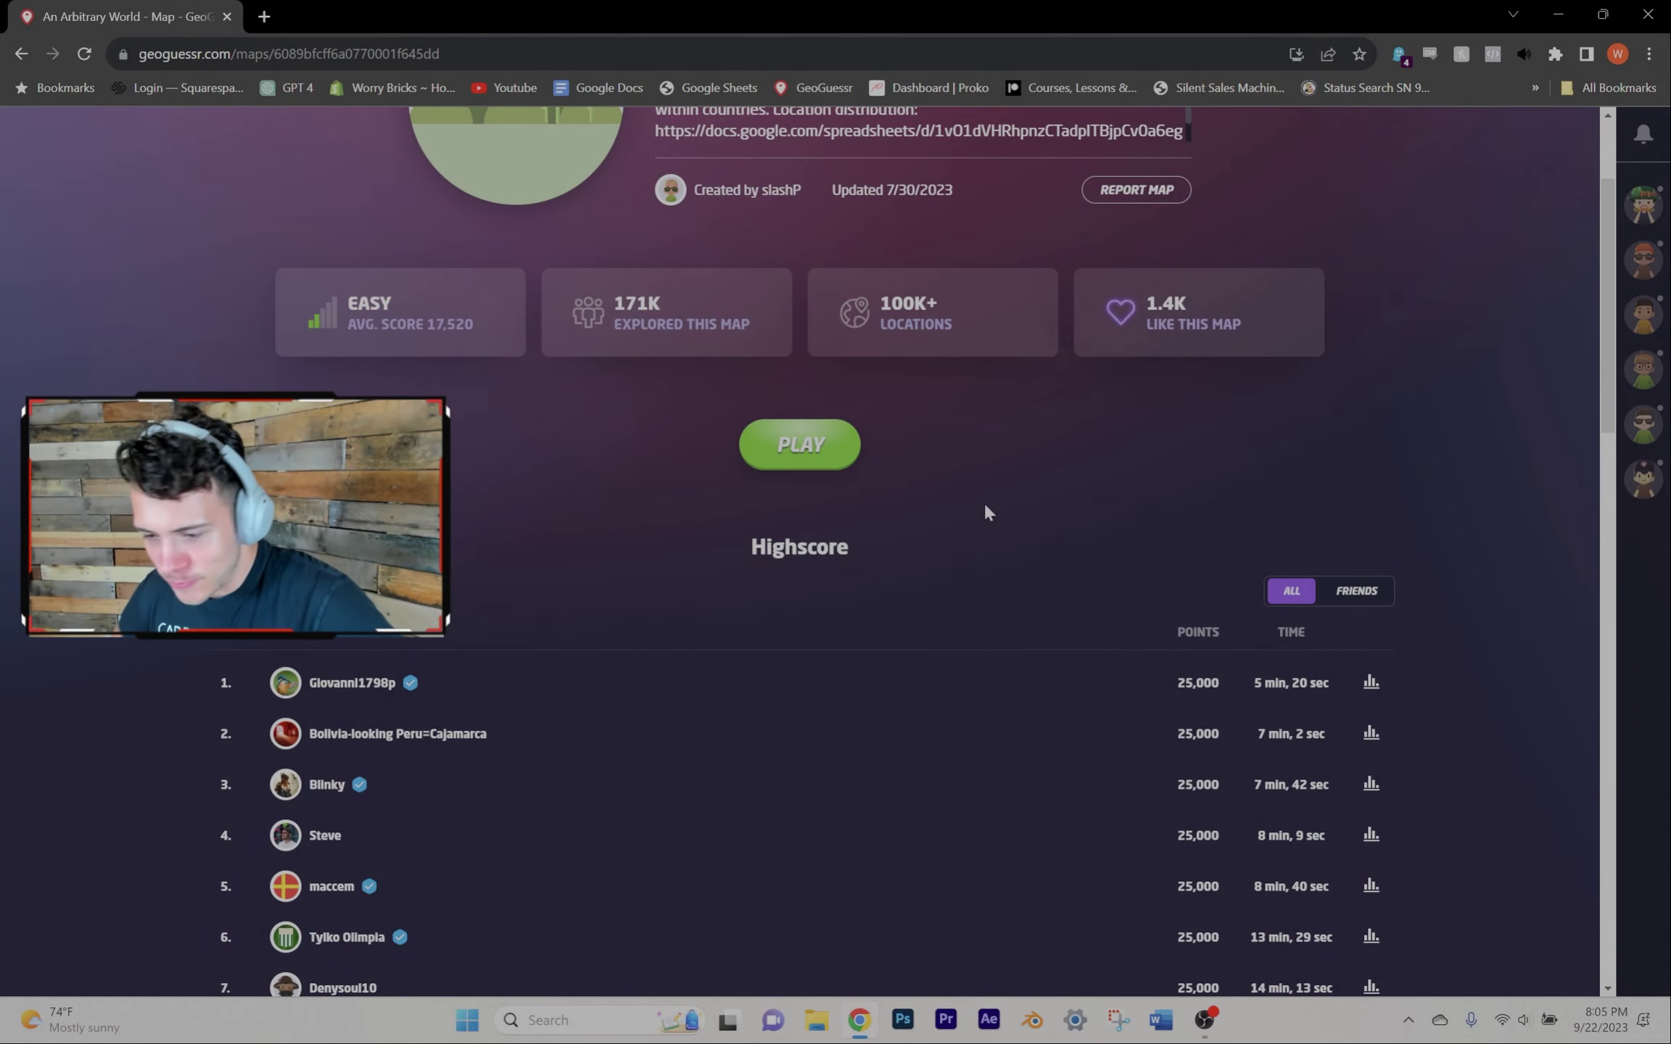
{"action": "scroll", "coordinate": [986, 512], "scroll_direction": "up", "scroll_amount": 2}
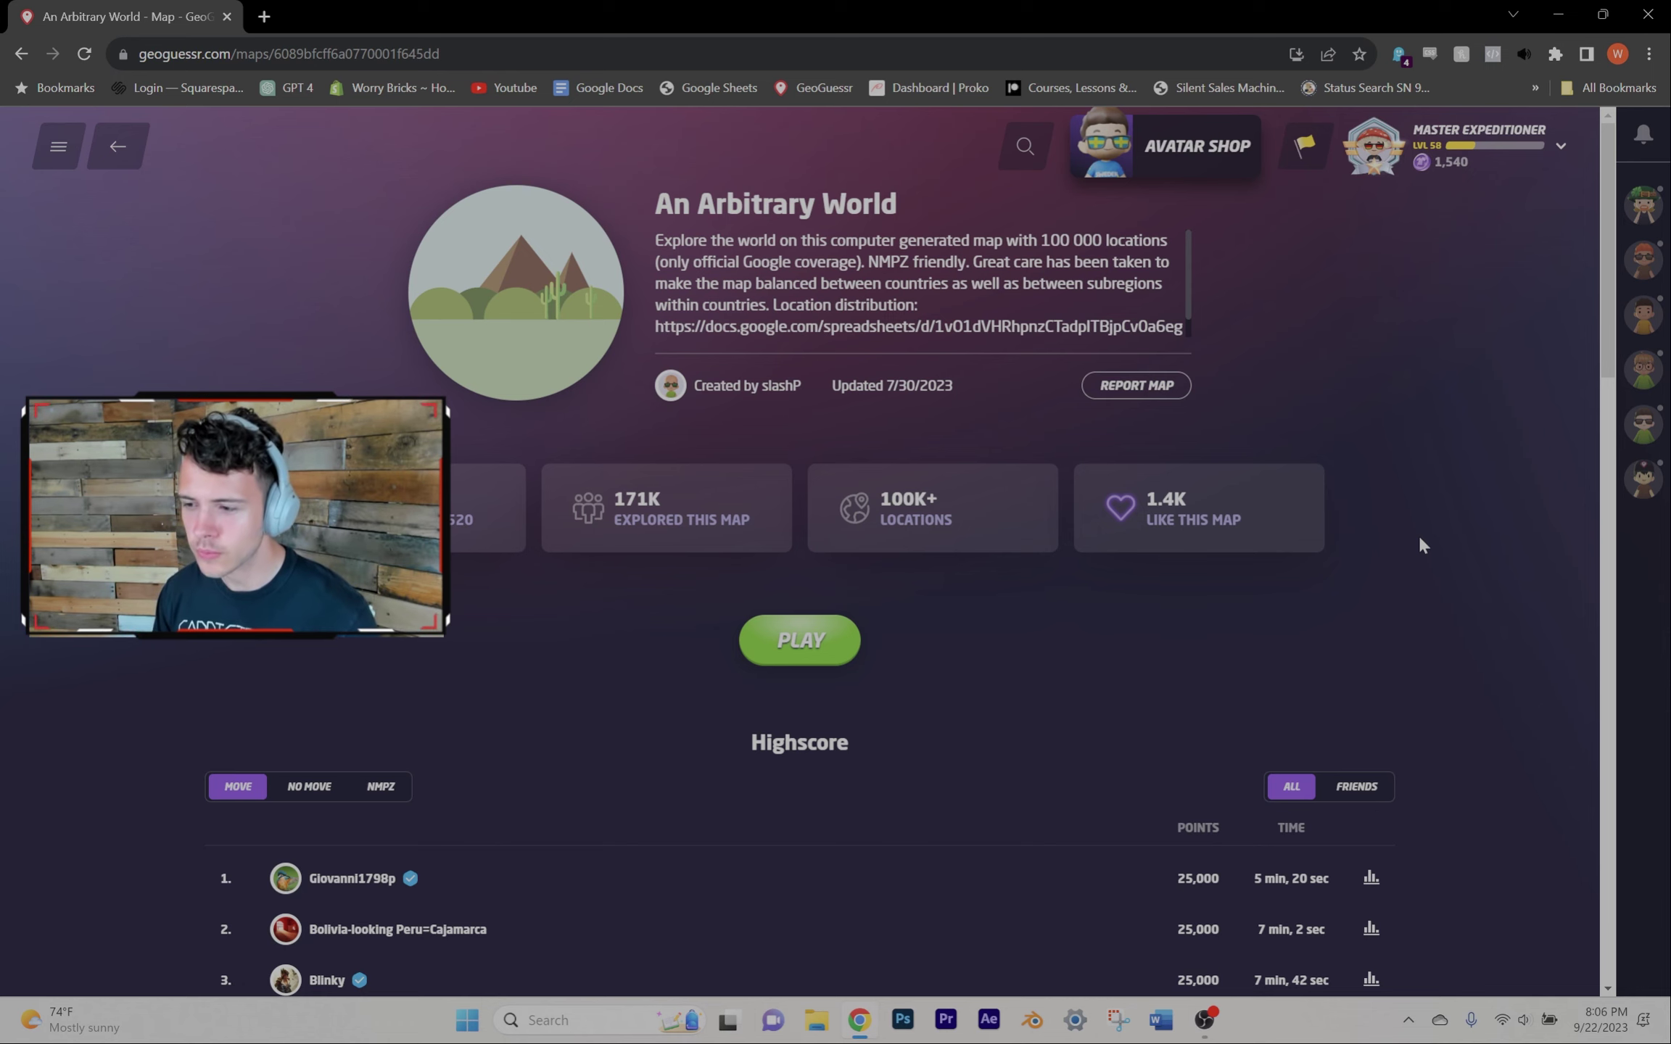
Step: Navigate through the menu to Singleplayer > Maps > Liked Maps
{"action": "left_click", "coordinate": [119, 145]}
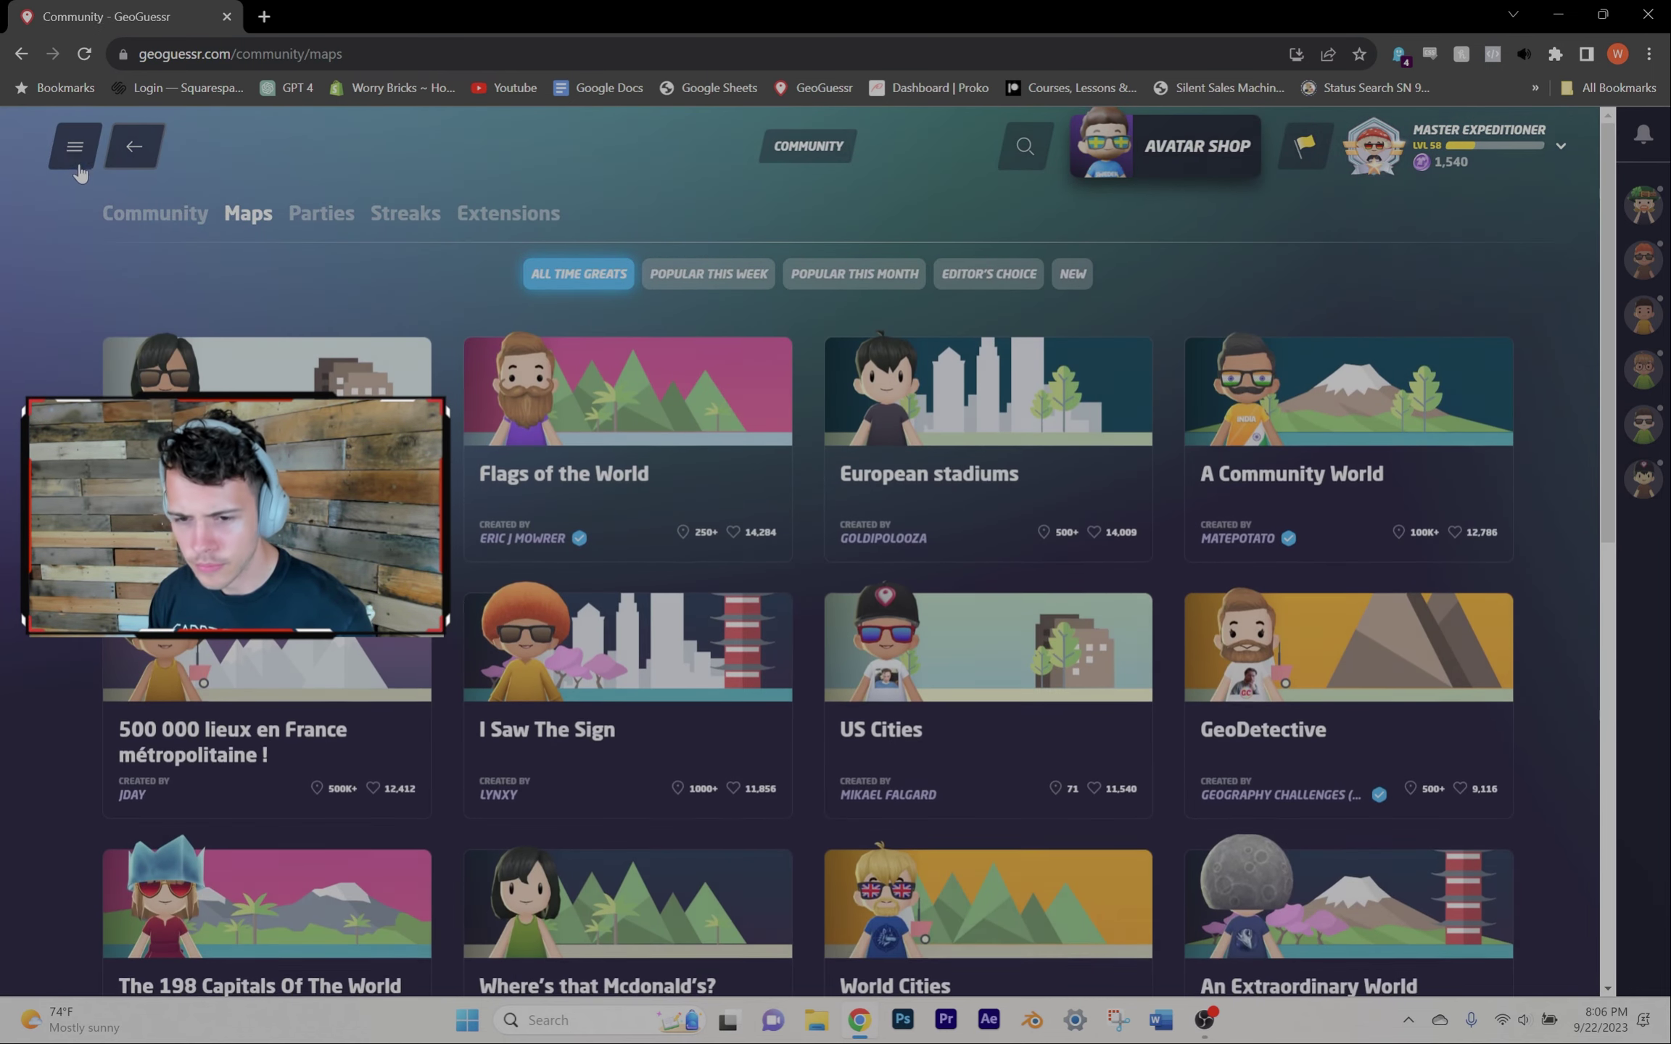
{"action": "left_click", "coordinate": [74, 148]}
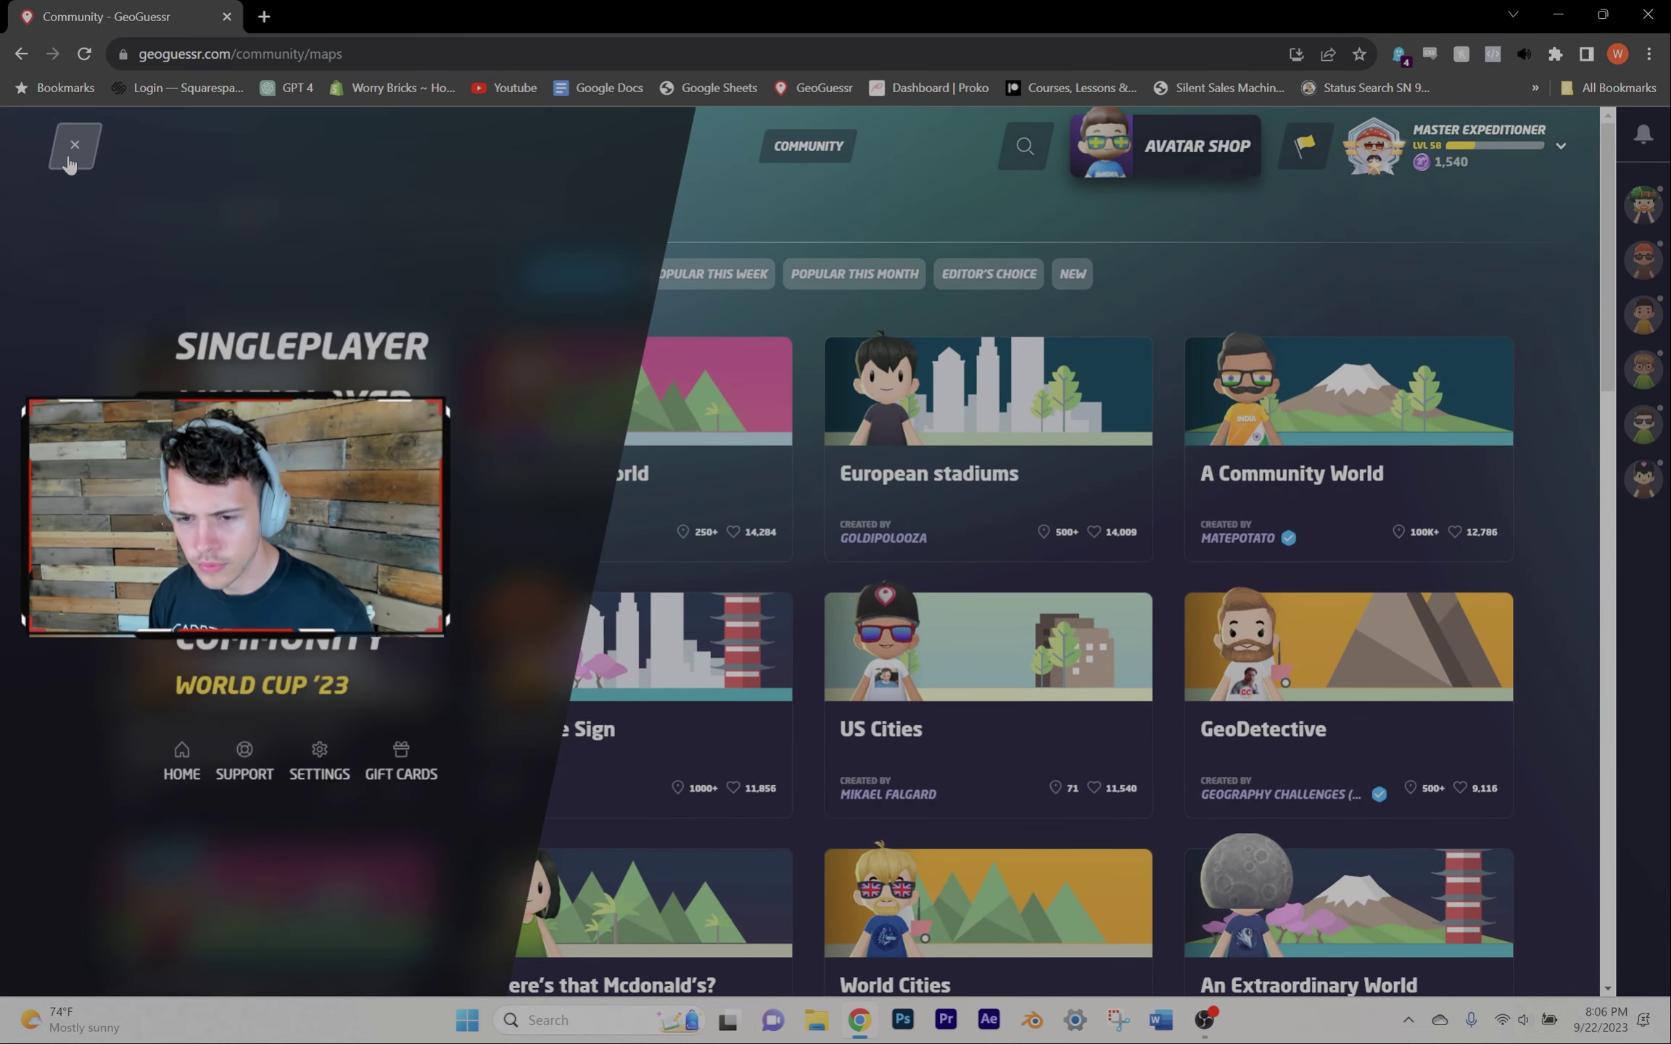
{"action": "left_click", "coordinate": [236, 342]}
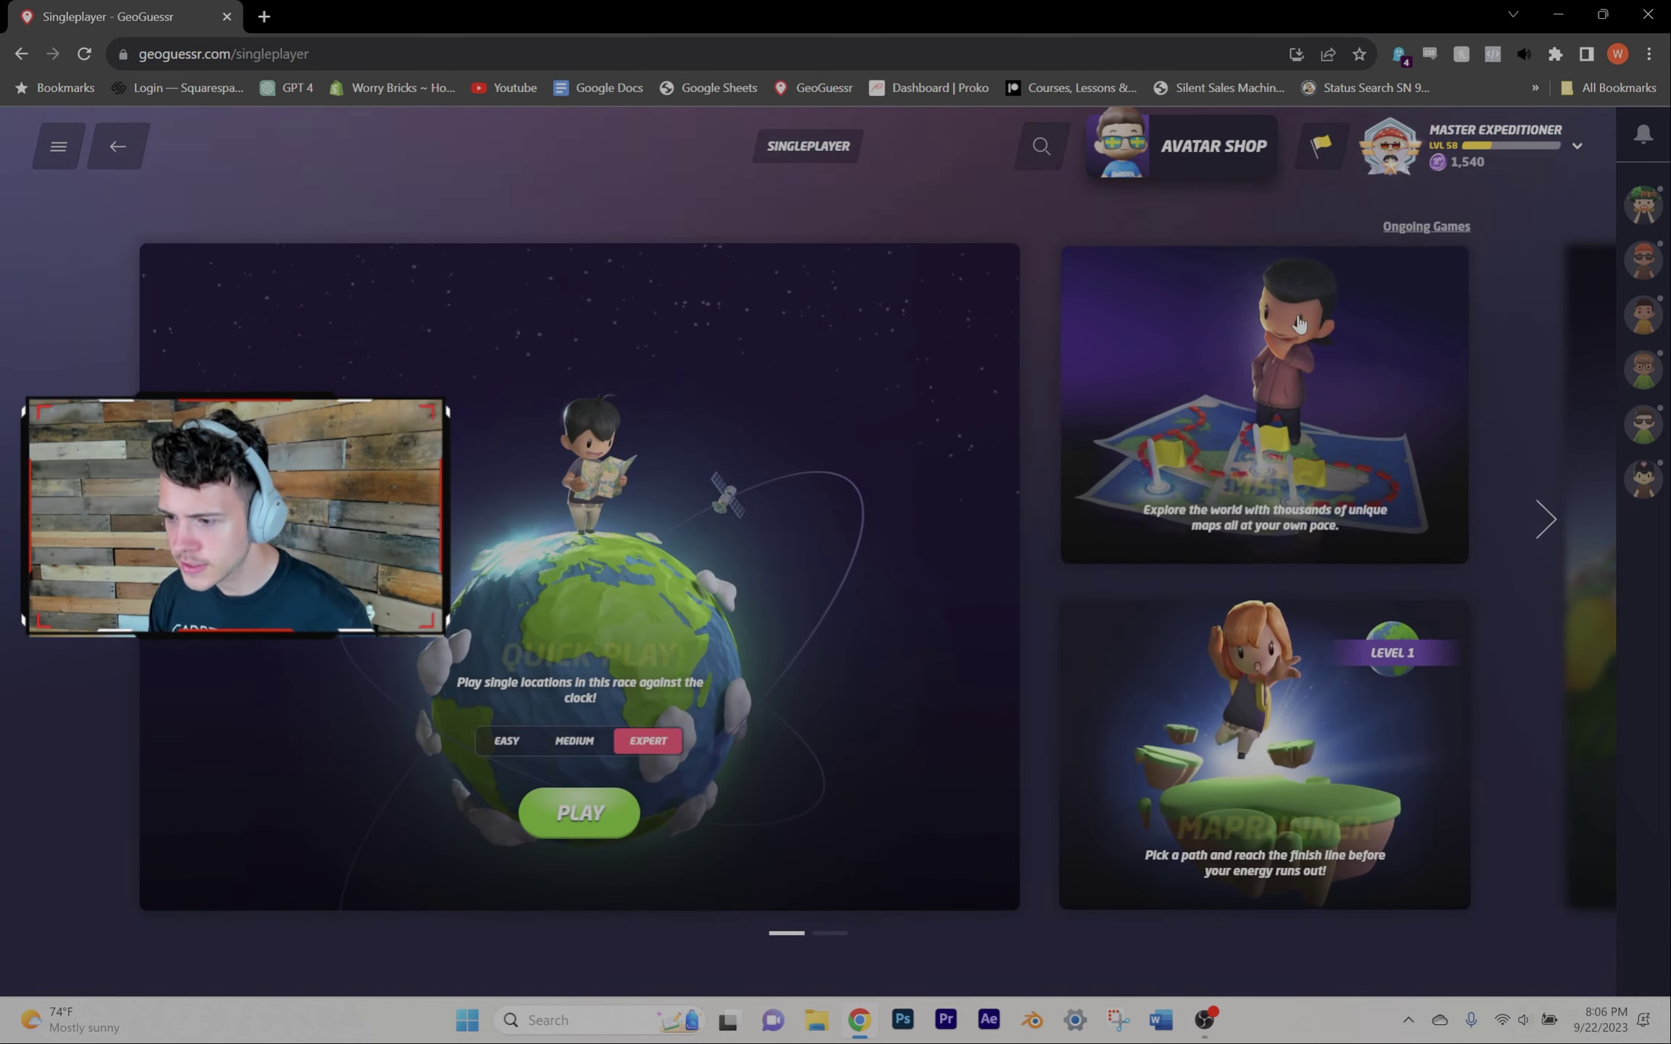
{"action": "left_click", "coordinate": [1141, 481]}
{"action": "scroll", "coordinate": [914, 561], "scroll_direction": "down", "scroll_amount": 2}
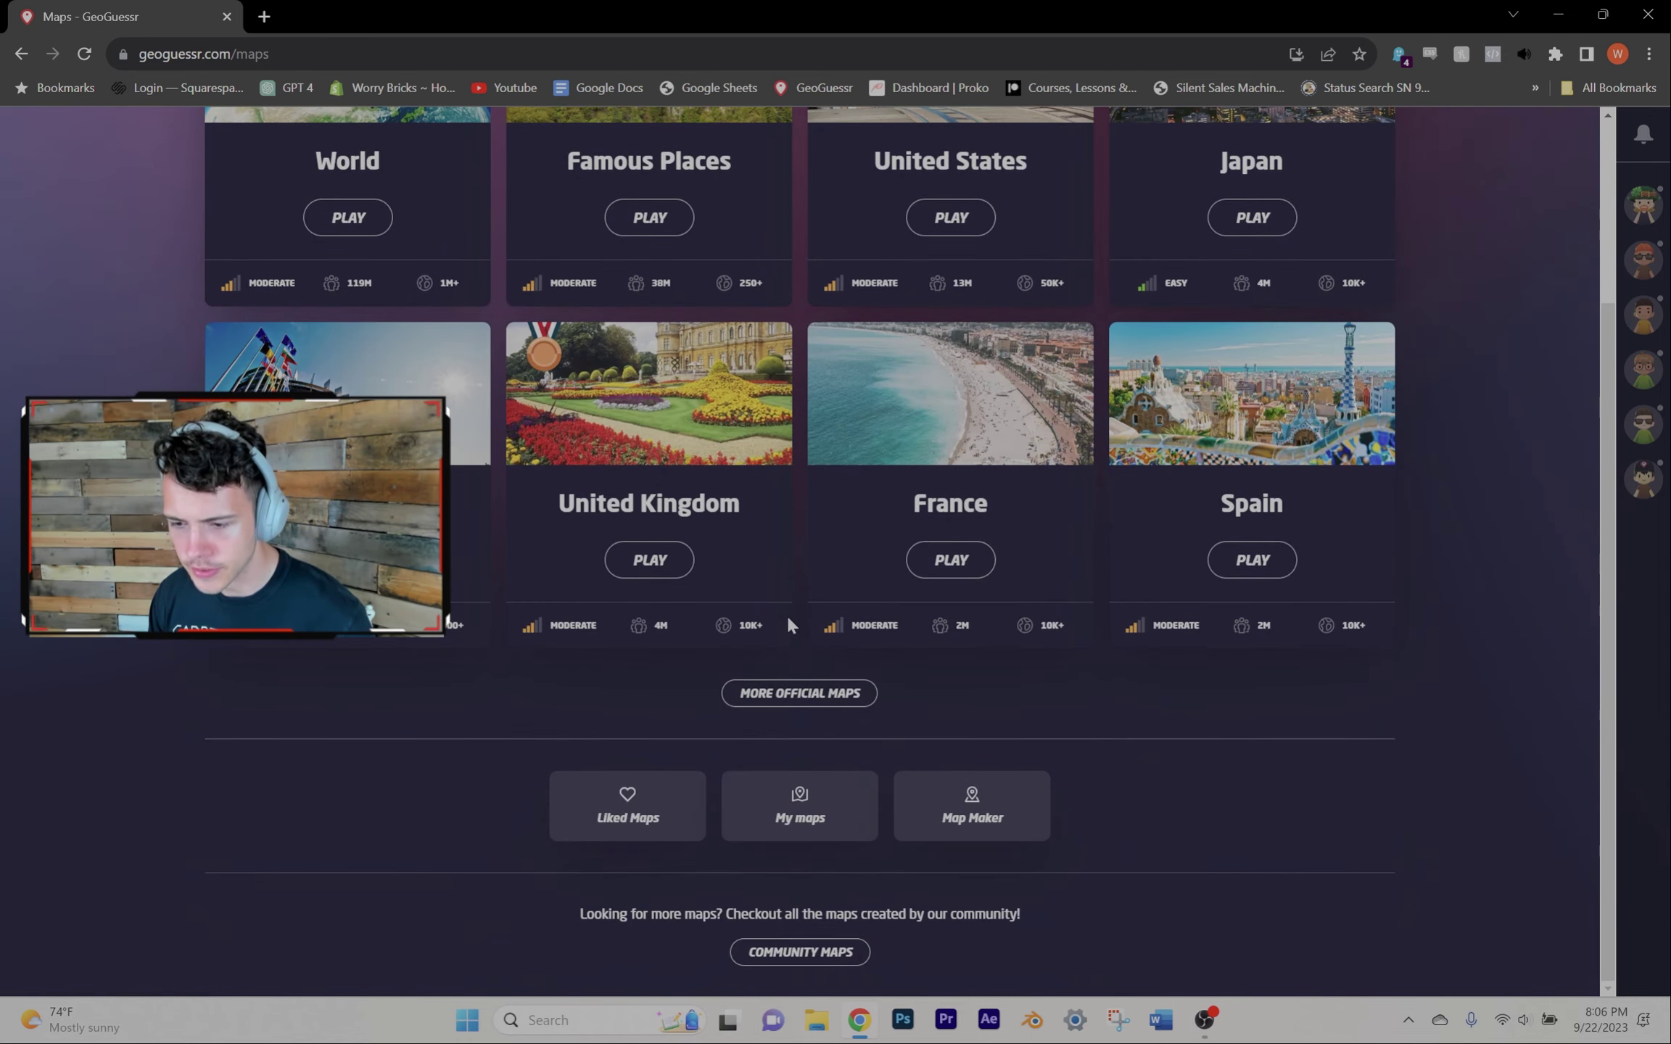
{"action": "left_click", "coordinate": [641, 830]}
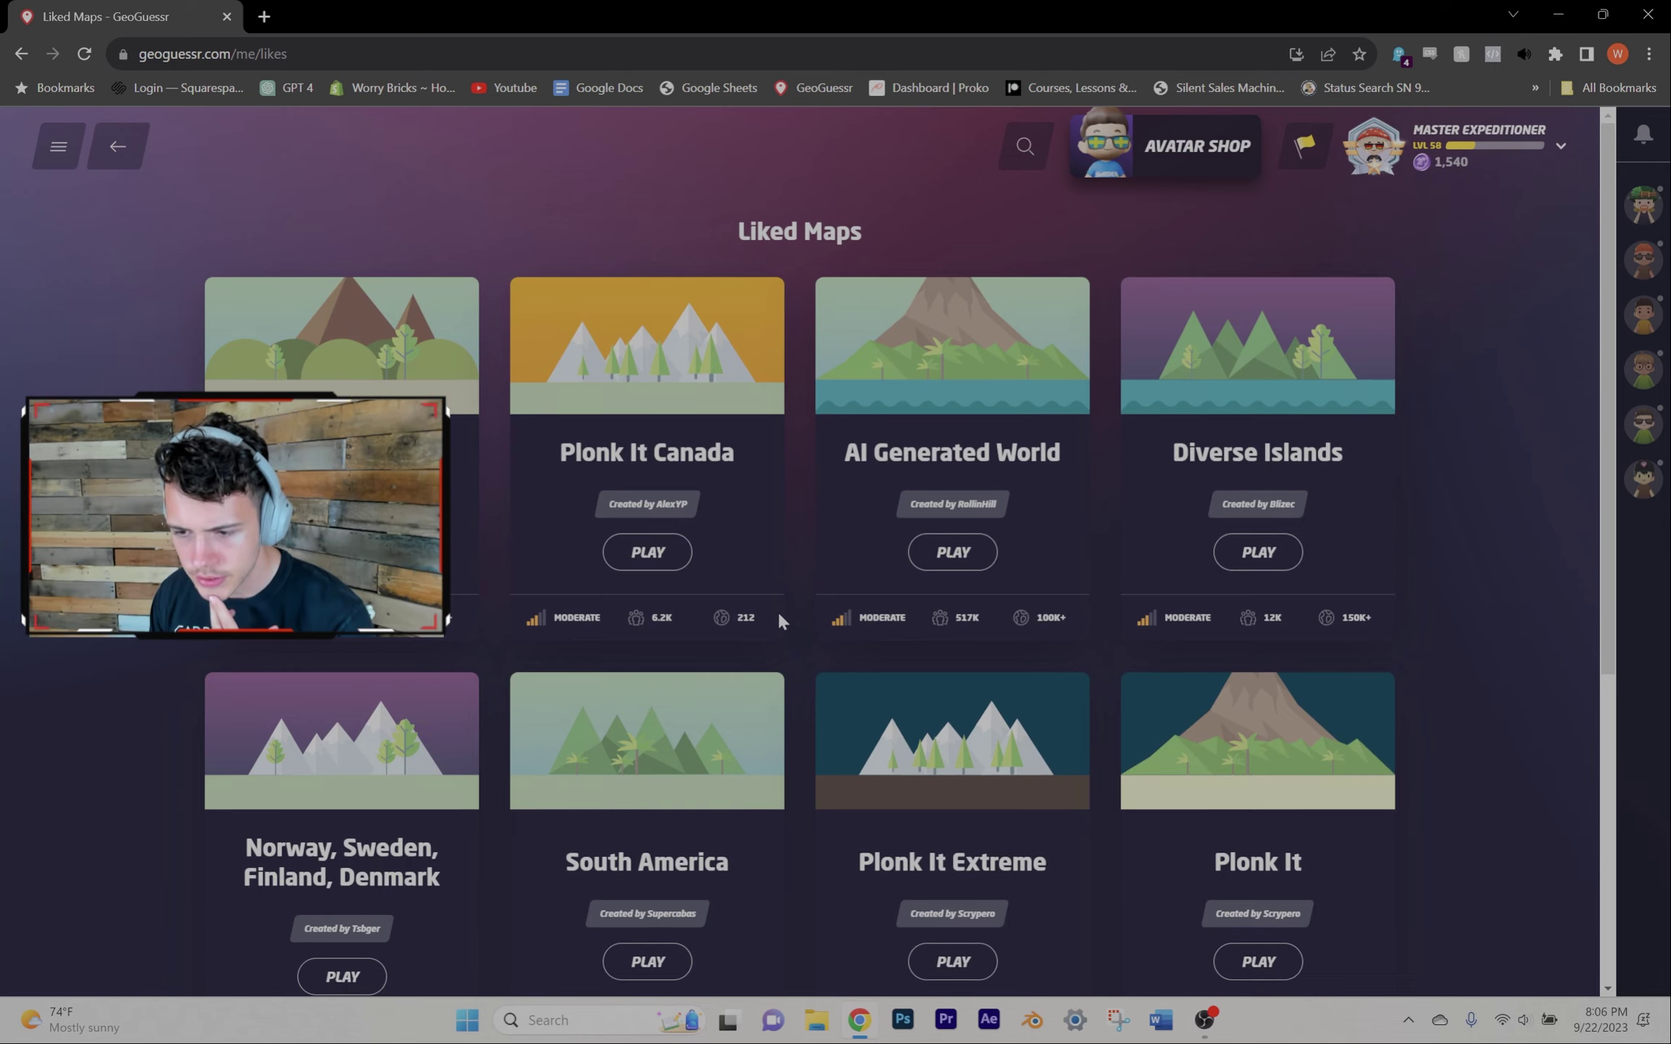
Step: Open the AI Generated World map and view its No Move and NMPZ highscores
{"action": "left_click", "coordinate": [871, 378]}
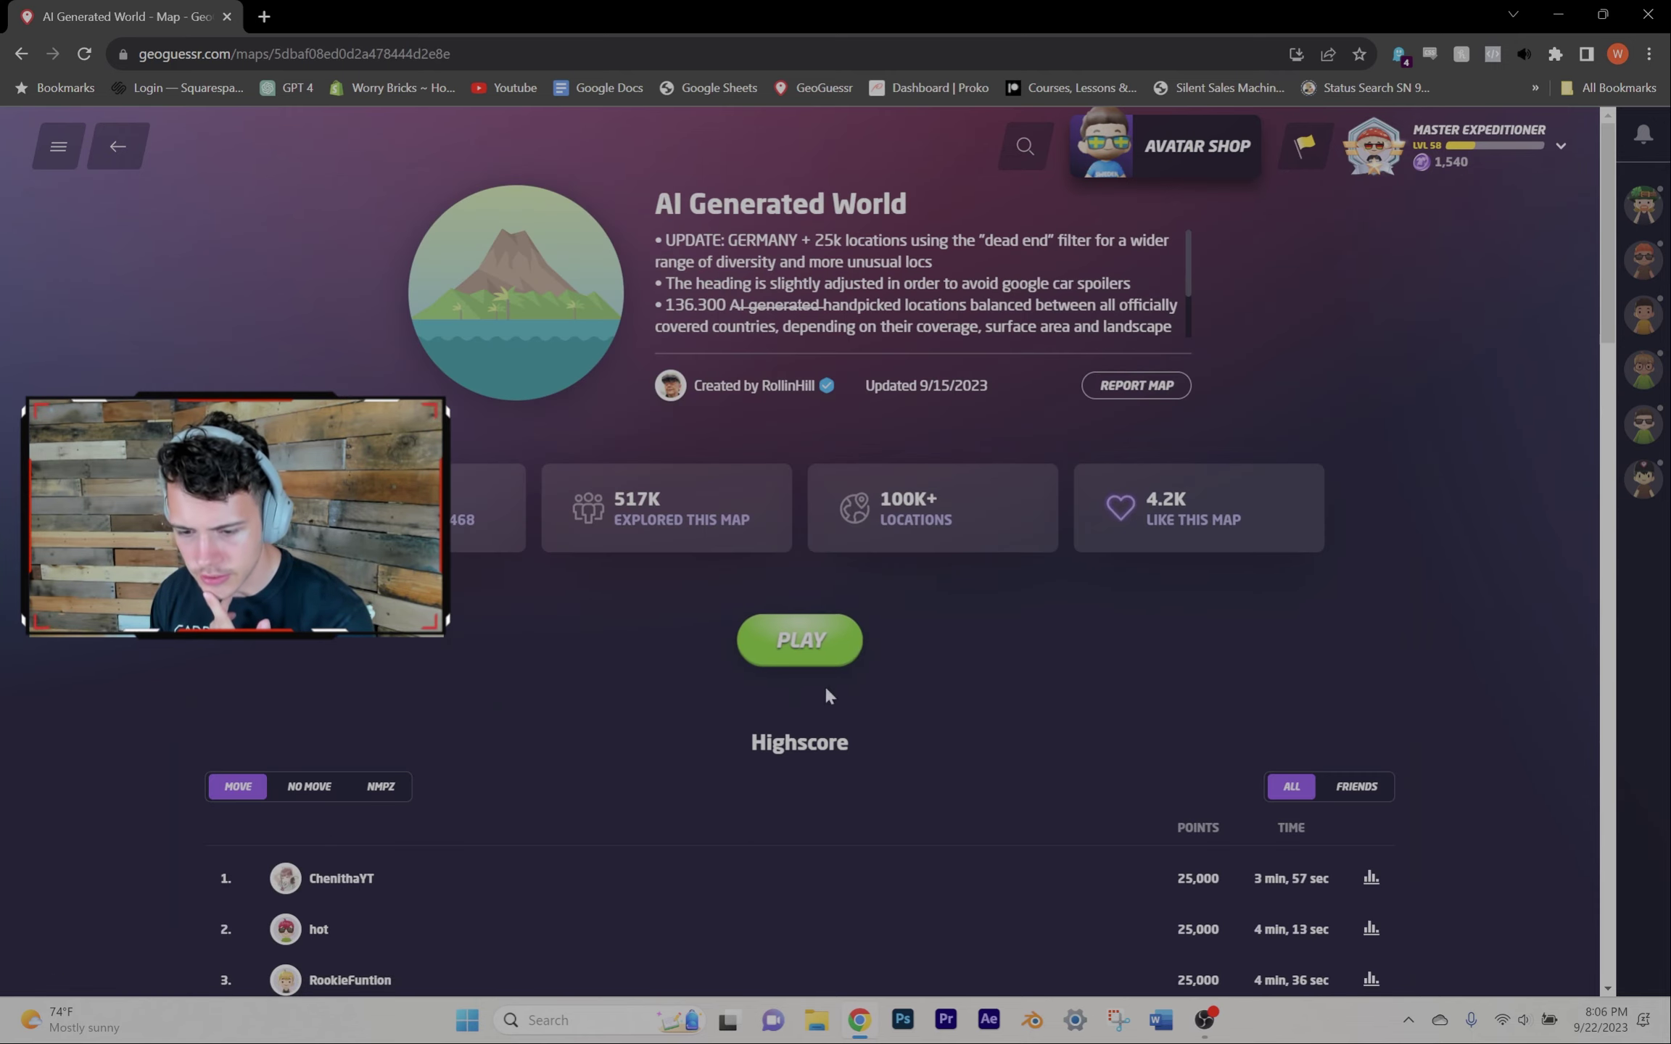
{"action": "scroll", "coordinate": [386, 776], "scroll_direction": "down", "scroll_amount": 10}
{"action": "scroll", "coordinate": [385, 776], "scroll_direction": "down", "scroll_amount": 10}
{"action": "scroll", "coordinate": [403, 757], "scroll_direction": "up", "scroll_amount": 5}
{"action": "scroll", "coordinate": [404, 758], "scroll_direction": "up", "scroll_amount": 3}
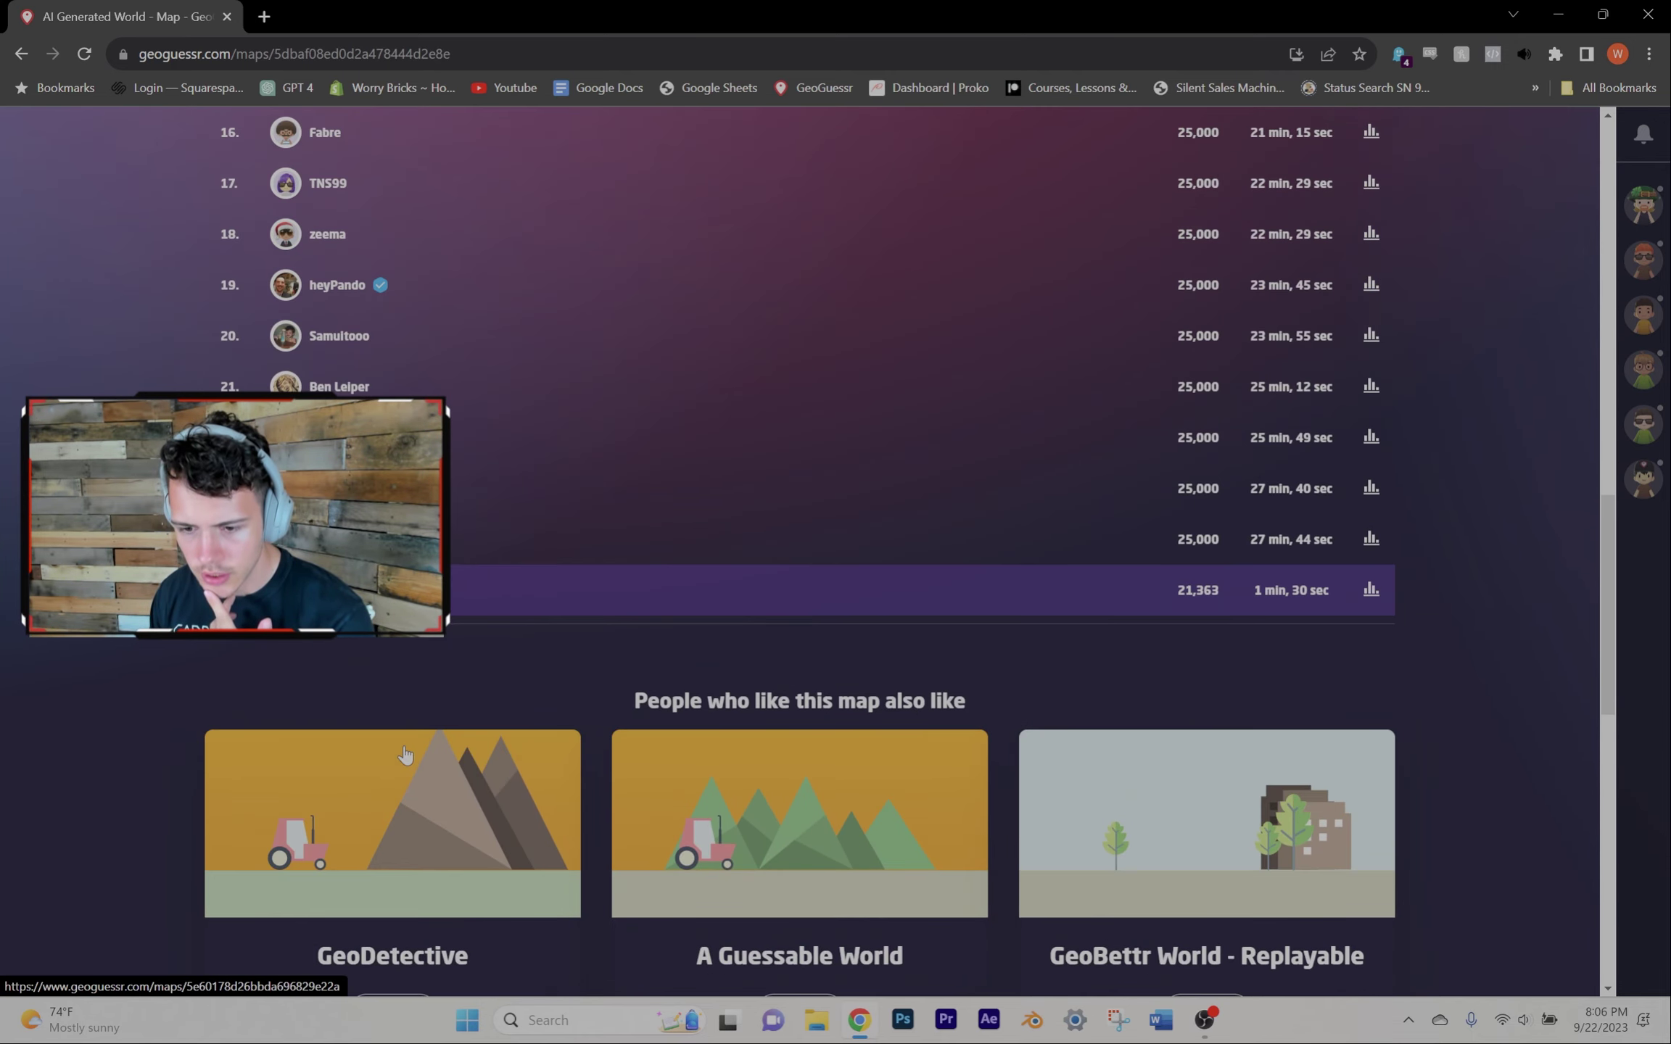
{"action": "scroll", "coordinate": [476, 444], "scroll_direction": "up", "scroll_amount": 8}
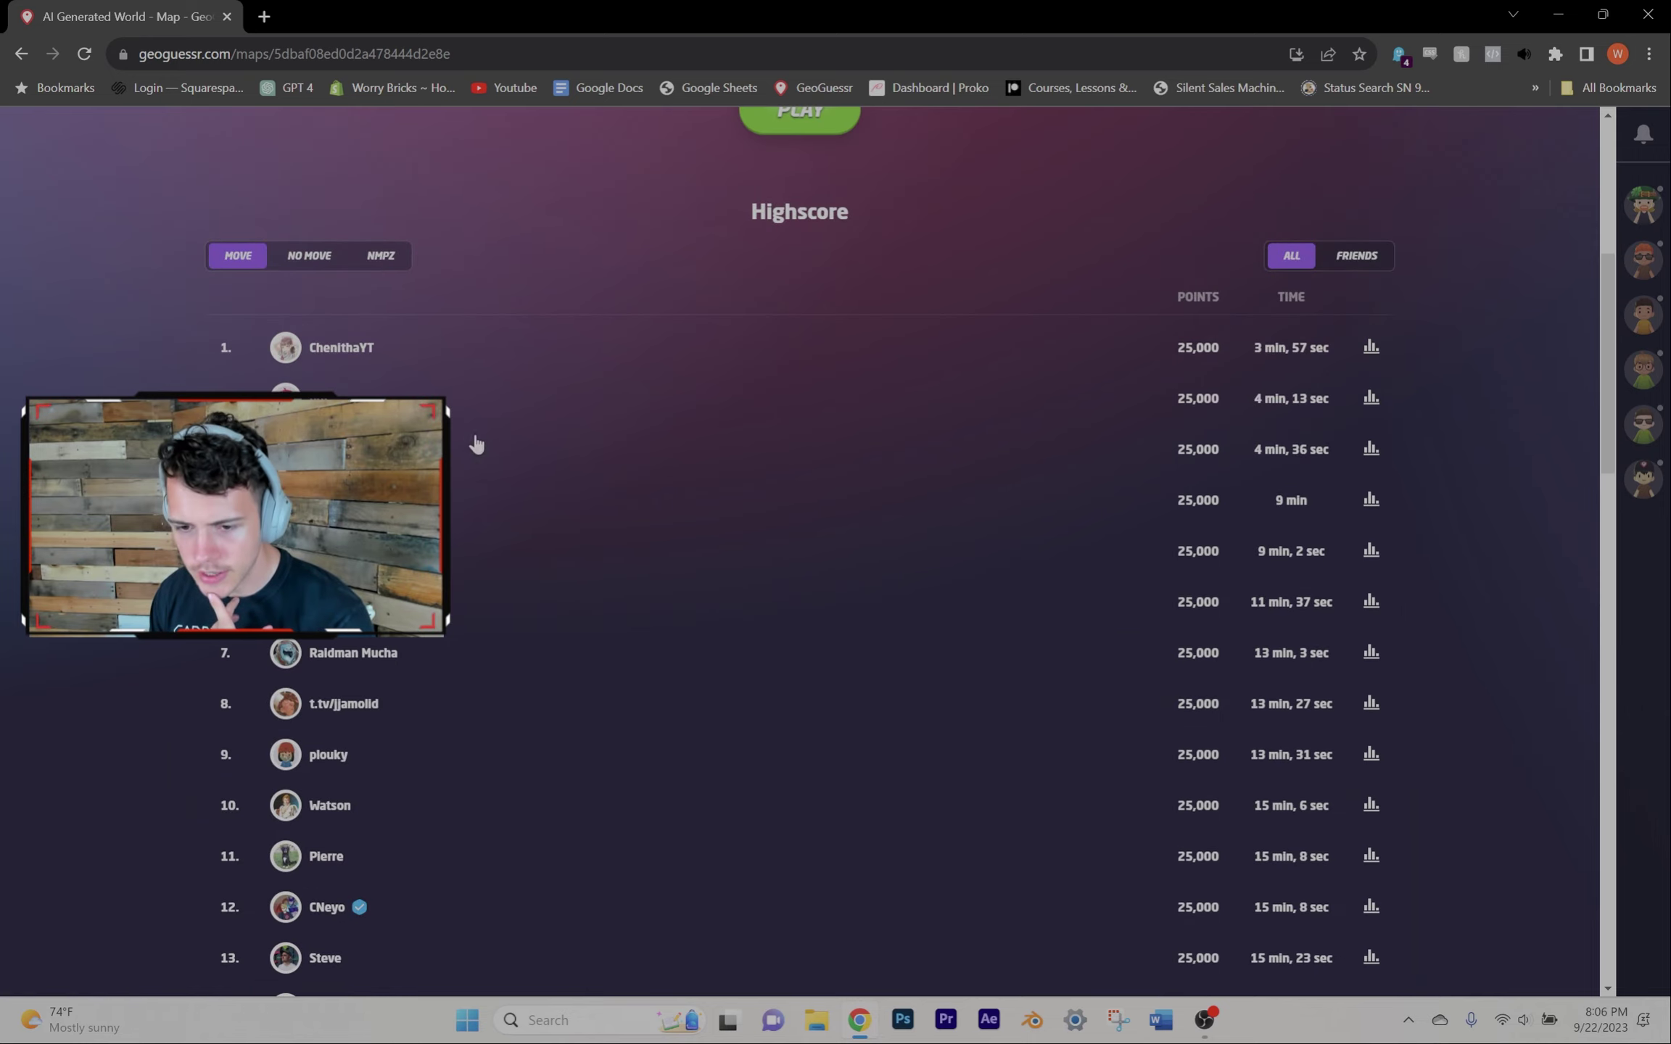
{"action": "left_click", "coordinate": [299, 261]}
{"action": "scroll", "coordinate": [862, 571], "scroll_direction": "down", "scroll_amount": 3}
{"action": "scroll", "coordinate": [957, 595], "scroll_direction": "down", "scroll_amount": 2}
{"action": "scroll", "coordinate": [957, 594], "scroll_direction": "down", "scroll_amount": 3}
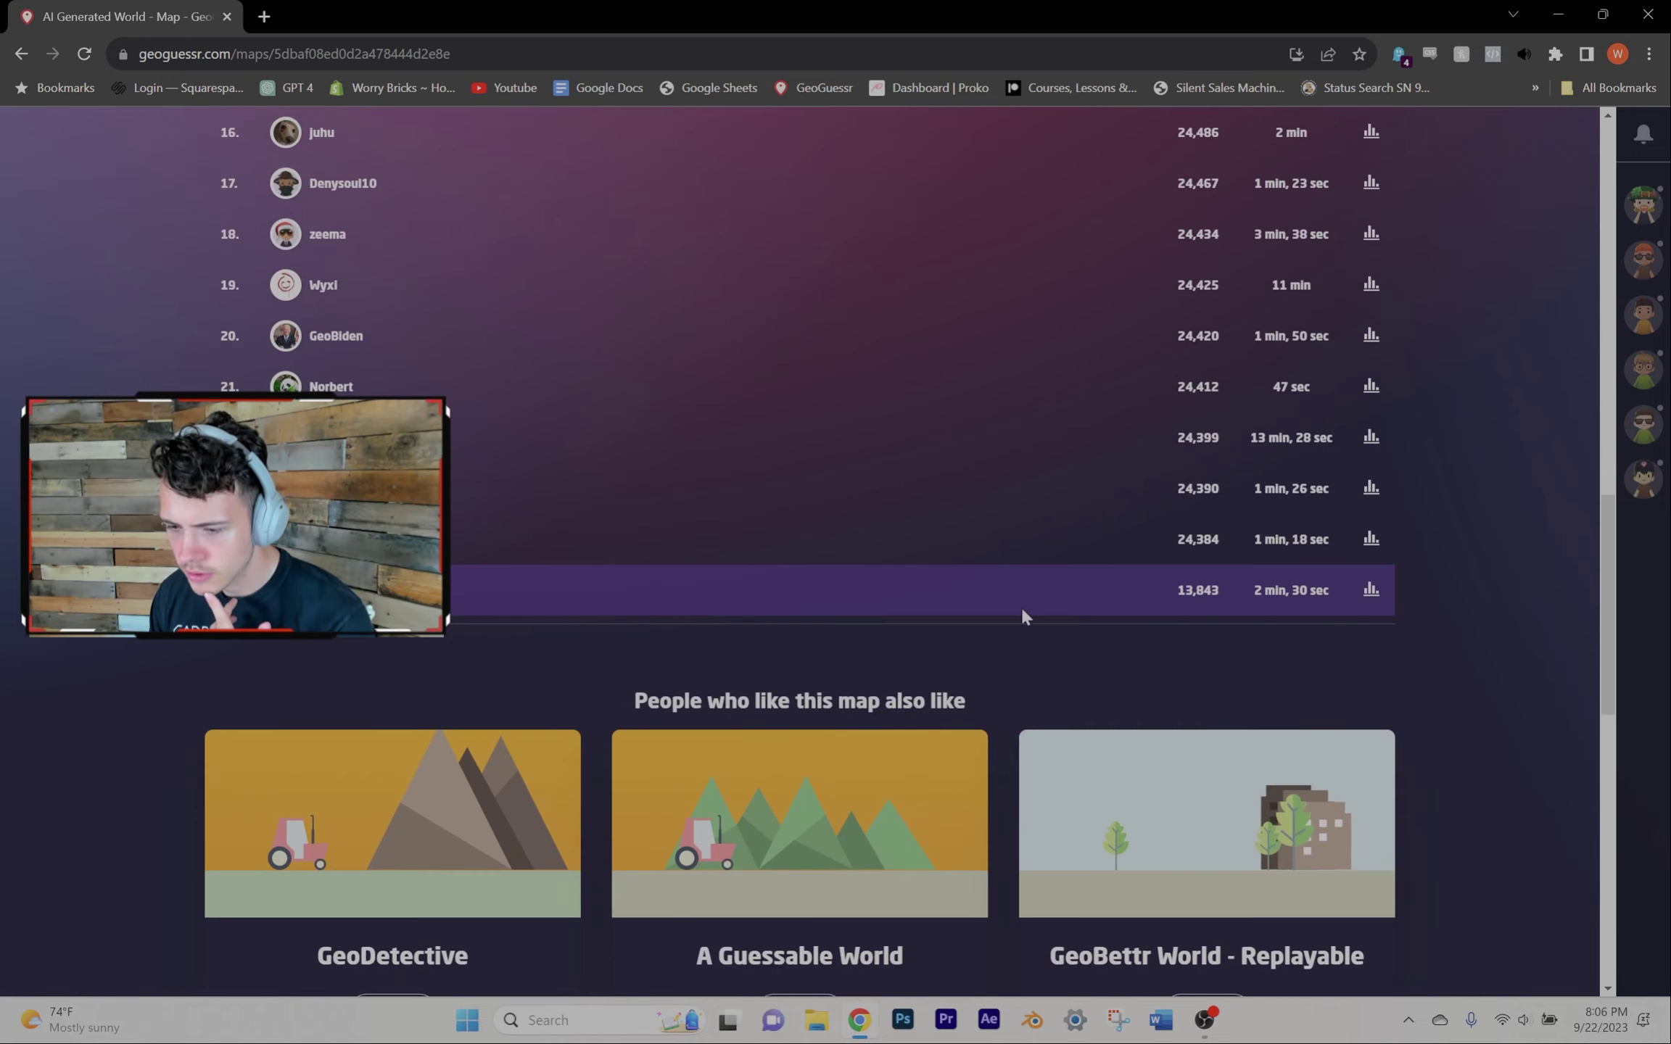
{"action": "scroll", "coordinate": [666, 555], "scroll_direction": "up", "scroll_amount": 8}
{"action": "left_click", "coordinate": [398, 358]}
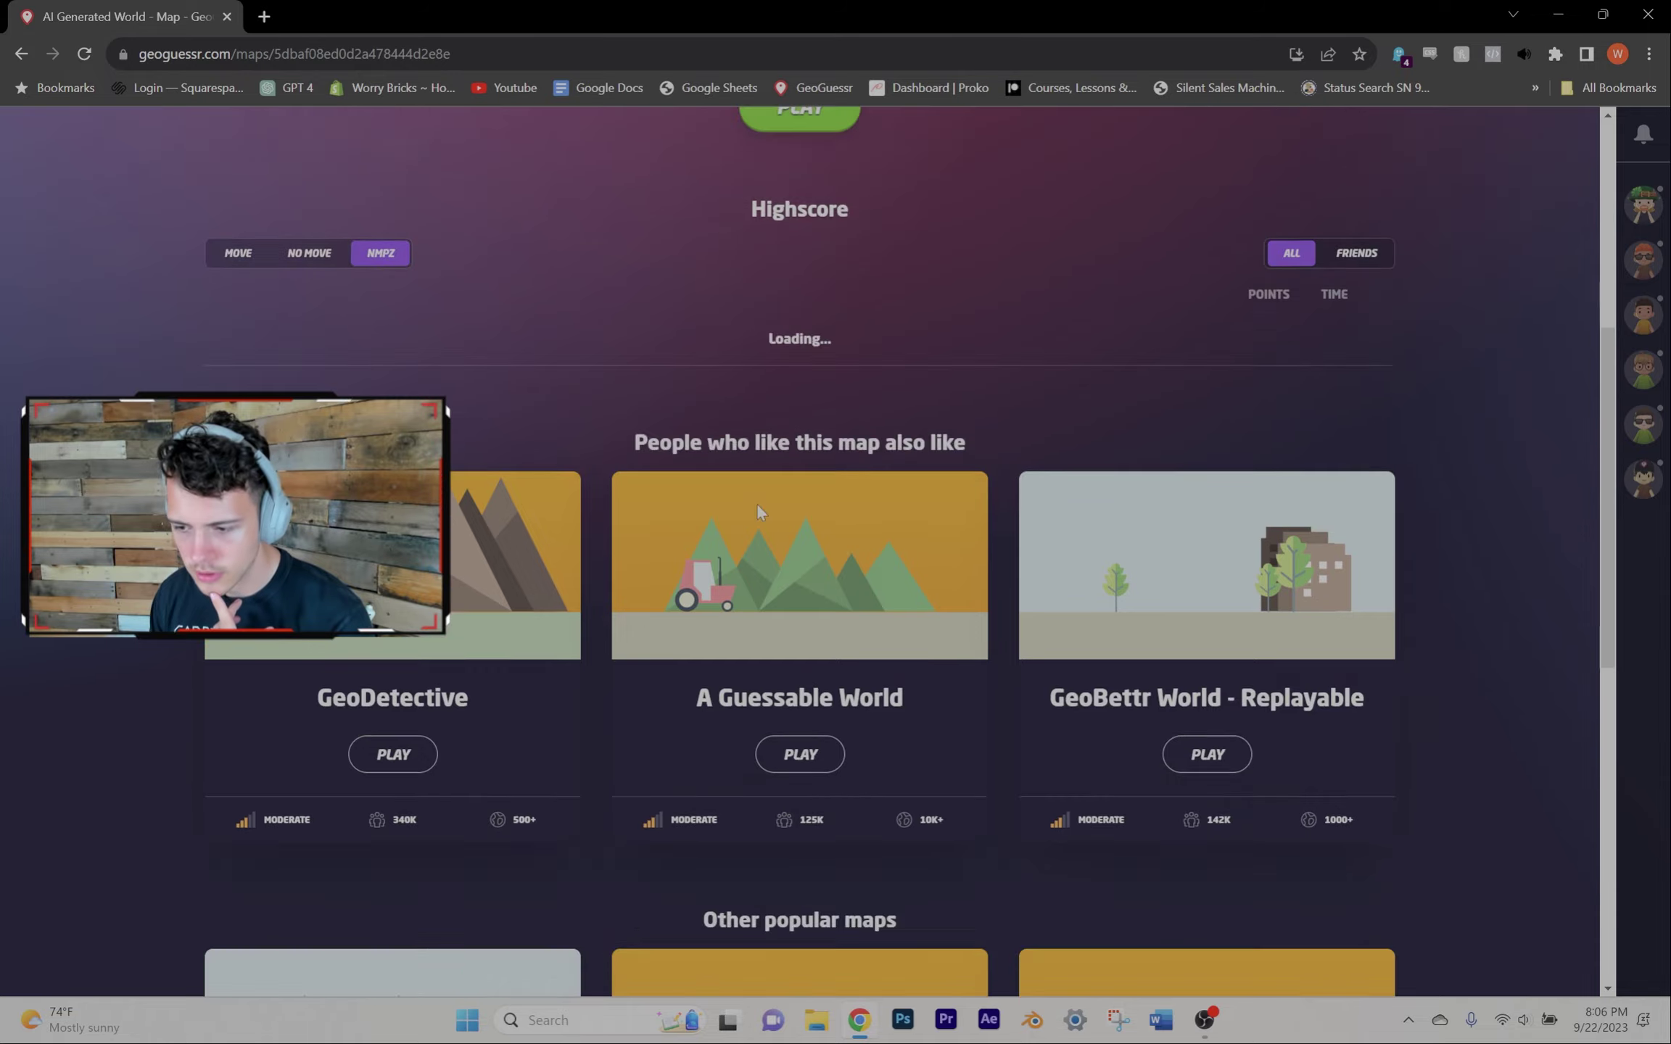
{"action": "scroll", "coordinate": [858, 530], "scroll_direction": "down", "scroll_amount": 3}
{"action": "scroll", "coordinate": [863, 536], "scroll_direction": "down", "scroll_amount": 5}
{"action": "scroll", "coordinate": [874, 555], "scroll_direction": "down", "scroll_amount": 2}
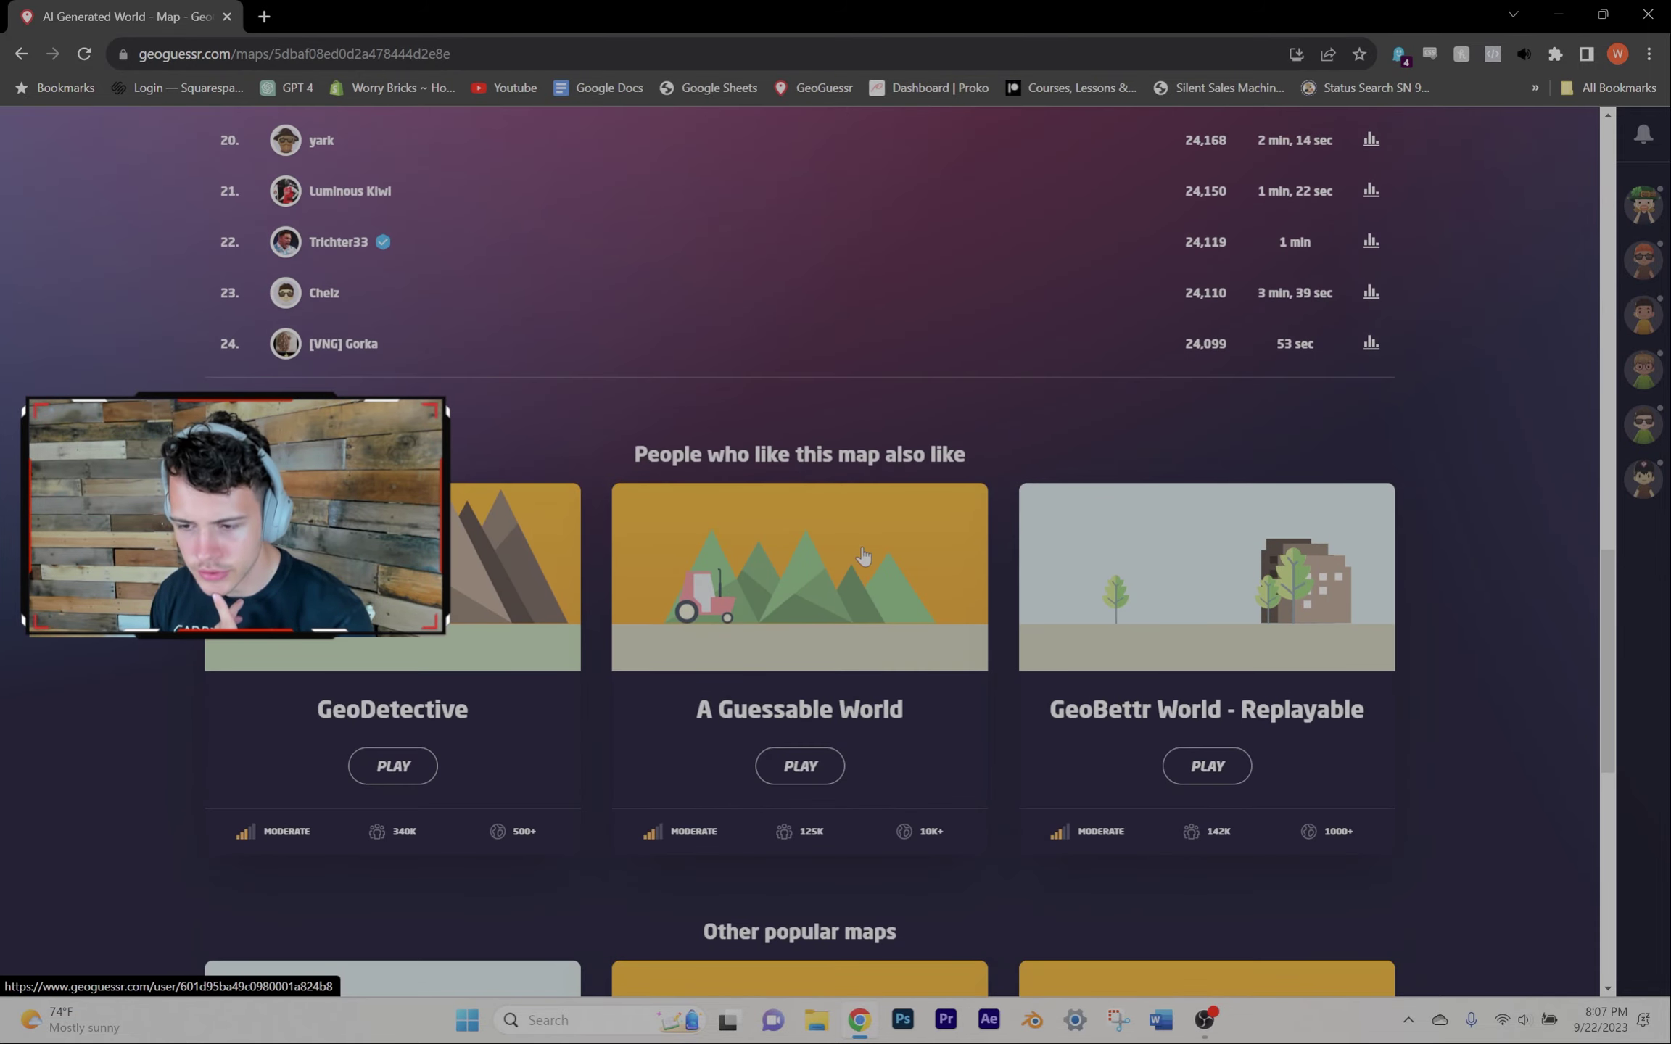
{"action": "scroll", "coordinate": [862, 557], "scroll_direction": "up", "scroll_amount": 5}
{"action": "scroll", "coordinate": [861, 557], "scroll_direction": "up", "scroll_amount": 4}
{"action": "scroll", "coordinate": [862, 557], "scroll_direction": "down", "scroll_amount": 3}
{"action": "scroll", "coordinate": [863, 557], "scroll_direction": "down", "scroll_amount": 3}
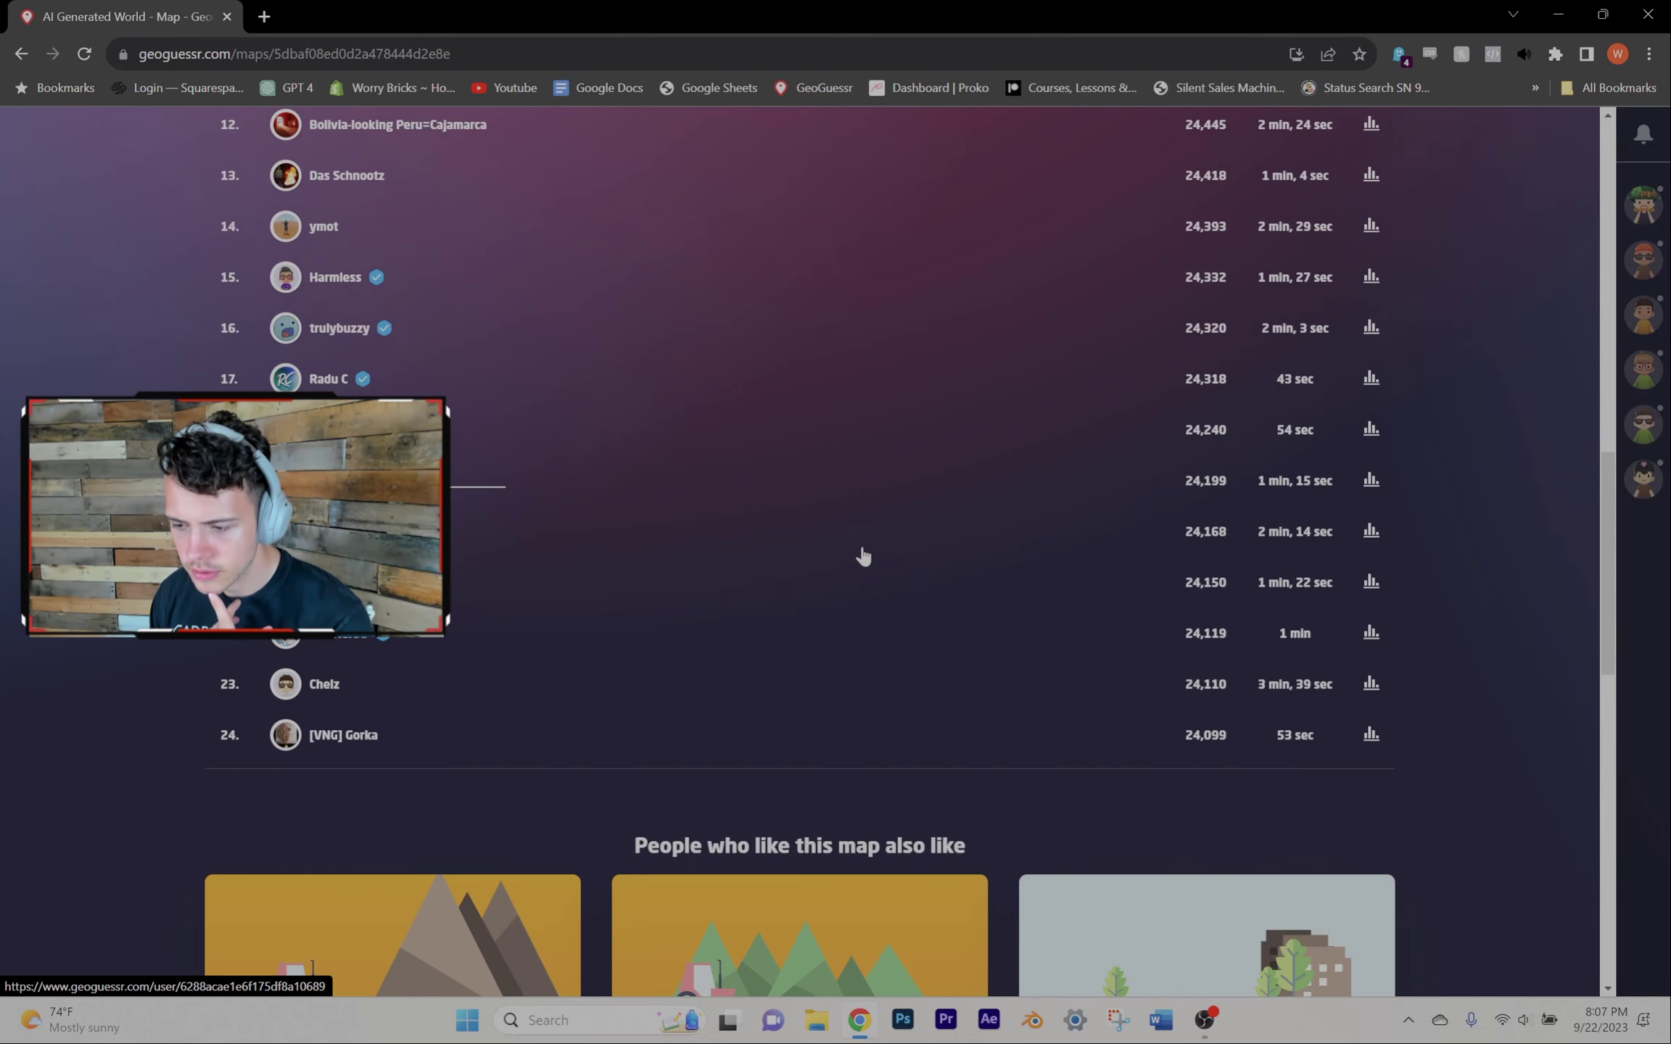
{"action": "scroll", "coordinate": [862, 557], "scroll_direction": "up", "scroll_amount": 5}
{"action": "scroll", "coordinate": [862, 557], "scroll_direction": "up", "scroll_amount": 2}
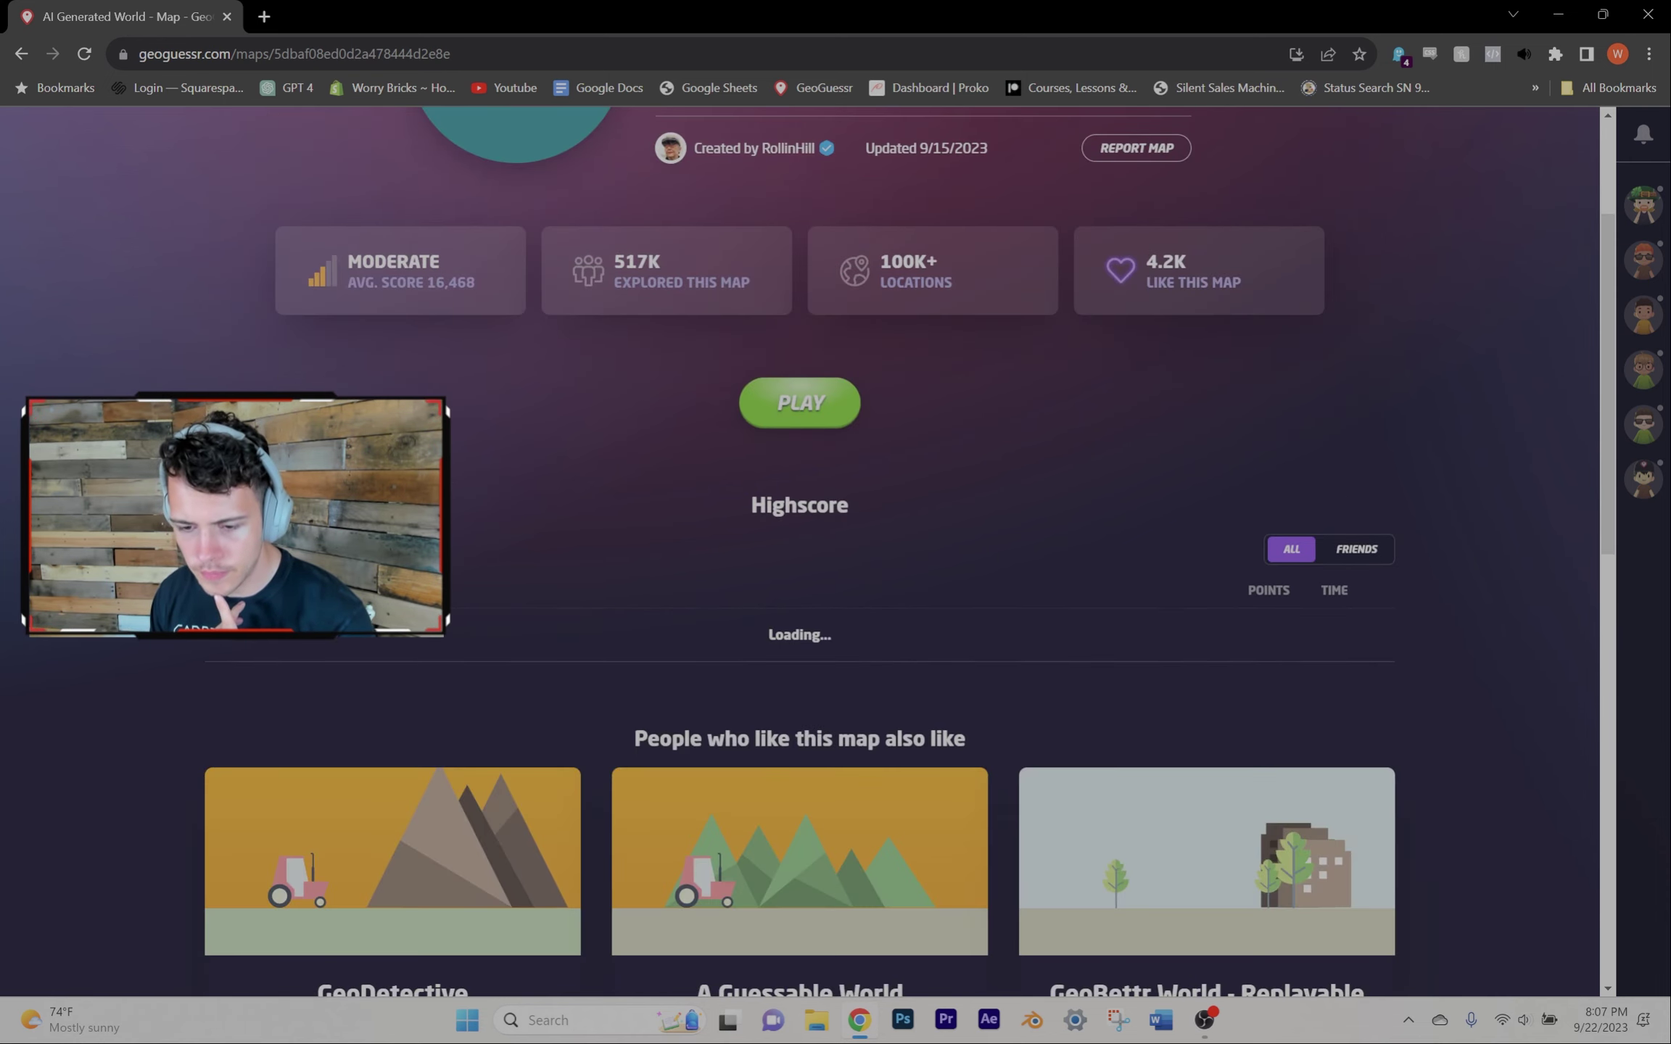
{"action": "scroll", "coordinate": [862, 556], "scroll_direction": "up", "scroll_amount": 2}
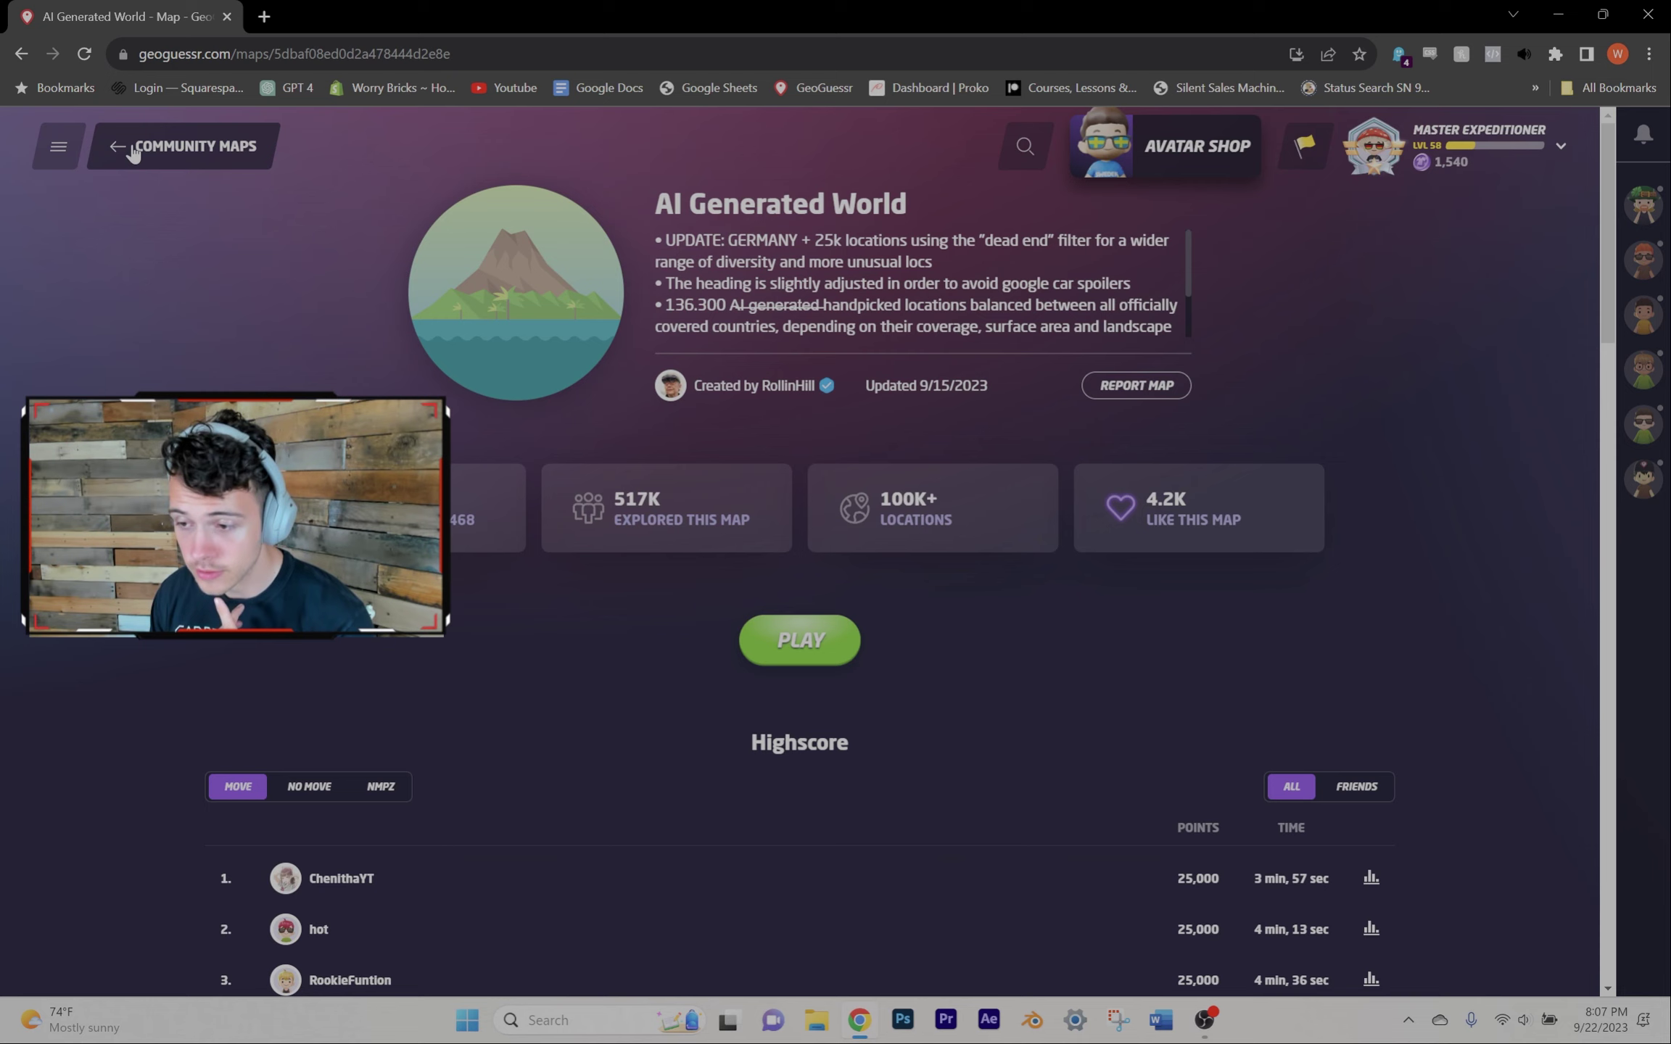
Step: Go to Singleplayer > Maps, browse More Official Maps, then return to the maps overview
{"action": "left_click", "coordinate": [58, 145]}
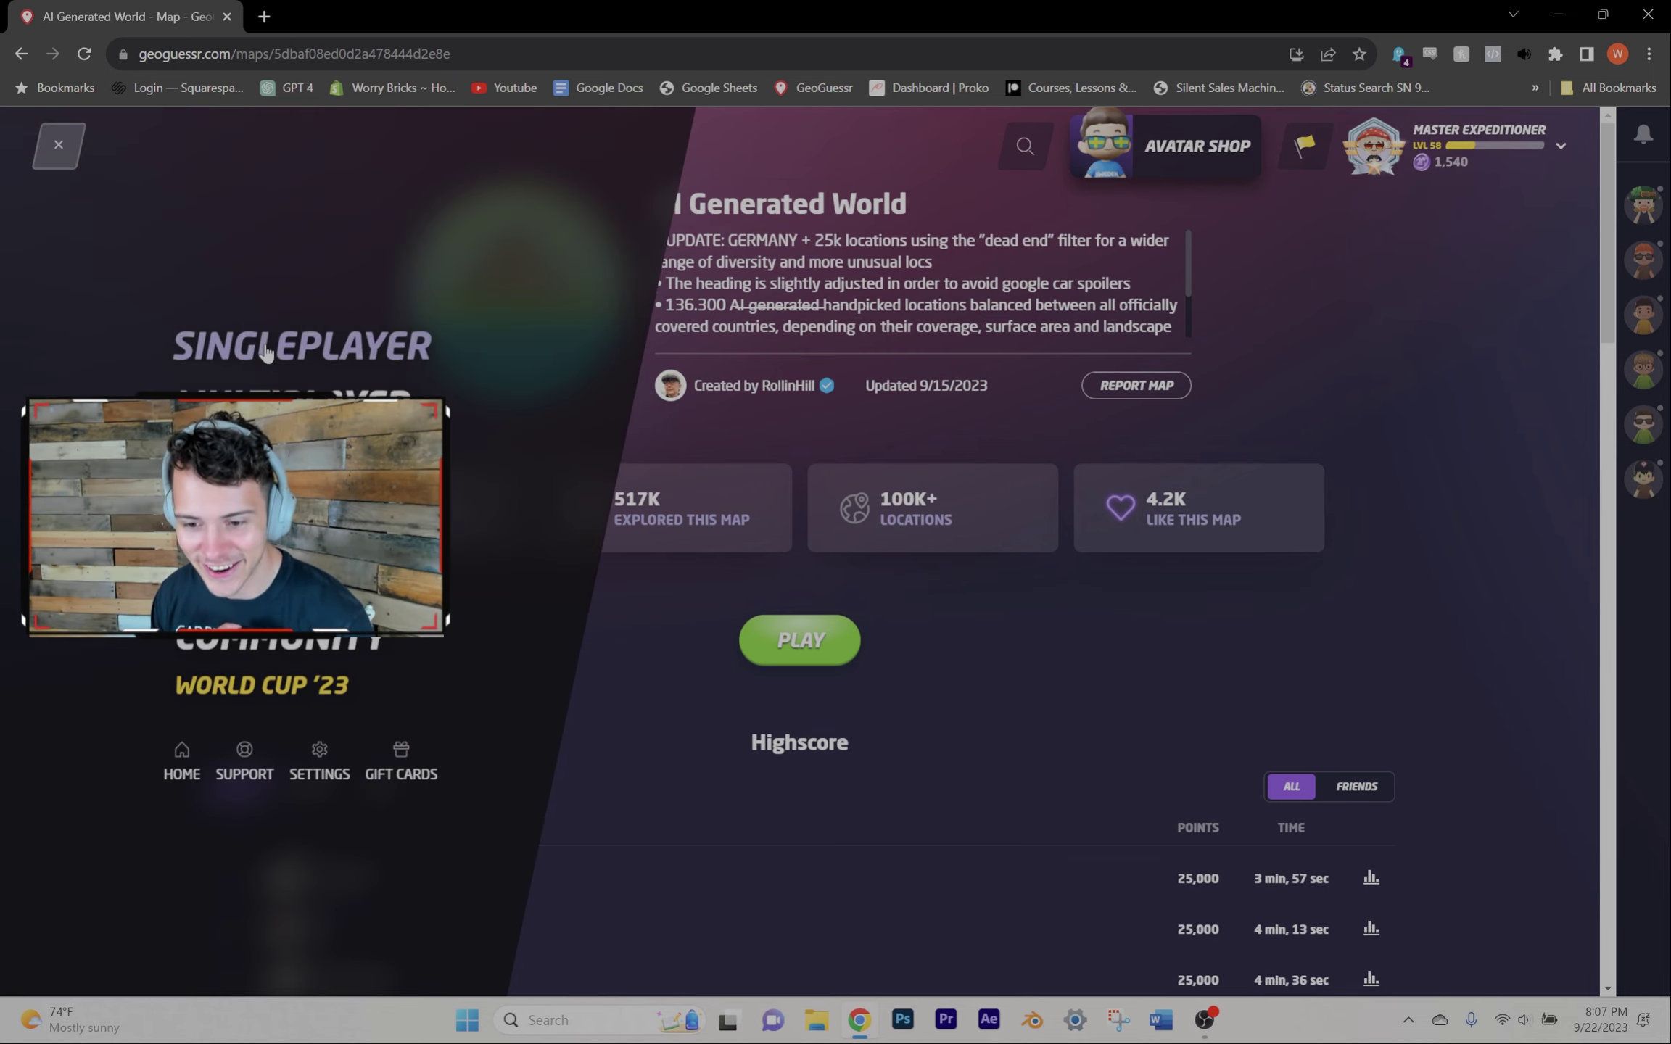
{"action": "left_click", "coordinate": [265, 354]}
{"action": "left_click", "coordinate": [1149, 419]}
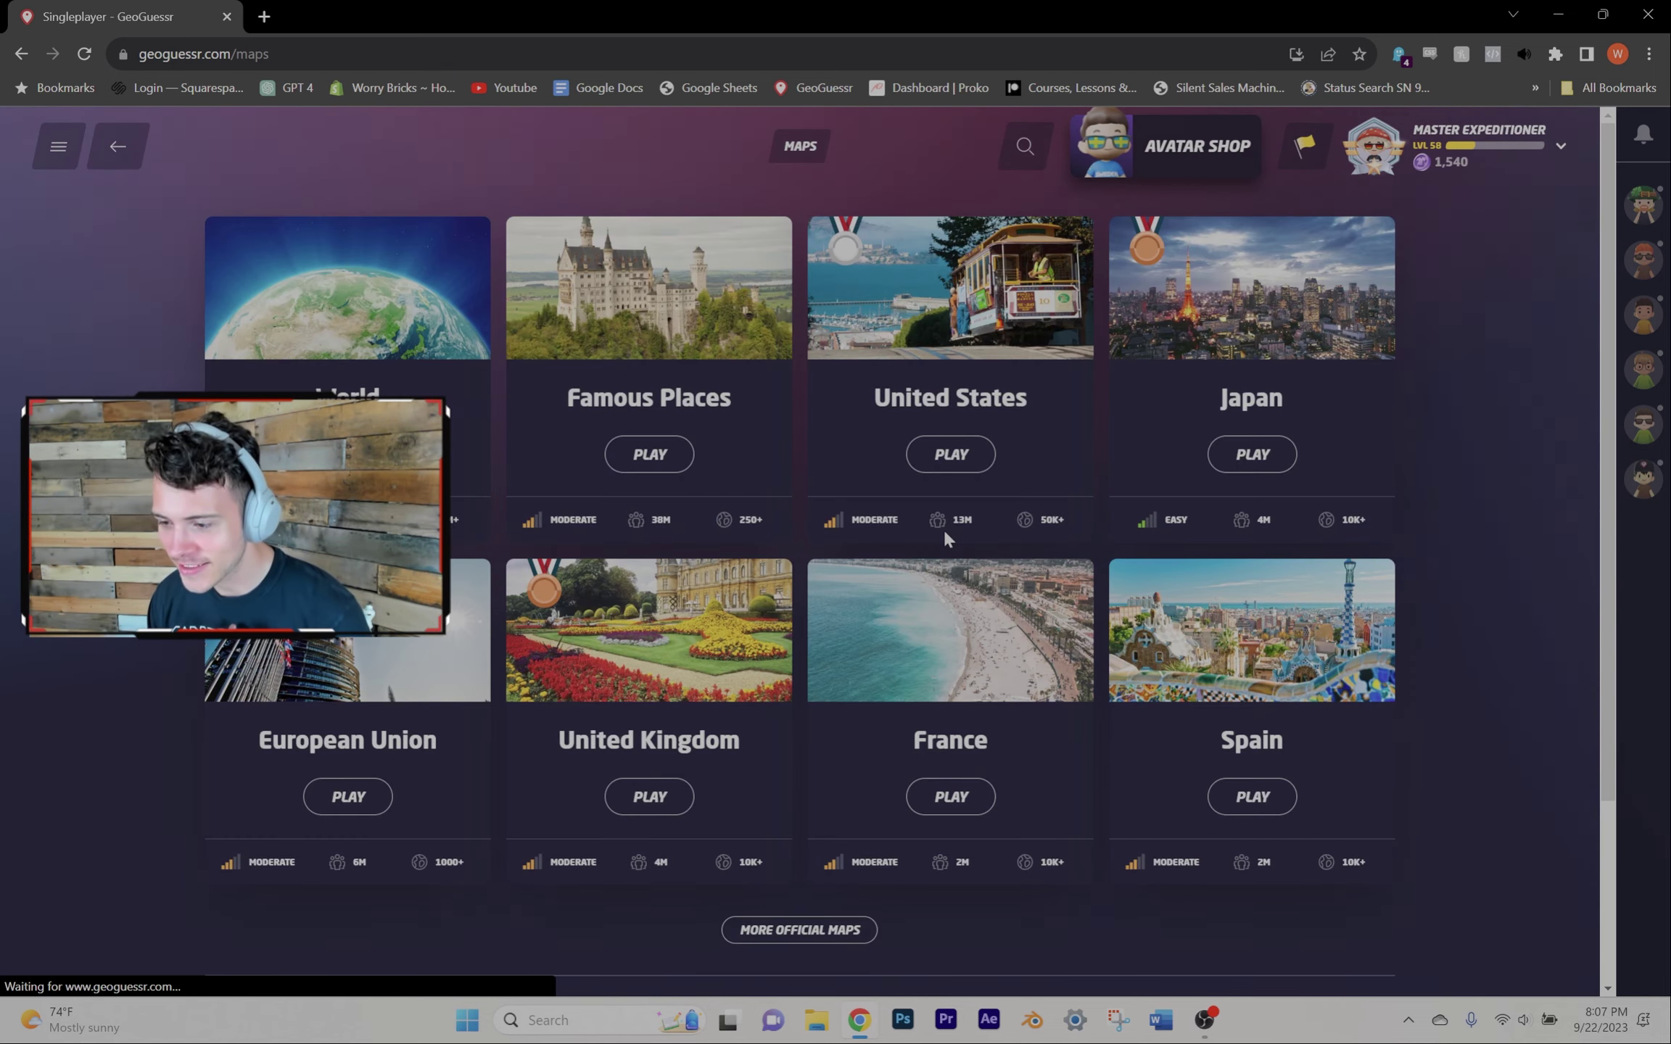
{"action": "scroll", "coordinate": [948, 537], "scroll_direction": "down", "scroll_amount": 3}
{"action": "left_click", "coordinate": [824, 694]}
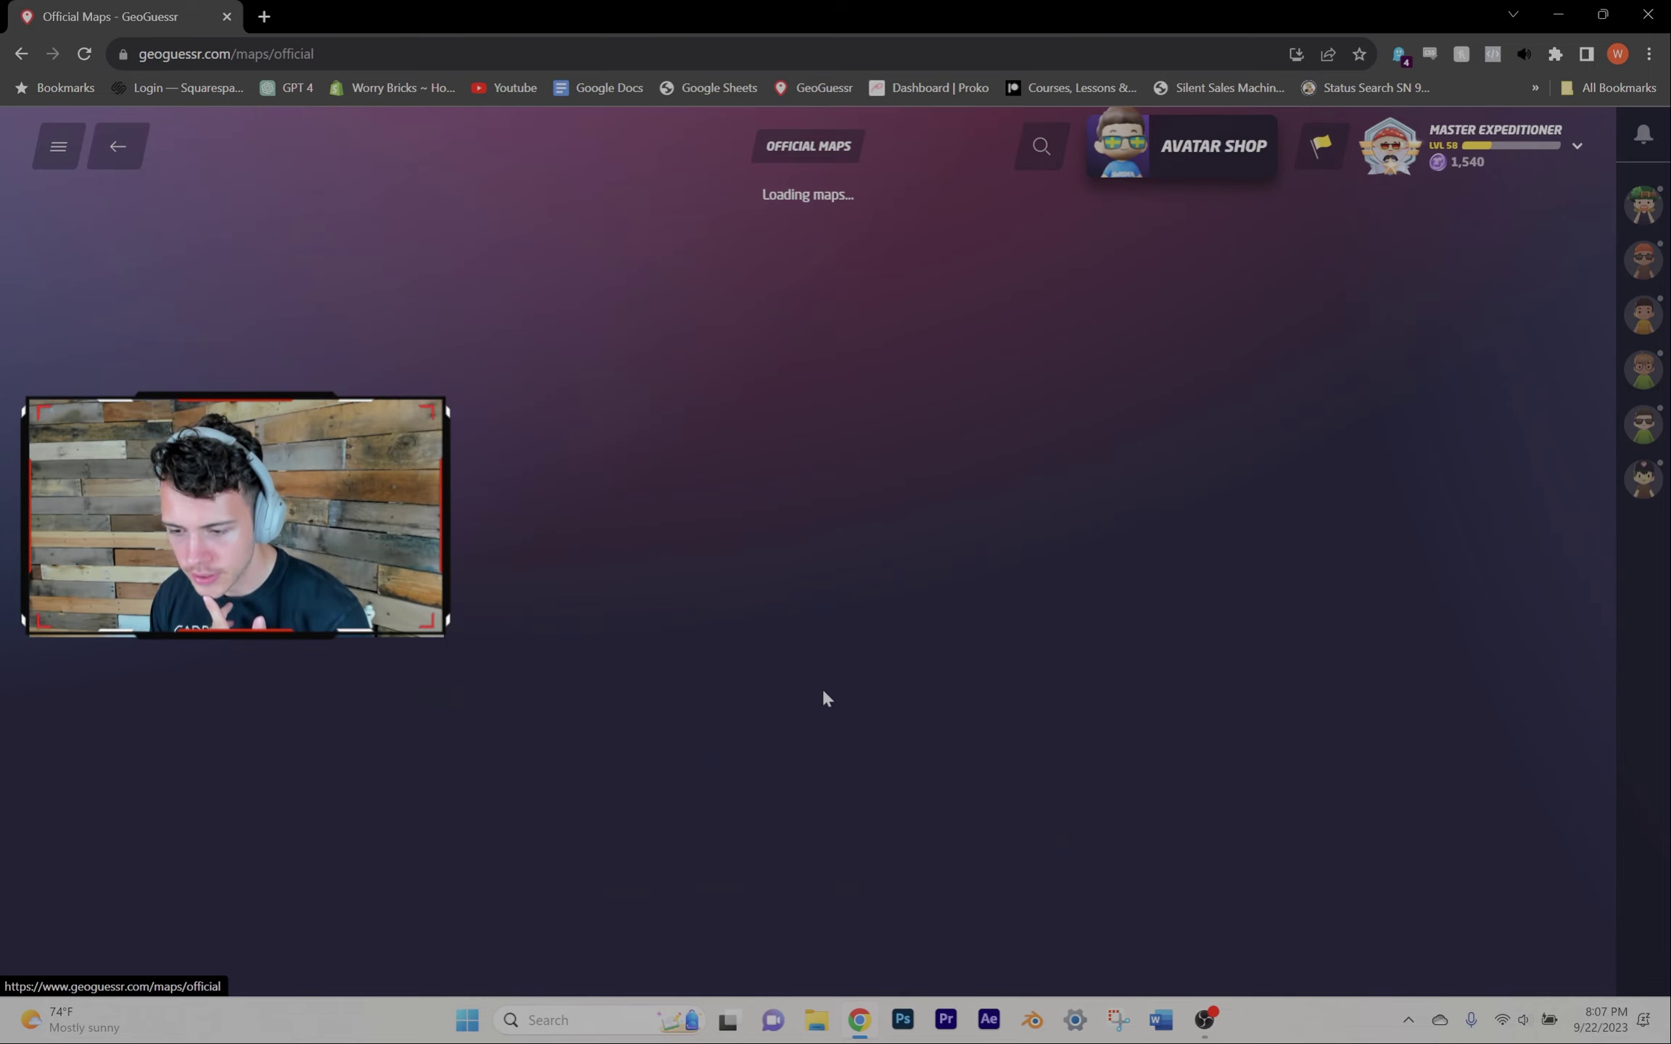
{"action": "scroll", "coordinate": [721, 701], "scroll_direction": "down", "scroll_amount": 8}
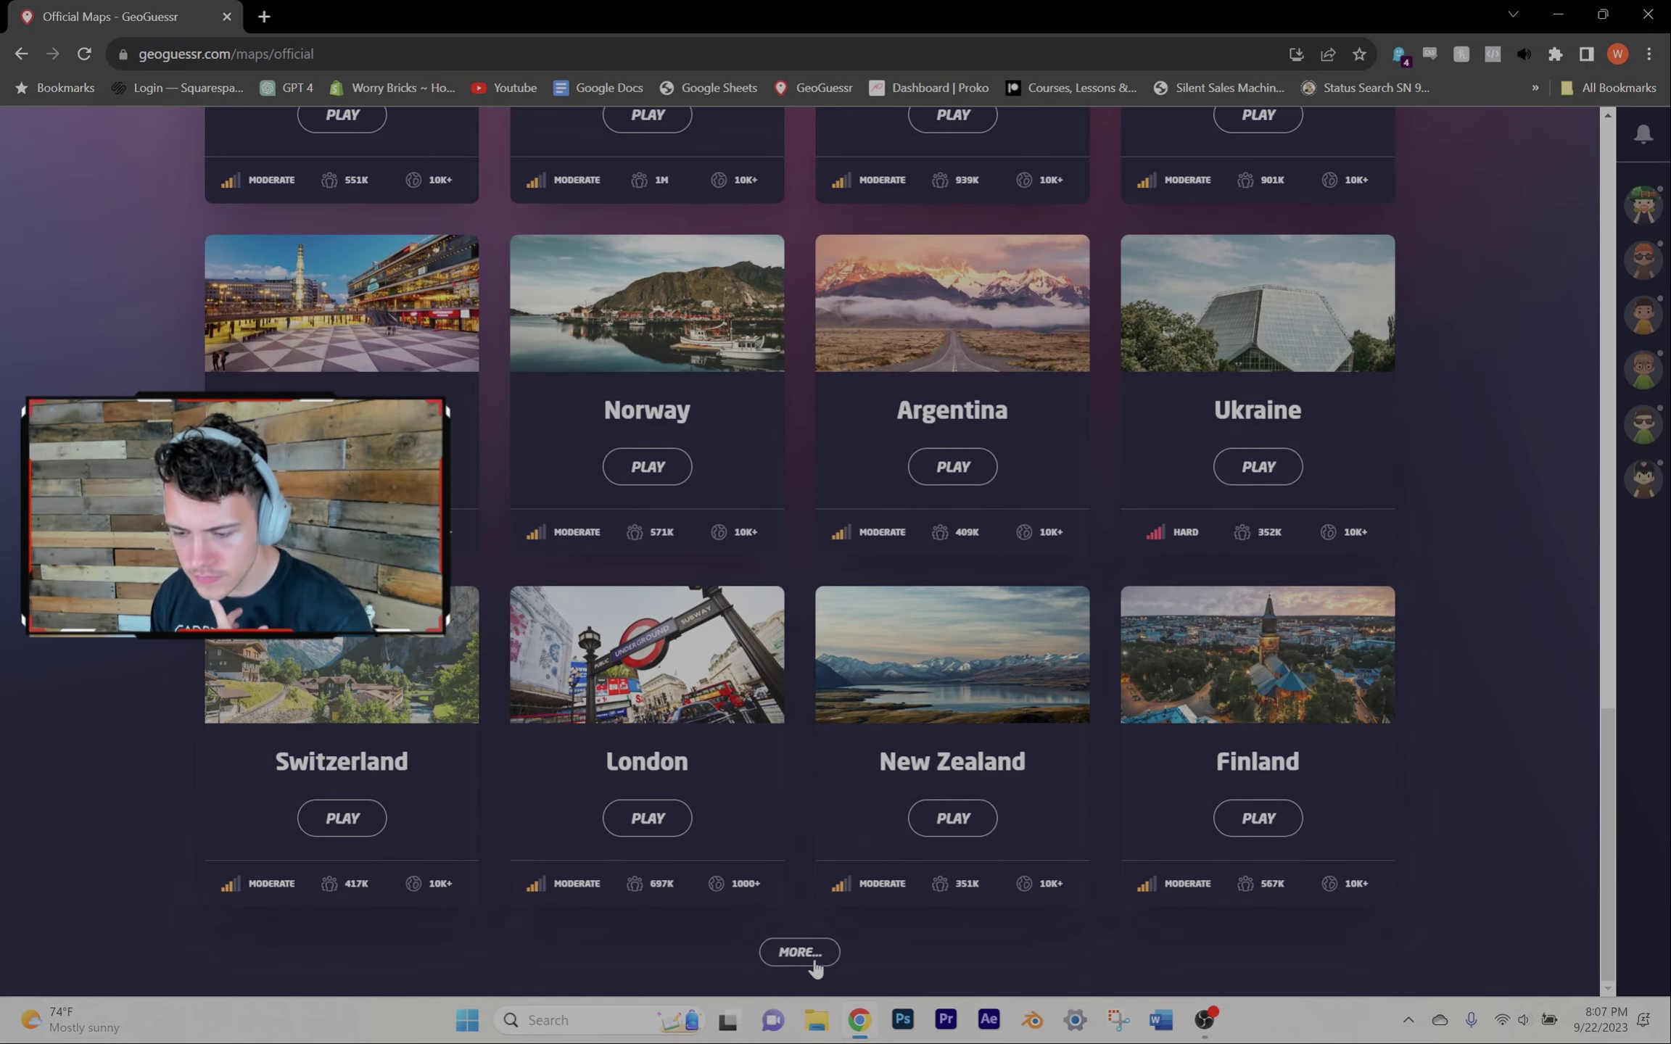
{"action": "scroll", "coordinate": [874, 896], "scroll_direction": "up", "scroll_amount": 10}
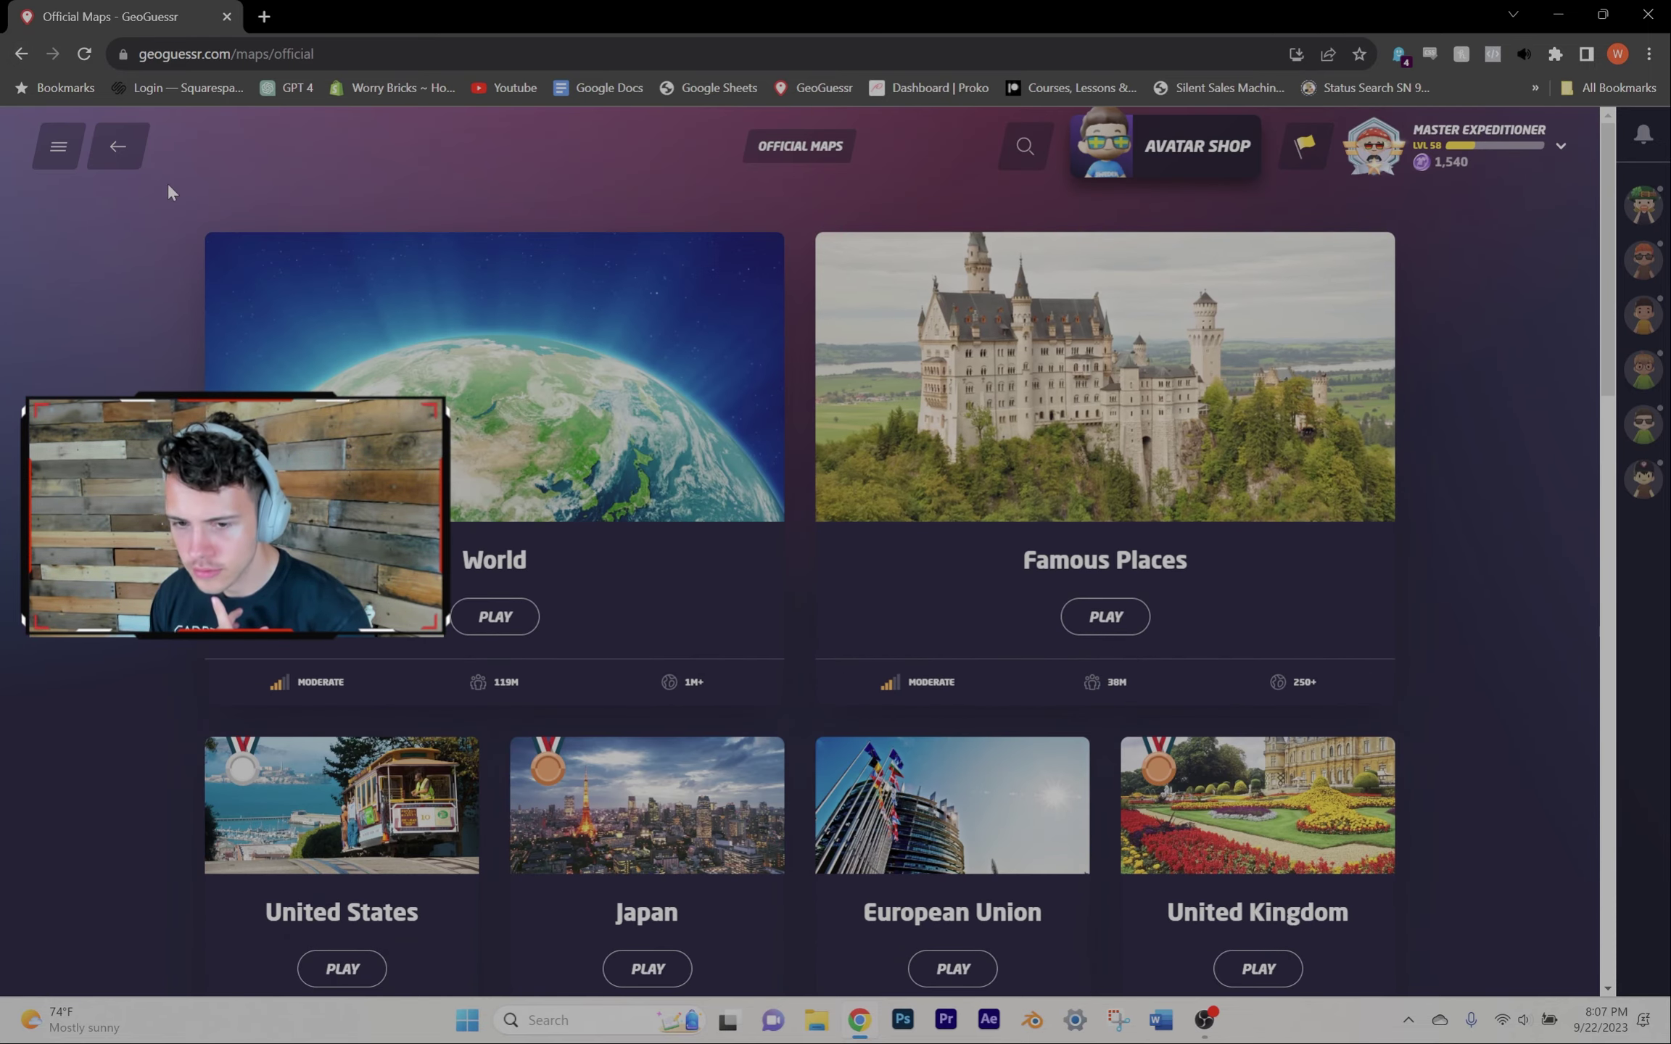
{"action": "left_click", "coordinate": [117, 145]}
{"action": "scroll", "coordinate": [661, 654], "scroll_direction": "down", "scroll_amount": 2}
{"action": "scroll", "coordinate": [661, 655], "scroll_direction": "down", "scroll_amount": 1}
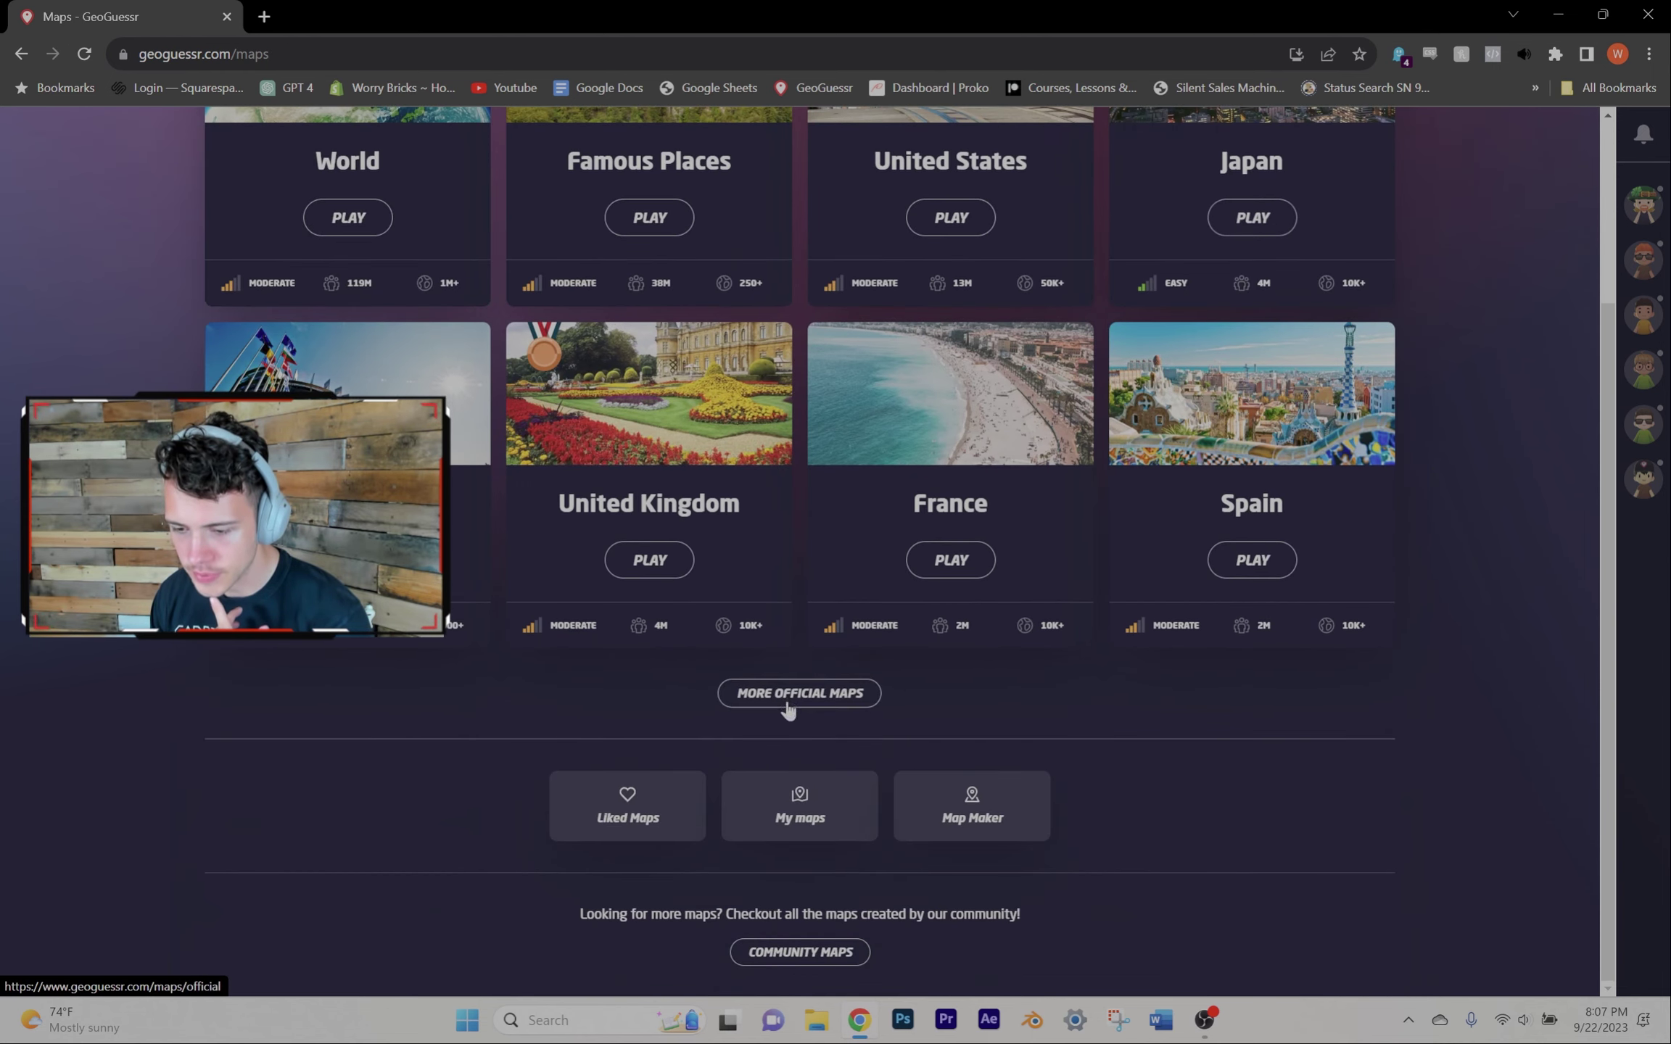
Step: Open A Community World from Liked Maps and view its No Move and NMPZ highscores
{"action": "left_click", "coordinate": [628, 807]}
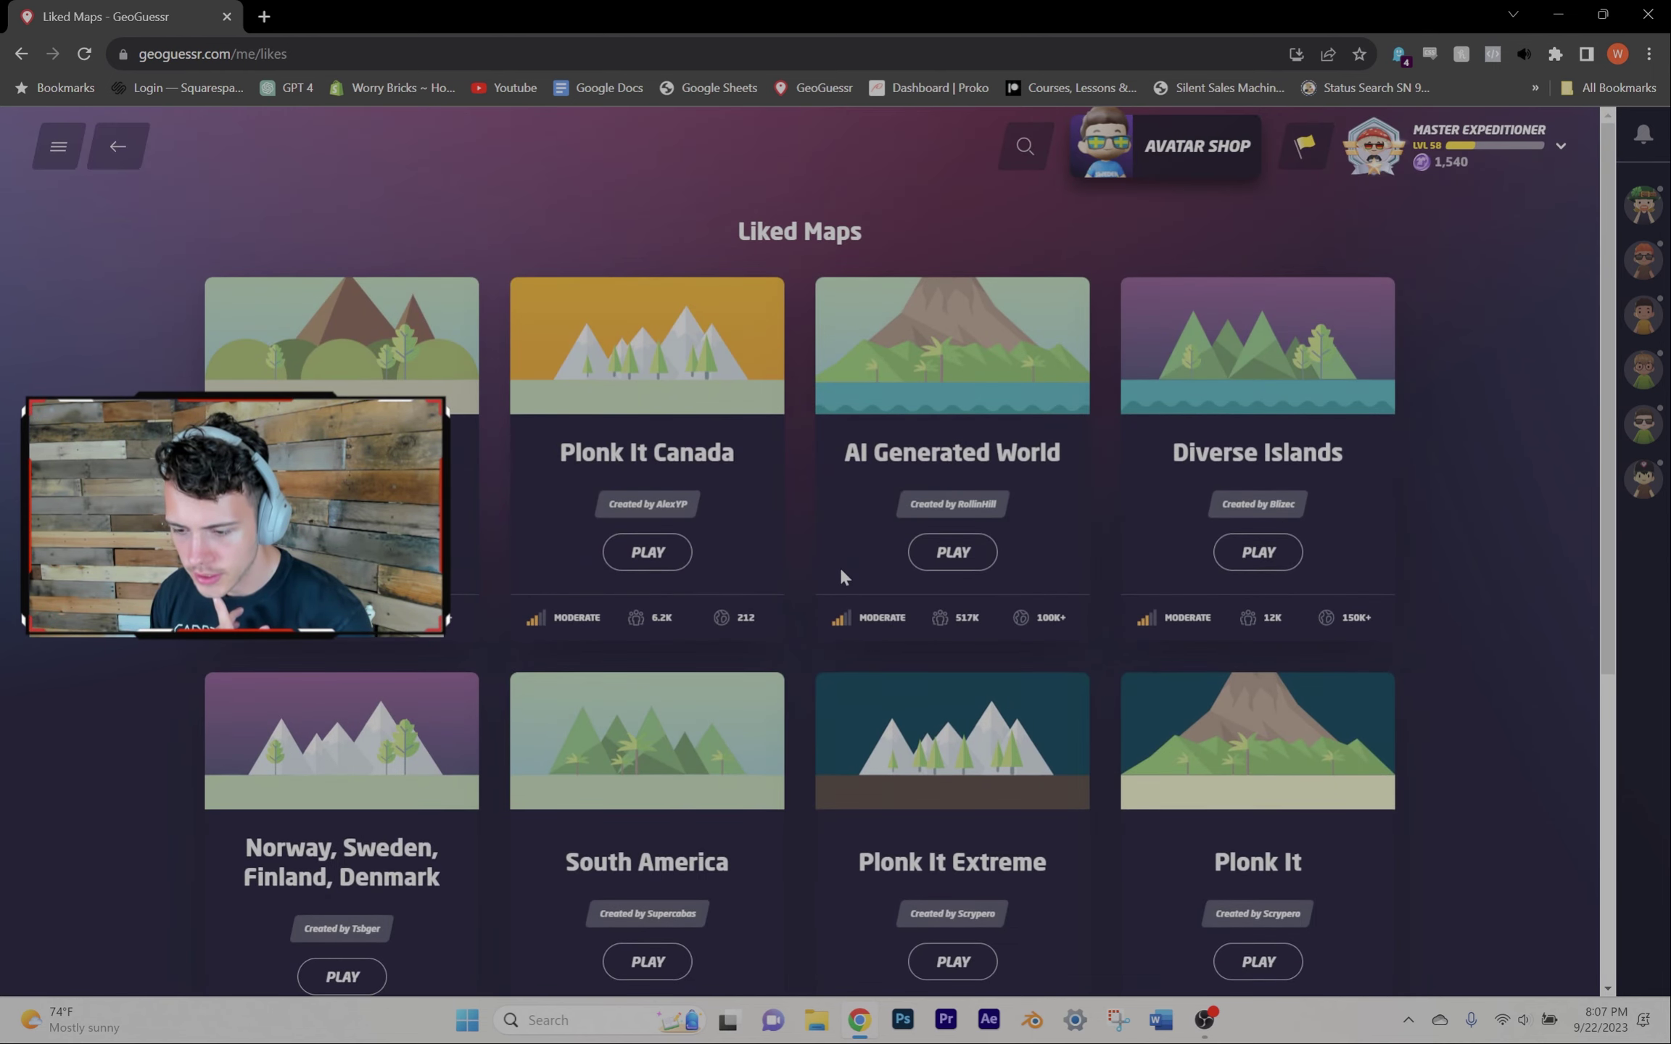
{"action": "scroll", "coordinate": [840, 565], "scroll_direction": "down", "scroll_amount": 3}
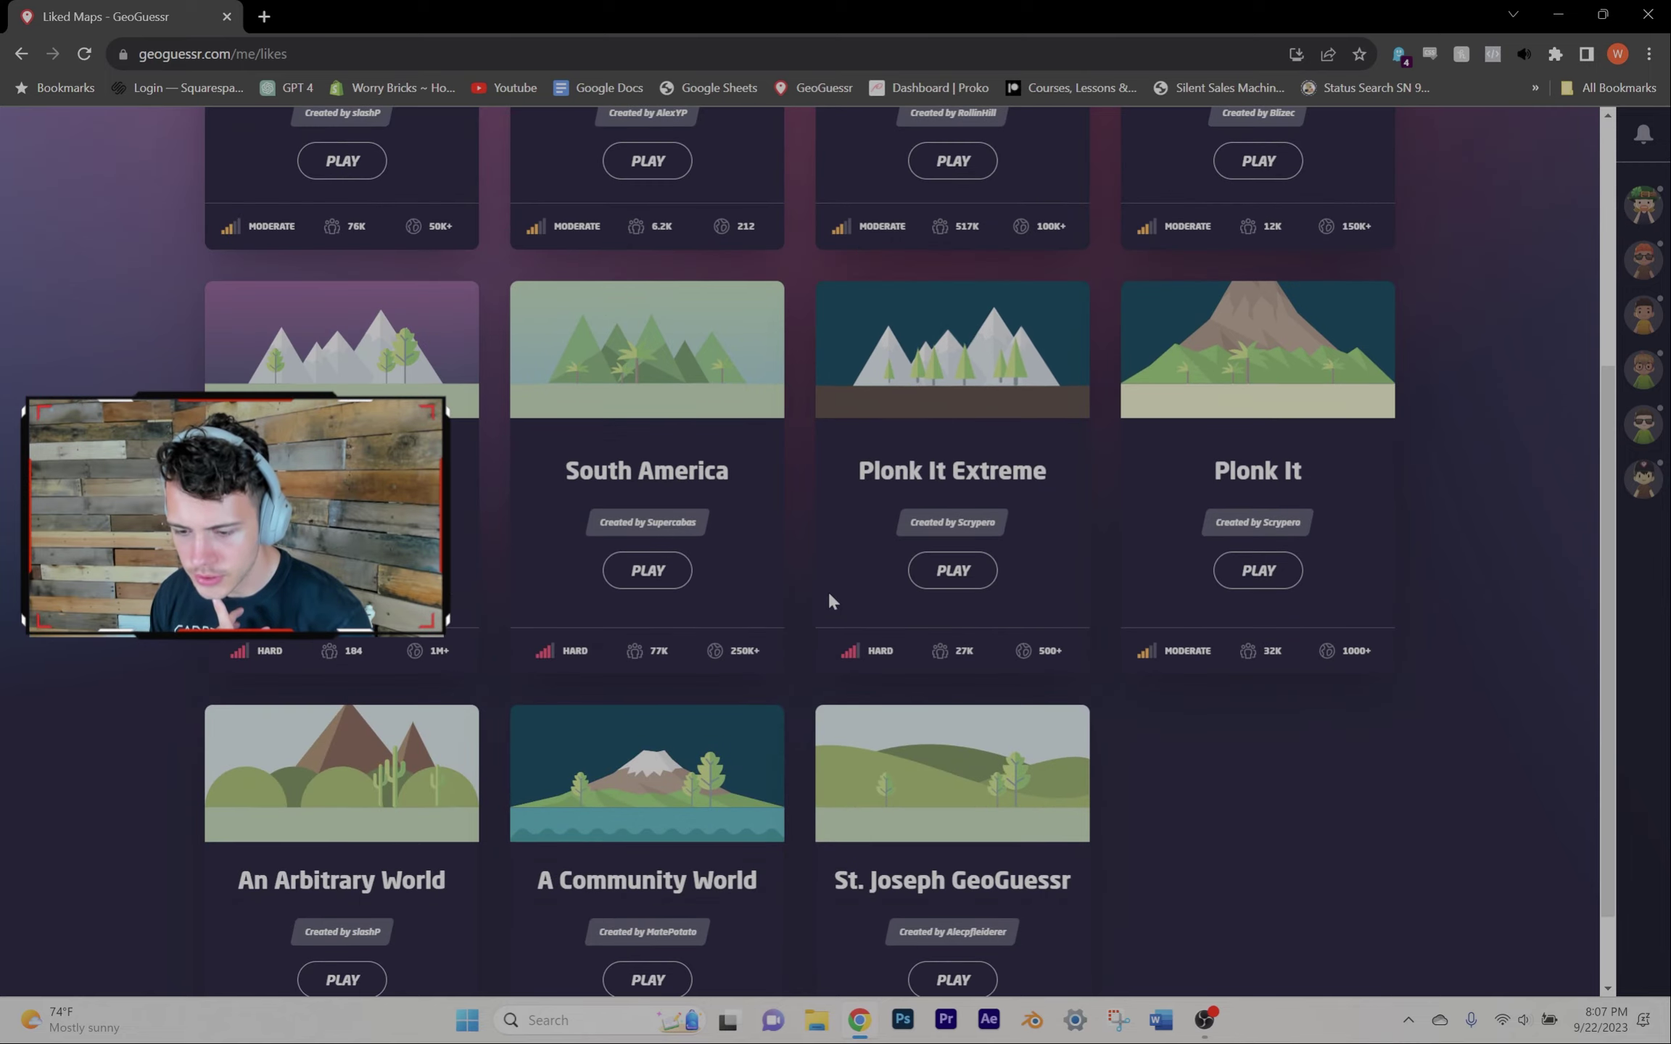
{"action": "left_click", "coordinate": [697, 833]}
{"action": "scroll", "coordinate": [700, 813], "scroll_direction": "down", "scroll_amount": 5}
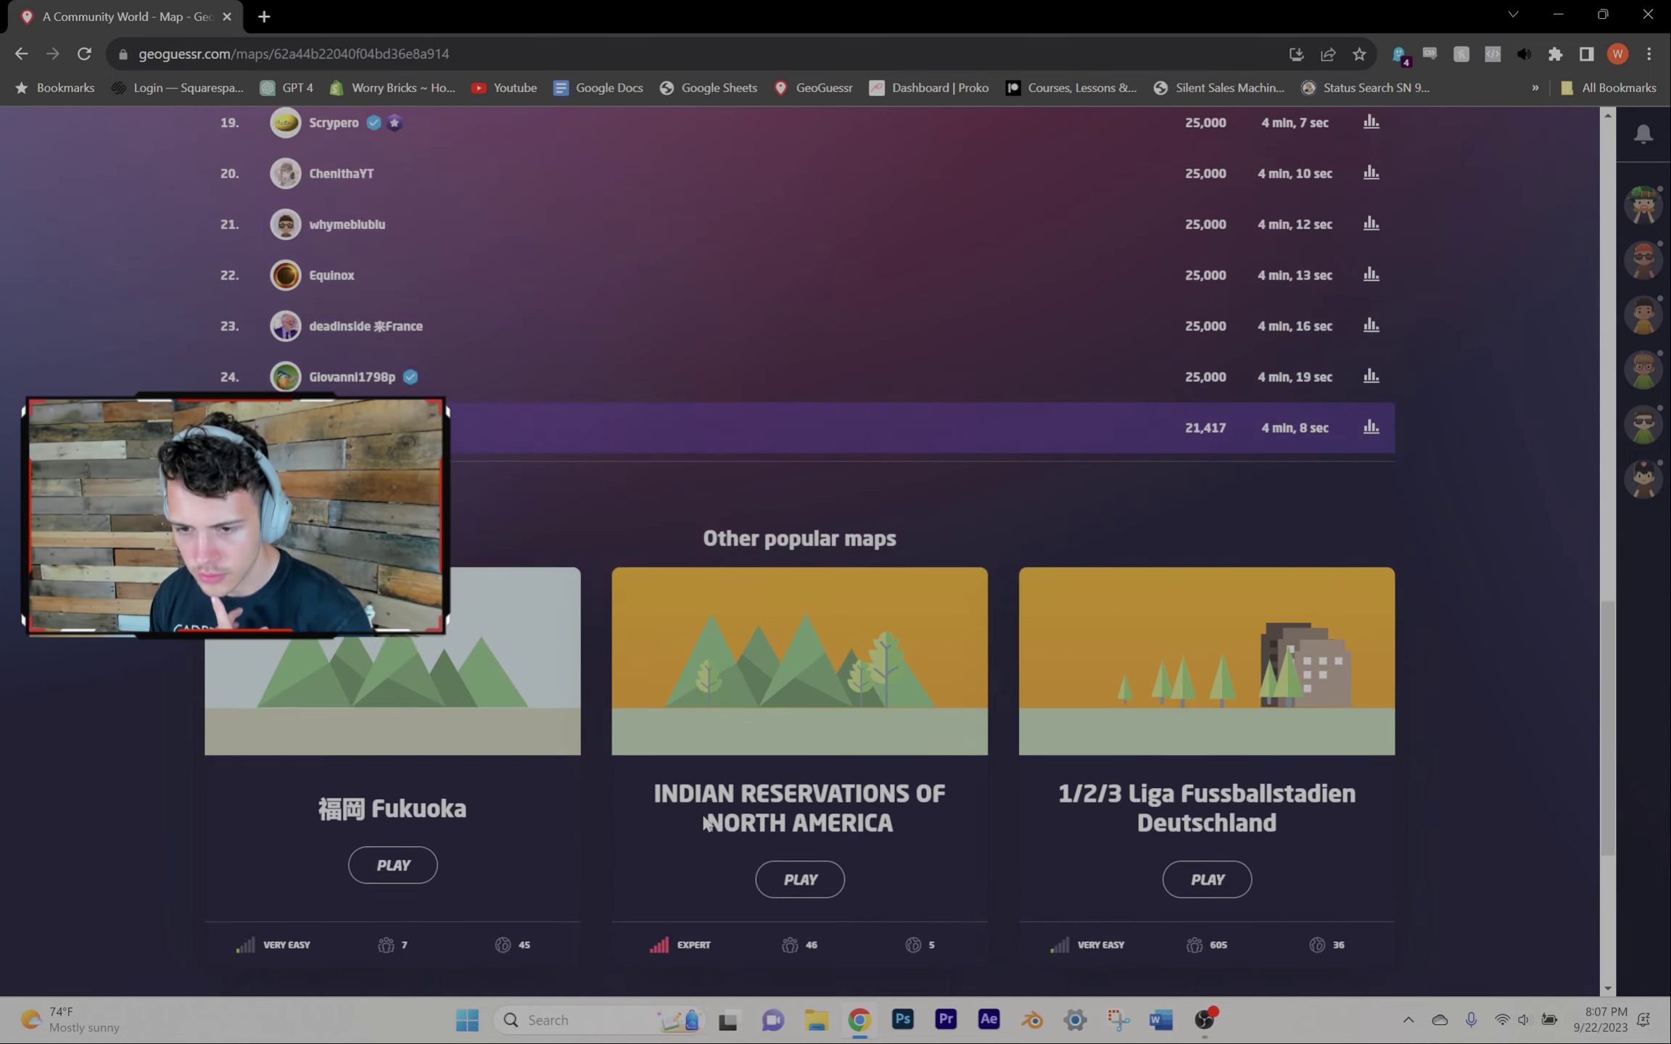
{"action": "scroll", "coordinate": [701, 812], "scroll_direction": "up", "scroll_amount": 3}
{"action": "scroll", "coordinate": [702, 812], "scroll_direction": "down", "scroll_amount": 1}
{"action": "scroll", "coordinate": [701, 823], "scroll_direction": "up", "scroll_amount": 6}
{"action": "scroll", "coordinate": [393, 731], "scroll_direction": "up", "scroll_amount": 4}
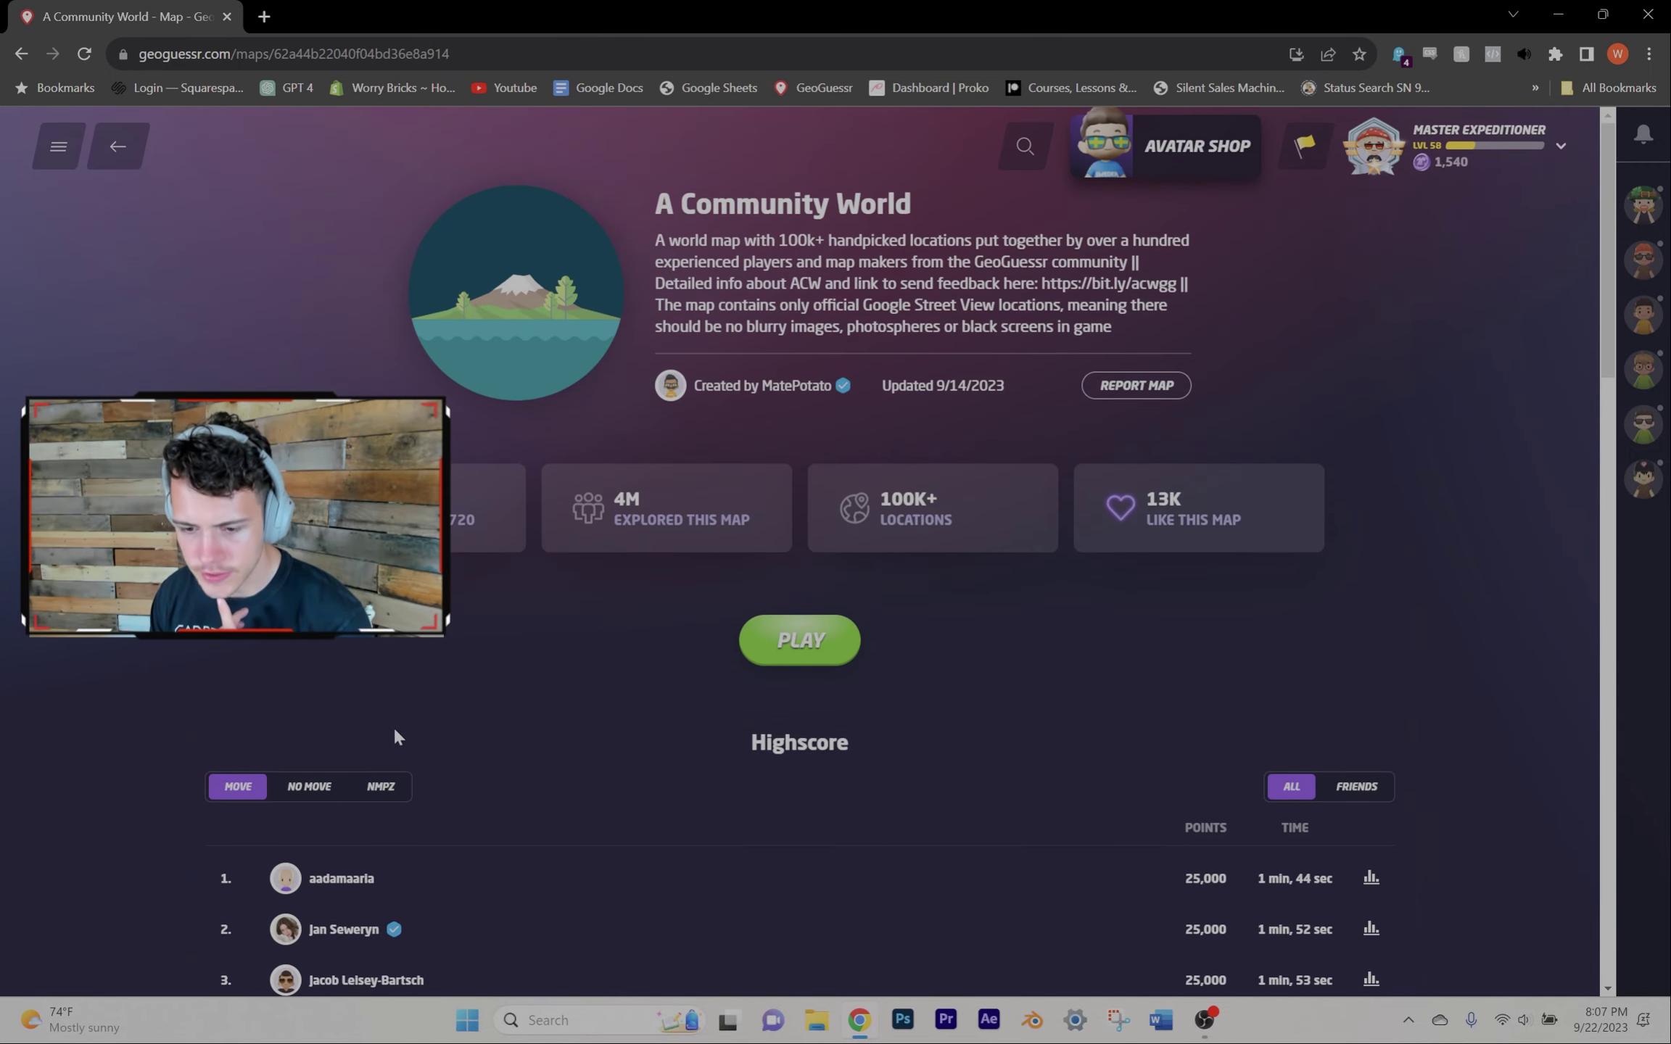
{"action": "left_click", "coordinate": [314, 787]}
{"action": "scroll", "coordinate": [639, 774], "scroll_direction": "down", "scroll_amount": 4}
{"action": "scroll", "coordinate": [640, 775], "scroll_direction": "down", "scroll_amount": 6}
{"action": "scroll", "coordinate": [640, 774], "scroll_direction": "up", "scroll_amount": 1}
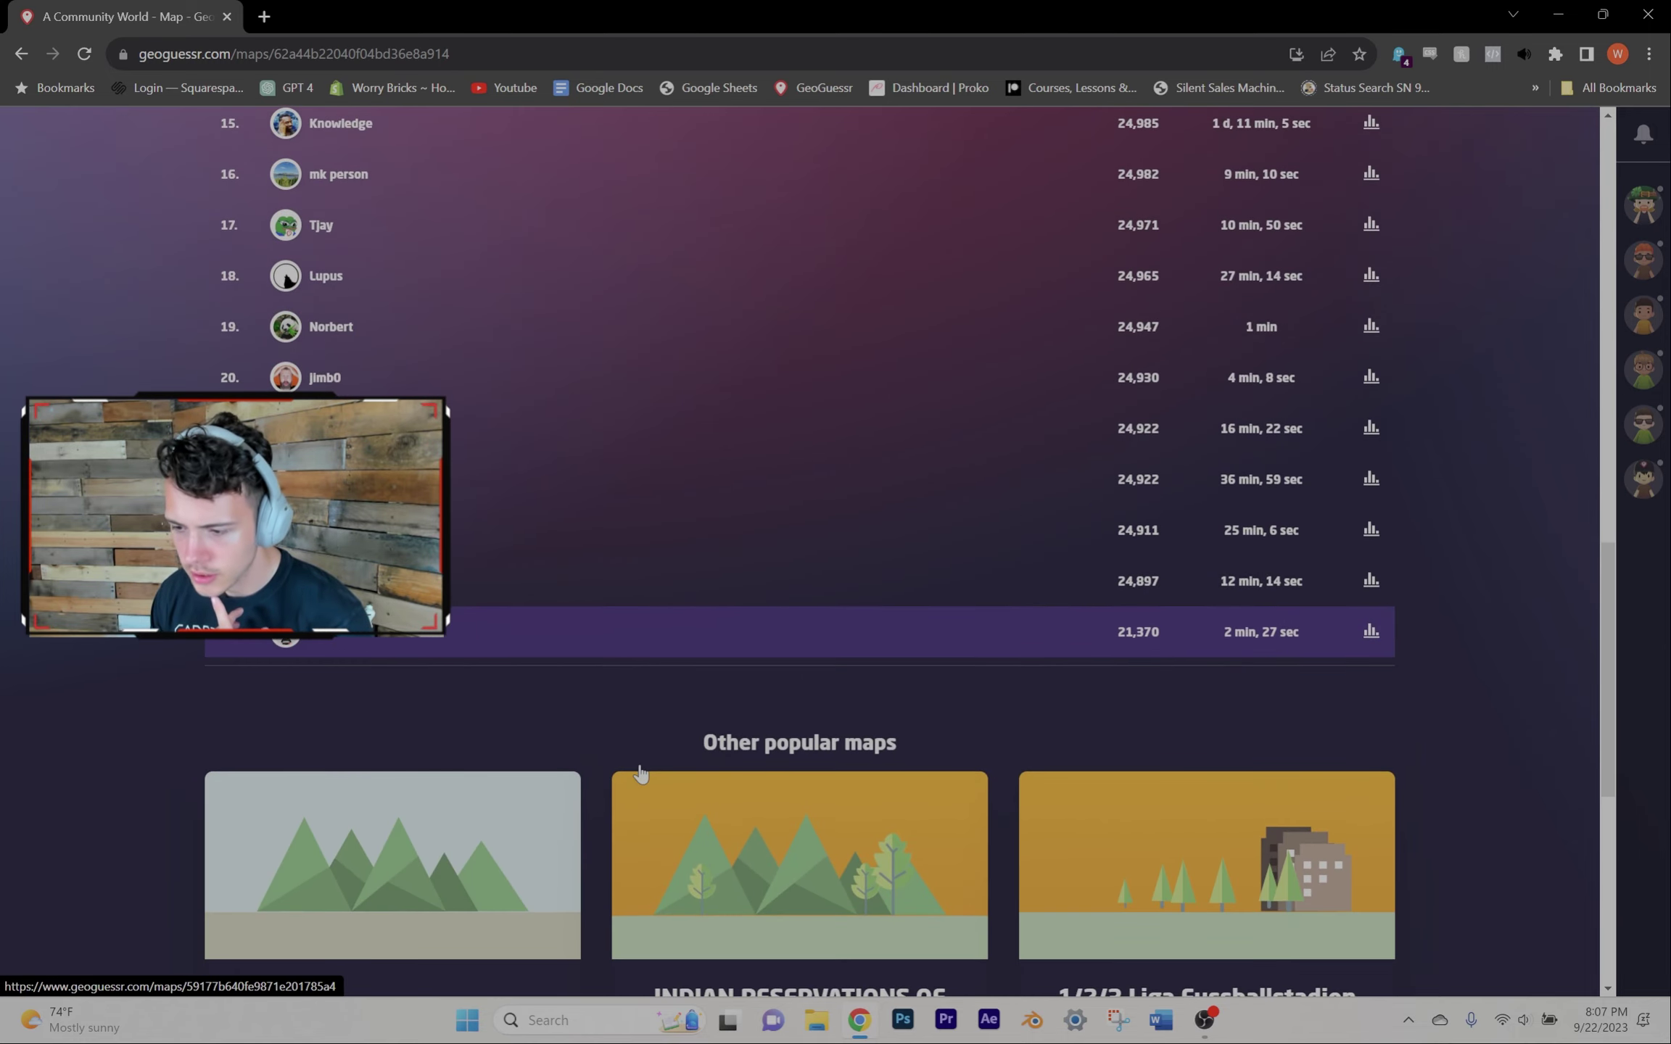
{"action": "scroll", "coordinate": [781, 705], "scroll_direction": "up", "scroll_amount": 10}
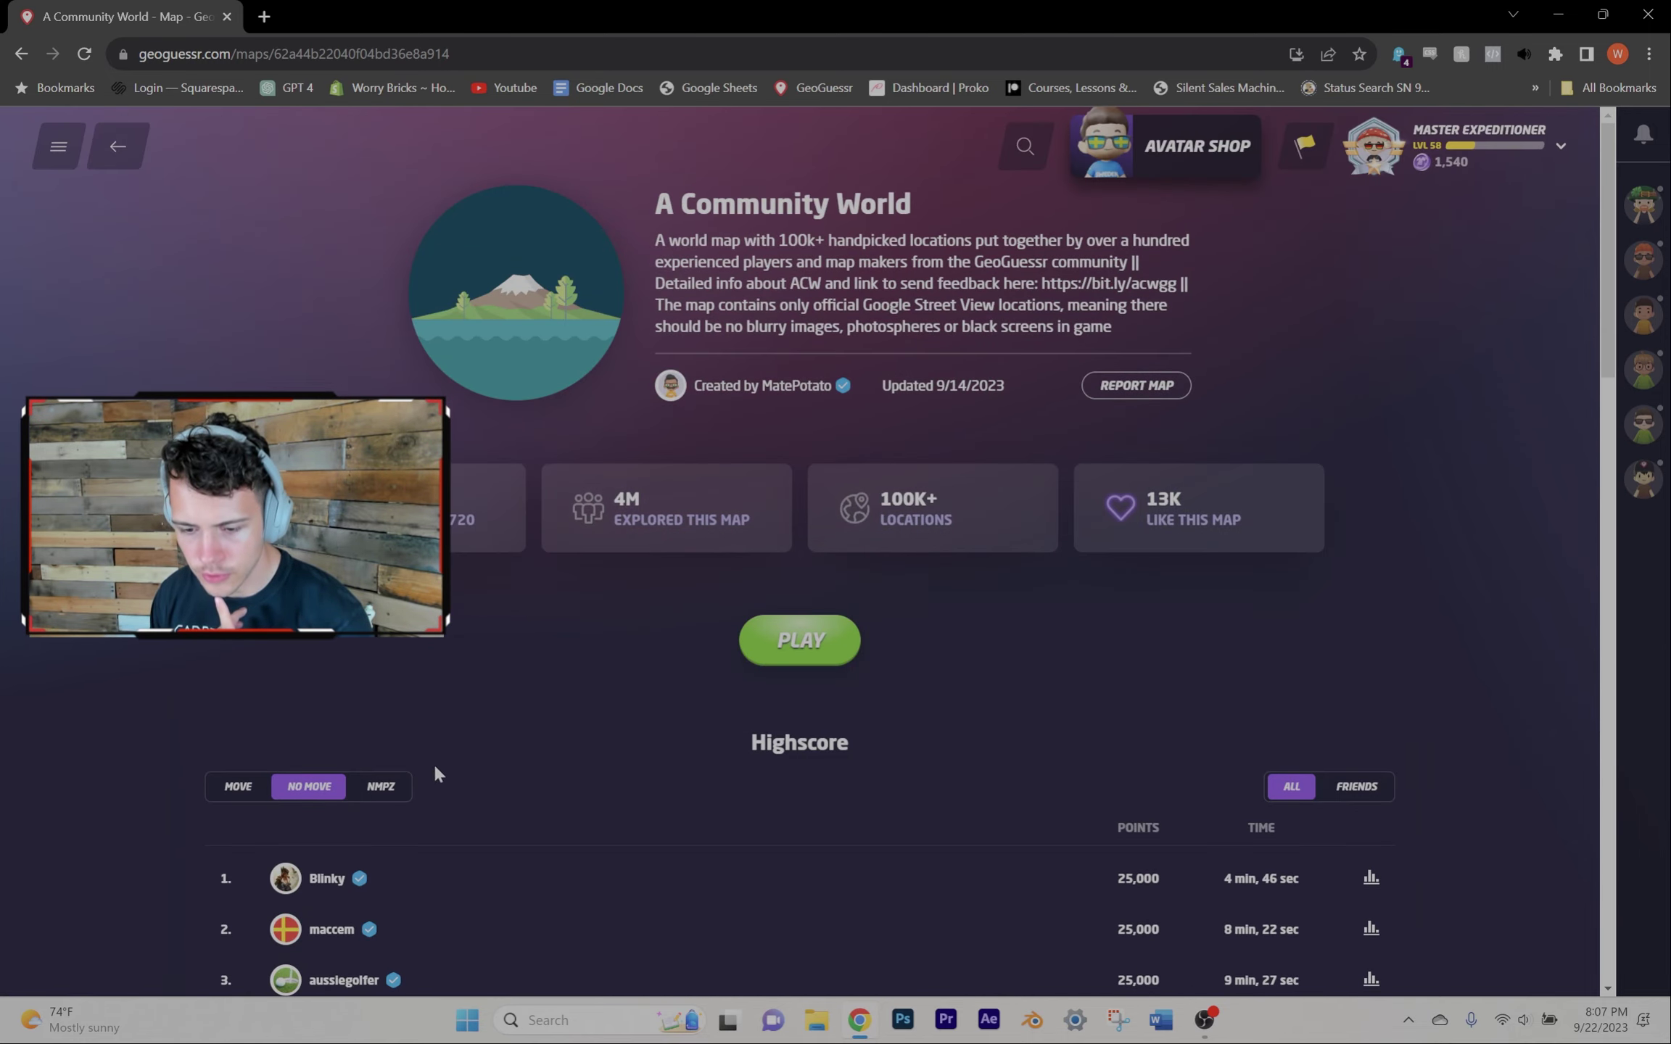
{"action": "left_click", "coordinate": [381, 786]}
{"action": "scroll", "coordinate": [593, 787], "scroll_direction": "down", "scroll_amount": 7}
{"action": "scroll", "coordinate": [594, 788], "scroll_direction": "down", "scroll_amount": 1}
{"action": "scroll", "coordinate": [593, 788], "scroll_direction": "down", "scroll_amount": 2}
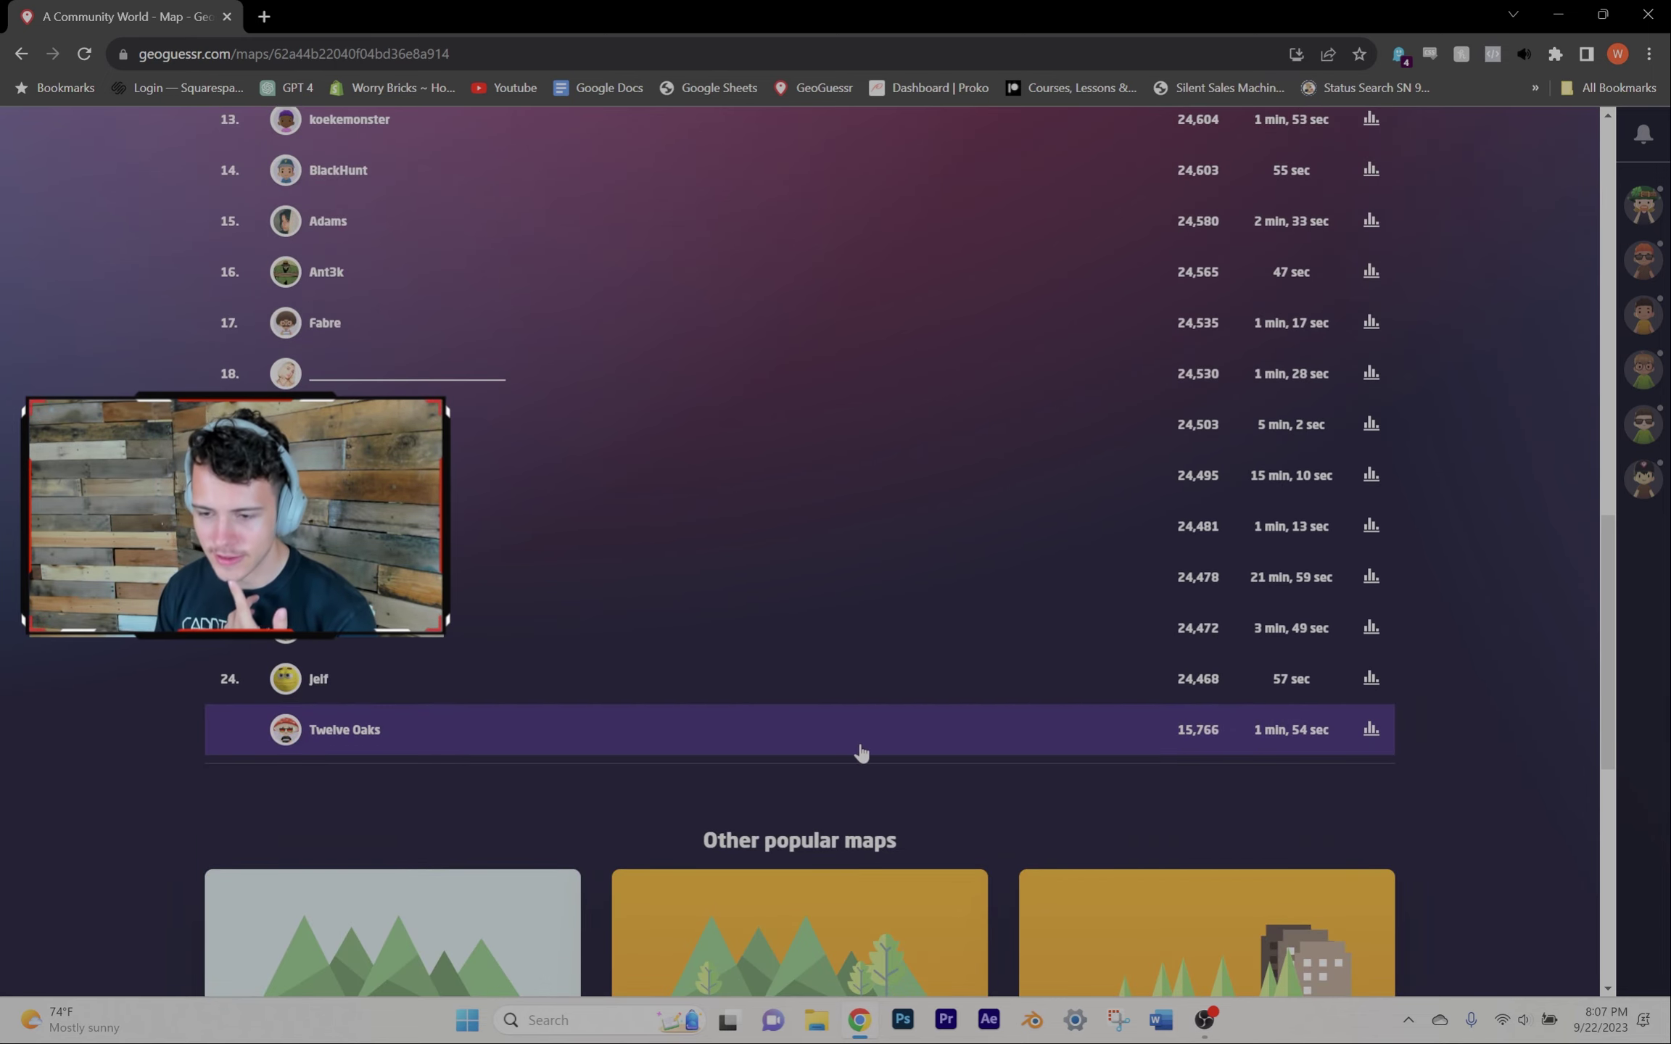
{"action": "scroll", "coordinate": [861, 753], "scroll_direction": "up", "scroll_amount": 8}
{"action": "scroll", "coordinate": [860, 752], "scroll_direction": "up", "scroll_amount": 2}
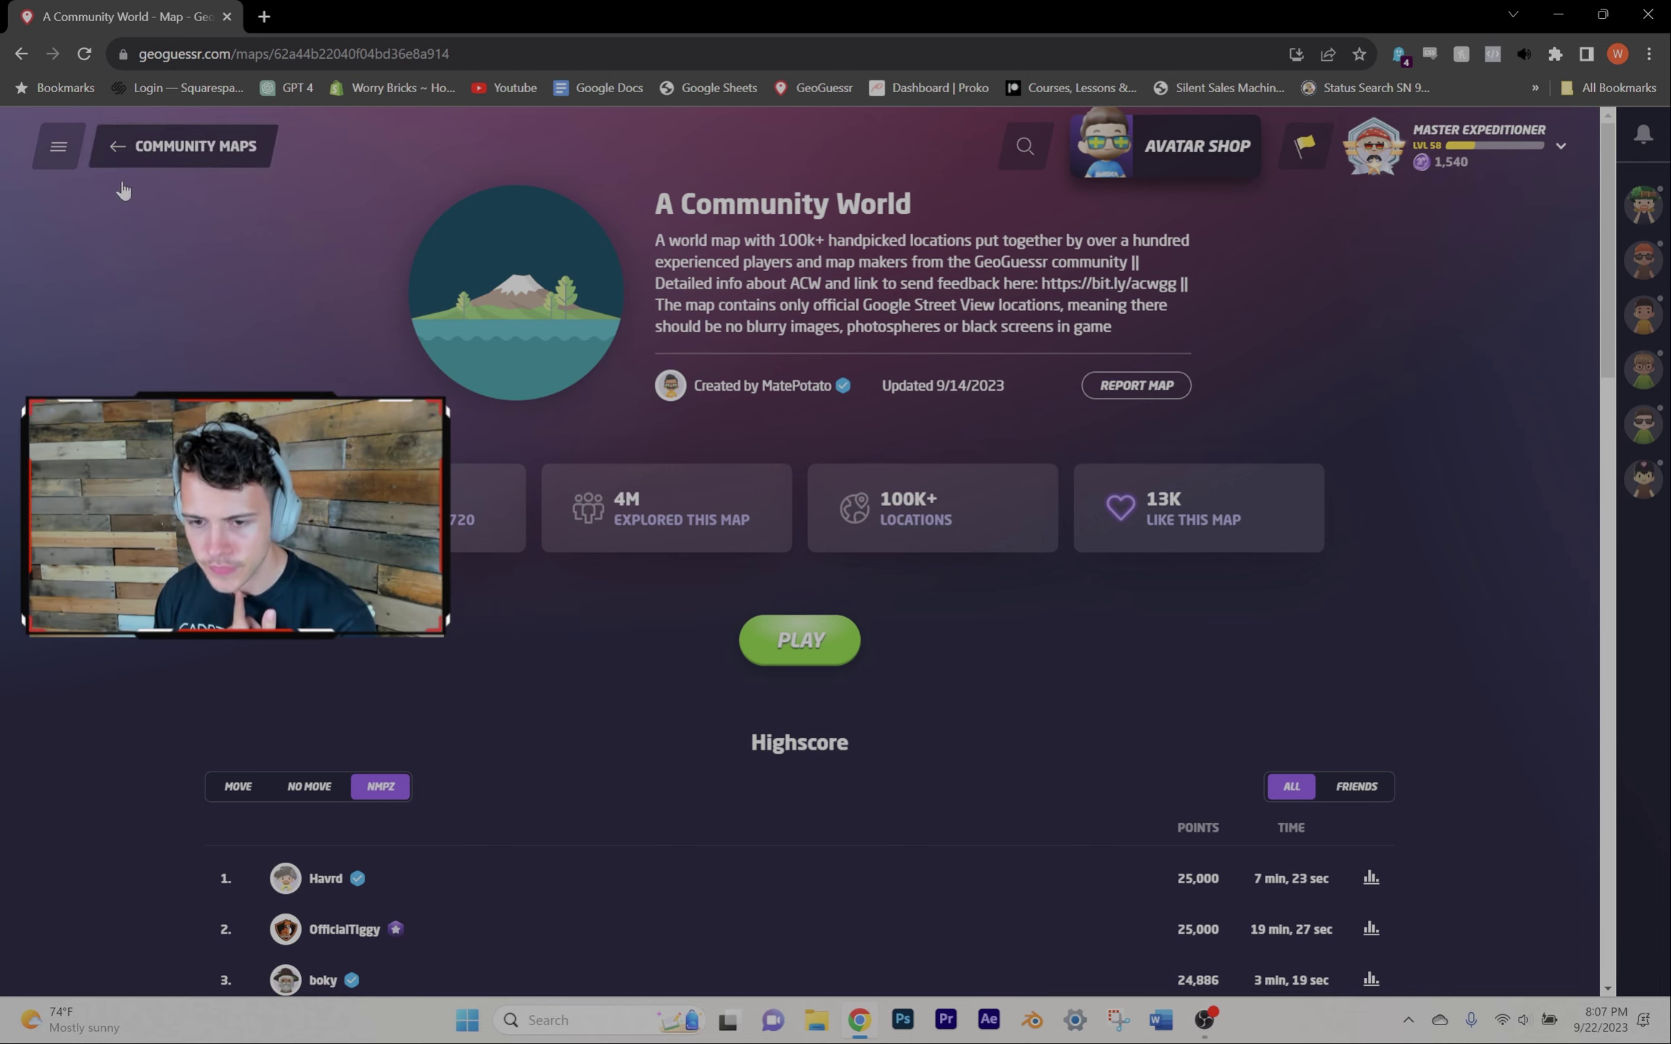
Step: Go through Singleplayer > Maps > Liked Maps to the An Arbitrary World card
{"action": "left_click", "coordinate": [118, 146]}
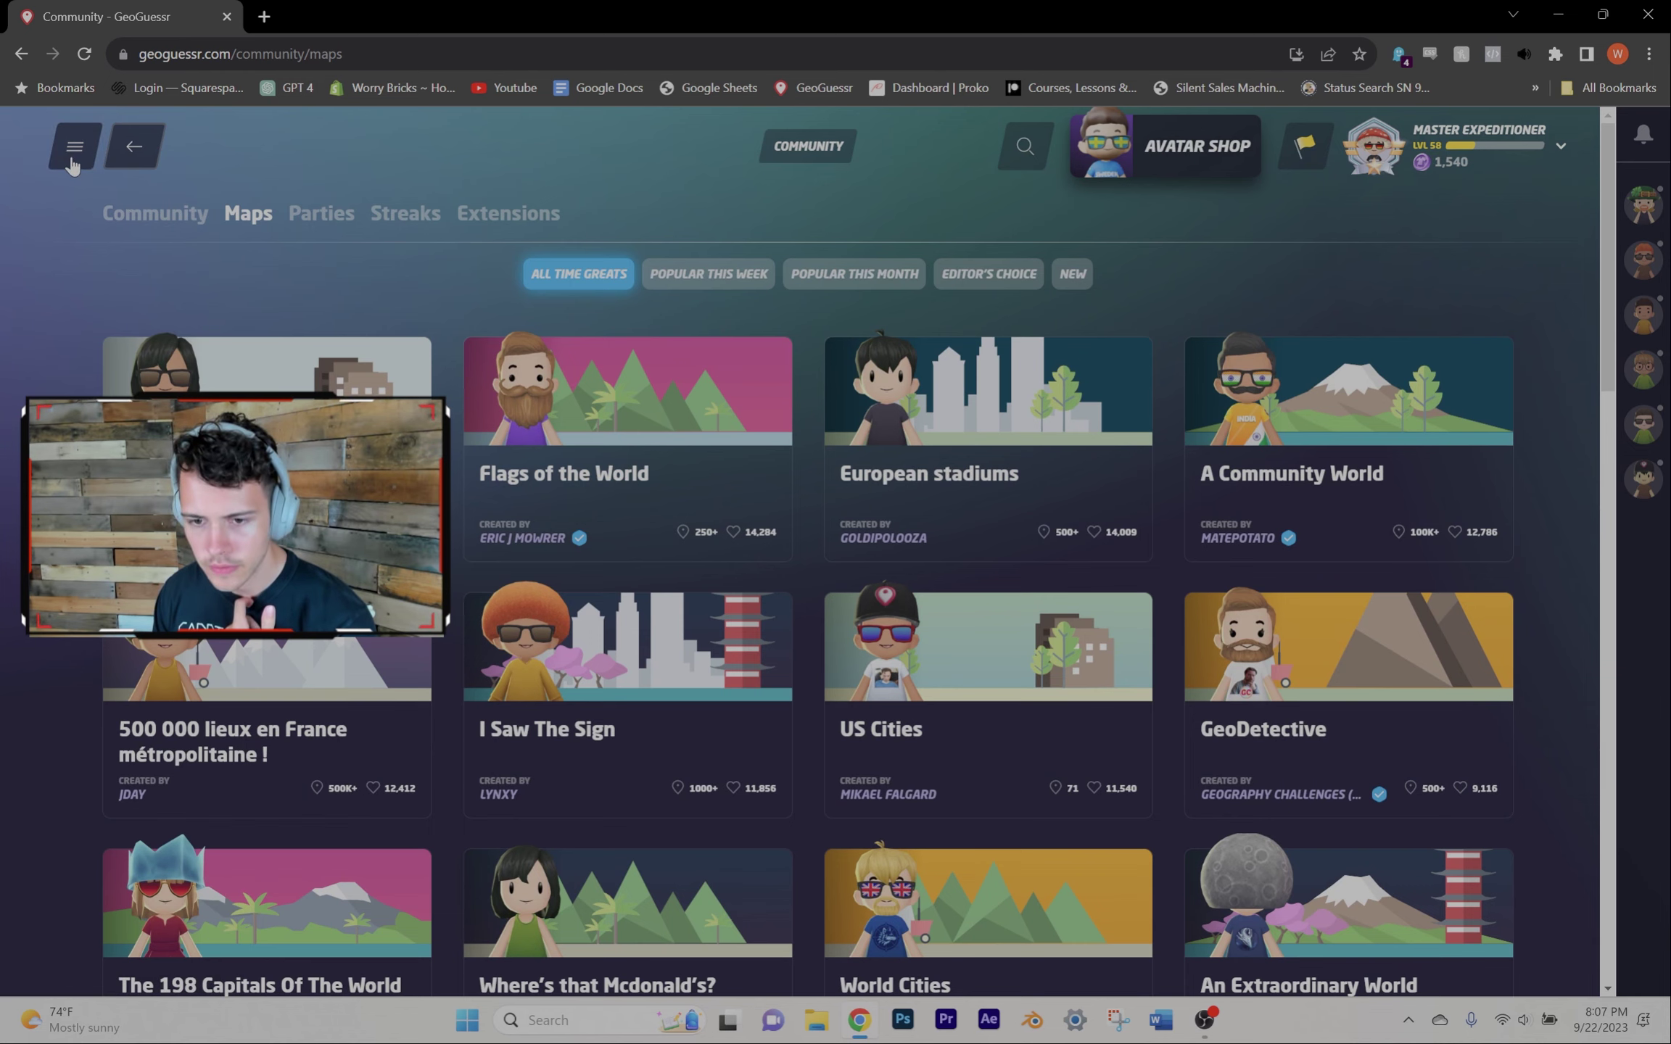
{"action": "left_click", "coordinate": [75, 147]}
{"action": "left_click", "coordinate": [258, 339]}
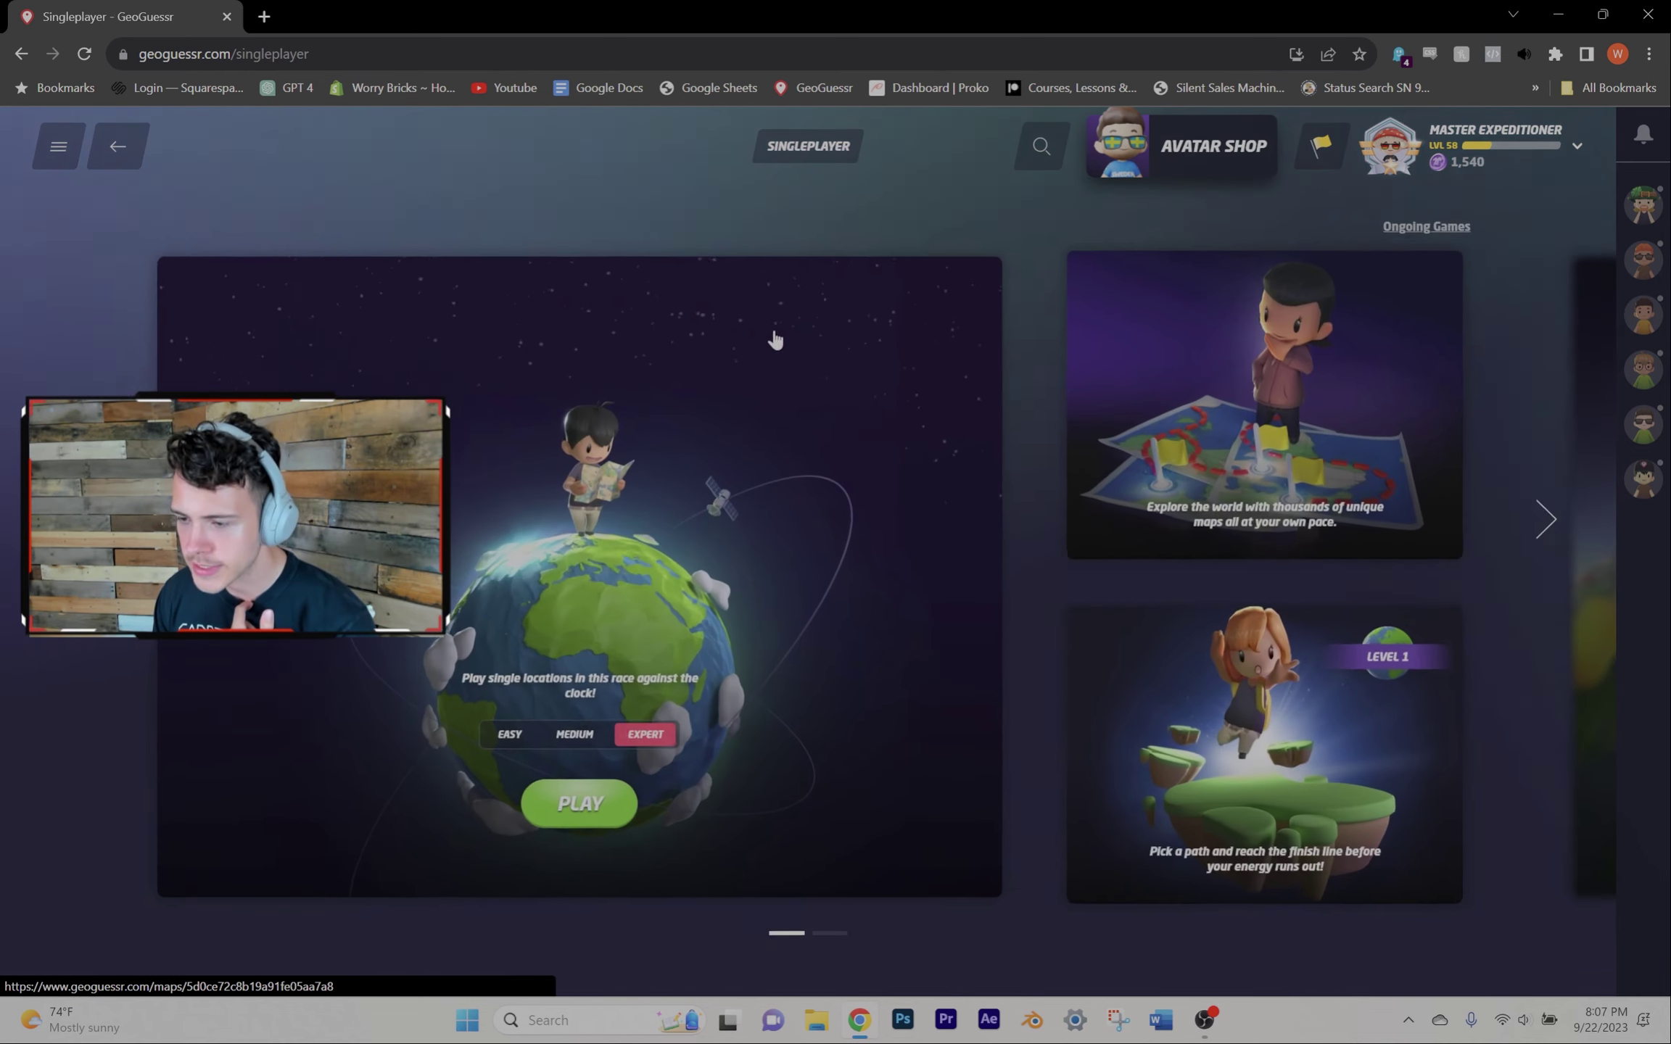
{"action": "left_click", "coordinate": [1292, 348]}
{"action": "scroll", "coordinate": [836, 588], "scroll_direction": "down", "scroll_amount": 2}
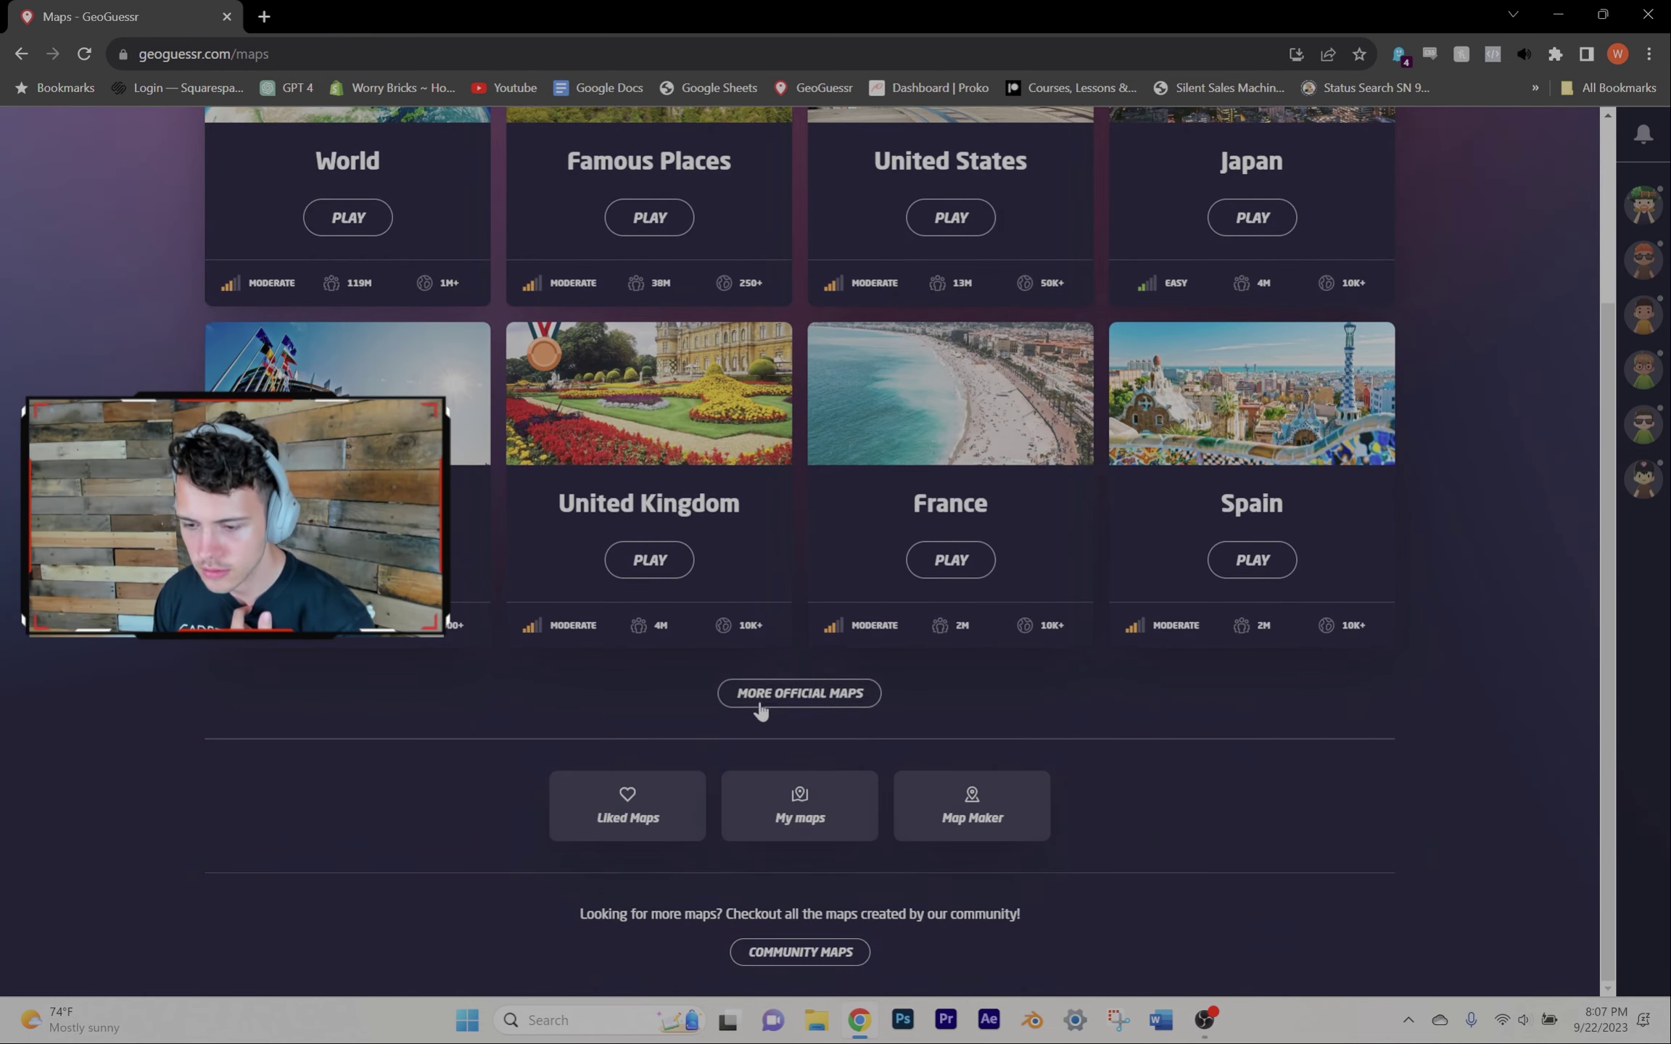
{"action": "left_click", "coordinate": [664, 797]}
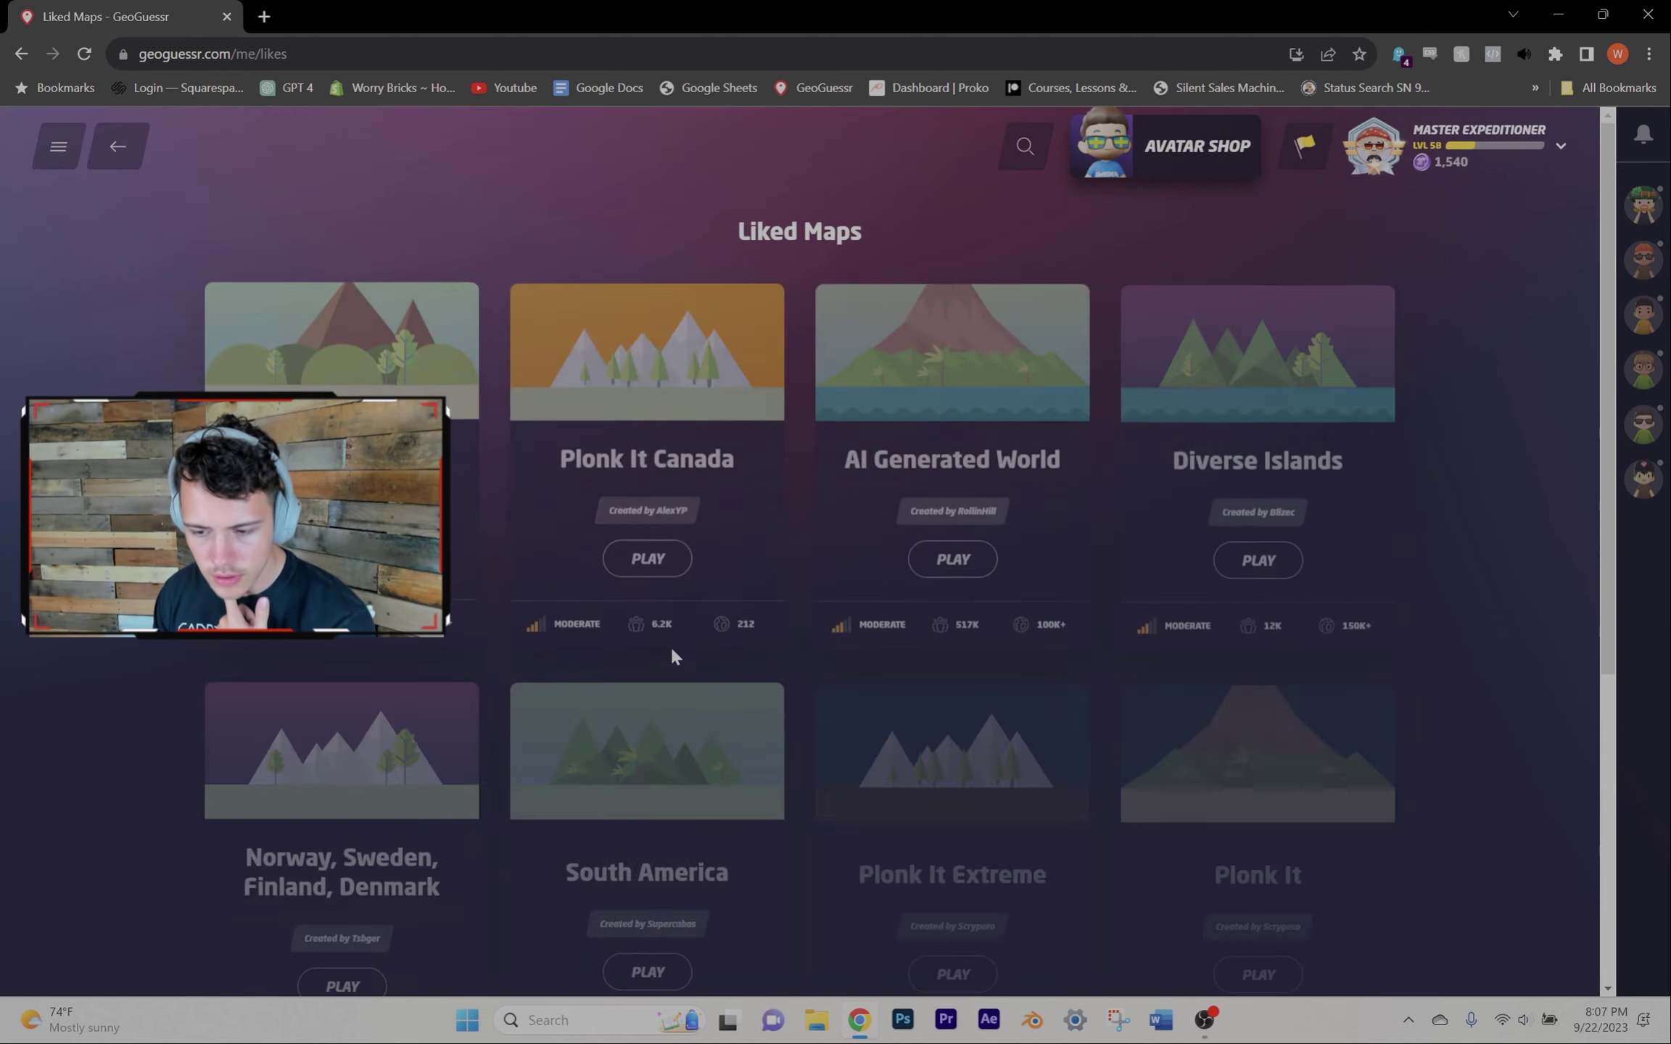
{"action": "scroll", "coordinate": [669, 645], "scroll_direction": "down", "scroll_amount": 2}
{"action": "scroll", "coordinate": [572, 689], "scroll_direction": "down", "scroll_amount": 2}
{"action": "left_click", "coordinate": [392, 659]}
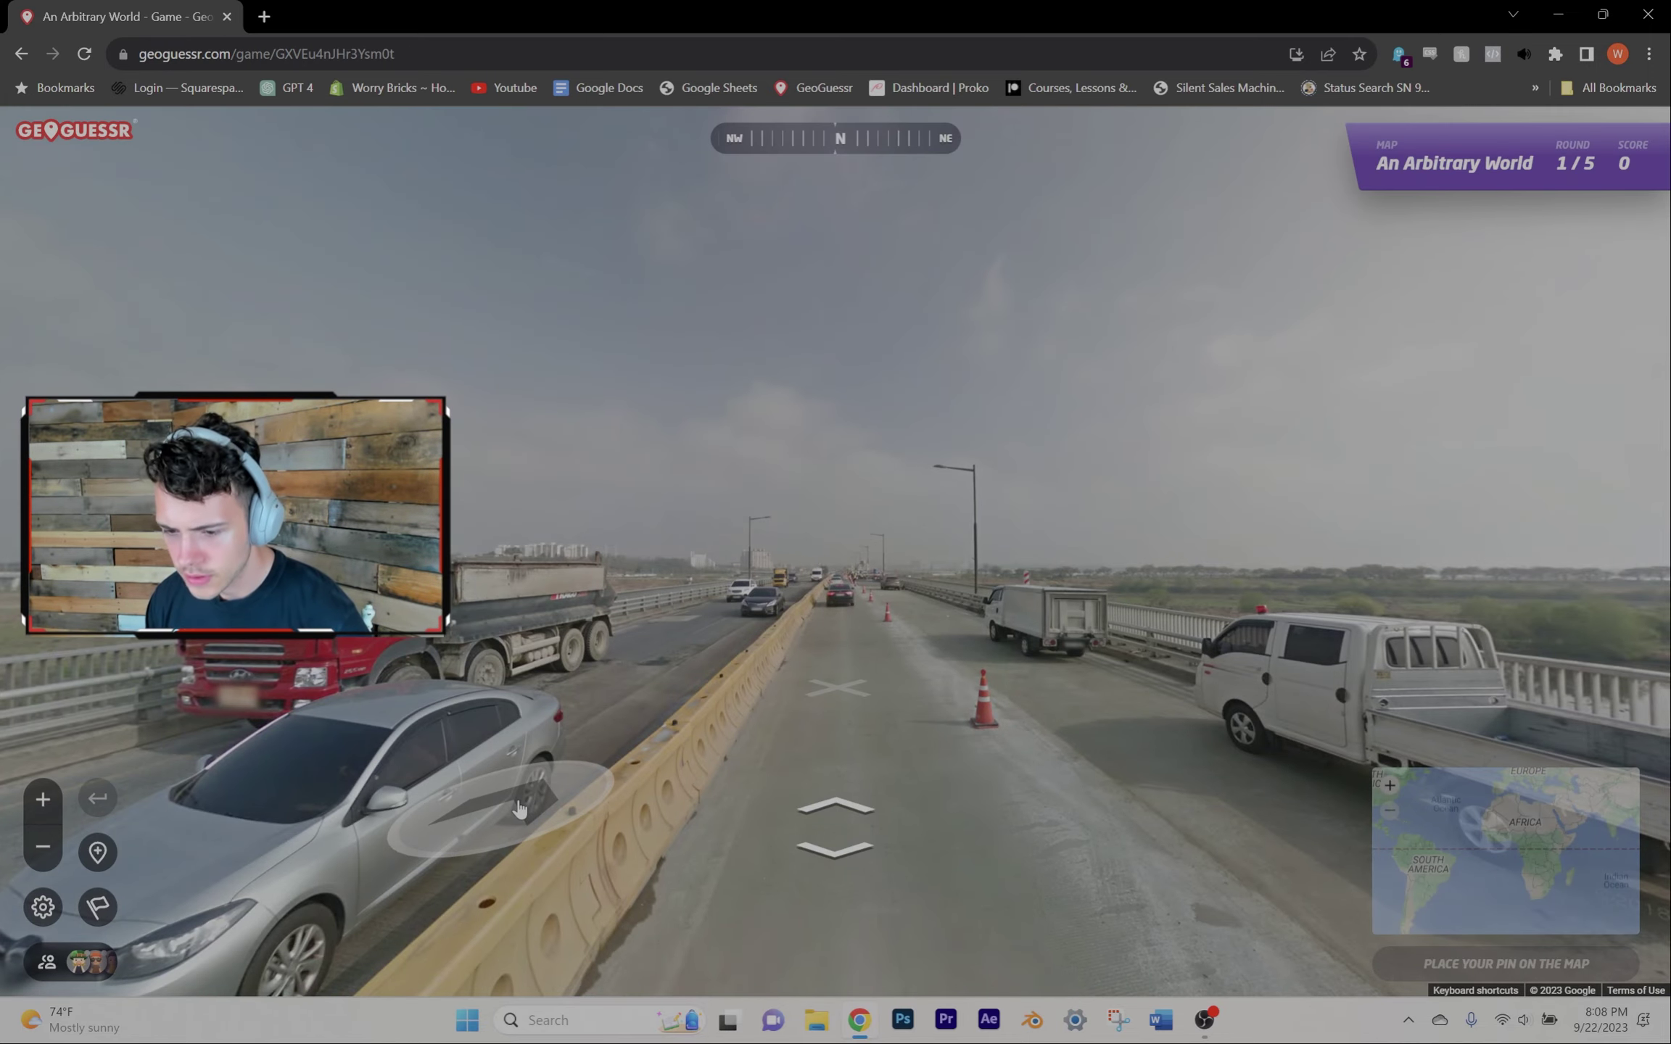
Step: Walk along the bridge, turning between south and north to look around
{"action": "left_click_drag", "start_coordinate": [962, 643], "coordinate": [861, 796]}
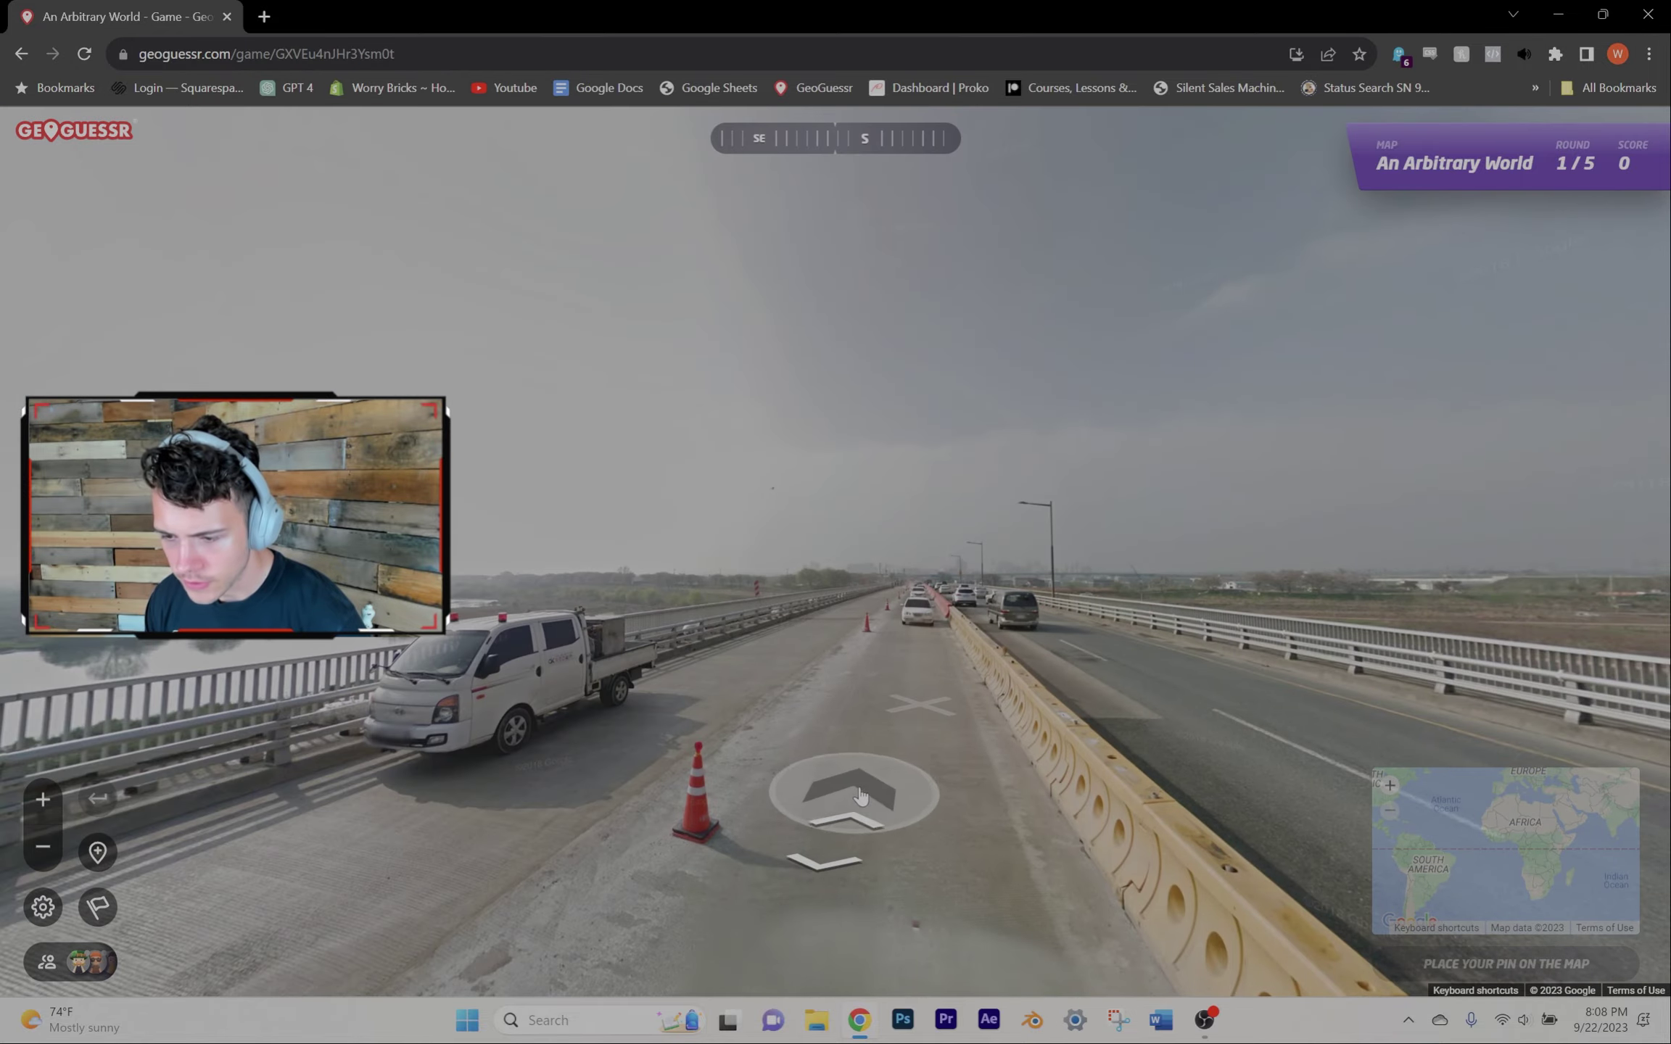
{"action": "left_click", "coordinate": [861, 797]}
{"action": "left_click", "coordinate": [795, 725]}
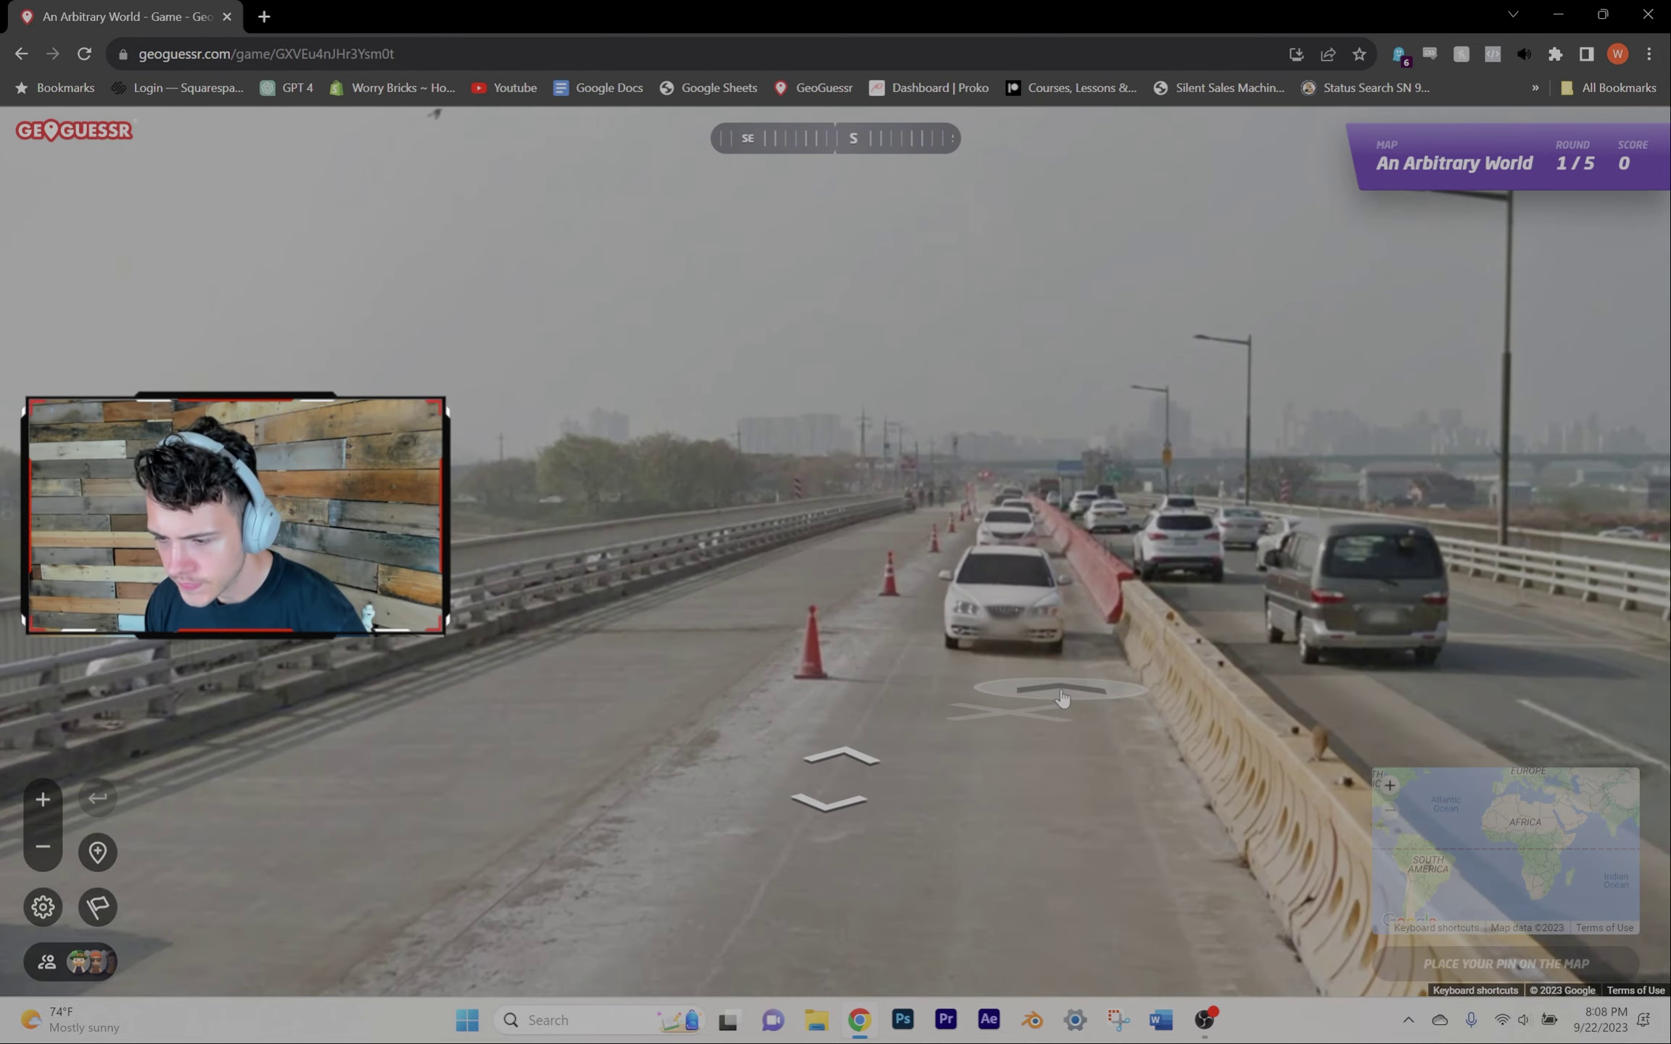
{"action": "left_click", "coordinate": [727, 653]}
{"action": "left_click_drag", "start_coordinate": [728, 653], "coordinate": [1003, 614]}
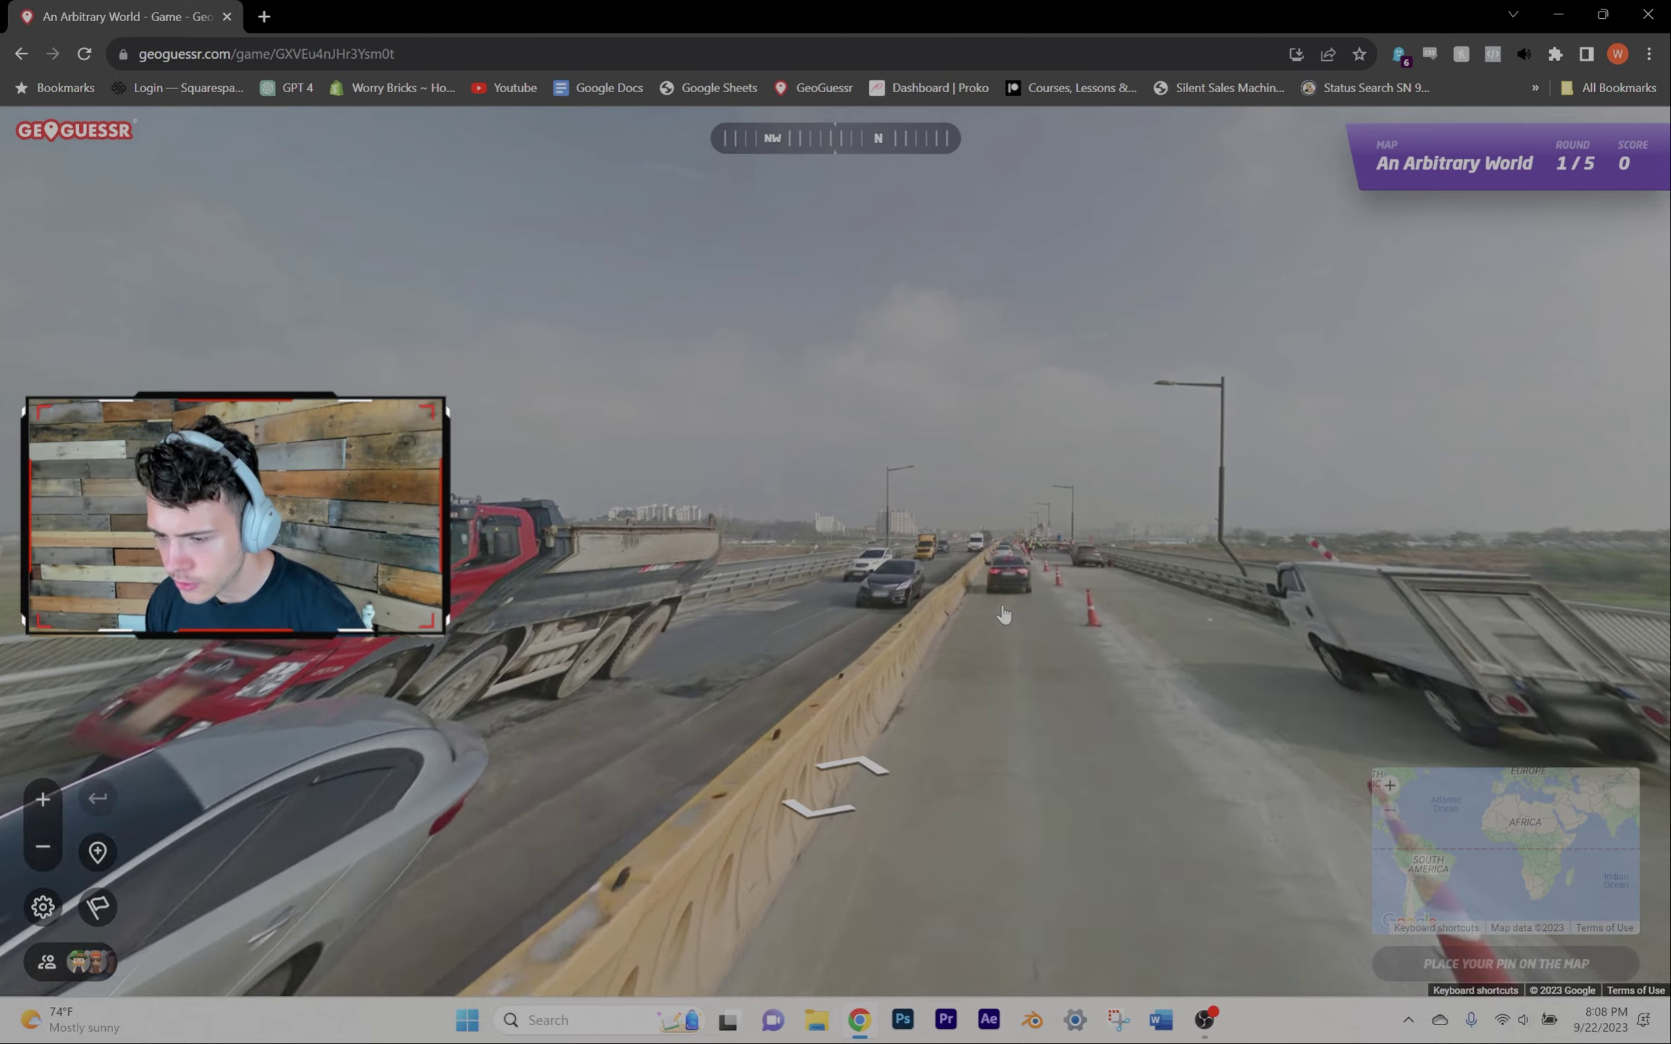
{"action": "left_click", "coordinate": [1003, 614]}
{"action": "left_click", "coordinate": [1026, 726]}
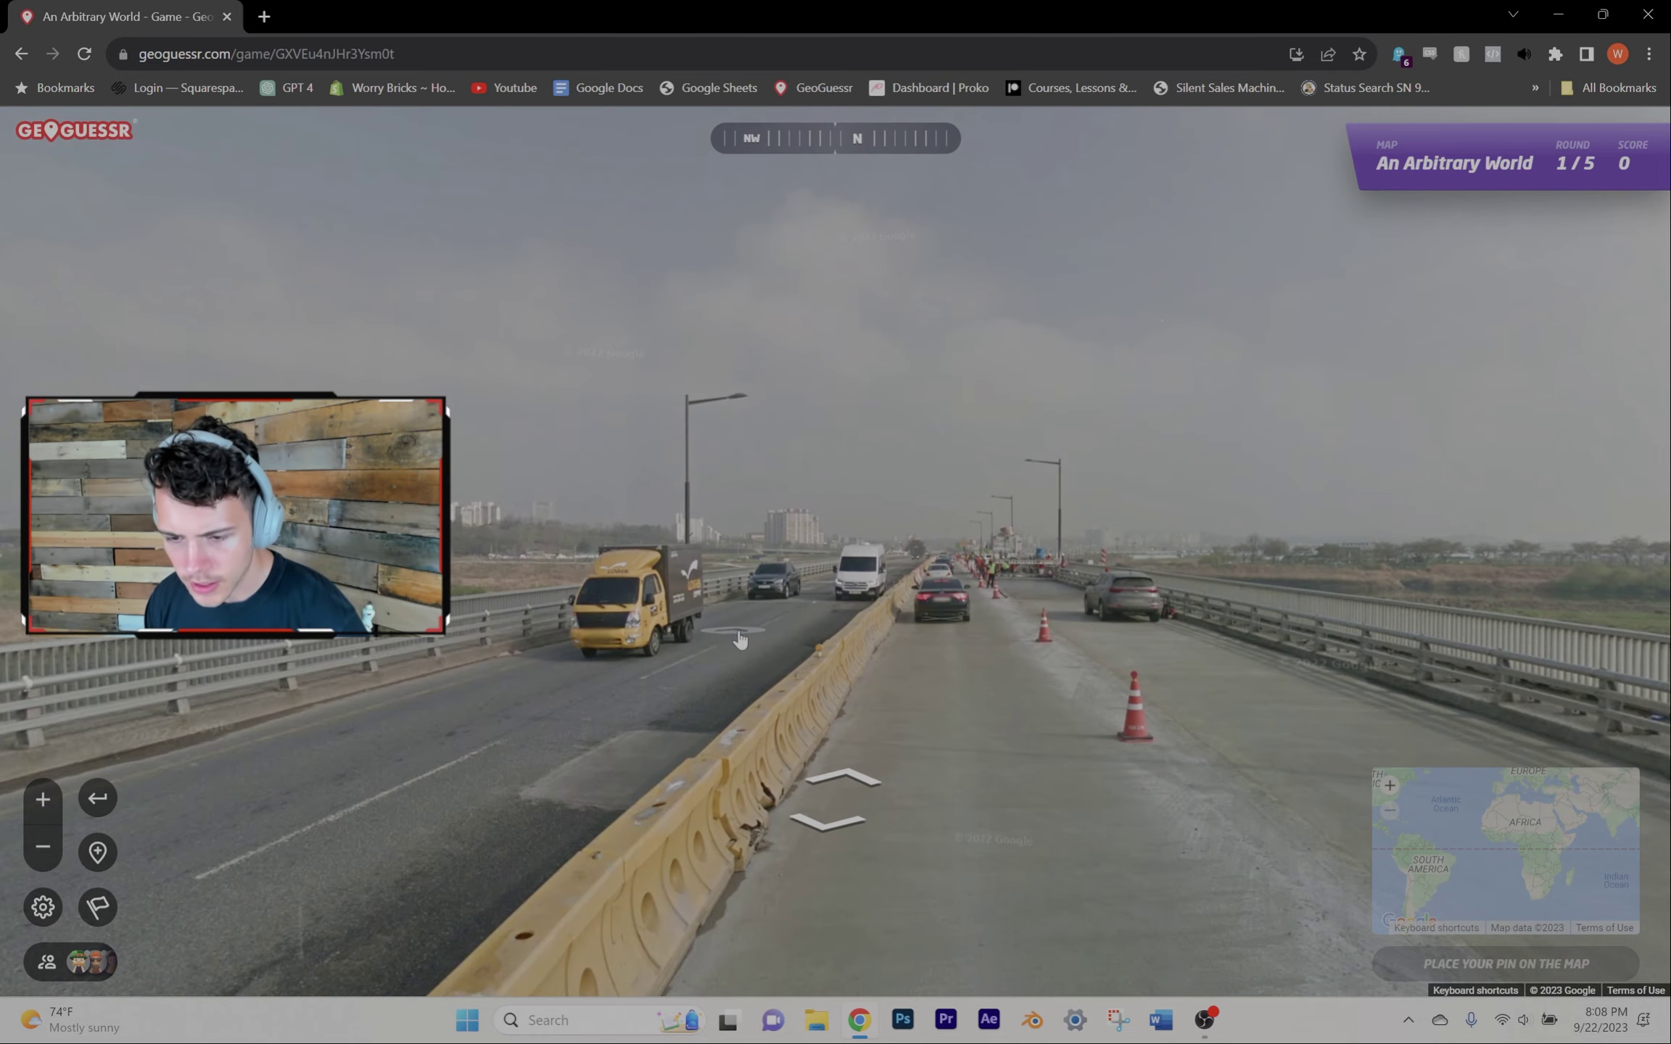
{"action": "left_click", "coordinate": [1002, 579]}
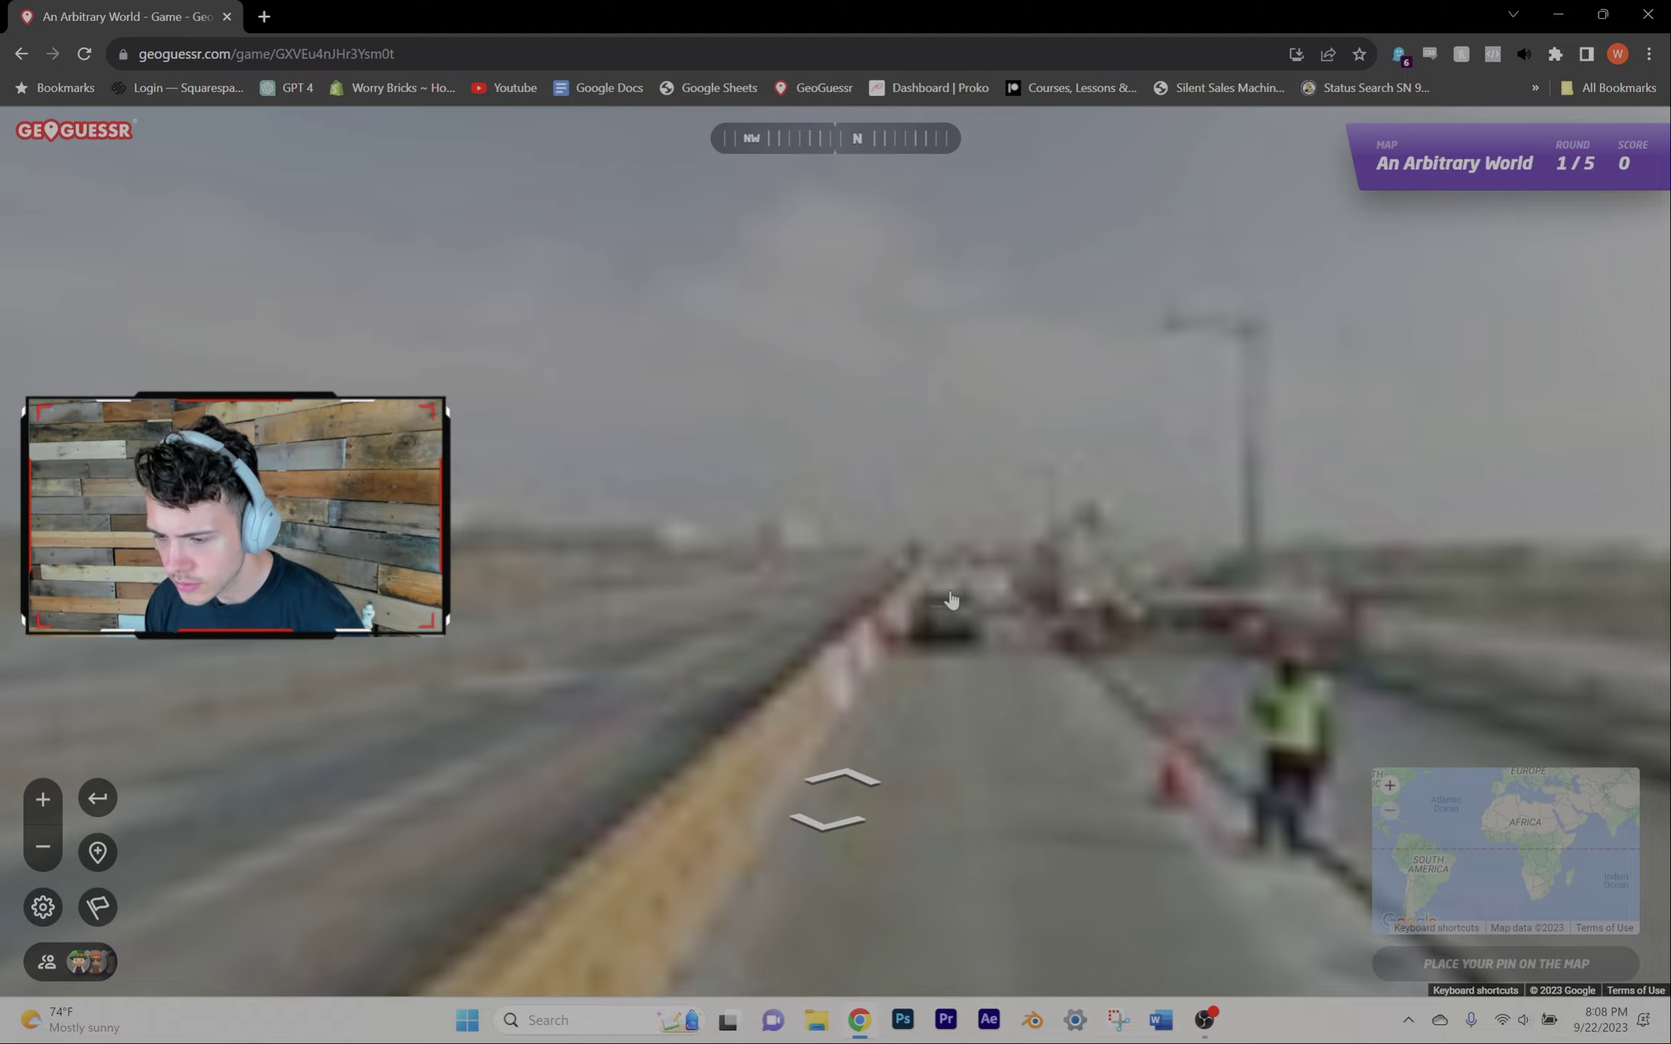
{"action": "left_click", "coordinate": [457, 598]}
{"action": "left_click_drag", "start_coordinate": [456, 597], "coordinate": [1666, 630]}
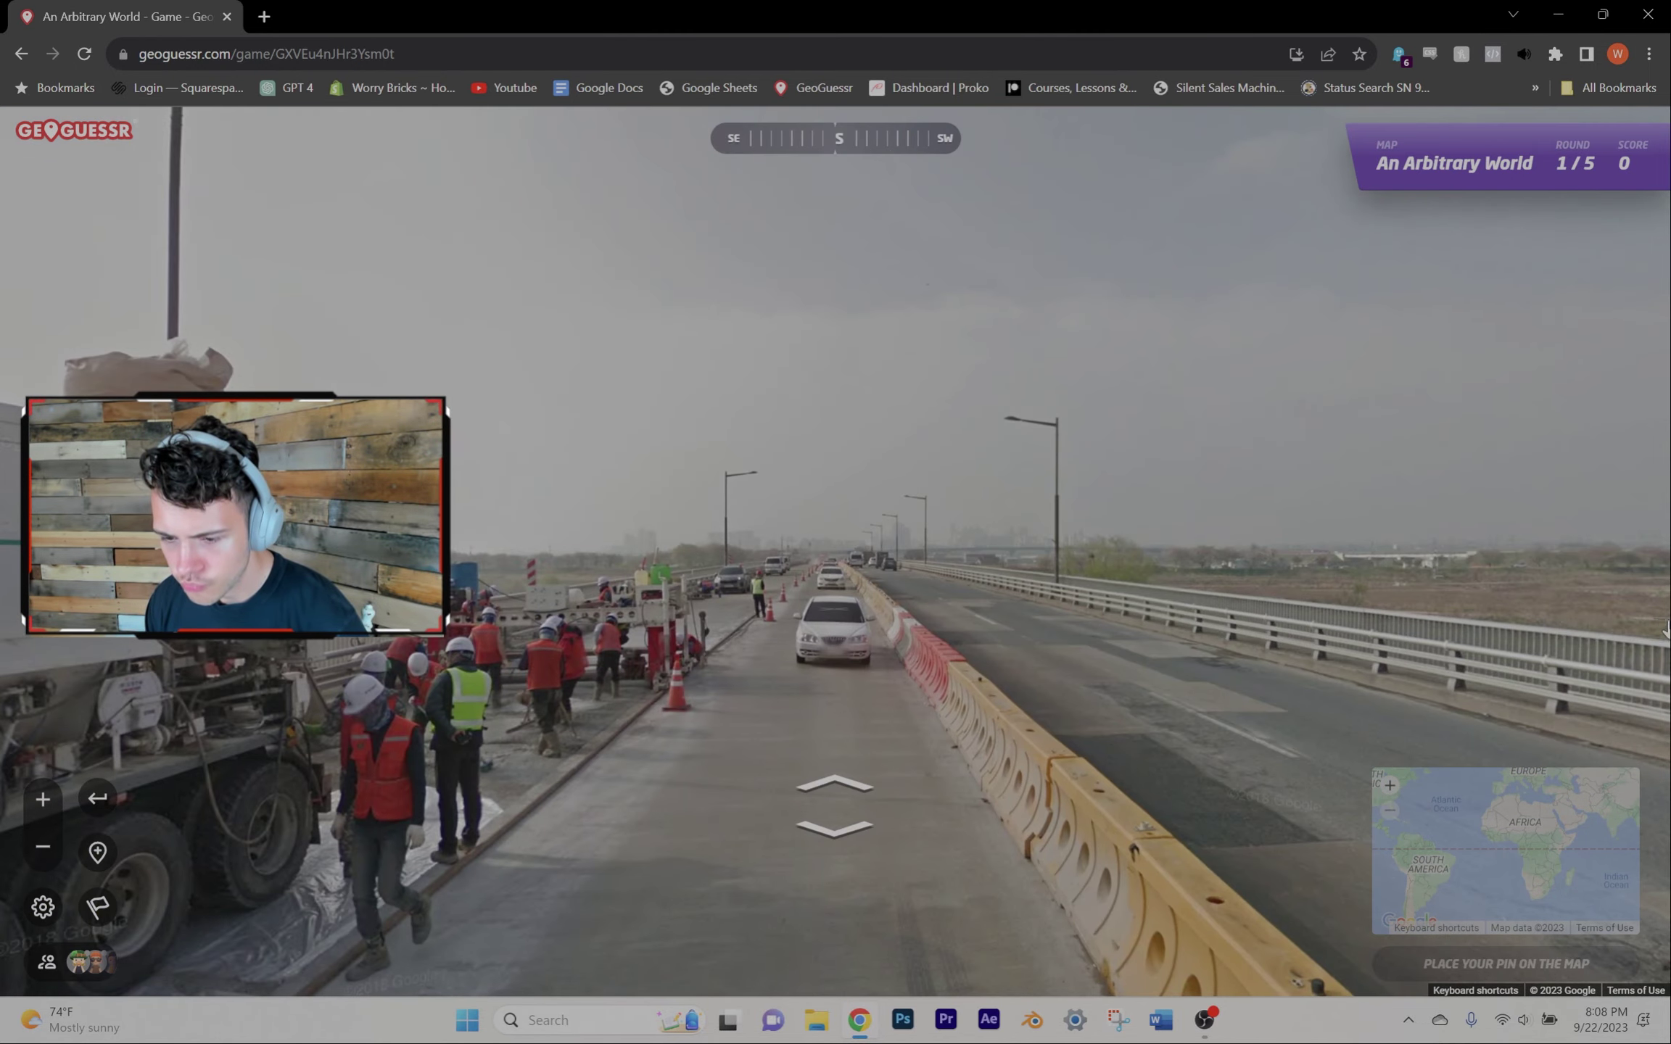
{"action": "left_click", "coordinate": [684, 596]}
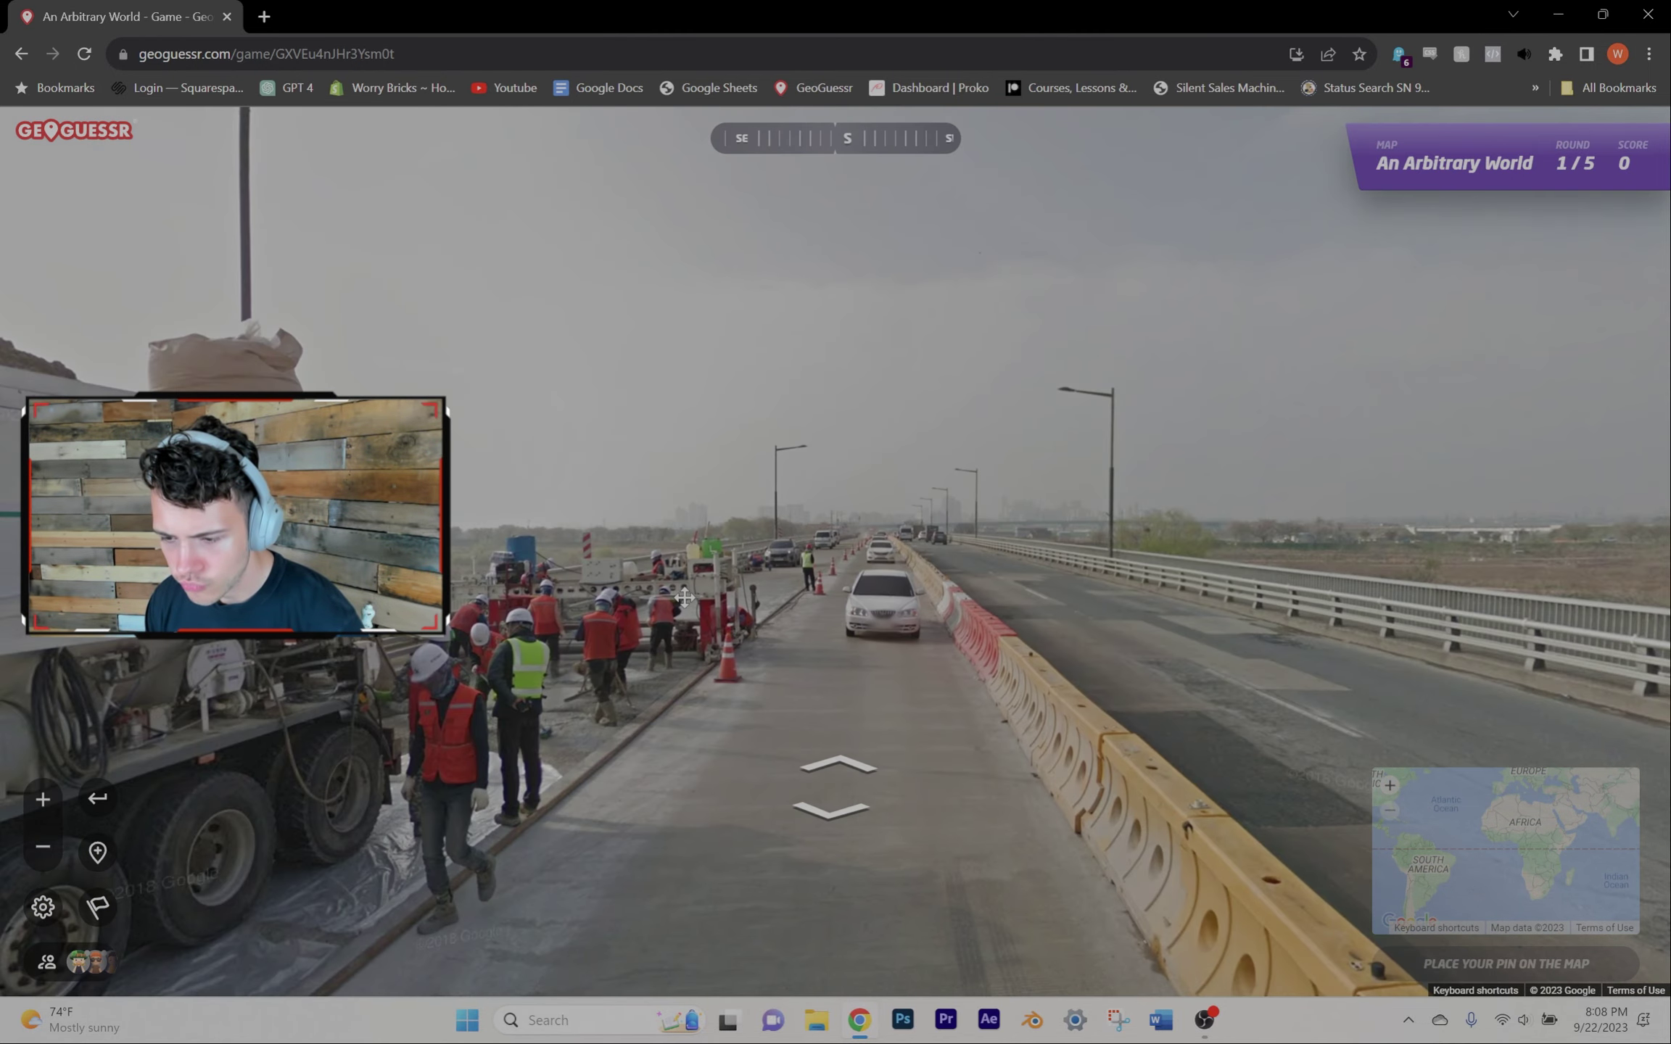
{"action": "left_click_drag", "start_coordinate": [1293, 598], "coordinate": [974, 556]}
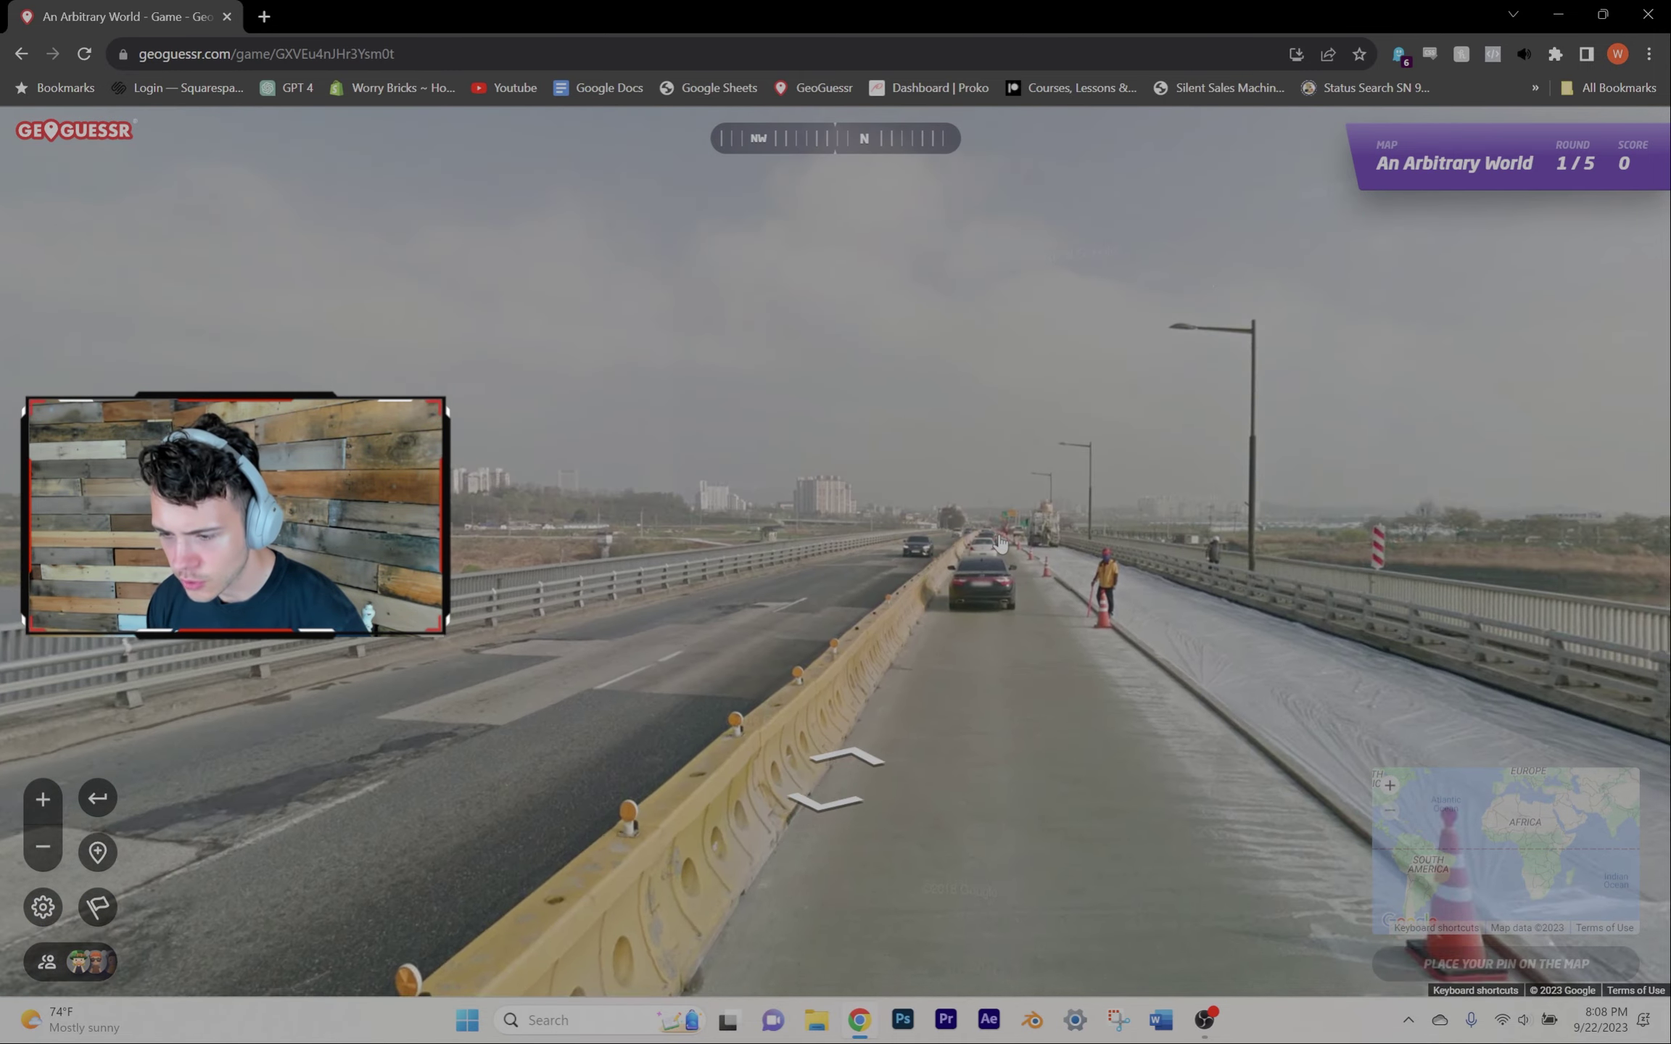
Step: Advance down the highway to the green Wanju road sign and look over the river
{"action": "left_click", "coordinate": [975, 556]}
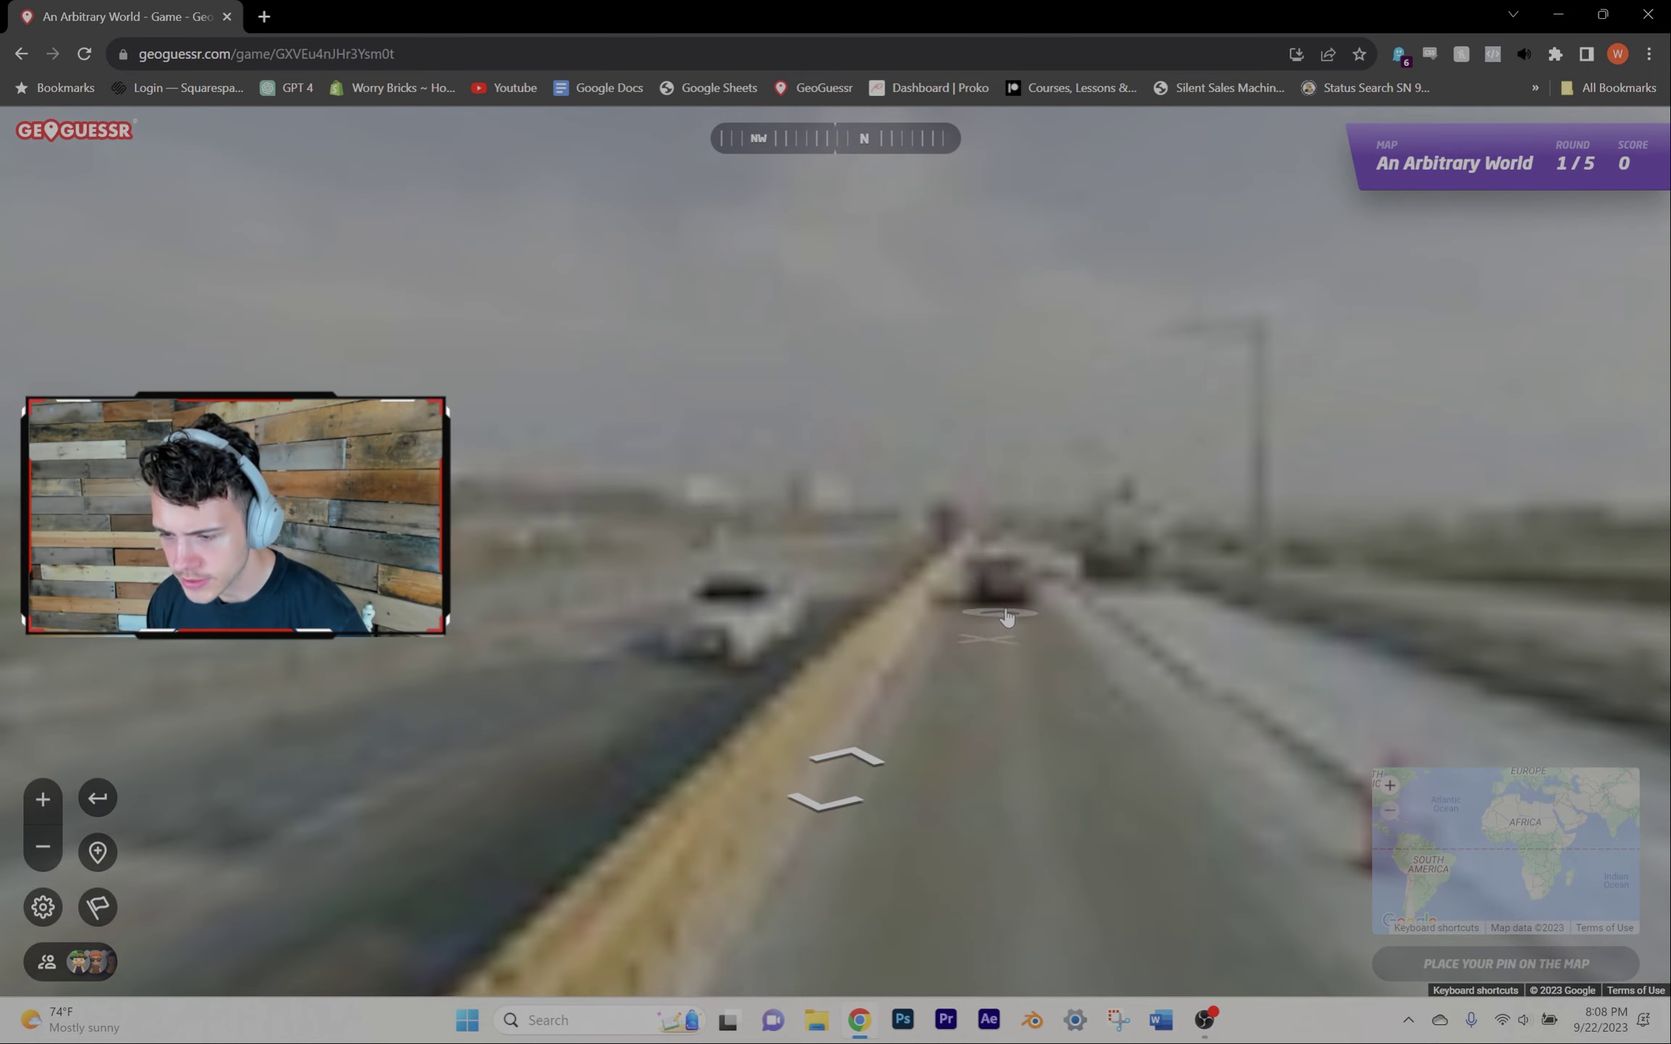
{"action": "left_click", "coordinate": [1007, 562]}
{"action": "left_click", "coordinate": [1007, 563]}
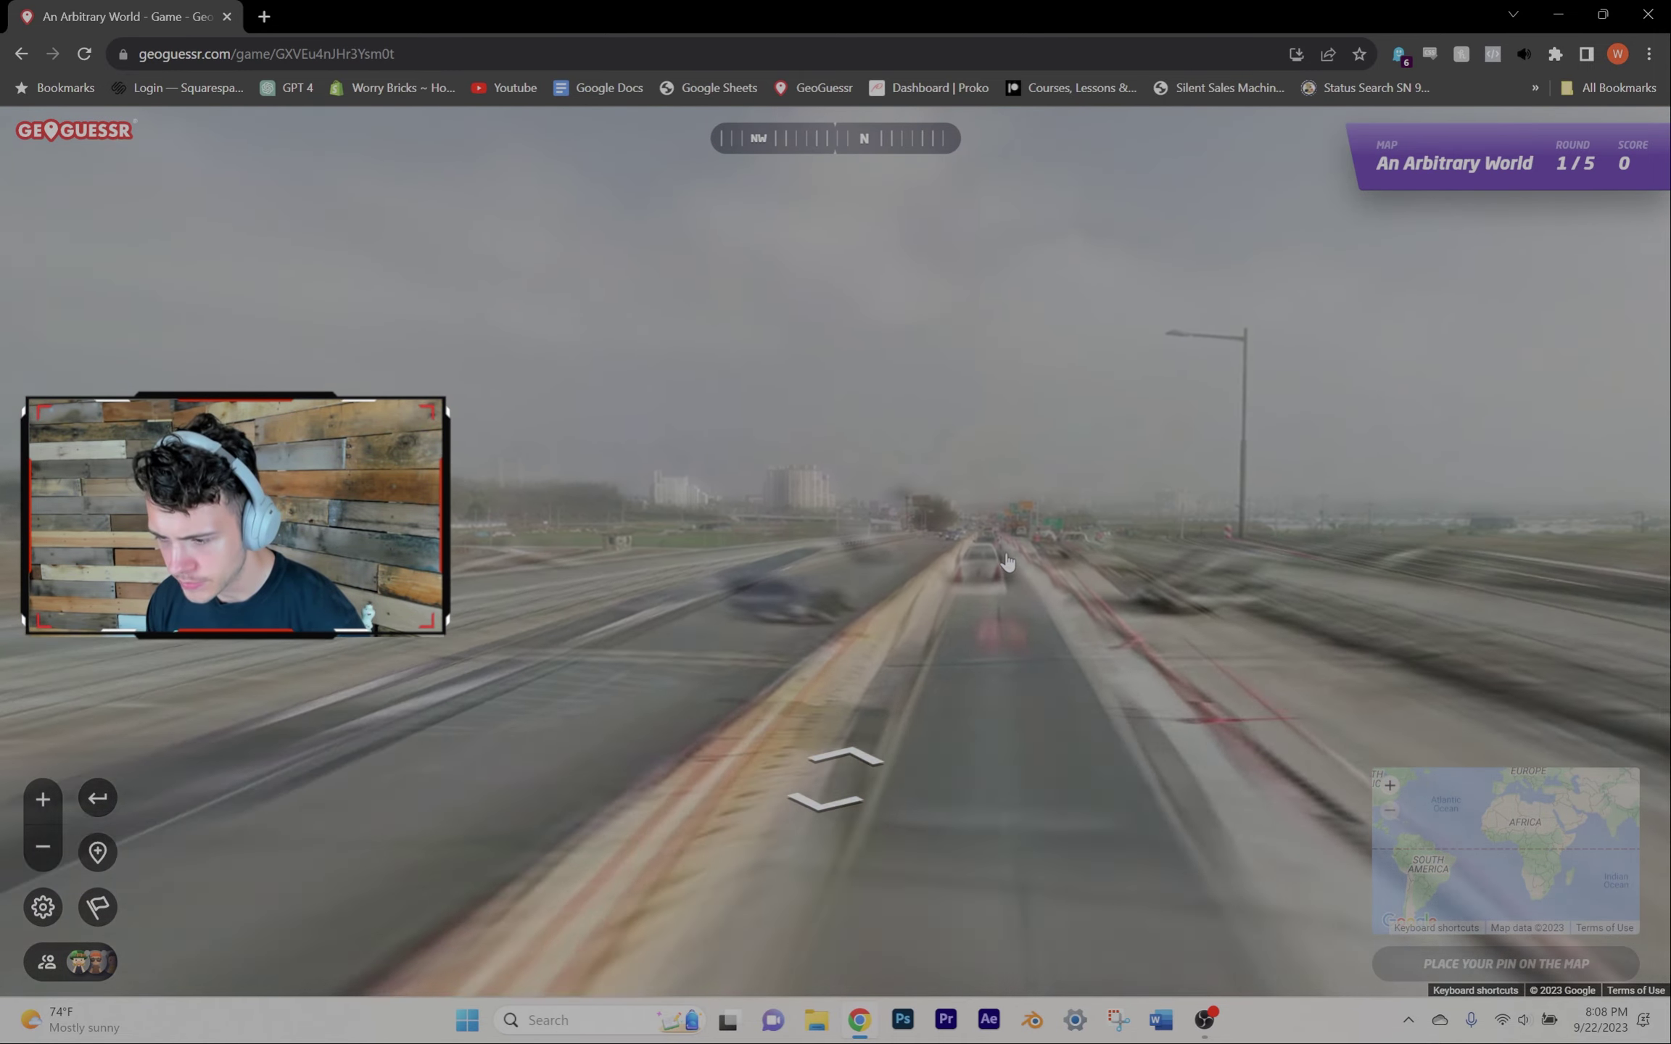
{"action": "left_click", "coordinate": [1007, 563]}
{"action": "left_click", "coordinate": [913, 563]}
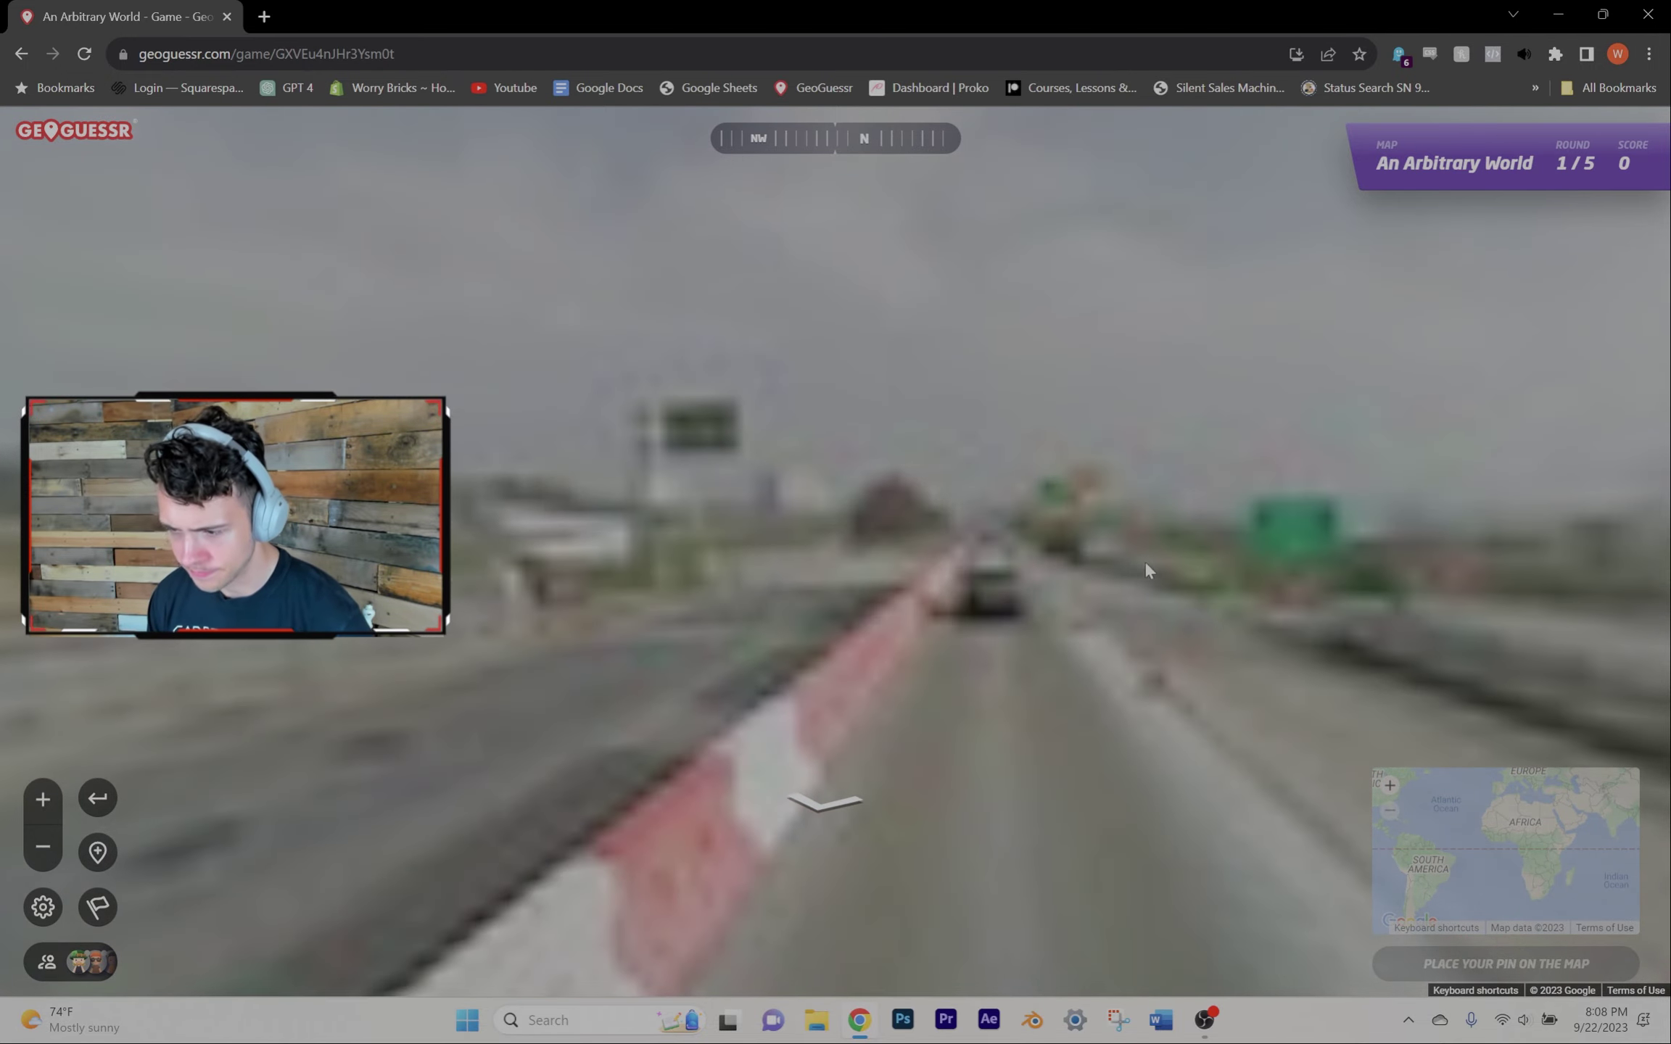
{"action": "left_click", "coordinate": [843, 563]}
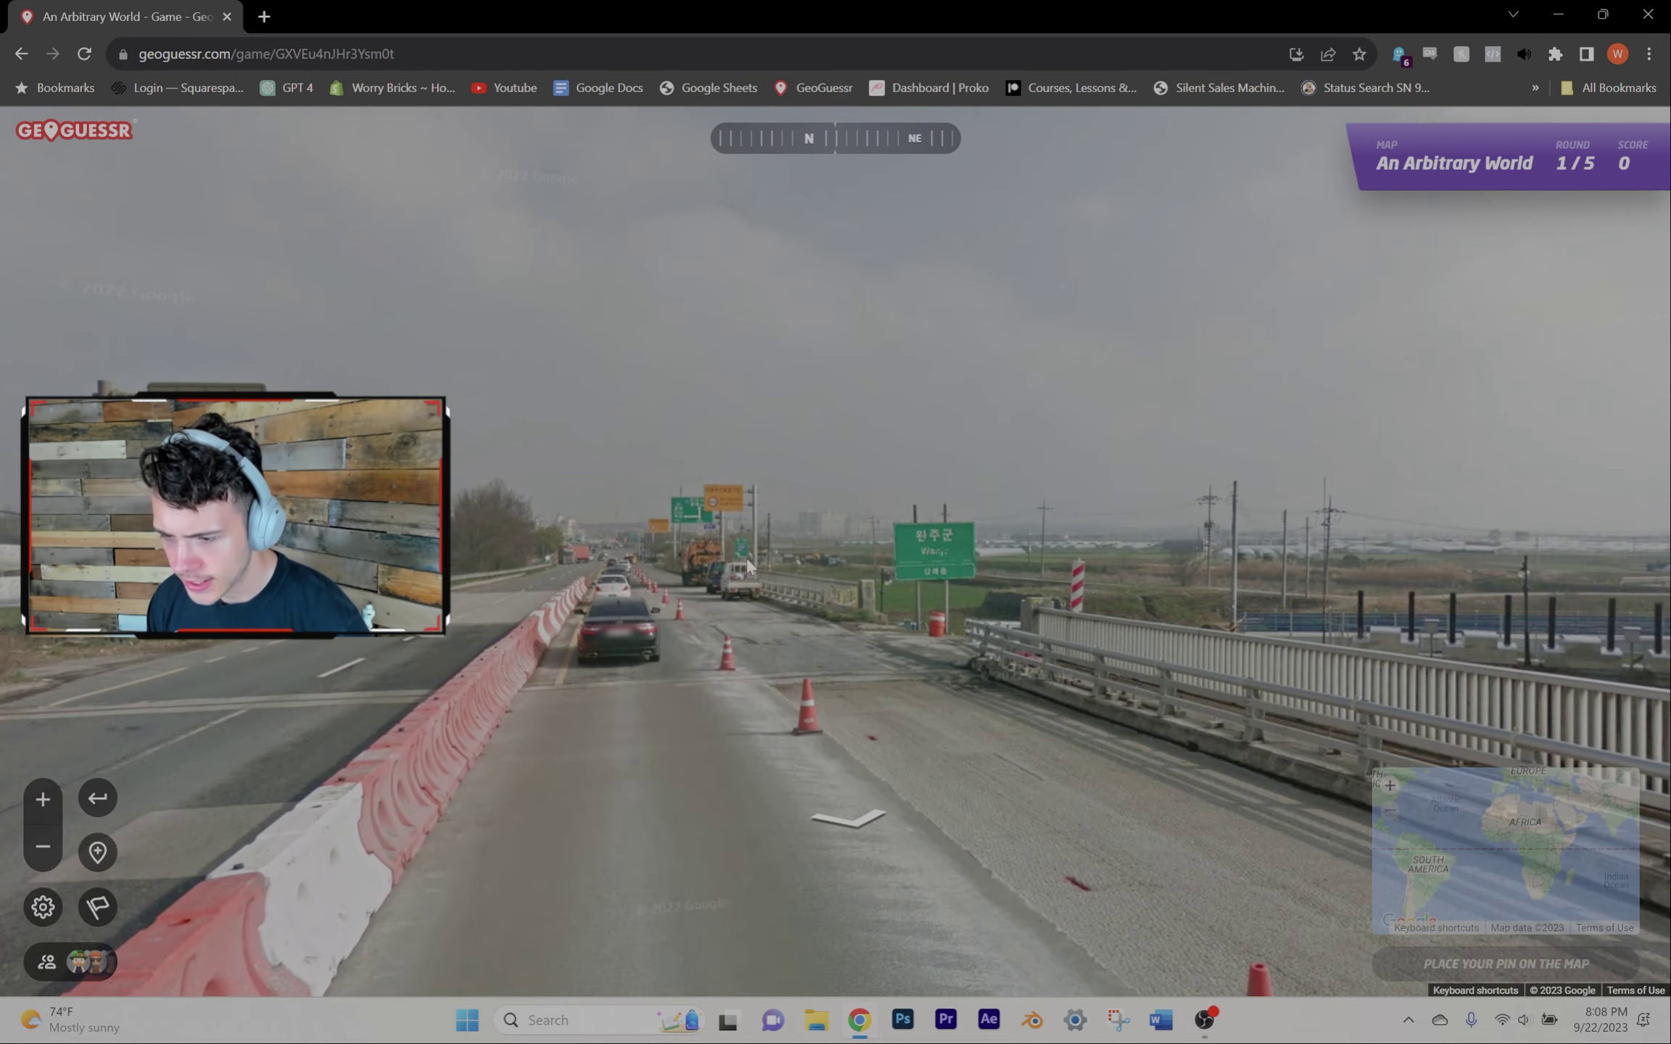
{"action": "left_click", "coordinate": [710, 515]}
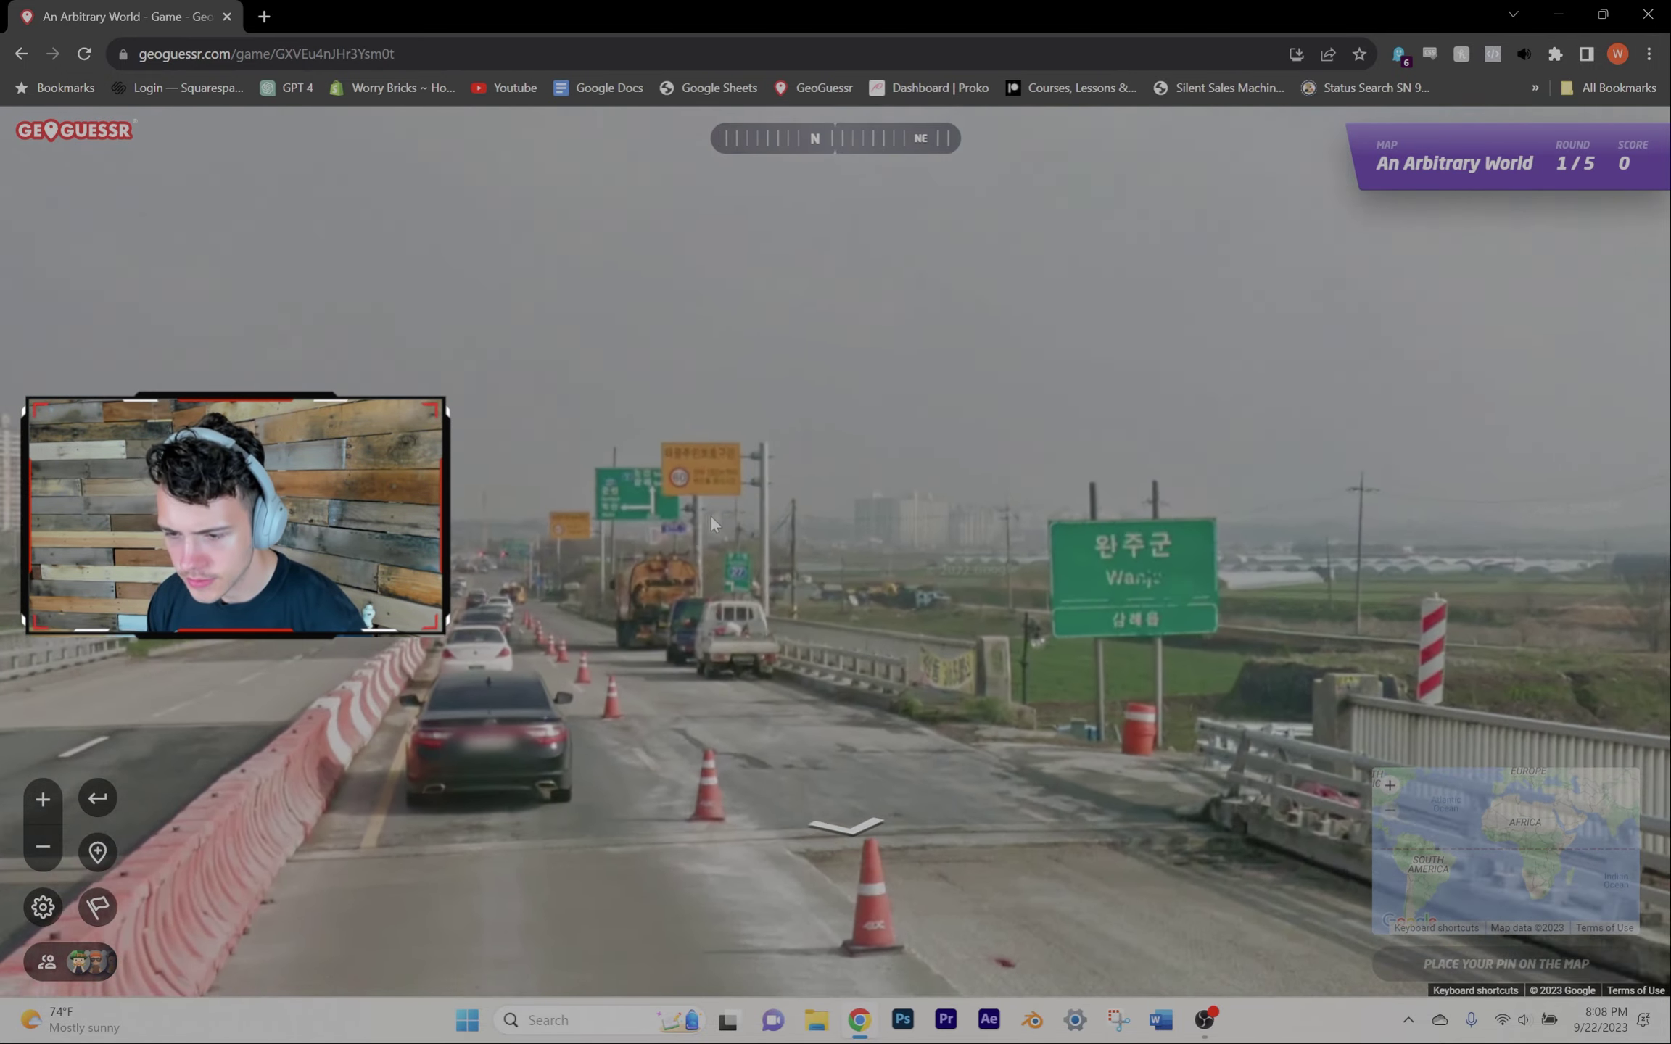
{"action": "left_click", "coordinate": [709, 515]}
{"action": "mouse_move", "coordinate": [515, 647]}
{"action": "left_mouse_down"}
{"action": "mouse_move", "coordinate": [909, 603]}
{"action": "mouse_move", "coordinate": [548, 613]}
{"action": "left_mouse_up"}
{"action": "left_click_drag", "start_coordinate": [432, 623], "coordinate": [300, 620]}
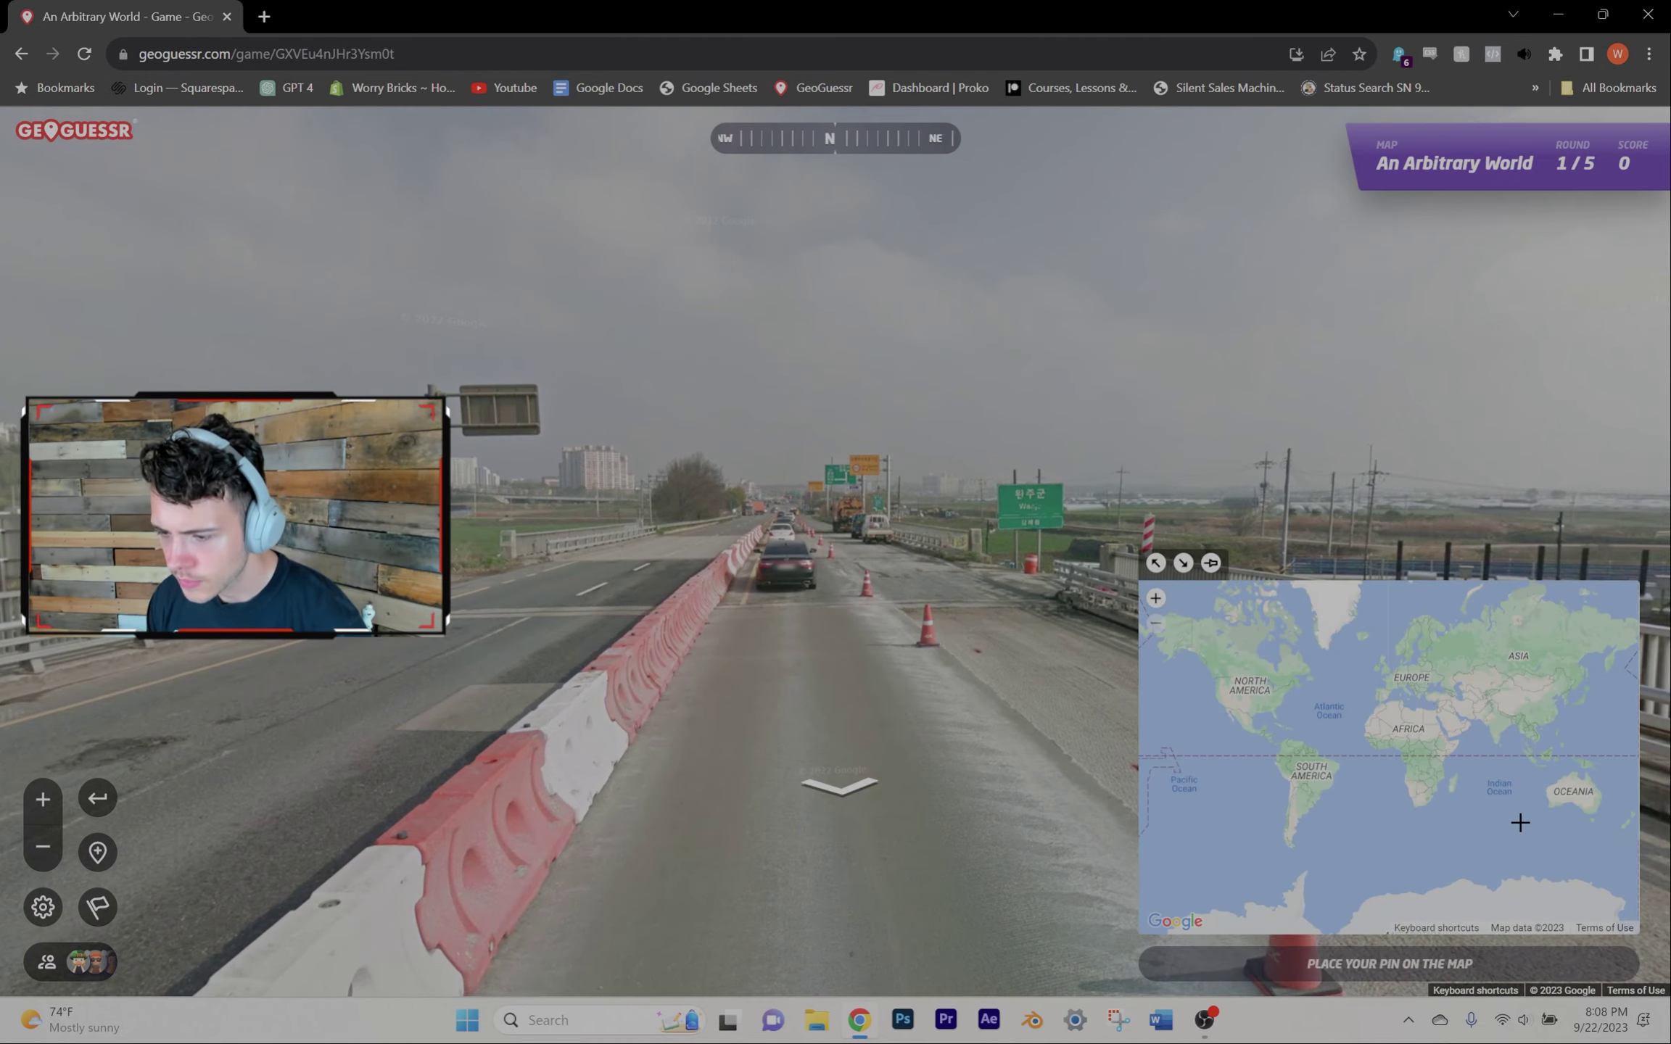
{"action": "scroll", "coordinate": [1560, 714], "scroll_direction": "up", "scroll_amount": 3}
{"action": "scroll", "coordinate": [1523, 770], "scroll_direction": "up", "scroll_amount": 2}
{"action": "scroll", "coordinate": [1448, 758], "scroll_direction": "up", "scroll_amount": 2}
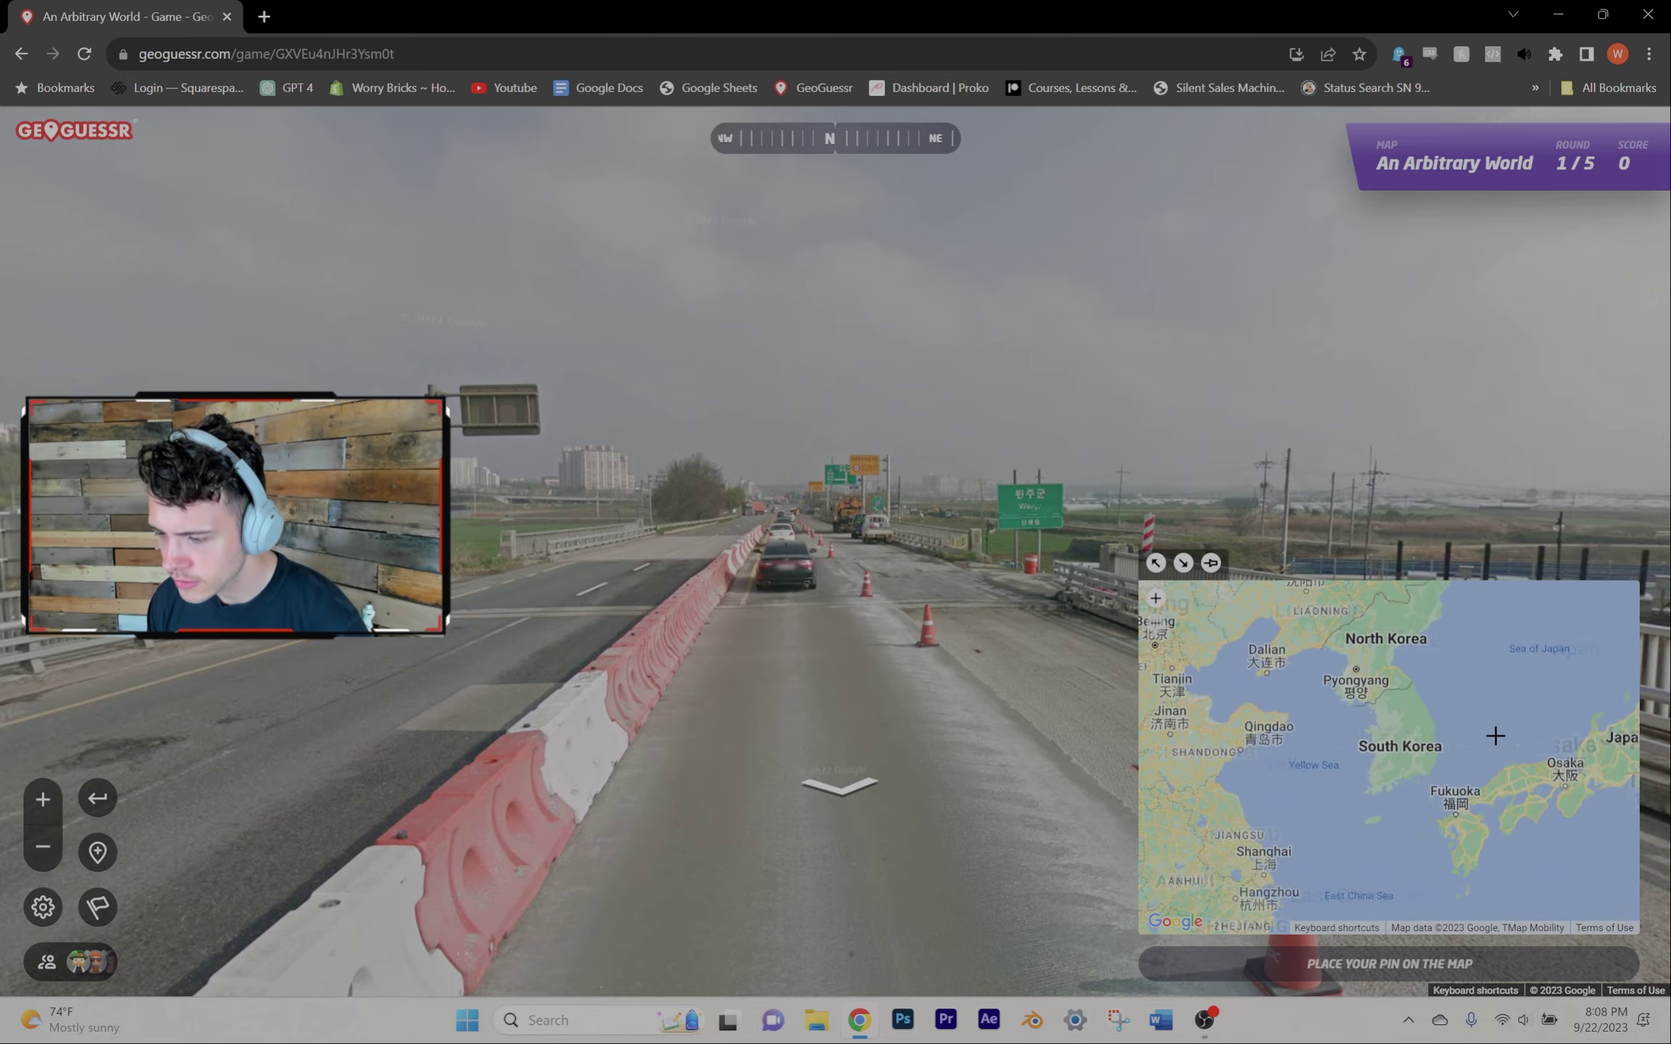
{"action": "scroll", "coordinate": [1213, 676], "scroll_direction": "up", "scroll_amount": 2}
Step: Pin and submit a guess in South Korea, then continue to round two
{"action": "left_click", "coordinate": [1220, 677]}
{"action": "left_click", "coordinate": [1389, 966]}
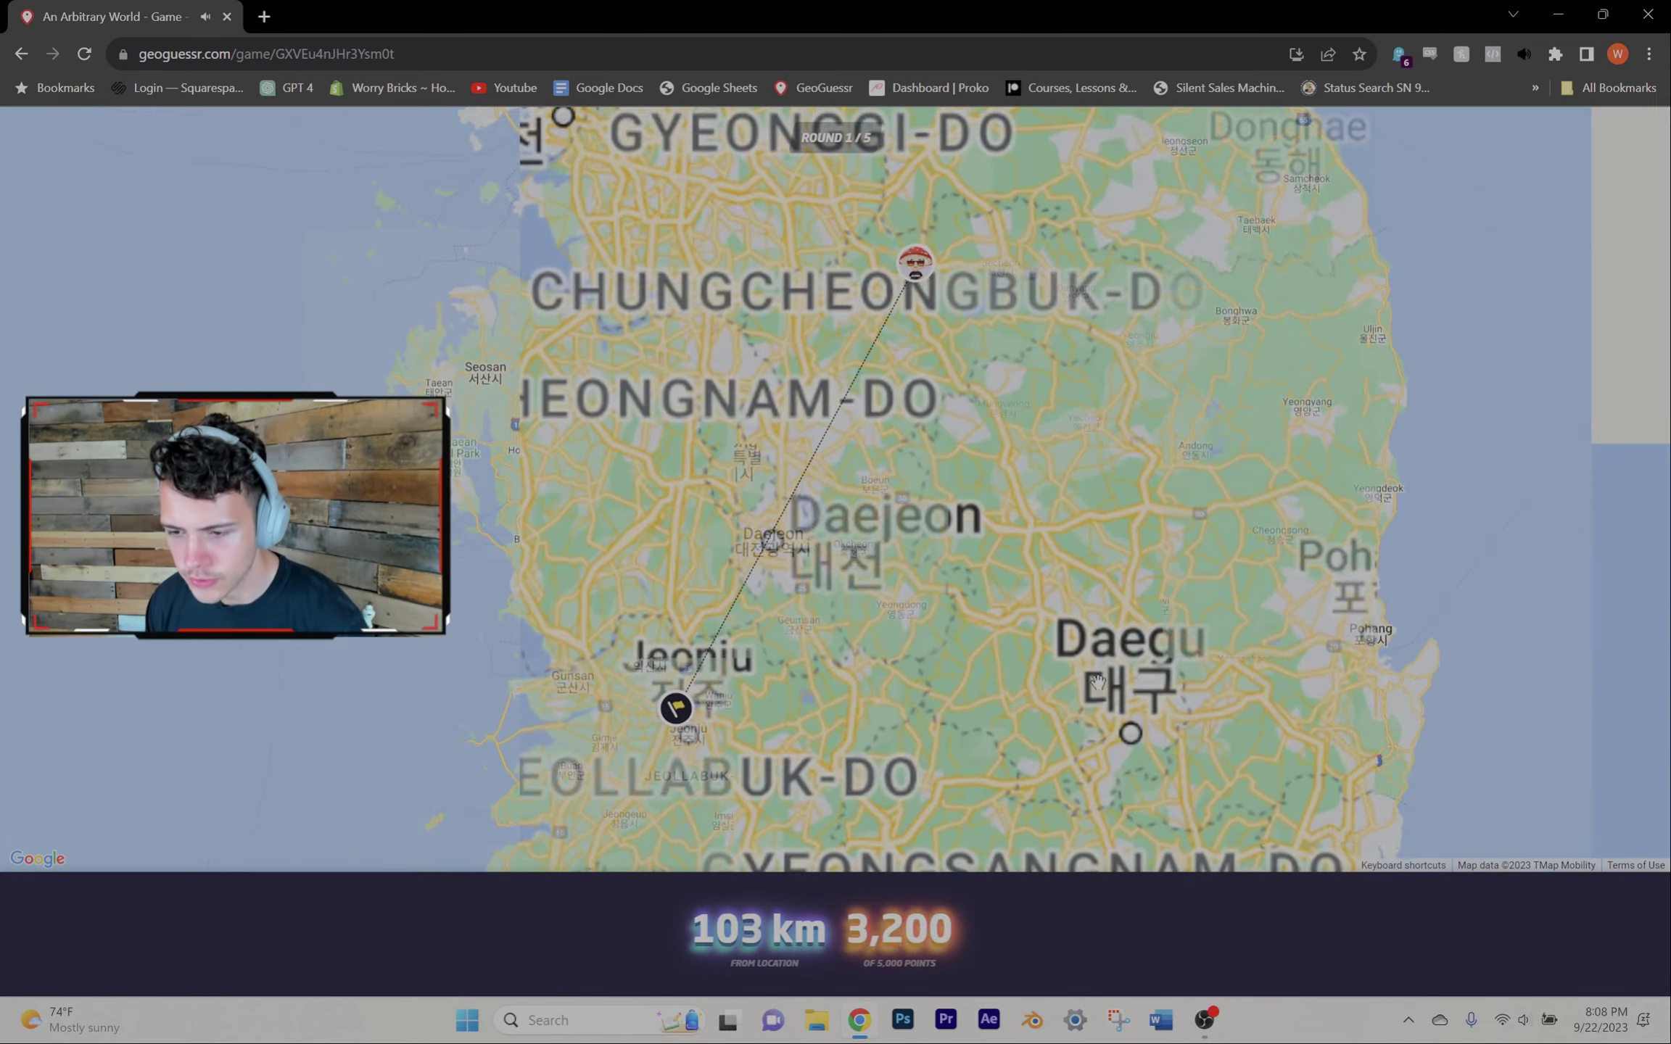
{"action": "key", "text": "space"}
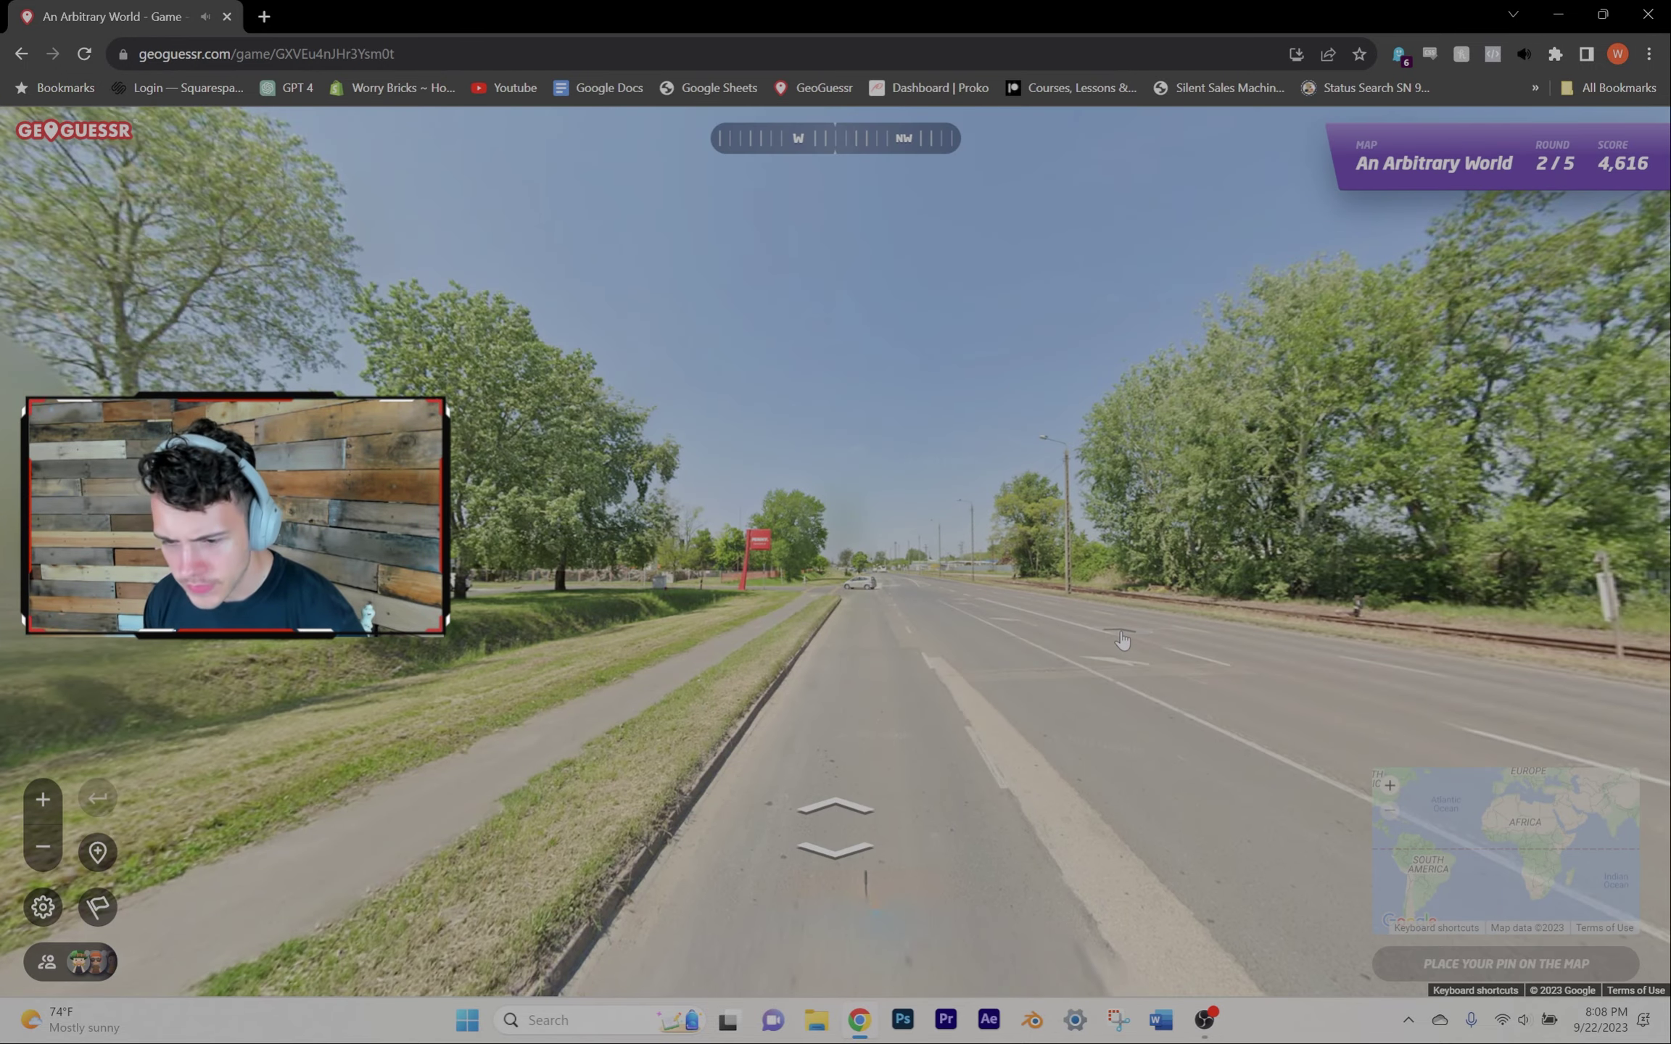
Step: Look toward the railway and warehouses, then move forward along the road
{"action": "left_click_drag", "start_coordinate": [1122, 641], "coordinate": [857, 914]}
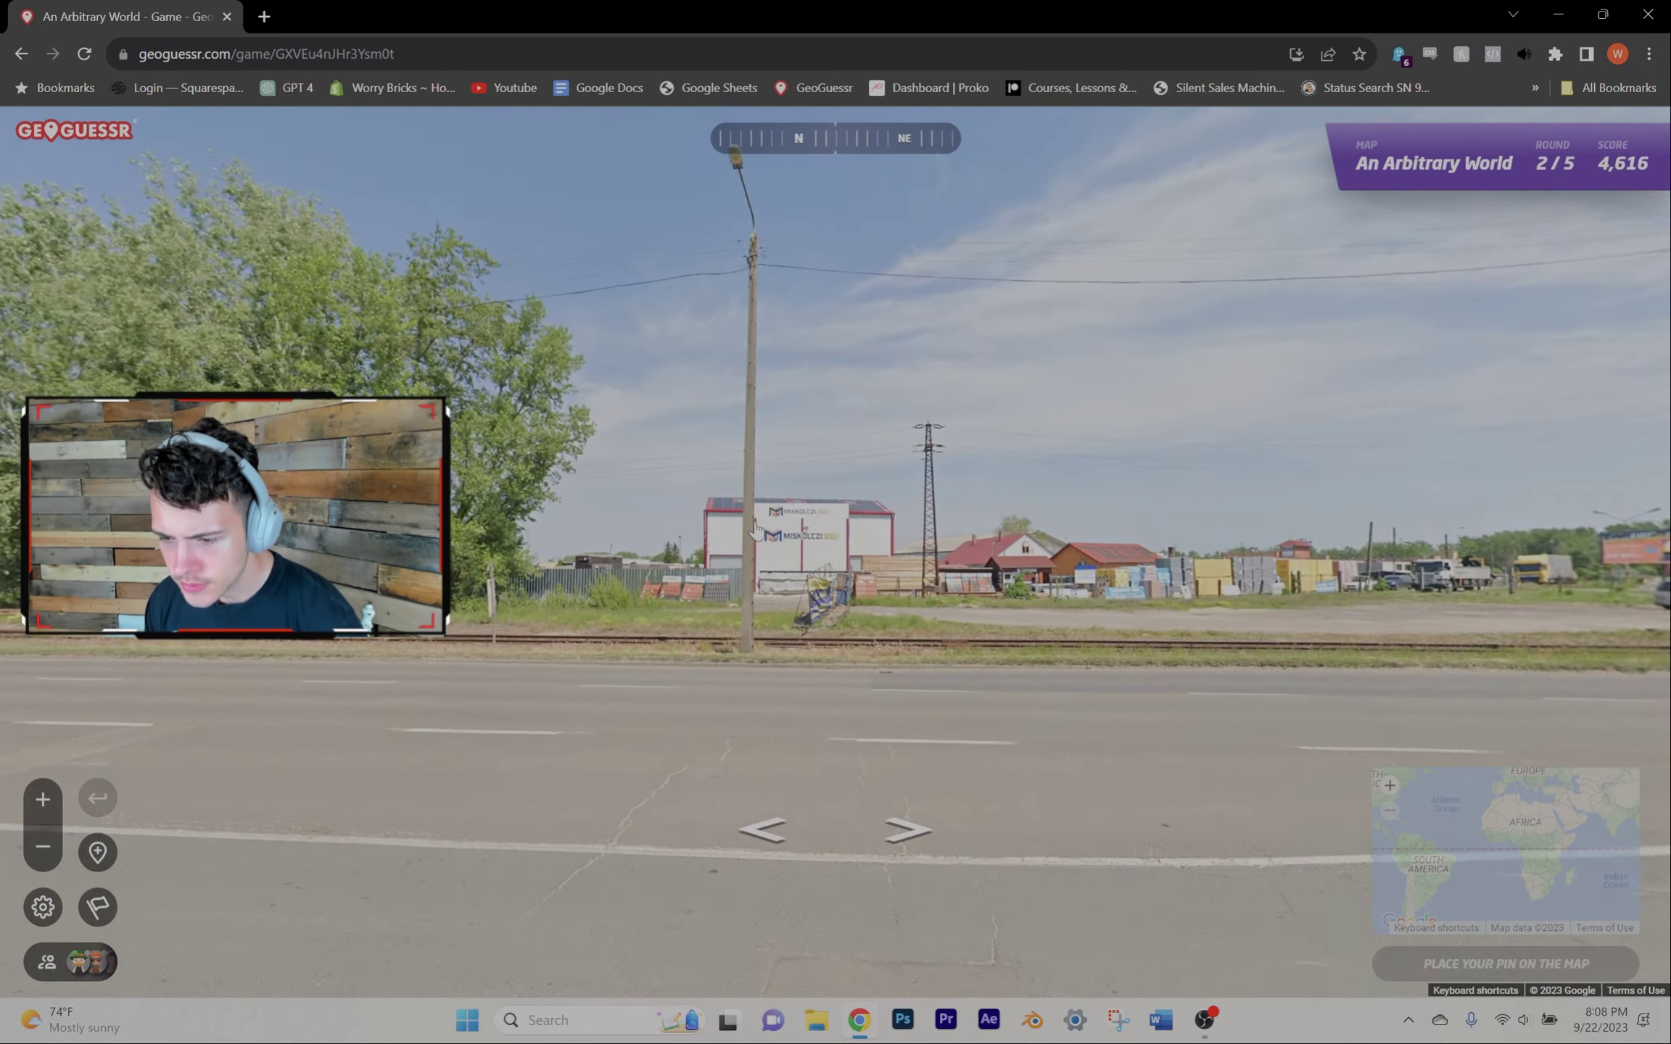
{"action": "scroll", "coordinate": [757, 529], "scroll_direction": "up", "scroll_amount": 3}
{"action": "scroll", "coordinate": [758, 530], "scroll_direction": "down", "scroll_amount": 3}
{"action": "left_click_drag", "start_coordinate": [757, 529], "coordinate": [504, 632]}
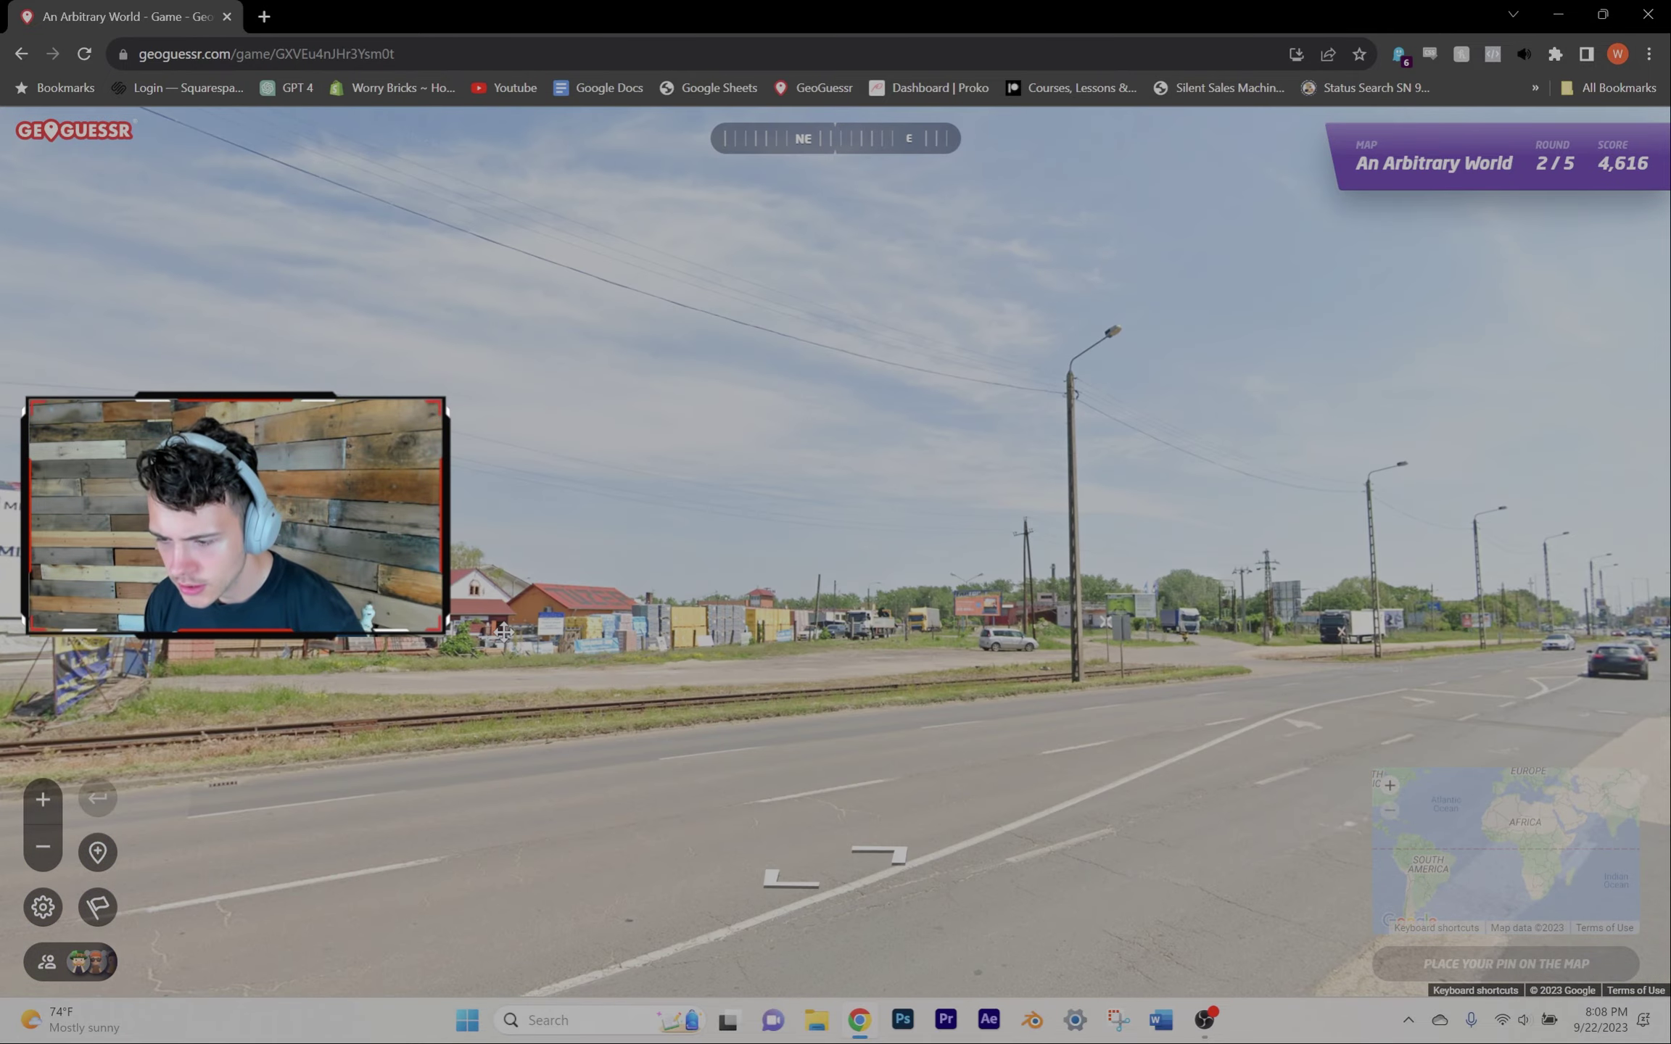
{"action": "left_click_drag", "start_coordinate": [1235, 676], "coordinate": [993, 679]}
{"action": "scroll", "coordinate": [992, 679], "scroll_direction": "up", "scroll_amount": 3}
{"action": "scroll", "coordinate": [992, 680], "scroll_direction": "down", "scroll_amount": 3}
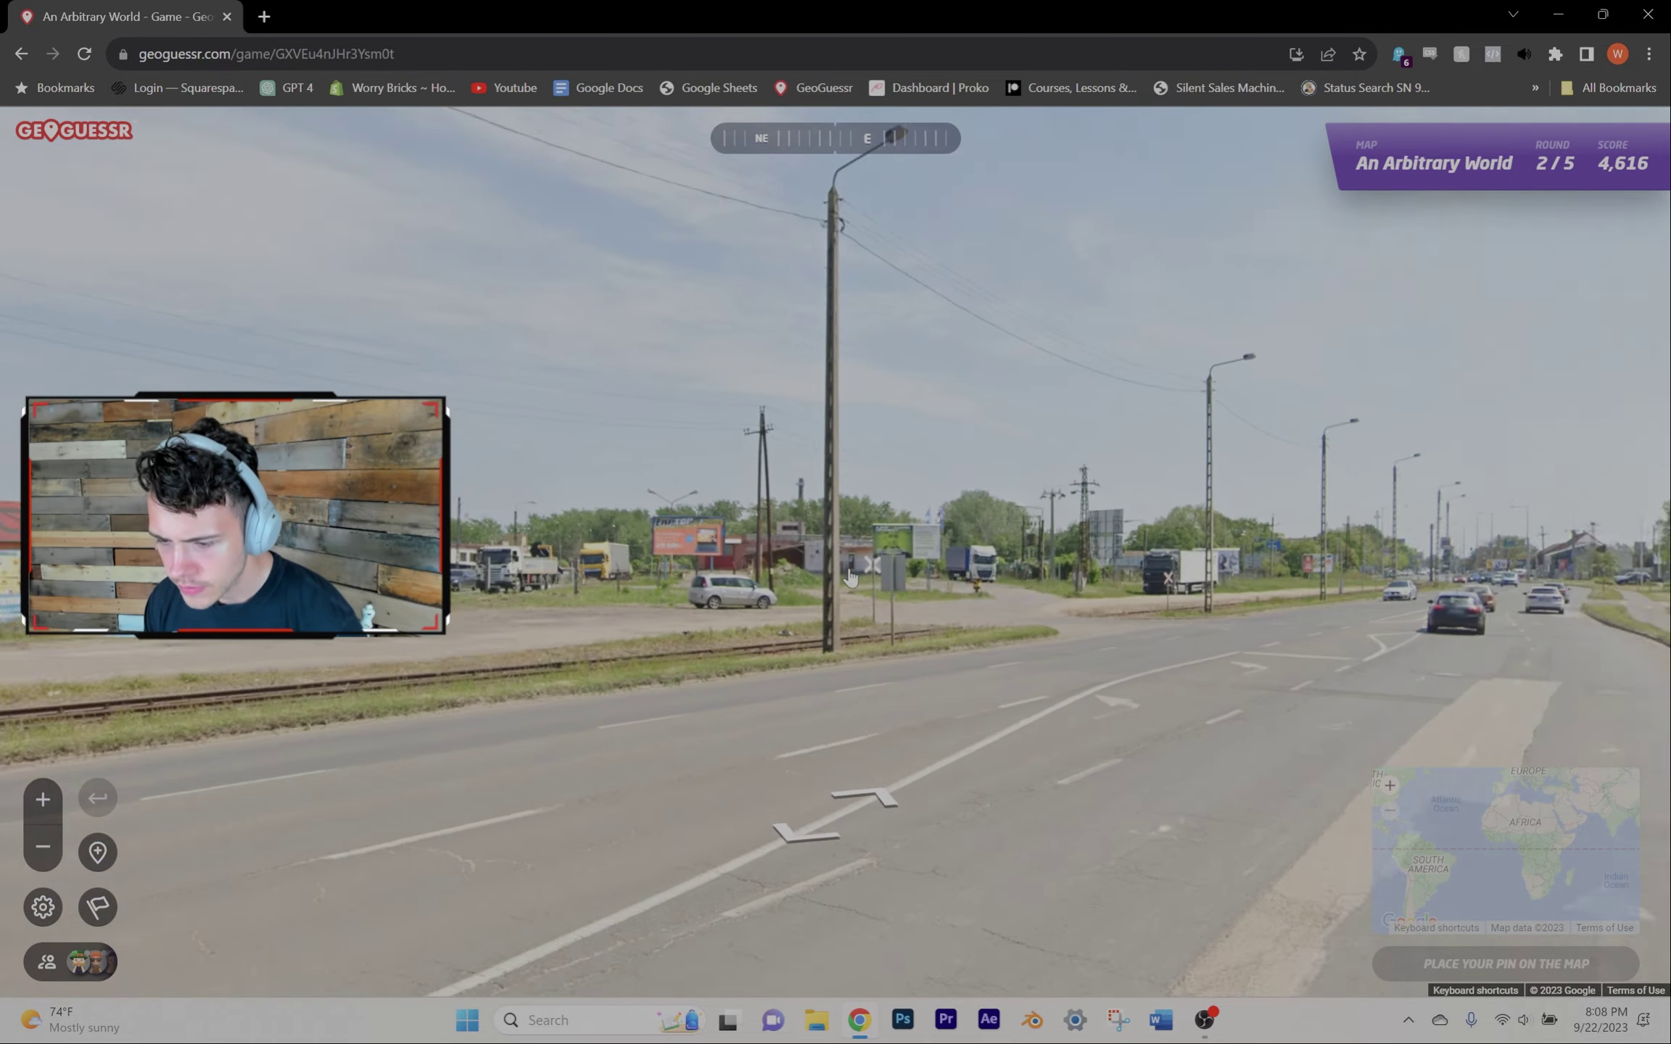
{"action": "left_click", "coordinate": [680, 641]}
{"action": "left_click", "coordinate": [823, 602]}
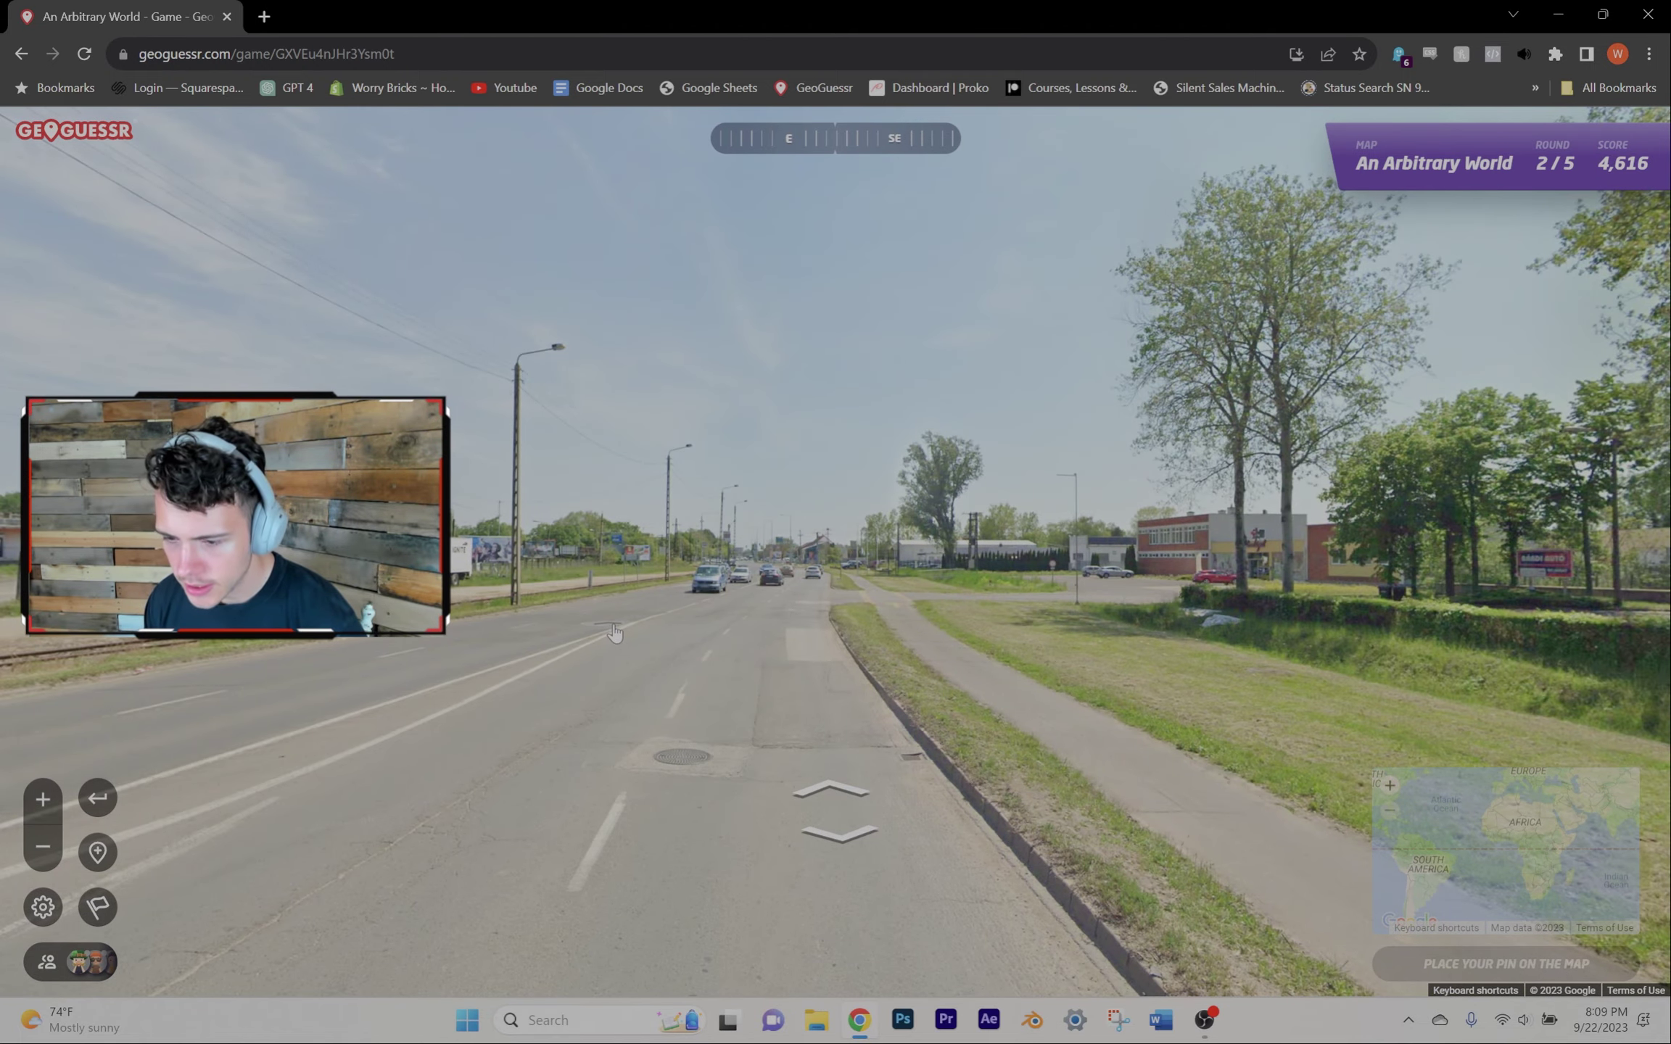
Step: Advance past the billboards to the Nexxon sign and submit the guess near Budapest
{"action": "left_click", "coordinate": [527, 605]}
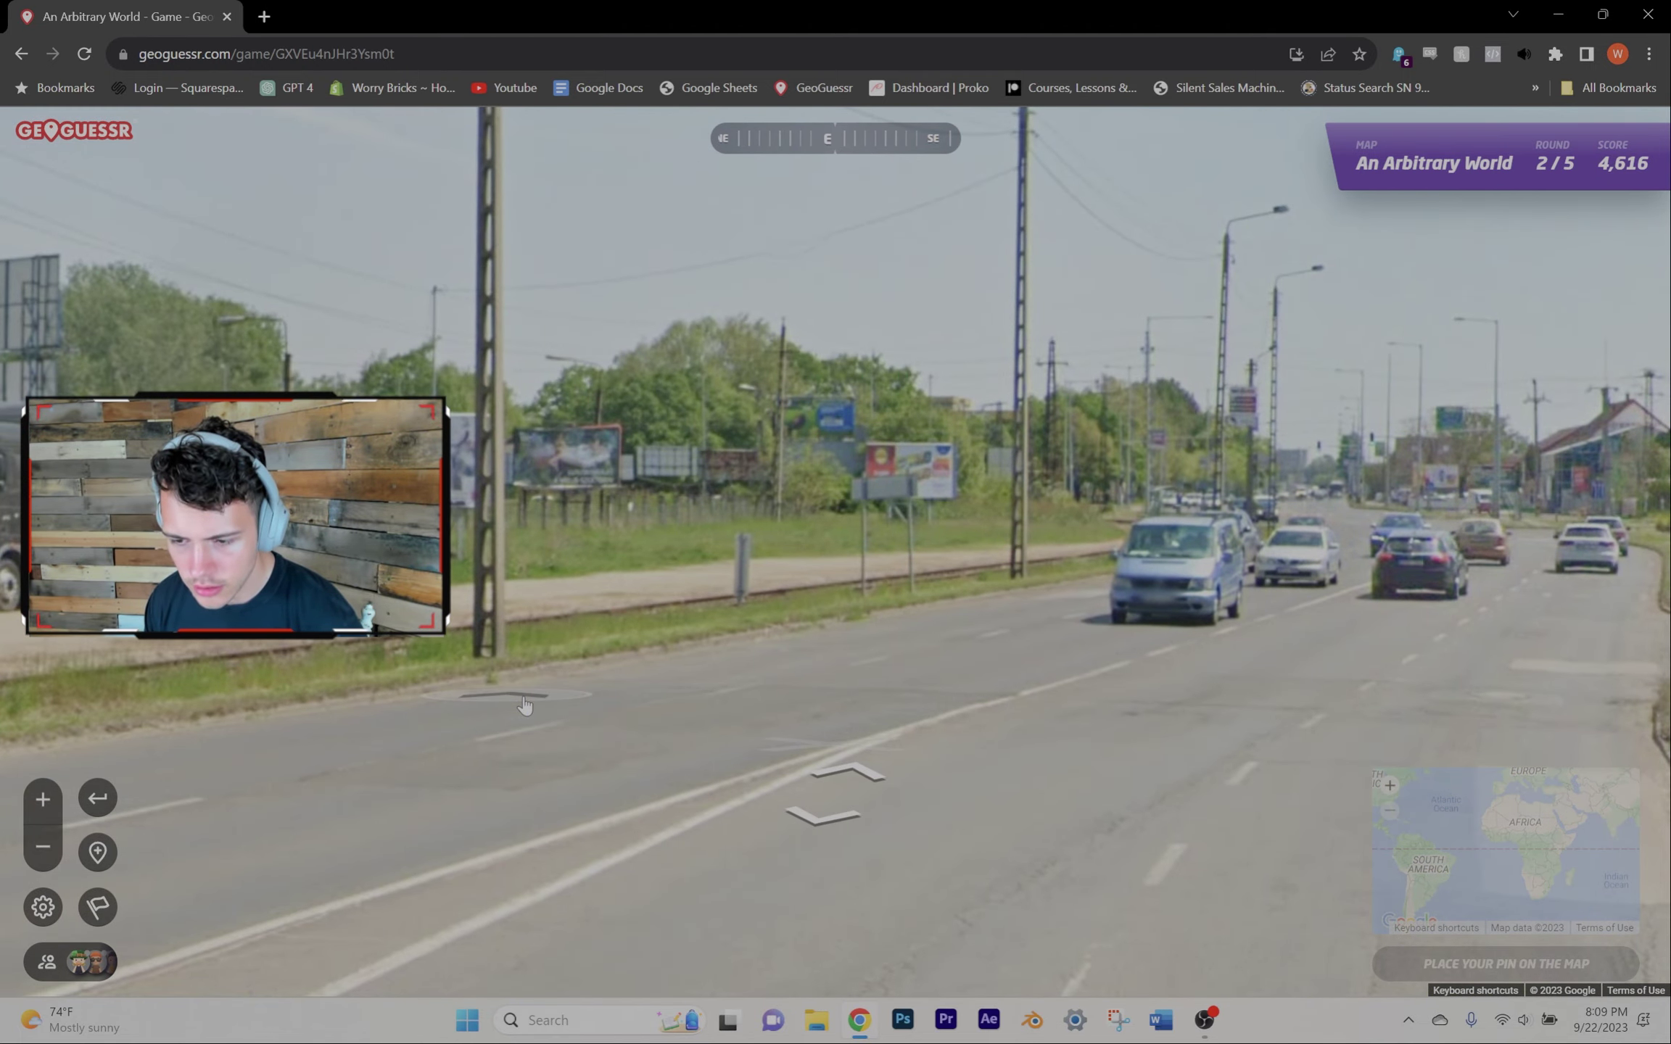
{"action": "left_click", "coordinate": [523, 706]}
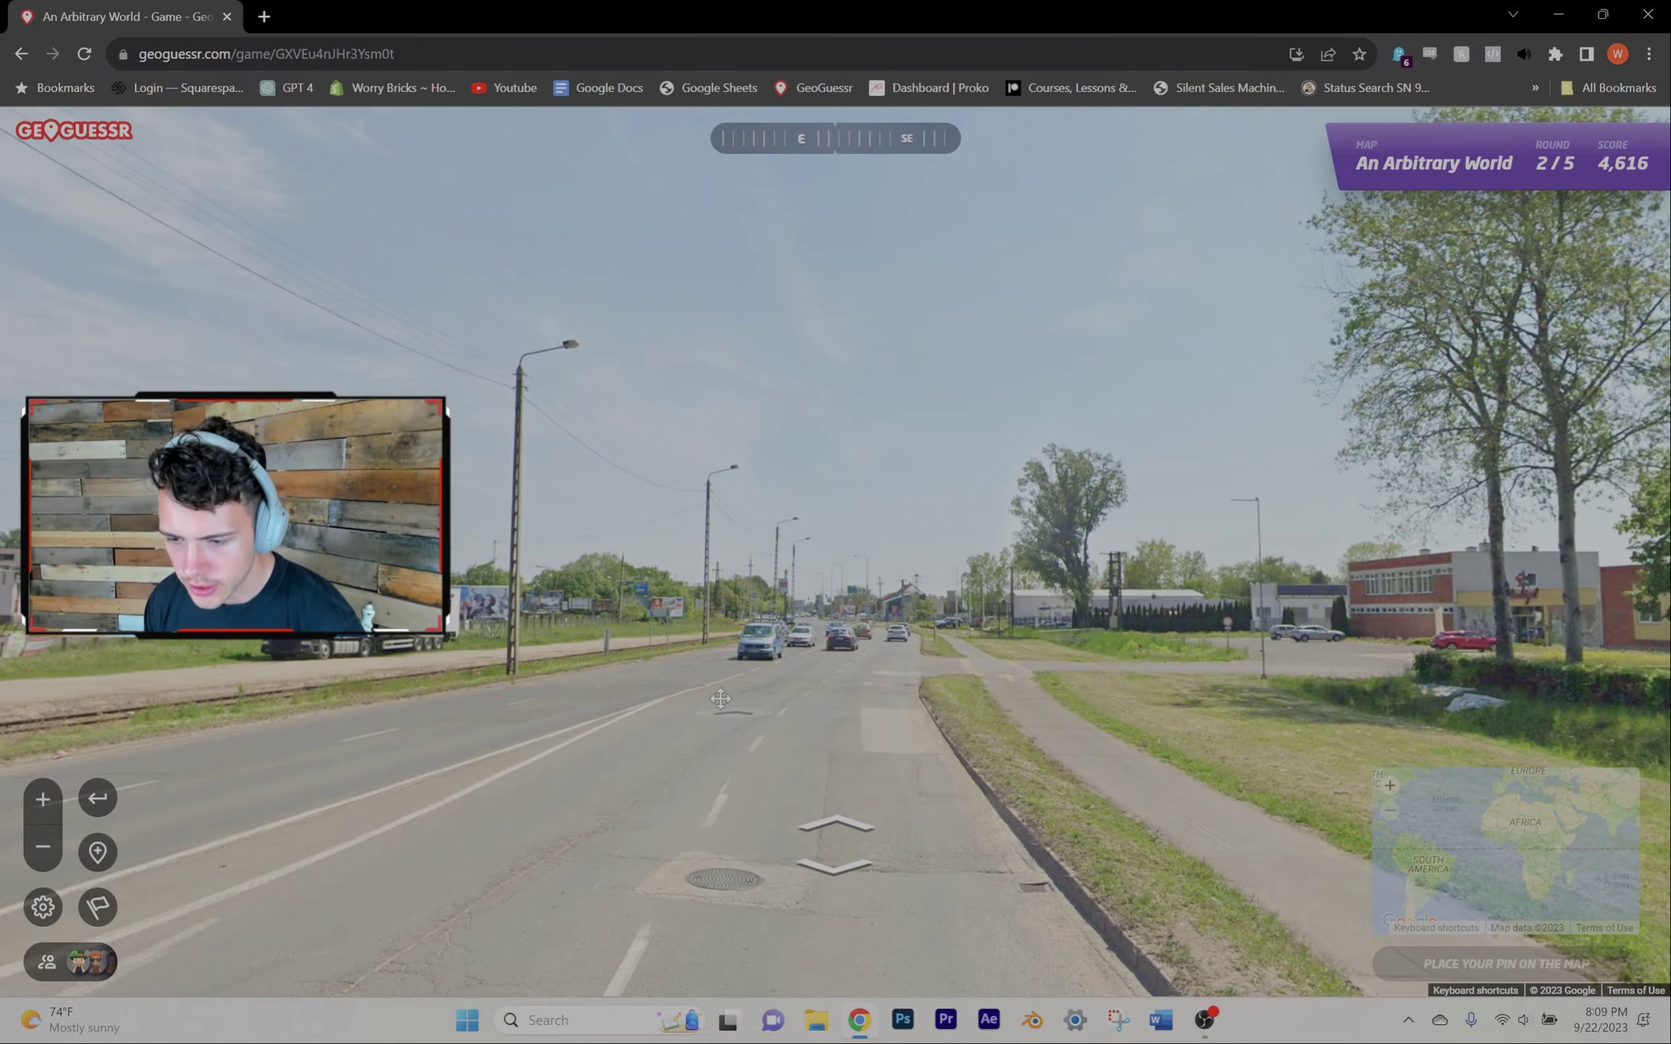
{"action": "left_click", "coordinate": [687, 673]}
{"action": "left_click", "coordinate": [383, 655]}
{"action": "mouse_move", "coordinate": [383, 656]}
{"action": "left_mouse_down"}
{"action": "mouse_move", "coordinate": [950, 778]}
{"action": "mouse_move", "coordinate": [1156, 642]}
{"action": "mouse_move", "coordinate": [766, 645]}
{"action": "left_mouse_up"}
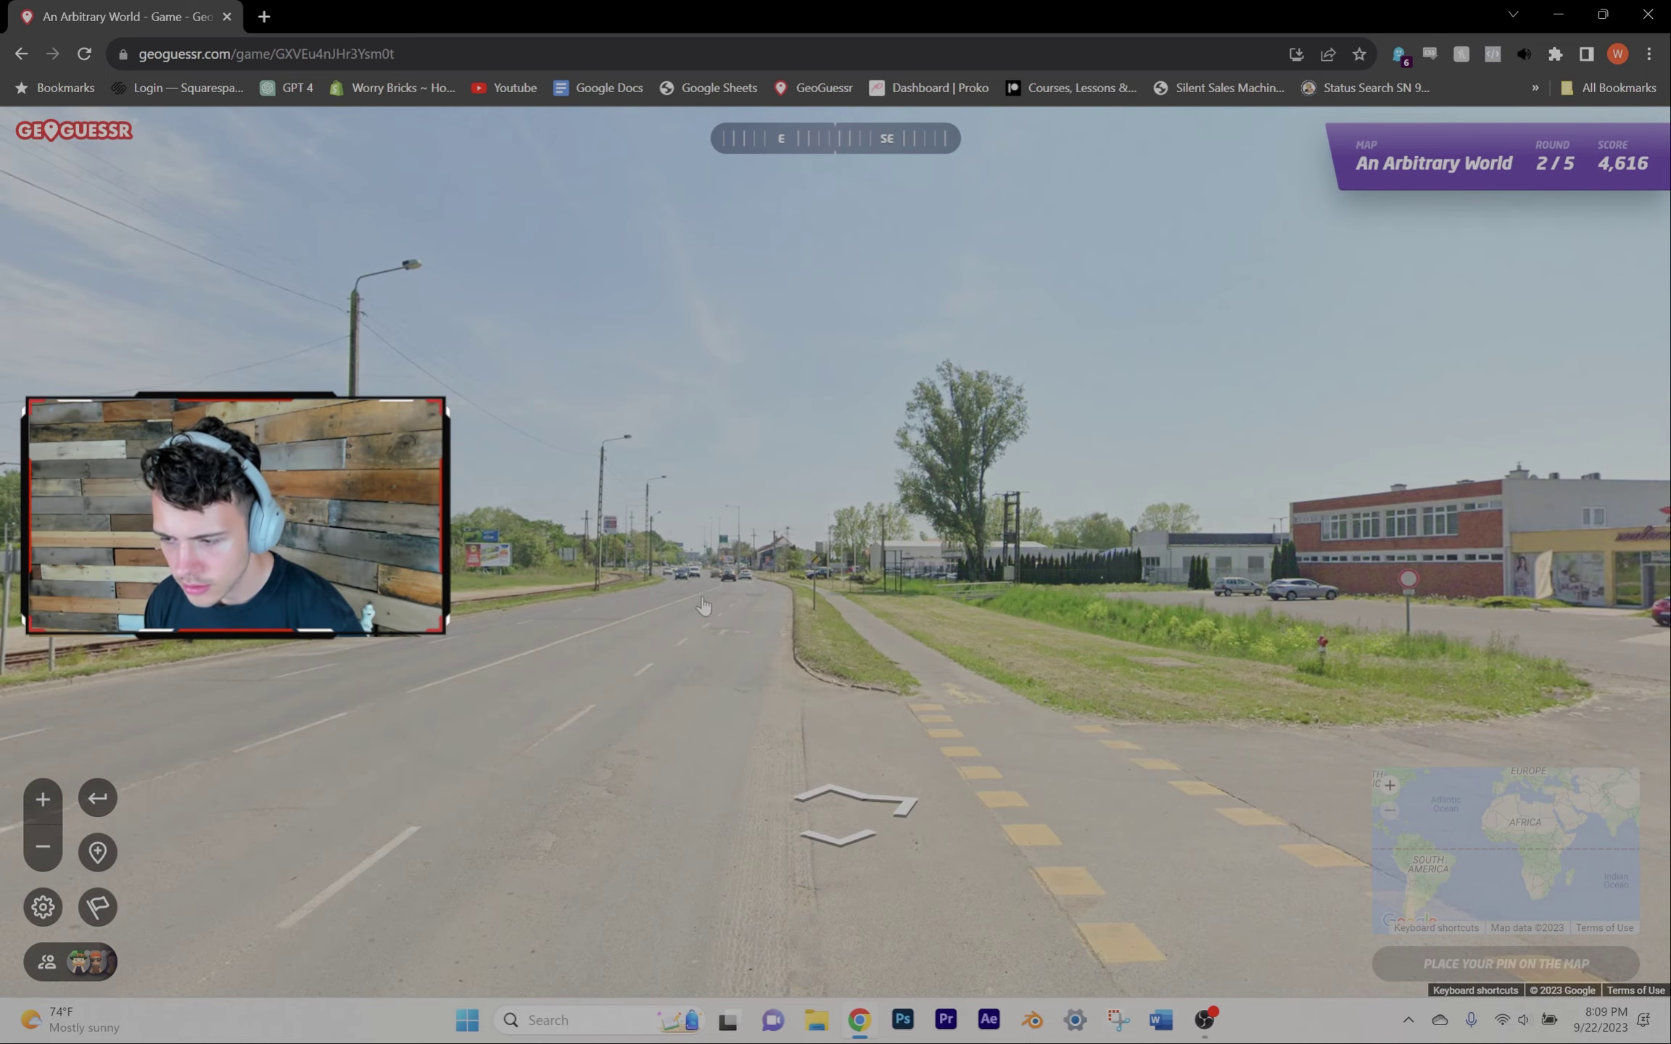
{"action": "left_click", "coordinate": [726, 596]}
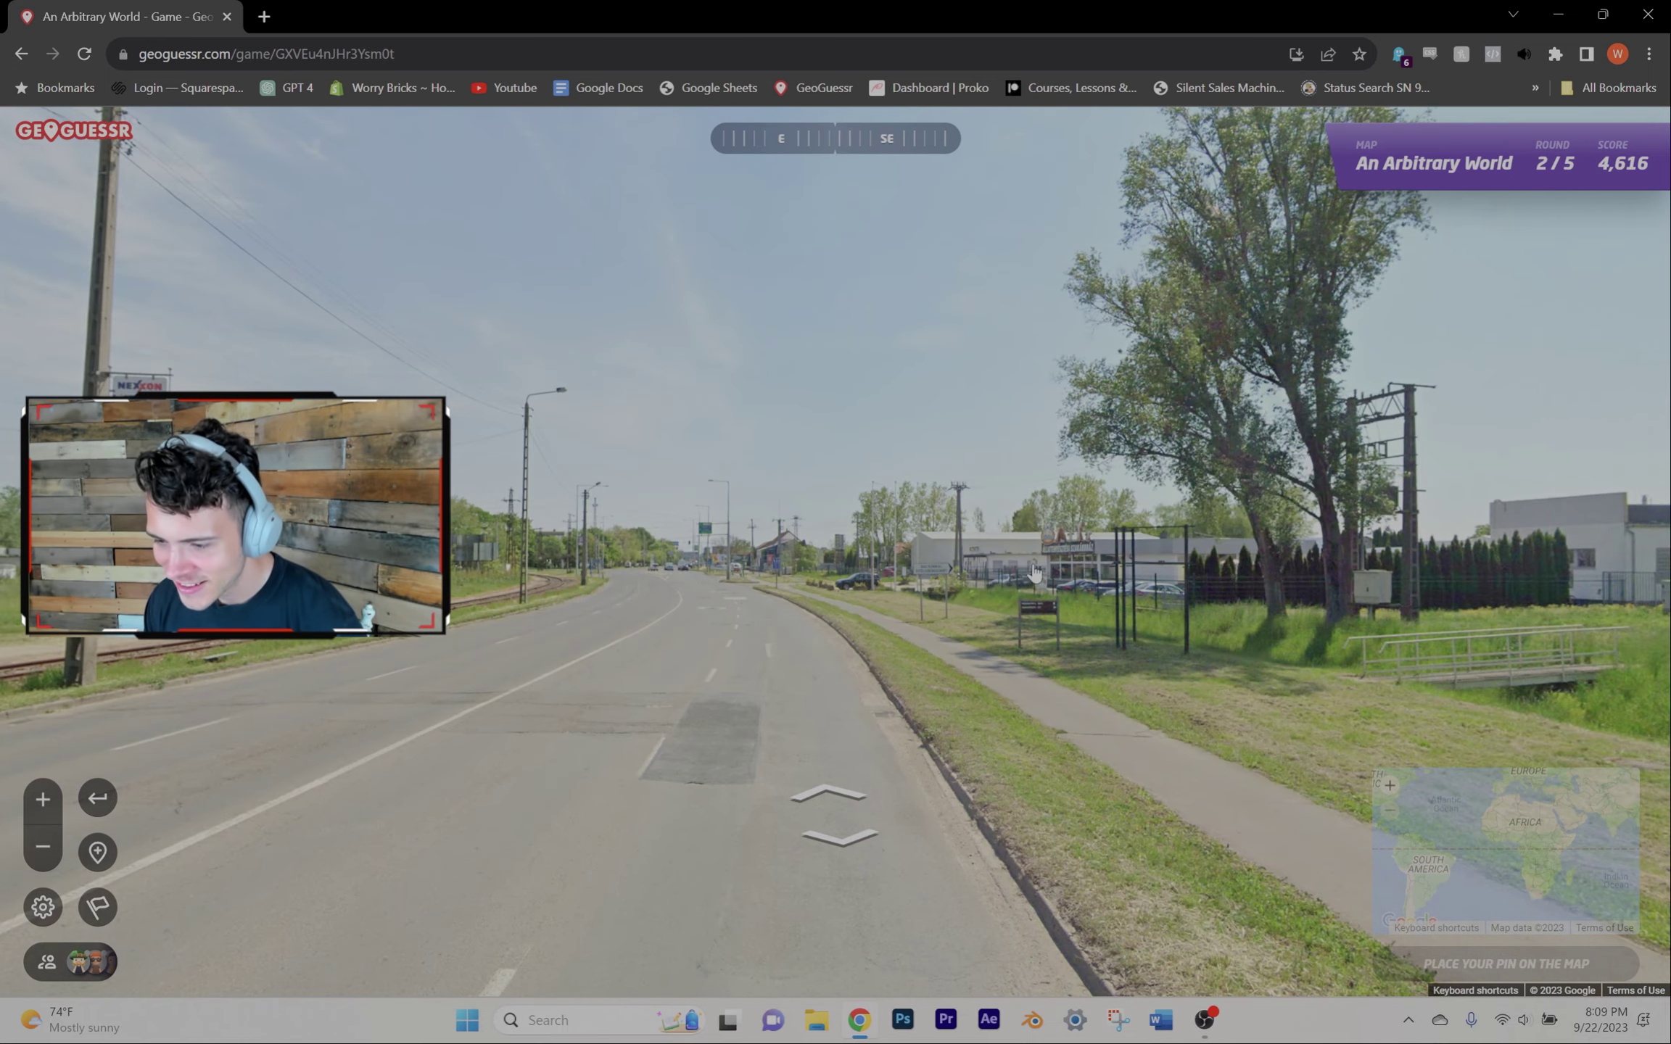
{"action": "left_click_drag", "start_coordinate": [494, 578], "coordinate": [808, 656]}
{"action": "scroll", "coordinate": [809, 656], "scroll_direction": "up", "scroll_amount": 3}
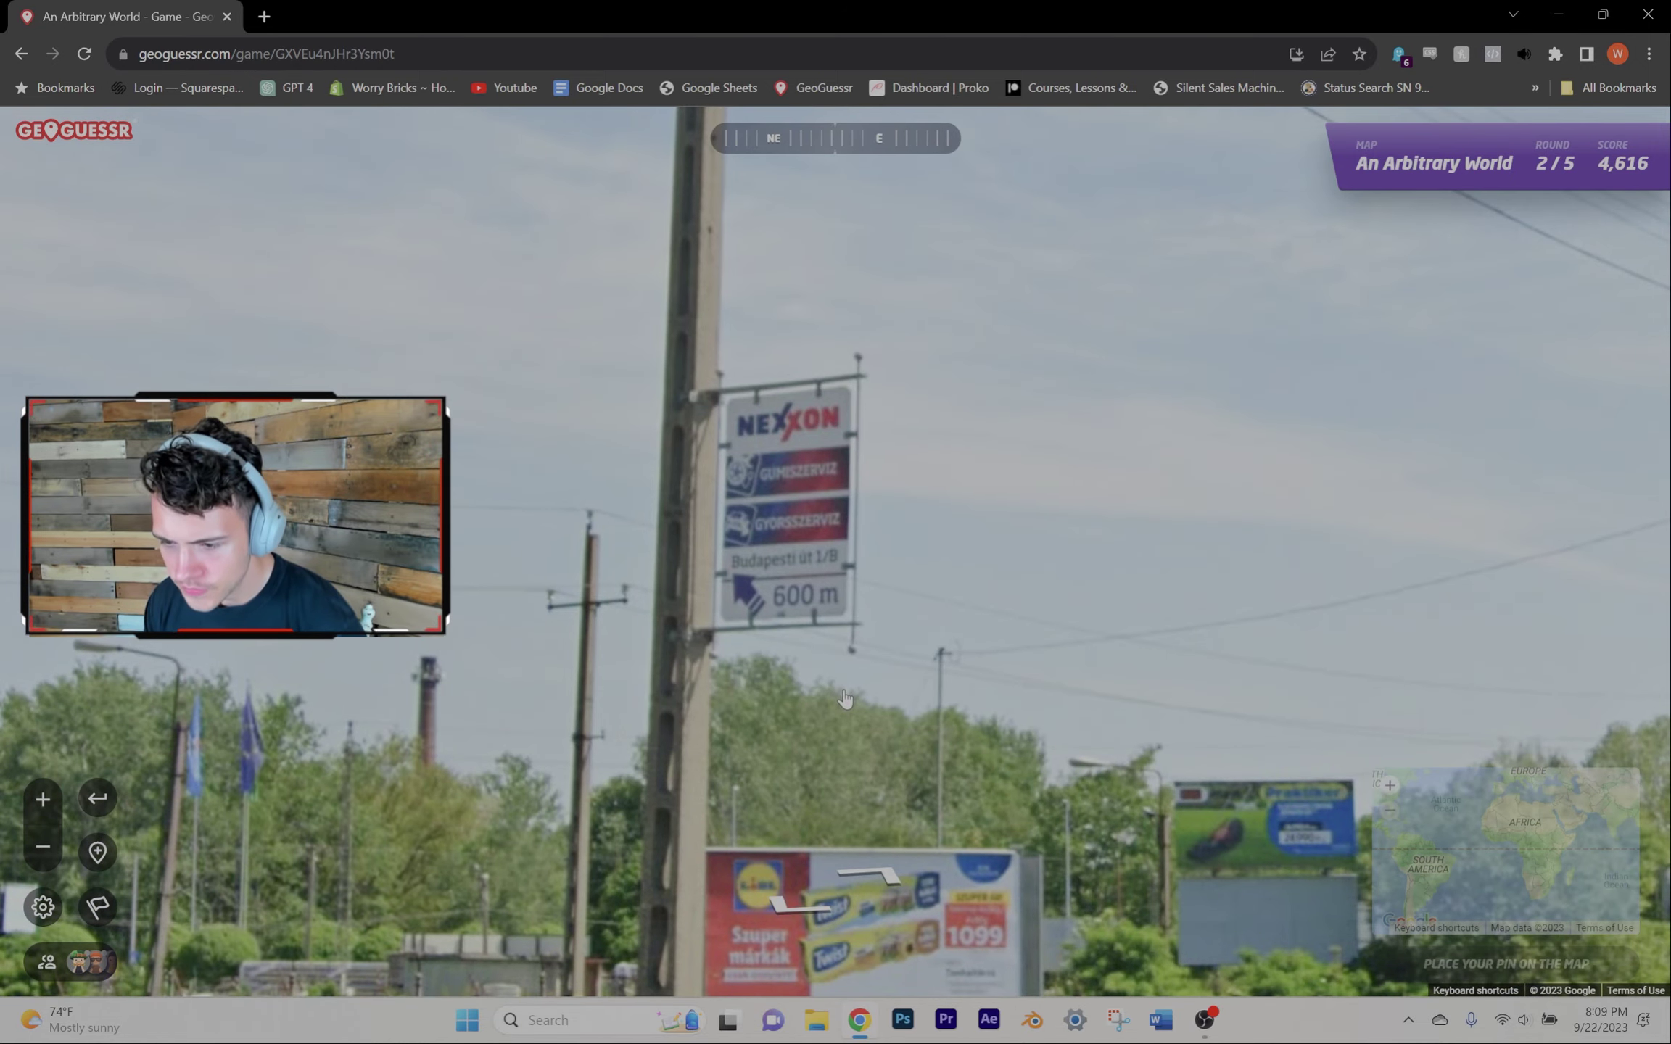
{"action": "scroll", "coordinate": [845, 699], "scroll_direction": "down", "scroll_amount": 3}
{"action": "mouse_move", "coordinate": [1502, 846]}
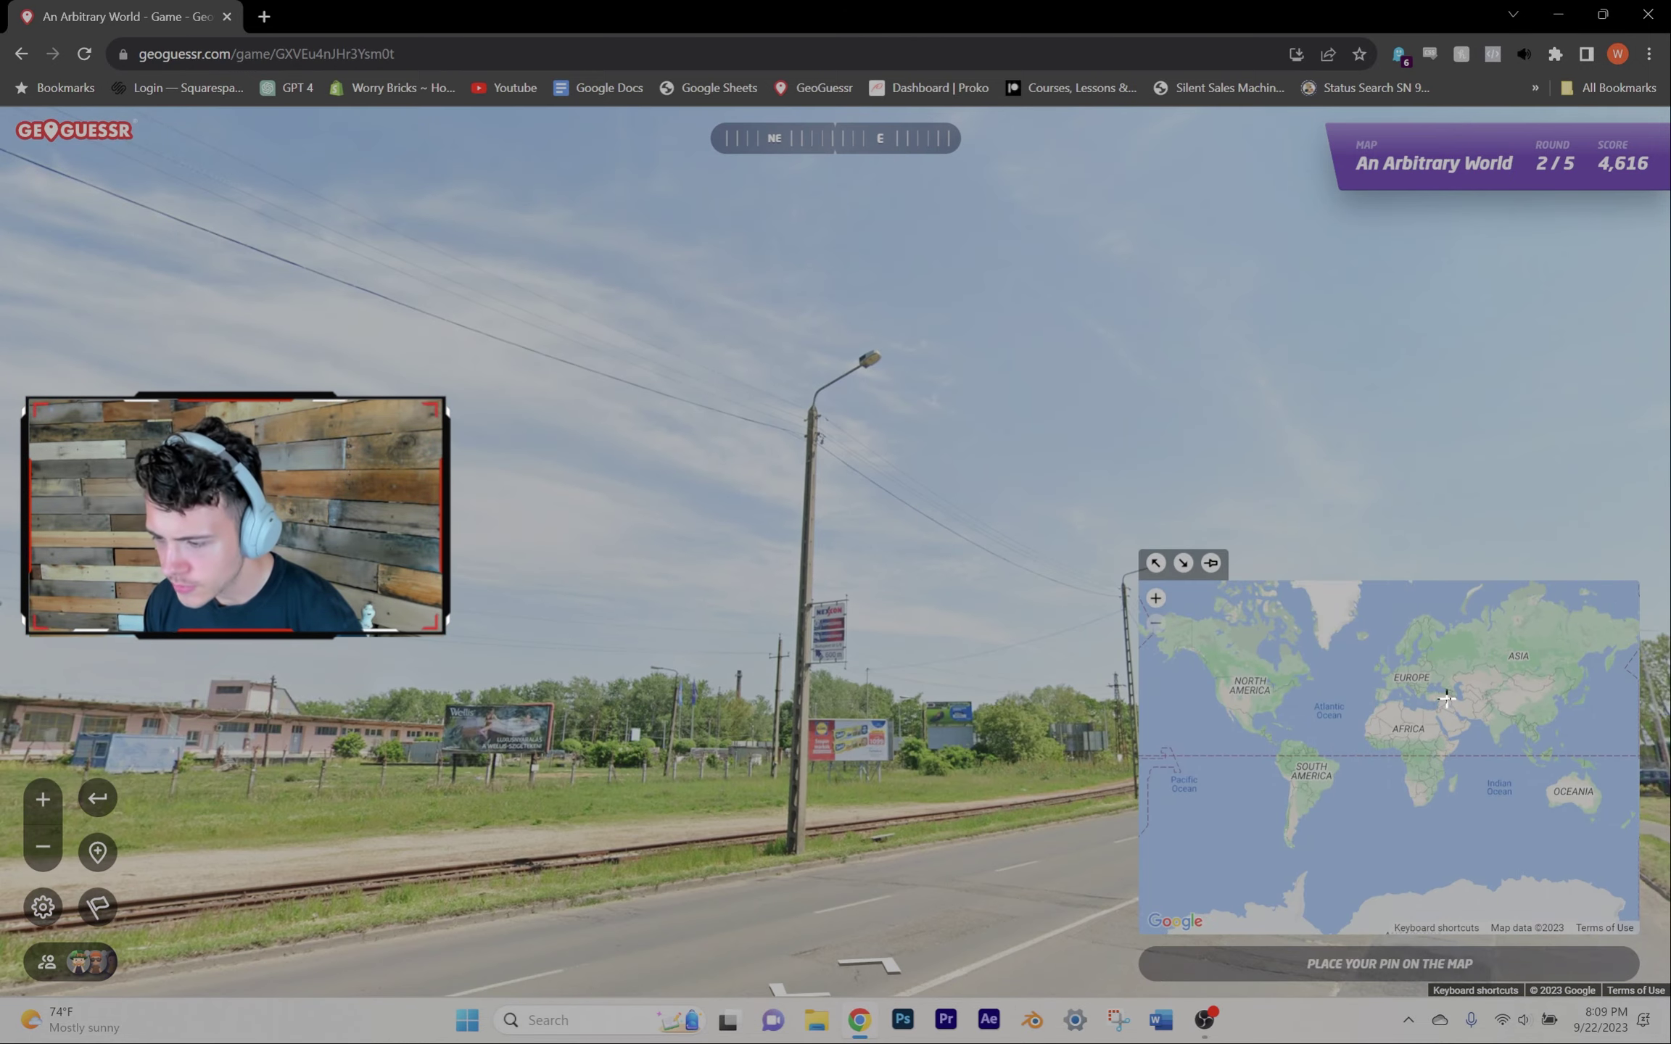
{"action": "scroll", "coordinate": [1399, 691], "scroll_direction": "up", "scroll_amount": 2}
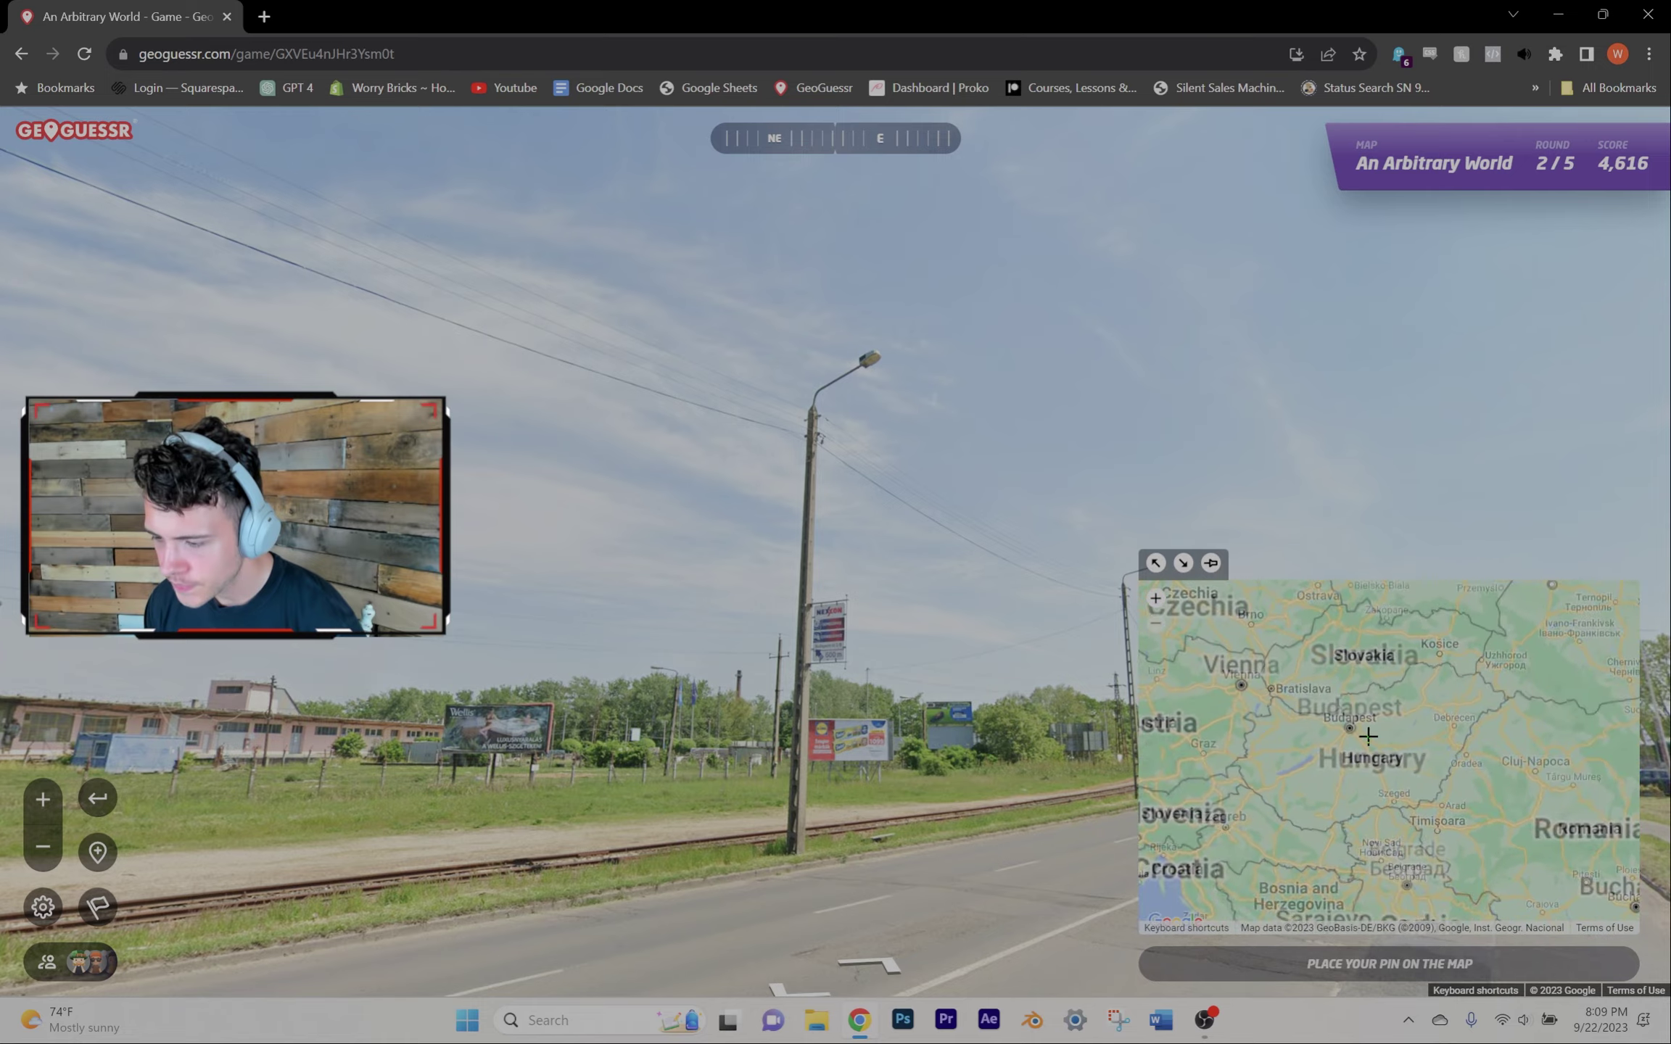
{"action": "key", "text": "space"}
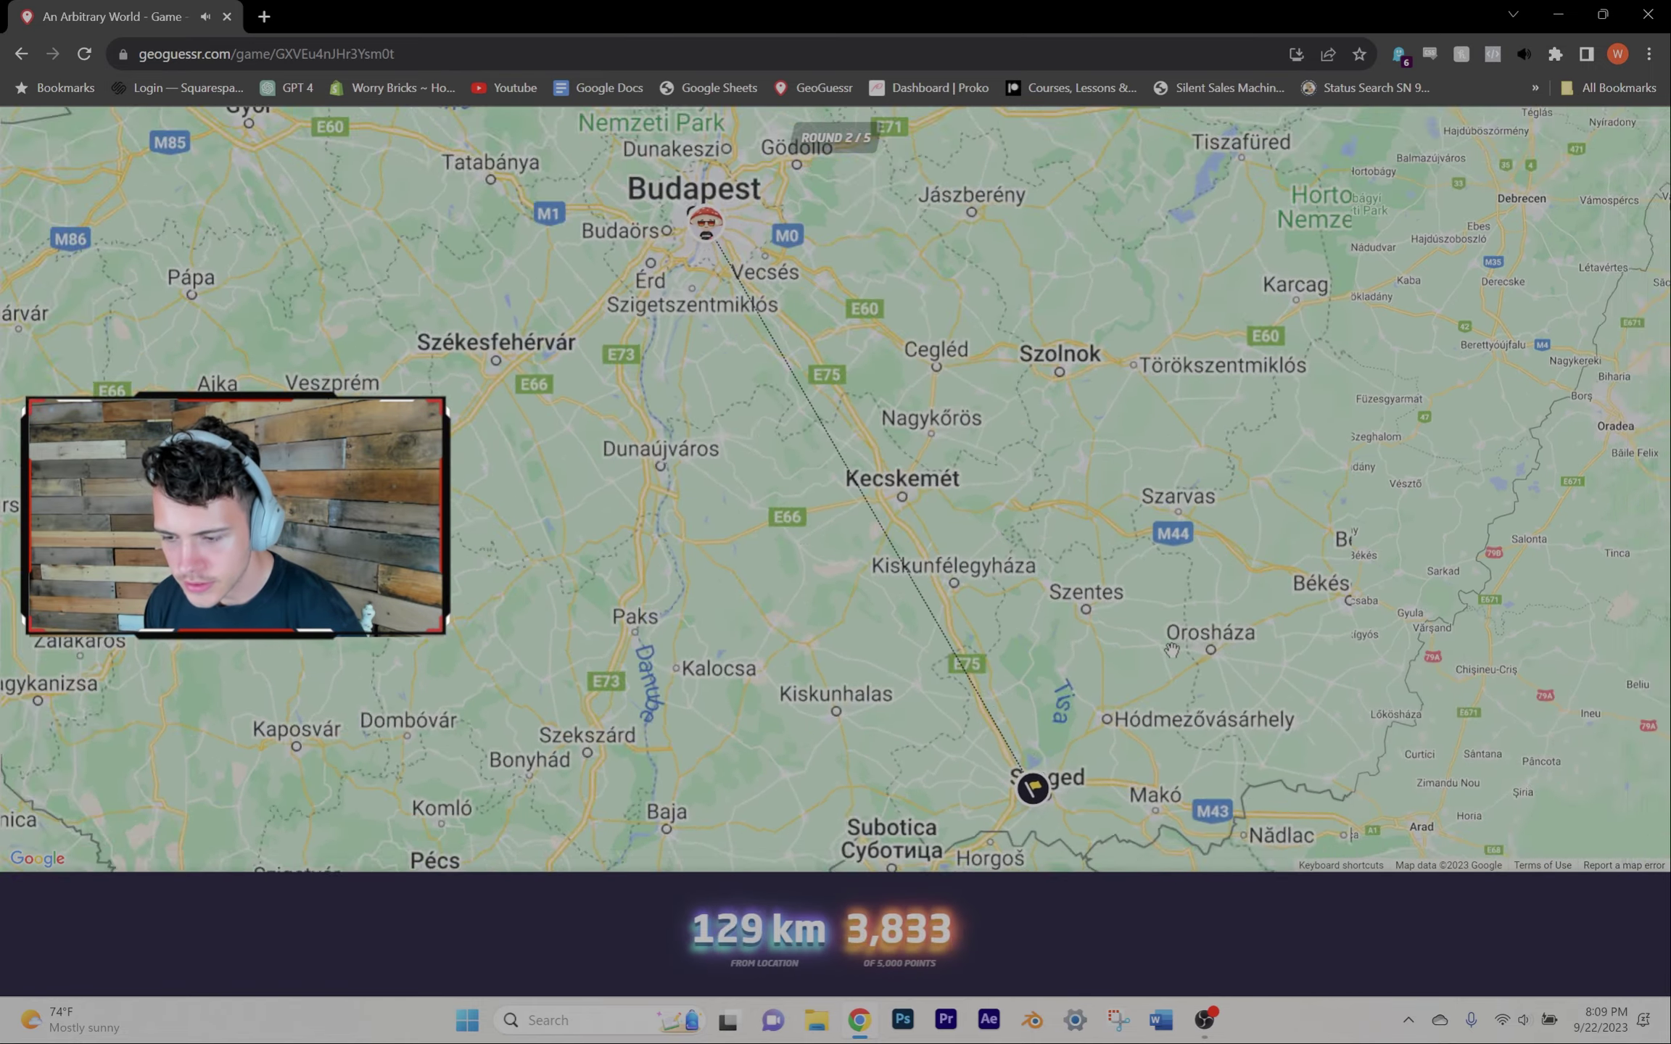
Step: Start round three and head along the hedged road toward the signboard and fork
{"action": "key", "text": "space"}
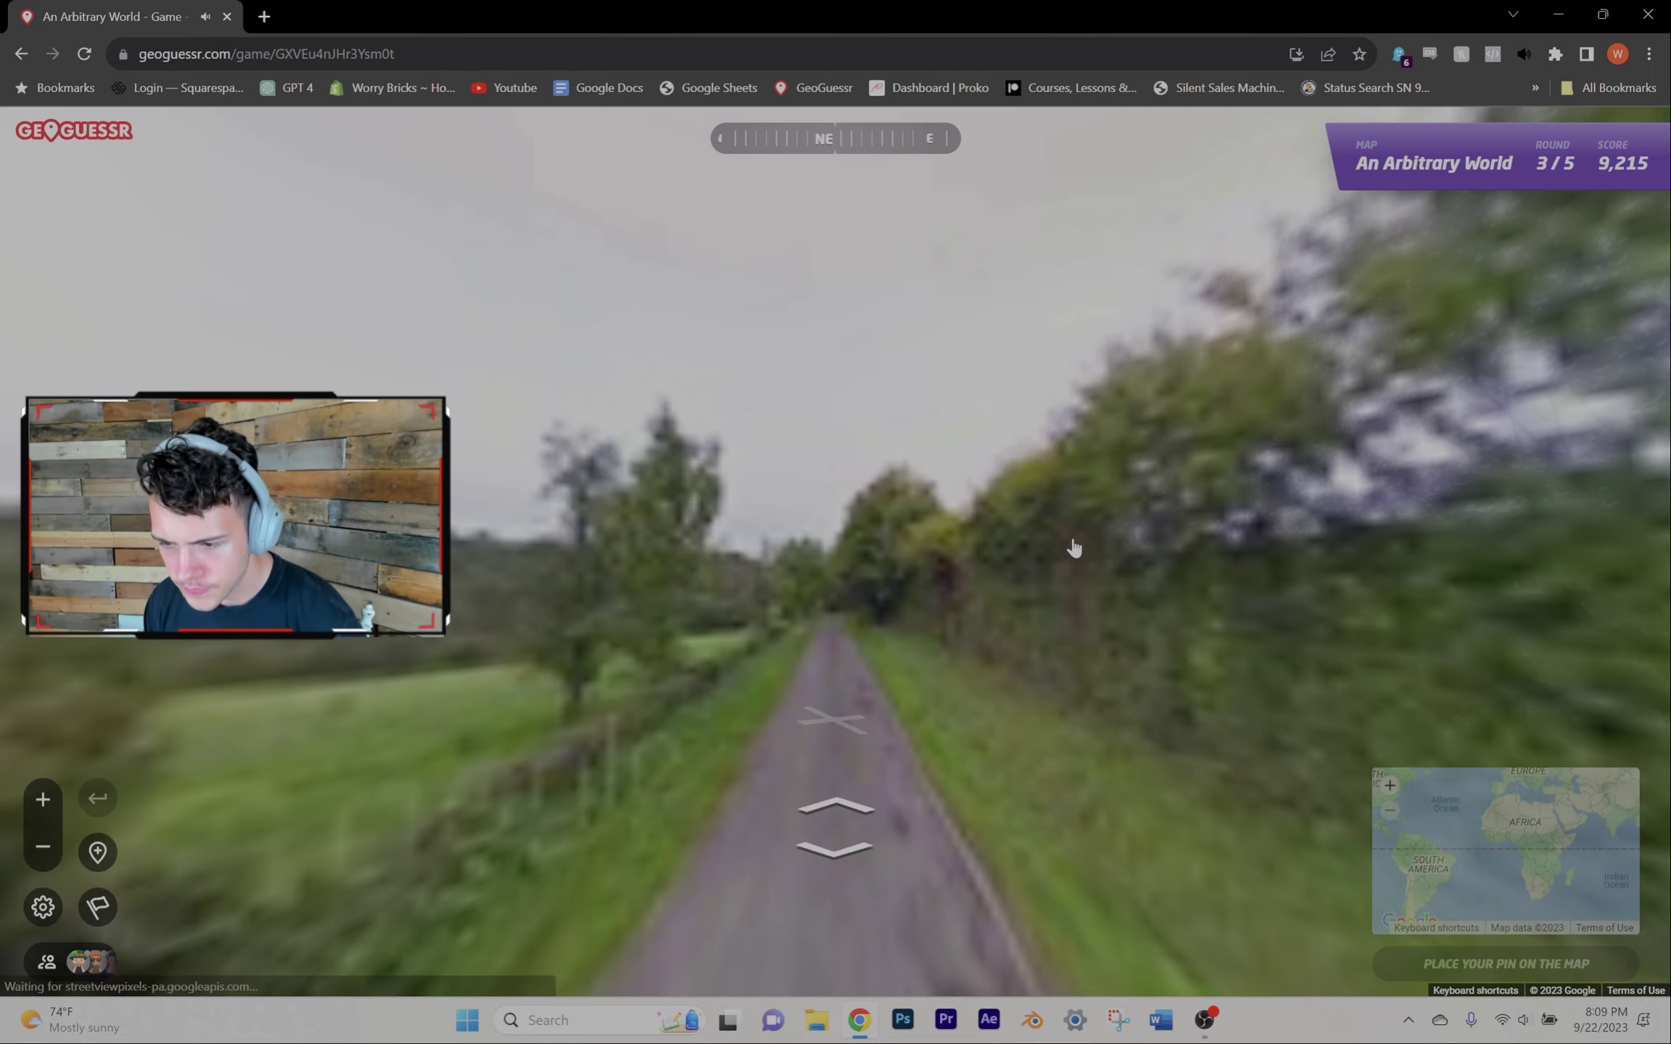
{"action": "left_click_drag", "start_coordinate": [1238, 655], "coordinate": [773, 649]}
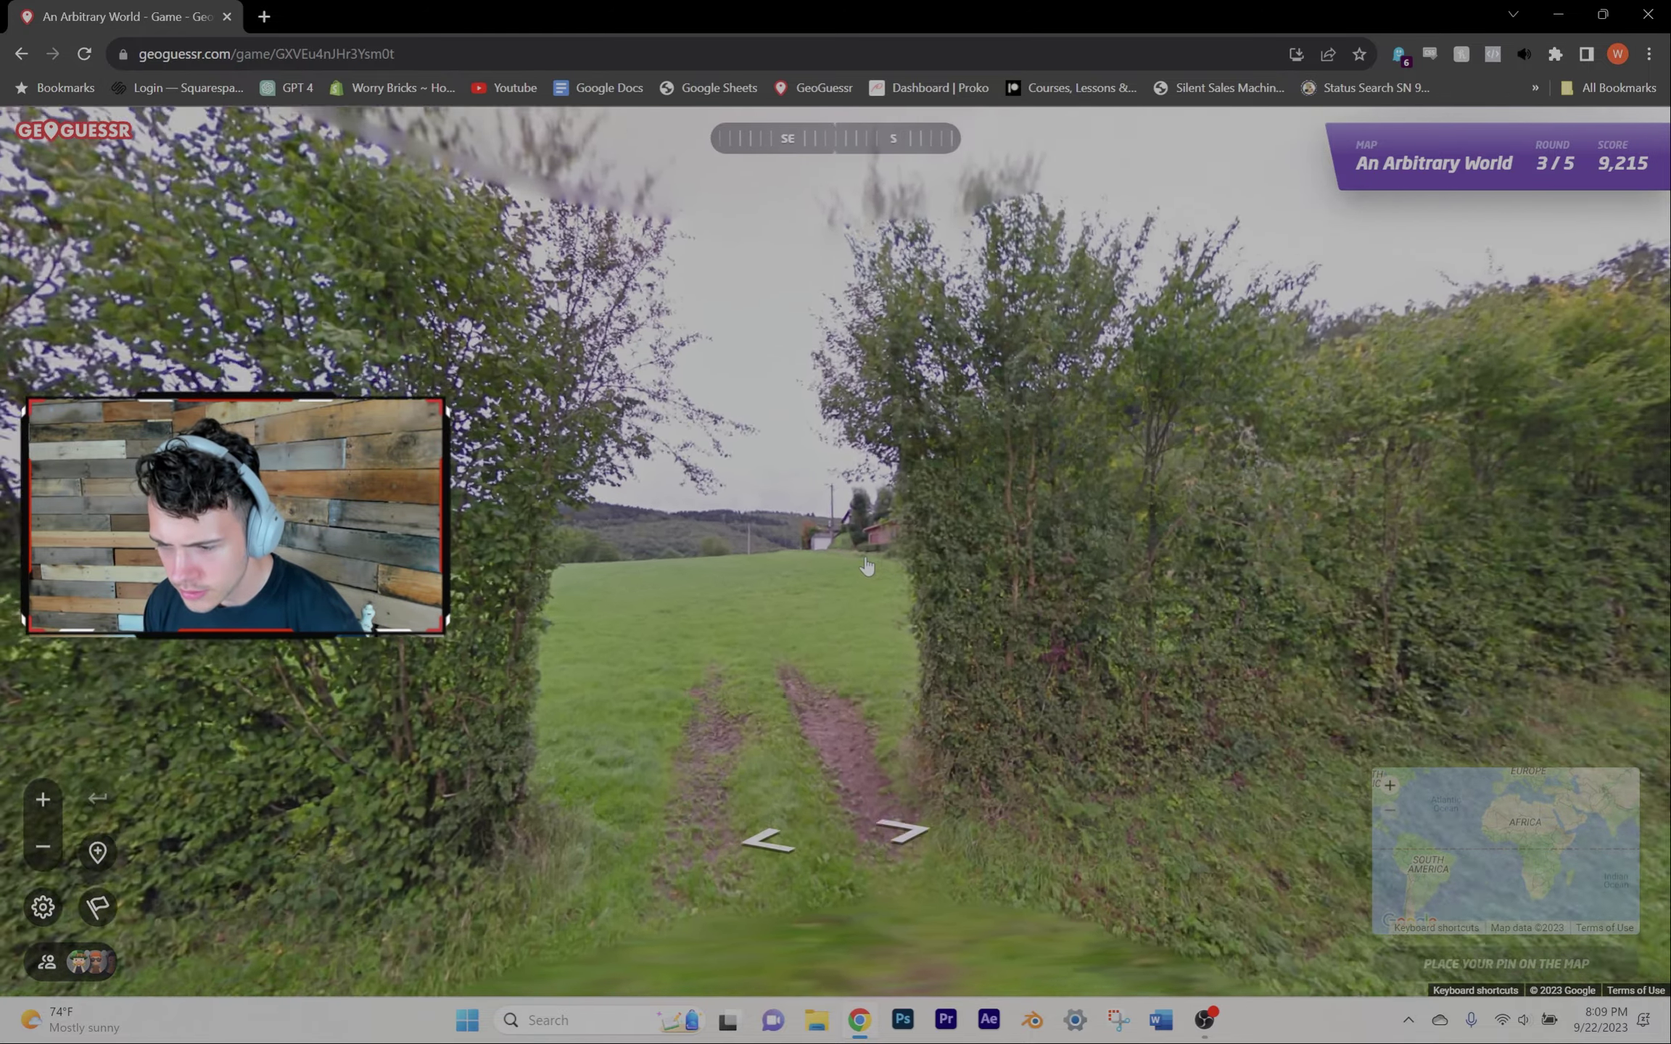
{"action": "mouse_move", "coordinate": [1063, 663]}
{"action": "left_mouse_down"}
{"action": "mouse_move", "coordinate": [847, 549]}
{"action": "mouse_move", "coordinate": [689, 599]}
{"action": "left_mouse_up"}
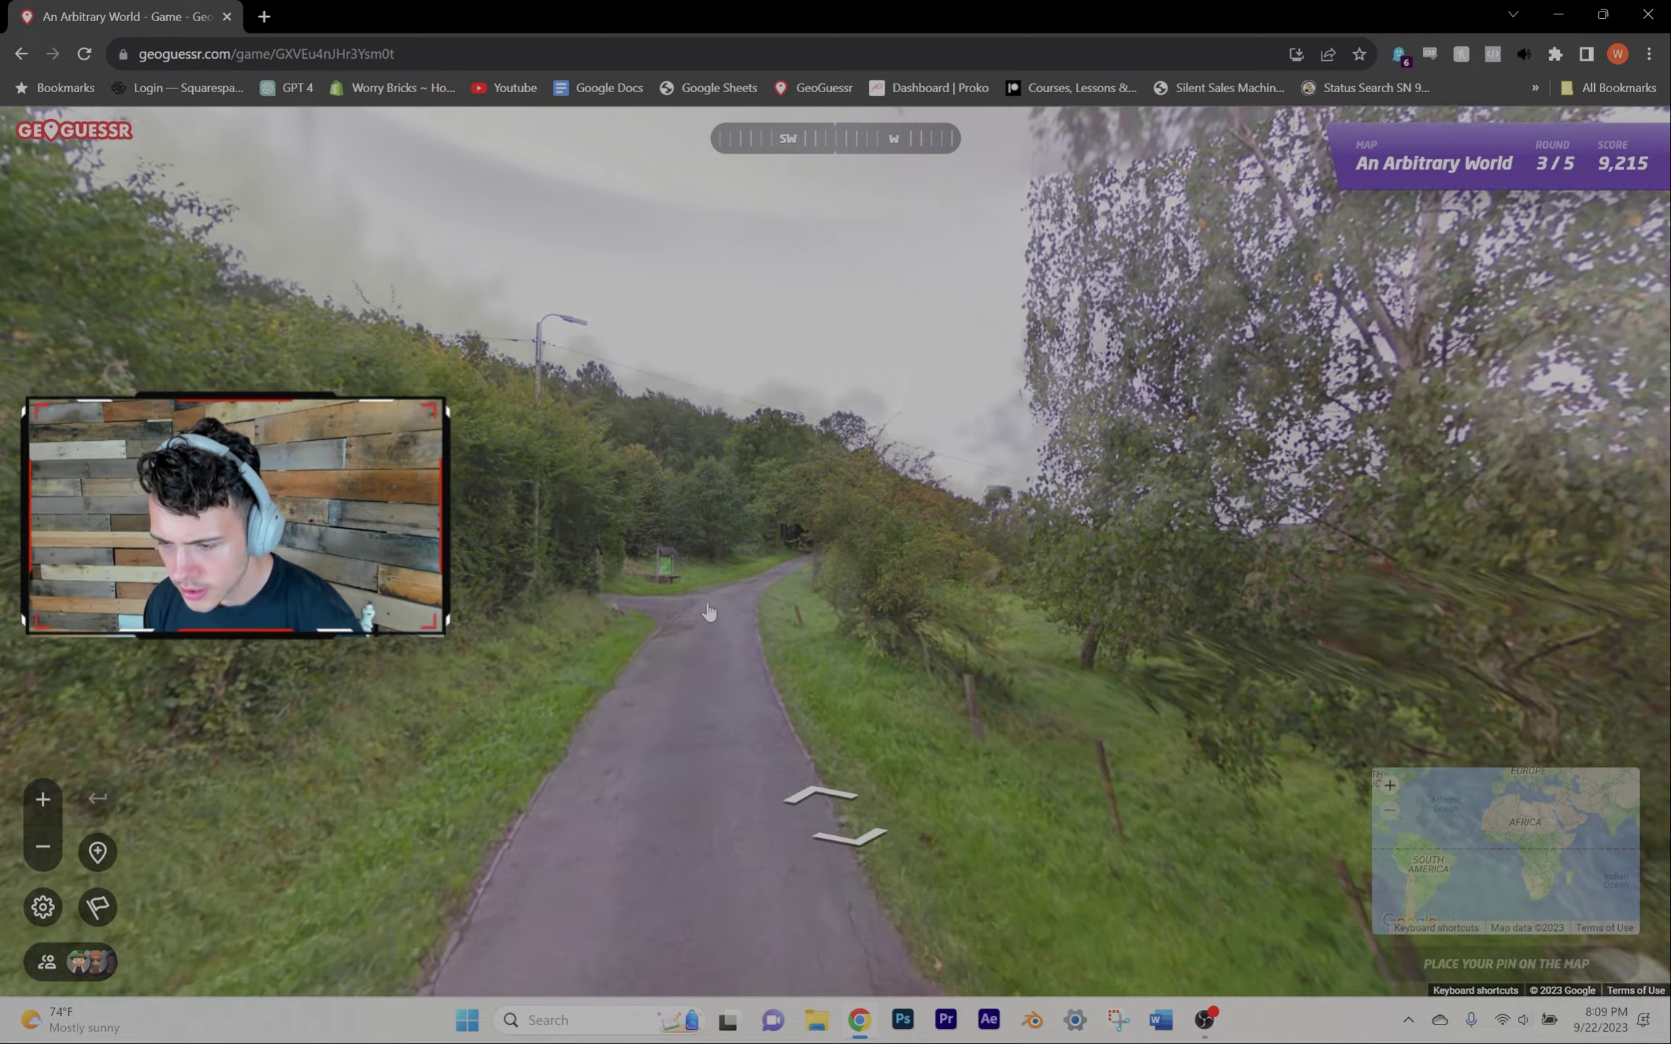
{"action": "left_click", "coordinate": [708, 692]}
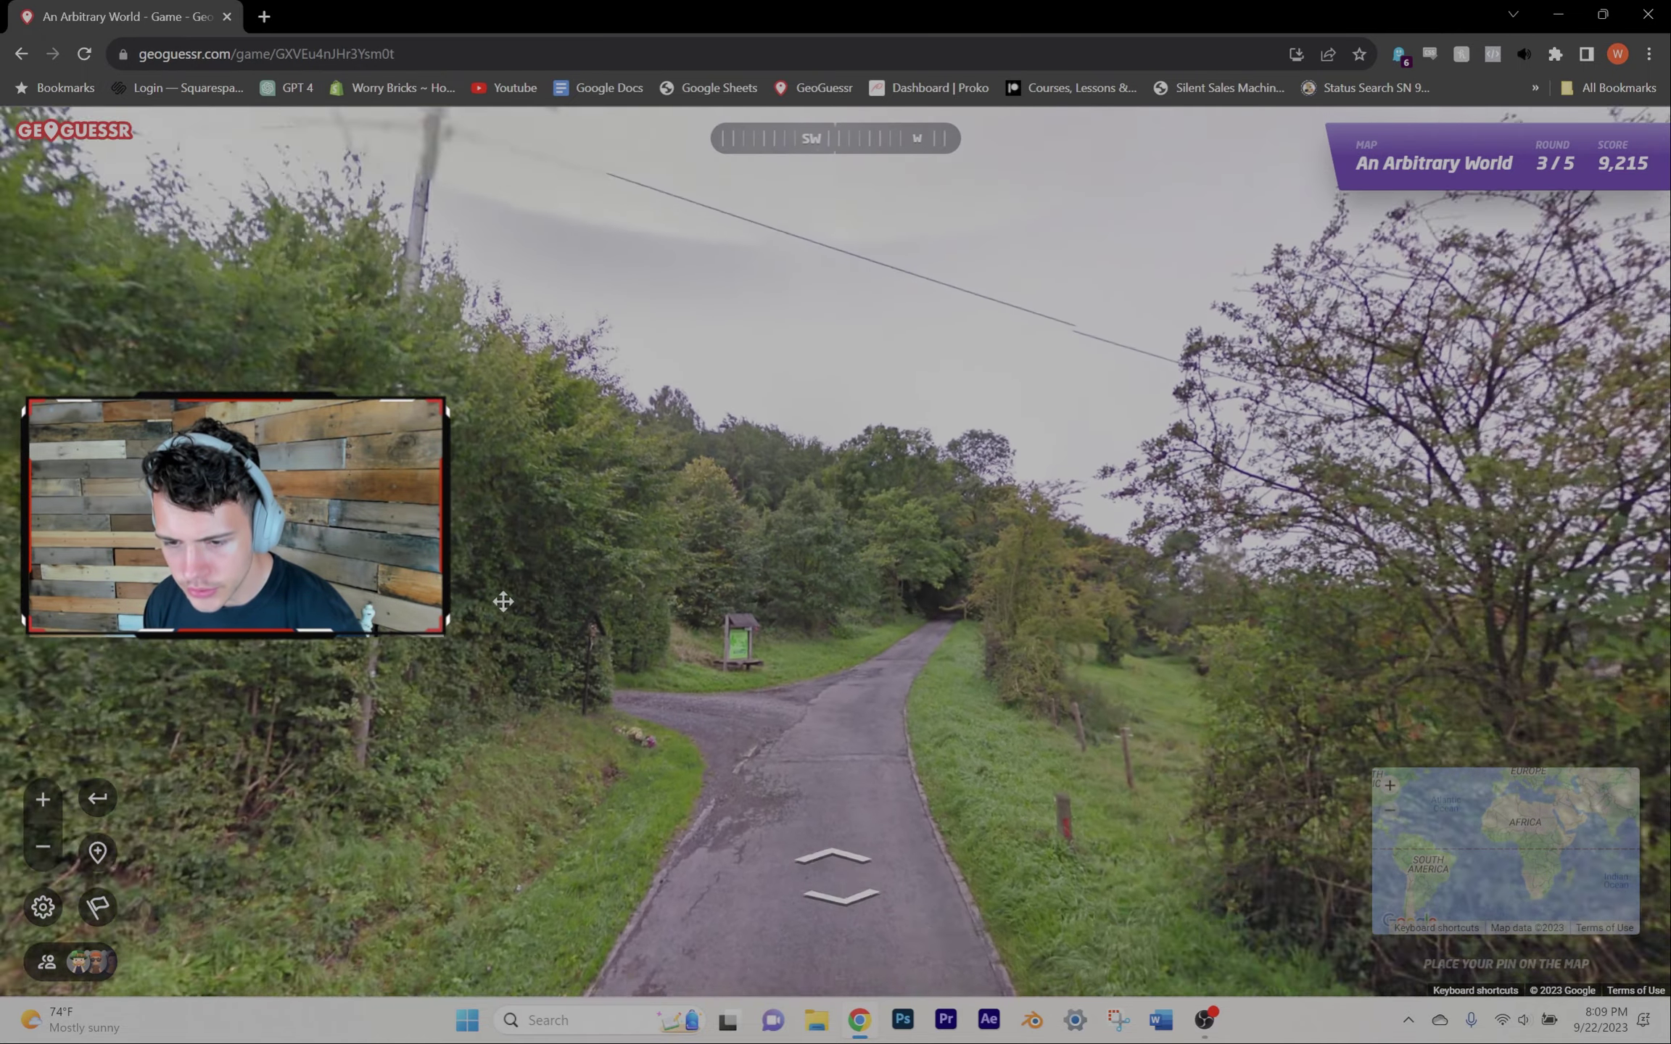
{"action": "left_click", "coordinate": [801, 745]}
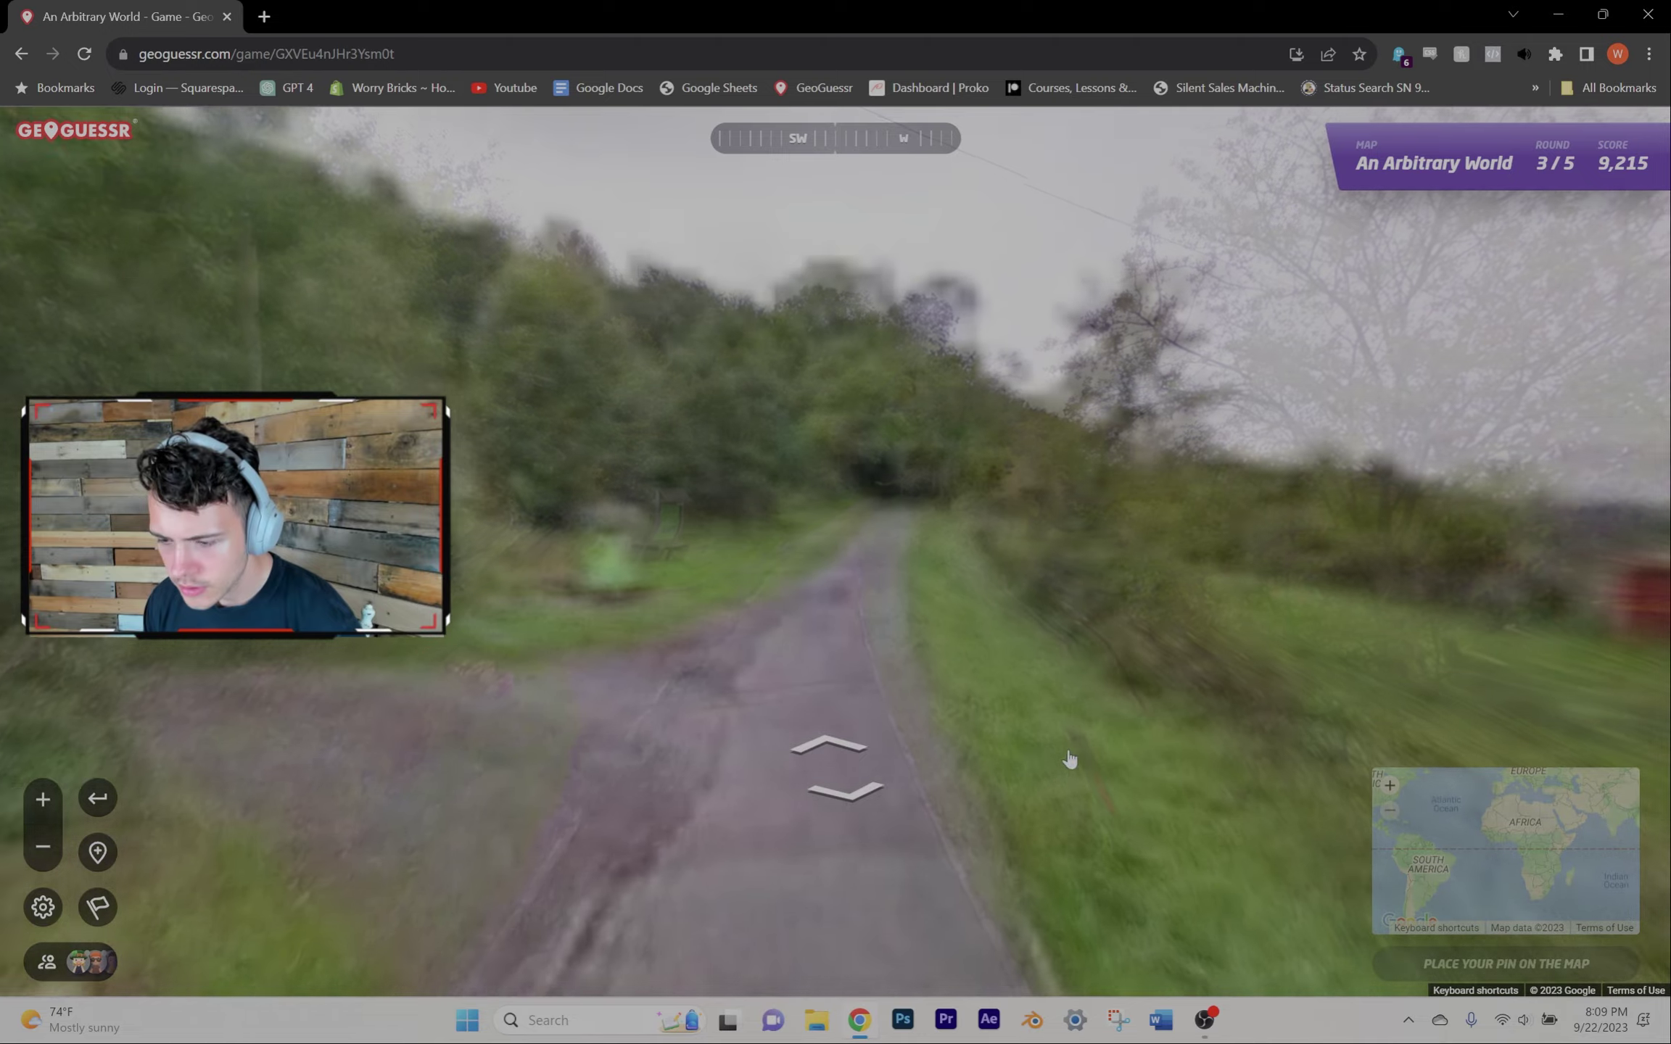
Step: Move along the lane past the red-roofed farm buildings and submit the Ireland guess
{"action": "left_click_drag", "start_coordinate": [1071, 765], "coordinate": [888, 709]}
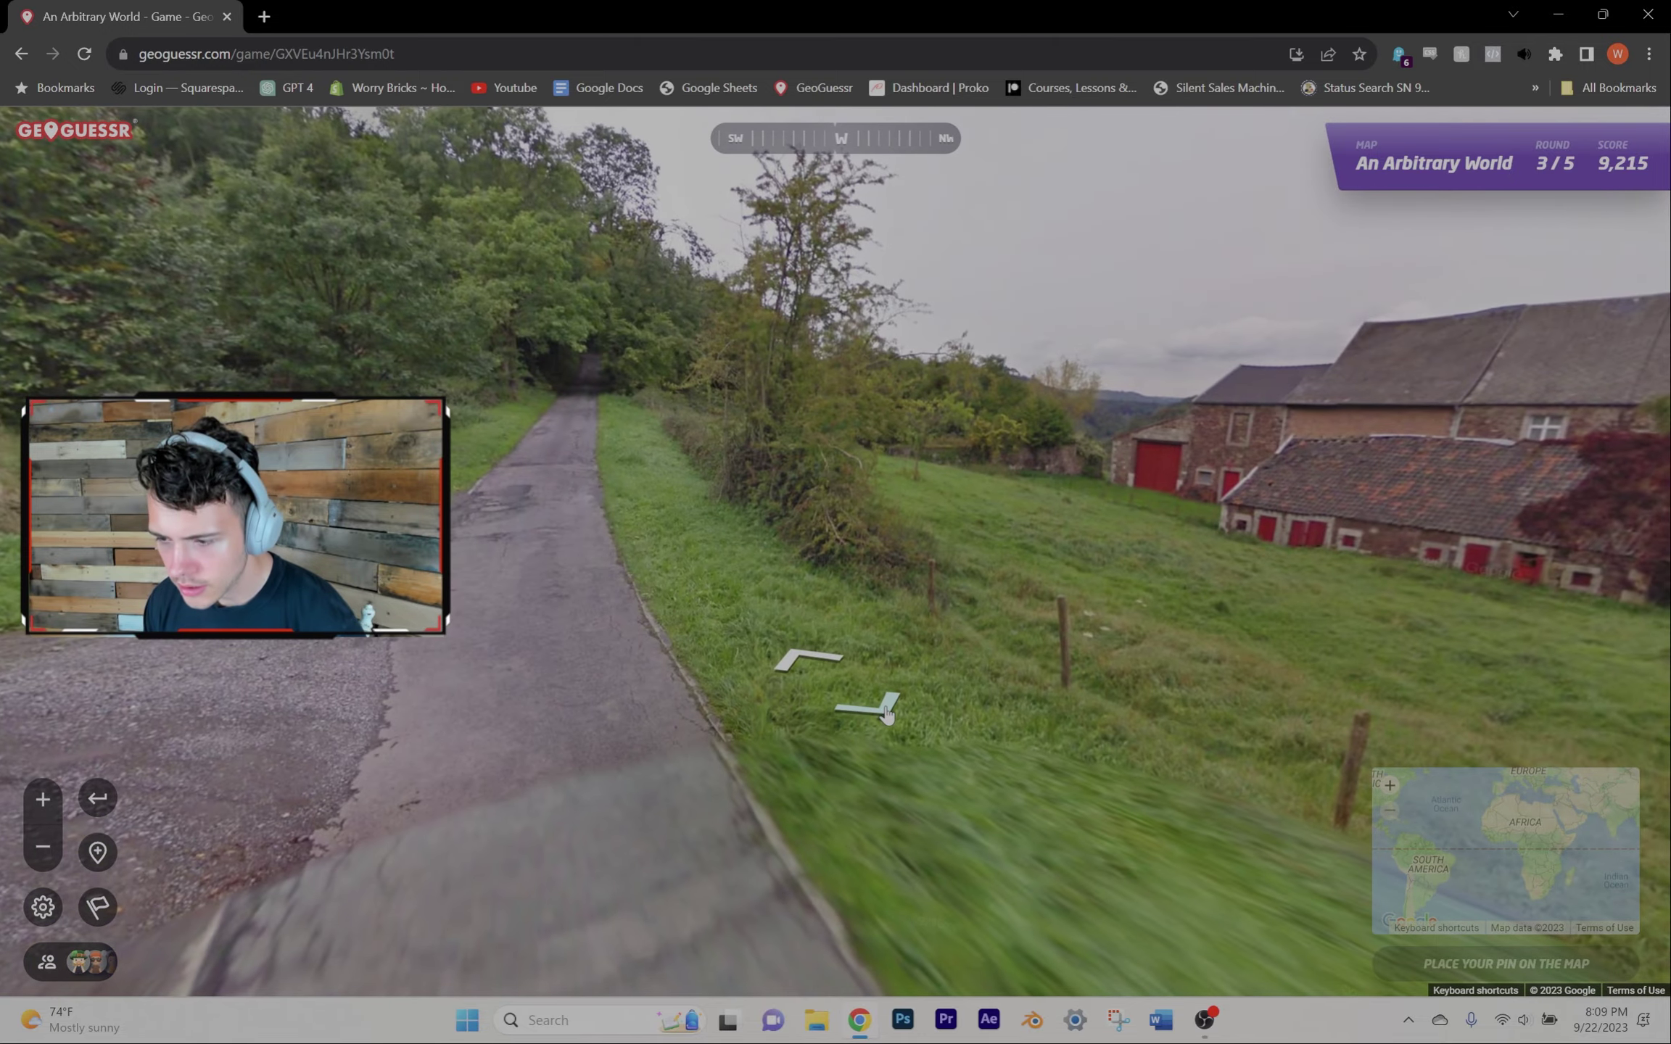
{"action": "left_click", "coordinate": [887, 711]}
{"action": "left_click", "coordinate": [869, 705]}
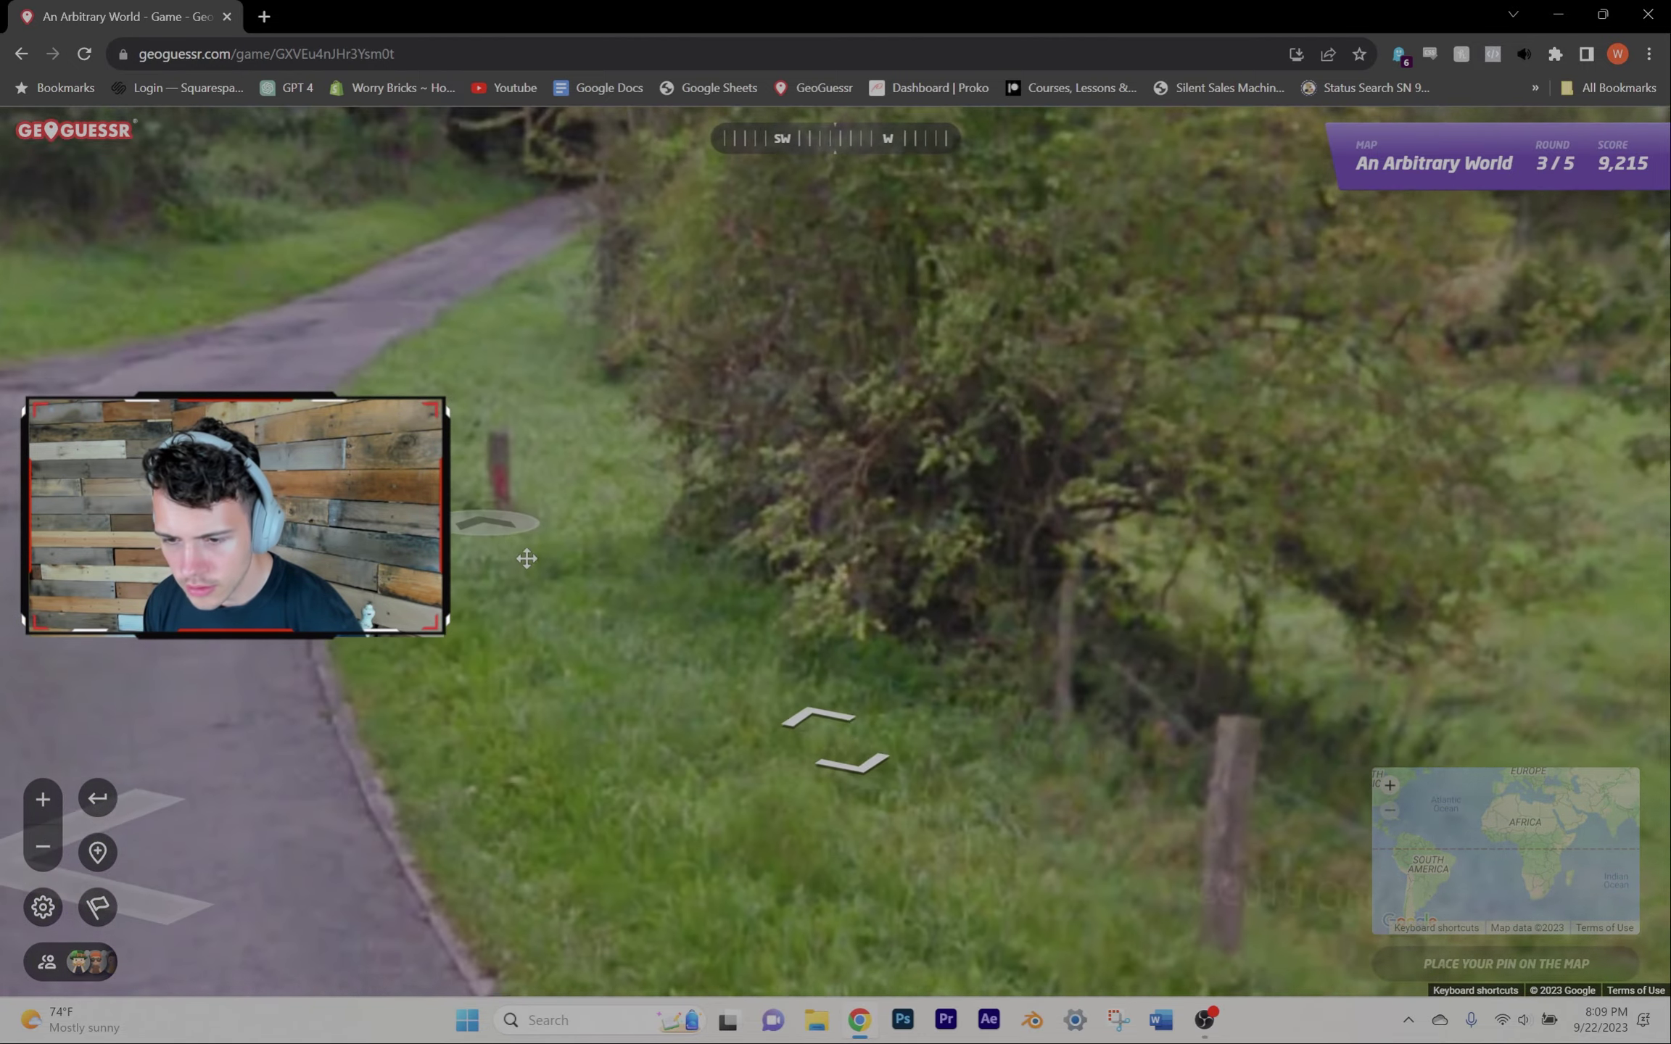
{"action": "left_click", "coordinate": [527, 559]}
{"action": "left_click", "coordinate": [755, 569]}
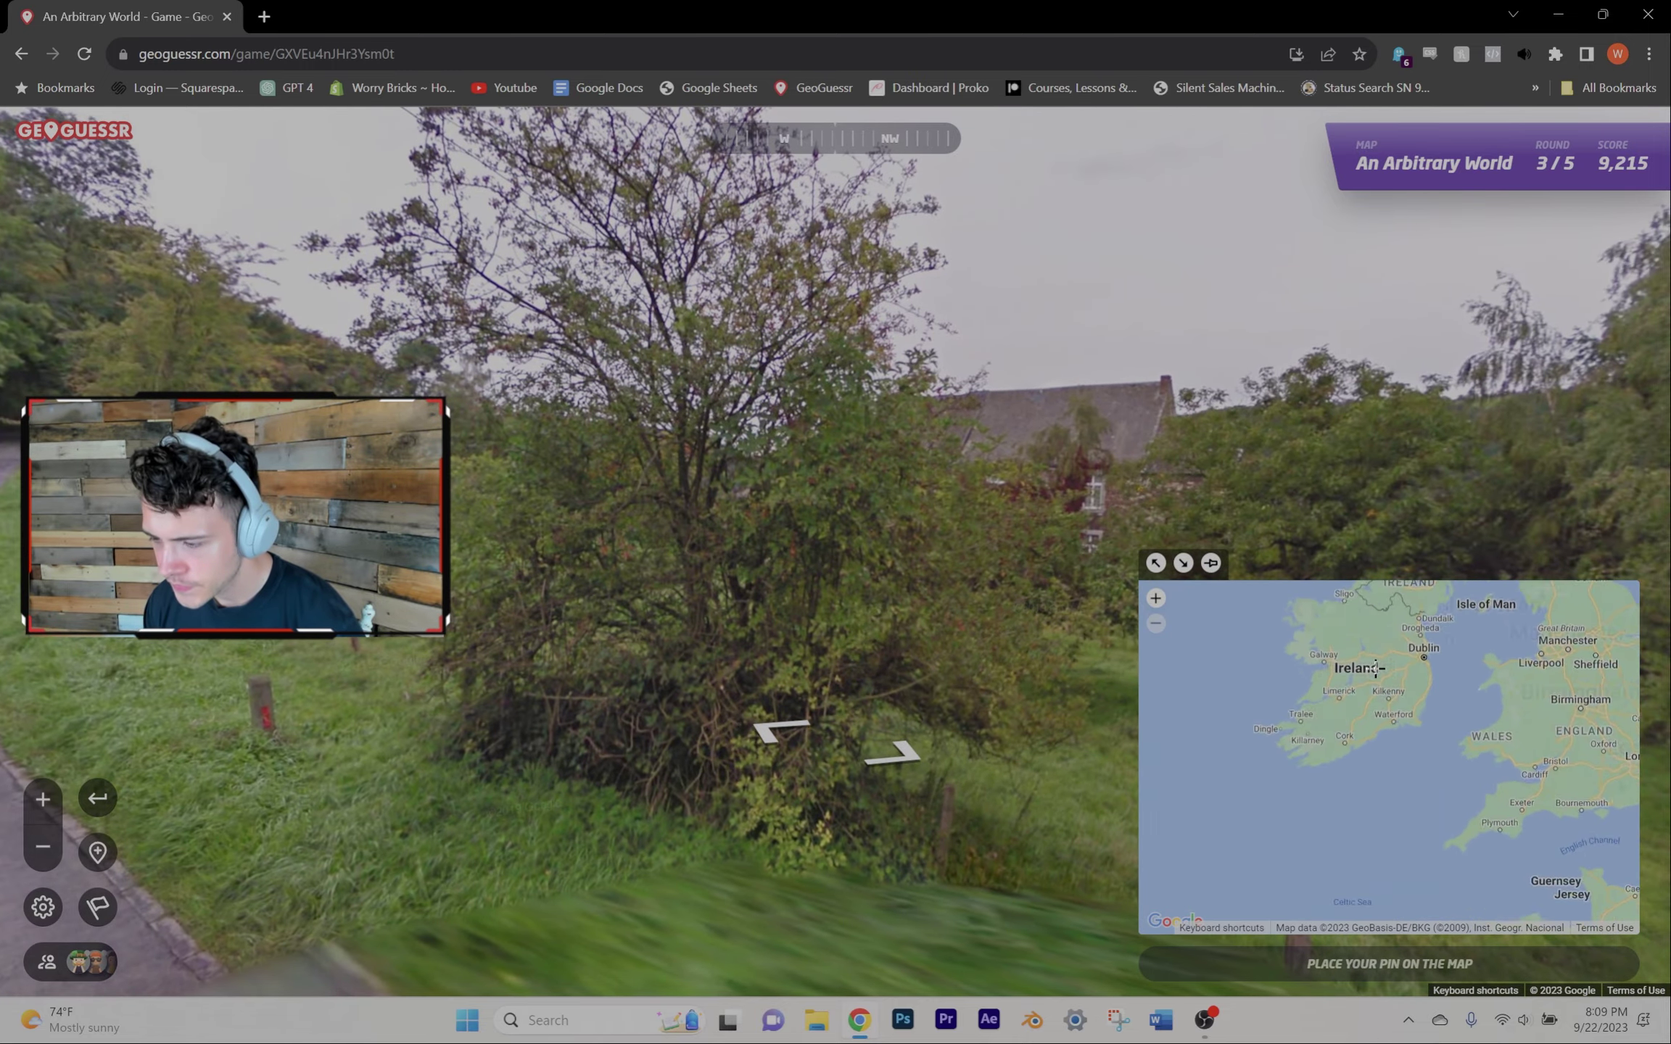
{"action": "key", "text": "space"}
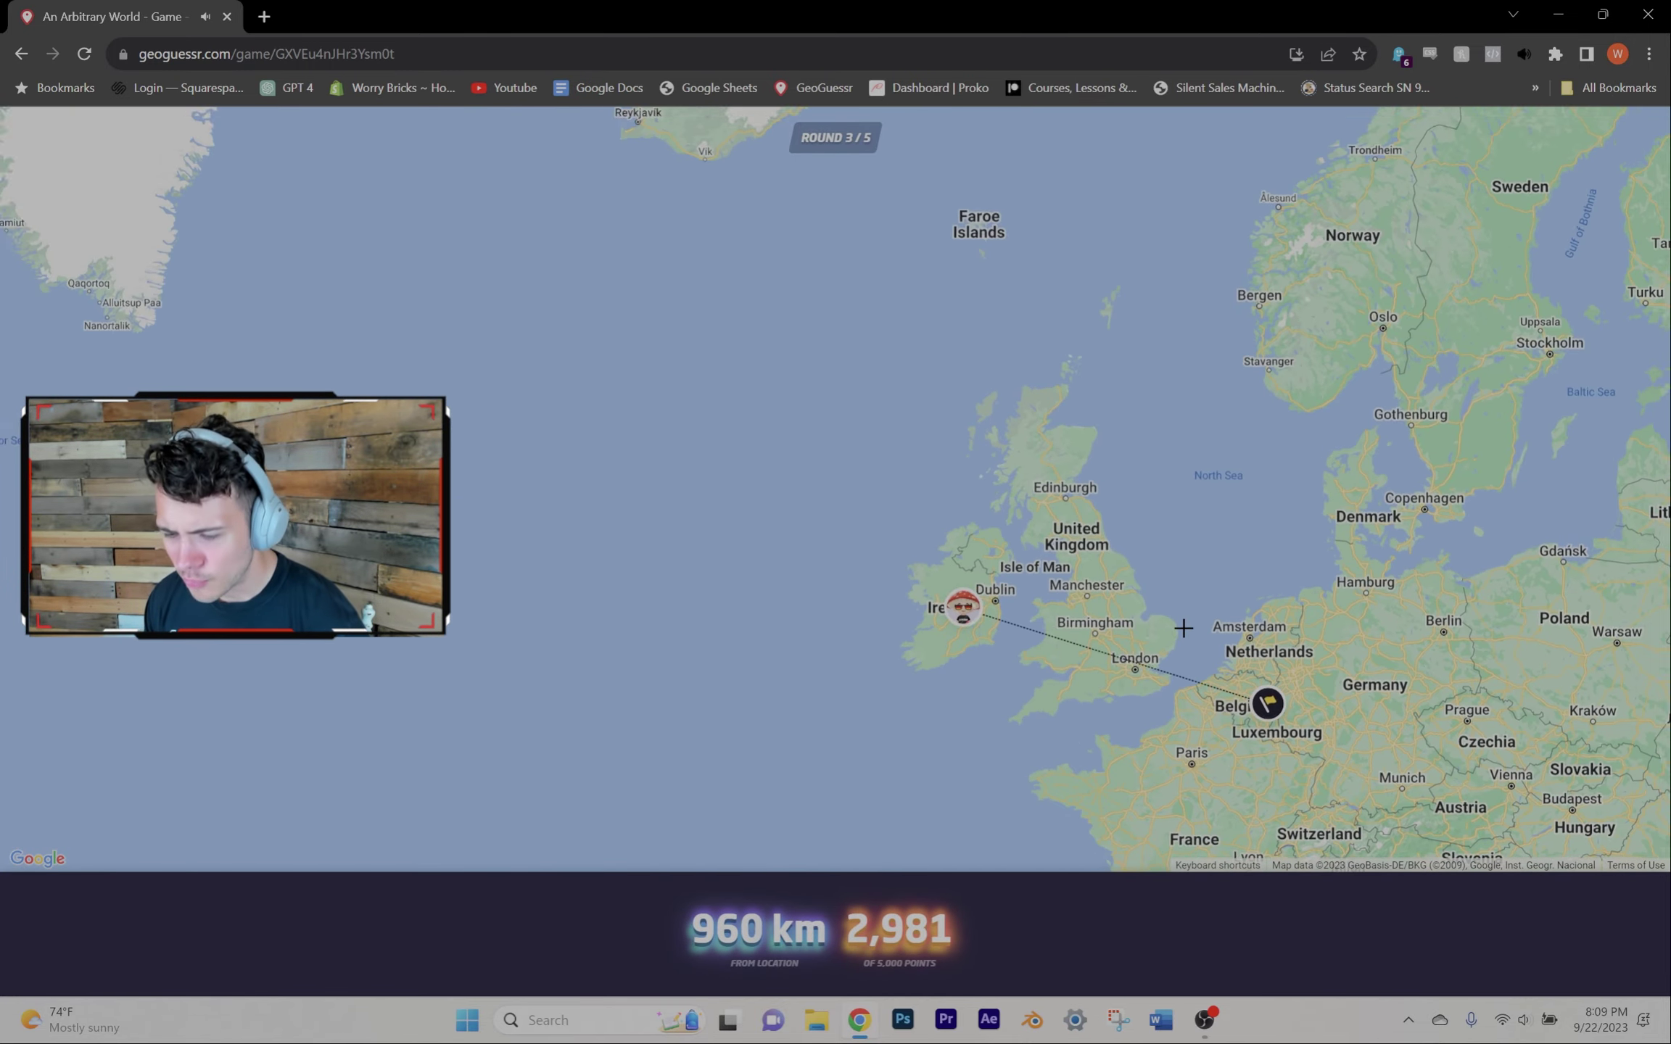
Step: Start round four, look back down the highway and move along it
{"action": "key", "text": "space"}
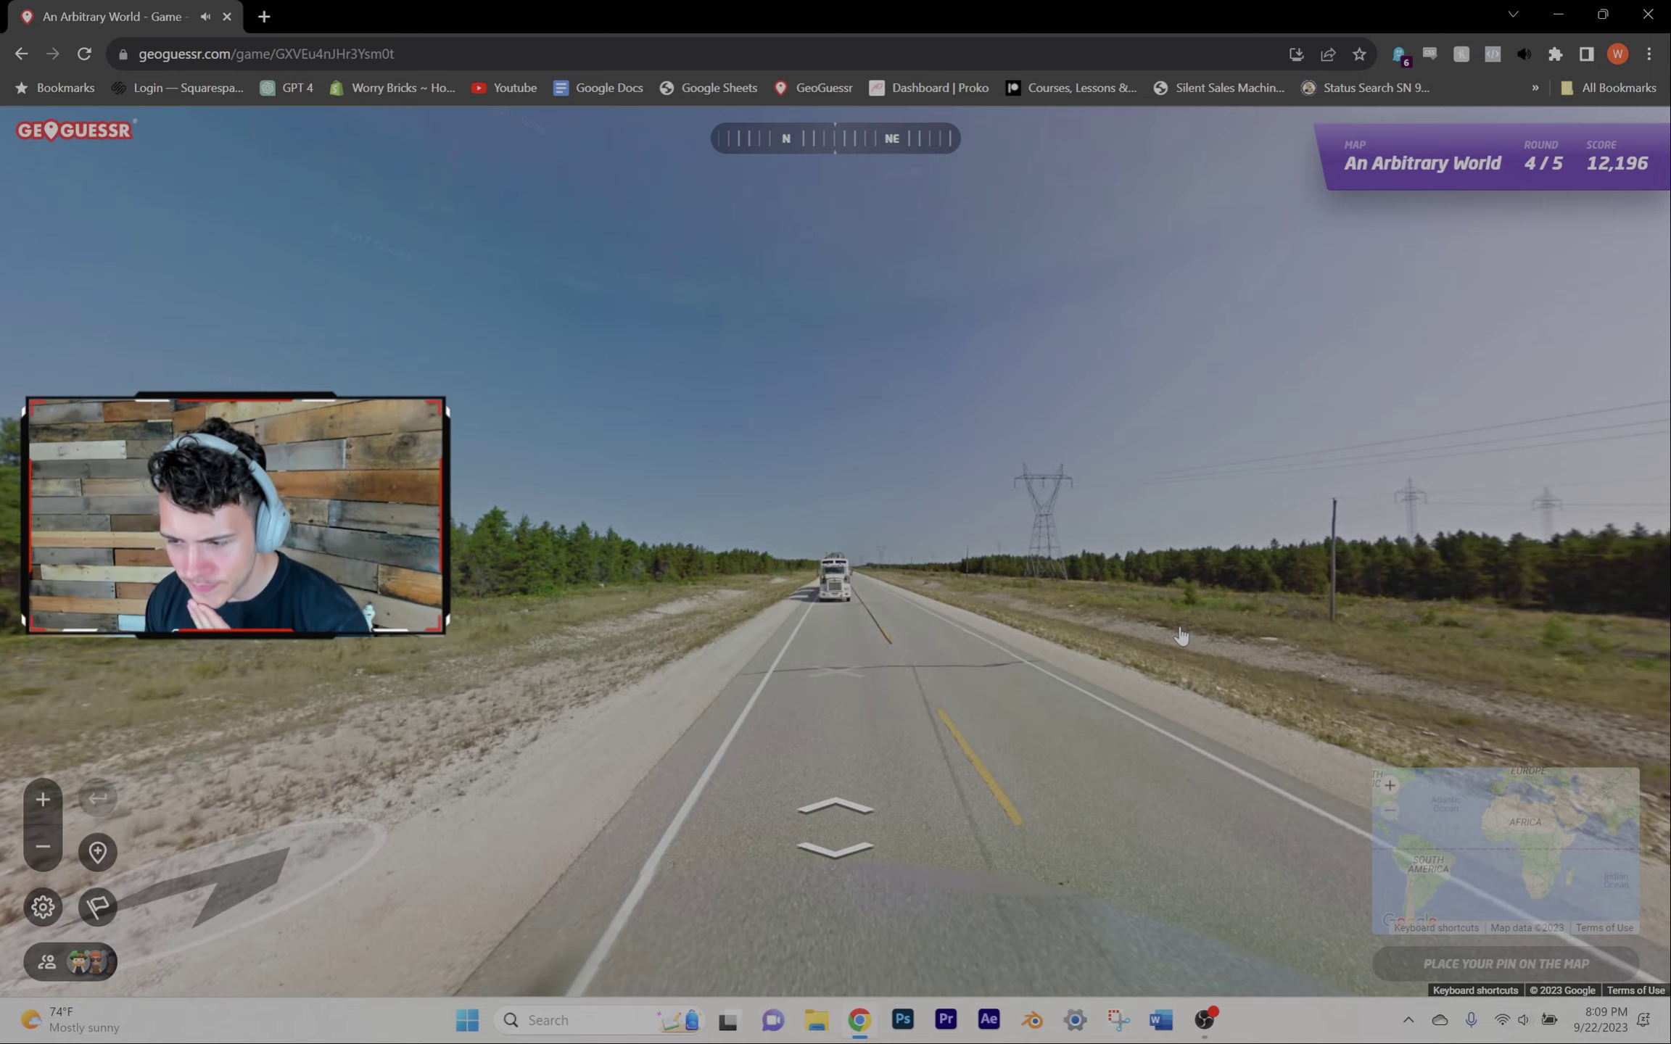
{"action": "left_click_drag", "start_coordinate": [1180, 635], "coordinate": [391, 641]}
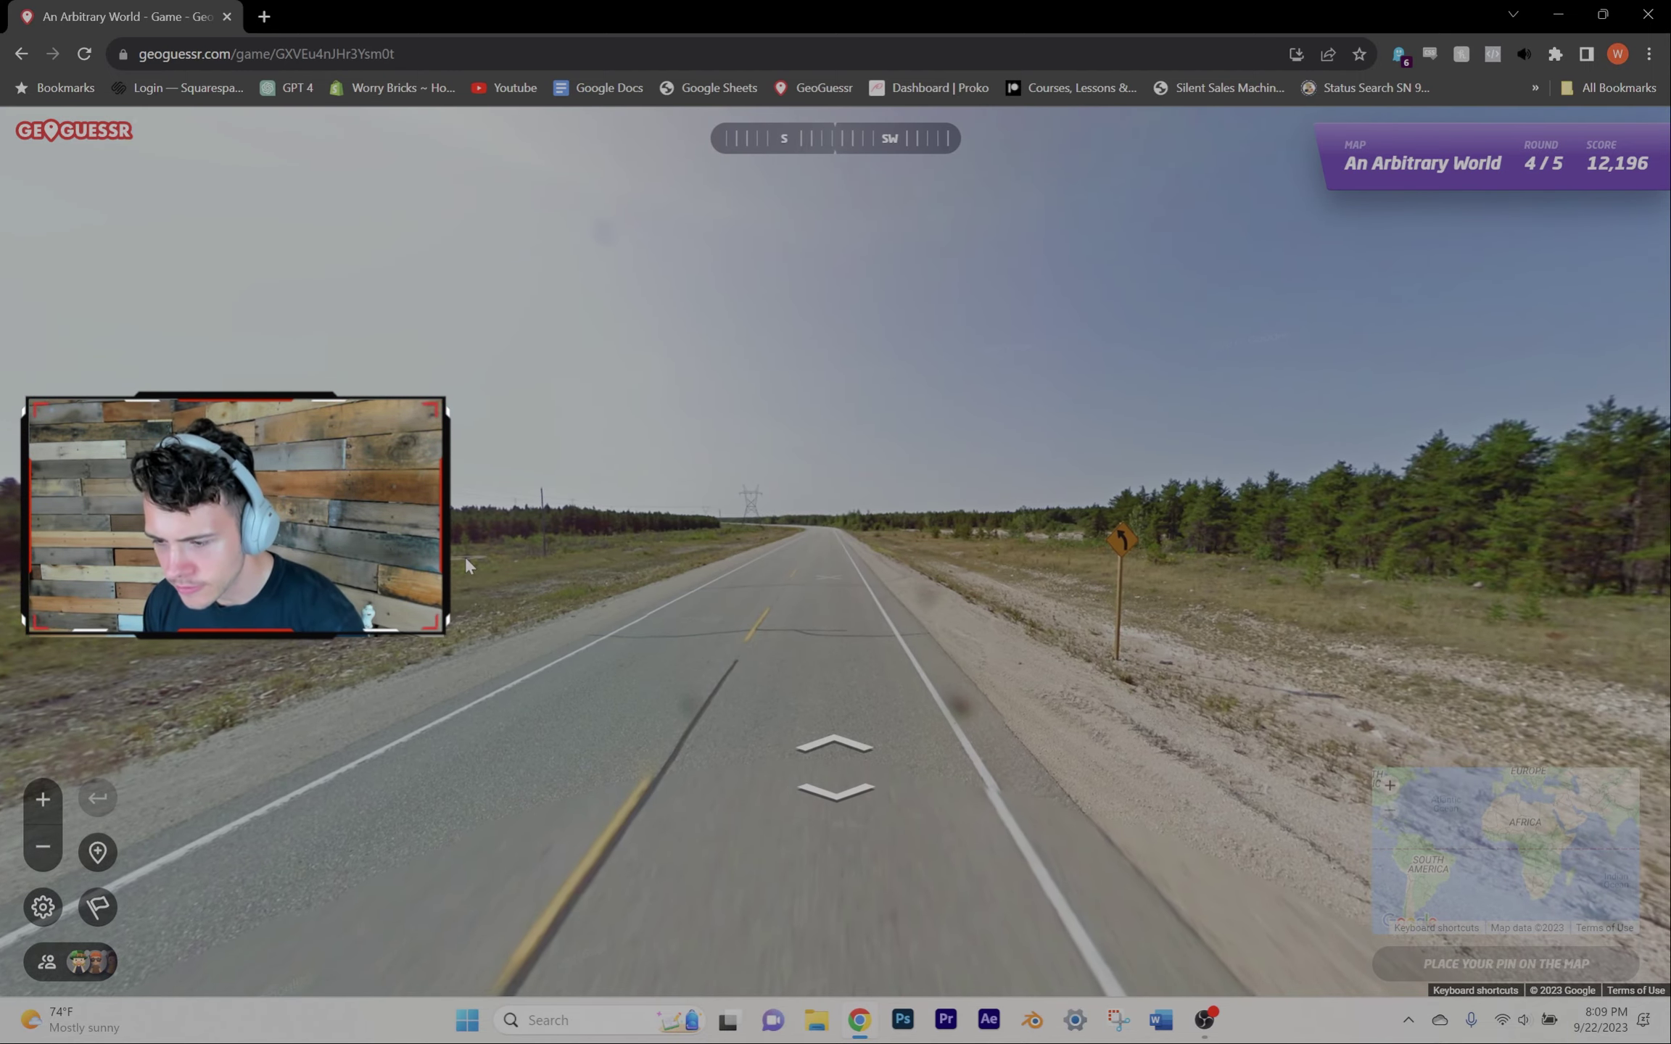
{"action": "left_click", "coordinate": [1070, 618]}
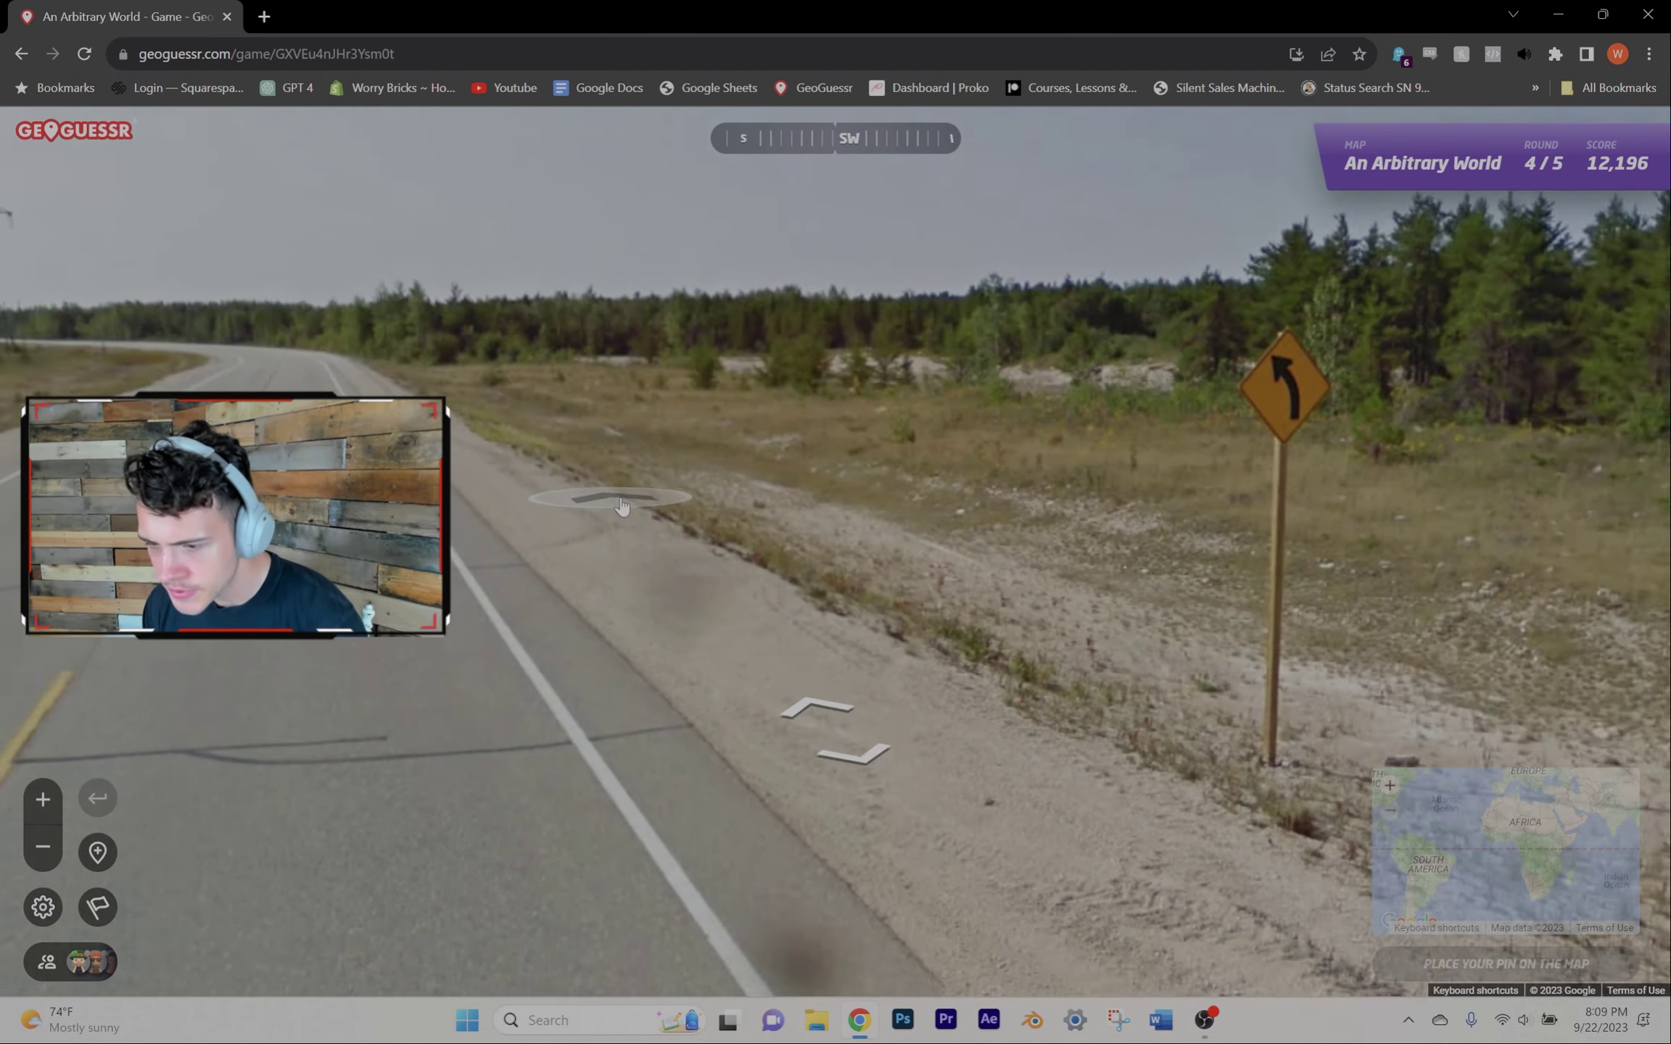
{"action": "mouse_move", "coordinate": [1070, 616]}
{"action": "left_mouse_down"}
{"action": "mouse_move", "coordinate": [536, 523]}
{"action": "mouse_move", "coordinate": [1132, 566]}
{"action": "left_mouse_up"}
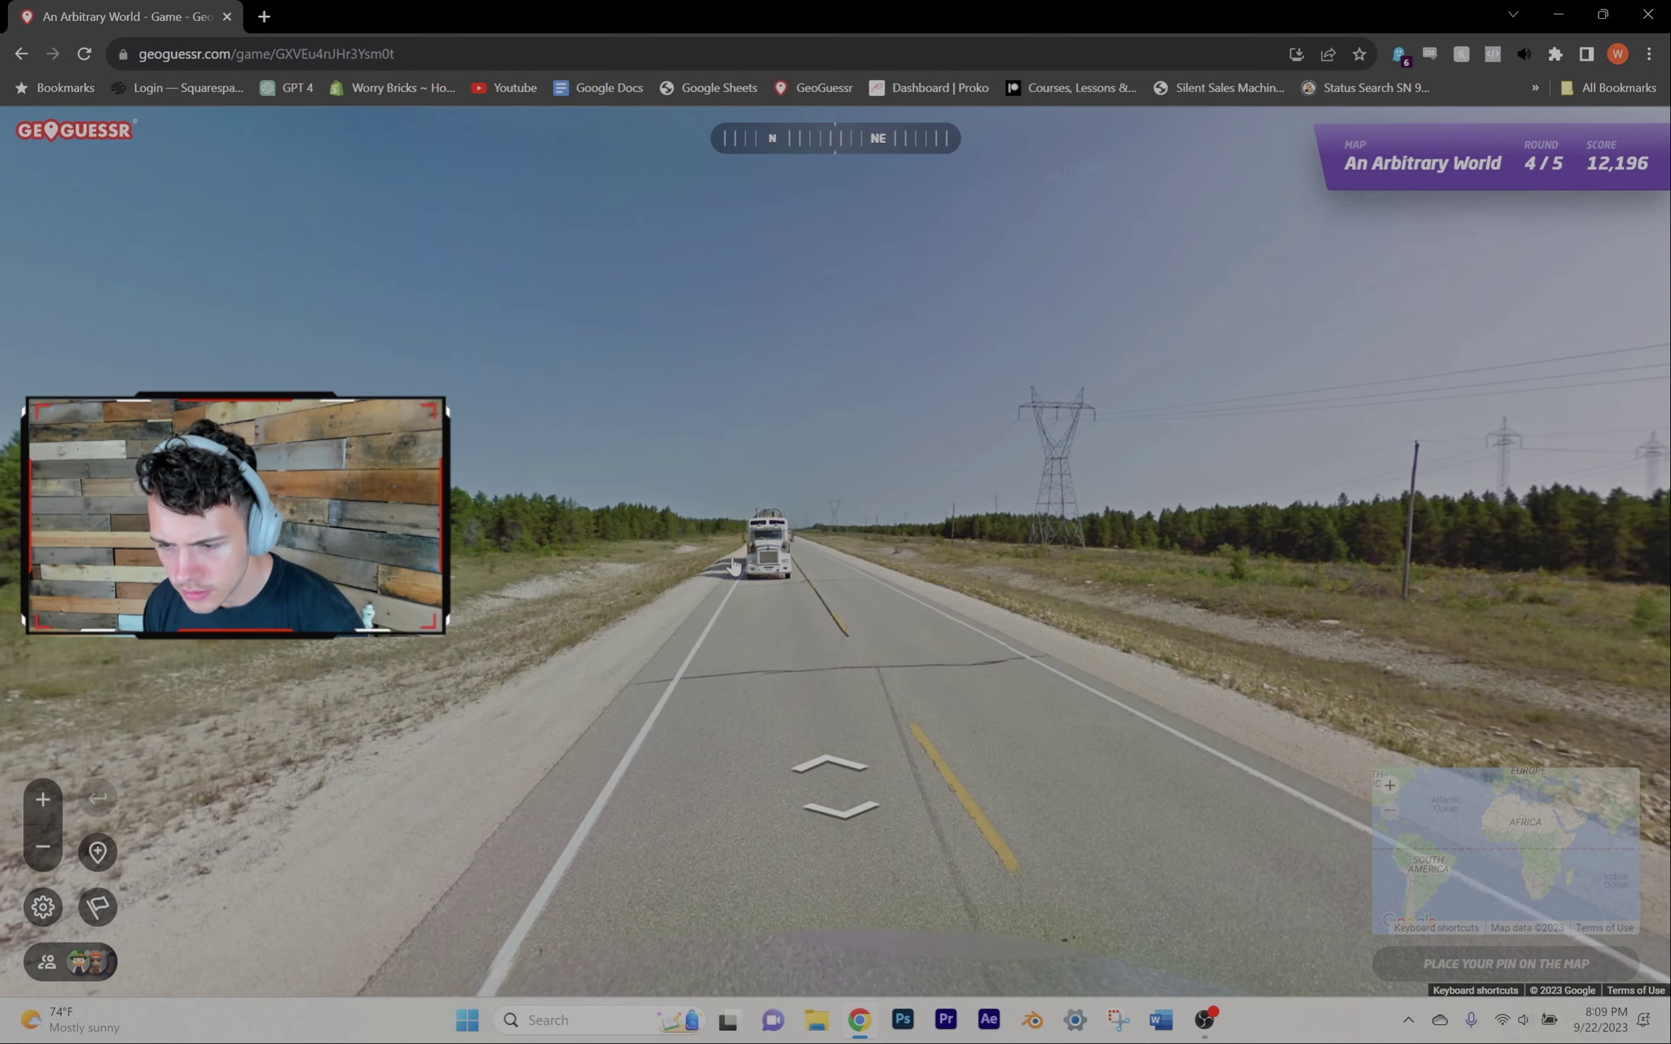
Step: Move past the oncoming truck, then pin and submit the guess near Winnipeg
{"action": "left_click", "coordinate": [733, 566]}
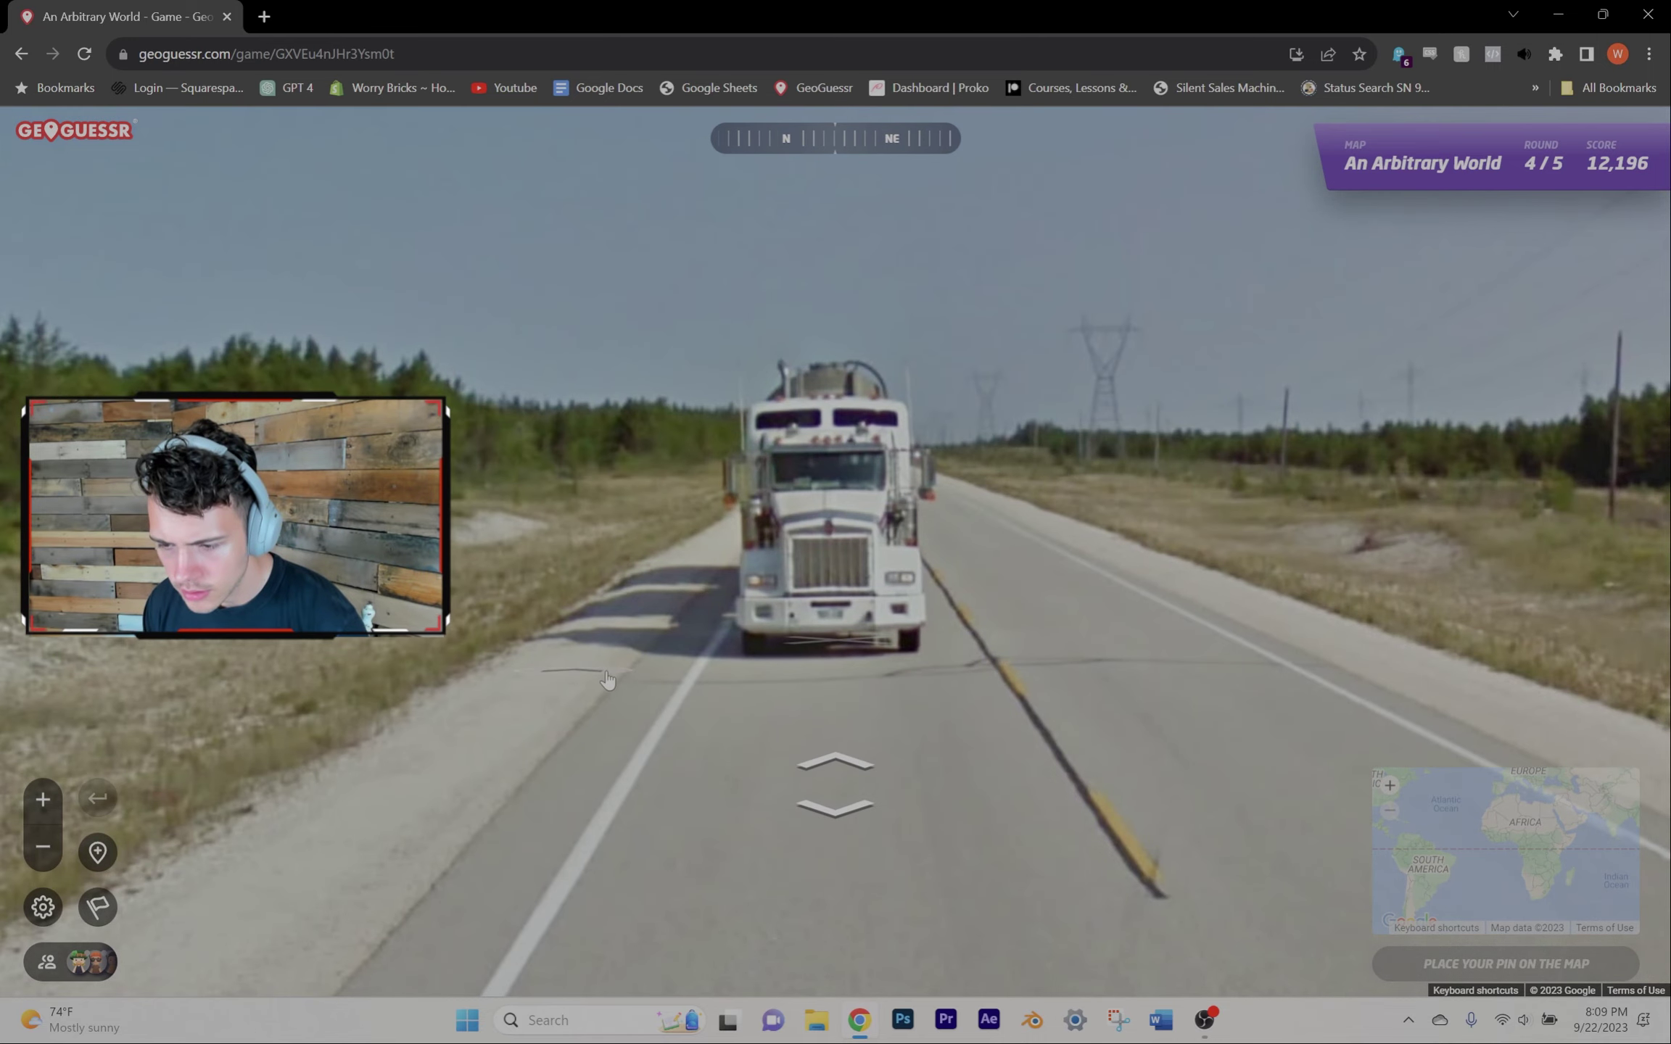
{"action": "left_click_drag", "start_coordinate": [733, 567], "coordinate": [1023, 612]}
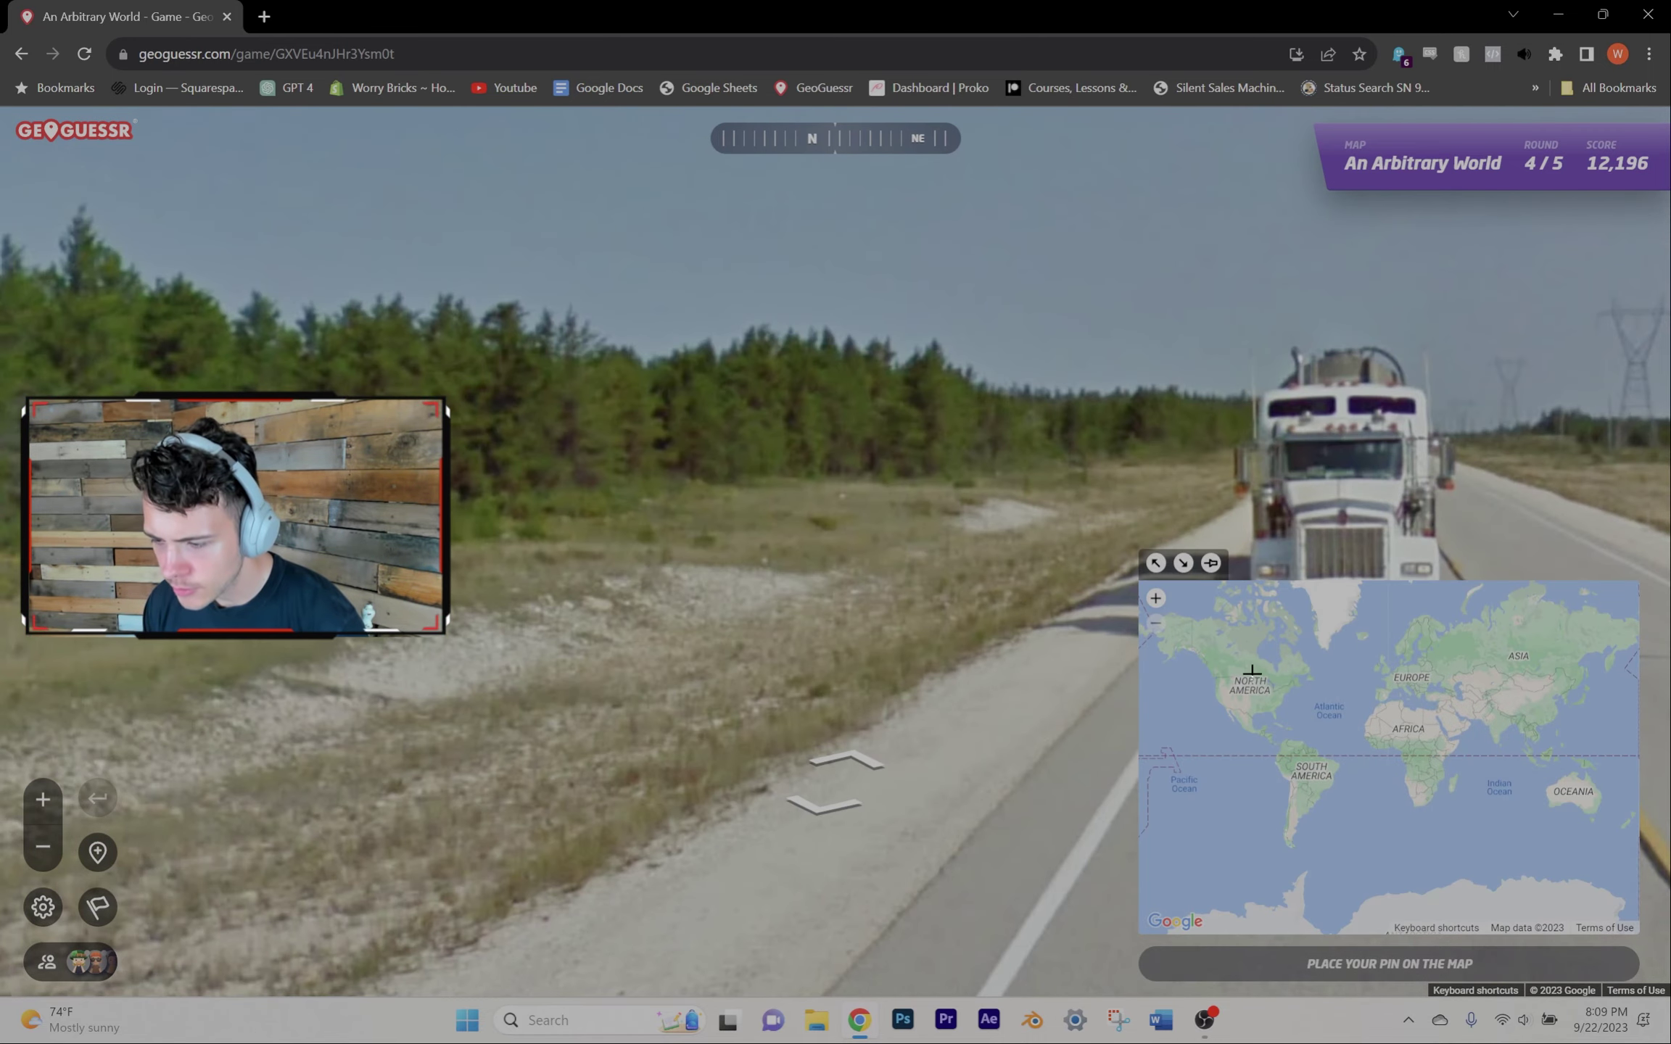
{"action": "scroll", "coordinate": [1262, 665], "scroll_direction": "up", "scroll_amount": 2}
{"action": "scroll", "coordinate": [1254, 686], "scroll_direction": "up", "scroll_amount": 2}
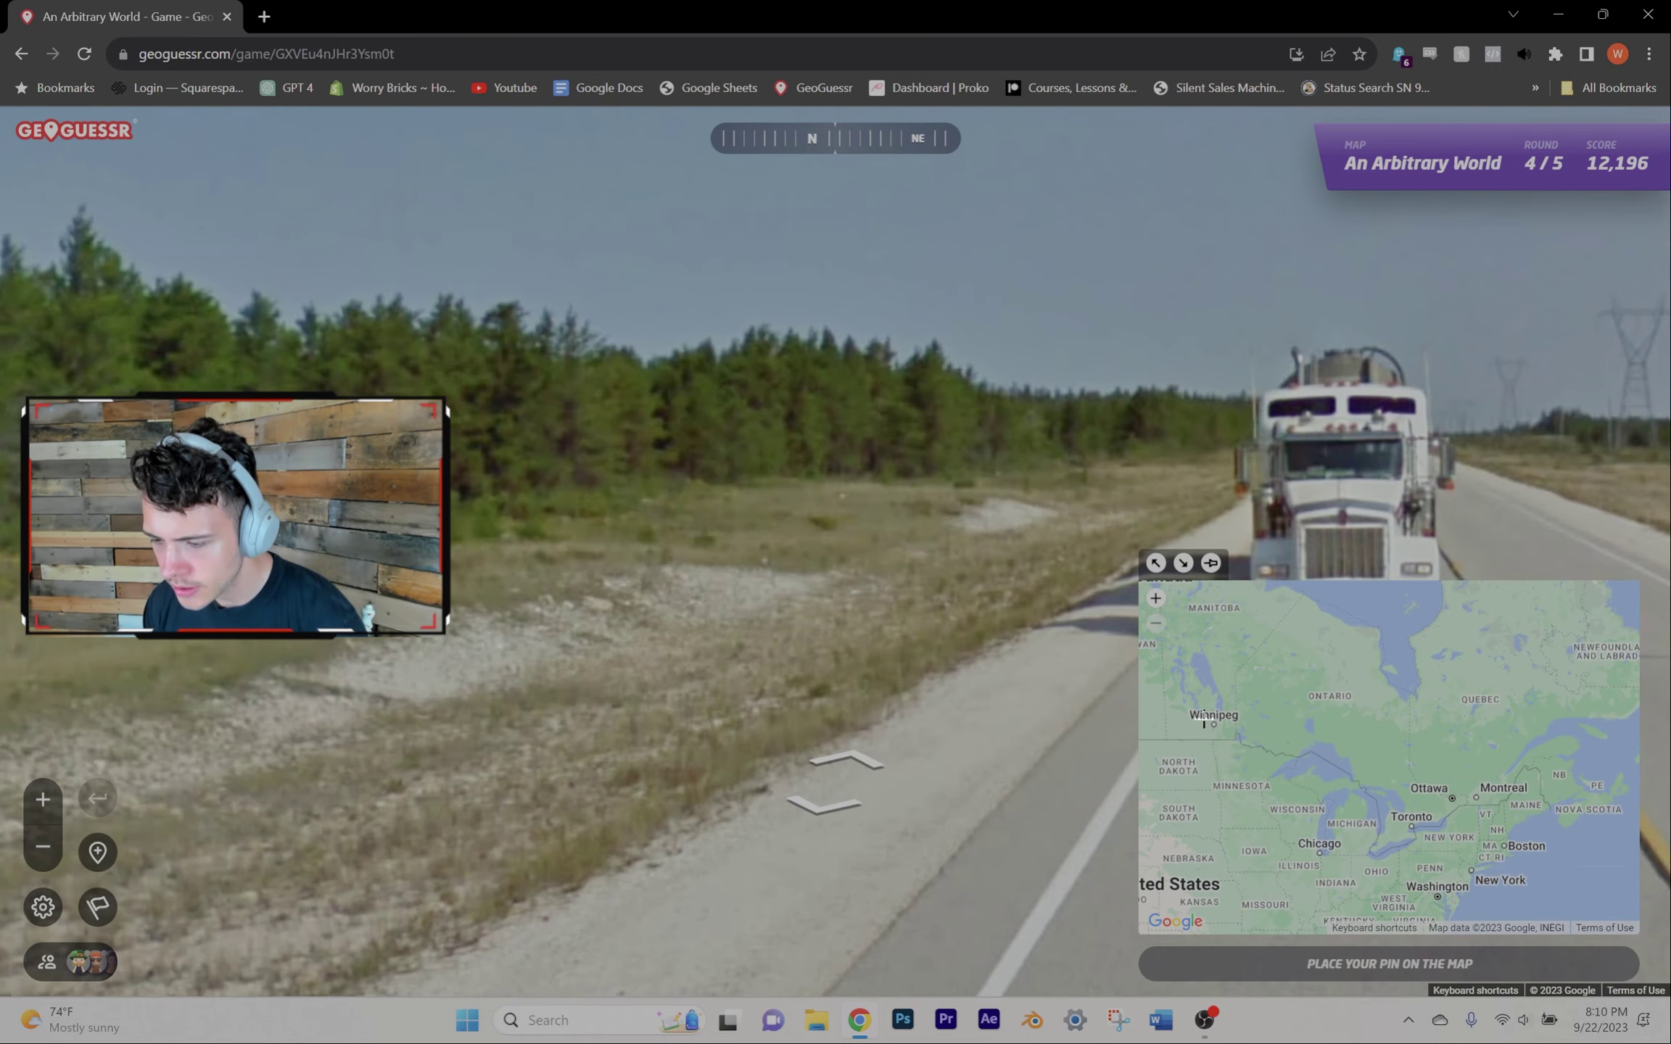
{"action": "left_click", "coordinate": [1203, 719]}
{"action": "key", "text": "space"}
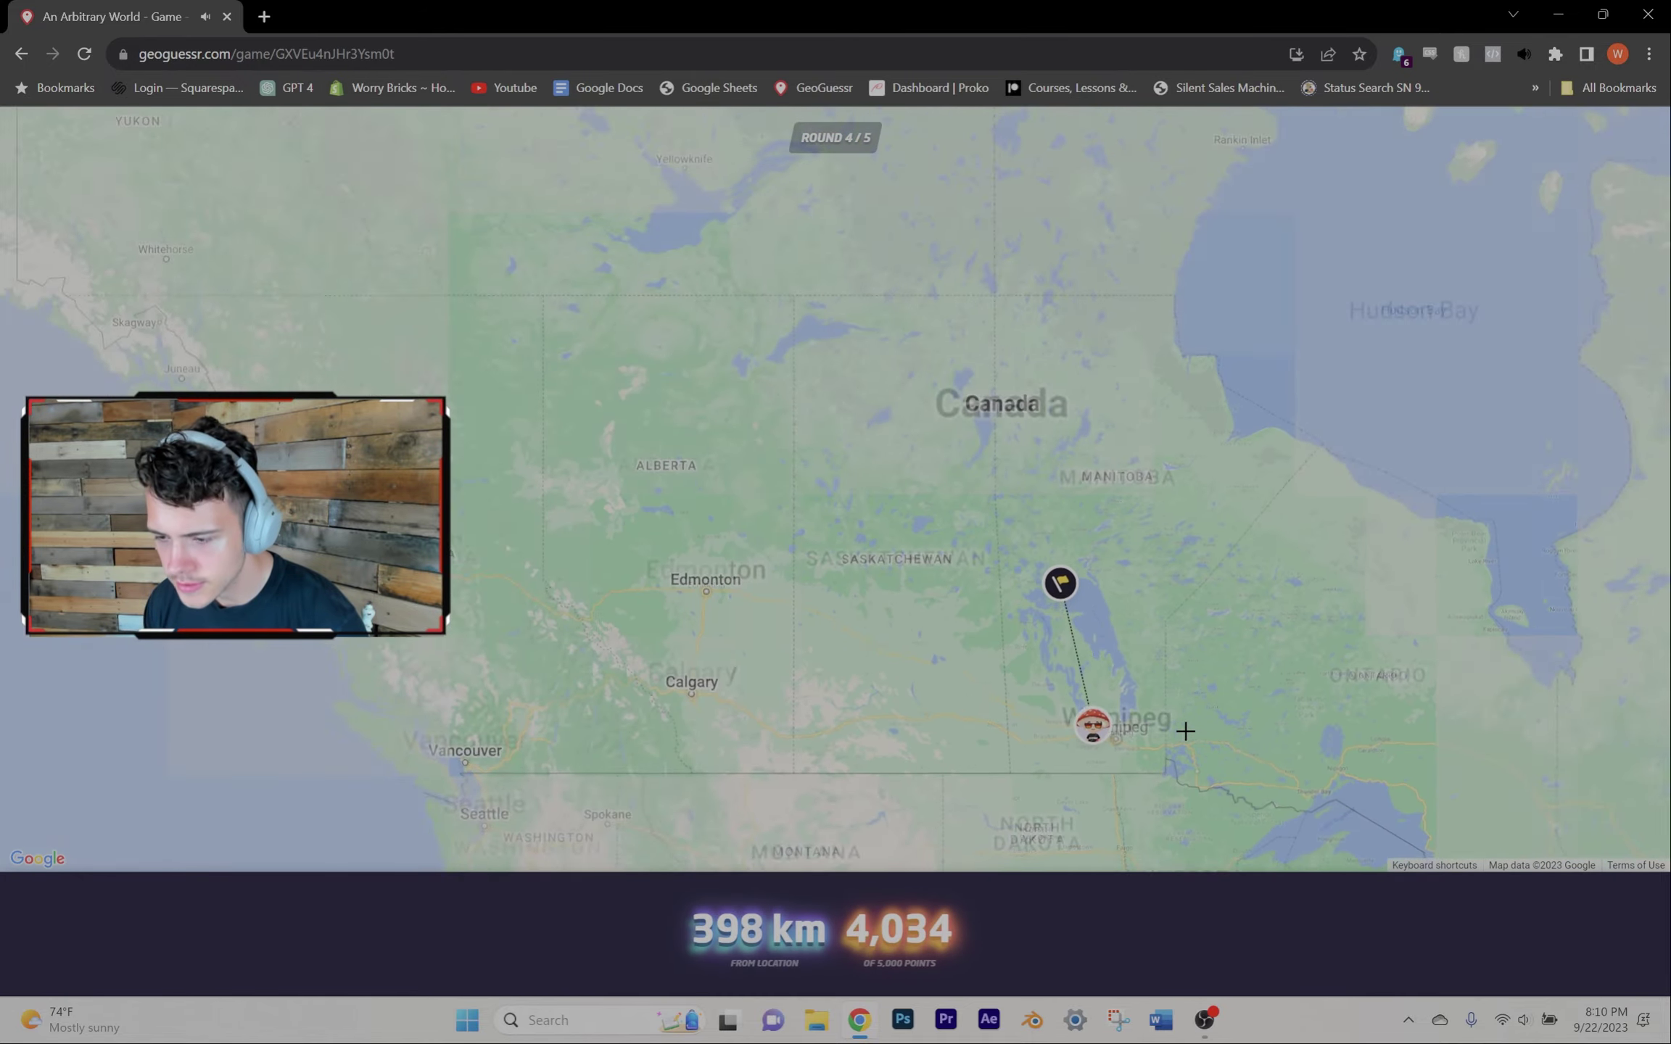
Step: Start the final round, look at the road with the cyclist, and advance toward the car
{"action": "key", "text": "space"}
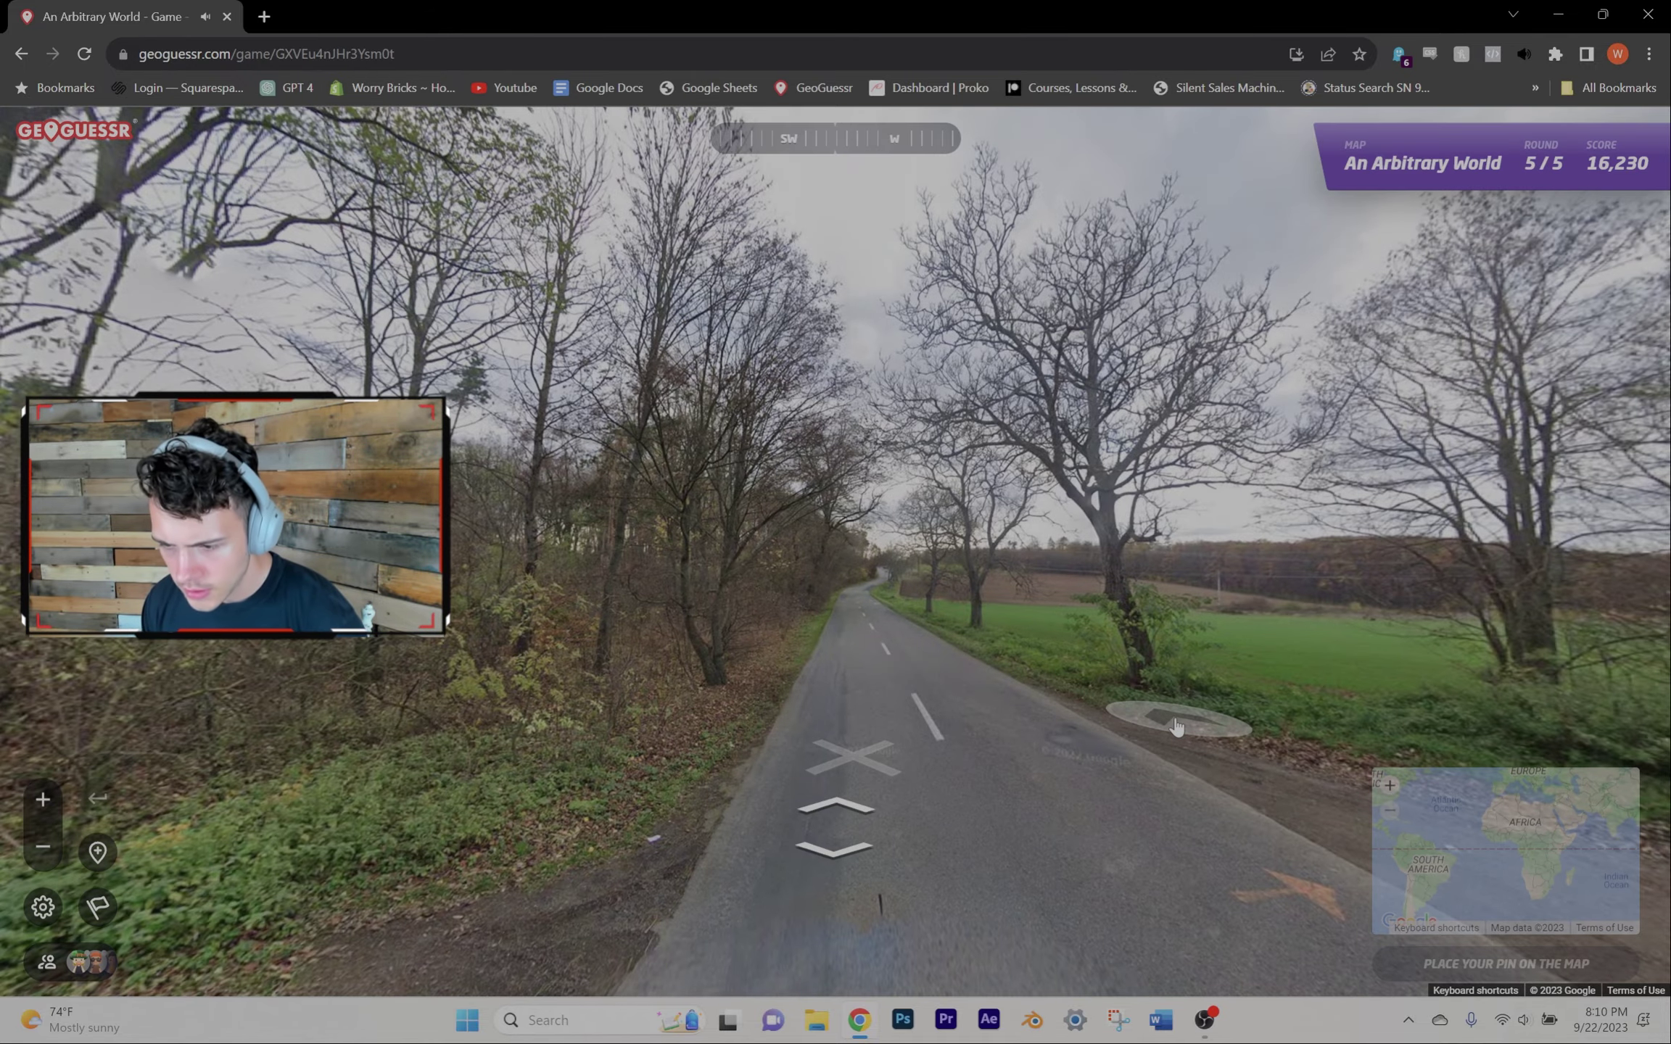
{"action": "left_click_drag", "start_coordinate": [1383, 699], "coordinate": [701, 549]}
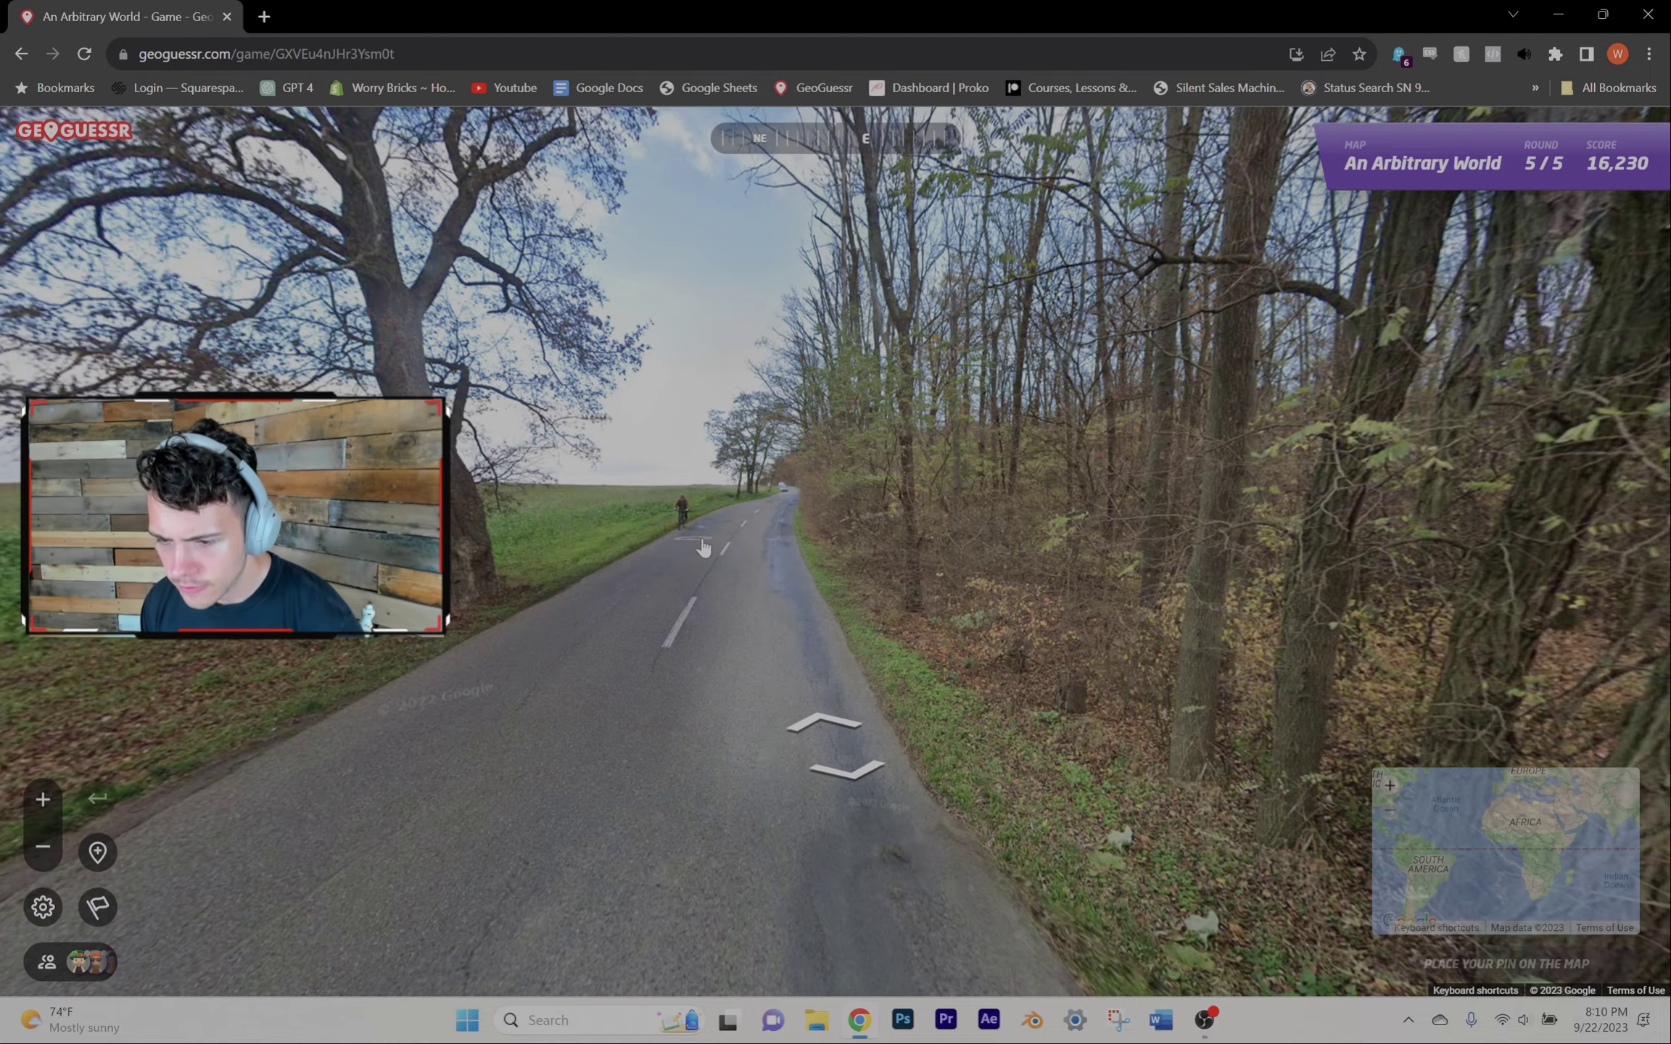
{"action": "left_click_drag", "start_coordinate": [1251, 511], "coordinate": [612, 588]}
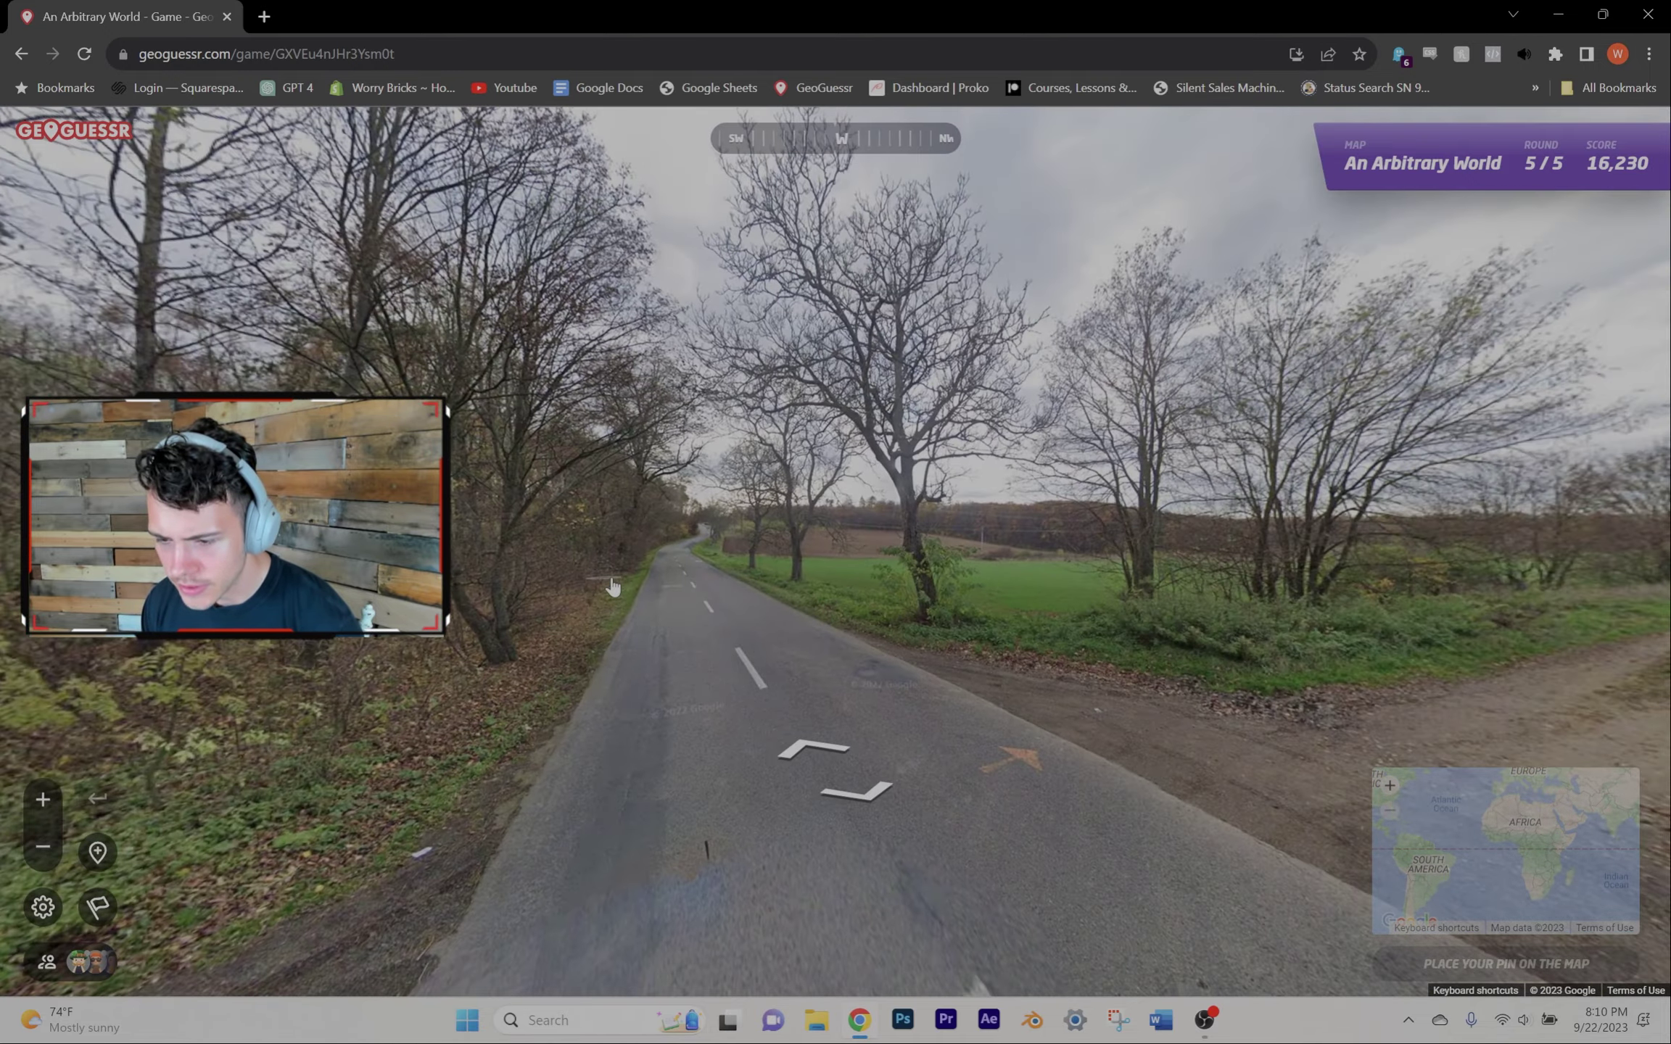
{"action": "left_click", "coordinate": [717, 571]}
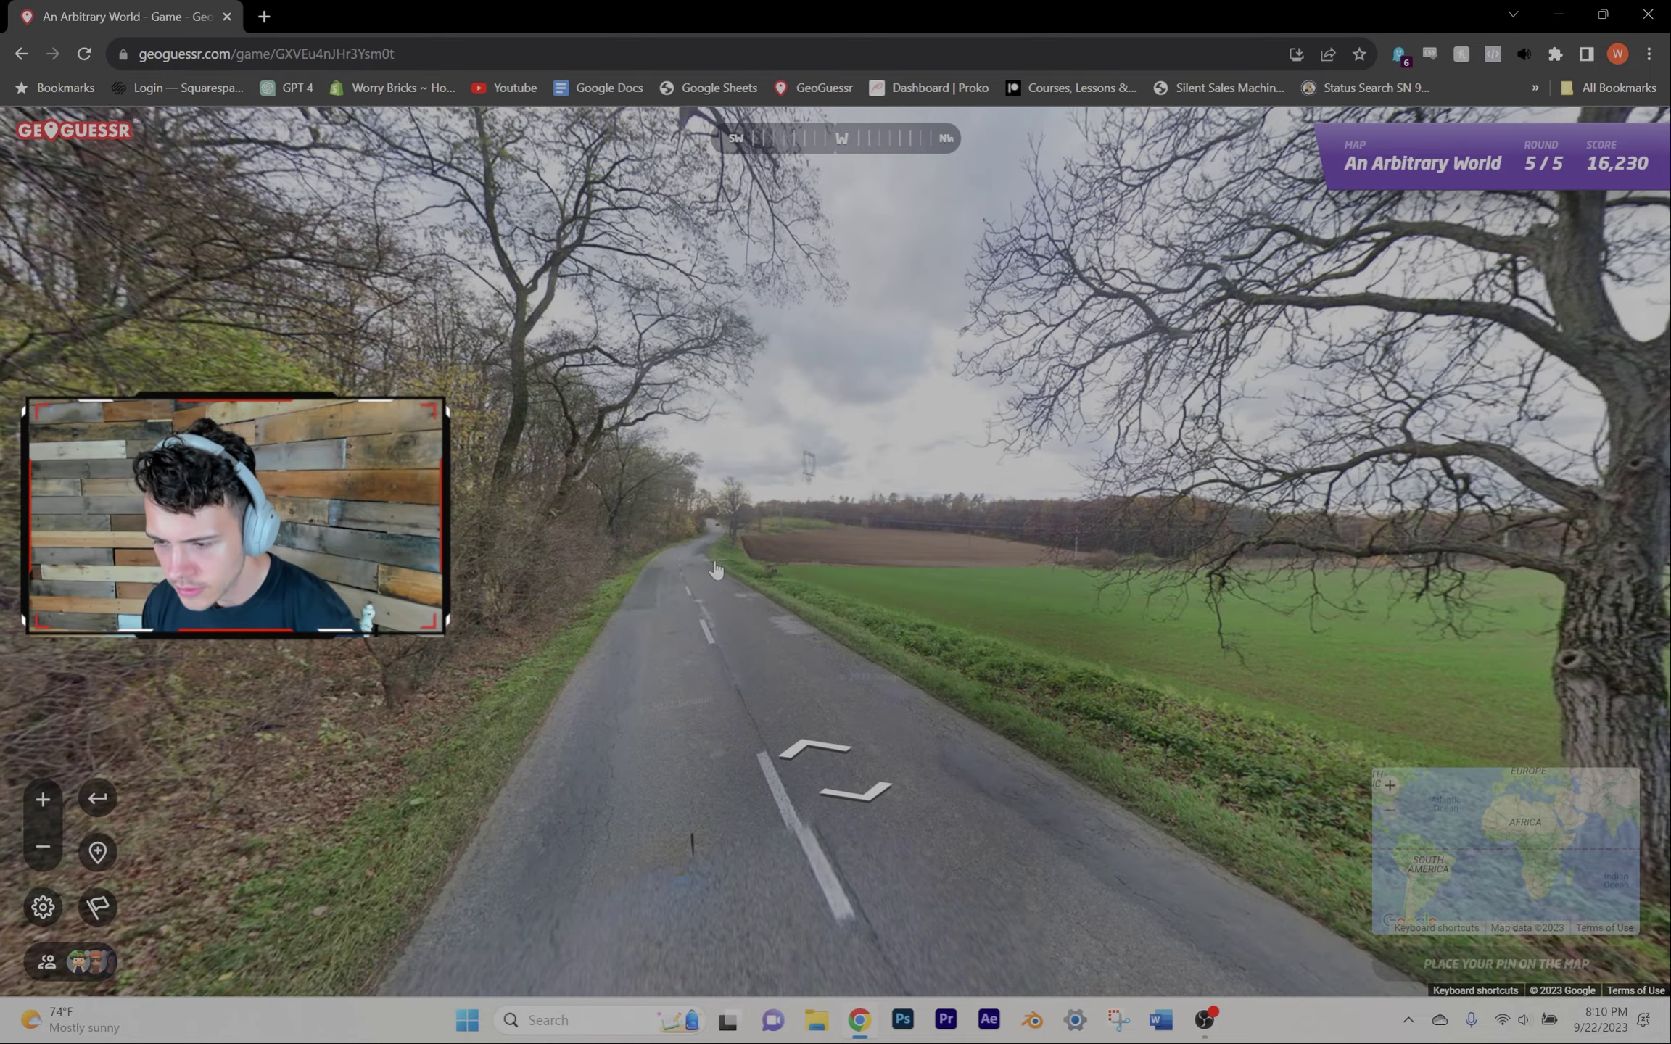
{"action": "left_click", "coordinate": [716, 571]}
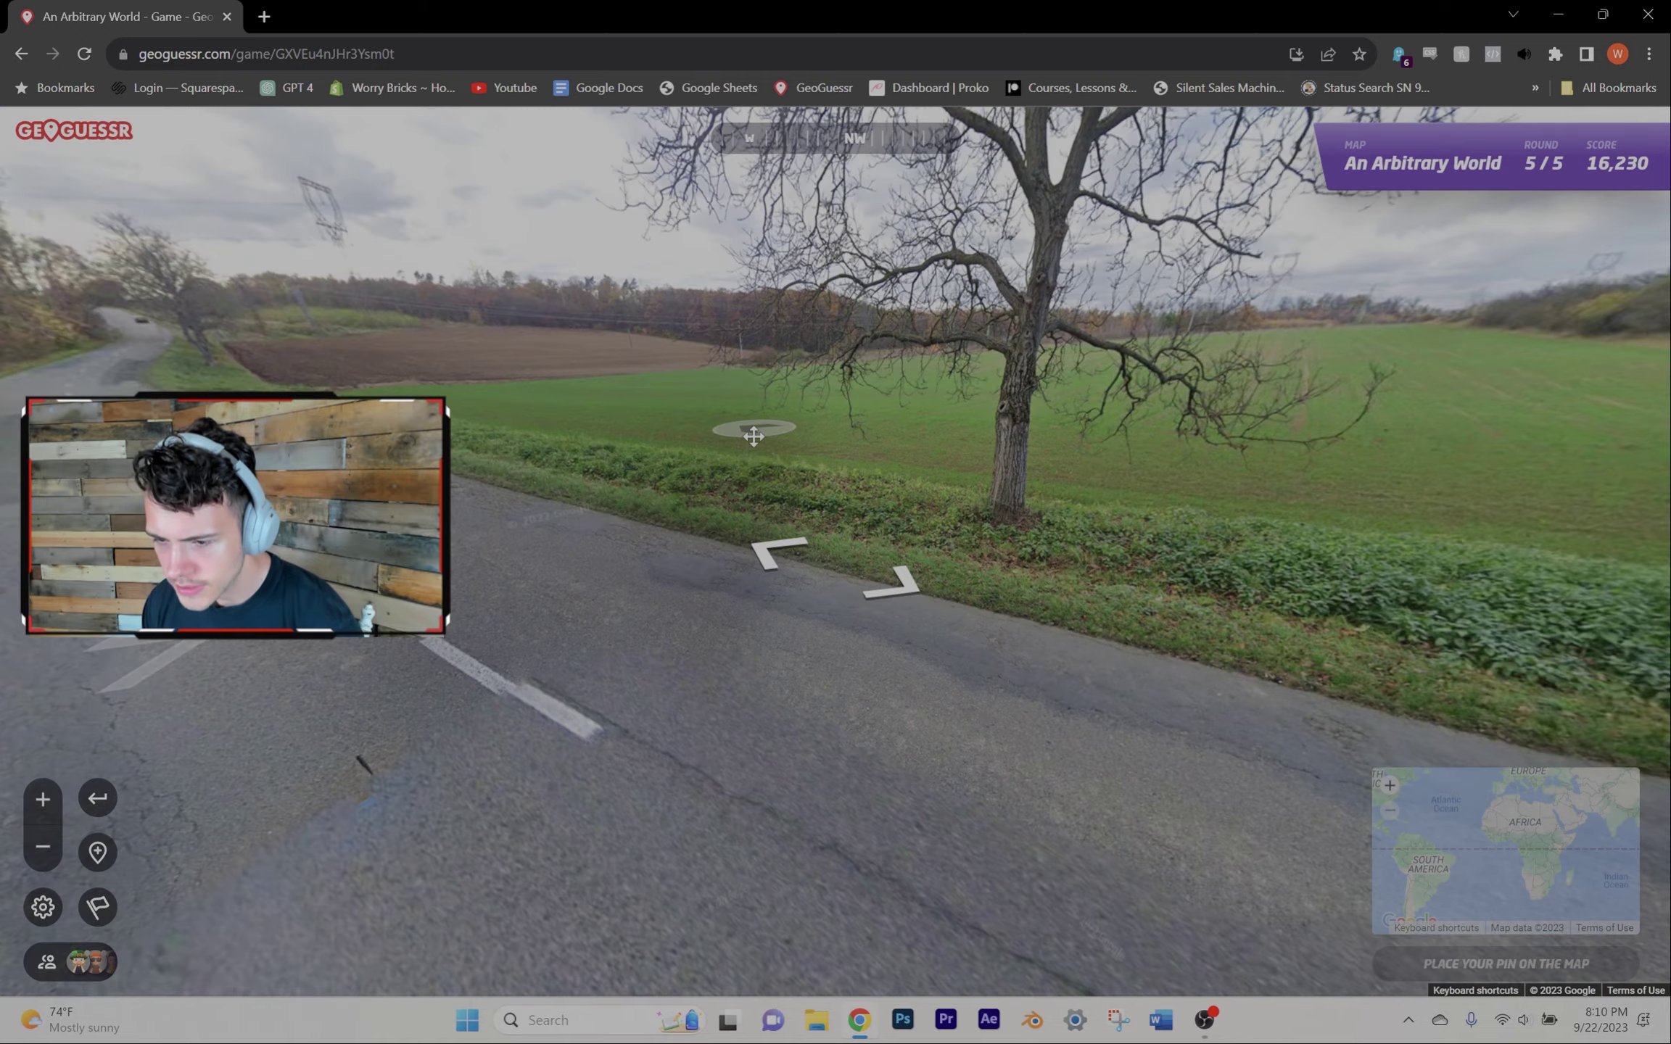
{"action": "left_click", "coordinate": [755, 436]}
{"action": "left_click", "coordinate": [605, 441]}
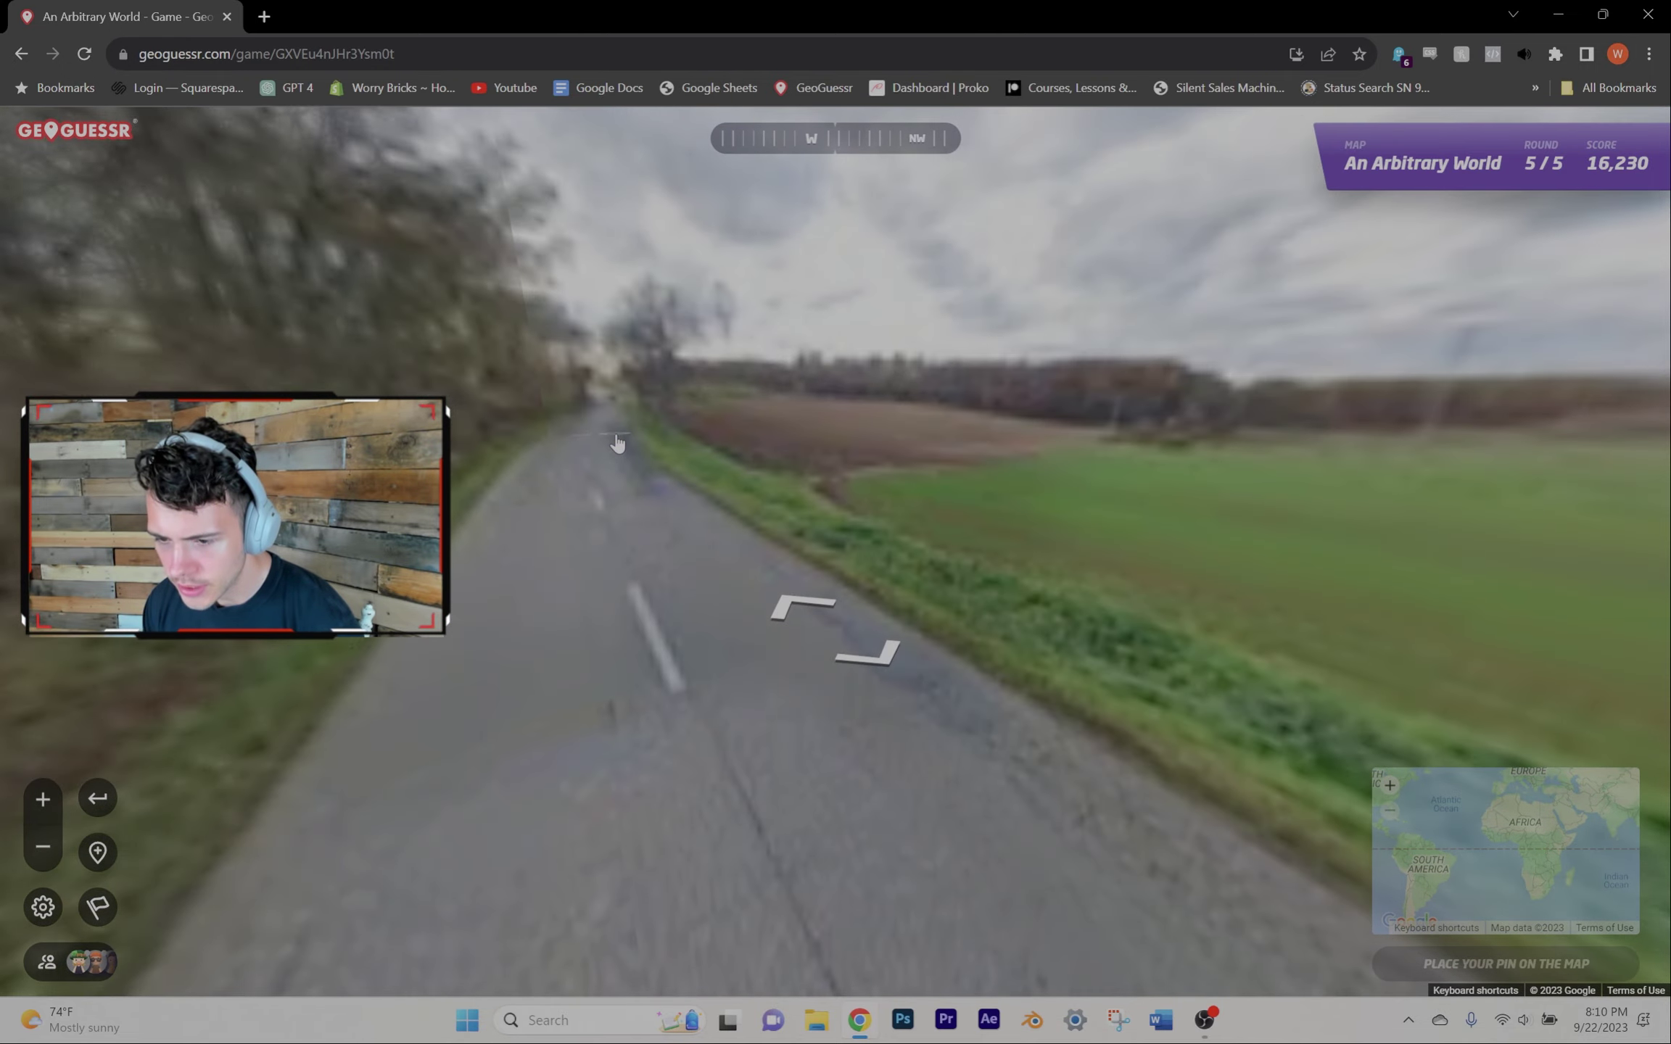
{"action": "left_click", "coordinate": [621, 445]}
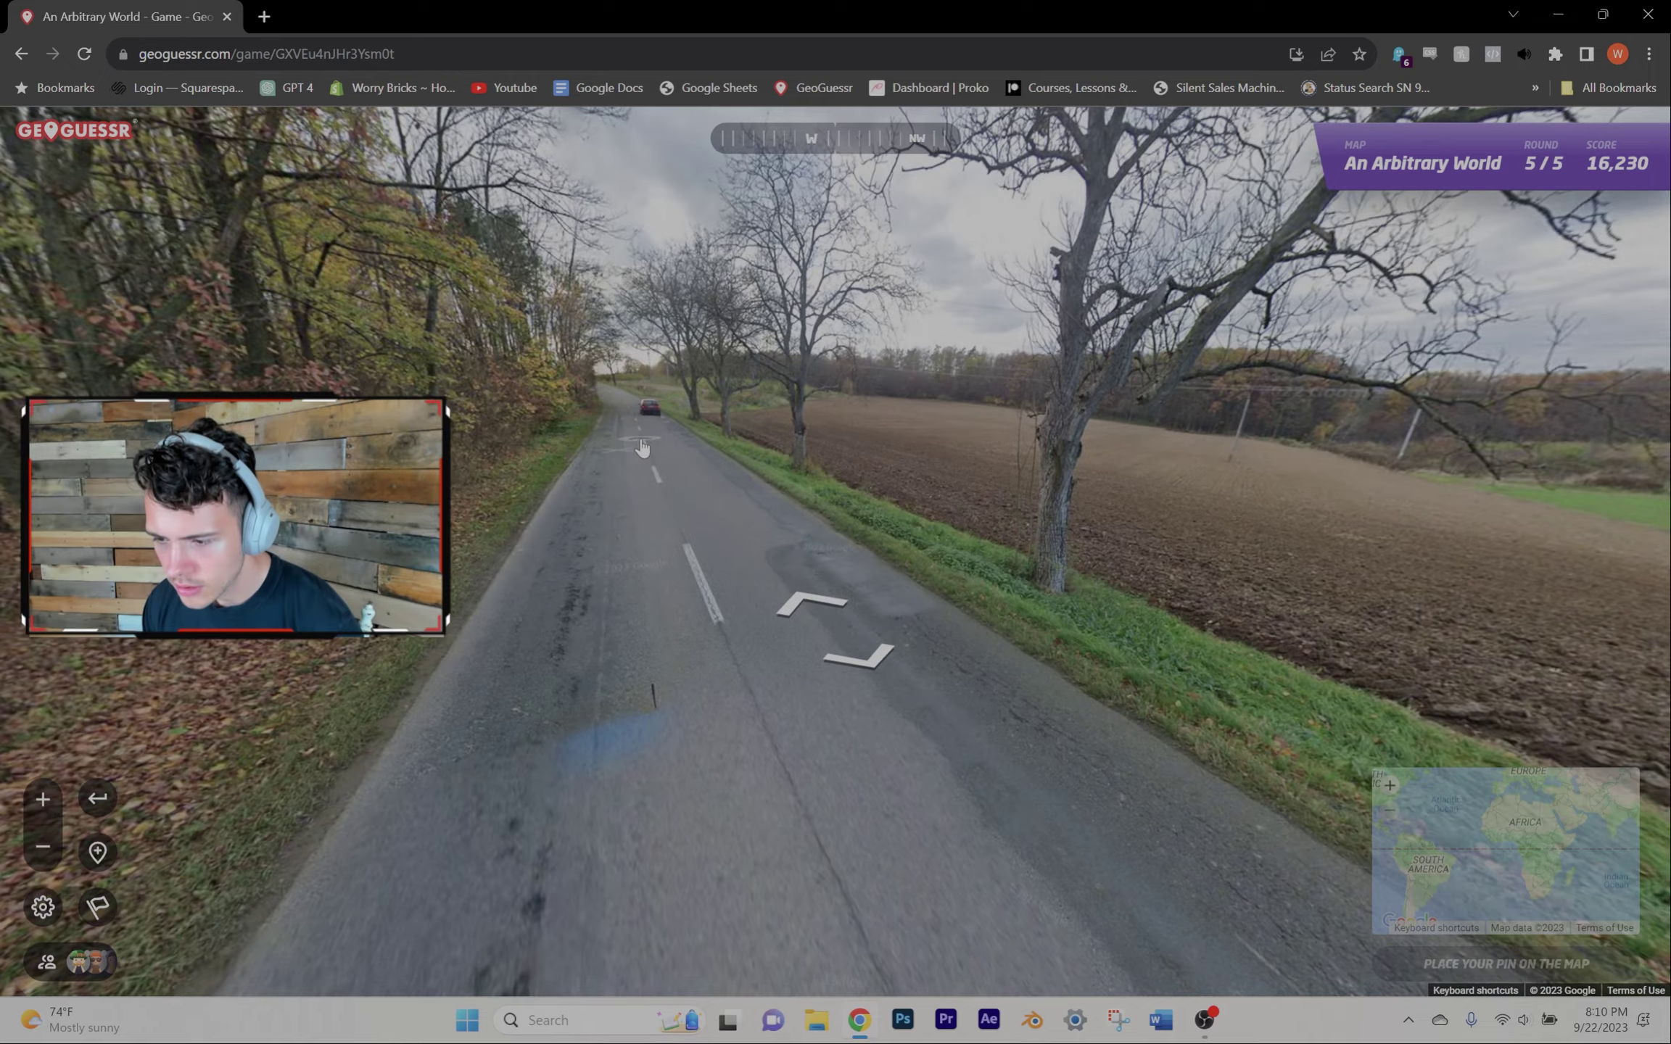
{"action": "left_click", "coordinate": [653, 448]}
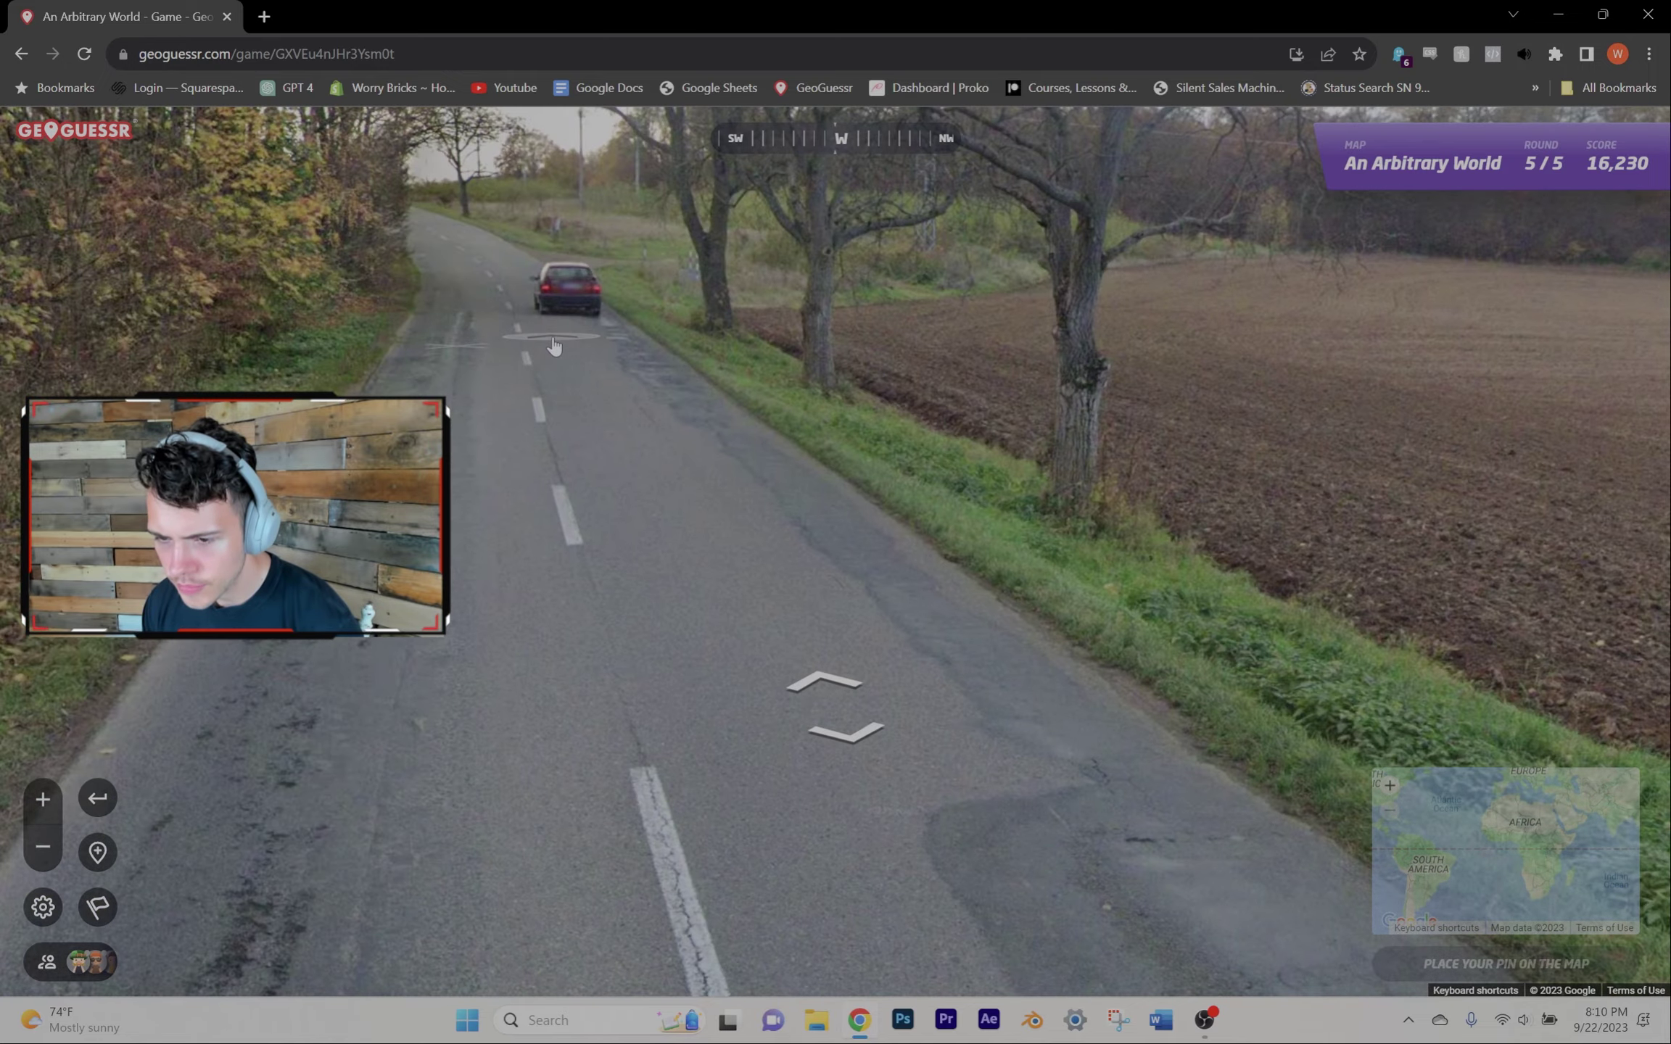
Step: Advance to the junction beside the ploughed field and inspect the roadside power pole
{"action": "left_click", "coordinate": [552, 346]}
{"action": "left_click", "coordinate": [553, 346]}
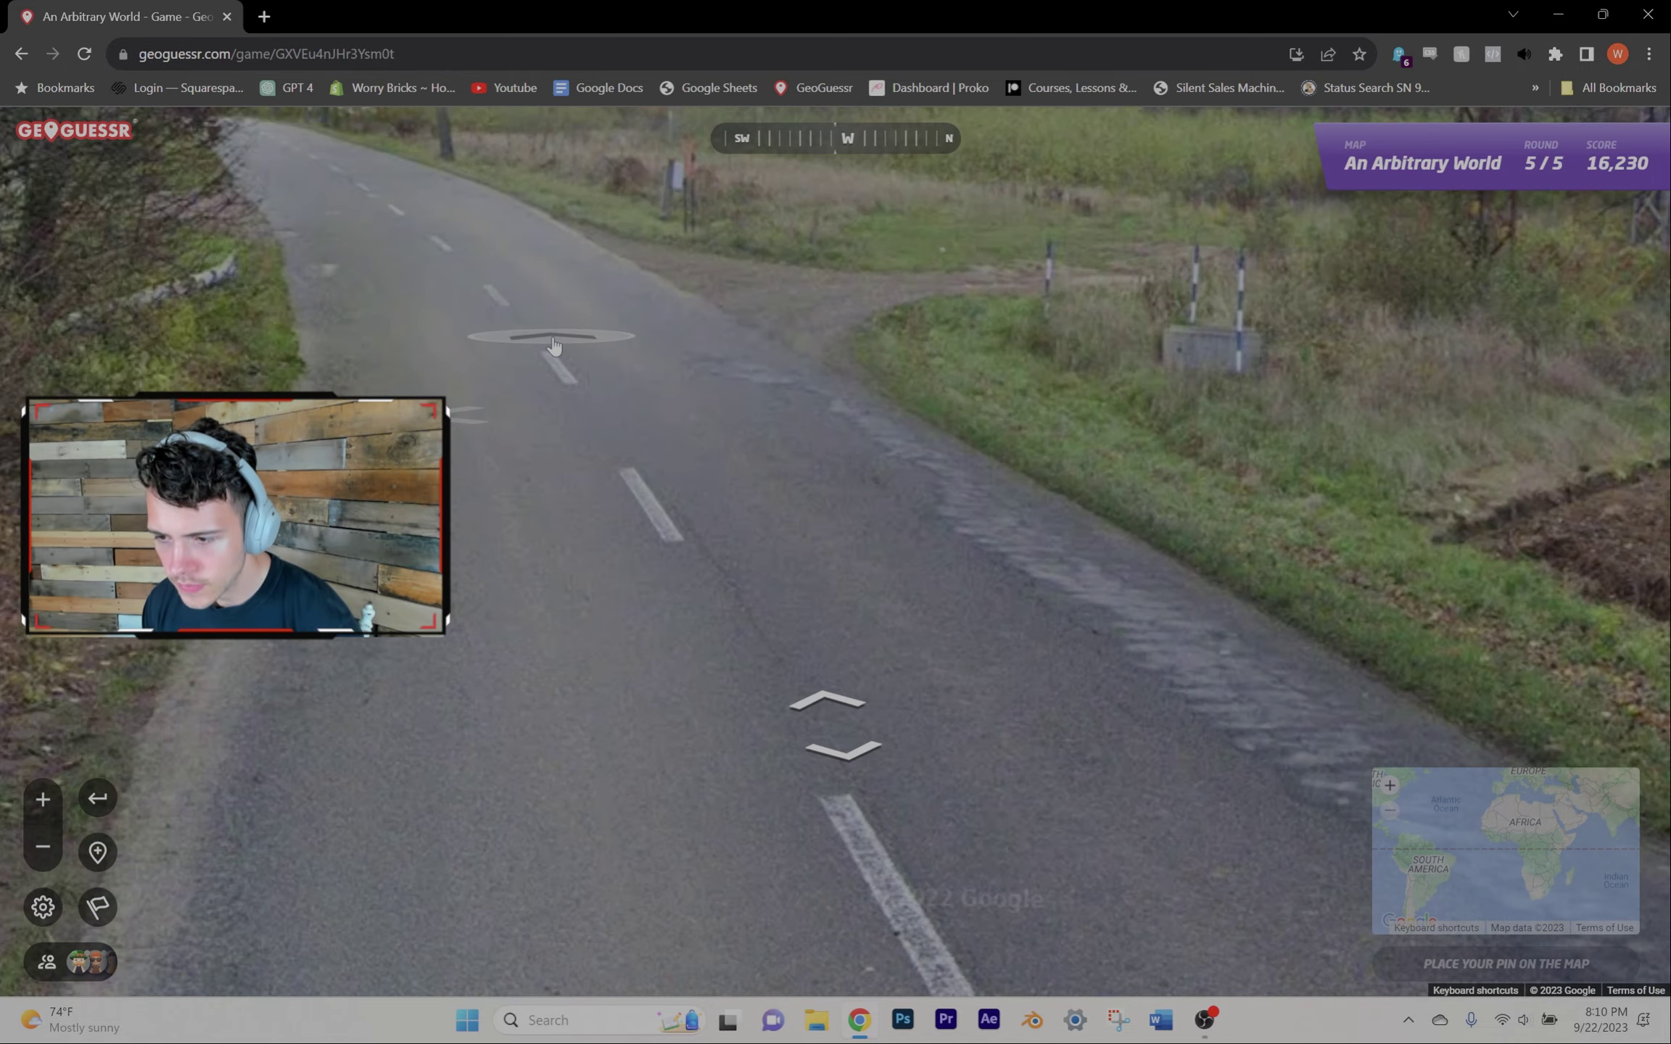
{"action": "left_click", "coordinate": [552, 346]}
{"action": "left_click", "coordinate": [635, 504]}
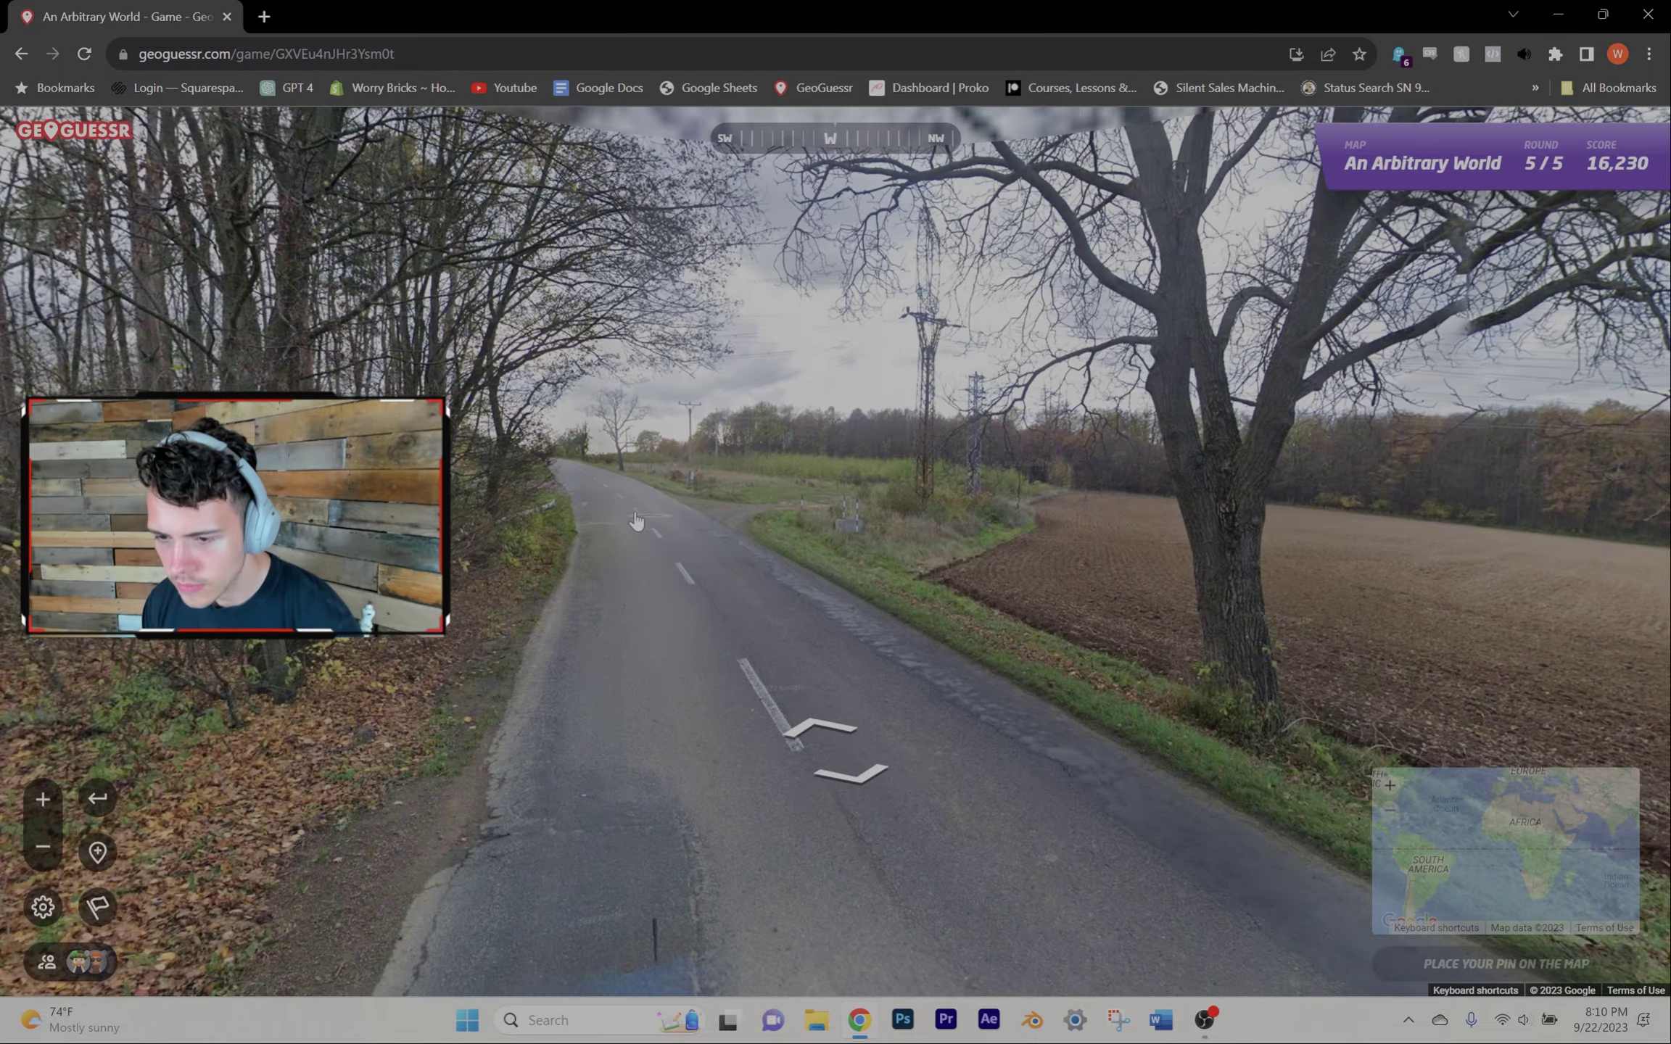
{"action": "left_click", "coordinate": [619, 490]}
{"action": "key", "text": "Right"}
{"action": "key", "text": "Right"}
{"action": "key", "text": "Right"}
{"action": "key", "text": "Right"}
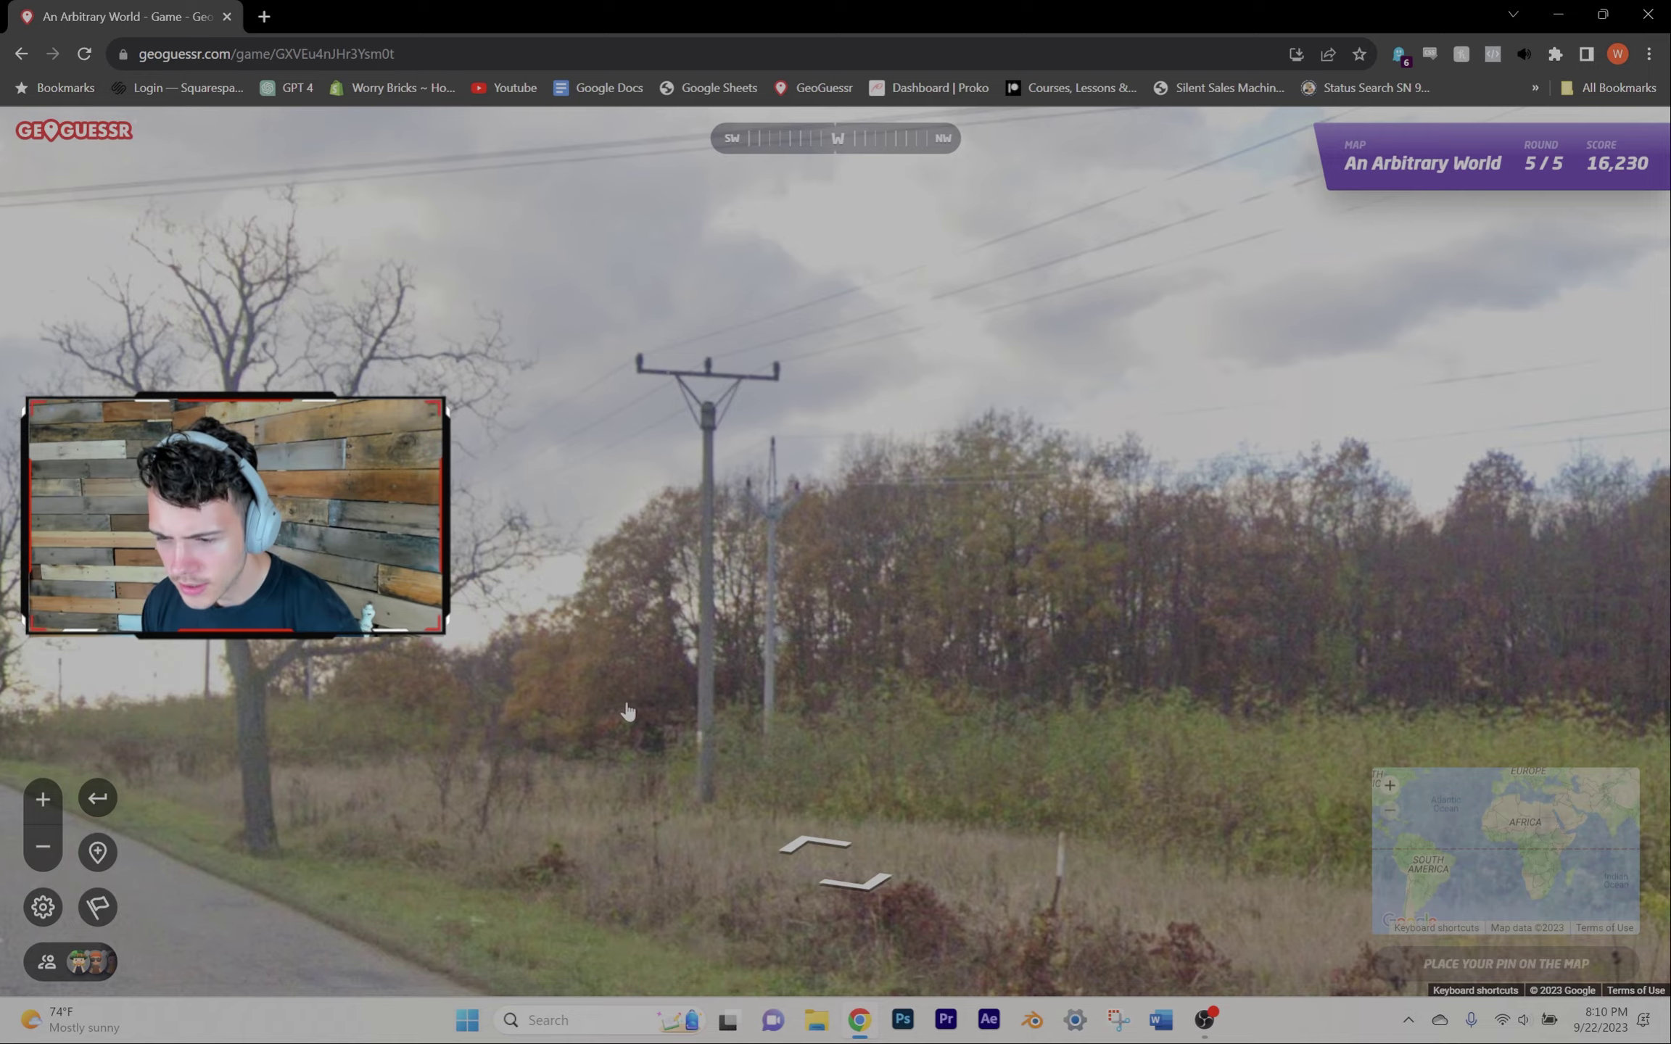
{"action": "left_click_drag", "start_coordinate": [555, 707], "coordinate": [803, 597]}
{"action": "left_click", "coordinate": [644, 679]}
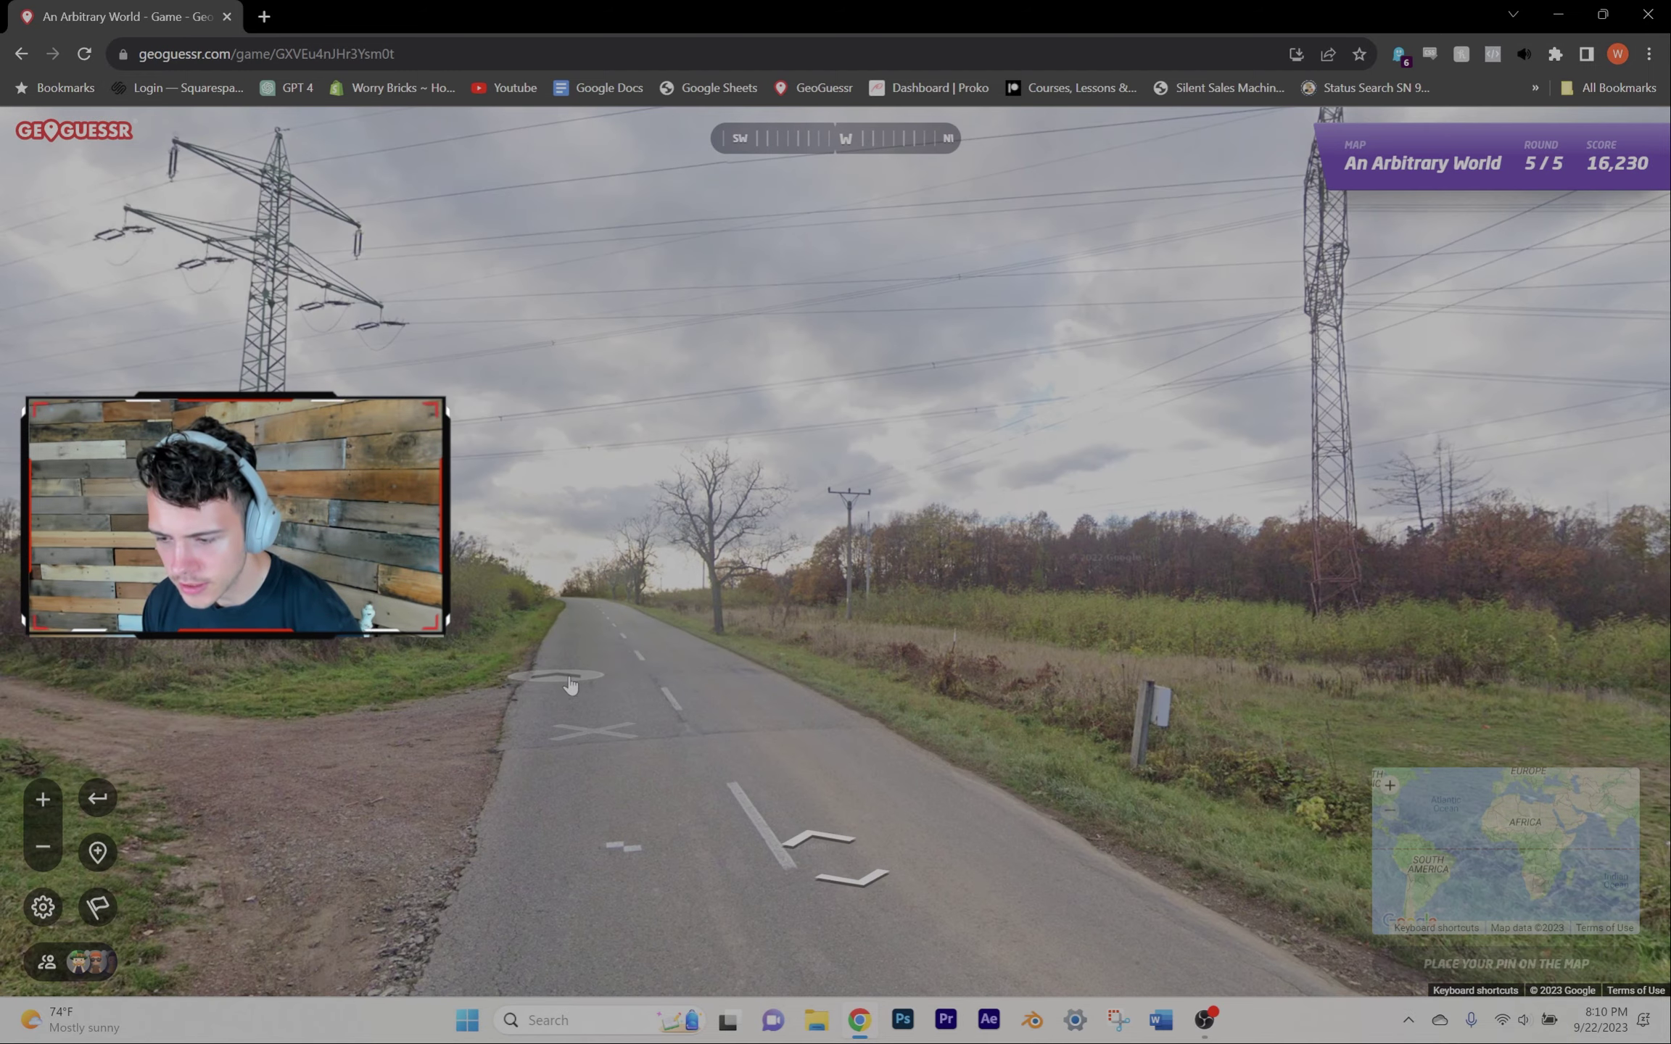
{"action": "mouse_move", "coordinate": [570, 684]}
{"action": "left_mouse_down"}
{"action": "mouse_move", "coordinate": [910, 627]}
{"action": "mouse_move", "coordinate": [654, 627]}
{"action": "left_mouse_up"}
{"action": "scroll", "coordinate": [766, 484], "scroll_direction": "up", "scroll_amount": 3}
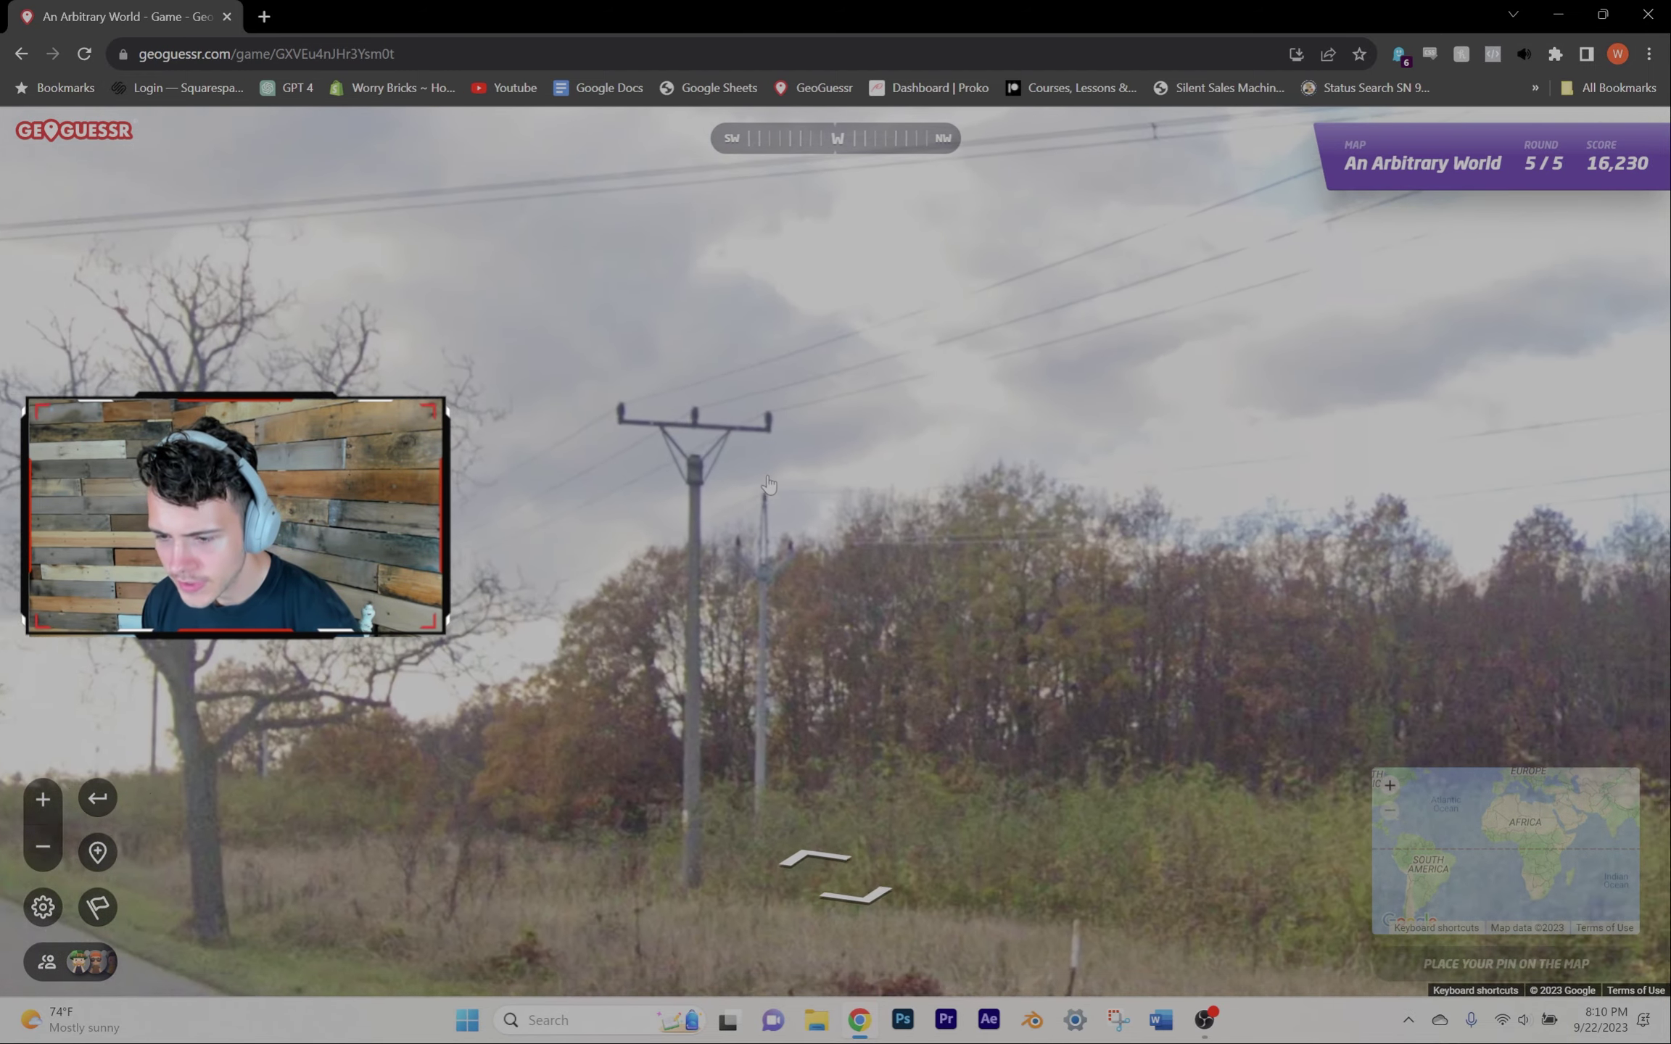
{"action": "scroll", "coordinate": [650, 621], "scroll_direction": "down", "scroll_amount": 3}
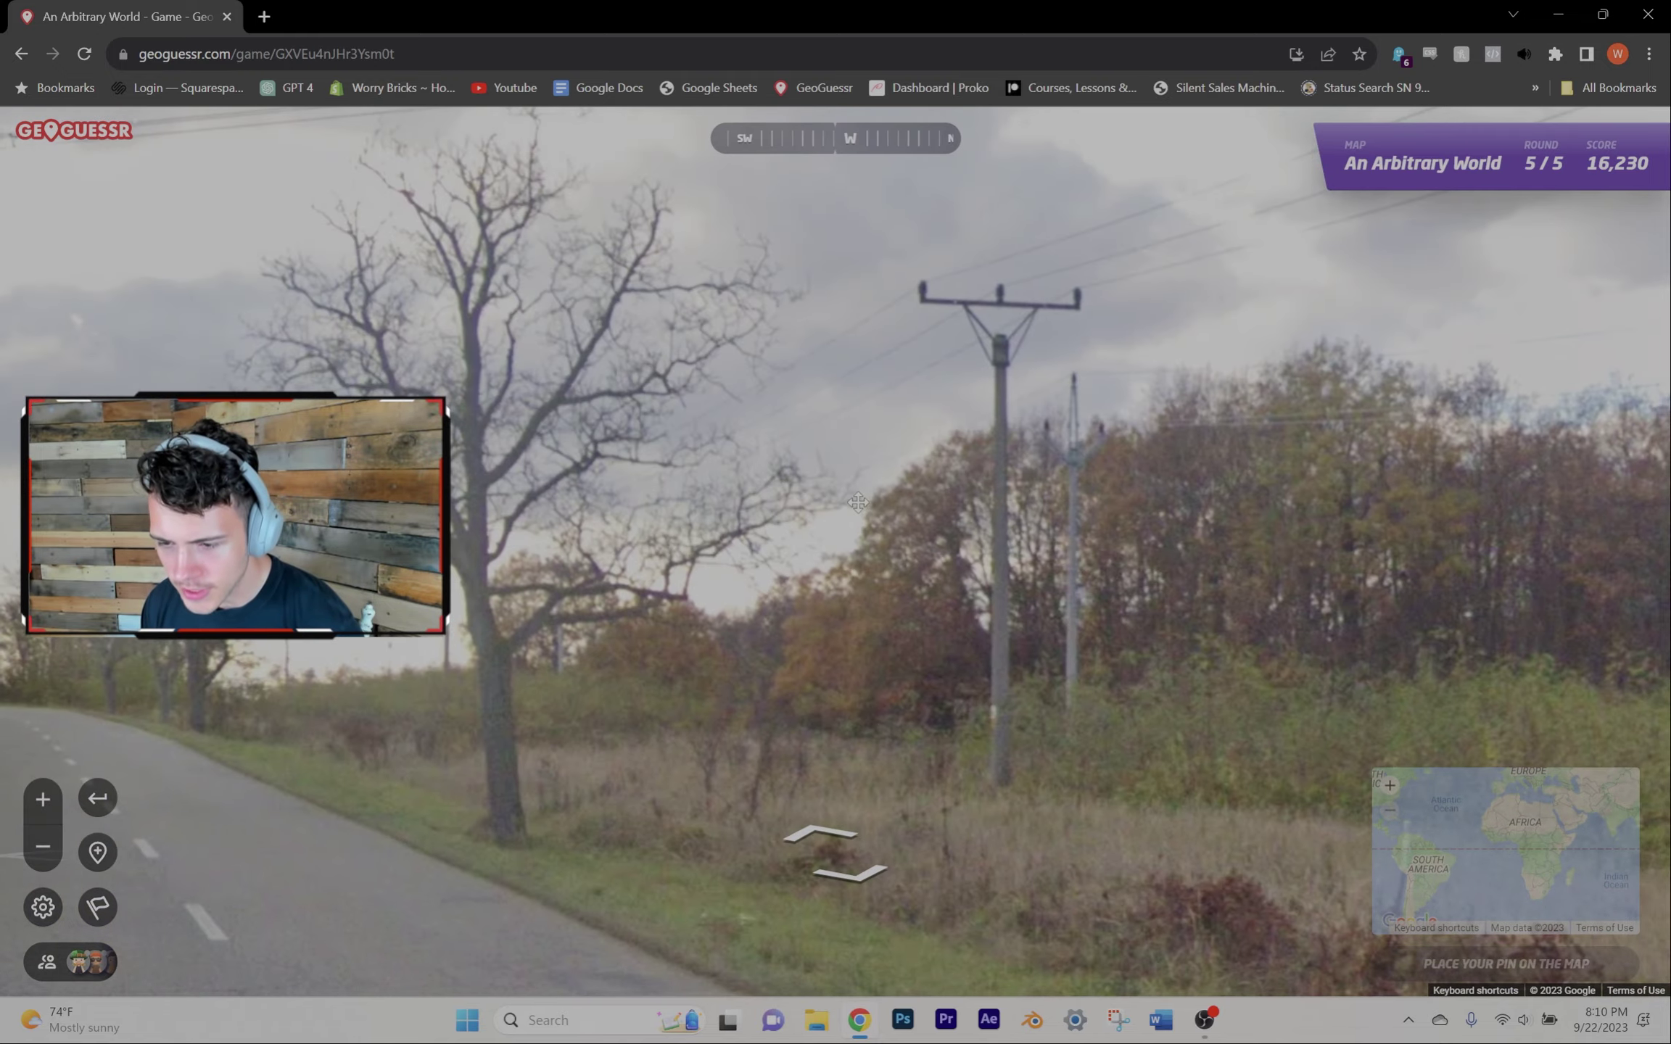
Step: Continue past the bare tree to the blue-white roadside poles
{"action": "left_click", "coordinate": [628, 570]}
{"action": "left_click", "coordinate": [629, 571]}
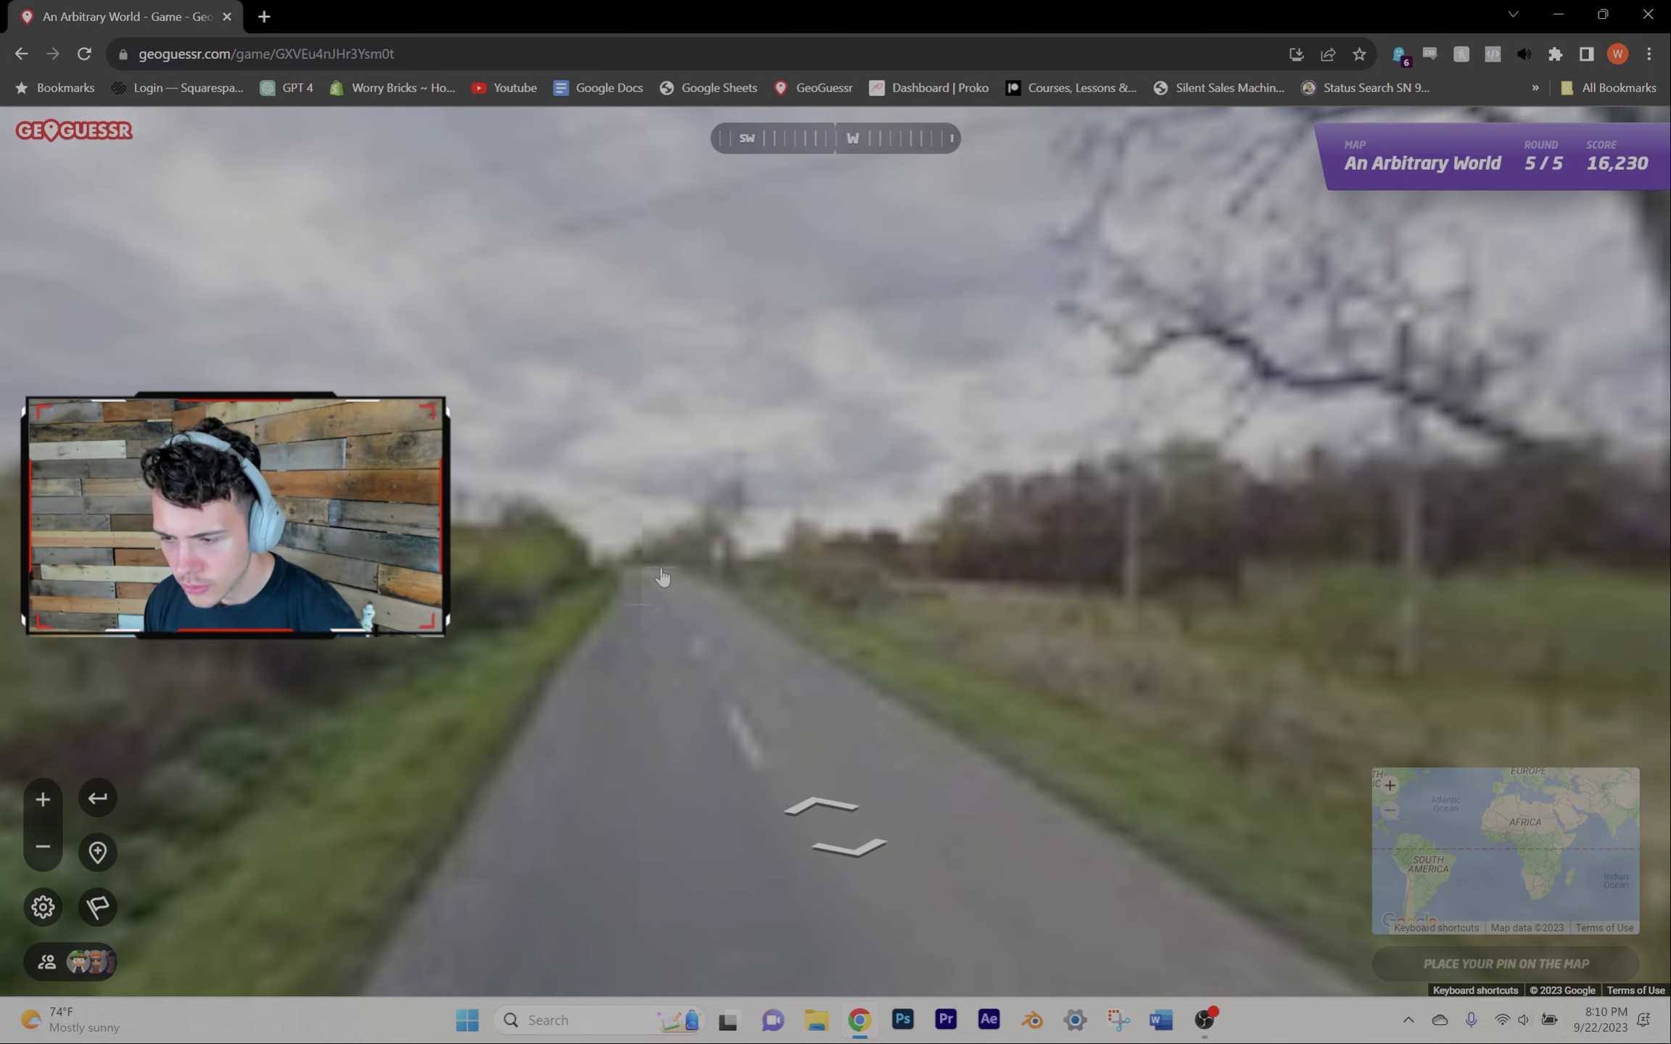
{"action": "left_click", "coordinate": [647, 573]}
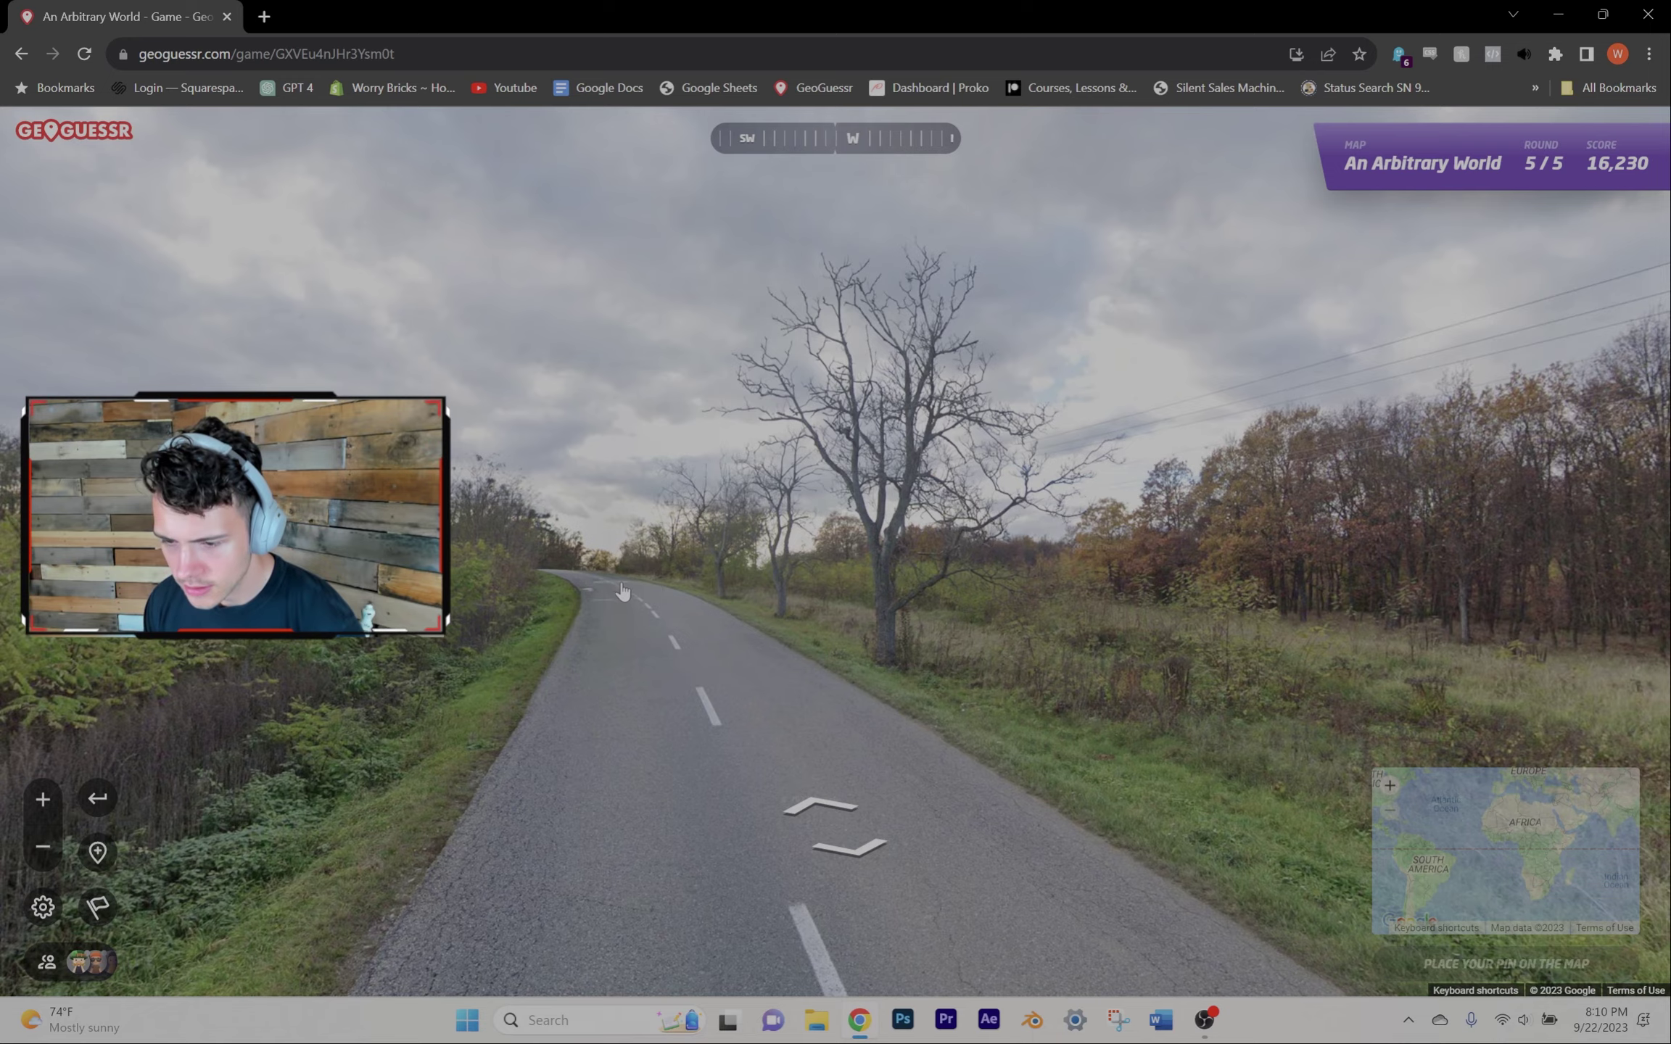
{"action": "left_click", "coordinate": [613, 592]}
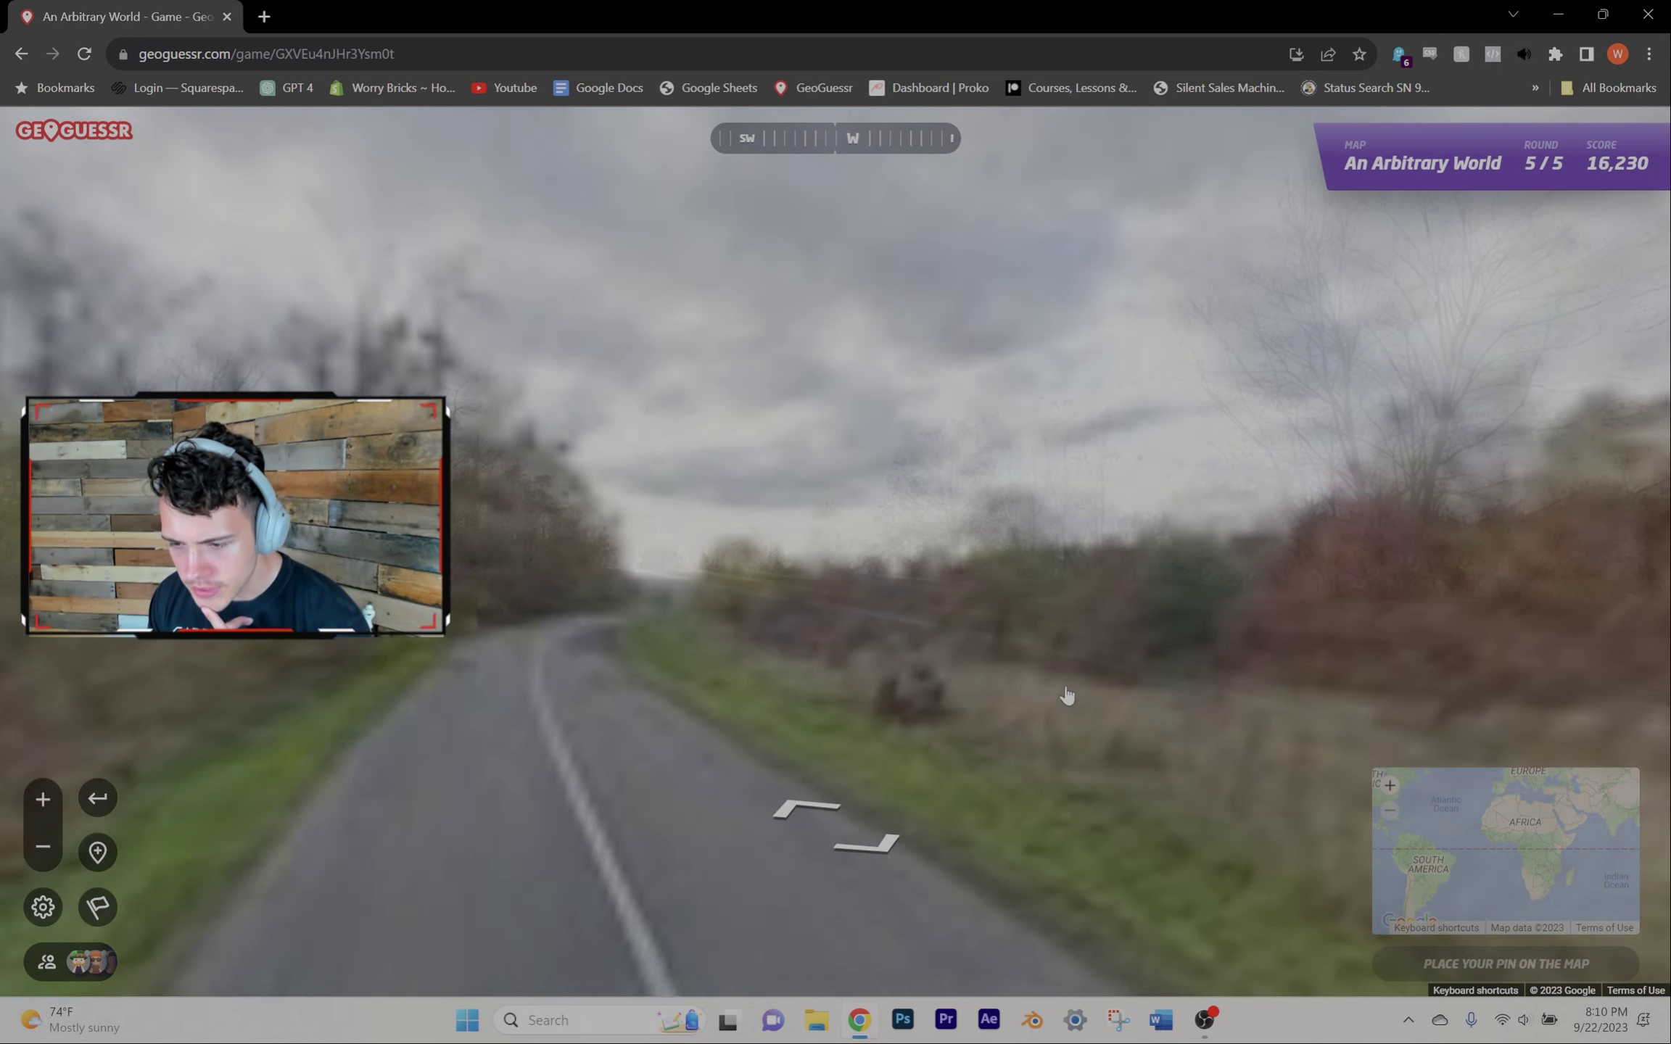
{"action": "left_click_drag", "start_coordinate": [519, 629], "coordinate": [1475, 628]}
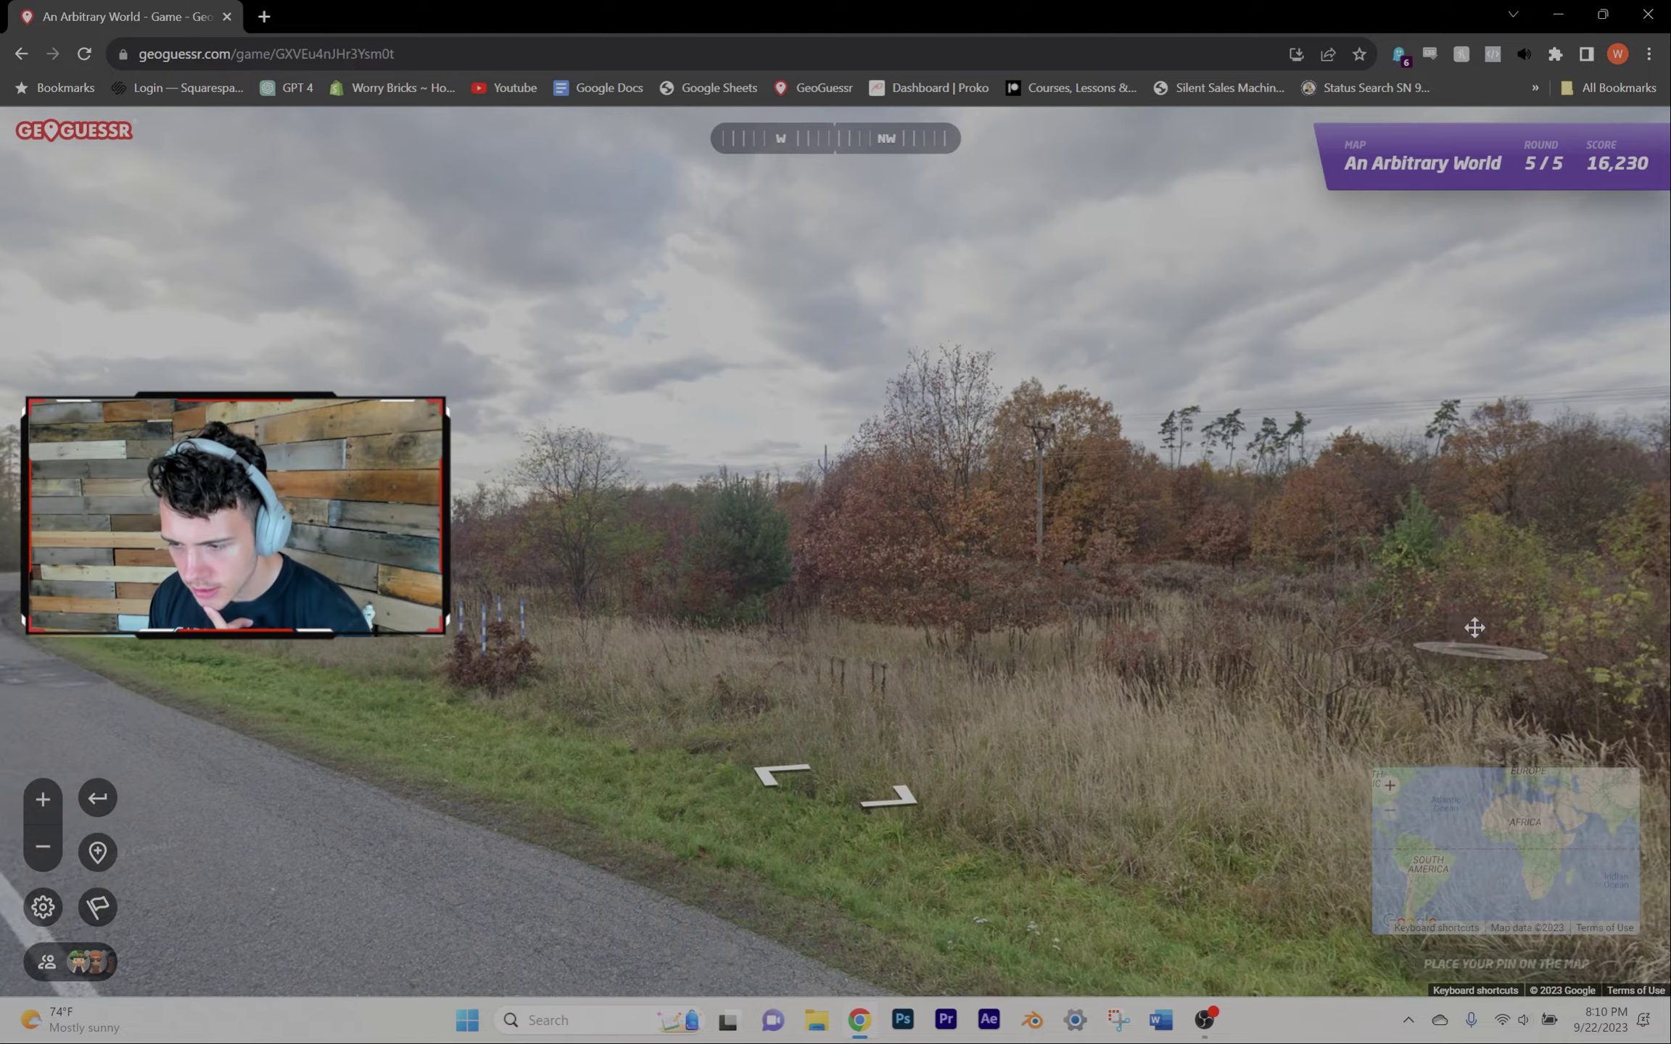
{"action": "left_click", "coordinate": [608, 701]}
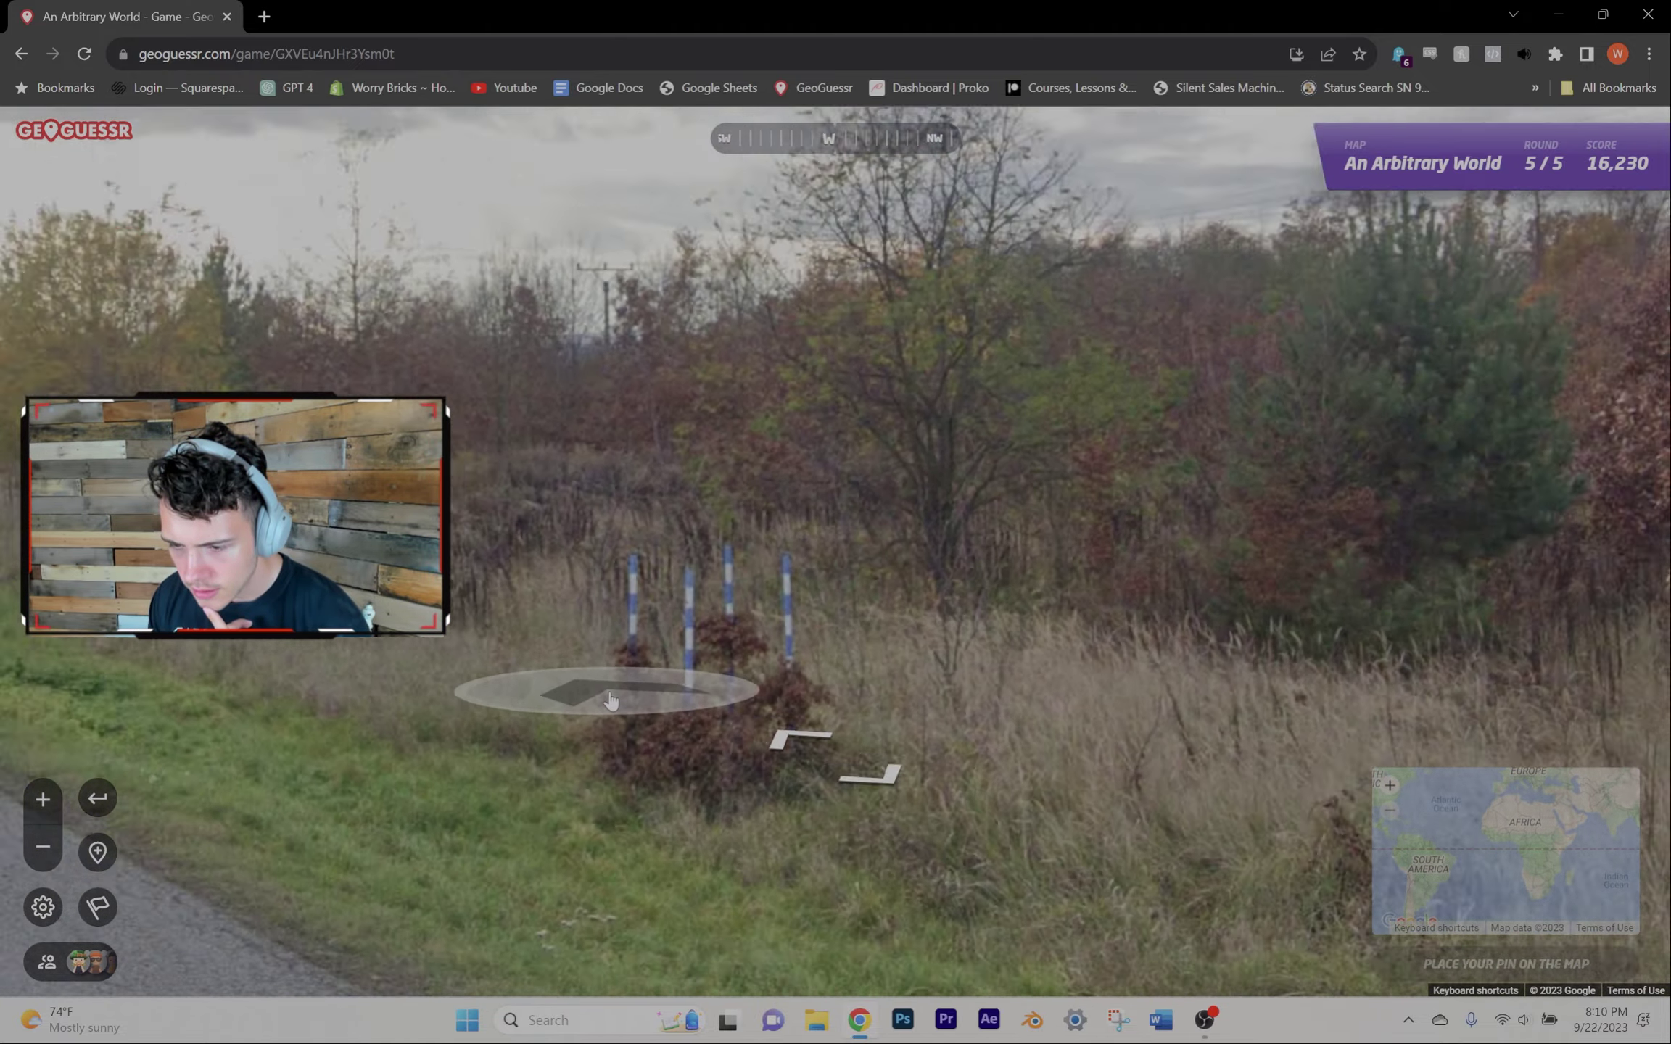
{"action": "left_click_drag", "start_coordinate": [609, 701], "coordinate": [926, 657]}
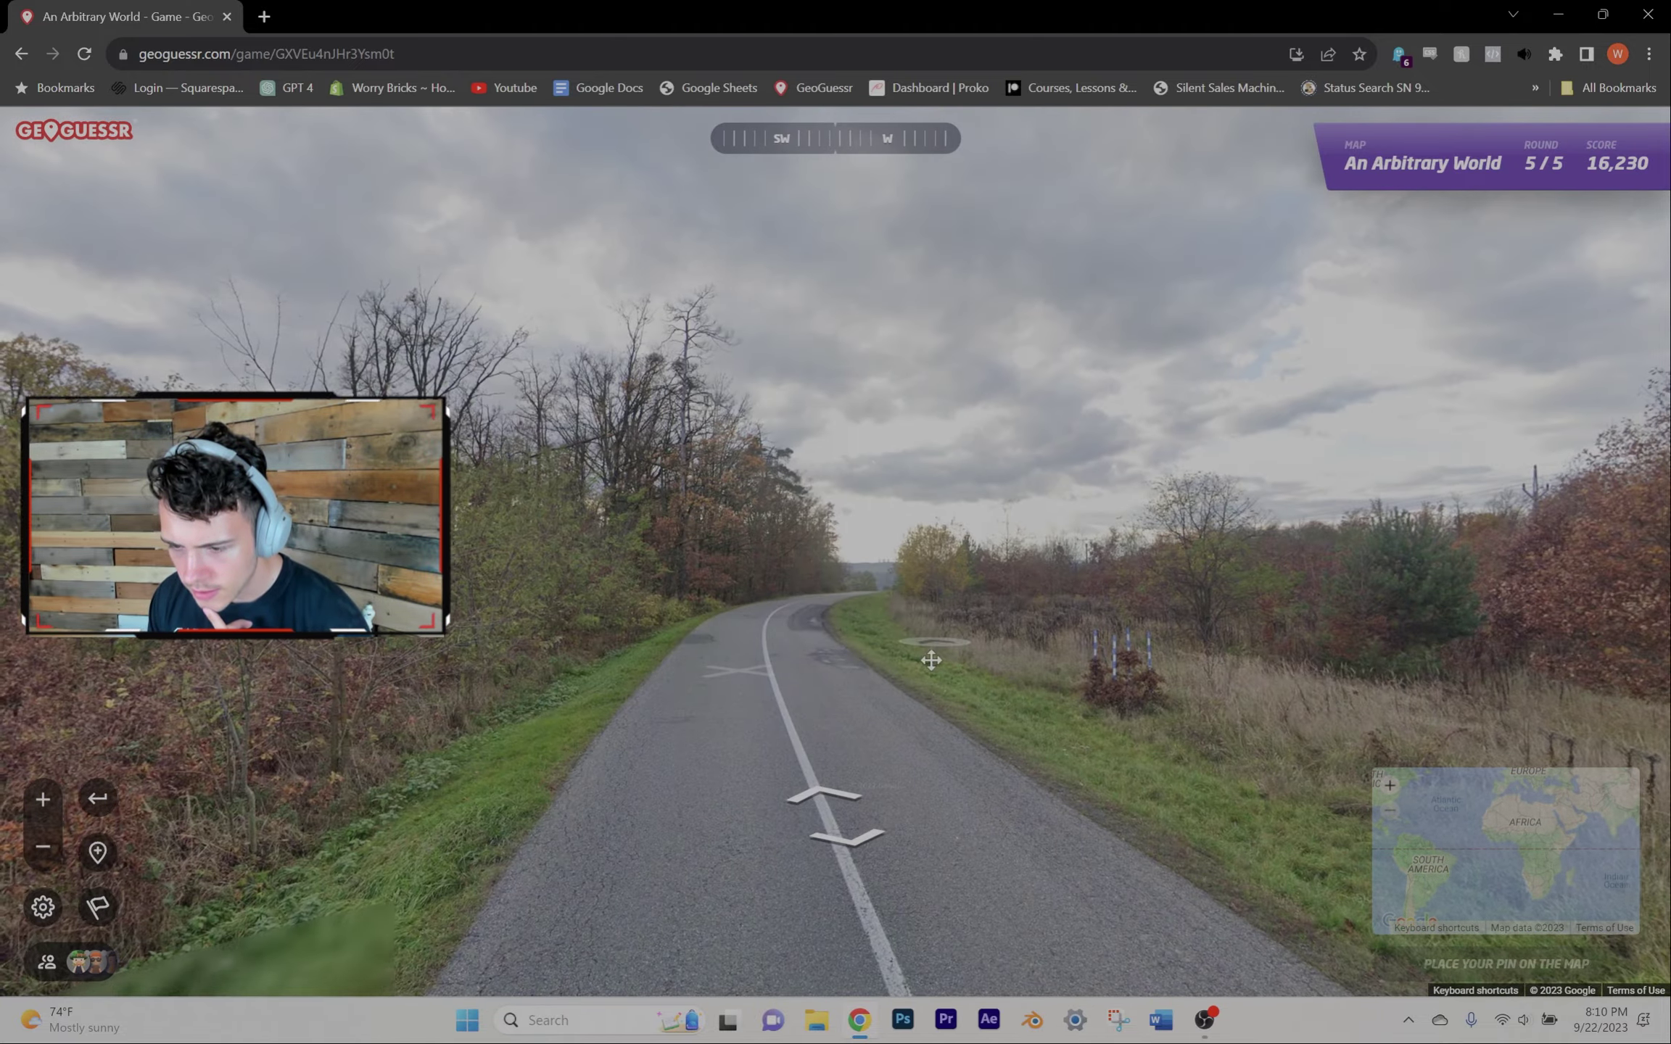
Step: Travel many panoramas down the road toward the horizon and a nearby power pole
{"action": "left_click", "coordinate": [921, 652]}
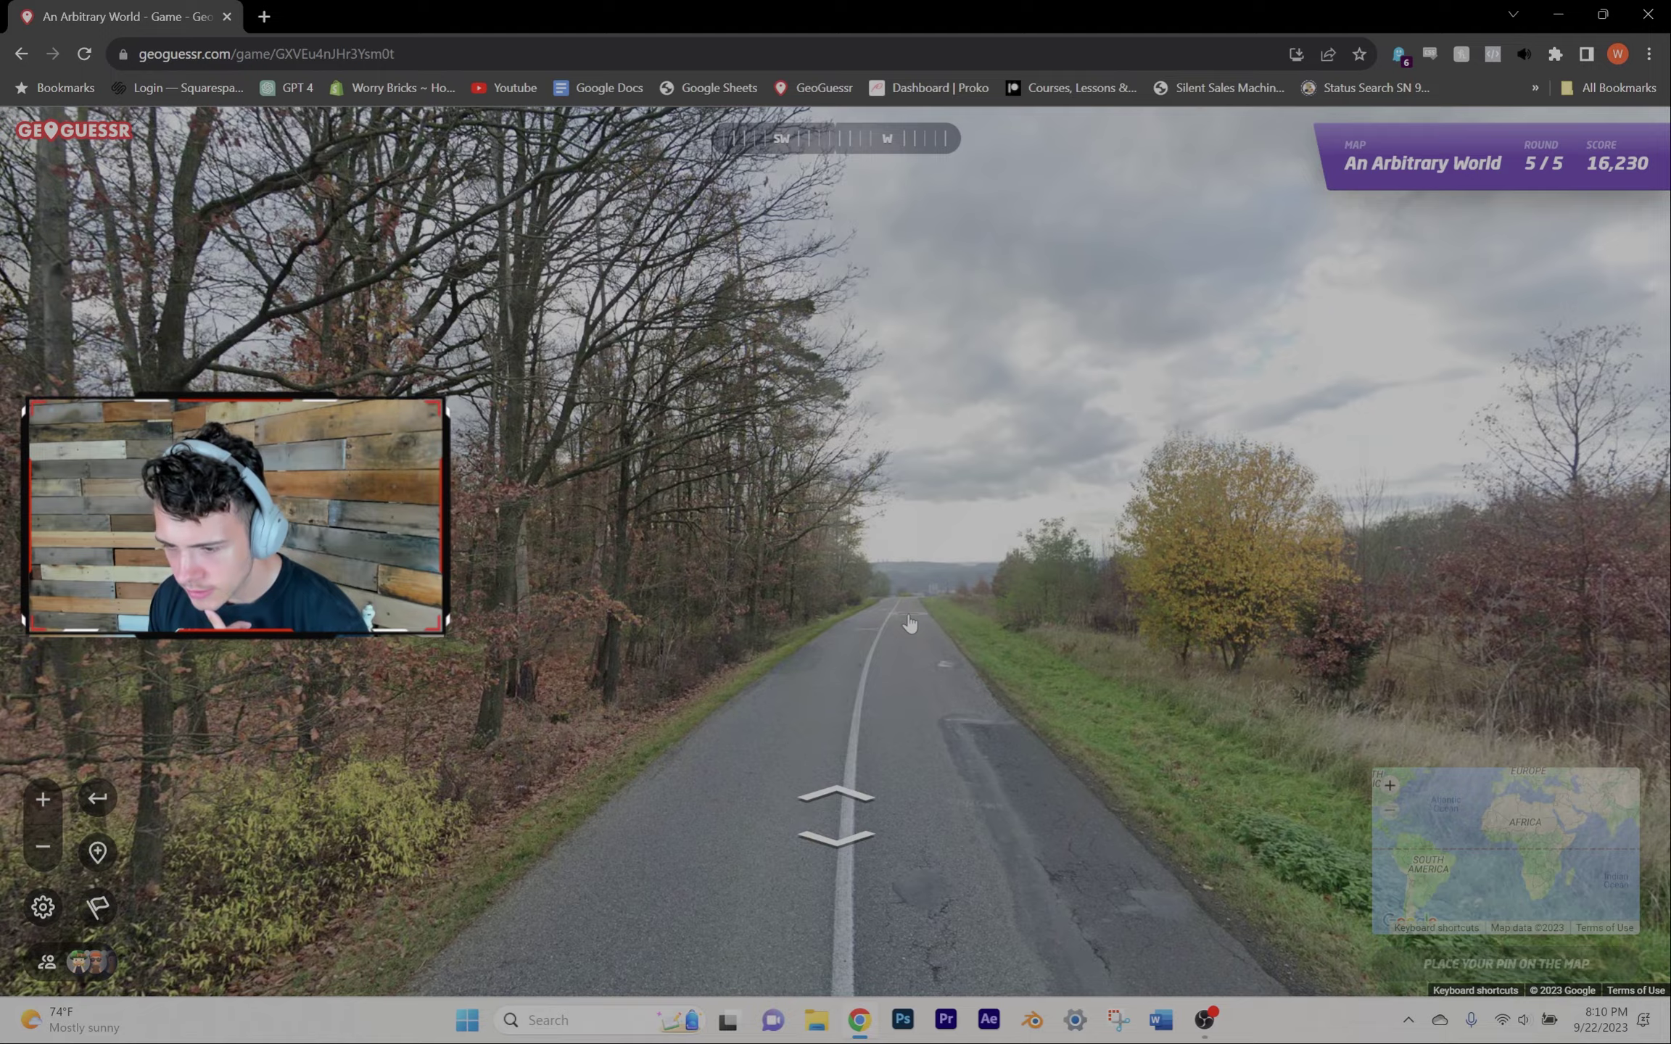
{"action": "left_click", "coordinate": [930, 626]}
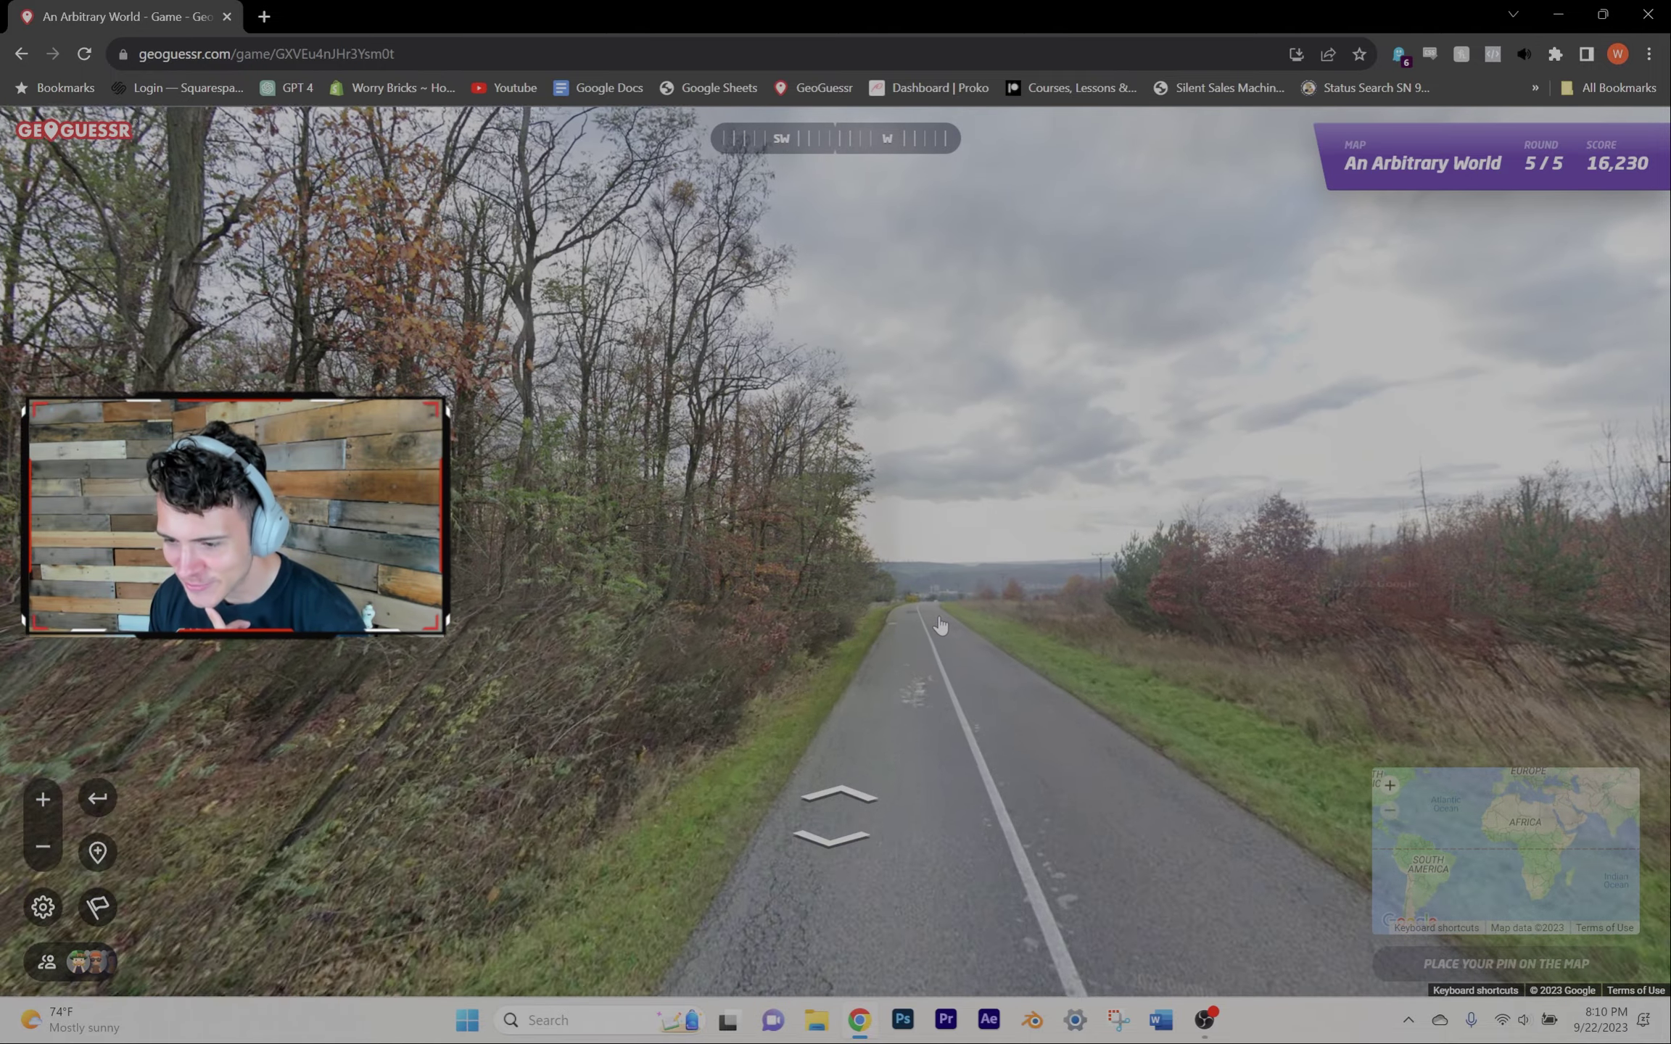
{"action": "left_click", "coordinate": [940, 626]}
{"action": "left_click", "coordinate": [941, 625]}
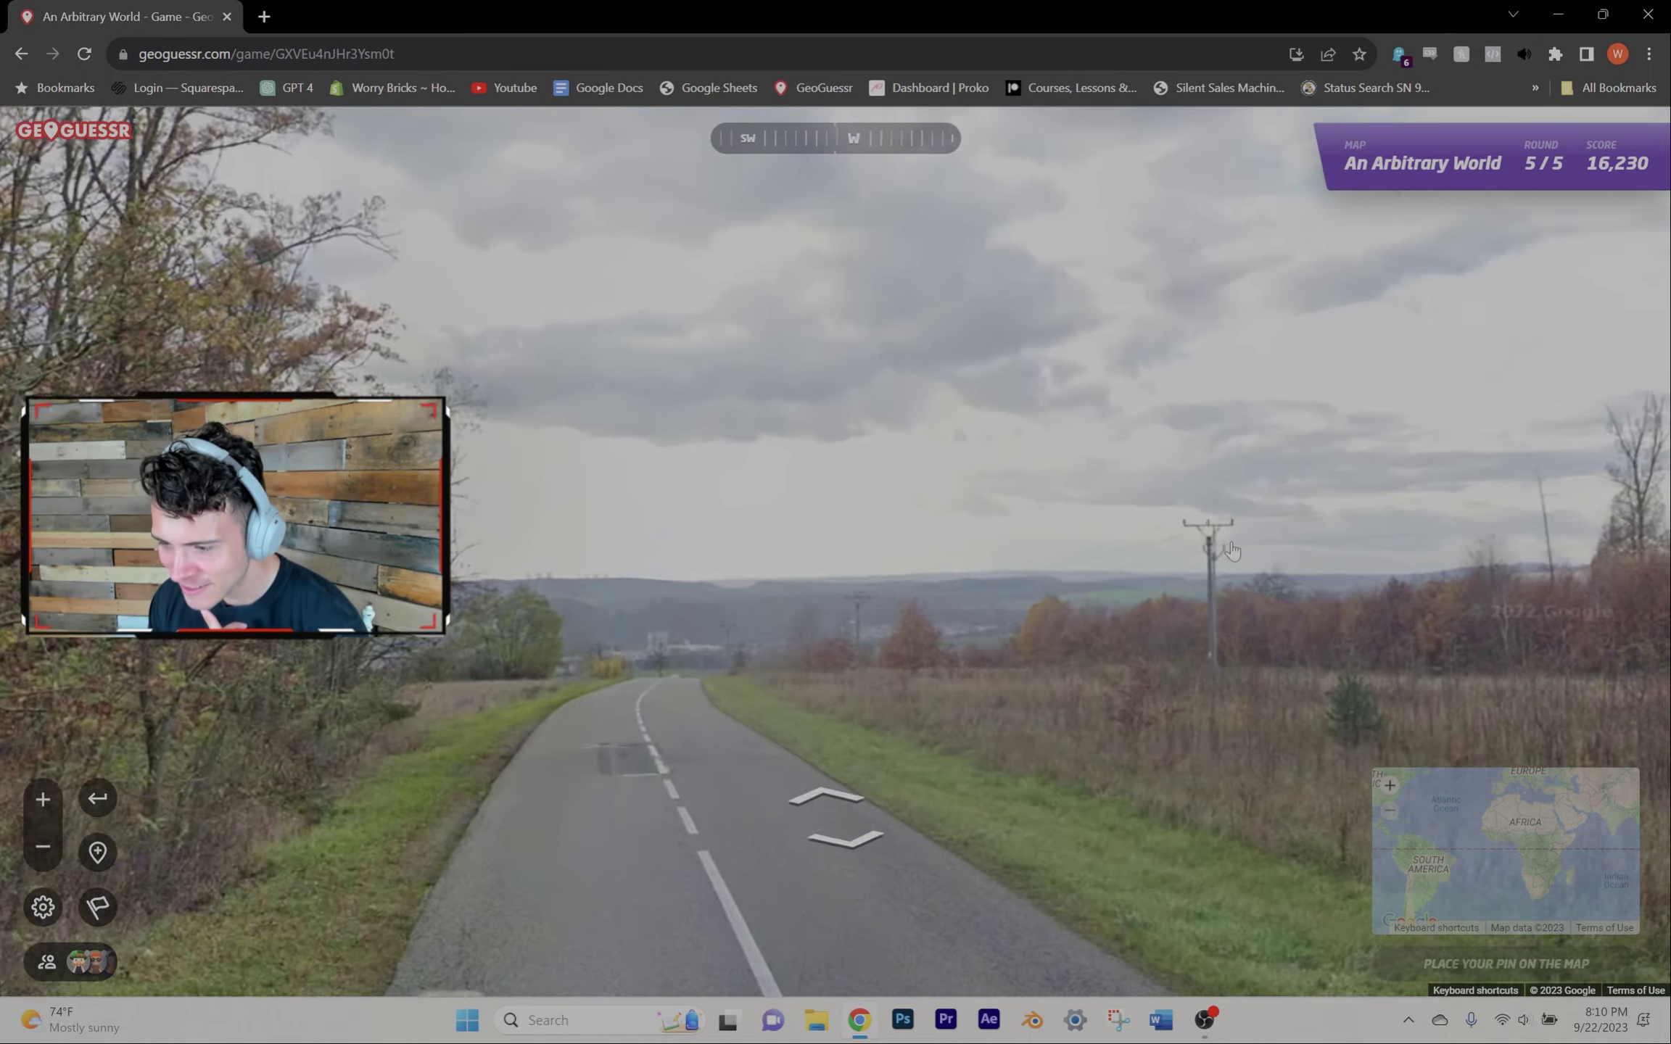
{"action": "left_click", "coordinate": [870, 723]}
{"action": "left_click", "coordinate": [871, 722]}
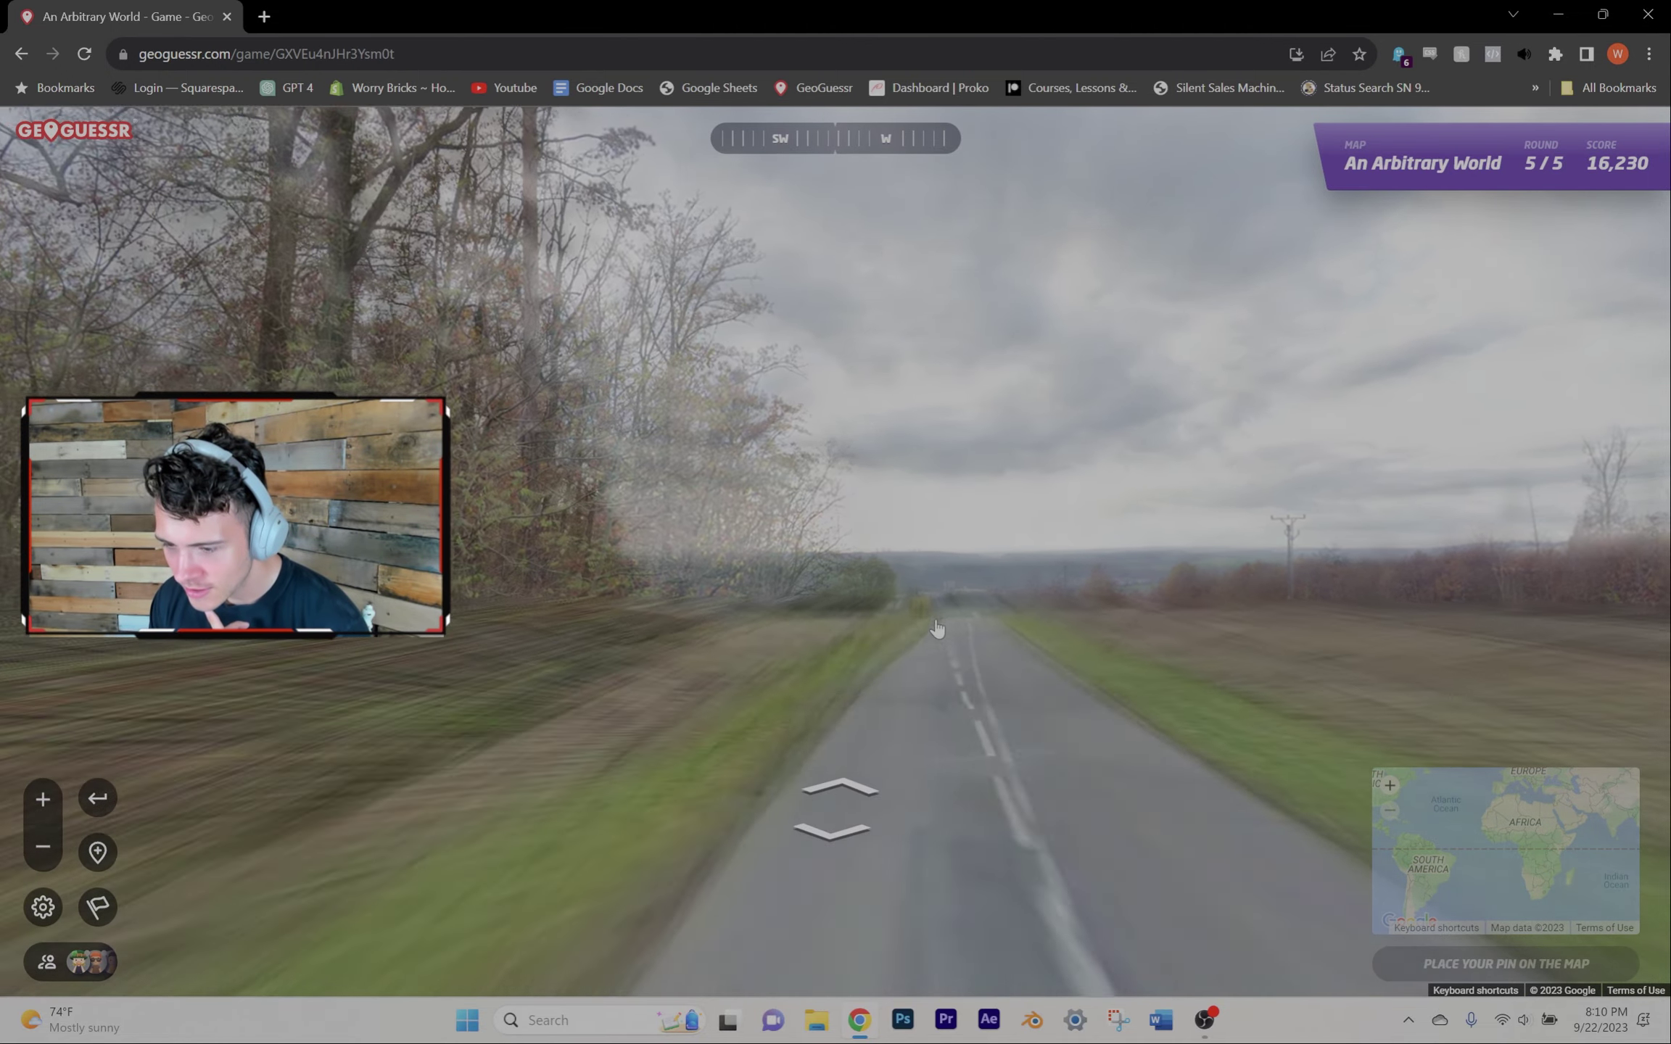
{"action": "scroll", "coordinate": [1410, 663], "scroll_direction": "up", "scroll_amount": 5}
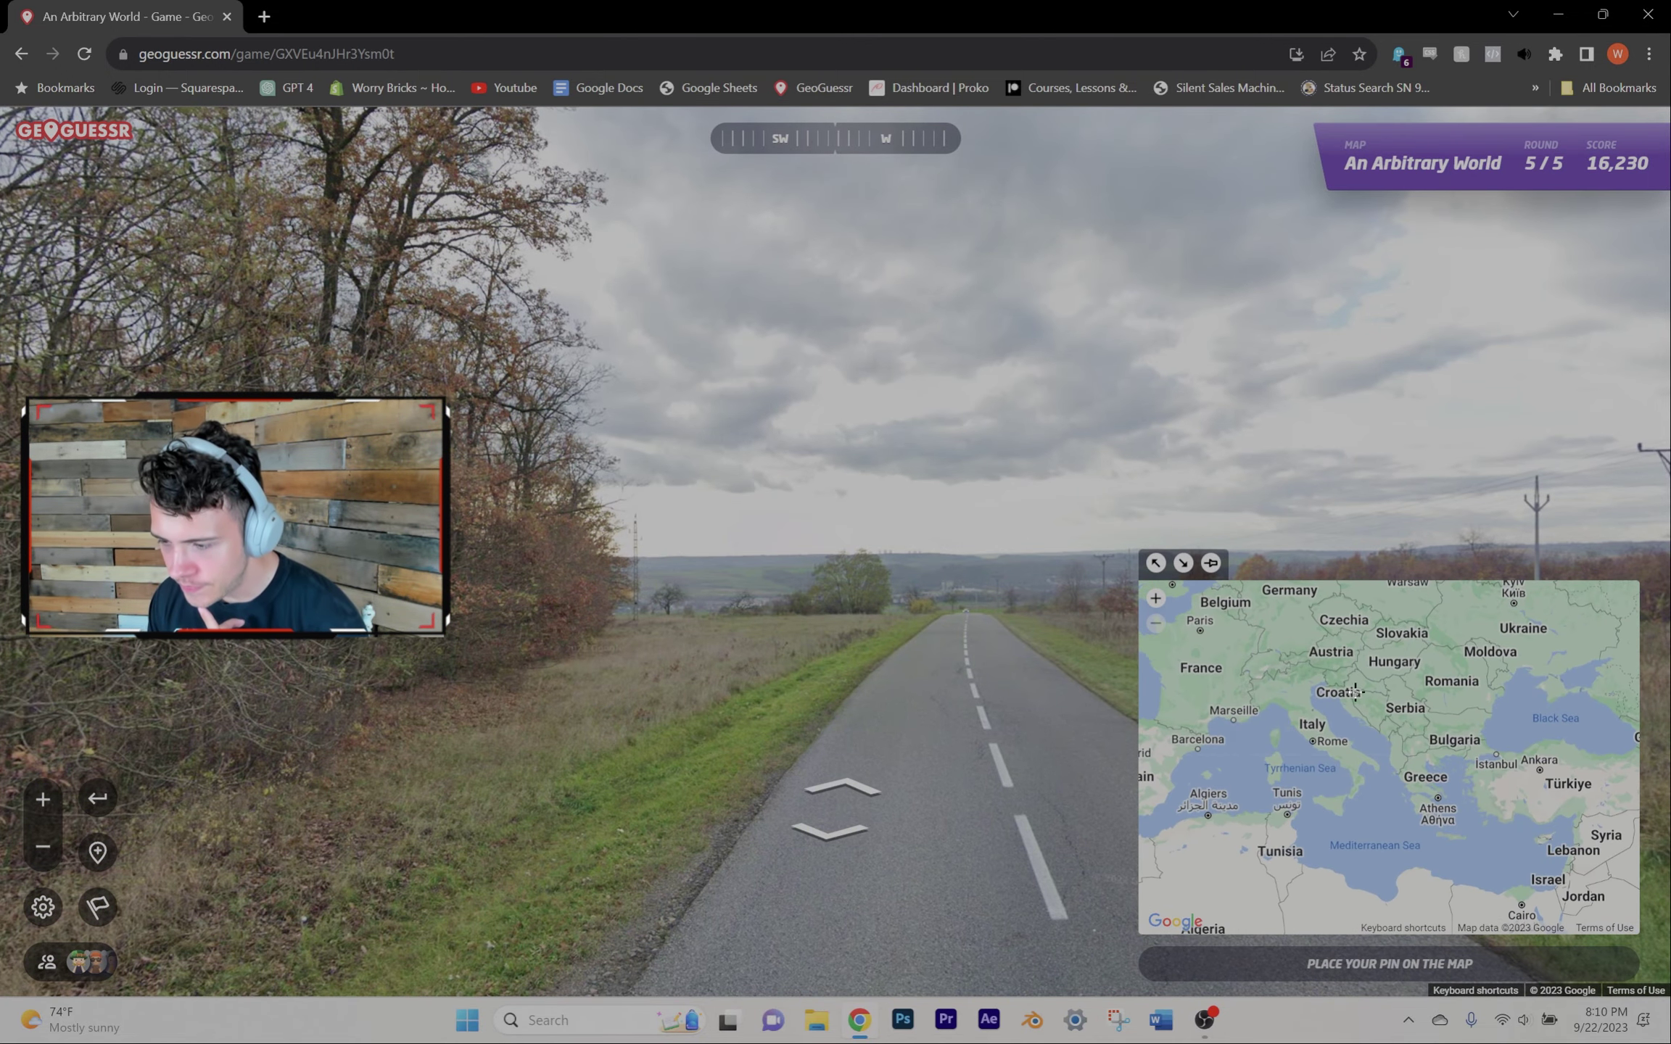
{"action": "left_click", "coordinate": [984, 641]}
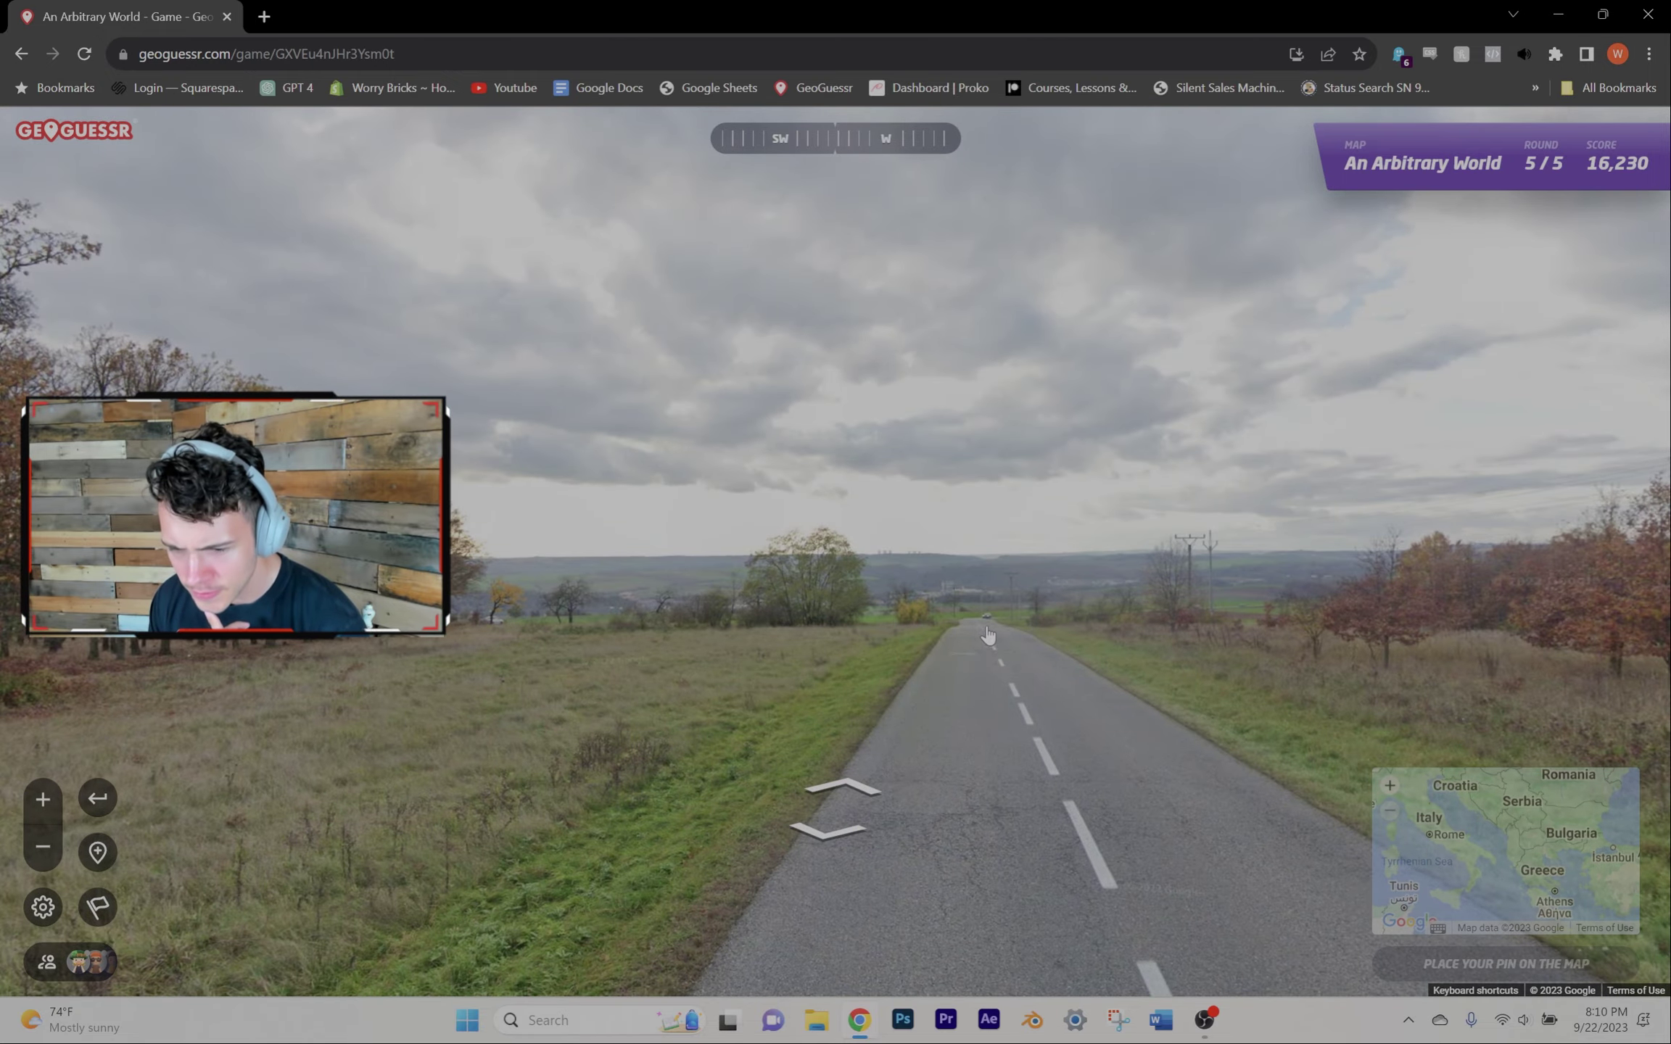
{"action": "left_click", "coordinate": [982, 641]}
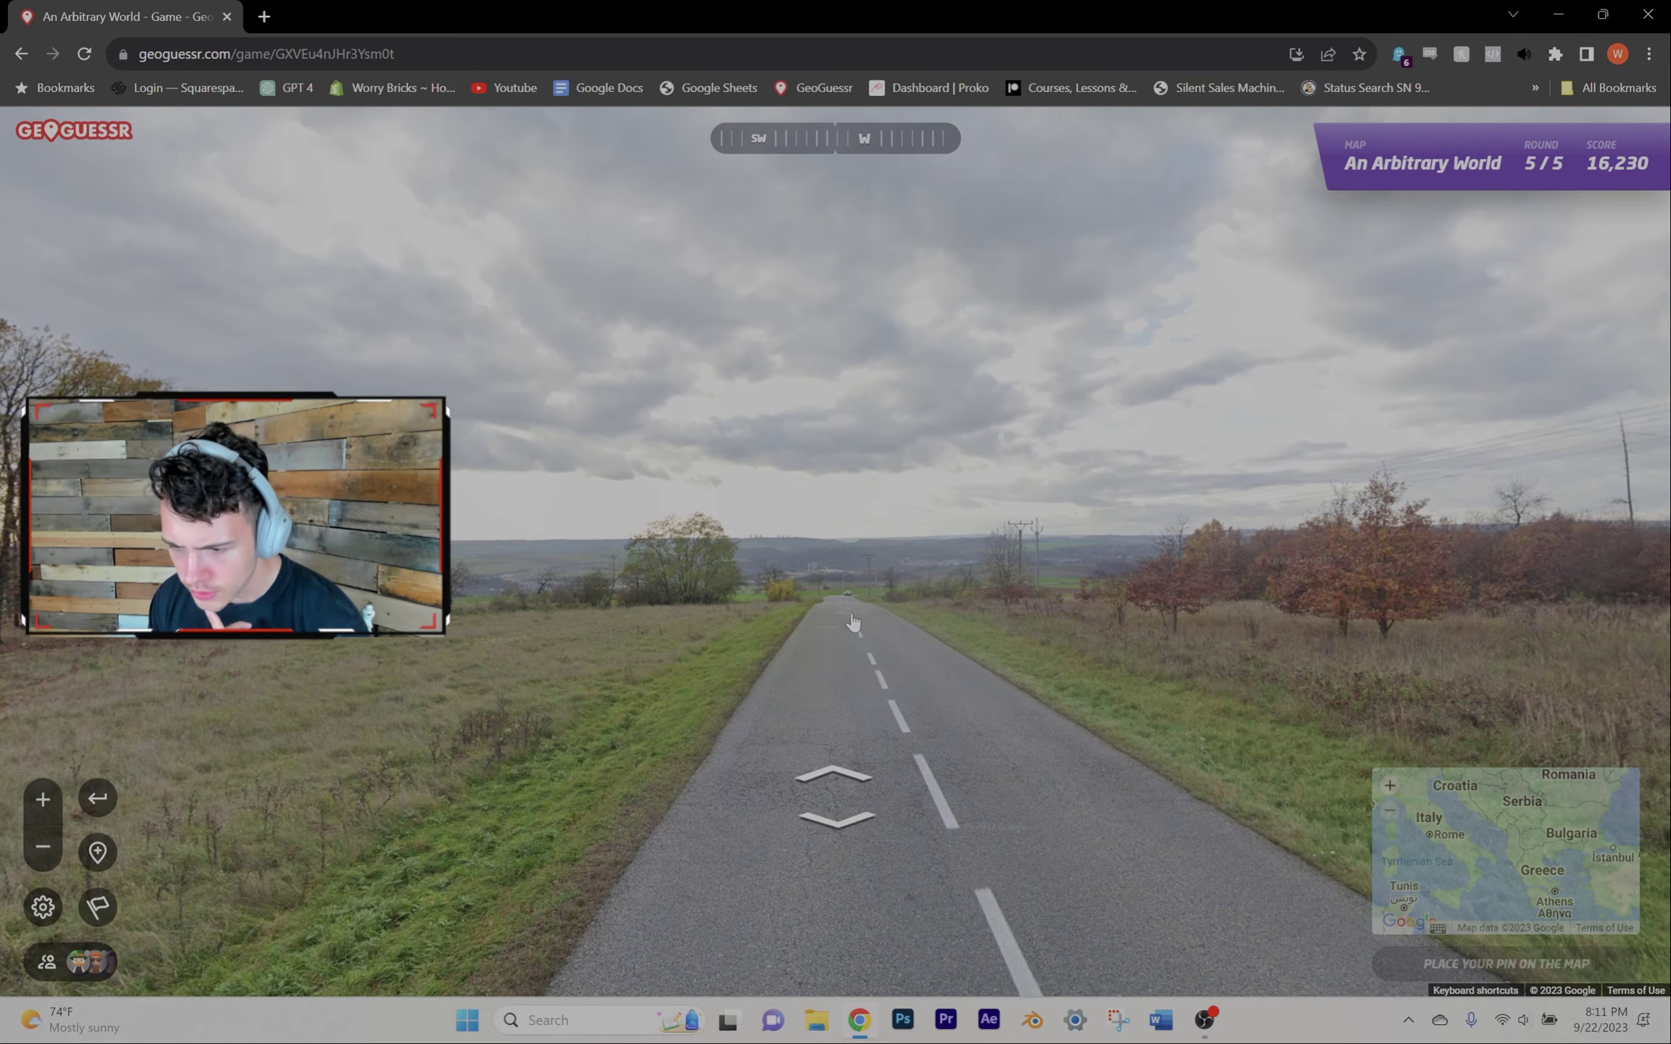
{"action": "left_click", "coordinate": [855, 610]}
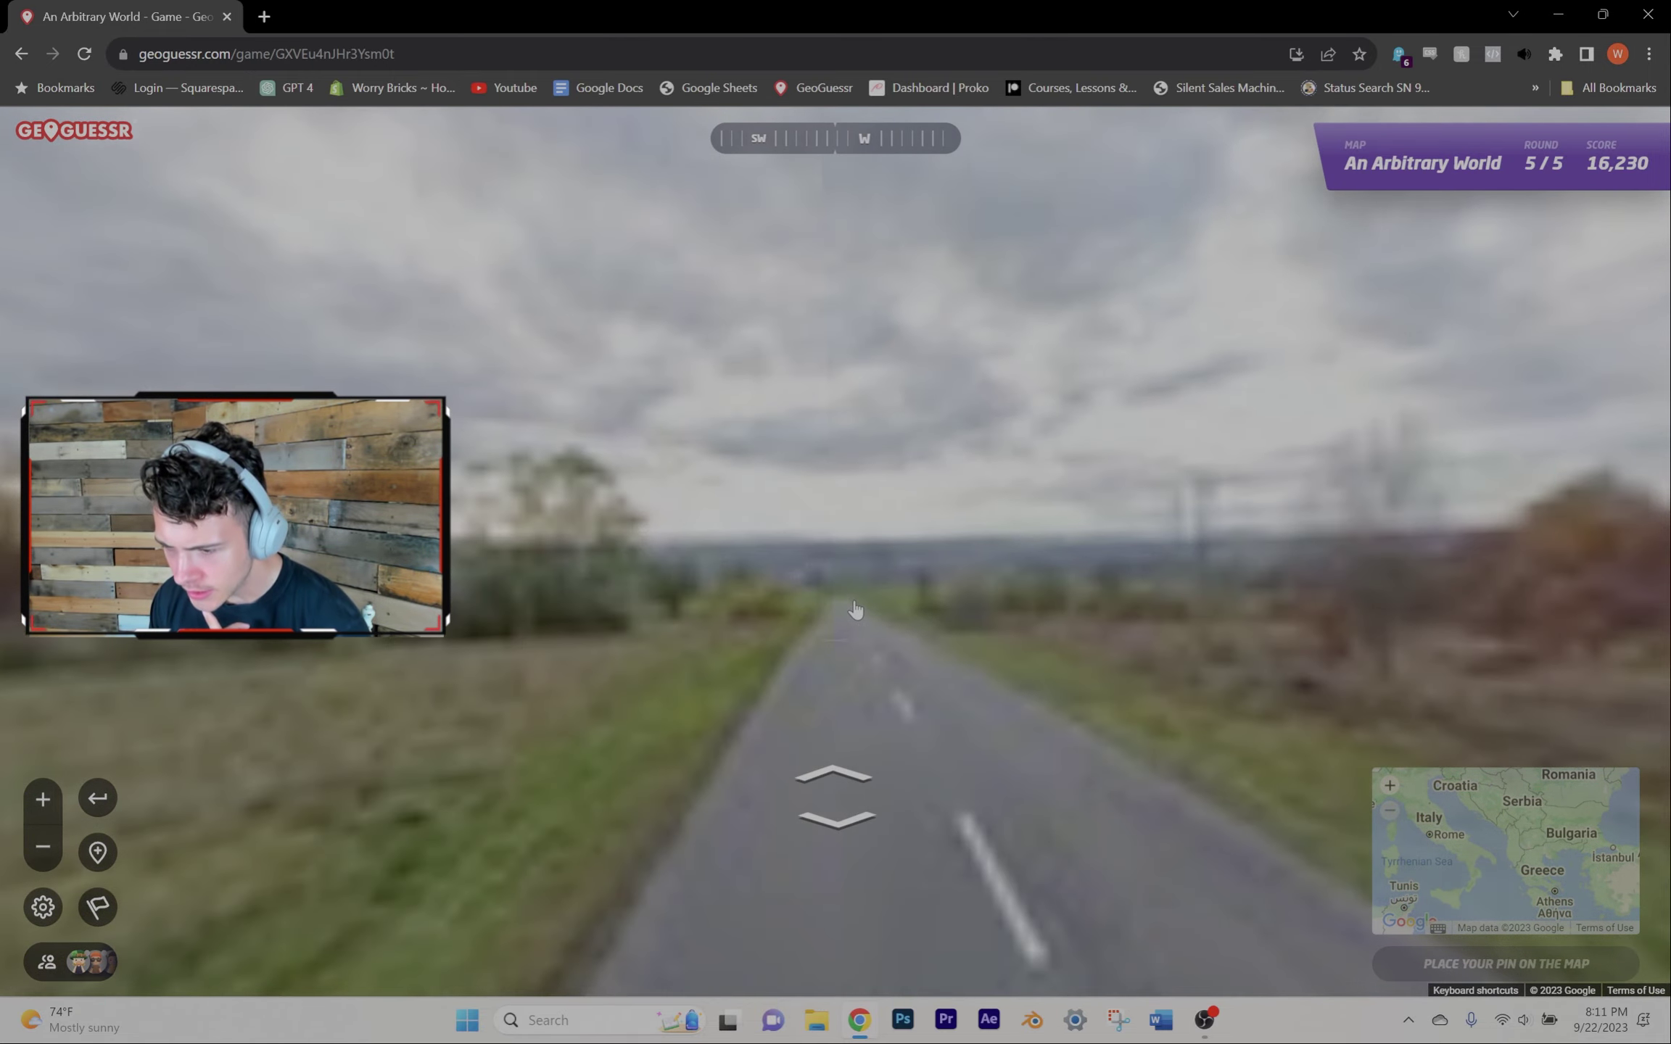
{"action": "left_click", "coordinate": [869, 637]}
{"action": "left_click", "coordinate": [870, 637]}
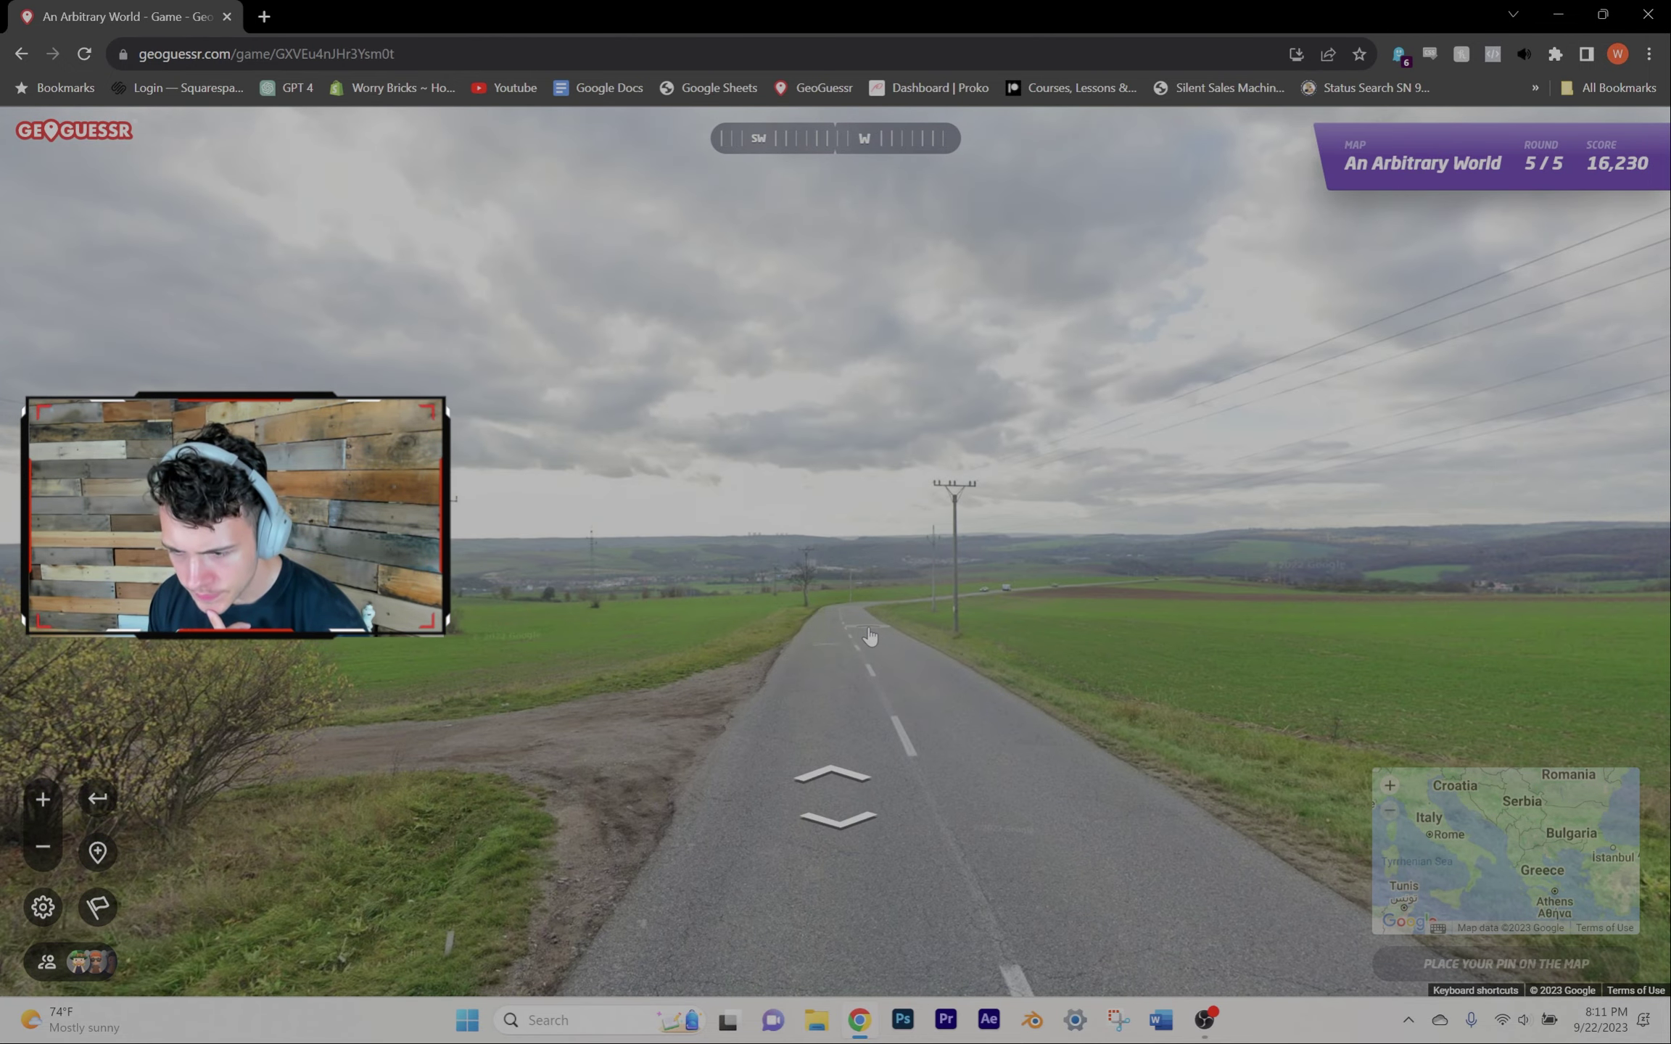
{"action": "left_click", "coordinate": [870, 638]}
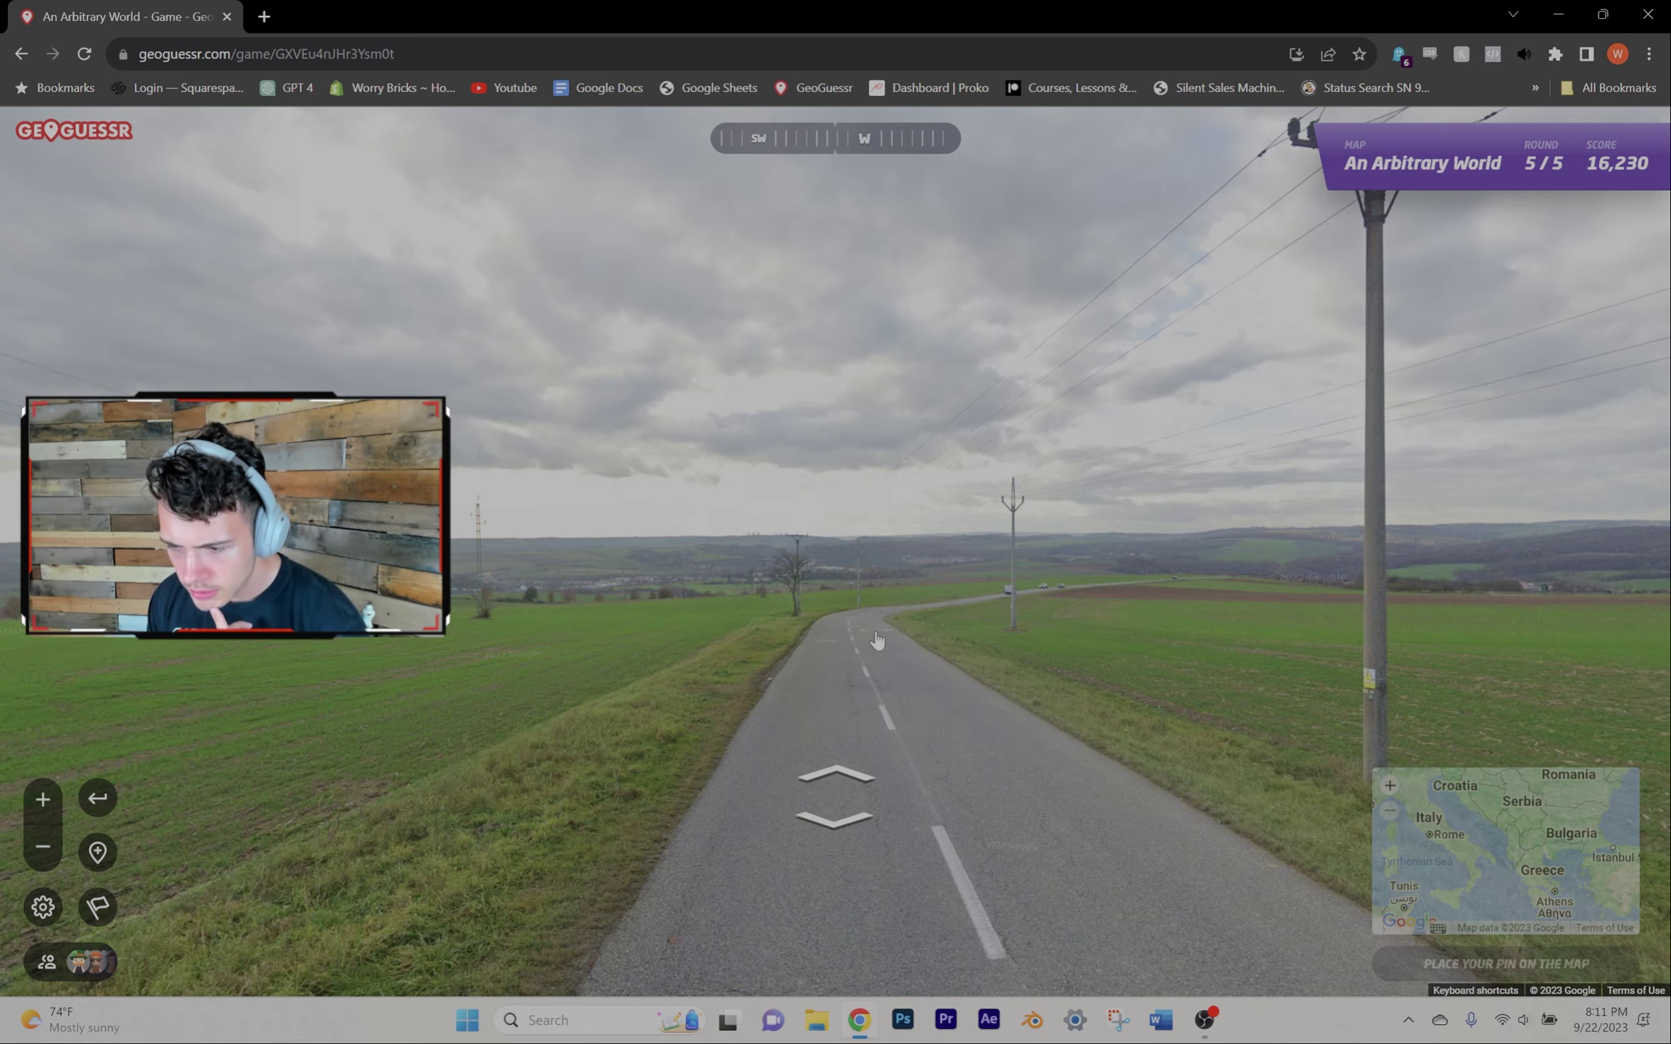
Step: Look across the fields, then drop the guess pin near Croatia
{"action": "left_click_drag", "start_coordinate": [875, 641], "coordinate": [1200, 642]}
{"action": "mouse_move", "coordinate": [721, 642]}
{"action": "left_mouse_down"}
{"action": "mouse_move", "coordinate": [1362, 638]}
{"action": "mouse_move", "coordinate": [445, 625]}
{"action": "mouse_move", "coordinate": [953, 683]}
{"action": "left_mouse_up"}
{"action": "scroll", "coordinate": [806, 690], "scroll_direction": "up", "scroll_amount": 2}
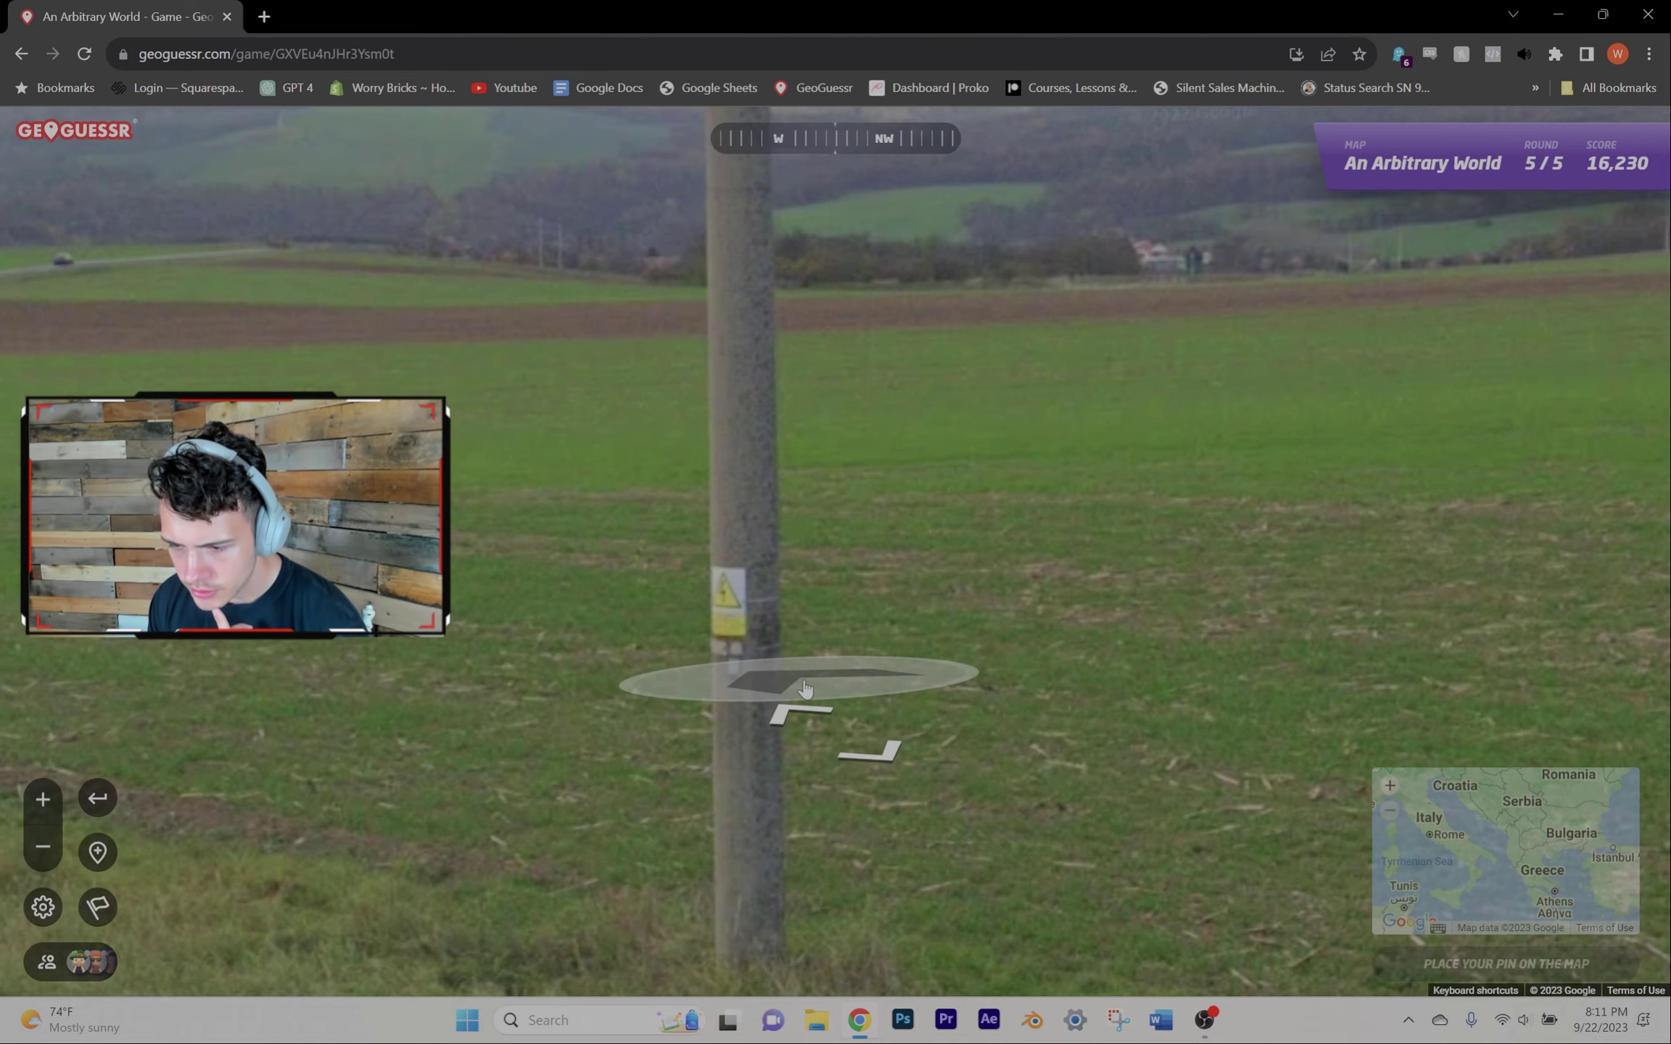
{"action": "scroll", "coordinate": [794, 689], "scroll_direction": "down", "scroll_amount": 2}
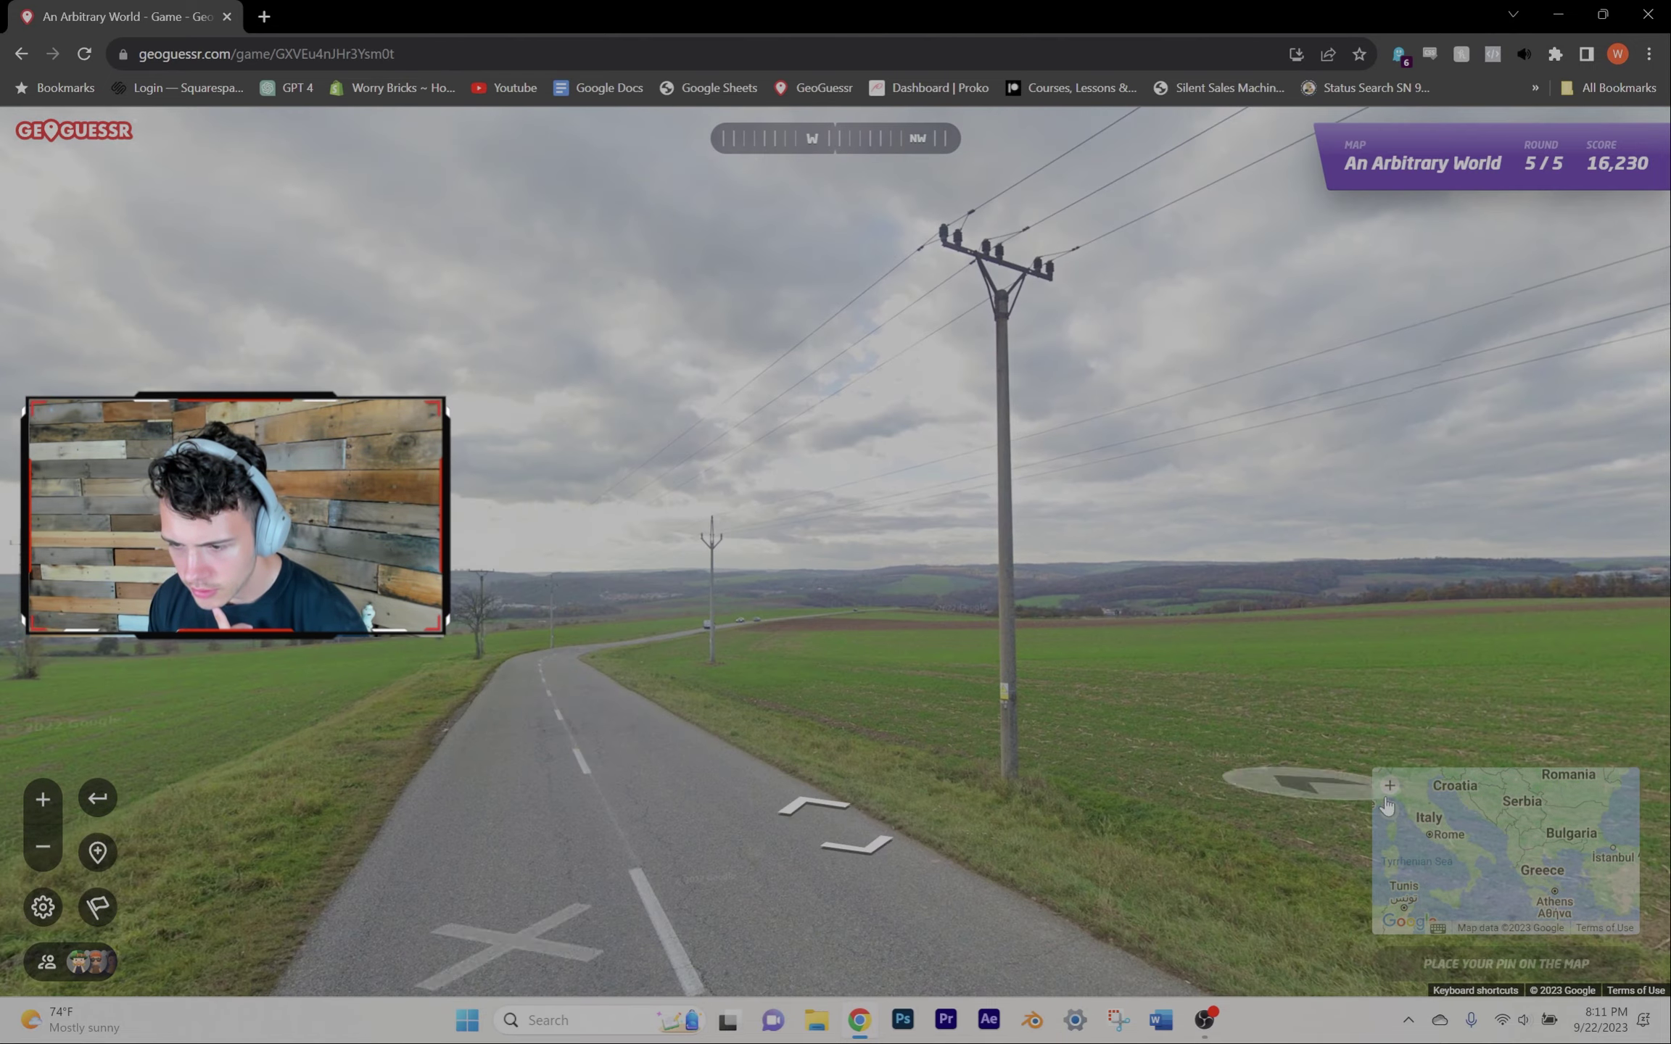
{"action": "left_click", "coordinate": [1354, 681]}
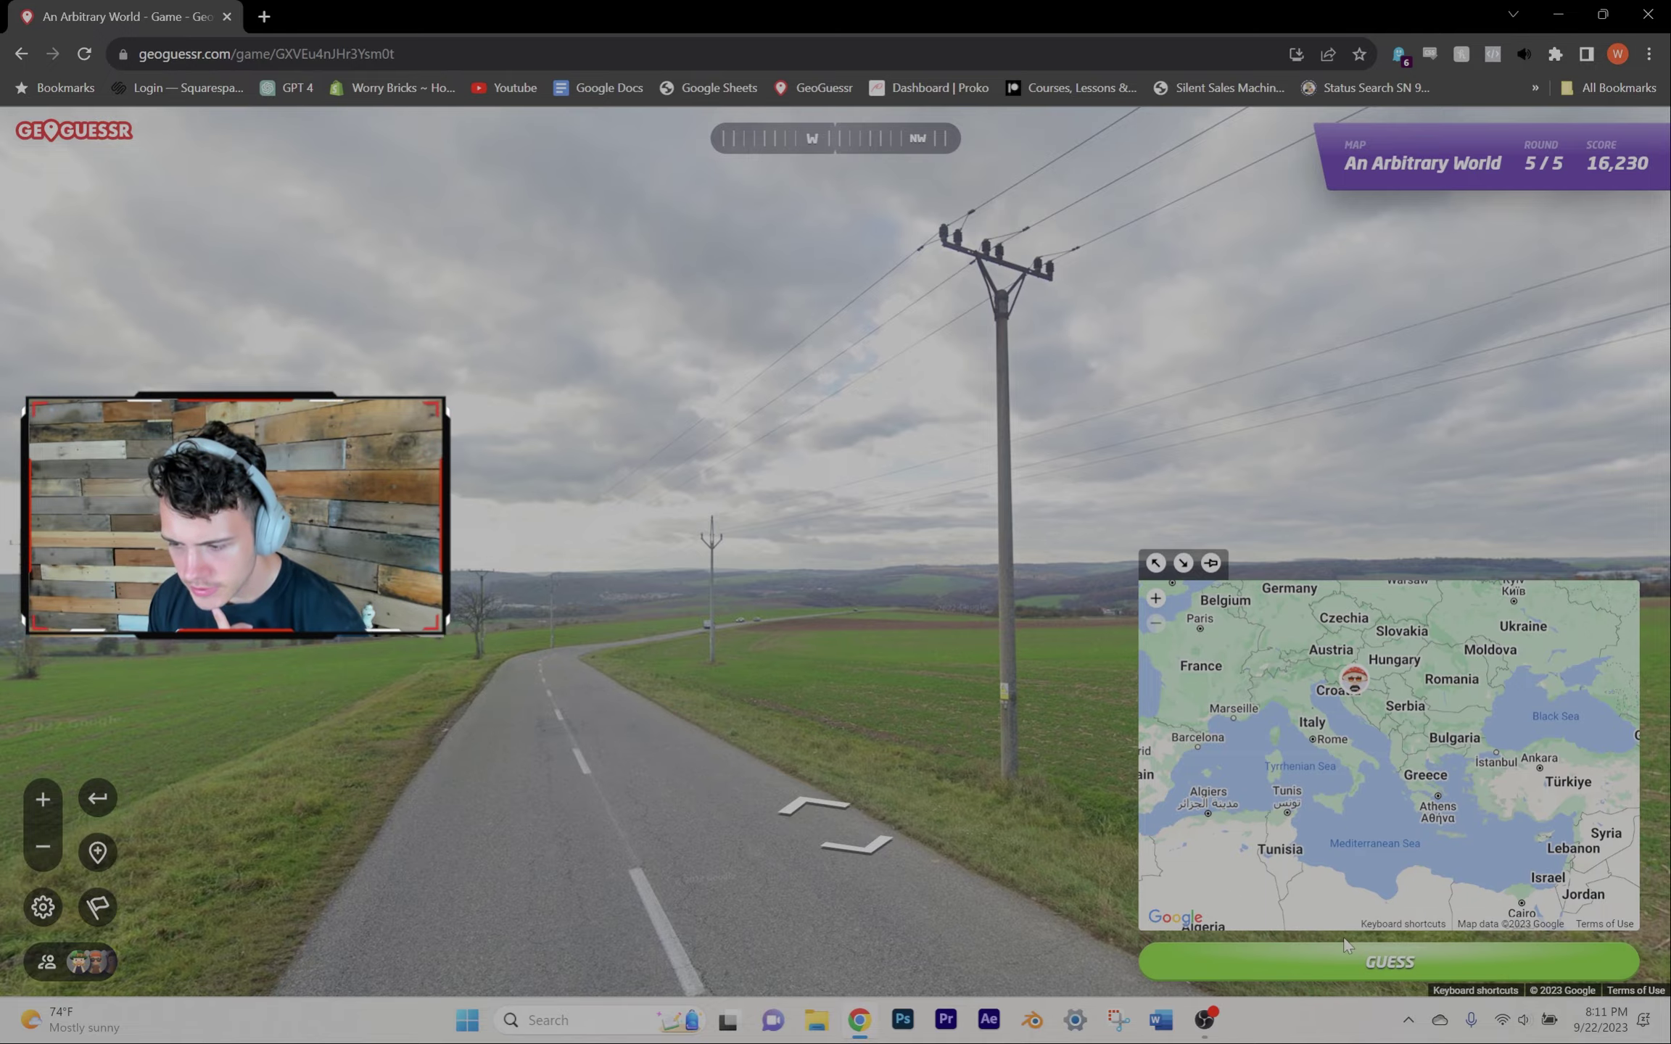
Step: Submit the last guess, finish at 20,326 points, view no-move highscores, and start a new game
{"action": "left_click", "coordinate": [1343, 955]}
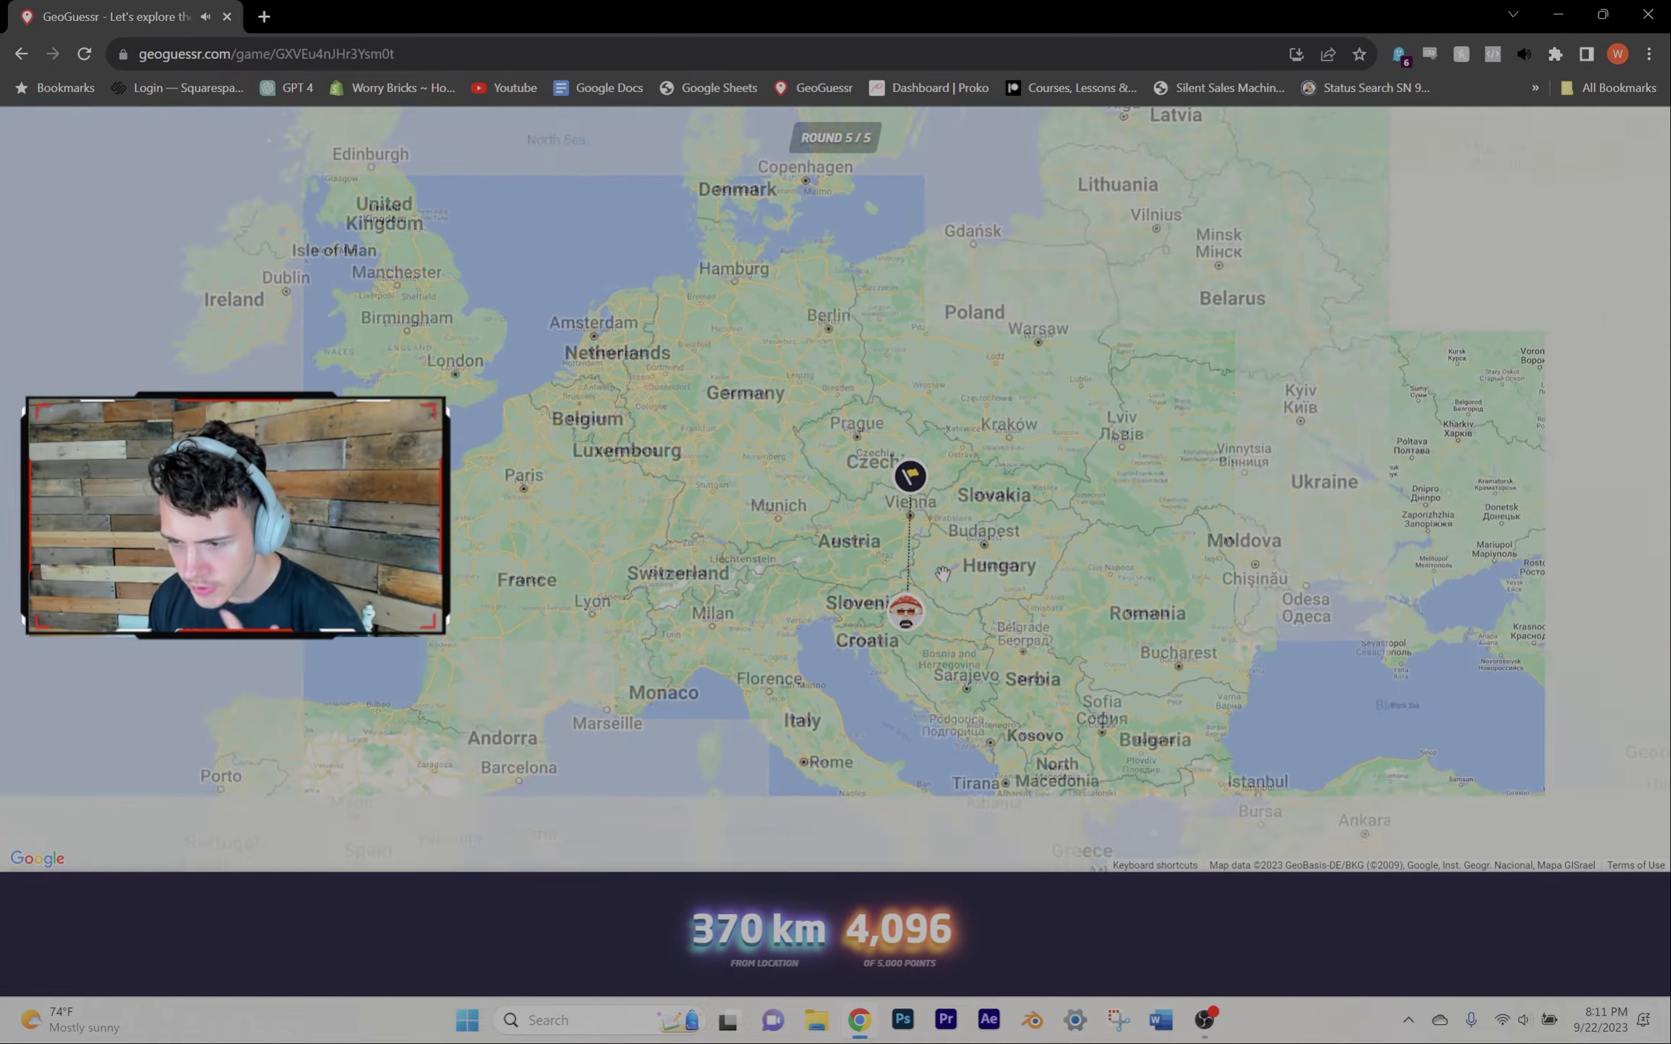
{"action": "key", "text": "space"}
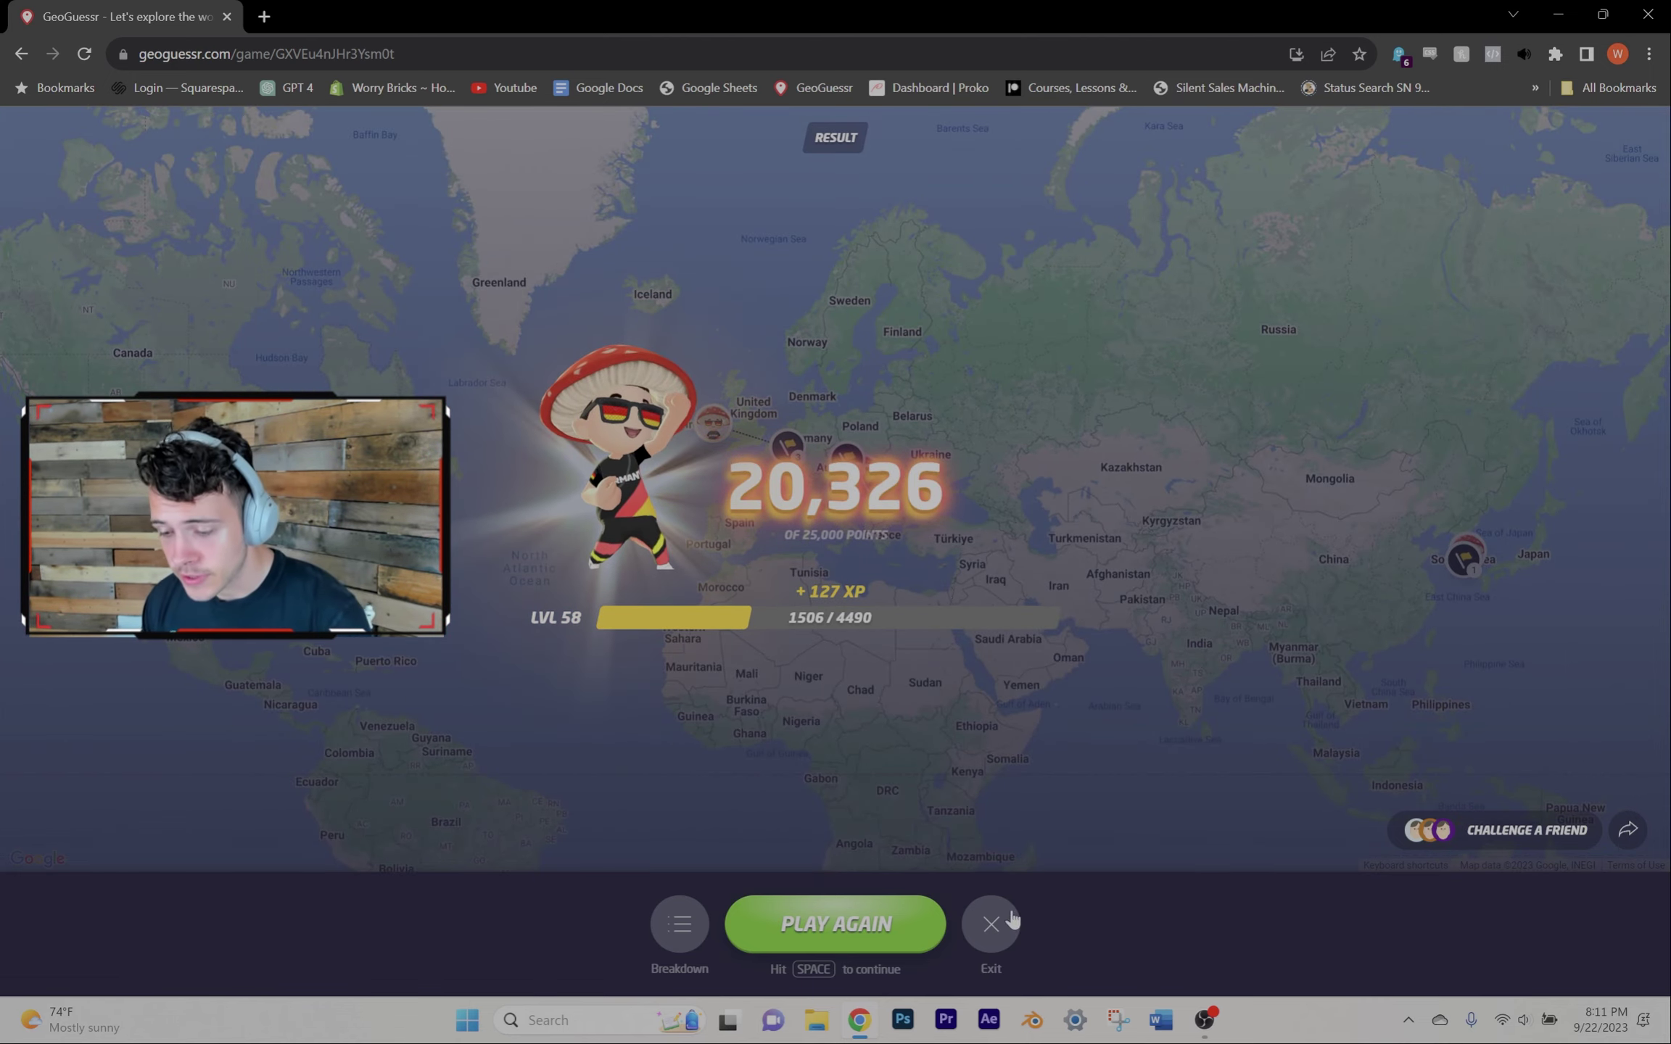
{"action": "left_click", "coordinate": [912, 680]}
{"action": "scroll", "coordinate": [665, 723], "scroll_direction": "down", "scroll_amount": 2}
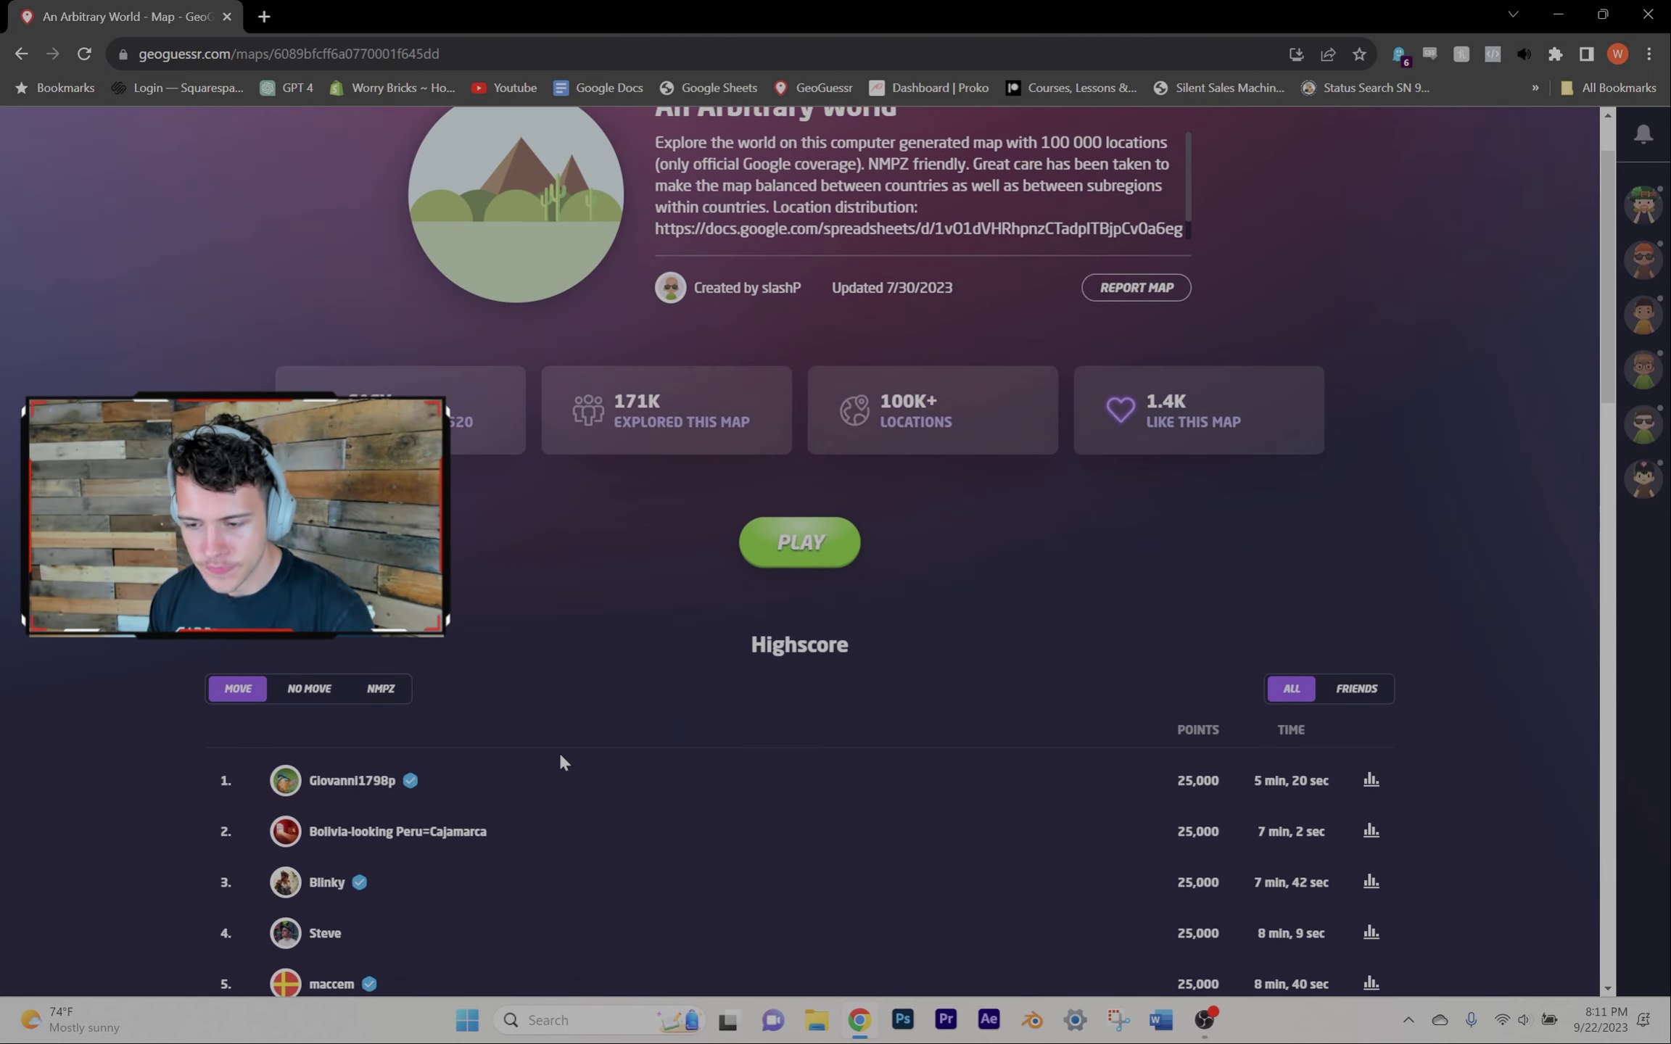
{"action": "left_click", "coordinate": [327, 690]}
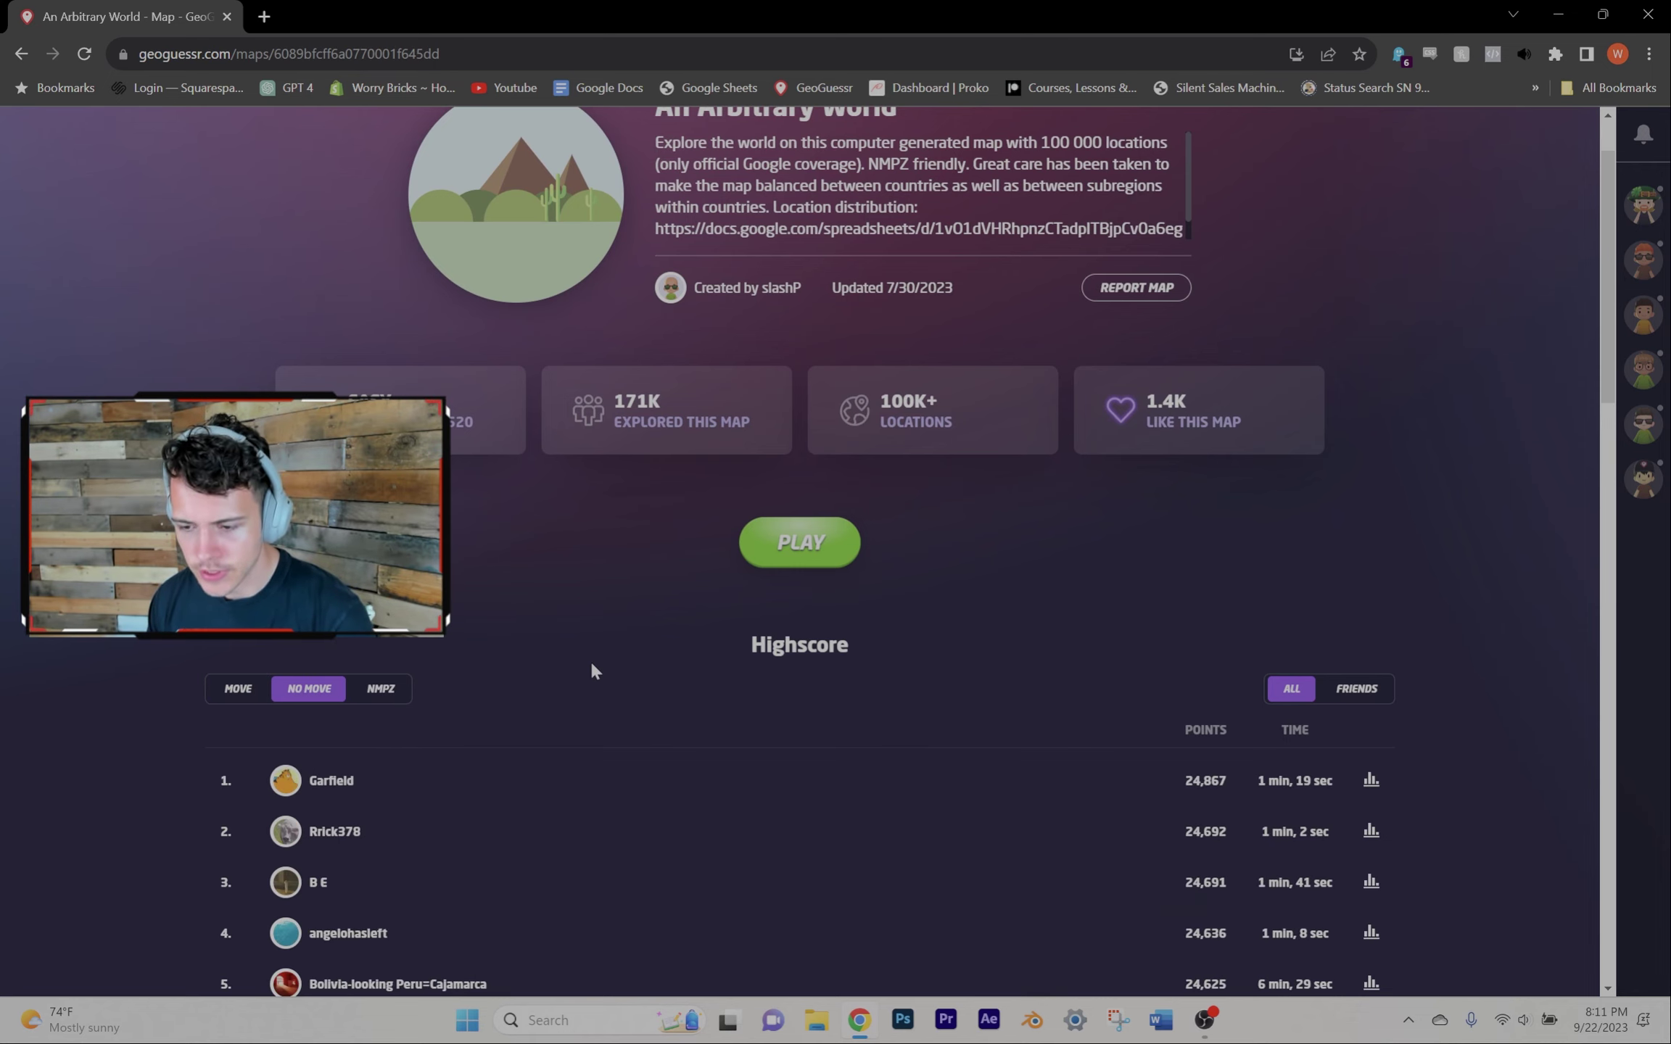
{"action": "left_click", "coordinate": [794, 556]}
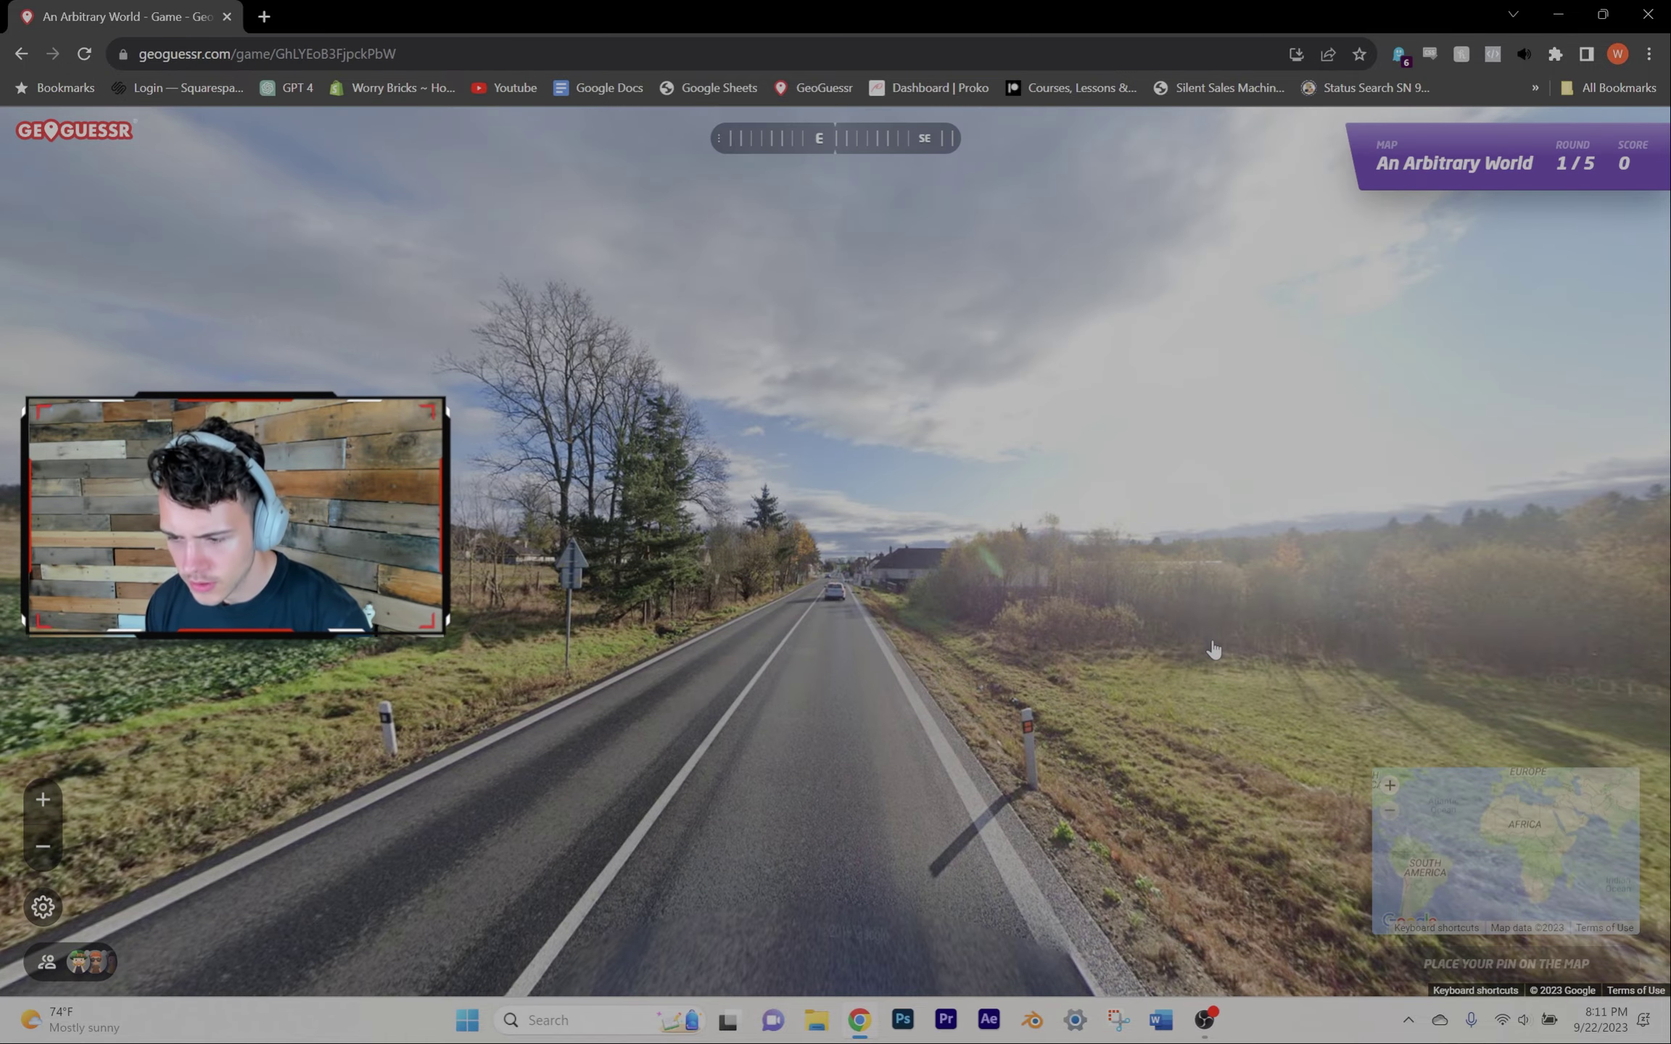
Step: Look toward the village, return to the start, submit a Czechia guess, and advance to round 2
{"action": "left_click", "coordinate": [832, 597]}
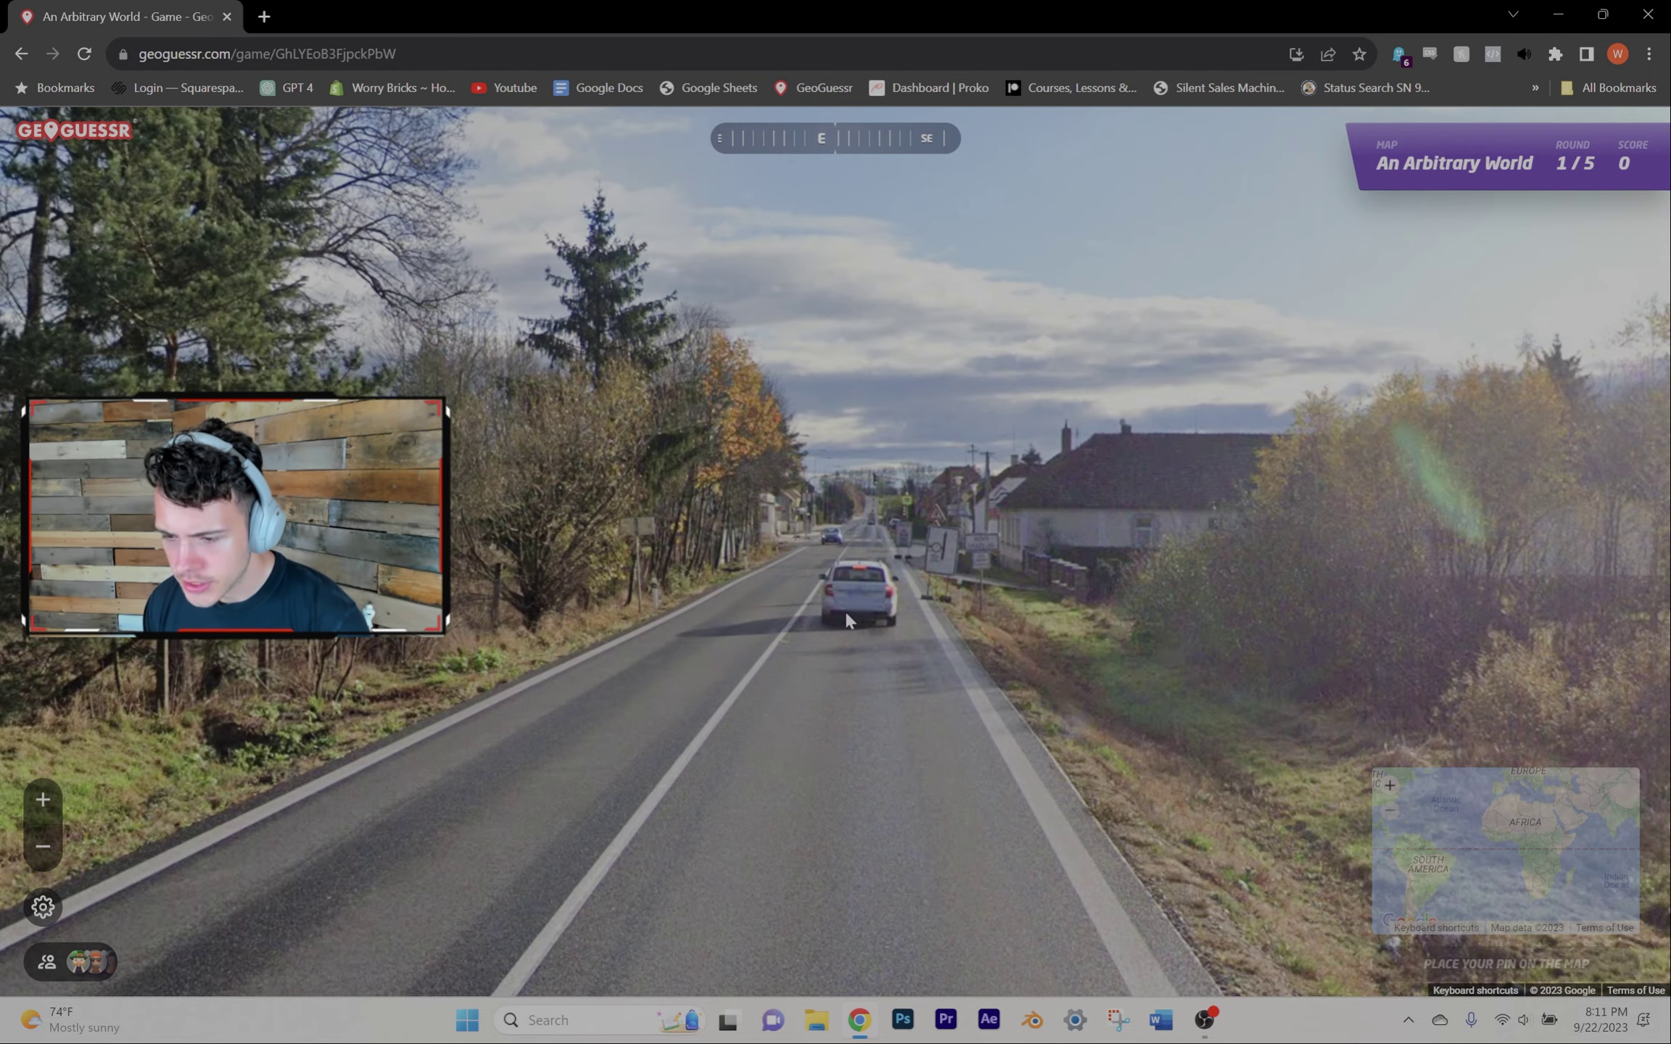
{"action": "left_click", "coordinate": [958, 578]}
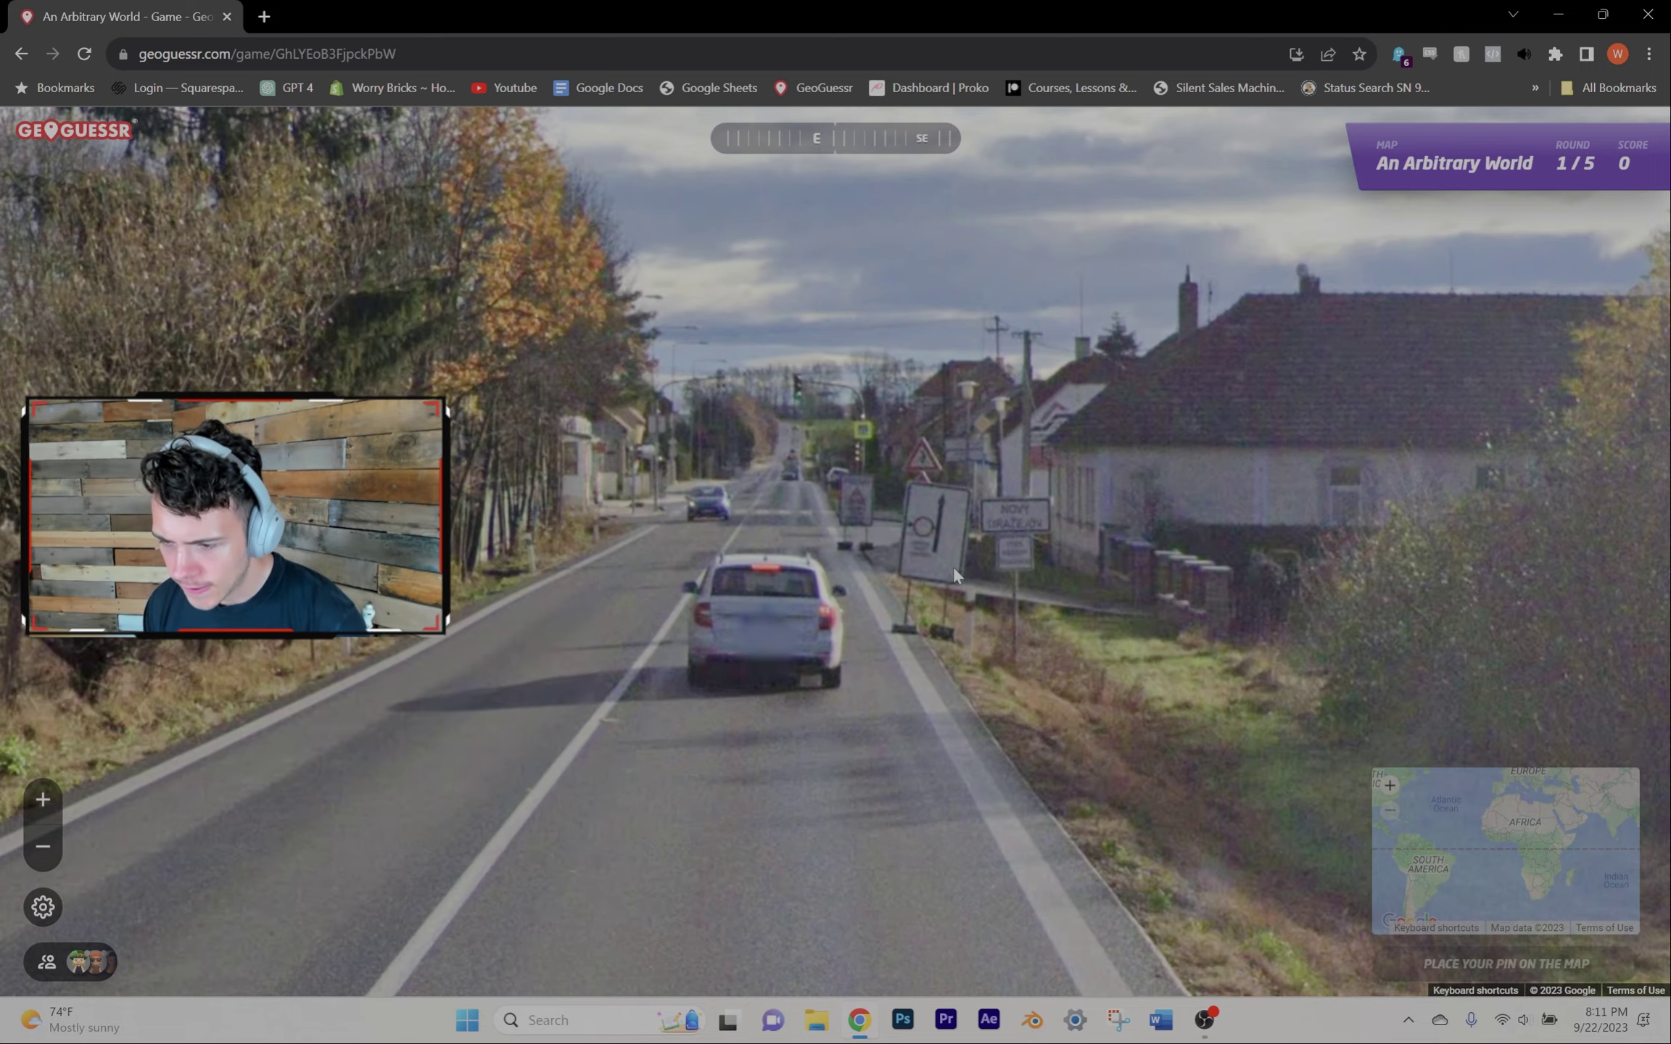
{"action": "key", "text": "r"}
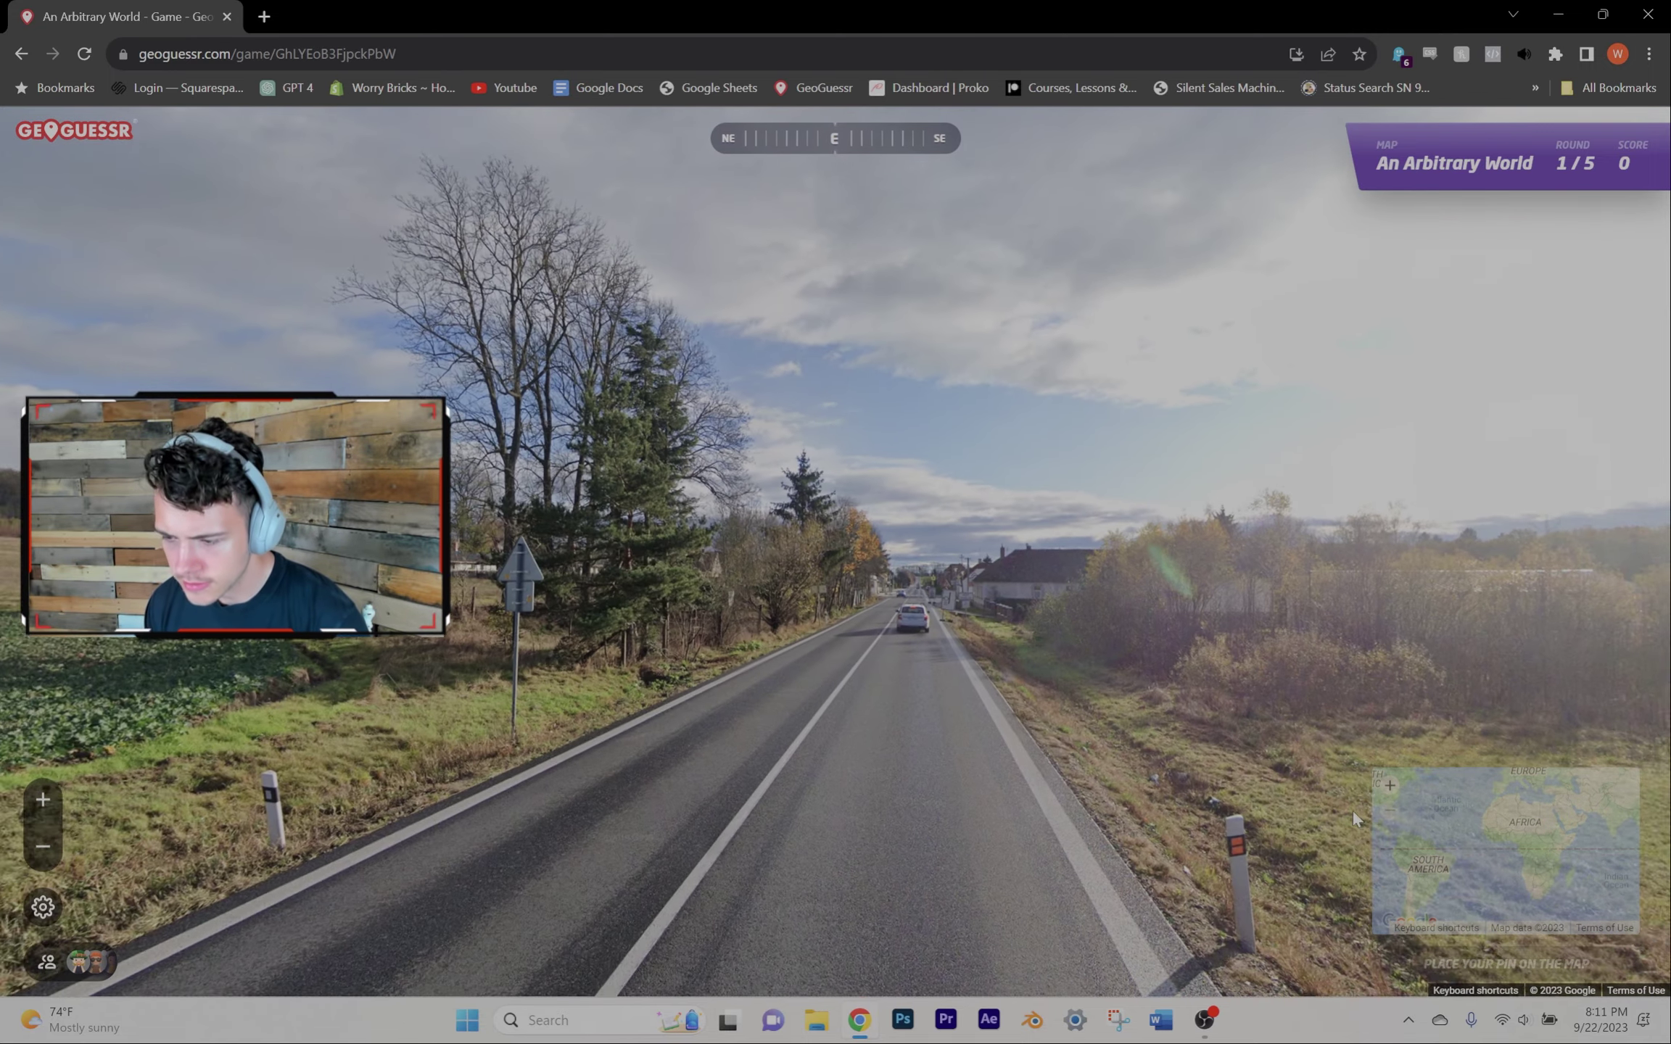
{"action": "scroll", "coordinate": [1405, 689], "scroll_direction": "up", "scroll_amount": 3}
{"action": "scroll", "coordinate": [1405, 688], "scroll_direction": "up", "scroll_amount": 2}
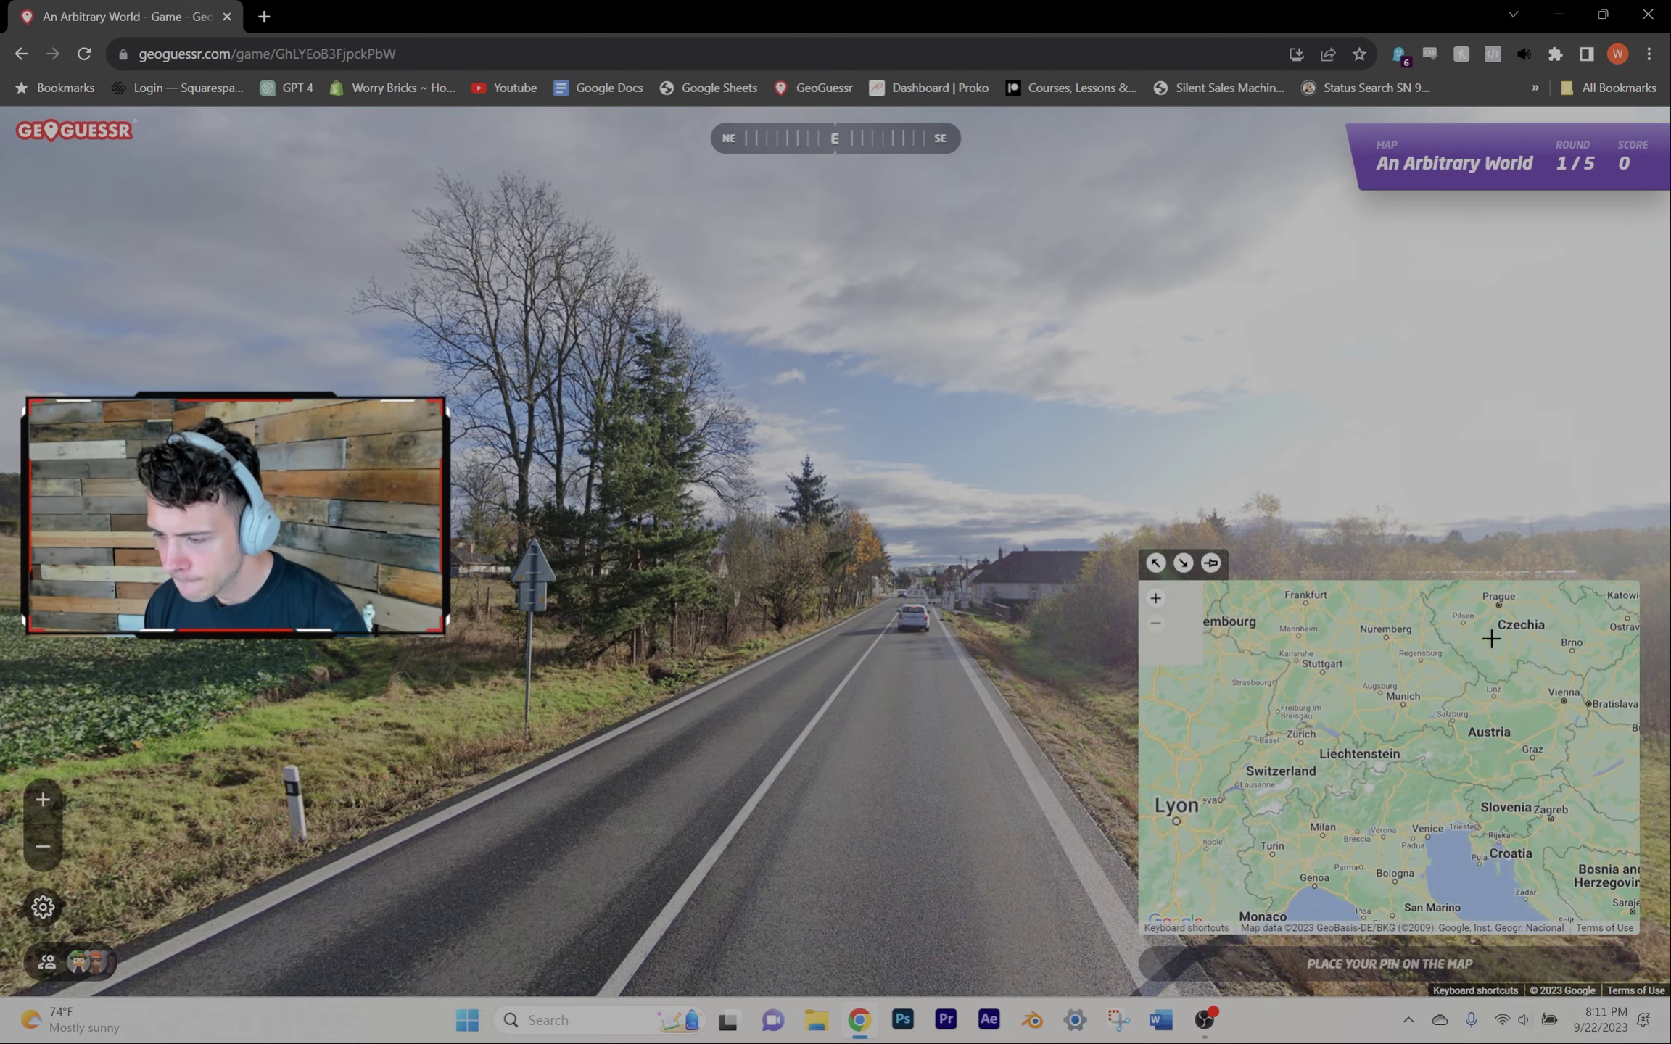
{"action": "scroll", "coordinate": [1437, 653], "scroll_direction": "up", "scroll_amount": 1}
{"action": "left_click", "coordinate": [1516, 622]}
{"action": "key", "text": "space"}
{"action": "scroll", "coordinate": [672, 619], "scroll_direction": "down", "scroll_amount": 2}
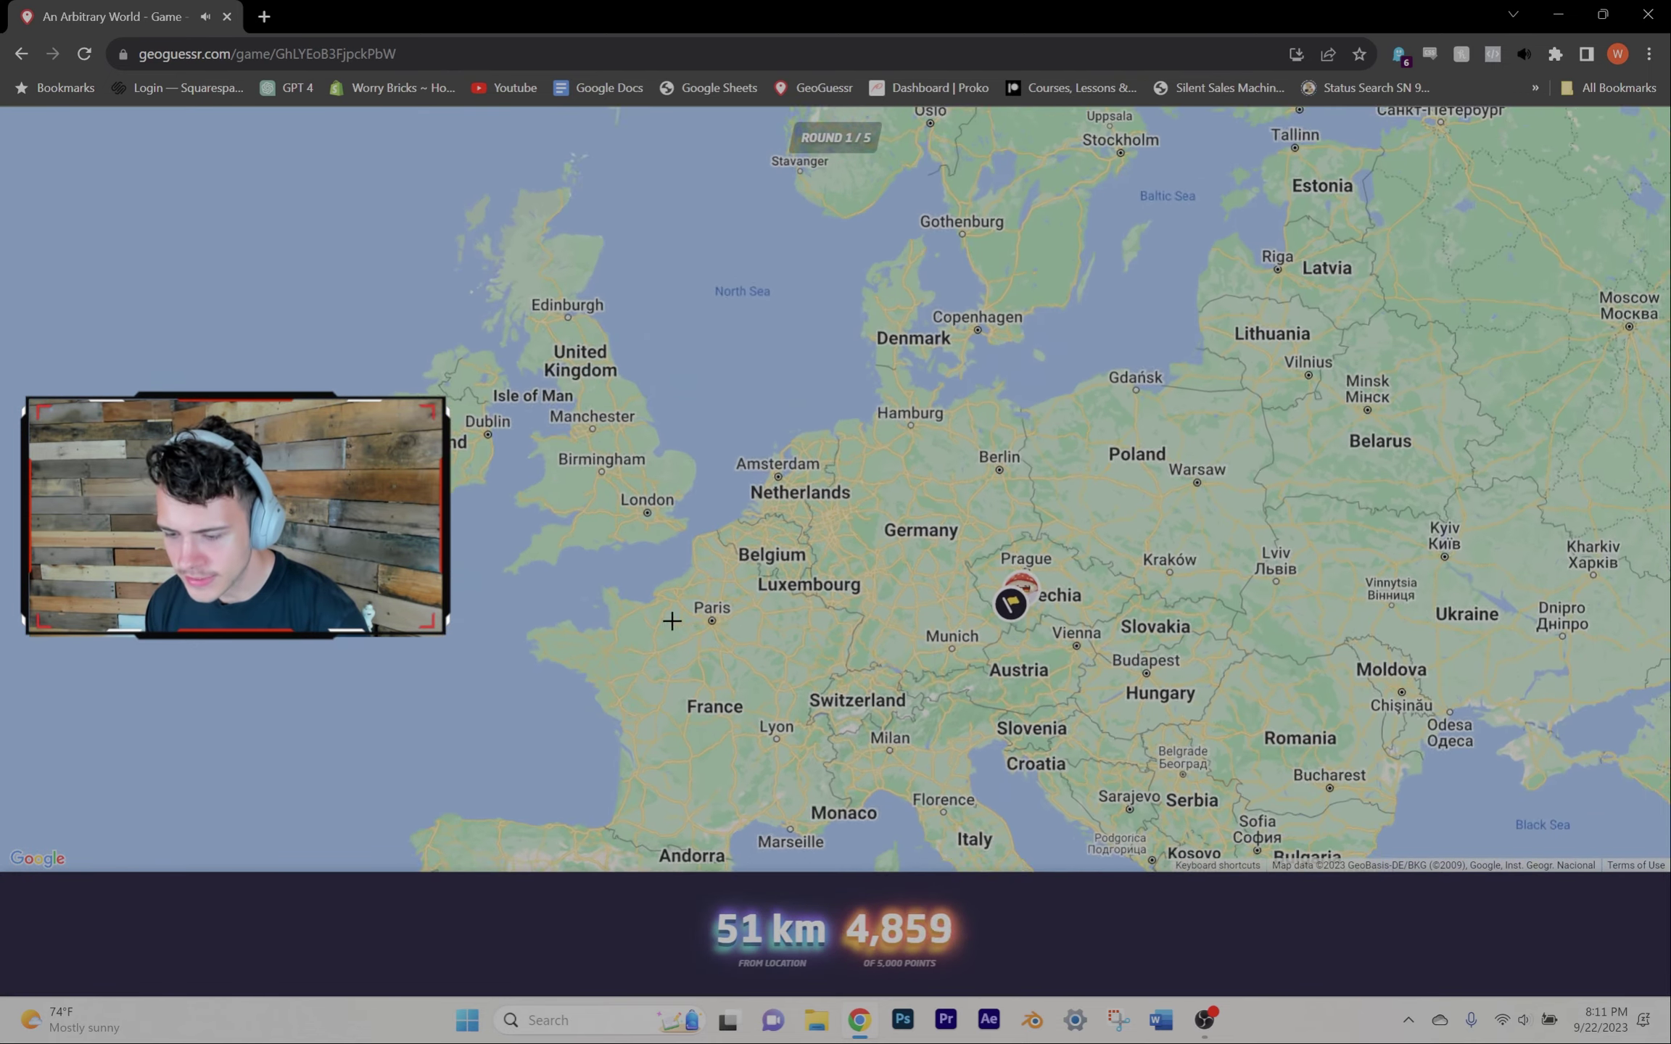
{"action": "scroll", "coordinate": [651, 615], "scroll_direction": "down", "scroll_amount": 1}
{"action": "key", "text": "space"}
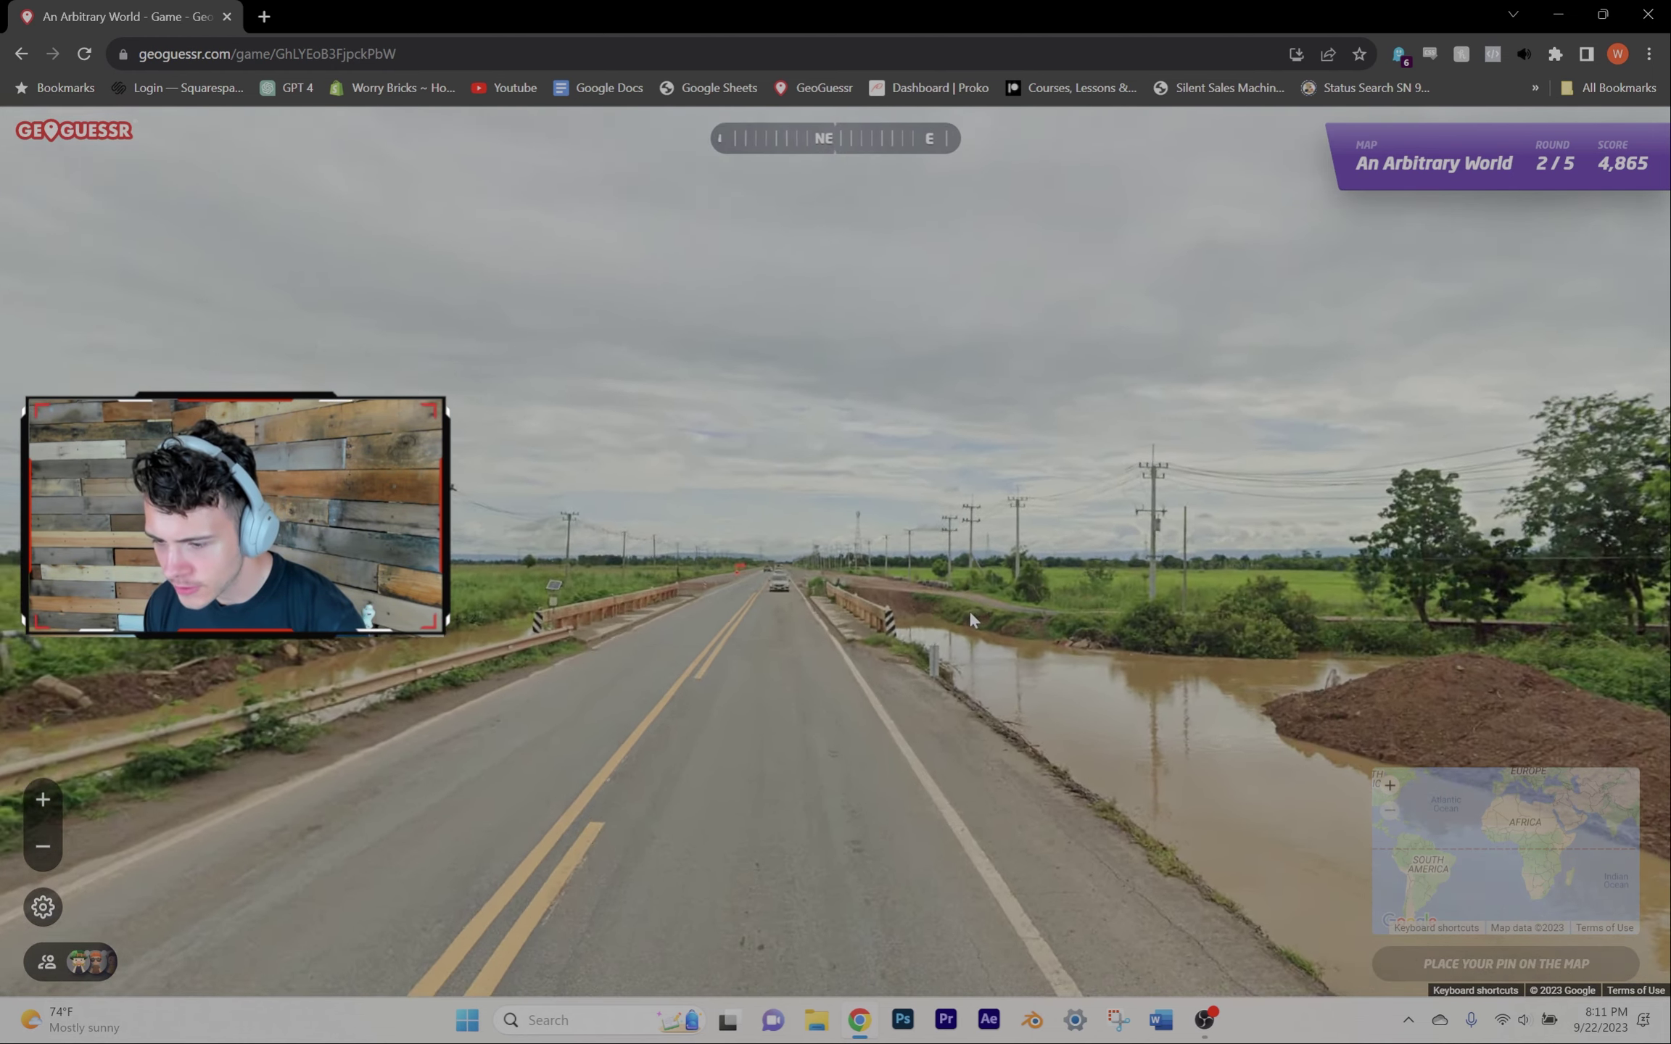
Step: Explore the Street View along the road to the bridge and the orange sign
{"action": "left_click", "coordinate": [968, 609]}
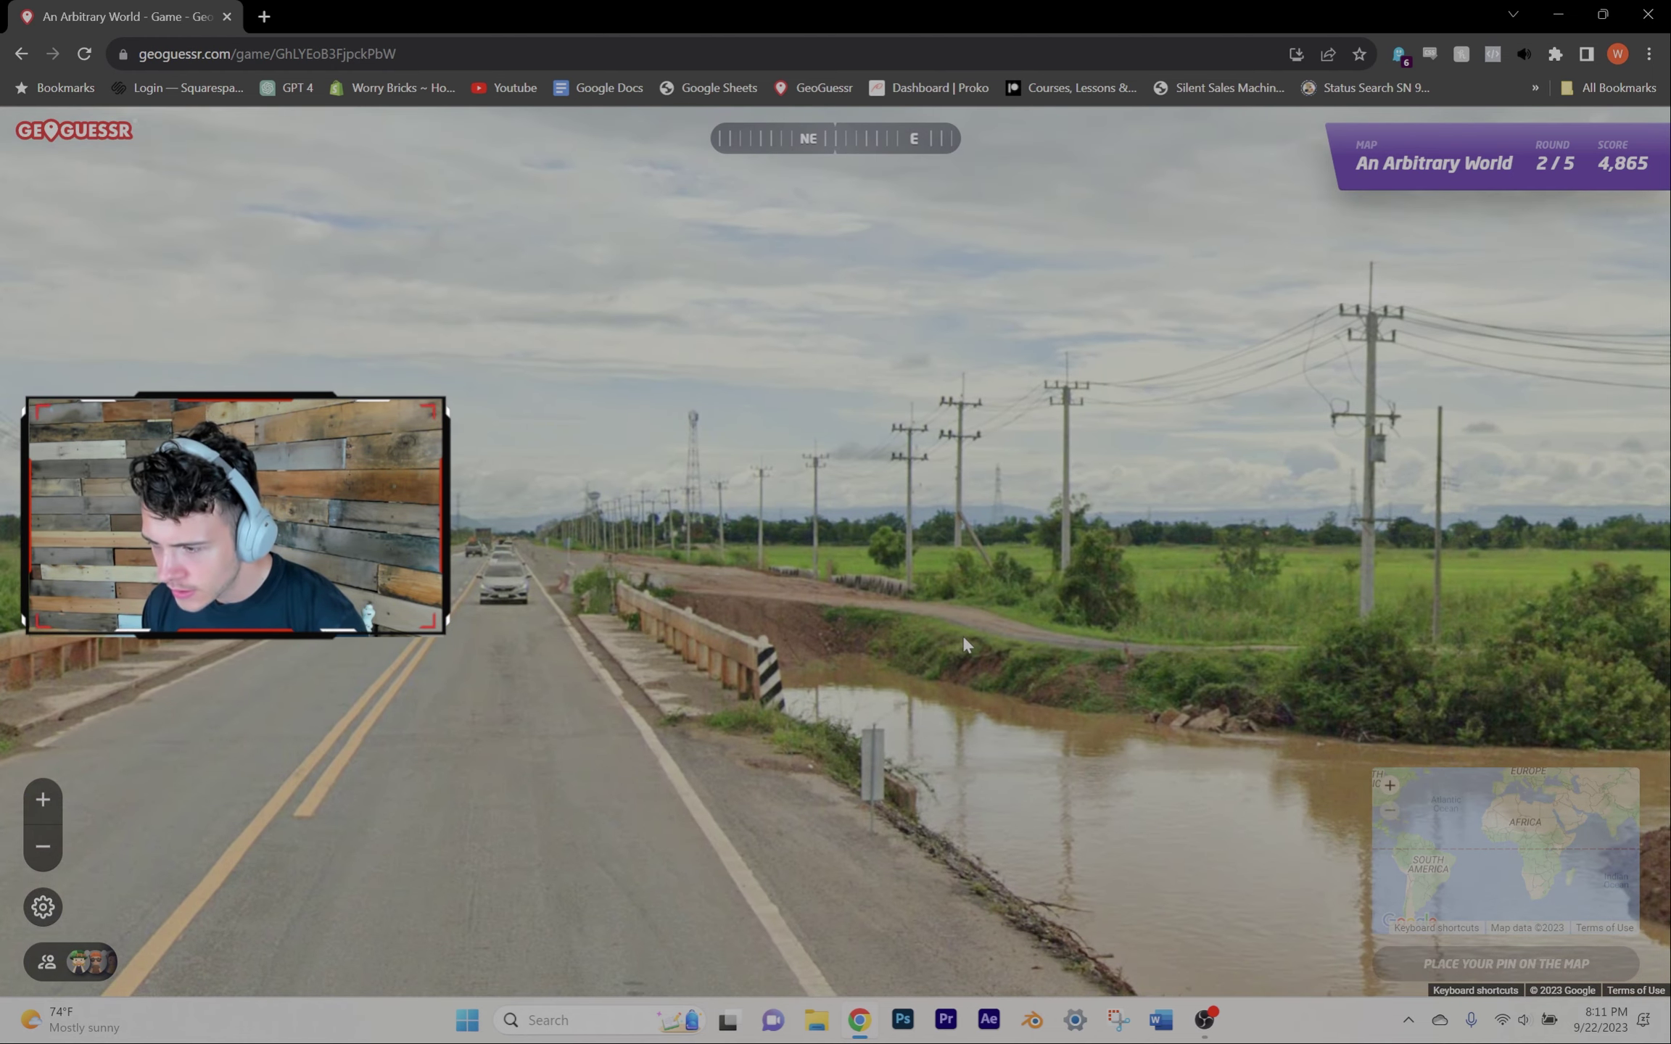
{"action": "scroll", "coordinate": [1258, 619], "scroll_direction": "up", "scroll_amount": 2}
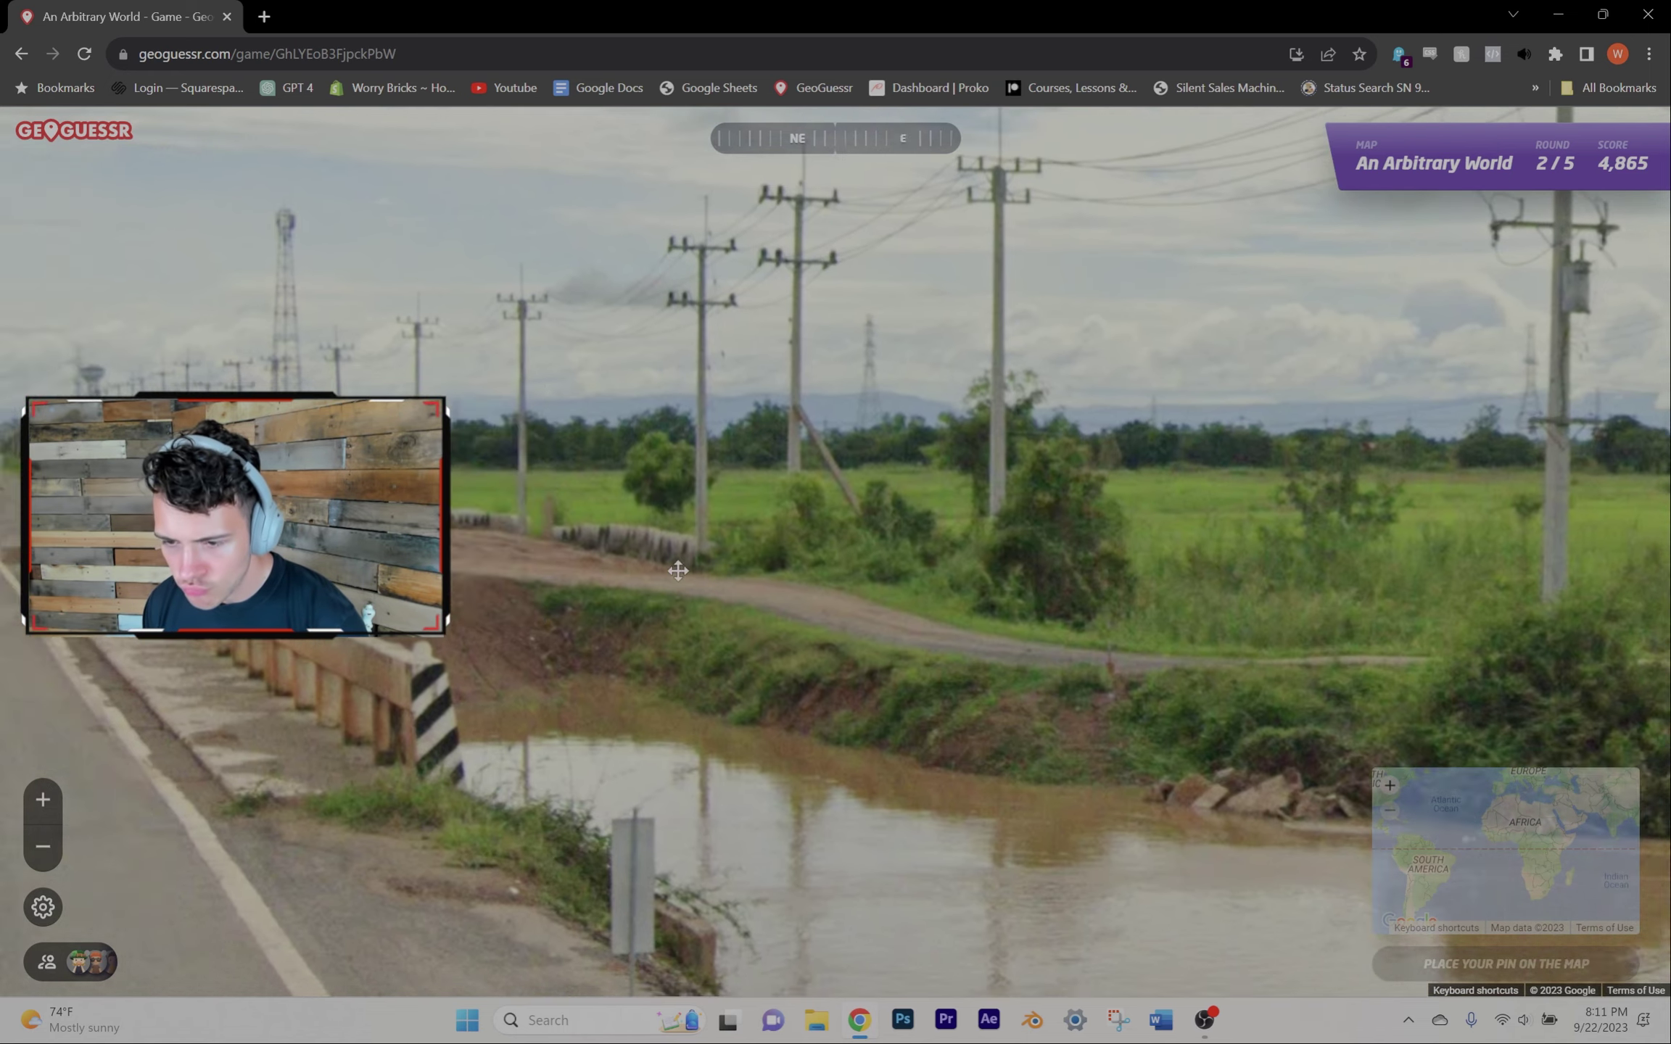
{"action": "left_click_drag", "start_coordinate": [672, 622], "coordinate": [911, 598]}
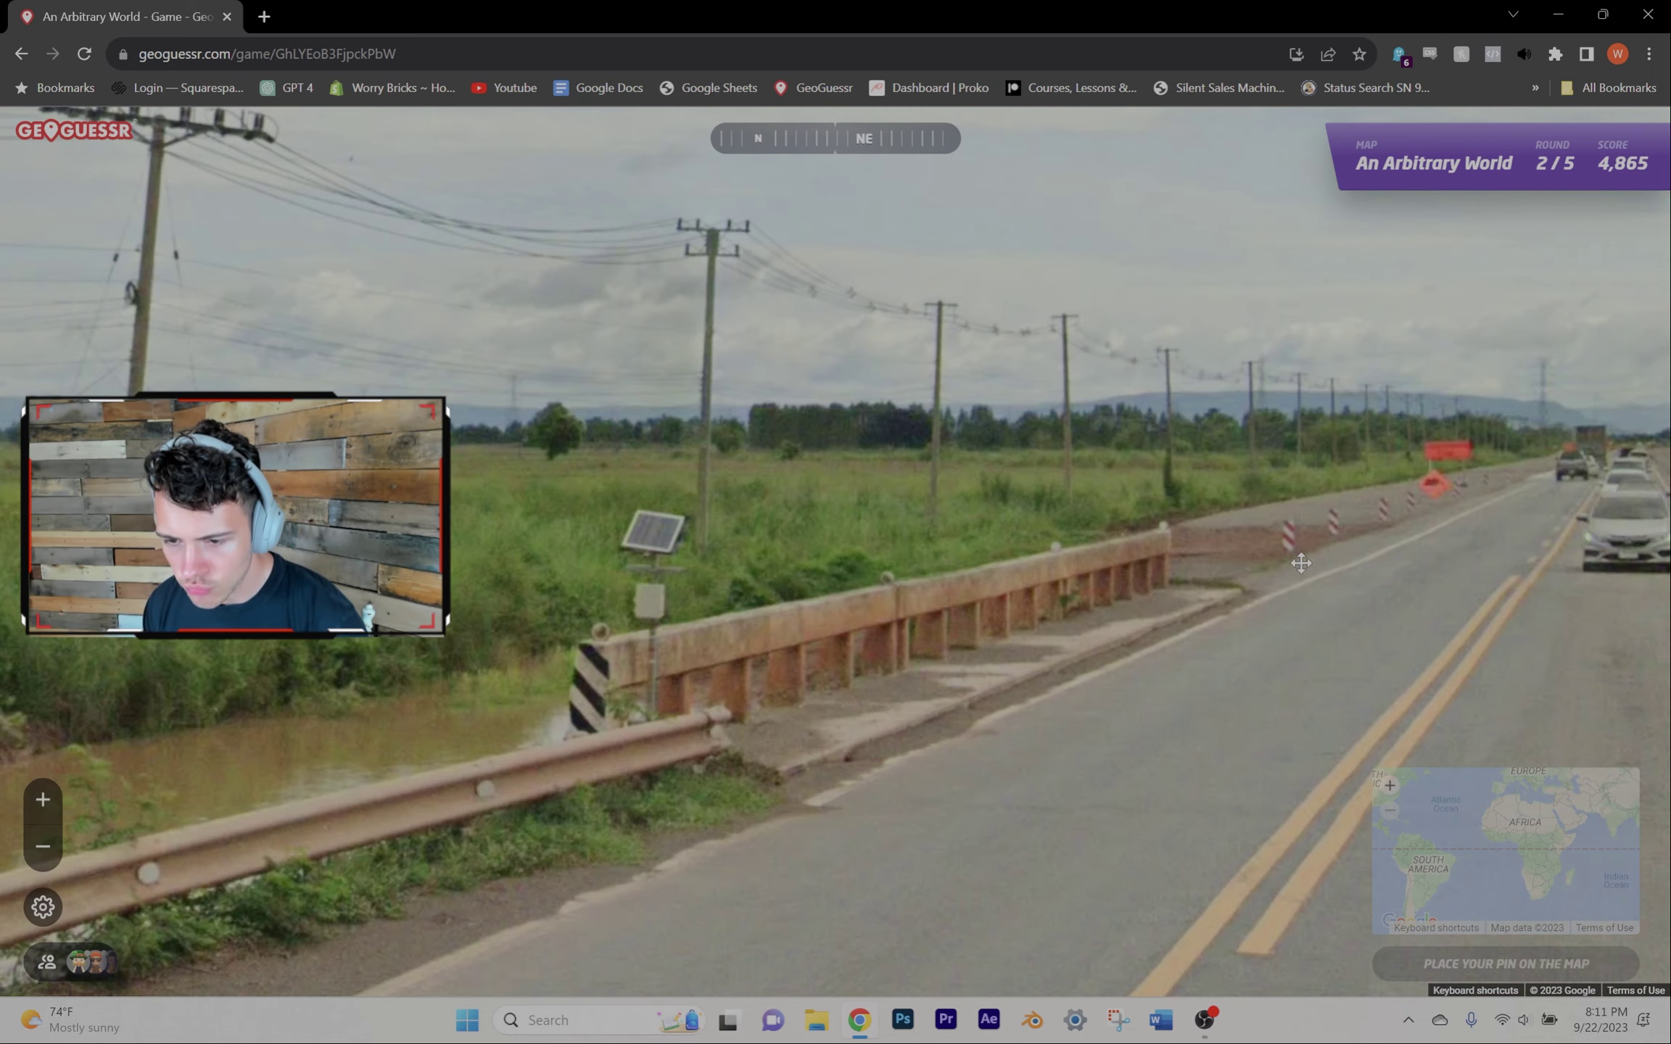
{"action": "scroll", "coordinate": [1007, 597], "scroll_direction": "down", "scroll_amount": 2}
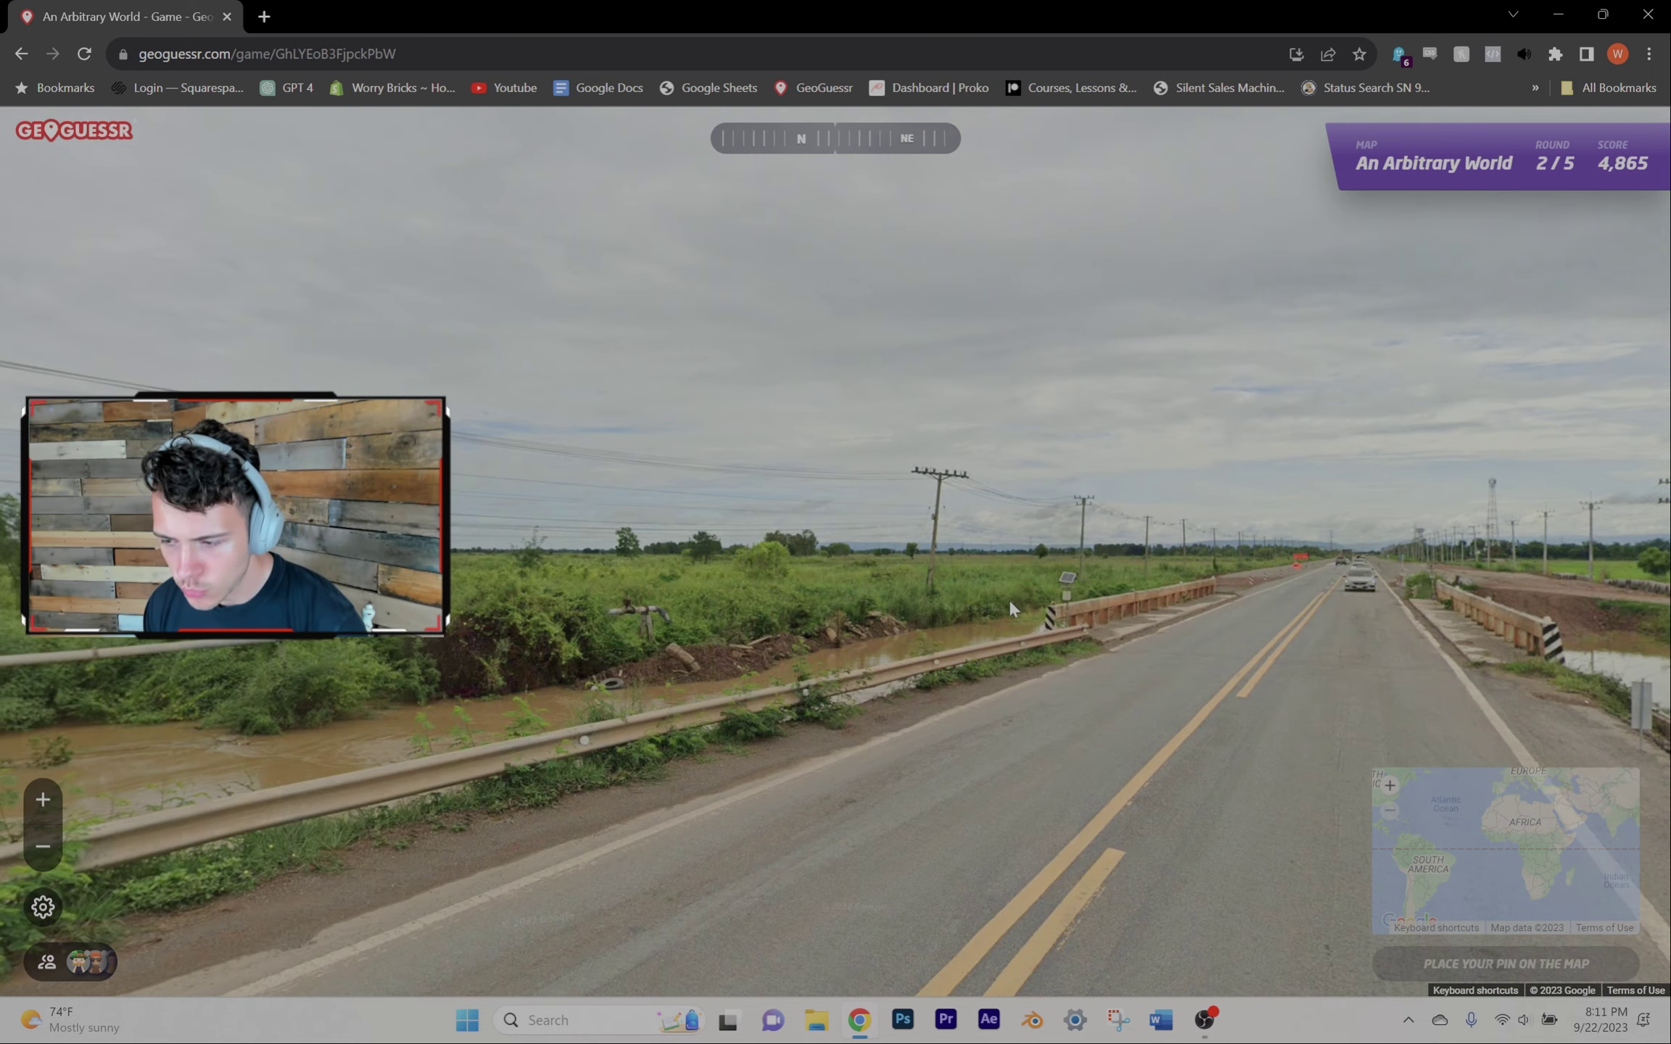
{"action": "left_click", "coordinate": [1224, 586]}
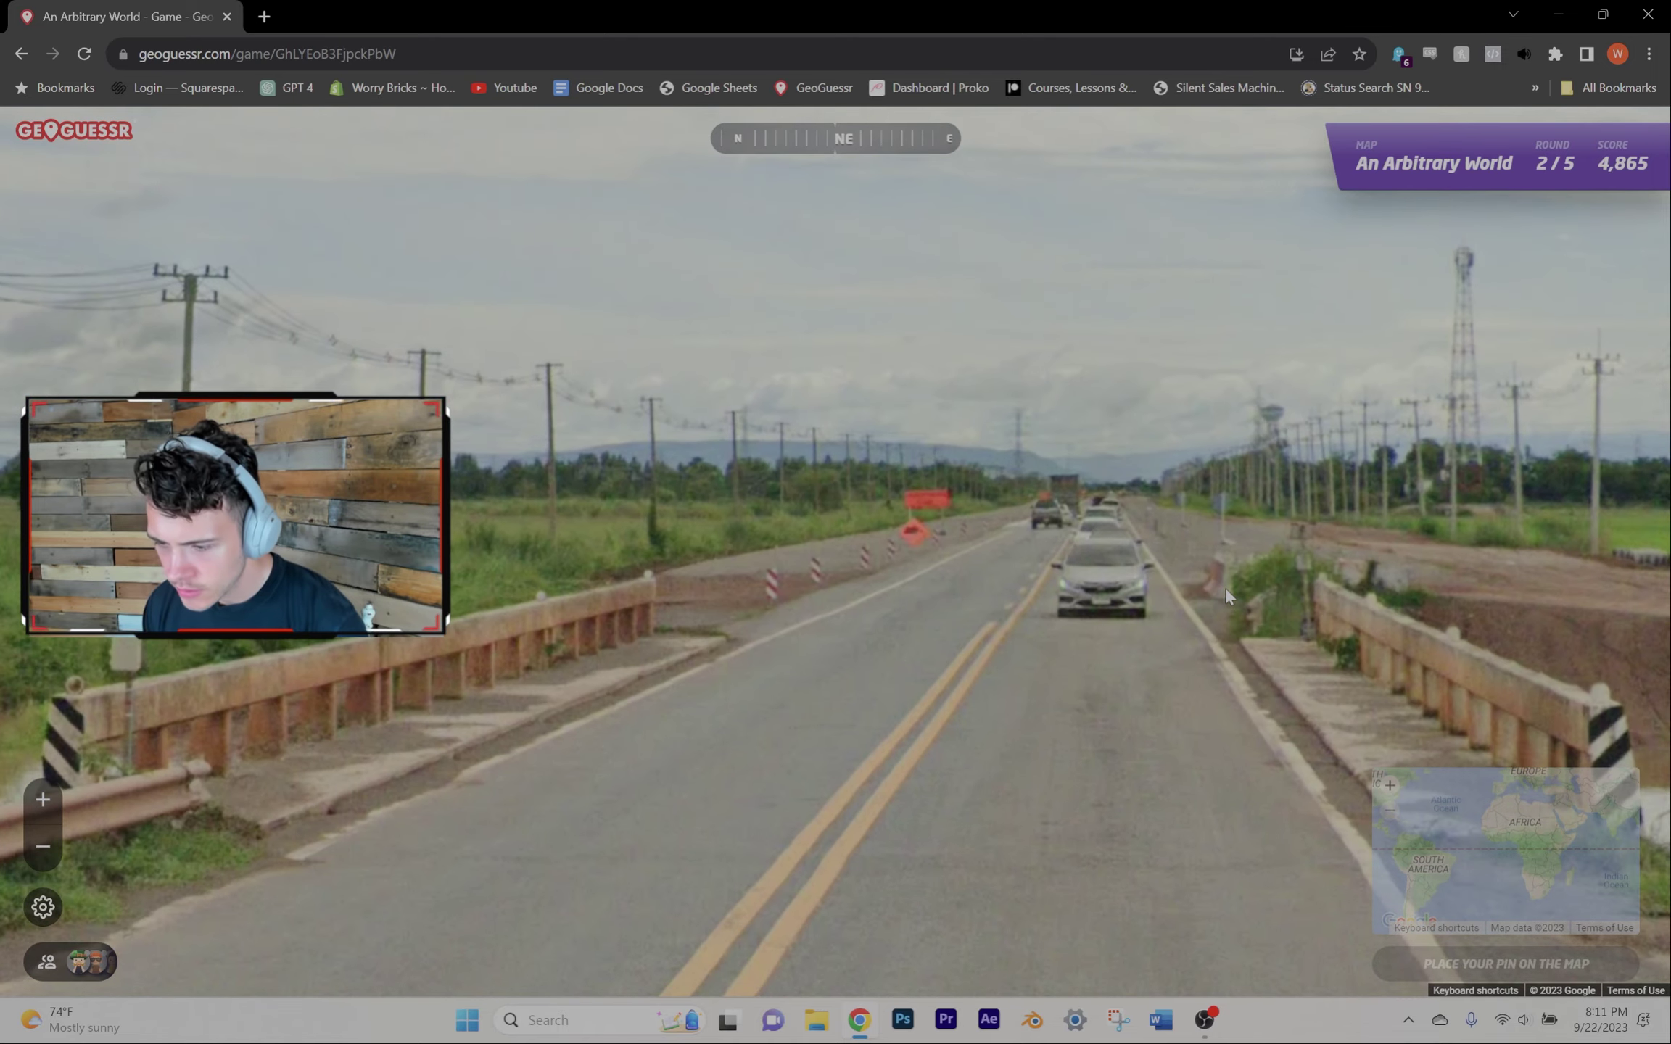
{"action": "left_click_drag", "start_coordinate": [1225, 586], "coordinate": [948, 591]}
{"action": "left_click", "coordinate": [949, 591]}
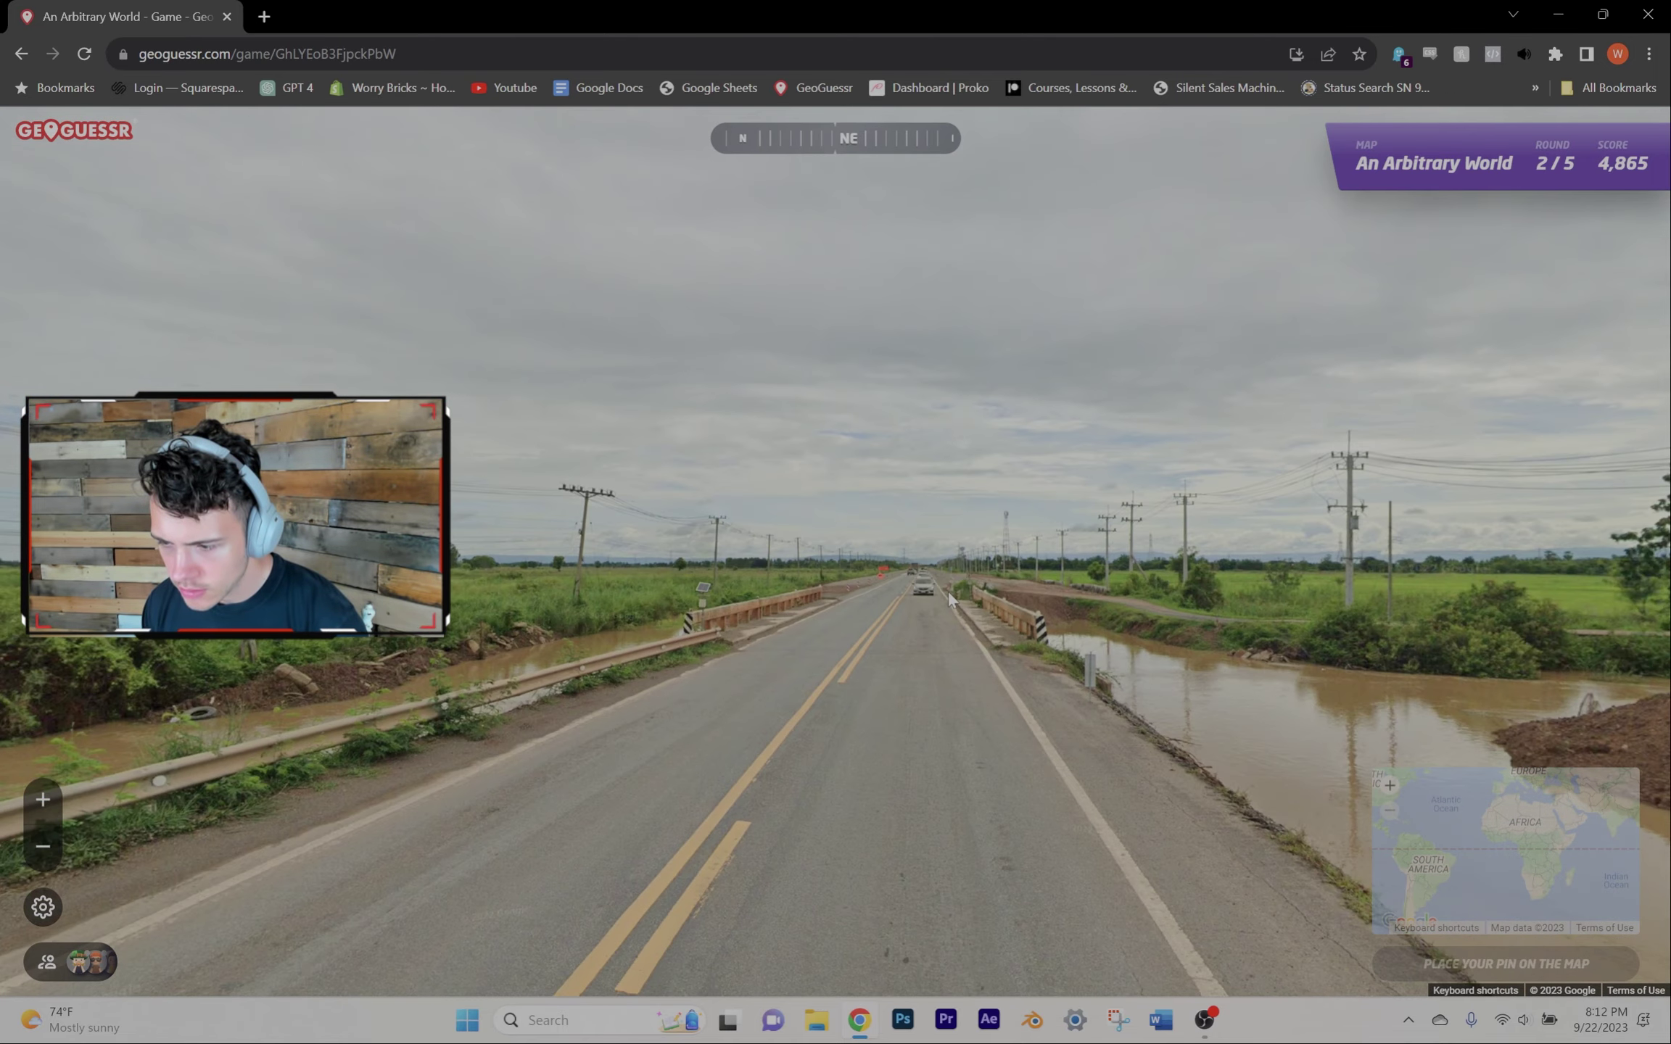
{"action": "key", "text": "Right"}
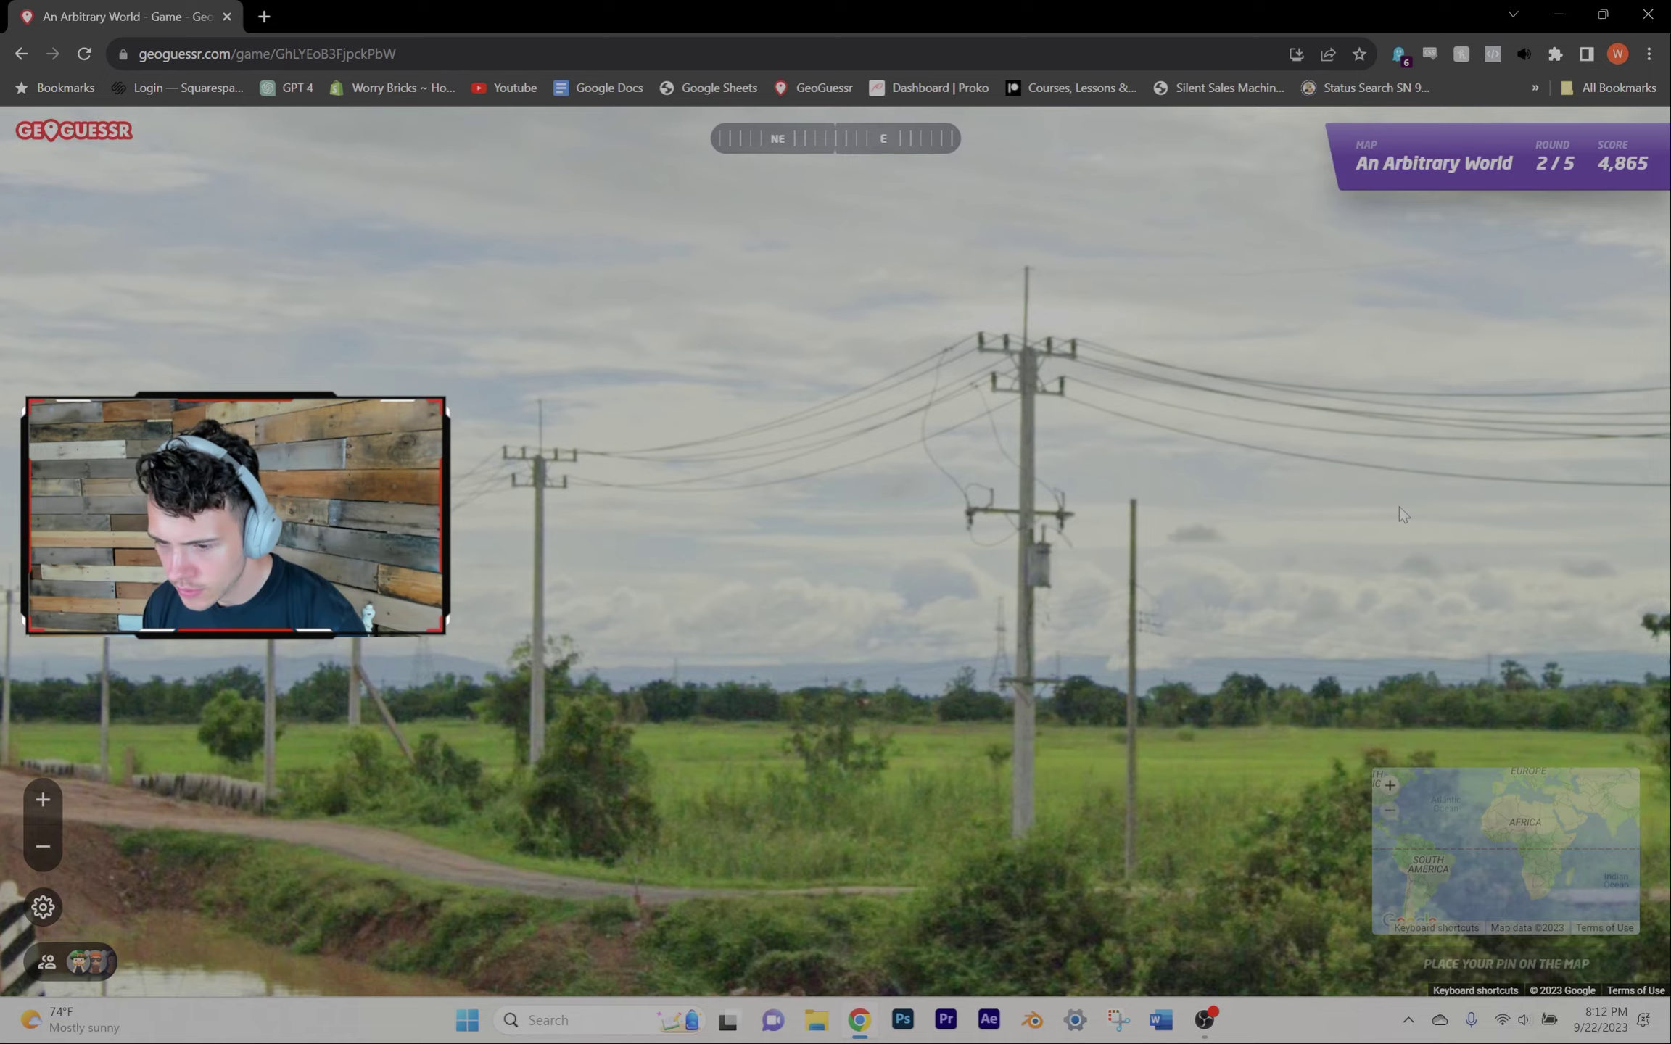
{"action": "key", "text": "Right"}
{"action": "key", "text": "Right"}
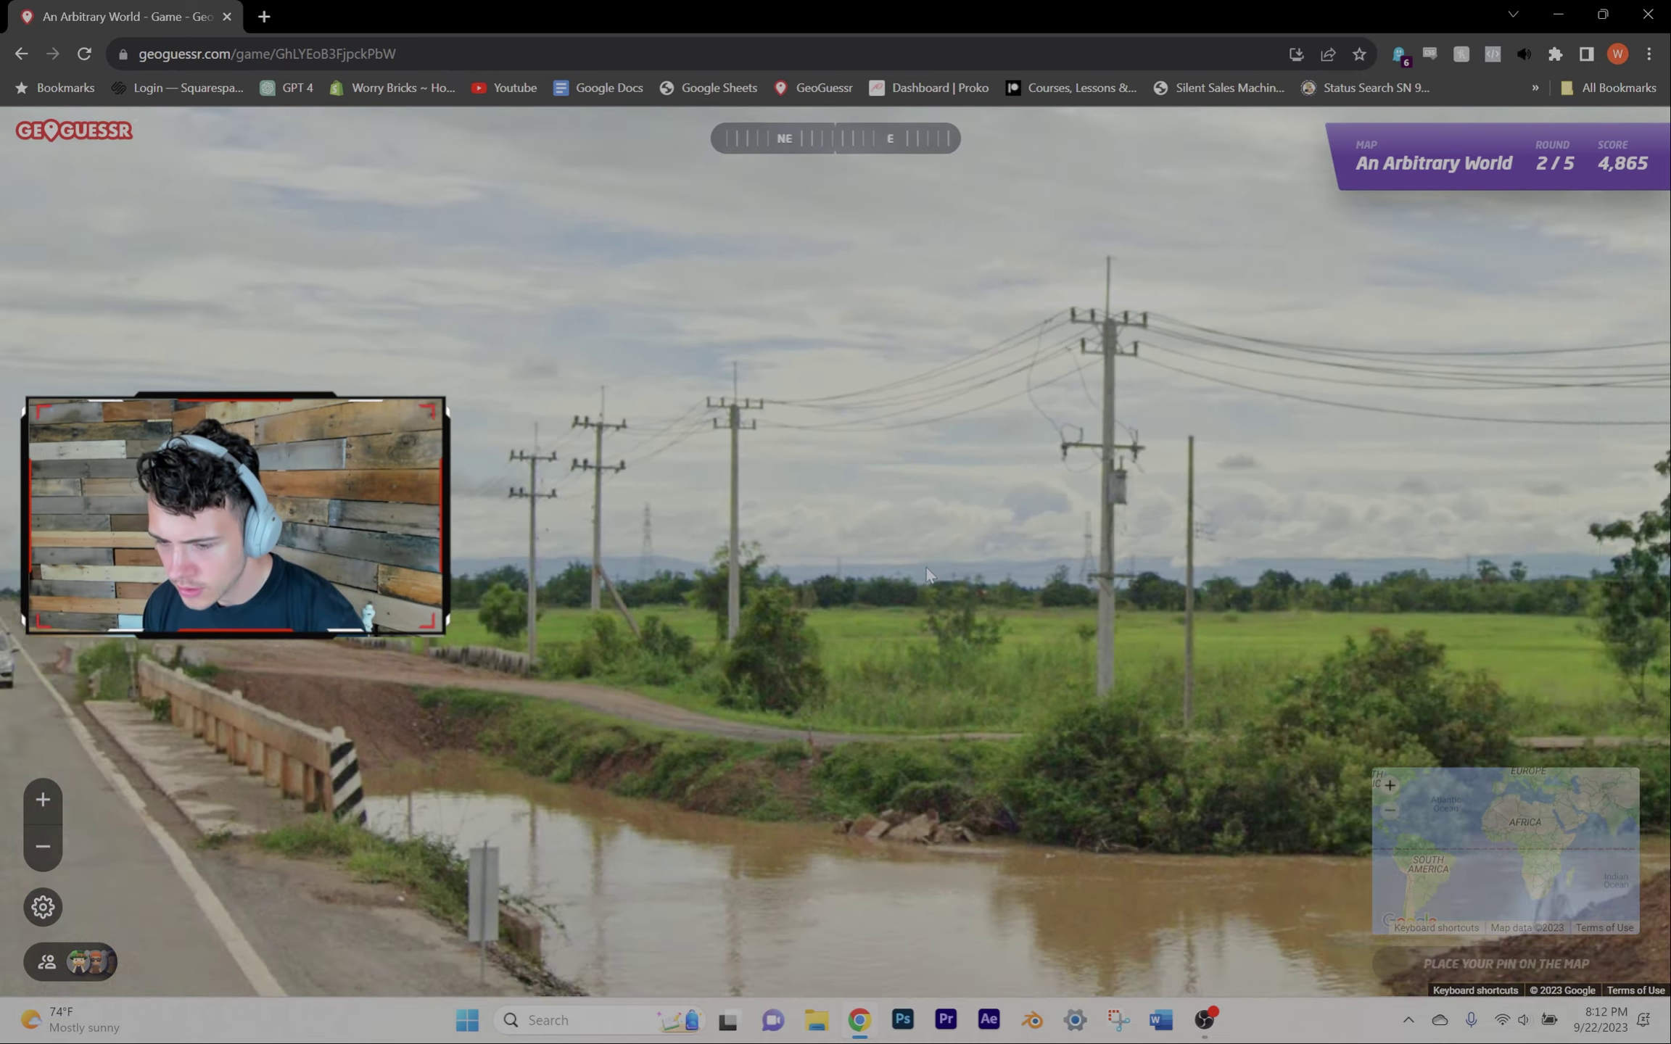
{"action": "key", "text": "Right"}
{"action": "key", "text": "Right"}
{"action": "key", "text": "Right"}
{"action": "key", "text": "Right"}
{"action": "key", "text": "Right"}
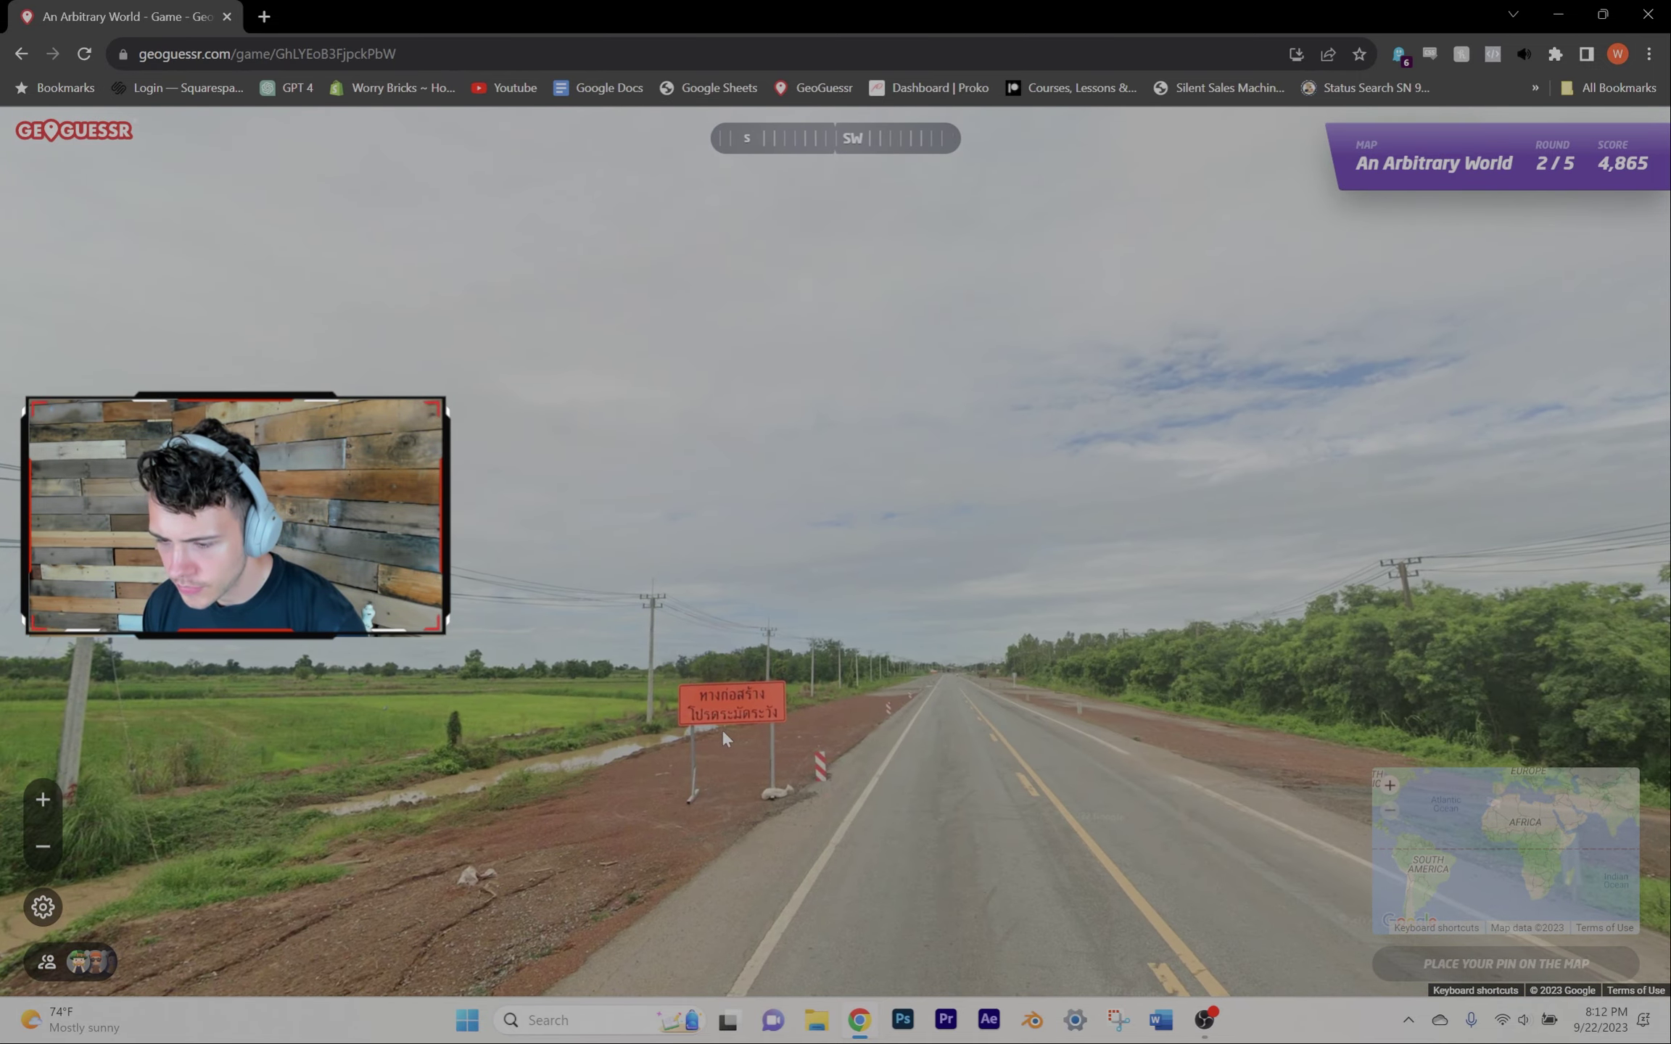
{"action": "key", "text": "Right"}
{"action": "left_click_drag", "start_coordinate": [722, 729], "coordinate": [861, 657]}
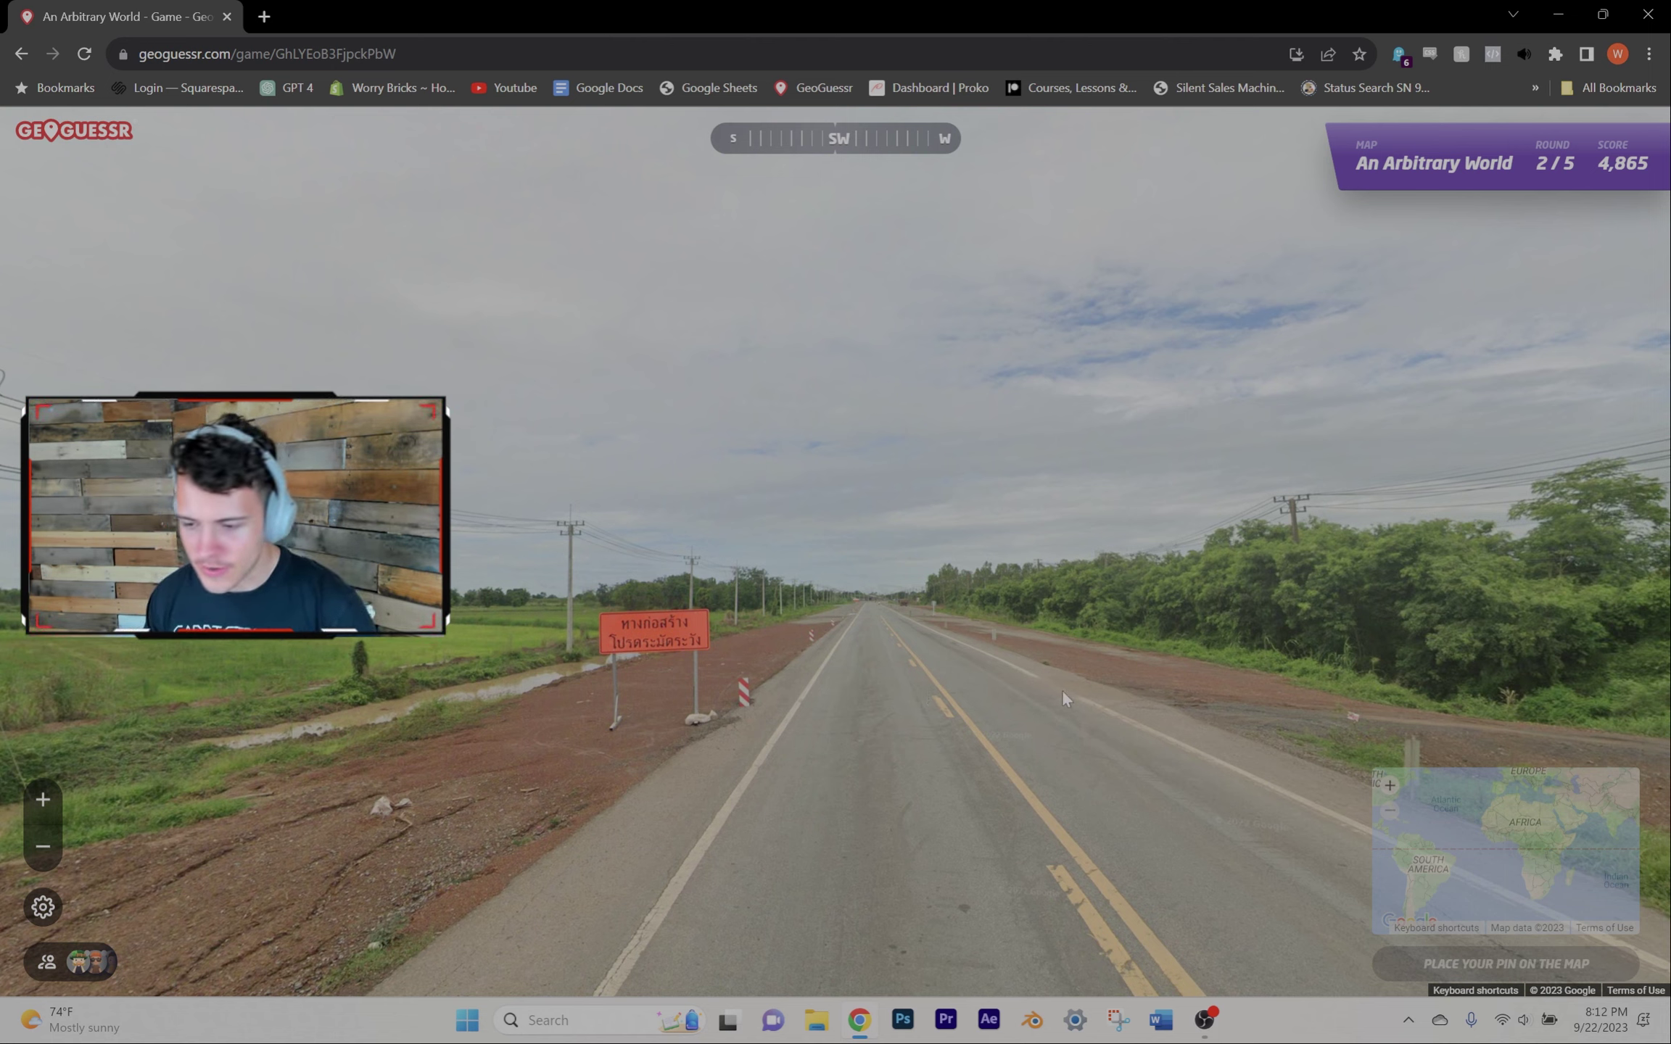
{"action": "scroll", "coordinate": [1525, 727], "scroll_direction": "up", "scroll_amount": 5}
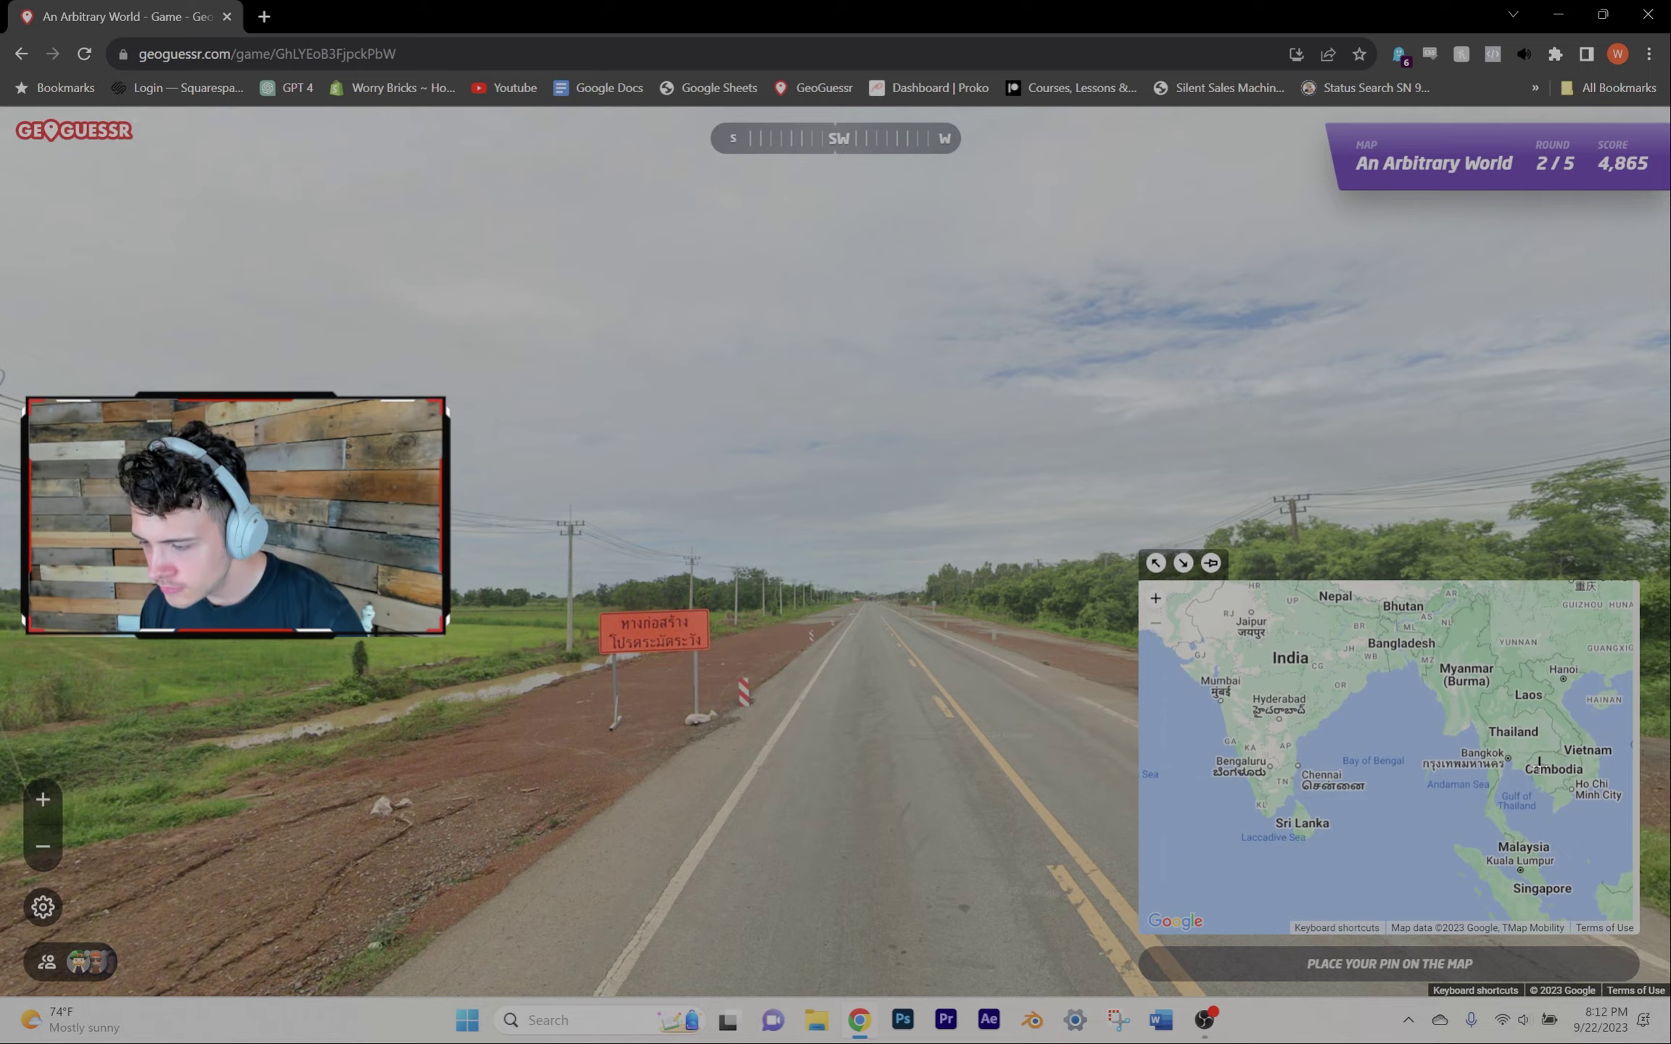
Step: Guess near Bangkok for 4,430 points and continue to round 3
{"action": "left_click", "coordinate": [1514, 752]}
{"action": "key", "text": "space"}
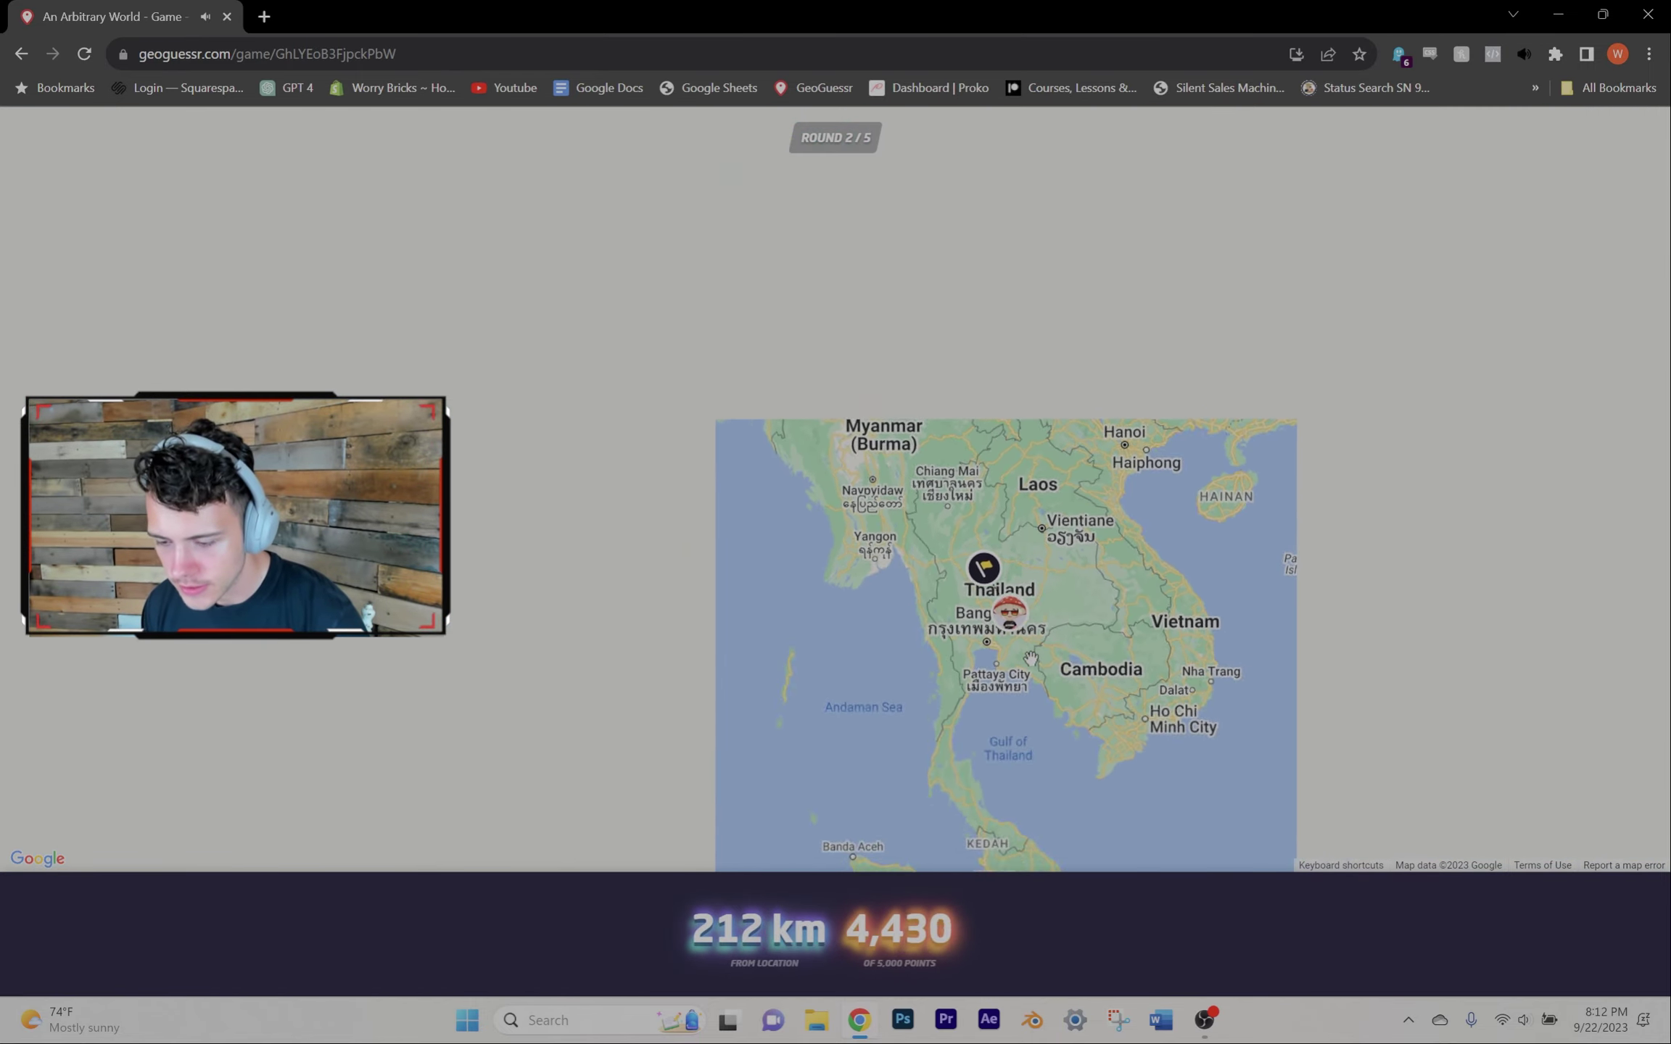
{"action": "key", "text": "space"}
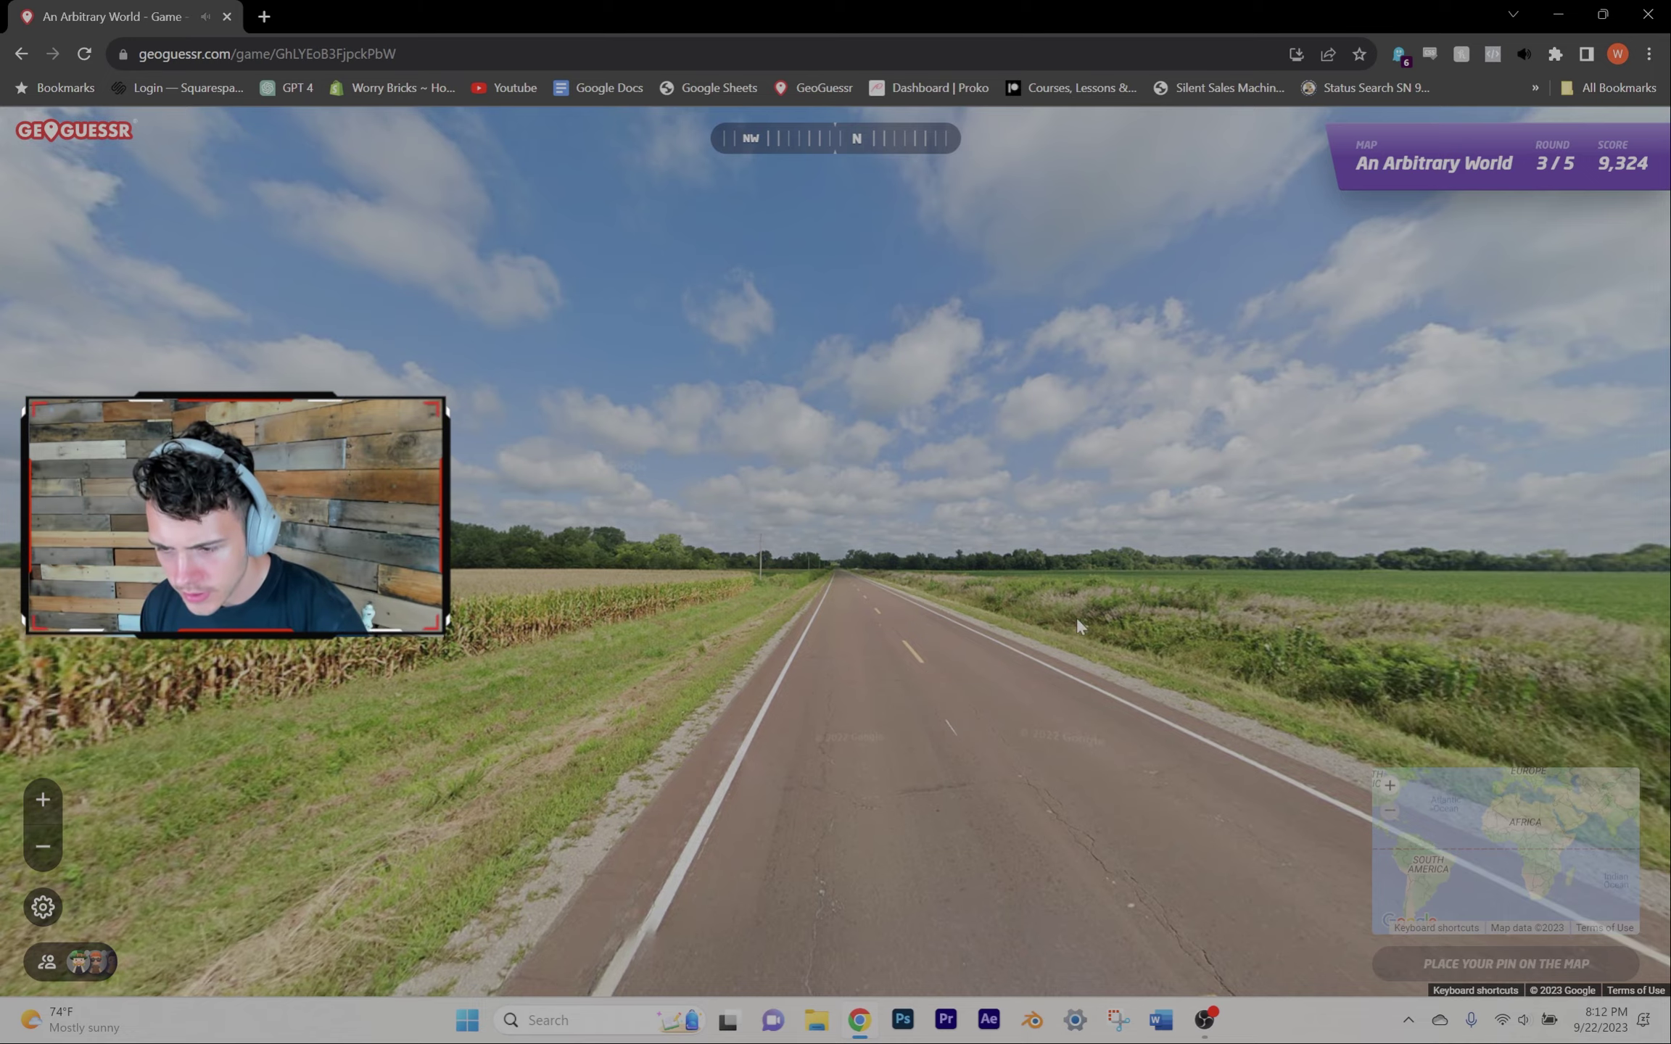
Step: Look down the road, then guess in Kansas, 300 km off for 4,252 points
{"action": "left_click_drag", "start_coordinate": [1077, 617], "coordinate": [869, 692]}
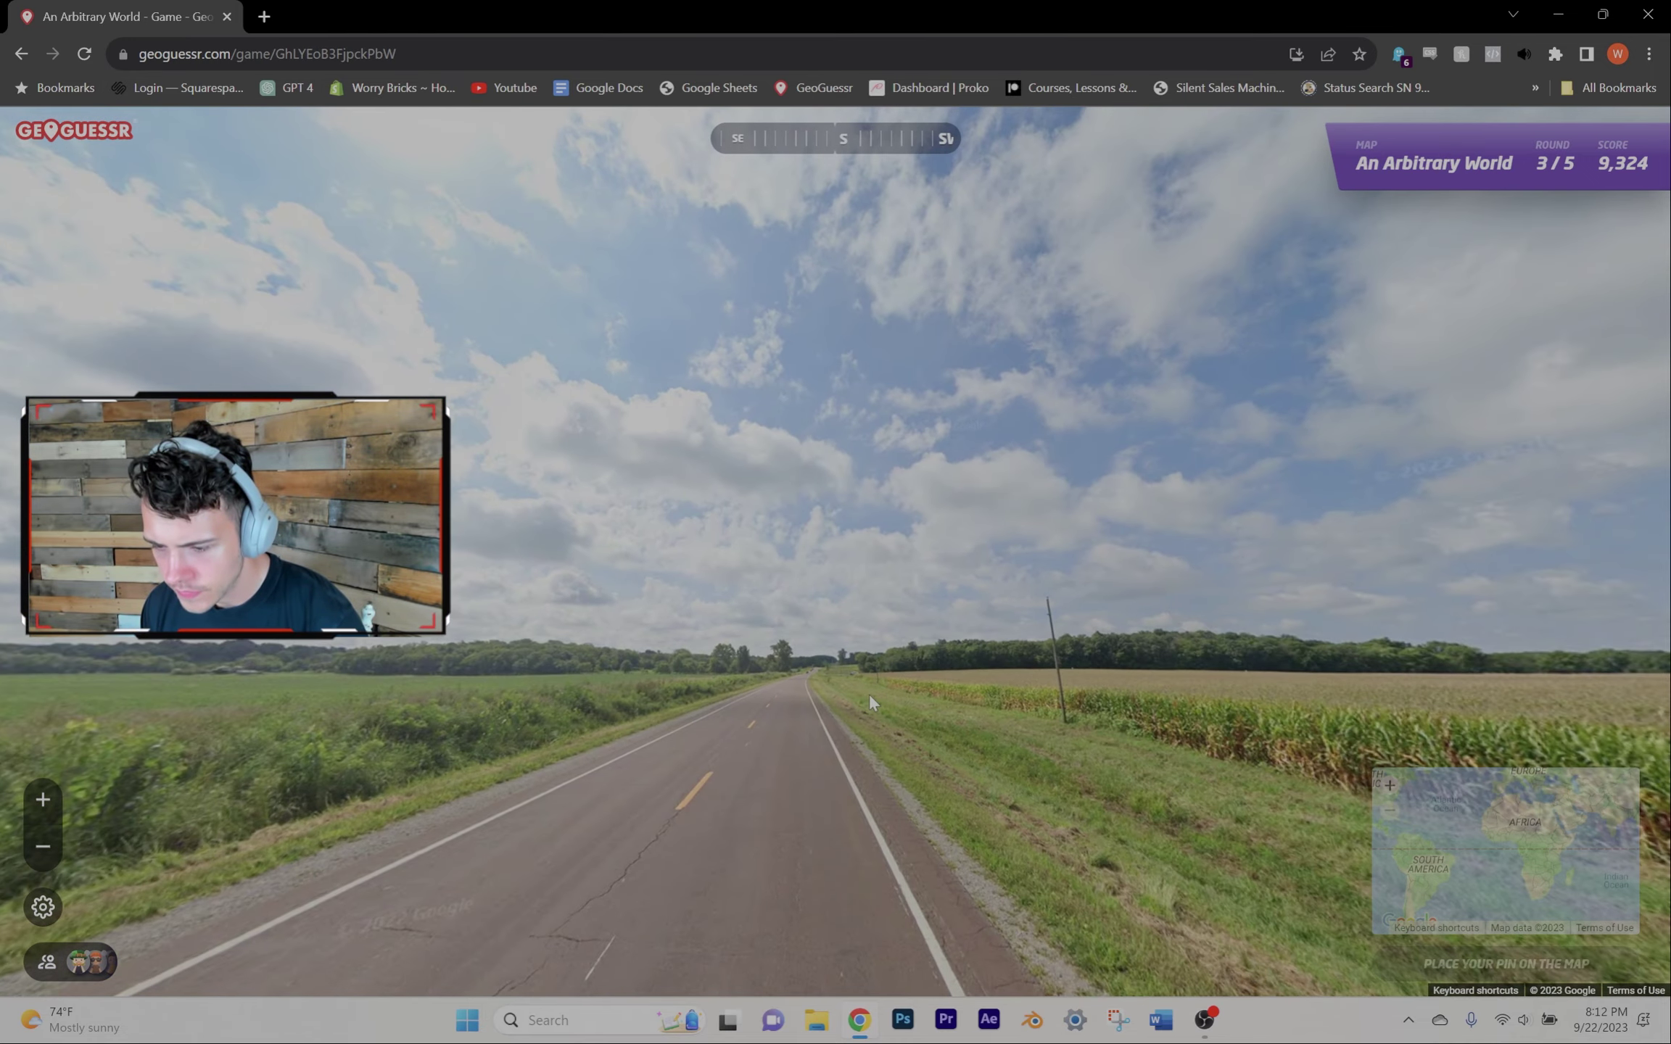
{"action": "key", "text": "Up"}
{"action": "key", "text": "Up"}
{"action": "key", "text": "Up"}
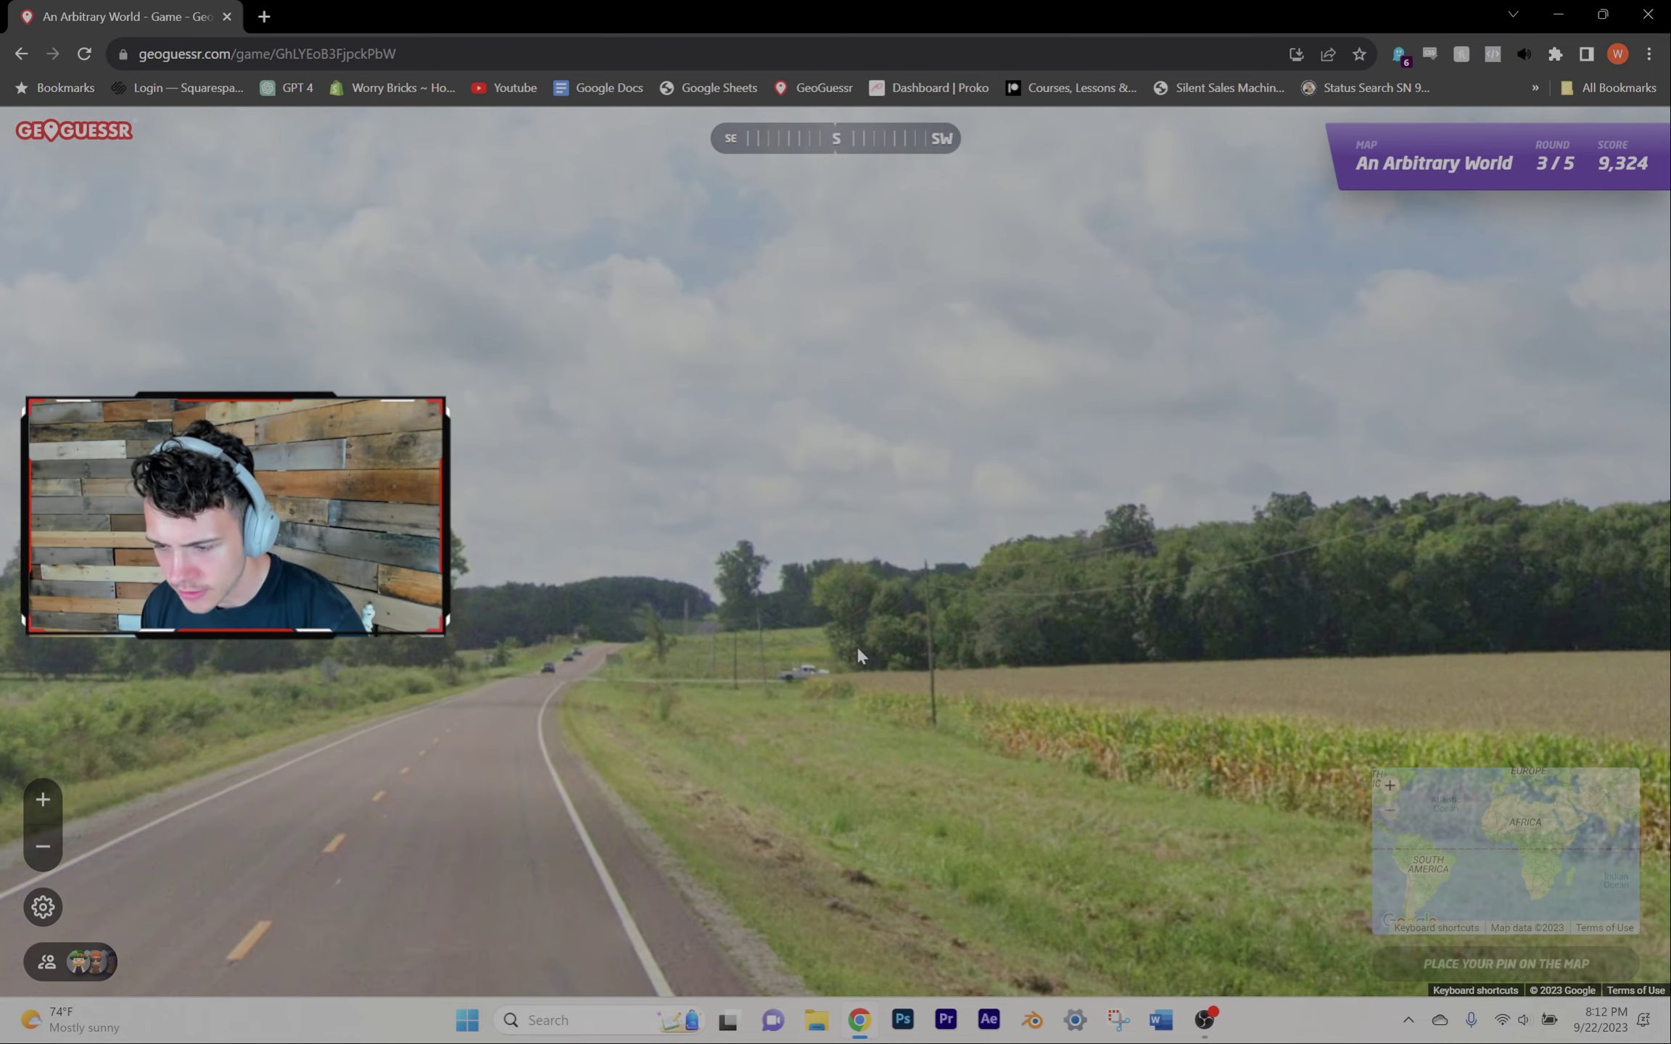
{"action": "mouse_move", "coordinate": [599, 722]}
{"action": "left_mouse_down"}
{"action": "mouse_move", "coordinate": [792, 671]}
{"action": "mouse_move", "coordinate": [1143, 677]}
{"action": "left_mouse_up"}
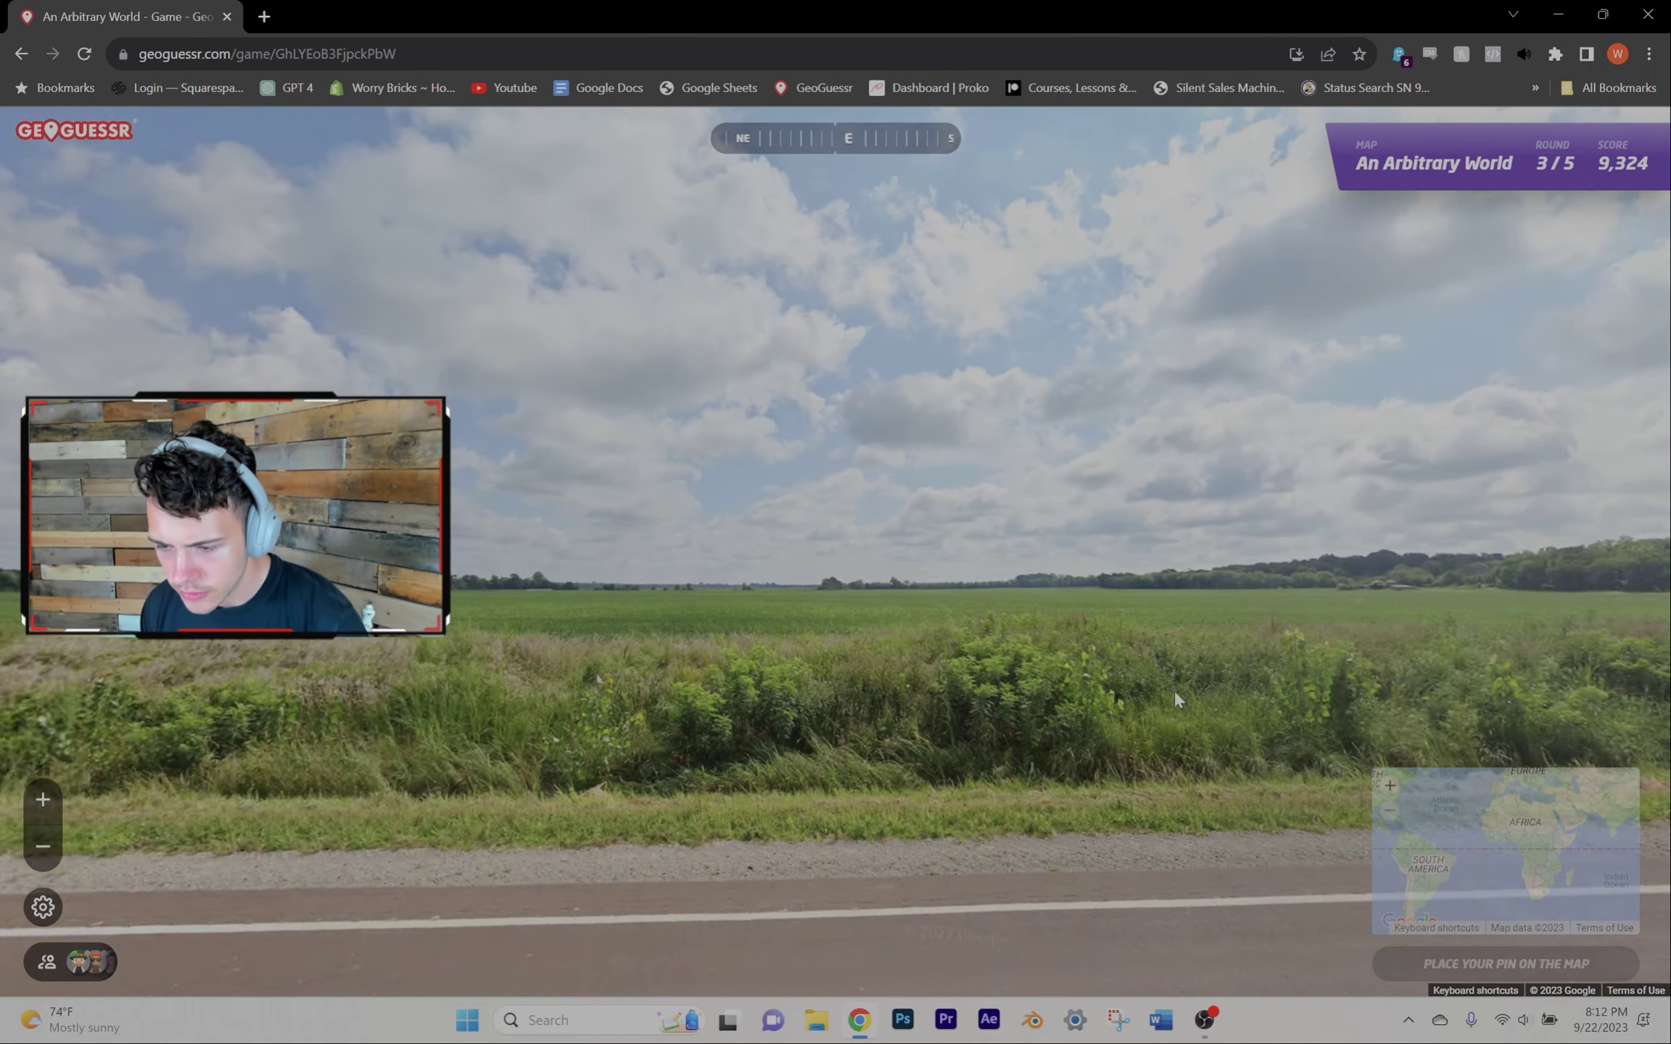
{"action": "left_click_drag", "start_coordinate": [461, 562], "coordinate": [567, 546]}
{"action": "key", "text": "Up"}
{"action": "key", "text": "Up"}
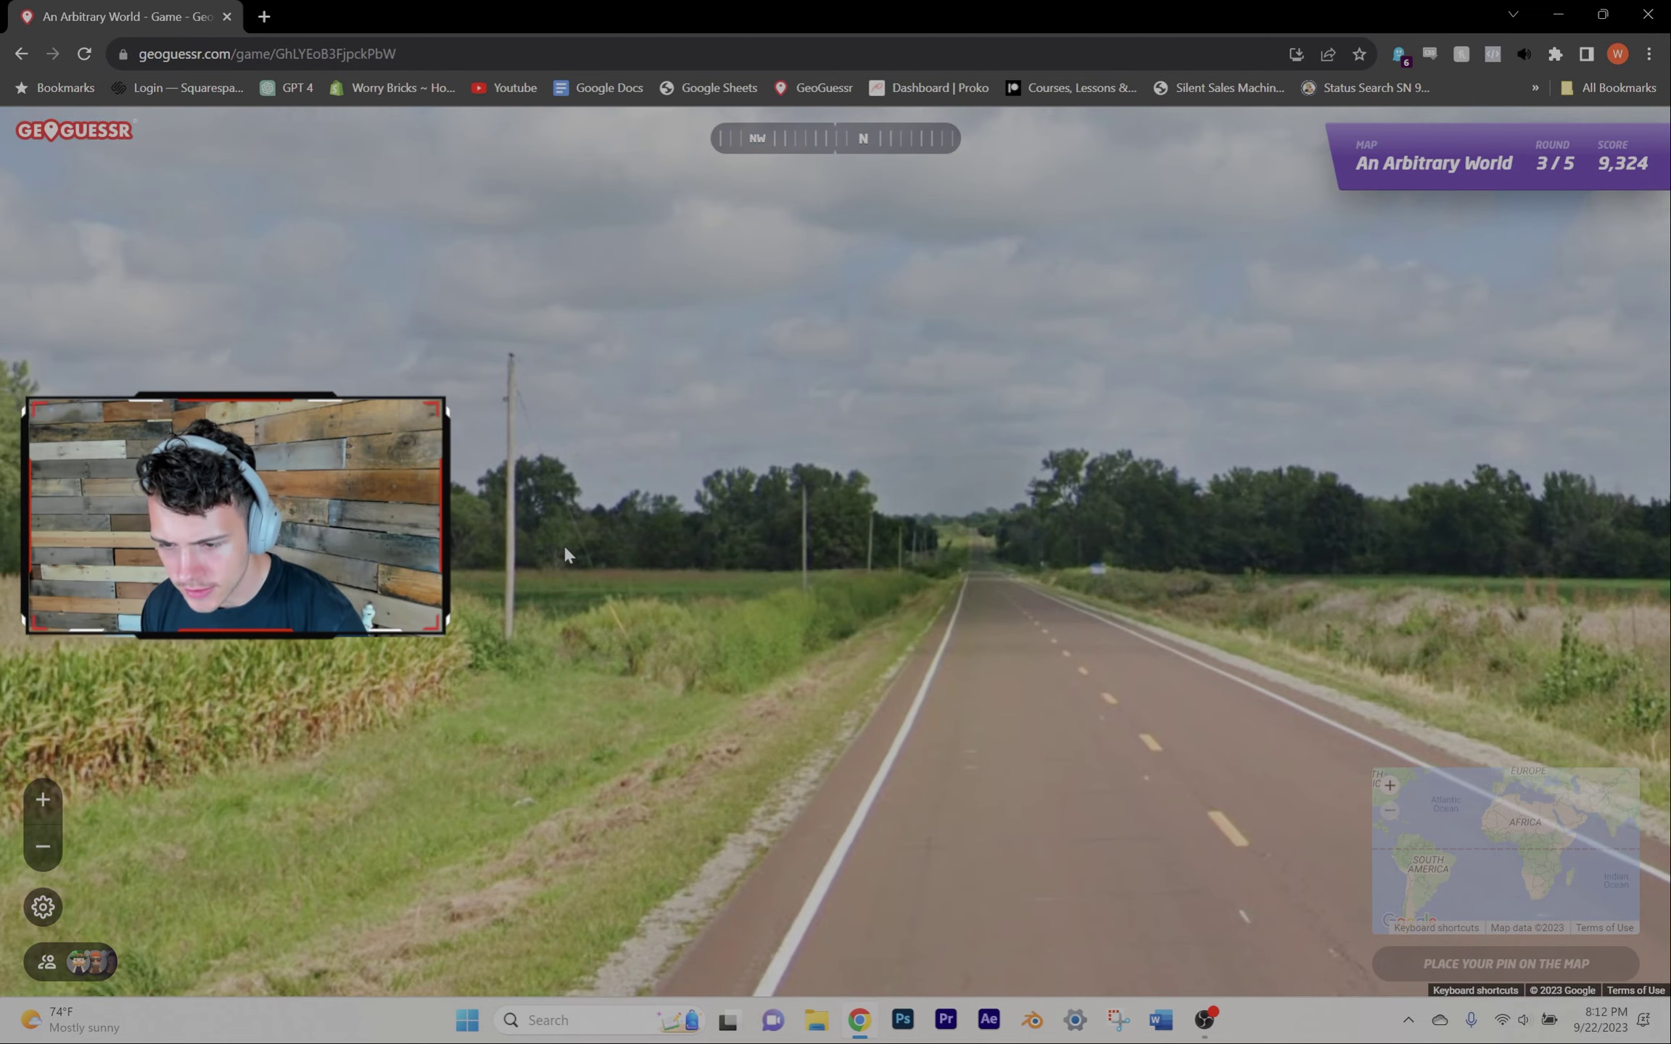
{"action": "left_click", "coordinate": [1079, 615]}
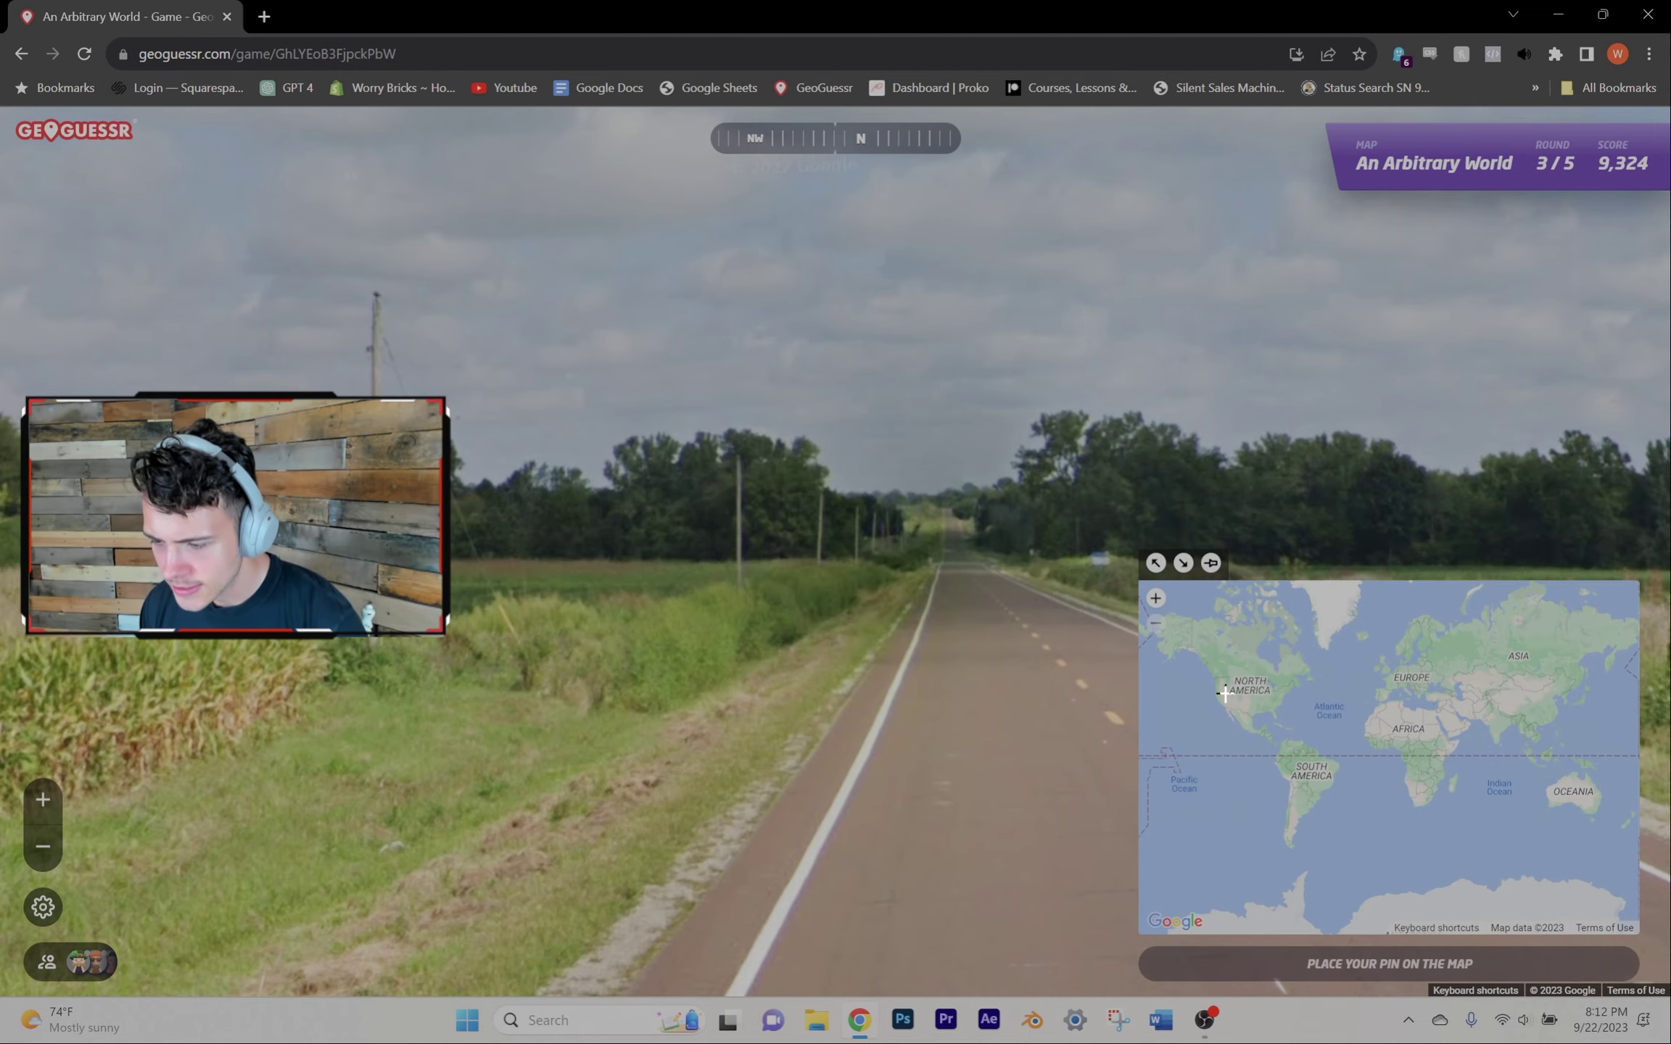
{"action": "scroll", "coordinate": [1234, 699], "scroll_direction": "up", "scroll_amount": 3}
{"action": "scroll", "coordinate": [1247, 725], "scroll_direction": "up", "scroll_amount": 3}
{"action": "scroll", "coordinate": [1257, 748], "scroll_direction": "up", "scroll_amount": 2}
{"action": "left_click", "coordinate": [1262, 757]}
{"action": "key", "text": "space"}
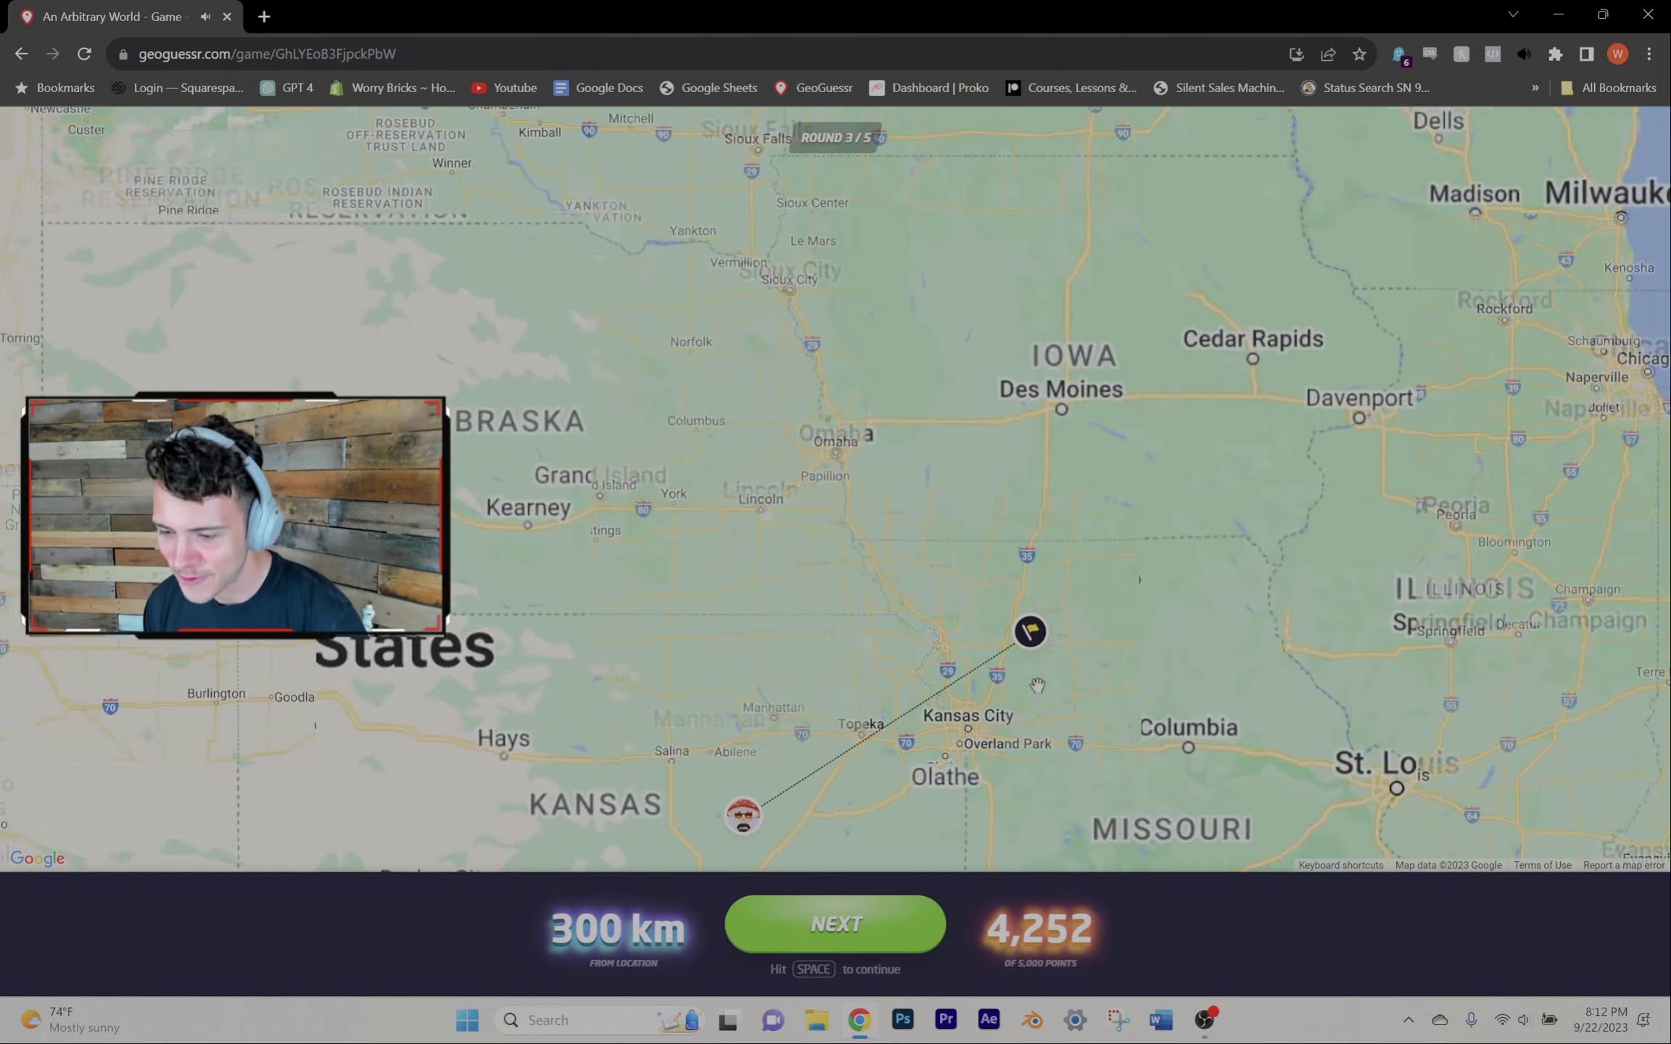
{"action": "scroll", "coordinate": [1037, 686], "scroll_direction": "down", "scroll_amount": 3}
Step: Explore the village road, then guess near Slovenia, 616 km off for 3,586 points
{"action": "key", "text": "space"}
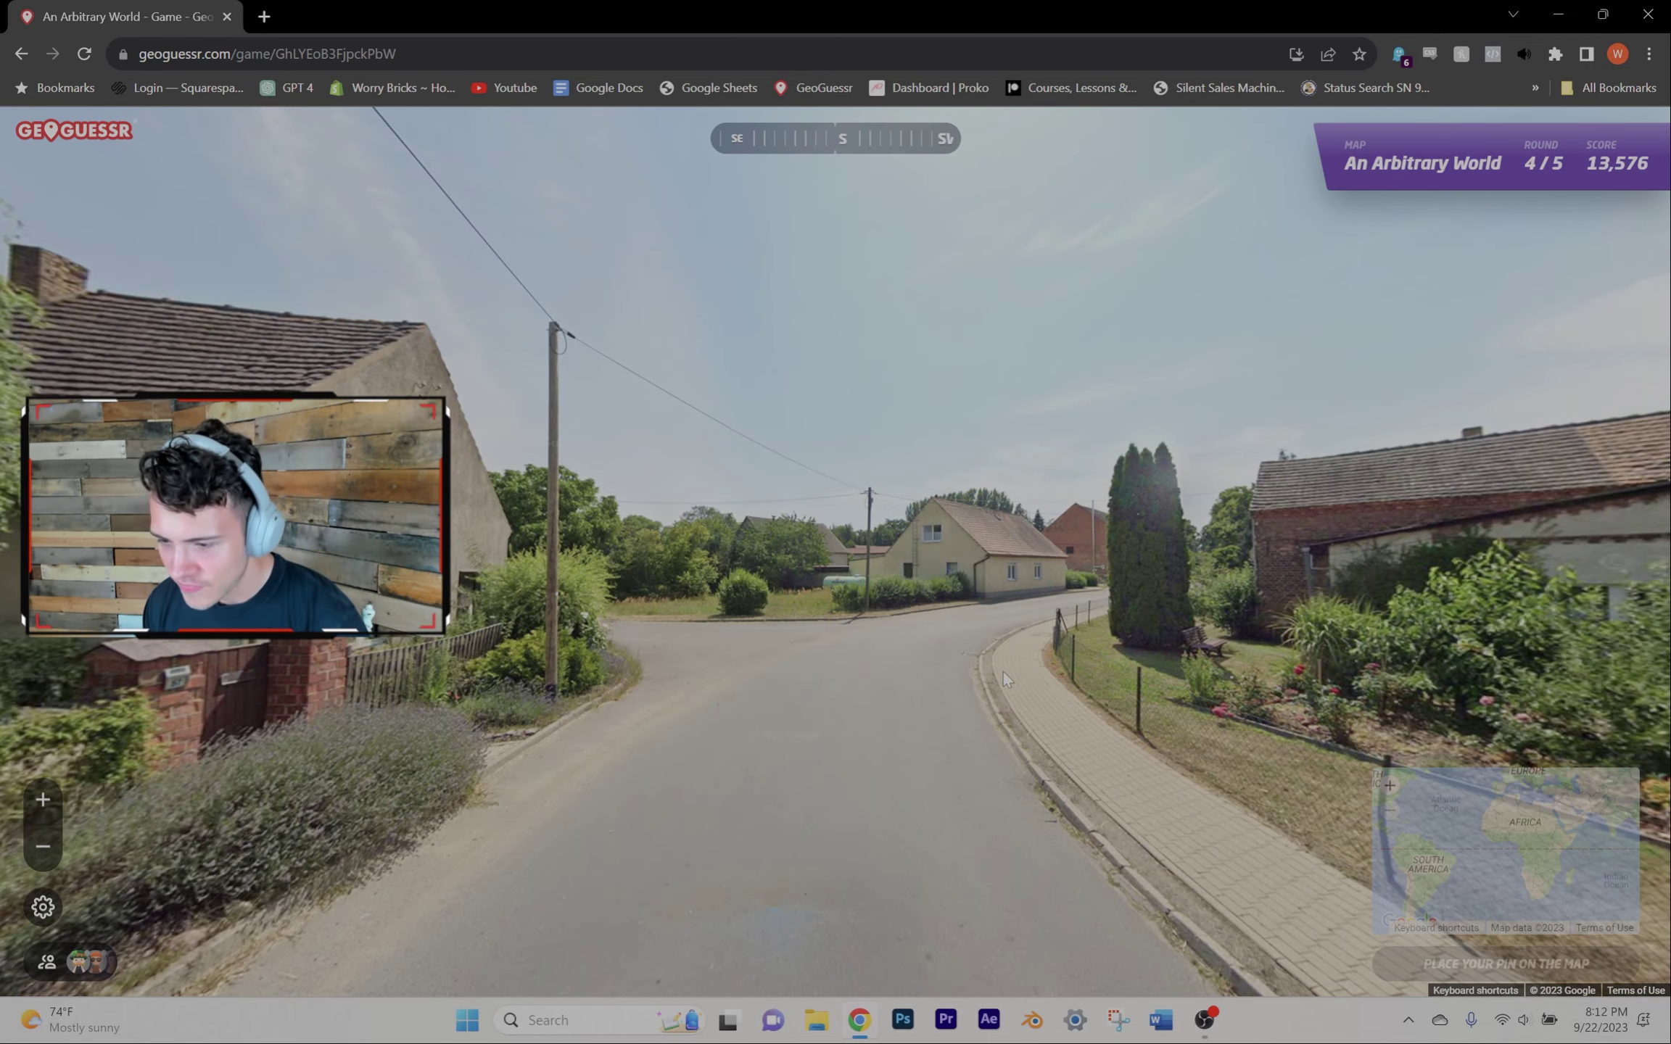
{"action": "left_click", "coordinate": [1083, 896]}
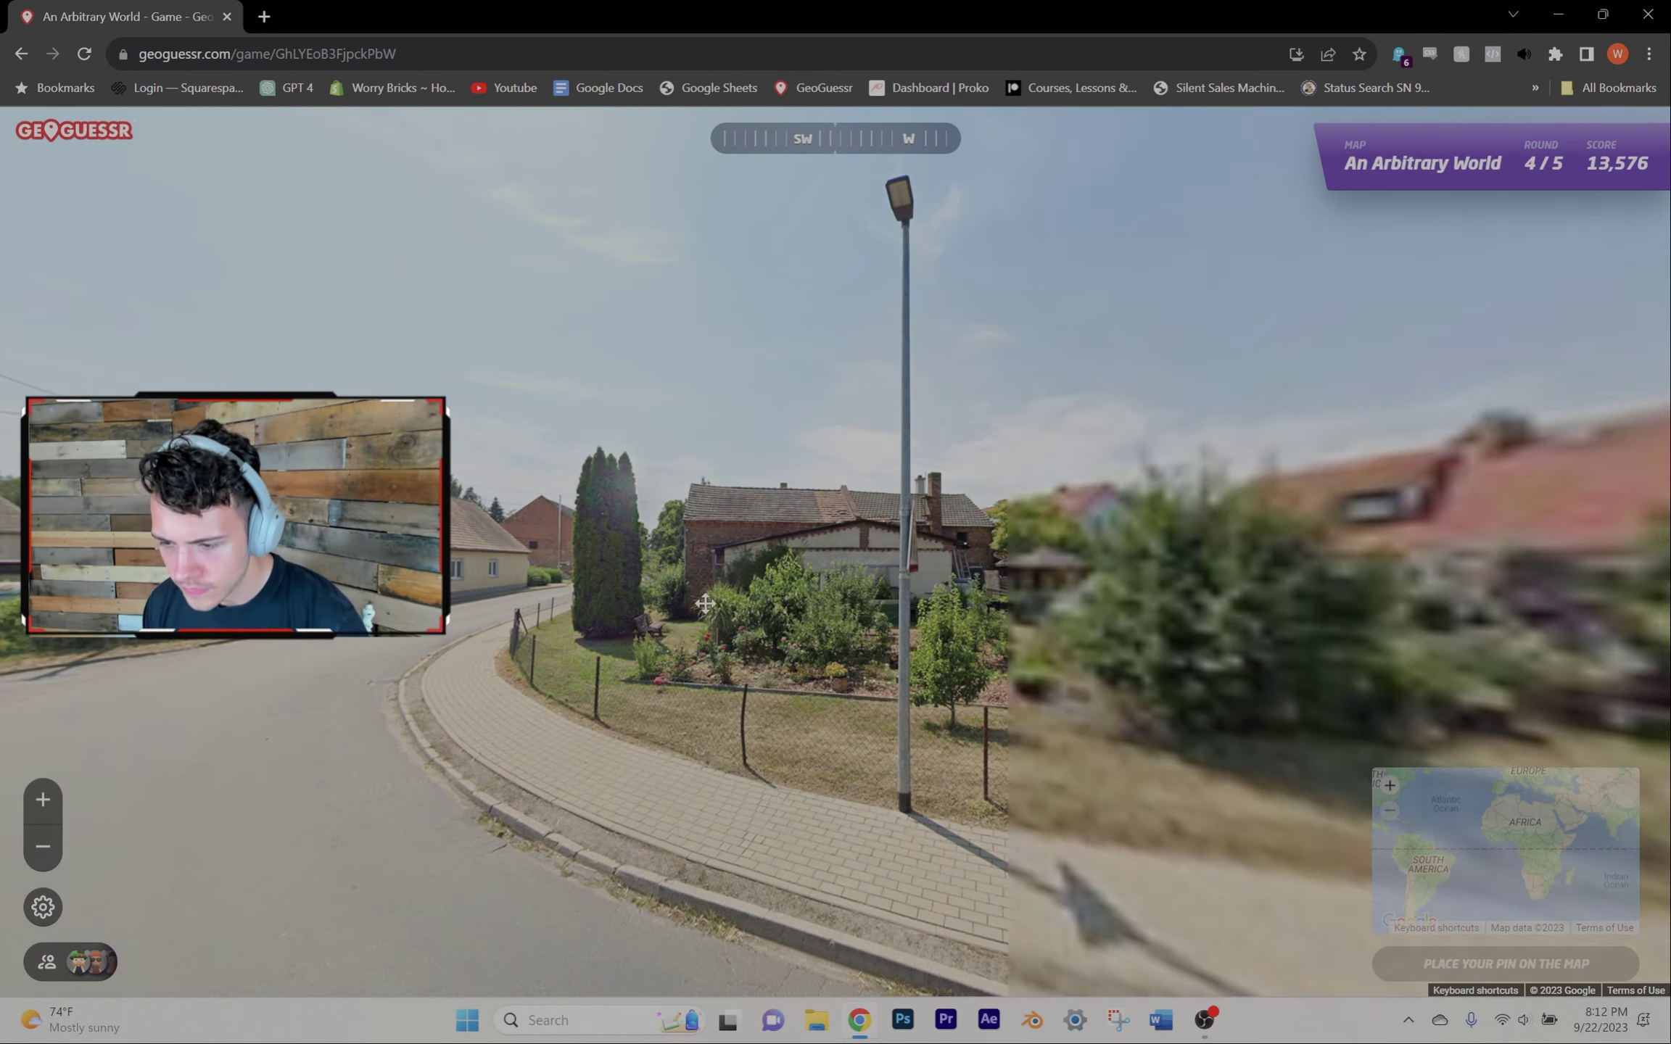
{"action": "mouse_move", "coordinate": [1082, 896]}
{"action": "left_mouse_down"}
{"action": "mouse_move", "coordinate": [553, 584]}
{"action": "mouse_move", "coordinate": [1001, 601]}
{"action": "left_mouse_up"}
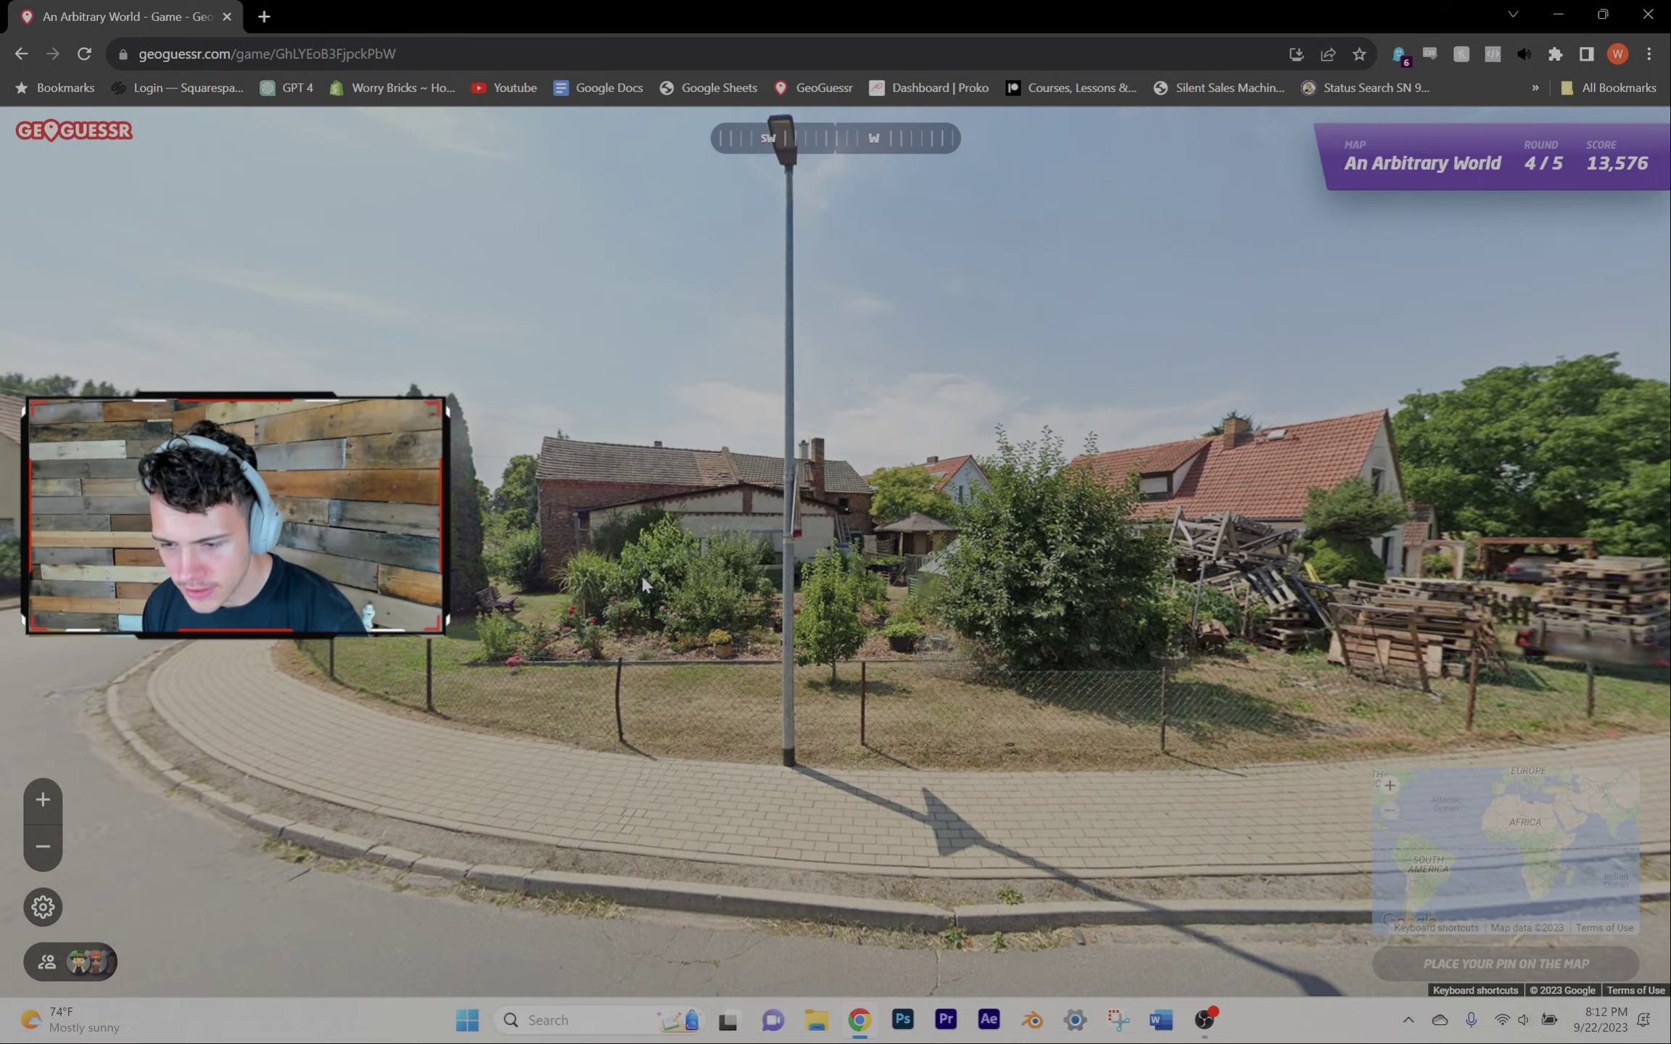
{"action": "scroll", "coordinate": [753, 538], "scroll_direction": "up", "scroll_amount": 1}
{"action": "scroll", "coordinate": [712, 560], "scroll_direction": "up", "scroll_amount": 1}
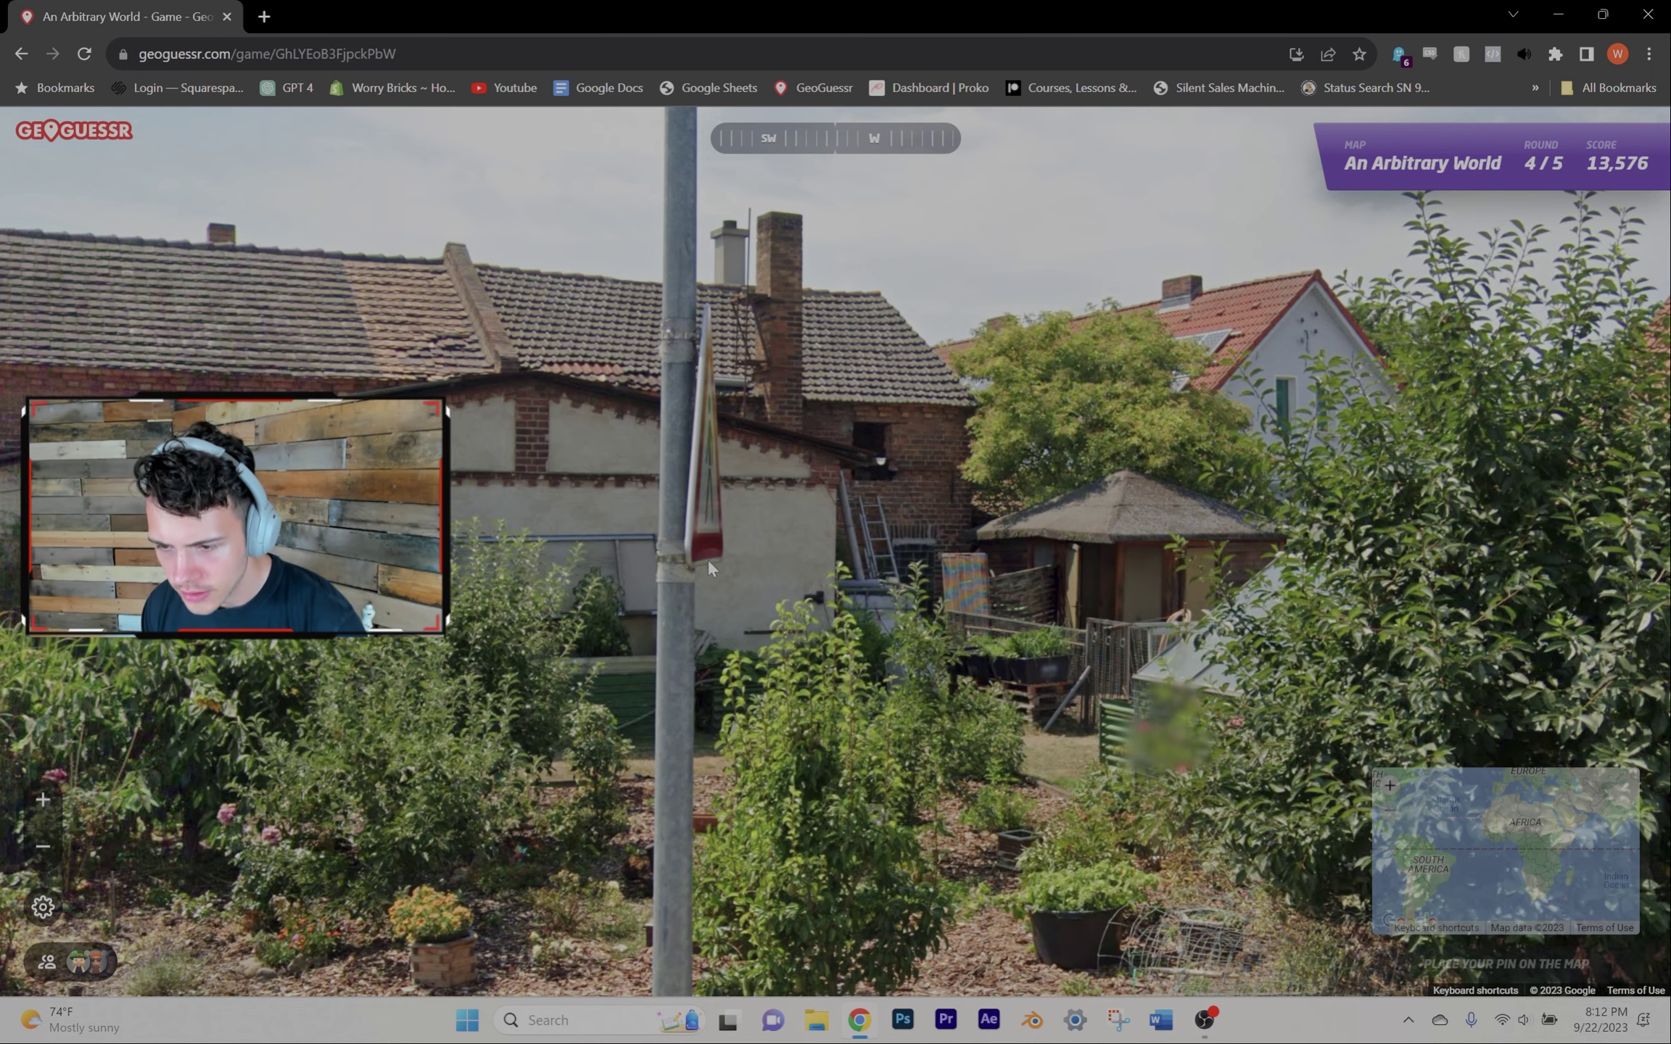
{"action": "scroll", "coordinate": [708, 560], "scroll_direction": "up", "scroll_amount": 2}
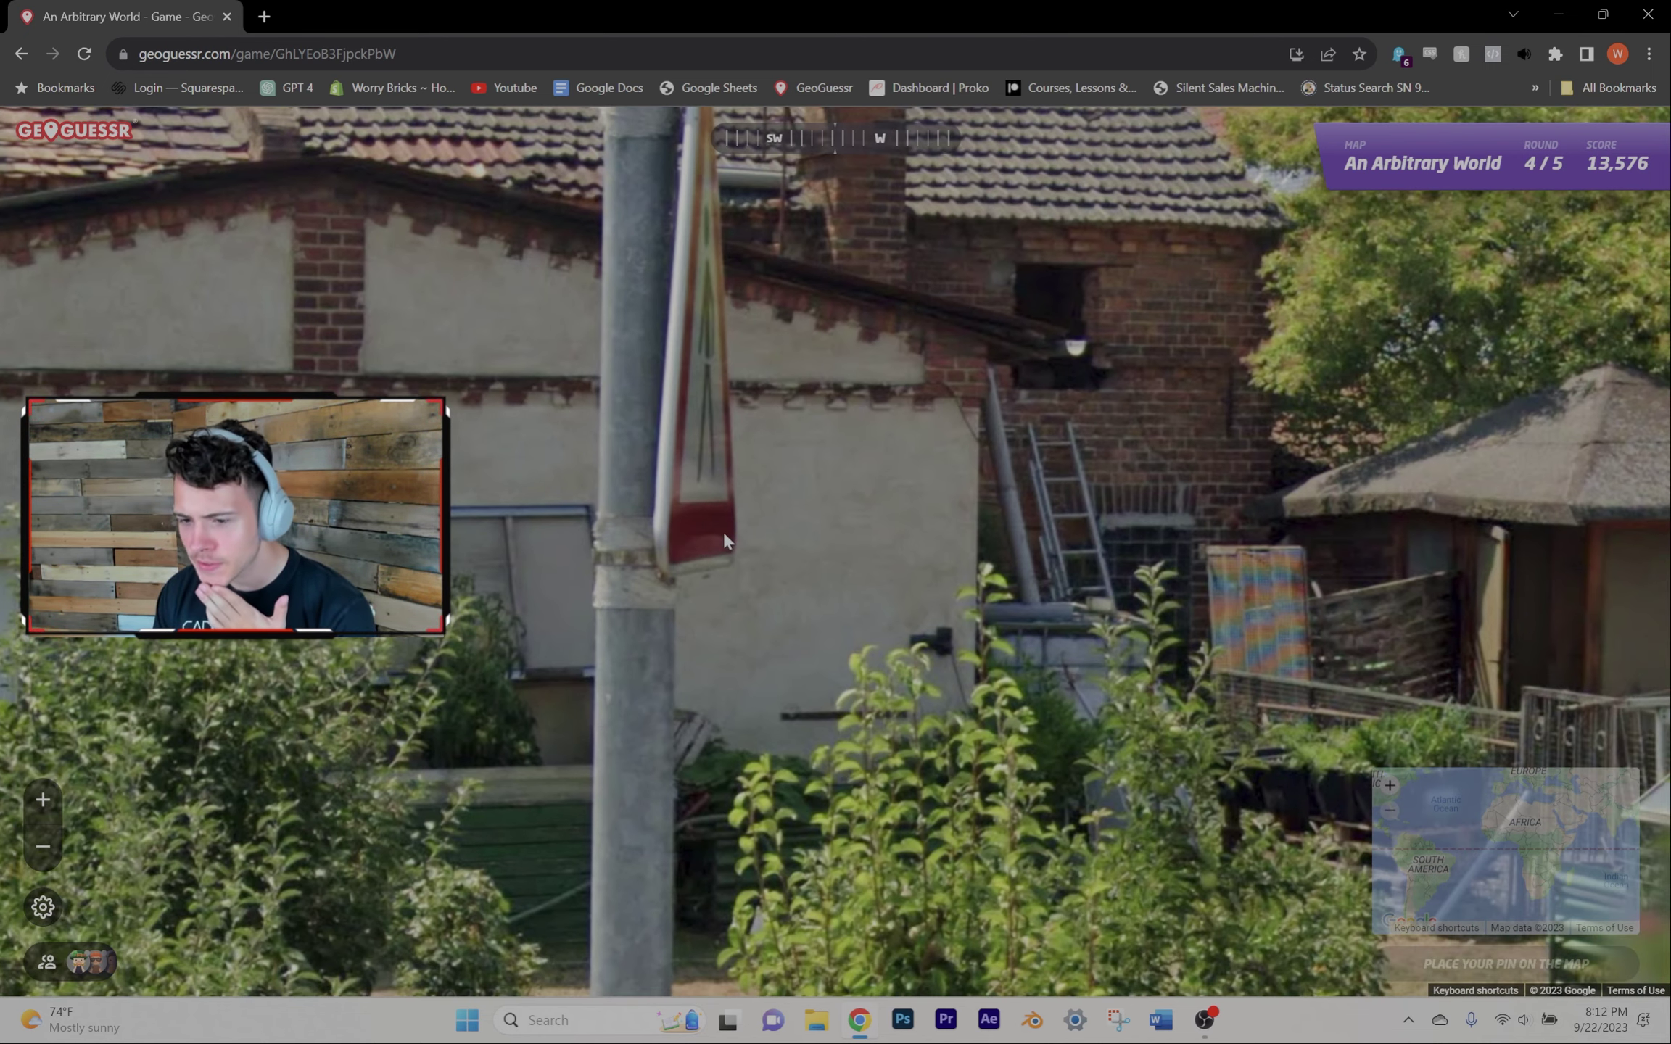
{"action": "scroll", "coordinate": [677, 515], "scroll_direction": "down", "scroll_amount": 1}
{"action": "scroll", "coordinate": [679, 515], "scroll_direction": "down", "scroll_amount": 2}
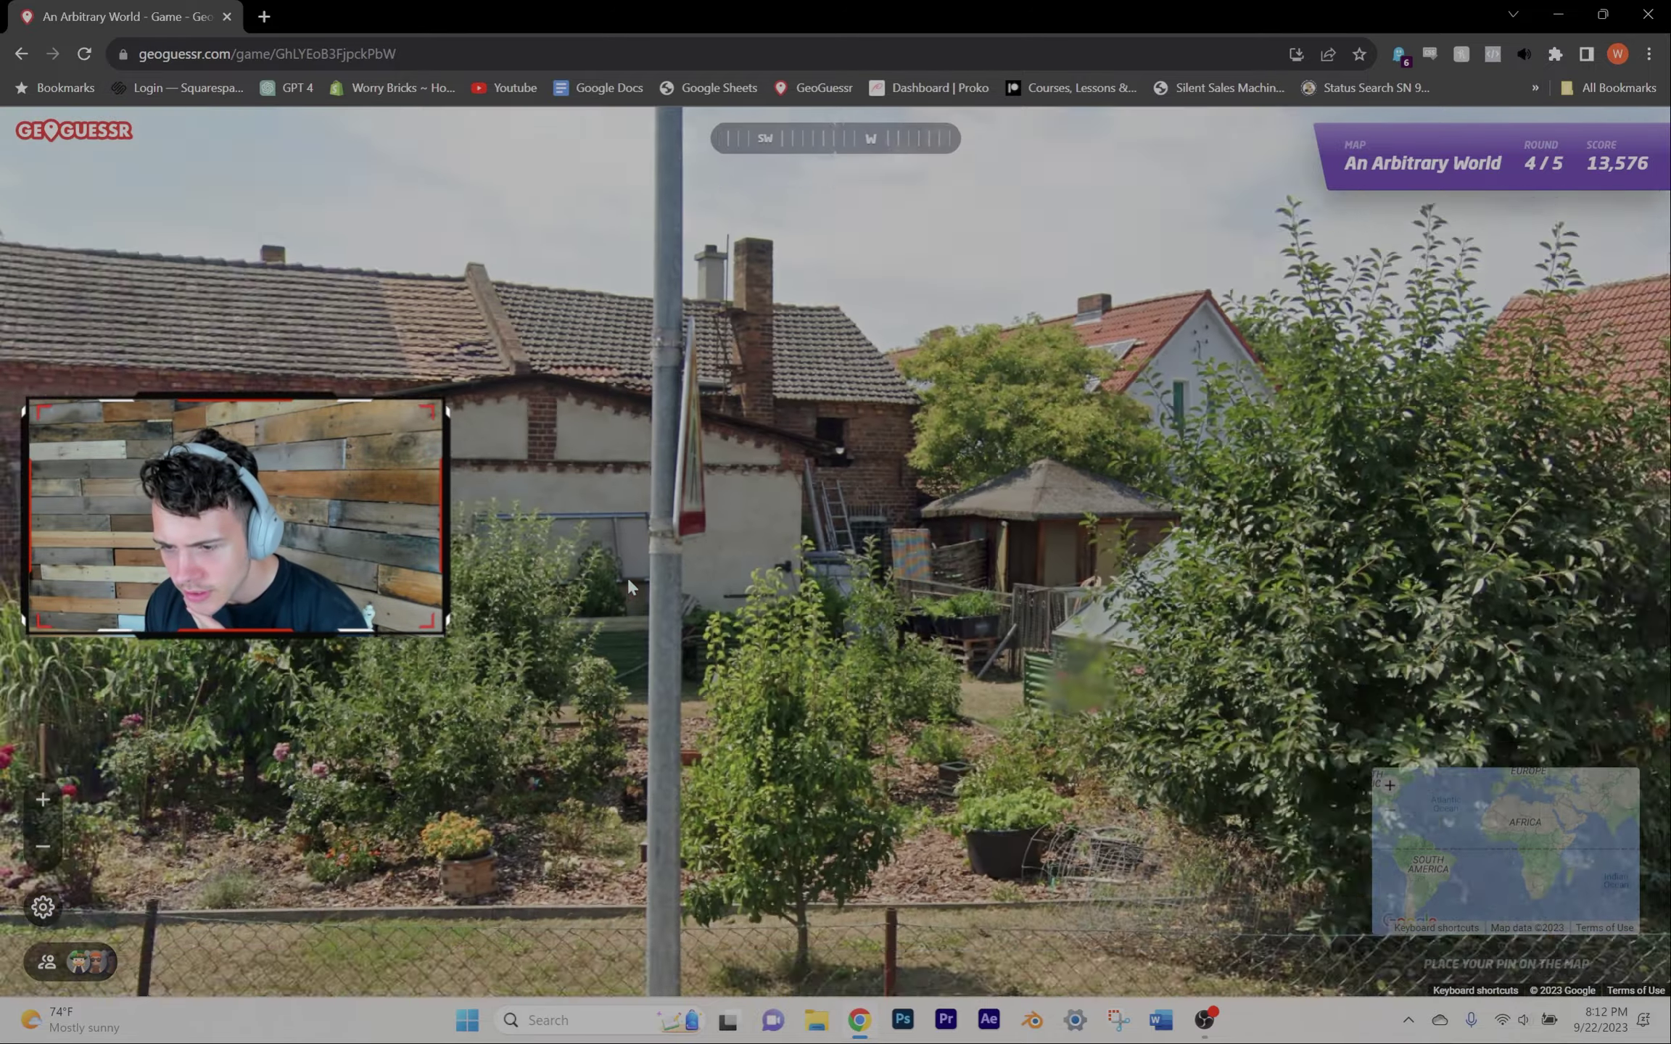
{"action": "scroll", "coordinate": [629, 577], "scroll_direction": "down", "scroll_amount": 2}
{"action": "mouse_move", "coordinate": [628, 578]}
{"action": "left_mouse_down"}
{"action": "mouse_move", "coordinate": [683, 552]}
{"action": "mouse_move", "coordinate": [1008, 545]}
{"action": "left_mouse_up"}
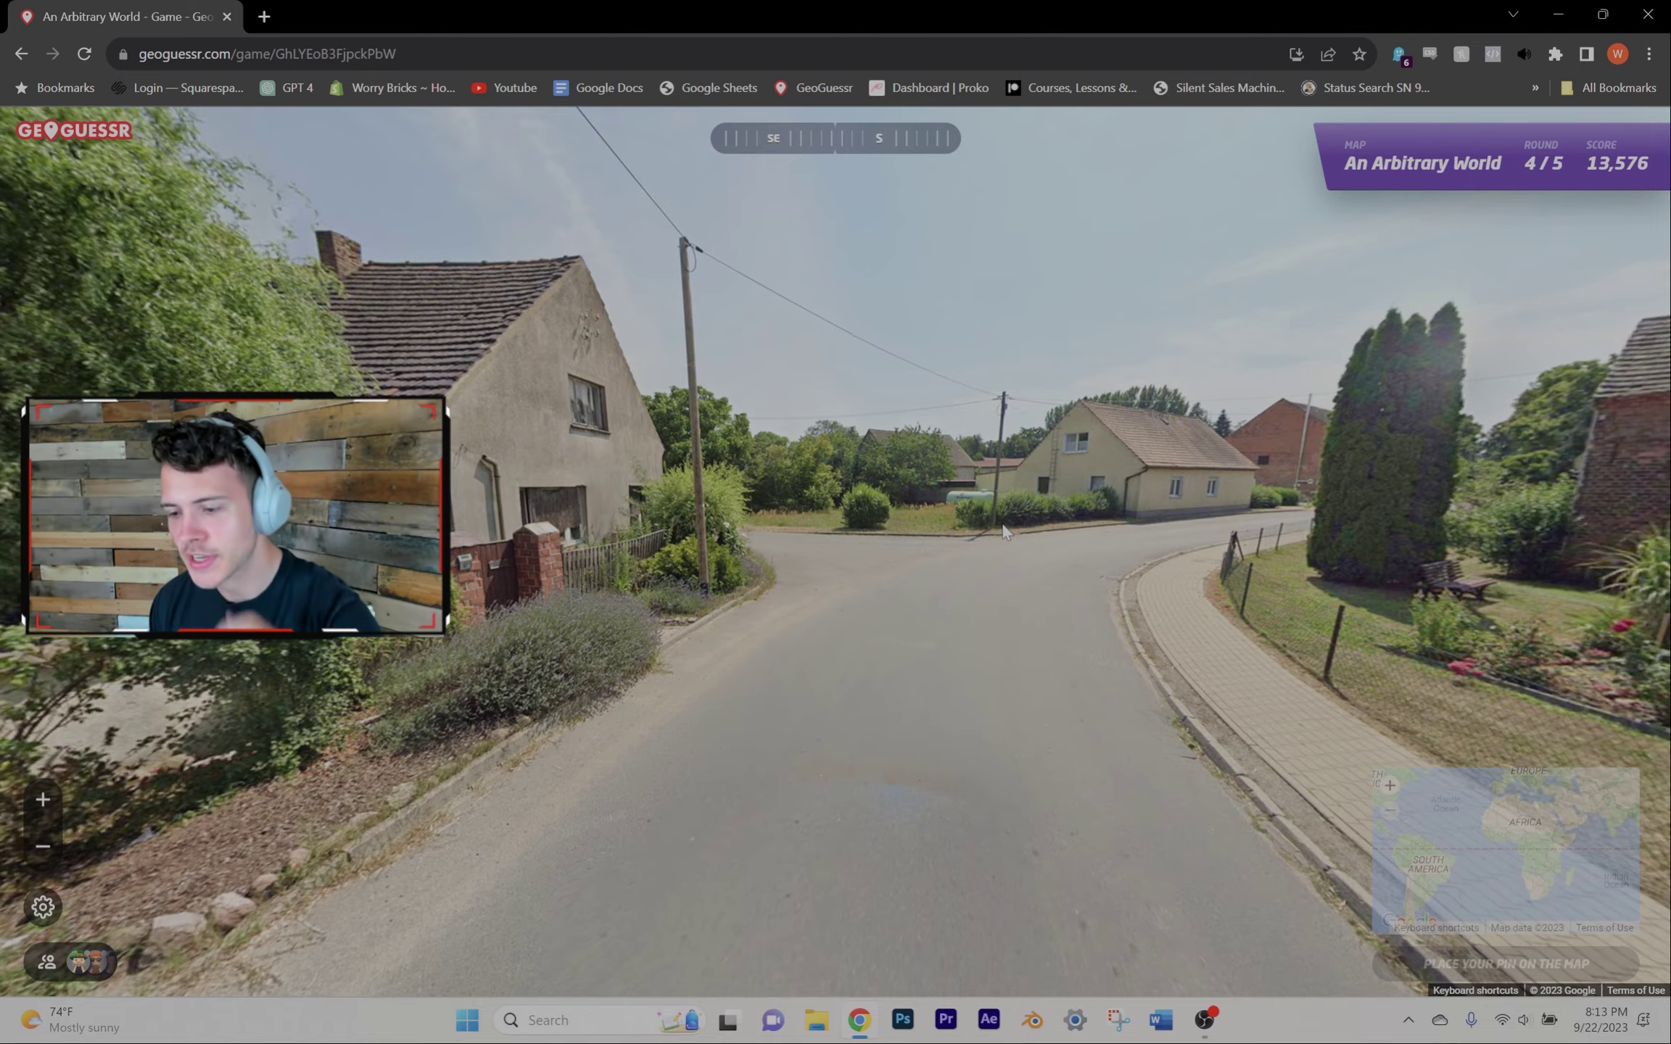
{"action": "left_click_drag", "start_coordinate": [1214, 536], "coordinate": [870, 439]}
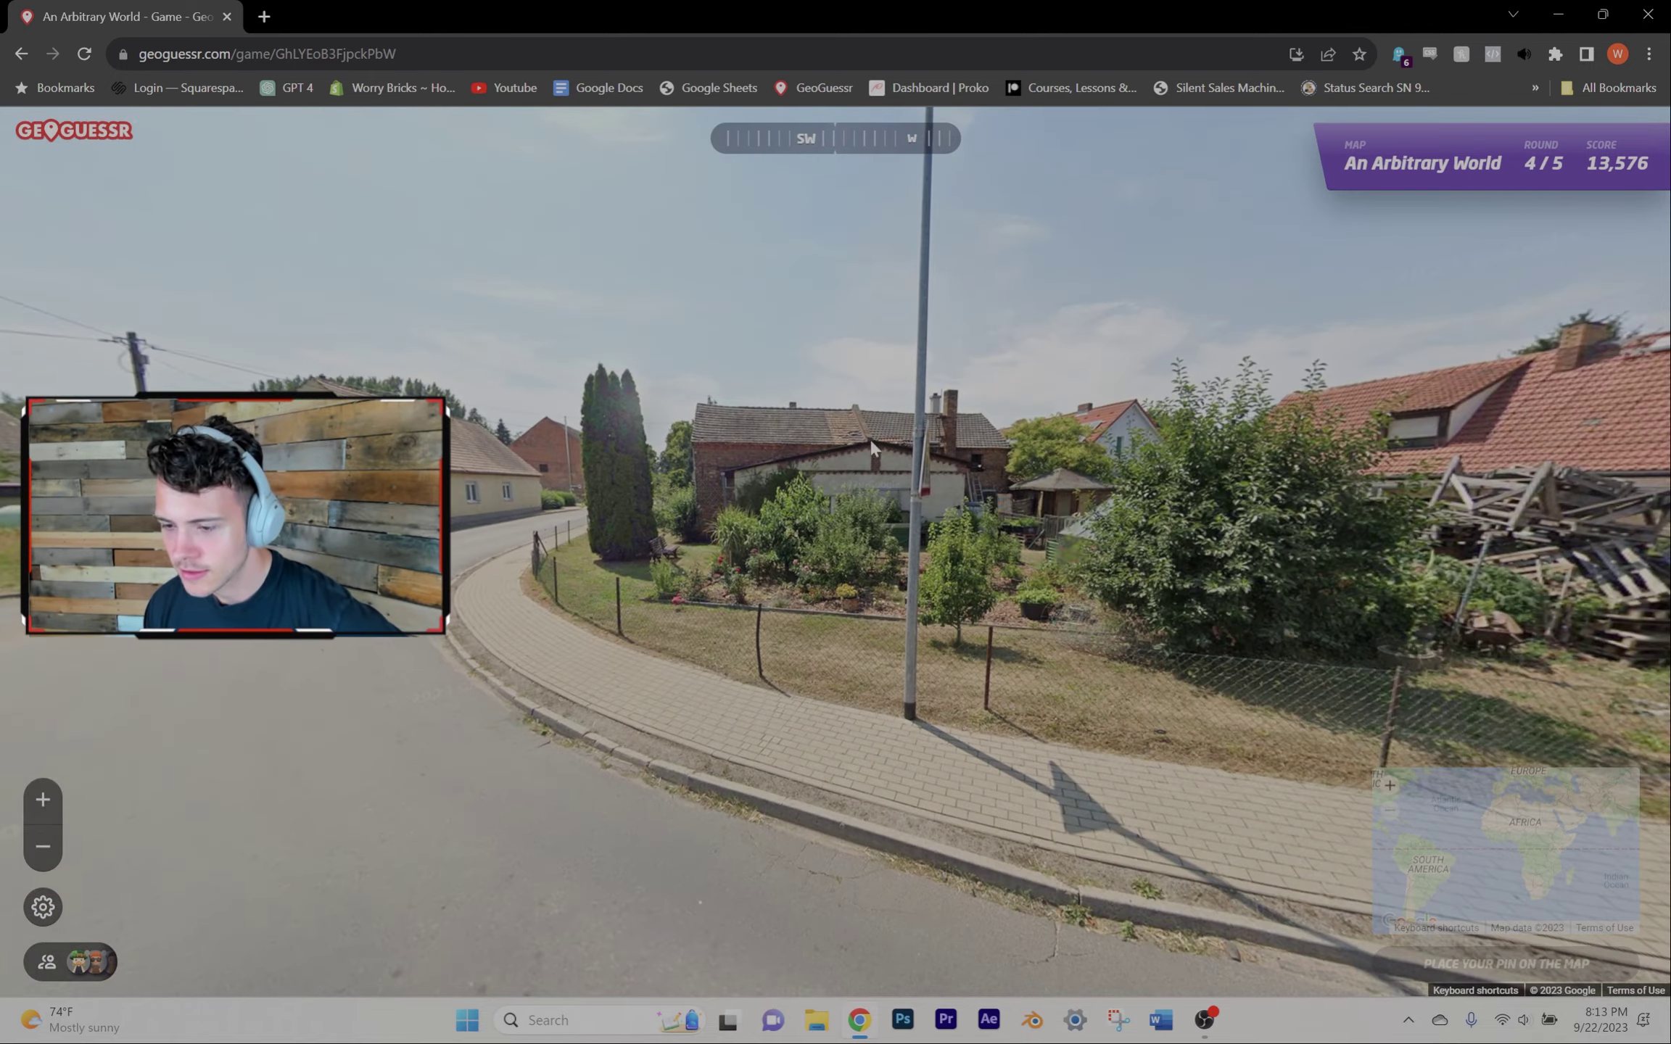
{"action": "scroll", "coordinate": [962, 483], "scroll_direction": "up", "scroll_amount": 3}
{"action": "scroll", "coordinate": [1000, 493], "scroll_direction": "up", "scroll_amount": 2}
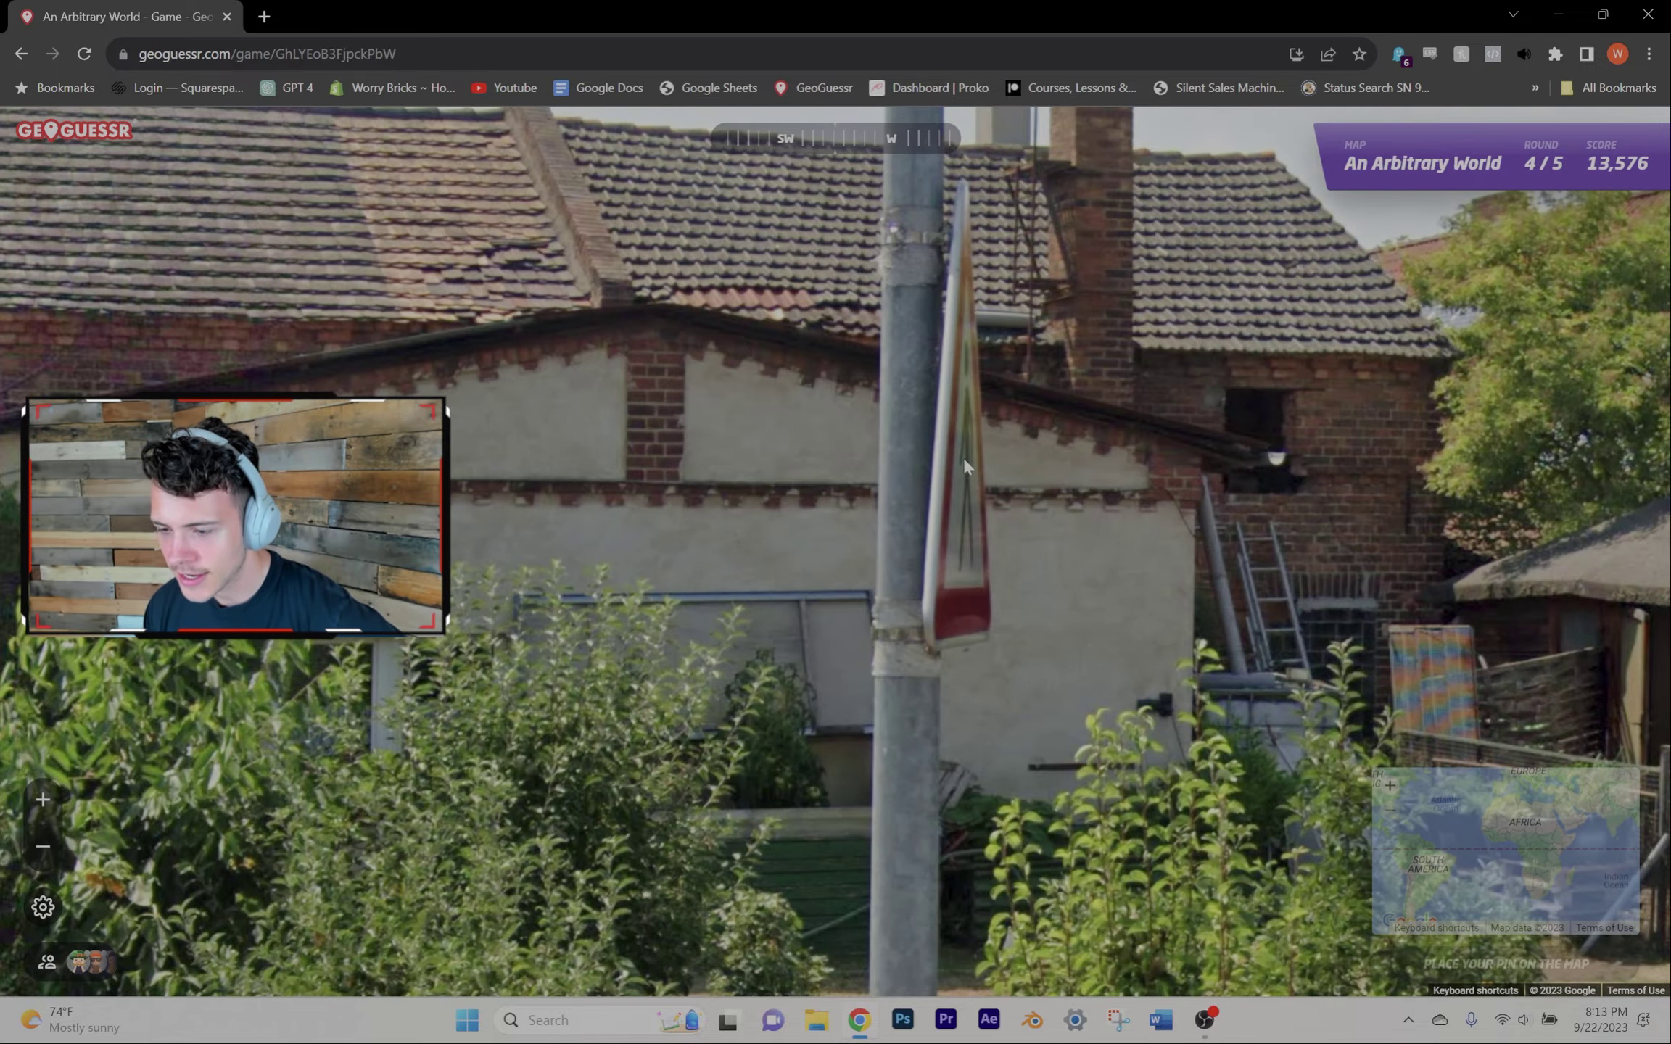
{"action": "scroll", "coordinate": [1035, 502], "scroll_direction": "down", "scroll_amount": 5}
{"action": "left_click_drag", "start_coordinate": [965, 504], "coordinate": [568, 544]}
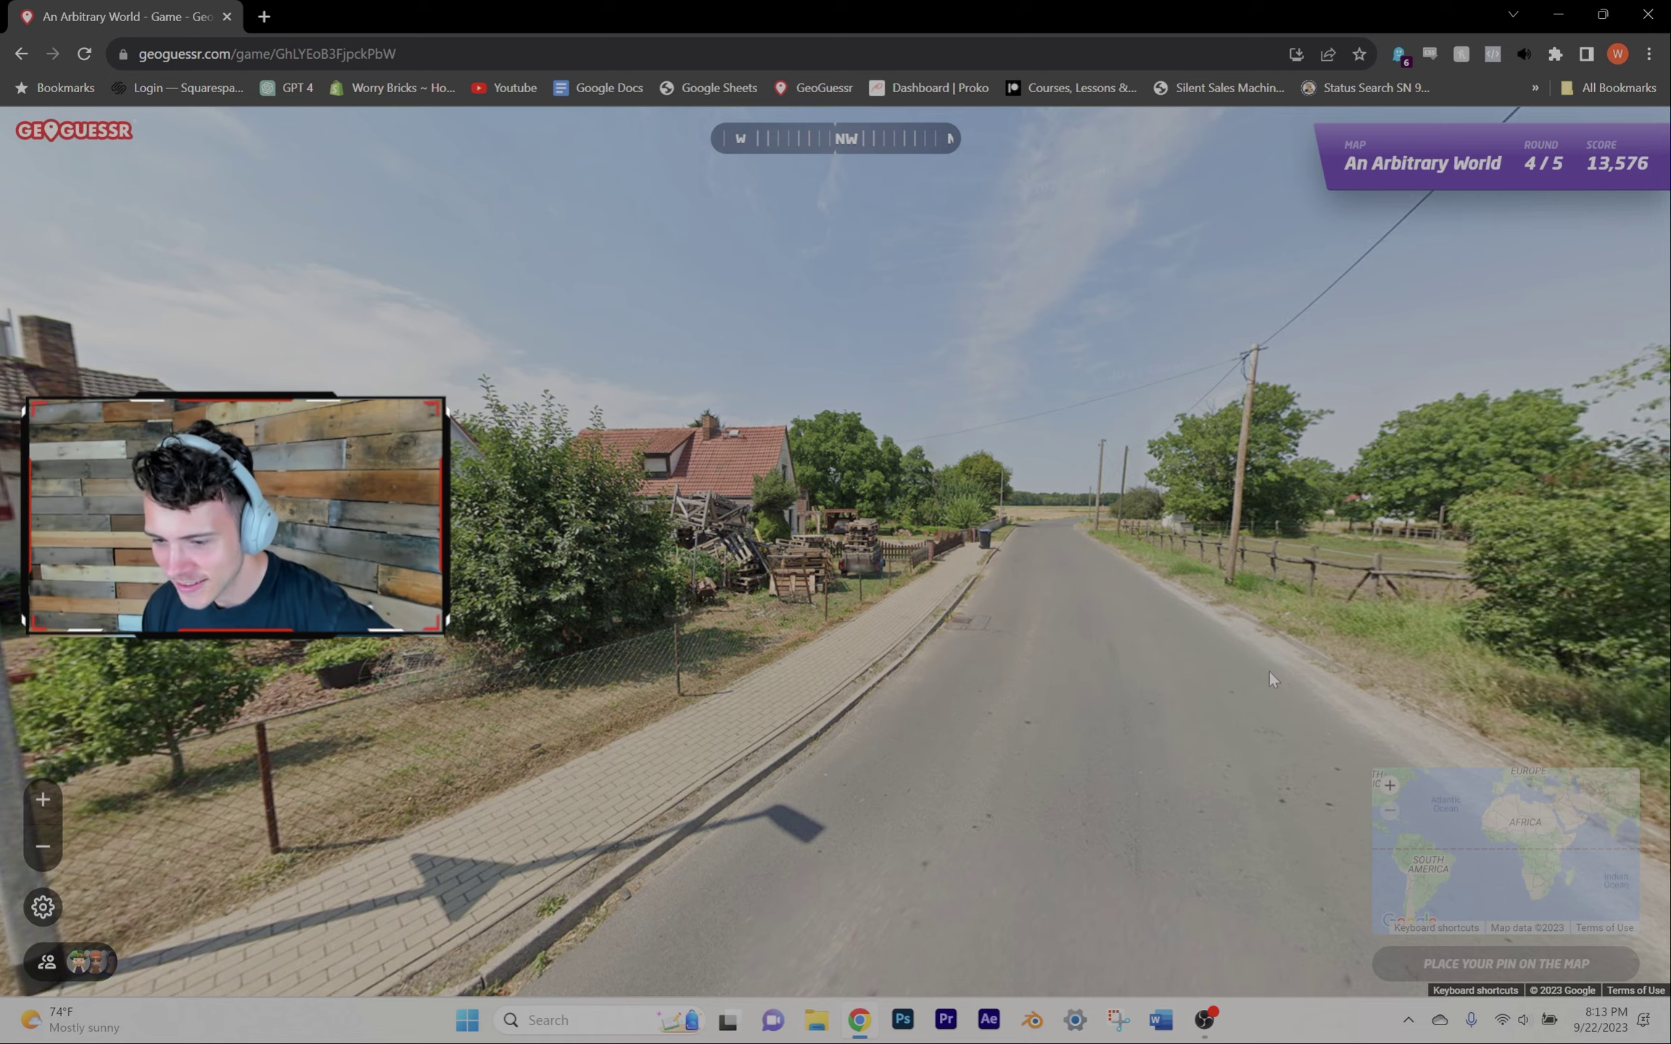
{"action": "left_click", "coordinate": [881, 622]}
{"action": "left_click", "coordinate": [881, 622]}
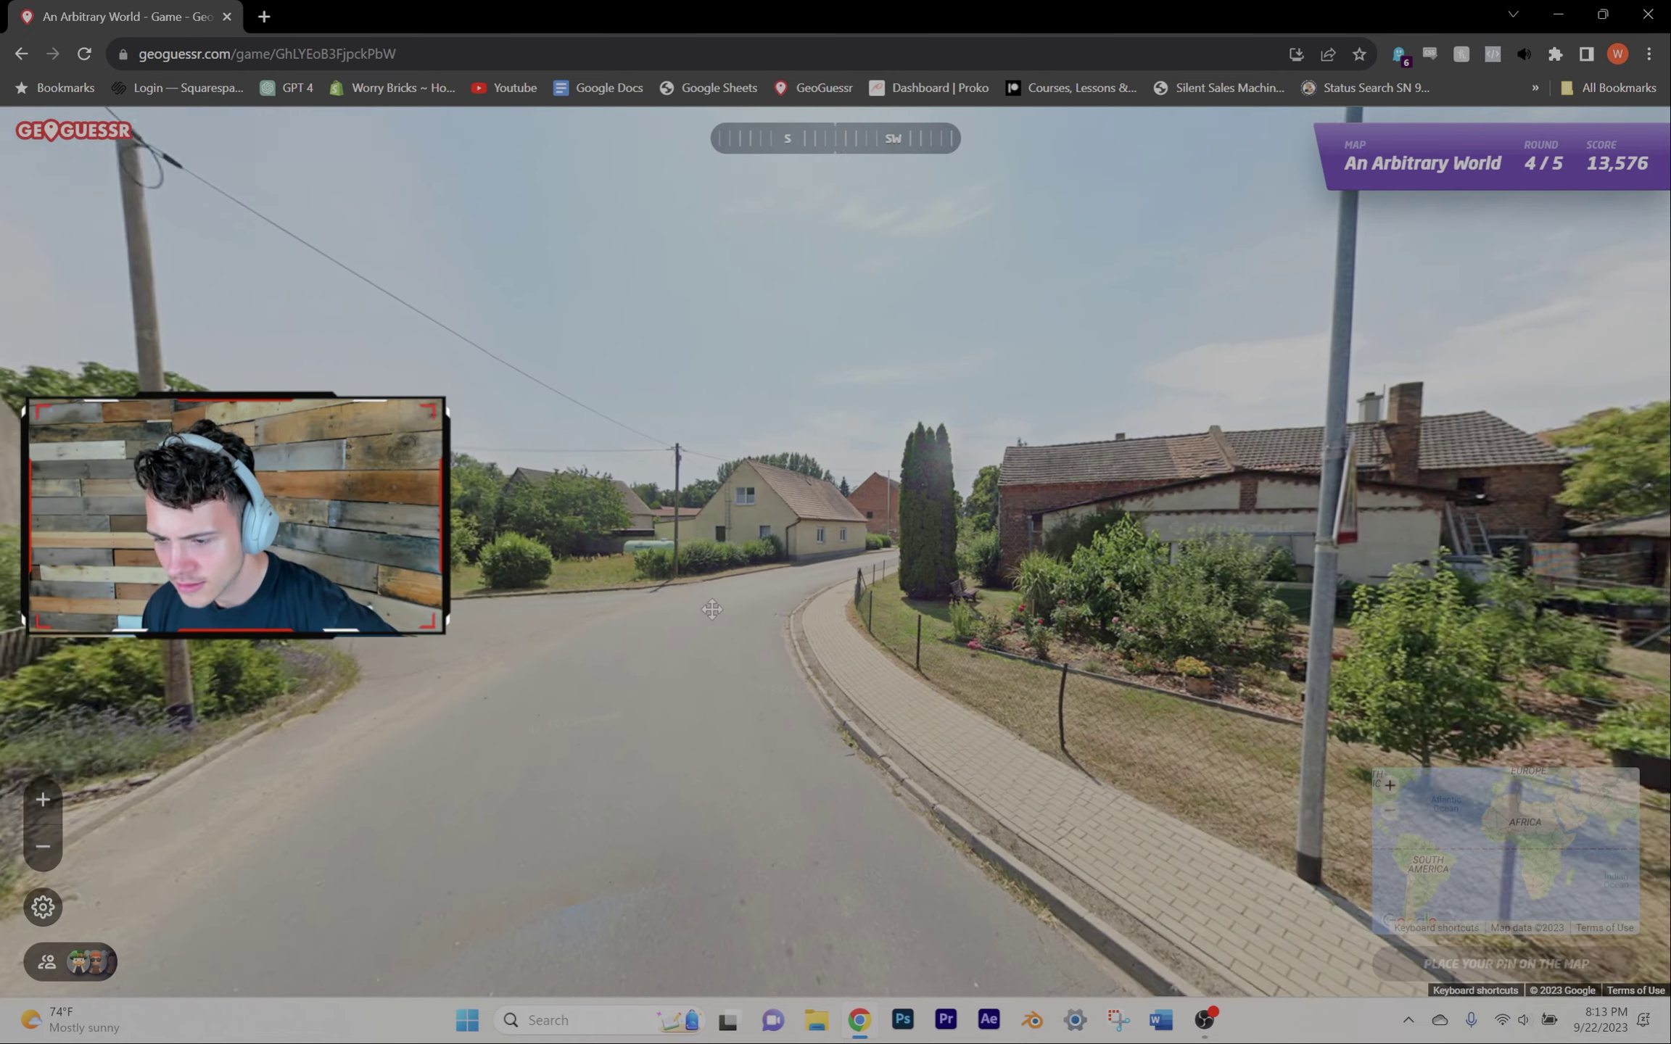
{"action": "scroll", "coordinate": [1386, 680], "scroll_direction": "up", "scroll_amount": 2}
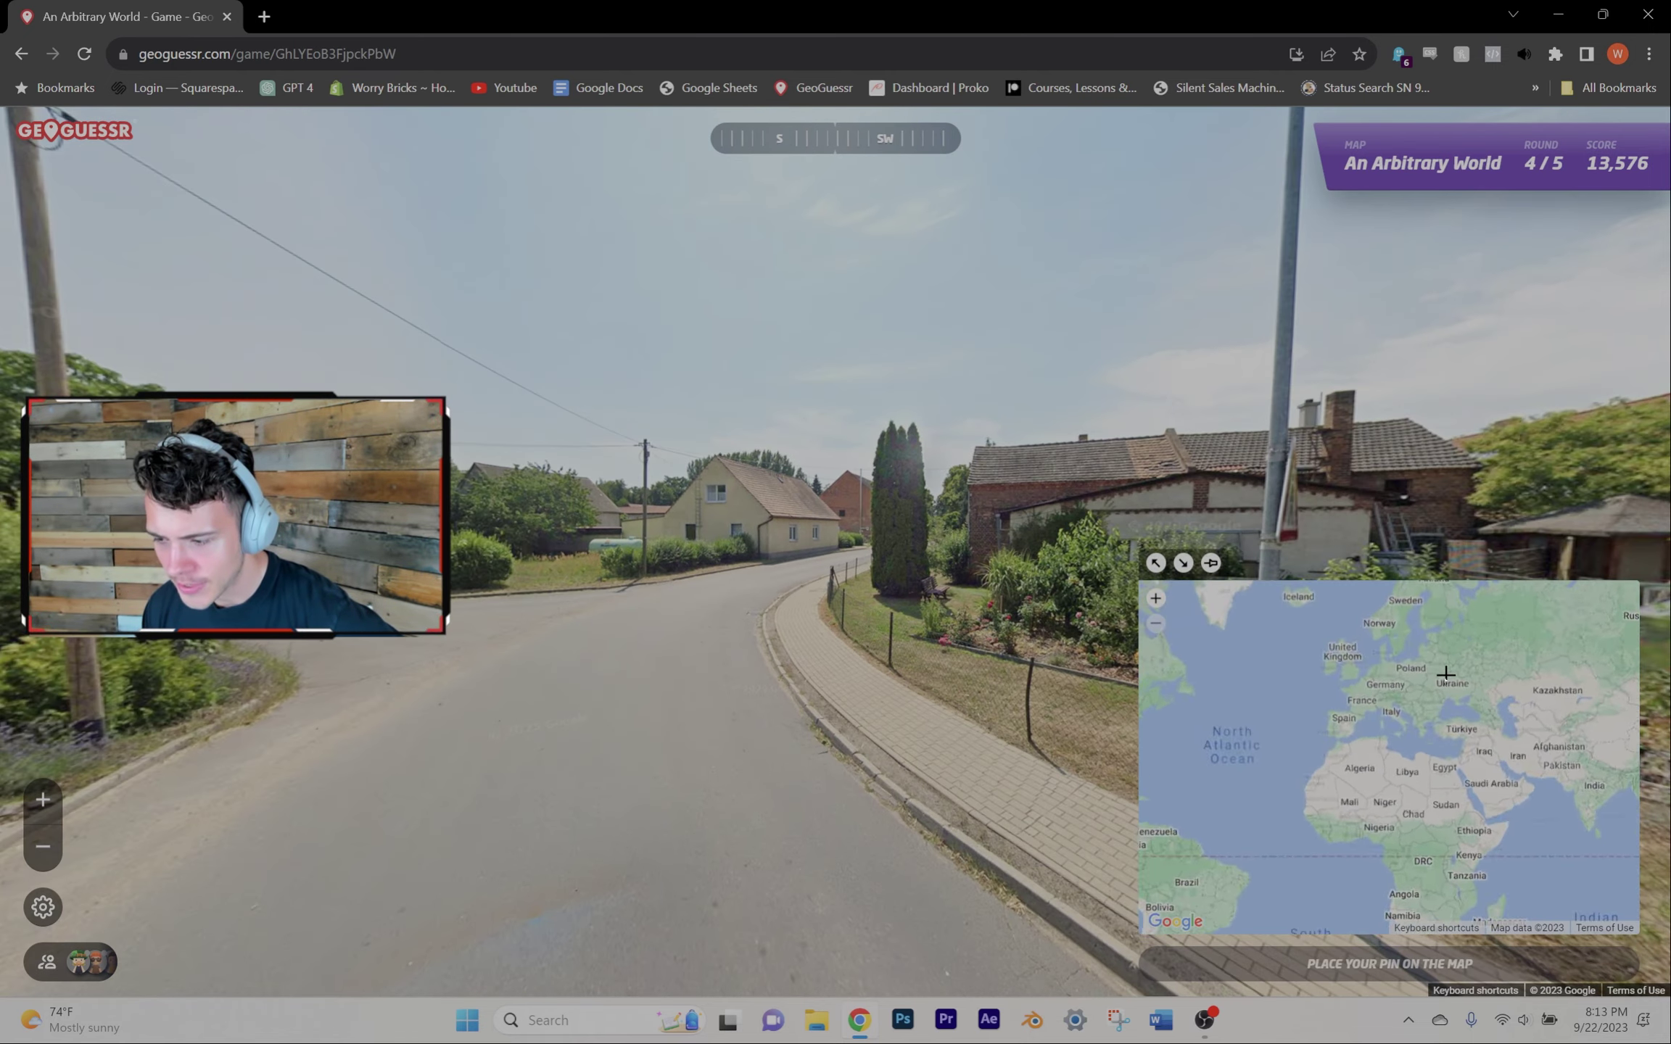
{"action": "scroll", "coordinate": [1372, 705], "scroll_direction": "up", "scroll_amount": 3}
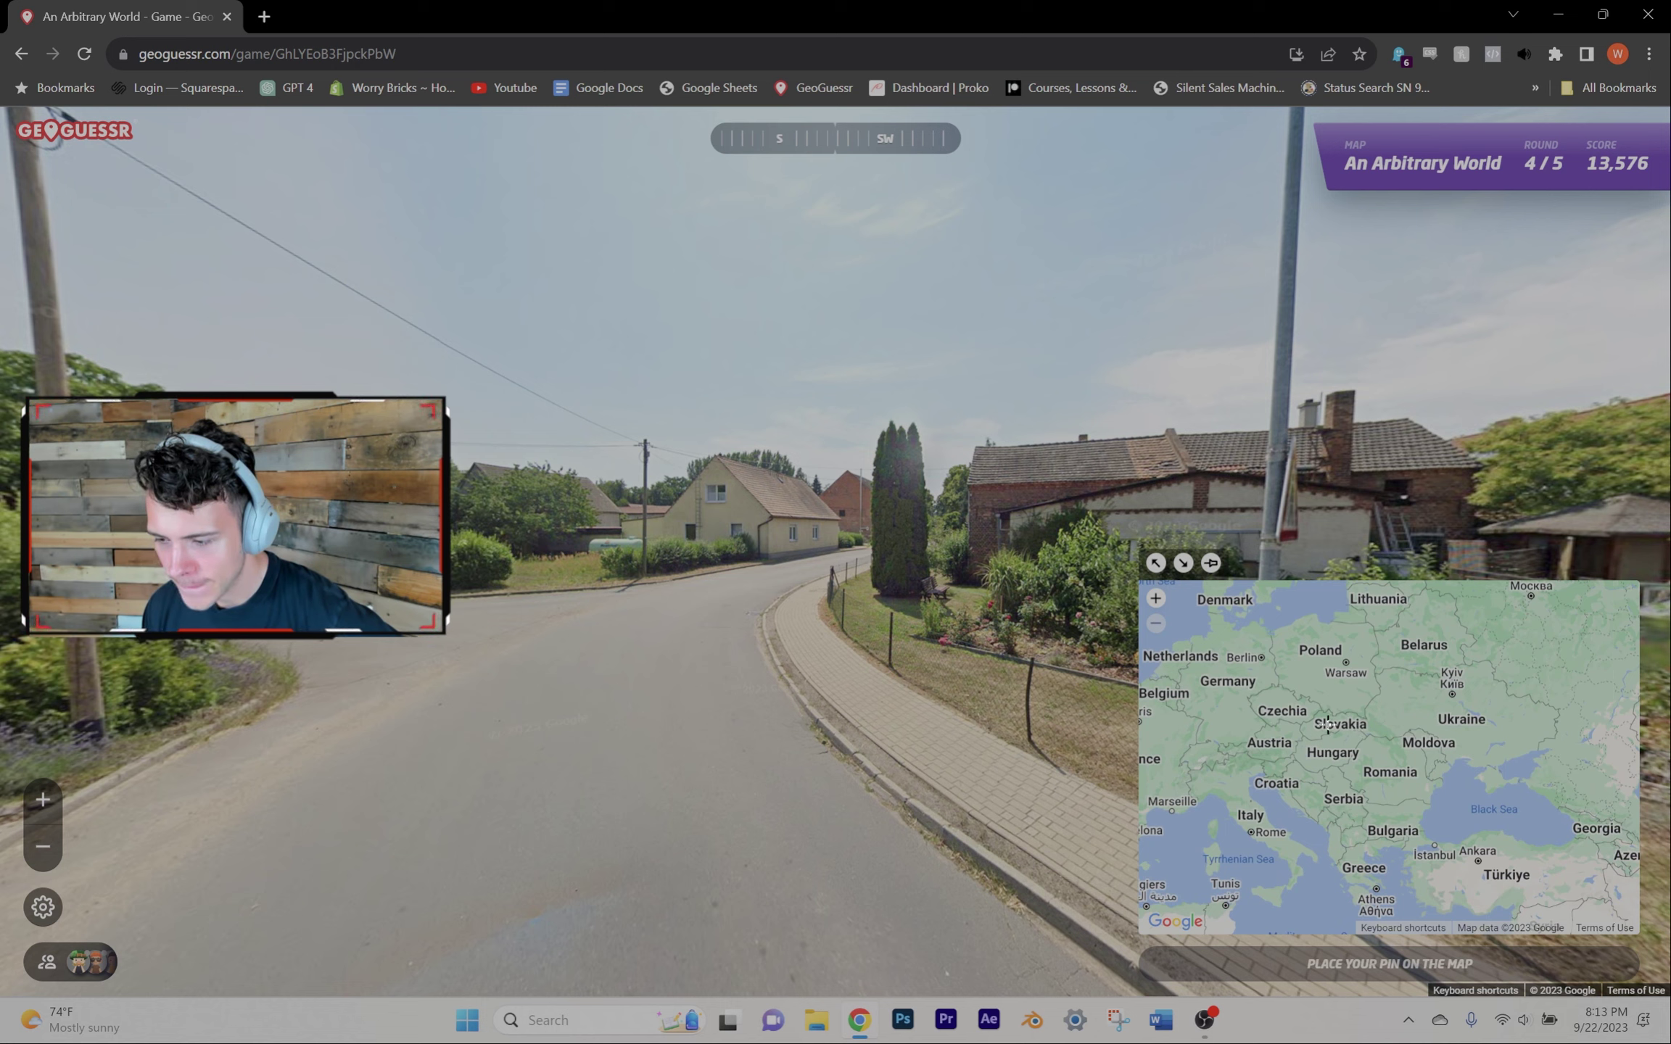
{"action": "scroll", "coordinate": [1286, 728], "scroll_direction": "up", "scroll_amount": 2}
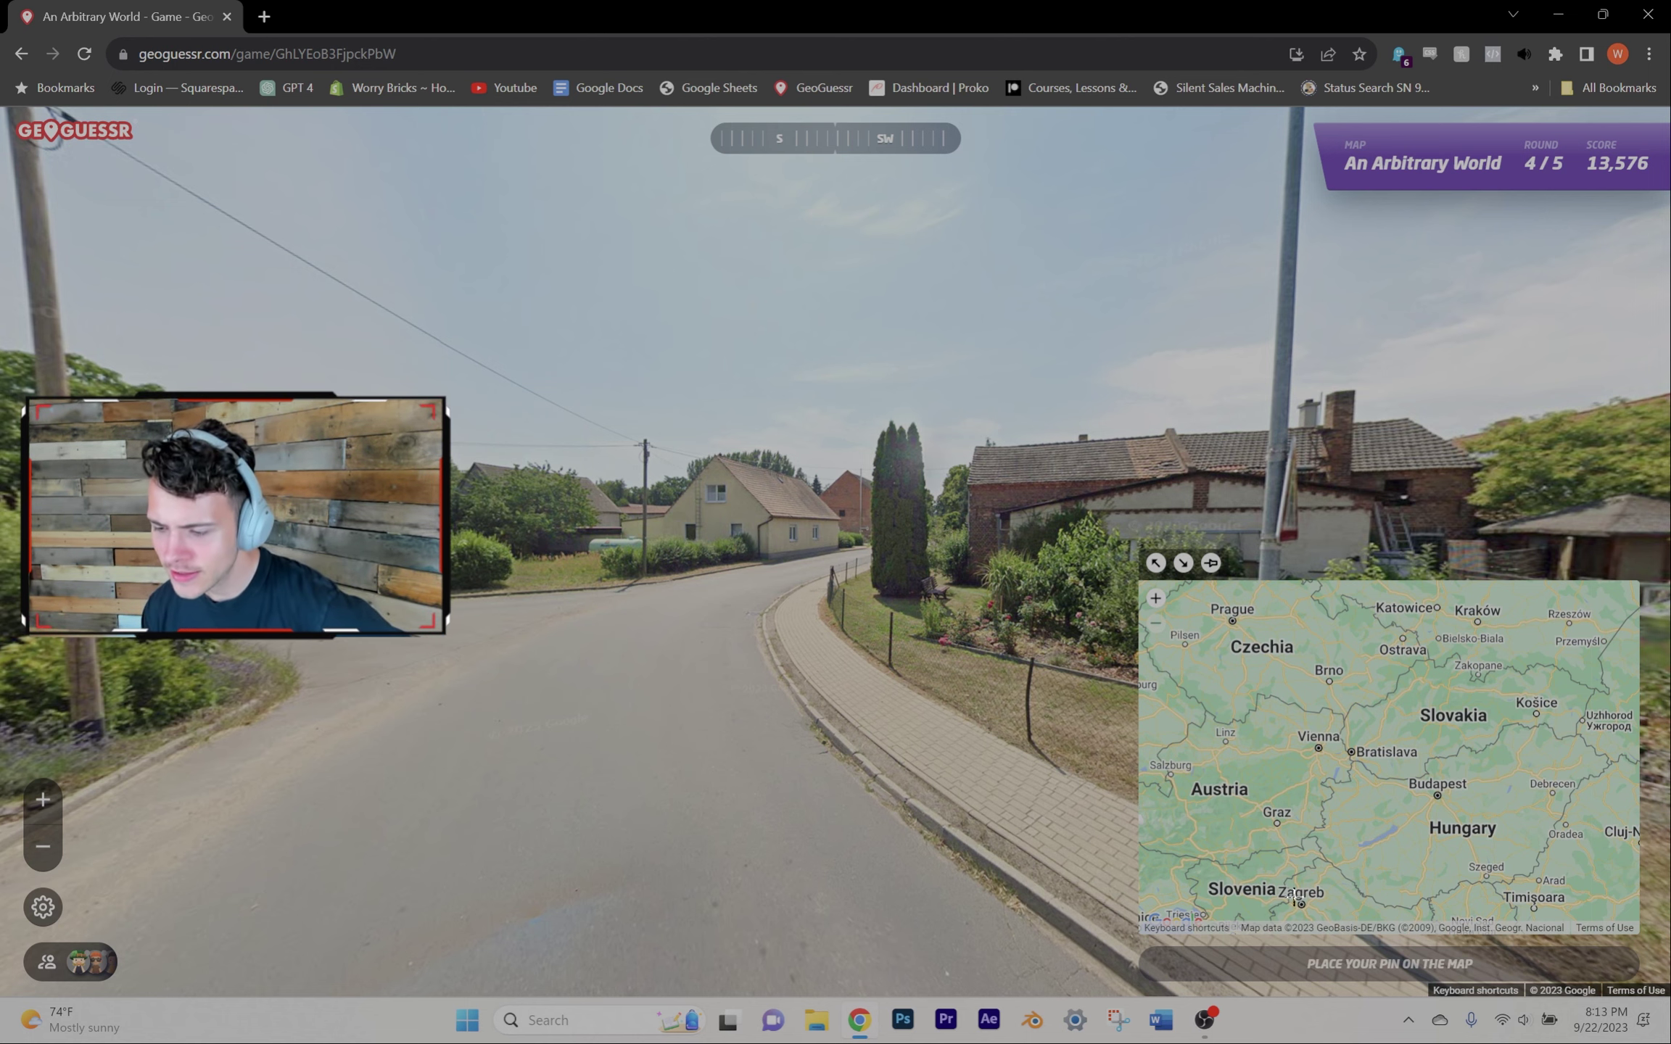
{"action": "left_click", "coordinate": [1296, 855]}
{"action": "left_click", "coordinate": [1341, 959]}
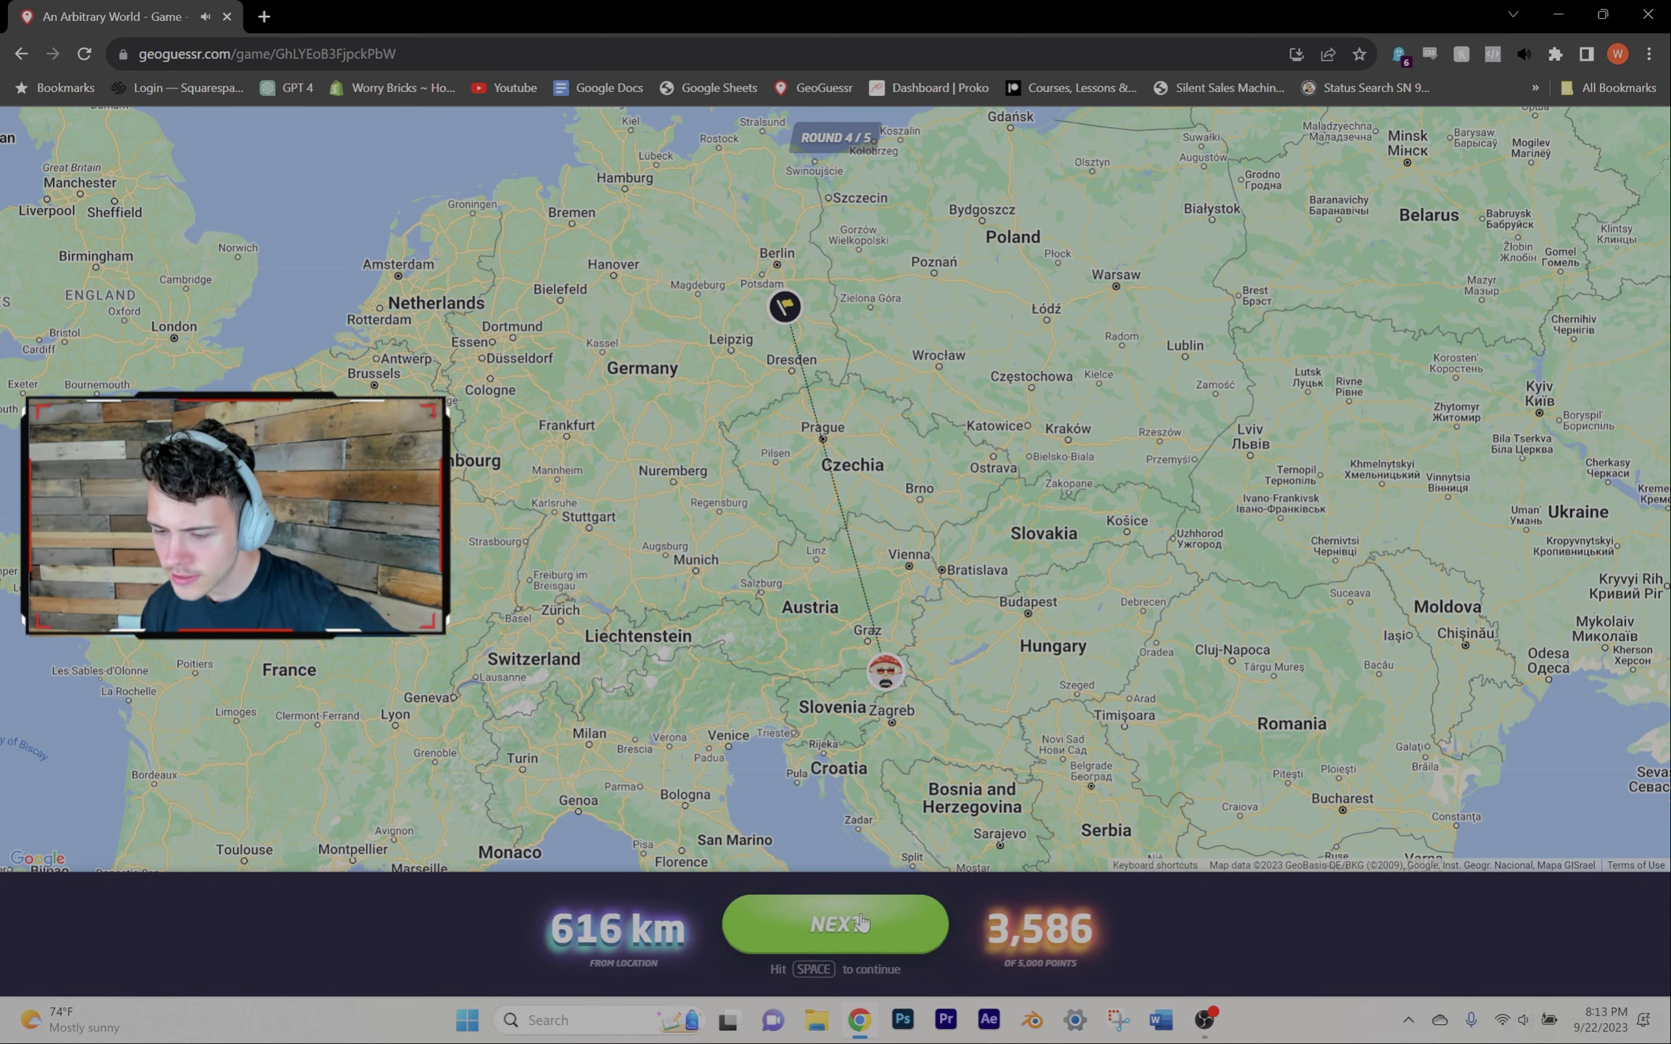
Step: Explore the mountain road in round 5 up to the 100m EN ROULANT sign
{"action": "left_click", "coordinate": [836, 927]}
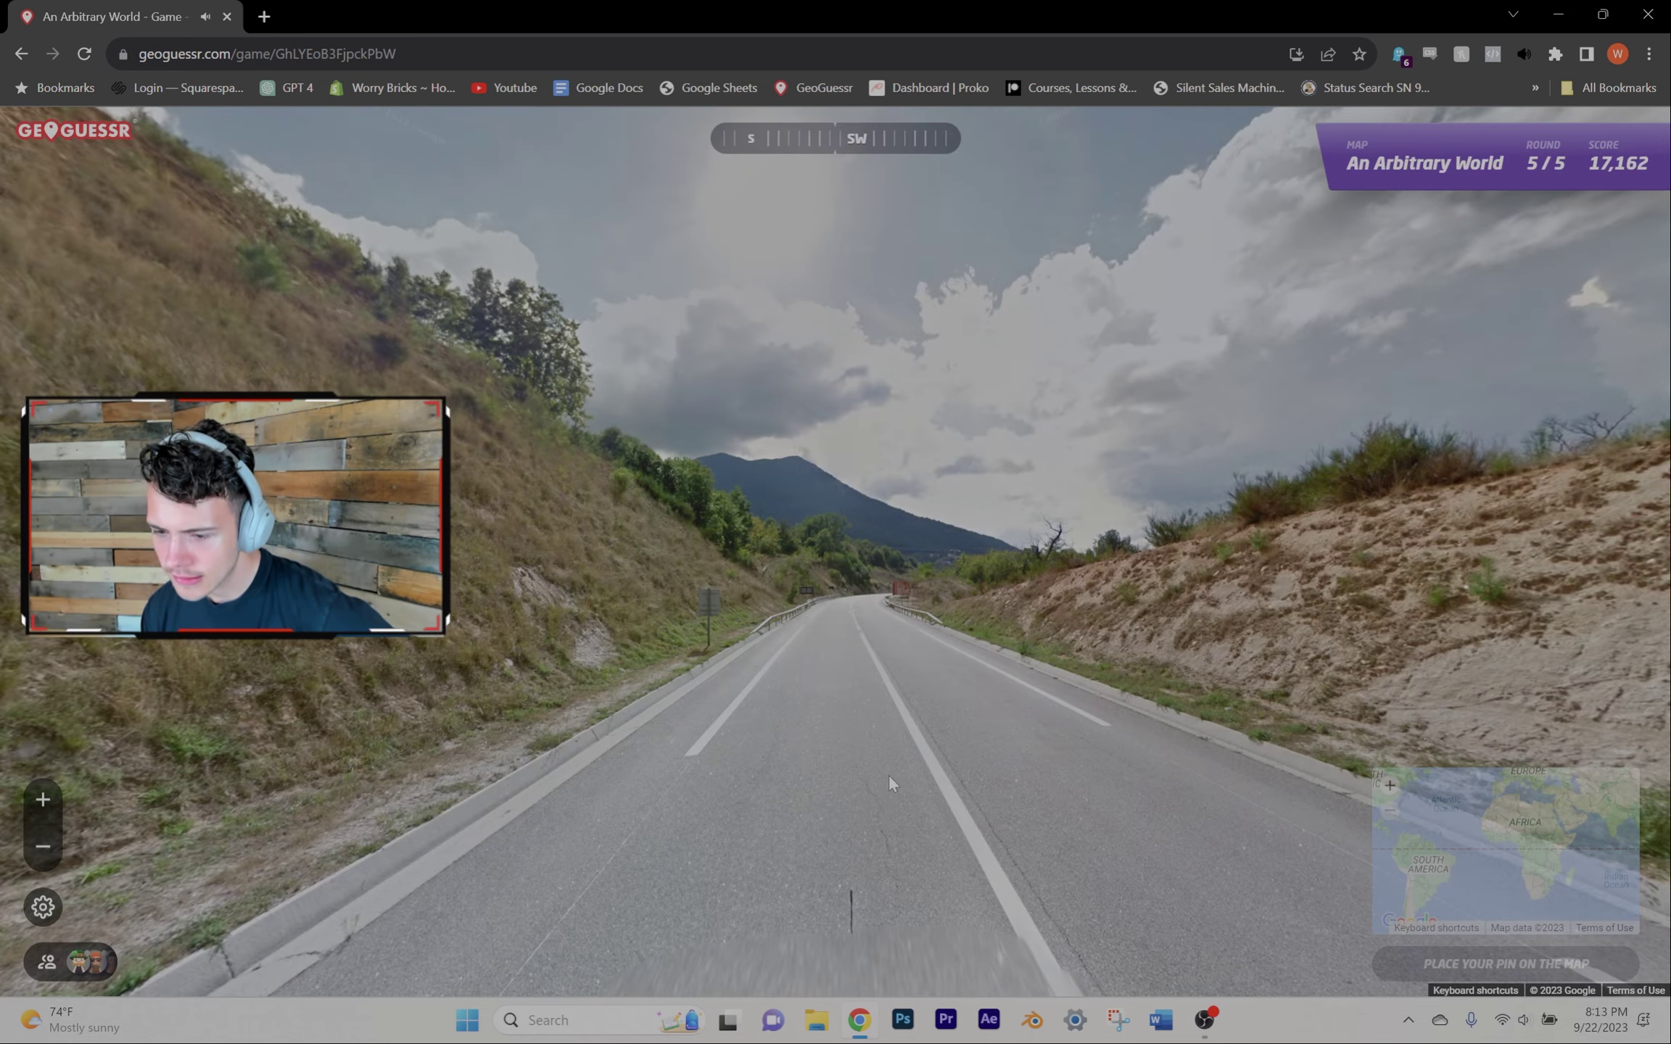
{"action": "mouse_move", "coordinate": [1087, 578]}
{"action": "left_mouse_down"}
{"action": "mouse_move", "coordinate": [1027, 832]}
{"action": "mouse_move", "coordinate": [1018, 584]}
{"action": "left_mouse_up"}
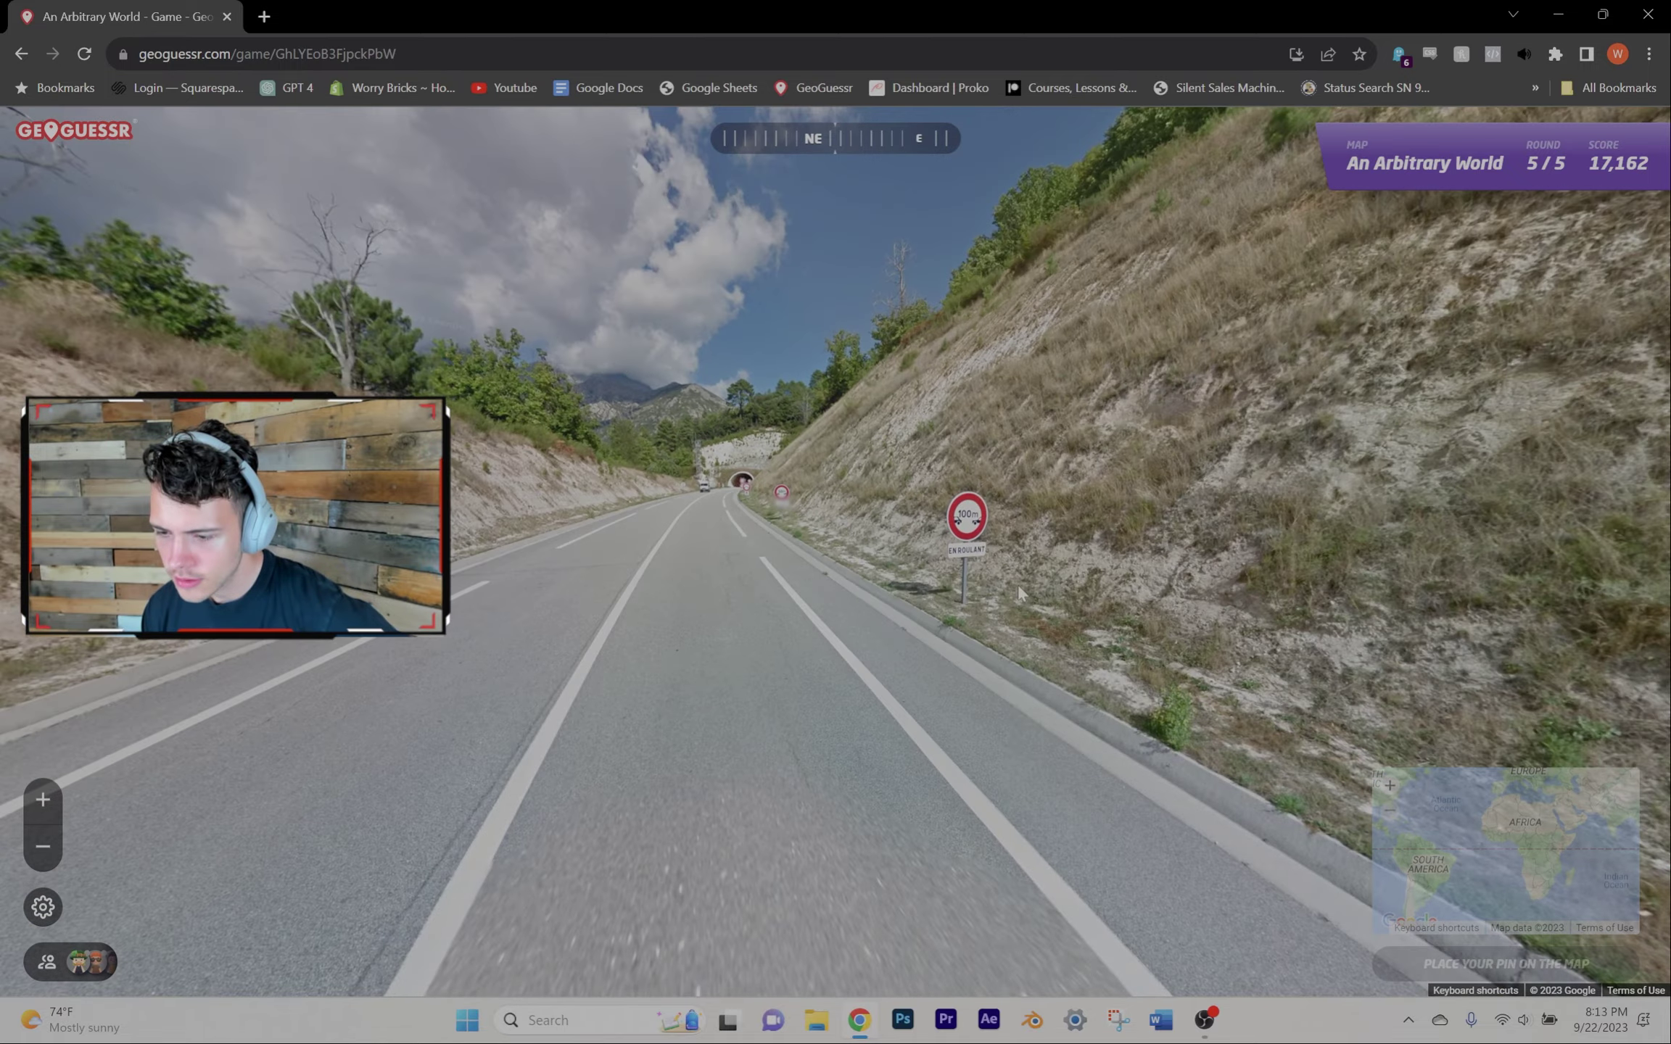
{"action": "left_click", "coordinate": [1015, 578]}
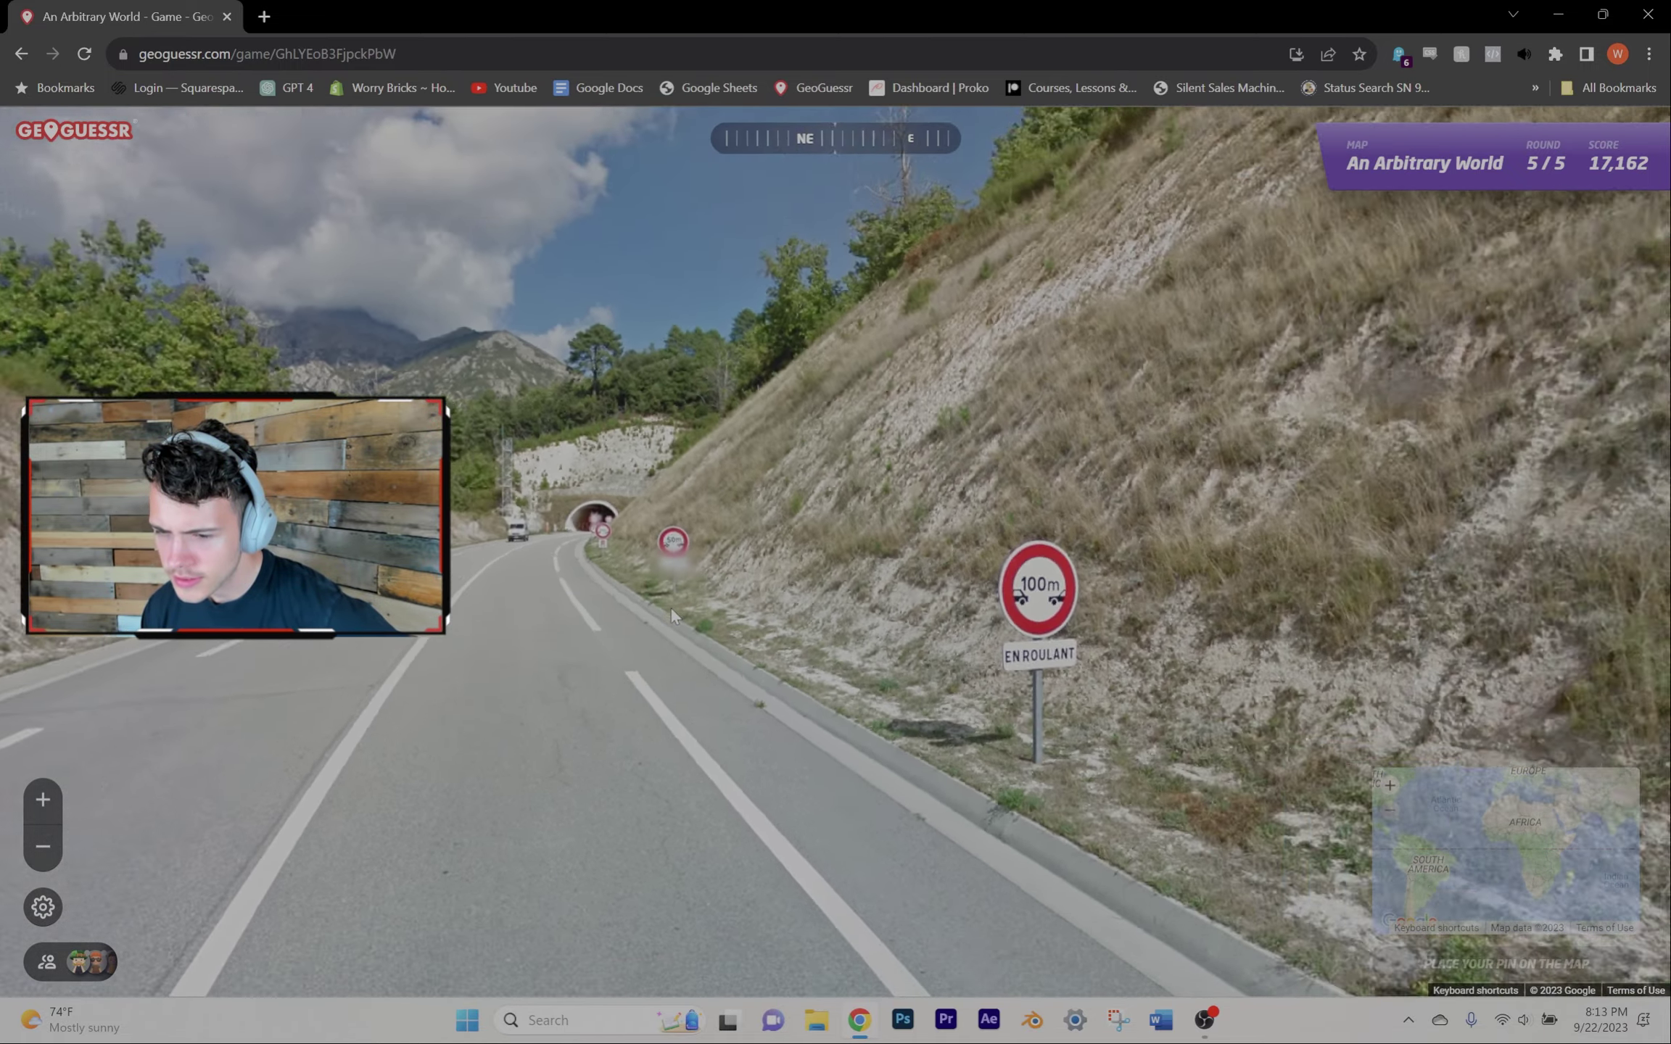
{"action": "left_click_drag", "start_coordinate": [670, 608], "coordinate": [1314, 887]}
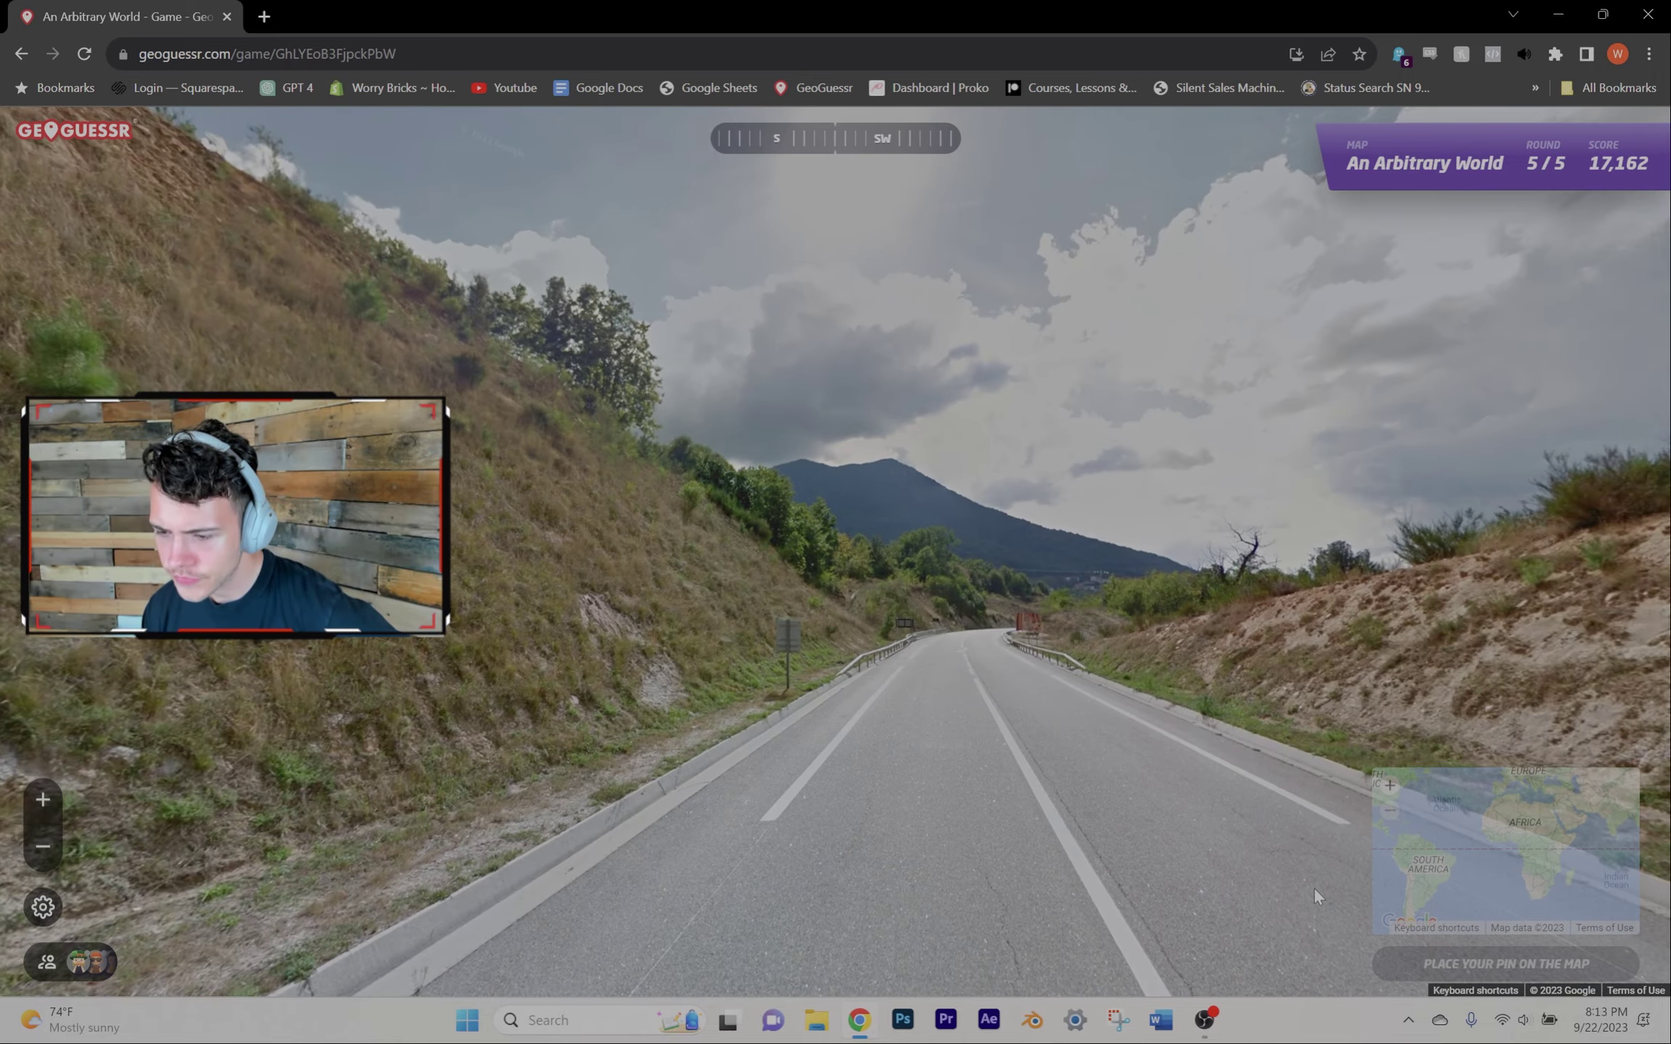
{"action": "left_click", "coordinate": [1292, 868]}
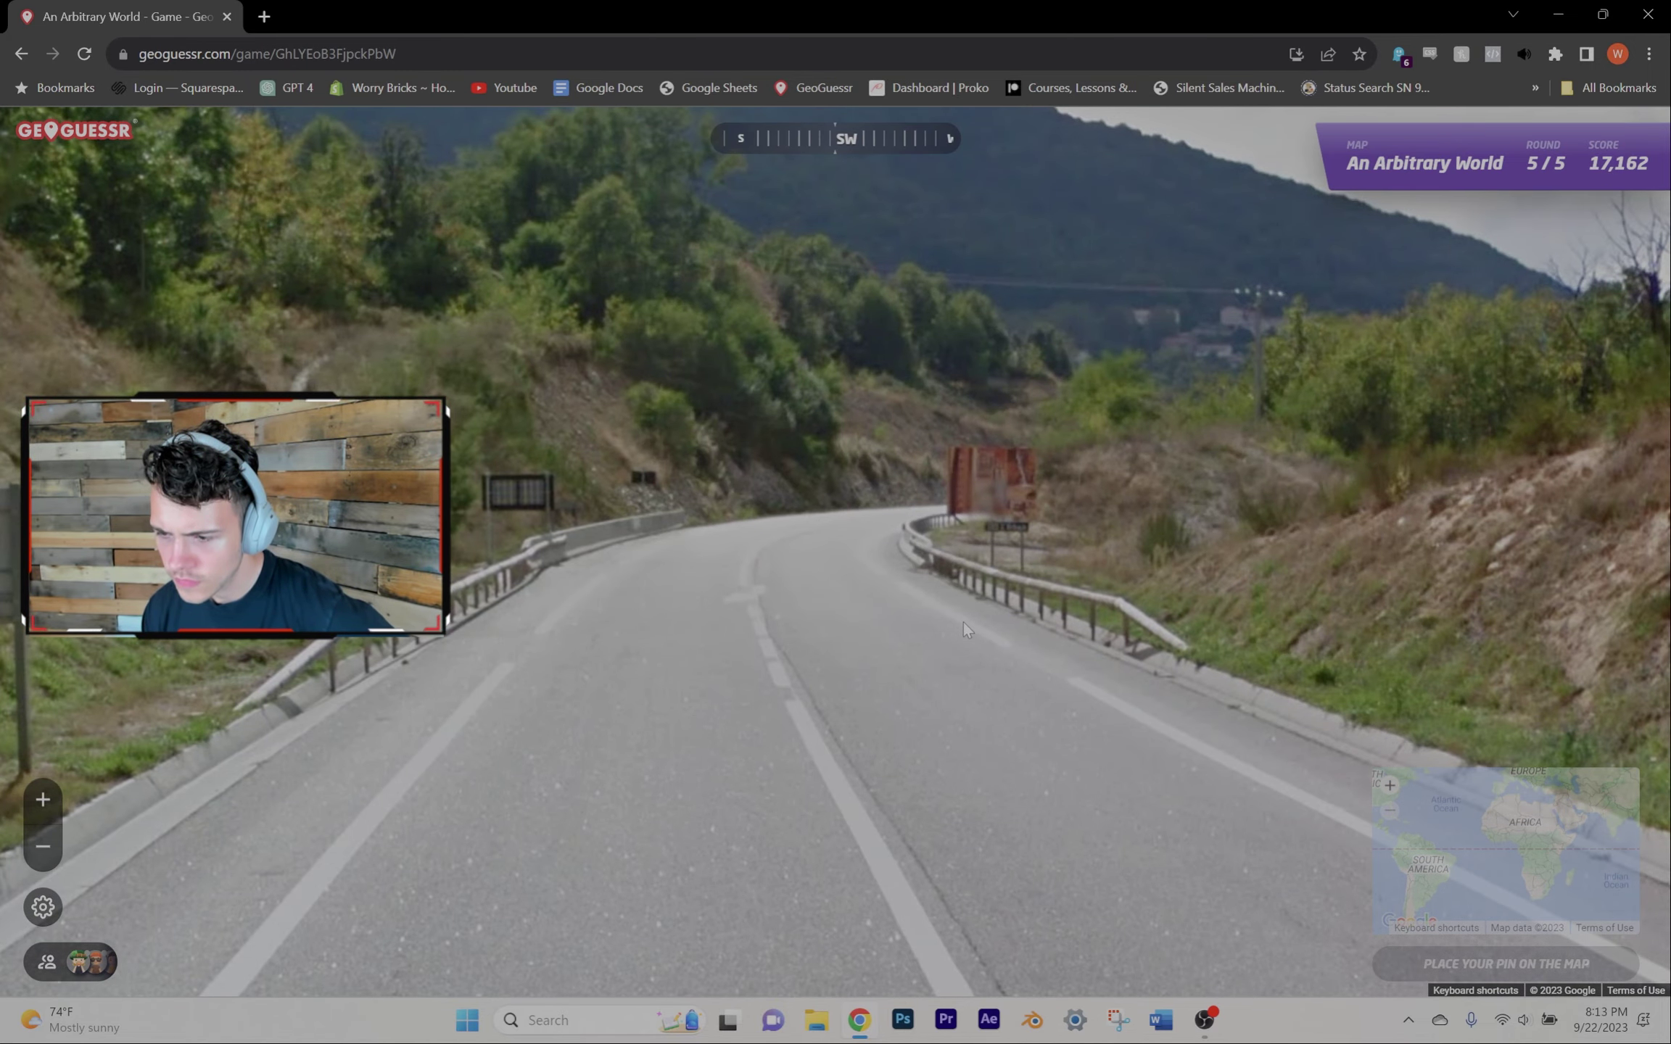
{"action": "left_click", "coordinate": [964, 624]}
{"action": "left_click_drag", "start_coordinate": [965, 620], "coordinate": [548, 628]}
{"action": "left_click_drag", "start_coordinate": [1305, 575], "coordinate": [858, 564]}
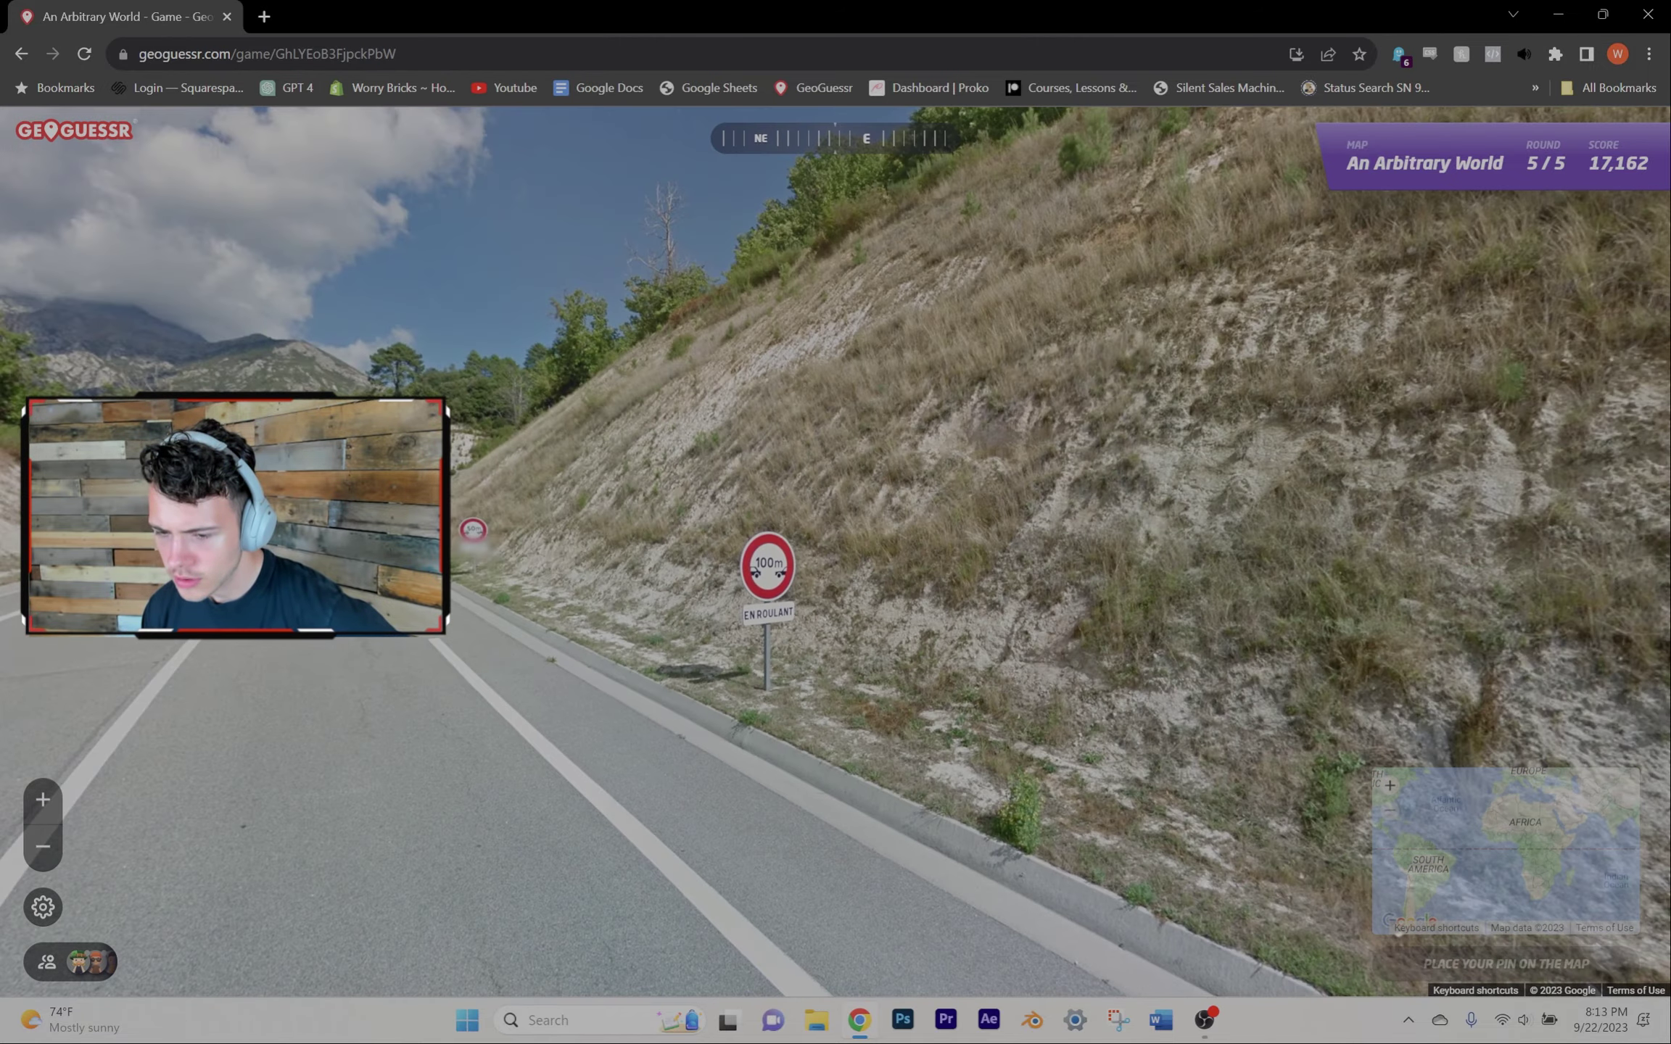
{"action": "left_click", "coordinate": [472, 530]}
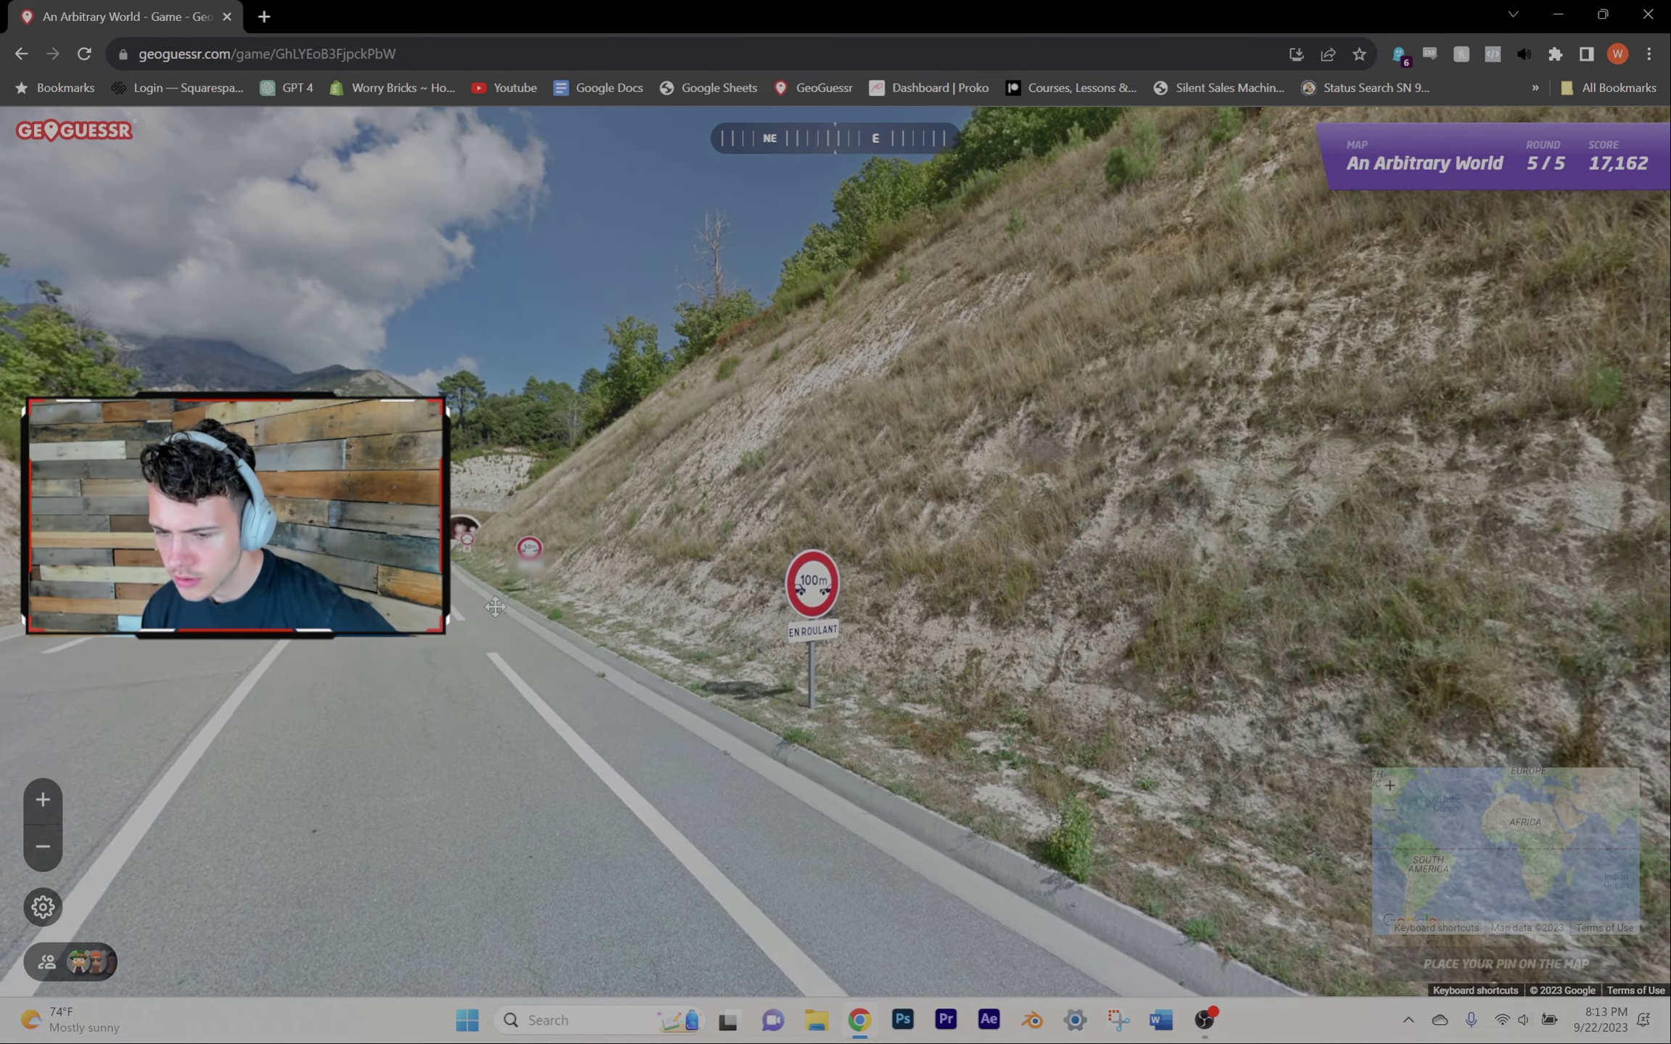
{"action": "scroll", "coordinate": [1411, 678], "scroll_direction": "up", "scroll_amount": 2}
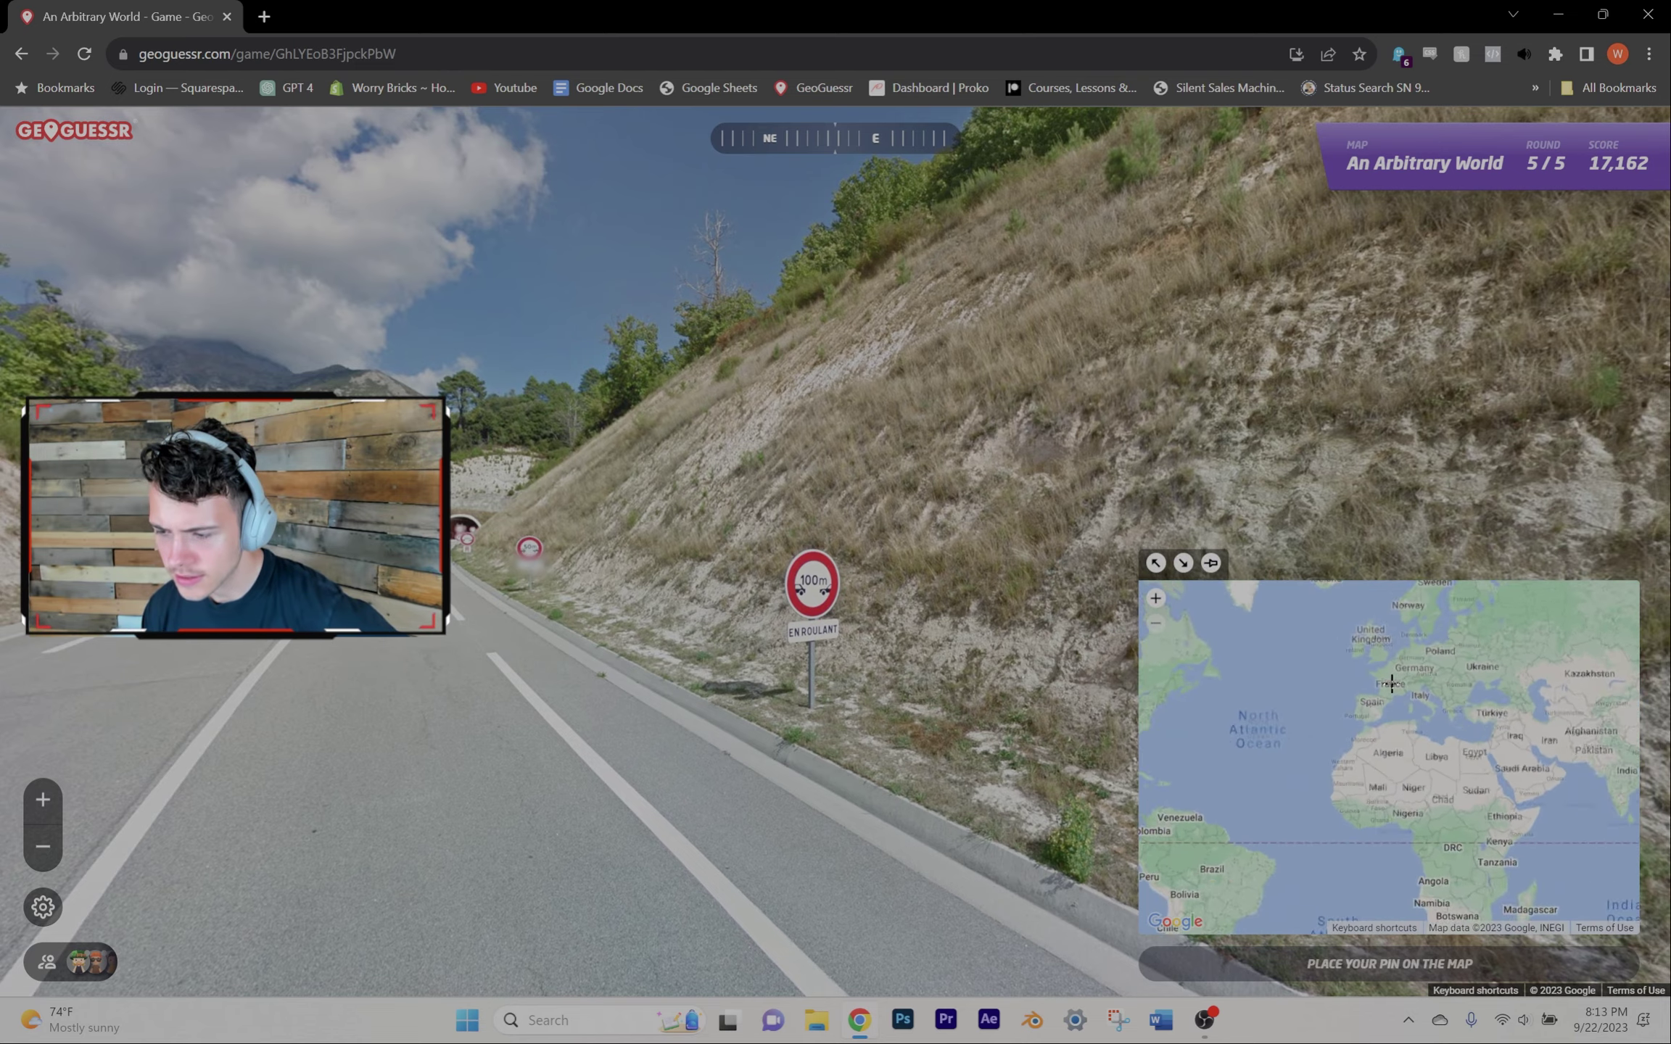
{"action": "scroll", "coordinate": [1411, 678], "scroll_direction": "up", "scroll_amount": 2}
{"action": "scroll", "coordinate": [1410, 678], "scroll_direction": "up", "scroll_amount": 1}
{"action": "scroll", "coordinate": [1410, 677], "scroll_direction": "up", "scroll_amount": 1}
Step: Guess near Geneva for 3,723 points and view the 20,885-point final result
{"action": "left_click", "coordinate": [1413, 681]}
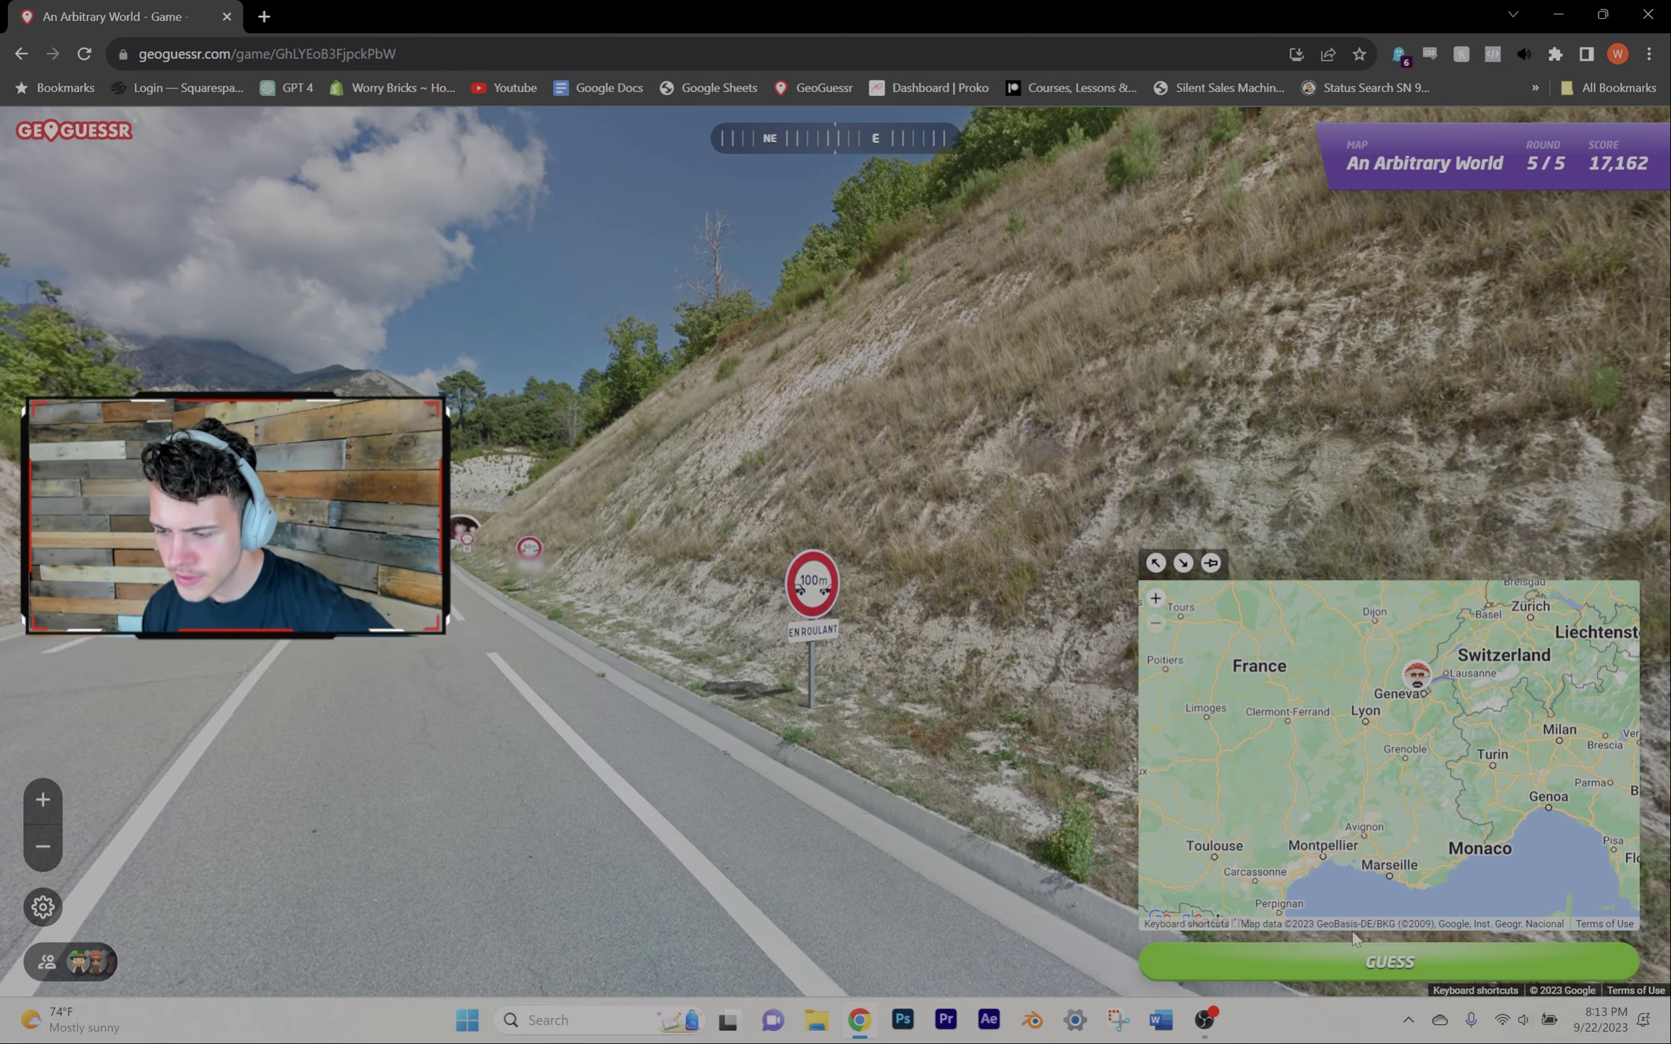
{"action": "left_click", "coordinate": [1350, 949]}
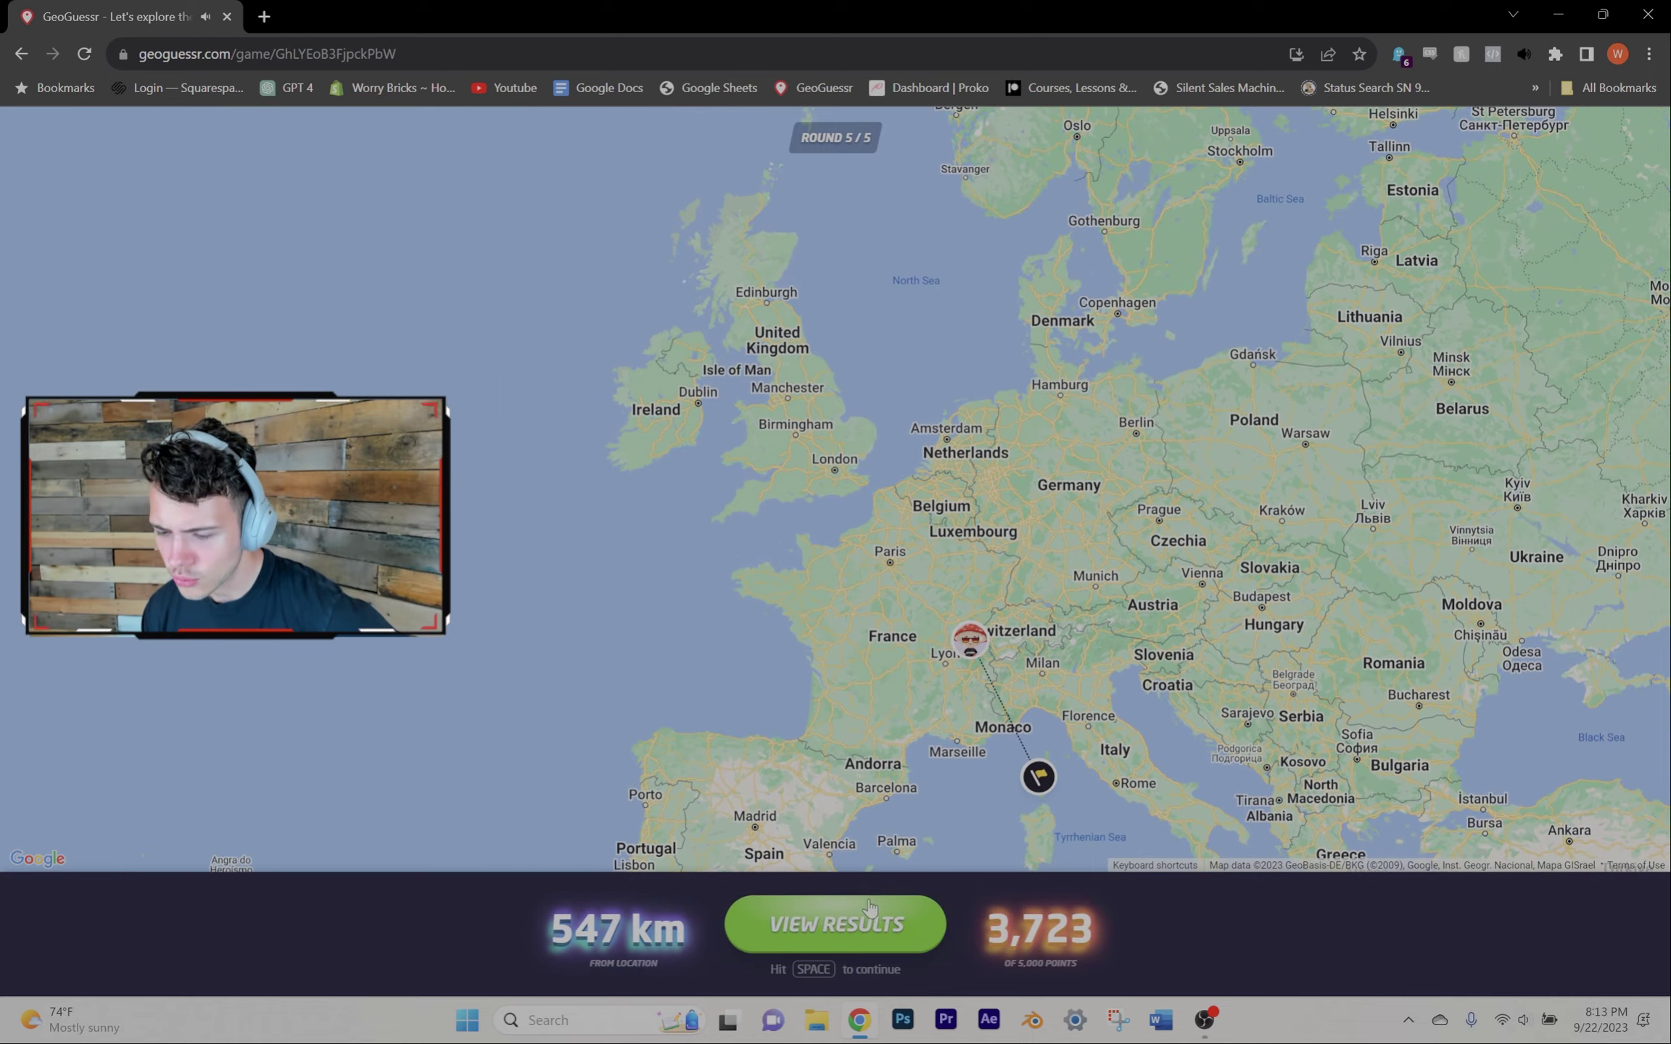
{"action": "left_click", "coordinate": [868, 908]}
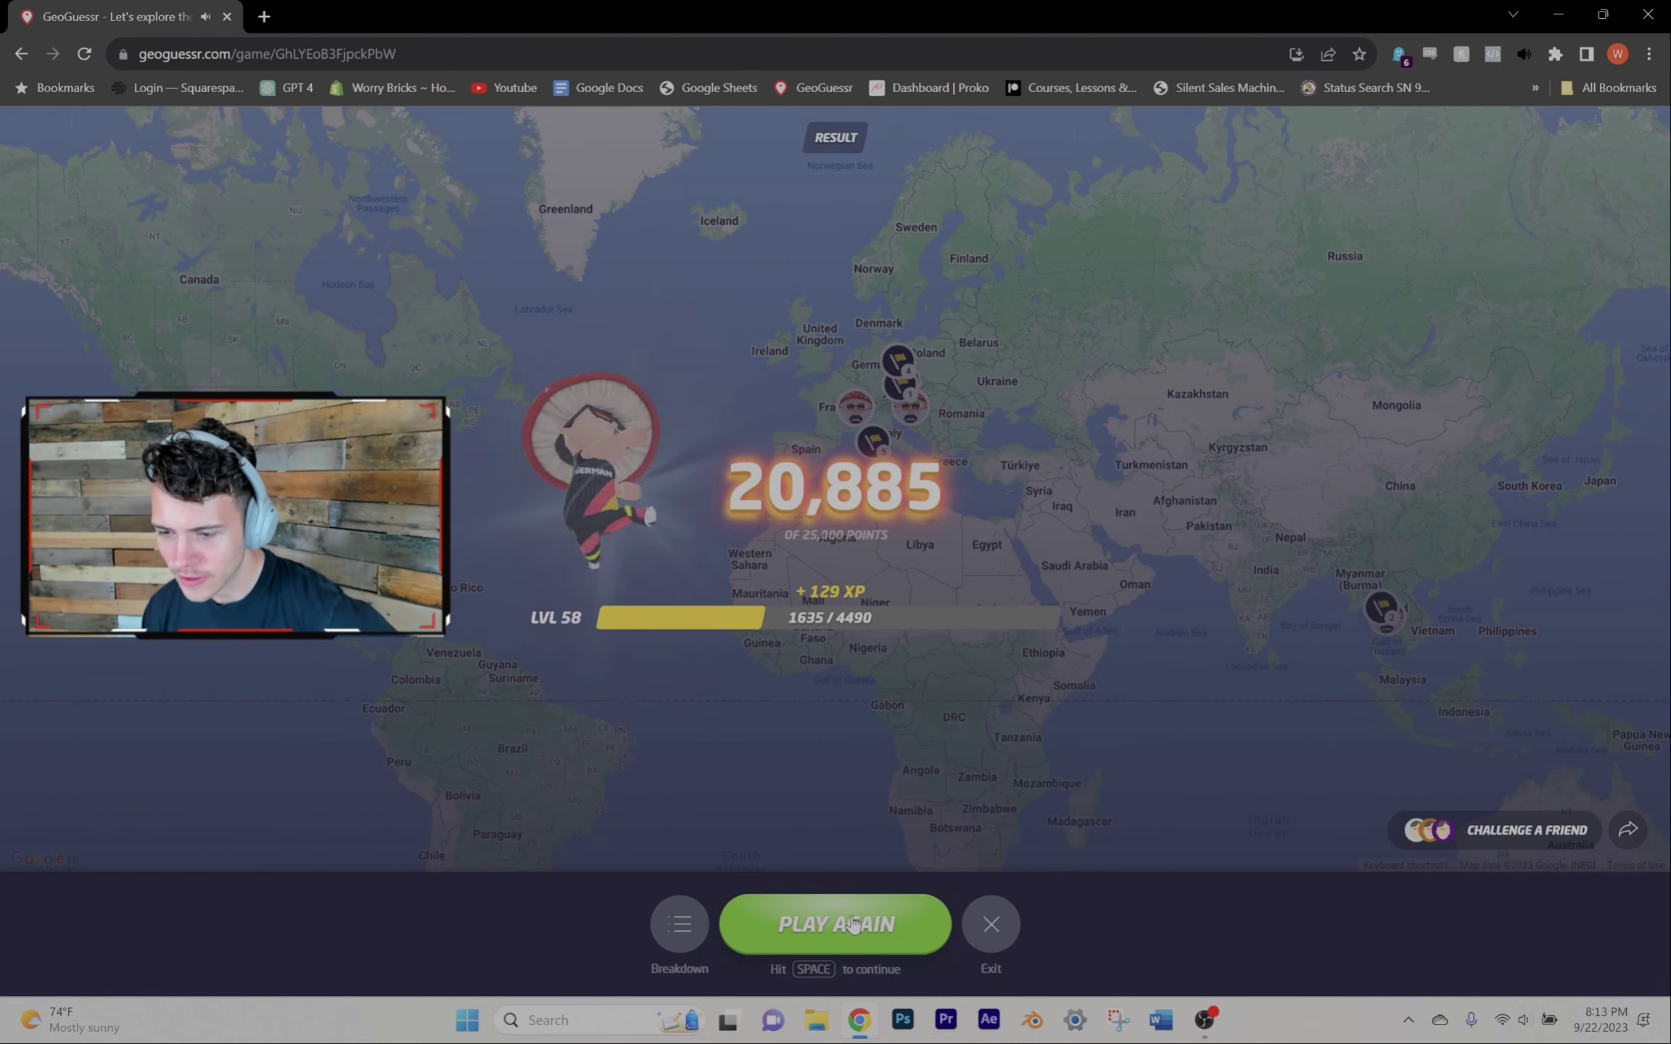
Step: Return to the map page and start an An Arbitrary World game with pan and zoom off
{"action": "left_click", "coordinate": [1027, 920]}
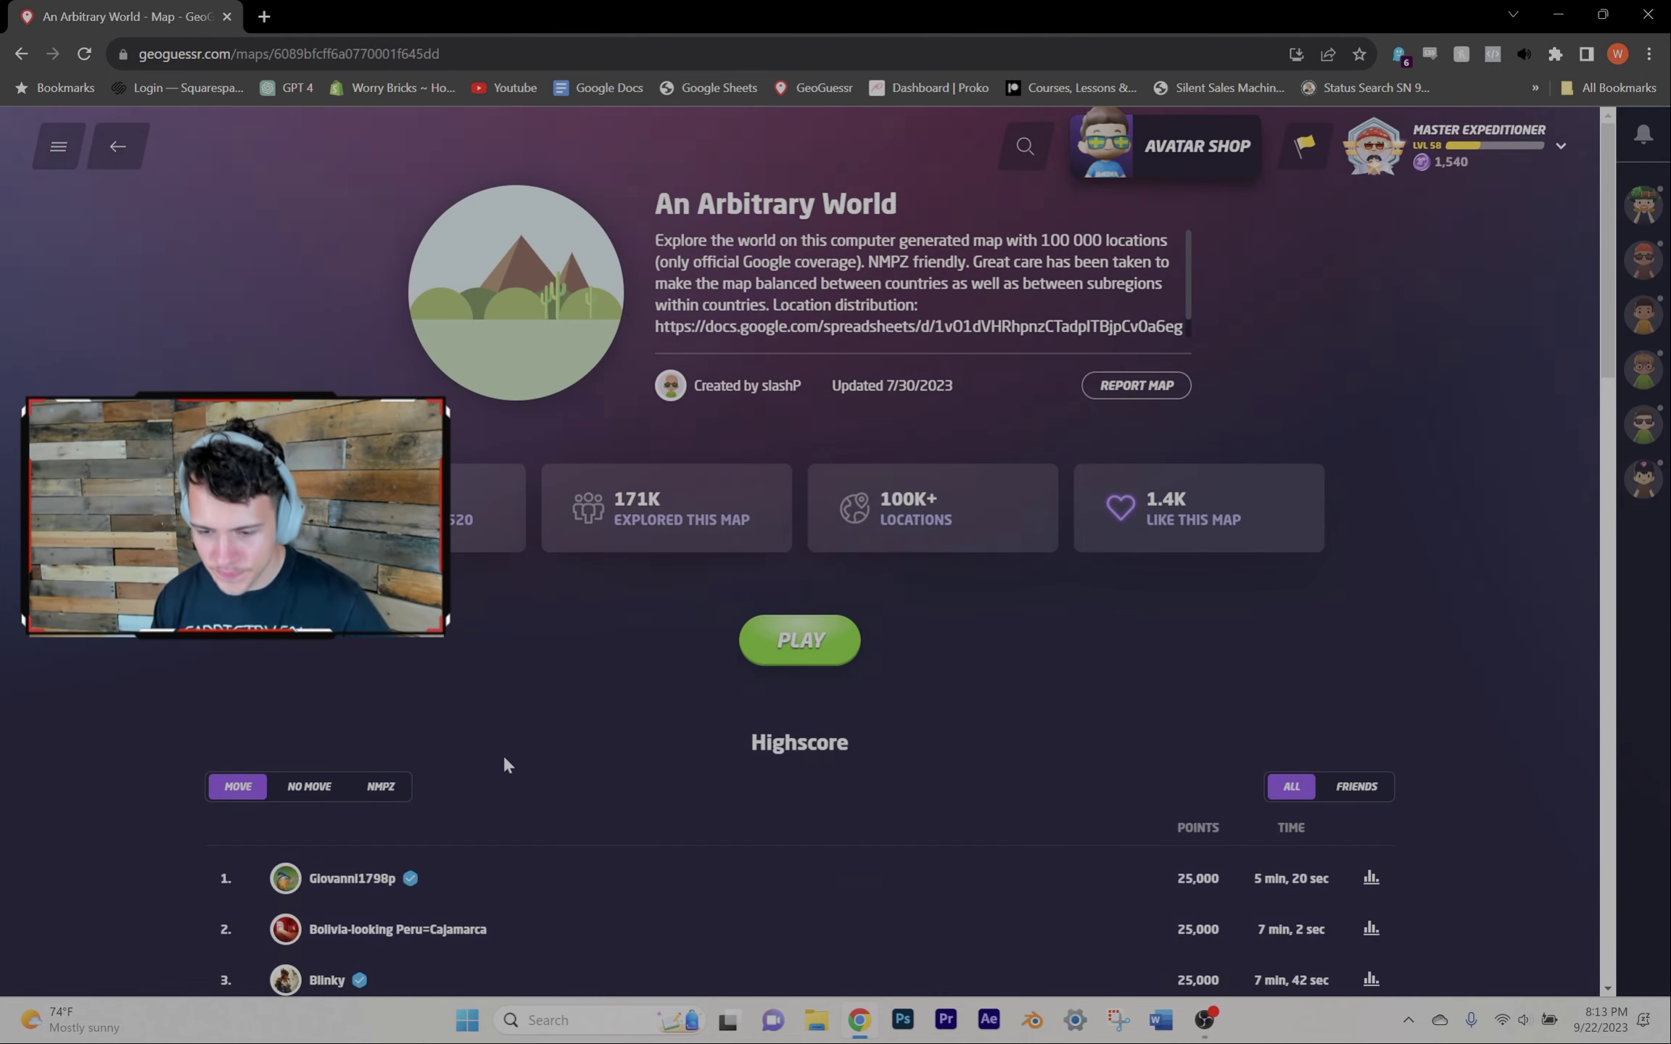
{"action": "left_click", "coordinate": [381, 788]}
{"action": "scroll", "coordinate": [508, 657], "scroll_direction": "down", "scroll_amount": 4}
{"action": "scroll", "coordinate": [508, 656], "scroll_direction": "up", "scroll_amount": 2}
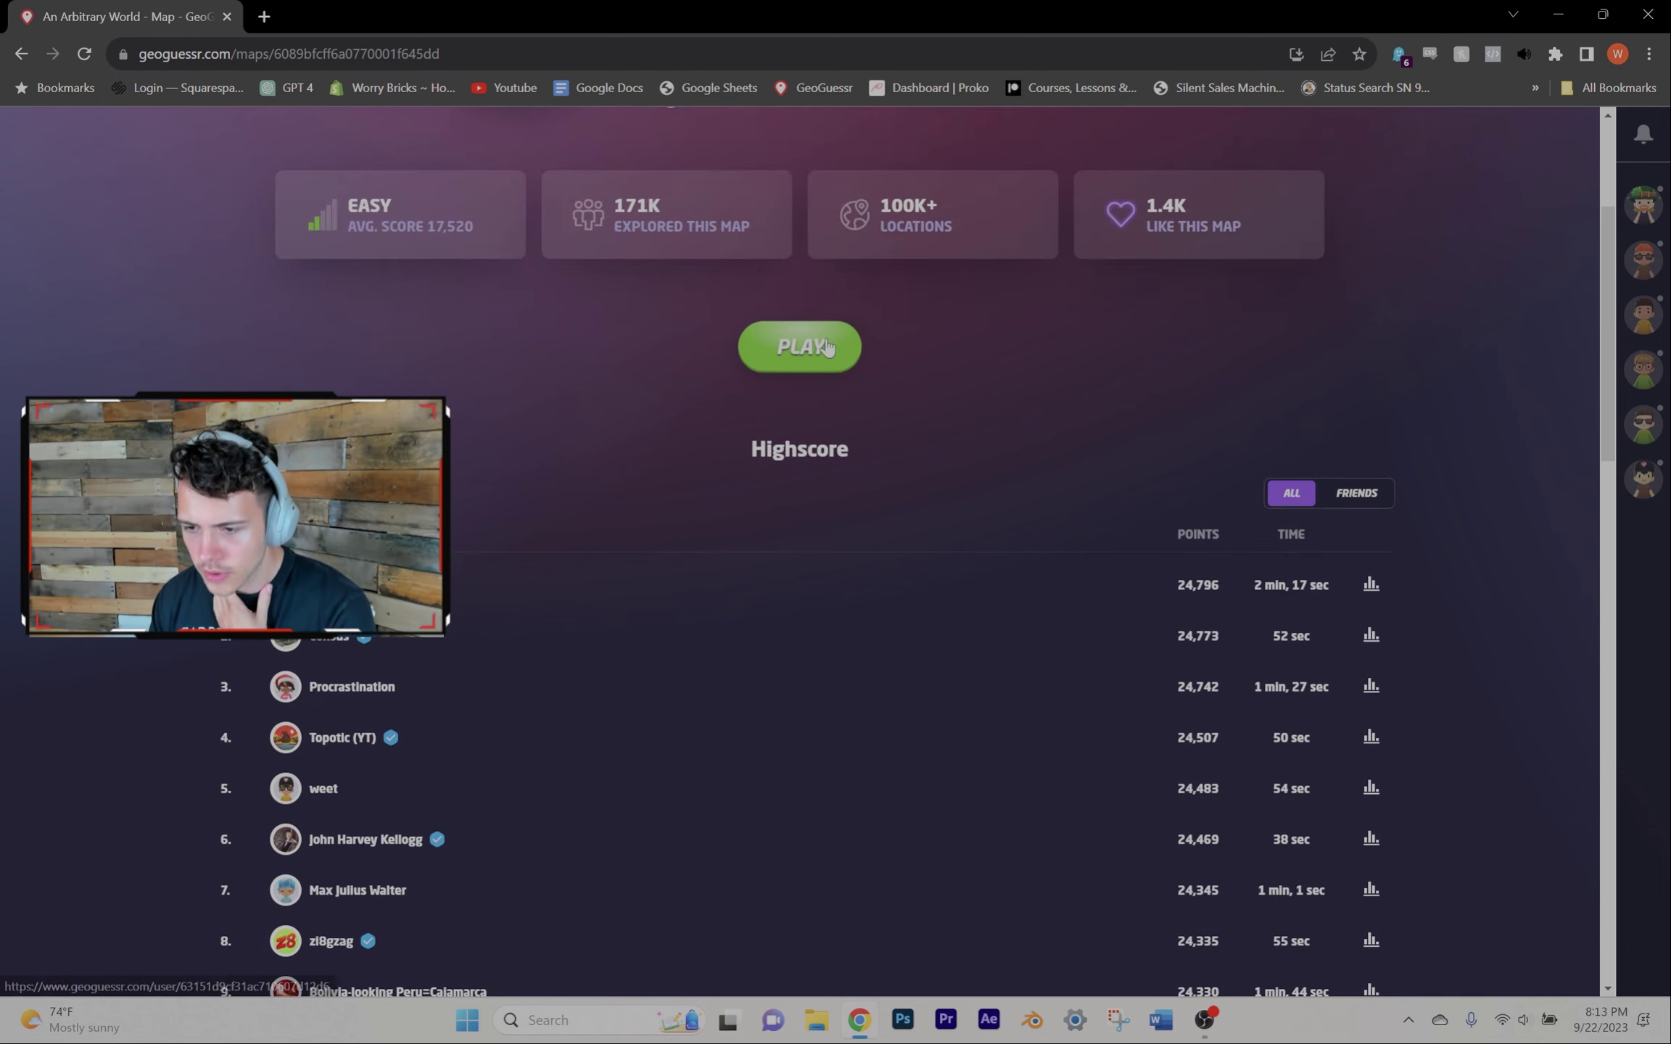
{"action": "left_click", "coordinate": [792, 343]}
{"action": "left_click", "coordinate": [882, 855]}
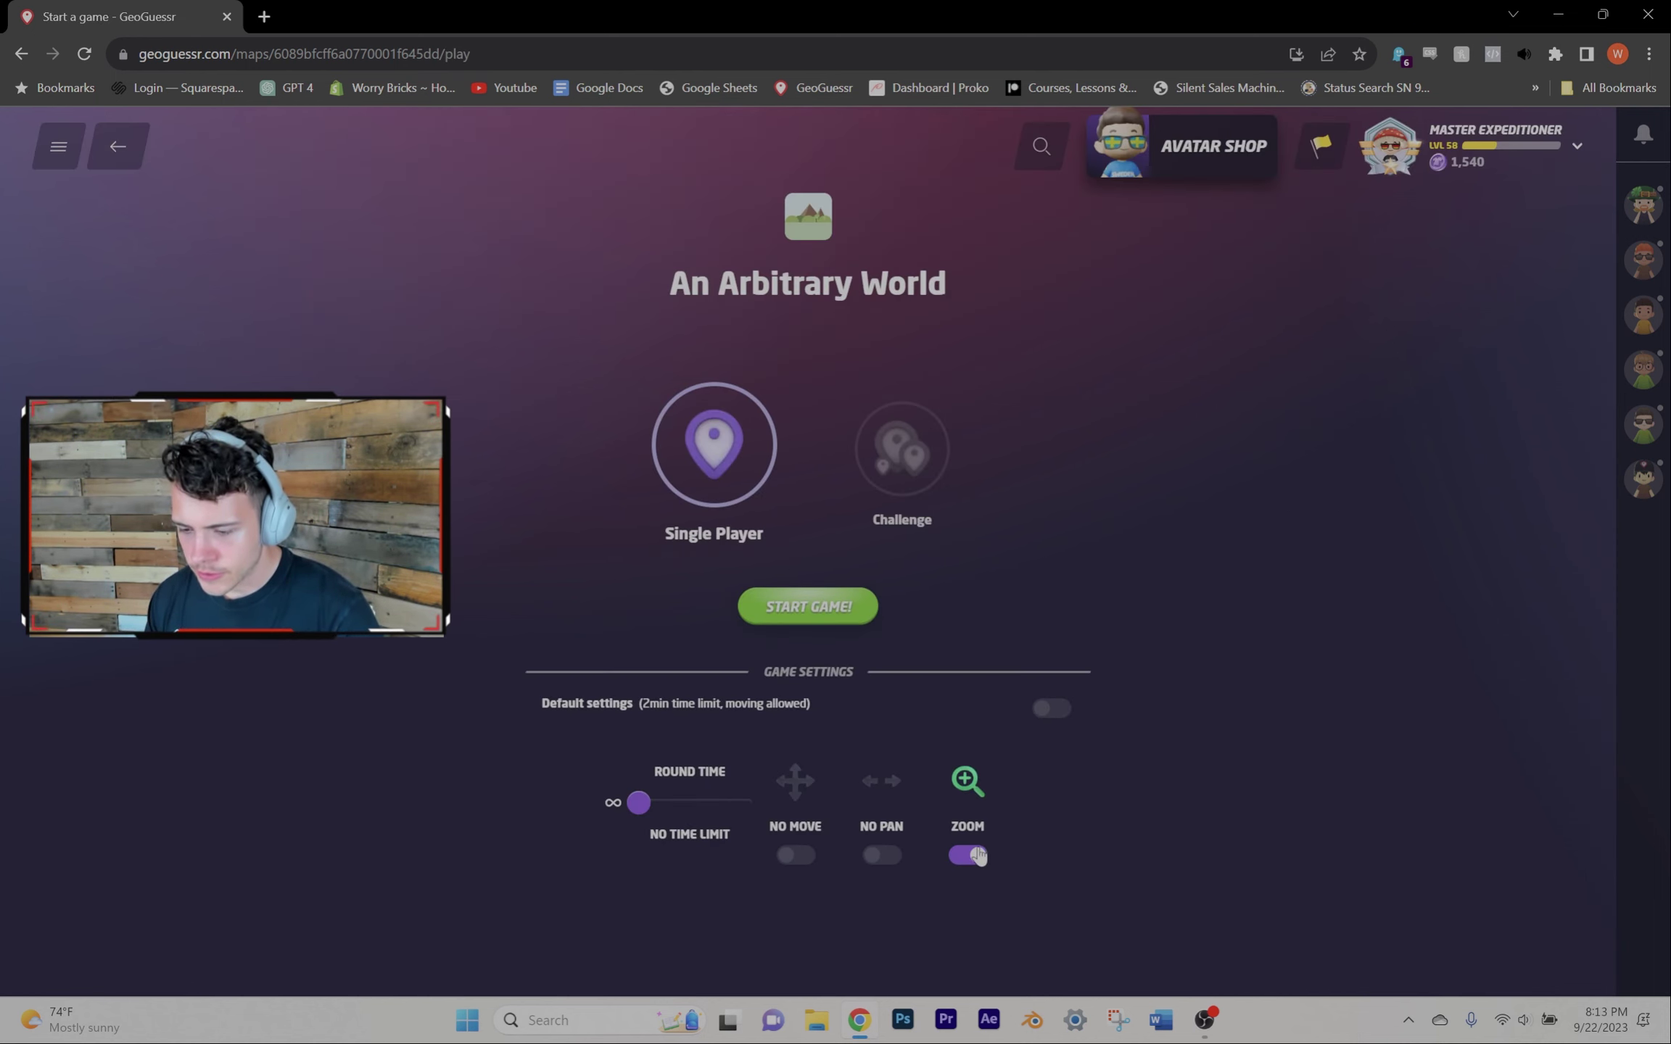
{"action": "left_click", "coordinate": [967, 856]}
{"action": "left_click", "coordinate": [773, 599]}
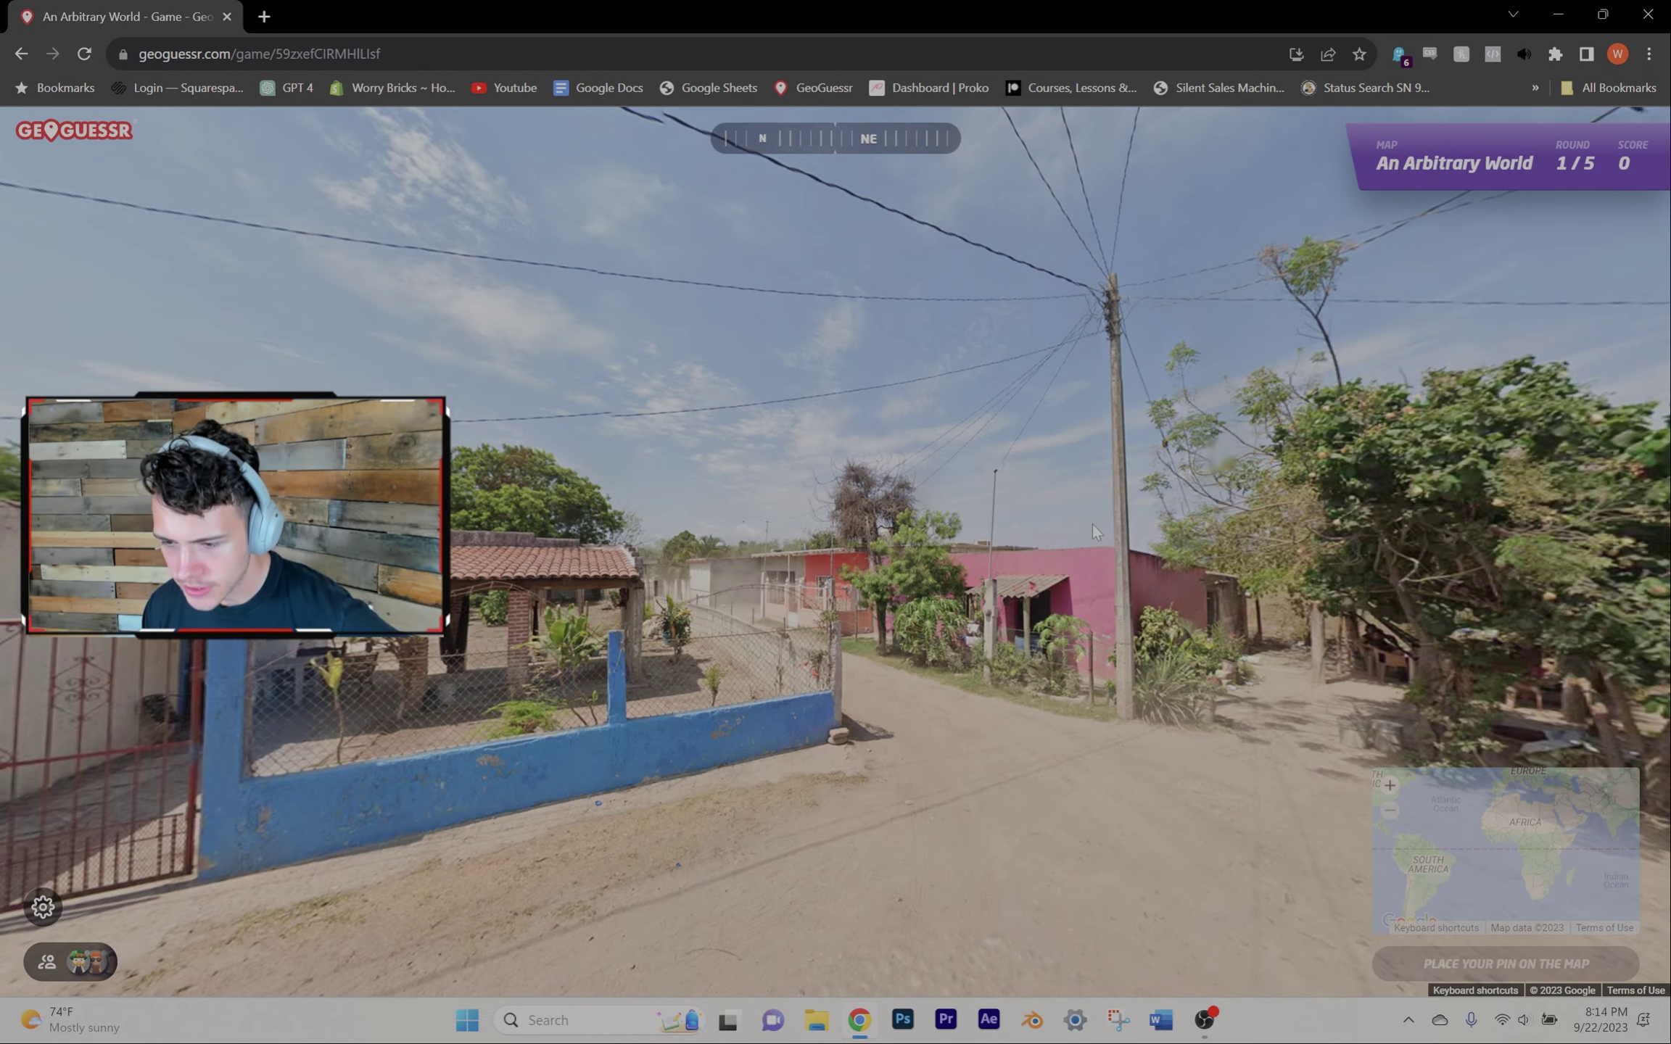
{"action": "scroll", "coordinate": [1242, 740], "scroll_direction": "up", "scroll_amount": 2}
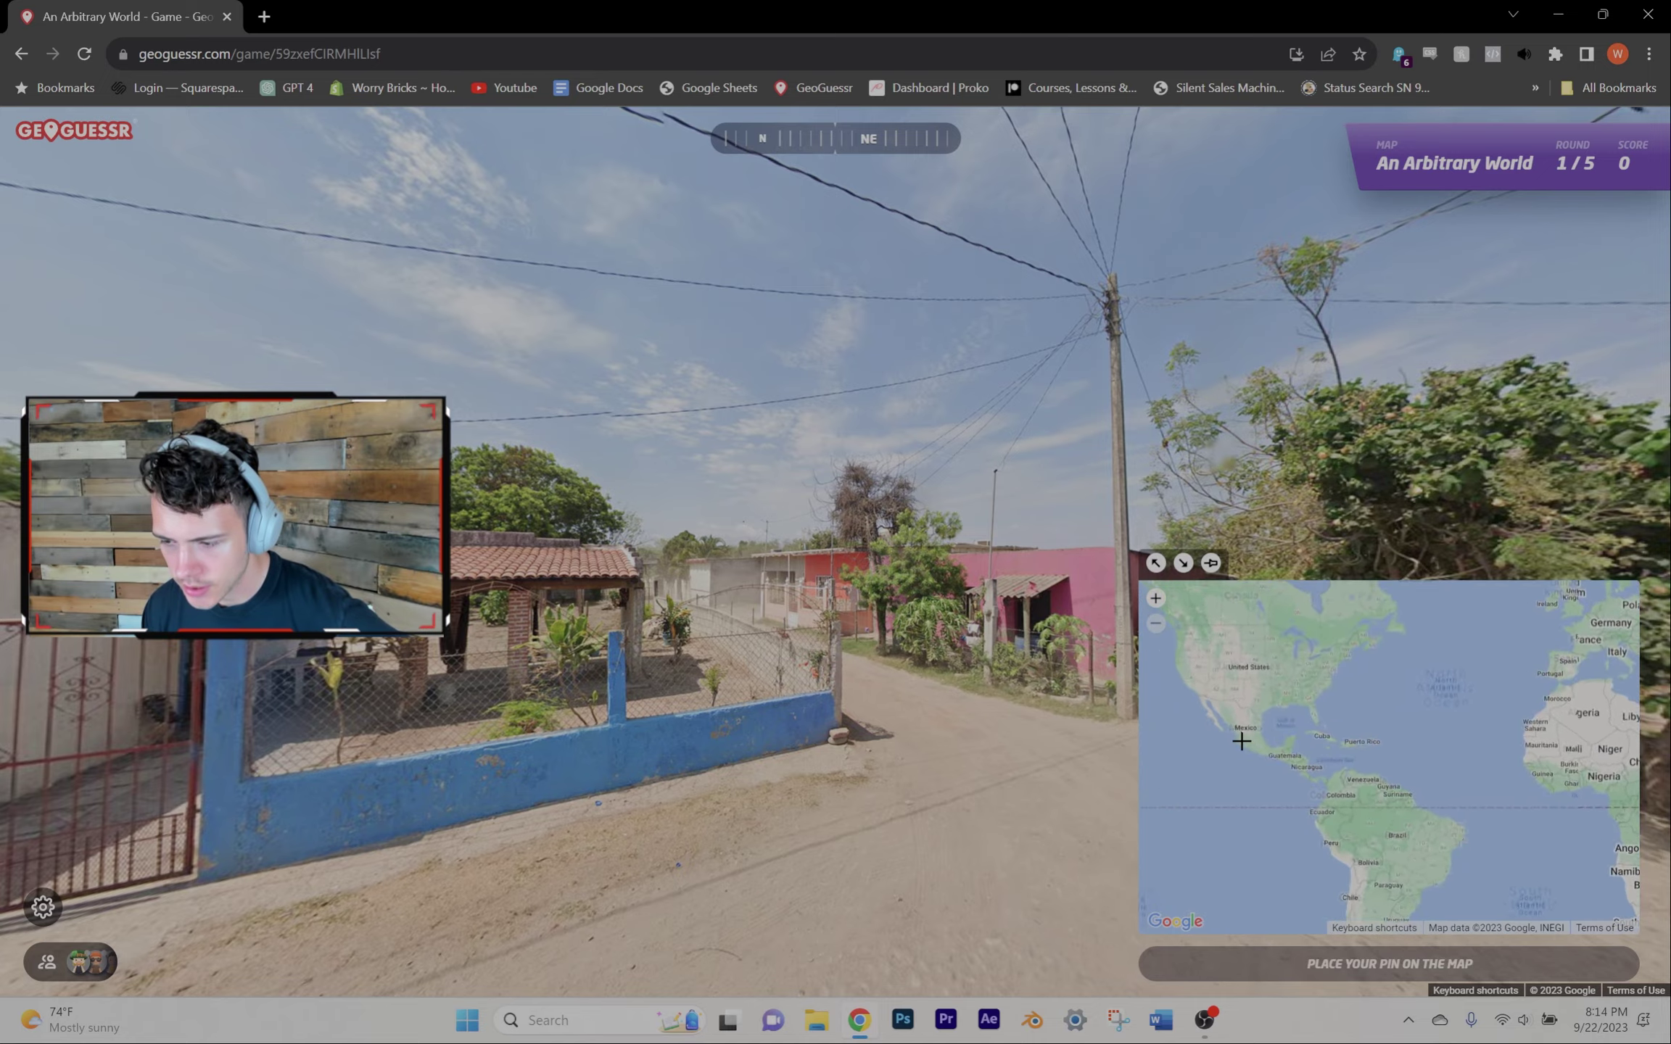
{"action": "scroll", "coordinate": [1242, 741], "scroll_direction": "up", "scroll_amount": 3}
Step: Guess Mexico in round 1 and continue to round 2
{"action": "left_click", "coordinate": [1264, 698]}
{"action": "left_click", "coordinate": [1320, 960]}
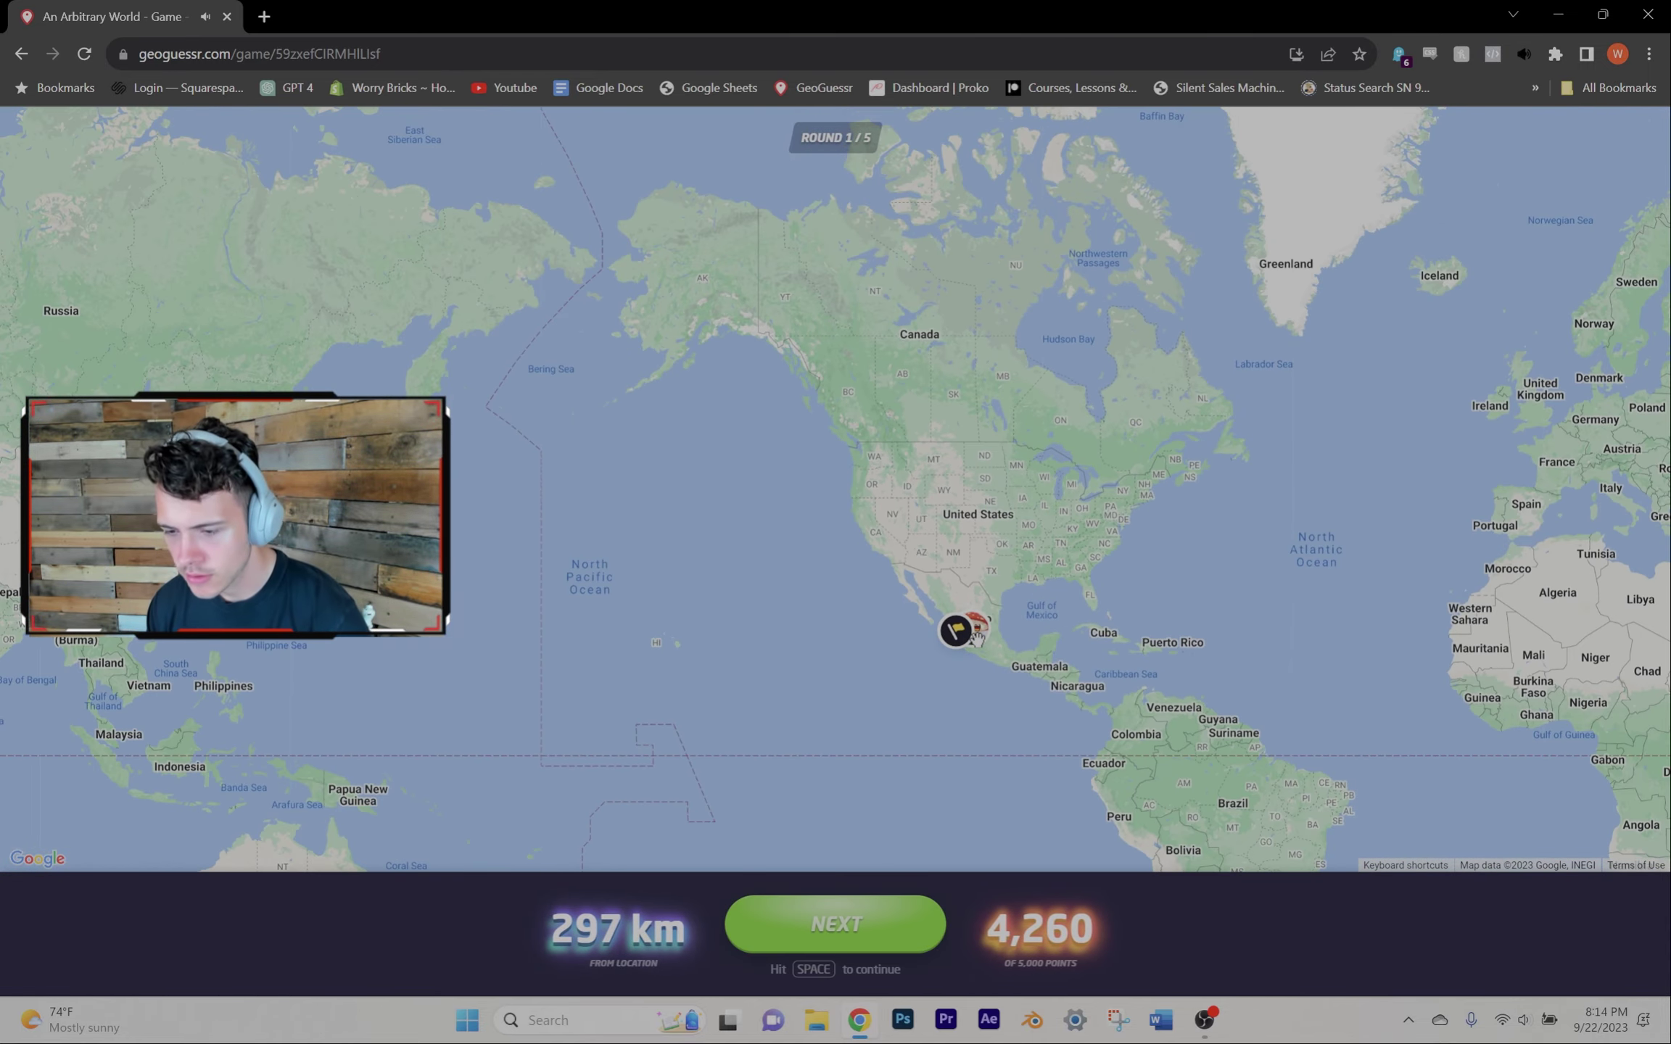
{"action": "key", "text": "space"}
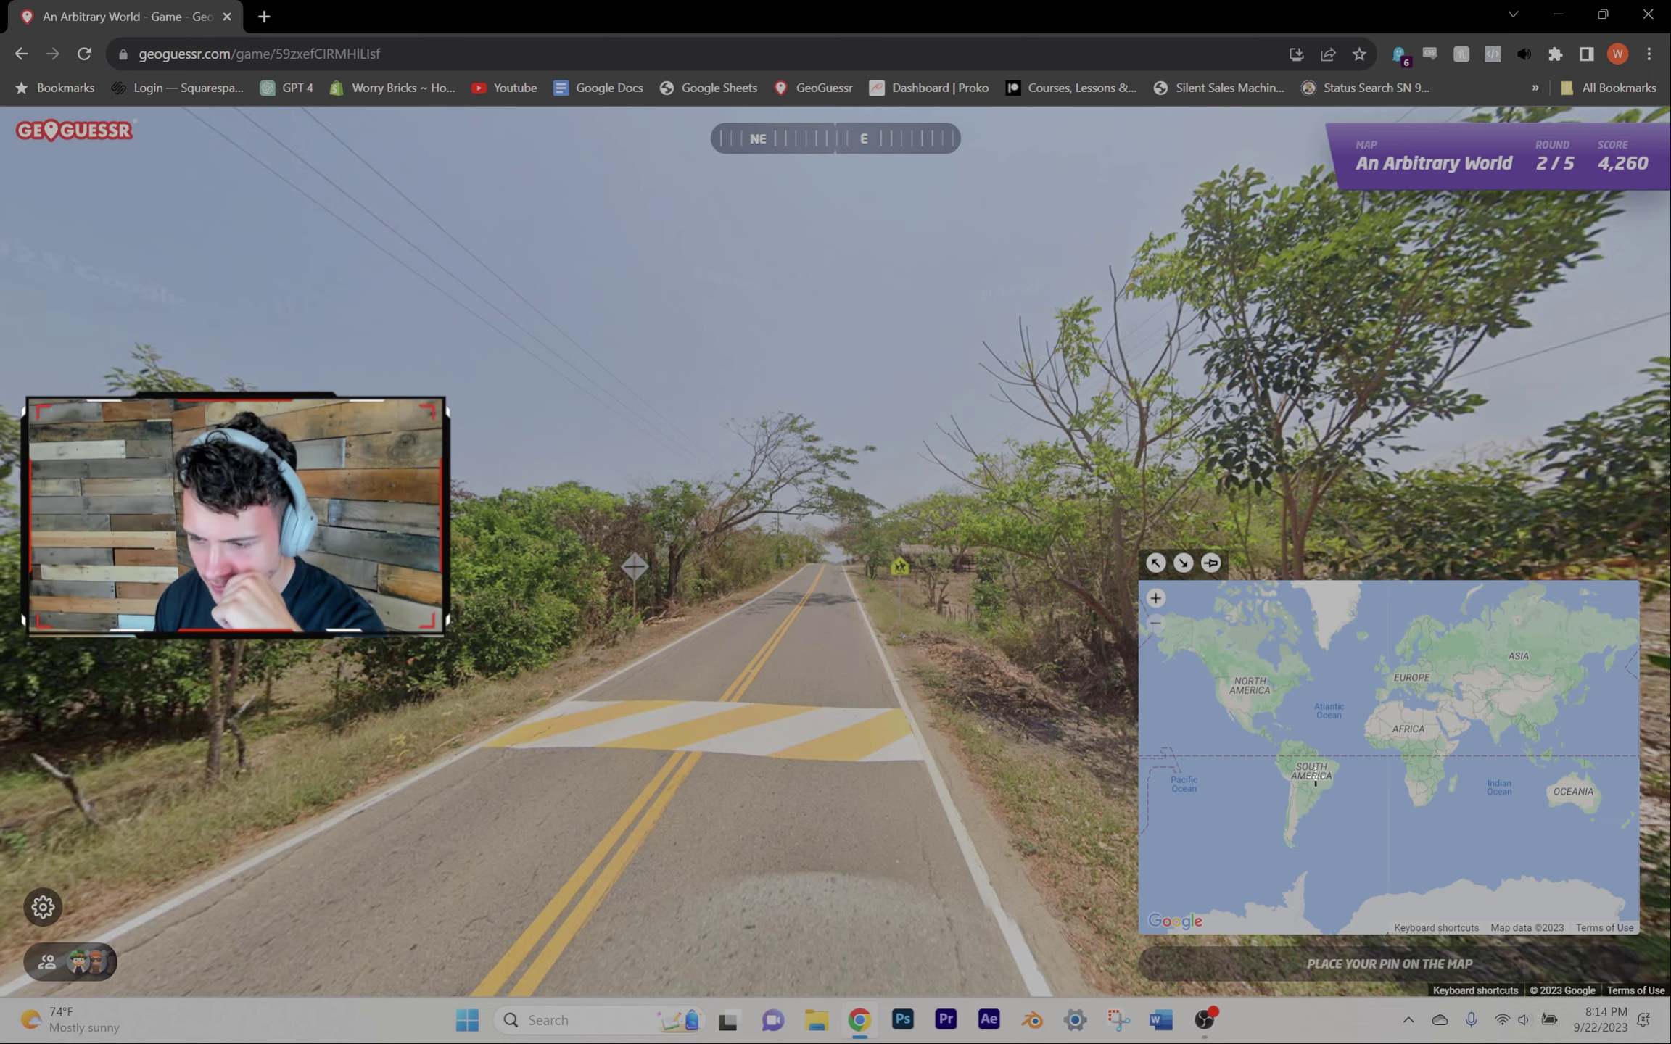
{"action": "scroll", "coordinate": [1317, 784], "scroll_direction": "up", "scroll_amount": 5}
Step: Guess northeast Brazil in round 2, reaching 4,787 points, and load round 3
{"action": "left_click", "coordinate": [1345, 691]}
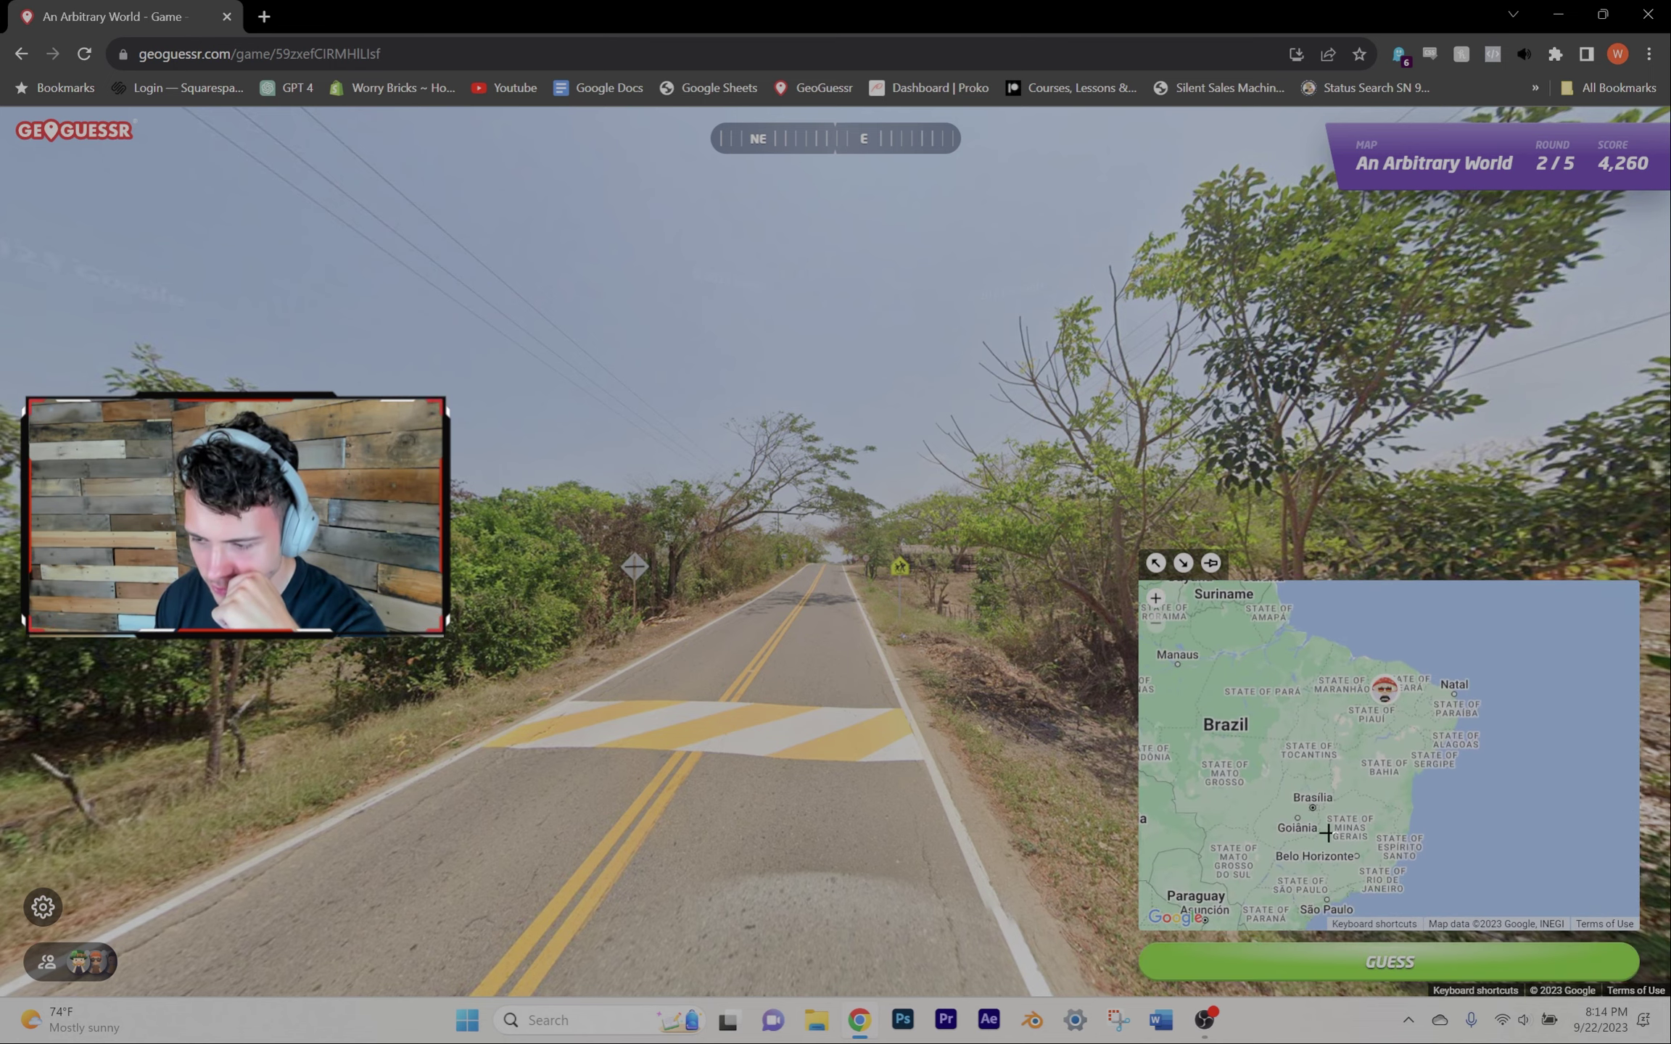
{"action": "left_click", "coordinate": [1330, 958]}
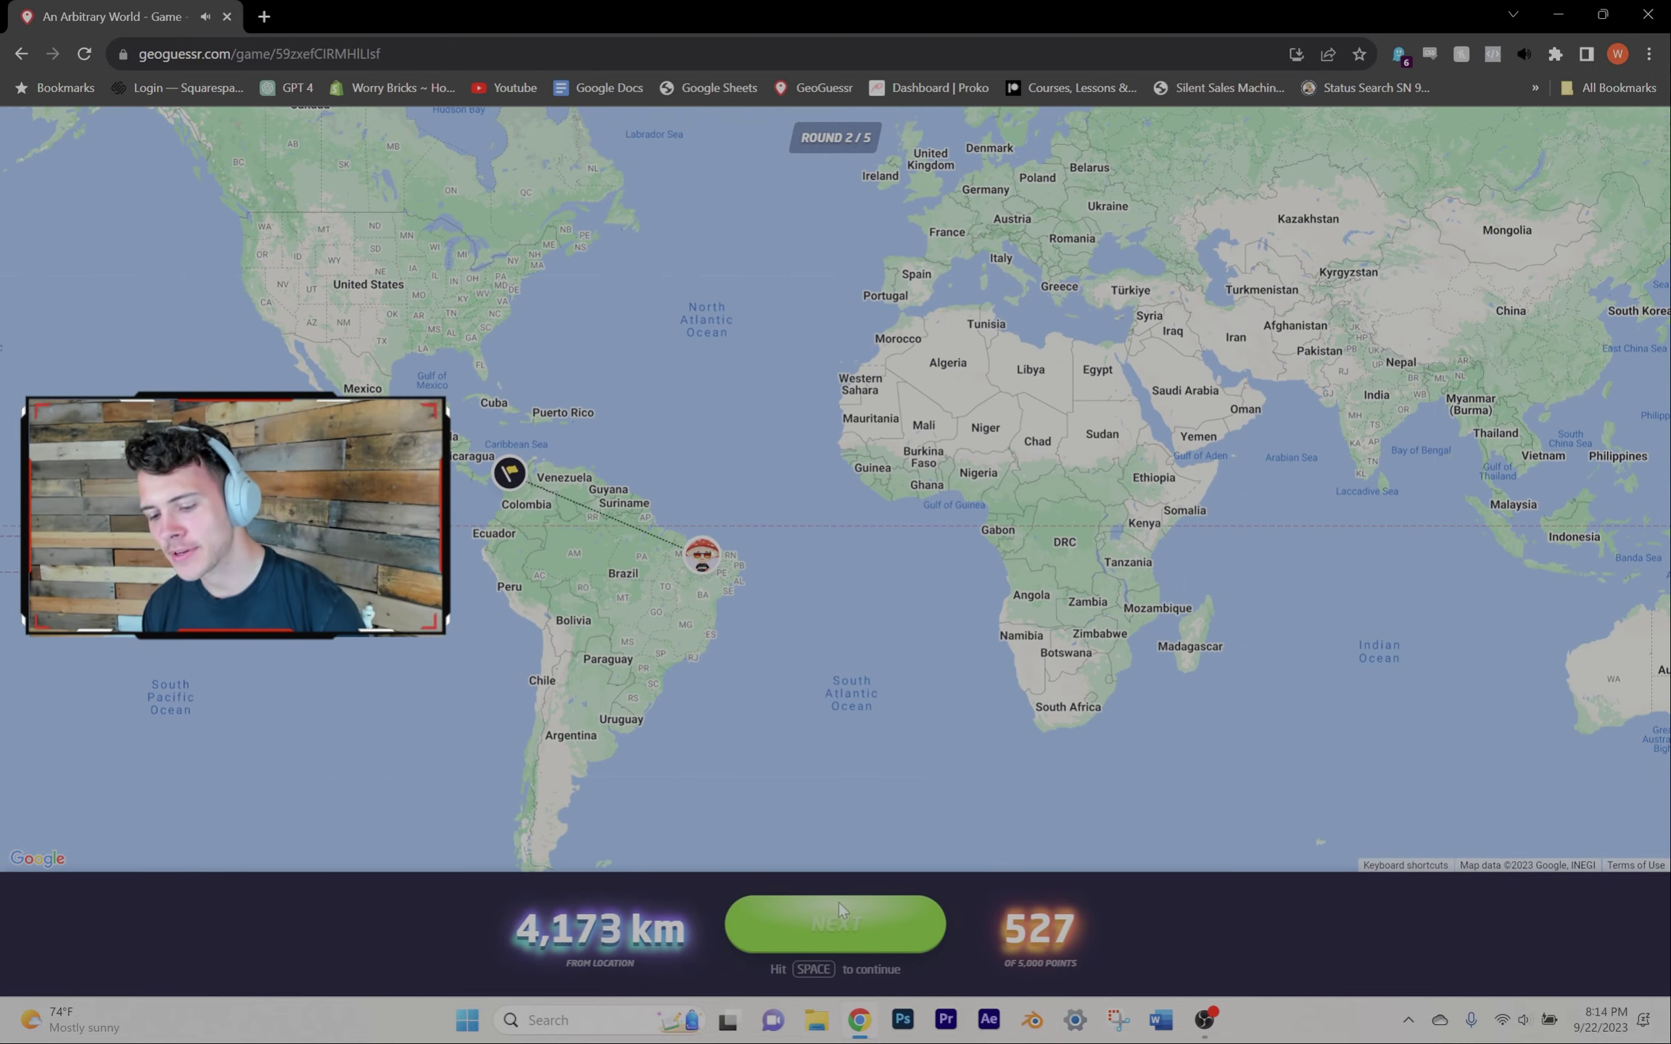
{"action": "left_click", "coordinate": [840, 903]}
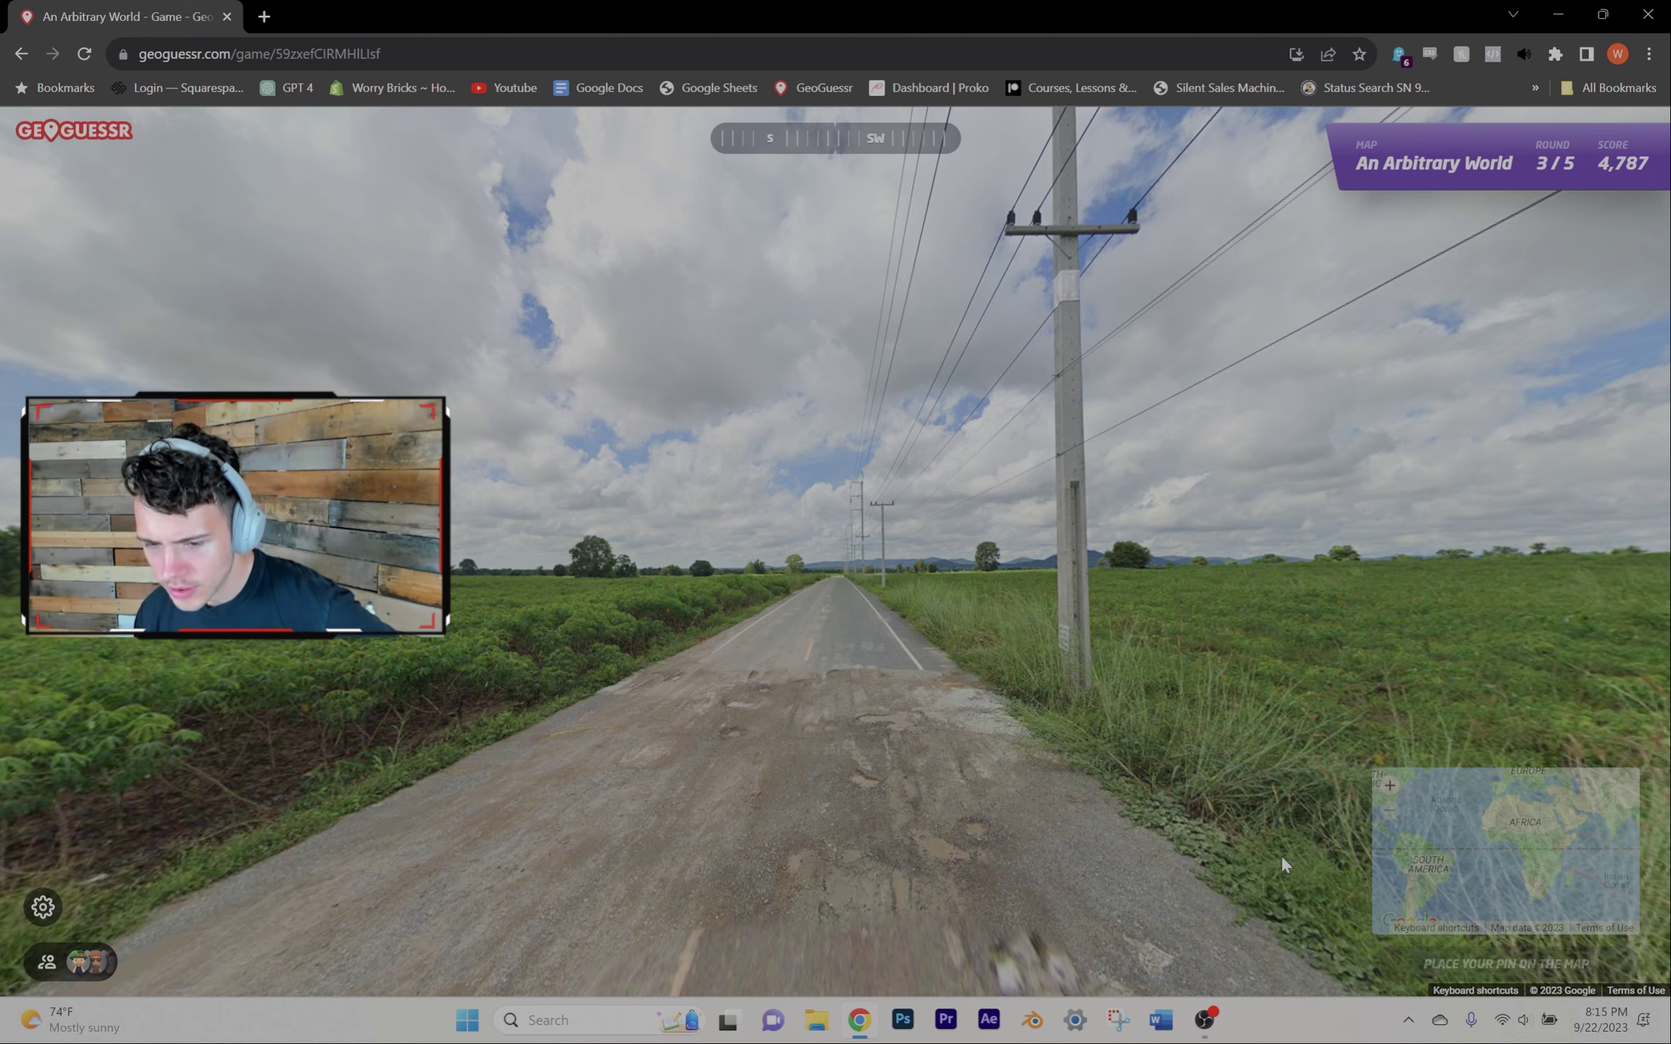
{"action": "scroll", "coordinate": [1265, 741], "scroll_direction": "up", "scroll_amount": 2}
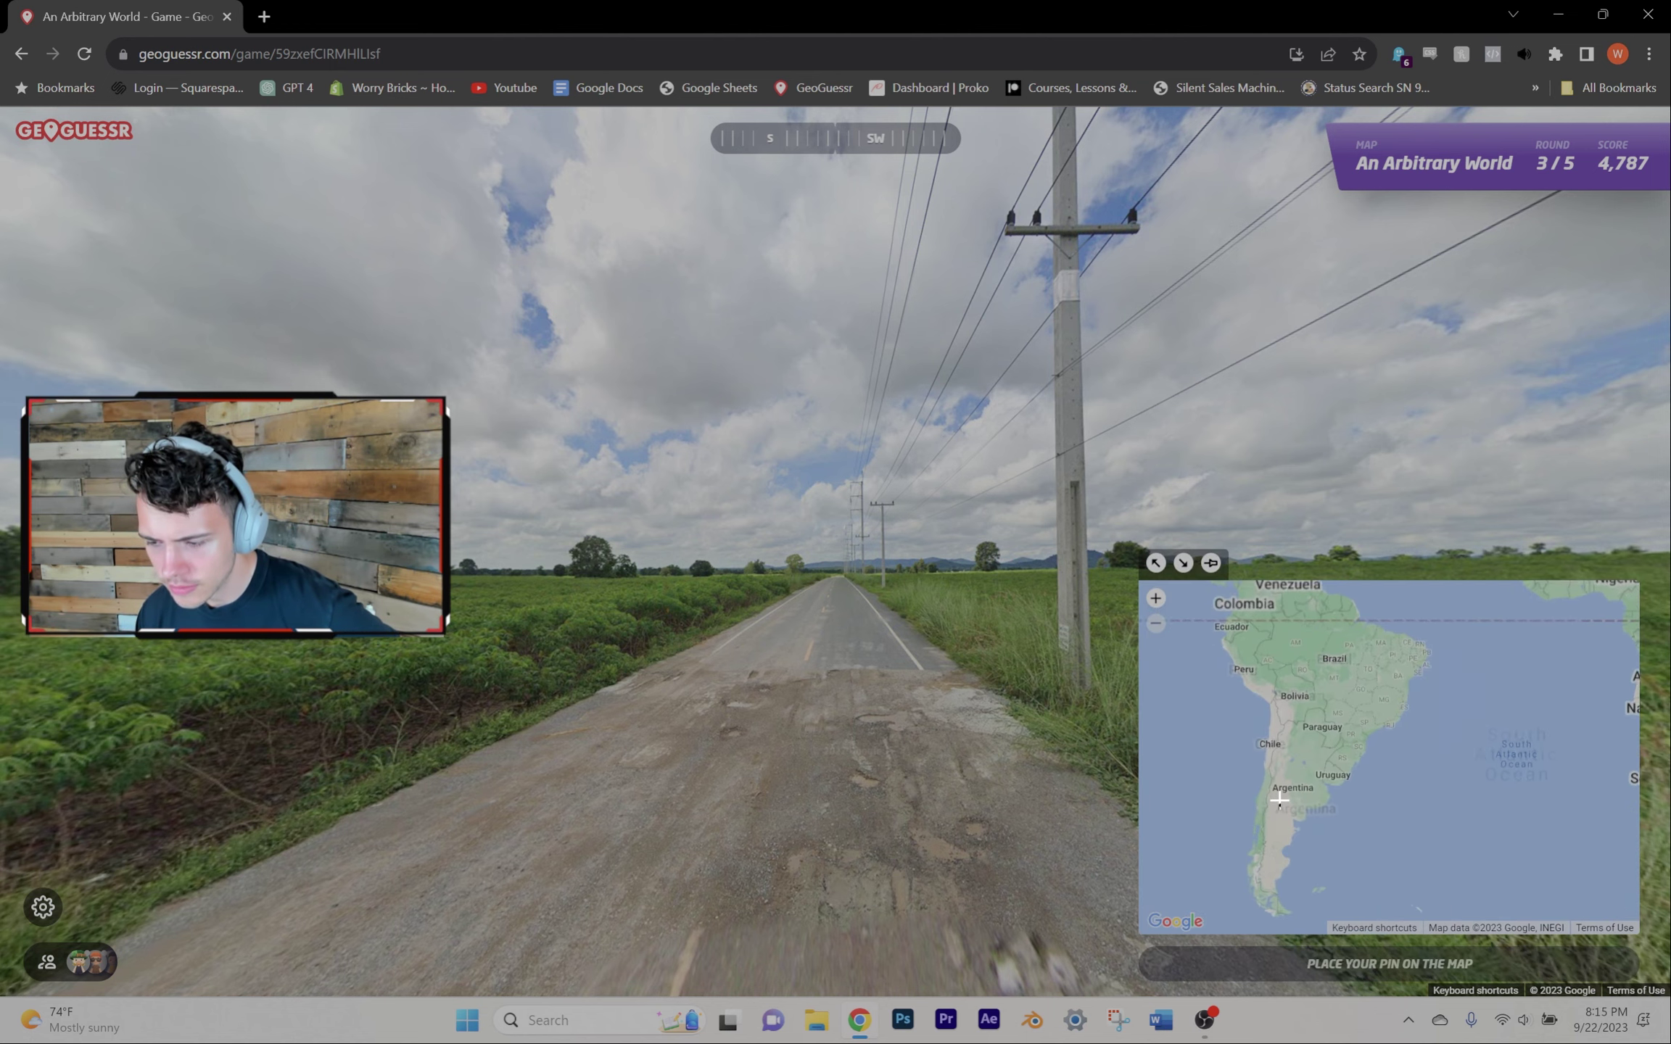
{"action": "scroll", "coordinate": [1264, 741], "scroll_direction": "up", "scroll_amount": 2}
{"action": "scroll", "coordinate": [1264, 741], "scroll_direction": "up", "scroll_amount": 1}
Step: Guess near Concepción, Chile, scoring 0 points at 17,384 km, and go to round 4
{"action": "left_click", "coordinate": [1215, 823]}
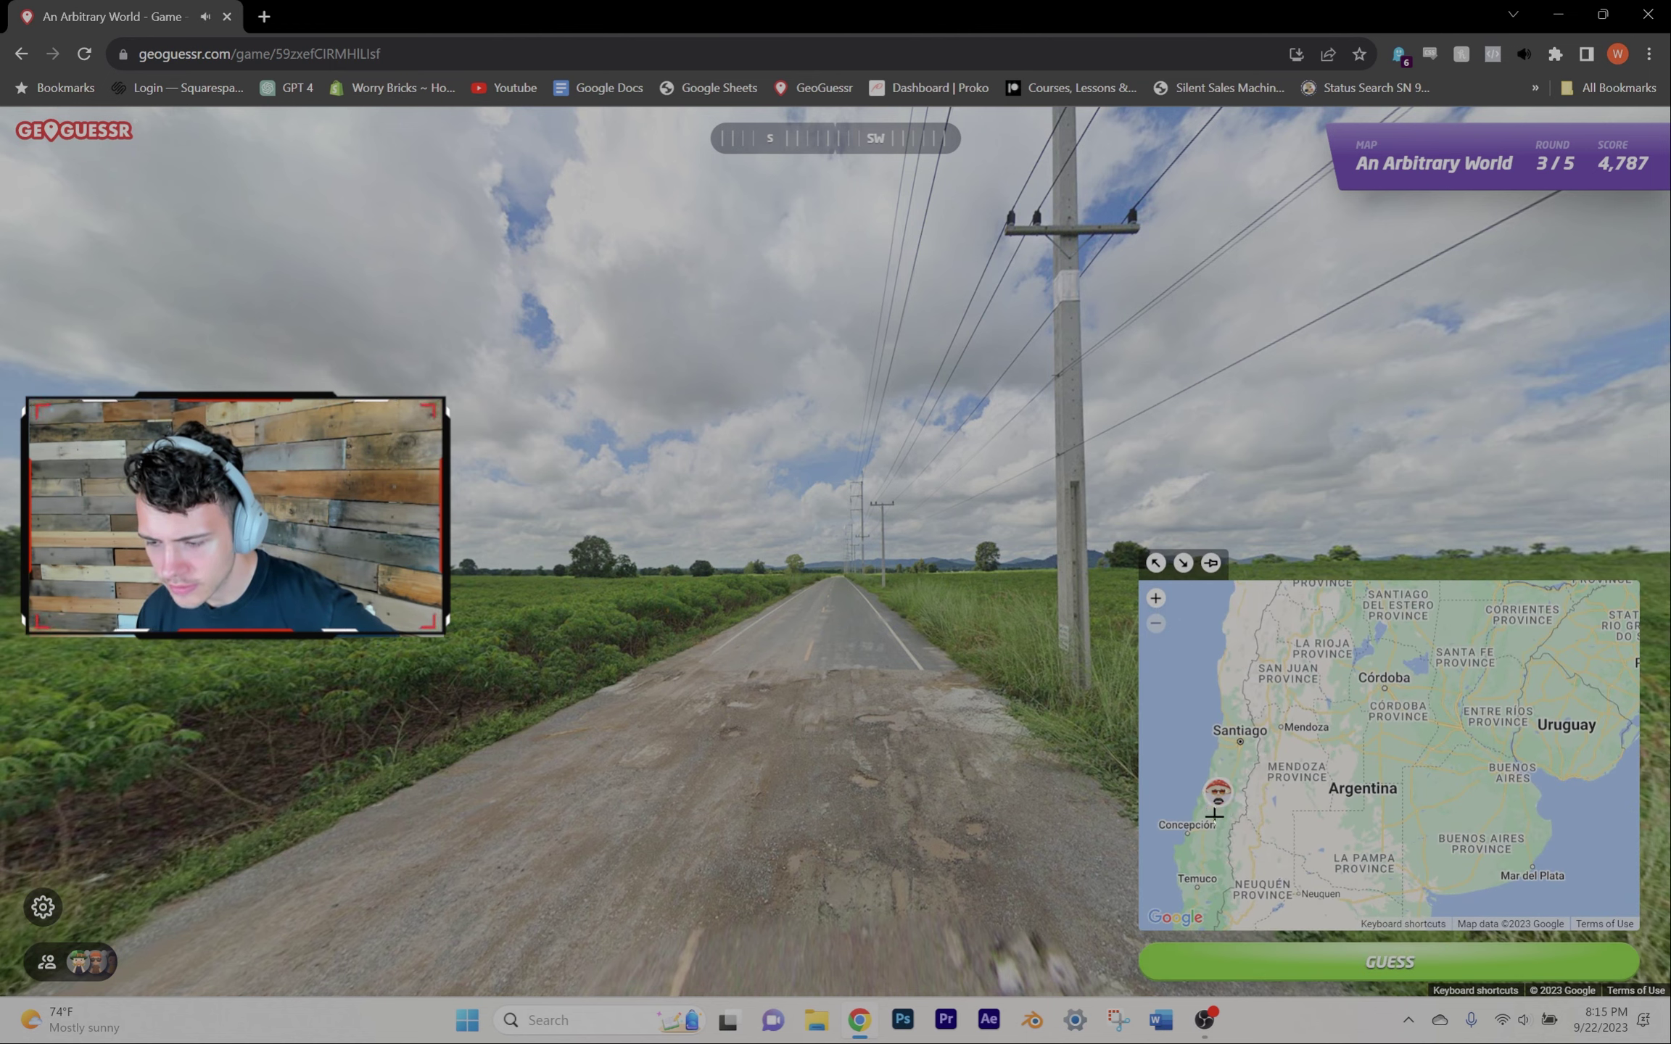
{"action": "left_click", "coordinate": [1286, 962]}
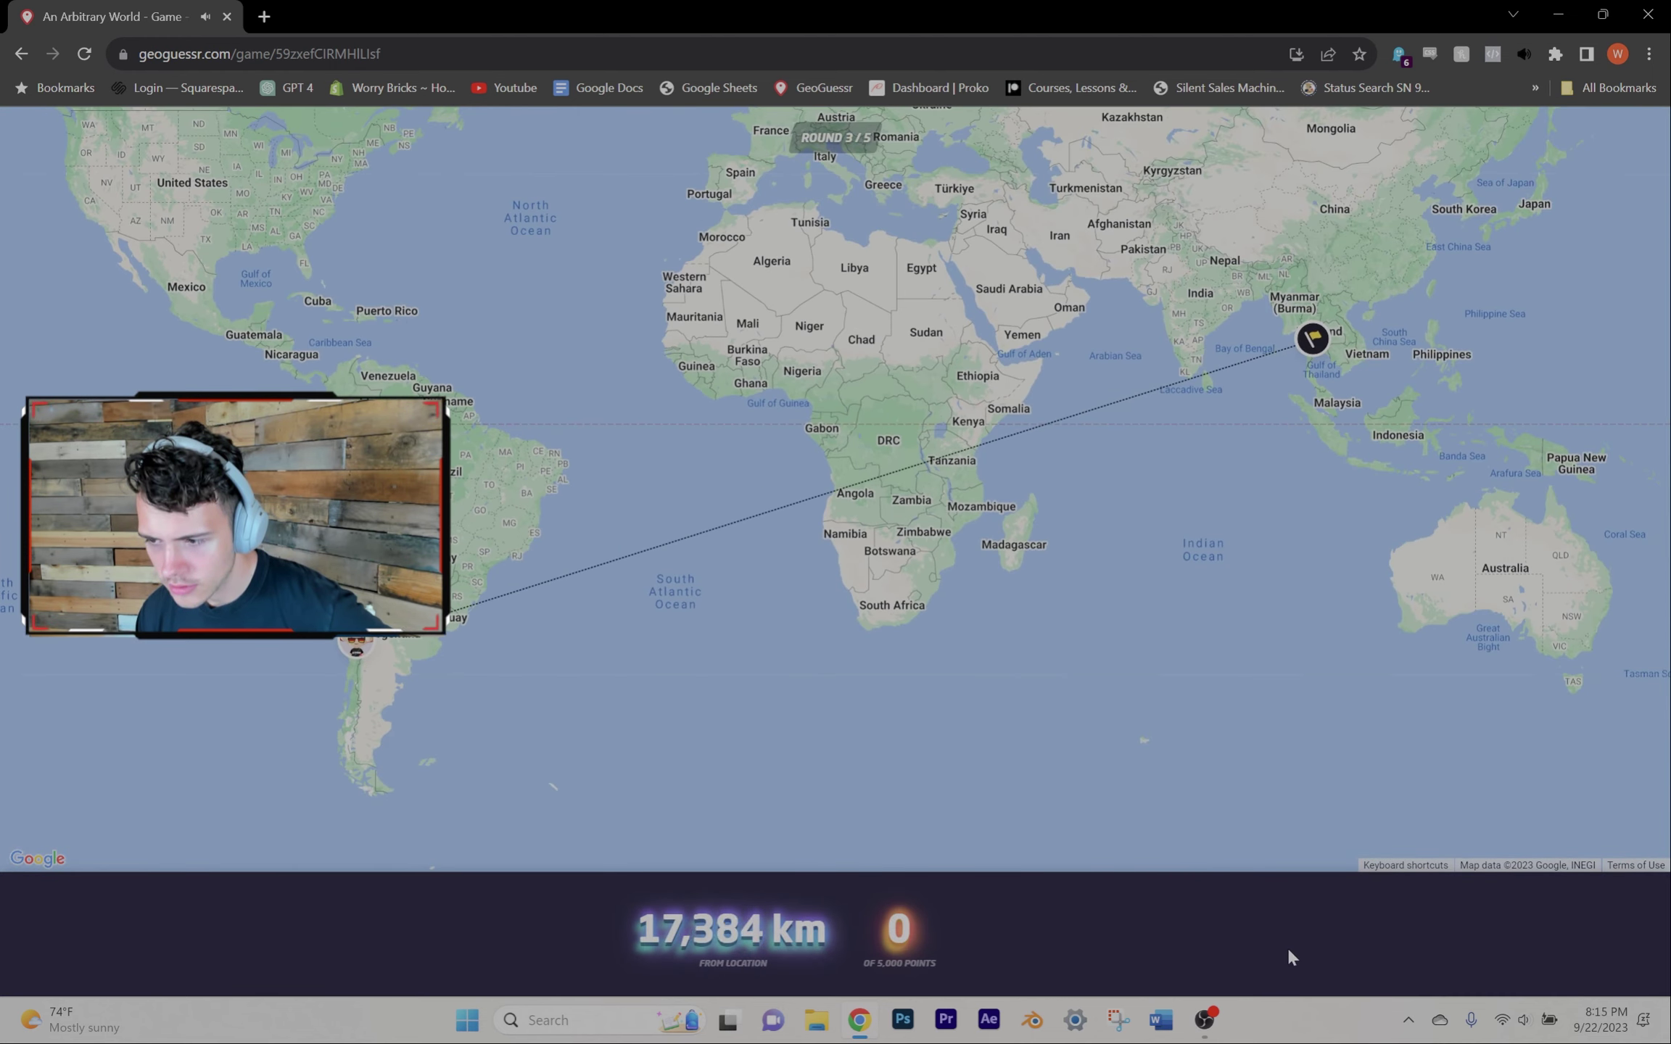
{"action": "key", "text": "space"}
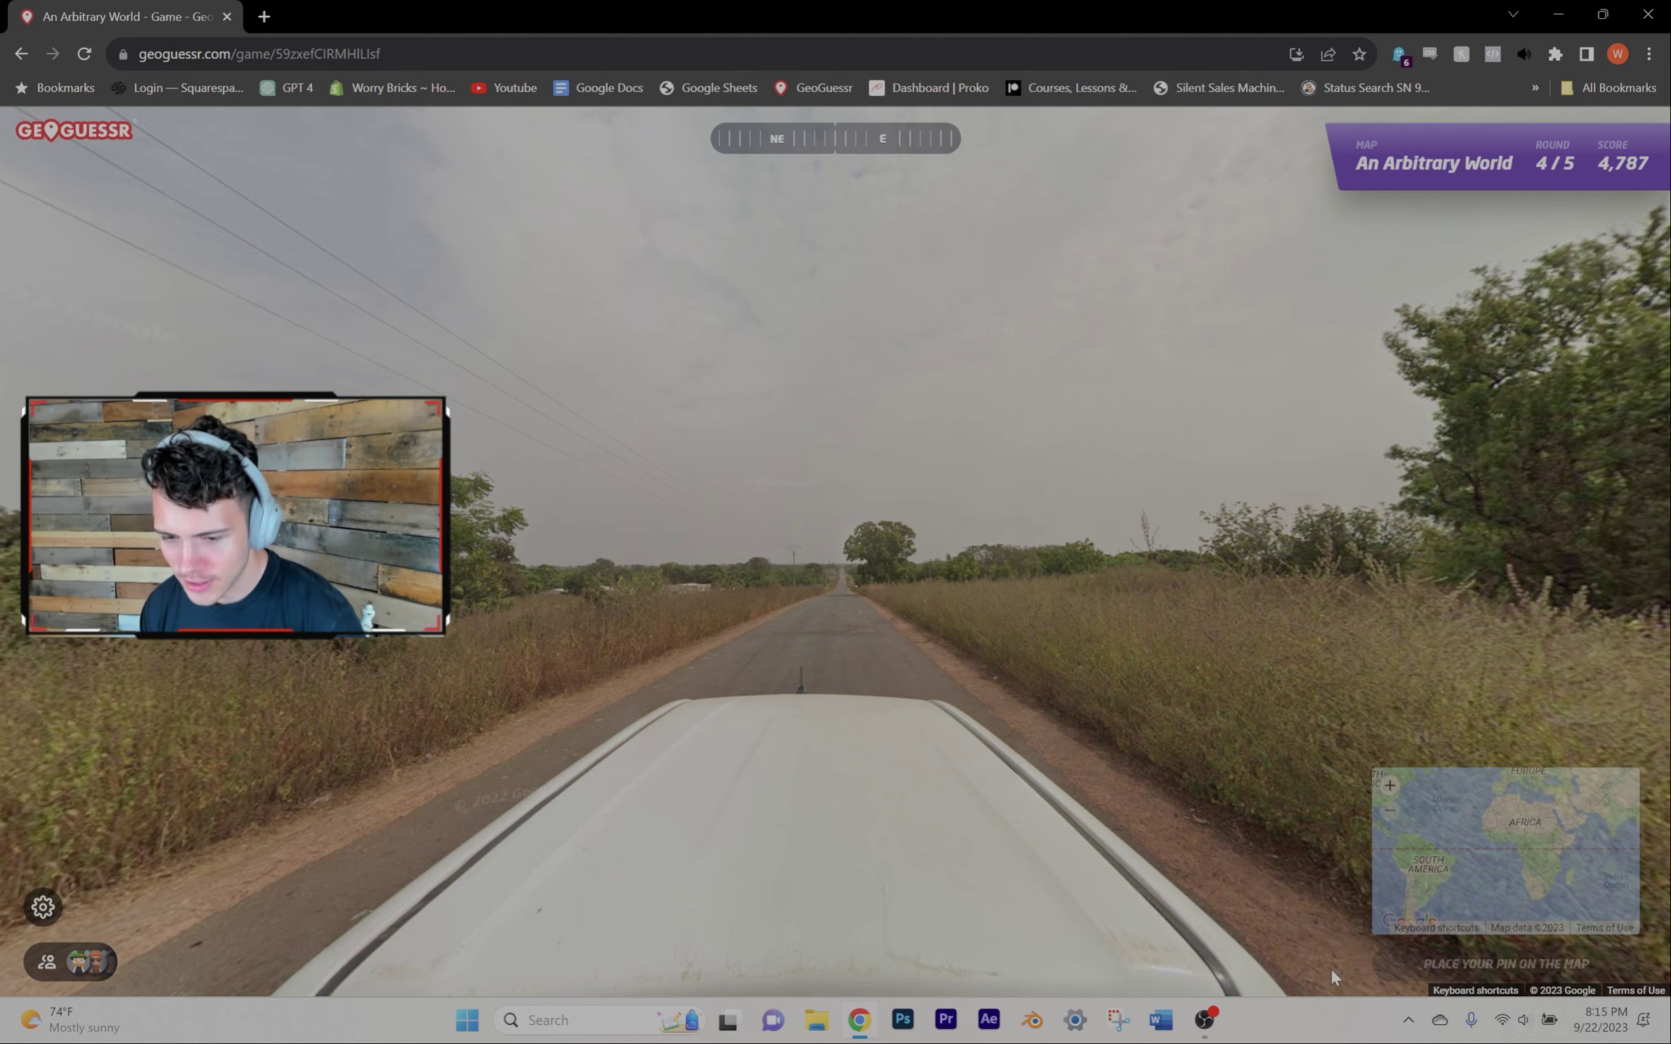
{"action": "scroll", "coordinate": [1413, 783], "scroll_direction": "up", "scroll_amount": 2}
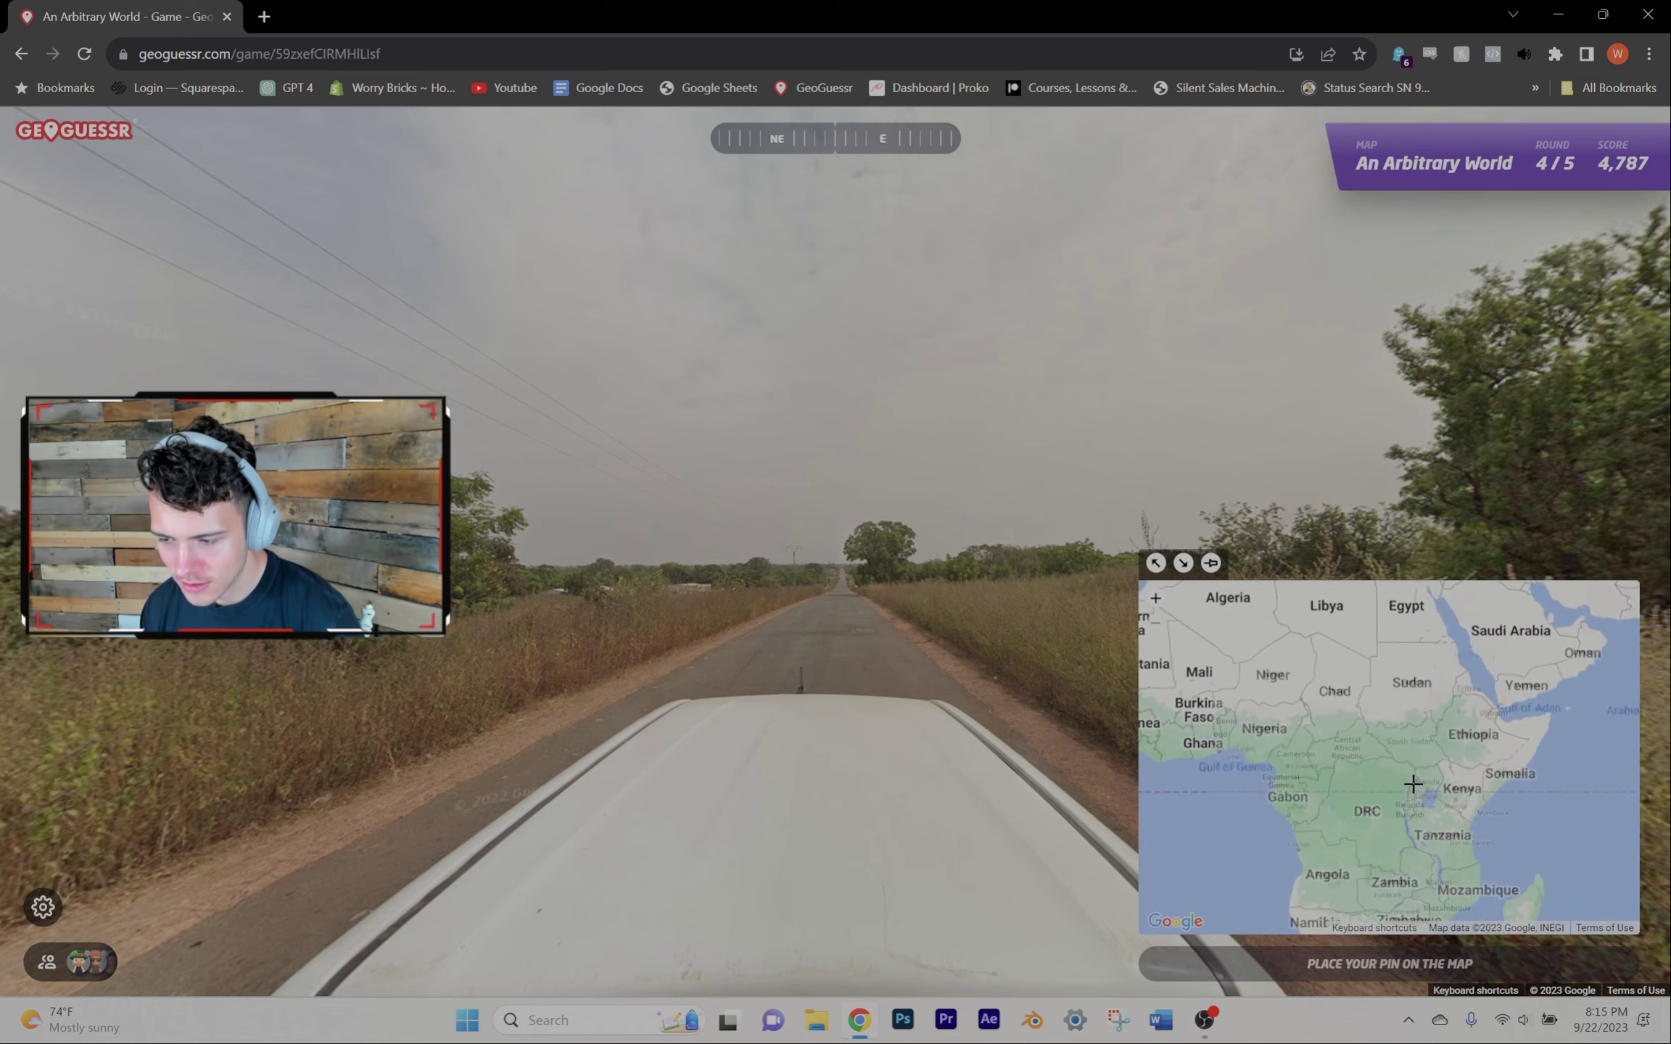
{"action": "scroll", "coordinate": [1413, 784], "scroll_direction": "up", "scroll_amount": 2}
{"action": "scroll", "coordinate": [1409, 812], "scroll_direction": "up", "scroll_amount": 2}
Step: Guess near Uganda in round 4 and move on to round 5
{"action": "left_click", "coordinate": [1408, 827]}
{"action": "key", "text": "space"}
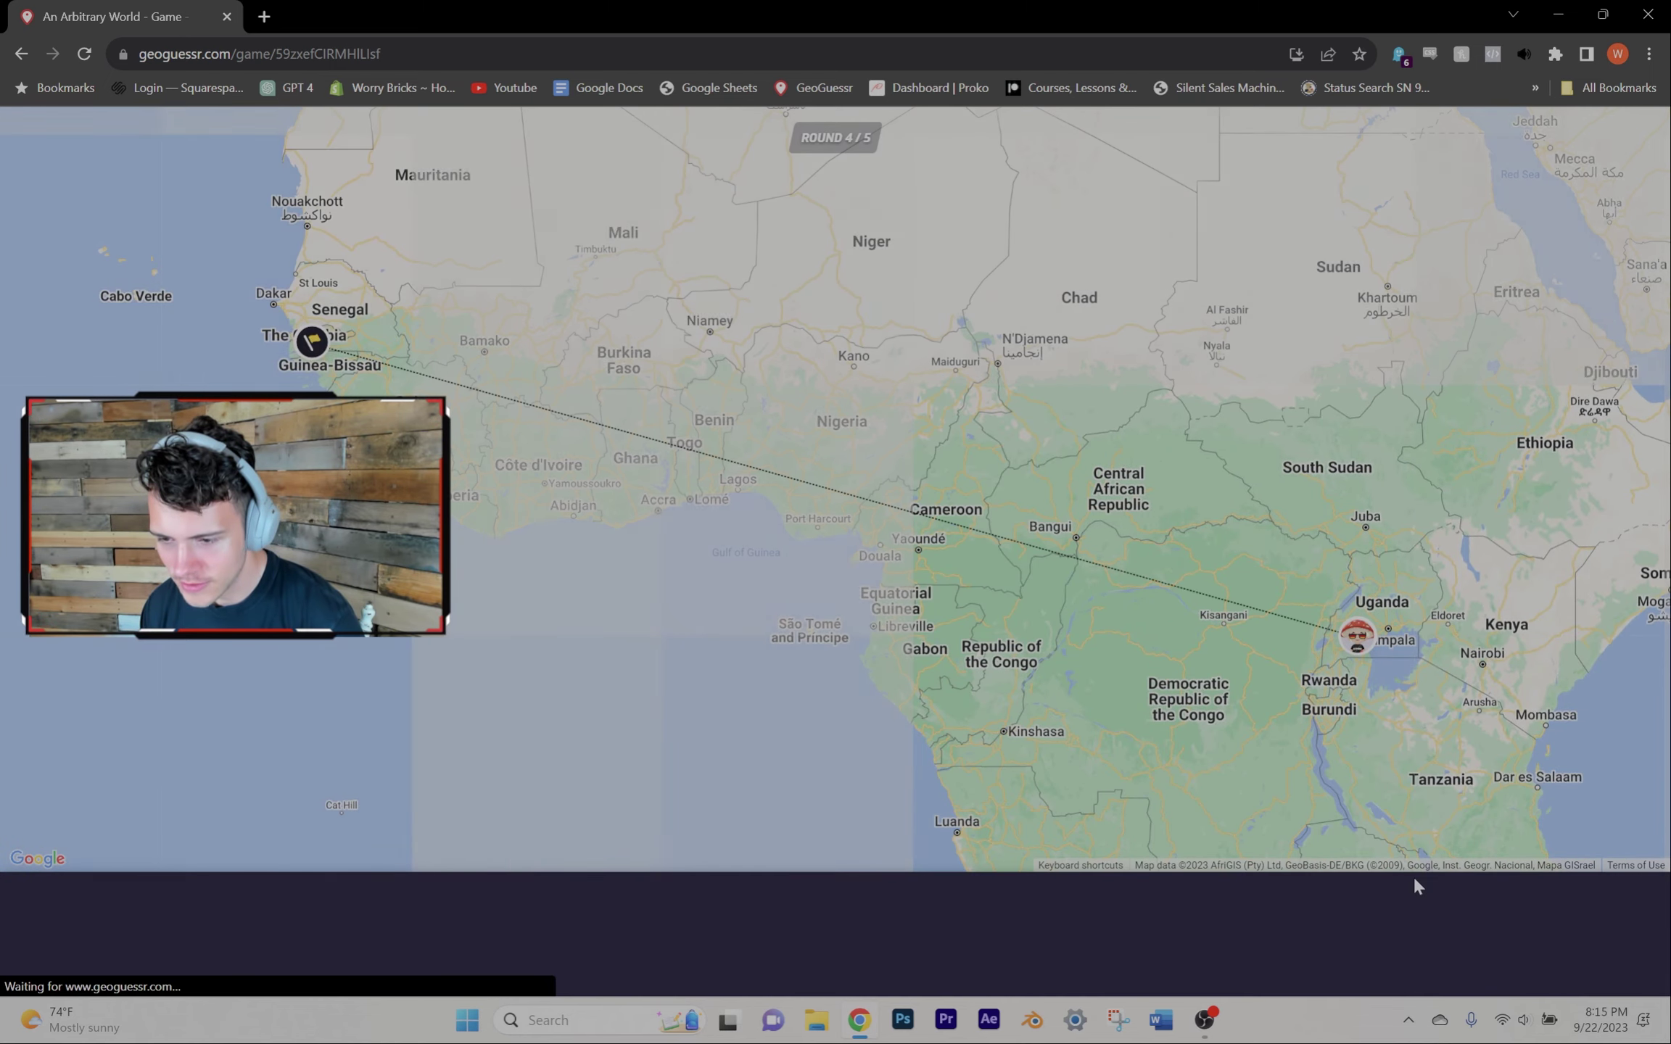
{"action": "key", "text": "space"}
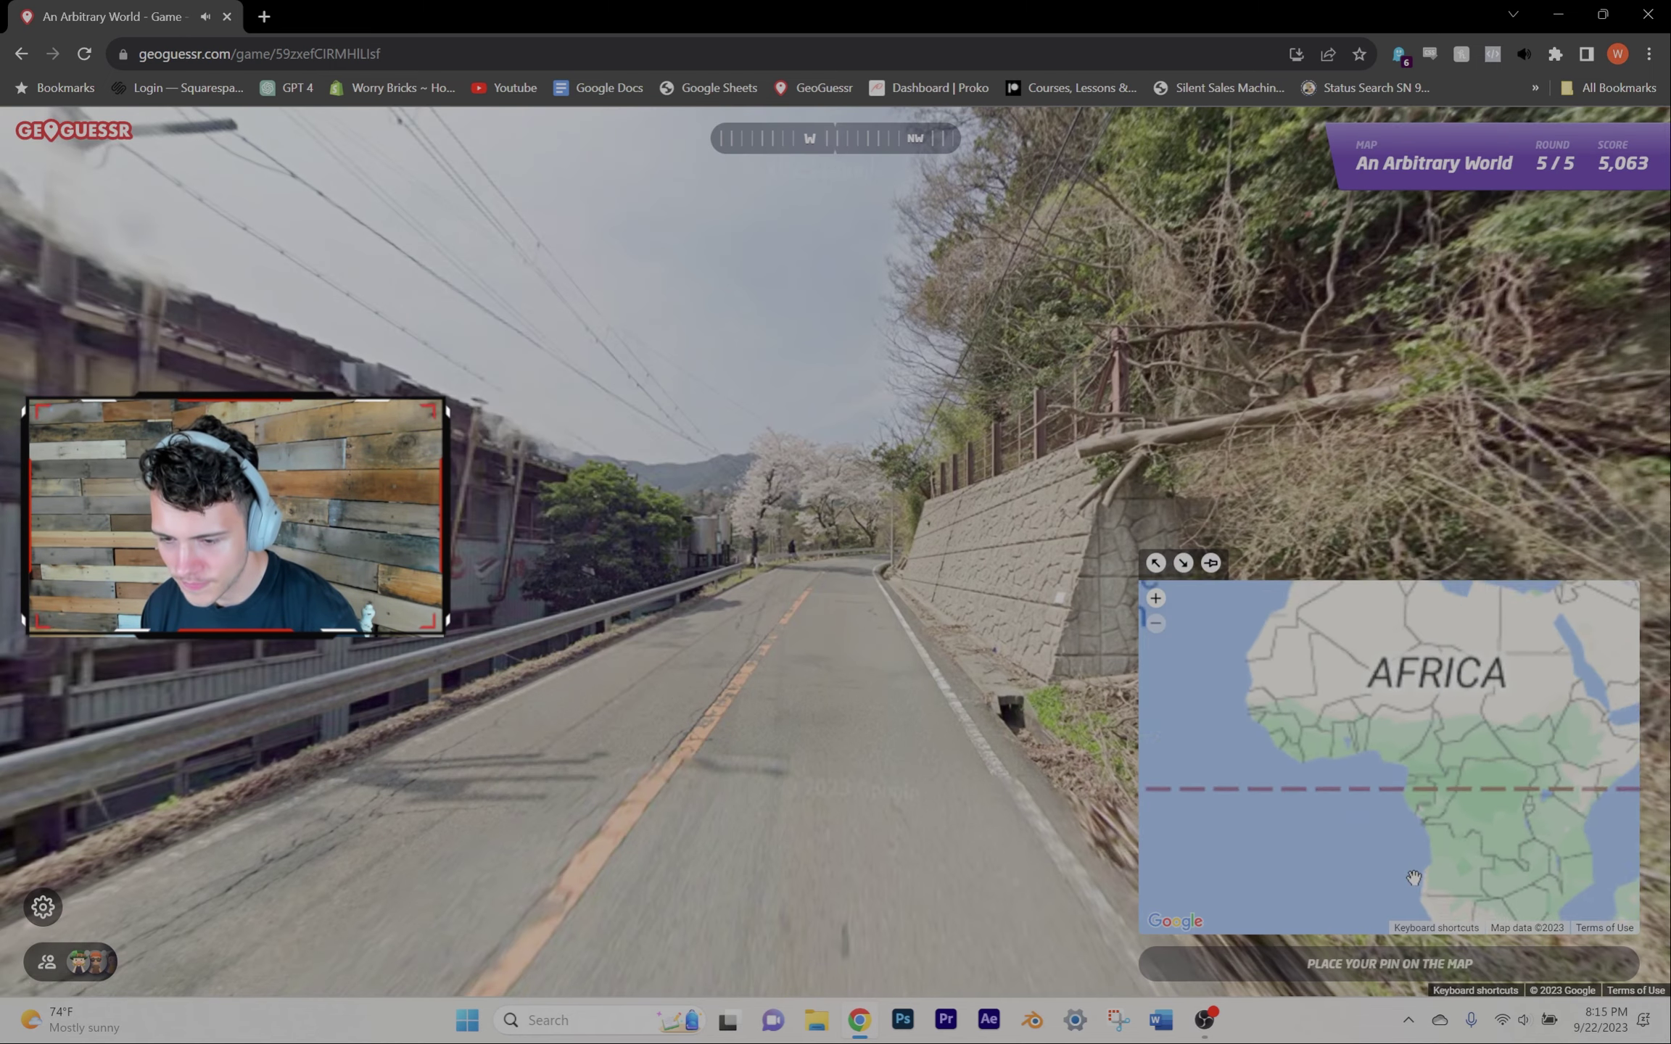
{"action": "scroll", "coordinate": [1414, 879], "scroll_direction": "down", "scroll_amount": 3}
{"action": "scroll", "coordinate": [1515, 739], "scroll_direction": "up", "scroll_amount": 1}
{"action": "scroll", "coordinate": [1547, 714], "scroll_direction": "up", "scroll_amount": 2}
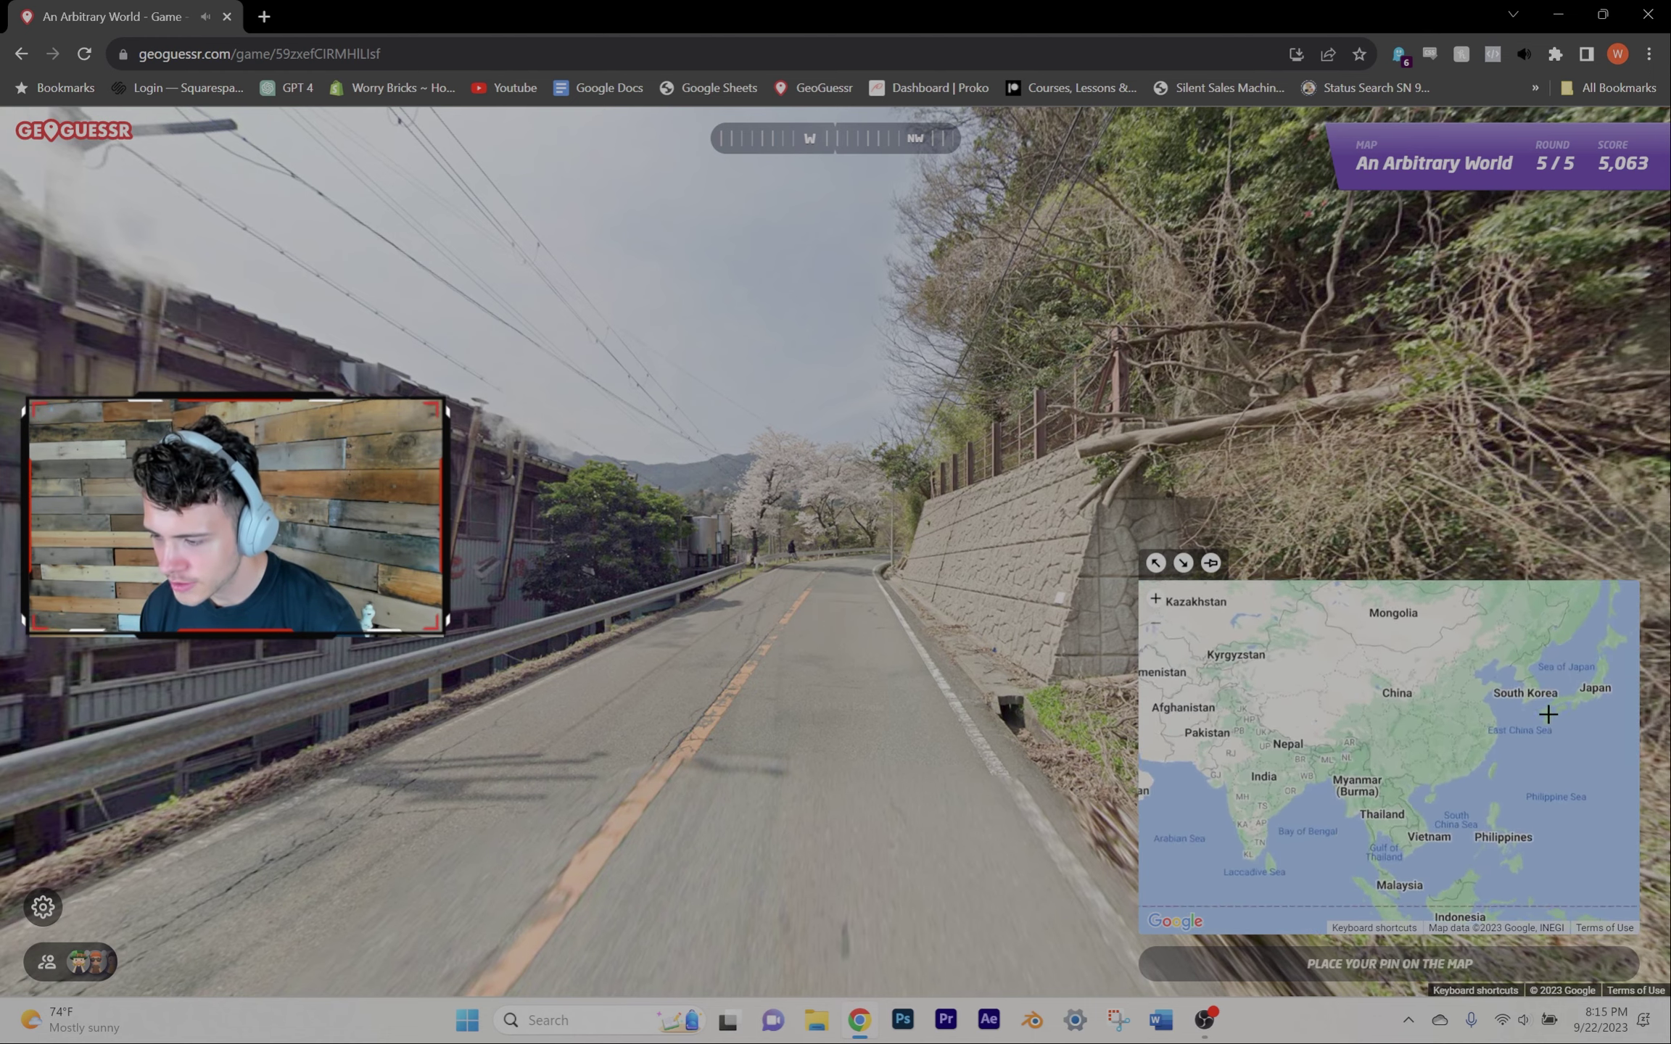
Step: Guess near Japan to finish with 9,181 points, then start a new game
{"action": "left_click", "coordinate": [1580, 691]}
{"action": "key", "text": "space"}
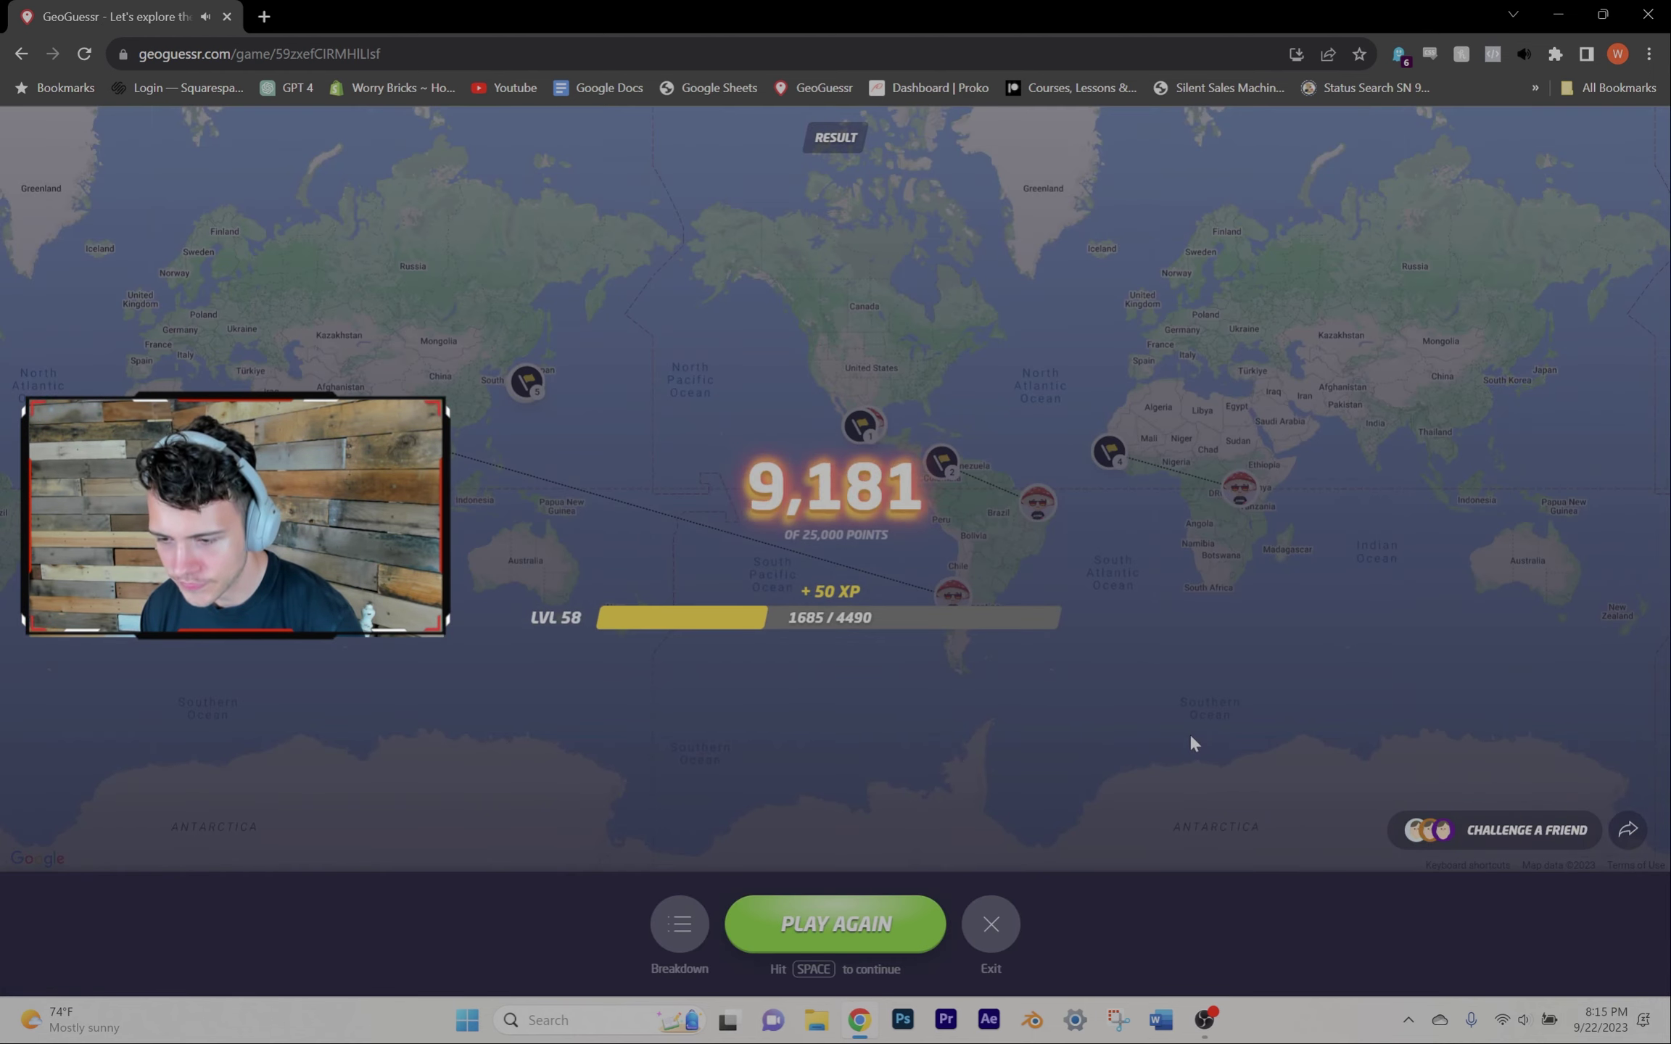
{"action": "key", "text": "space"}
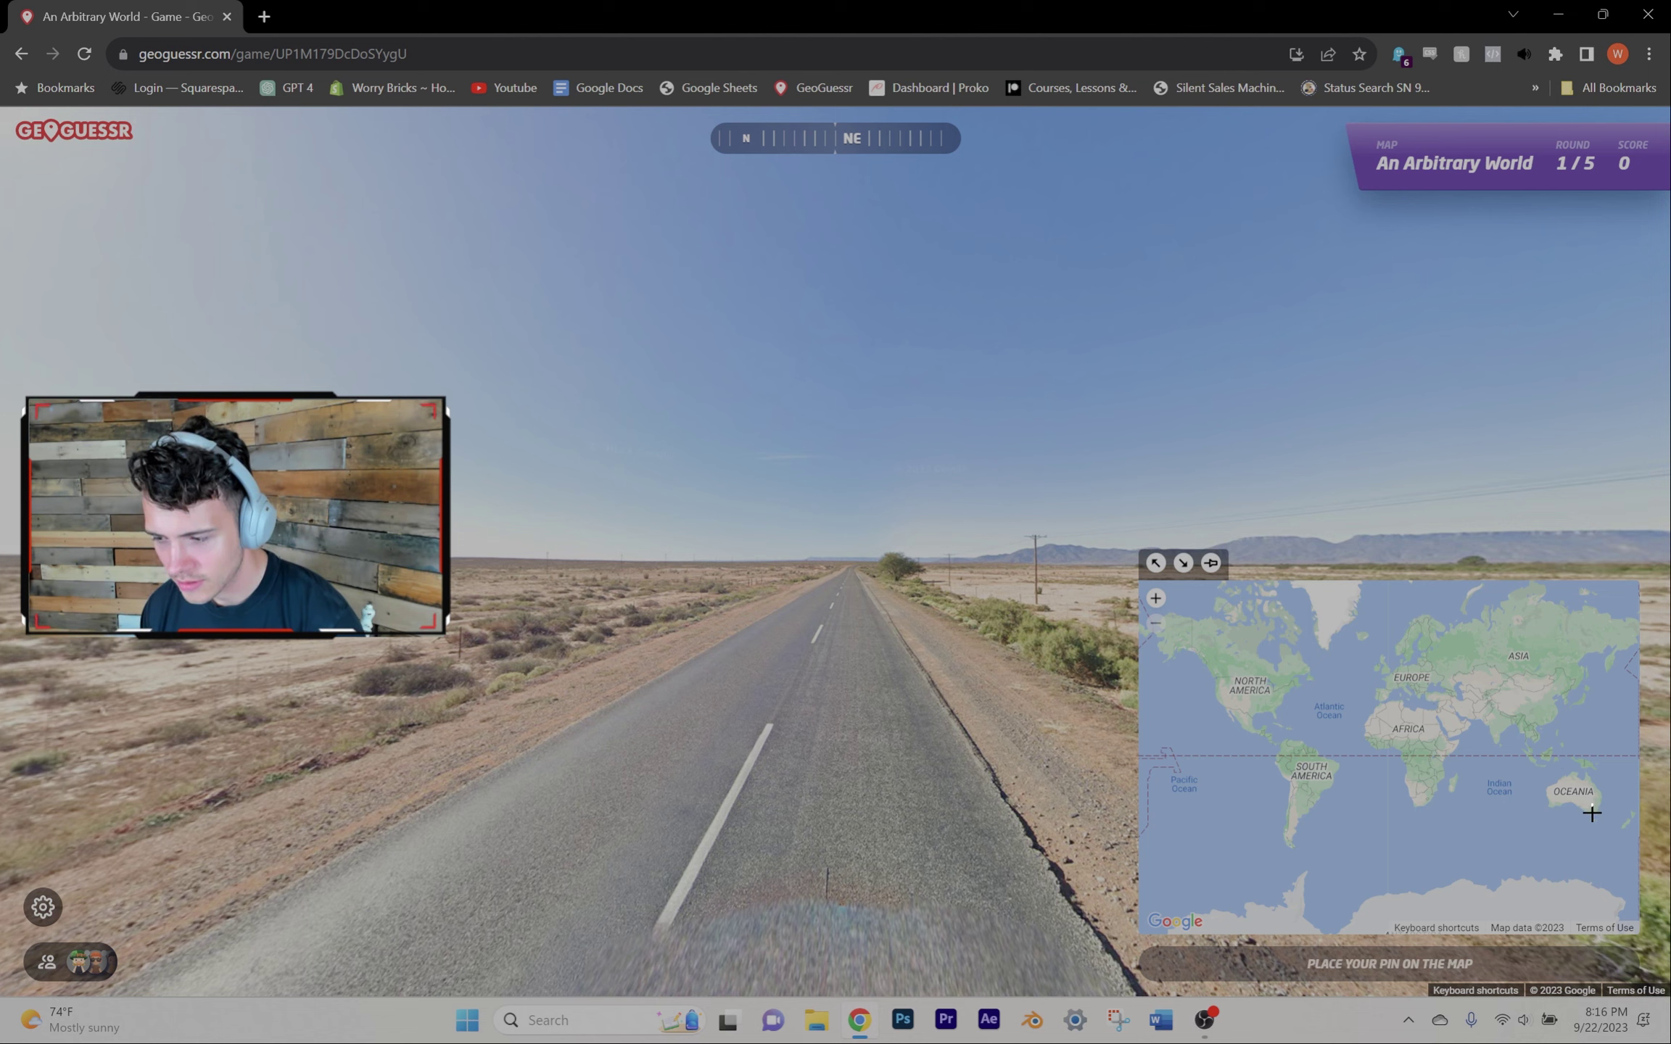
{"action": "scroll", "coordinate": [1591, 813], "scroll_direction": "up", "scroll_amount": 3}
{"action": "scroll", "coordinate": [1592, 823], "scroll_direction": "up", "scroll_amount": 2}
Step: Guess eastern Australia and Indonesia for rounds 1 and 2
{"action": "left_click", "coordinate": [1592, 849]}
{"action": "key", "text": "space"}
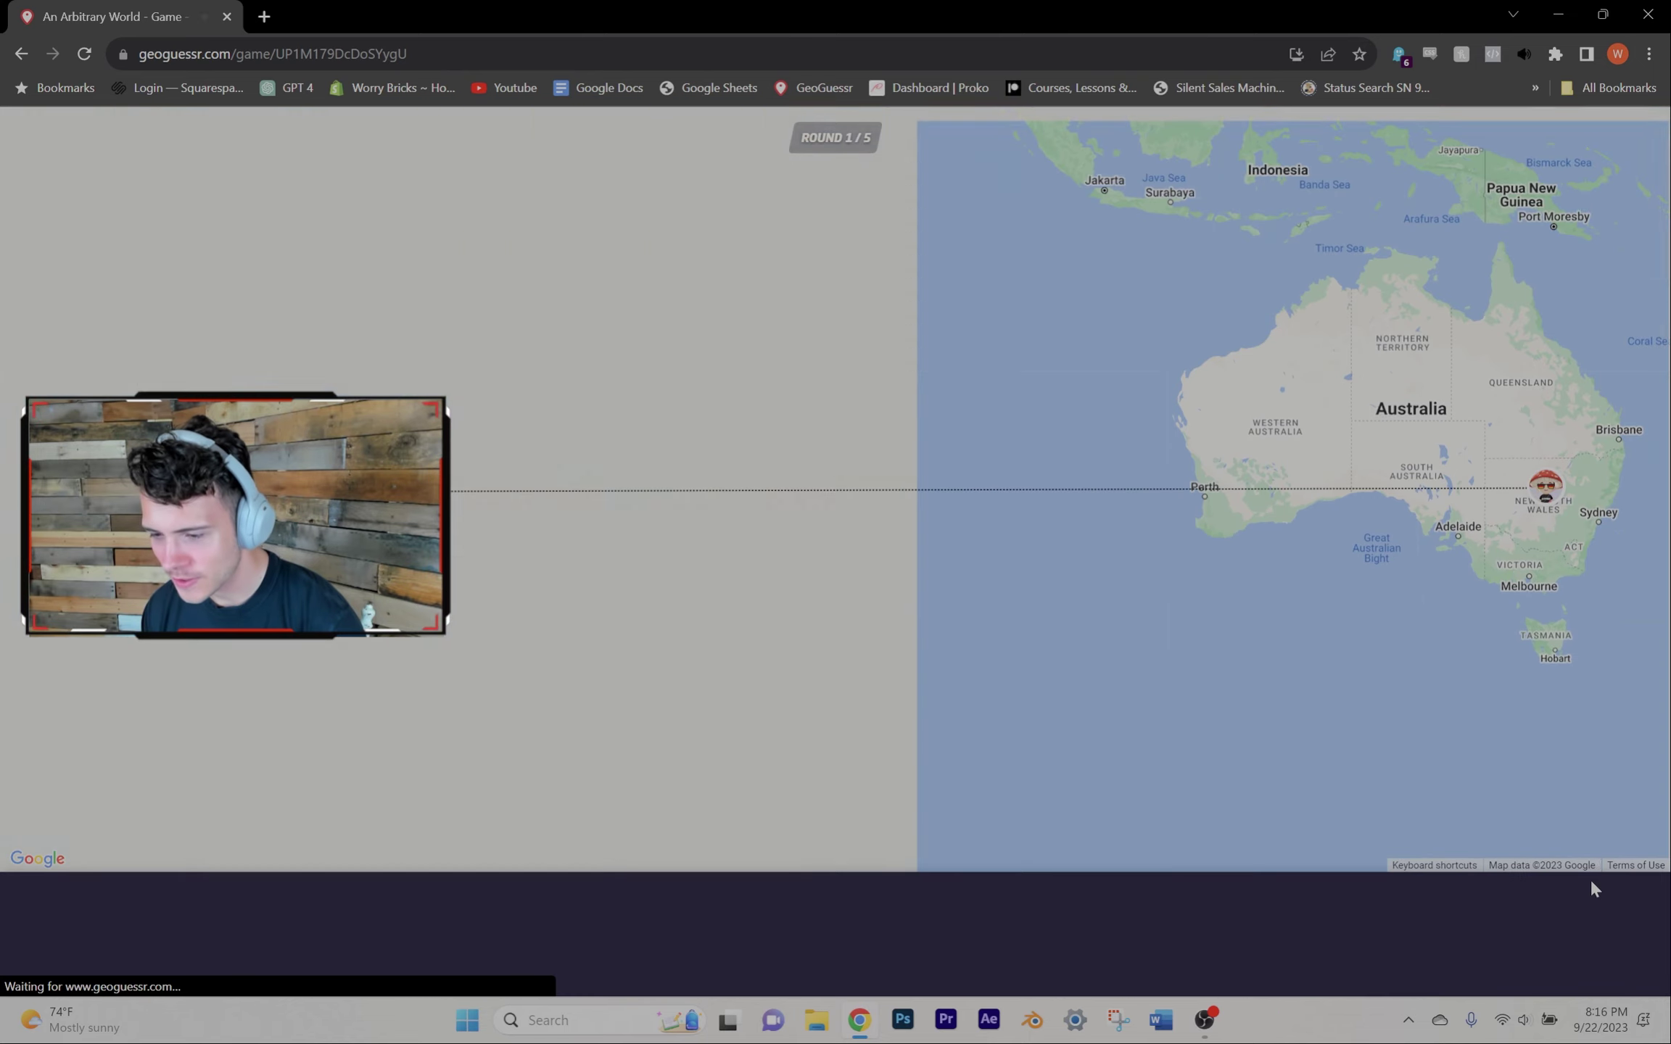
{"action": "key", "text": "space"}
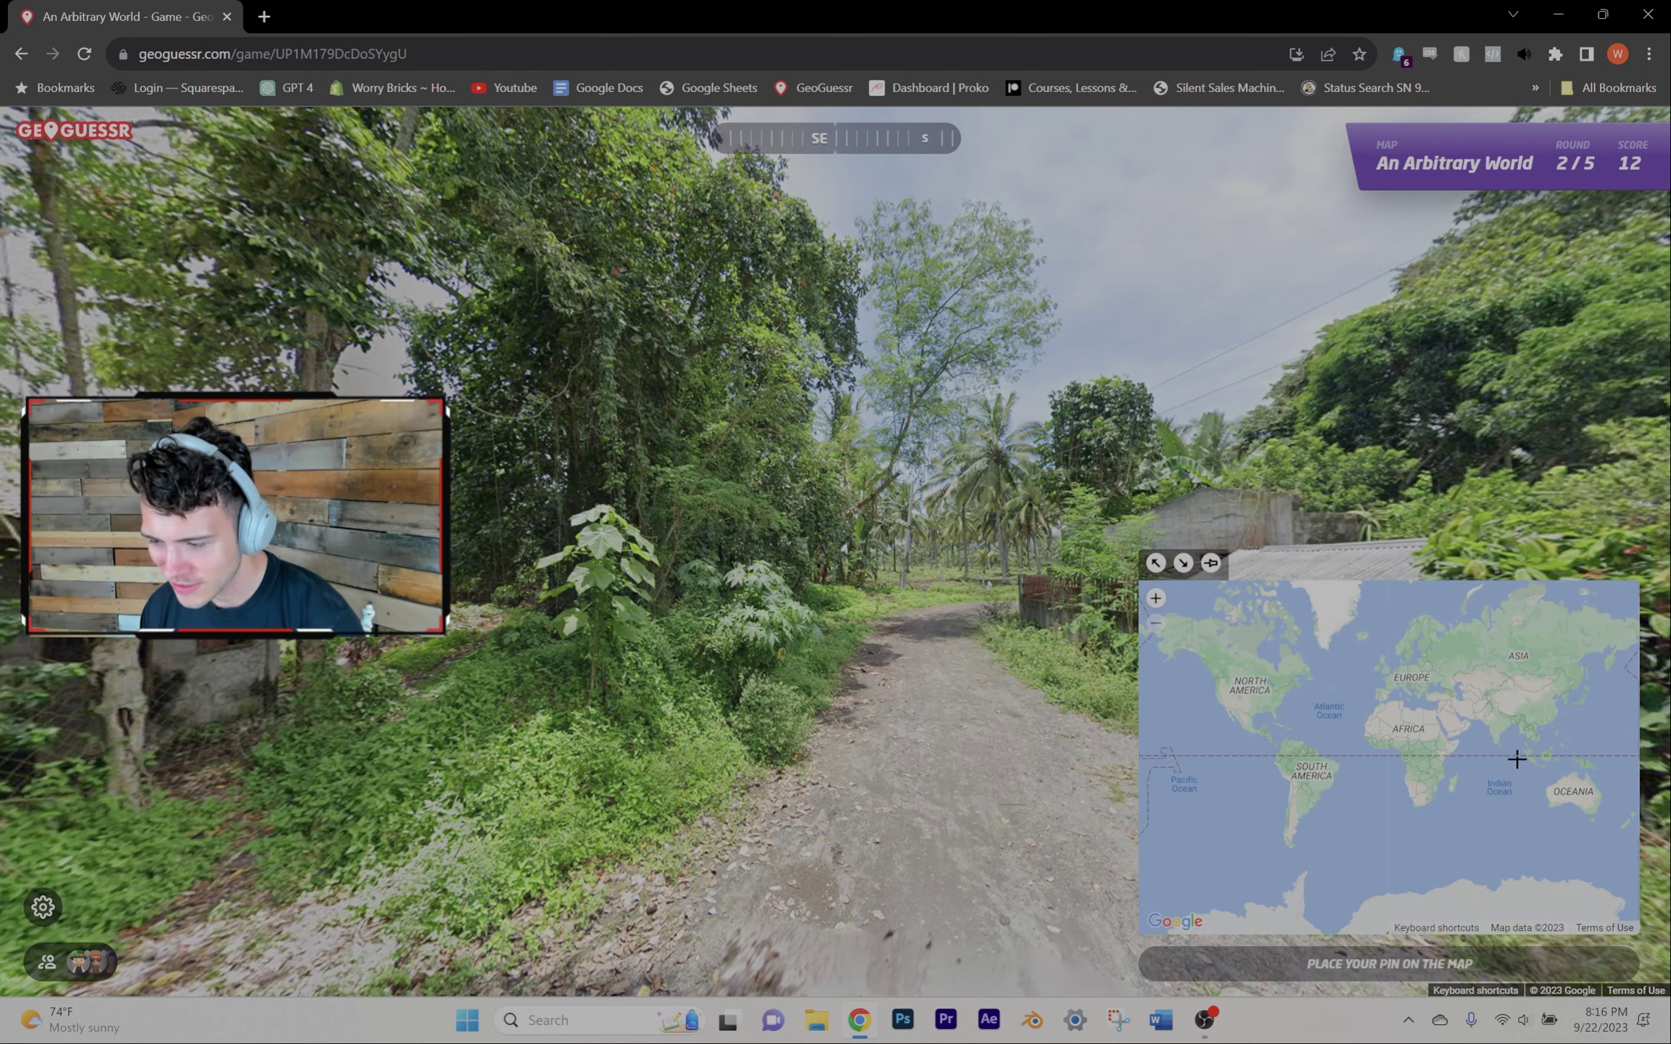
{"action": "scroll", "coordinate": [1516, 760], "scroll_direction": "up", "scroll_amount": 5}
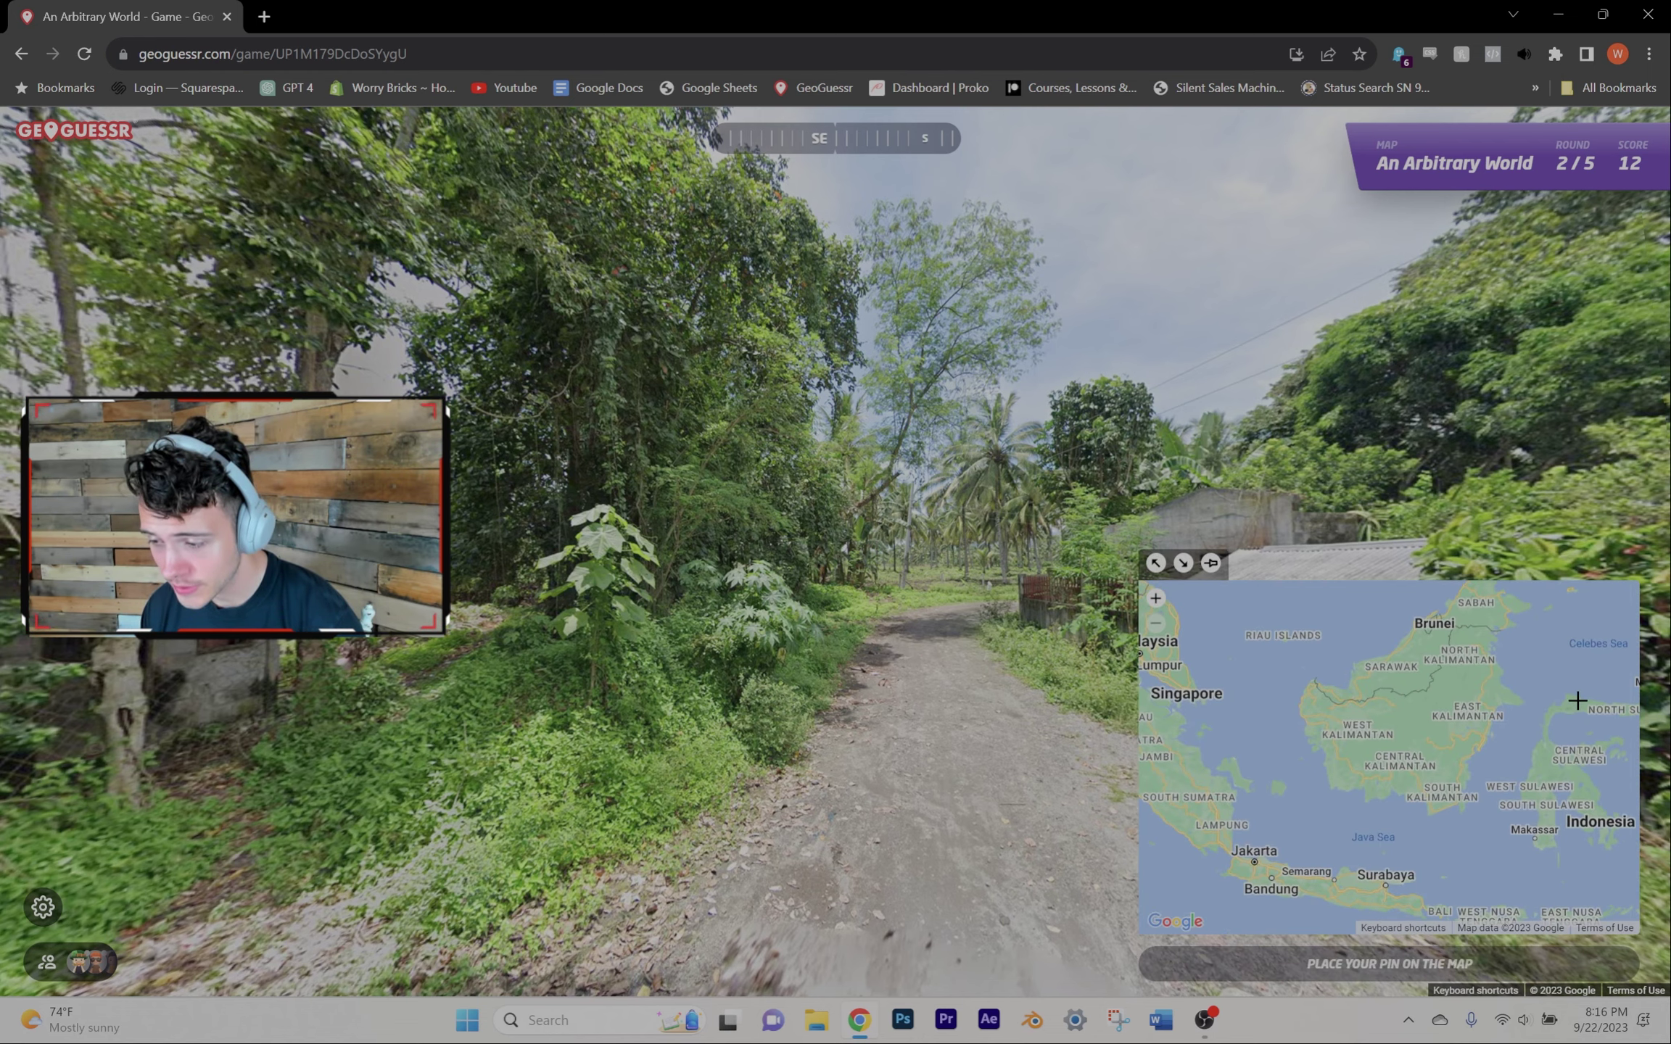
{"action": "left_click", "coordinate": [1578, 702]}
{"action": "key", "text": "space"}
{"action": "key", "text": "space"}
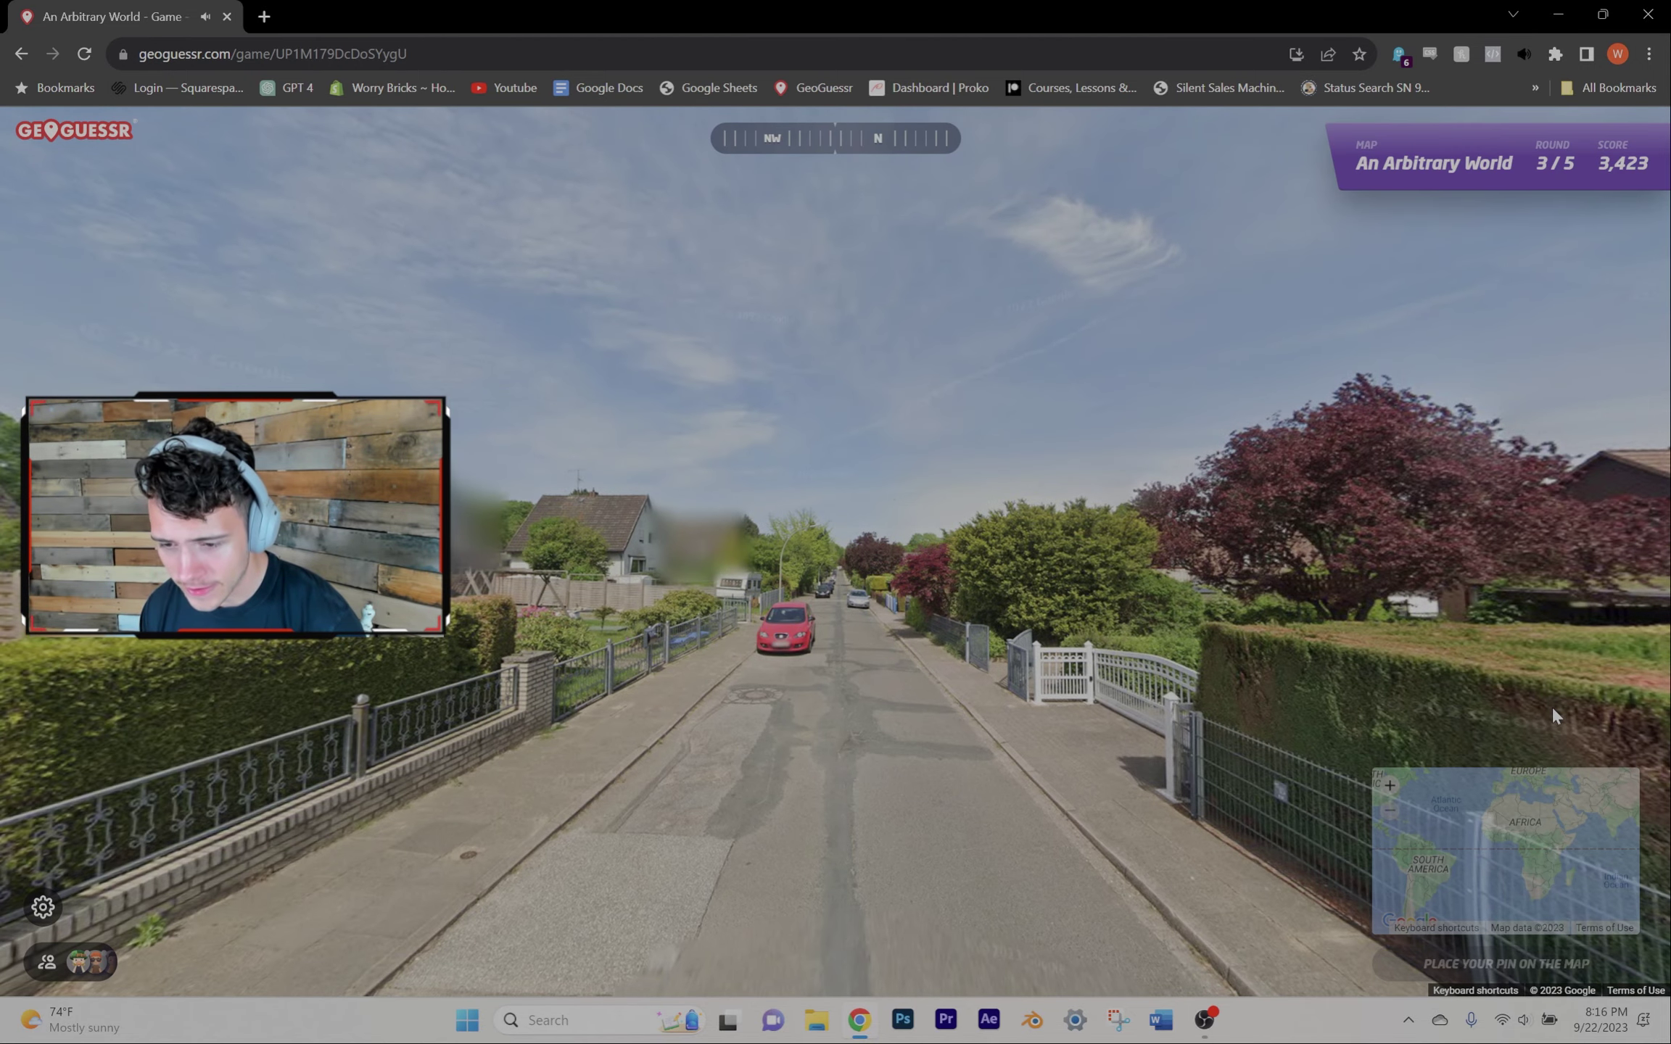
{"action": "scroll", "coordinate": [1384, 679], "scroll_direction": "up", "scroll_amount": 1}
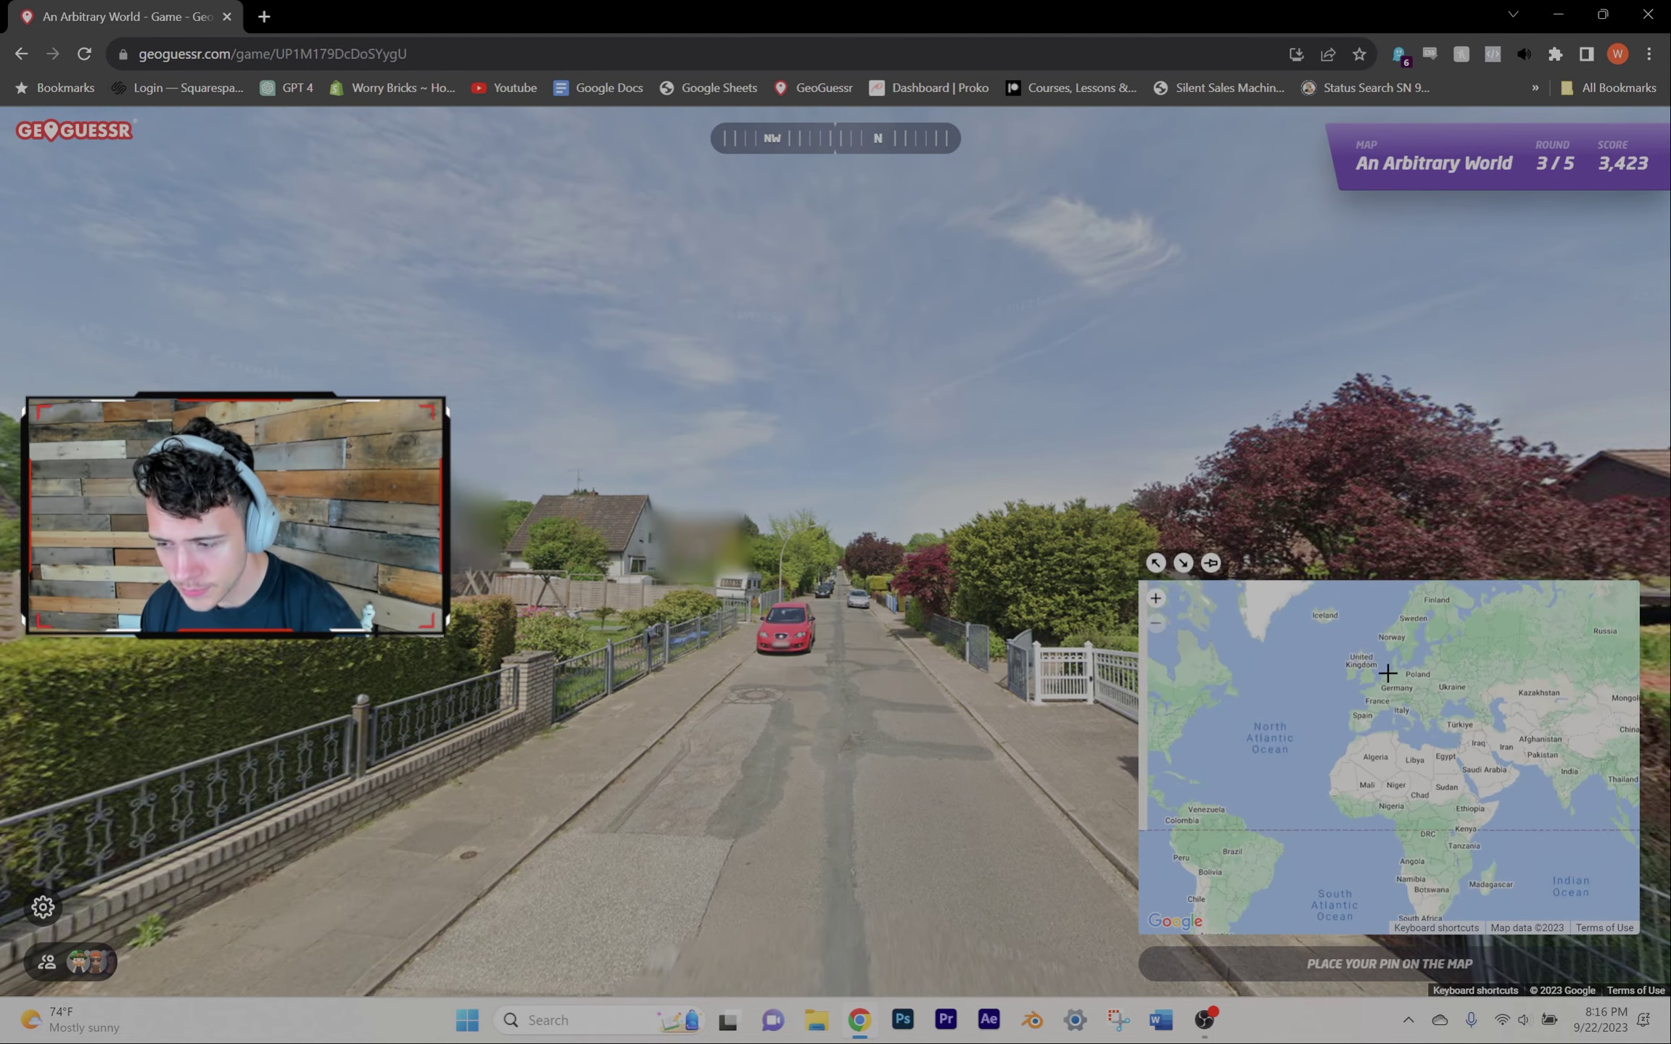
{"action": "scroll", "coordinate": [1370, 698], "scroll_direction": "up", "scroll_amount": 2}
{"action": "scroll", "coordinate": [1369, 698], "scroll_direction": "up", "scroll_amount": 1}
Step: Guess Belgium, Argentina and southern France, finishing at 13,301 of 25,000 points
{"action": "left_click", "coordinate": [1370, 705]}
{"action": "key", "text": "space"}
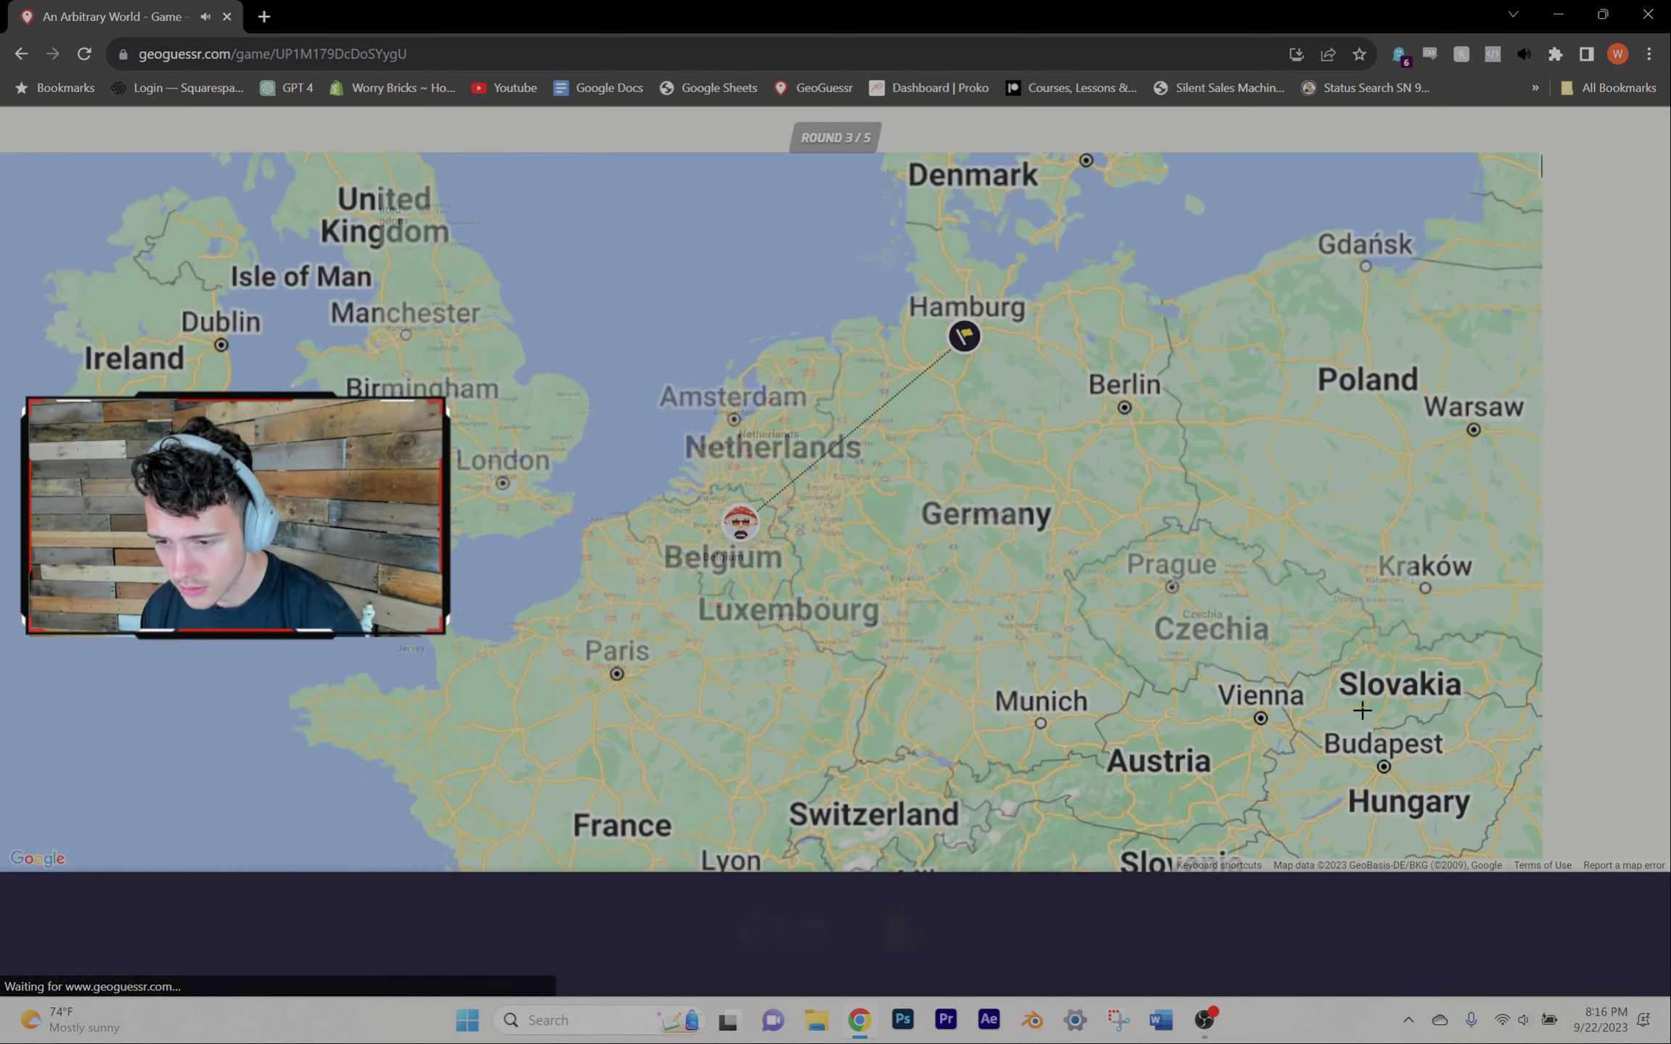
{"action": "key", "text": "space"}
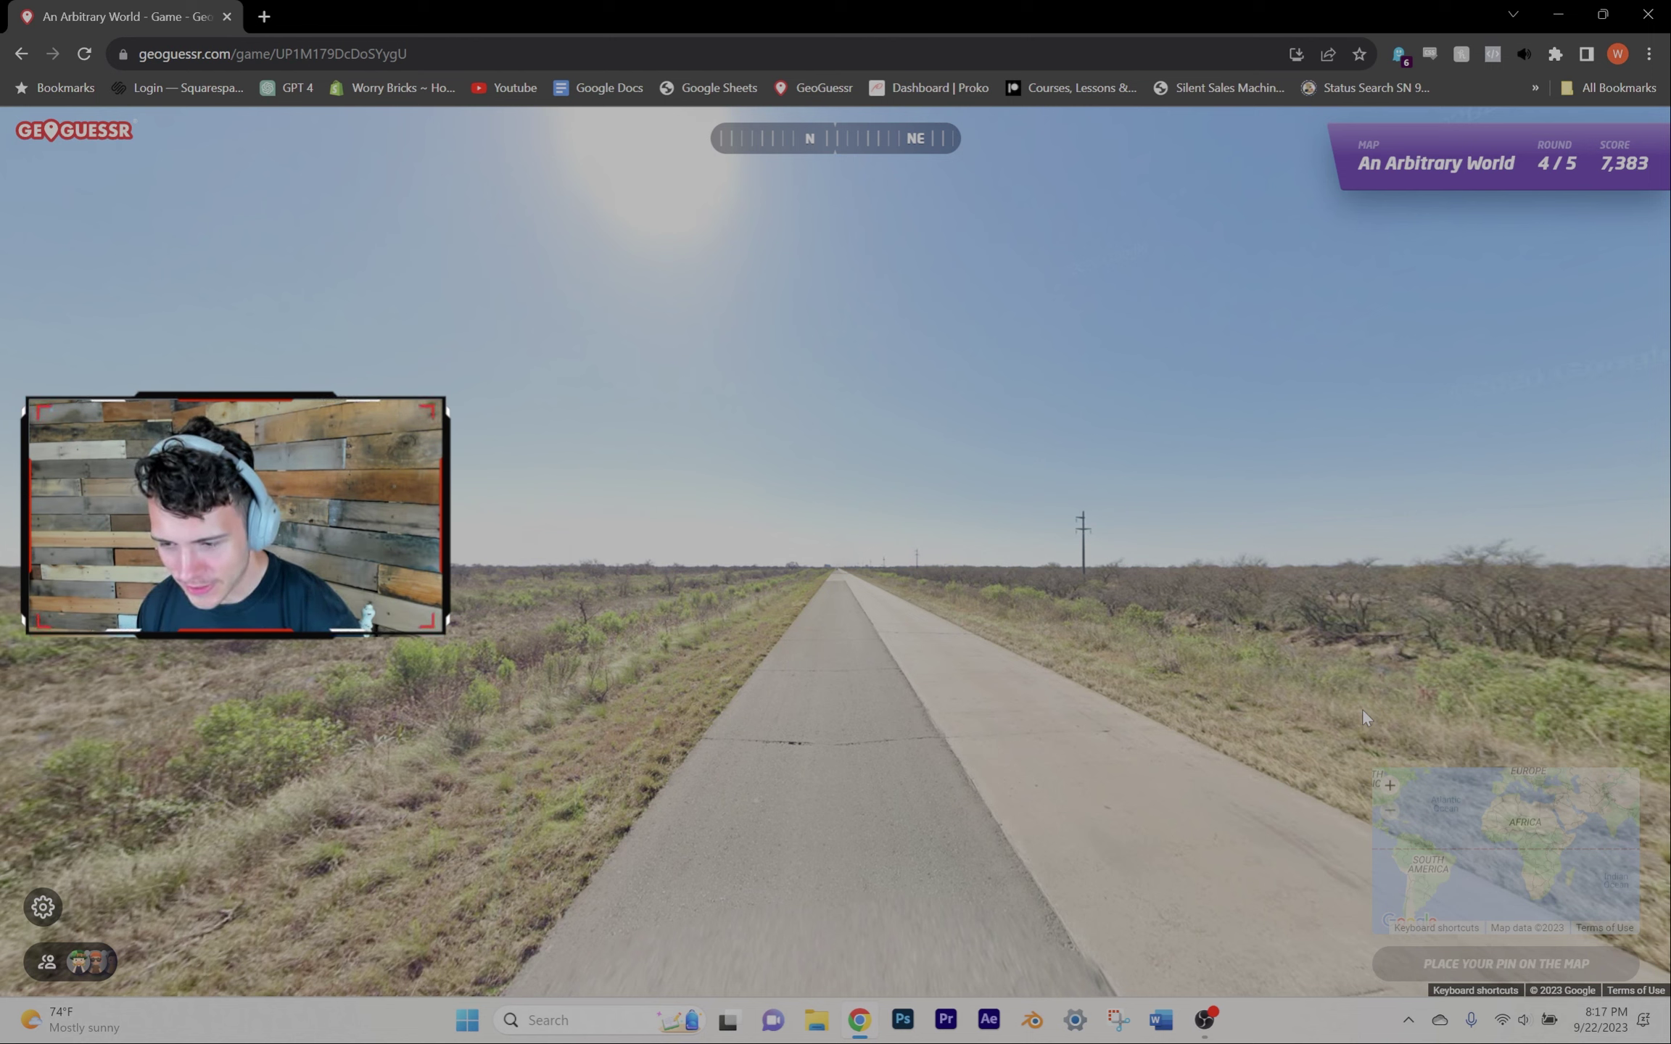
{"action": "scroll", "coordinate": [1294, 802], "scroll_direction": "up", "scroll_amount": 2}
{"action": "scroll", "coordinate": [1314, 791], "scroll_direction": "up", "scroll_amount": 2}
{"action": "left_click", "coordinate": [1314, 793]}
{"action": "key", "text": "space"}
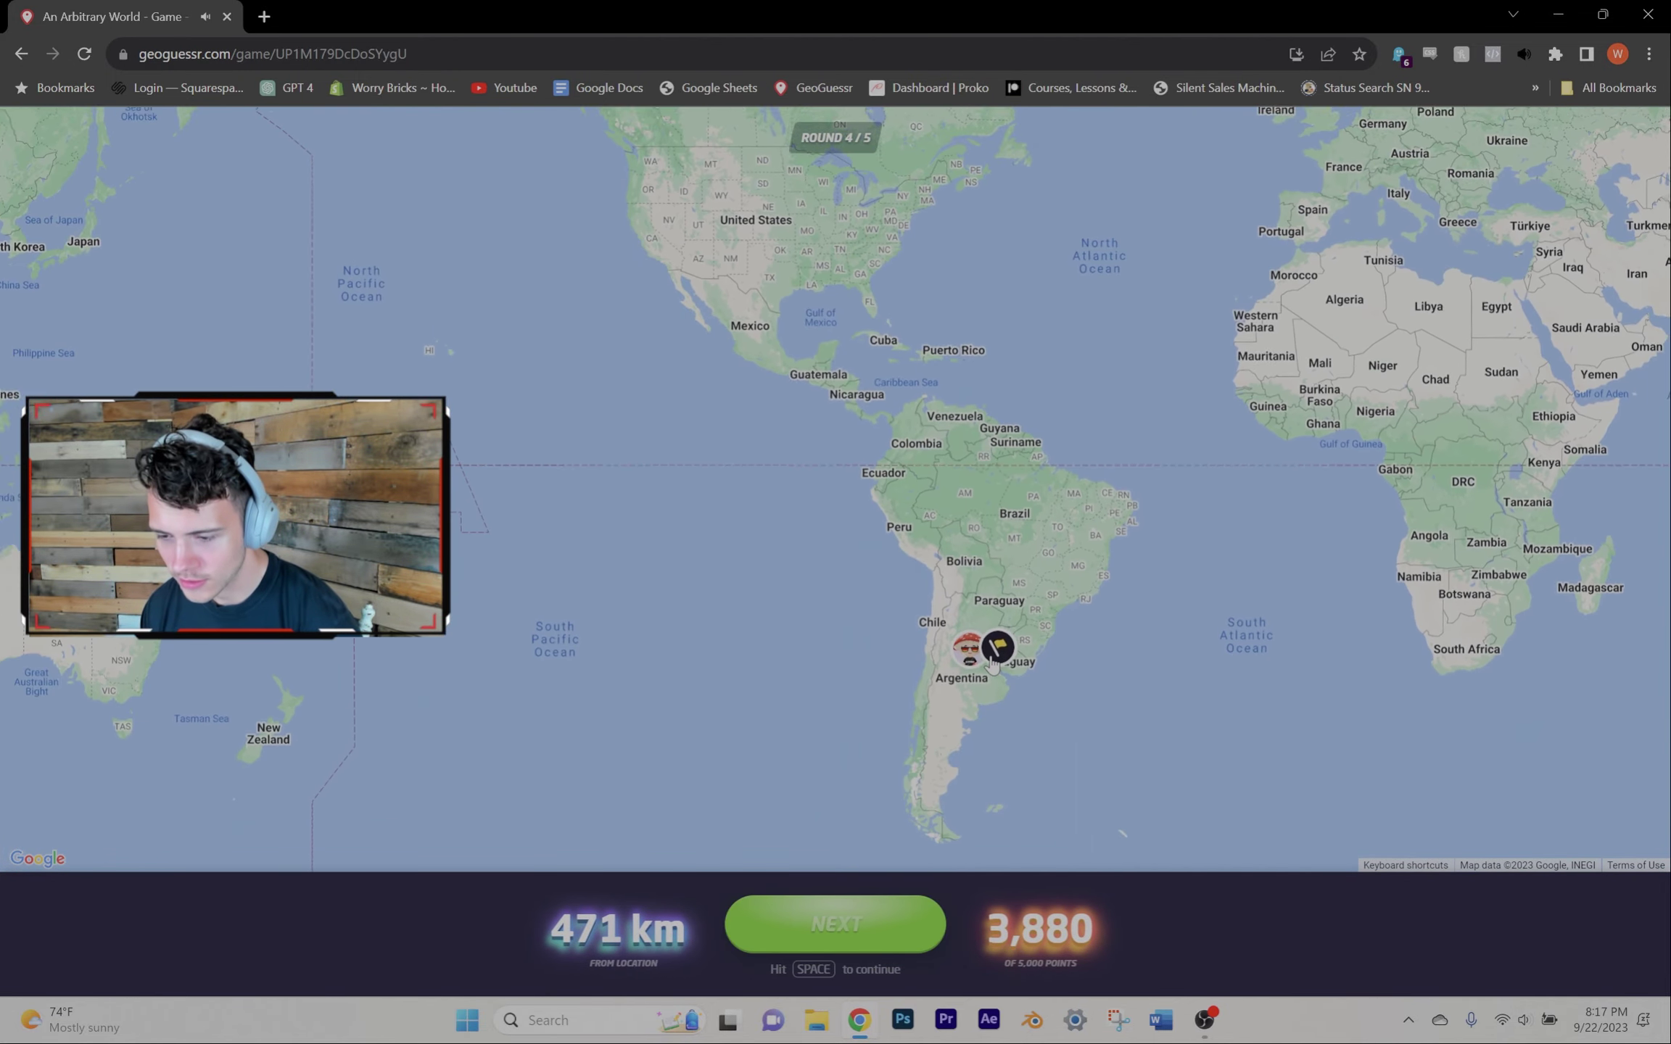
{"action": "key", "text": "space"}
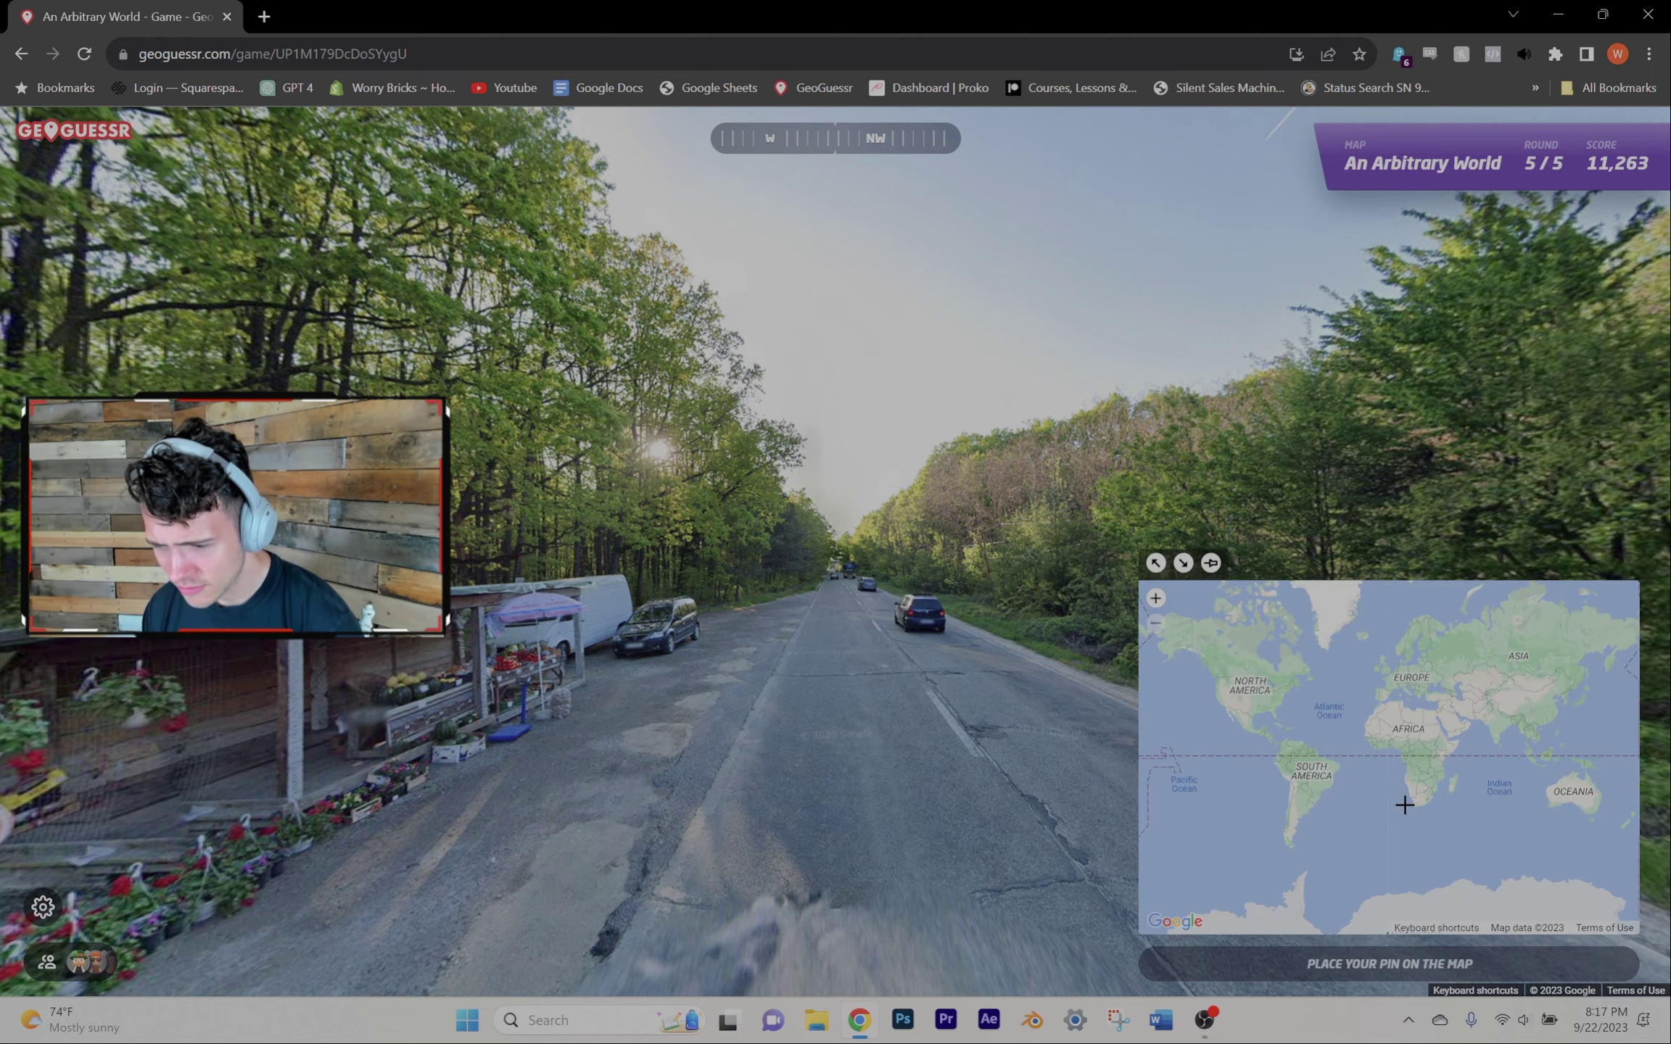
{"action": "scroll", "coordinate": [1393, 684], "scroll_direction": "up", "scroll_amount": 3}
{"action": "scroll", "coordinate": [1393, 685], "scroll_direction": "up", "scroll_amount": 2}
{"action": "left_click", "coordinate": [1384, 666]}
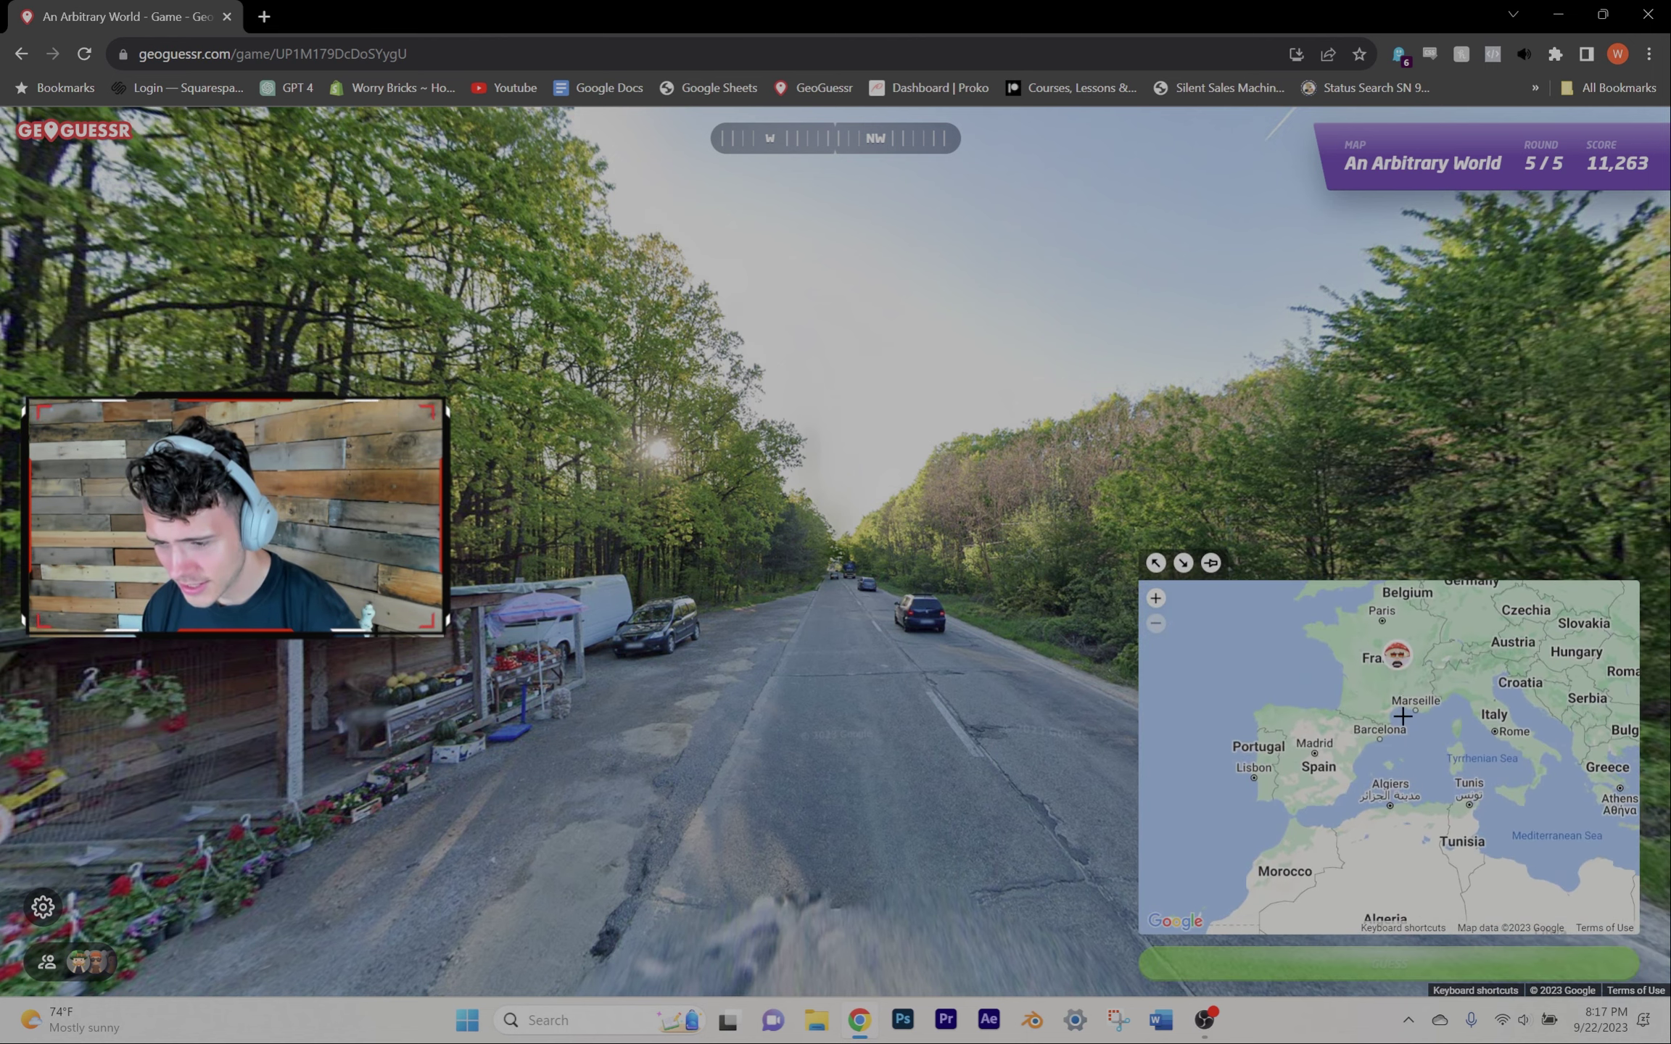
{"action": "key", "text": "space"}
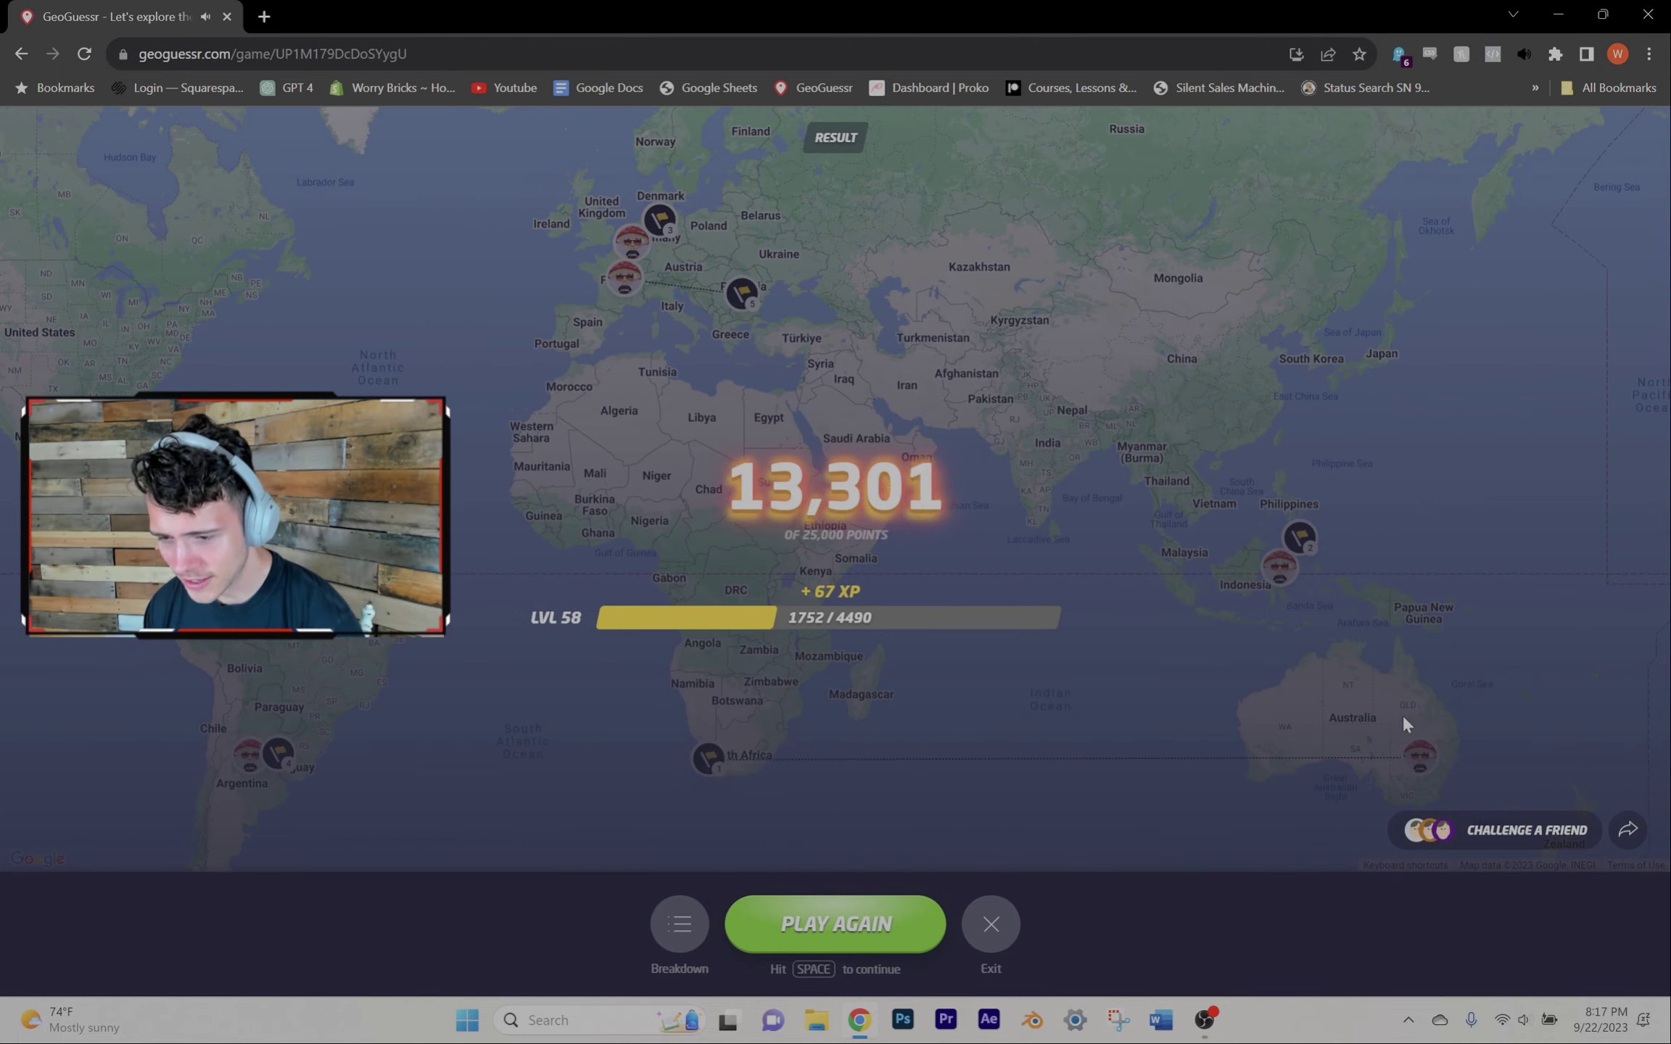
Step: Start a new game and guess Malaysia and England for rounds 1 and 2
{"action": "key", "text": "space"}
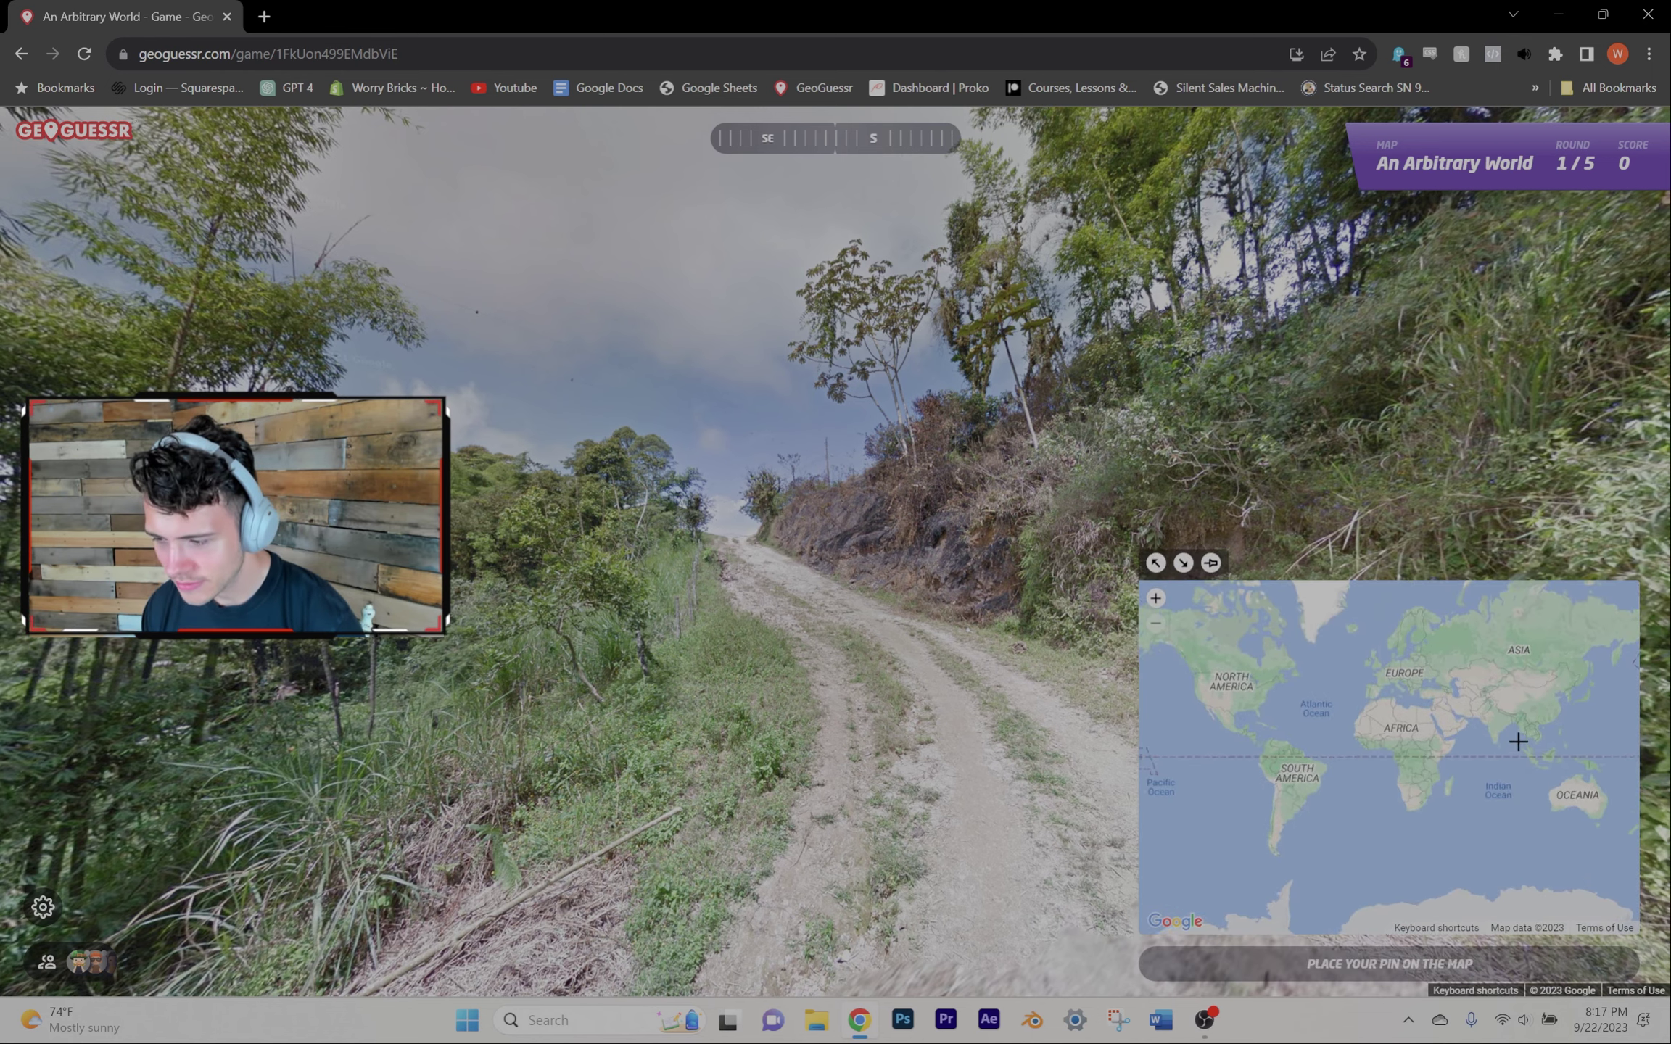
{"action": "scroll", "coordinate": [1550, 791], "scroll_direction": "up", "scroll_amount": 3}
{"action": "scroll", "coordinate": [1549, 792], "scroll_direction": "up", "scroll_amount": 2}
{"action": "left_click", "coordinate": [1522, 725]}
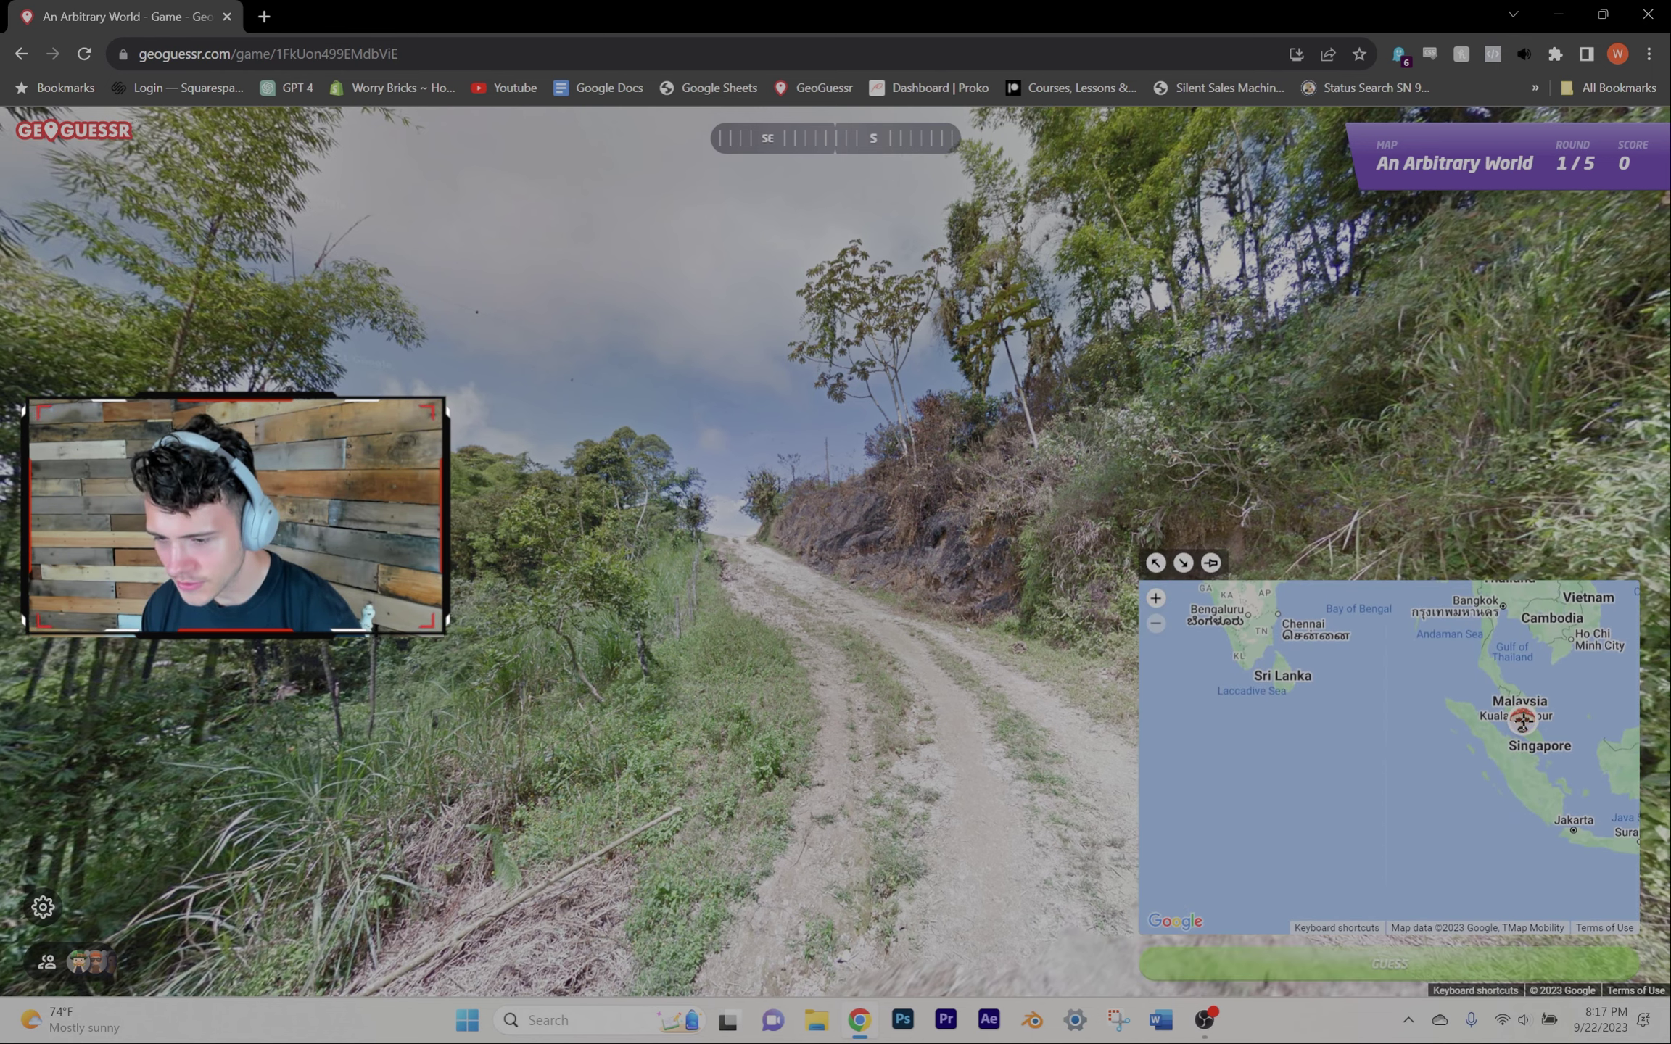
{"action": "key", "text": "space"}
{"action": "key", "text": "space"}
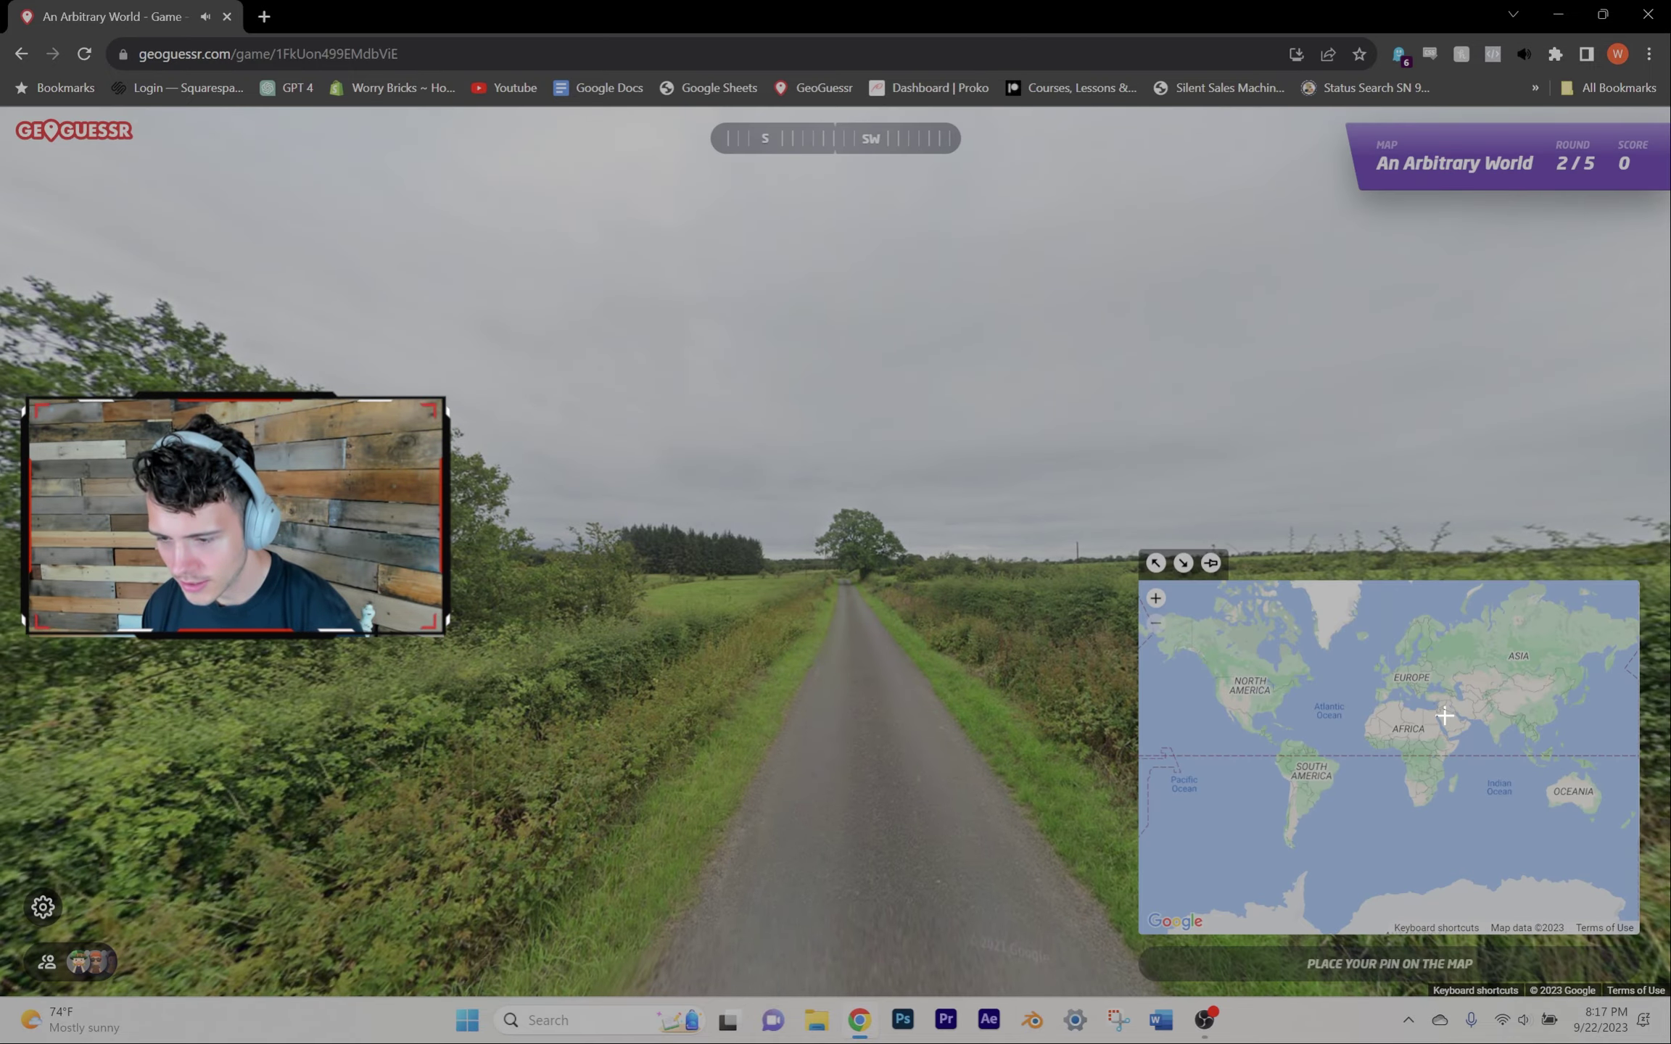
{"action": "scroll", "coordinate": [1380, 671], "scroll_direction": "up", "scroll_amount": 2}
{"action": "scroll", "coordinate": [1333, 665], "scroll_direction": "up", "scroll_amount": 2}
{"action": "left_click", "coordinate": [1327, 660]}
{"action": "key", "text": "space"}
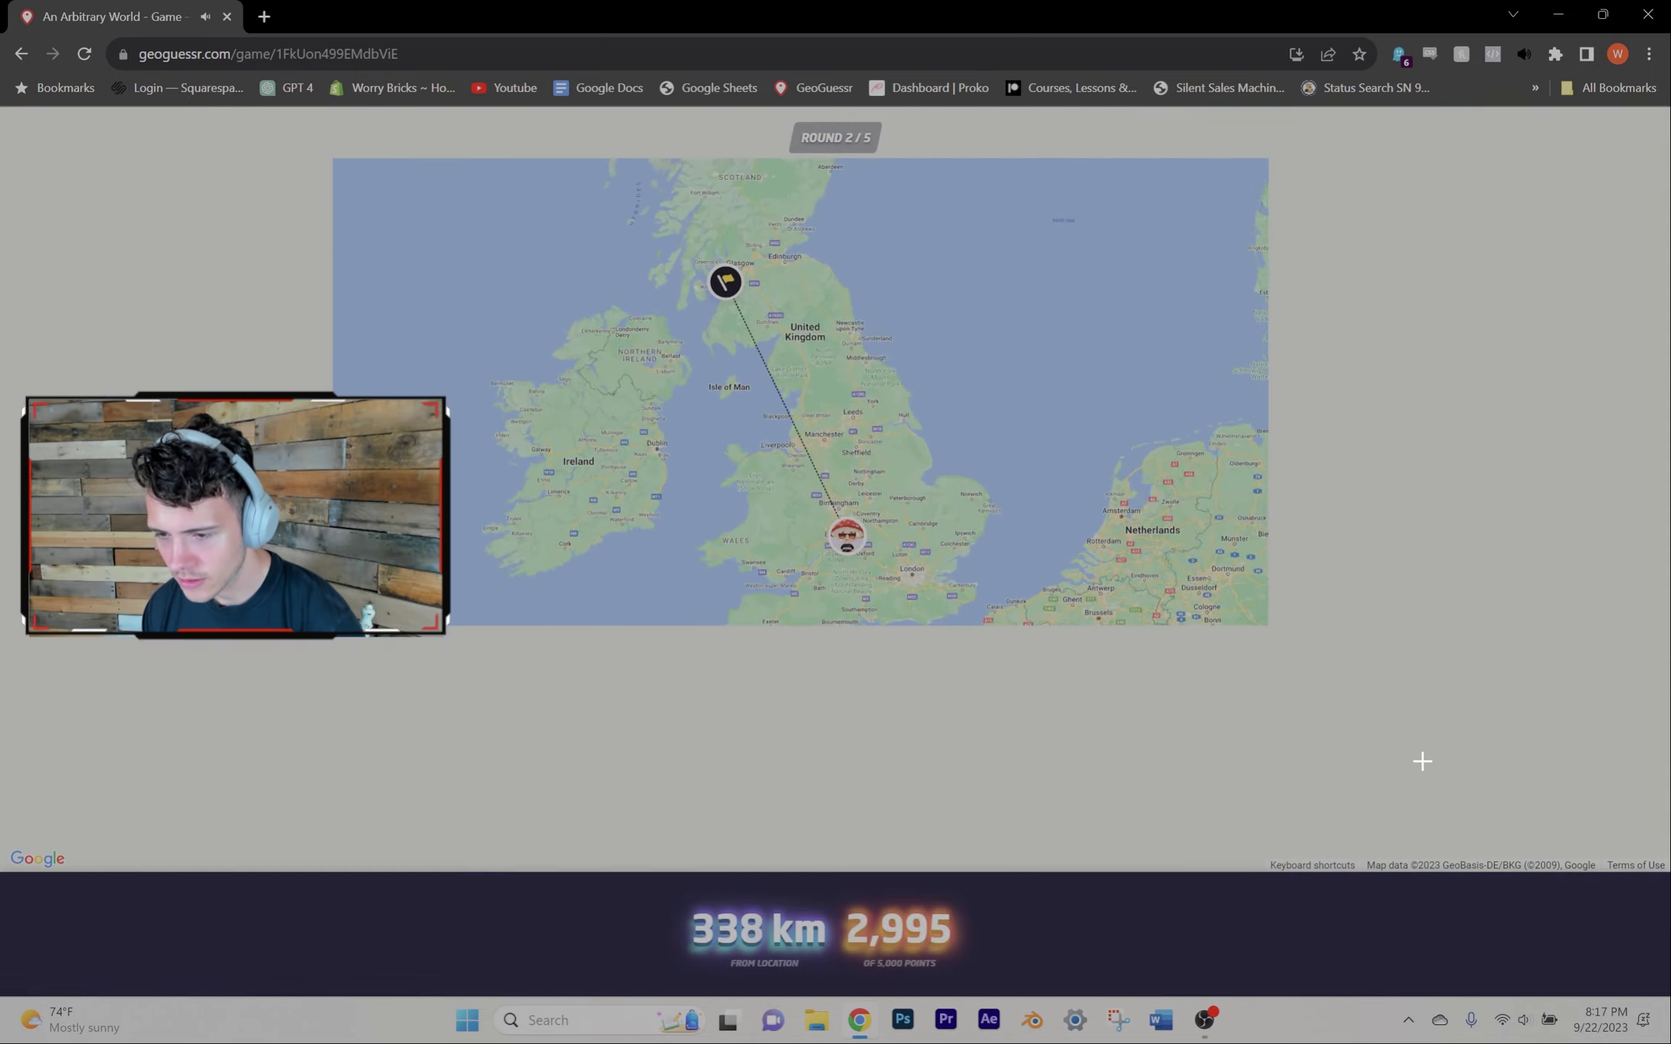
{"action": "key", "text": "space"}
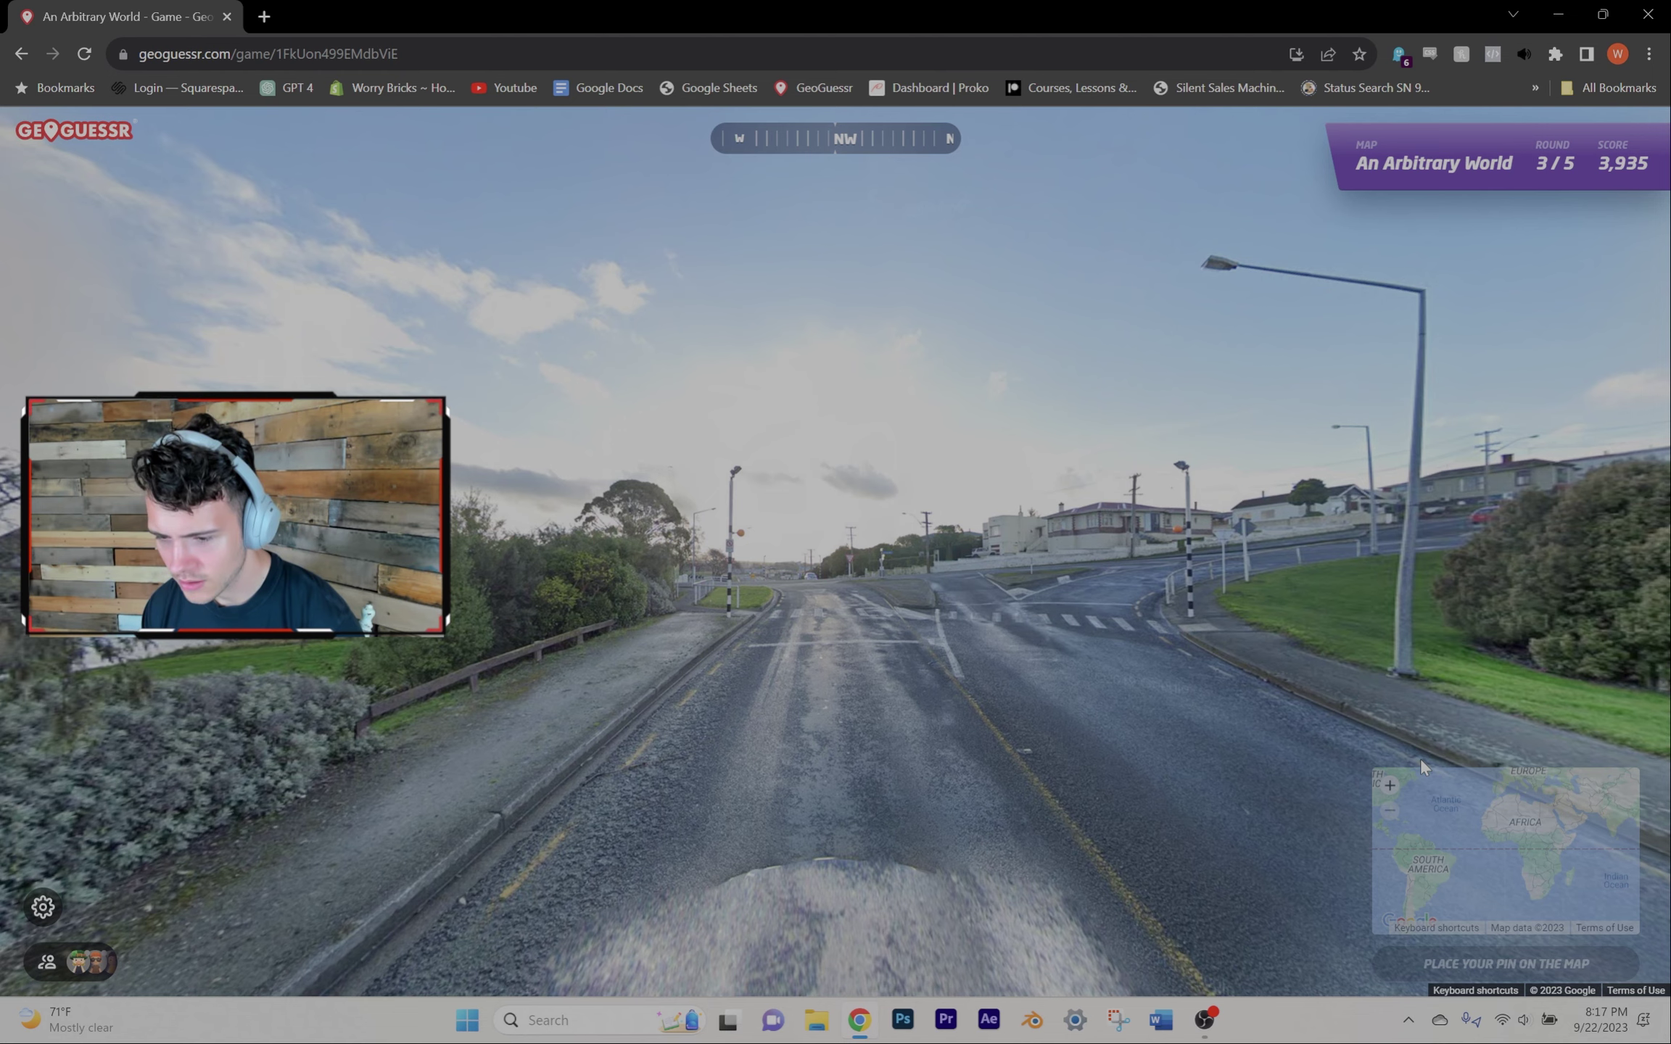
{"action": "scroll", "coordinate": [1286, 804], "scroll_direction": "up", "scroll_amount": 3}
{"action": "scroll", "coordinate": [1317, 710], "scroll_direction": "up", "scroll_amount": 2}
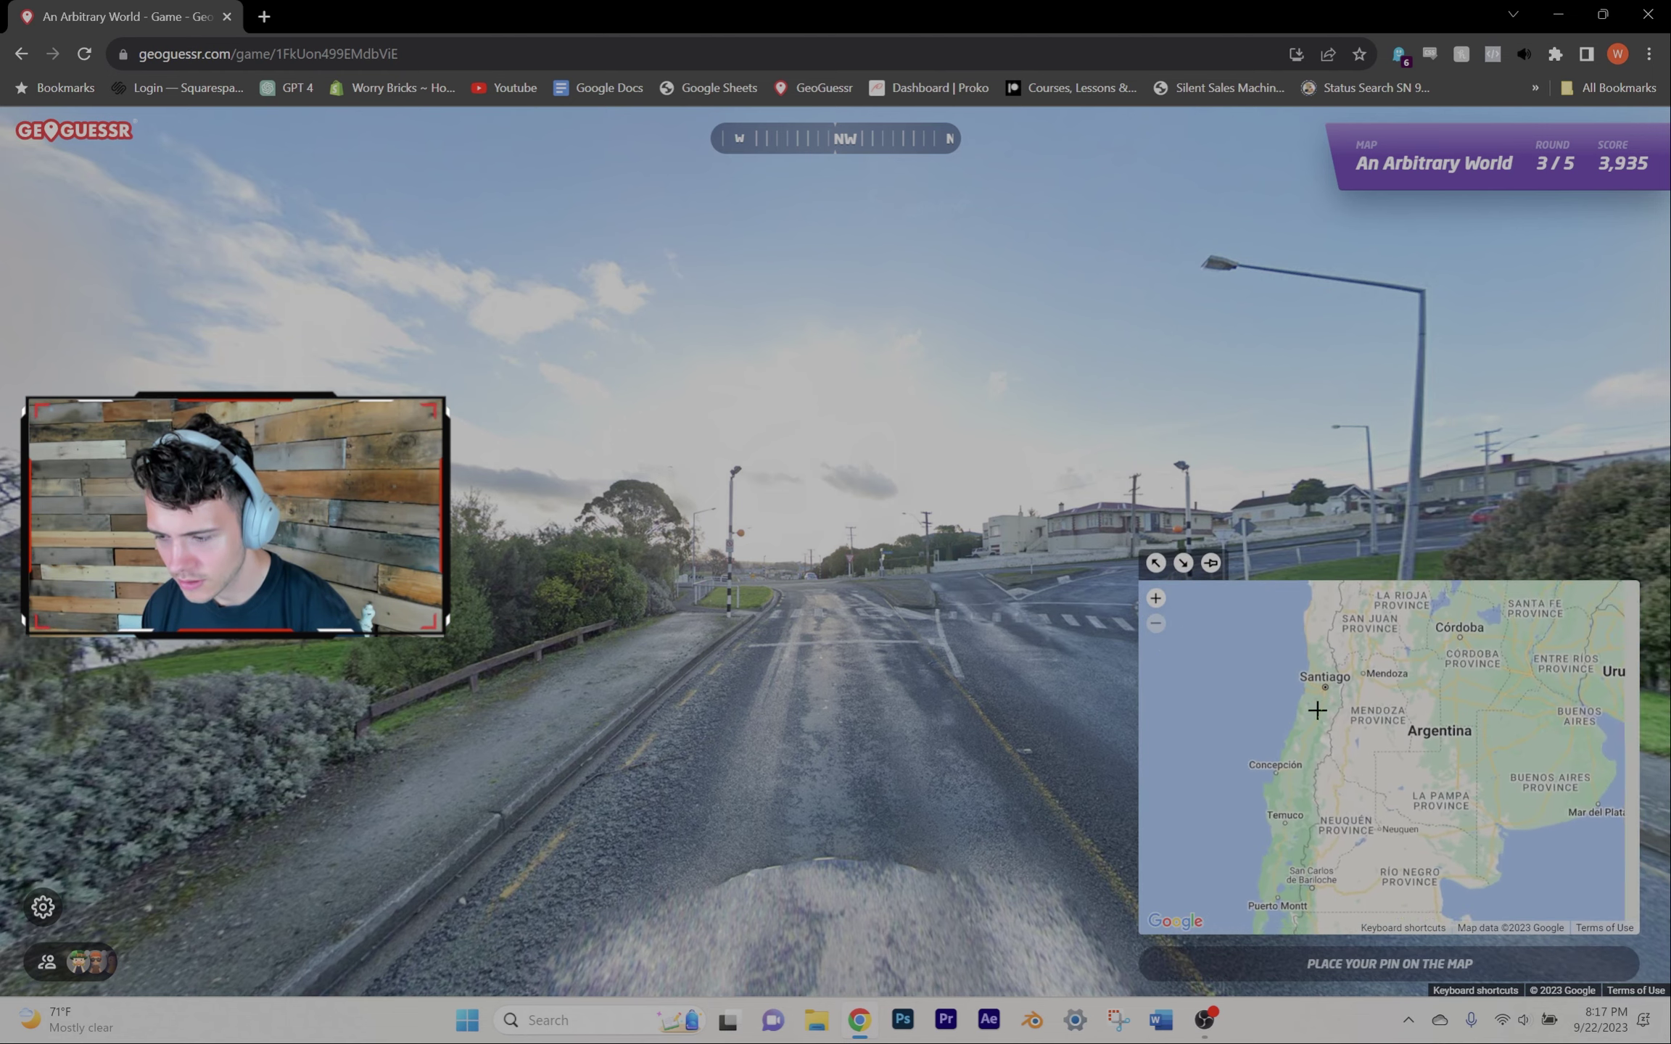
Step: Guess central Chile and Switzerland for rounds 3 and 4
{"action": "left_click", "coordinate": [1318, 711]}
{"action": "key", "text": "space"}
{"action": "key", "text": "space"}
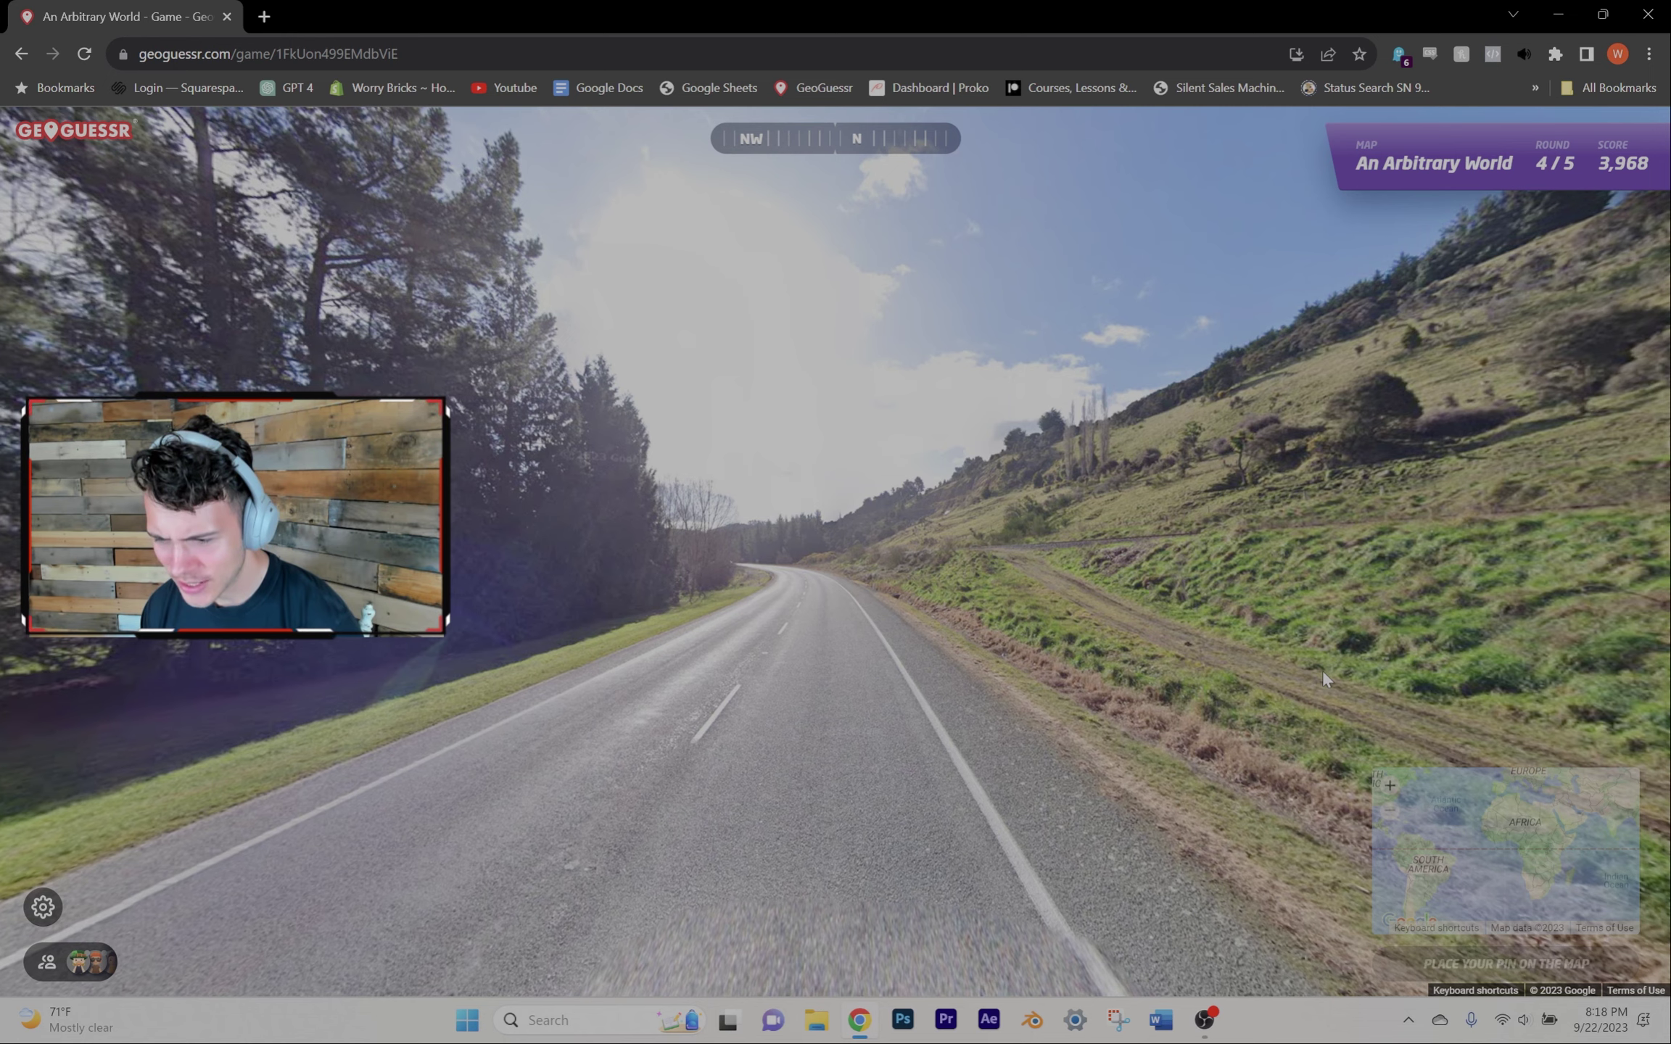
{"action": "scroll", "coordinate": [1397, 691], "scroll_direction": "up", "scroll_amount": 2}
{"action": "scroll", "coordinate": [1397, 691], "scroll_direction": "up", "scroll_amount": 2}
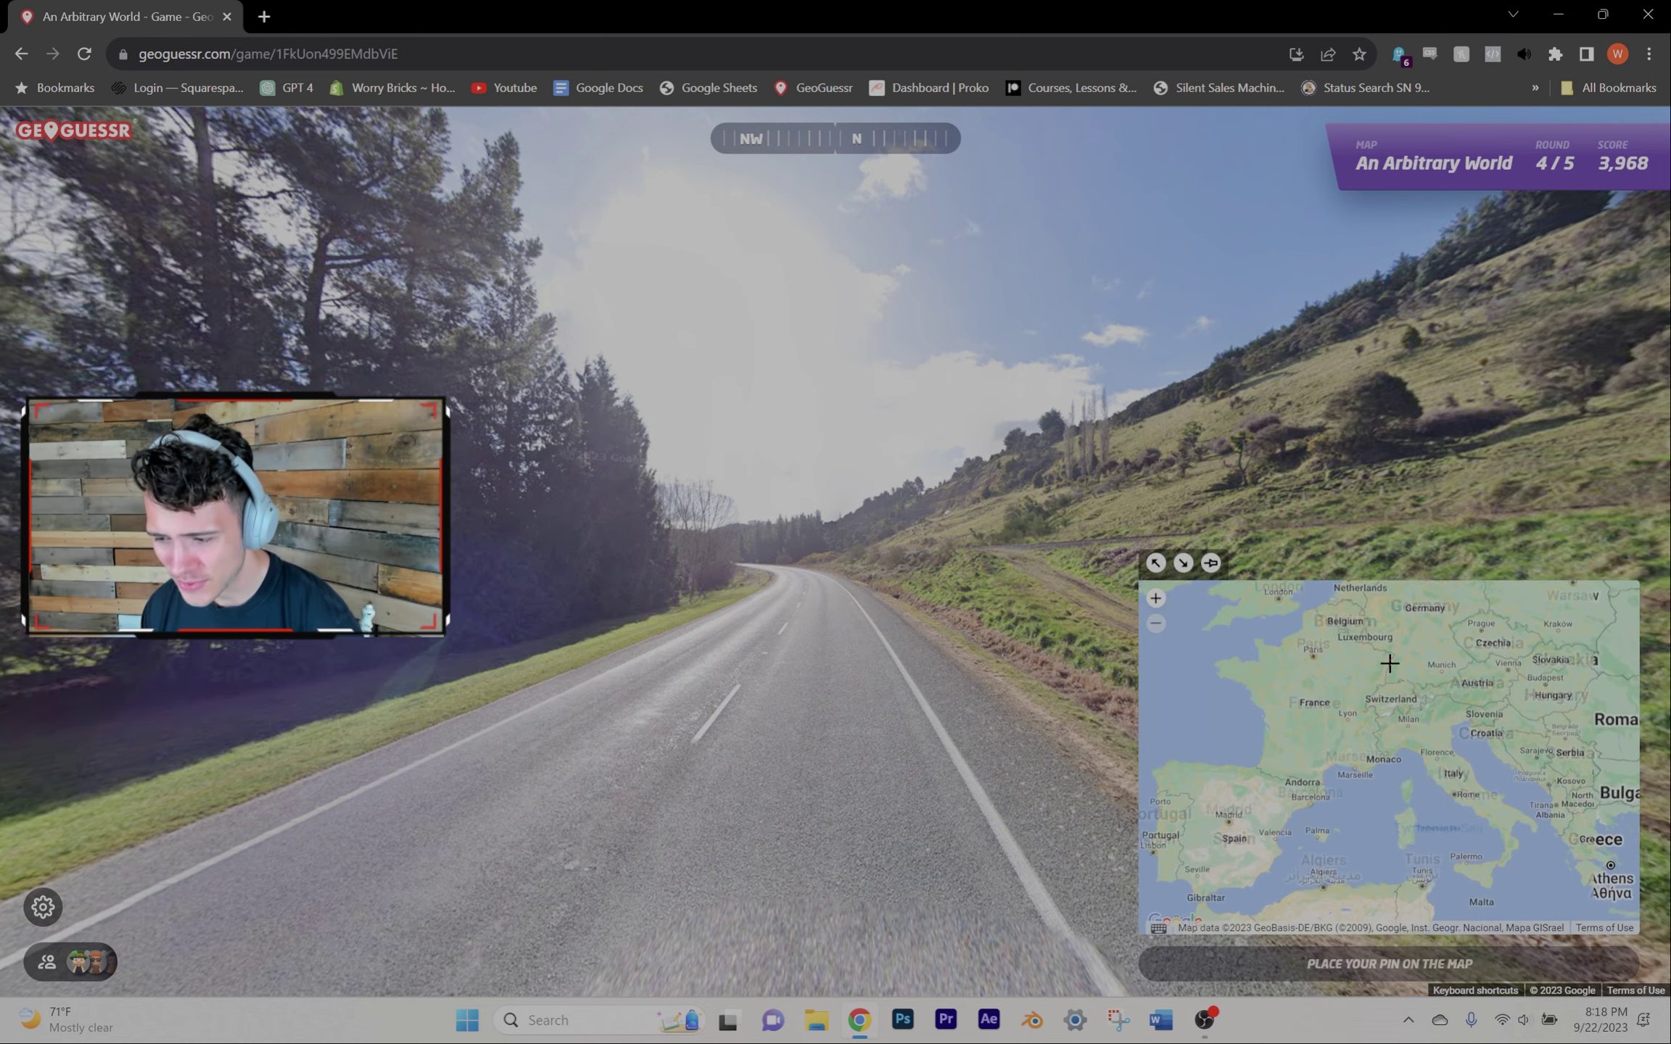
{"action": "scroll", "coordinate": [1397, 692], "scroll_direction": "up", "scroll_amount": 2}
{"action": "left_click", "coordinate": [1398, 697]}
{"action": "key", "text": "space"}
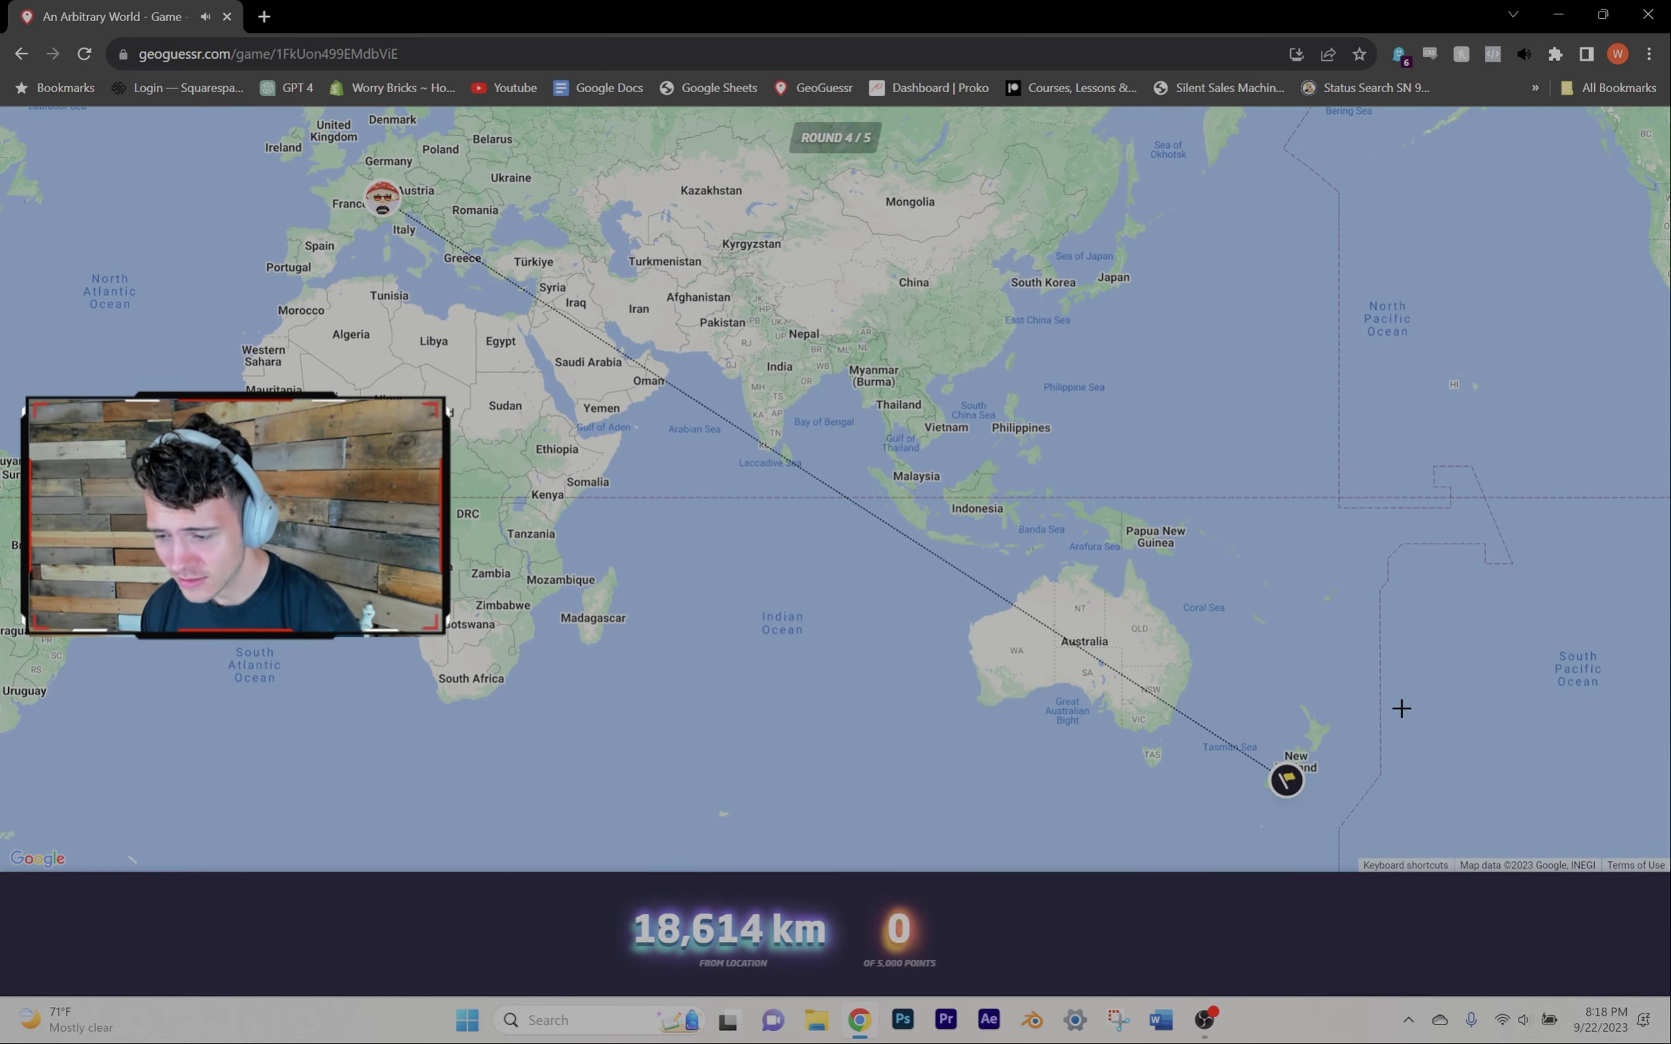
{"action": "key", "text": "space"}
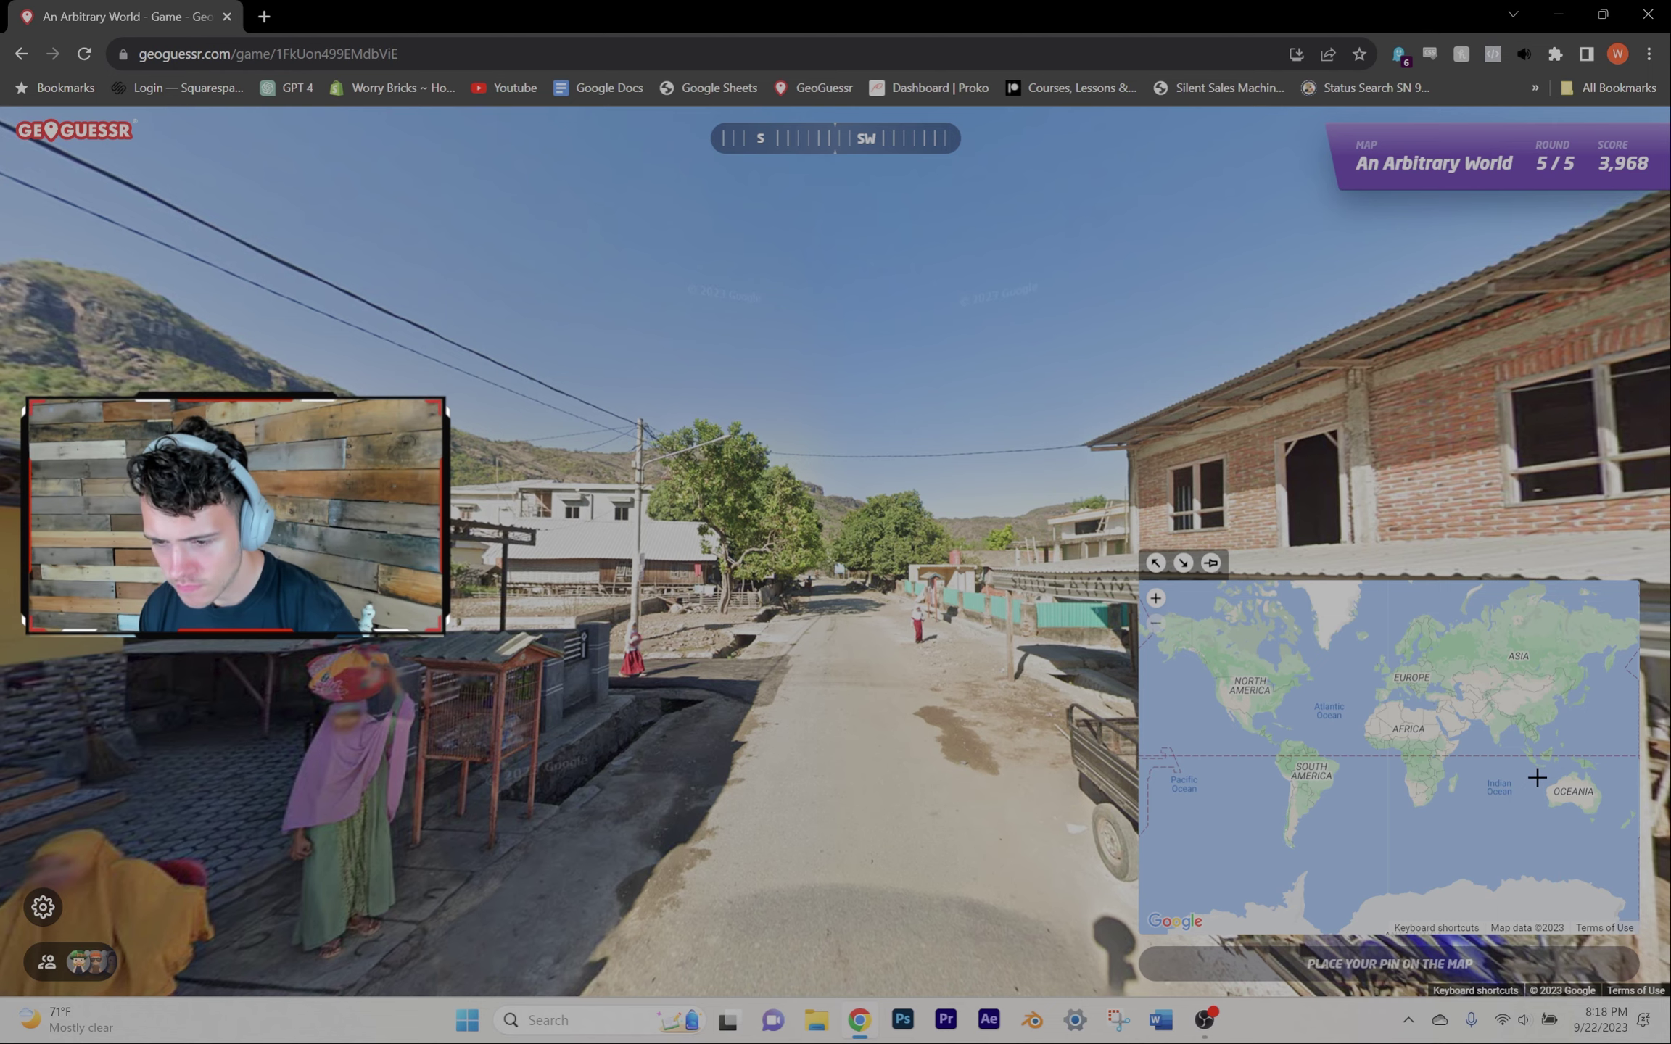
{"action": "scroll", "coordinate": [1541, 764], "scroll_direction": "up", "scroll_amount": 1}
{"action": "scroll", "coordinate": [1553, 737], "scroll_direction": "up", "scroll_amount": 1}
{"action": "scroll", "coordinate": [1553, 692], "scroll_direction": "up", "scroll_amount": 1}
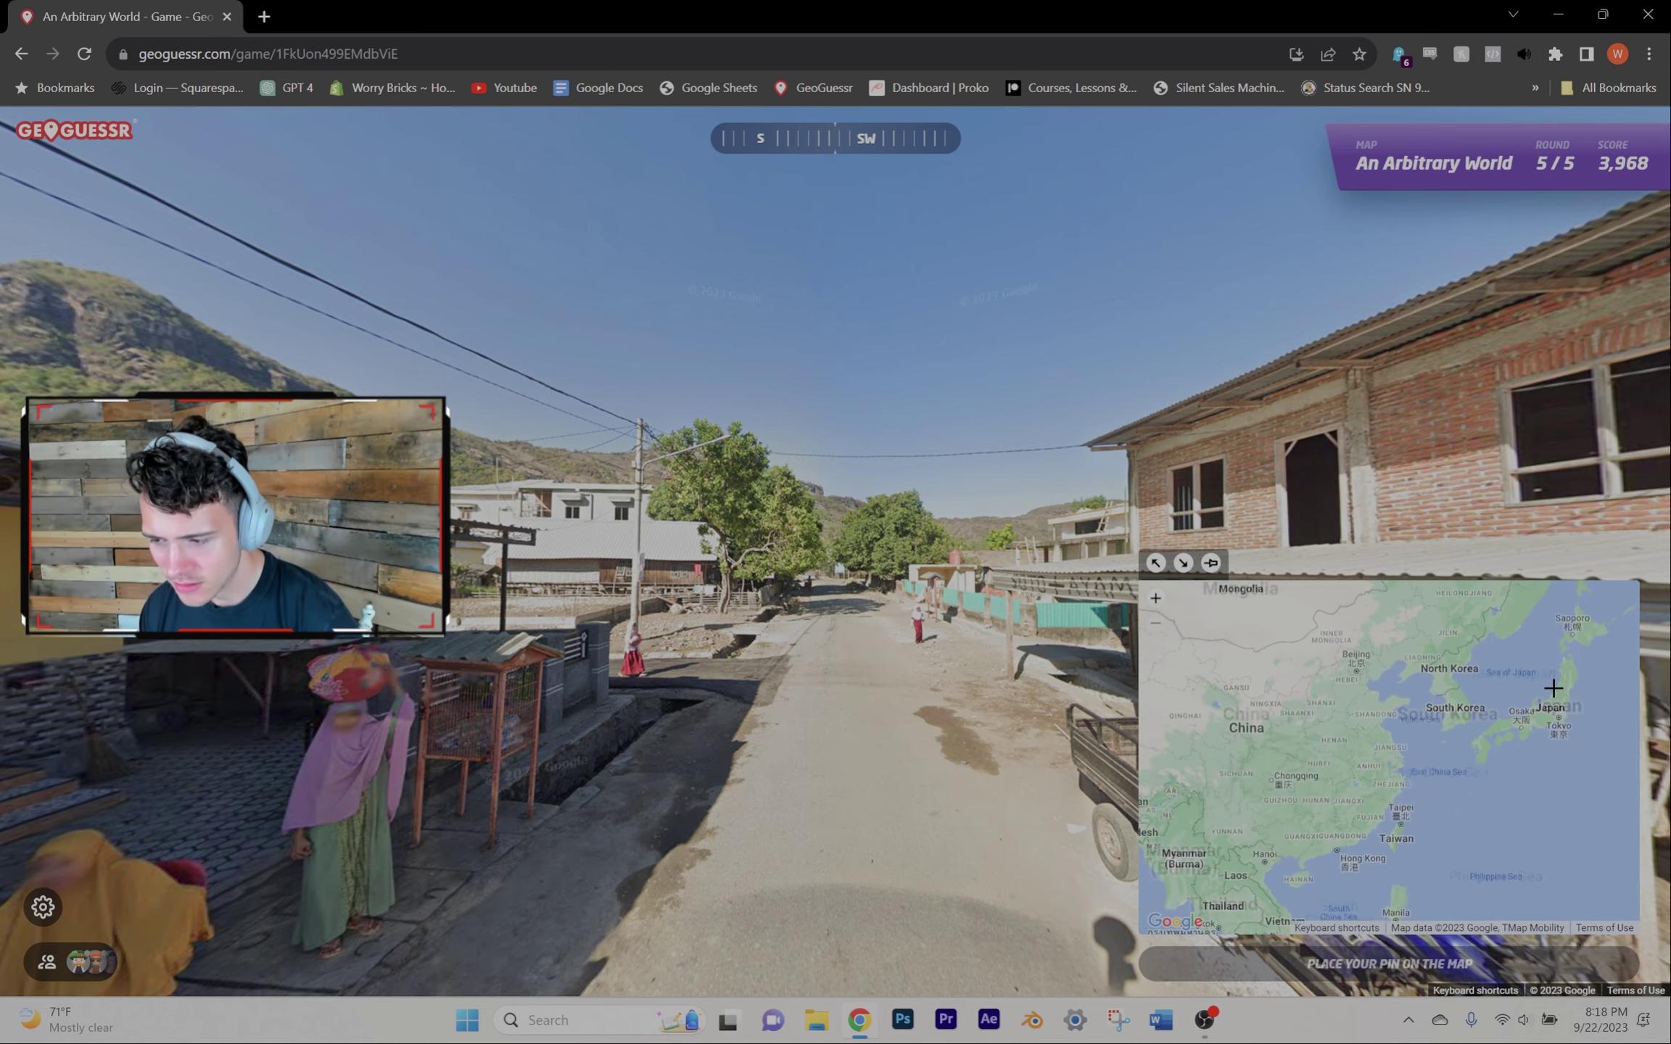
{"action": "scroll", "coordinate": [1552, 689], "scroll_direction": "up", "scroll_amount": 2}
Step: Guess Japan for 119 points in round 5, then start the next game
{"action": "left_click", "coordinate": [1501, 743]}
{"action": "key", "text": "space"}
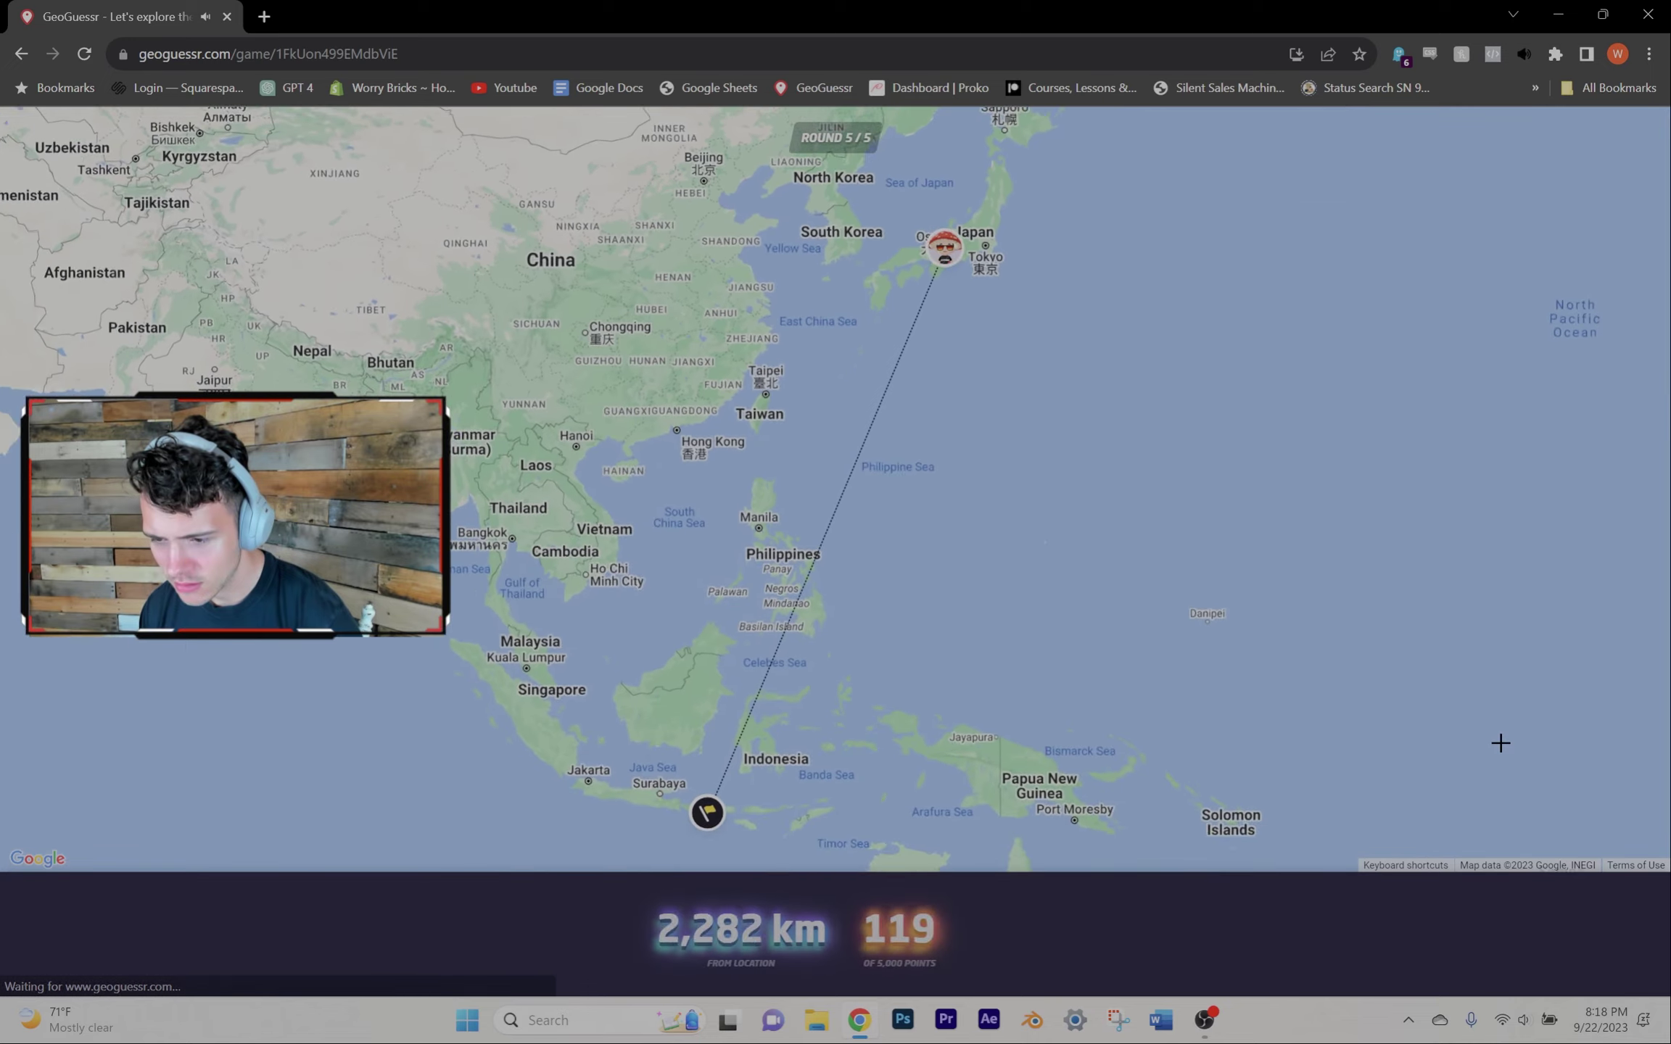
{"action": "key", "text": "space"}
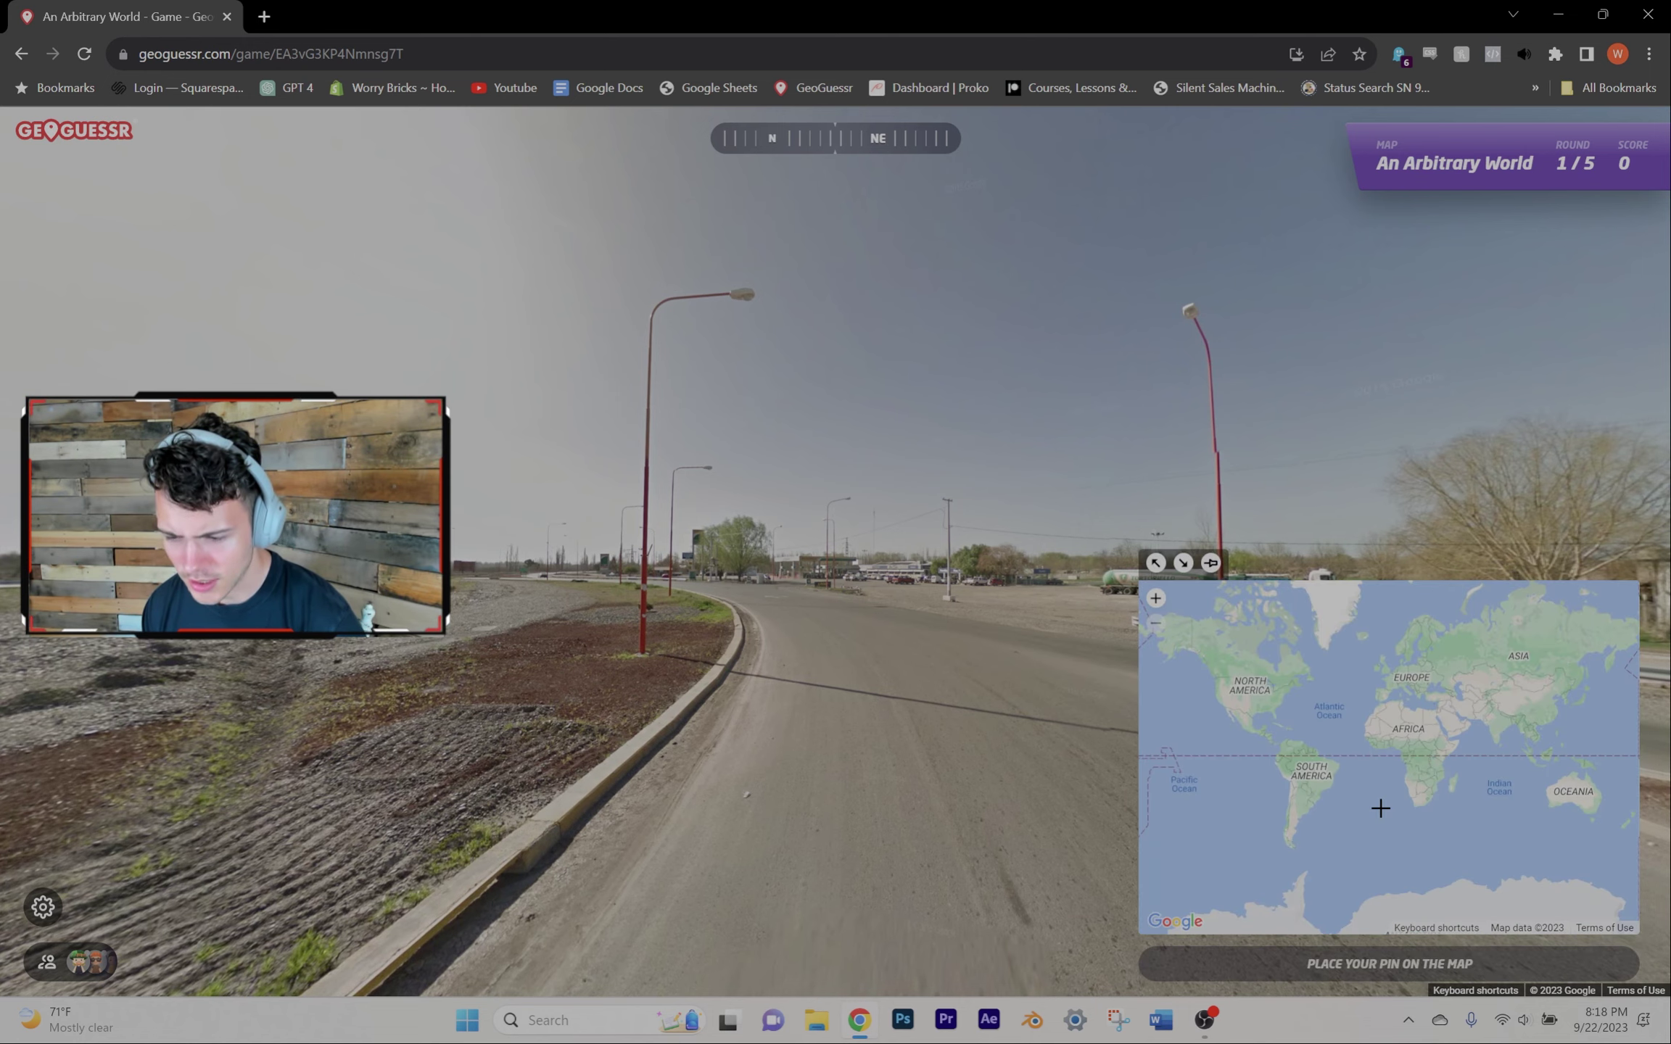
{"action": "scroll", "coordinate": [1392, 653], "scroll_direction": "up", "scroll_amount": 2}
{"action": "scroll", "coordinate": [1392, 653], "scroll_direction": "up", "scroll_amount": 2}
{"action": "scroll", "coordinate": [1559, 657], "scroll_direction": "up", "scroll_amount": 1}
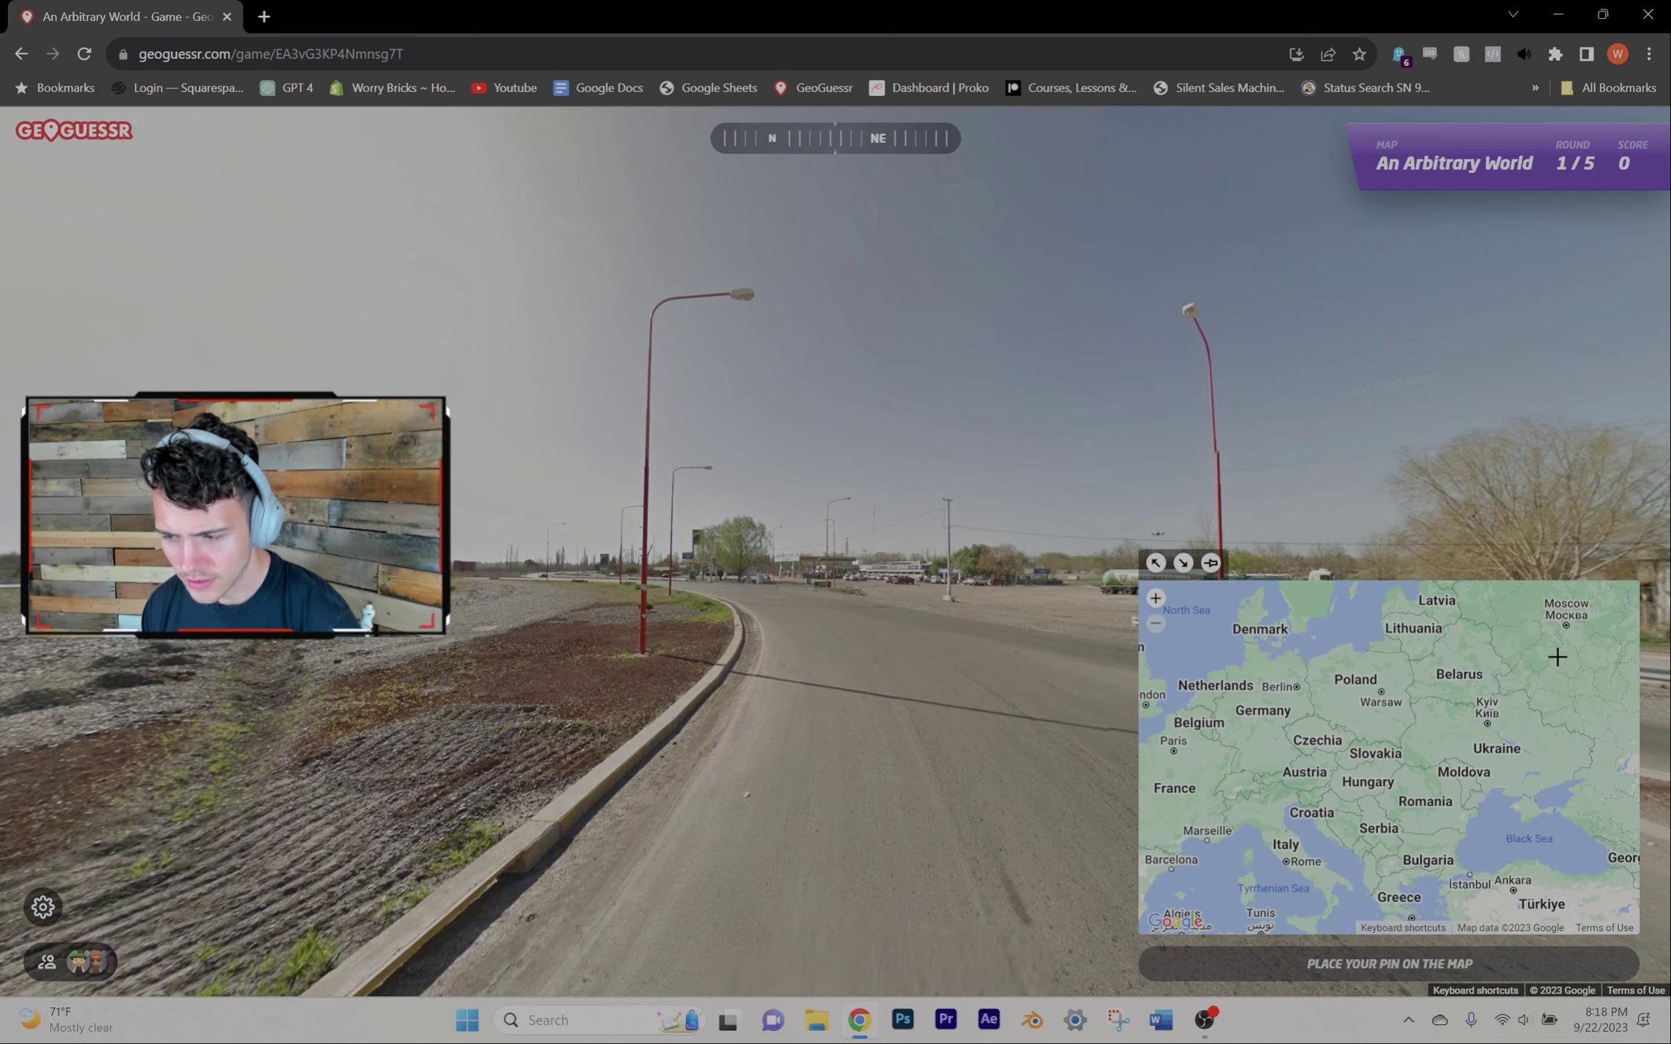
Step: Guess Eastern Europe, Sweden and Nigeria in the first three rounds
{"action": "left_click", "coordinate": [1555, 676]}
{"action": "key", "text": "space"}
{"action": "key", "text": "space"}
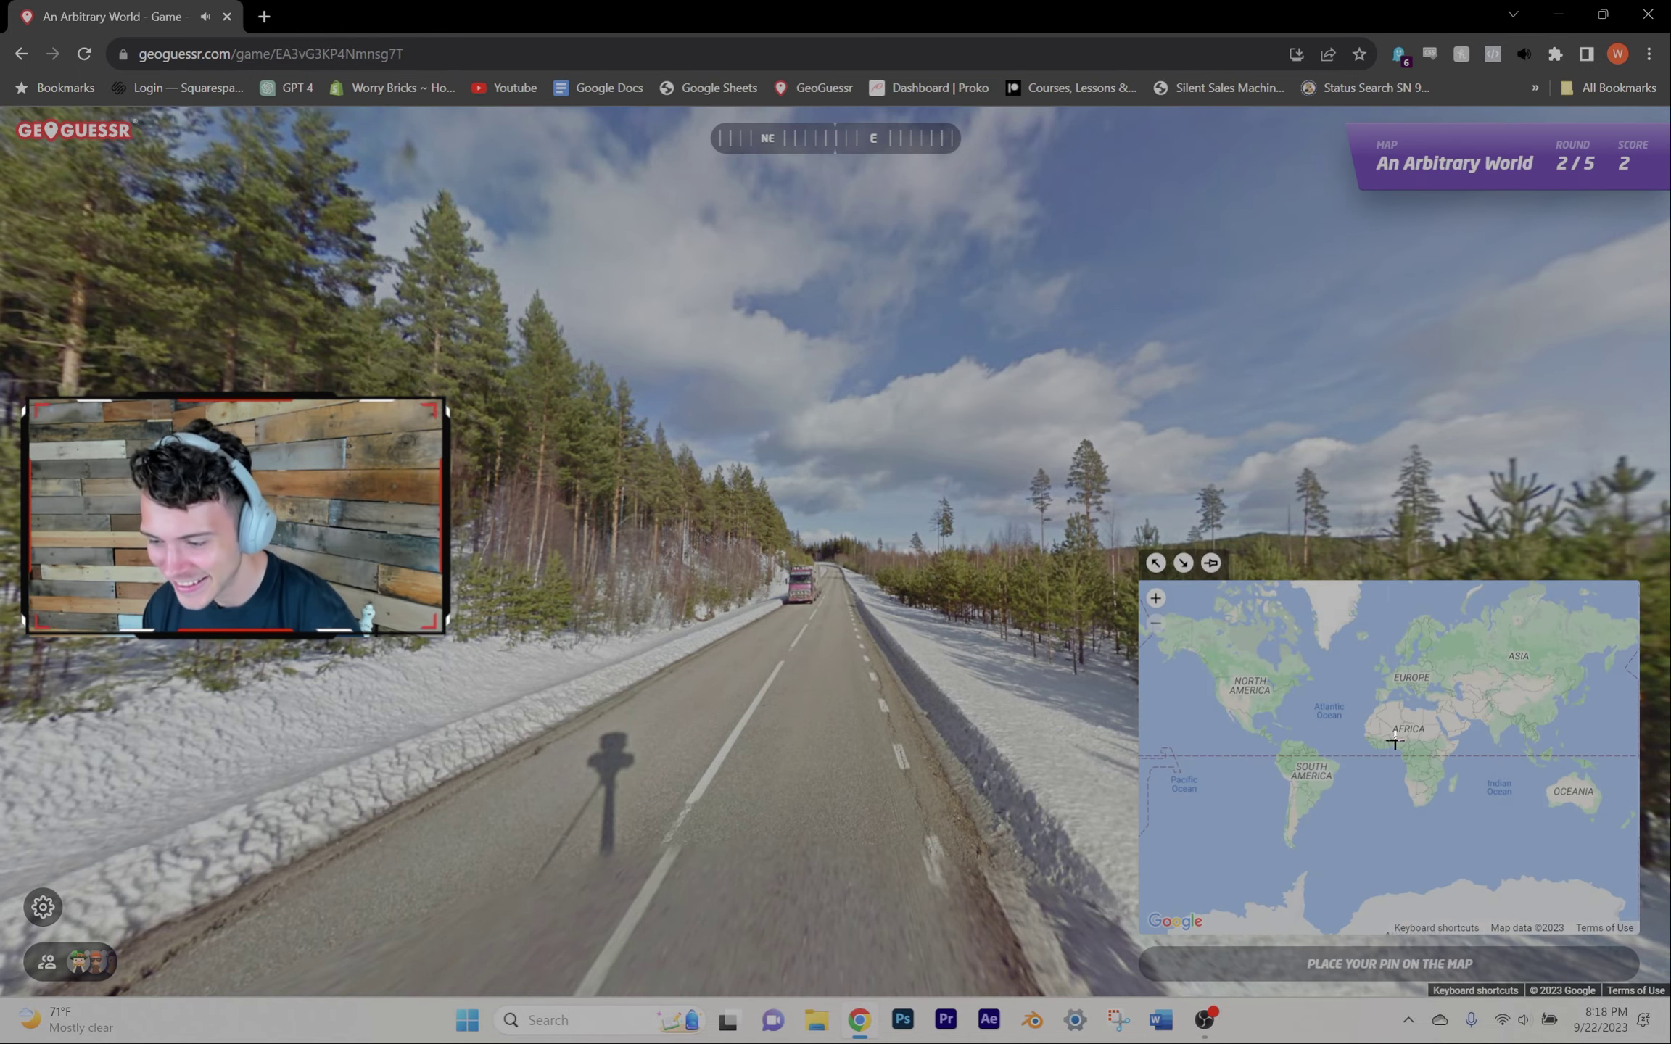
{"action": "scroll", "coordinate": [1397, 632], "scroll_direction": "up", "scroll_amount": 3}
{"action": "scroll", "coordinate": [1400, 639], "scroll_direction": "up", "scroll_amount": 2}
{"action": "left_click", "coordinate": [1399, 681]}
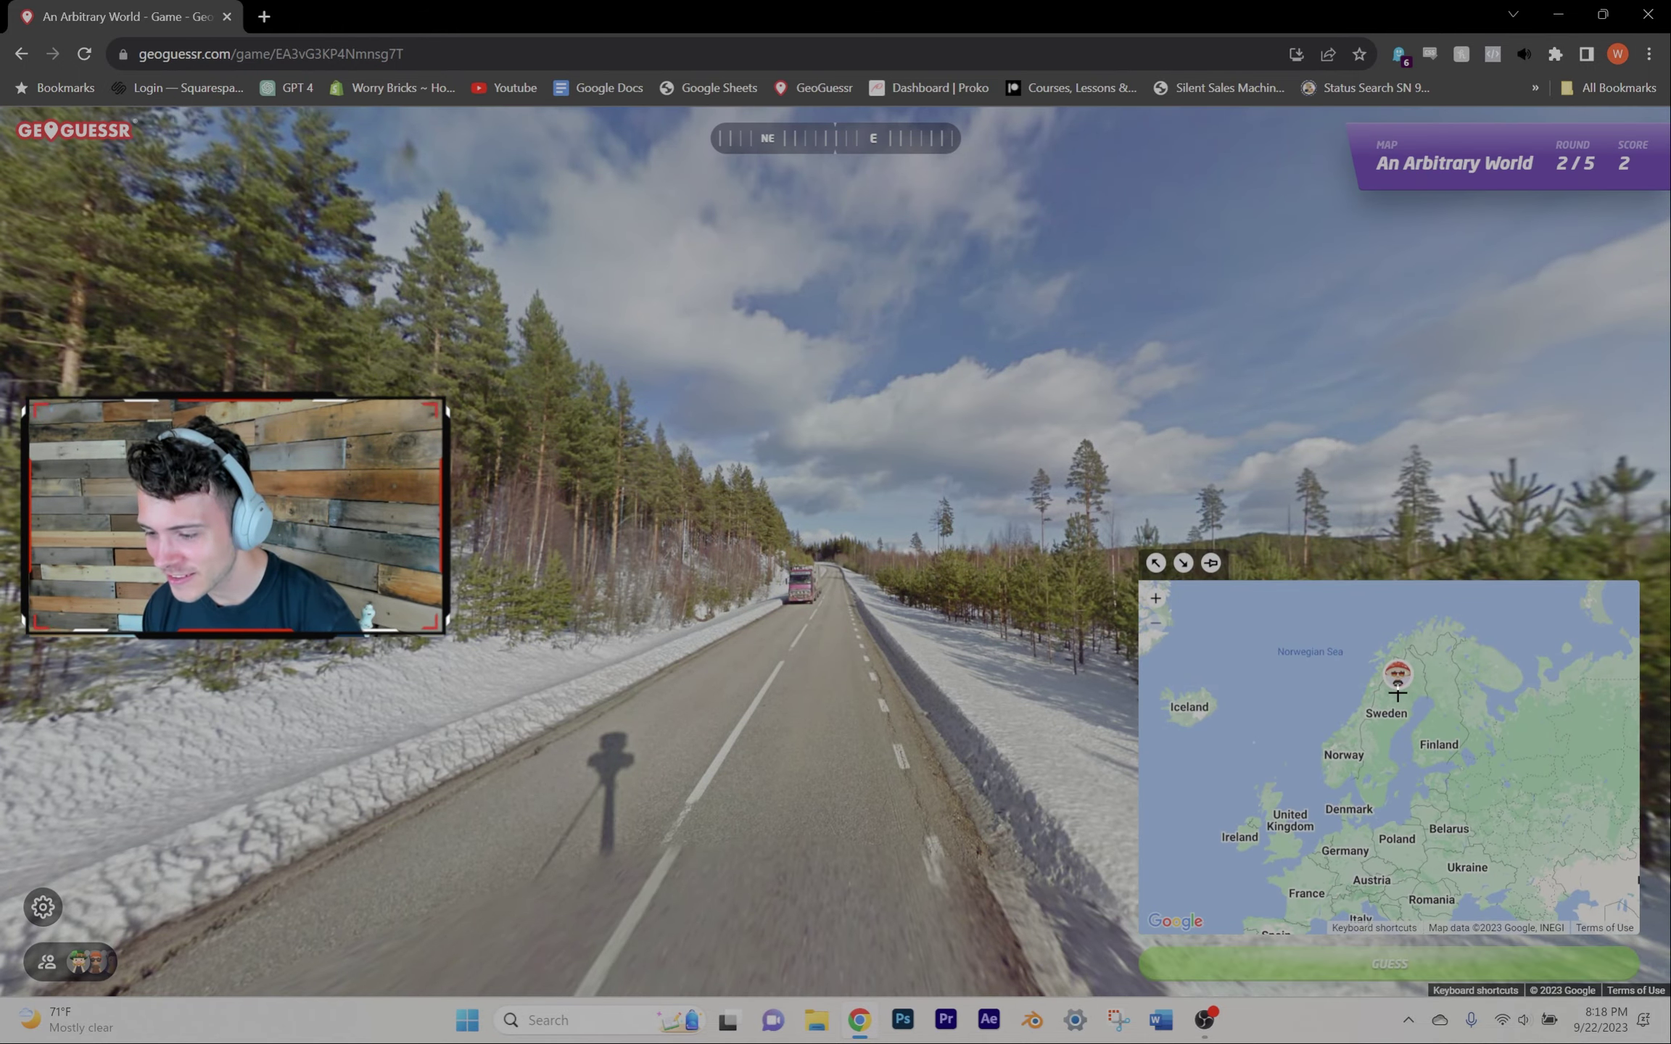
{"action": "key", "text": "space"}
{"action": "key", "text": "space"}
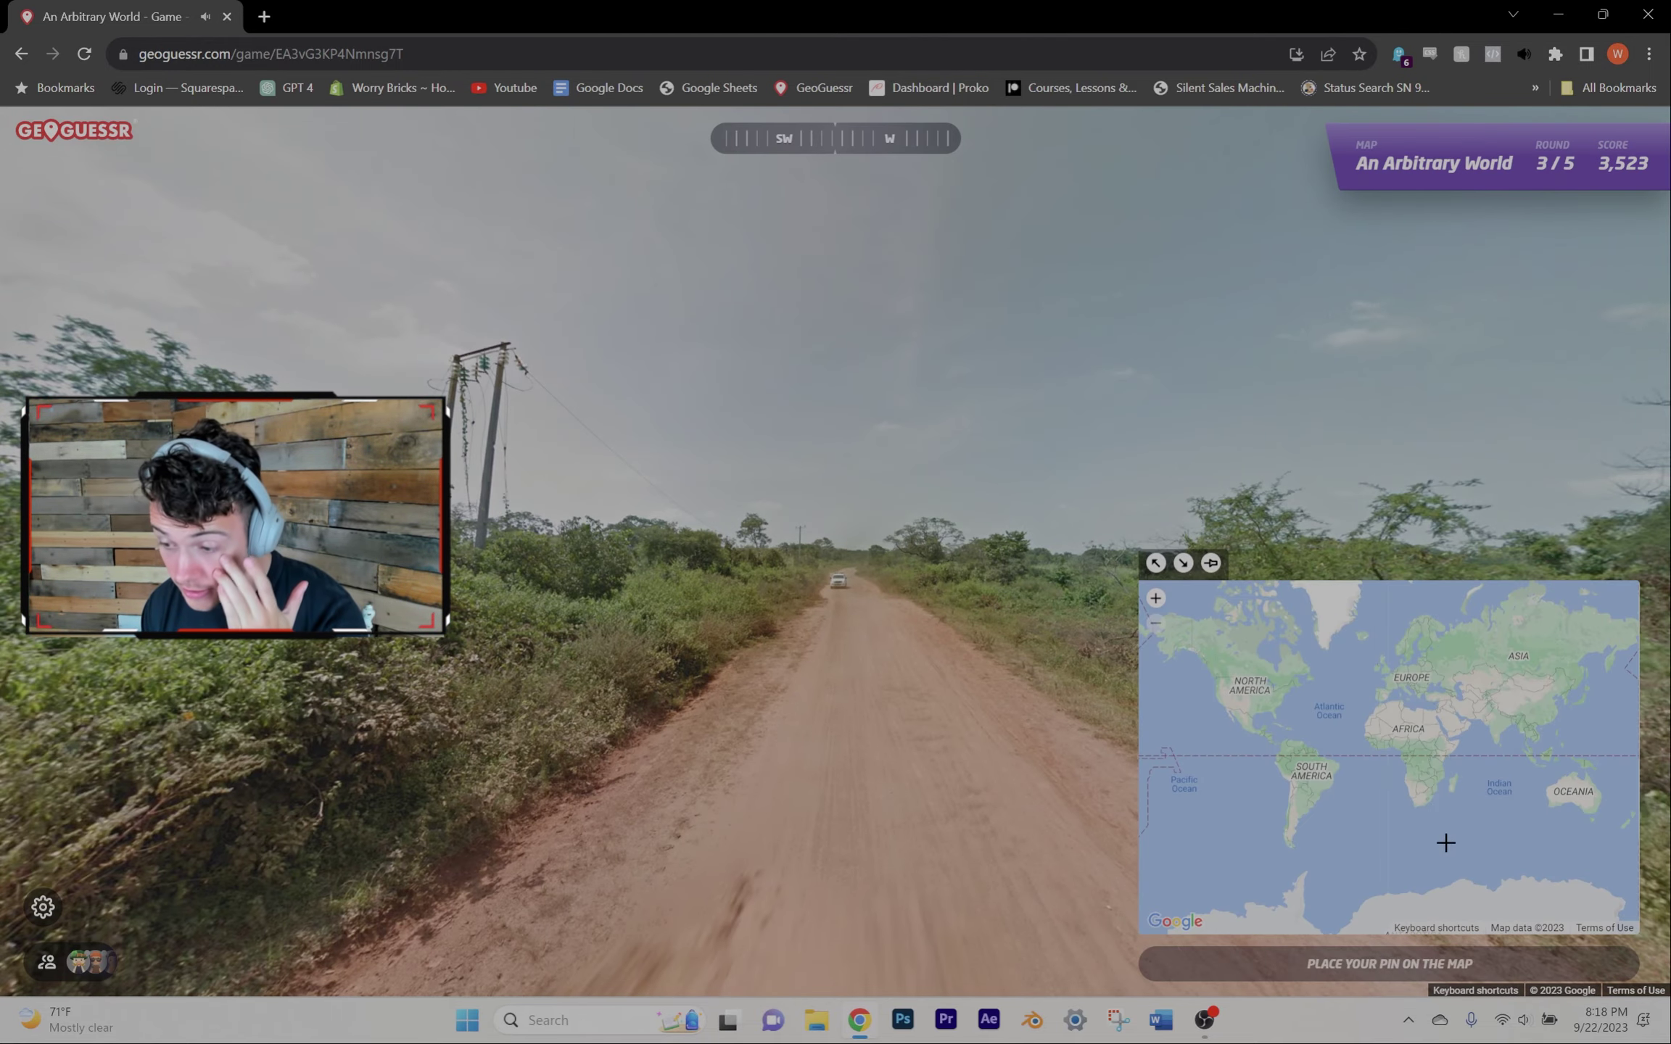
{"action": "scroll", "coordinate": [1396, 732], "scroll_direction": "up", "scroll_amount": 3}
{"action": "scroll", "coordinate": [1397, 706], "scroll_direction": "up", "scroll_amount": 2}
{"action": "left_click", "coordinate": [1410, 686]}
{"action": "key", "text": "space"}
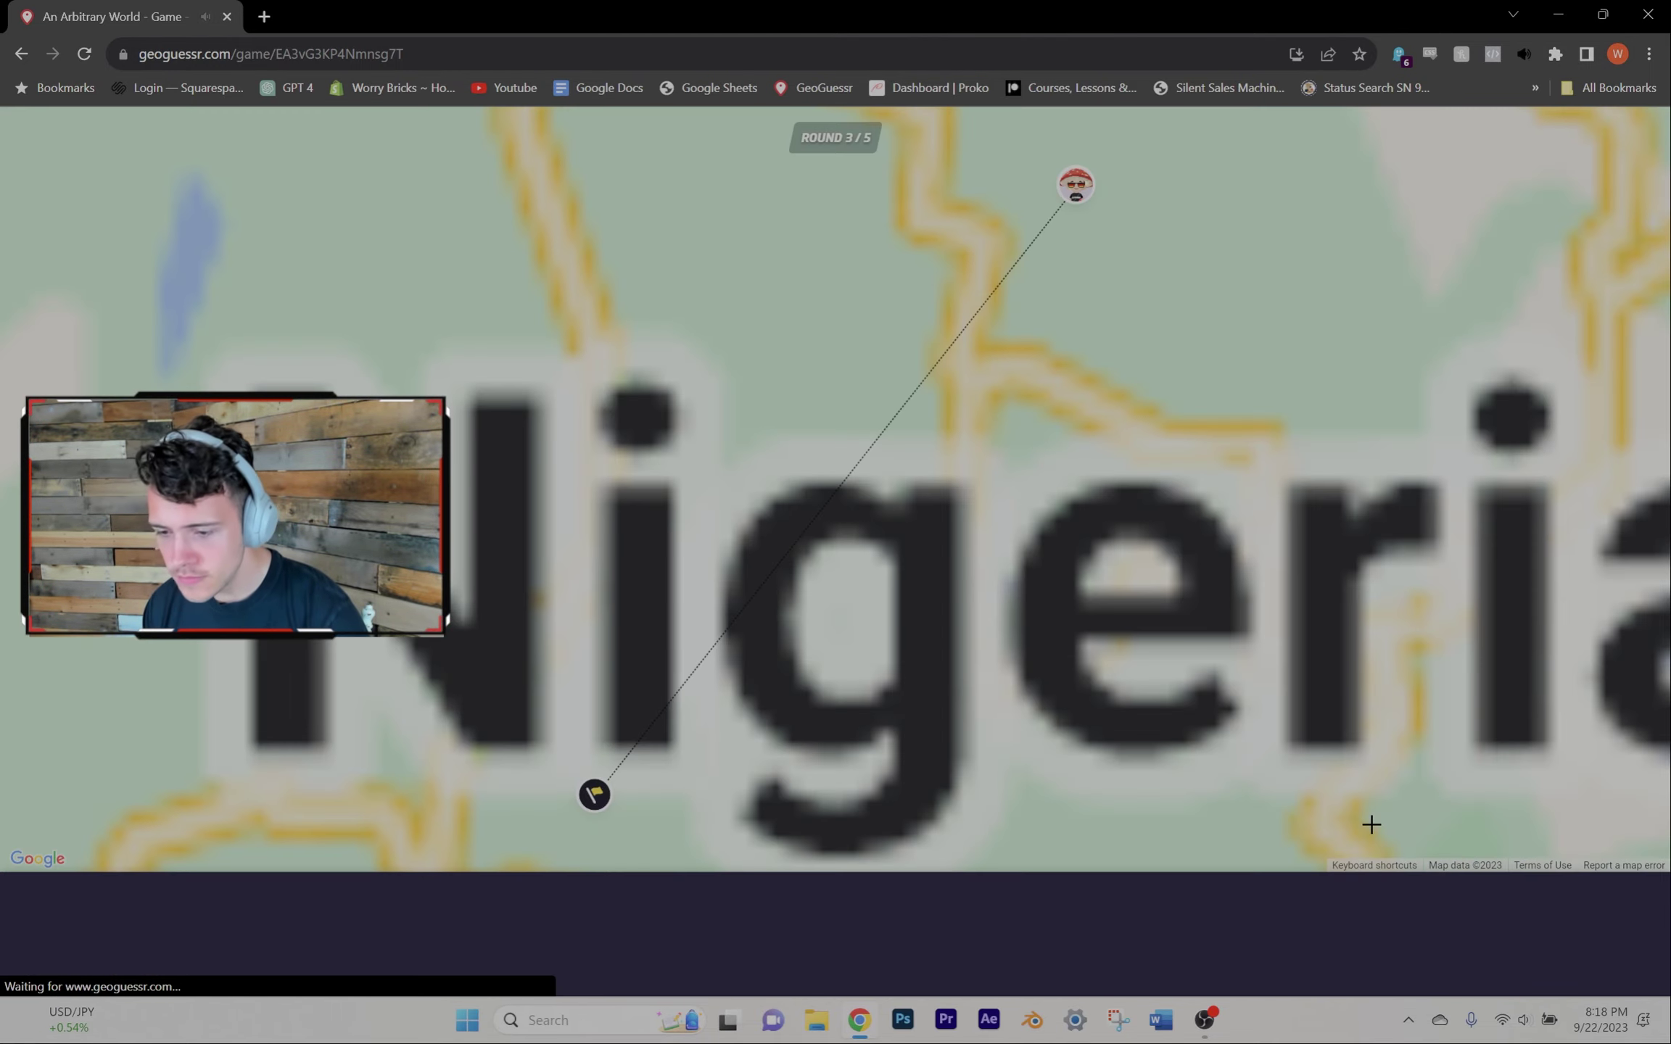
{"action": "key", "text": "space"}
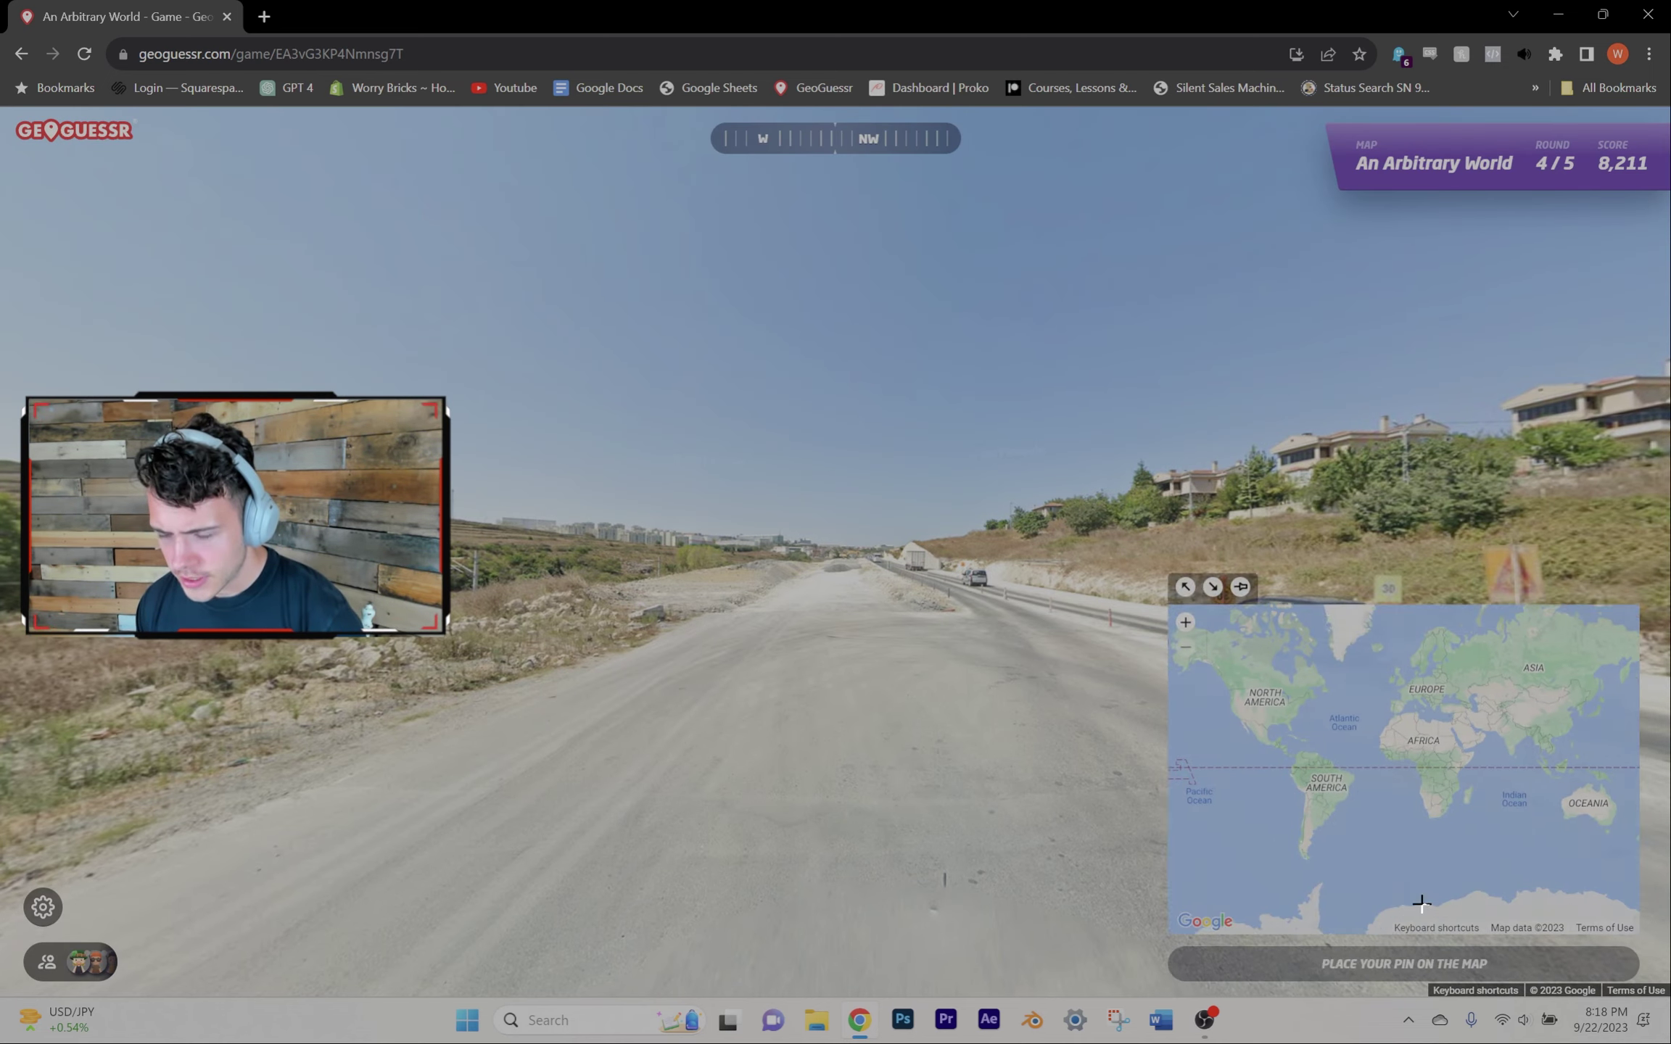
{"action": "scroll", "coordinate": [1372, 758], "scroll_direction": "up", "scroll_amount": 2}
{"action": "scroll", "coordinate": [1370, 718], "scroll_direction": "up", "scroll_amount": 1}
{"action": "scroll", "coordinate": [1370, 692], "scroll_direction": "up", "scroll_amount": 2}
Step: Guess near Istanbul and Lombok, then start a new game on the same map
{"action": "left_click", "coordinate": [1370, 692]}
{"action": "key", "text": "space"}
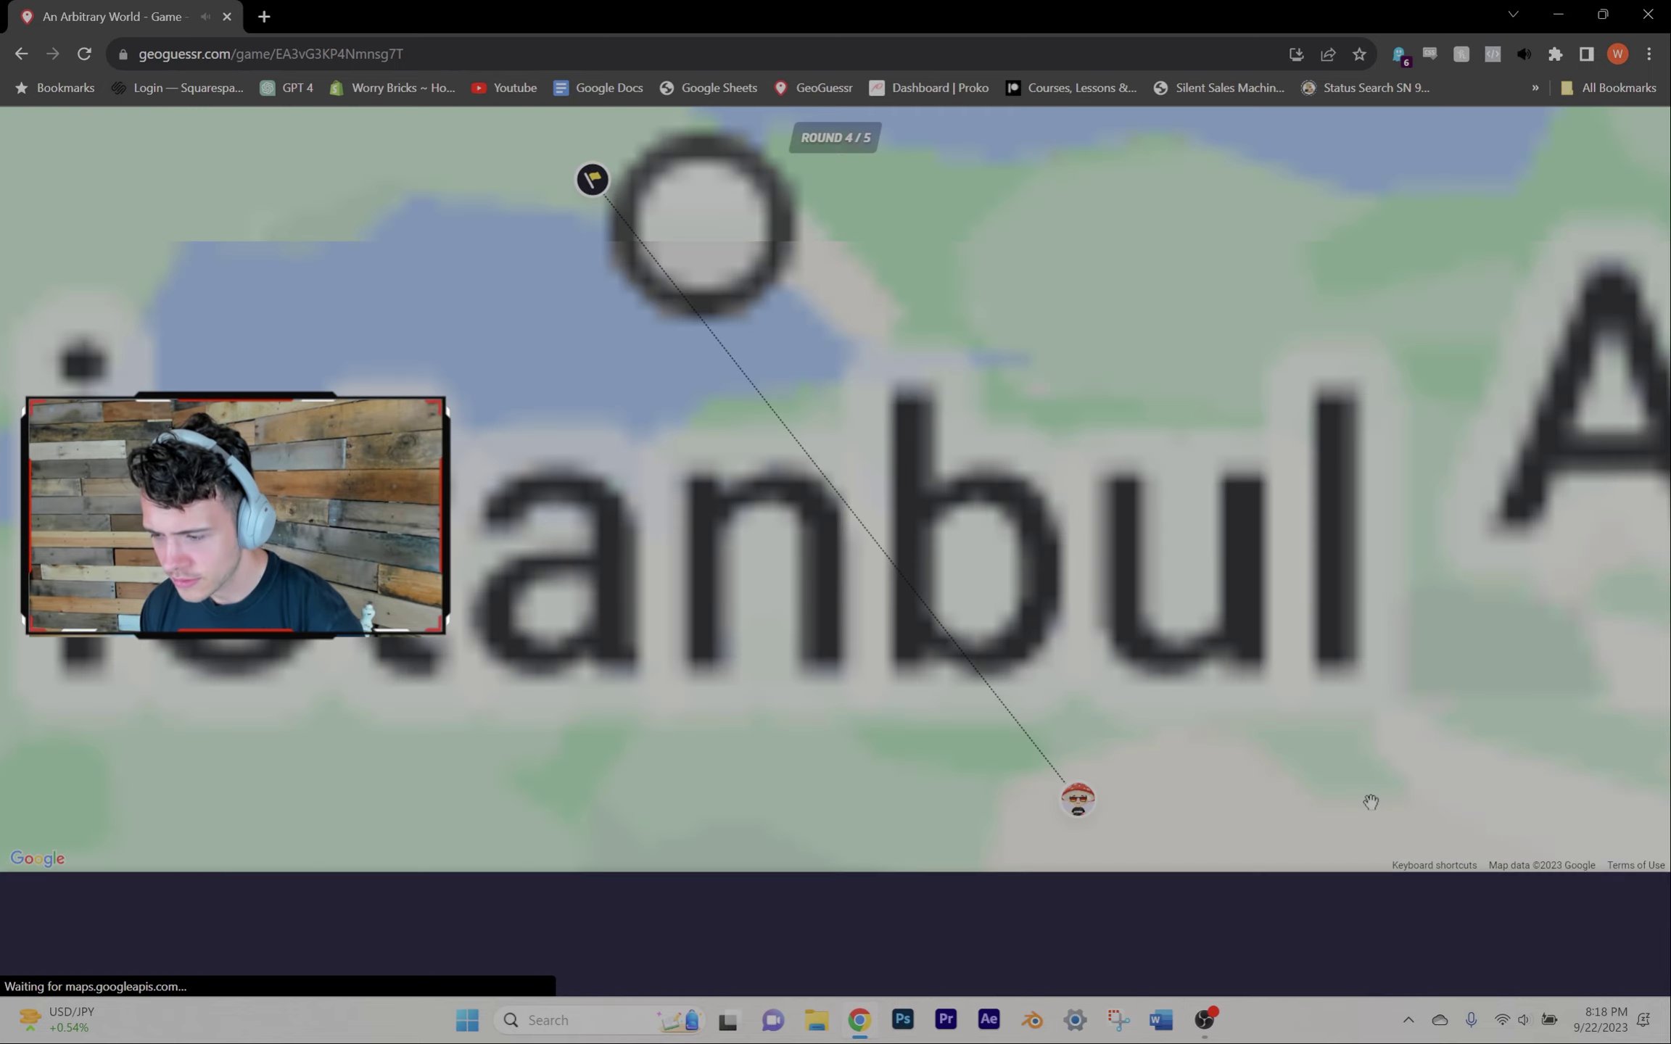
{"action": "key", "text": "space"}
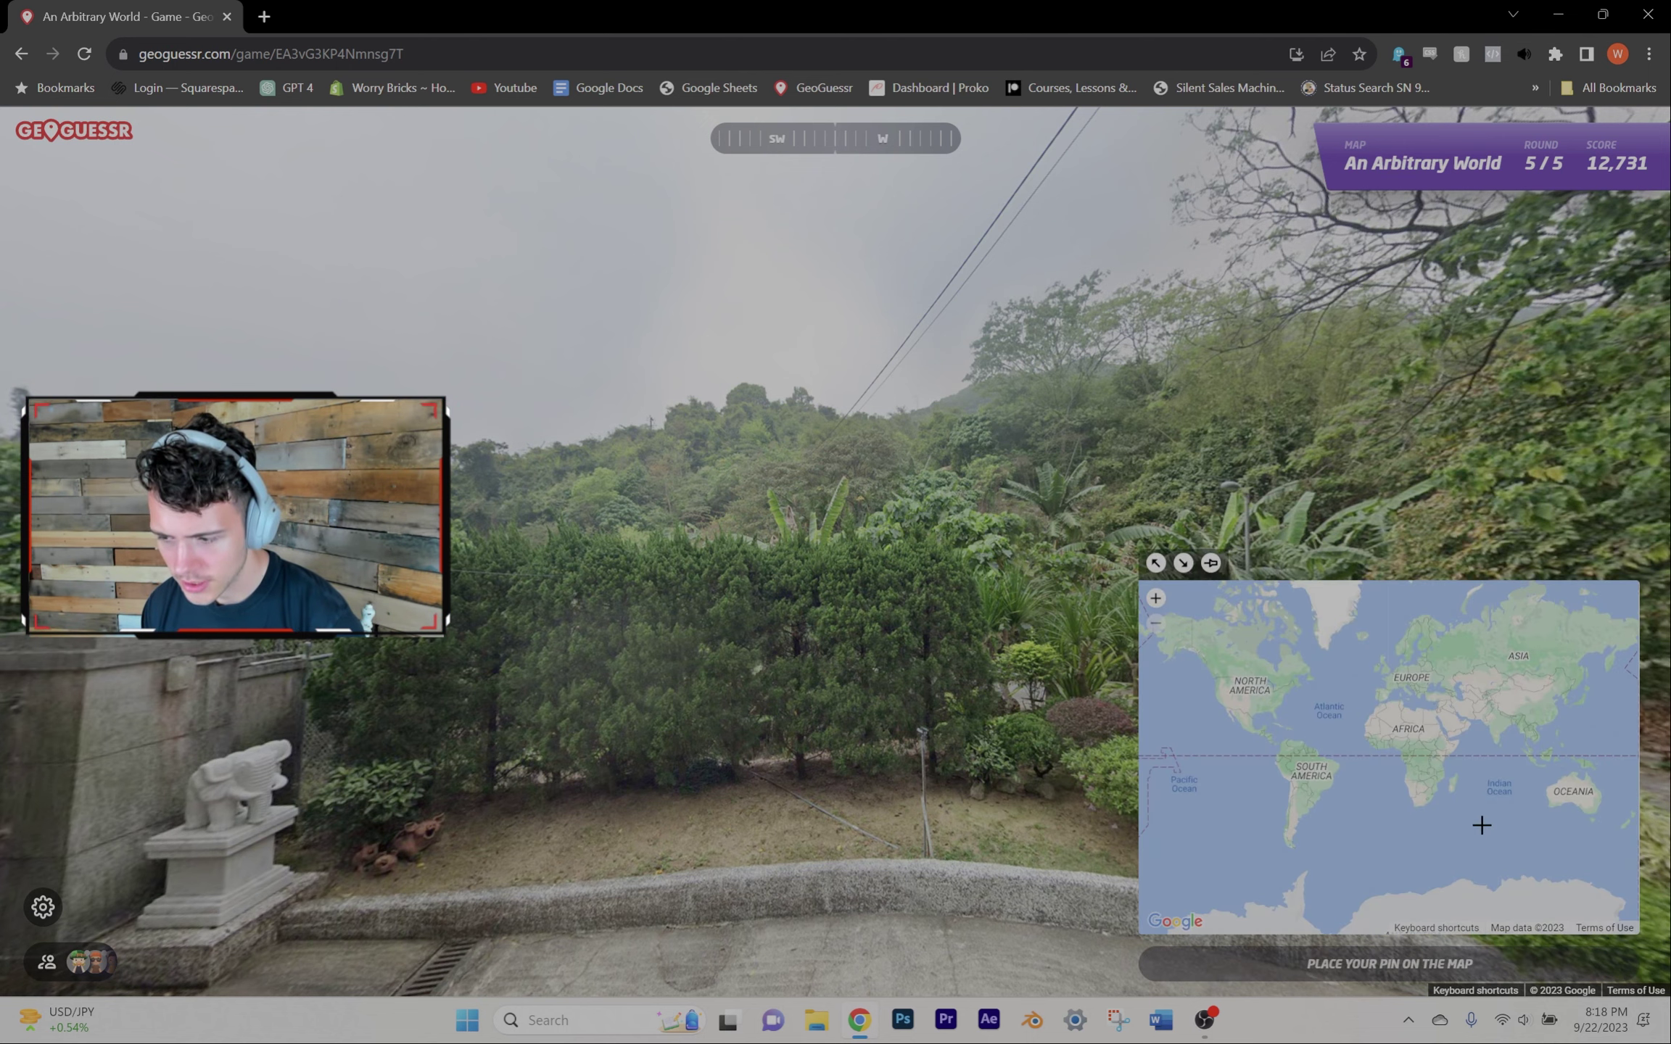
{"action": "scroll", "coordinate": [1562, 758], "scroll_direction": "up", "scroll_amount": 4}
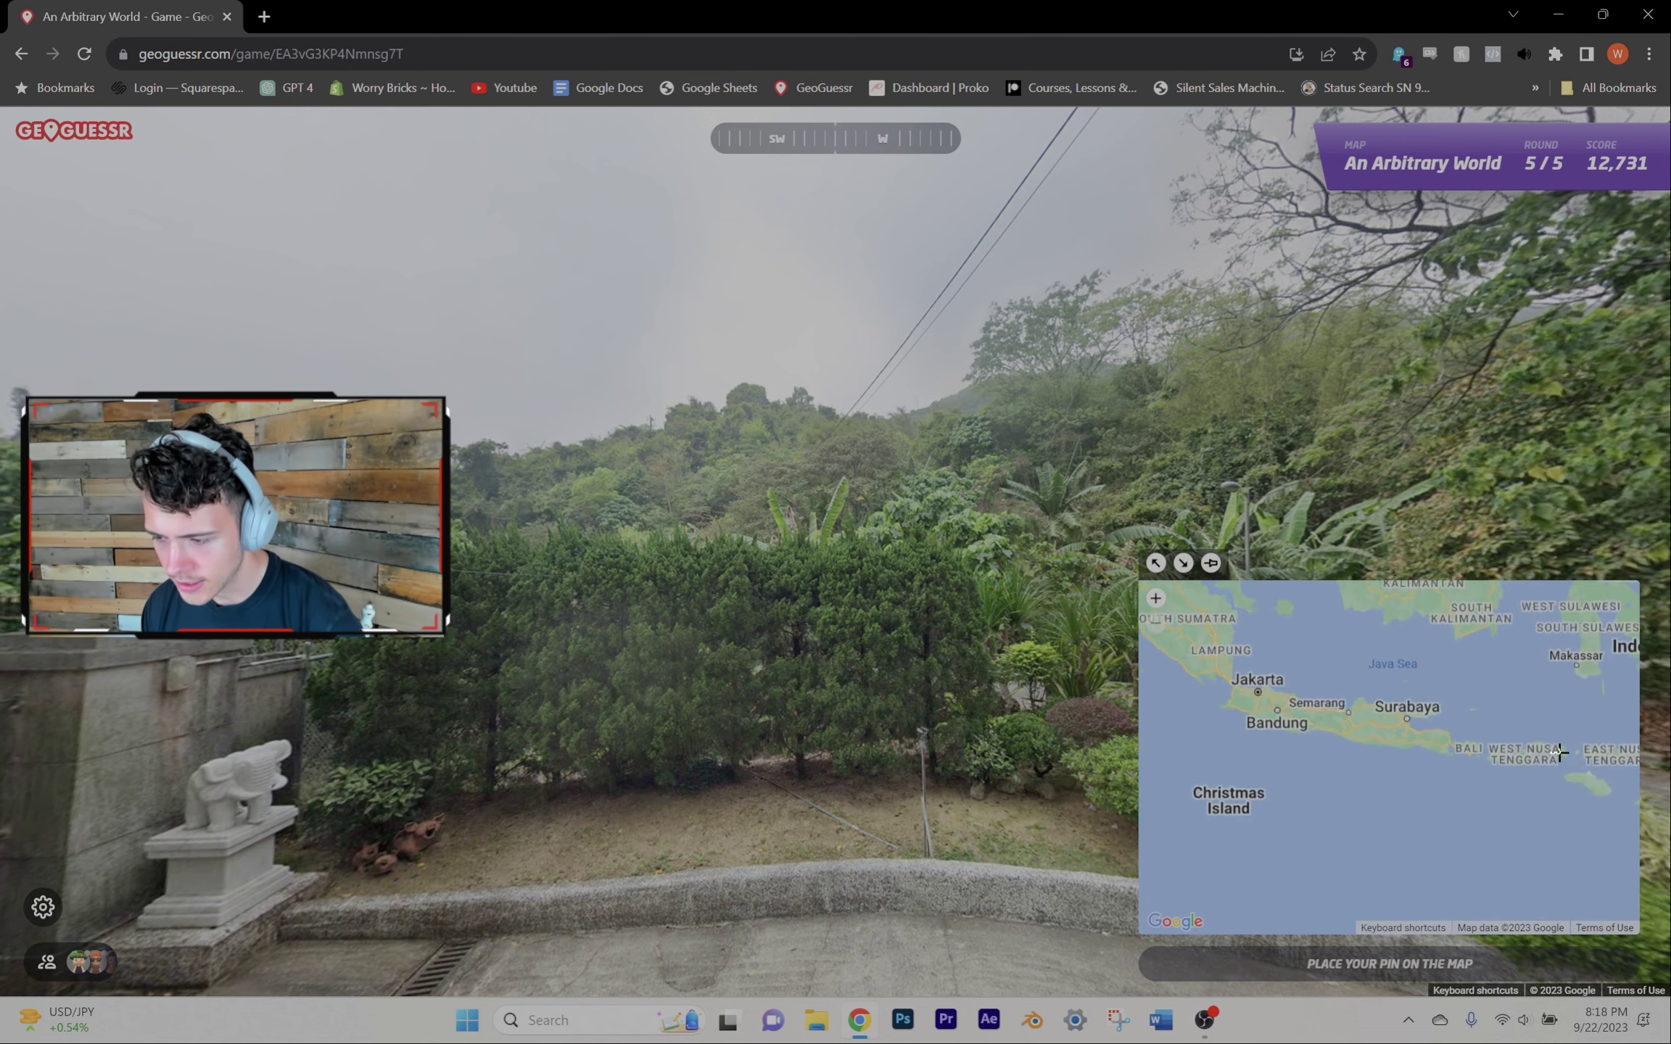
{"action": "scroll", "coordinate": [1435, 777], "scroll_direction": "up", "scroll_amount": 2}
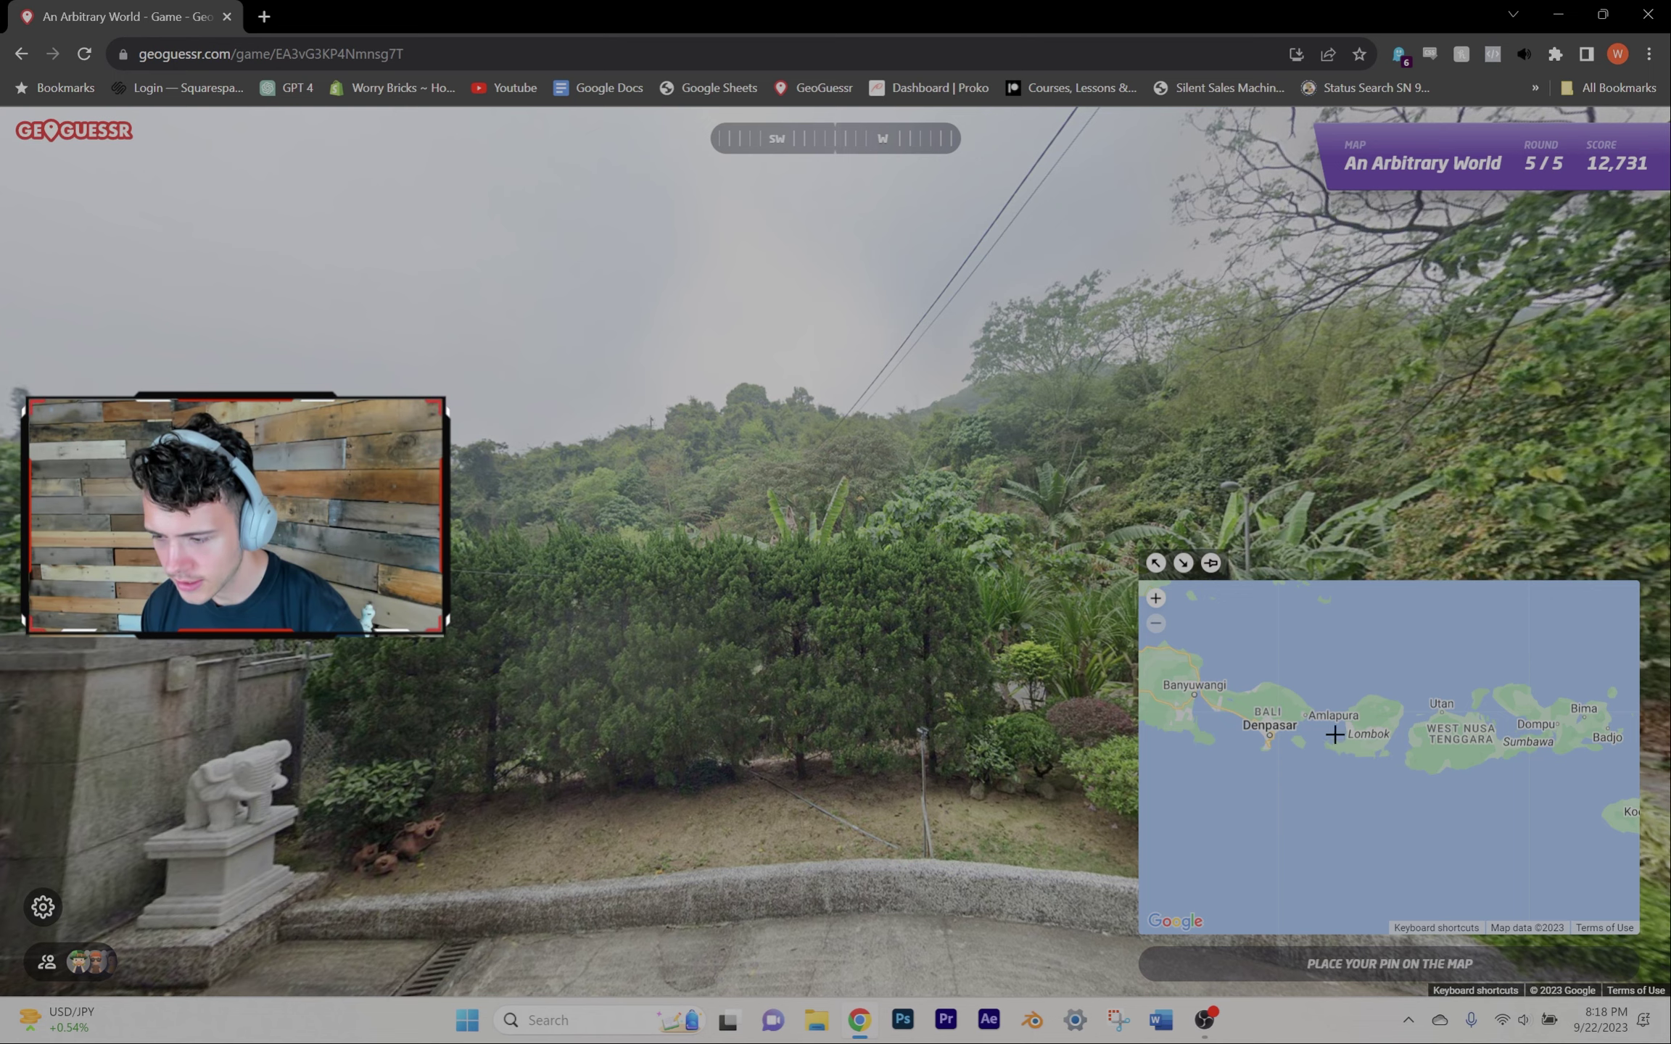
{"action": "left_click", "coordinate": [1268, 705]}
{"action": "key", "text": "space"}
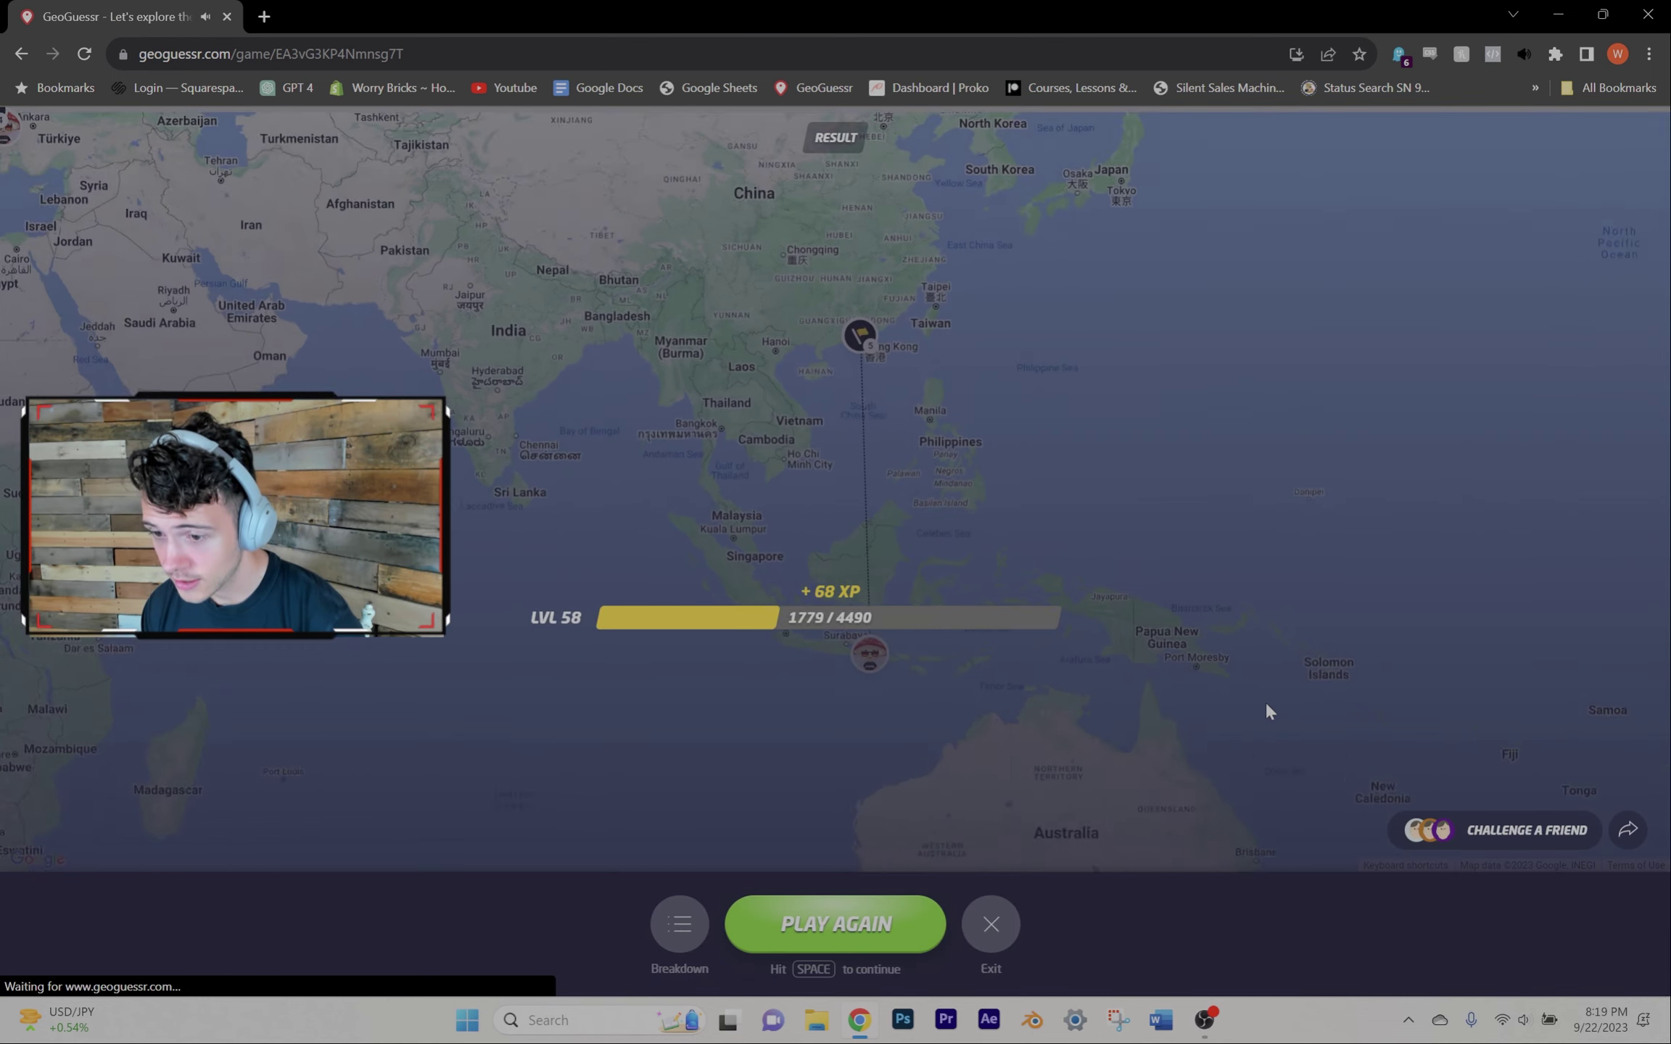
{"action": "key", "text": "space"}
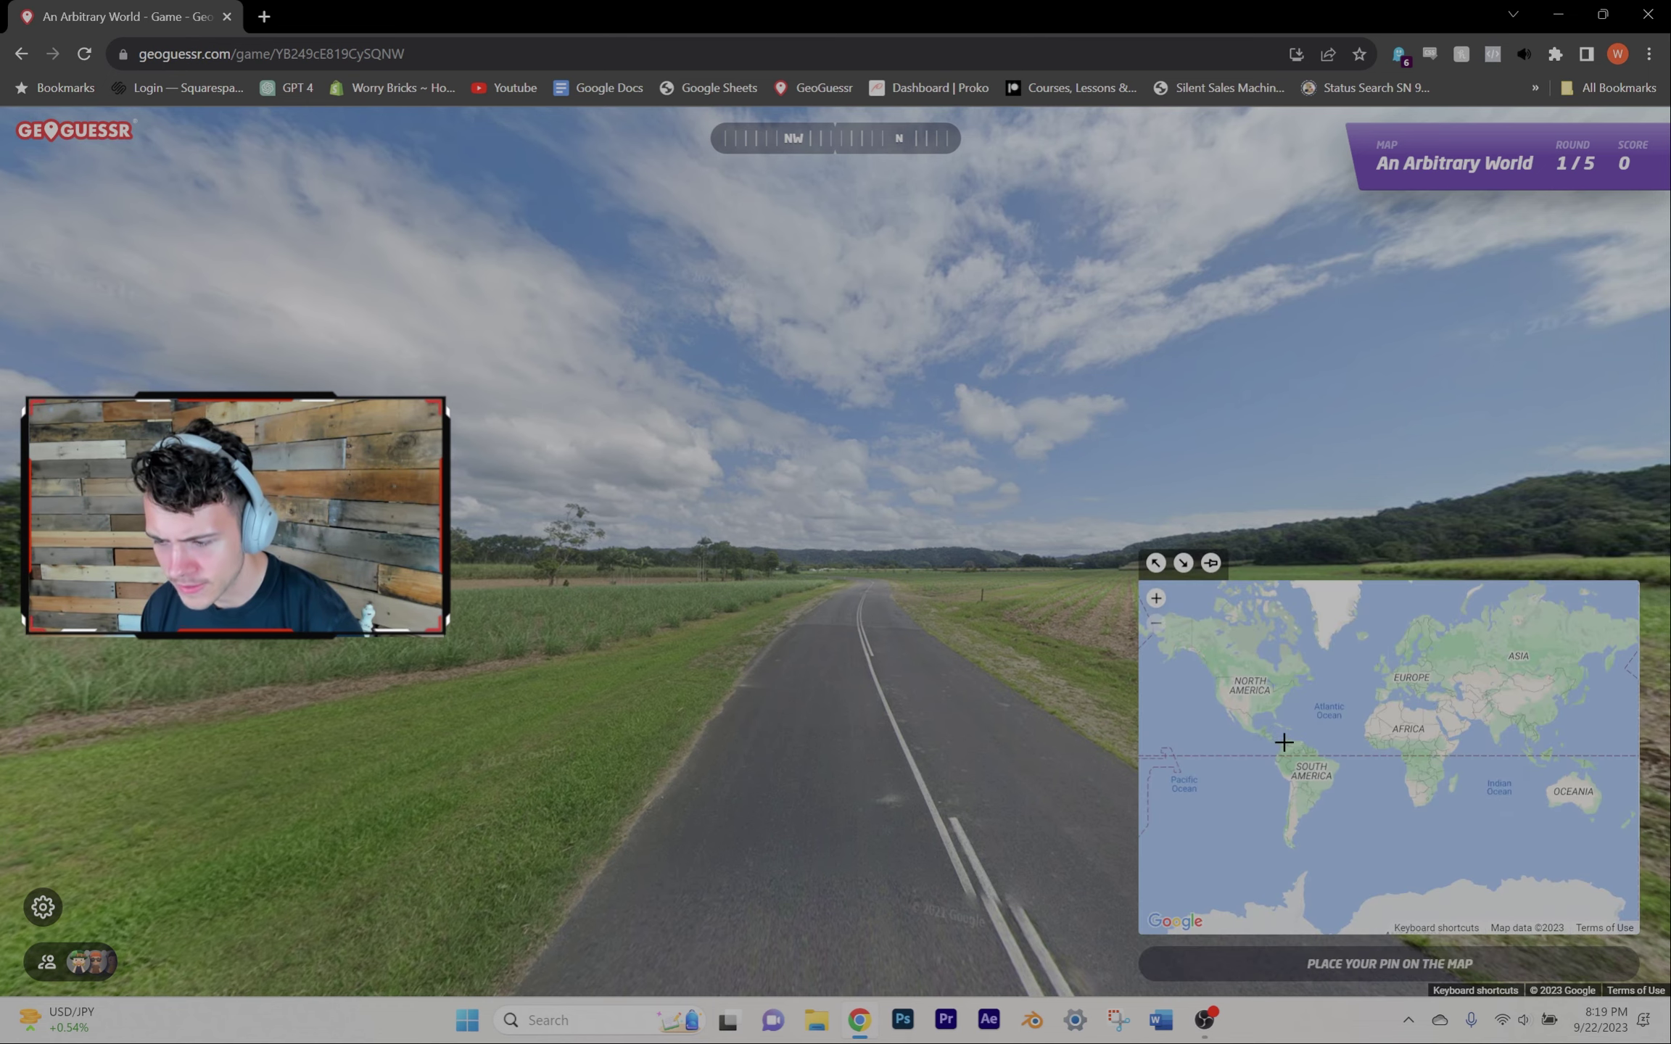
{"action": "scroll", "coordinate": [1254, 739], "scroll_direction": "up", "scroll_amount": 1}
{"action": "scroll", "coordinate": [1253, 739], "scroll_direction": "up", "scroll_amount": 2}
{"action": "scroll", "coordinate": [1252, 740], "scroll_direction": "up", "scroll_amount": 1}
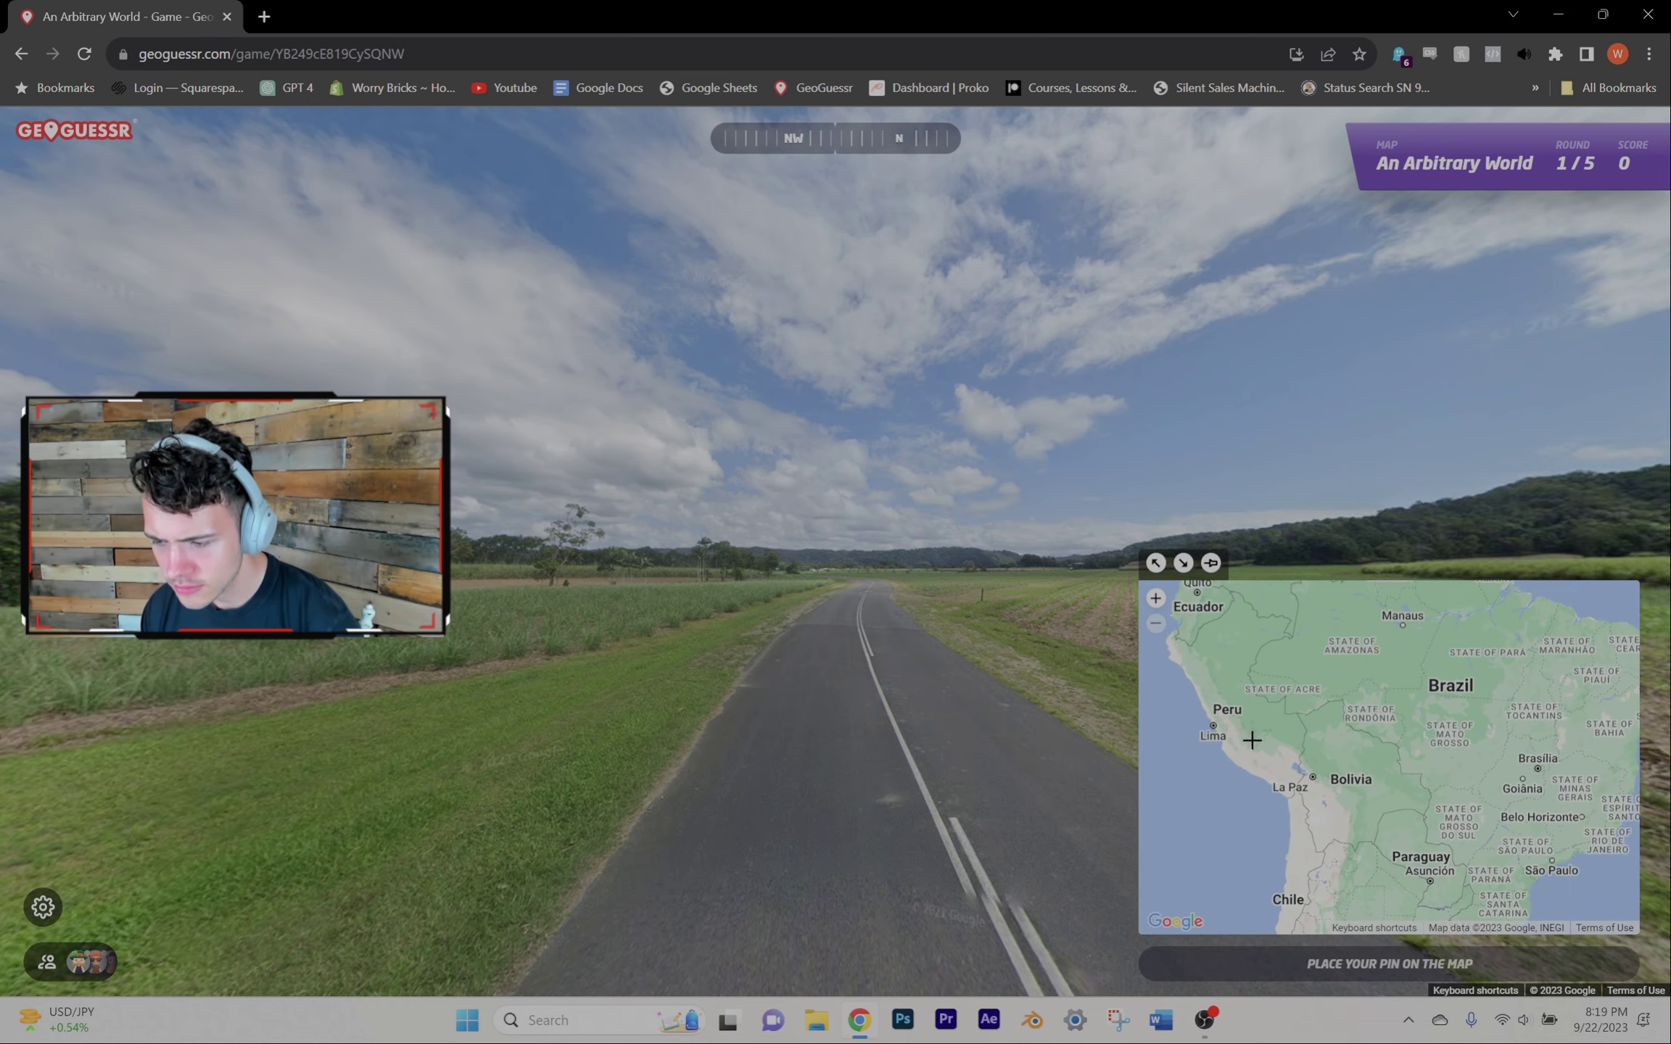
Step: Guess South America, near Buenos Aires and Germany for rounds 1–3
{"action": "left_click", "coordinate": [1304, 843]}
{"action": "key", "text": "space"}
{"action": "key", "text": "space"}
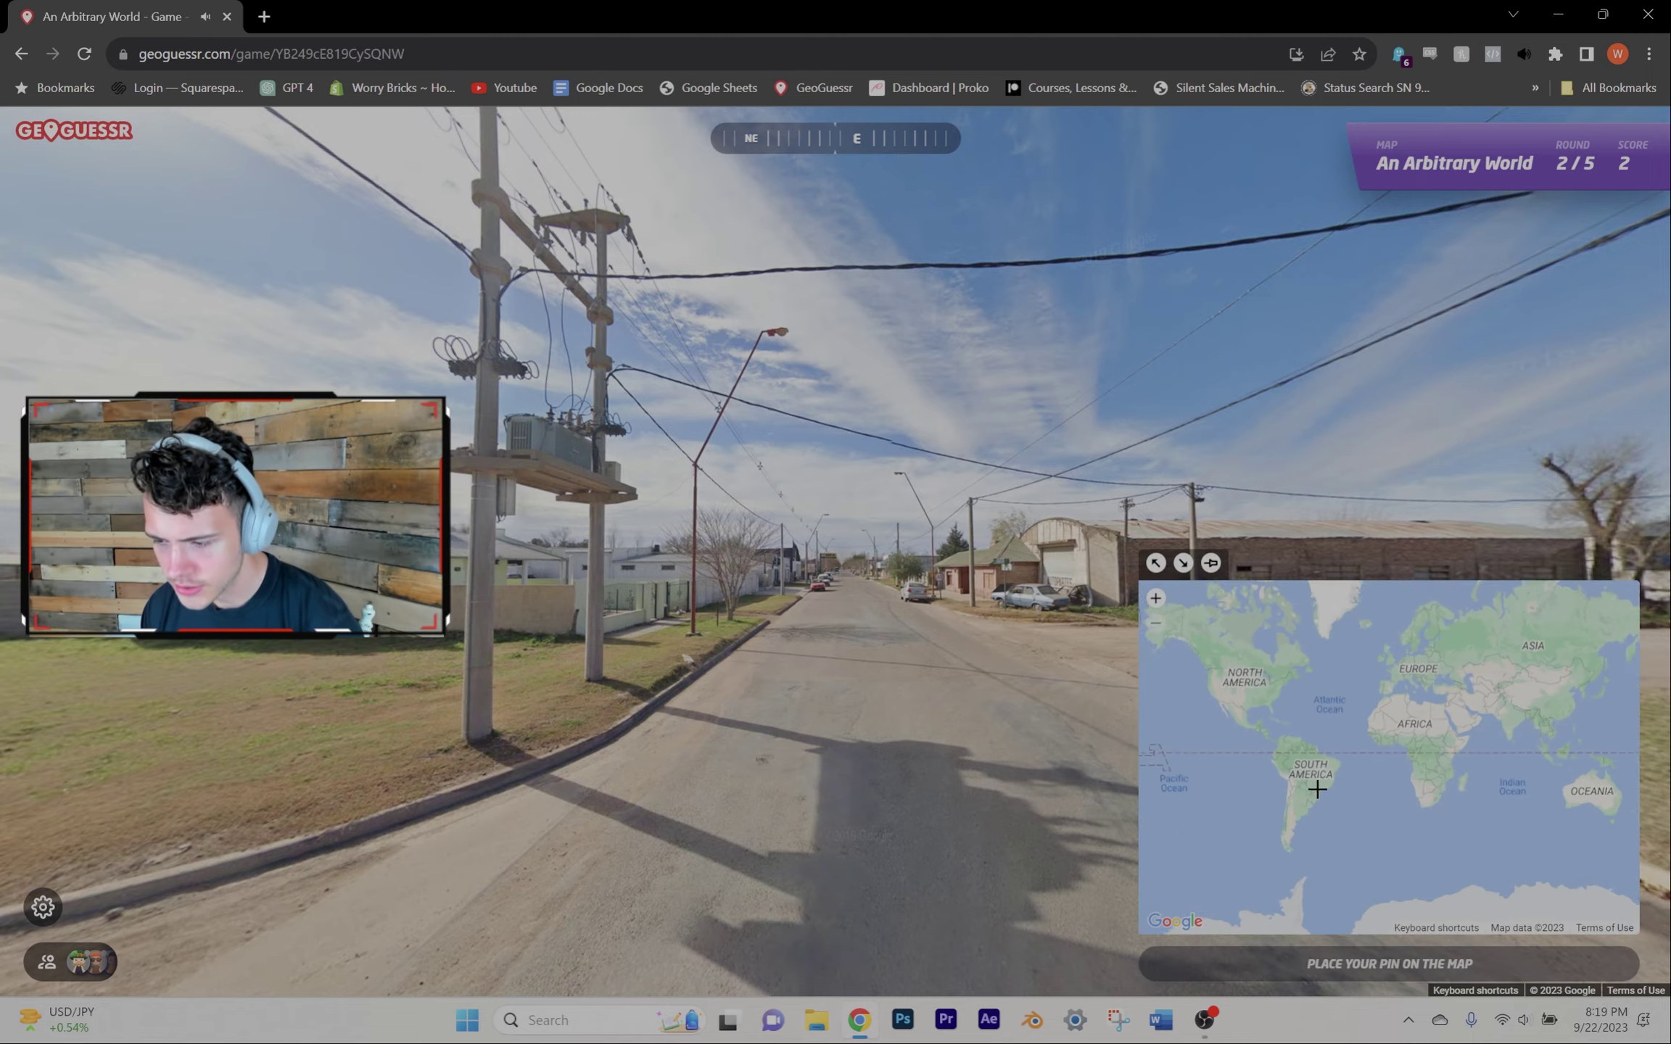
{"action": "scroll", "coordinate": [1318, 789], "scroll_direction": "up", "scroll_amount": 5}
{"action": "scroll", "coordinate": [1306, 784], "scroll_direction": "up", "scroll_amount": 3}
{"action": "left_click", "coordinate": [1267, 797]}
{"action": "key", "text": "space"}
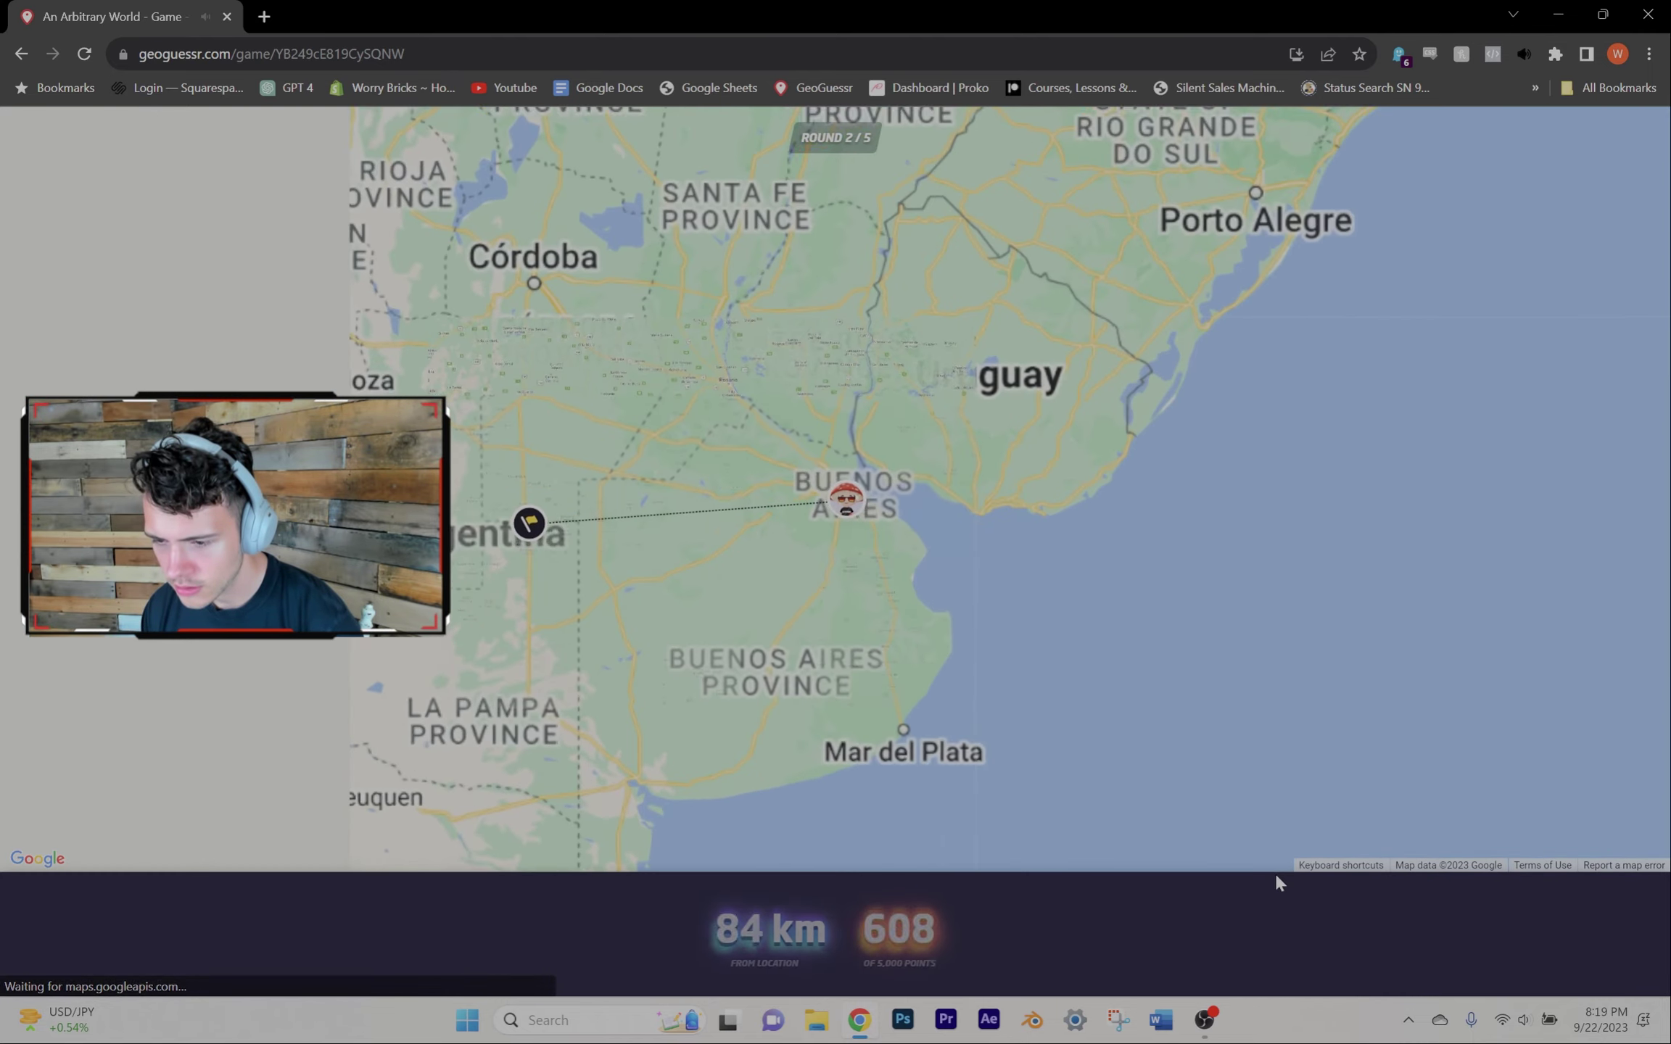
{"action": "key", "text": "space"}
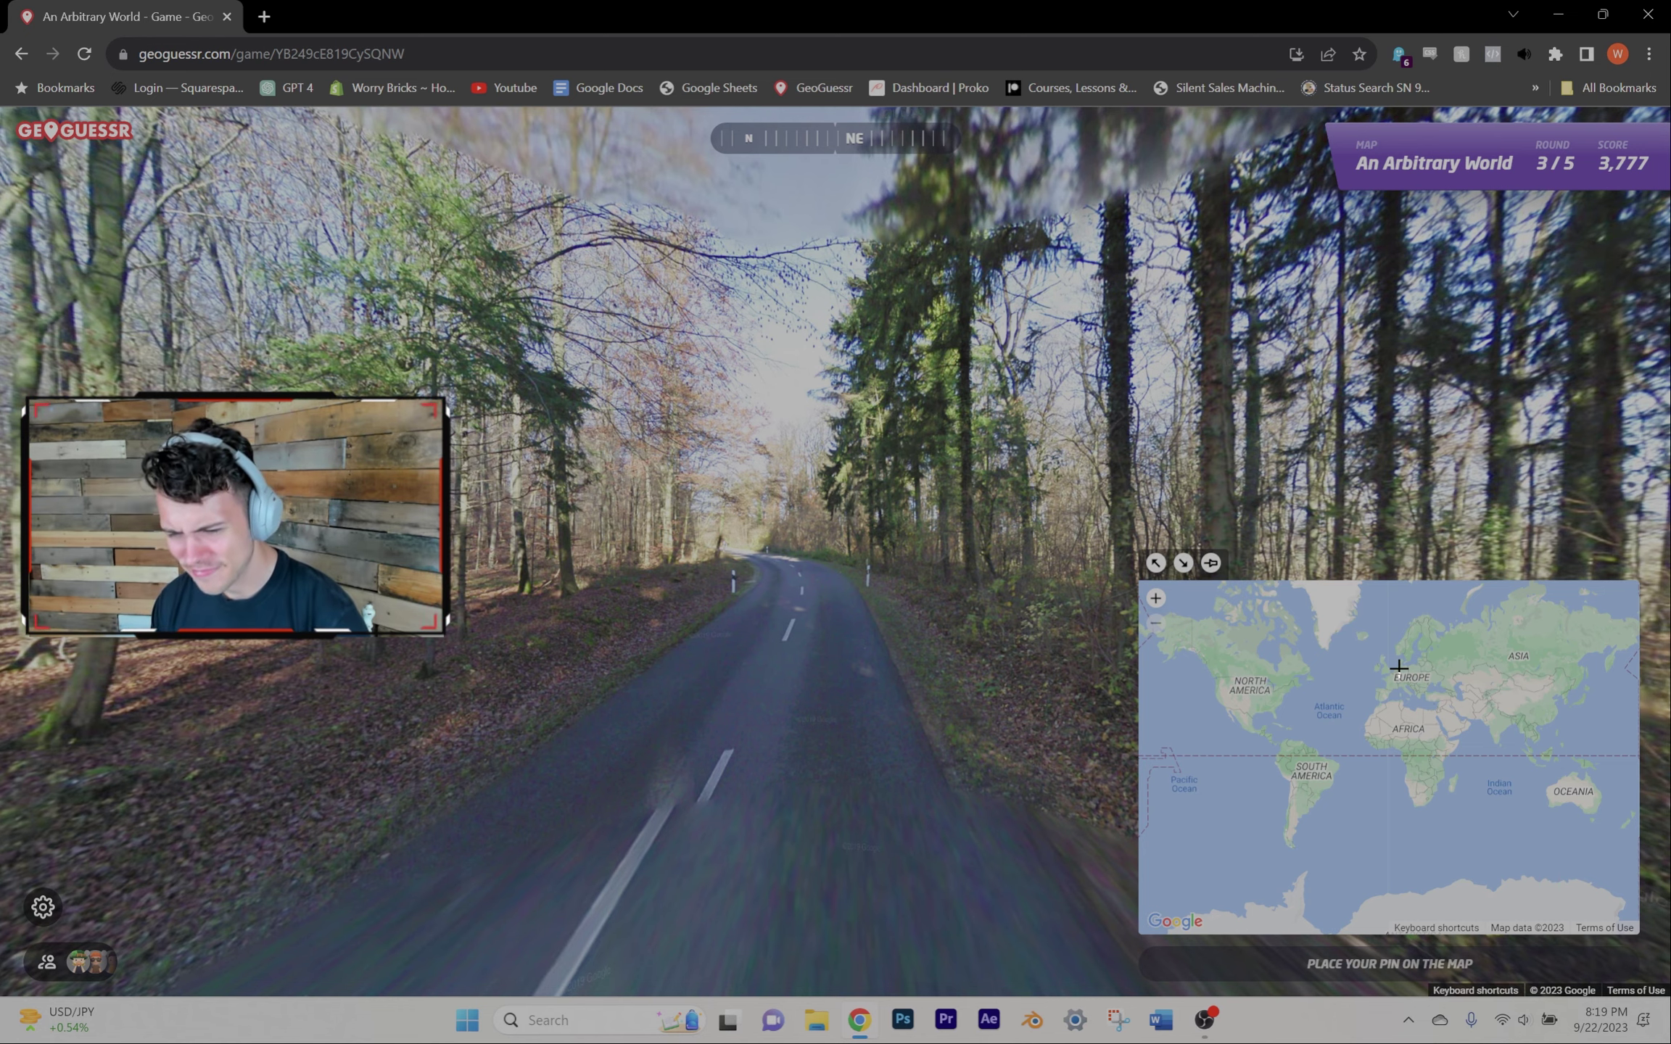
{"action": "scroll", "coordinate": [1398, 668], "scroll_direction": "up", "scroll_amount": 3}
{"action": "scroll", "coordinate": [1405, 654], "scroll_direction": "up", "scroll_amount": 2}
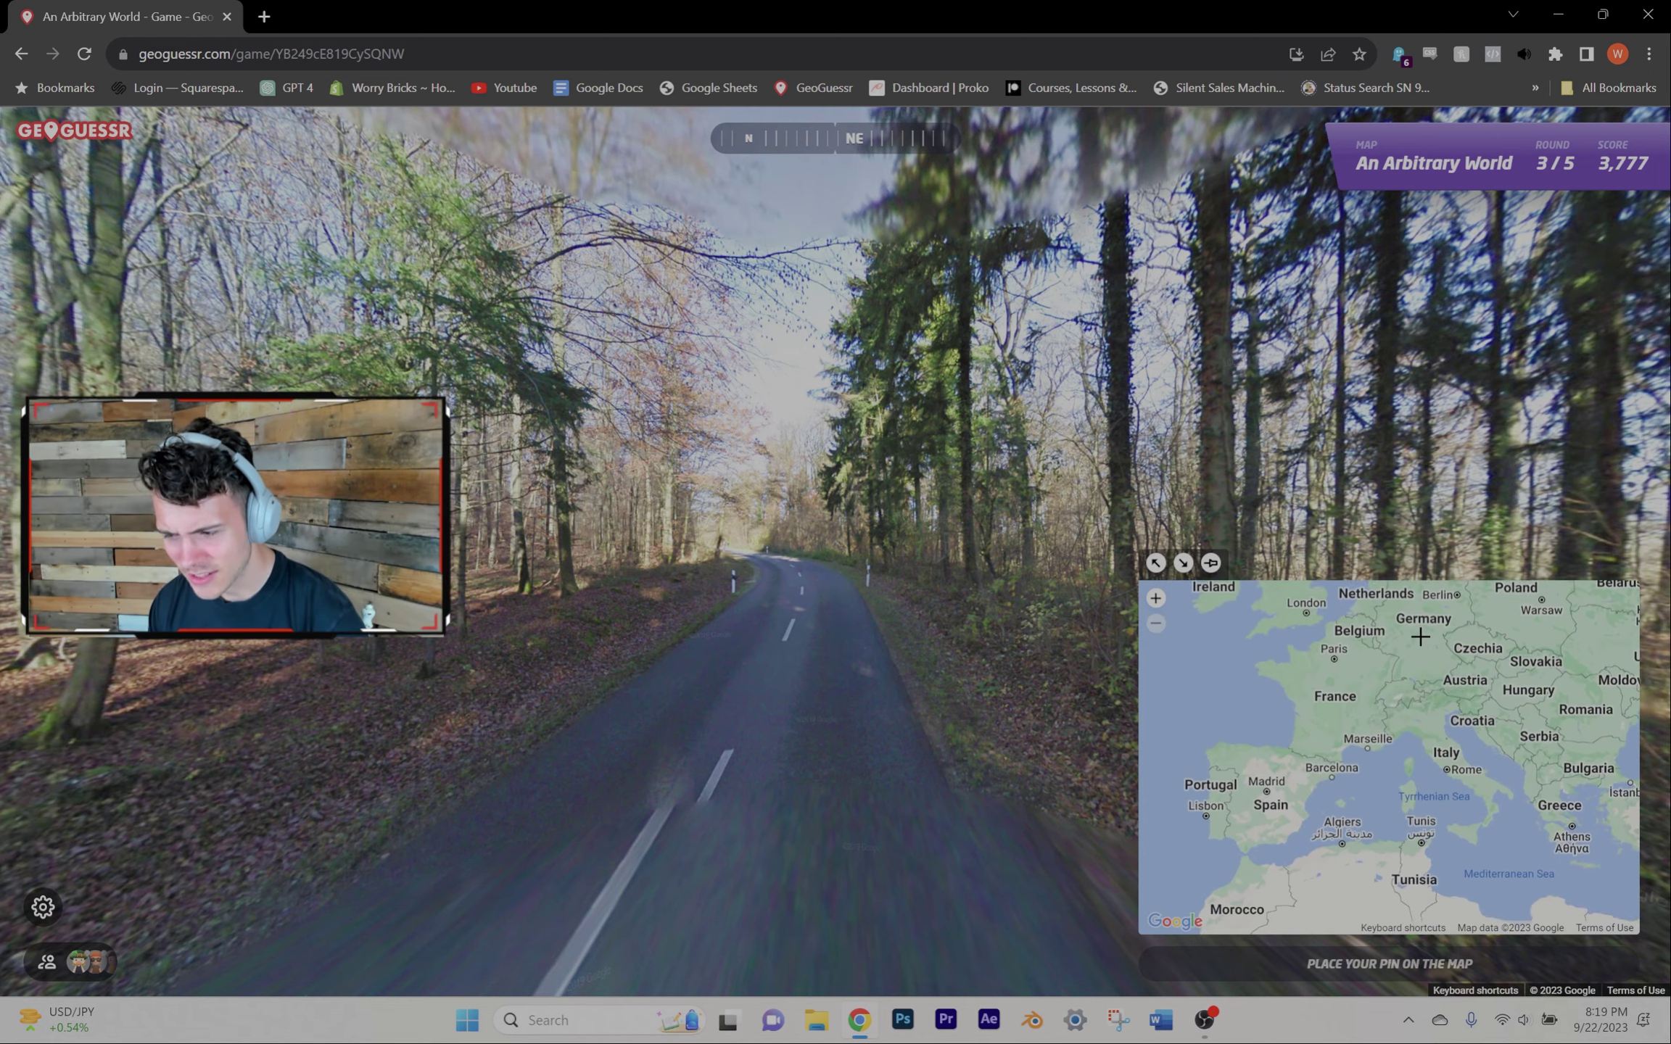
{"action": "left_click", "coordinate": [1420, 636]}
{"action": "key", "text": "space"}
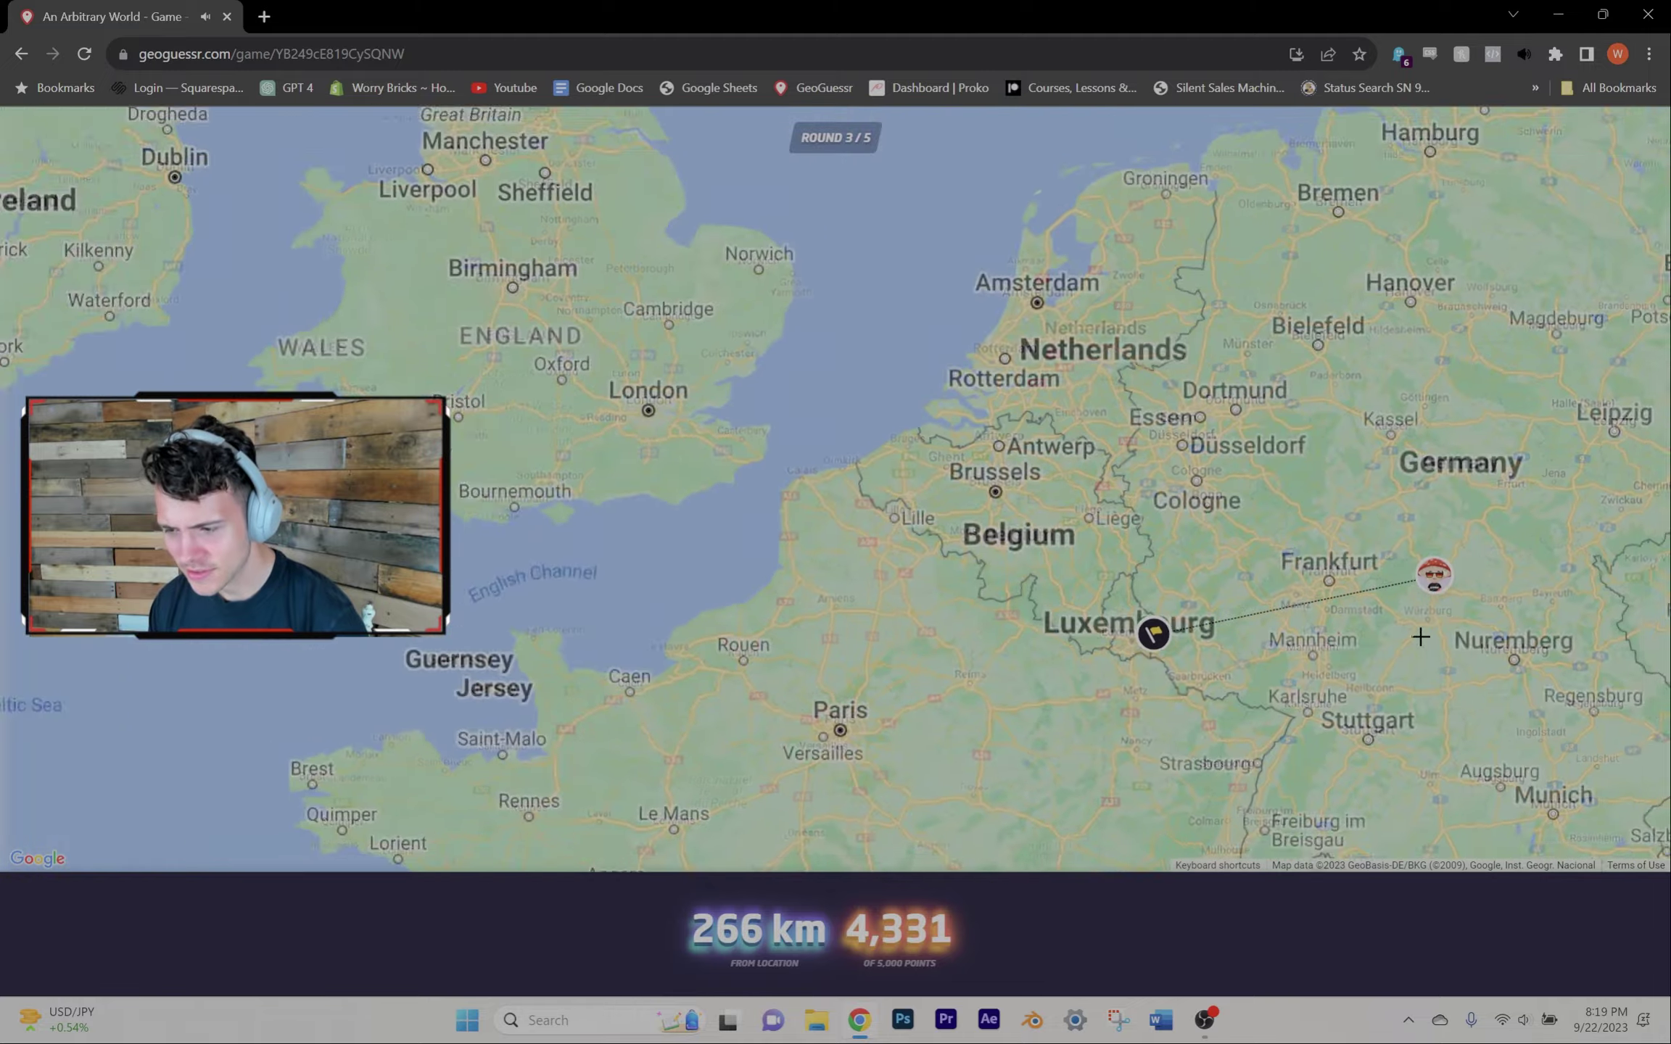
{"action": "scroll", "coordinate": [1332, 631], "scroll_direction": "up", "scroll_amount": 2}
{"action": "scroll", "coordinate": [1306, 576], "scroll_direction": "up", "scroll_amount": 2}
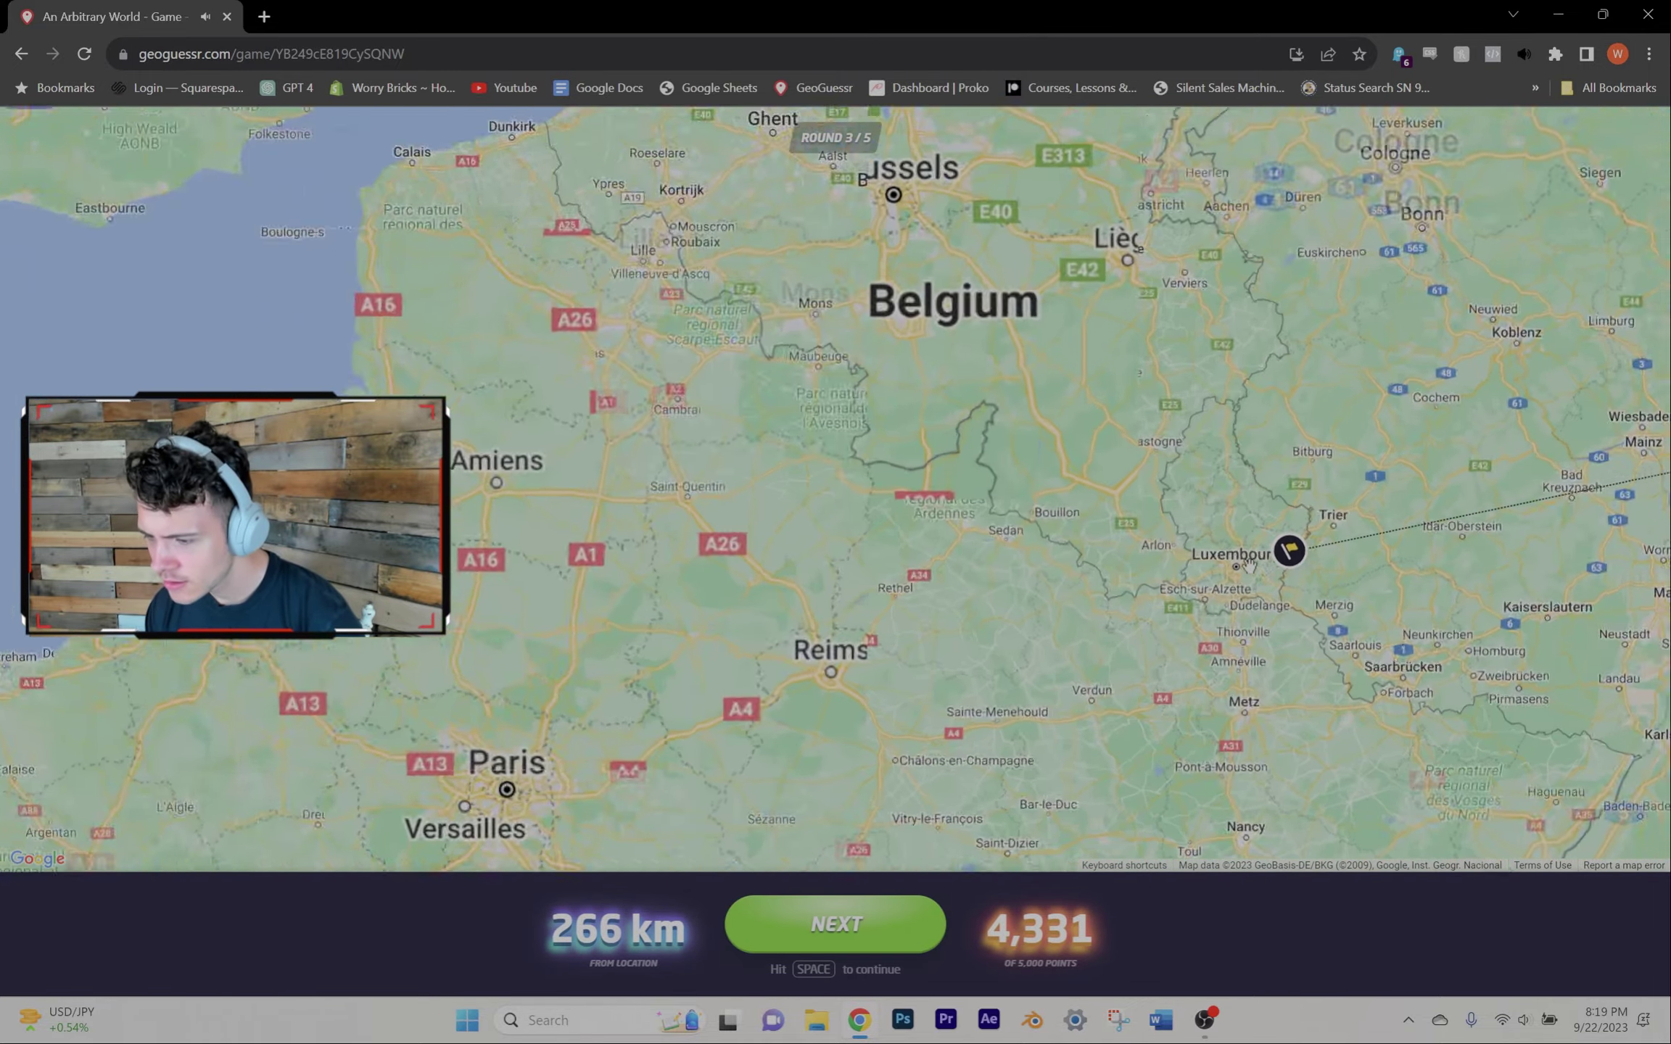
{"action": "scroll", "coordinate": [1280, 510], "scroll_direction": "up", "scroll_amount": 1}
{"action": "scroll", "coordinate": [1263, 475], "scroll_direction": "down", "scroll_amount": 1}
{"action": "scroll", "coordinate": [1202, 496], "scroll_direction": "down", "scroll_amount": 2}
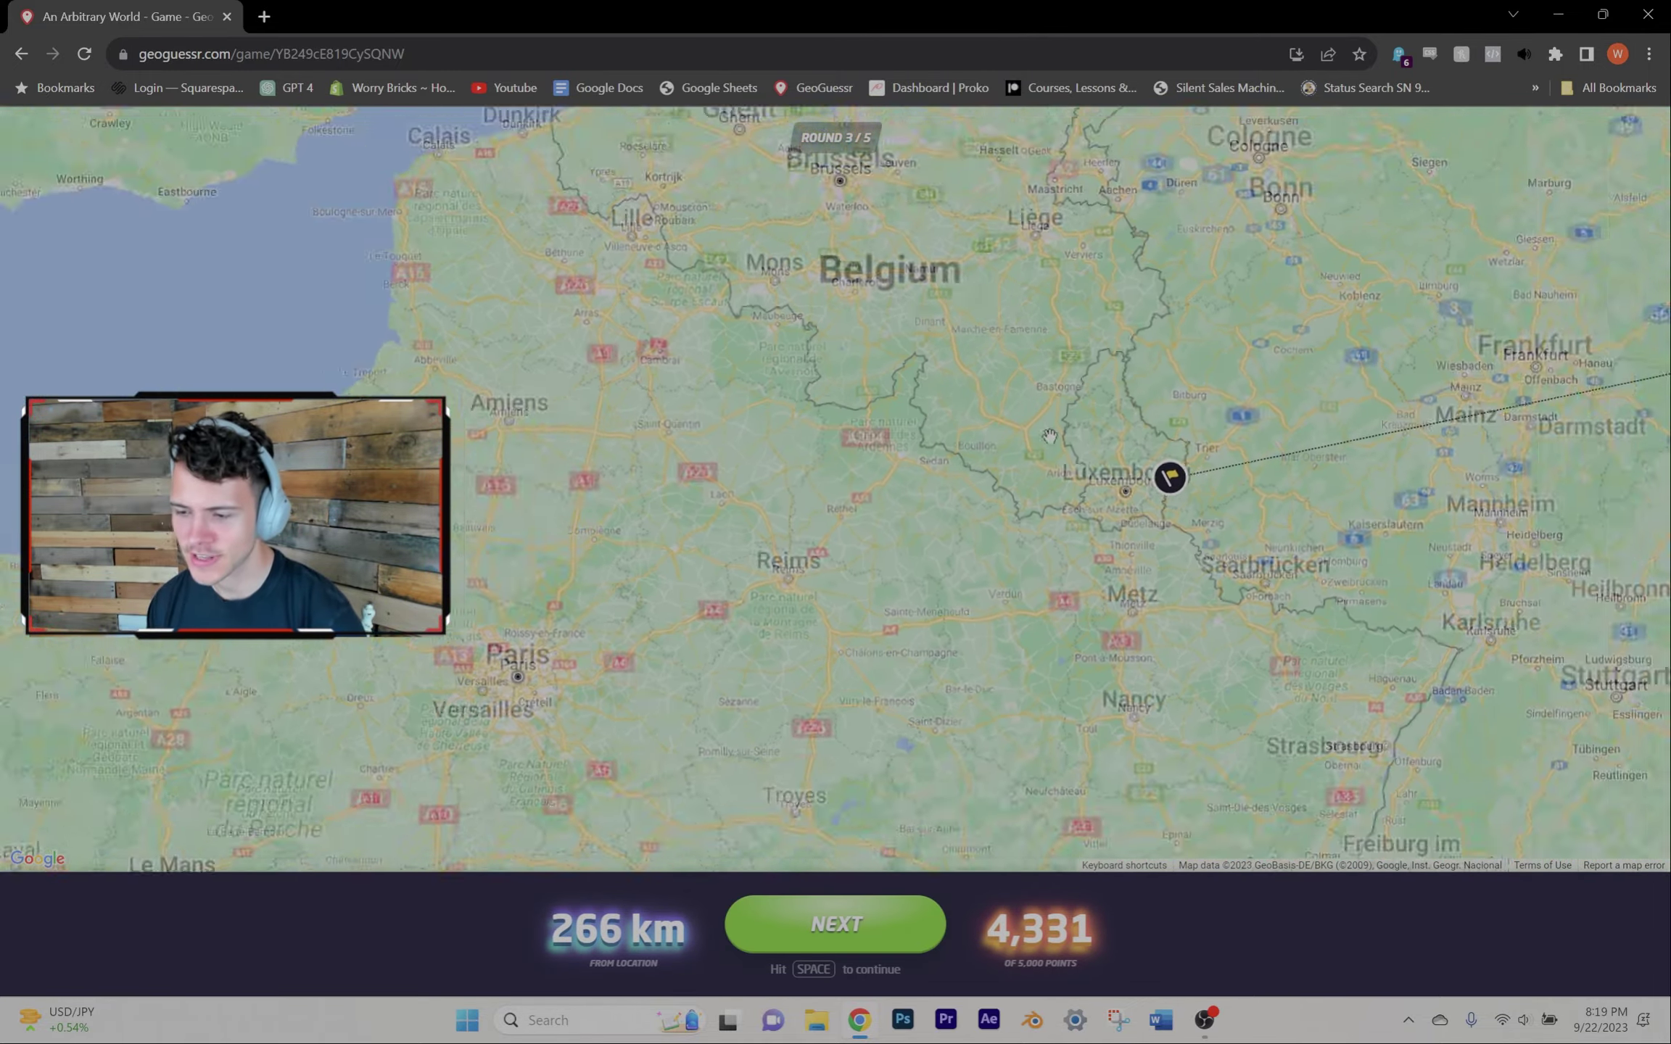
{"action": "scroll", "coordinate": [1110, 522], "scroll_direction": "down", "scroll_amount": 1}
{"action": "scroll", "coordinate": [1010, 555], "scroll_direction": "down", "scroll_amount": 1}
{"action": "key", "text": "space"}
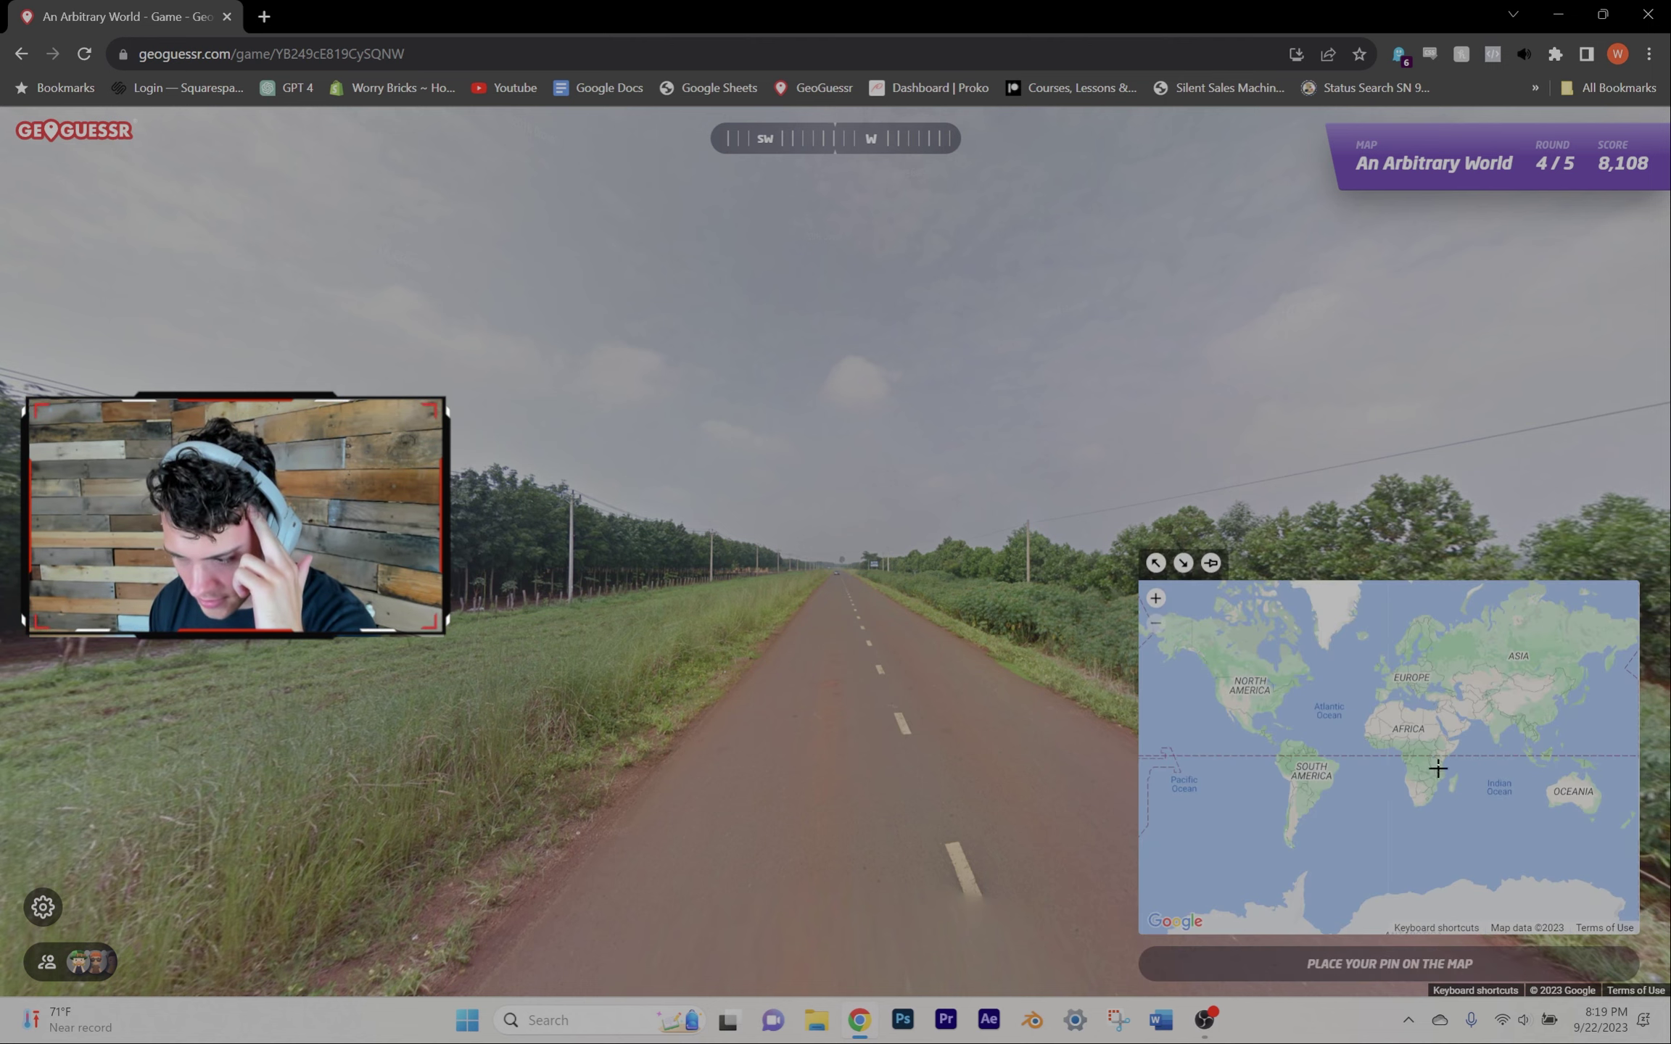
{"action": "scroll", "coordinate": [1505, 747], "scroll_direction": "up", "scroll_amount": 3}
{"action": "scroll", "coordinate": [1507, 748], "scroll_direction": "up", "scroll_amount": 2}
{"action": "scroll", "coordinate": [1506, 747], "scroll_direction": "up", "scroll_amount": 1}
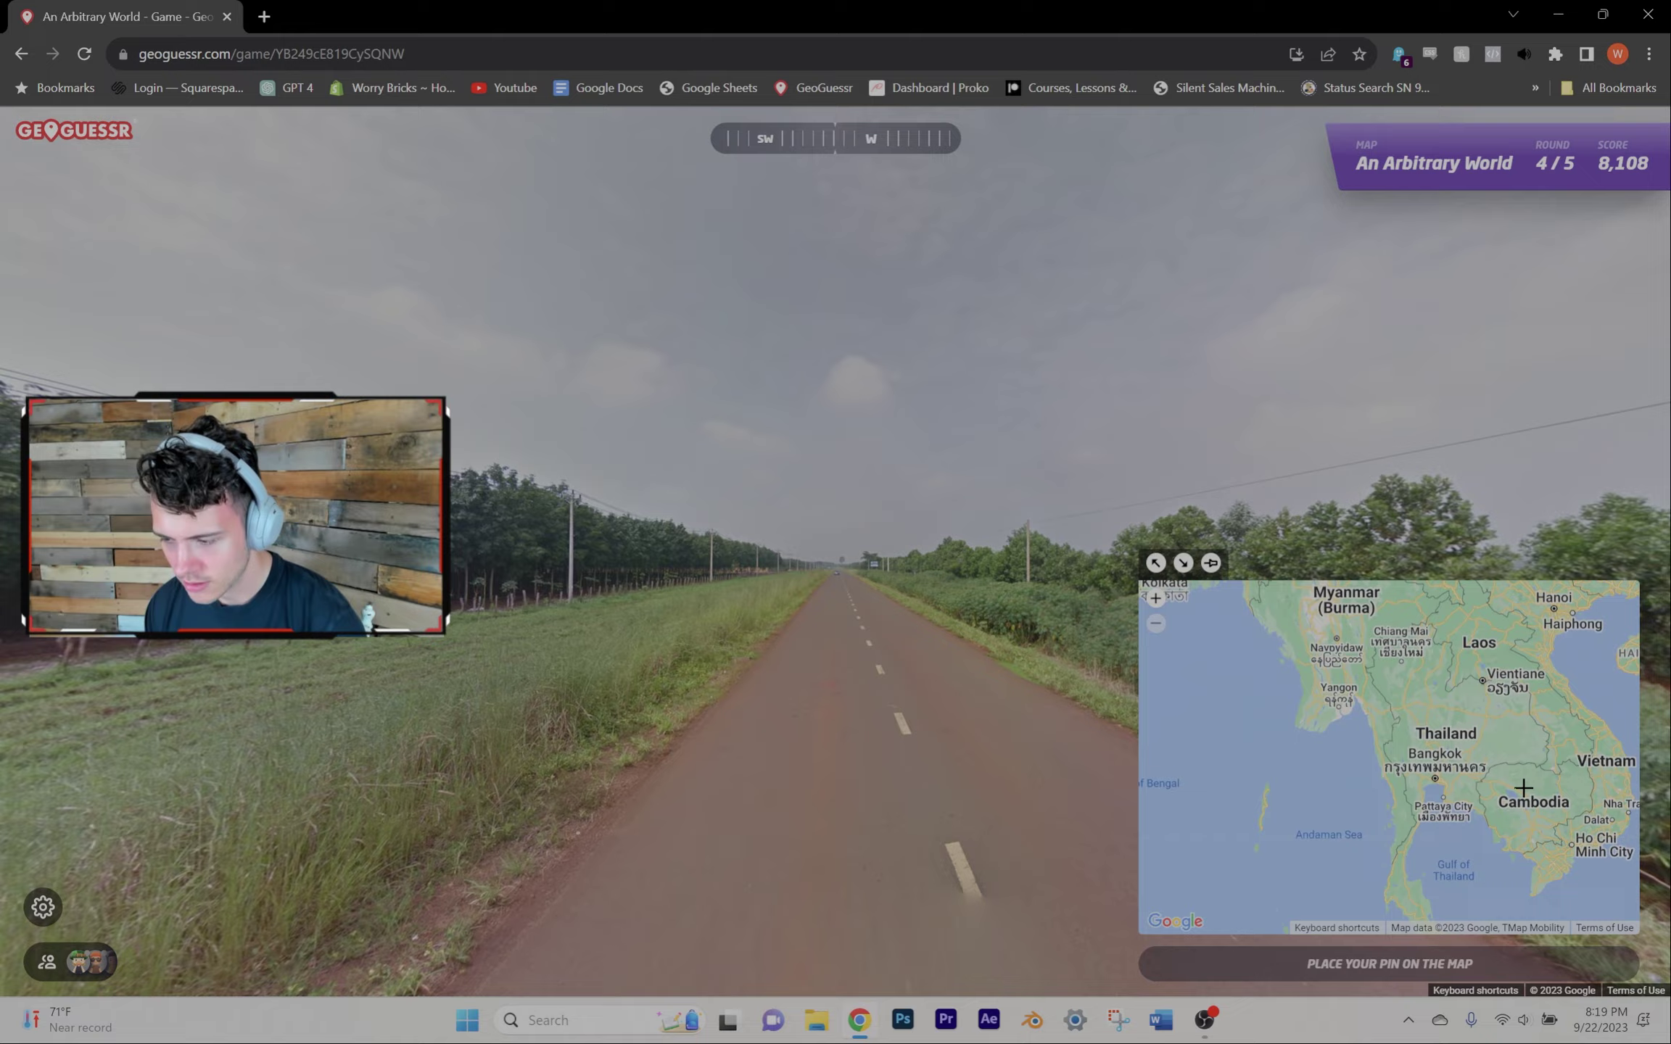
Step: Guess Cambodia and Latvia, finishing at 16,730 points, and start another game
{"action": "left_click", "coordinate": [1524, 787]}
{"action": "key", "text": "space"}
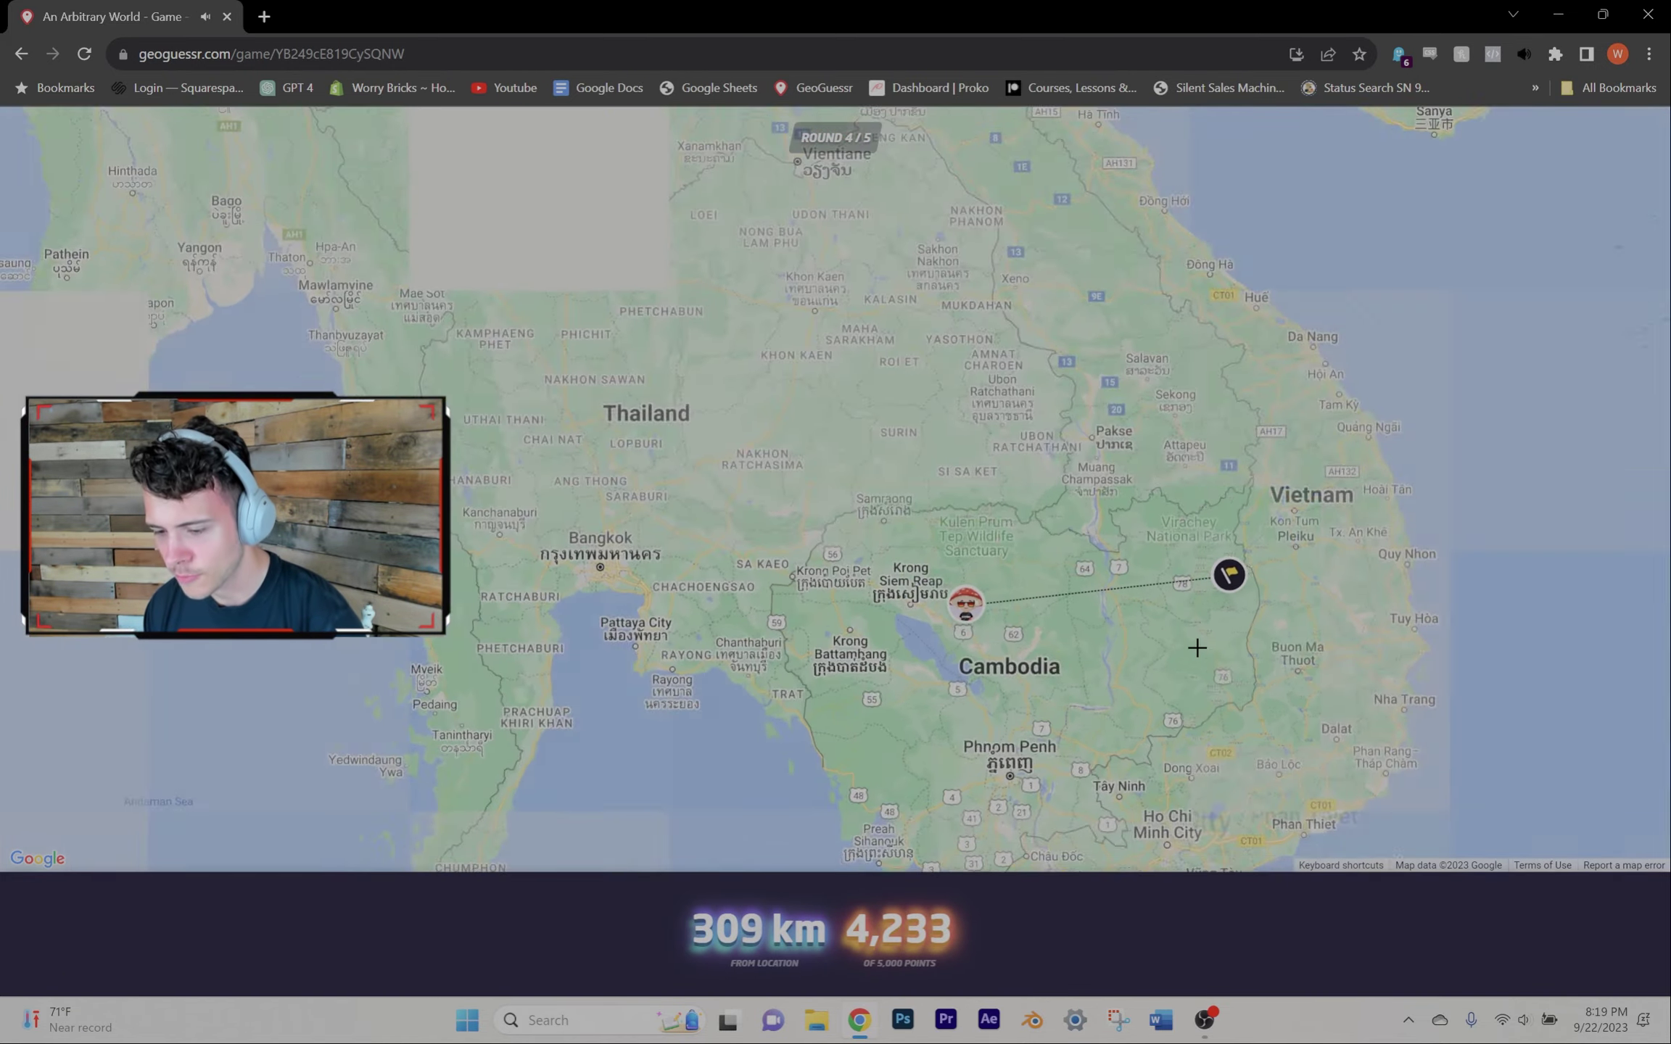
{"action": "key", "text": "space"}
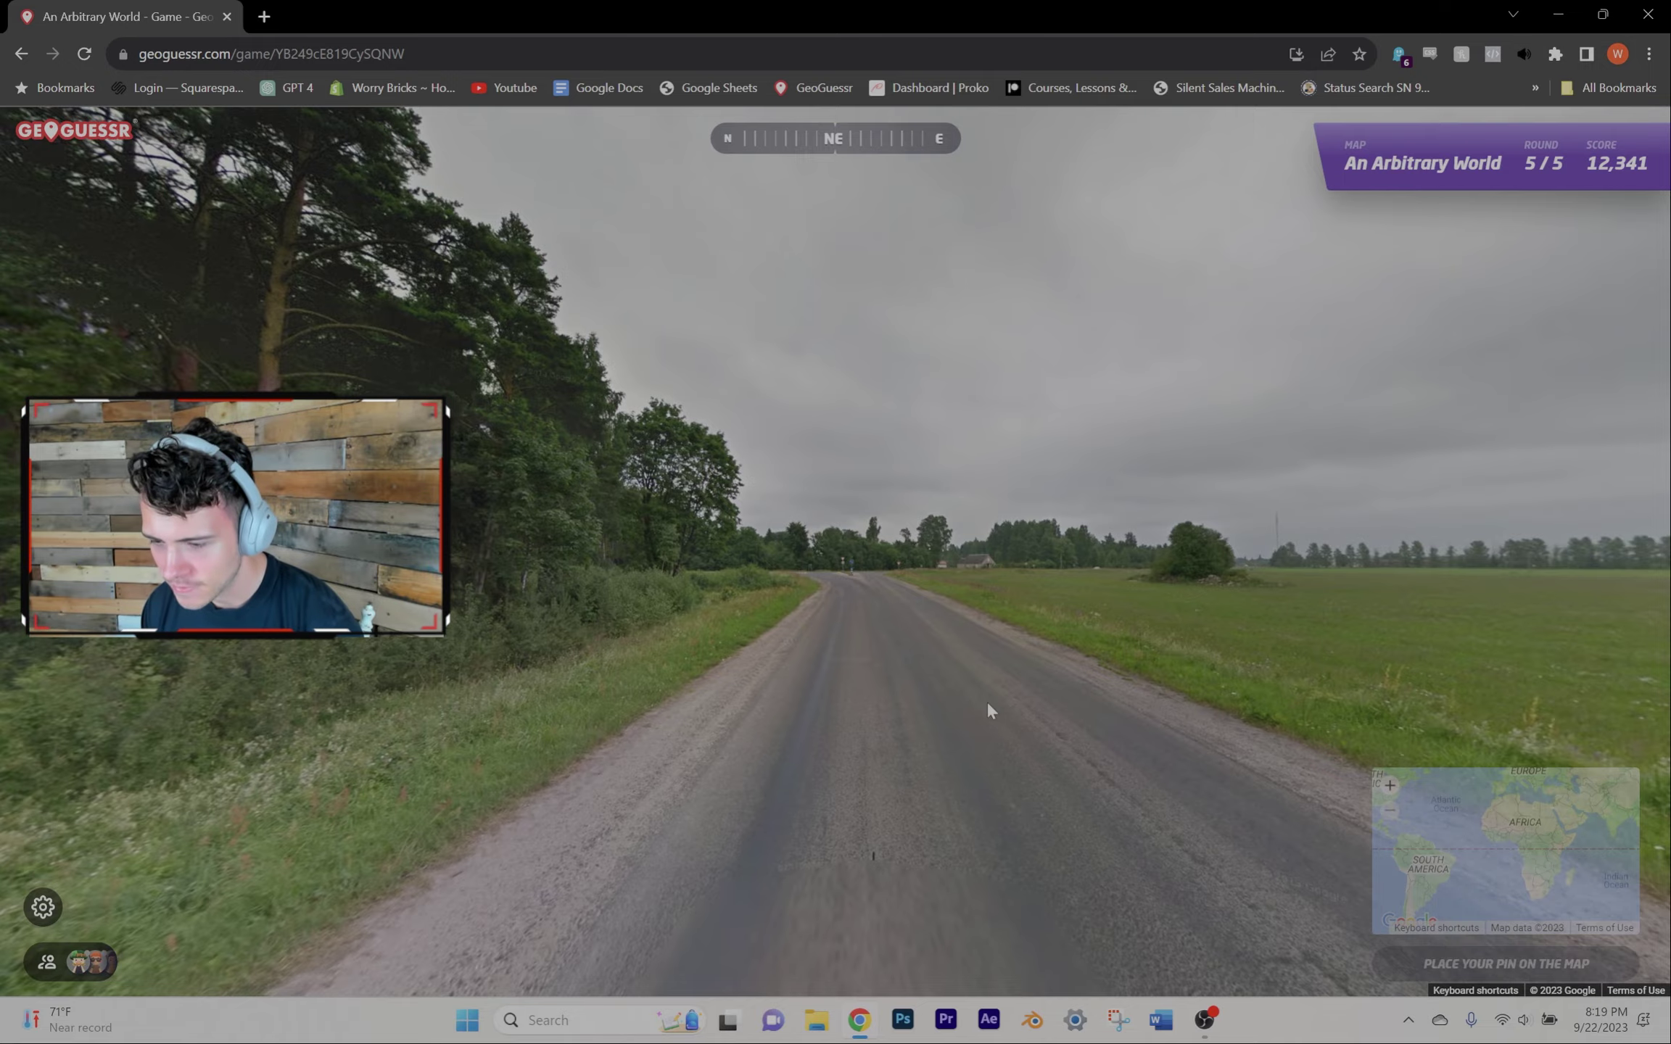
{"action": "scroll", "coordinate": [1423, 647], "scroll_direction": "up", "scroll_amount": 1}
{"action": "scroll", "coordinate": [1379, 653], "scroll_direction": "up", "scroll_amount": 2}
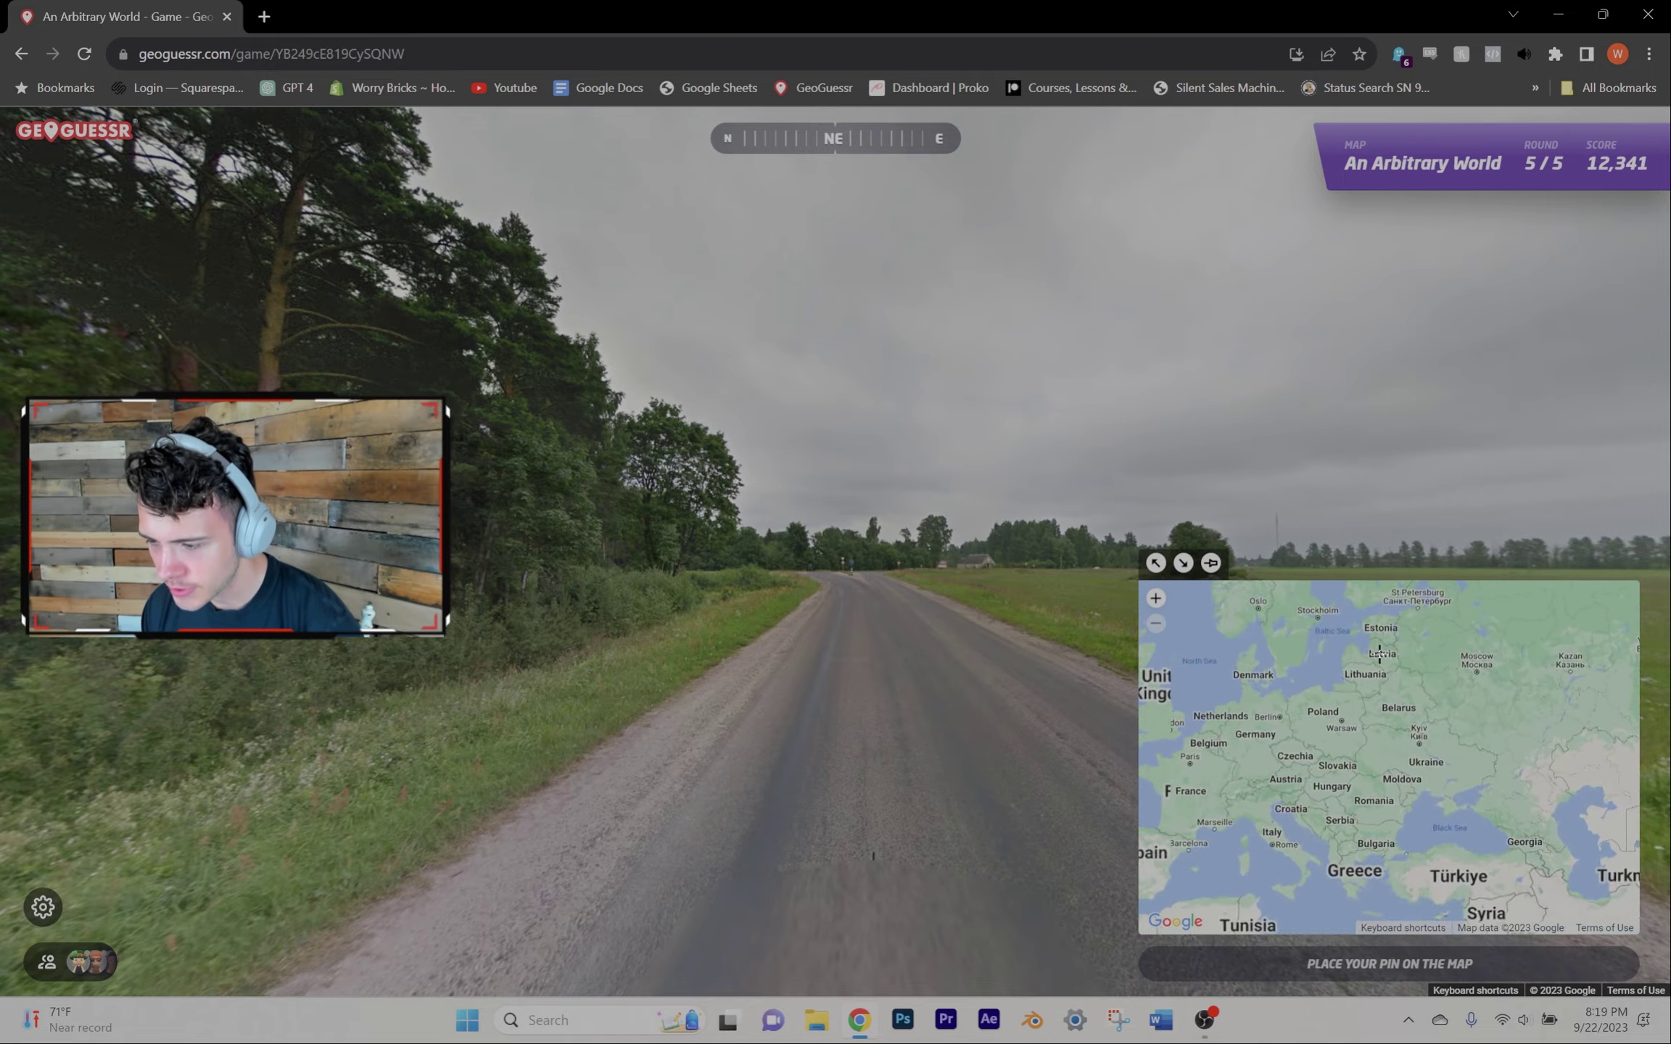
{"action": "scroll", "coordinate": [1378, 653], "scroll_direction": "up", "scroll_amount": 2}
{"action": "left_click", "coordinate": [1373, 683]}
{"action": "key", "text": "space"}
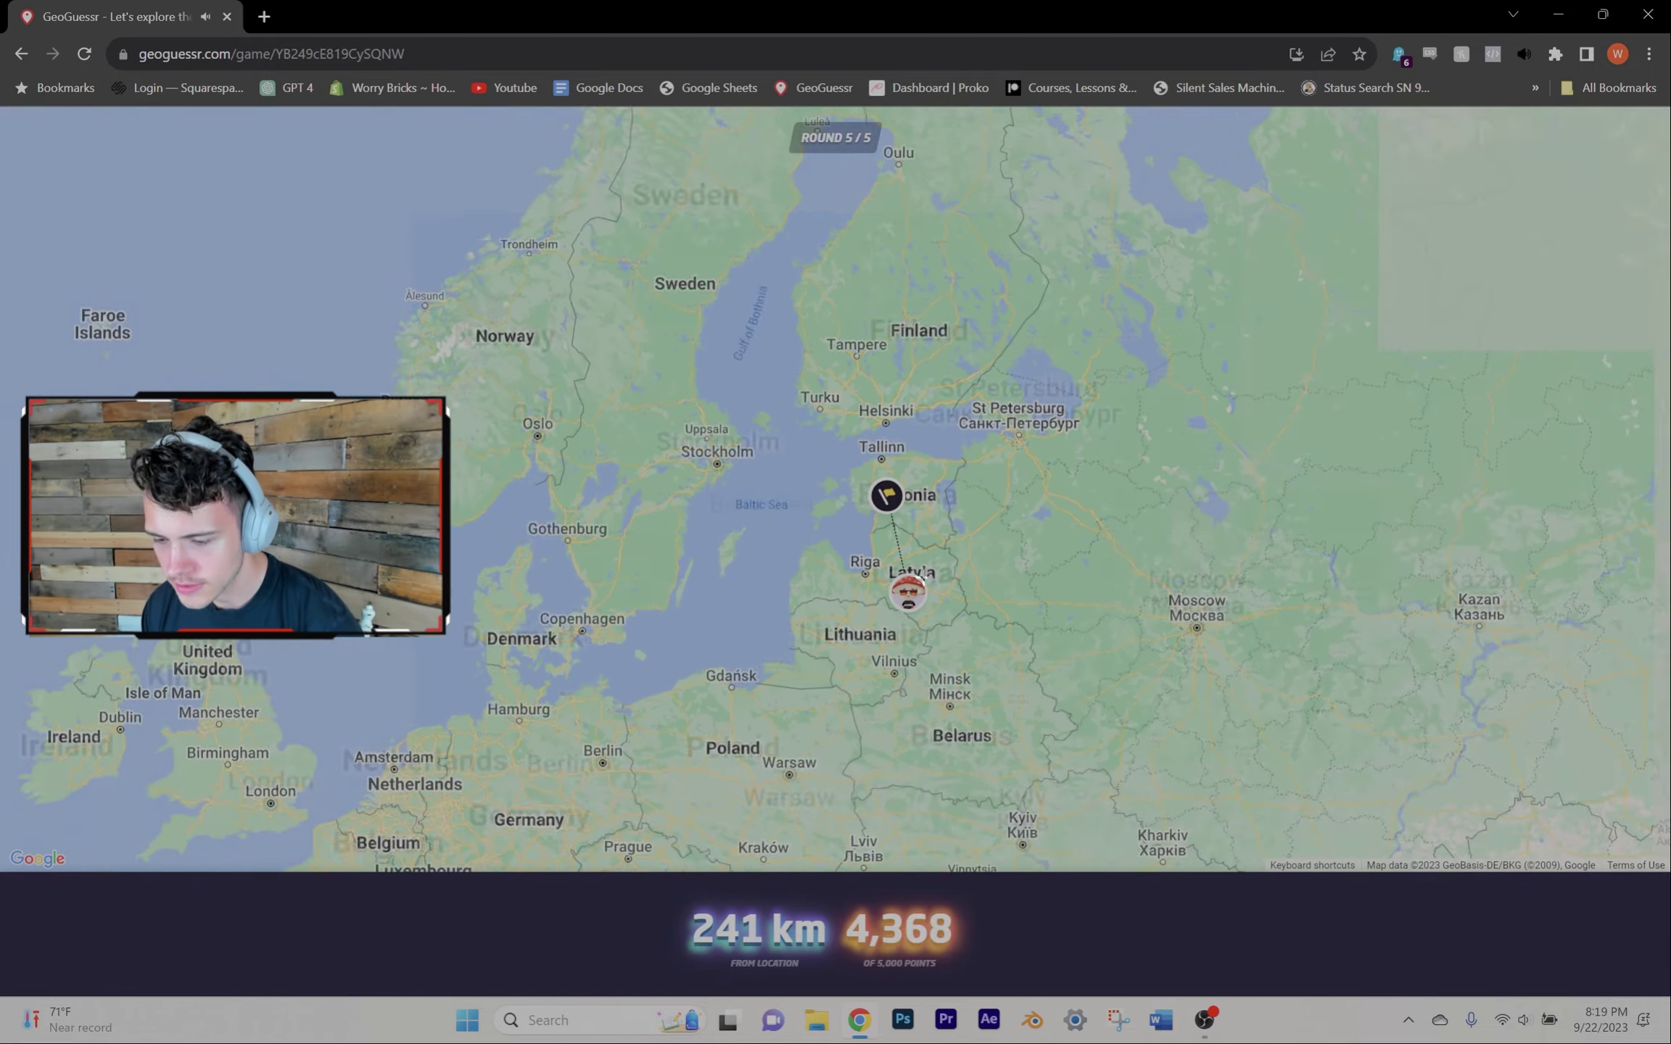
{"action": "key", "text": "space"}
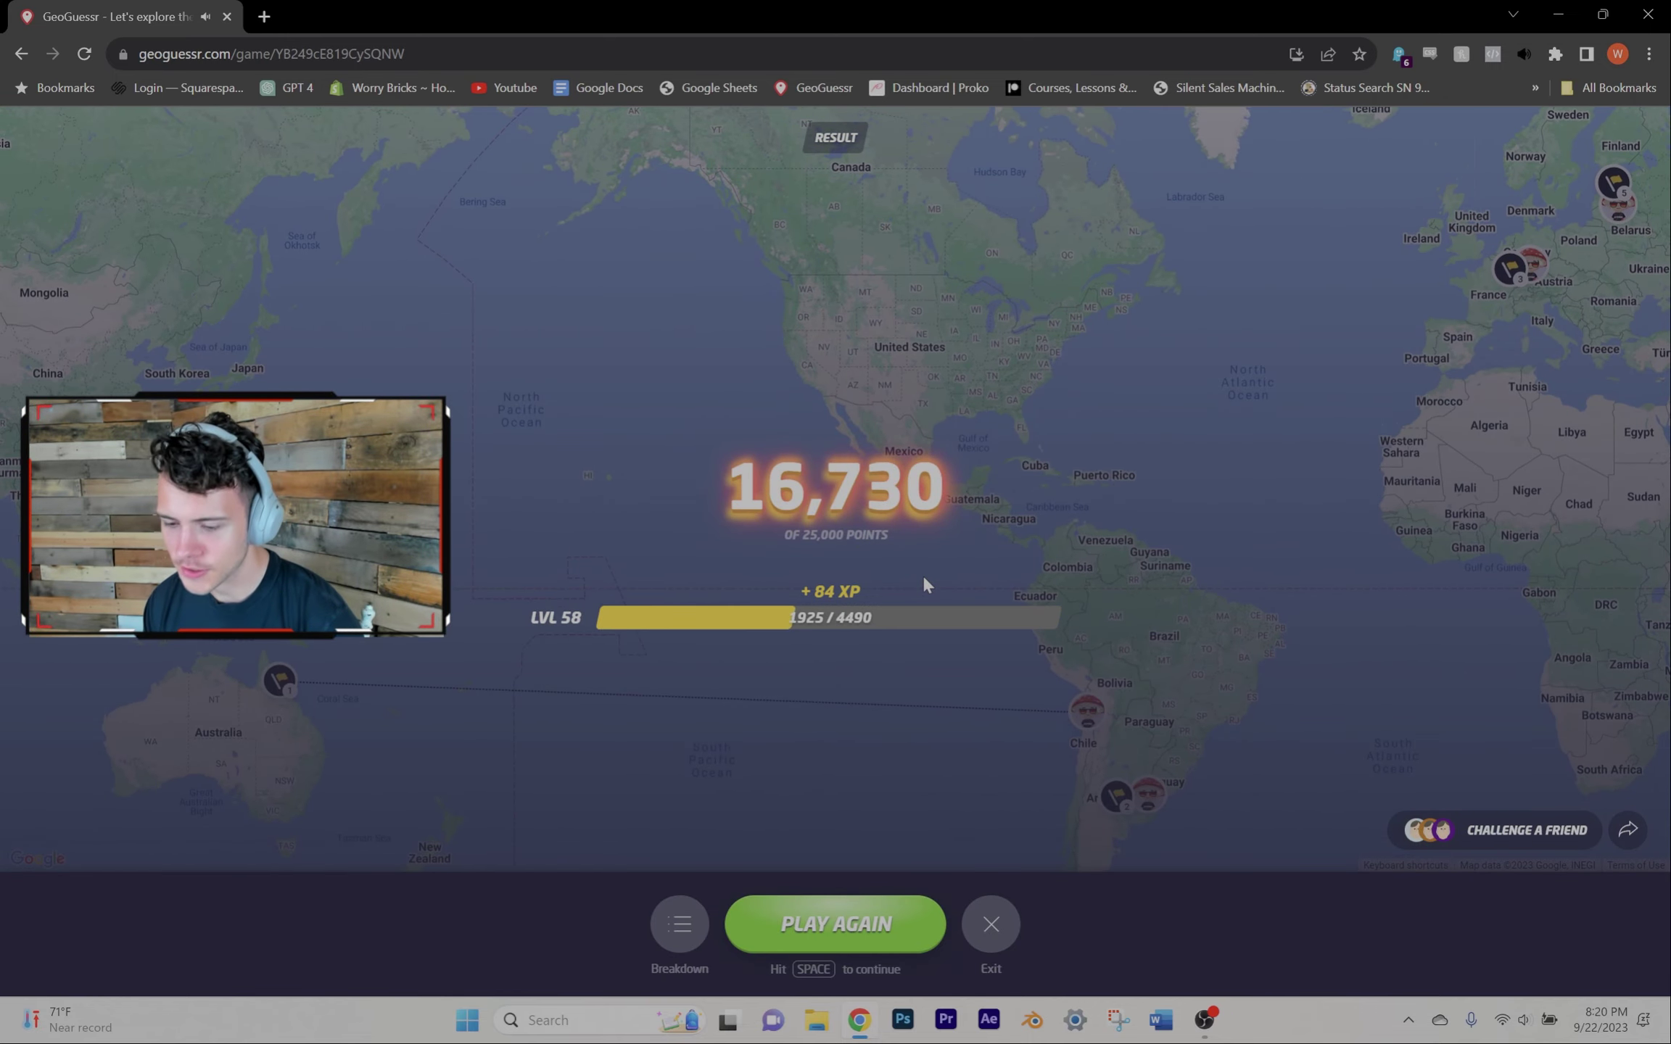
{"action": "key", "text": "space"}
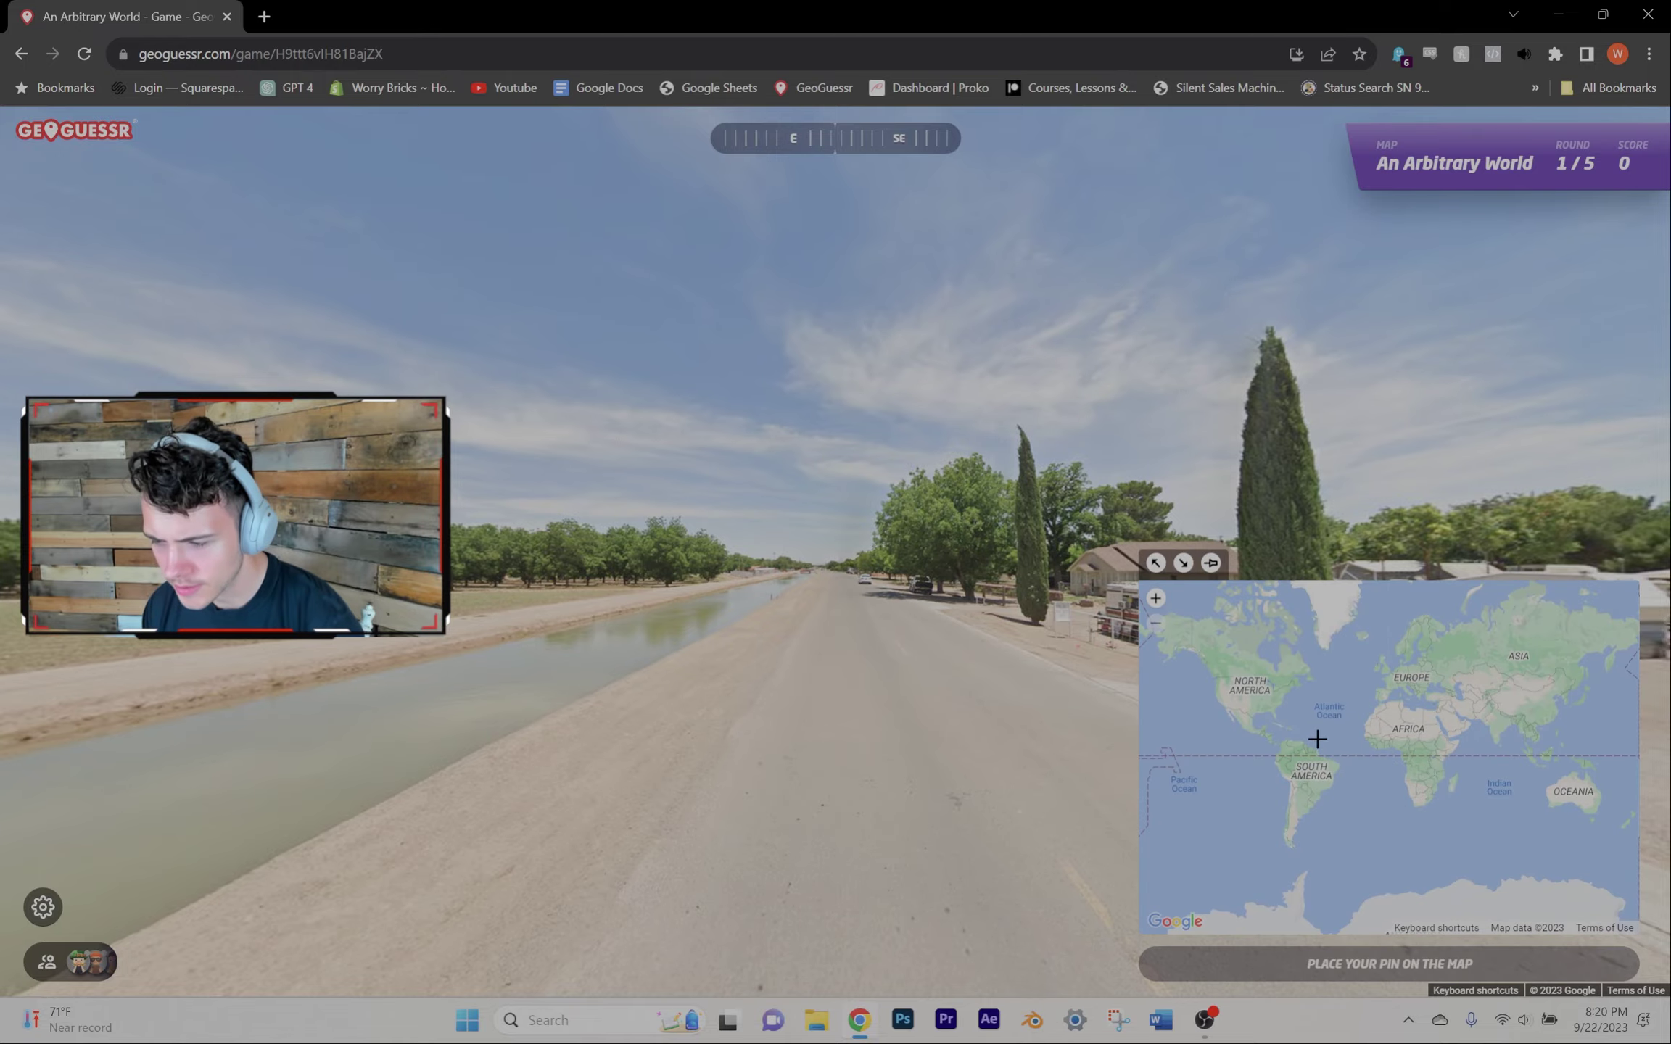
{"action": "scroll", "coordinate": [1306, 745], "scroll_direction": "up", "scroll_amount": 2}
{"action": "scroll", "coordinate": [1248, 729], "scroll_direction": "up", "scroll_amount": 3}
Step: Guess near Houston, Texas and central Brazil in rounds 1 and 2
{"action": "left_click", "coordinate": [1249, 729]}
{"action": "key", "text": "space"}
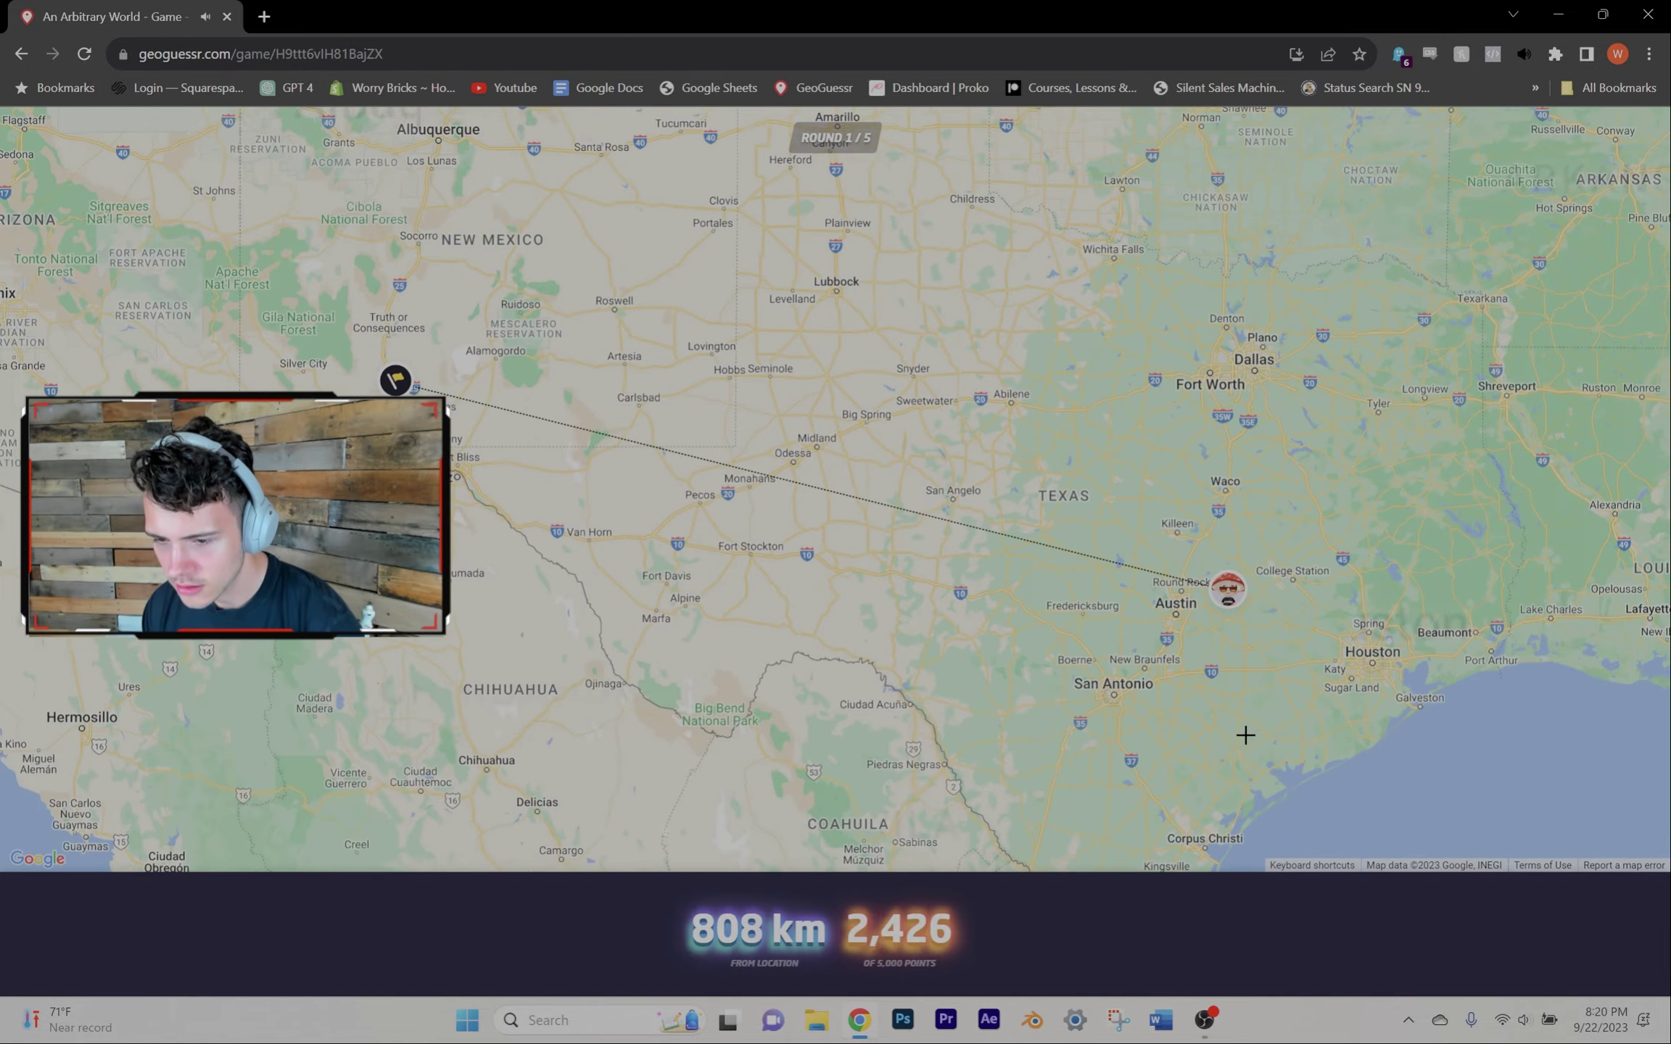
{"action": "key", "text": "space"}
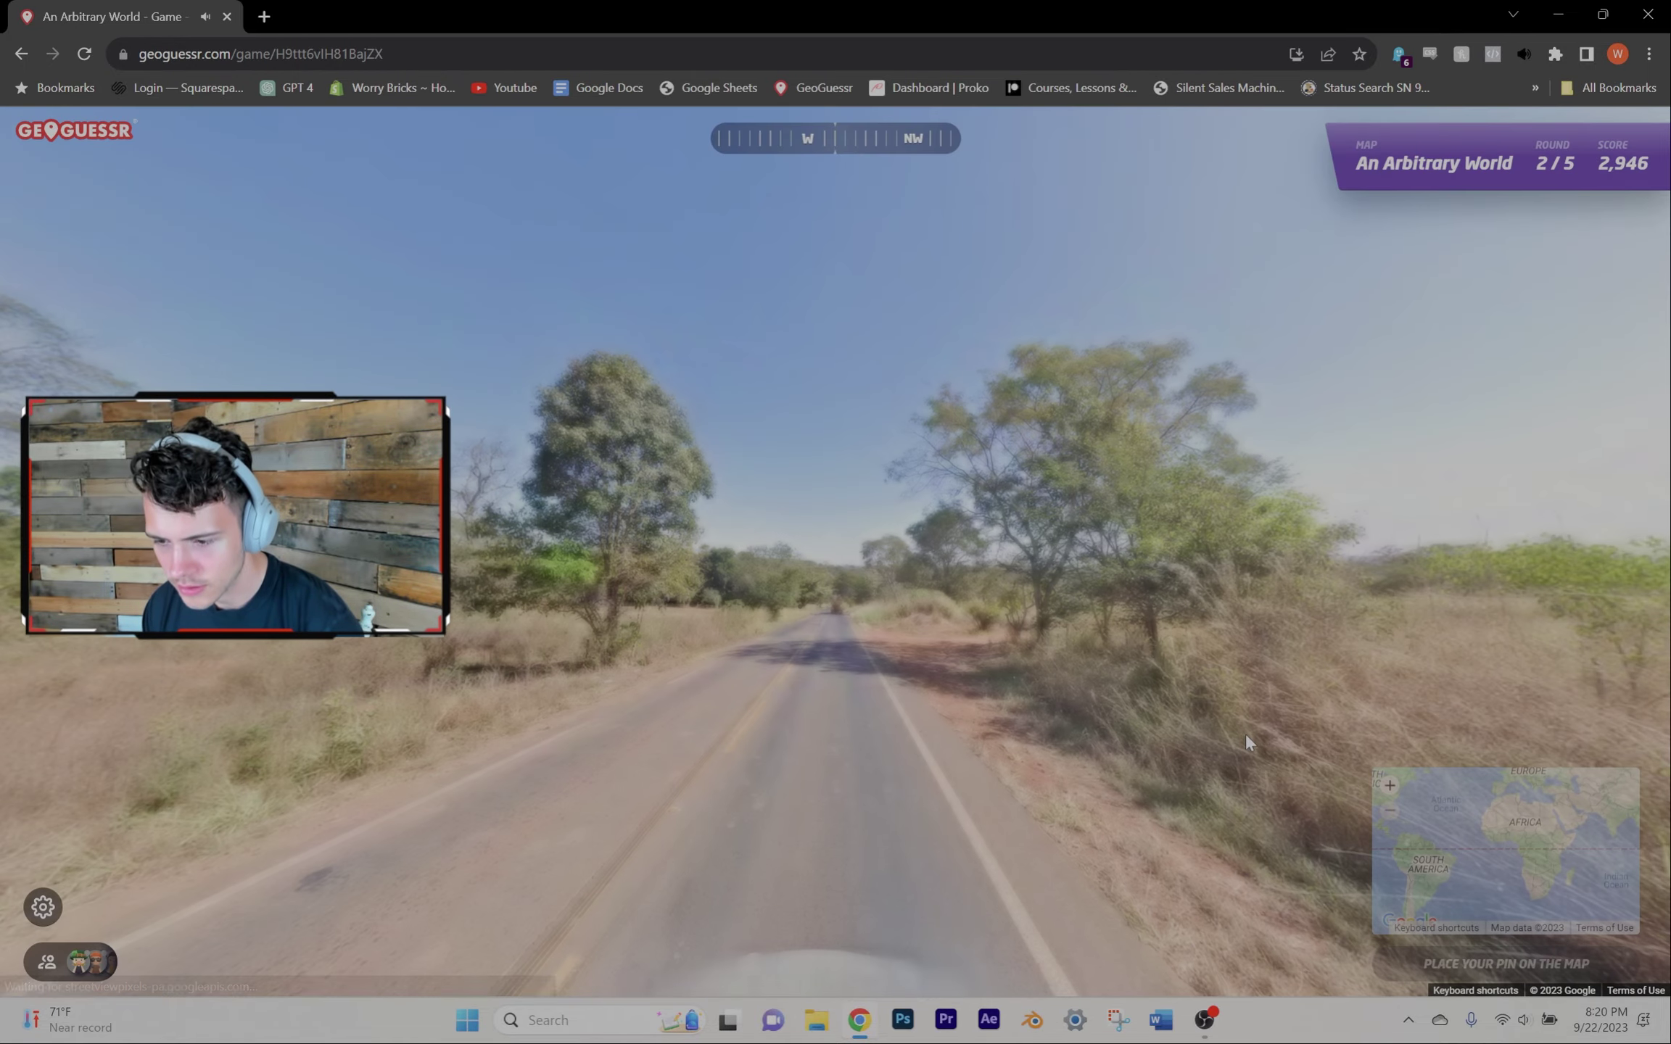
{"action": "scroll", "coordinate": [1306, 772], "scroll_direction": "up", "scroll_amount": 2}
{"action": "mouse_move", "coordinate": [1390, 758]}
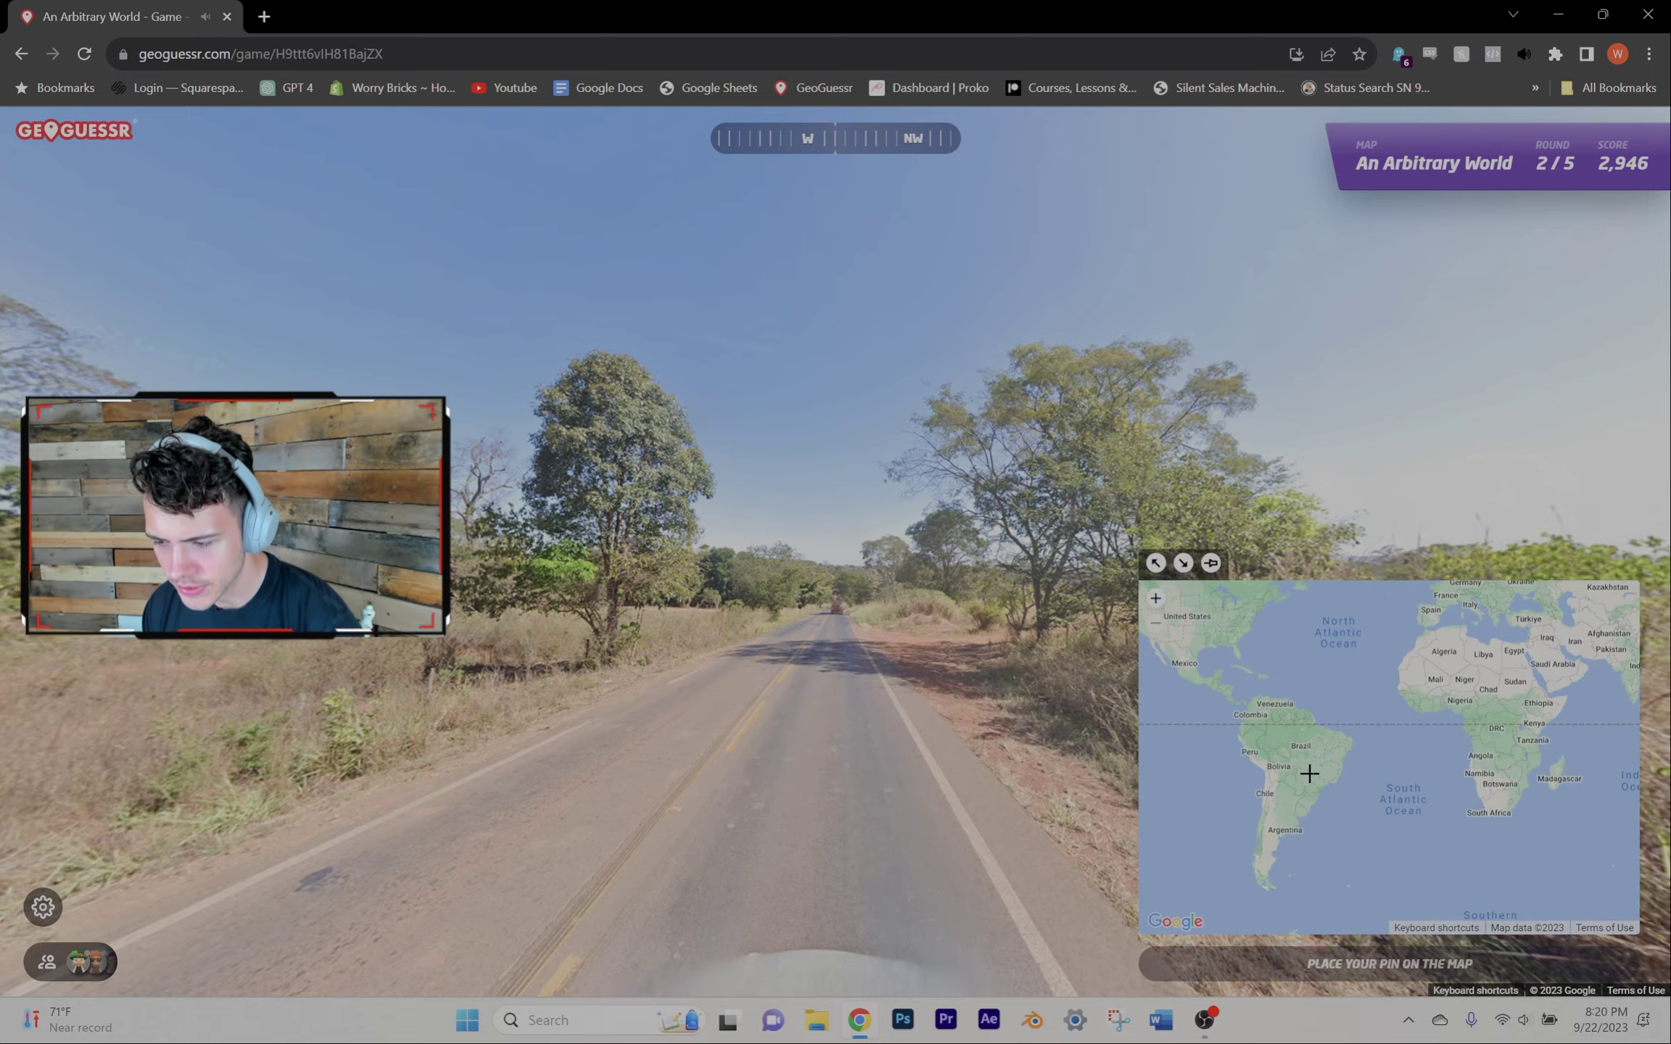
{"action": "scroll", "coordinate": [1284, 732], "scroll_direction": "up", "scroll_amount": 2}
{"action": "scroll", "coordinate": [1371, 745], "scroll_direction": "up", "scroll_amount": 1}
{"action": "left_click", "coordinate": [1458, 761]}
{"action": "key", "text": "space"}
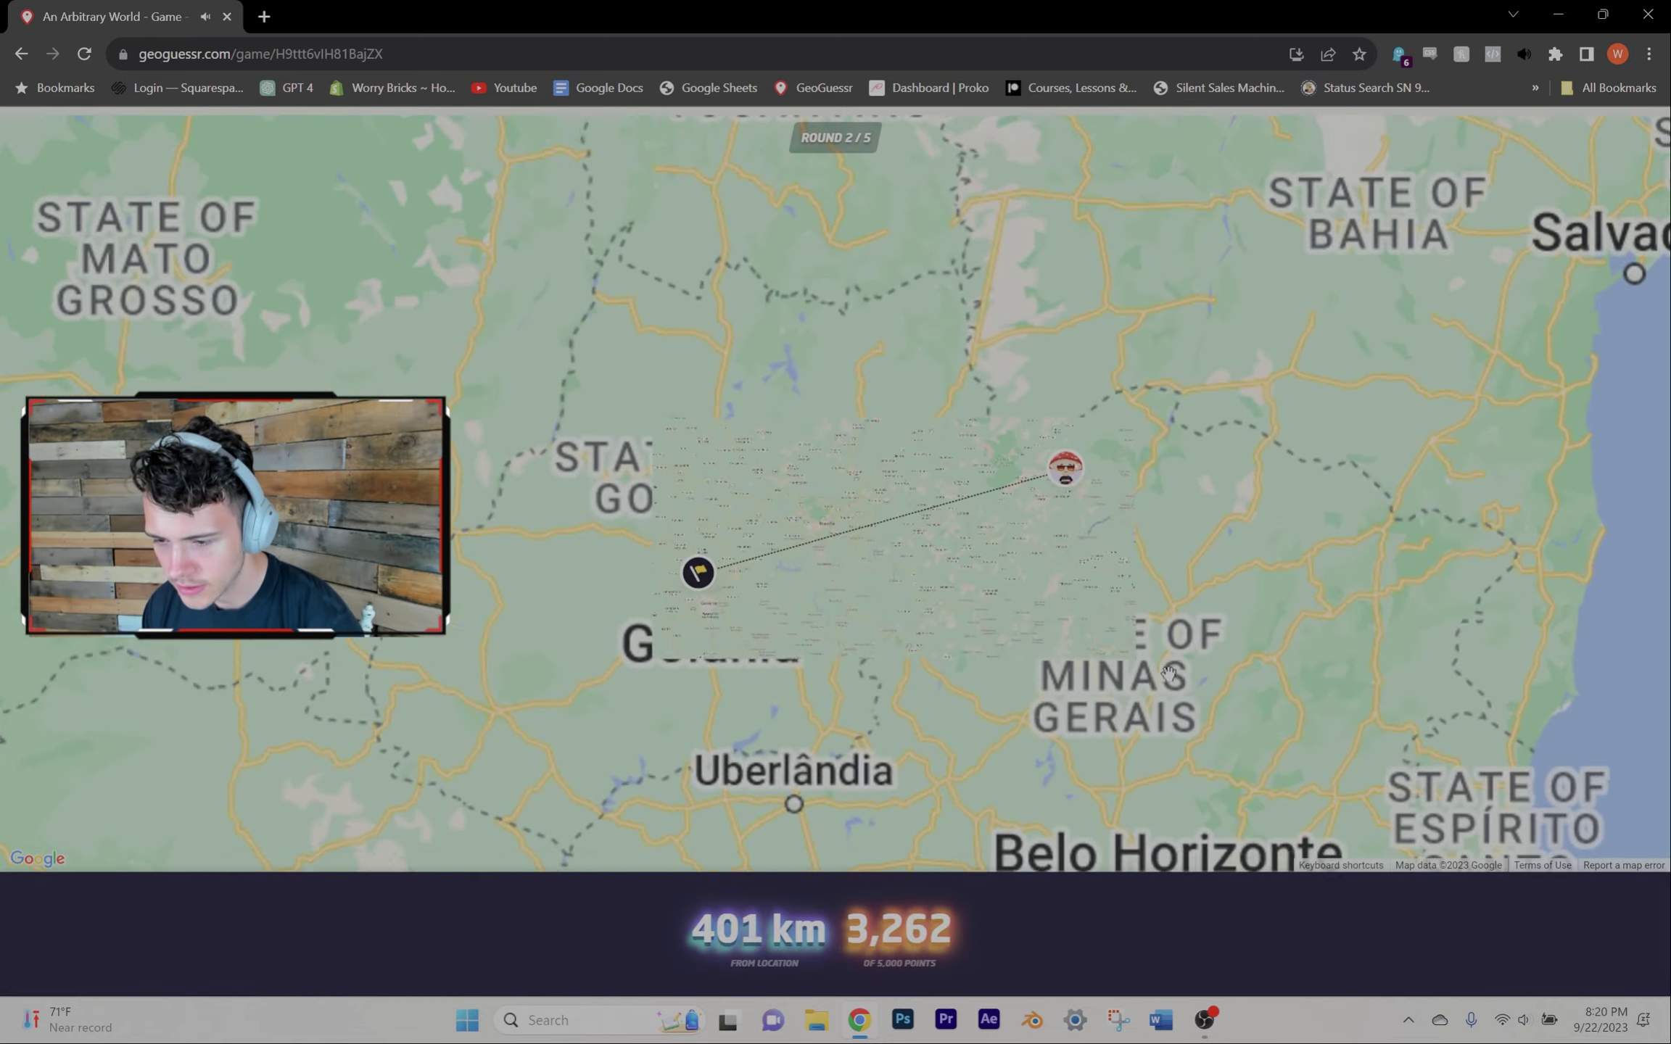
{"action": "key", "text": "space"}
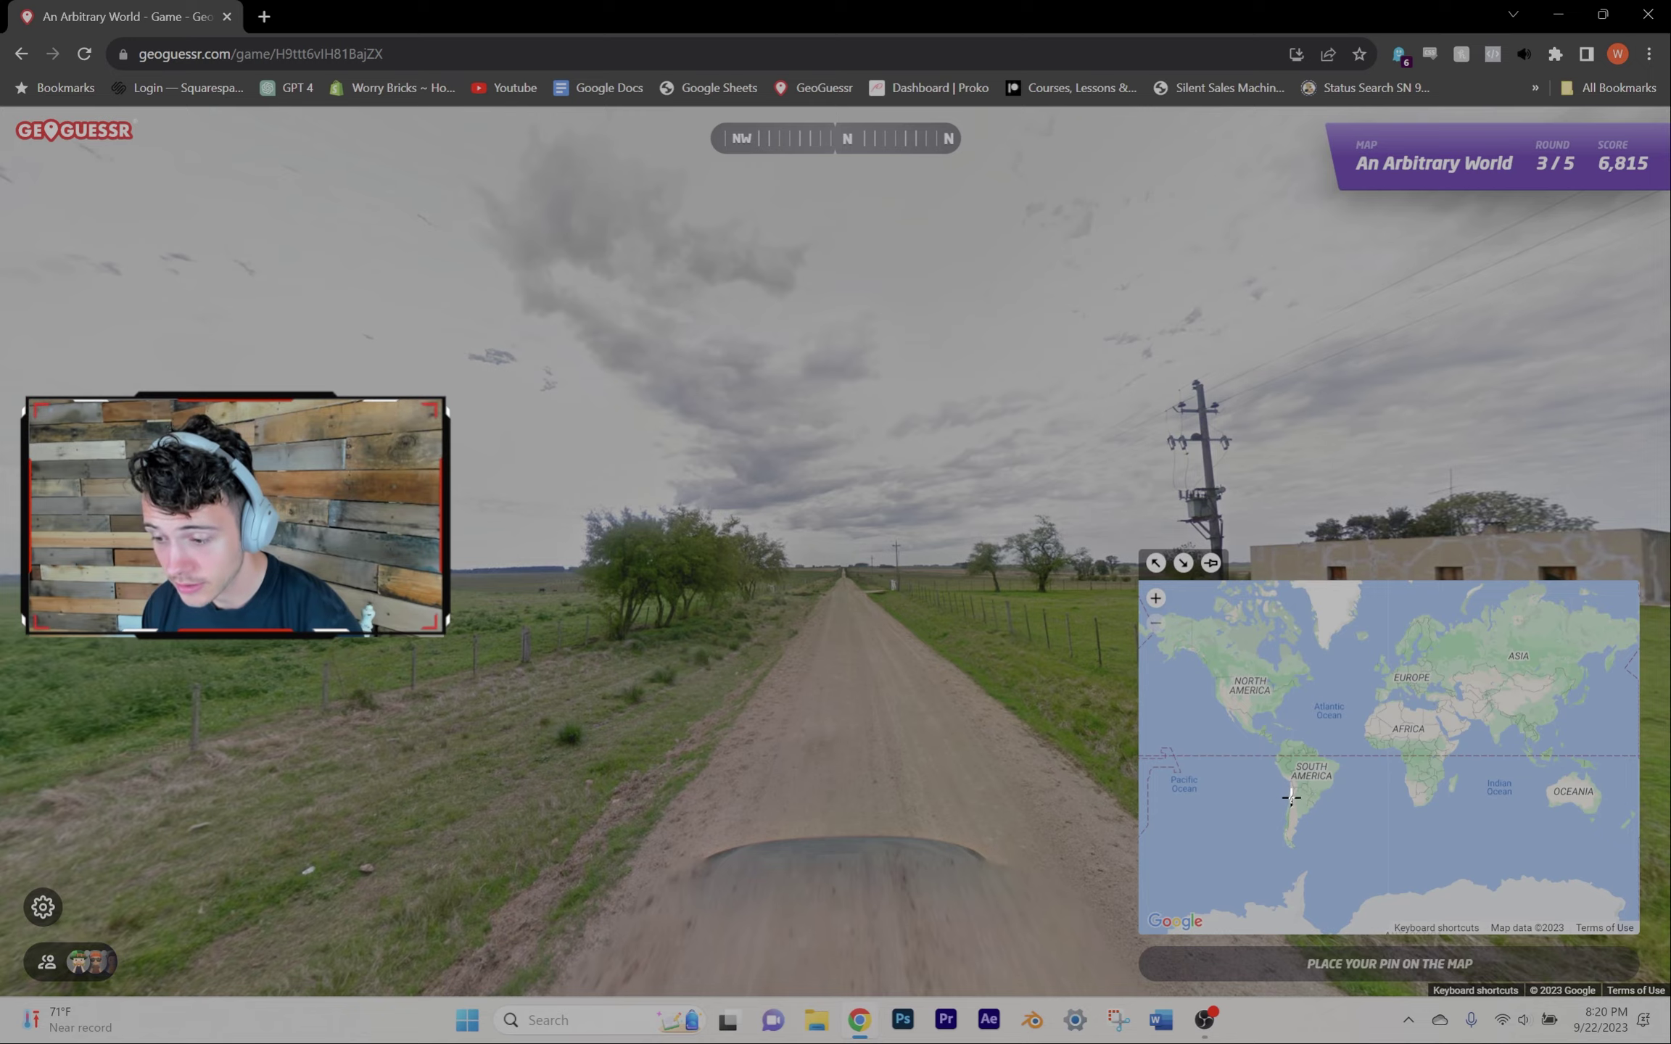
{"action": "scroll", "coordinate": [1292, 764], "scroll_direction": "up", "scroll_amount": 5}
Step: Guess near Catamarca, Baja California and Korea, finishing the game with 69 XP
{"action": "left_click", "coordinate": [1305, 741]}
{"action": "scroll", "coordinate": [1342, 679], "scroll_direction": "up", "scroll_amount": 2}
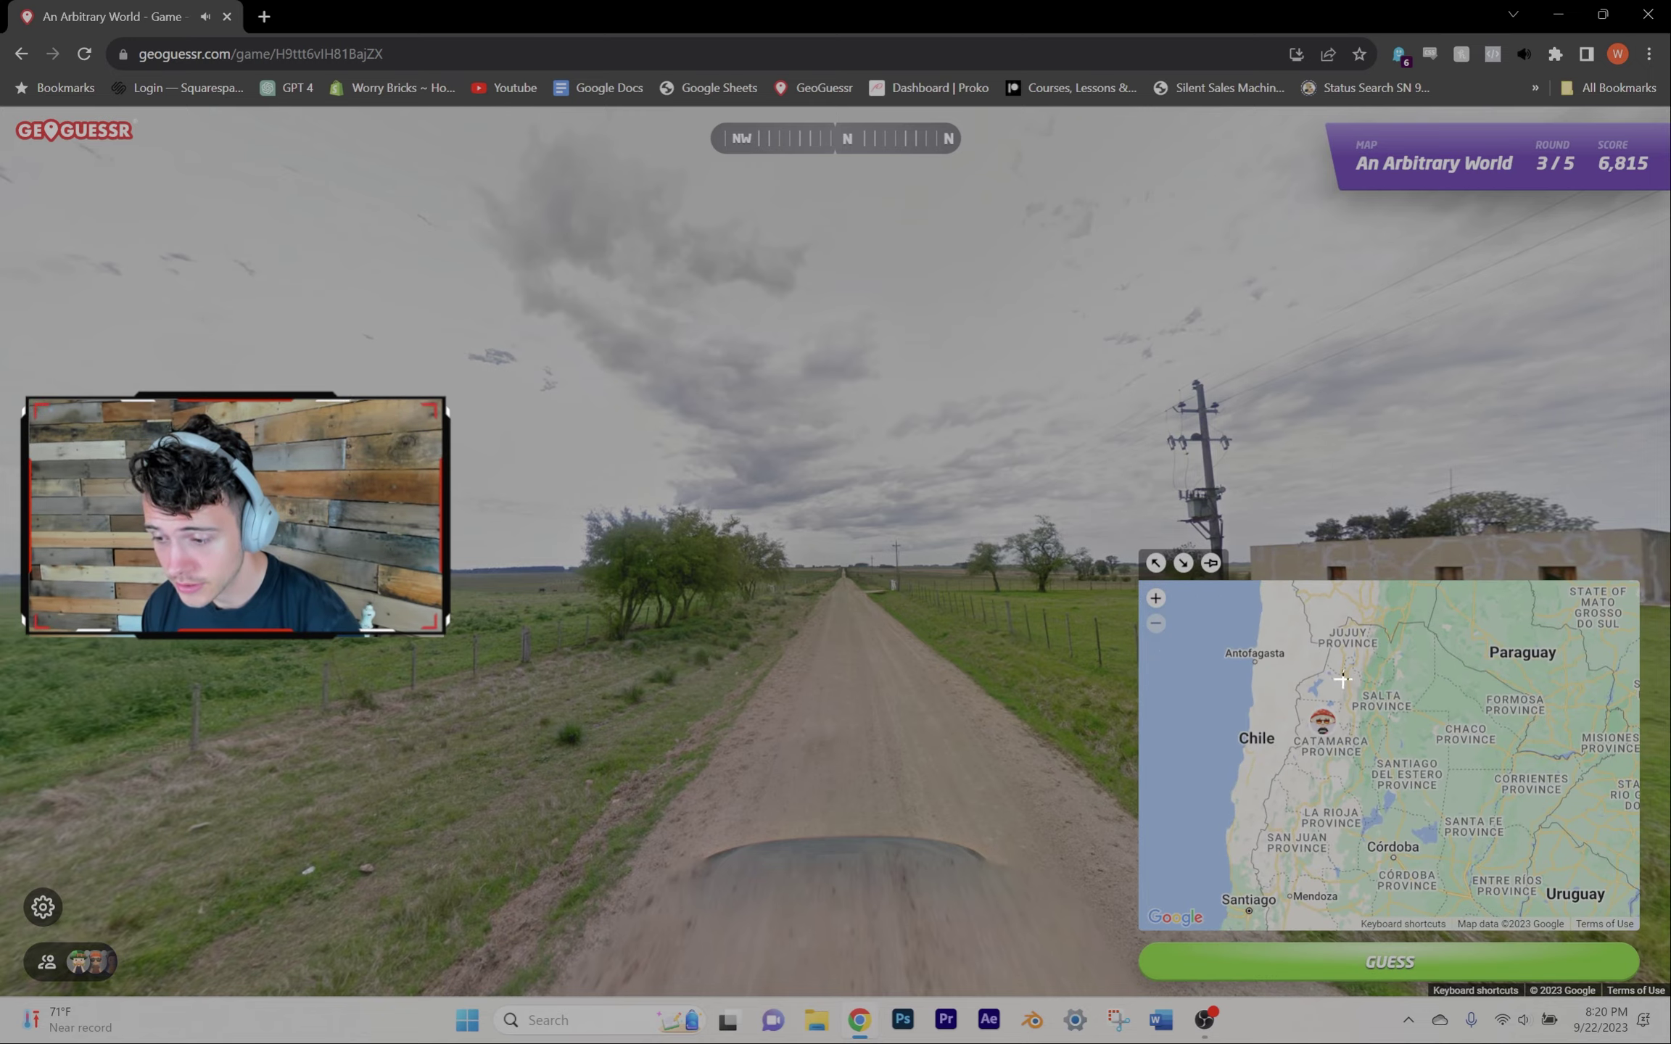
{"action": "key", "text": "space"}
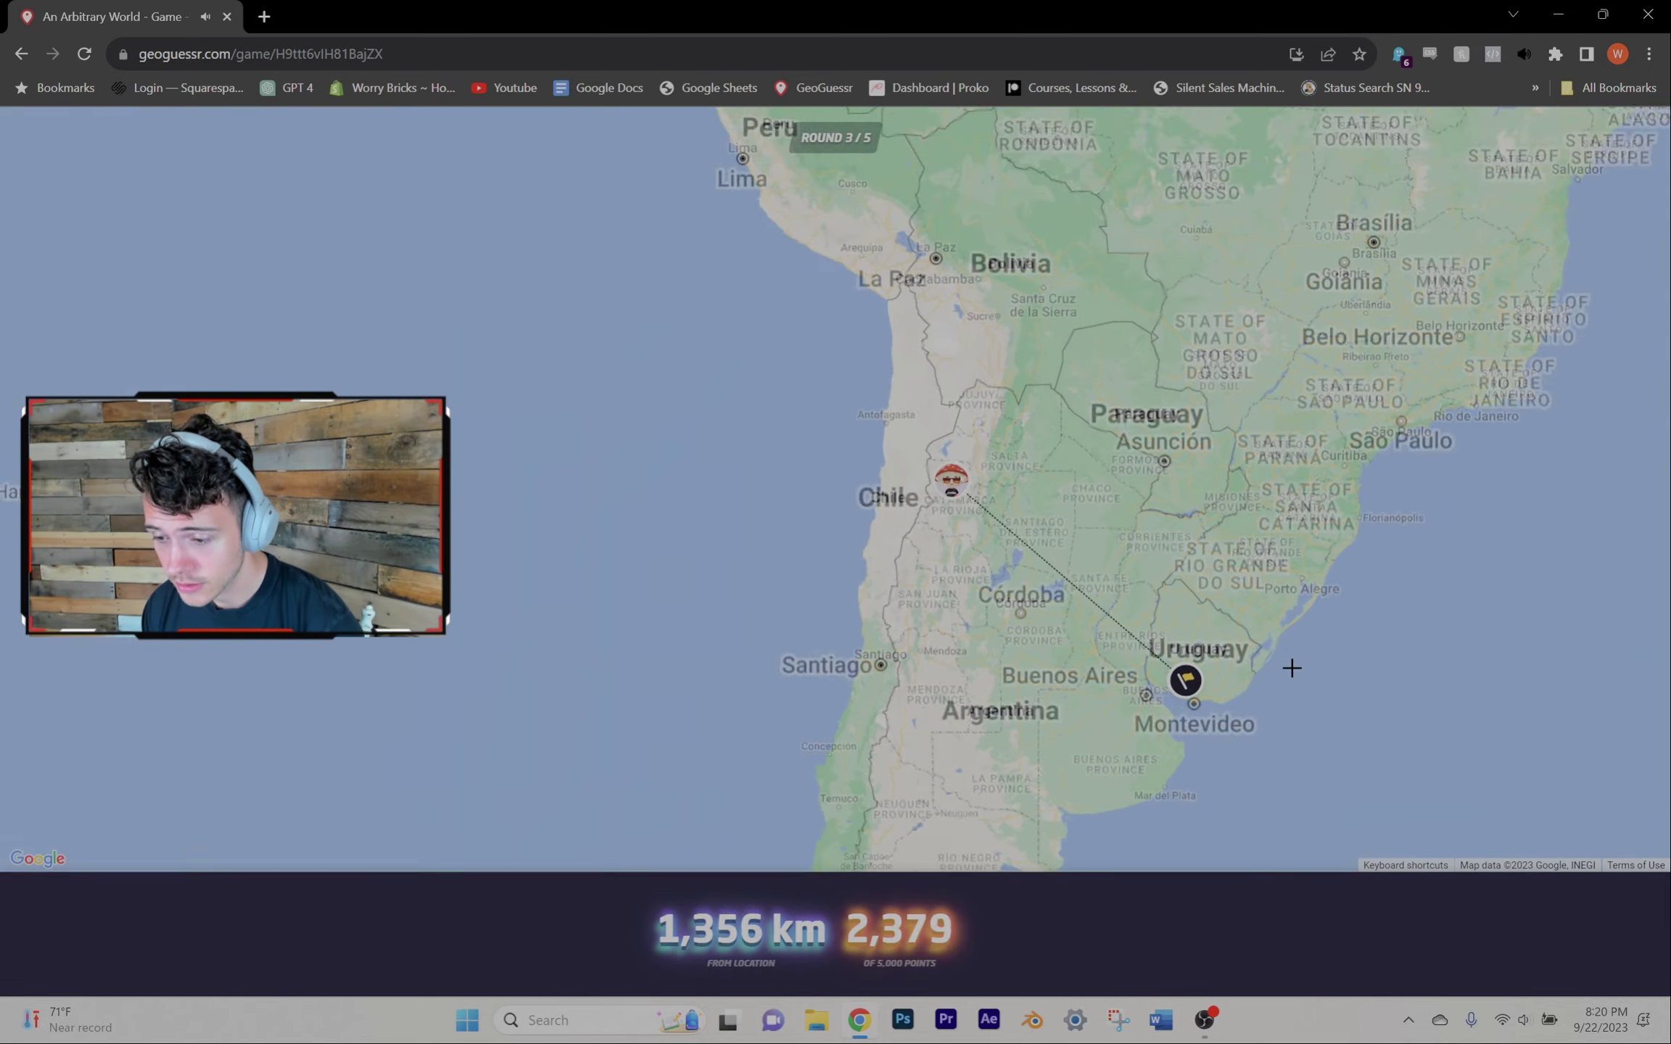
{"action": "key", "text": "space"}
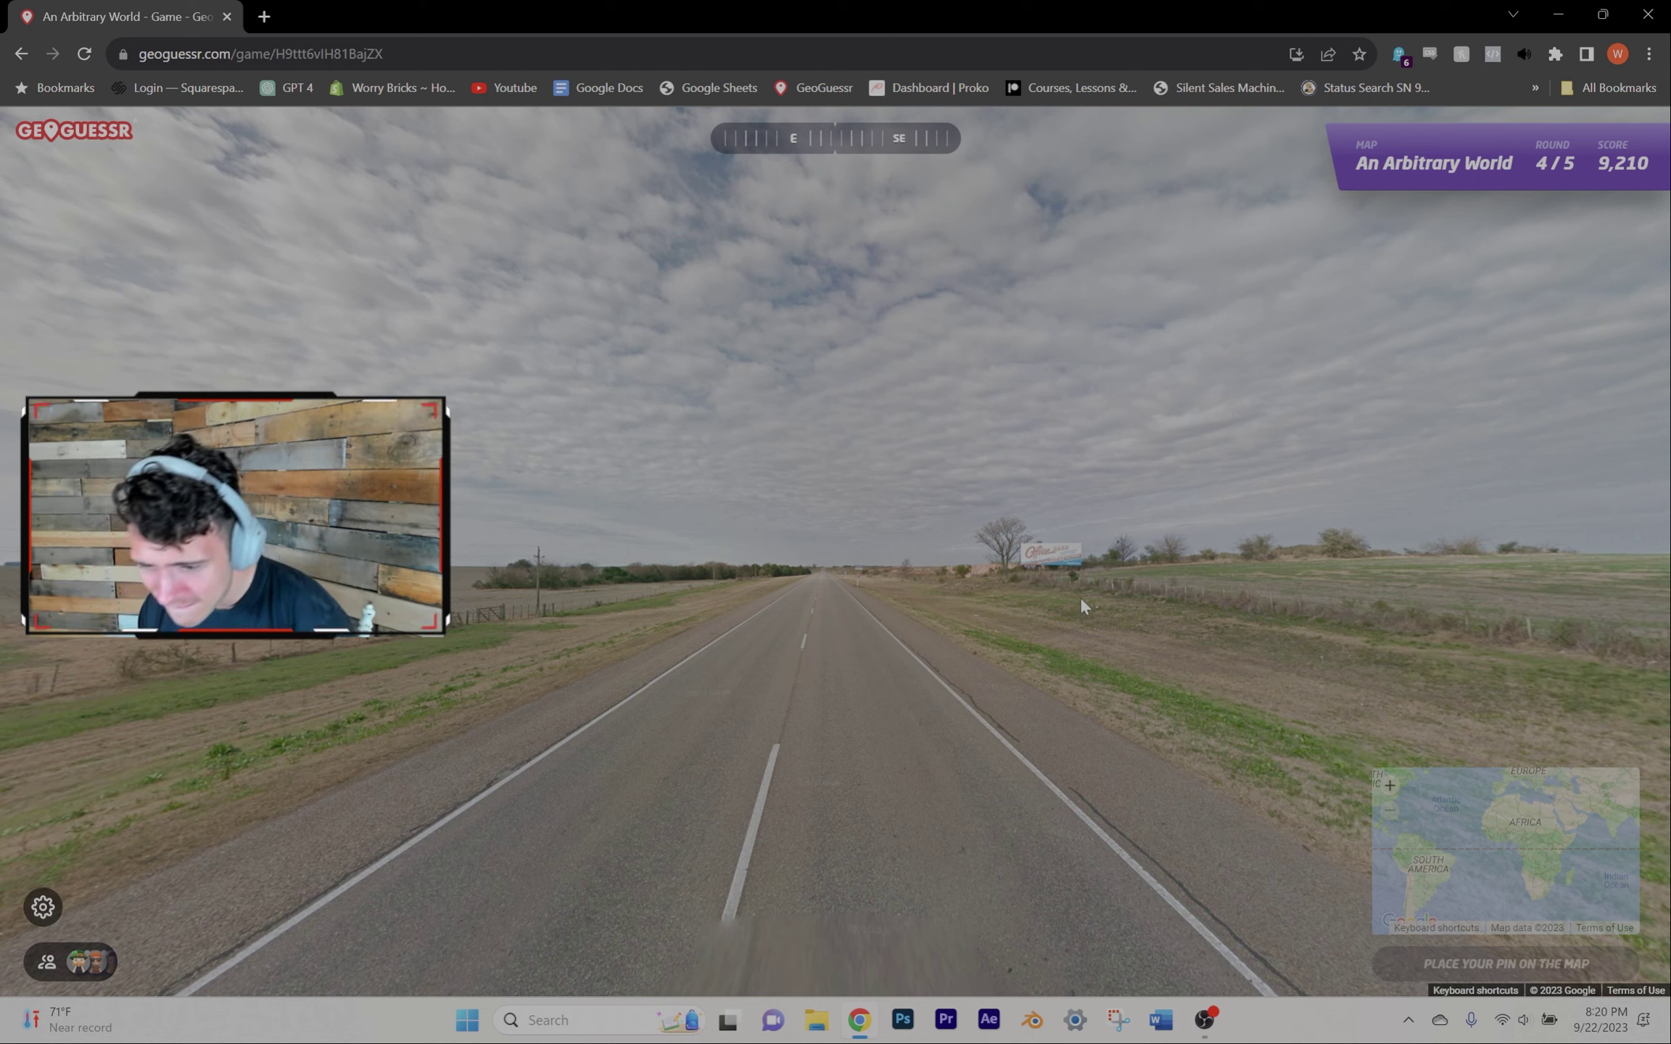
{"action": "mouse_move", "coordinate": [1388, 756]}
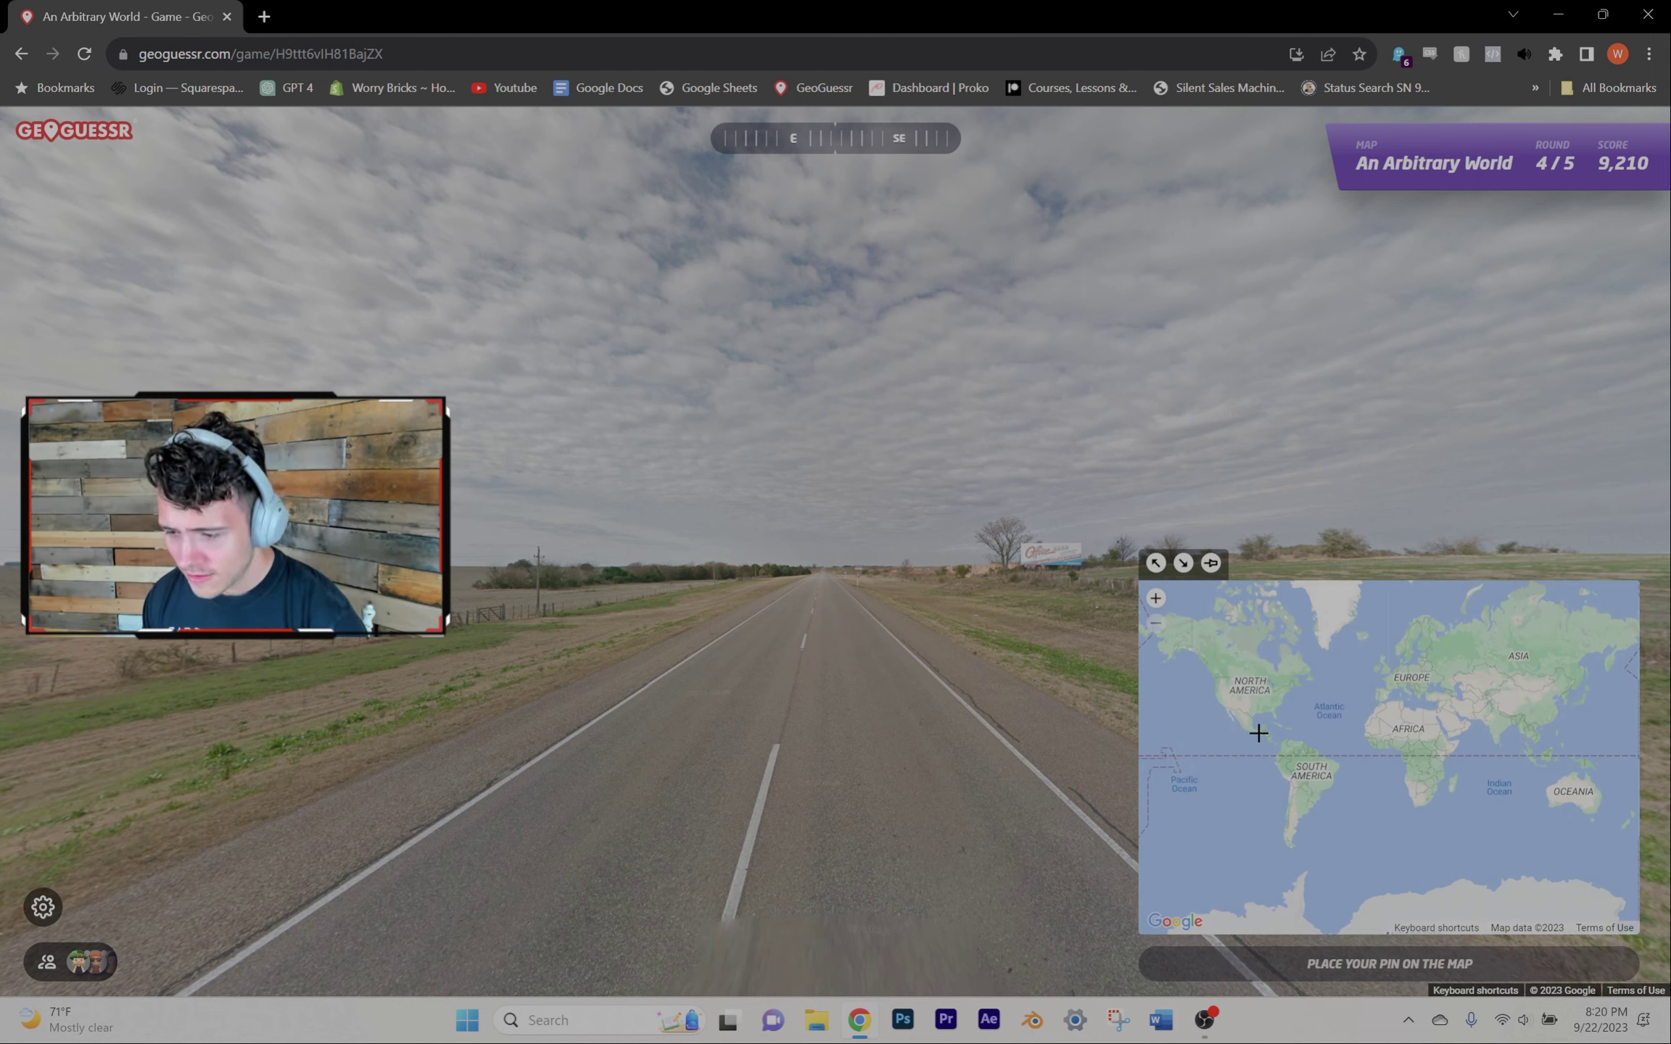
{"action": "scroll", "coordinate": [1259, 732], "scroll_direction": "up", "scroll_amount": 5}
{"action": "left_click", "coordinate": [1155, 723]}
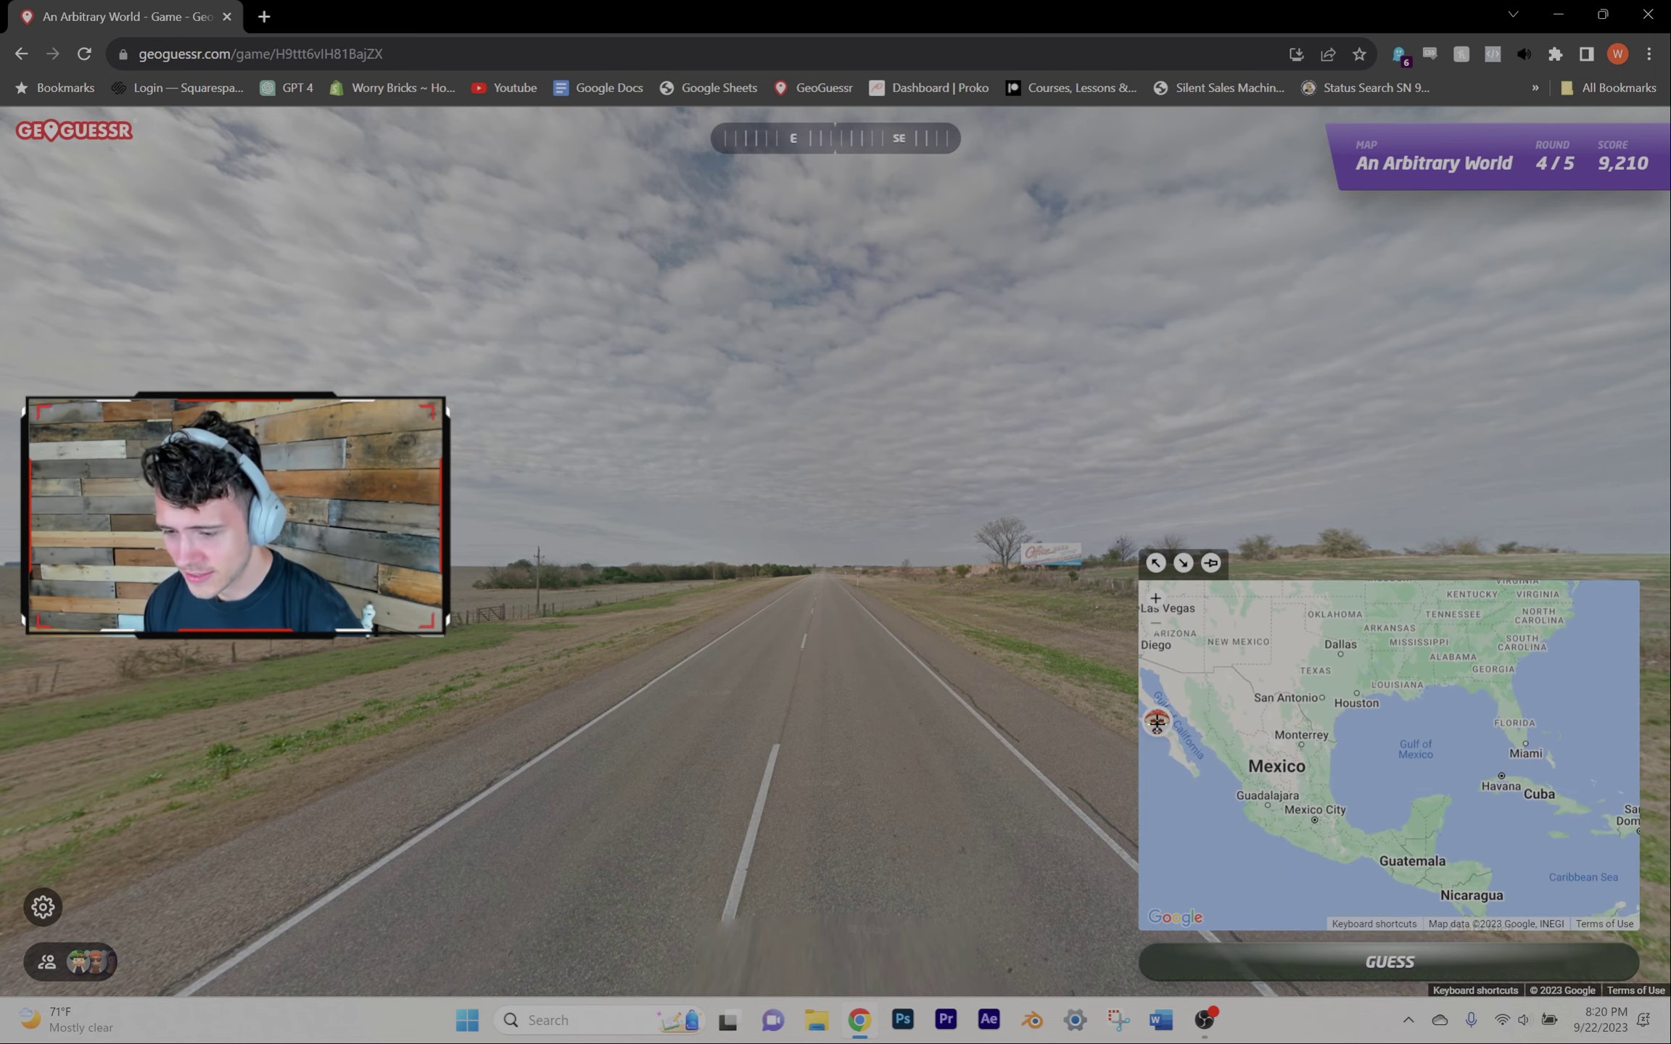
{"action": "key", "text": "space"}
{"action": "key", "text": "space"}
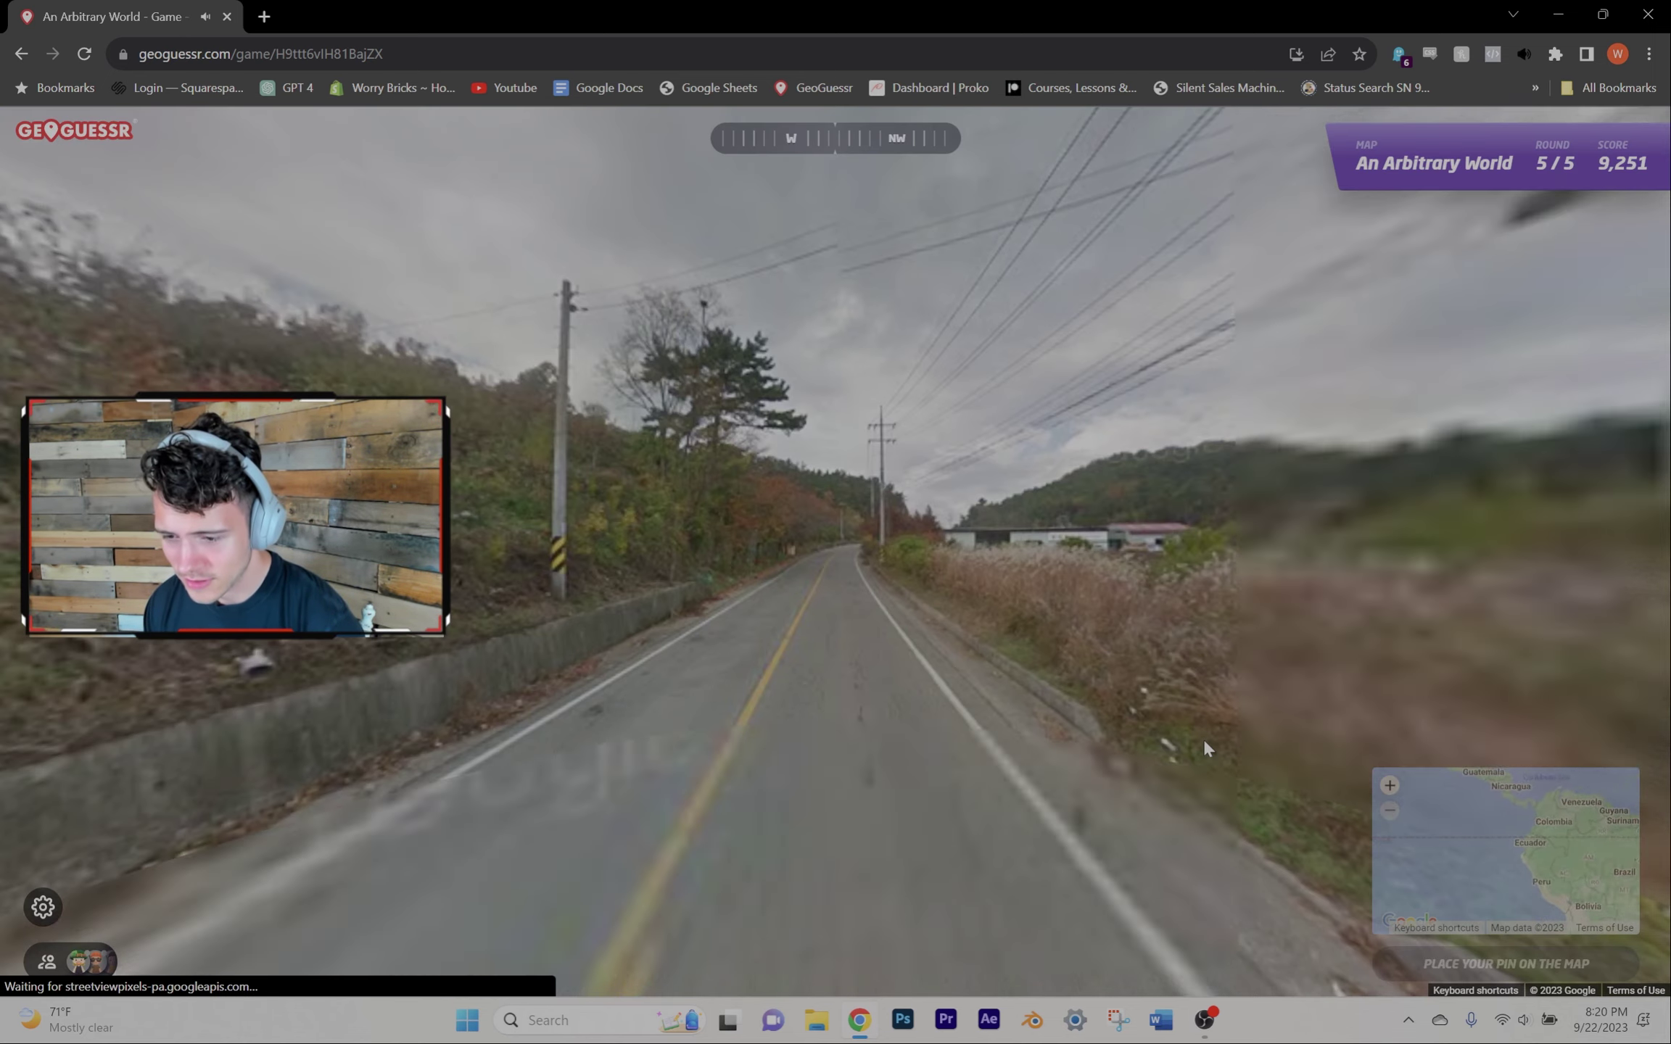
{"action": "scroll", "coordinate": [1529, 727], "scroll_direction": "up", "scroll_amount": 1}
{"action": "scroll", "coordinate": [1579, 688], "scroll_direction": "up", "scroll_amount": 2}
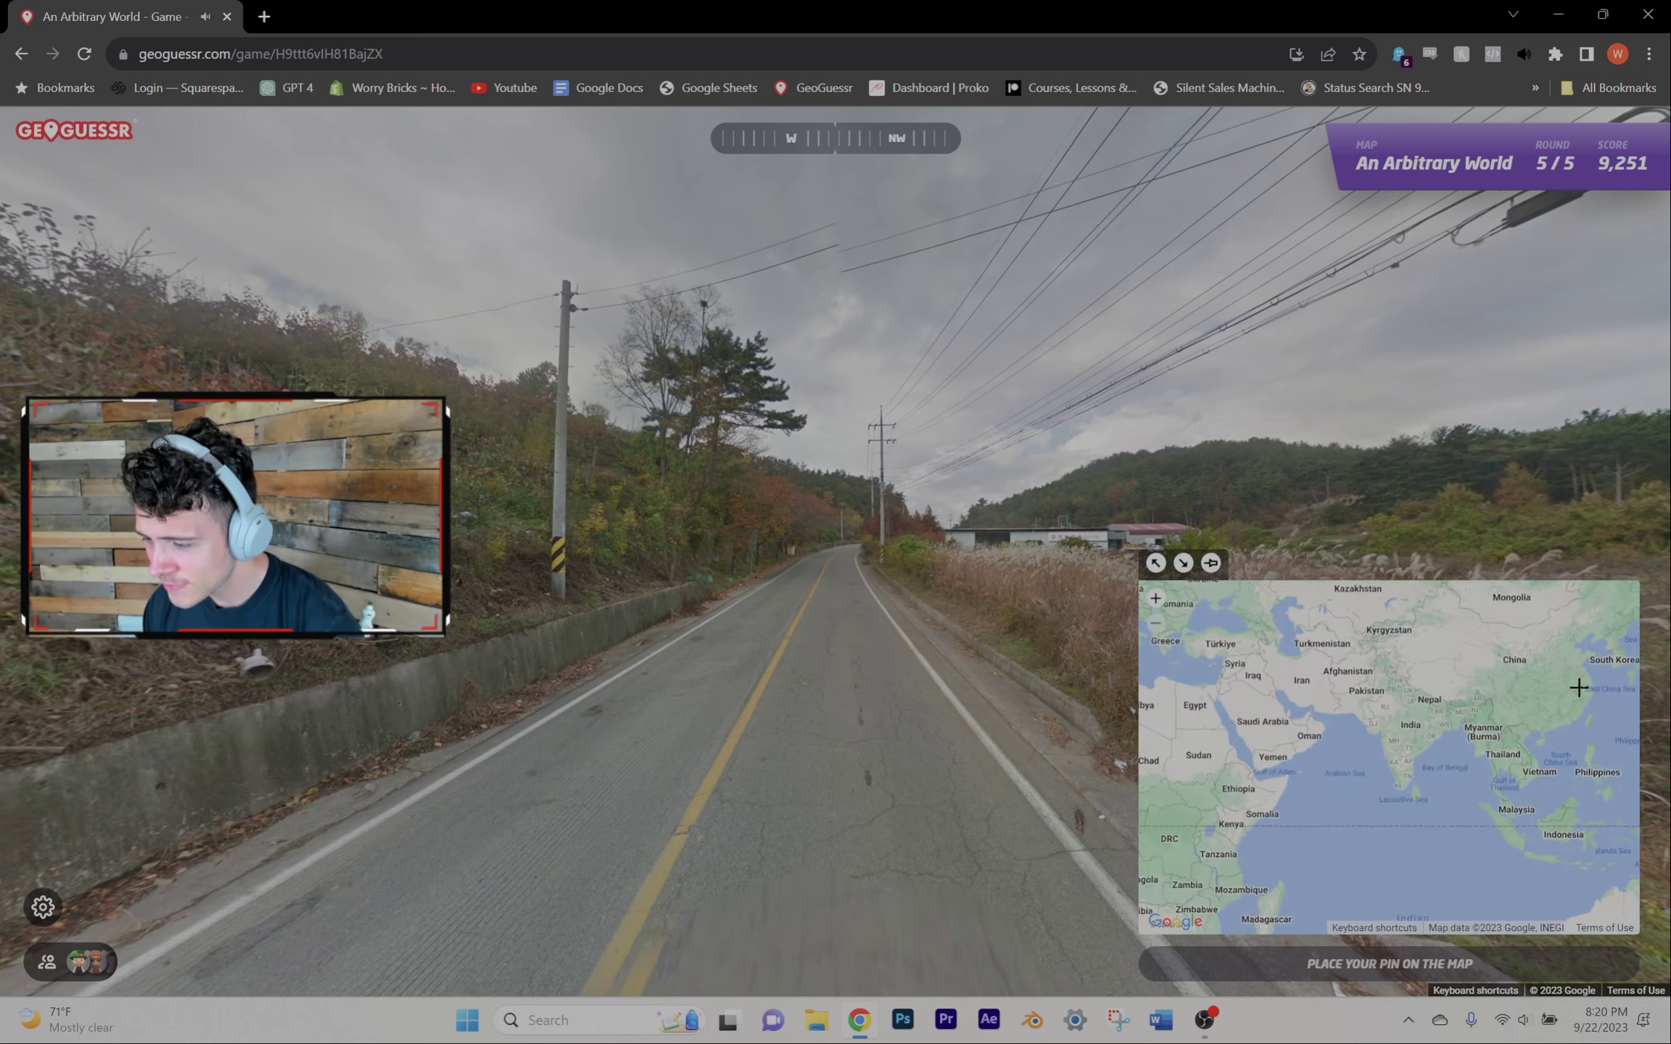
{"action": "scroll", "coordinate": [1579, 688], "scroll_direction": "up", "scroll_amount": 3}
{"action": "left_click", "coordinate": [1528, 712]}
{"action": "key", "text": "space"}
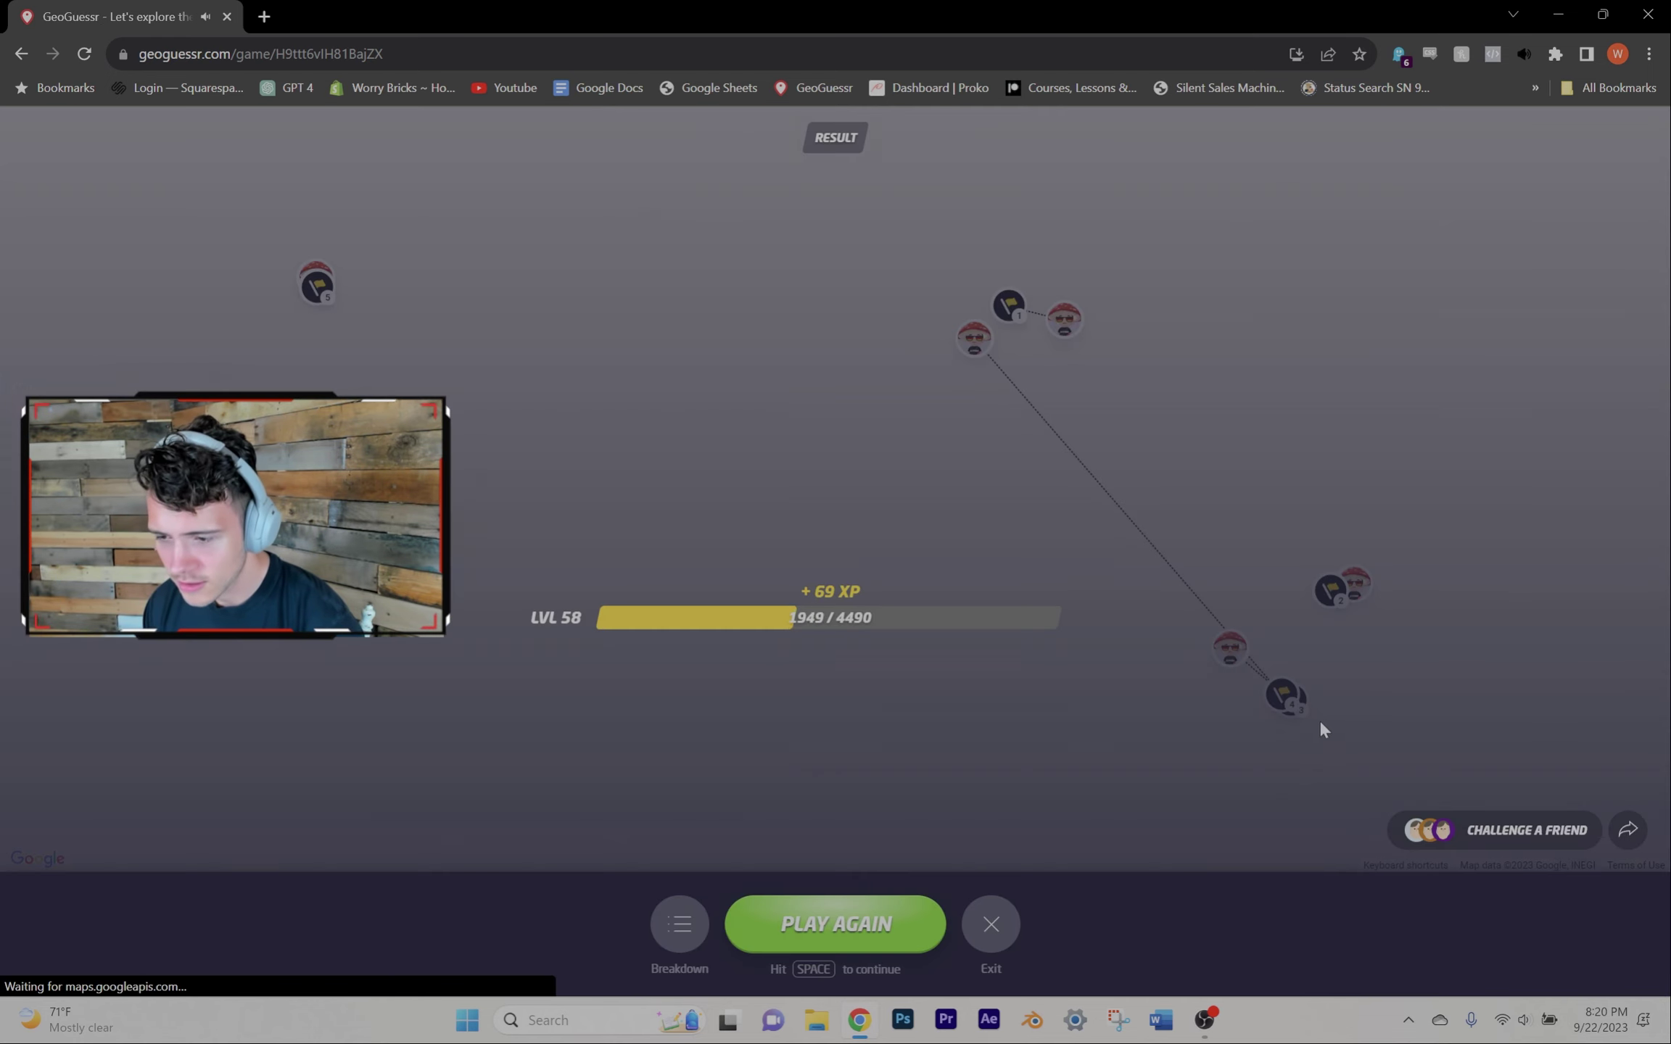
Step: Start a new game and guess near Singapore and in New Zealand
{"action": "key", "text": "space"}
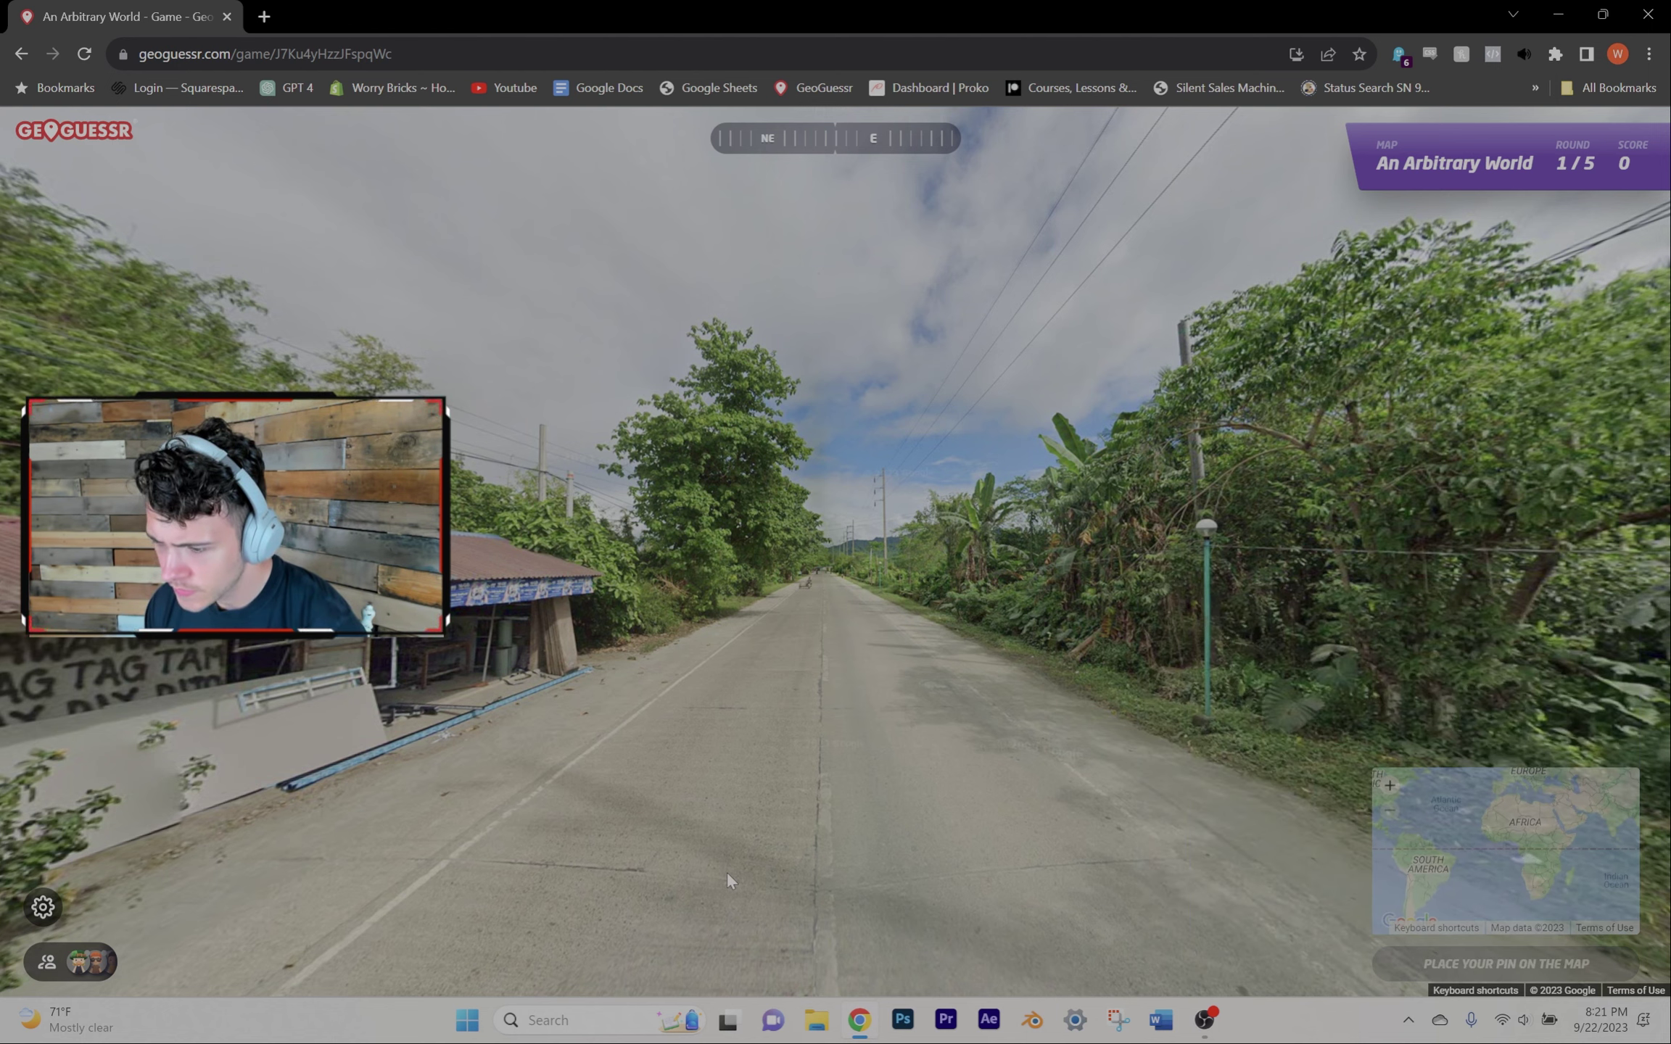
{"action": "scroll", "coordinate": [1529, 743], "scroll_direction": "up", "scroll_amount": 5}
{"action": "left_click", "coordinate": [1521, 781]}
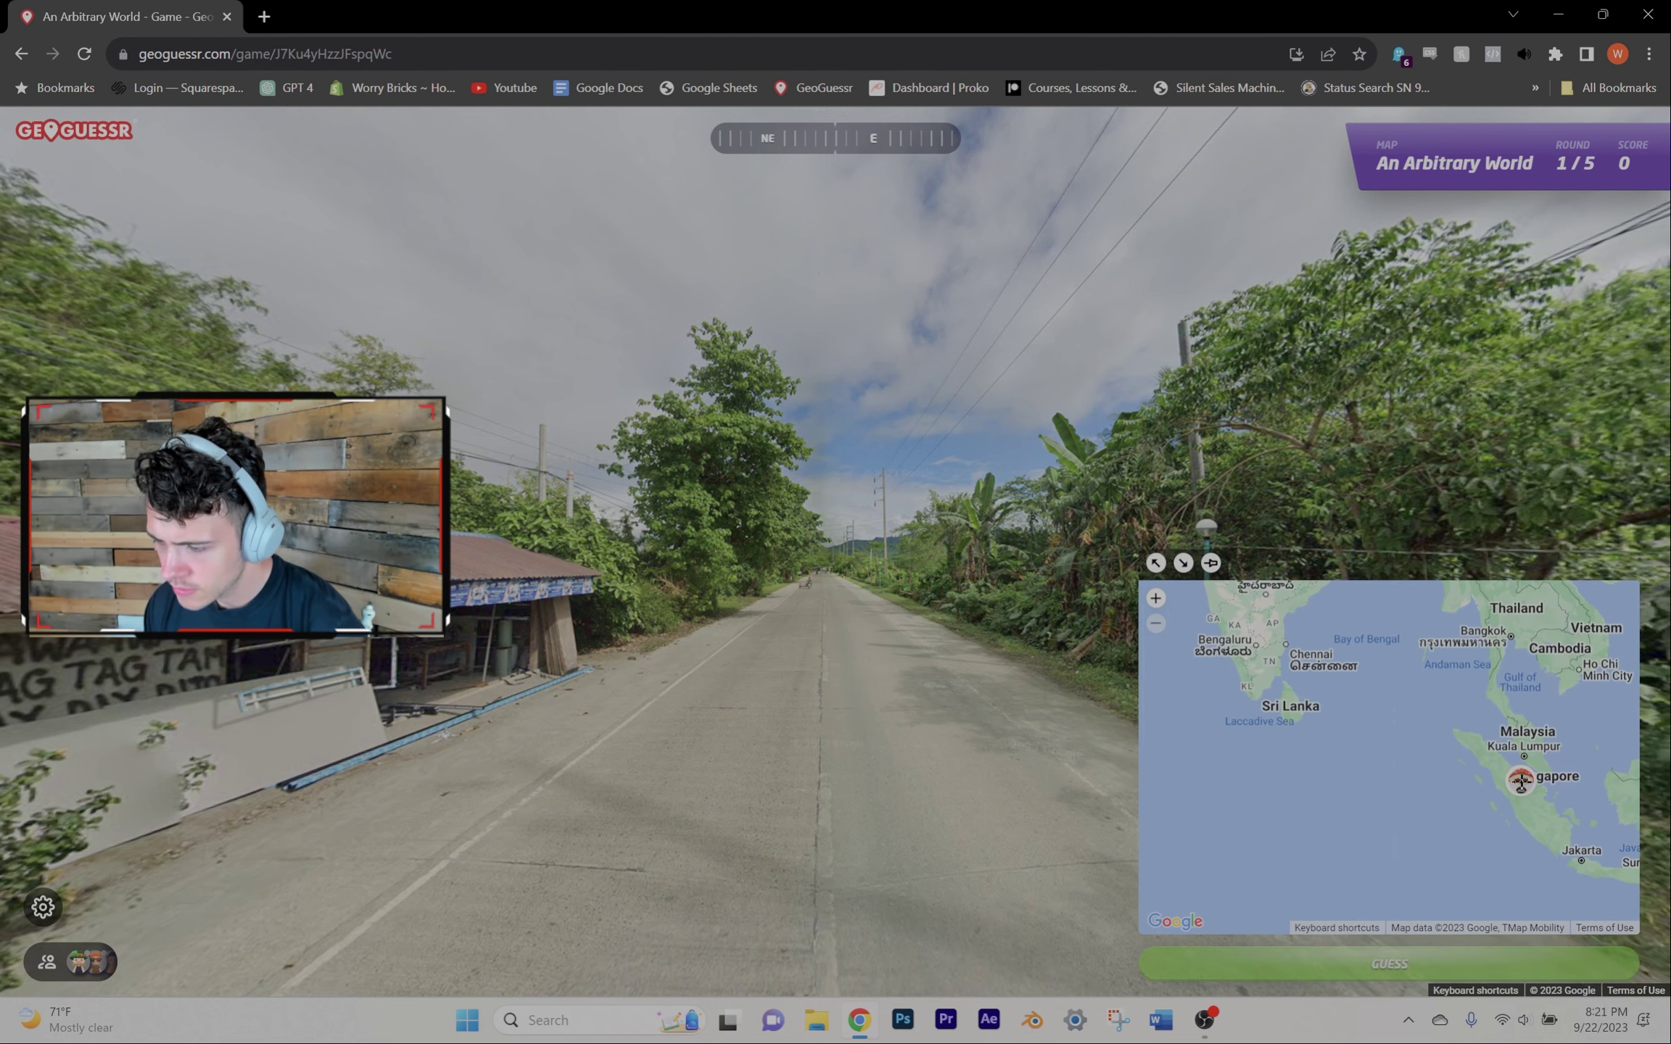
{"action": "key", "text": "space"}
{"action": "key", "text": "space"}
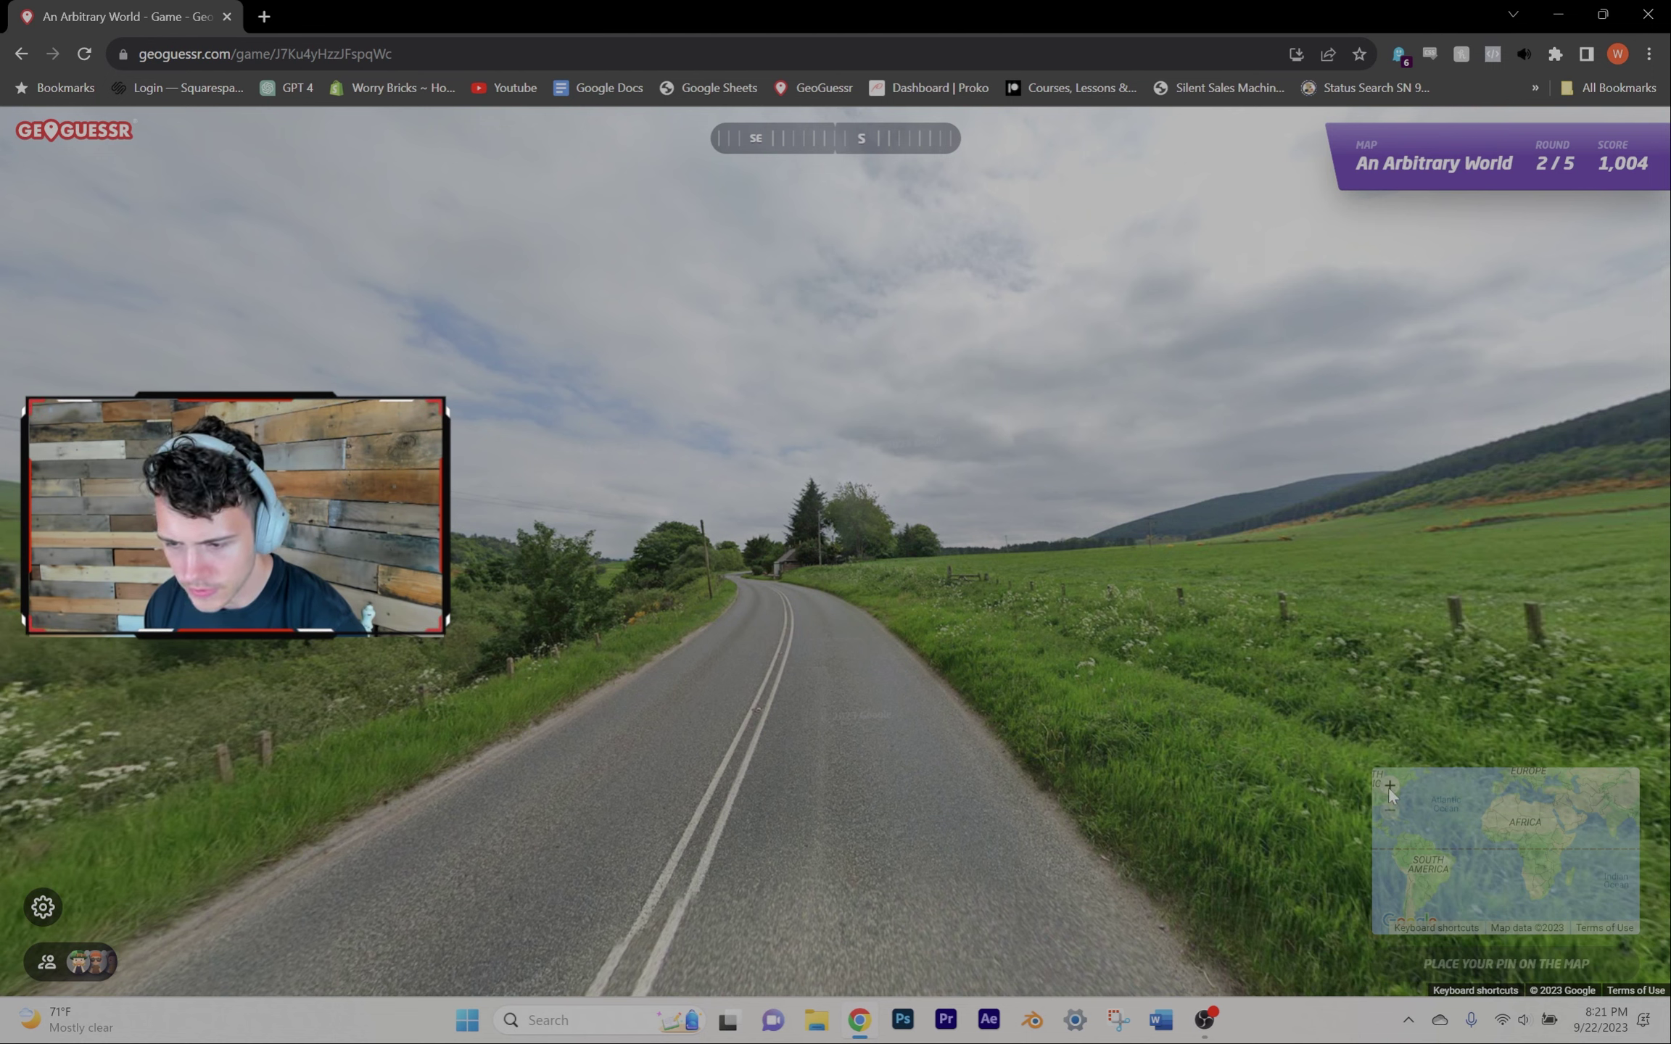
{"action": "scroll", "coordinate": [1593, 810], "scroll_direction": "up", "scroll_amount": 3}
{"action": "scroll", "coordinate": [1496, 776], "scroll_direction": "up", "scroll_amount": 2}
{"action": "scroll", "coordinate": [1459, 774], "scroll_direction": "up", "scroll_amount": 2}
{"action": "left_click", "coordinate": [1463, 660]}
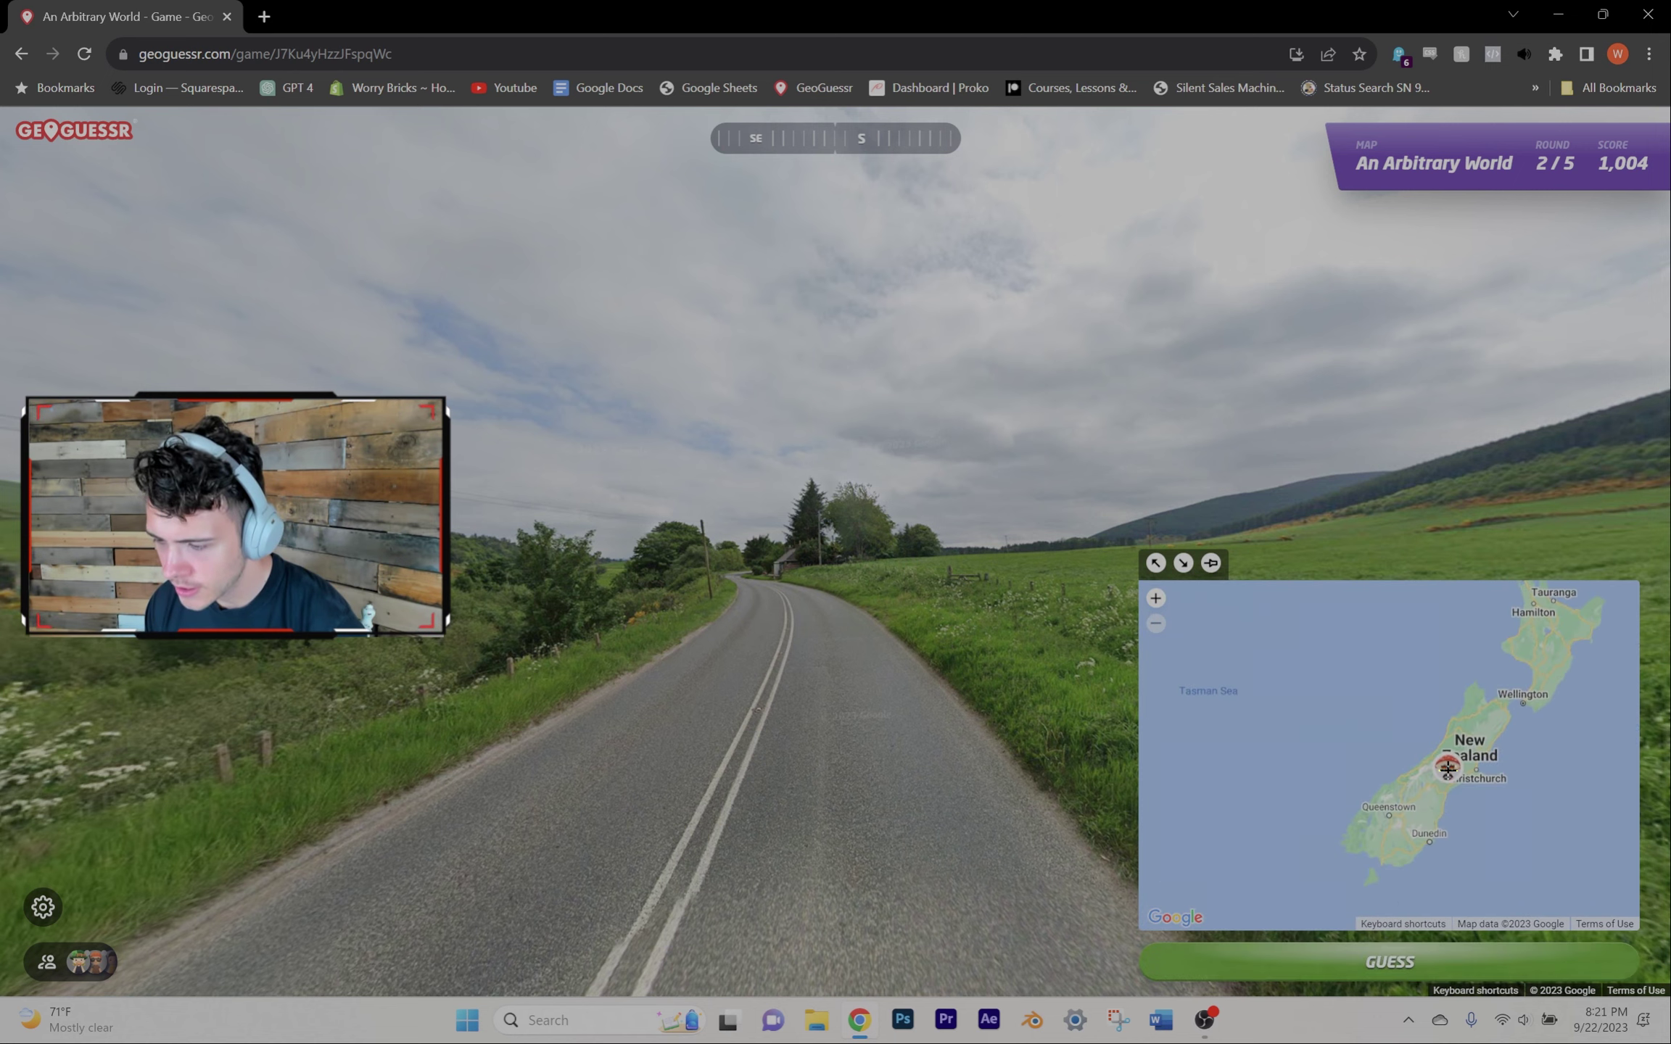
{"action": "key", "text": "space"}
{"action": "key", "text": "space"}
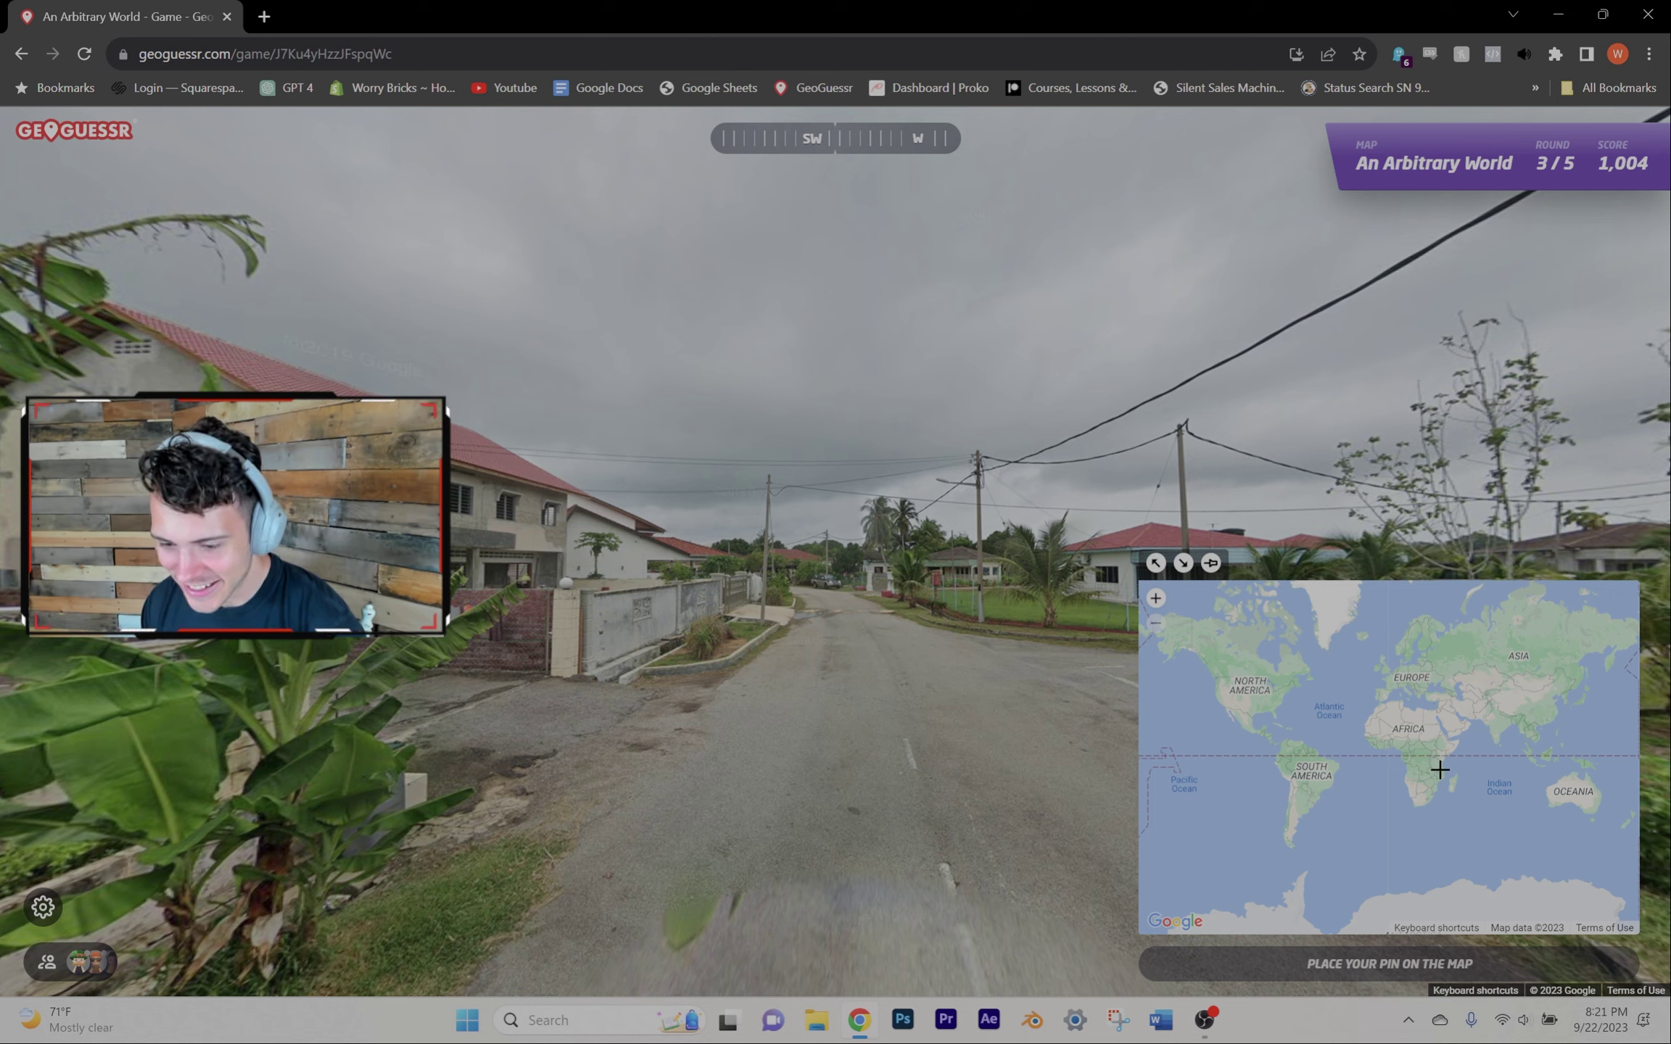
{"action": "scroll", "coordinate": [1560, 761], "scroll_direction": "up", "scroll_amount": 1}
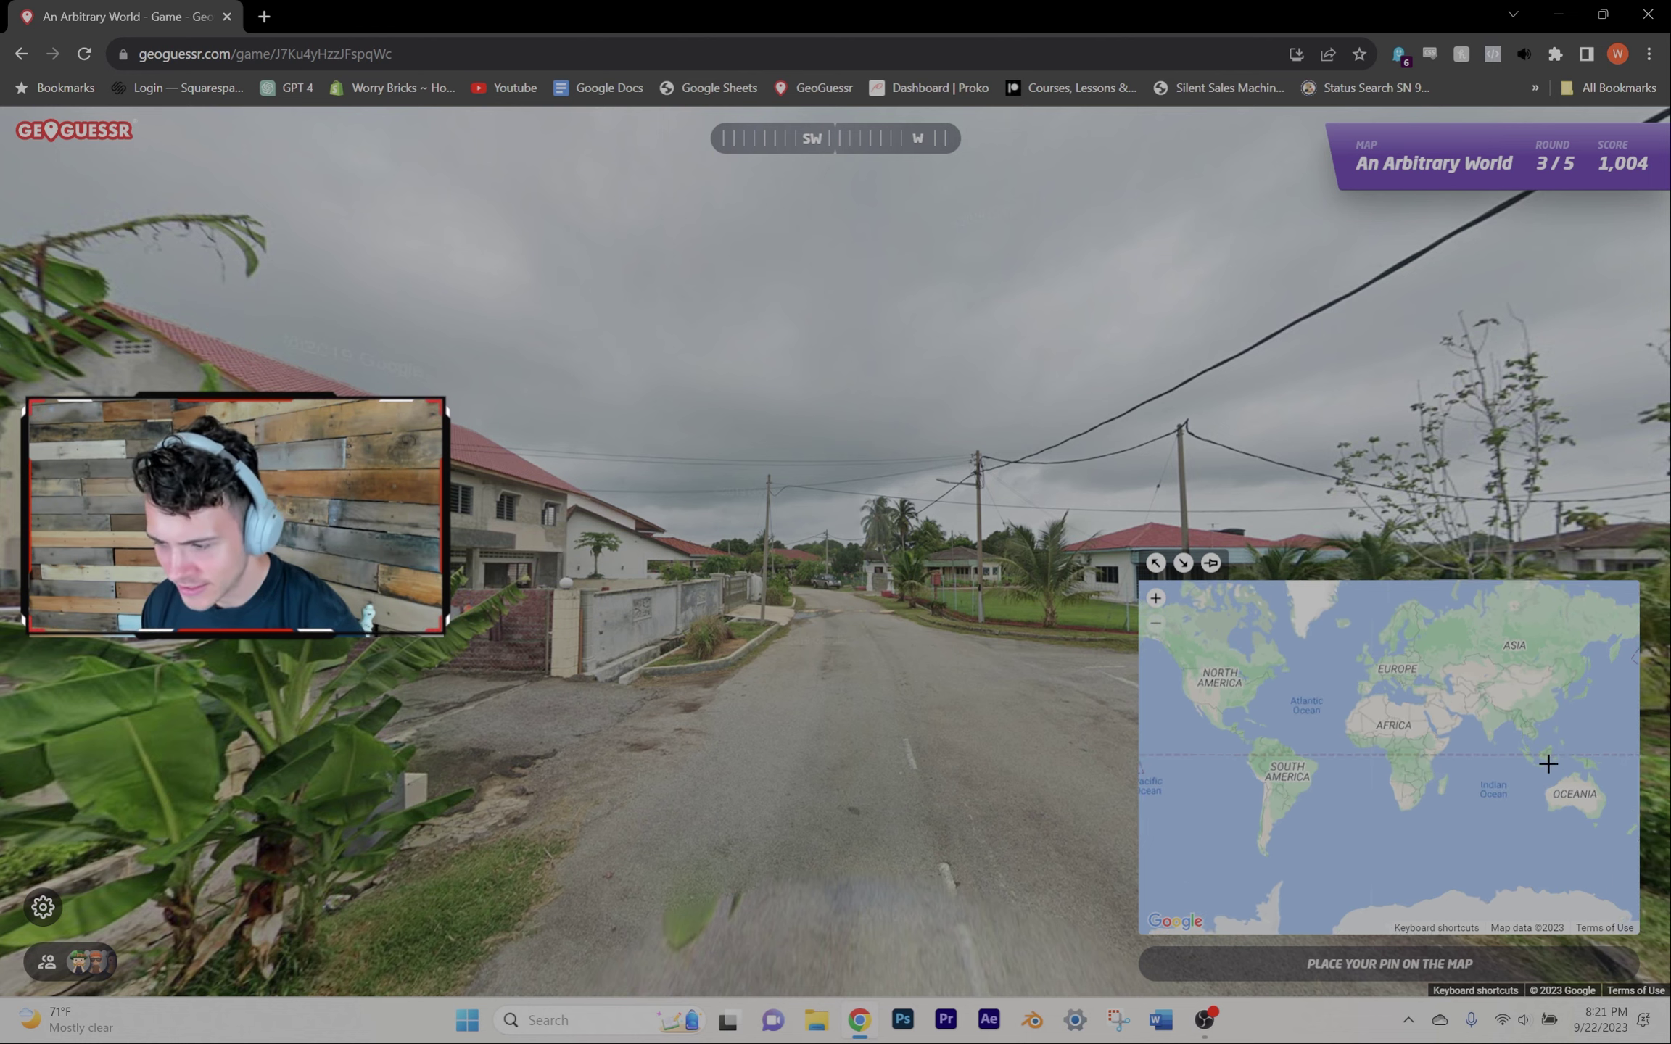
{"action": "scroll", "coordinate": [1548, 765], "scroll_direction": "up", "scroll_amount": 2}
{"action": "scroll", "coordinate": [1526, 770], "scroll_direction": "up", "scroll_amount": 2}
Step: Guess near Semarang, South America and Mexico (31 points), then start another game
{"action": "left_click", "coordinate": [1515, 768]}
{"action": "key", "text": "space"}
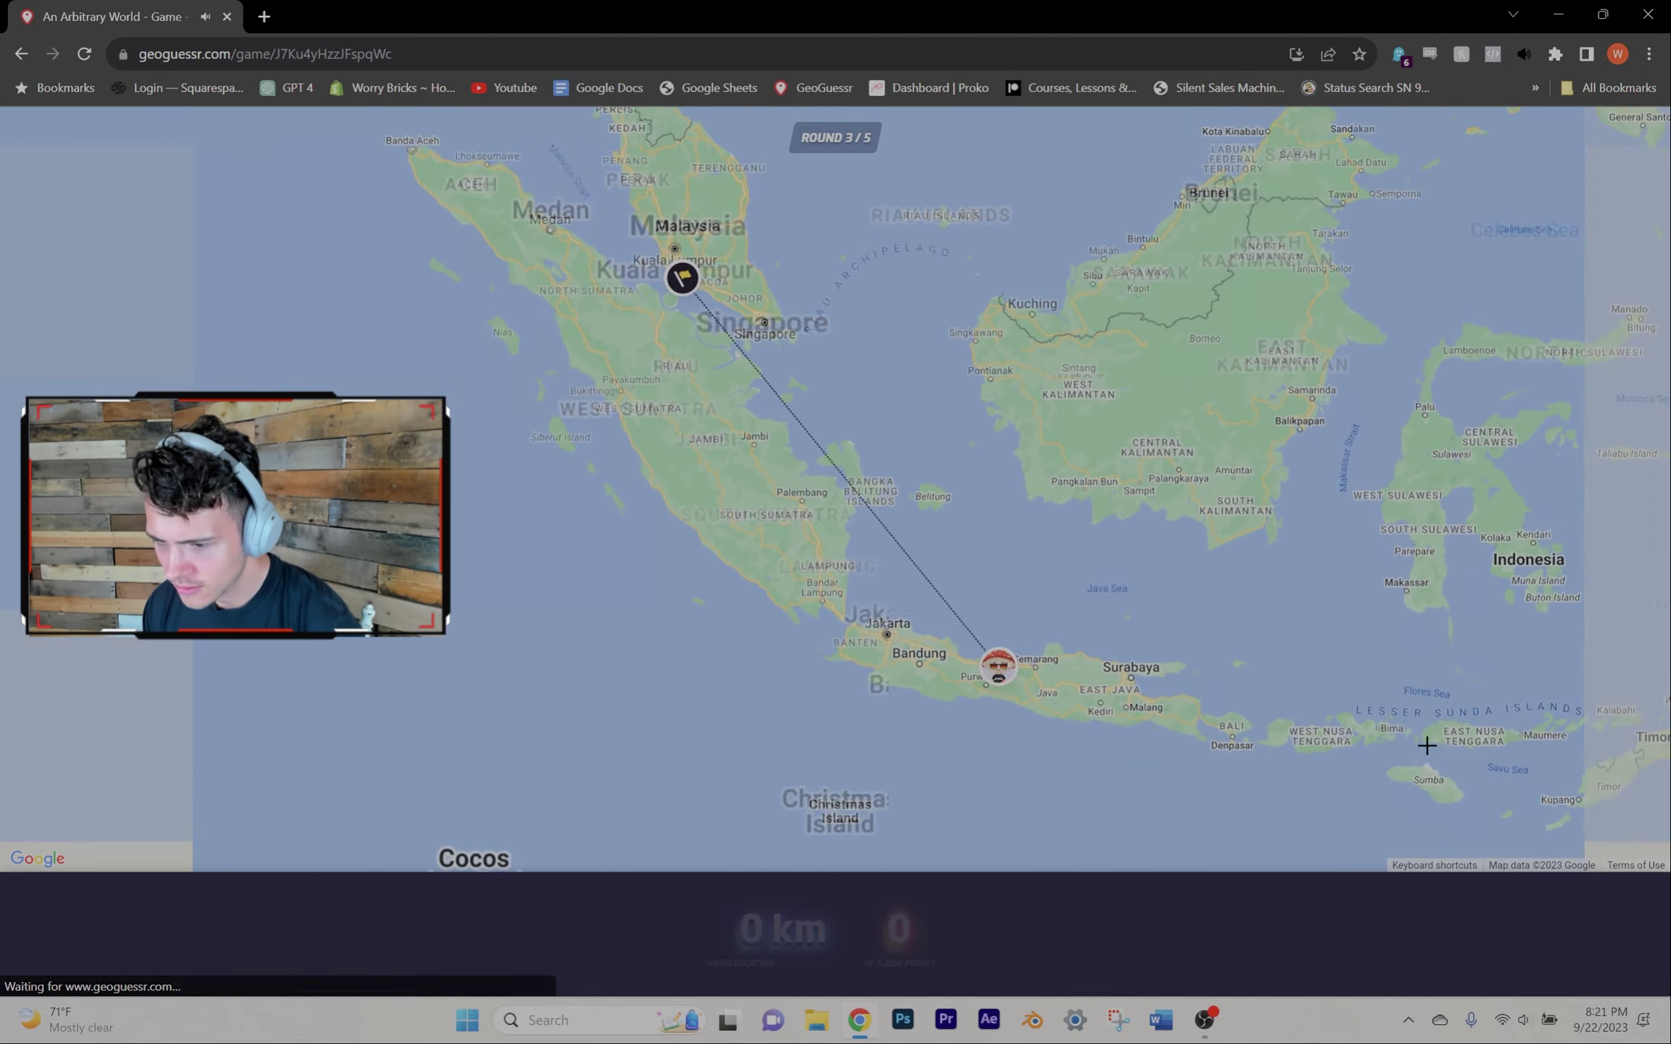
{"action": "key", "text": "space"}
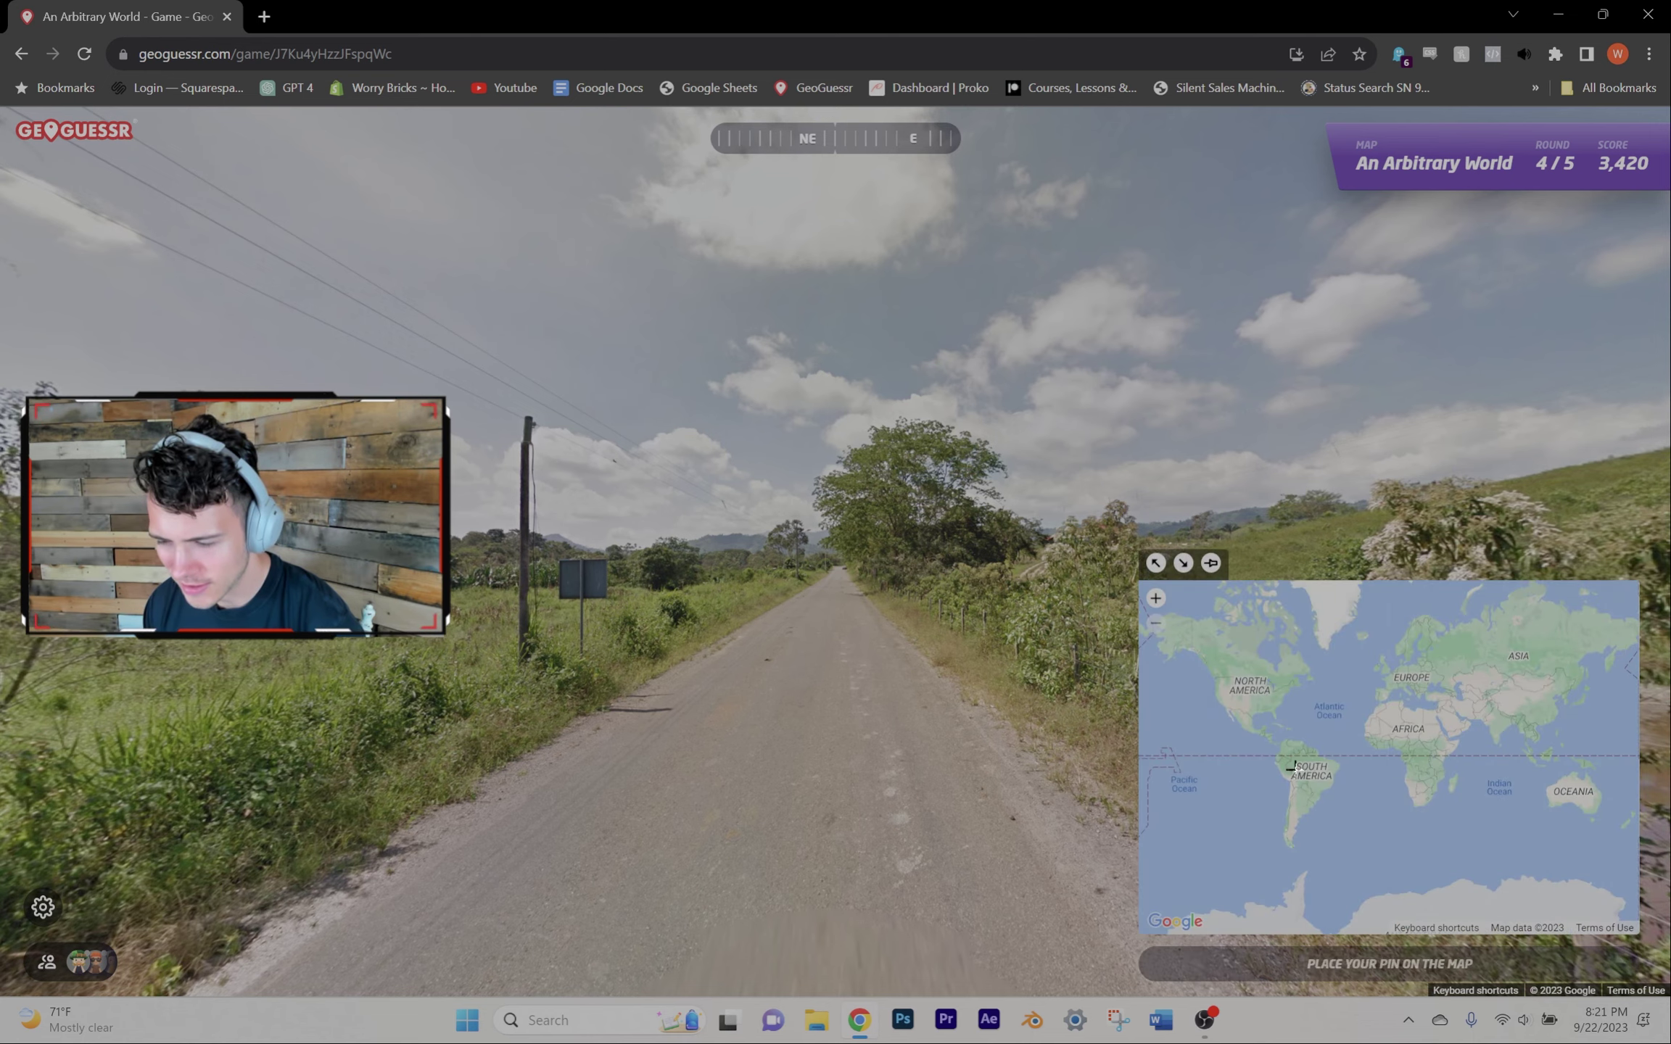
{"action": "scroll", "coordinate": [1293, 764], "scroll_direction": "up", "scroll_amount": 3}
{"action": "scroll", "coordinate": [1288, 757], "scroll_direction": "up", "scroll_amount": 2}
{"action": "left_click", "coordinate": [1287, 758]}
{"action": "key", "text": "space"}
{"action": "key", "text": "space"}
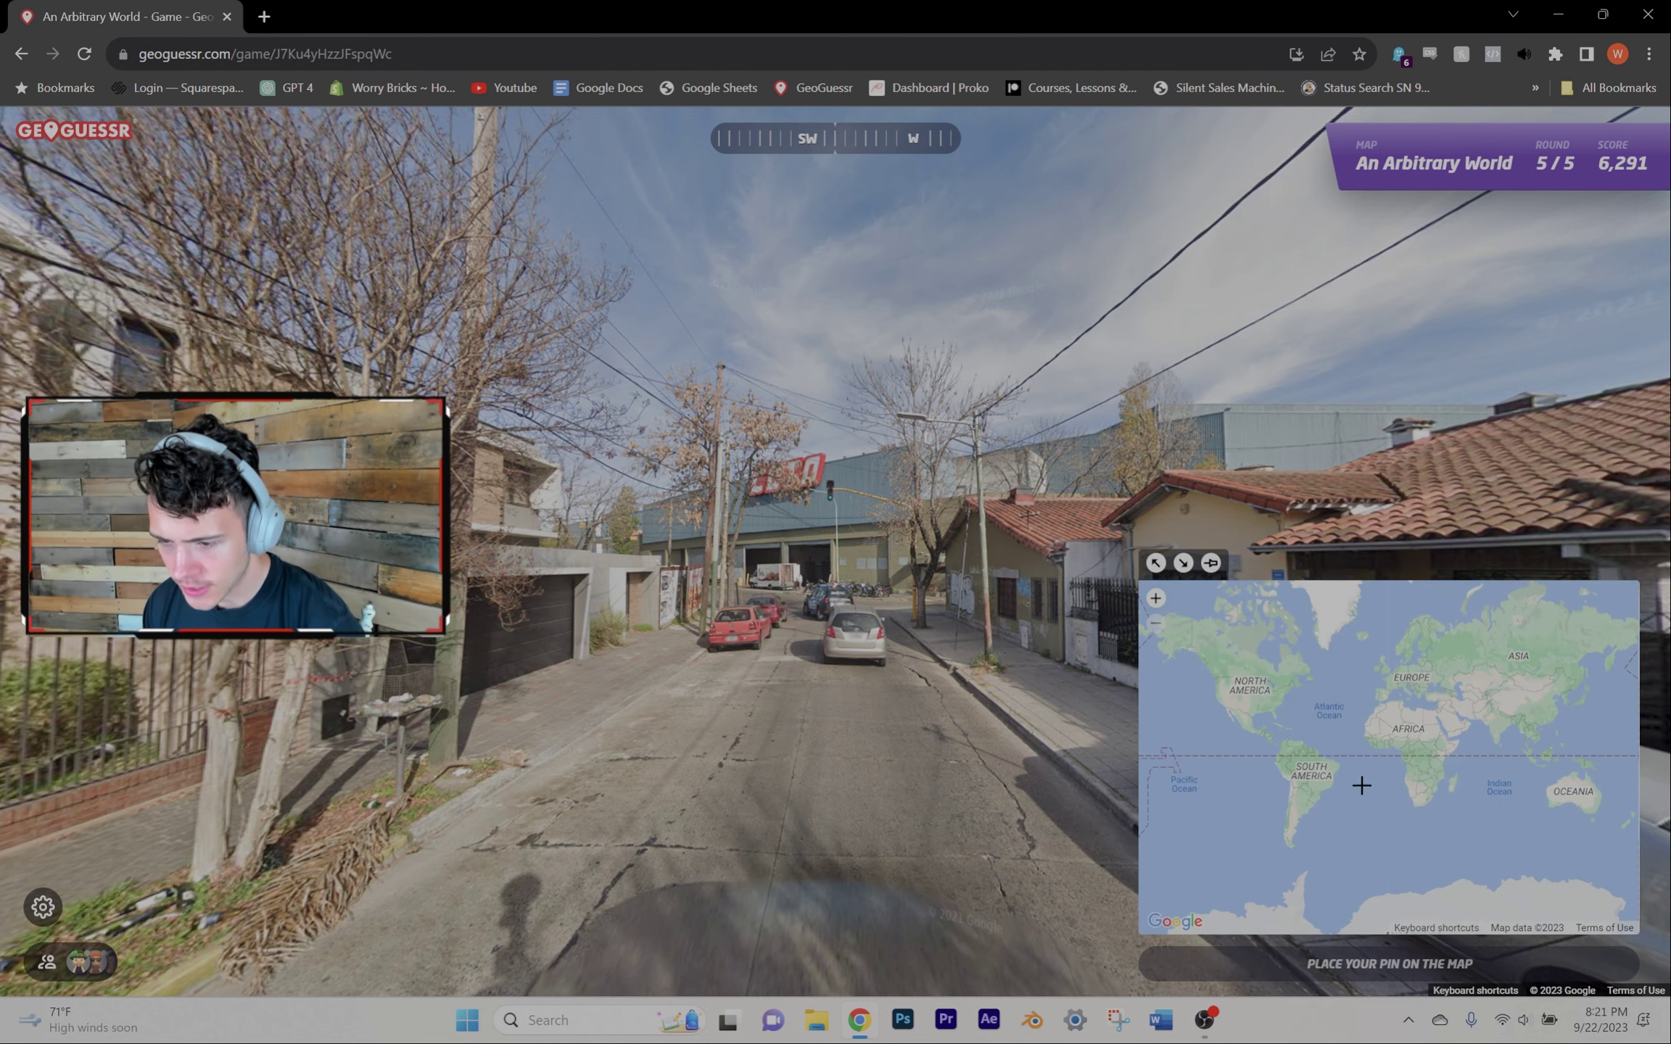
{"action": "scroll", "coordinate": [1243, 722], "scroll_direction": "up", "scroll_amount": 2}
{"action": "scroll", "coordinate": [1242, 719], "scroll_direction": "up", "scroll_amount": 2}
{"action": "left_click", "coordinate": [1245, 711]}
{"action": "key", "text": "space"}
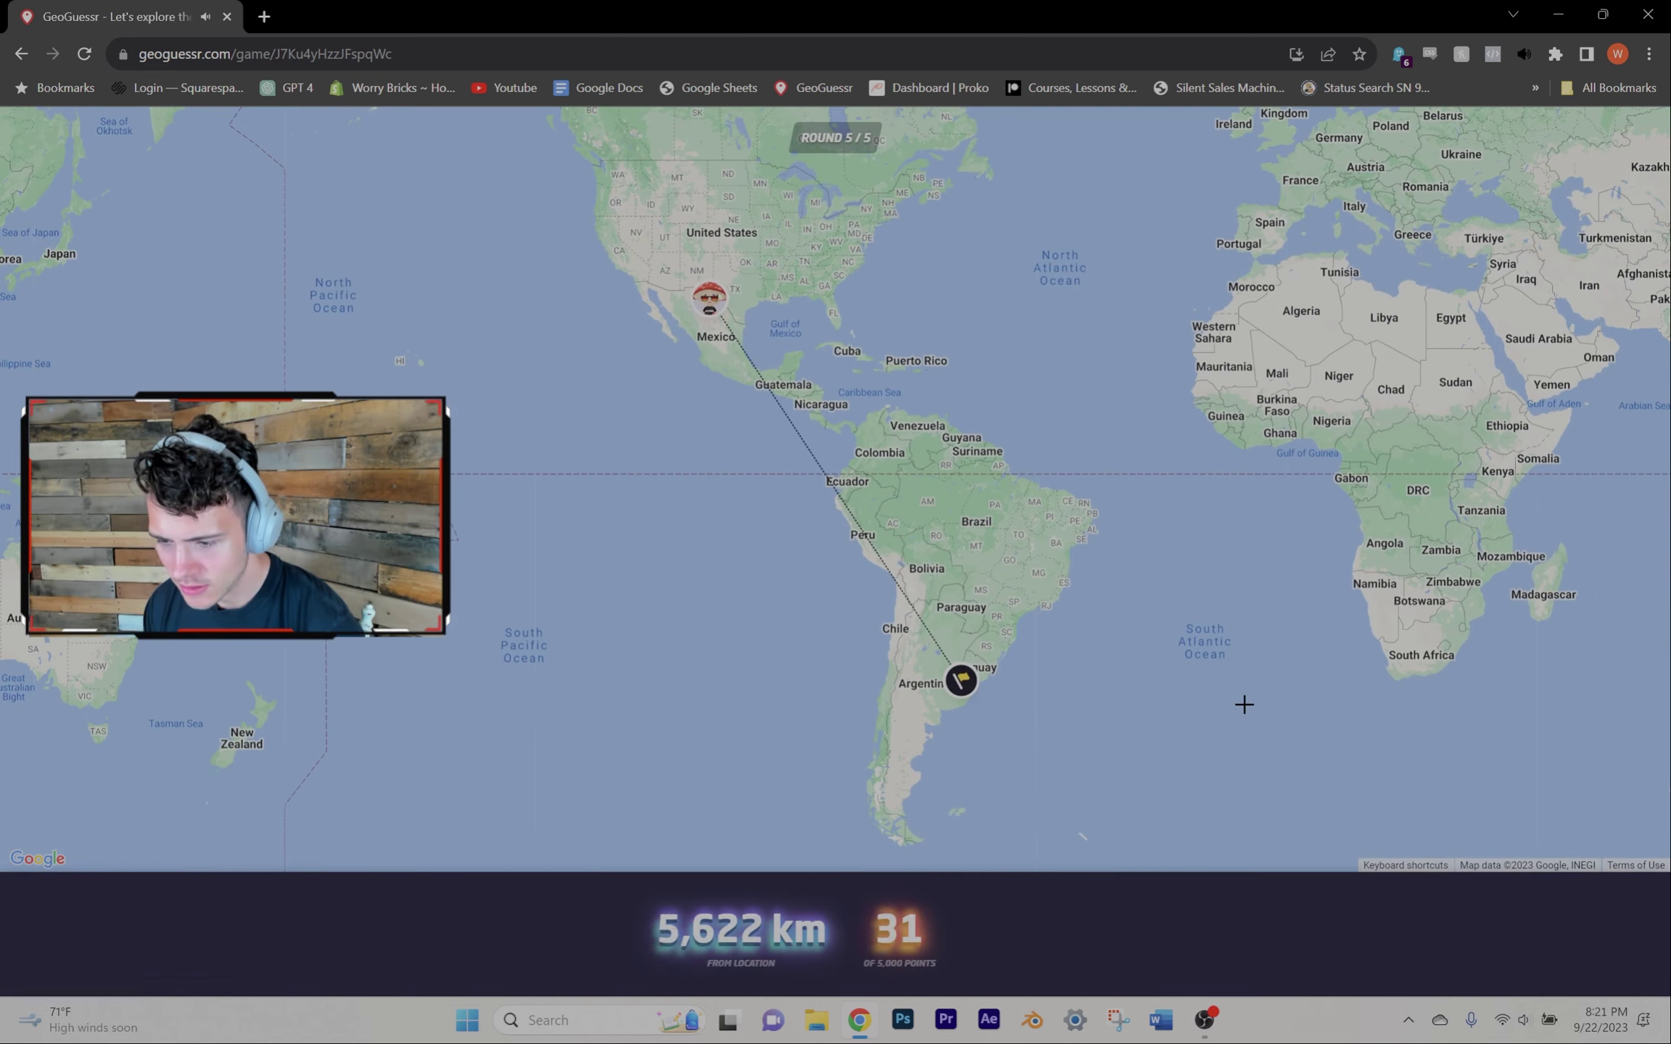
{"action": "key", "text": "space"}
{"action": "key", "text": "space"}
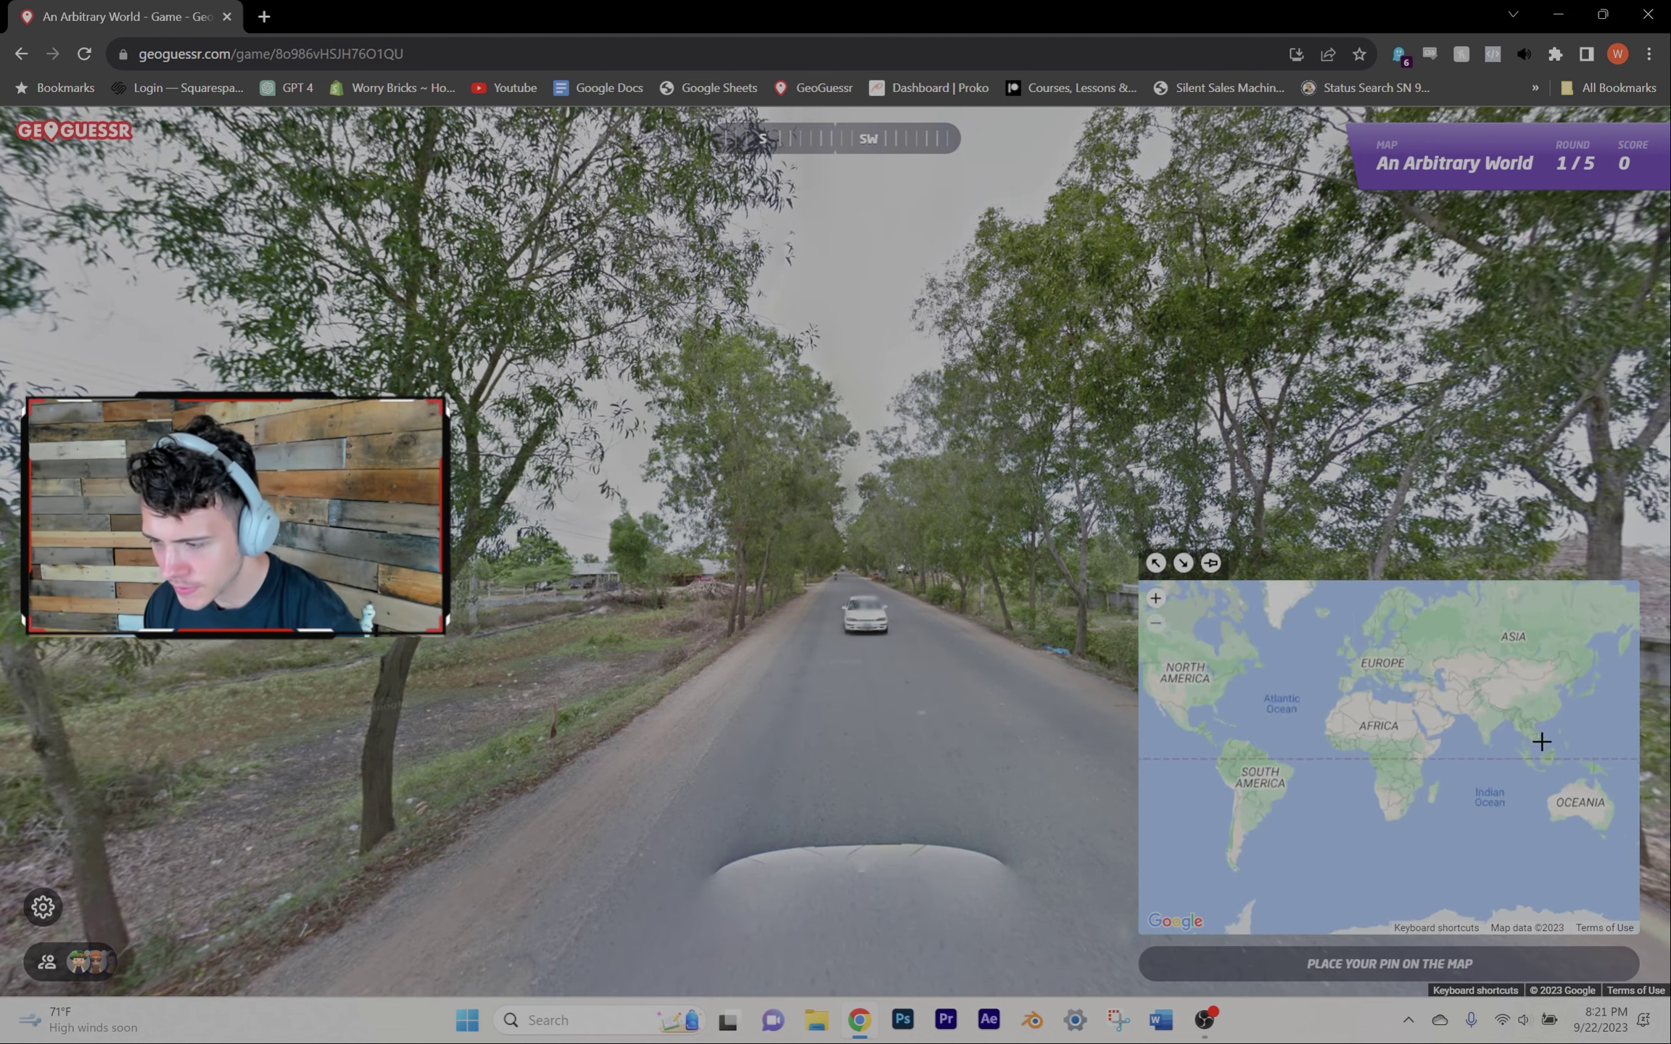
{"action": "scroll", "coordinate": [1508, 774], "scroll_direction": "up", "scroll_amount": 2}
{"action": "scroll", "coordinate": [1509, 774], "scroll_direction": "up", "scroll_amount": 2}
Step: Guess Malaysia, Switzerland and southern Brazil for rounds 1–3
{"action": "left_click", "coordinate": [1291, 799]}
{"action": "key", "text": "space"}
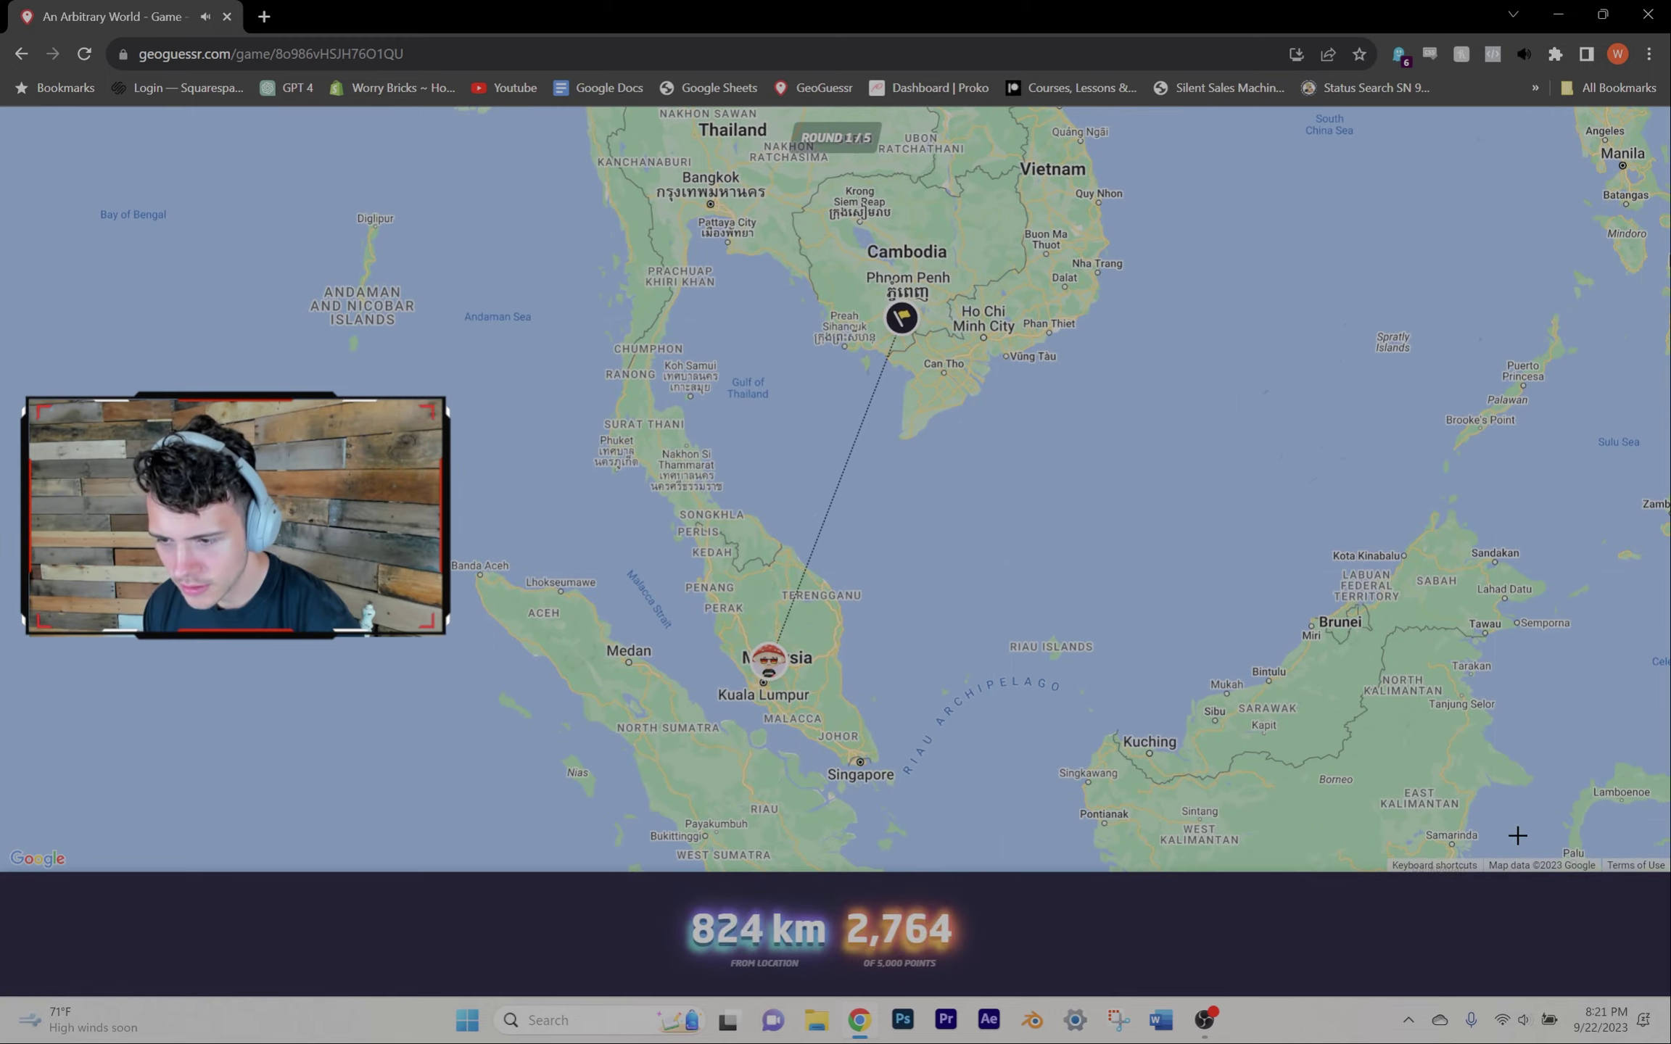
{"action": "key", "text": "space"}
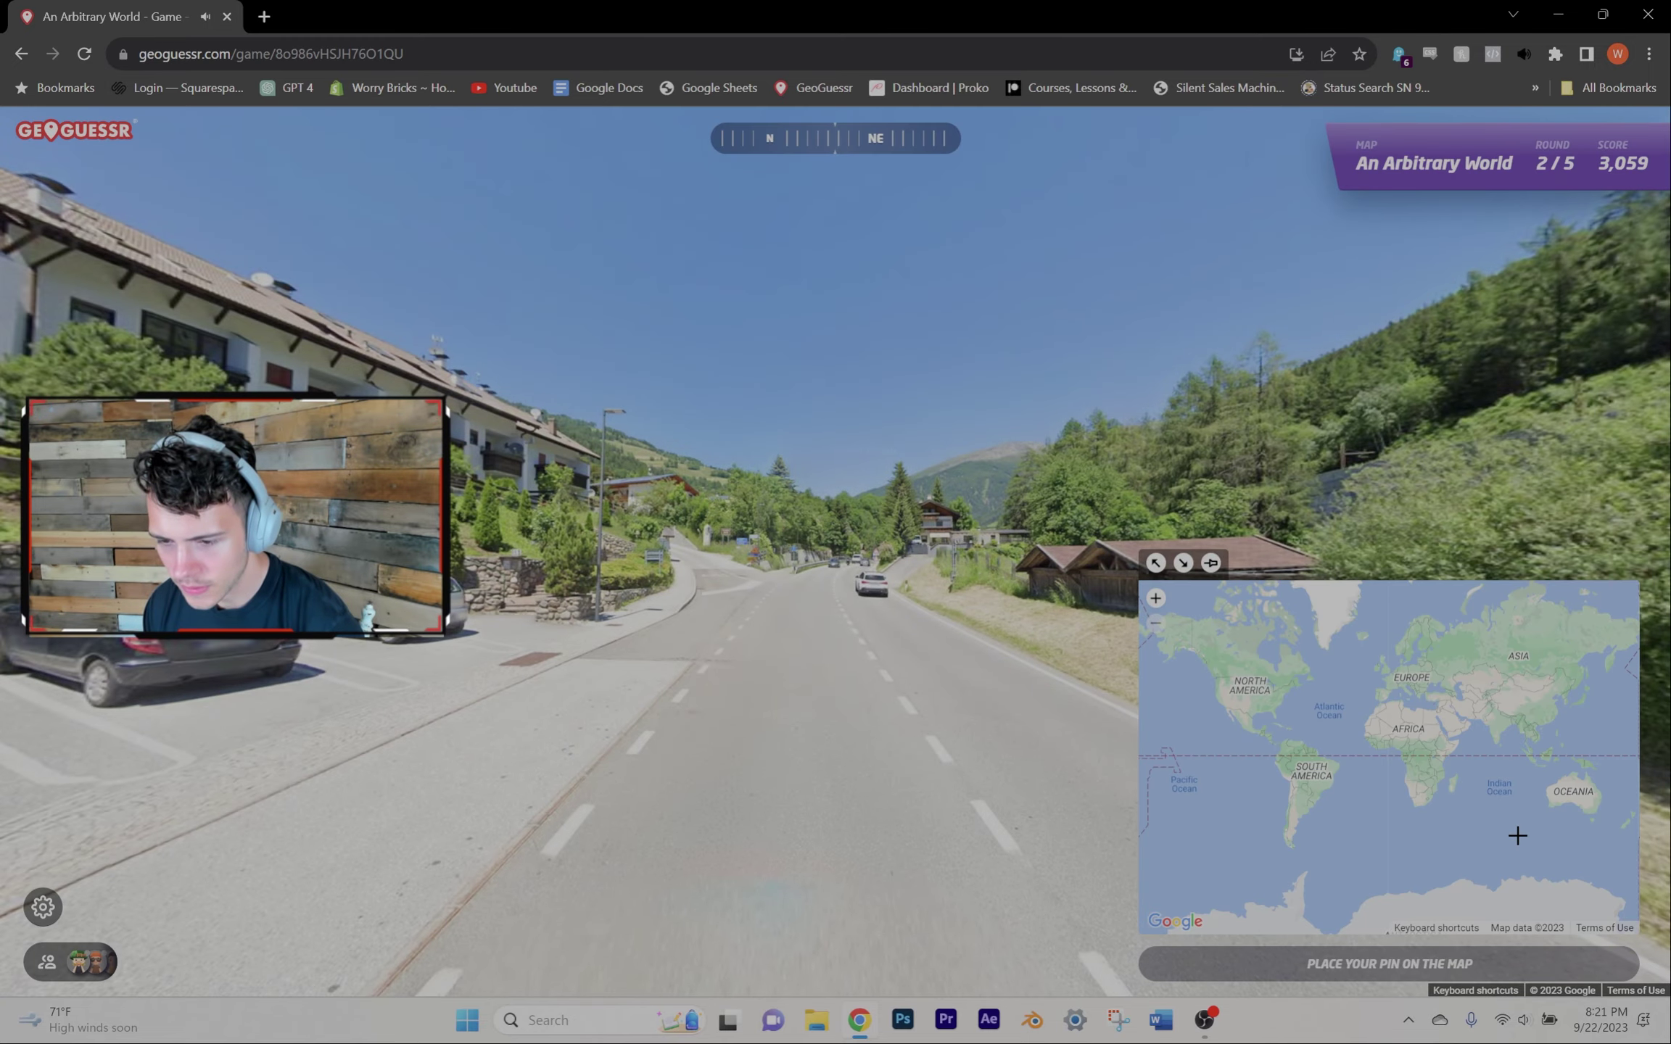
{"action": "scroll", "coordinate": [1389, 747], "scroll_direction": "up", "scroll_amount": 3}
{"action": "scroll", "coordinate": [1389, 746], "scroll_direction": "up", "scroll_amount": 1}
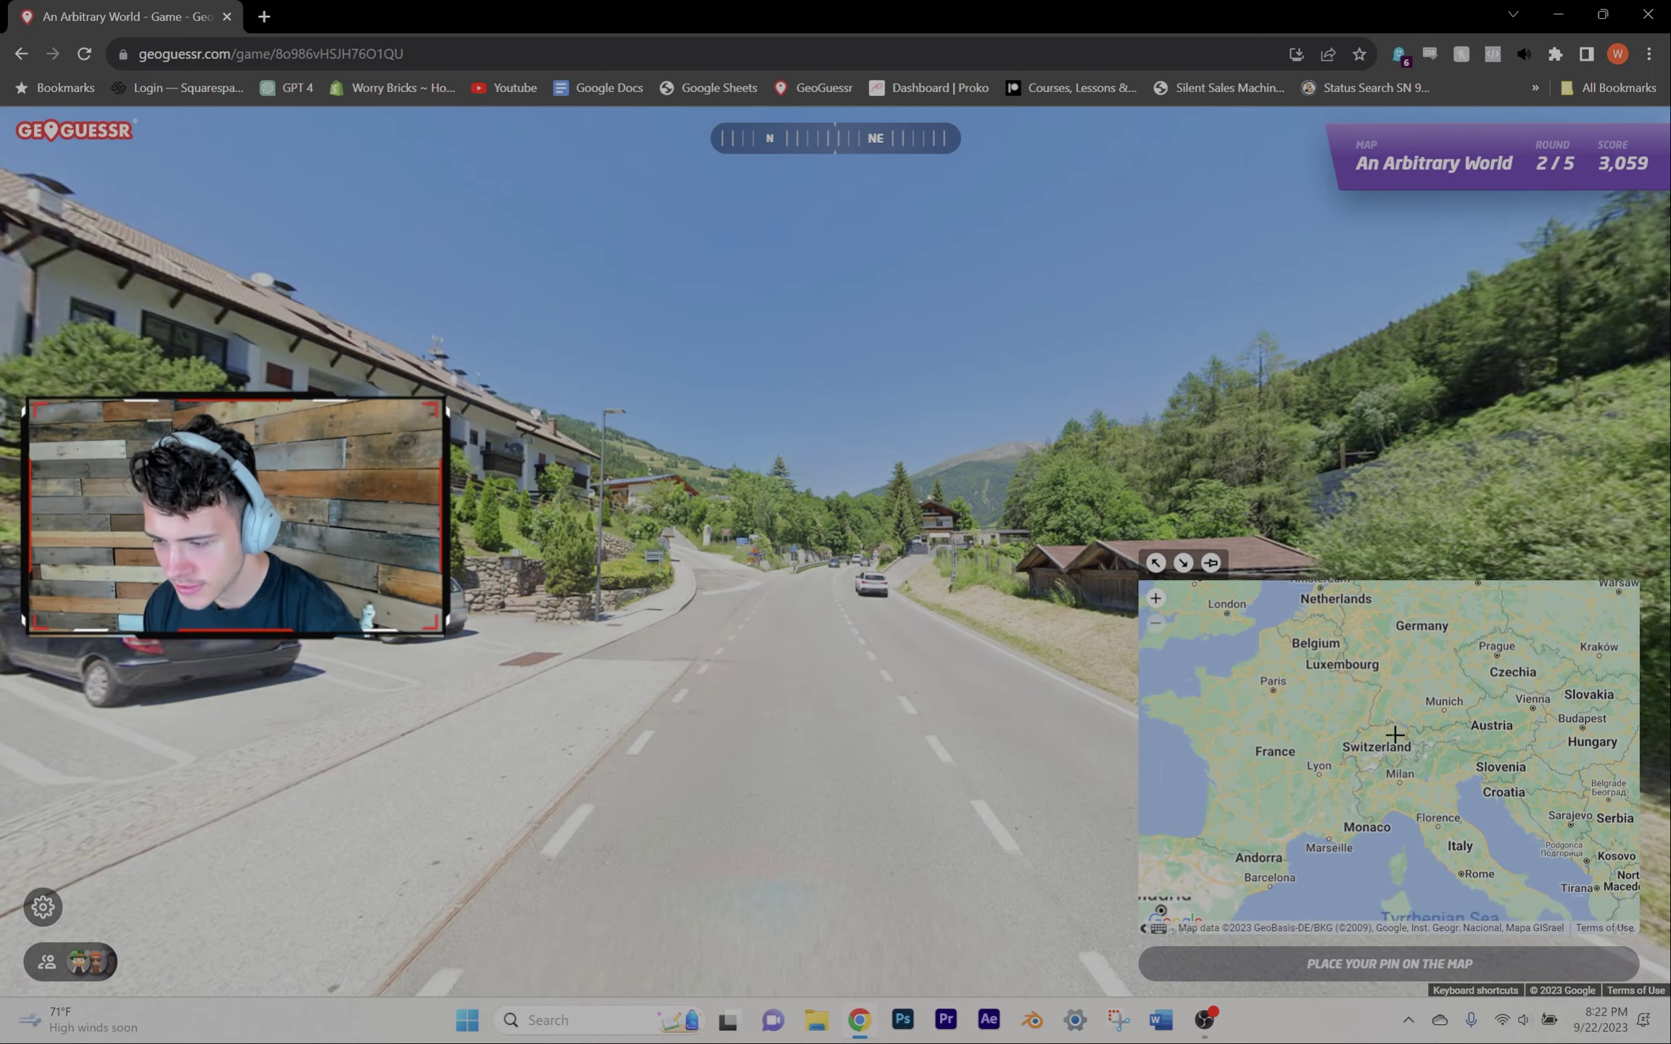
{"action": "left_click", "coordinate": [1389, 746]}
{"action": "key", "text": "space"}
{"action": "key", "text": "space"}
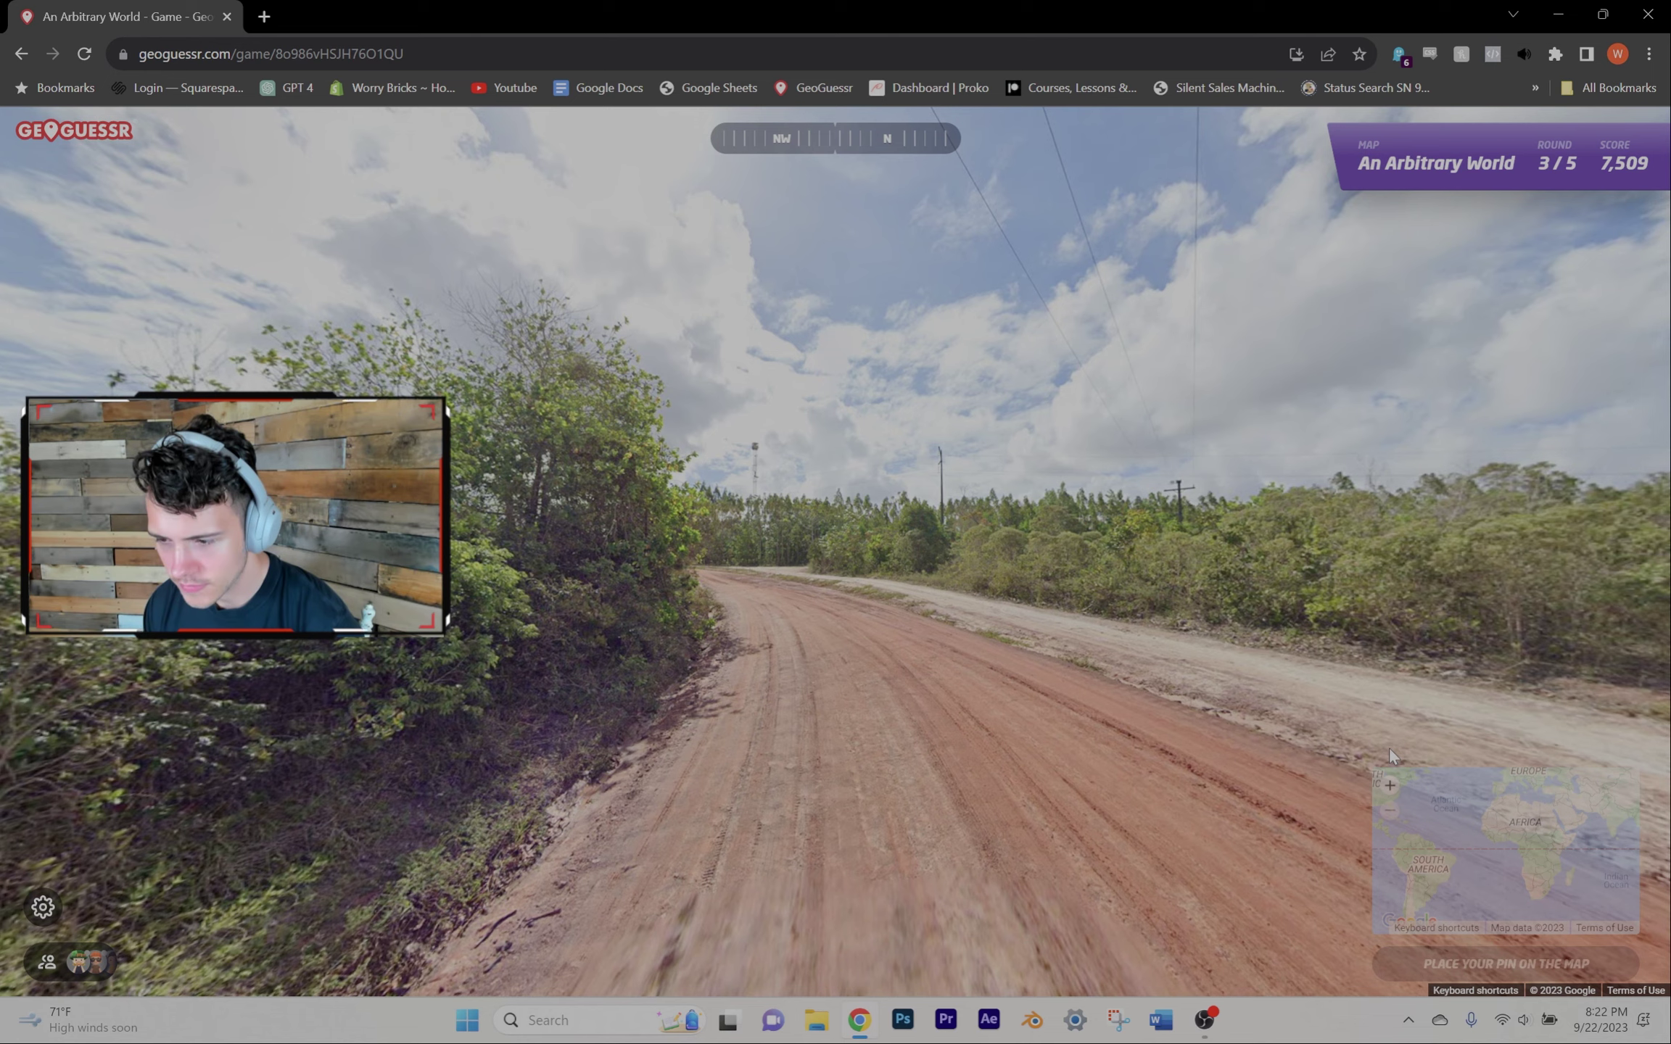
{"action": "scroll", "coordinate": [1364, 784], "scroll_direction": "up", "scroll_amount": 3}
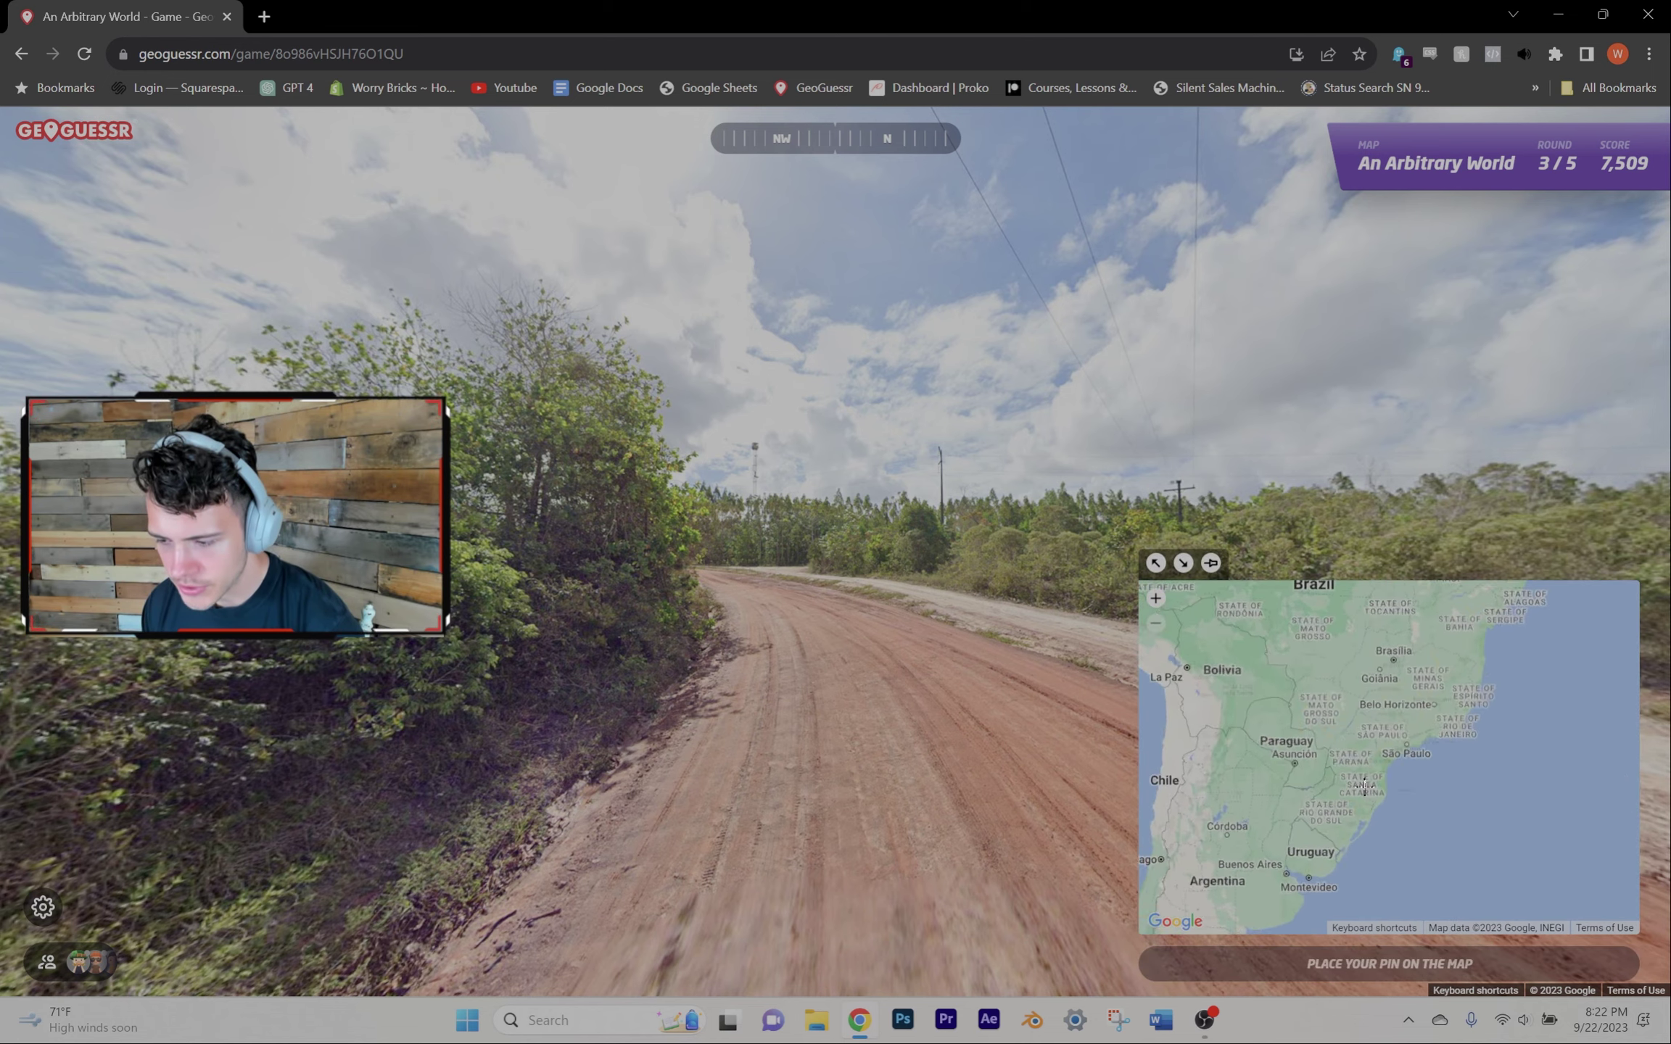
{"action": "scroll", "coordinate": [1365, 787], "scroll_direction": "up", "scroll_amount": 1}
{"action": "left_click", "coordinate": [1365, 787]}
{"action": "key", "text": "space"}
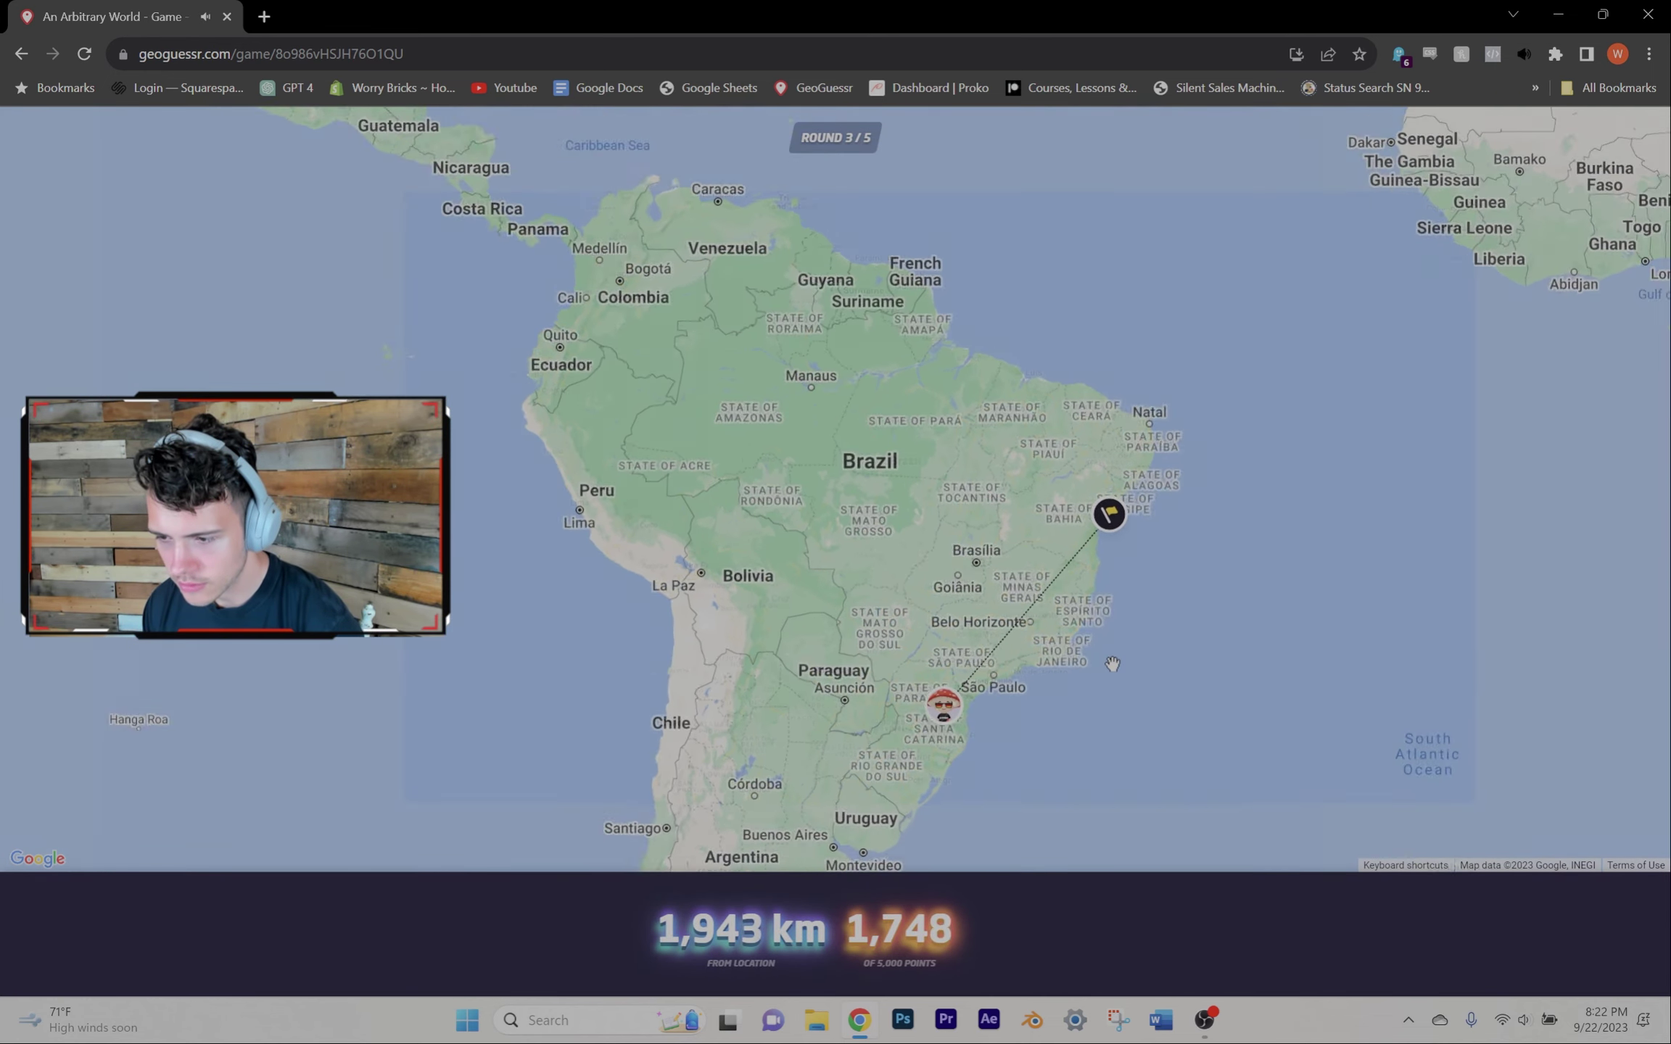
{"action": "key", "text": "space"}
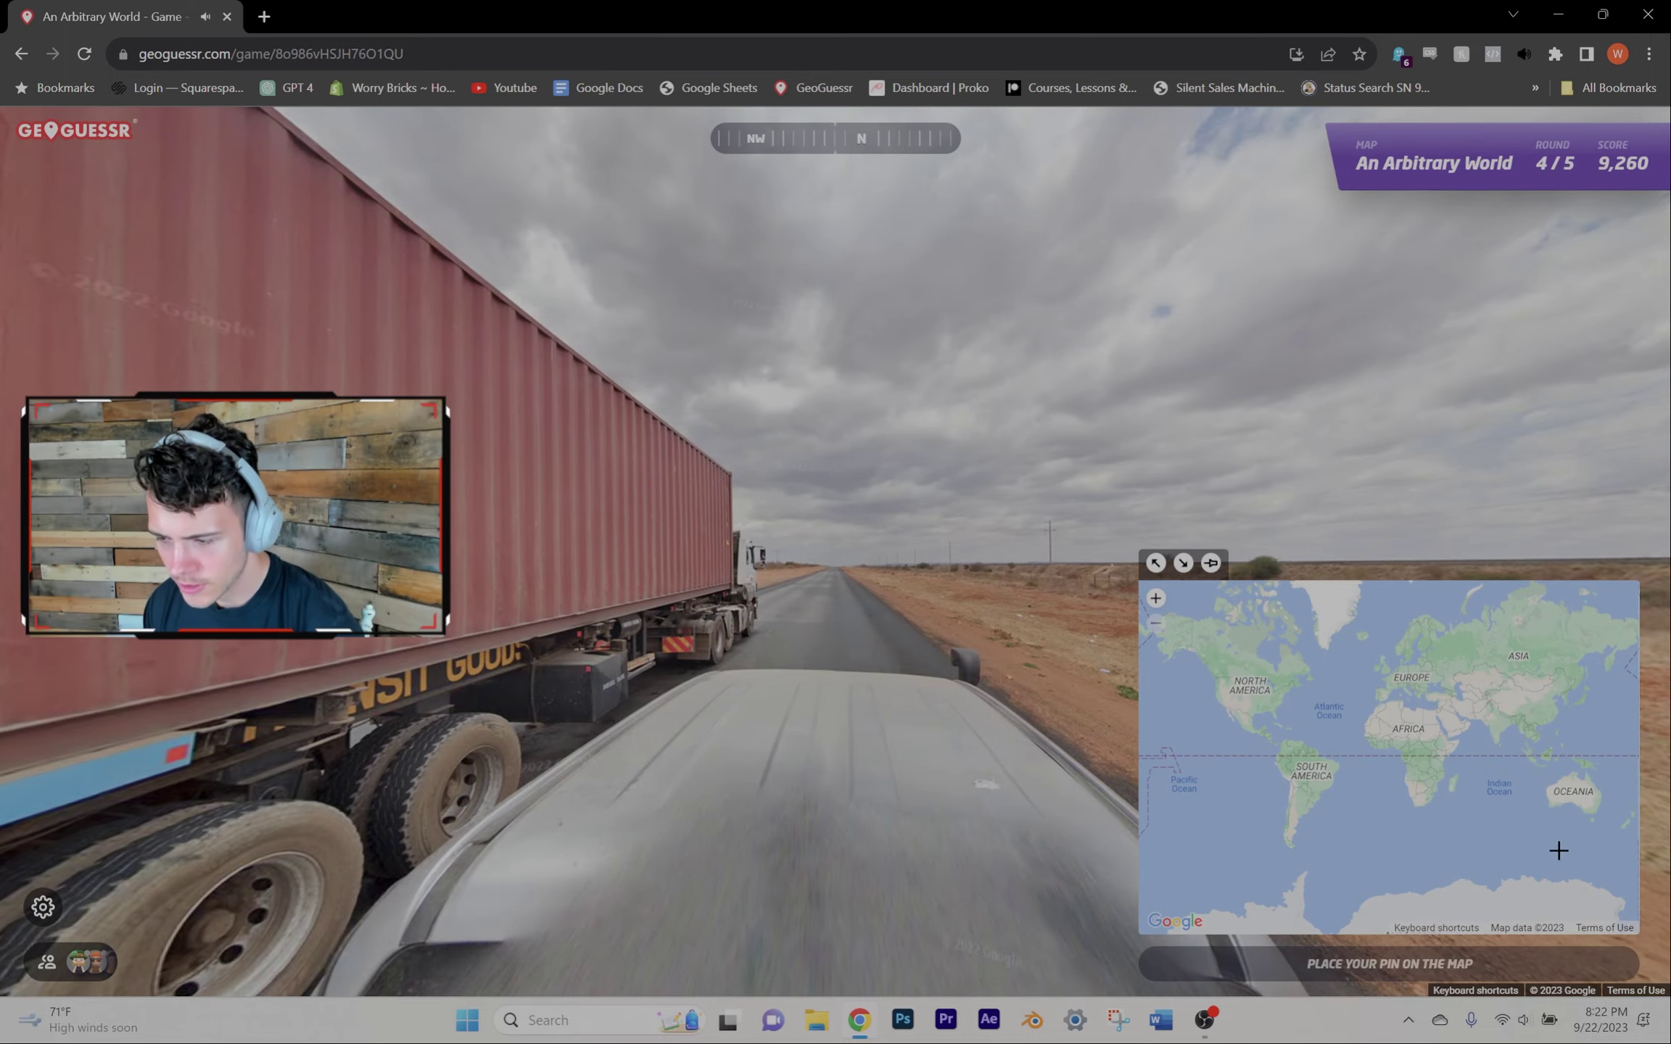
{"action": "scroll", "coordinate": [1431, 745], "scroll_direction": "up", "scroll_amount": 2}
{"action": "scroll", "coordinate": [1423, 771], "scroll_direction": "up", "scroll_amount": 2}
{"action": "scroll", "coordinate": [1421, 791], "scroll_direction": "up", "scroll_amount": 2}
Step: Guess east of Nairobi and in New South Wales, then start a new game
{"action": "left_click", "coordinate": [1421, 811]}
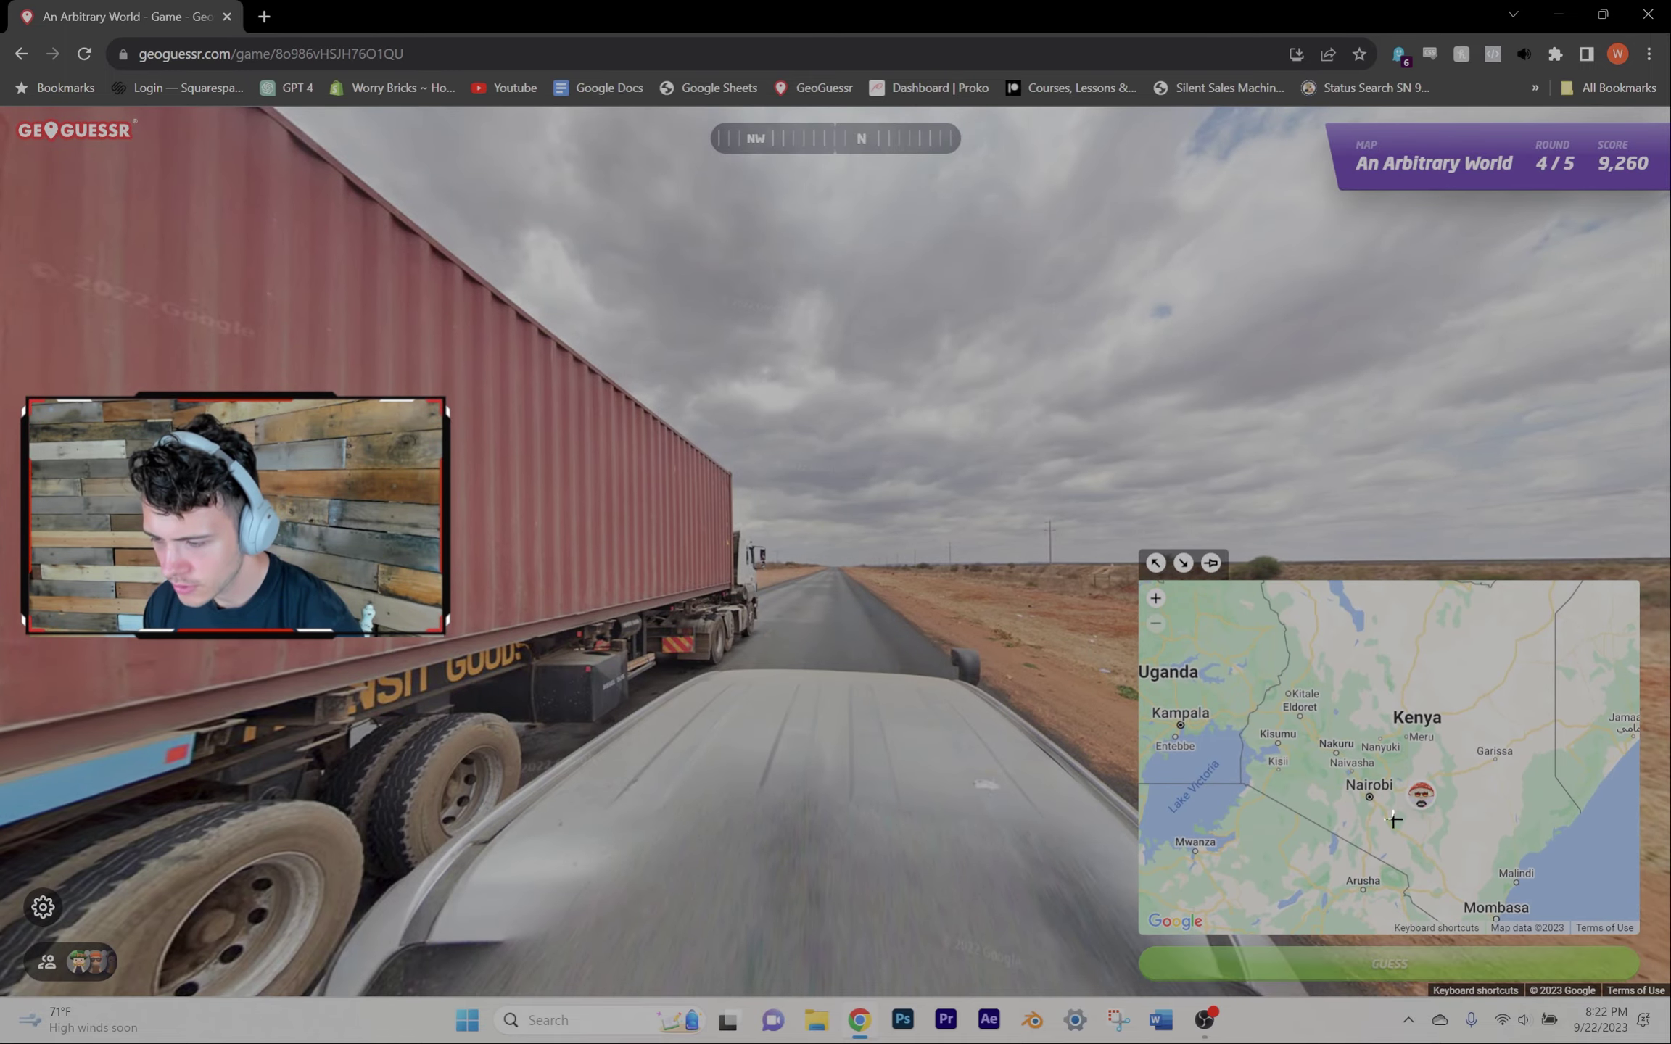
{"action": "key", "text": "space"}
{"action": "key", "text": "space"}
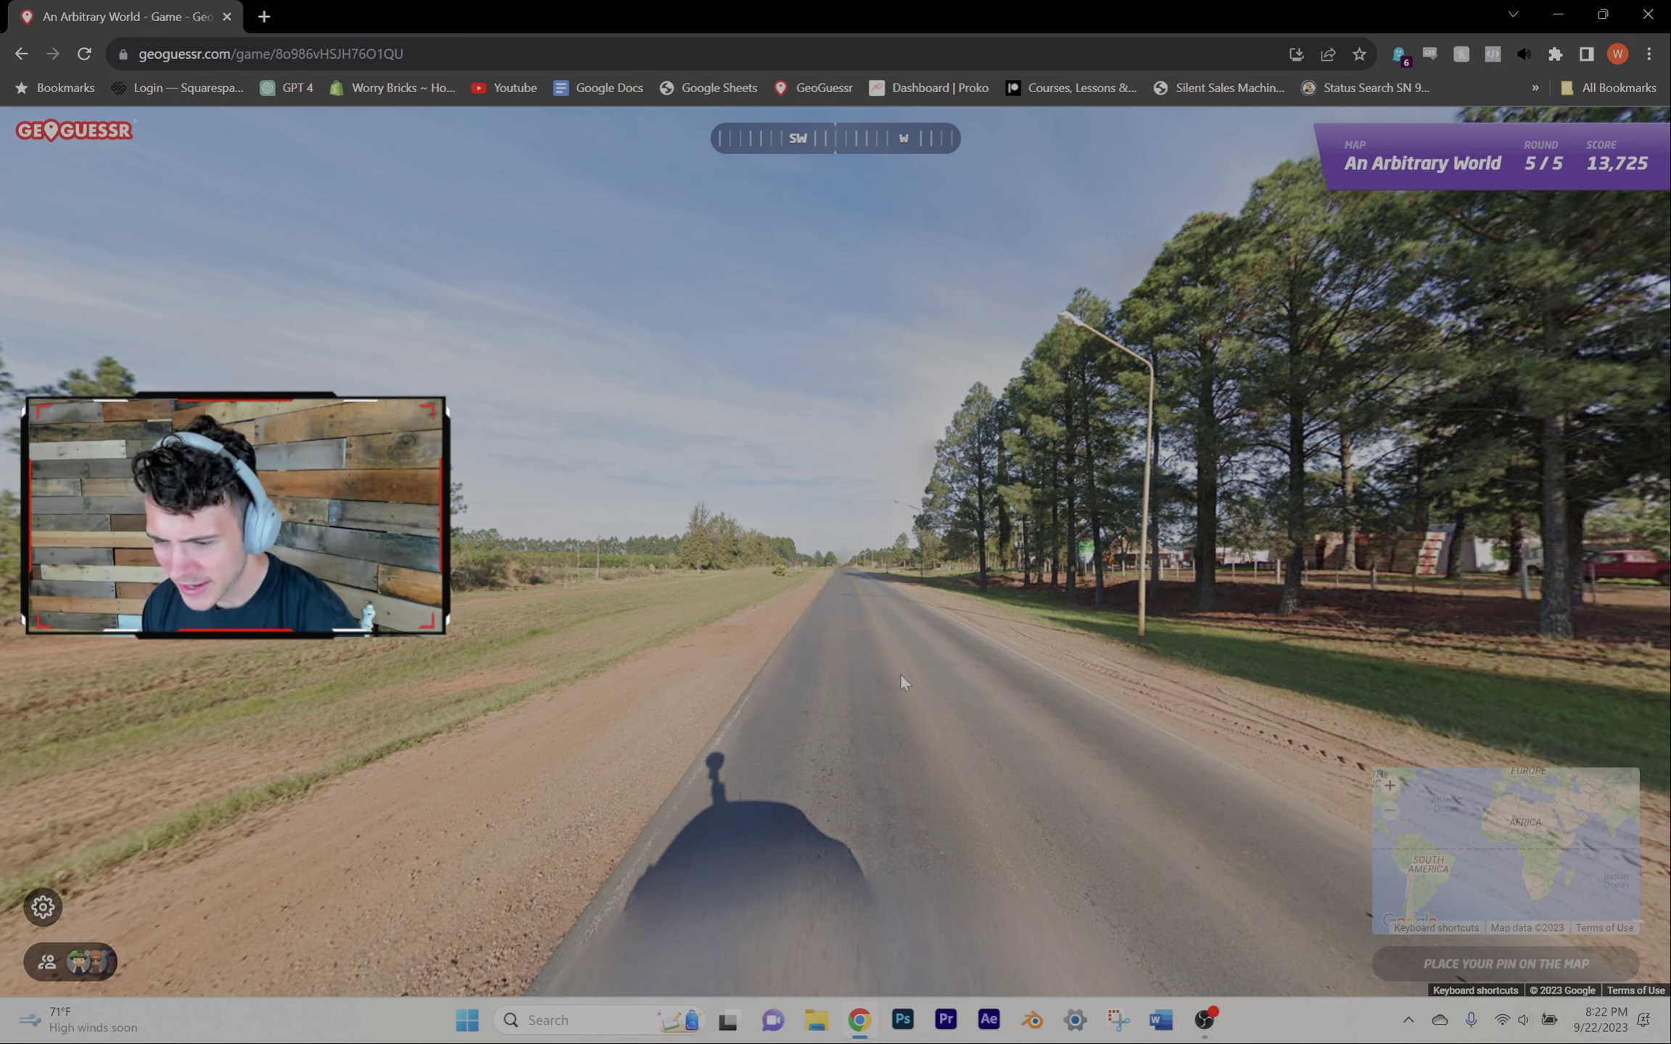
{"action": "left_click_drag", "start_coordinate": [1558, 844], "coordinate": [1330, 828]}
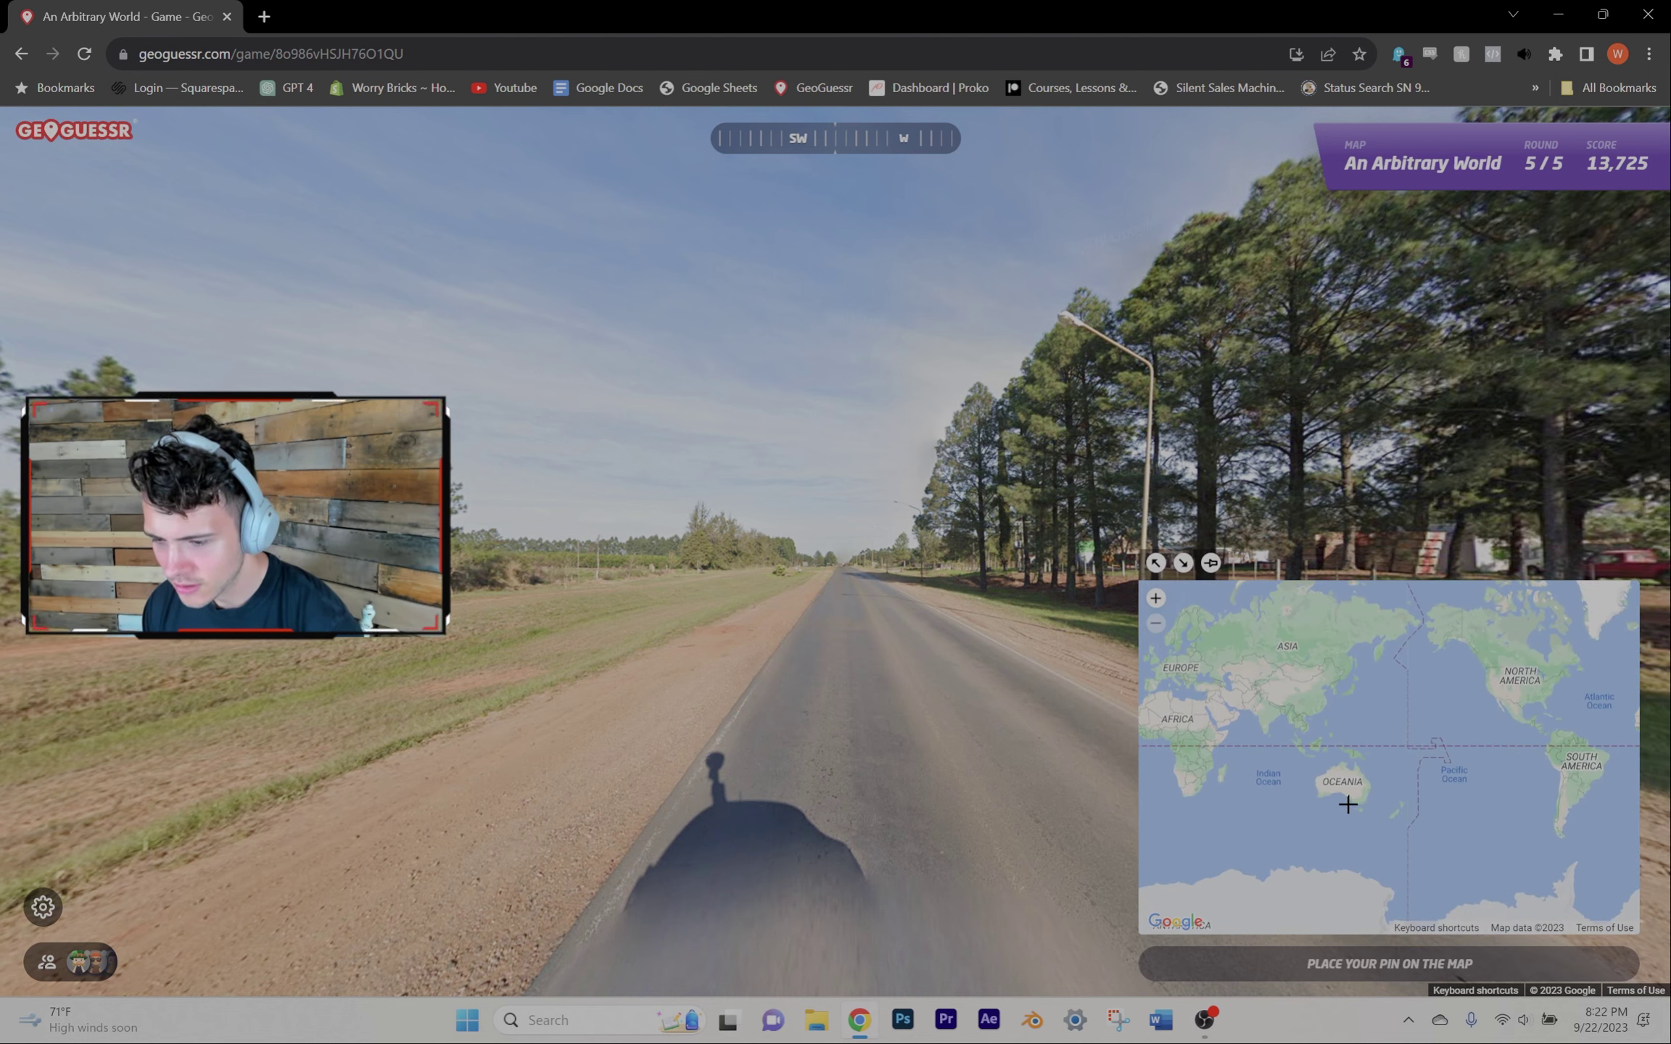
{"action": "scroll", "coordinate": [1347, 804], "scroll_direction": "up", "scroll_amount": 3}
{"action": "scroll", "coordinate": [1371, 835], "scroll_direction": "up", "scroll_amount": 2}
{"action": "left_click", "coordinate": [1411, 784]}
{"action": "key", "text": "space"}
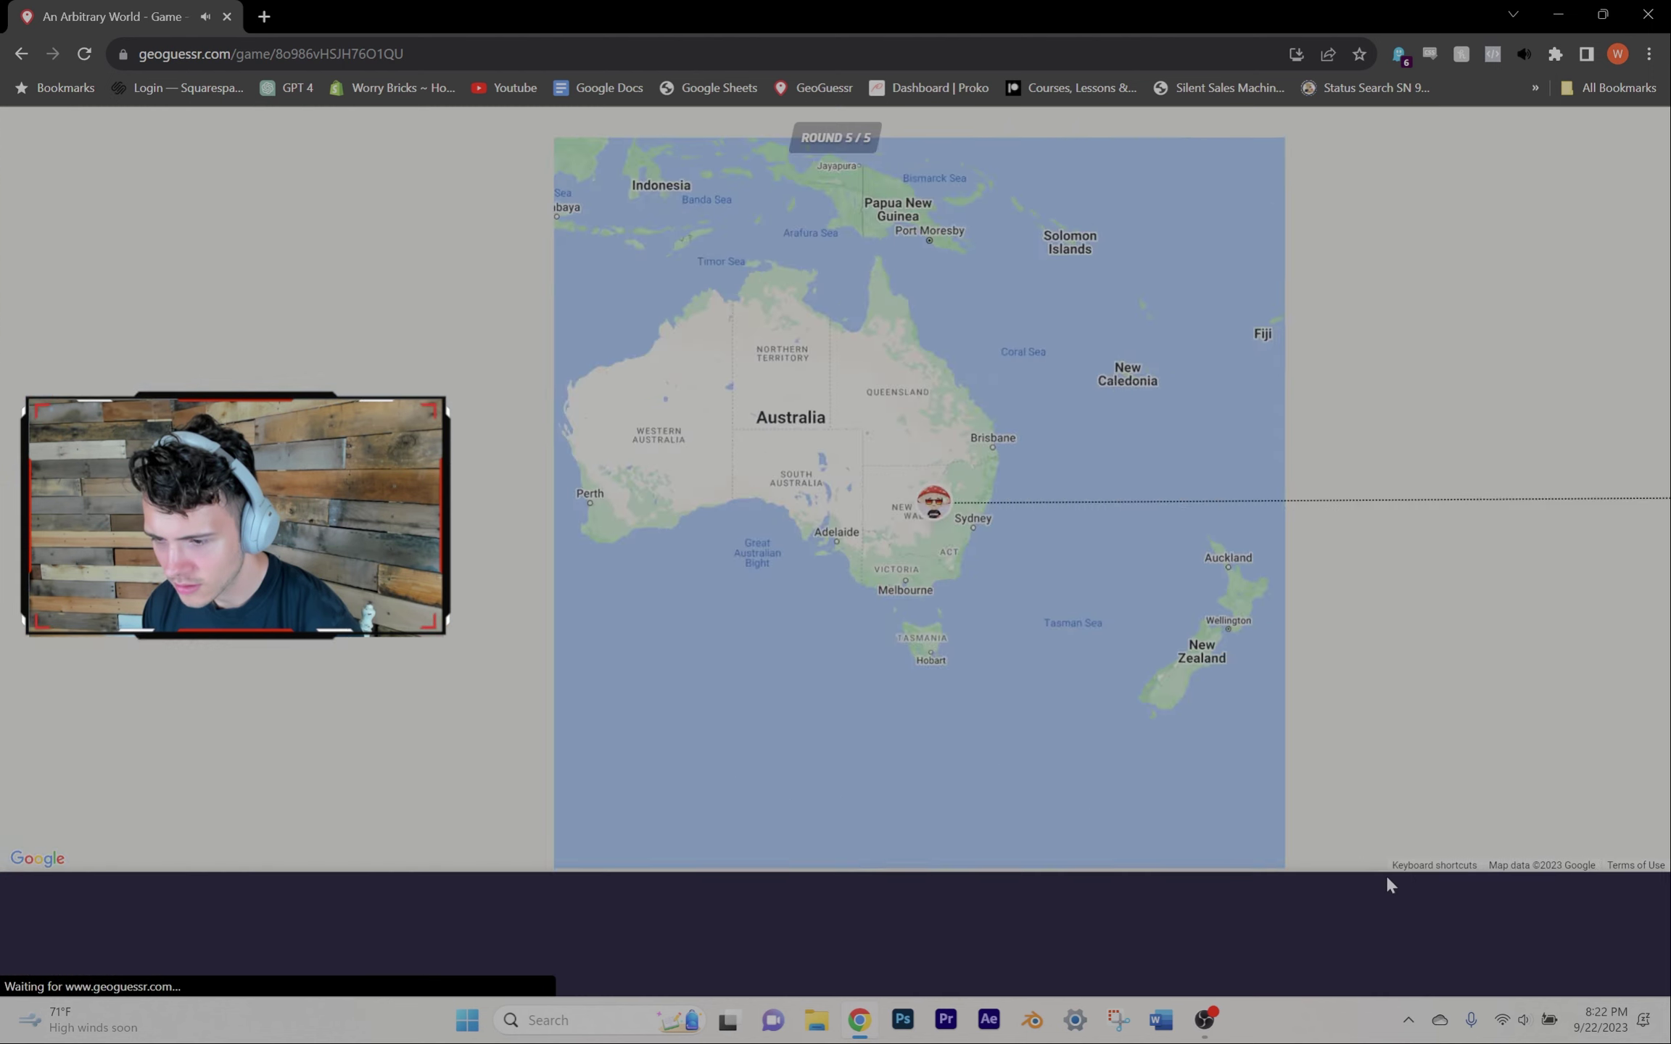
{"action": "key", "text": "space"}
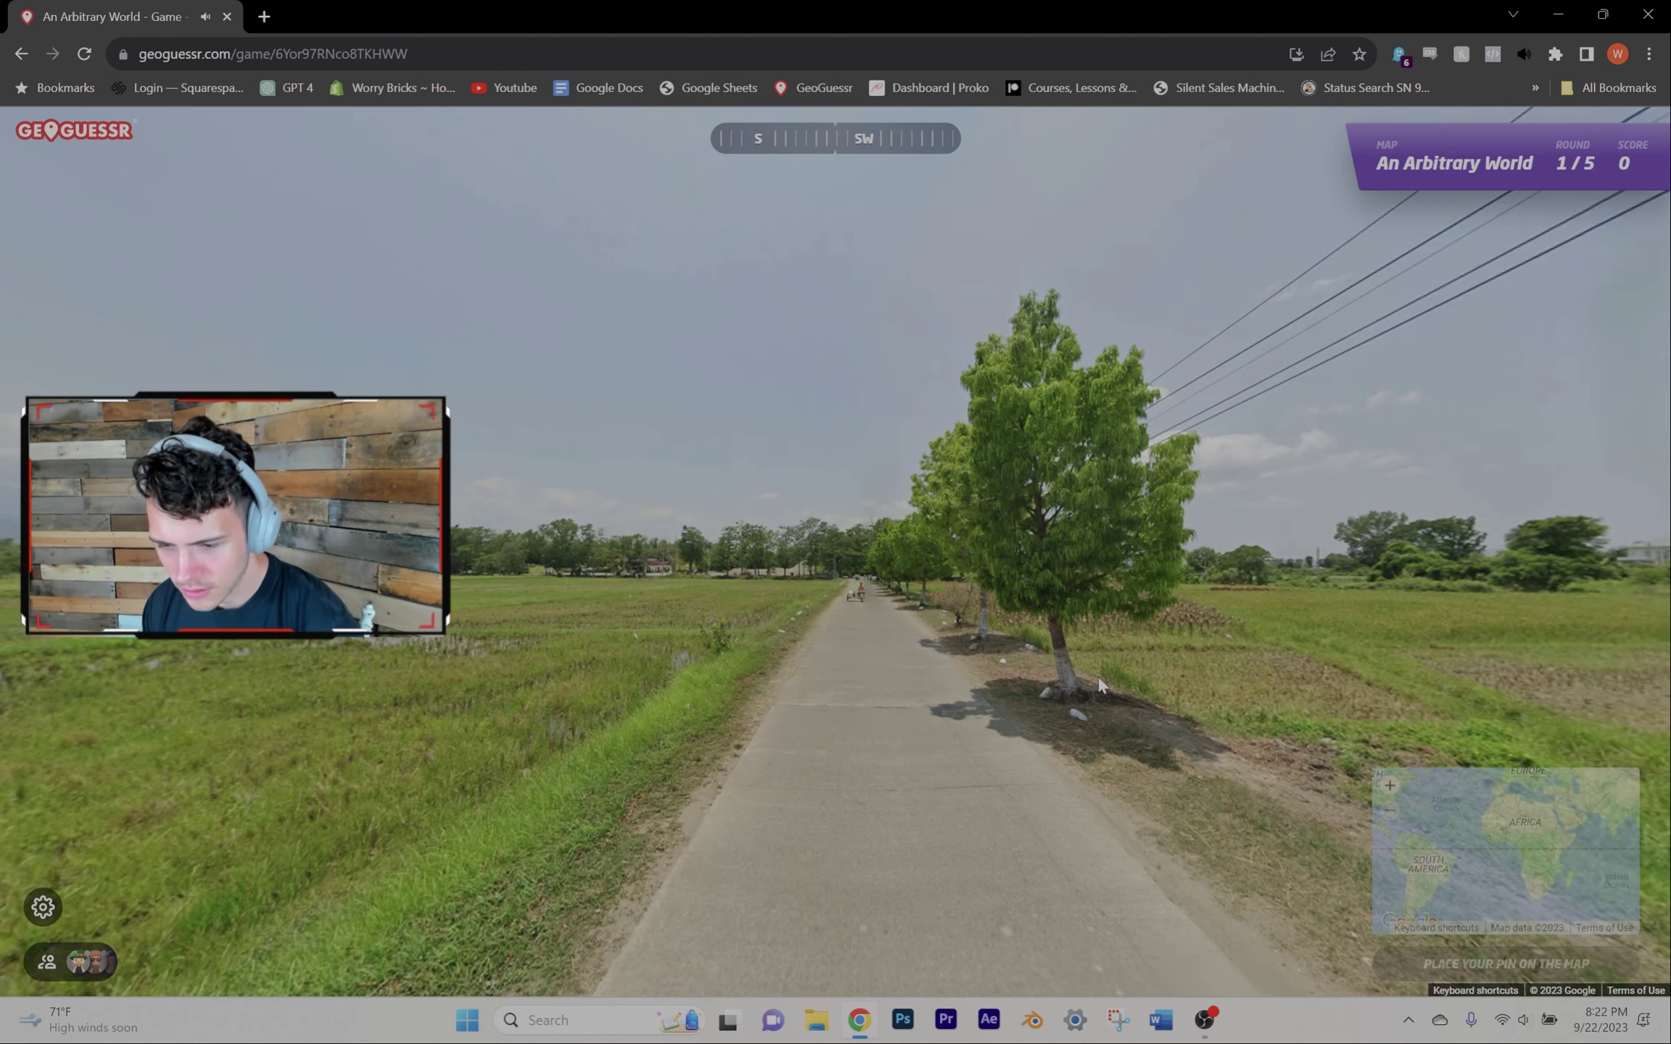
{"action": "scroll", "coordinate": [1518, 731], "scroll_direction": "up", "scroll_amount": 5}
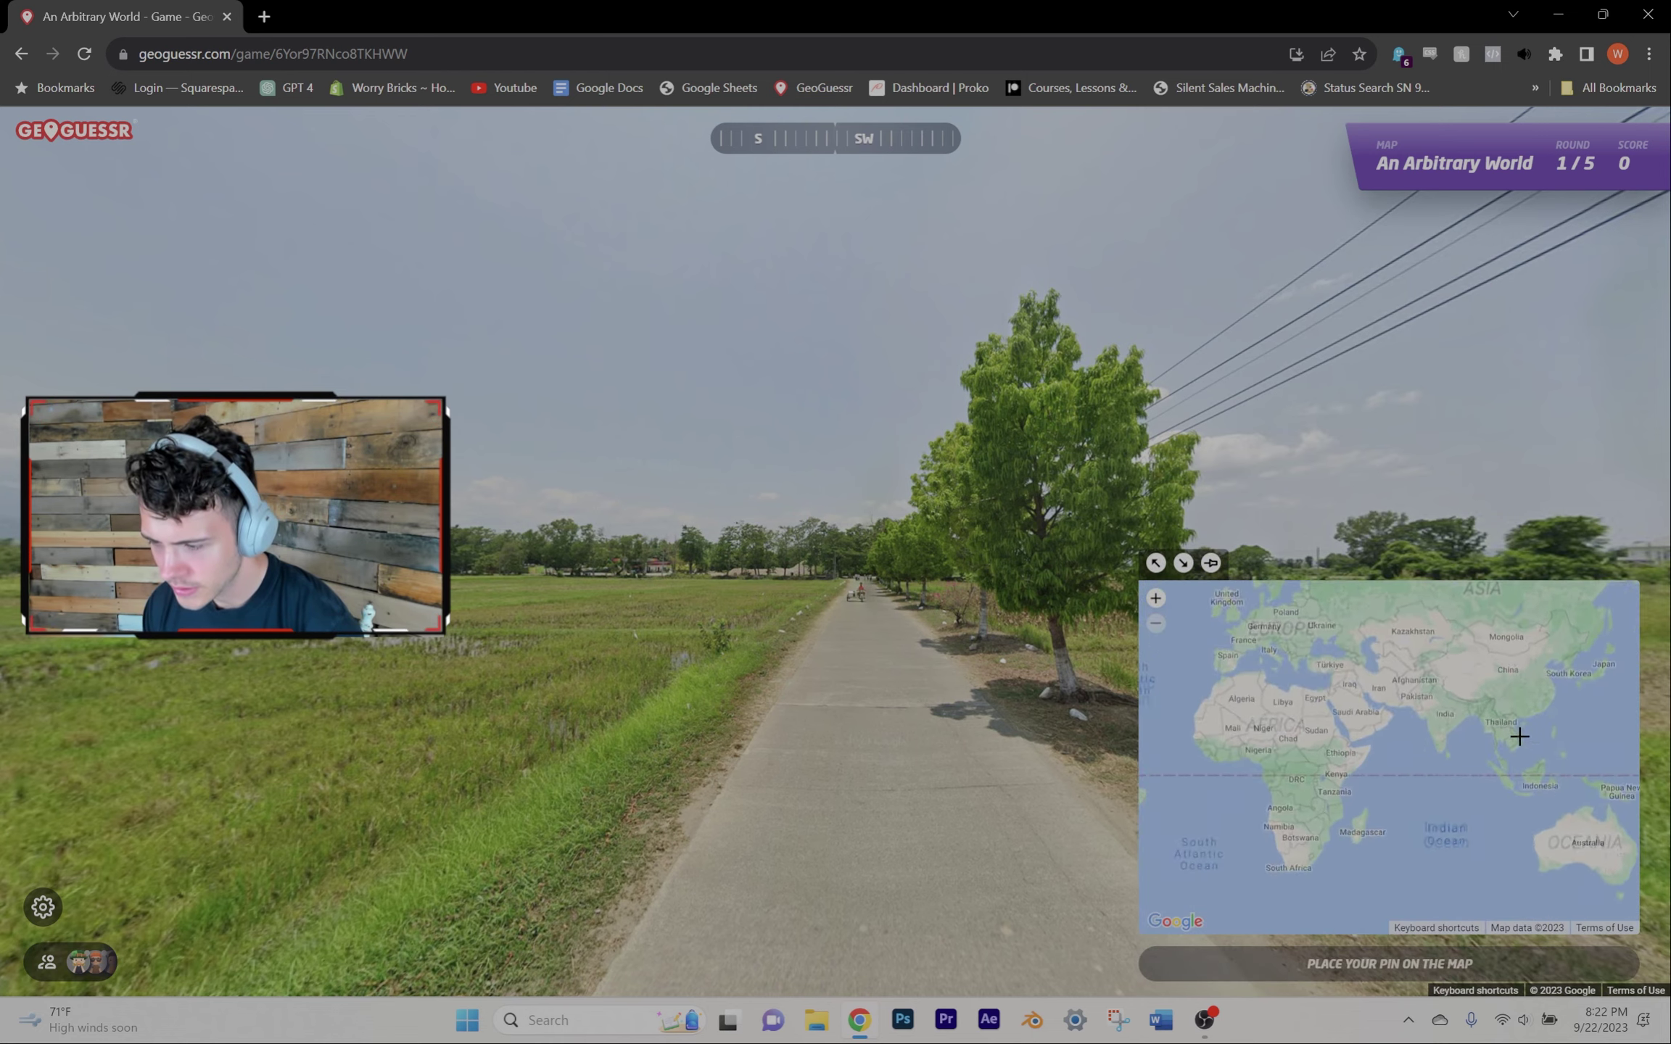
Step: Guess Thailand, Lesotho and Türkiye in the first three rounds
{"action": "left_click", "coordinate": [1502, 752]}
{"action": "key", "text": "space"}
{"action": "key", "text": "space"}
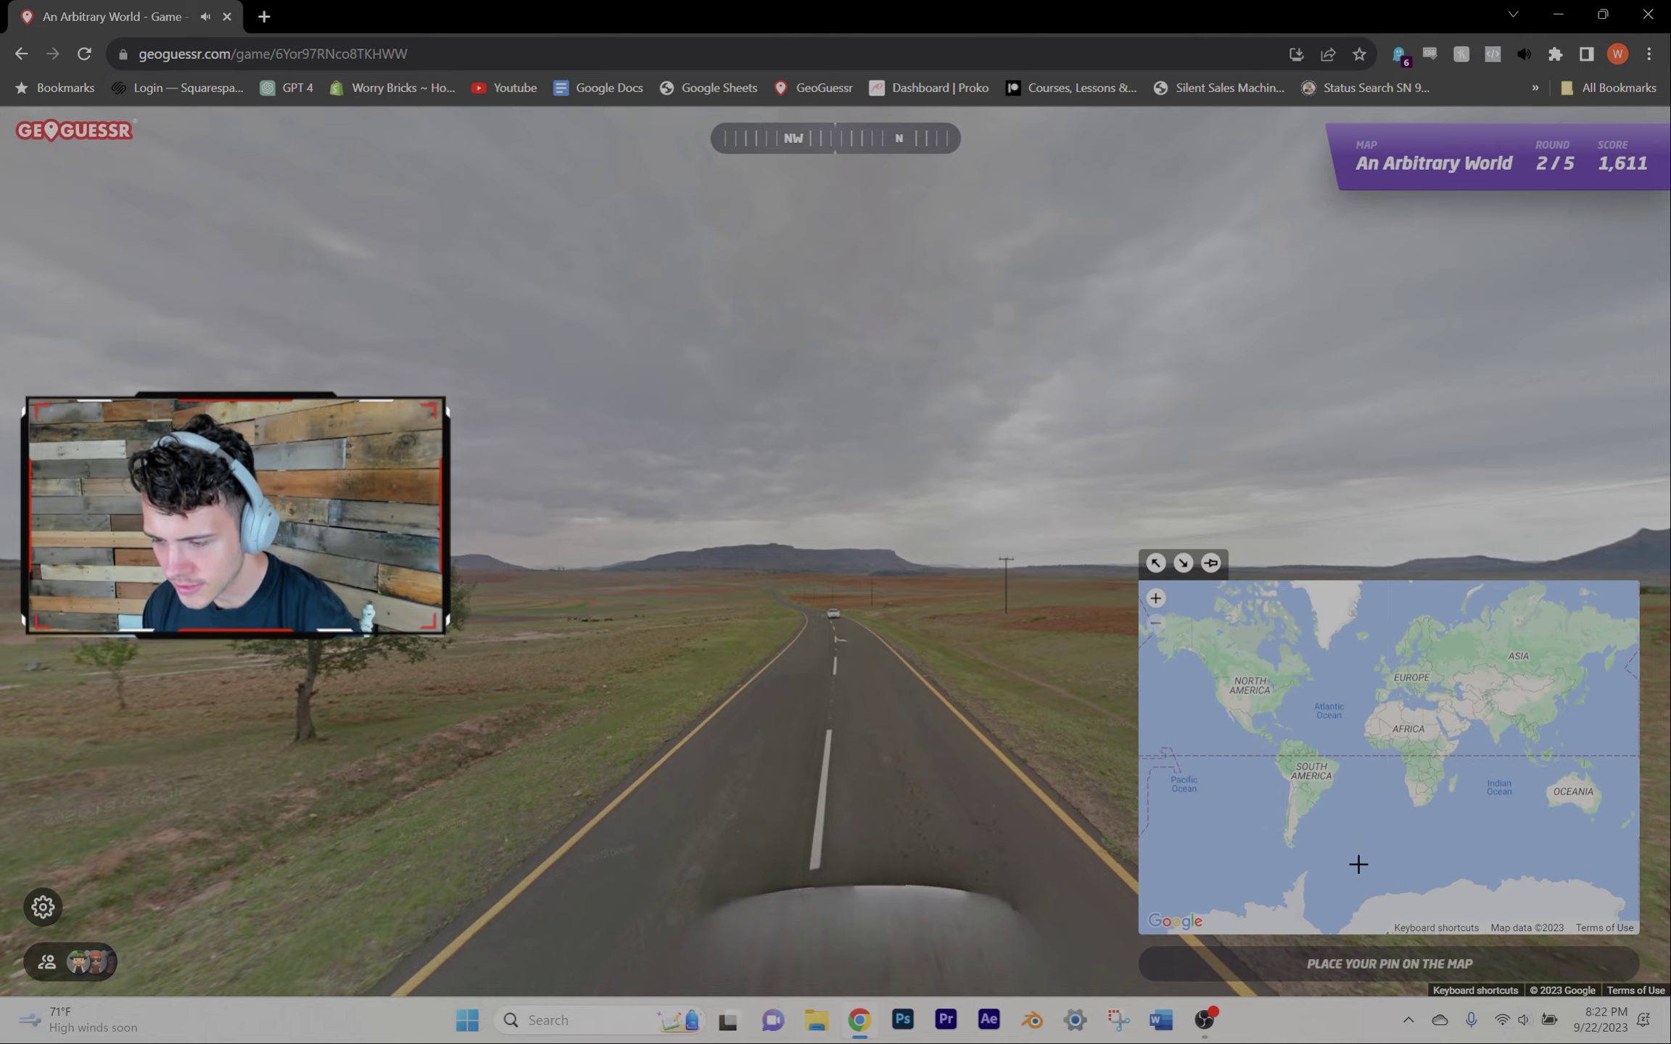
{"action": "scroll", "coordinate": [1394, 809], "scroll_direction": "up", "scroll_amount": 3}
{"action": "scroll", "coordinate": [1393, 804], "scroll_direction": "up", "scroll_amount": 3}
{"action": "scroll", "coordinate": [1371, 770], "scroll_direction": "up", "scroll_amount": 2}
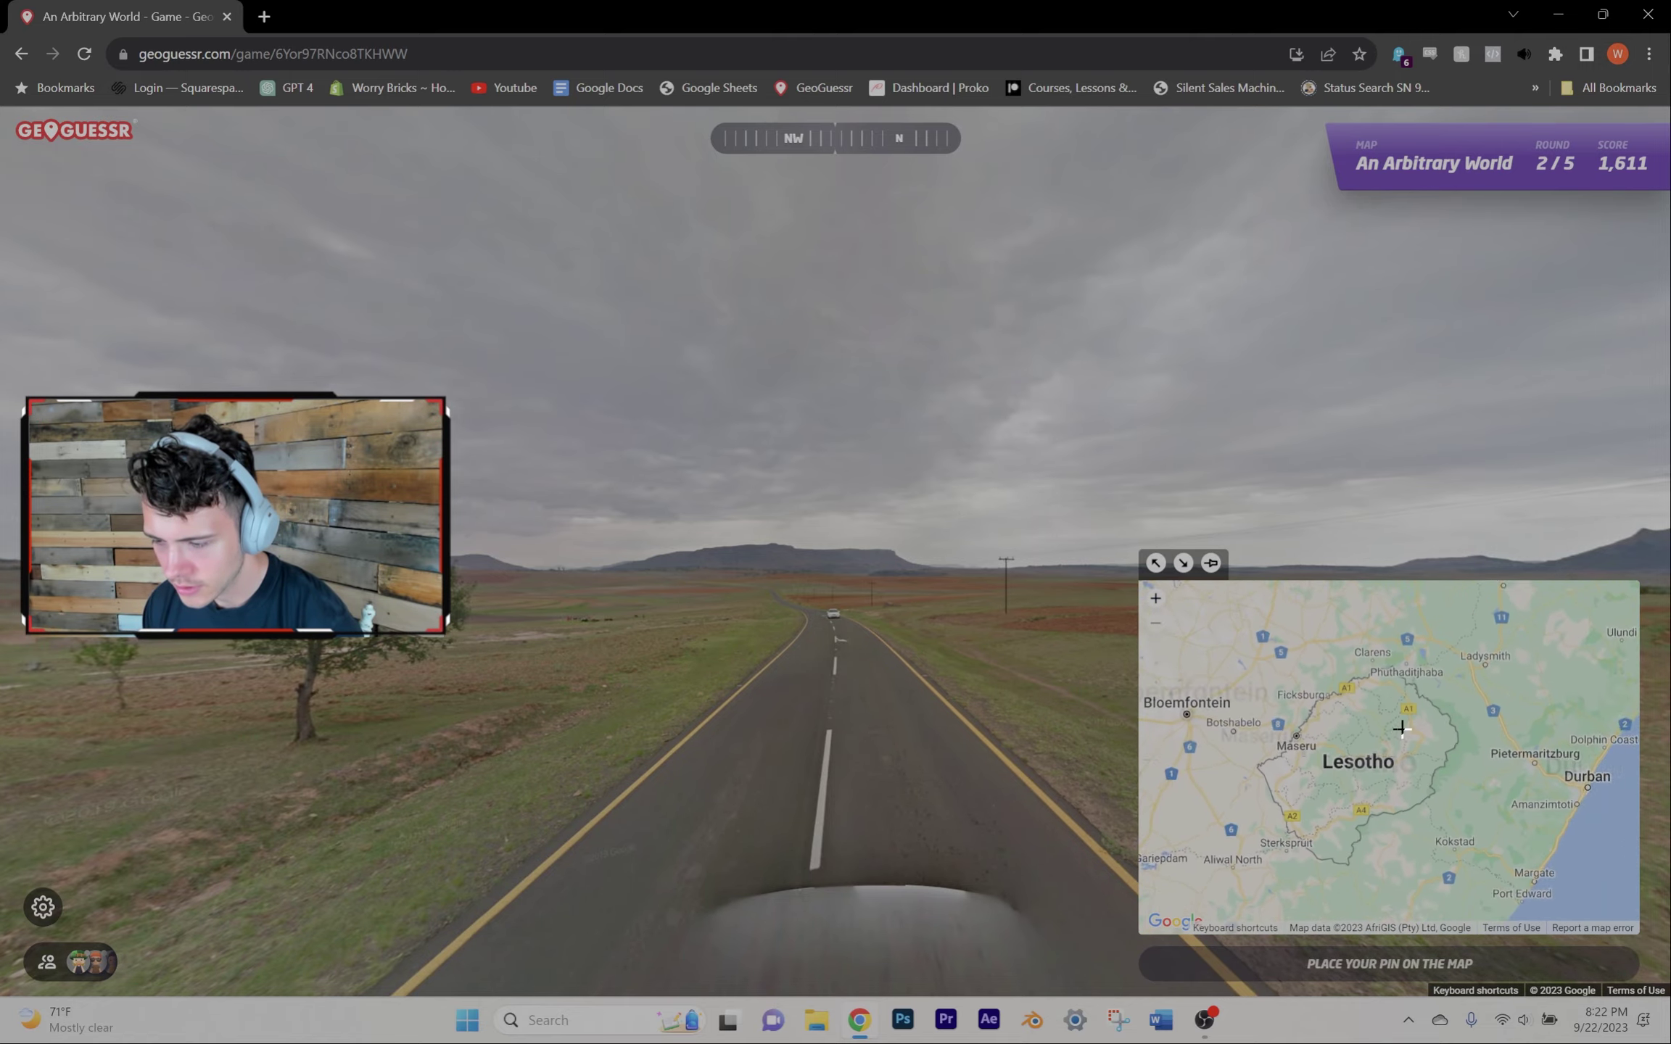
{"action": "left_click", "coordinate": [1367, 753]}
{"action": "key", "text": "space"}
{"action": "key", "text": "space"}
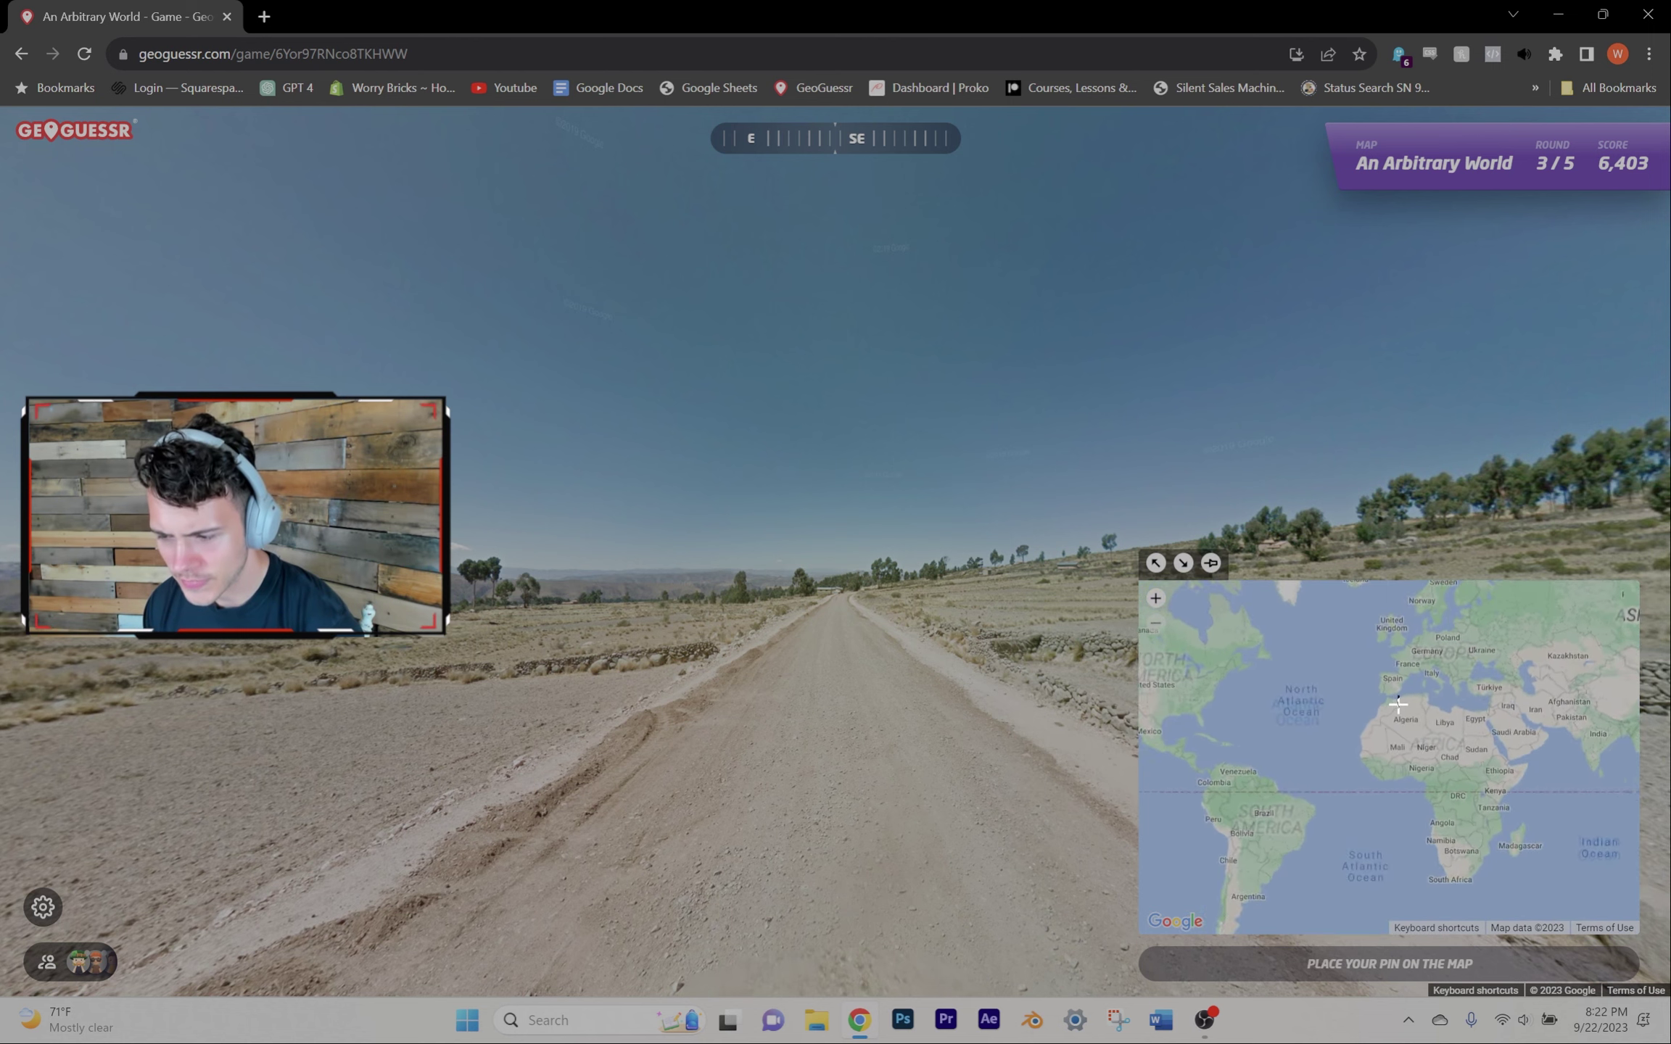
{"action": "scroll", "coordinate": [1559, 692], "scroll_direction": "up", "scroll_amount": 2}
{"action": "left_click_drag", "start_coordinate": [1566, 689], "coordinate": [1426, 744]}
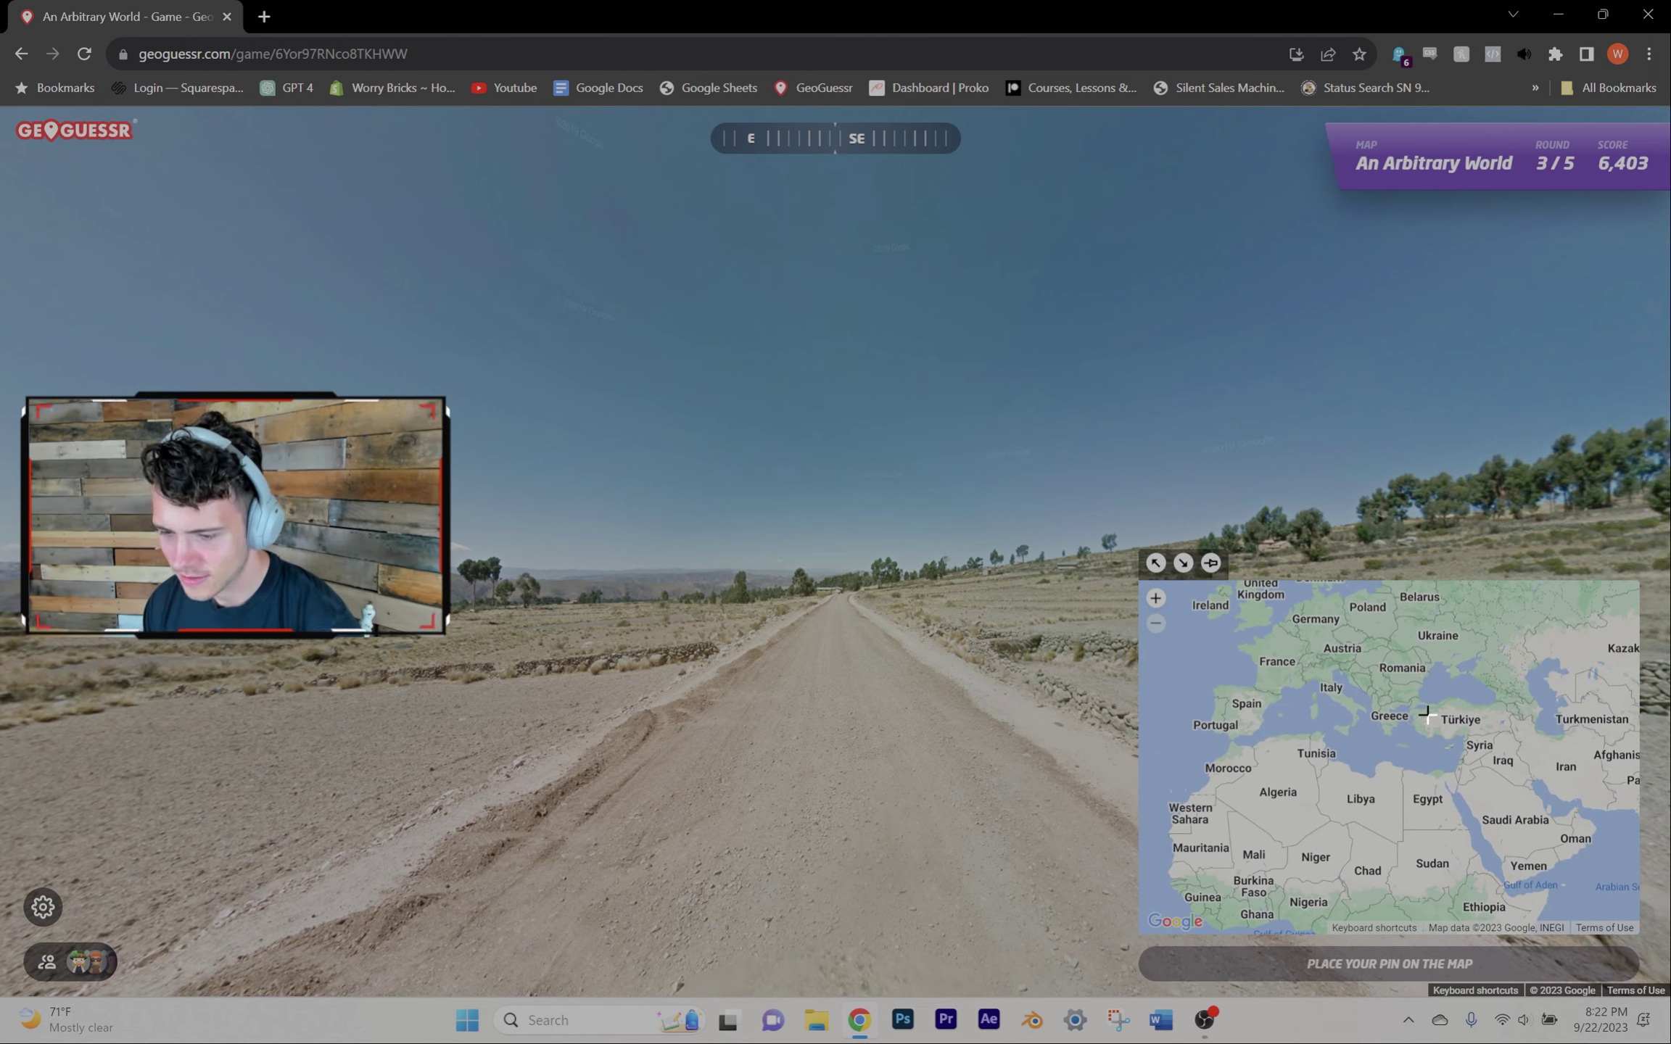
{"action": "scroll", "coordinate": [1426, 711], "scroll_direction": "up", "scroll_amount": 2}
{"action": "scroll", "coordinate": [1420, 692], "scroll_direction": "up", "scroll_amount": 1}
{"action": "left_click", "coordinate": [1417, 684]}
{"action": "key", "text": "space"}
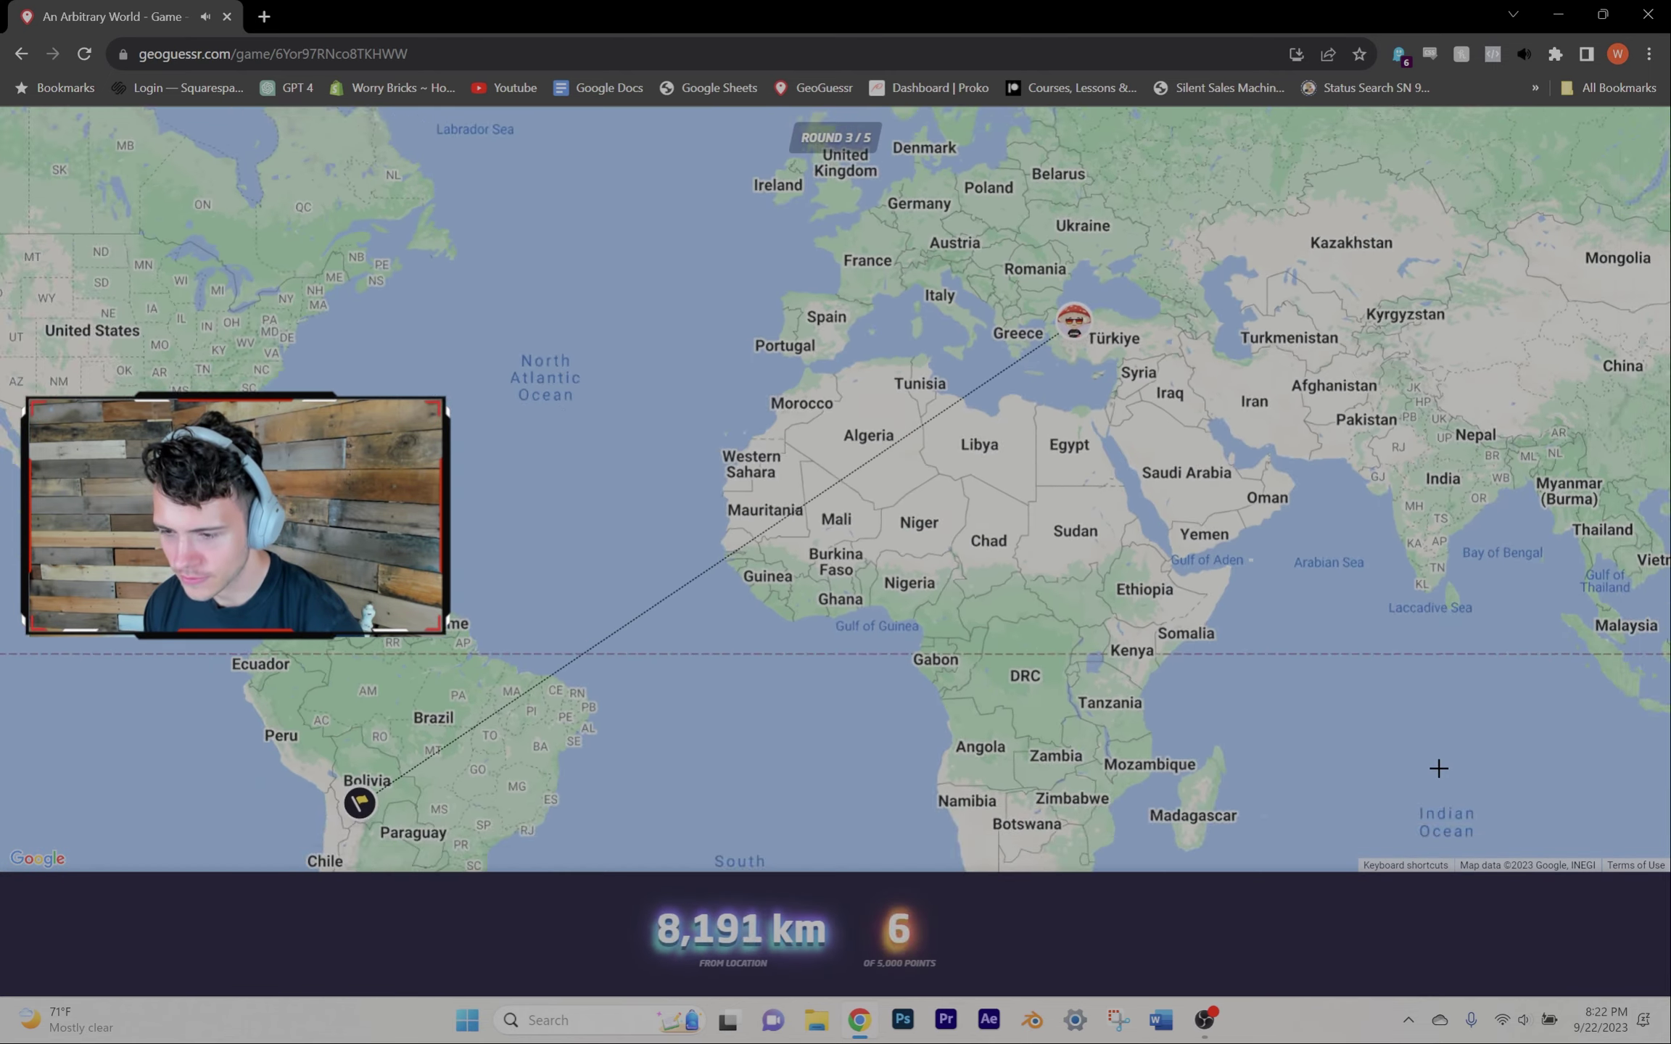
{"action": "key", "text": "space"}
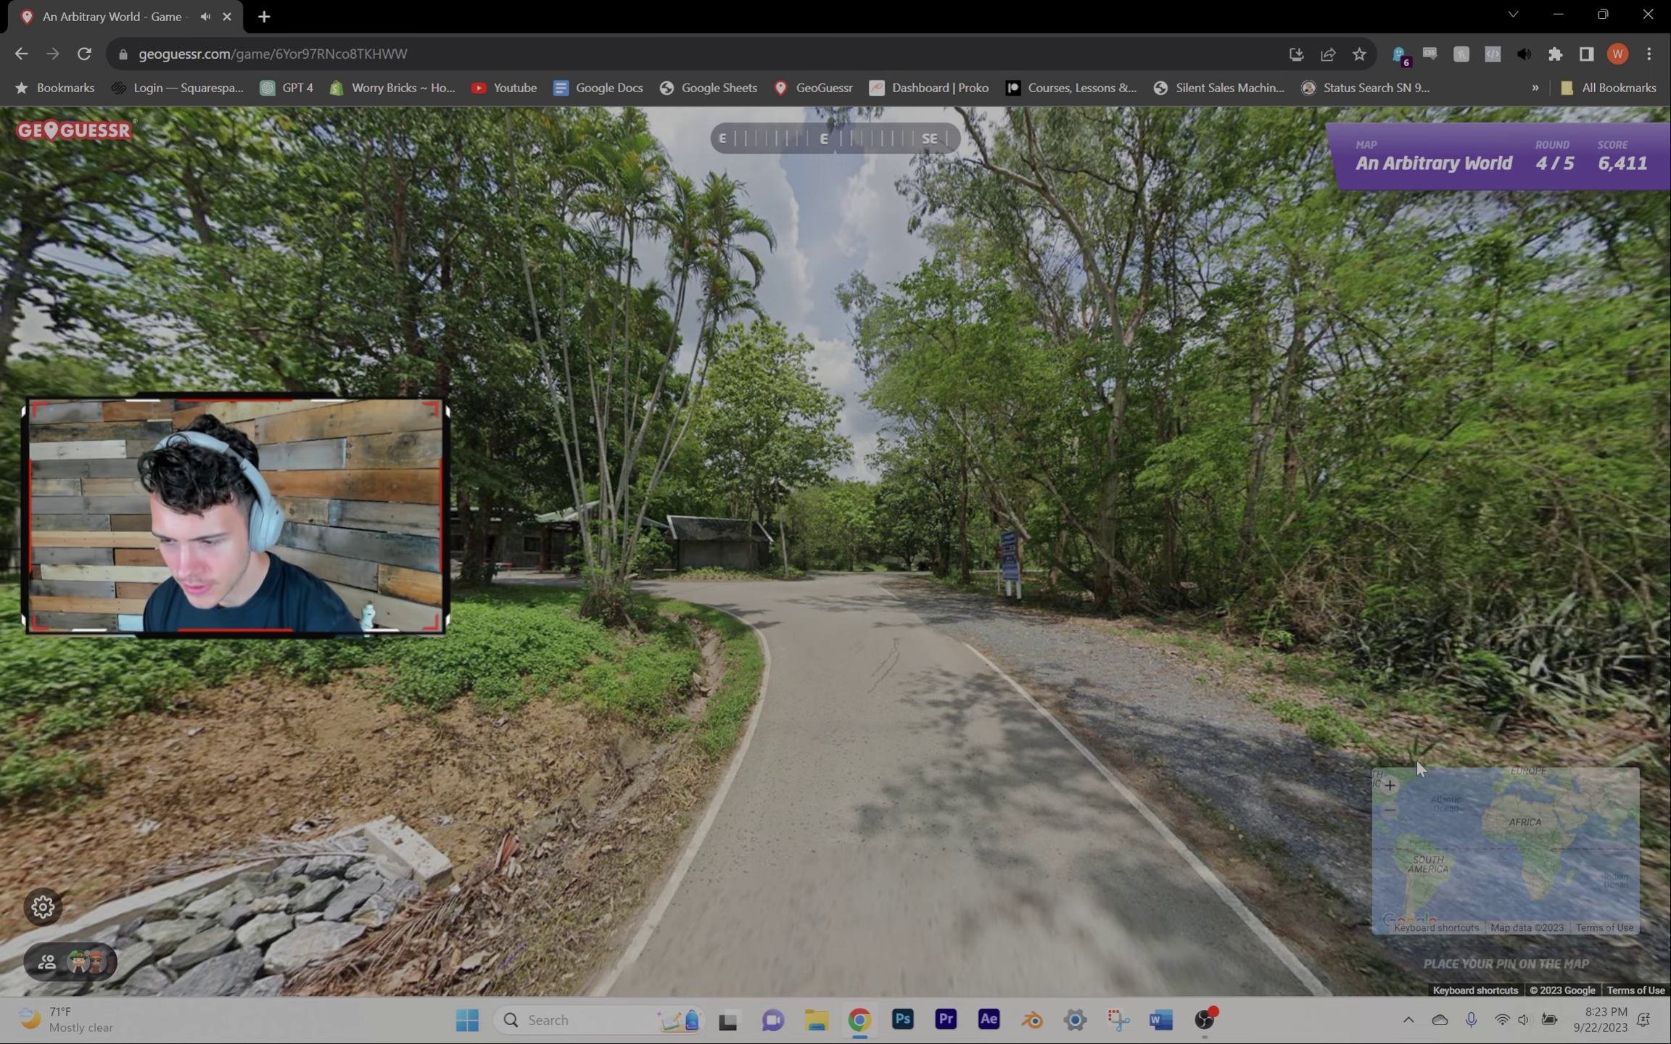
{"action": "scroll", "coordinate": [1463, 755], "scroll_direction": "up", "scroll_amount": 1}
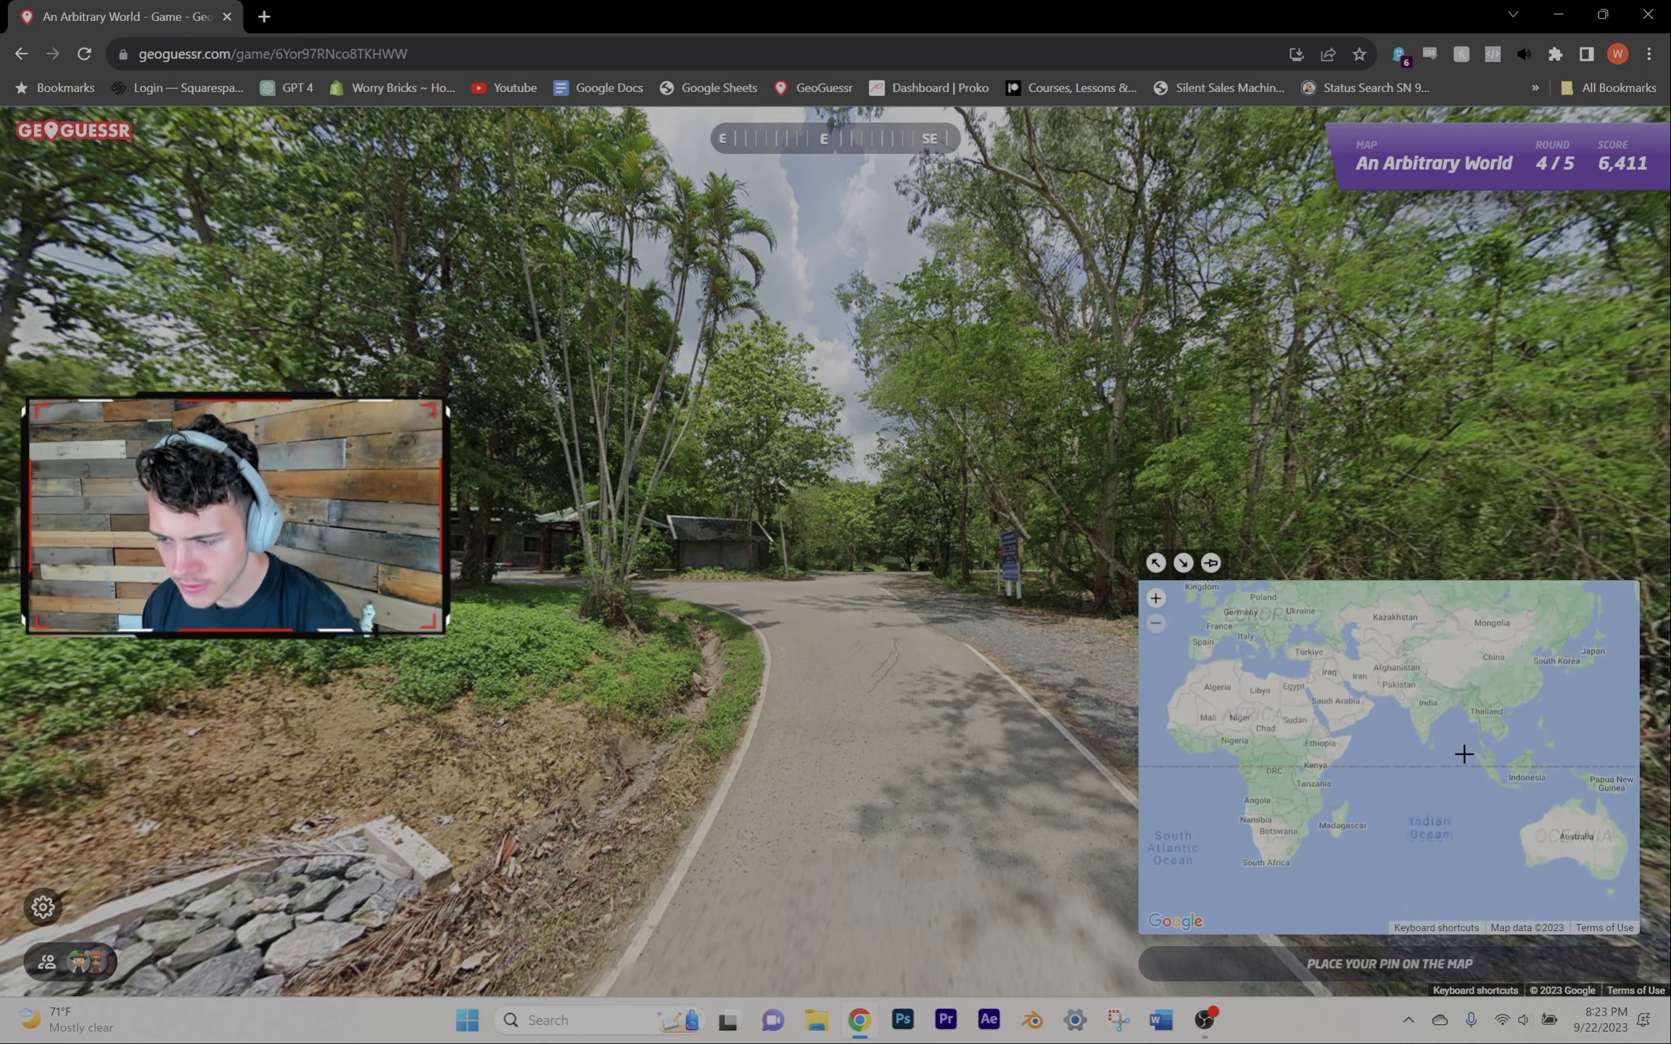
{"action": "scroll", "coordinate": [1512, 681], "scroll_direction": "up", "scroll_amount": 2}
Step: Guess Southeast Asia and Borneo (4 points), then start another game
{"action": "left_click", "coordinate": [1515, 674]}
{"action": "key", "text": "space"}
{"action": "key", "text": "space"}
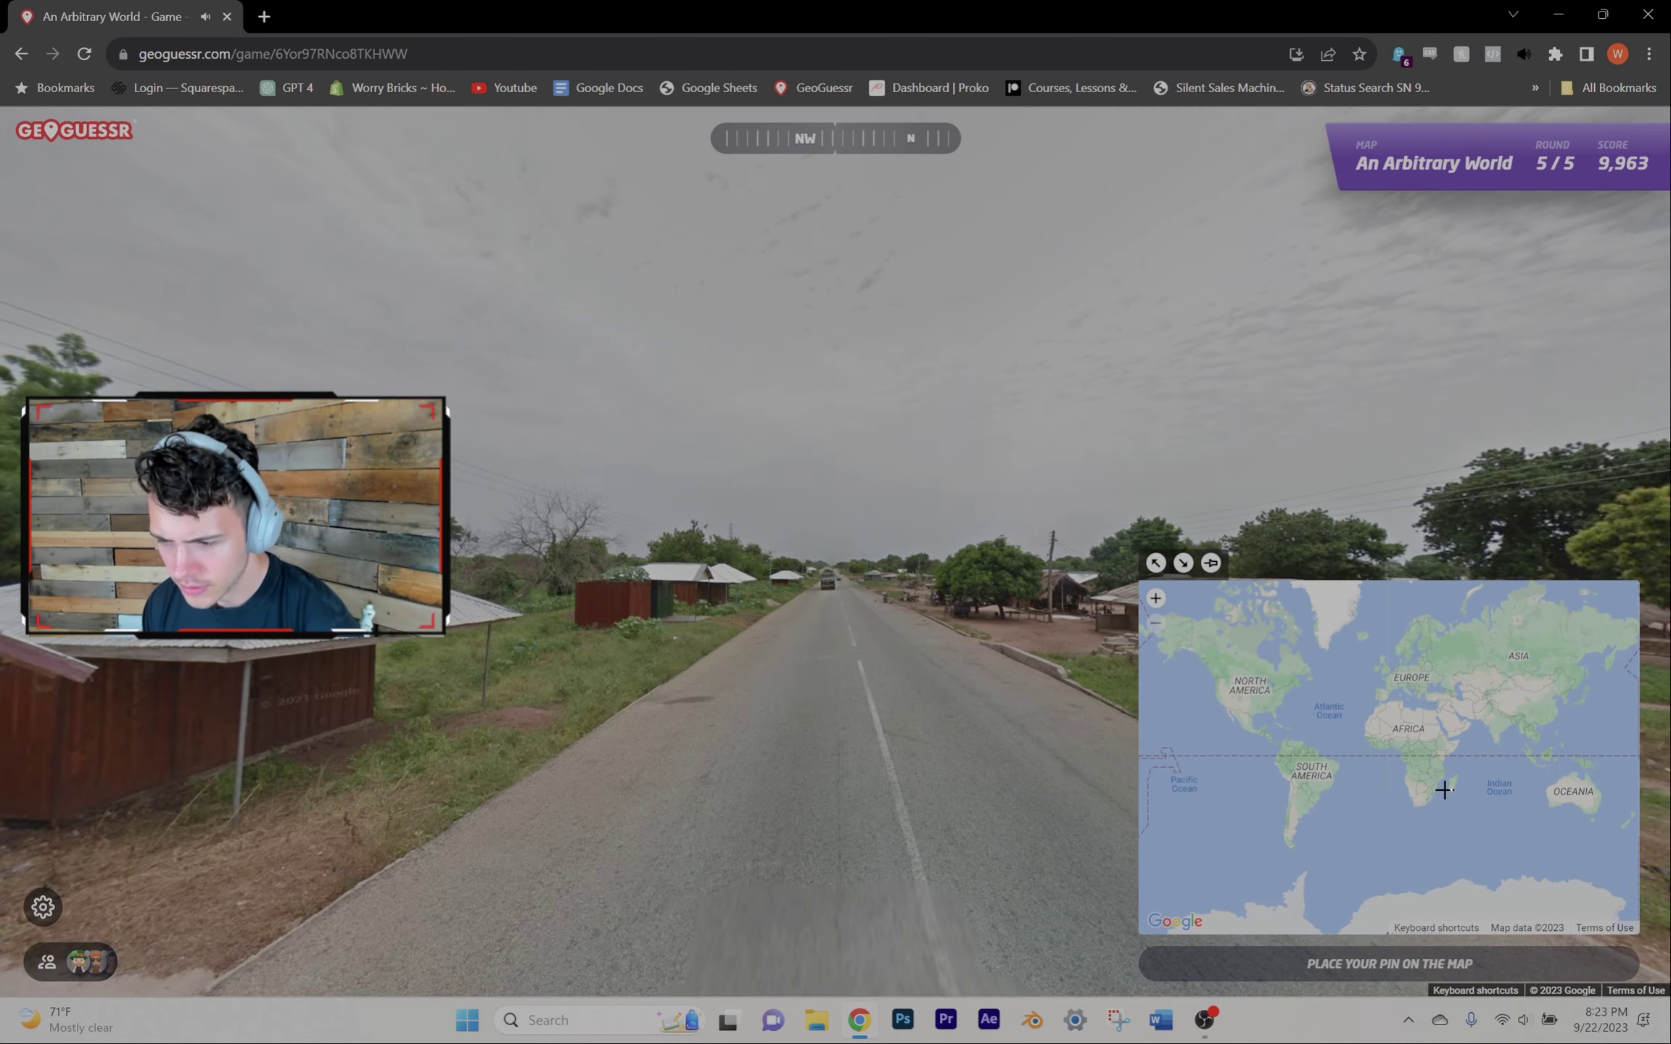
{"action": "scroll", "coordinate": [1276, 735], "scroll_direction": "up", "scroll_amount": 1}
{"action": "left_click_drag", "start_coordinate": [1502, 744], "coordinate": [1306, 758]}
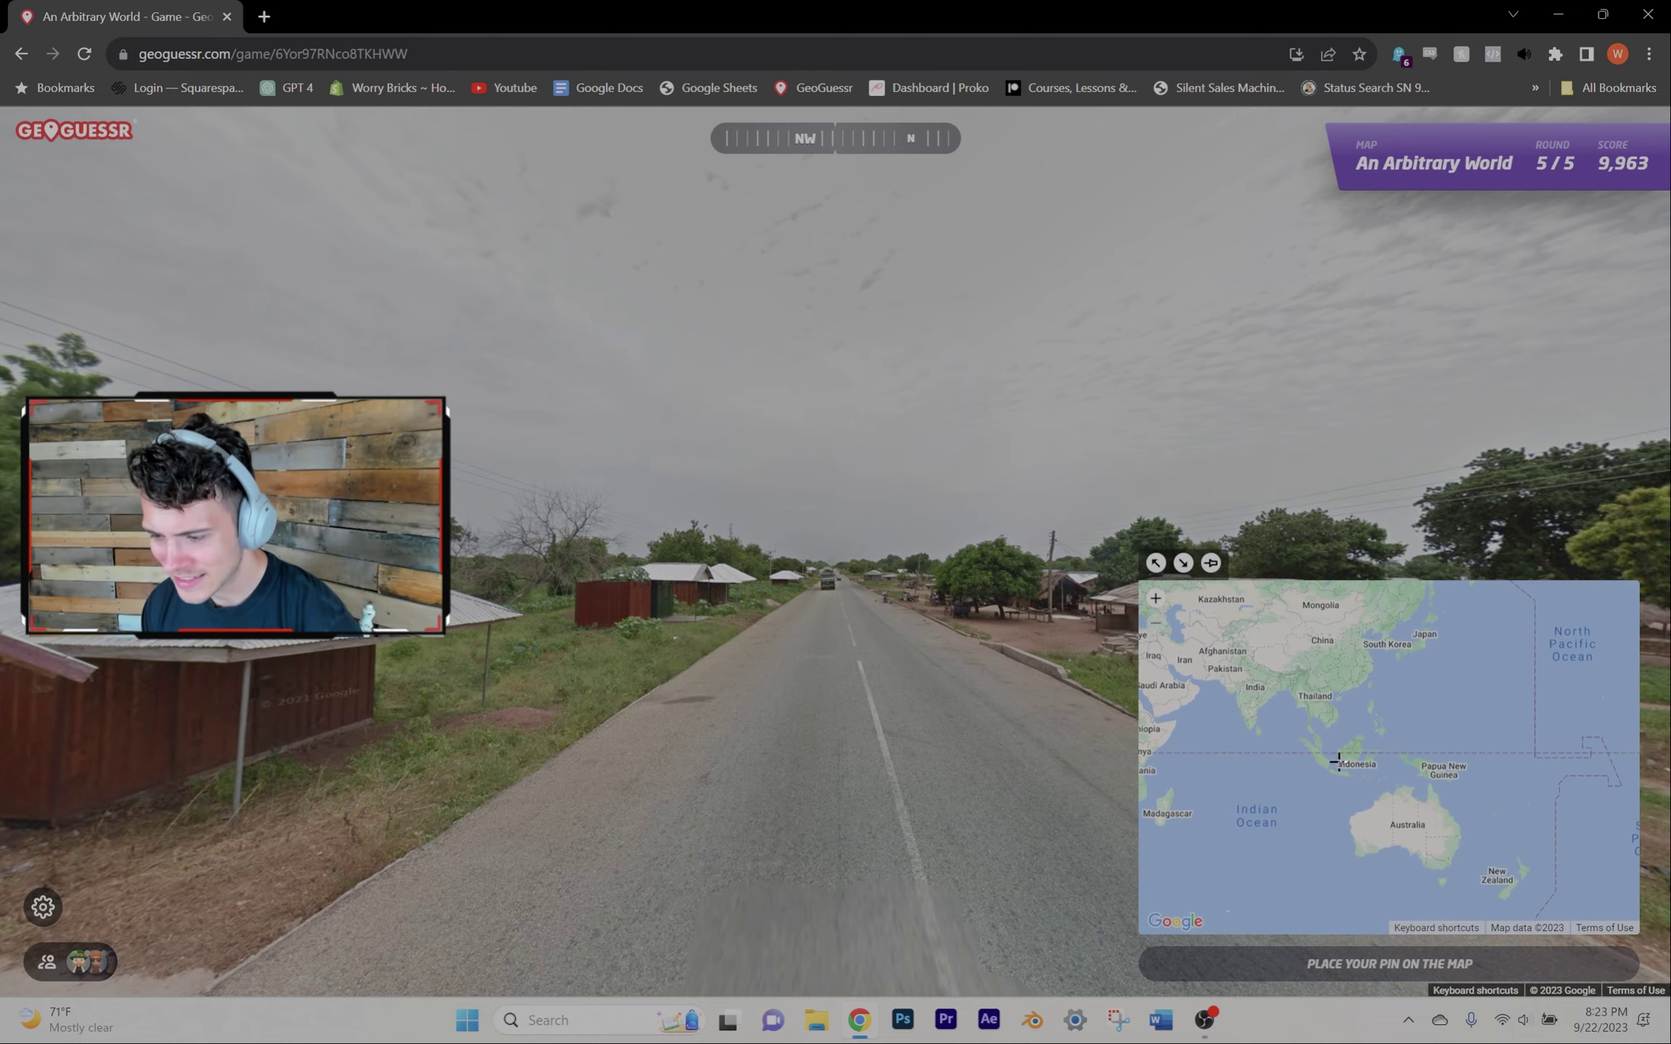
{"action": "scroll", "coordinate": [1334, 767], "scroll_direction": "up", "scroll_amount": 1}
{"action": "scroll", "coordinate": [1334, 768], "scroll_direction": "up", "scroll_amount": 1}
{"action": "left_click", "coordinate": [1414, 712]}
{"action": "key", "text": "space"}
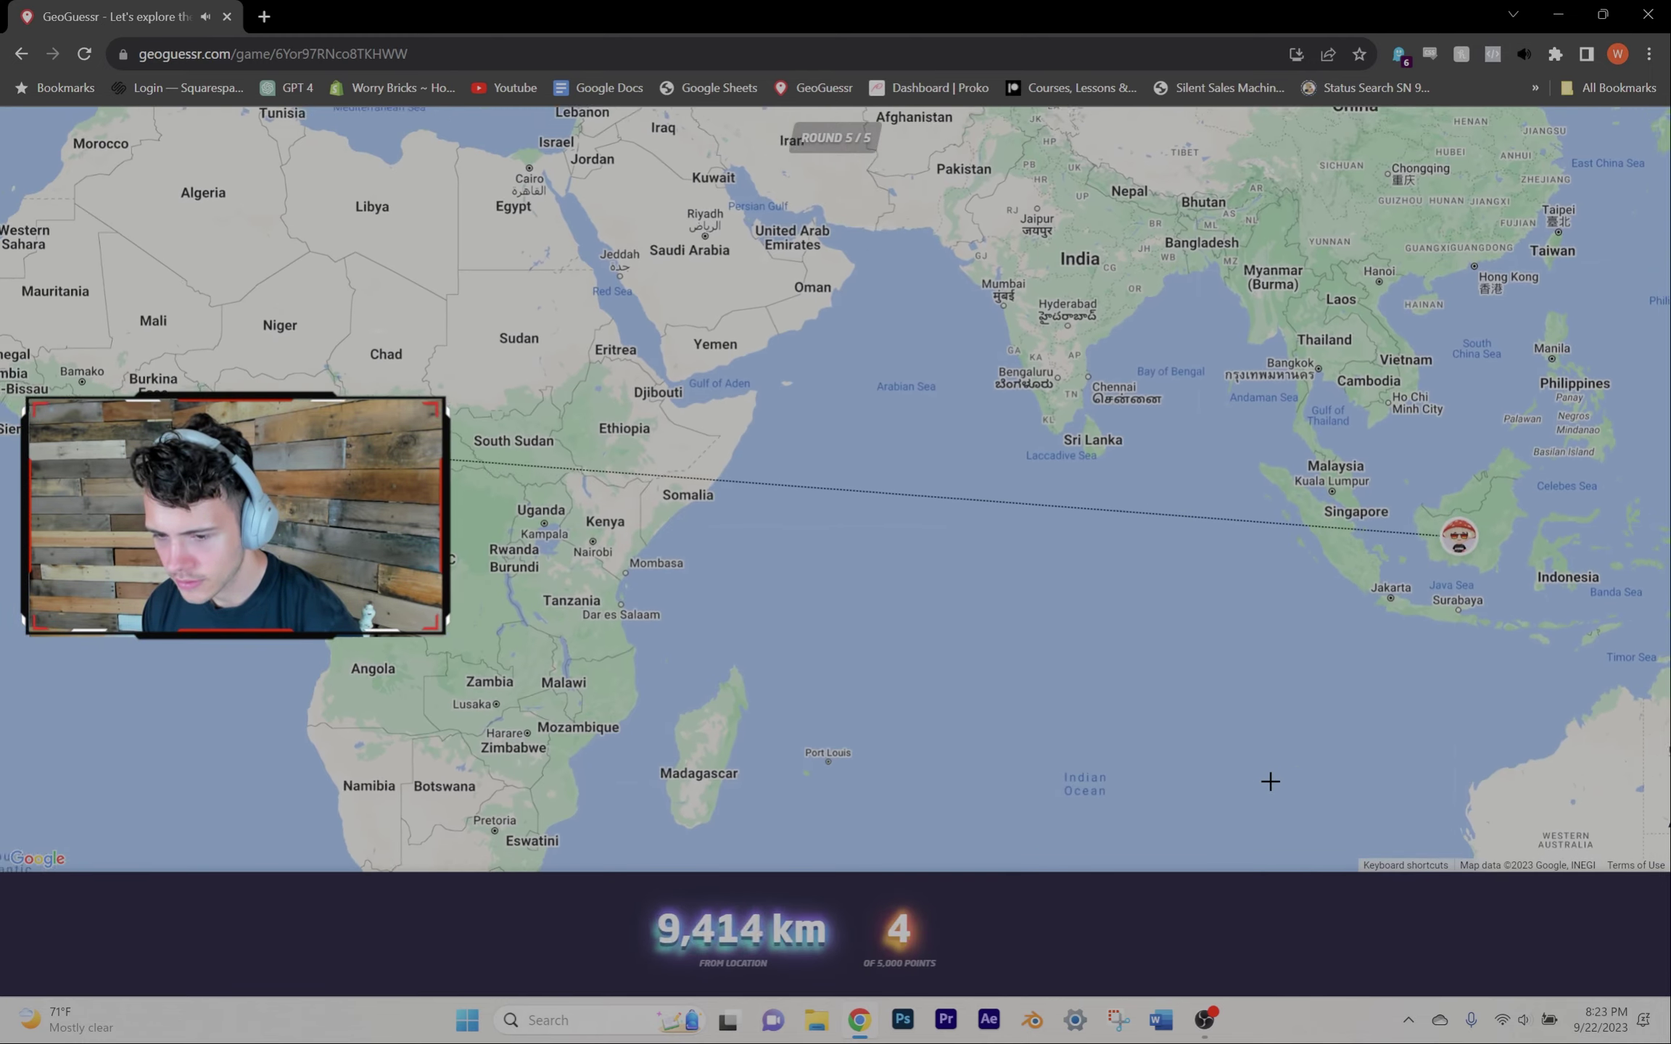
{"action": "key", "text": "space"}
{"action": "key", "text": "space"}
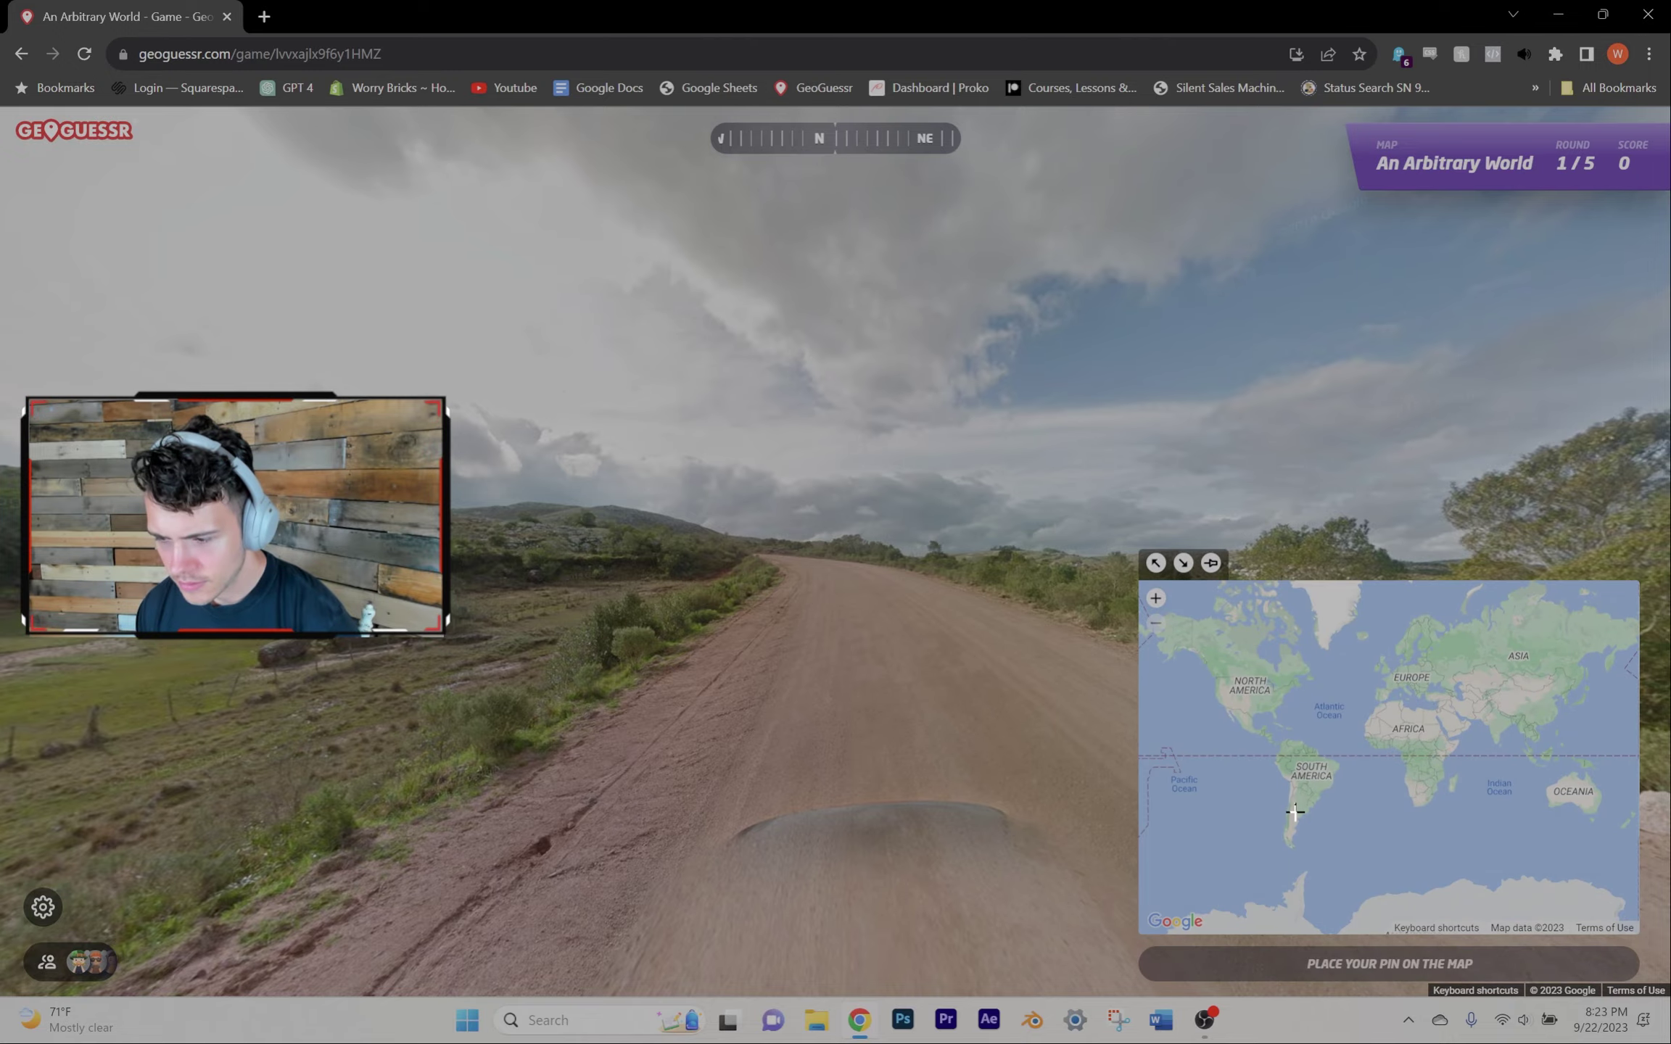
{"action": "scroll", "coordinate": [1294, 794], "scroll_direction": "up", "scroll_amount": 2}
{"action": "scroll", "coordinate": [1285, 770], "scroll_direction": "up", "scroll_amount": 2}
Step: Guess Chile, central Spain and near Eswatini for rounds 1–3
{"action": "left_click", "coordinate": [1285, 770]}
{"action": "key", "text": "space"}
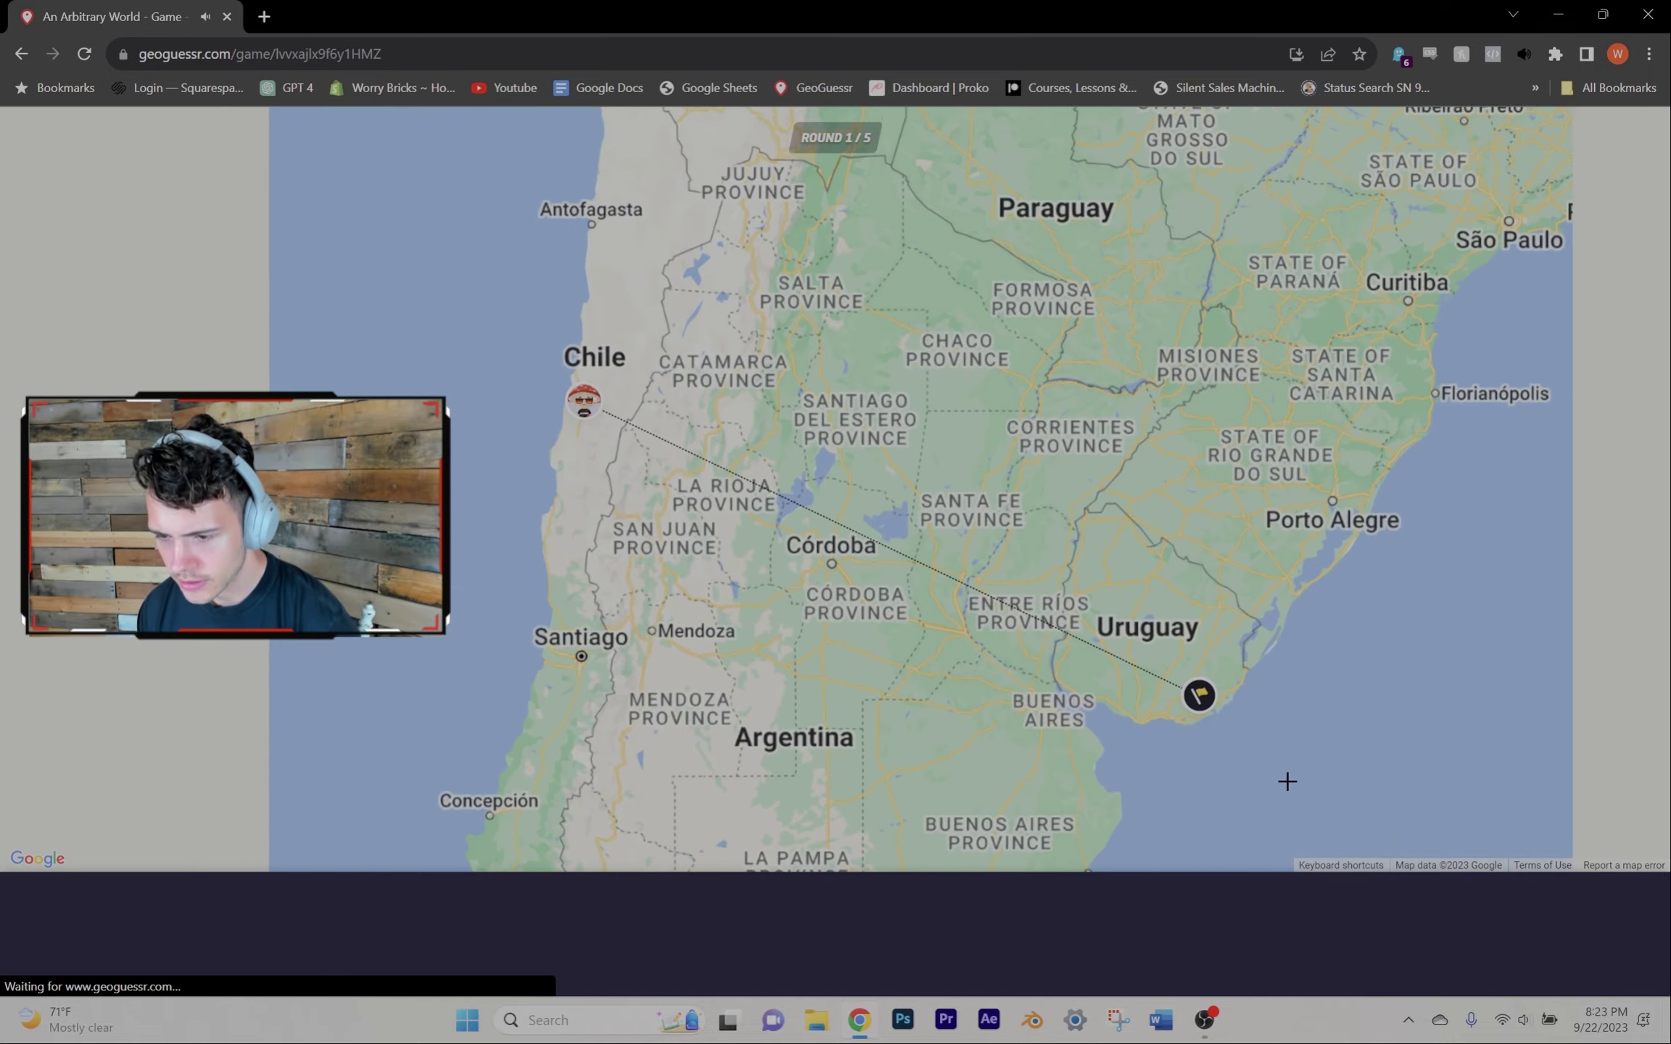
{"action": "key", "text": "space"}
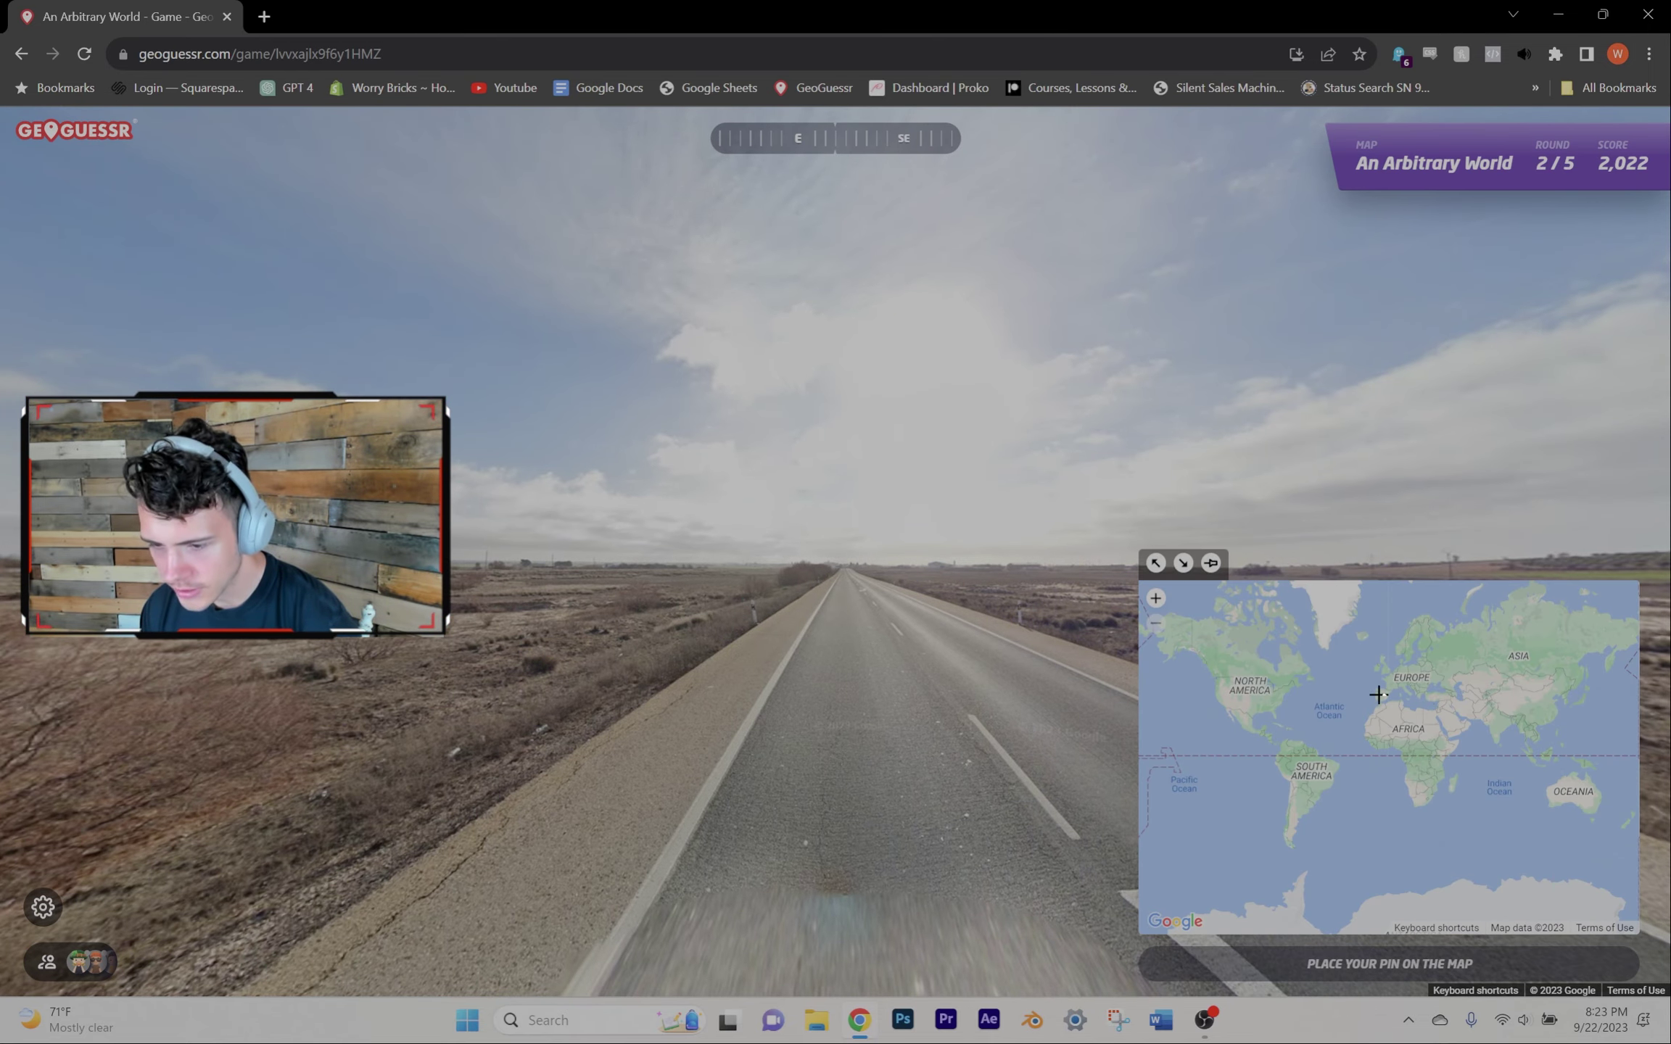
{"action": "scroll", "coordinate": [1377, 695], "scroll_direction": "up", "scroll_amount": 3}
{"action": "scroll", "coordinate": [1379, 695], "scroll_direction": "up", "scroll_amount": 2}
{"action": "left_click", "coordinate": [1374, 688]}
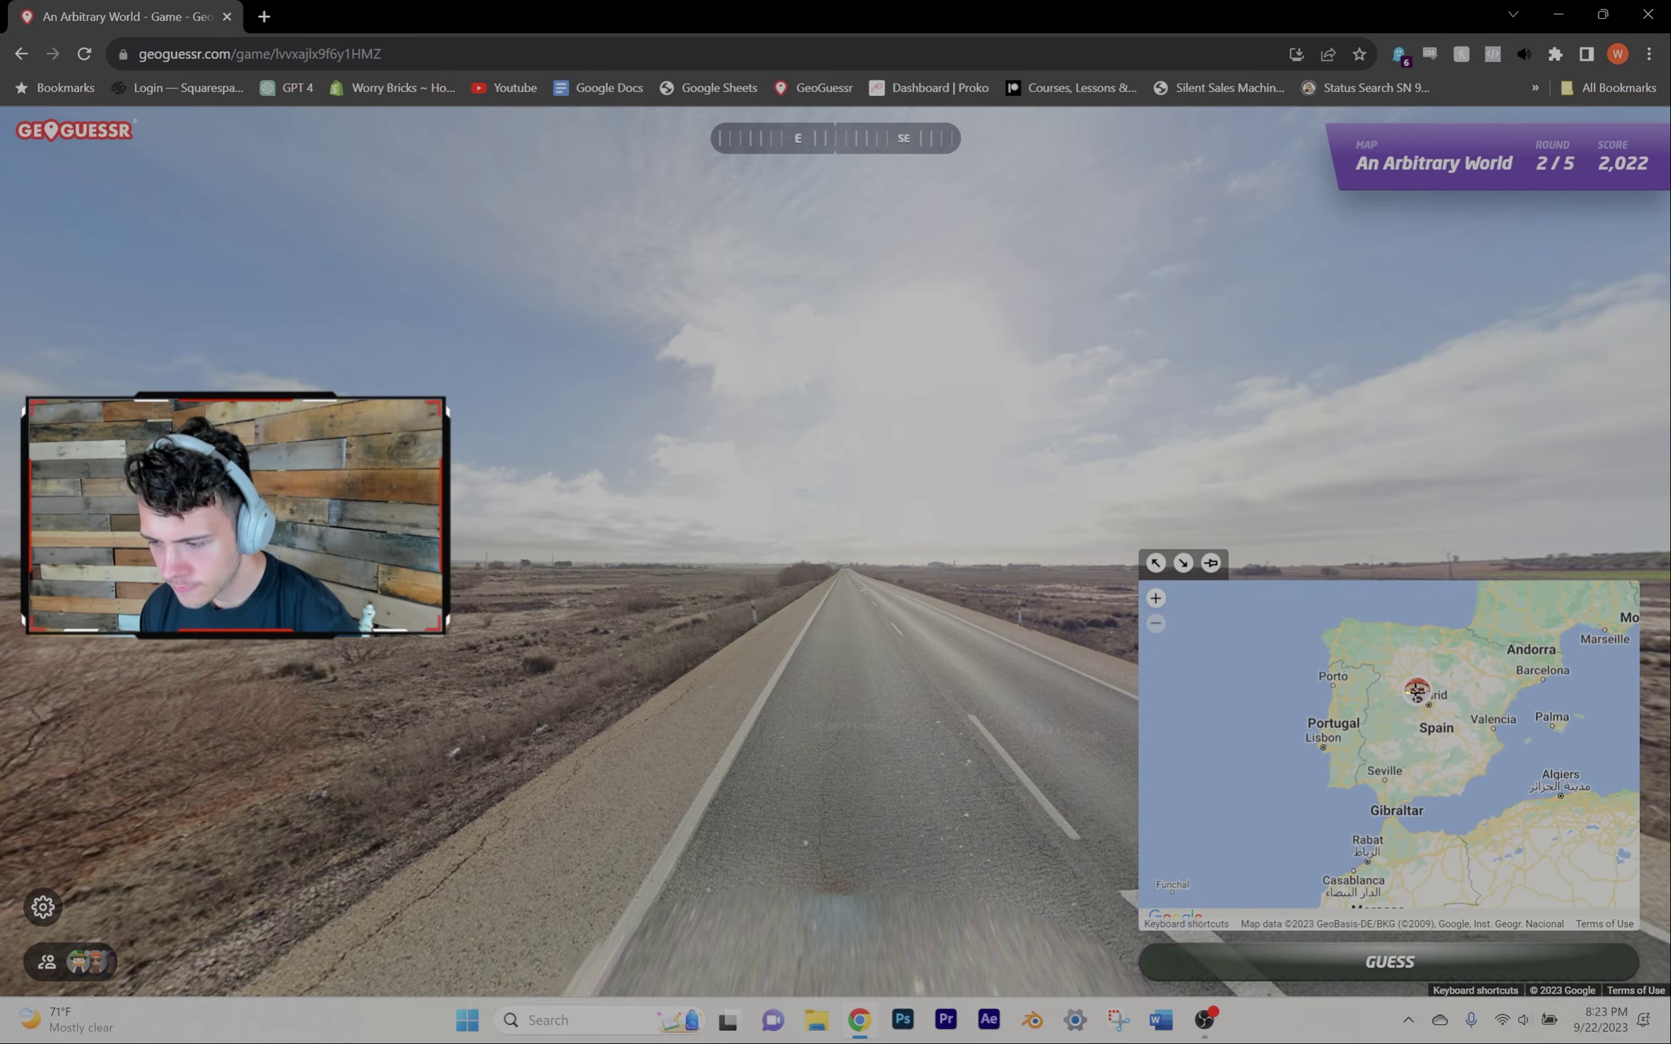
{"action": "key", "text": "space"}
{"action": "key", "text": "space"}
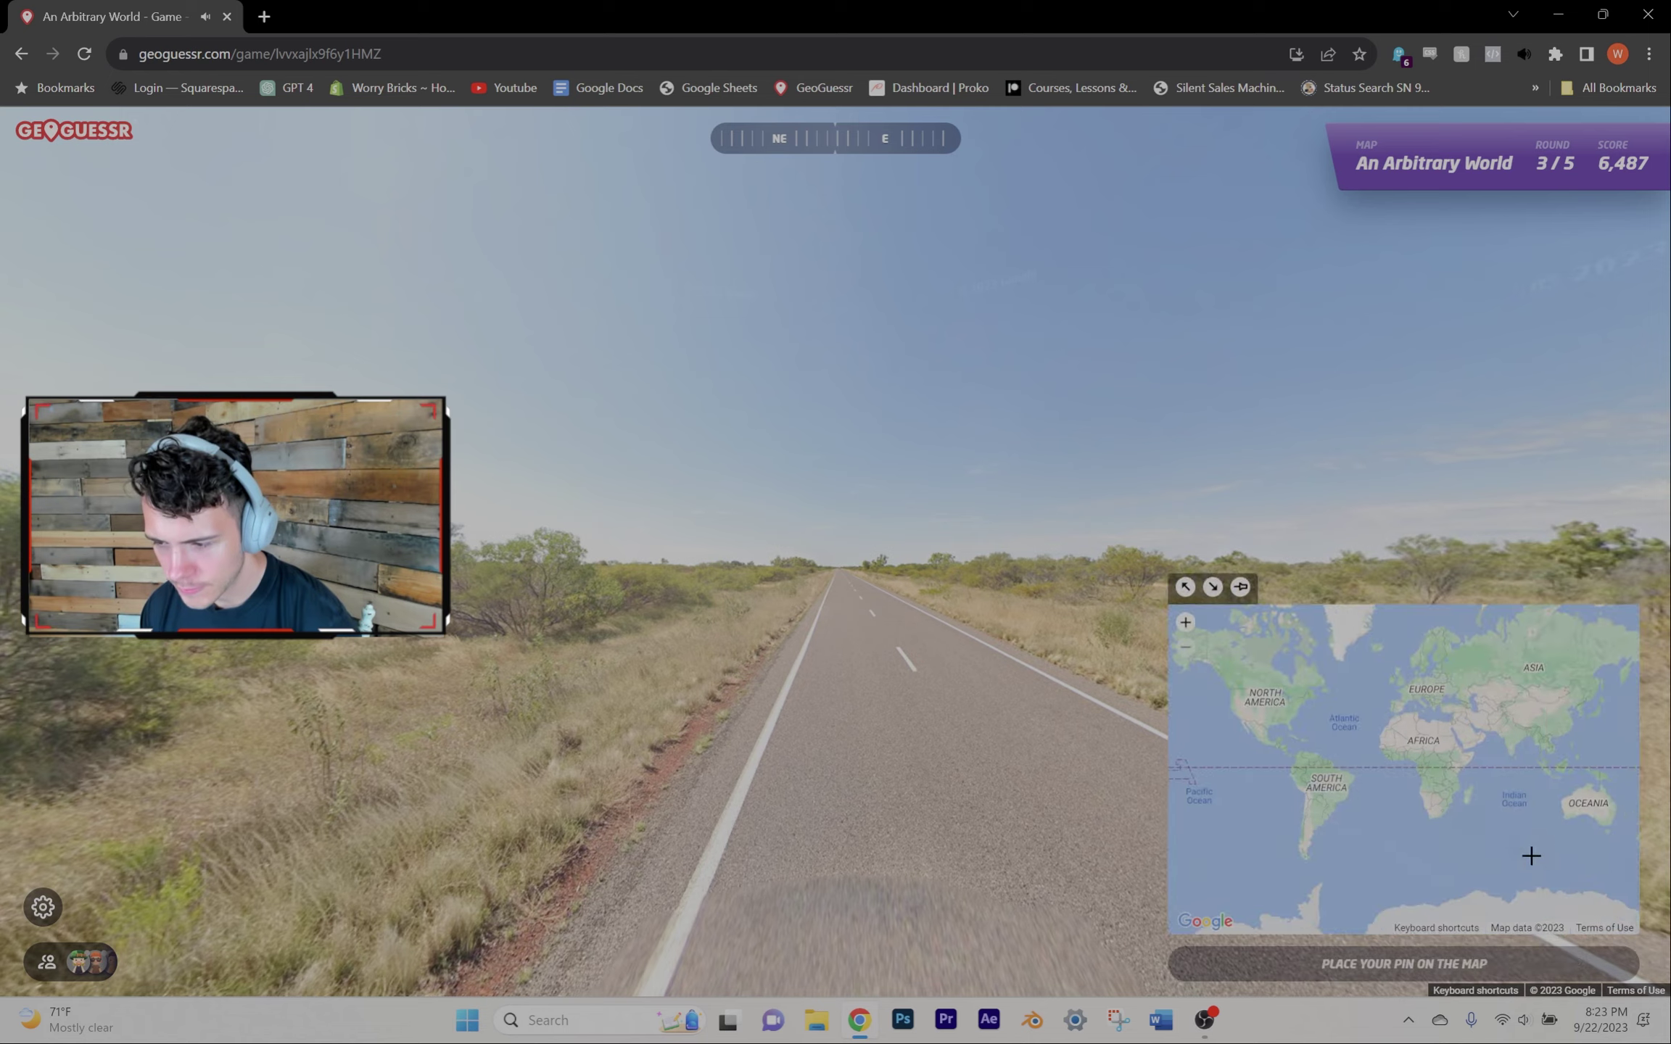
{"action": "scroll", "coordinate": [1440, 791], "scroll_direction": "up", "scroll_amount": 2}
{"action": "scroll", "coordinate": [1442, 795], "scroll_direction": "up", "scroll_amount": 2}
{"action": "scroll", "coordinate": [1442, 794], "scroll_direction": "up", "scroll_amount": 2}
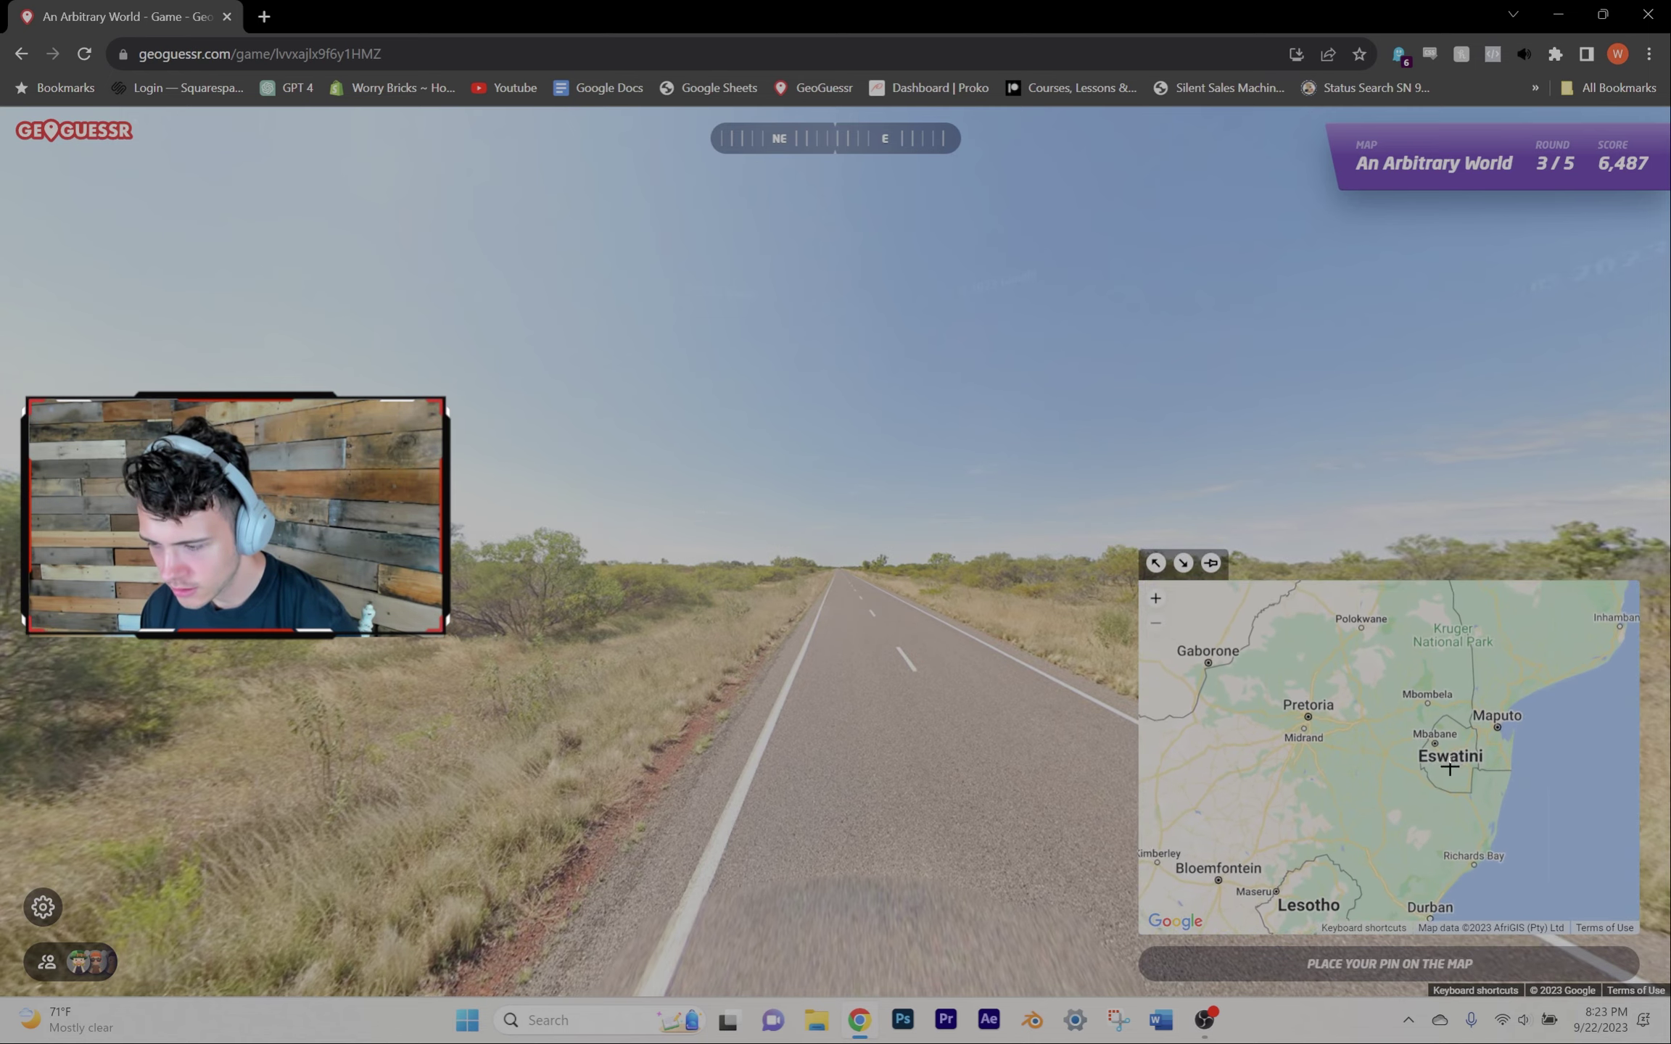
{"action": "left_click", "coordinate": [1441, 795]}
{"action": "key", "text": "space"}
{"action": "key", "text": "space"}
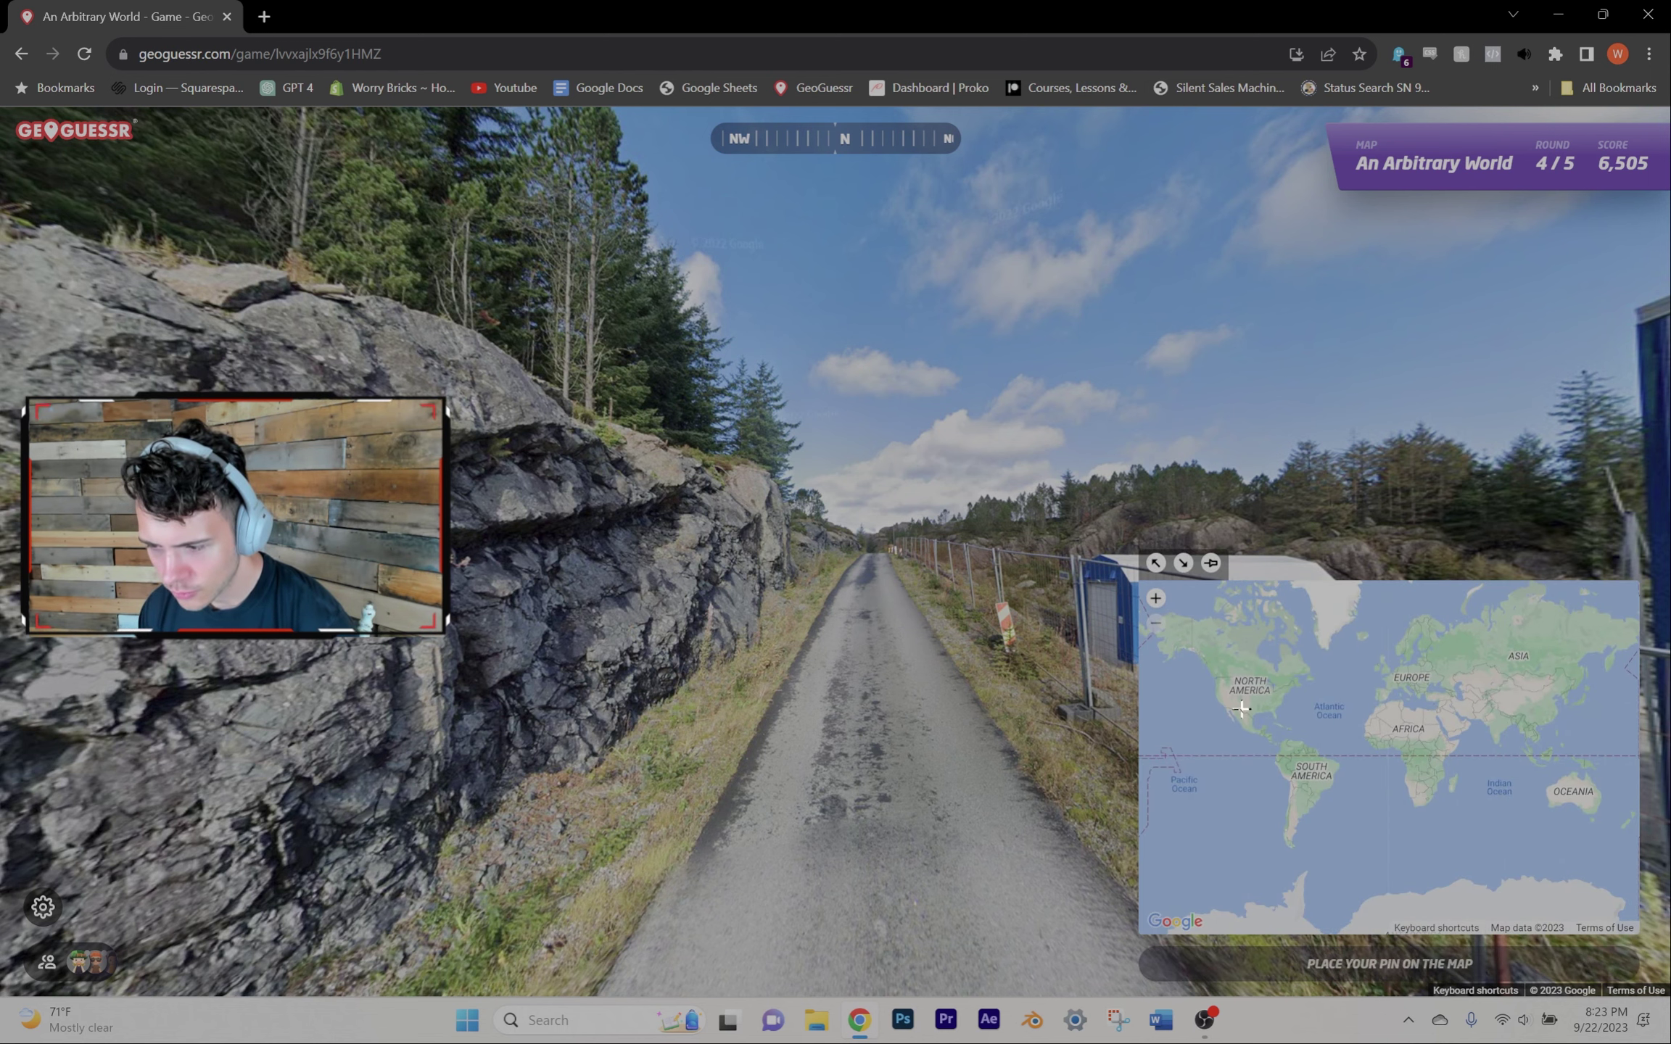
{"action": "scroll", "coordinate": [1195, 649], "scroll_direction": "up", "scroll_amount": 2}
{"action": "scroll", "coordinate": [1194, 648], "scroll_direction": "up", "scroll_amount": 1}
Step: Guess North America and near Munich for 10,243 points, then start a fresh game
{"action": "left_click", "coordinate": [1195, 649]}
{"action": "key", "text": "space"}
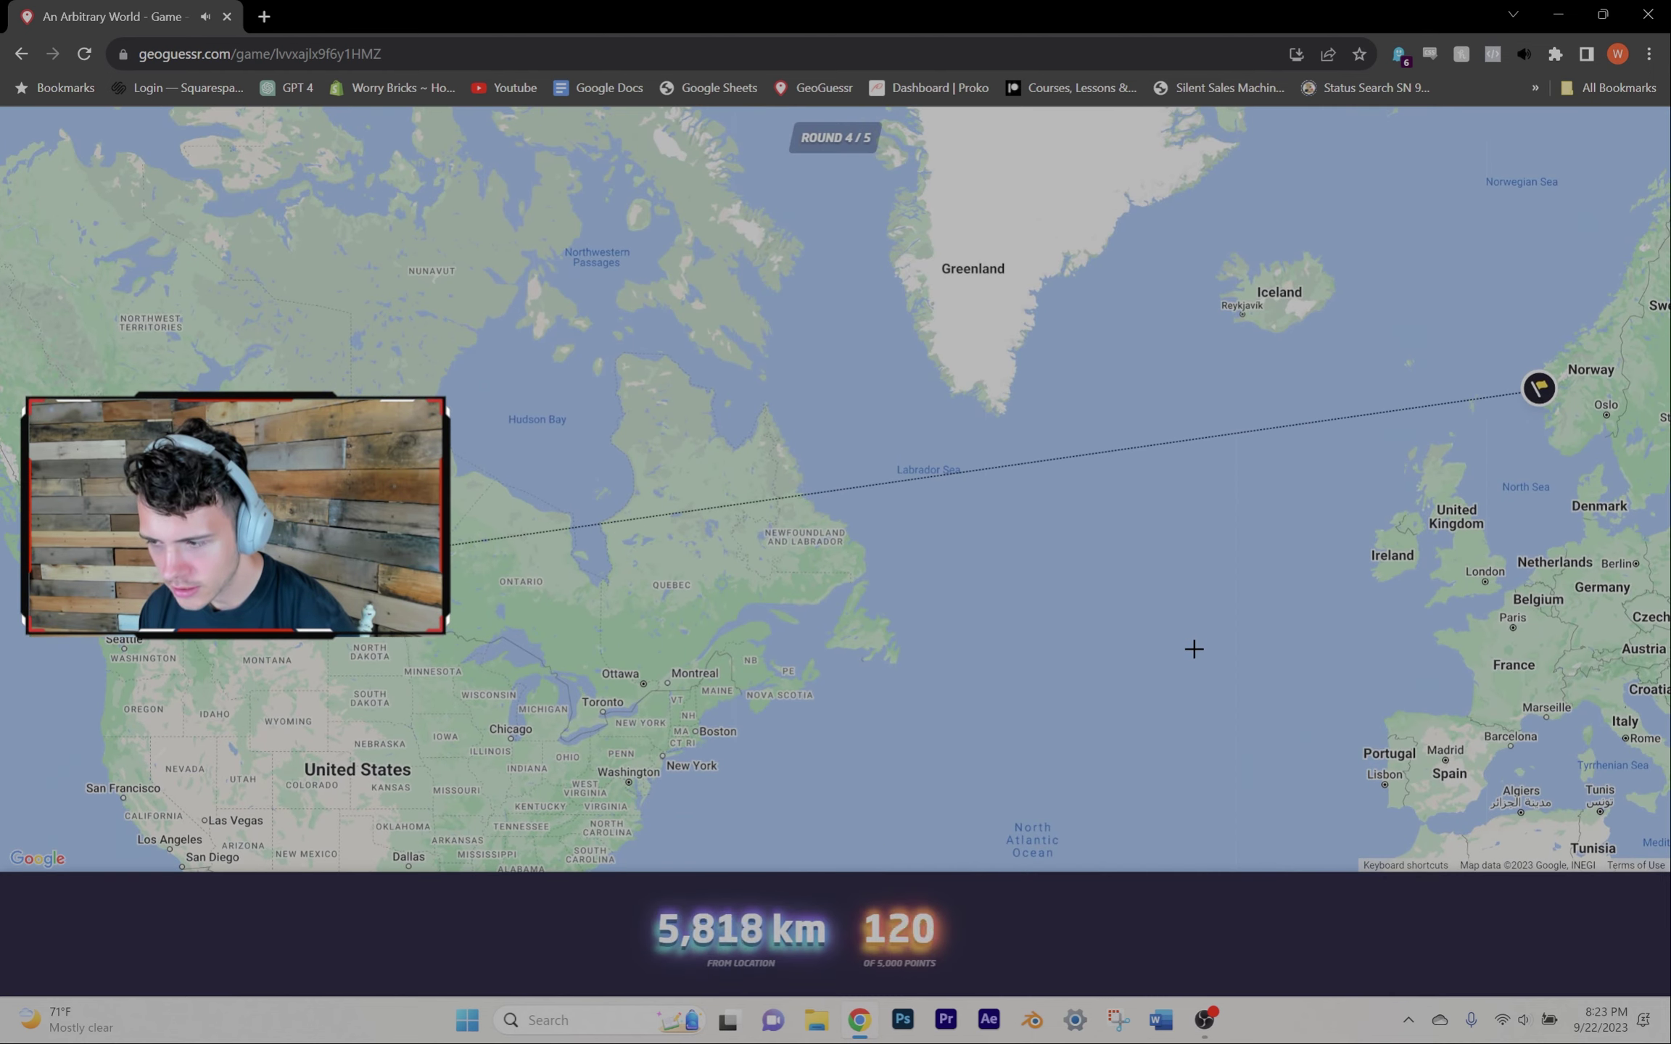
{"action": "key", "text": "space"}
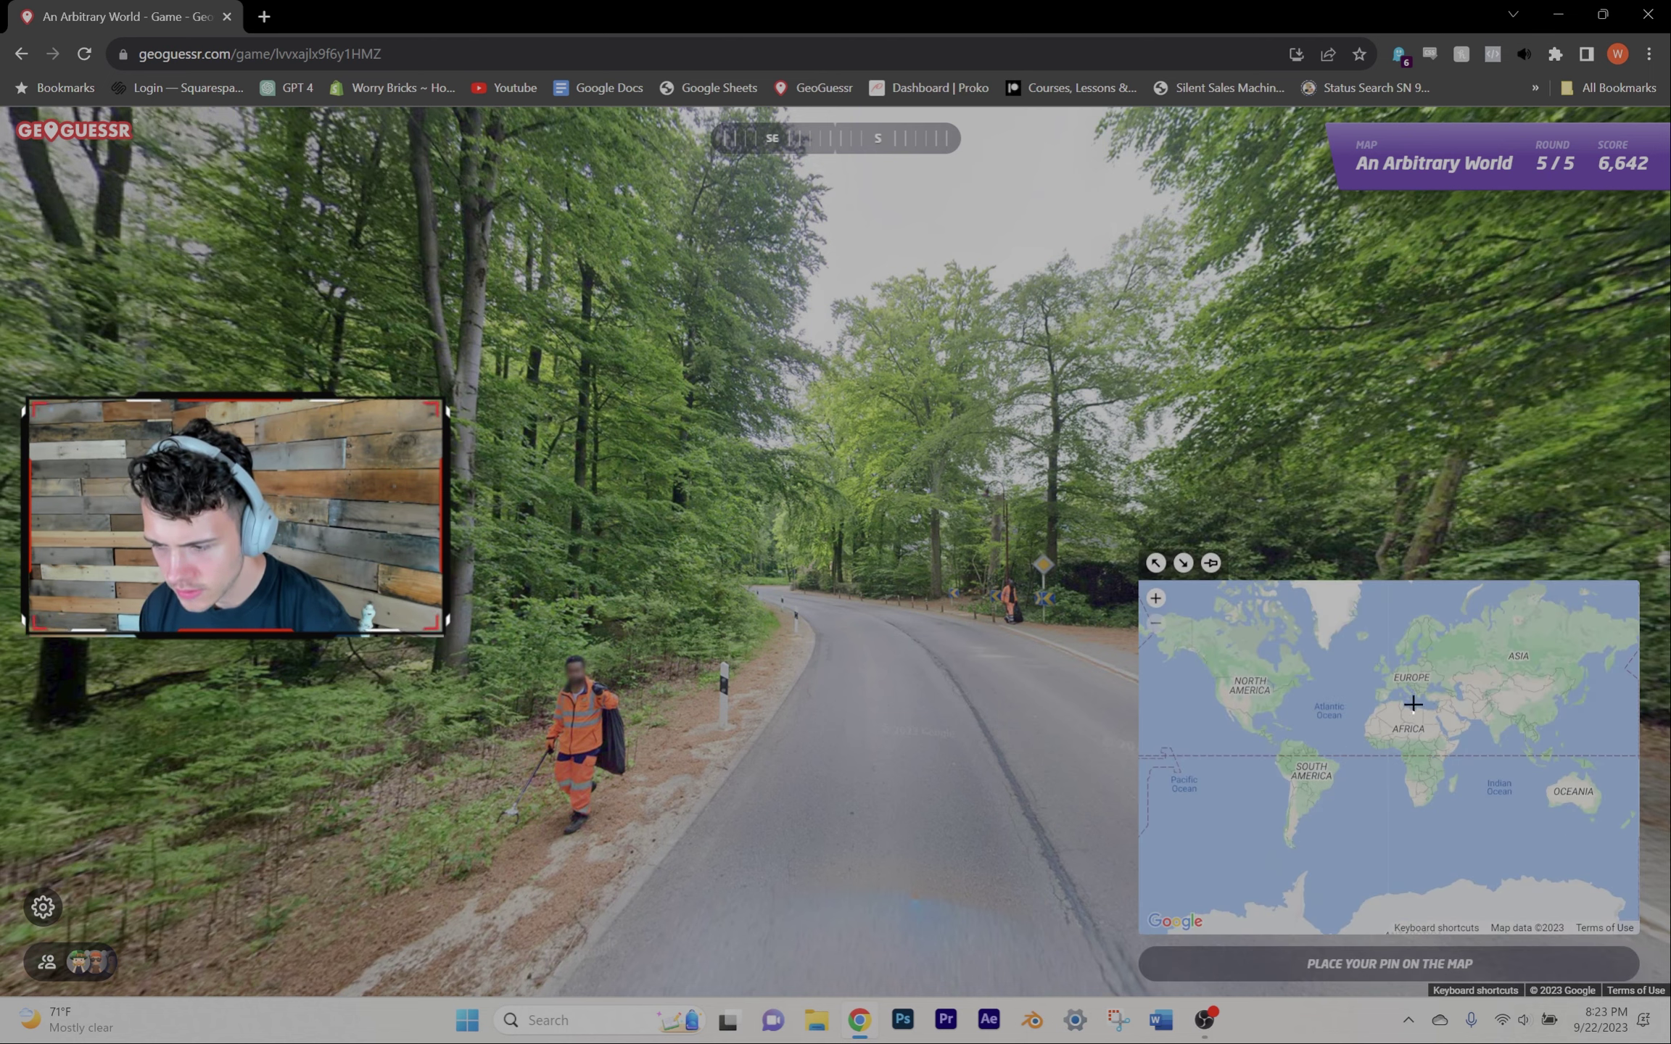
{"action": "scroll", "coordinate": [1392, 654], "scroll_direction": "up", "scroll_amount": 1}
{"action": "scroll", "coordinate": [1429, 699], "scroll_direction": "up", "scroll_amount": 1}
{"action": "scroll", "coordinate": [1428, 698], "scroll_direction": "up", "scroll_amount": 1}
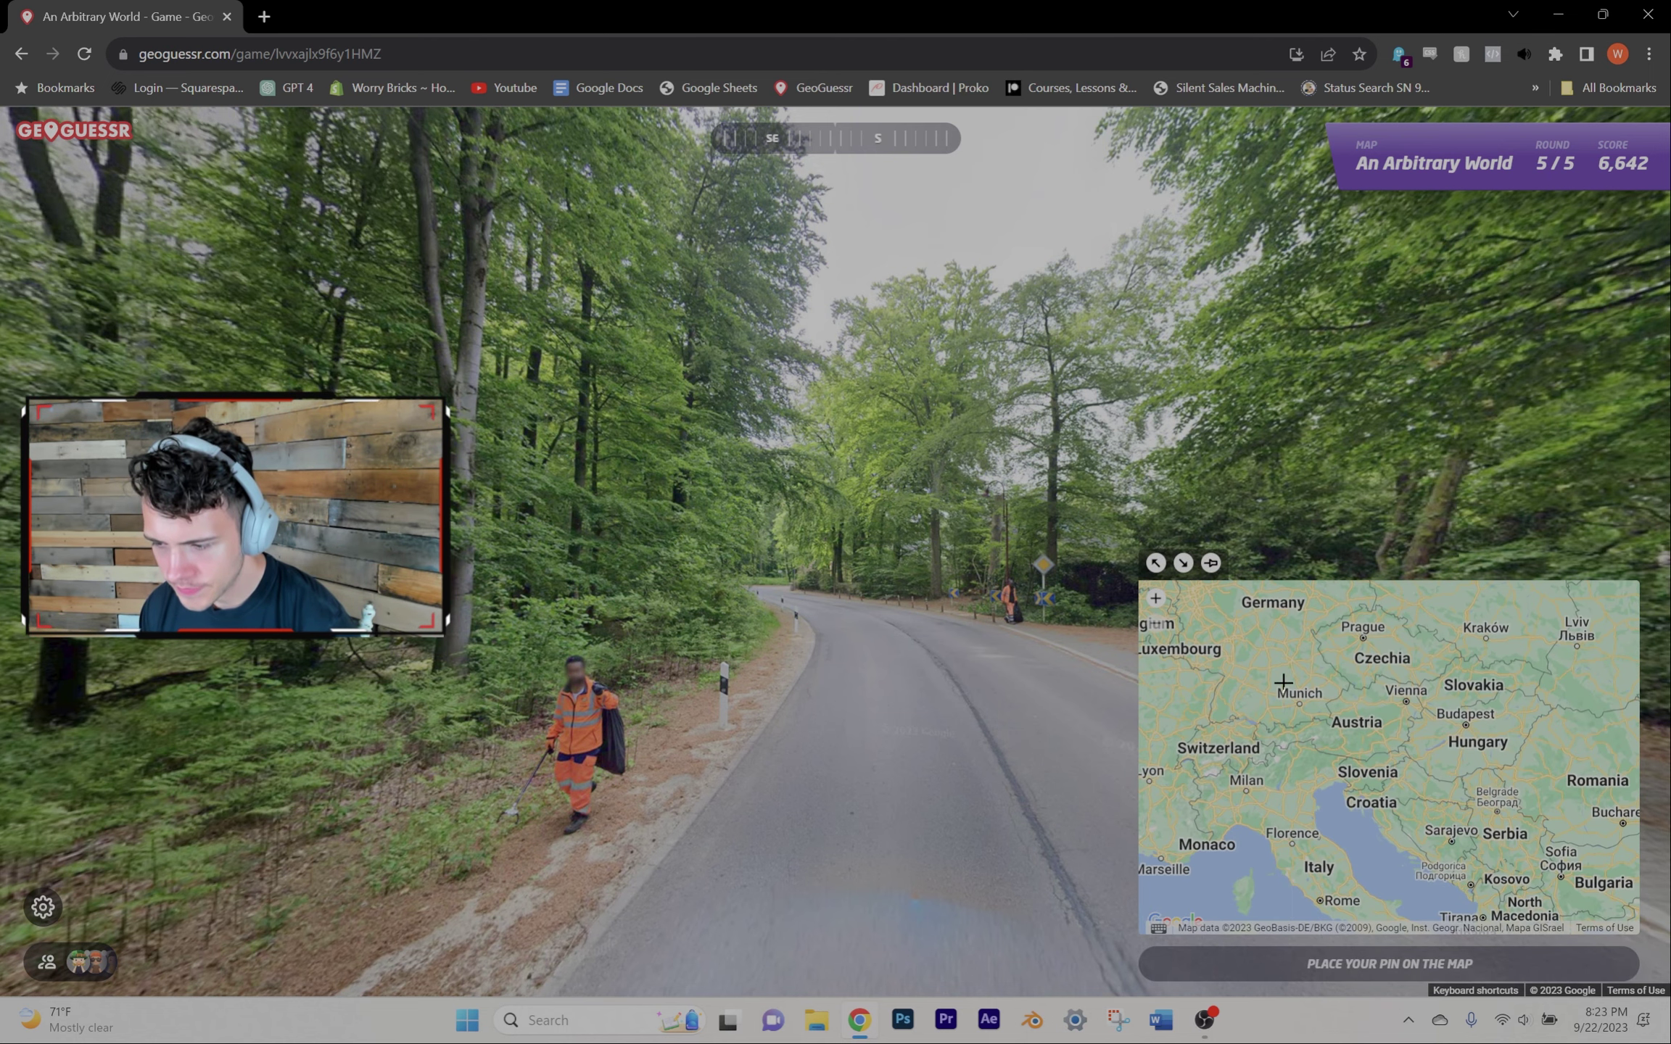
{"action": "left_click", "coordinate": [1322, 692]}
{"action": "key", "text": "space"}
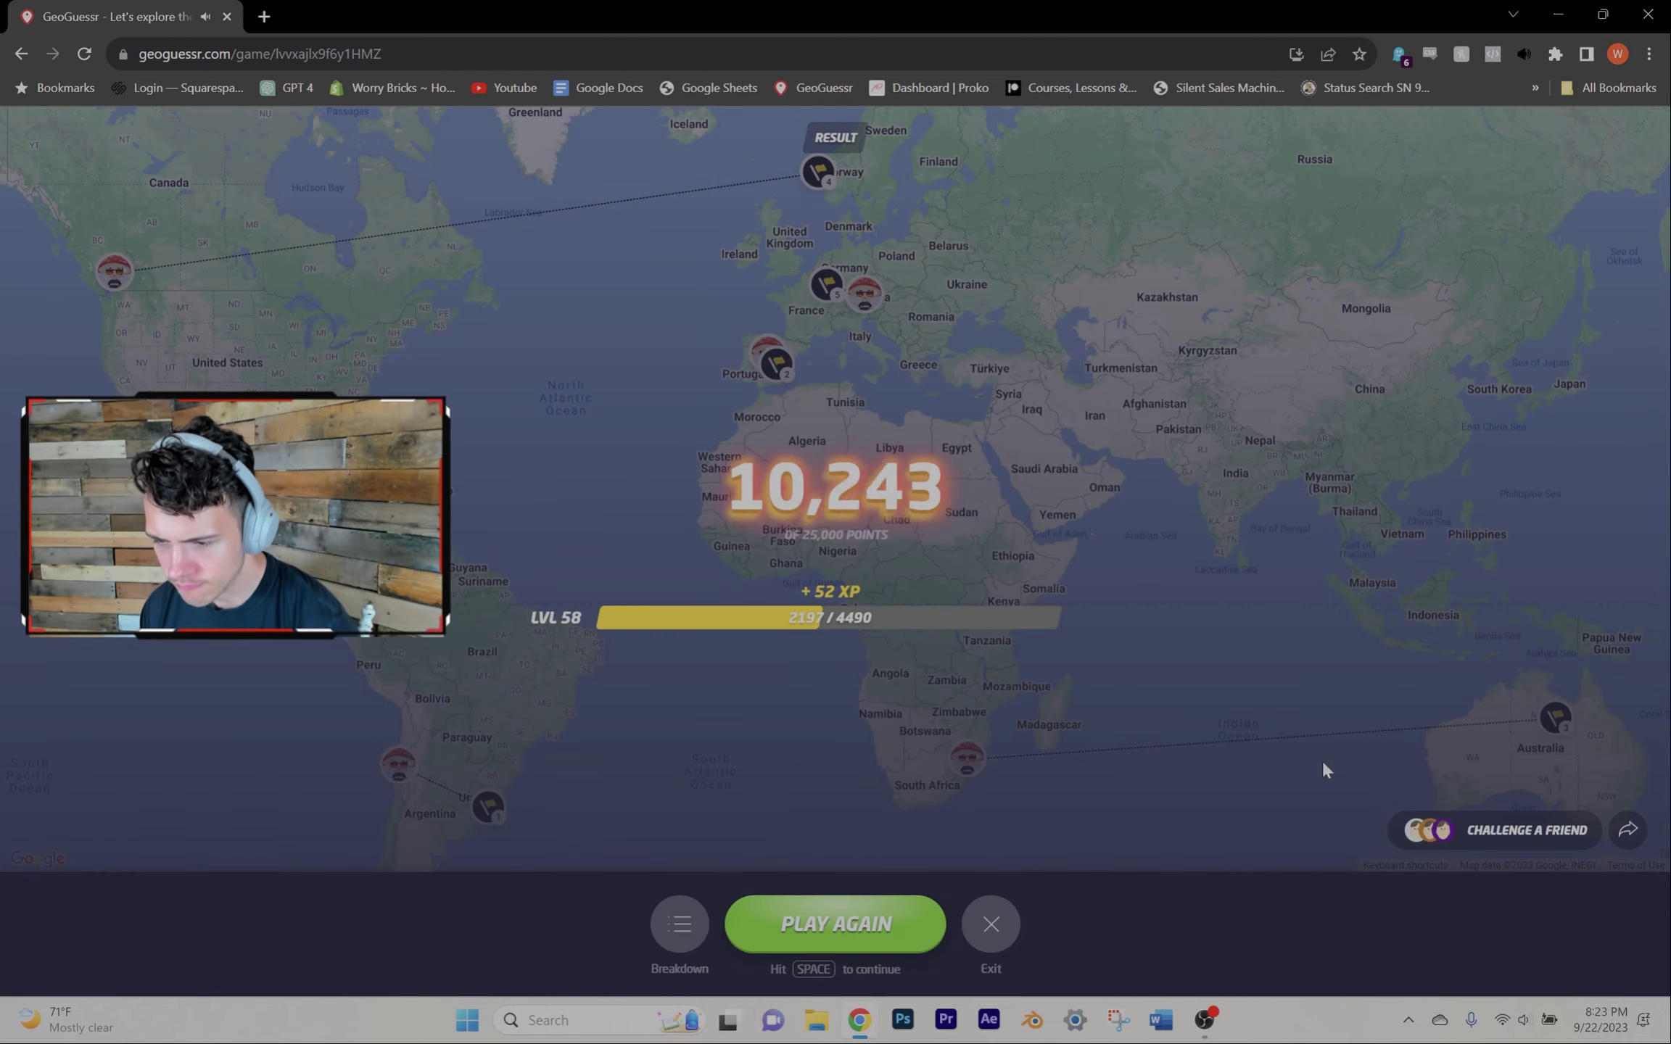
{"action": "key", "text": "space"}
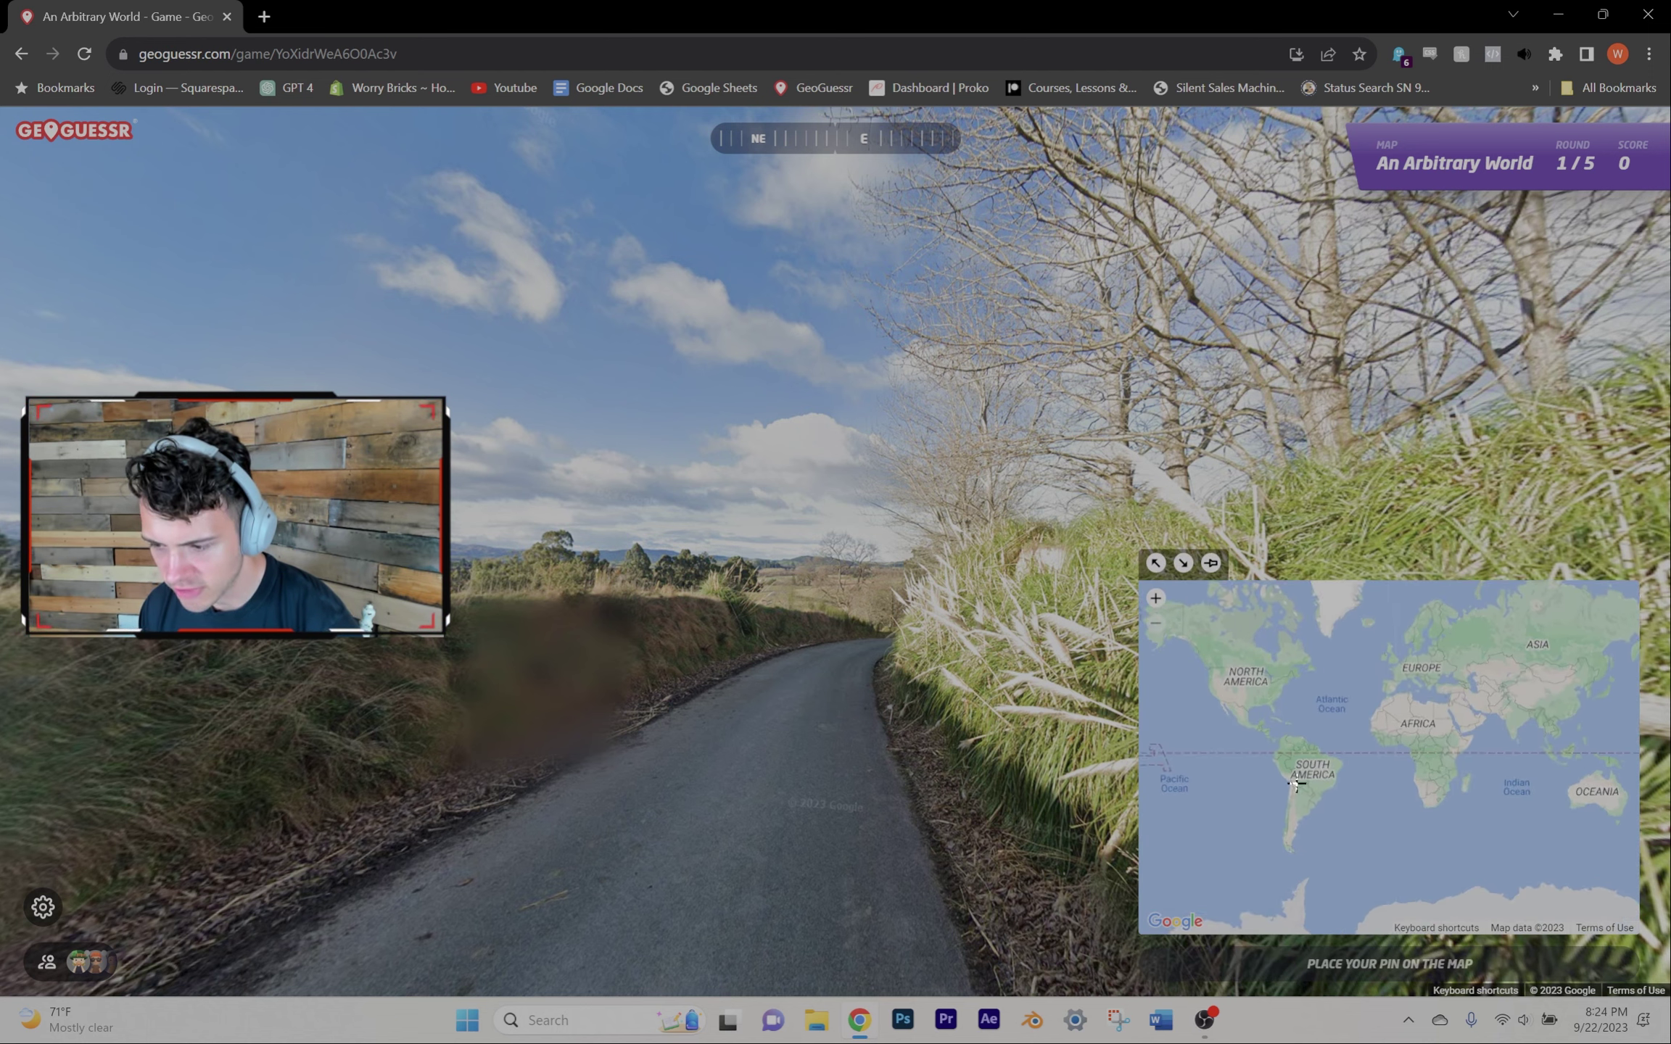
{"action": "scroll", "coordinate": [1308, 778], "scroll_direction": "up", "scroll_amount": 2}
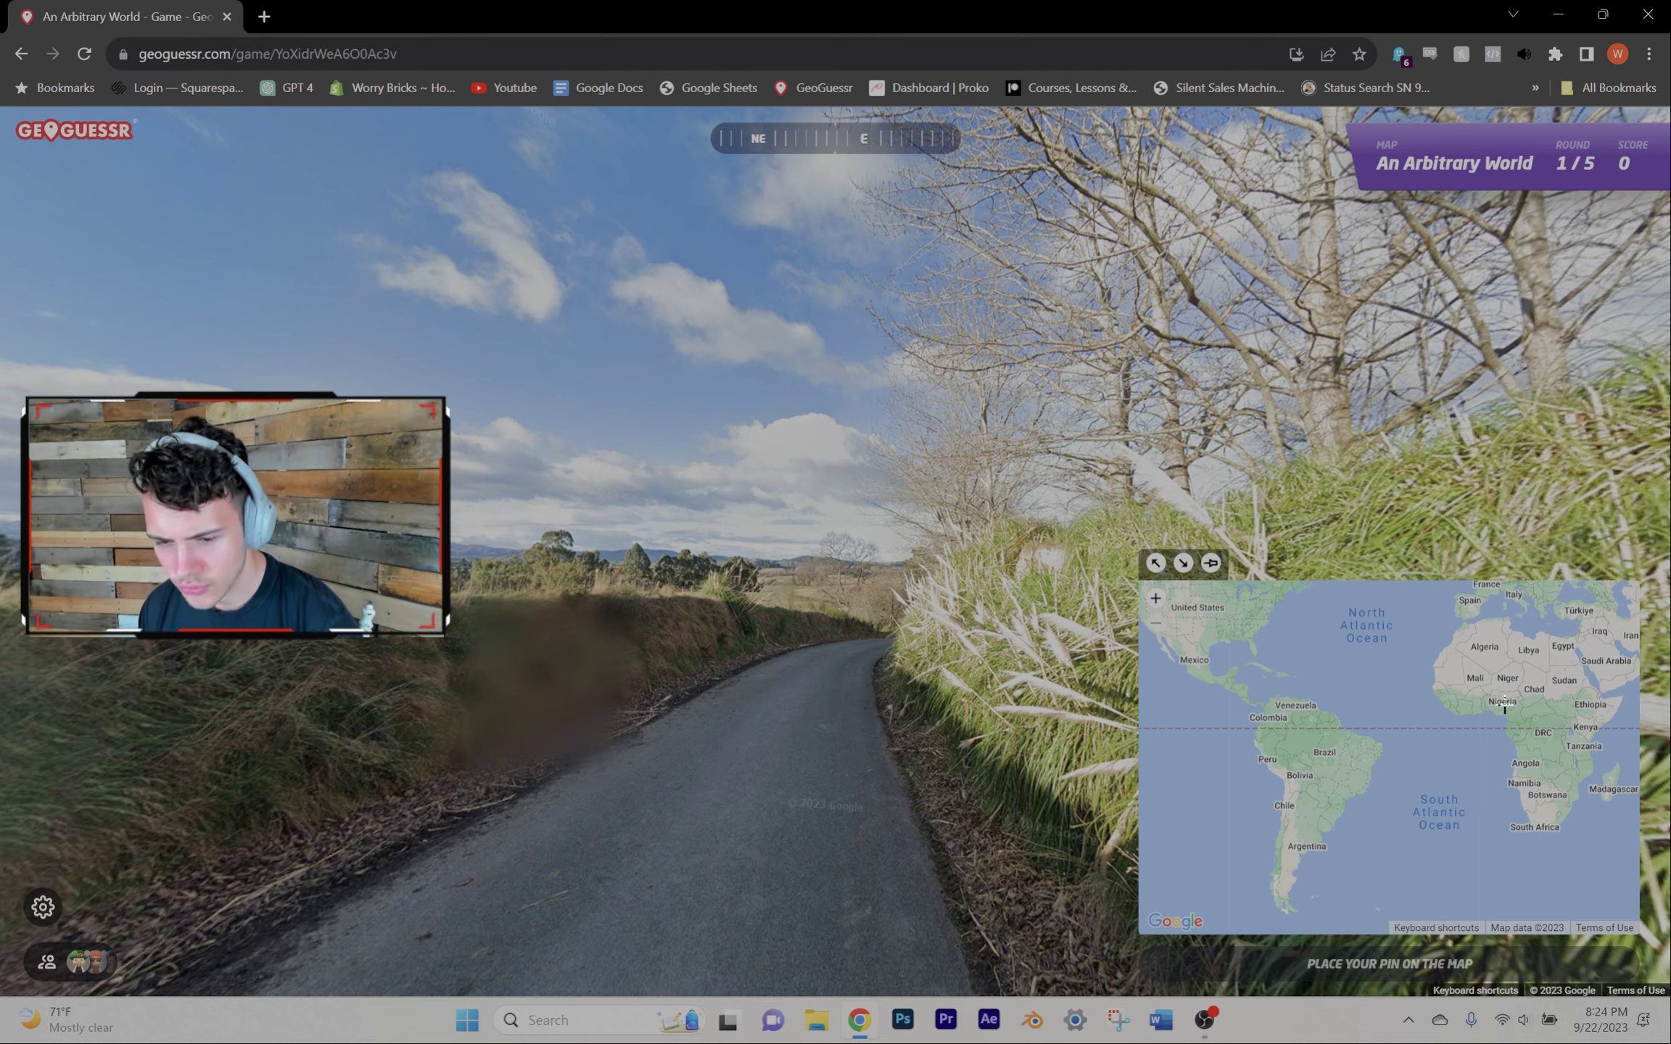
{"action": "scroll", "coordinate": [1506, 705], "scroll_direction": "up", "scroll_amount": 2}
{"action": "scroll", "coordinate": [1437, 705], "scroll_direction": "up", "scroll_amount": 2}
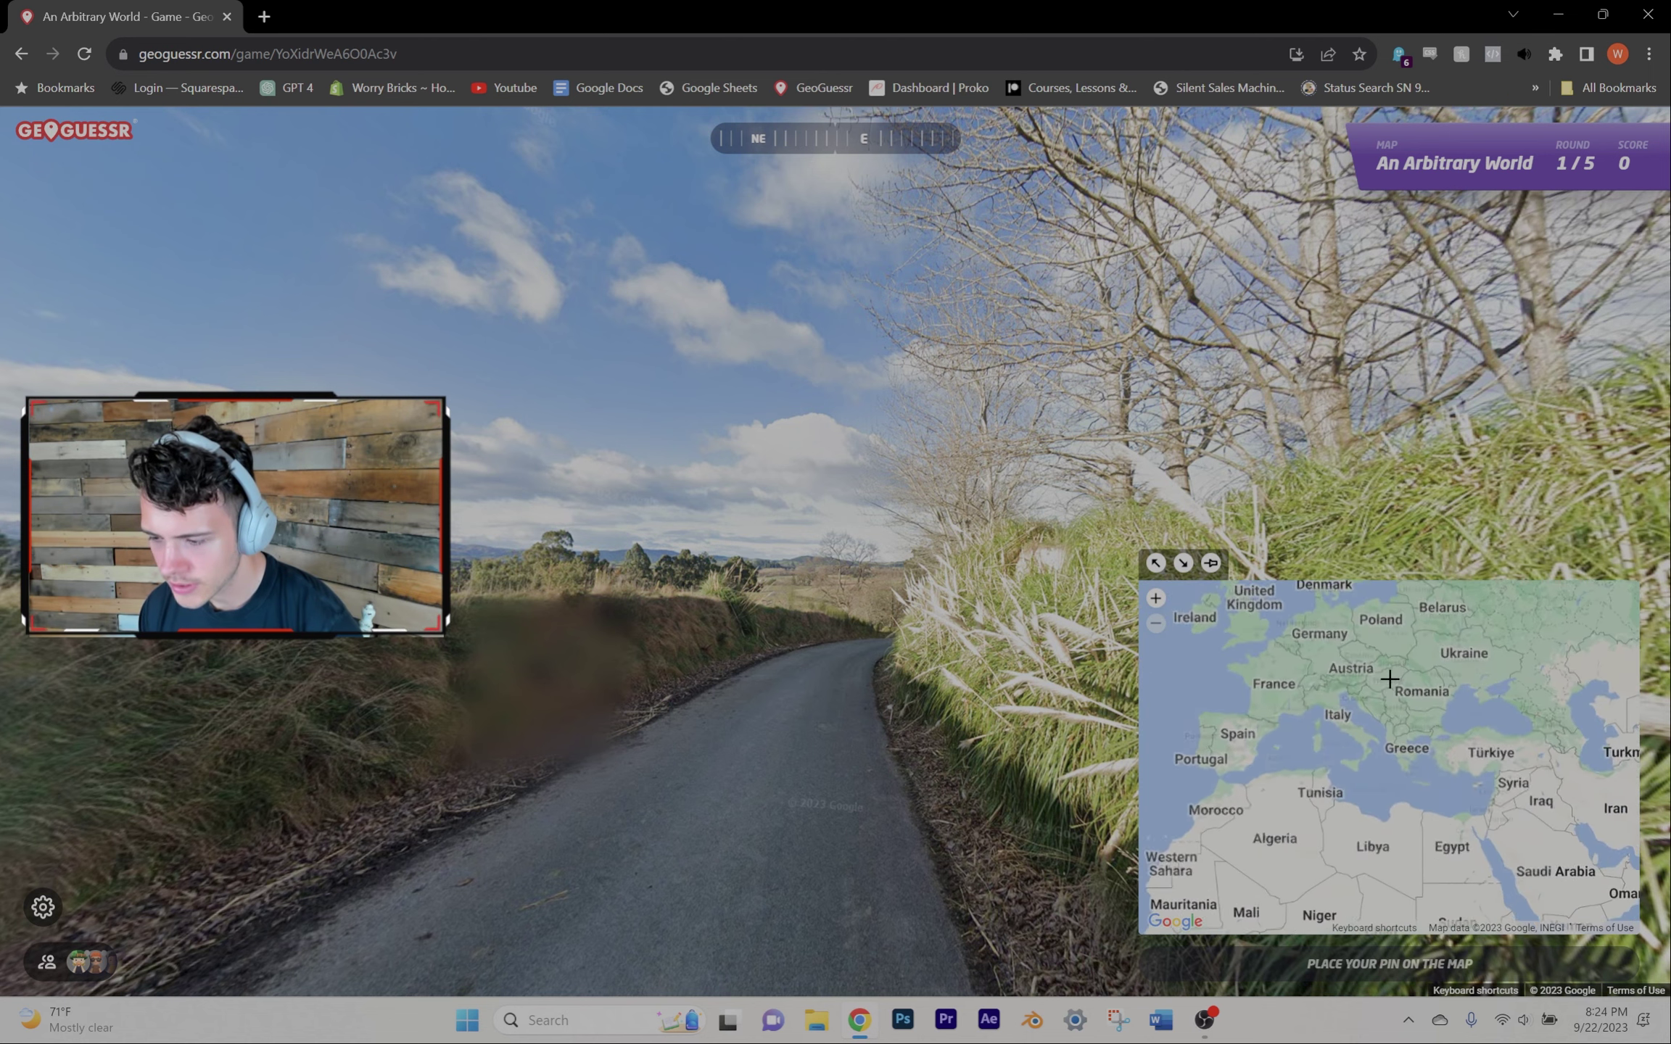
{"action": "scroll", "coordinate": [1377, 714], "scroll_direction": "up", "scroll_amount": 2}
Step: Guess Hungary and near Riga in rounds 1 and 2
{"action": "left_click", "coordinate": [1376, 714]}
{"action": "key", "text": "space"}
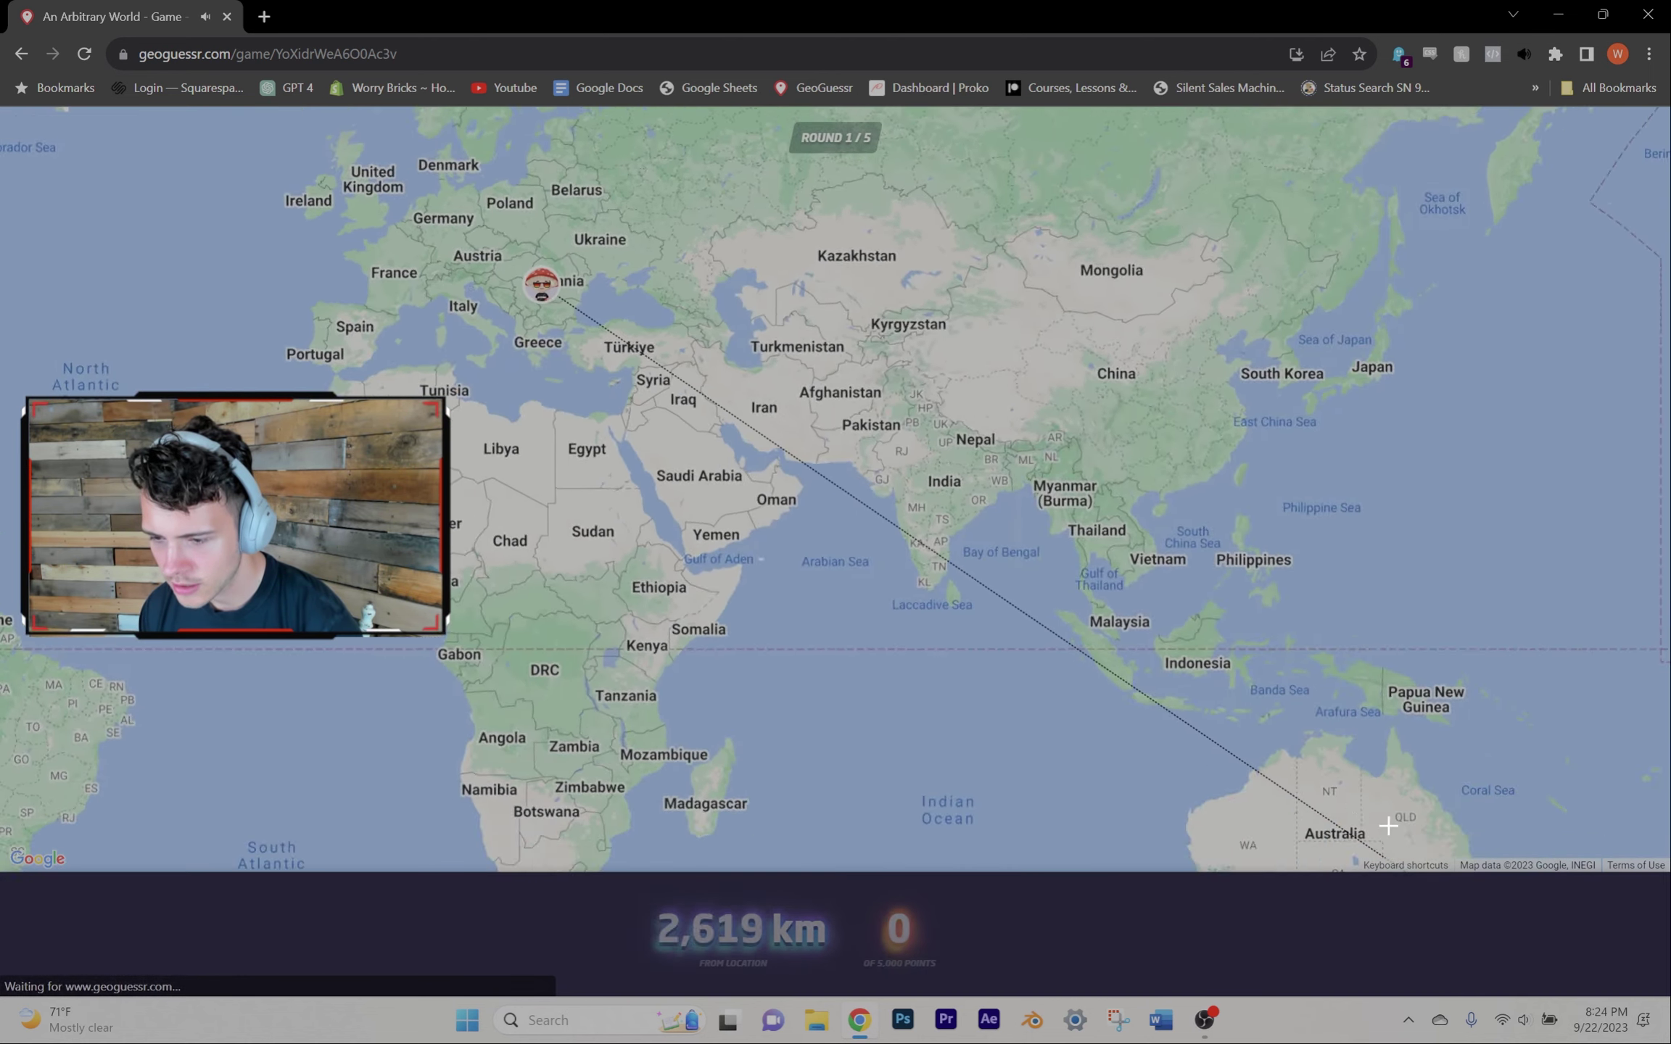
{"action": "key", "text": "space"}
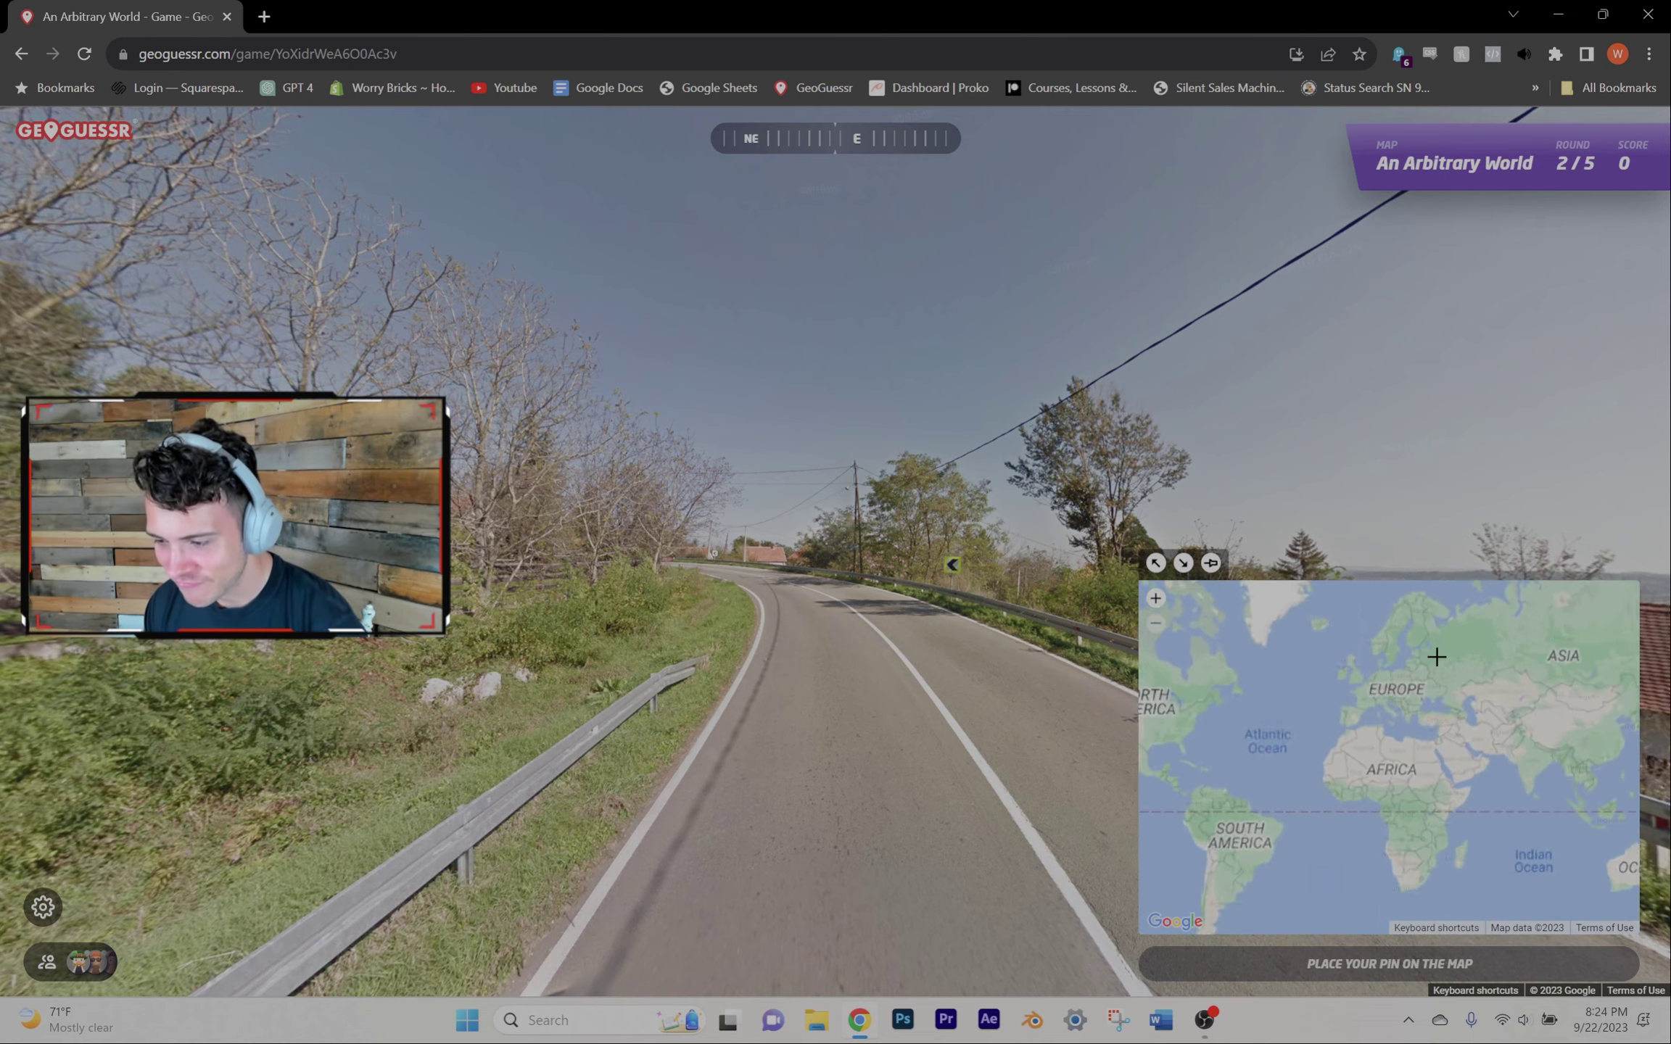
{"action": "scroll", "coordinate": [1384, 681], "scroll_direction": "up", "scroll_amount": 3}
{"action": "left_click", "coordinate": [1413, 784]}
{"action": "key", "text": "space"}
{"action": "key", "text": "space"}
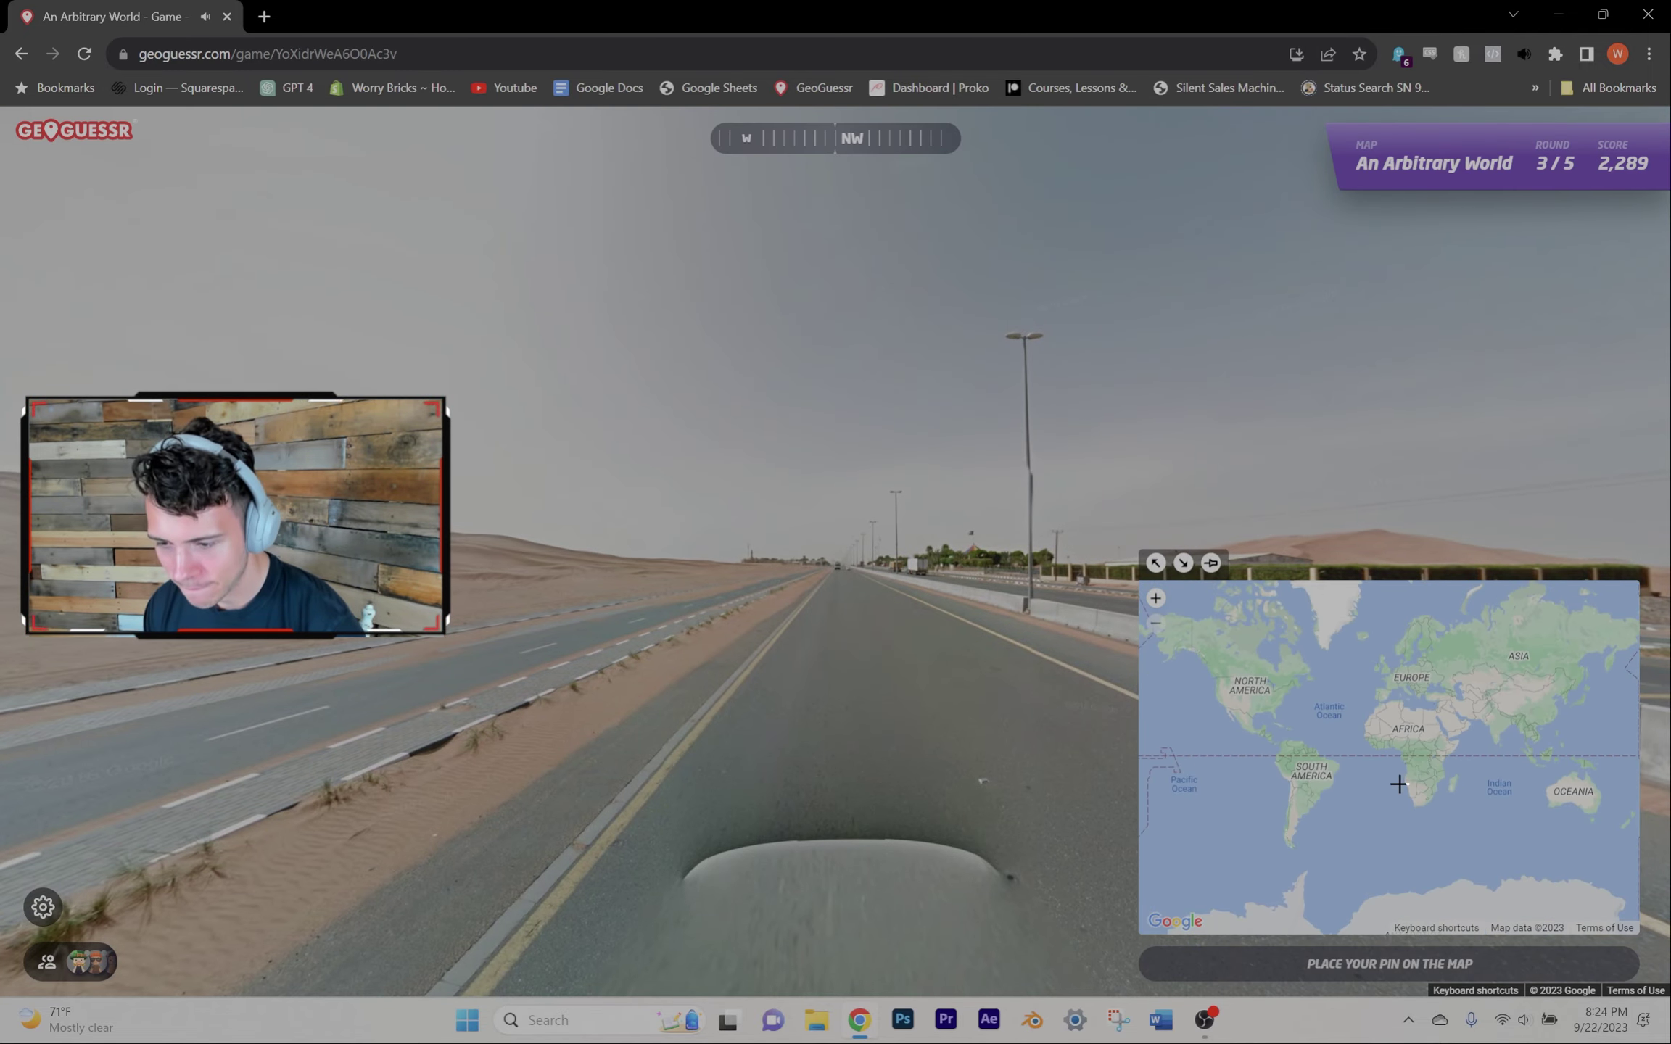
{"action": "scroll", "coordinate": [1451, 749], "scroll_direction": "up", "scroll_amount": 5}
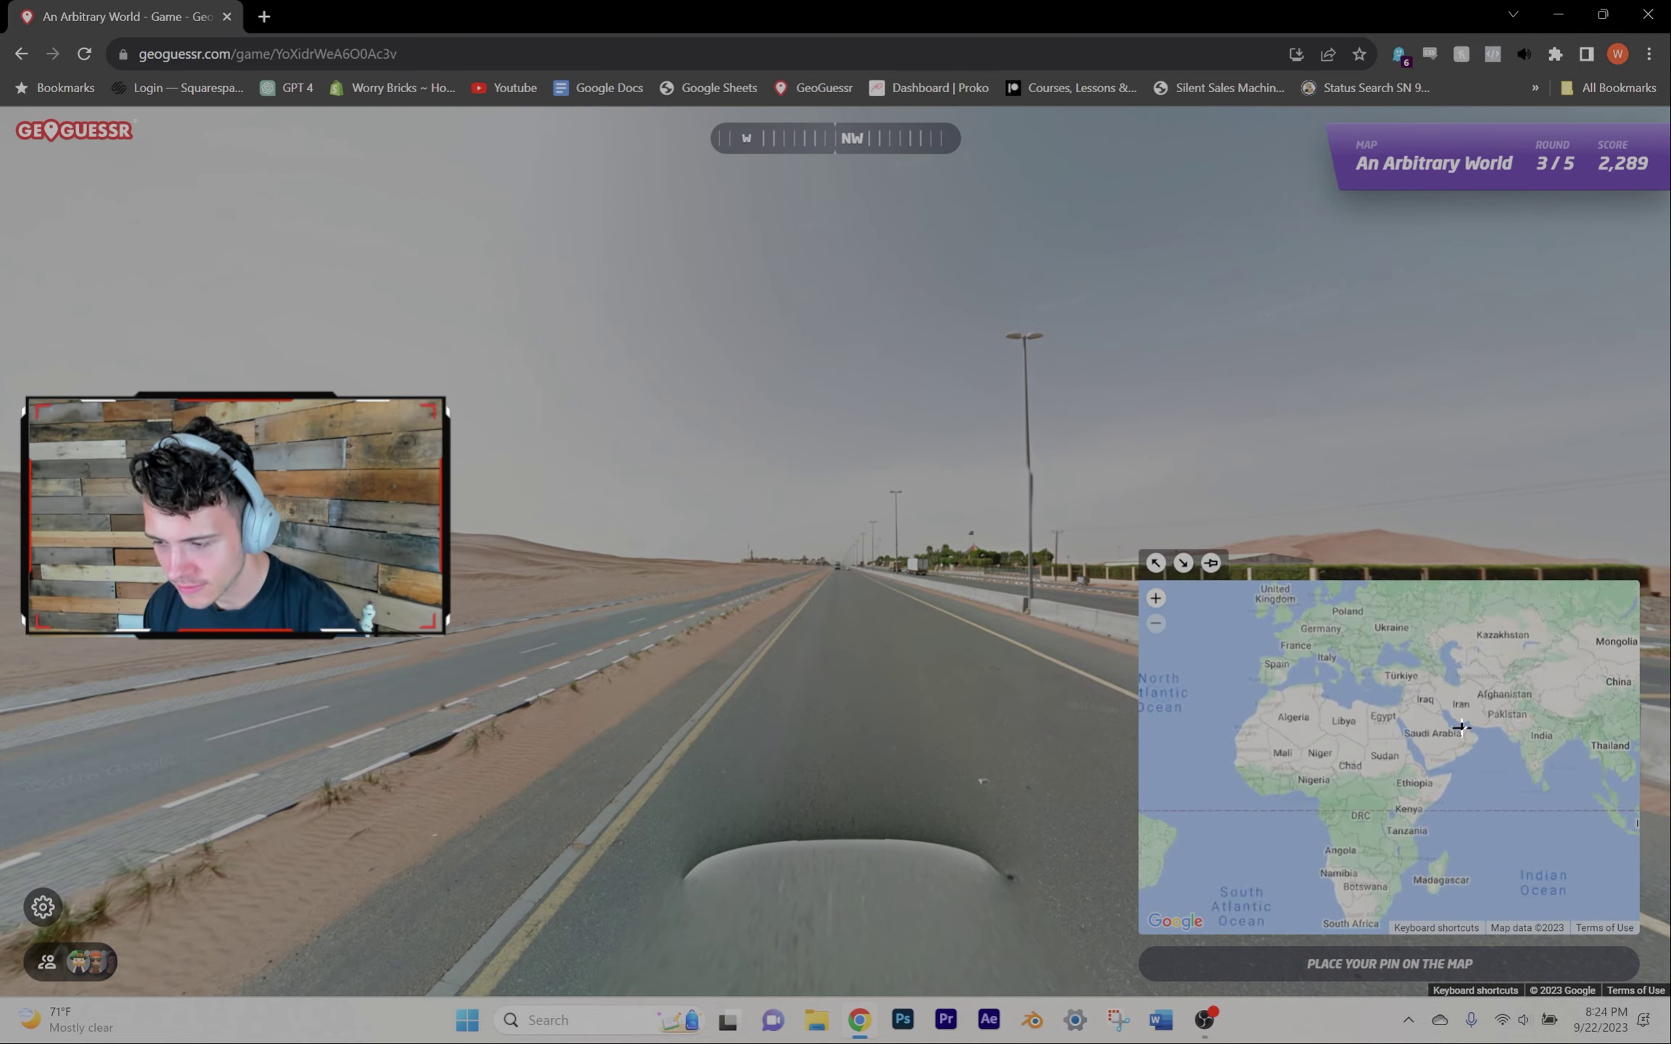
Step: Guess near Abu Dhabi, western North America and northern Mexico for 7,831 points
{"action": "left_click", "coordinate": [1466, 720]}
{"action": "key", "text": "space"}
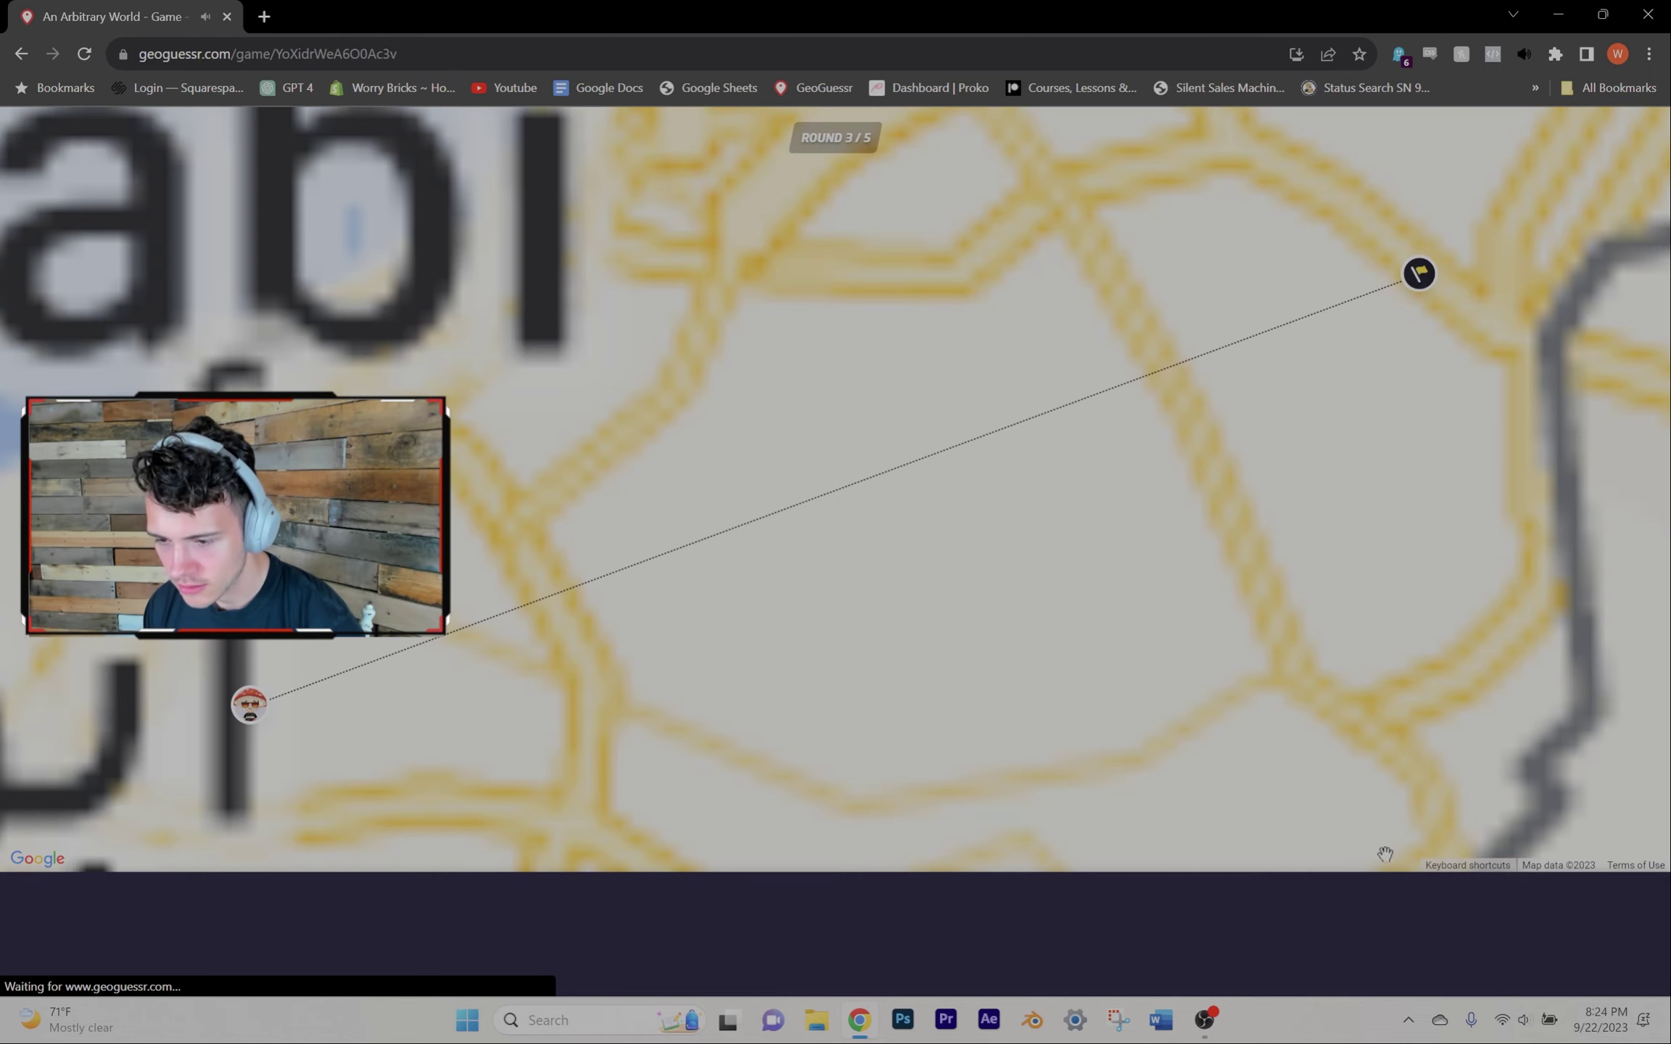
{"action": "key", "text": "space"}
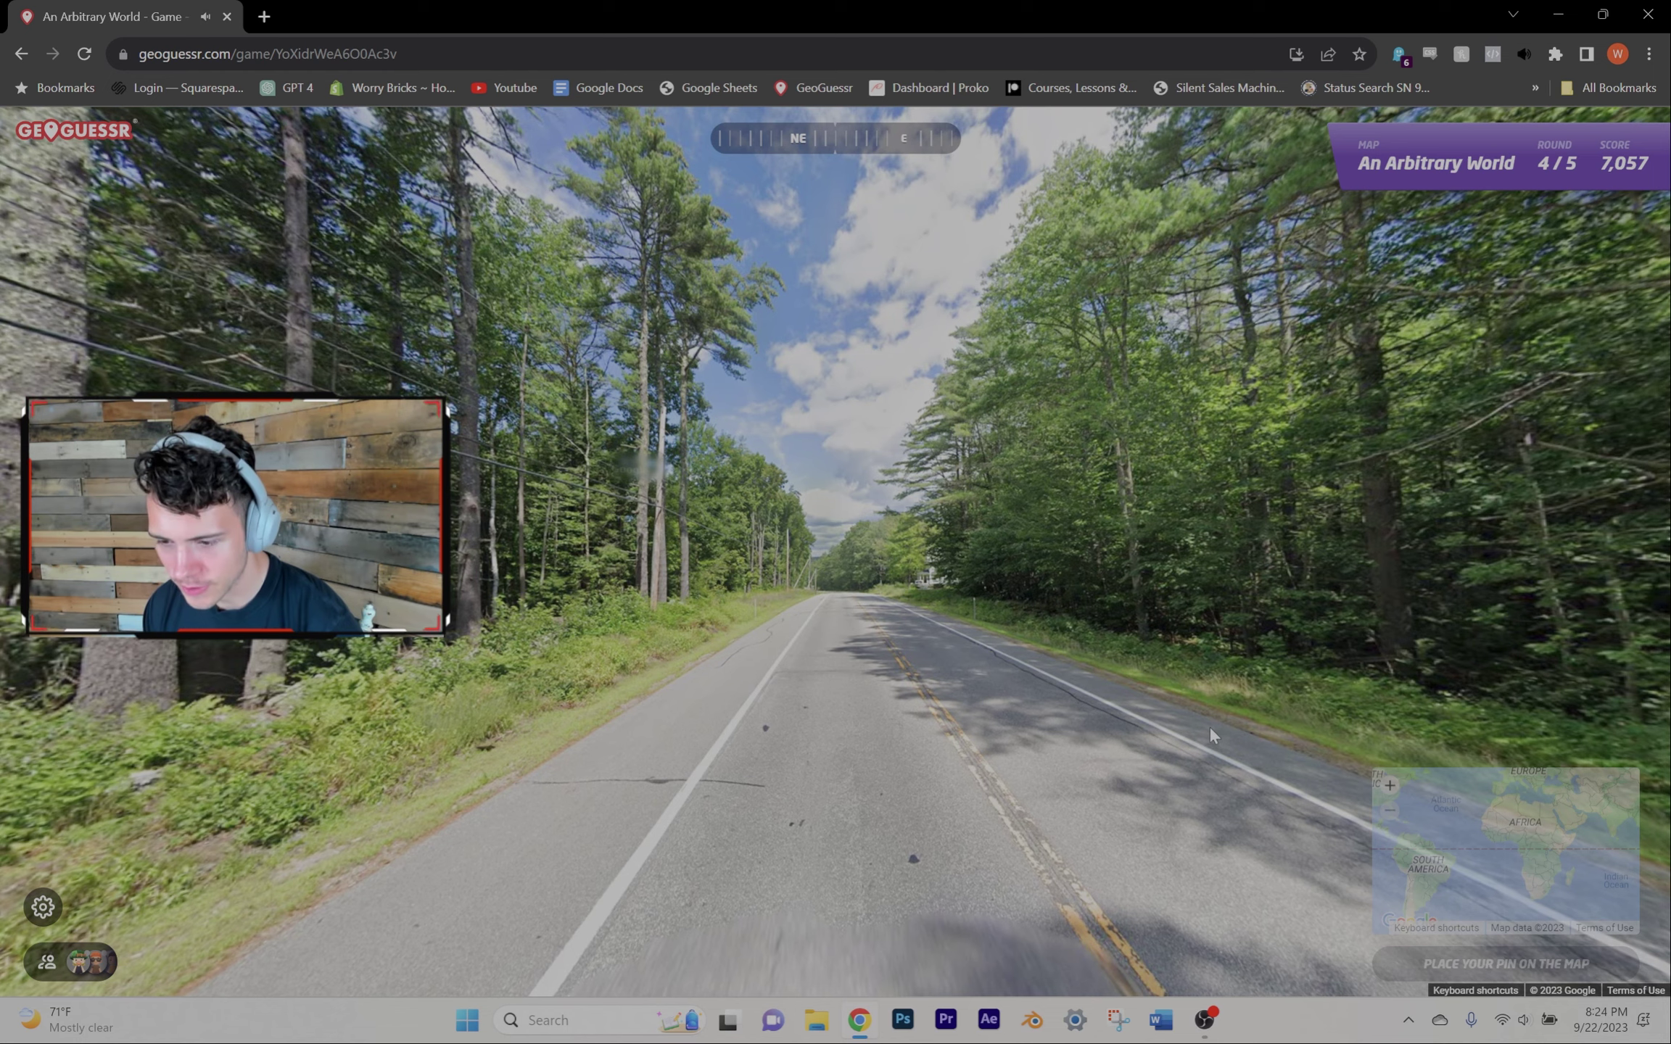
{"action": "scroll", "coordinate": [1279, 664], "scroll_direction": "up", "scroll_amount": 2}
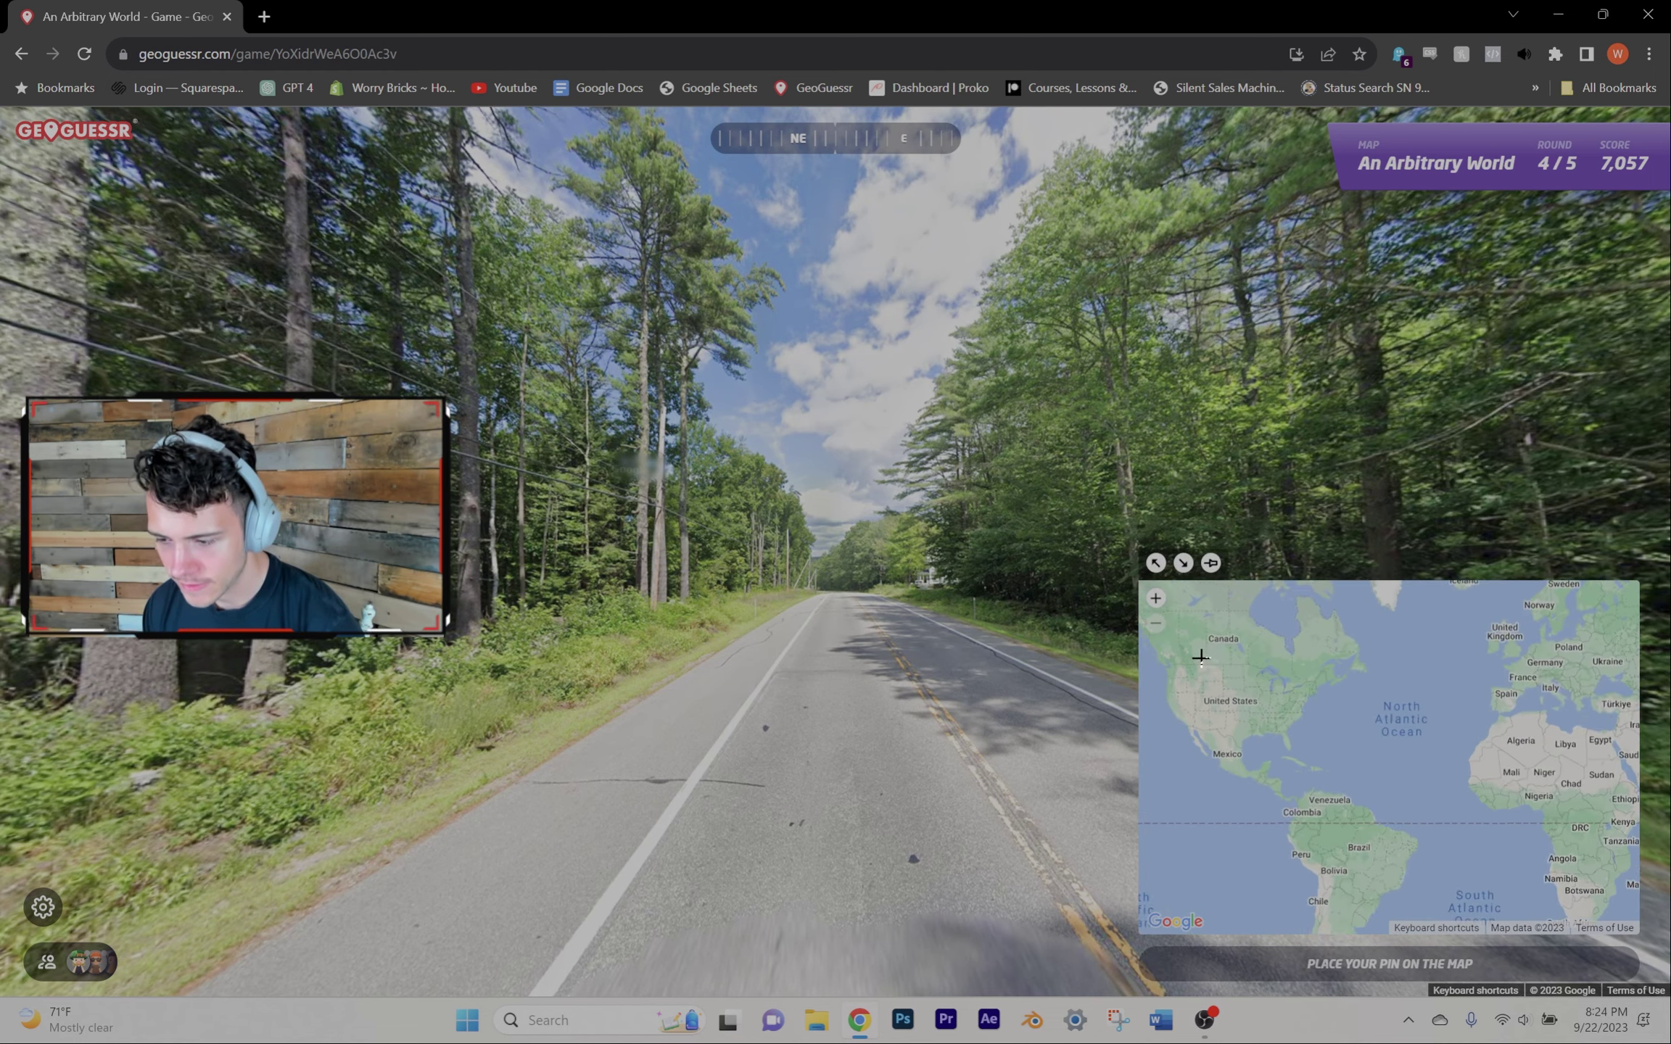
{"action": "scroll", "coordinate": [1279, 663], "scroll_direction": "up", "scroll_amount": 2}
{"action": "left_click", "coordinate": [1244, 659]}
{"action": "key", "text": "space"}
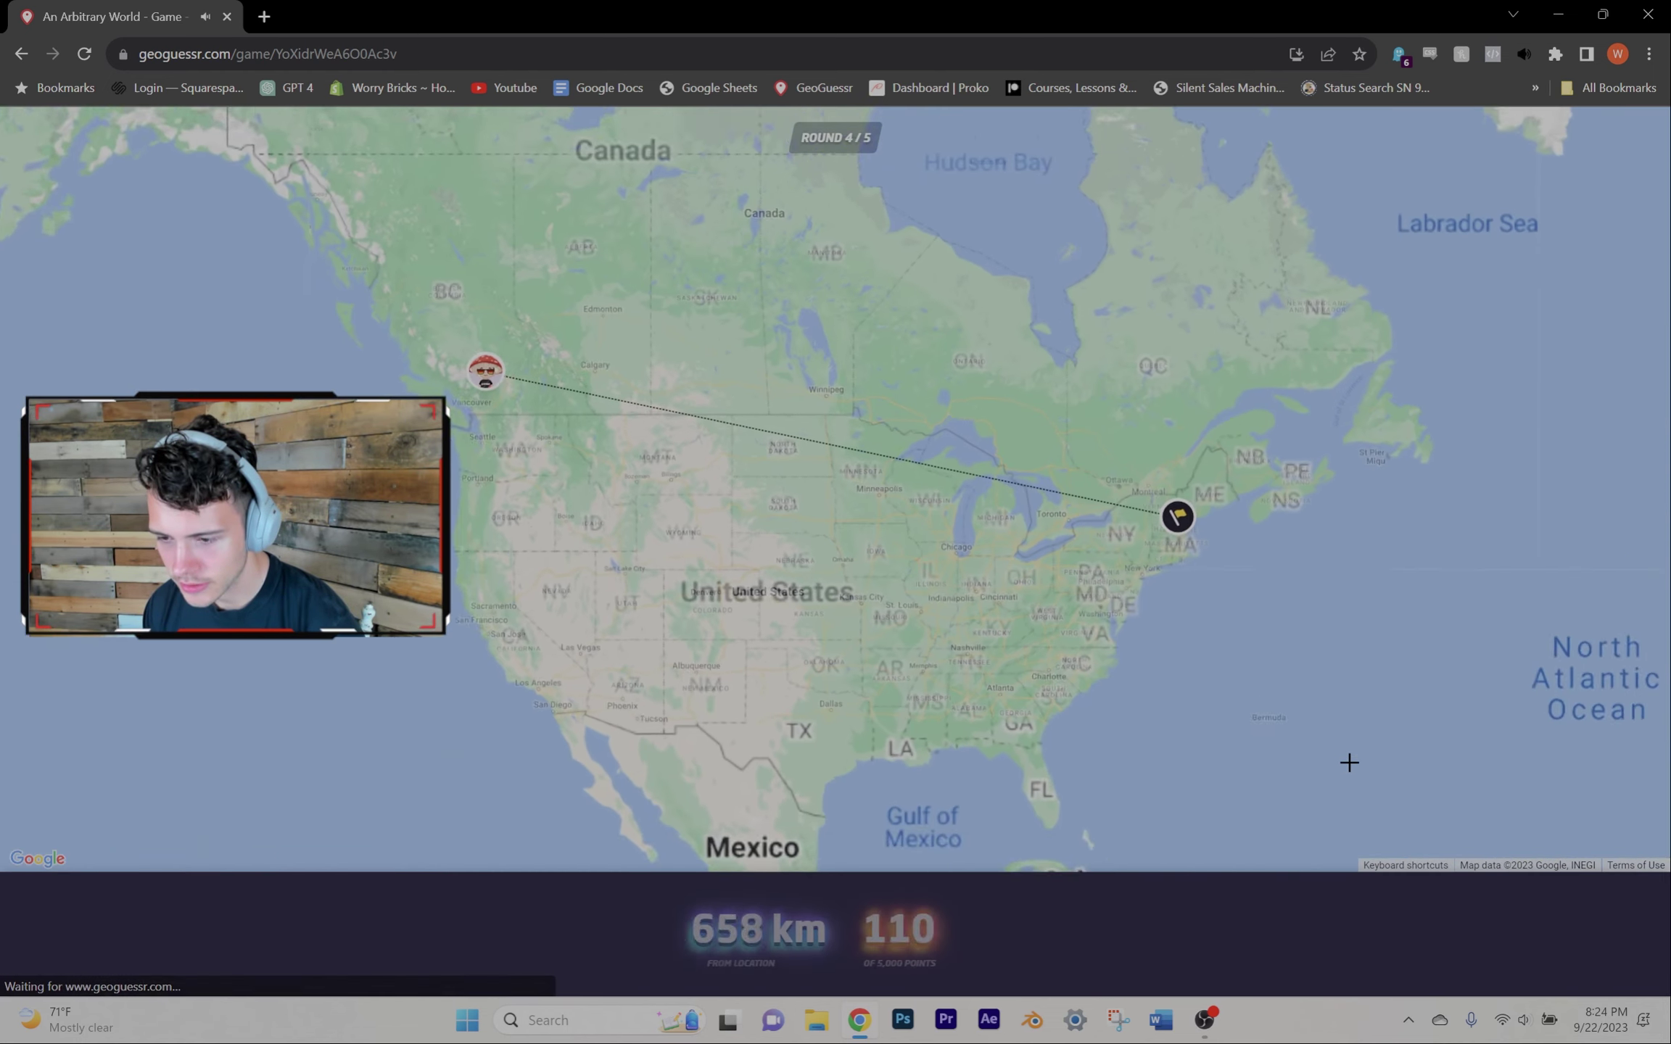
{"action": "key", "text": "space"}
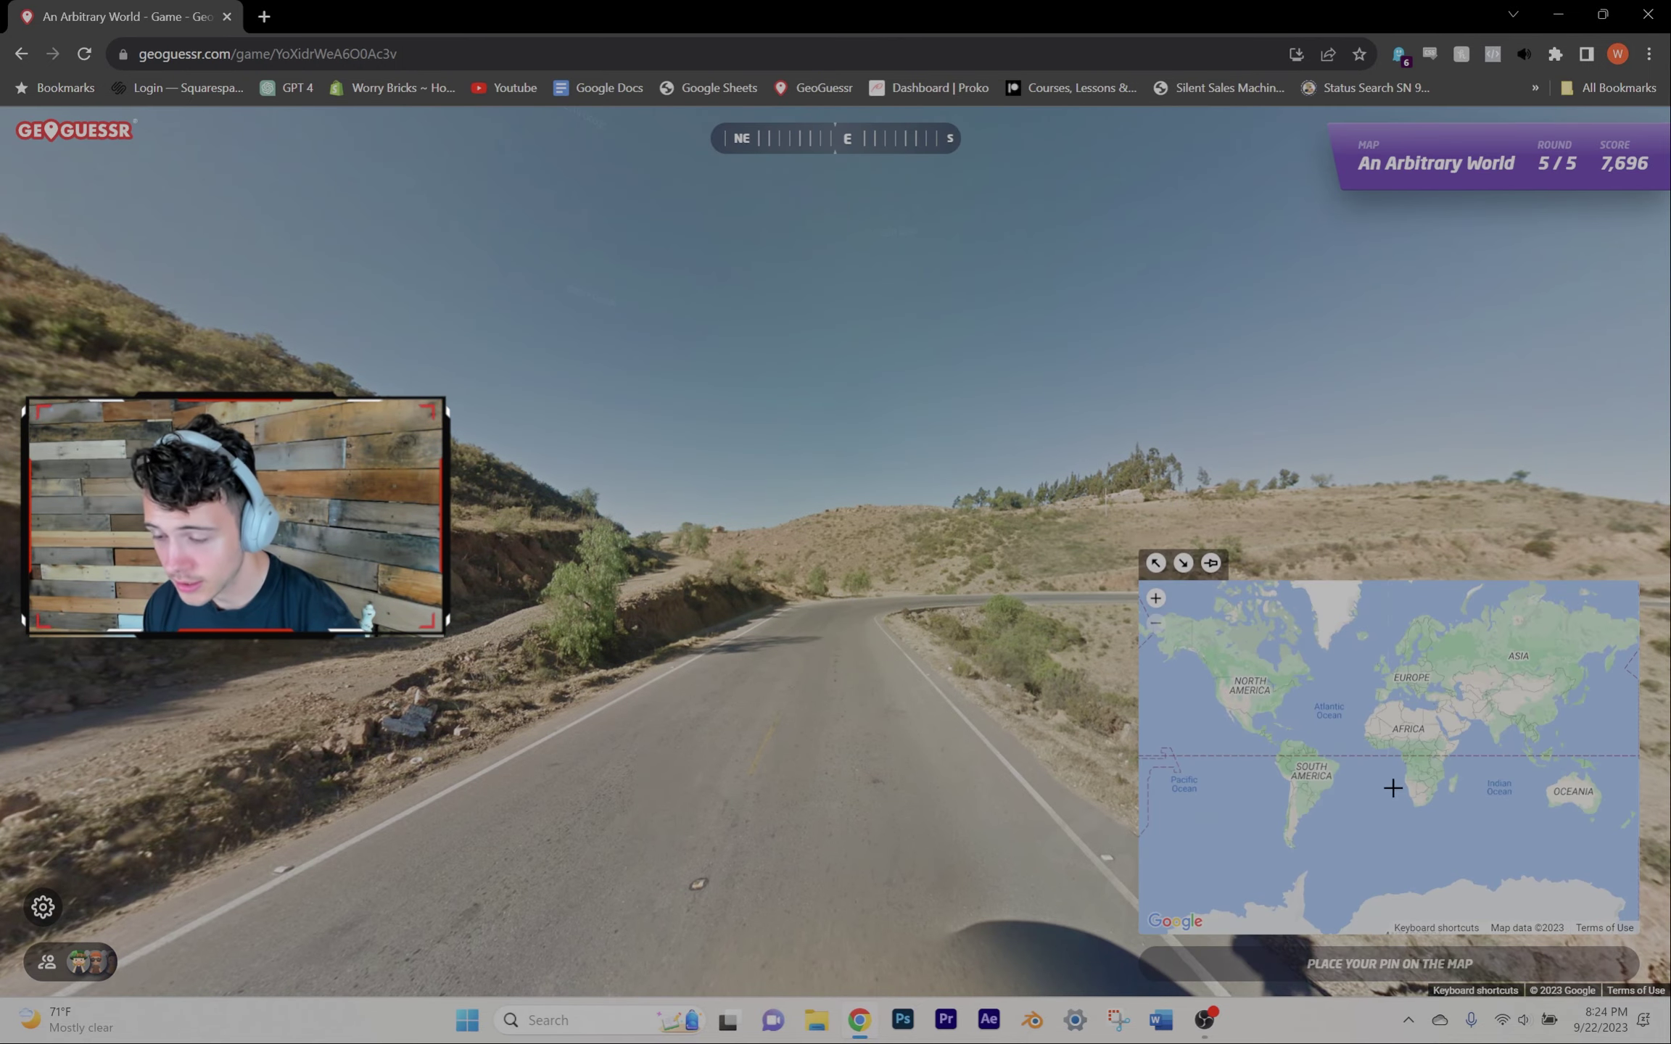
{"action": "scroll", "coordinate": [1362, 715], "scroll_direction": "up", "scroll_amount": 2}
{"action": "scroll", "coordinate": [1359, 731], "scroll_direction": "up", "scroll_amount": 1}
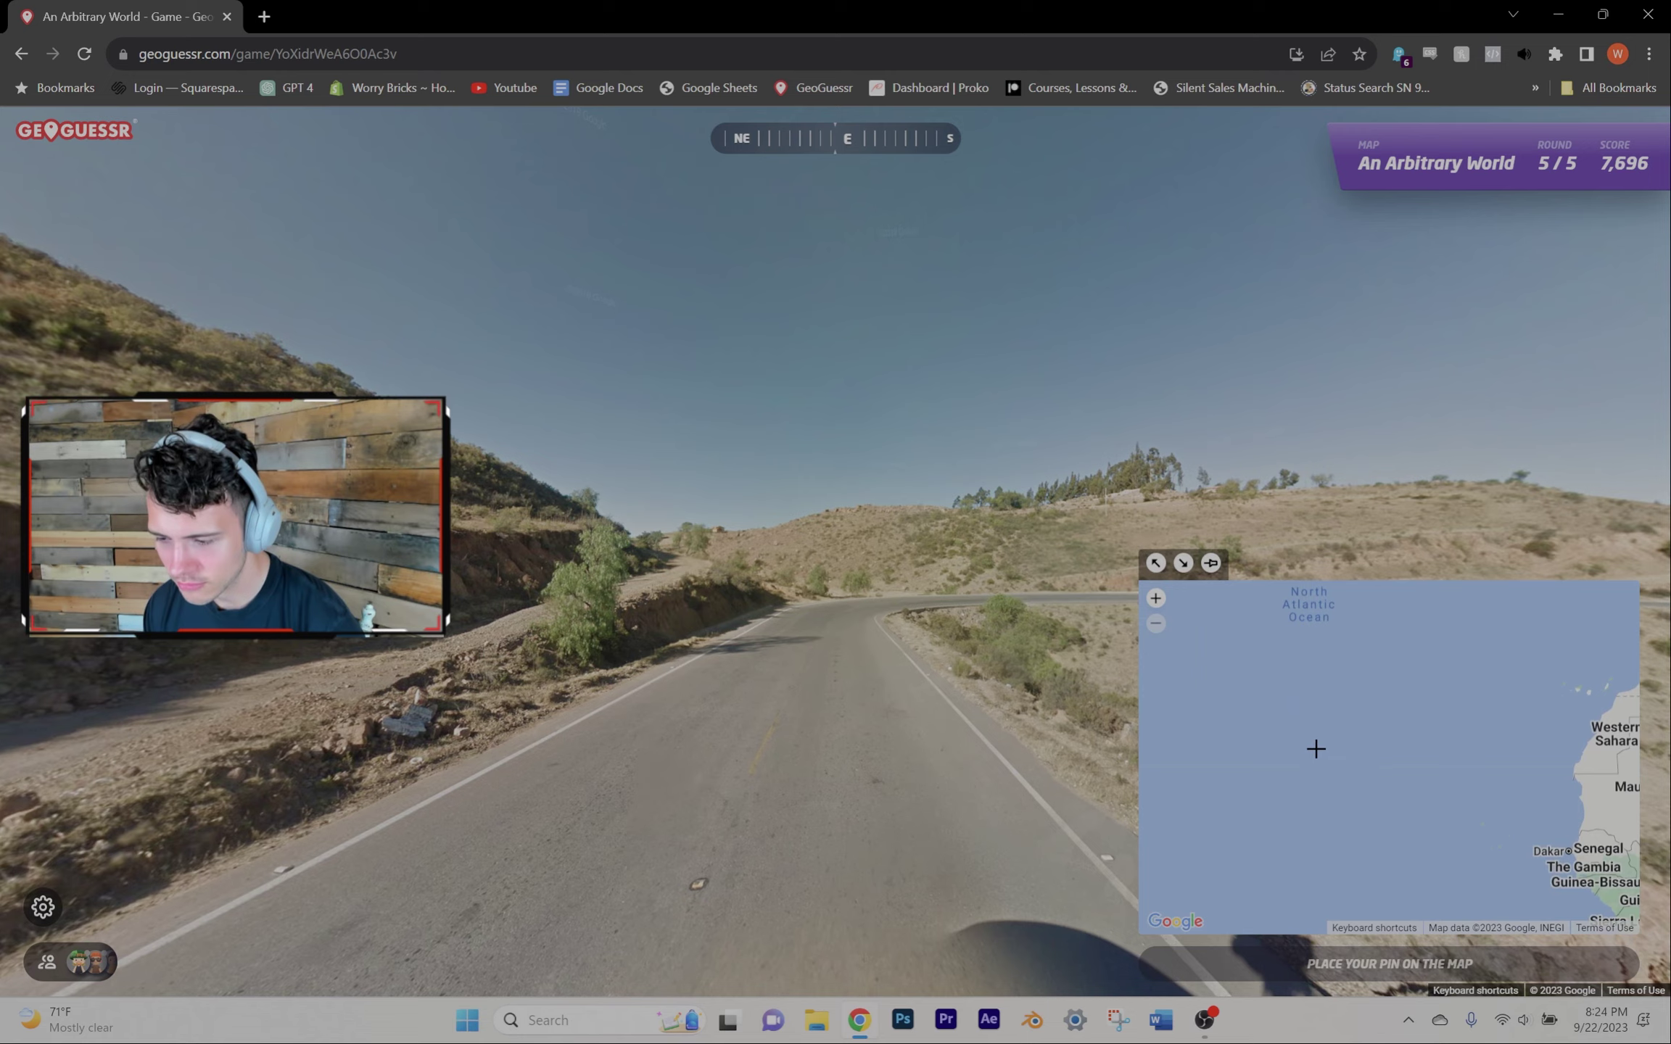
{"action": "scroll", "coordinate": [1322, 764], "scroll_direction": "down", "scroll_amount": 1}
{"action": "scroll", "coordinate": [1334, 774], "scroll_direction": "down", "scroll_amount": 2}
{"action": "scroll", "coordinate": [1335, 775], "scroll_direction": "up", "scroll_amount": 2}
{"action": "scroll", "coordinate": [1306, 708], "scroll_direction": "up", "scroll_amount": 2}
{"action": "left_click", "coordinate": [1388, 716]}
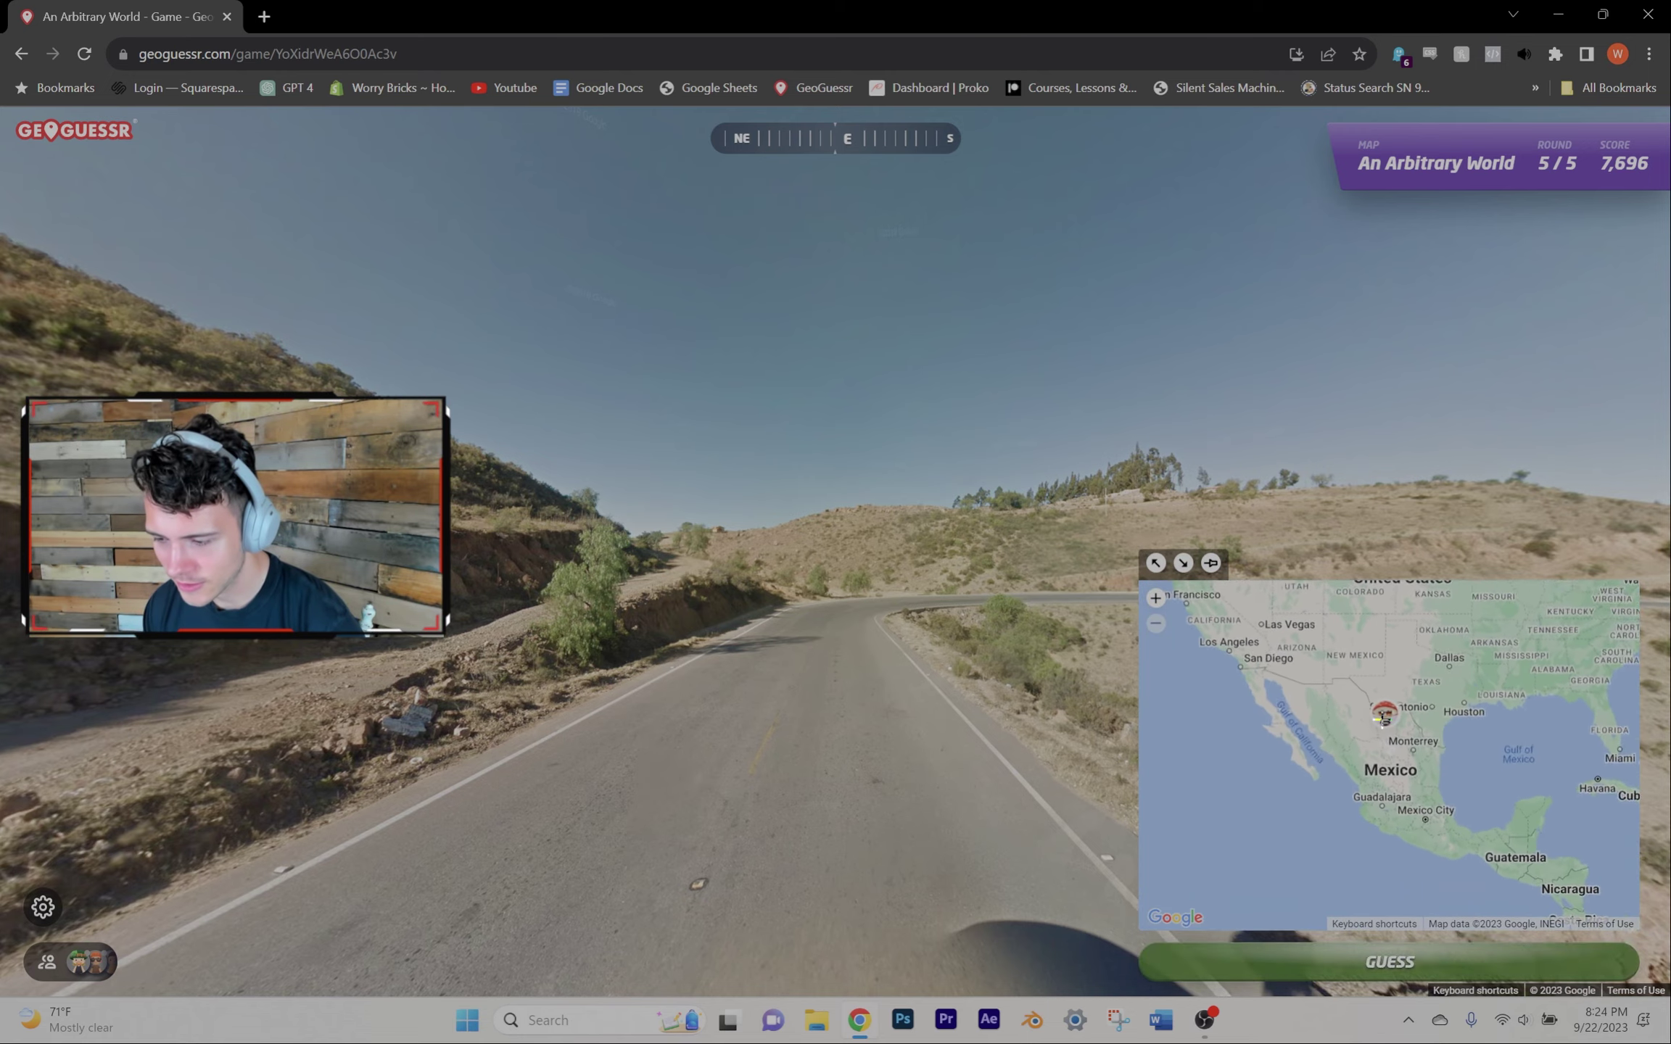
{"action": "key", "text": "space"}
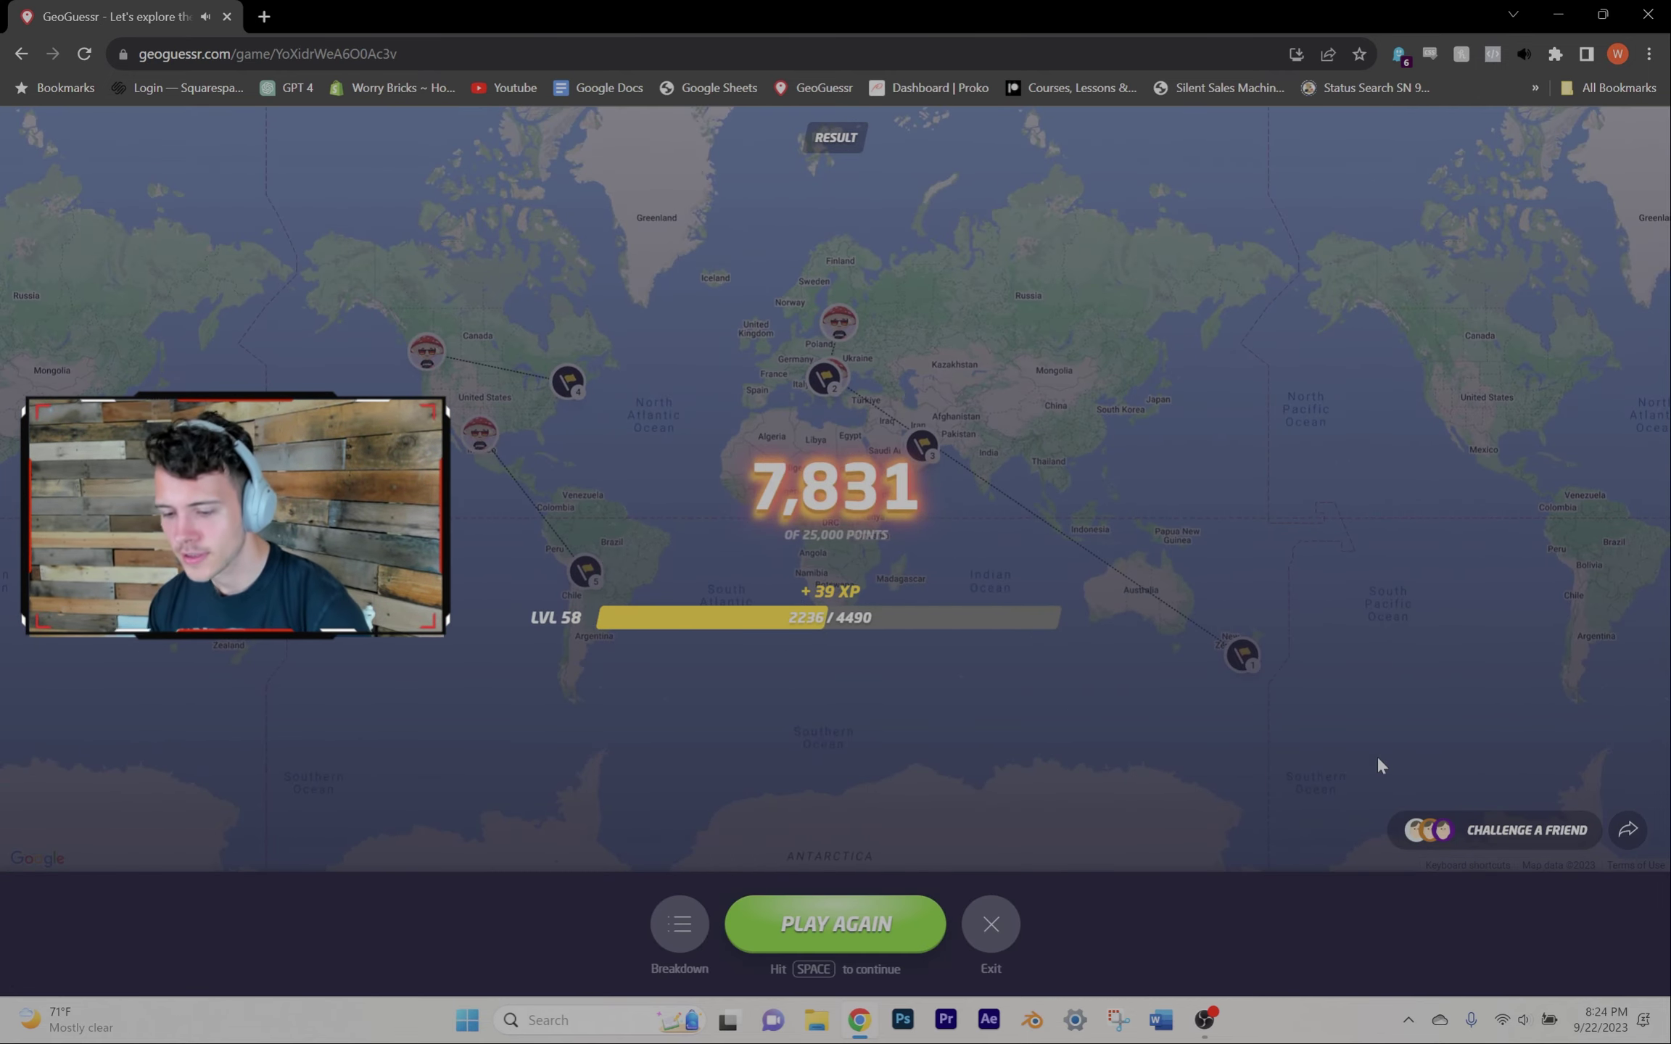
Step: Start a new game and guess Greece and Thailand in rounds 1 and 2
{"action": "key", "text": "space"}
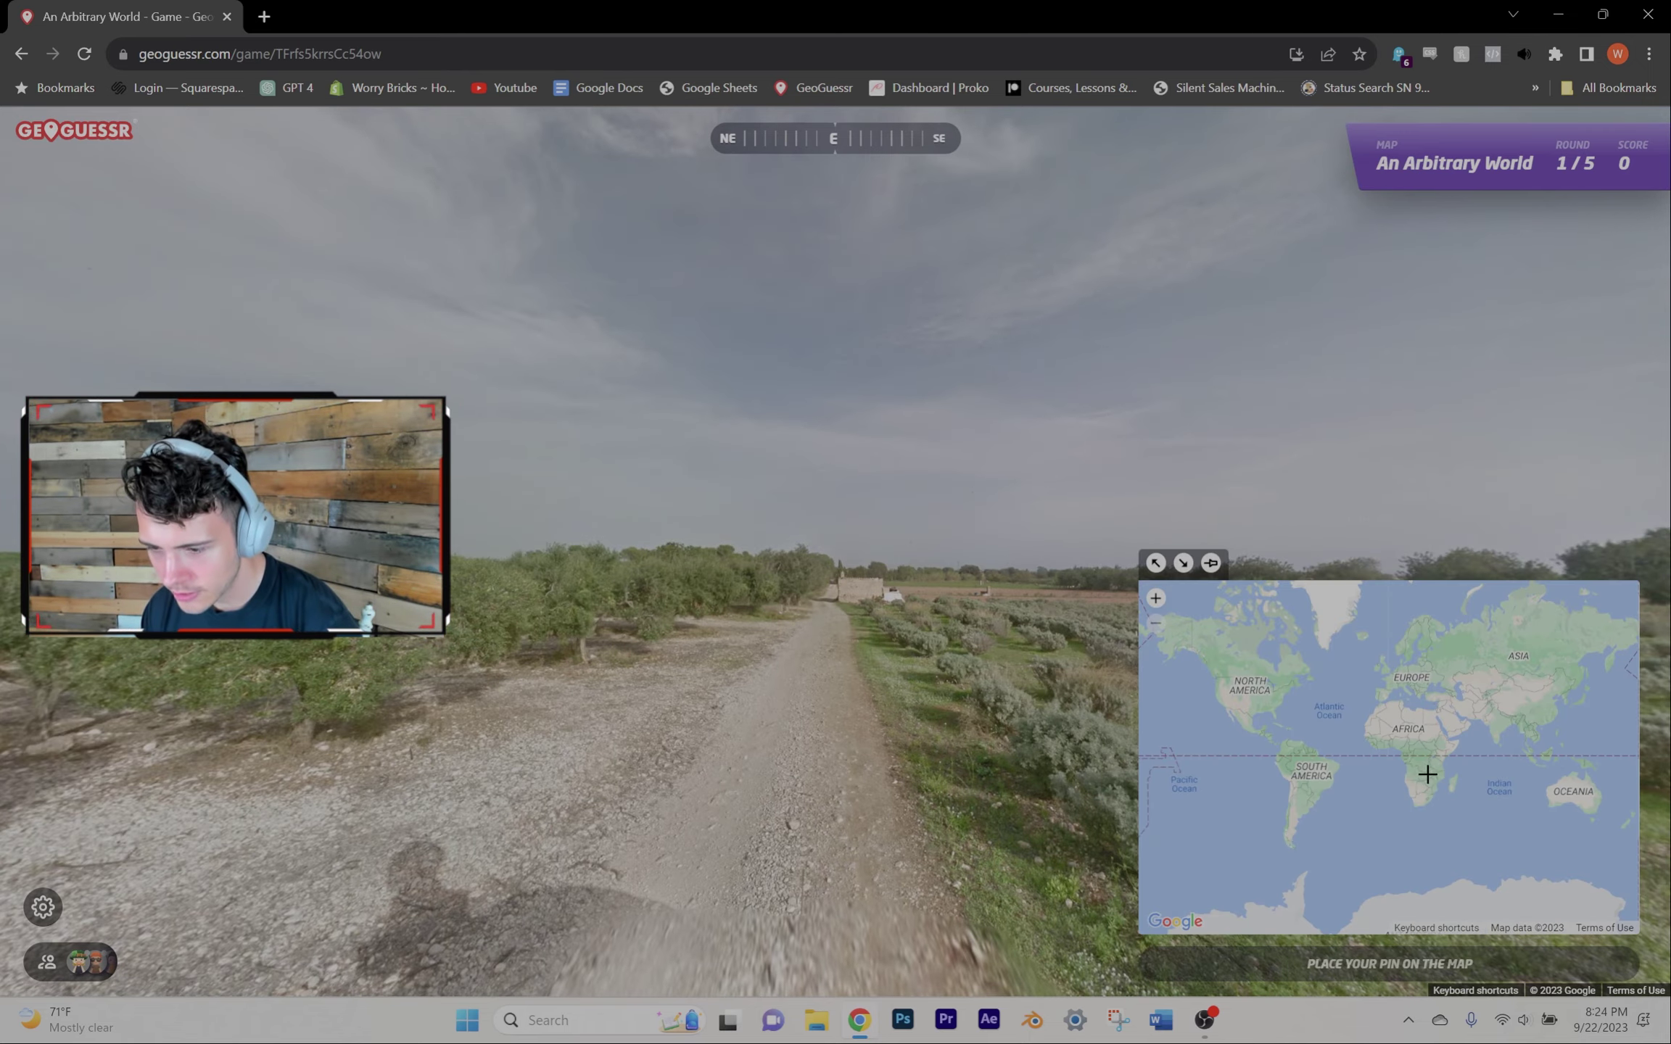
{"action": "scroll", "coordinate": [1397, 720], "scroll_direction": "up", "scroll_amount": 3}
{"action": "scroll", "coordinate": [1371, 731], "scroll_direction": "up", "scroll_amount": 2}
{"action": "scroll", "coordinate": [1346, 732], "scroll_direction": "up", "scroll_amount": 2}
{"action": "left_click", "coordinate": [1333, 735]}
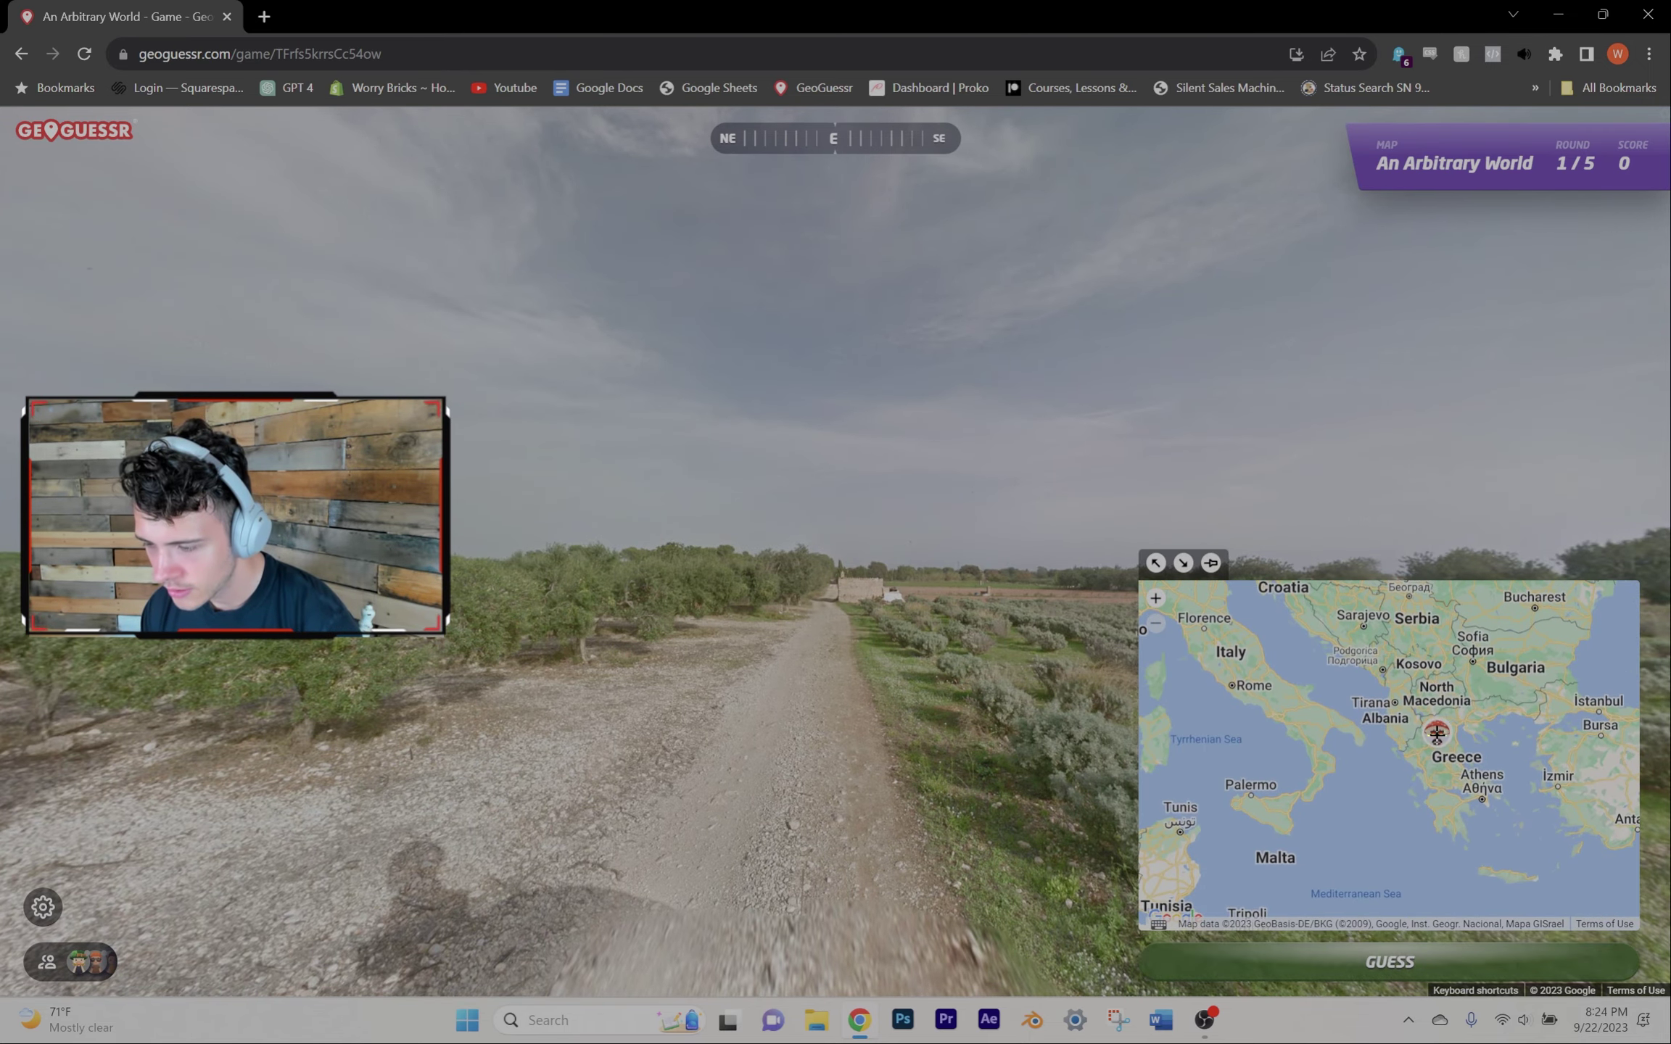
{"action": "key", "text": "space"}
{"action": "key", "text": "space"}
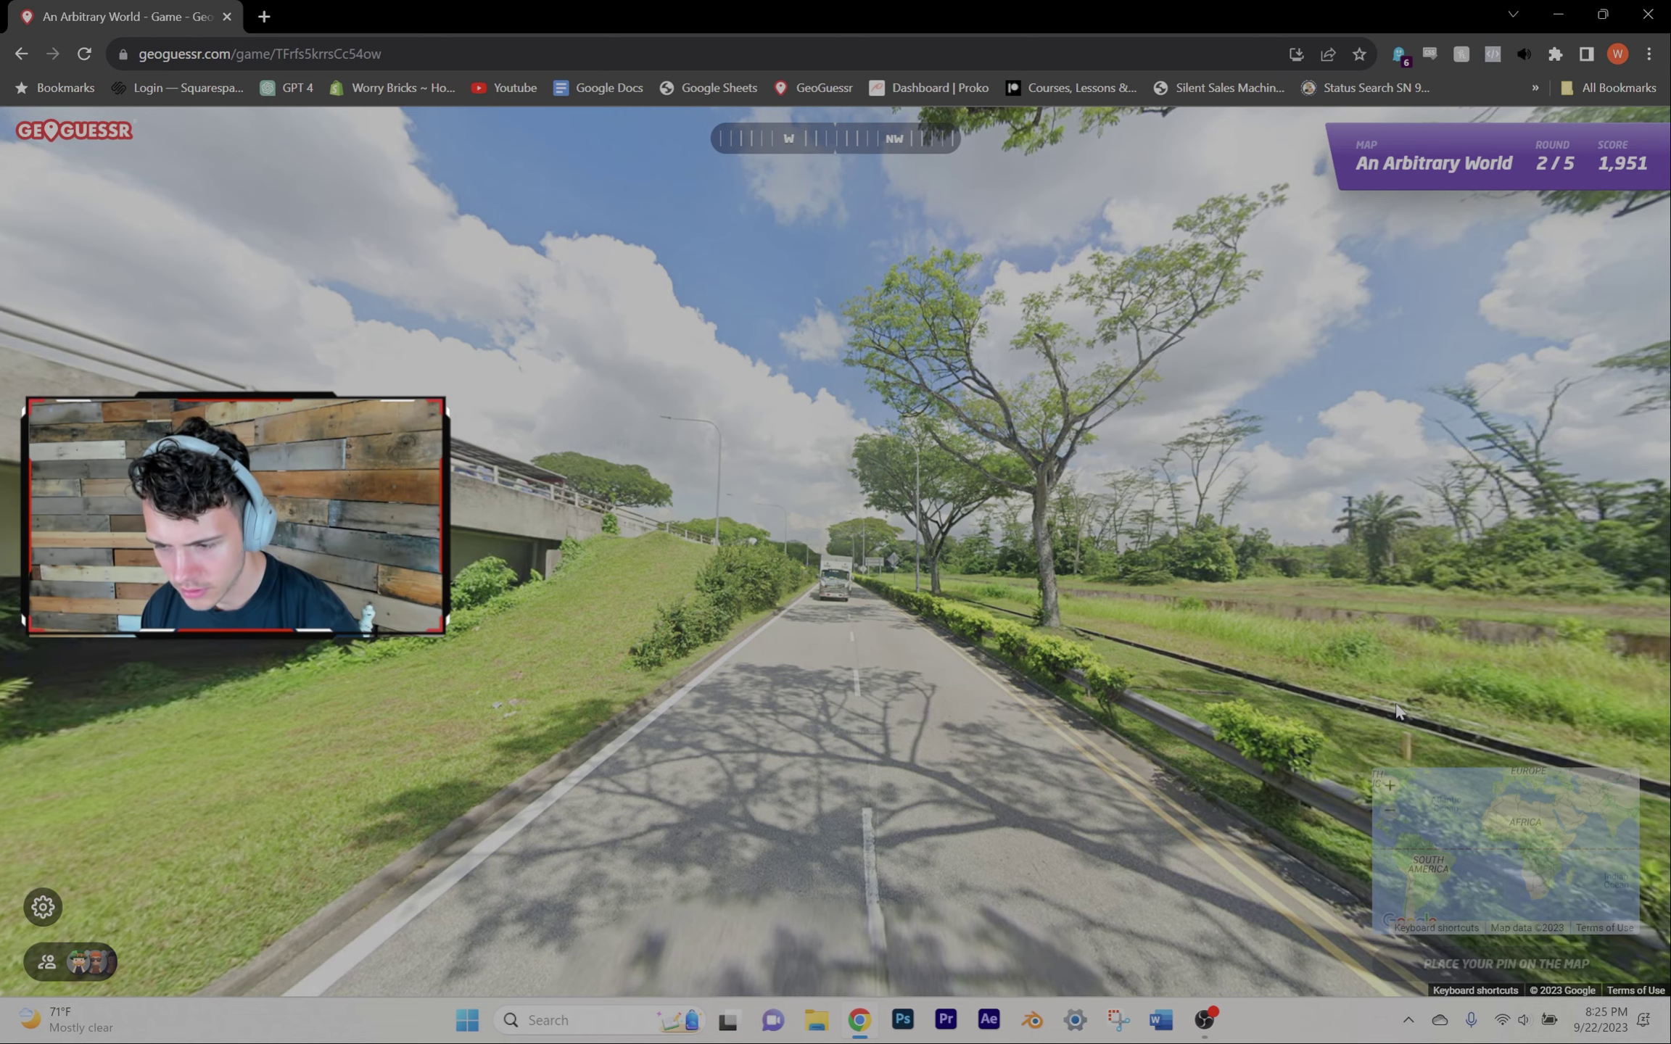
{"action": "scroll", "coordinate": [1544, 731], "scroll_direction": "up", "scroll_amount": 1}
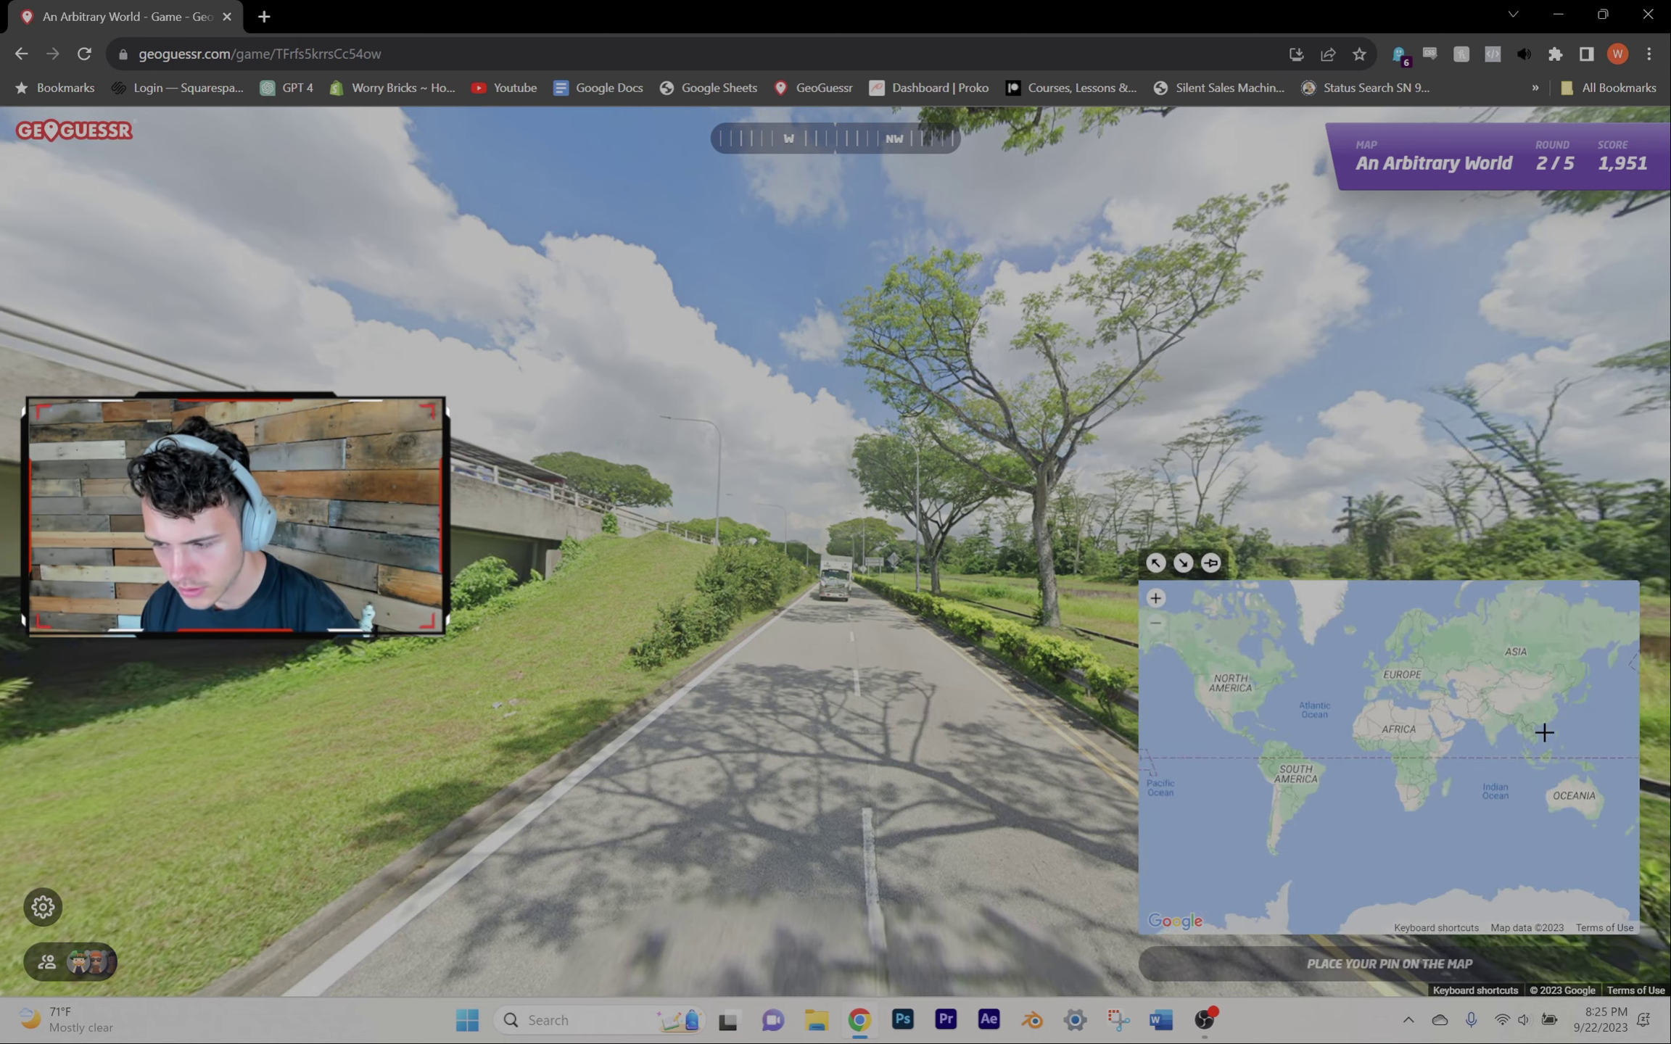
{"action": "scroll", "coordinate": [1514, 725], "scroll_direction": "up", "scroll_amount": 2}
{"action": "left_click", "coordinate": [1491, 714]}
{"action": "key", "text": "space"}
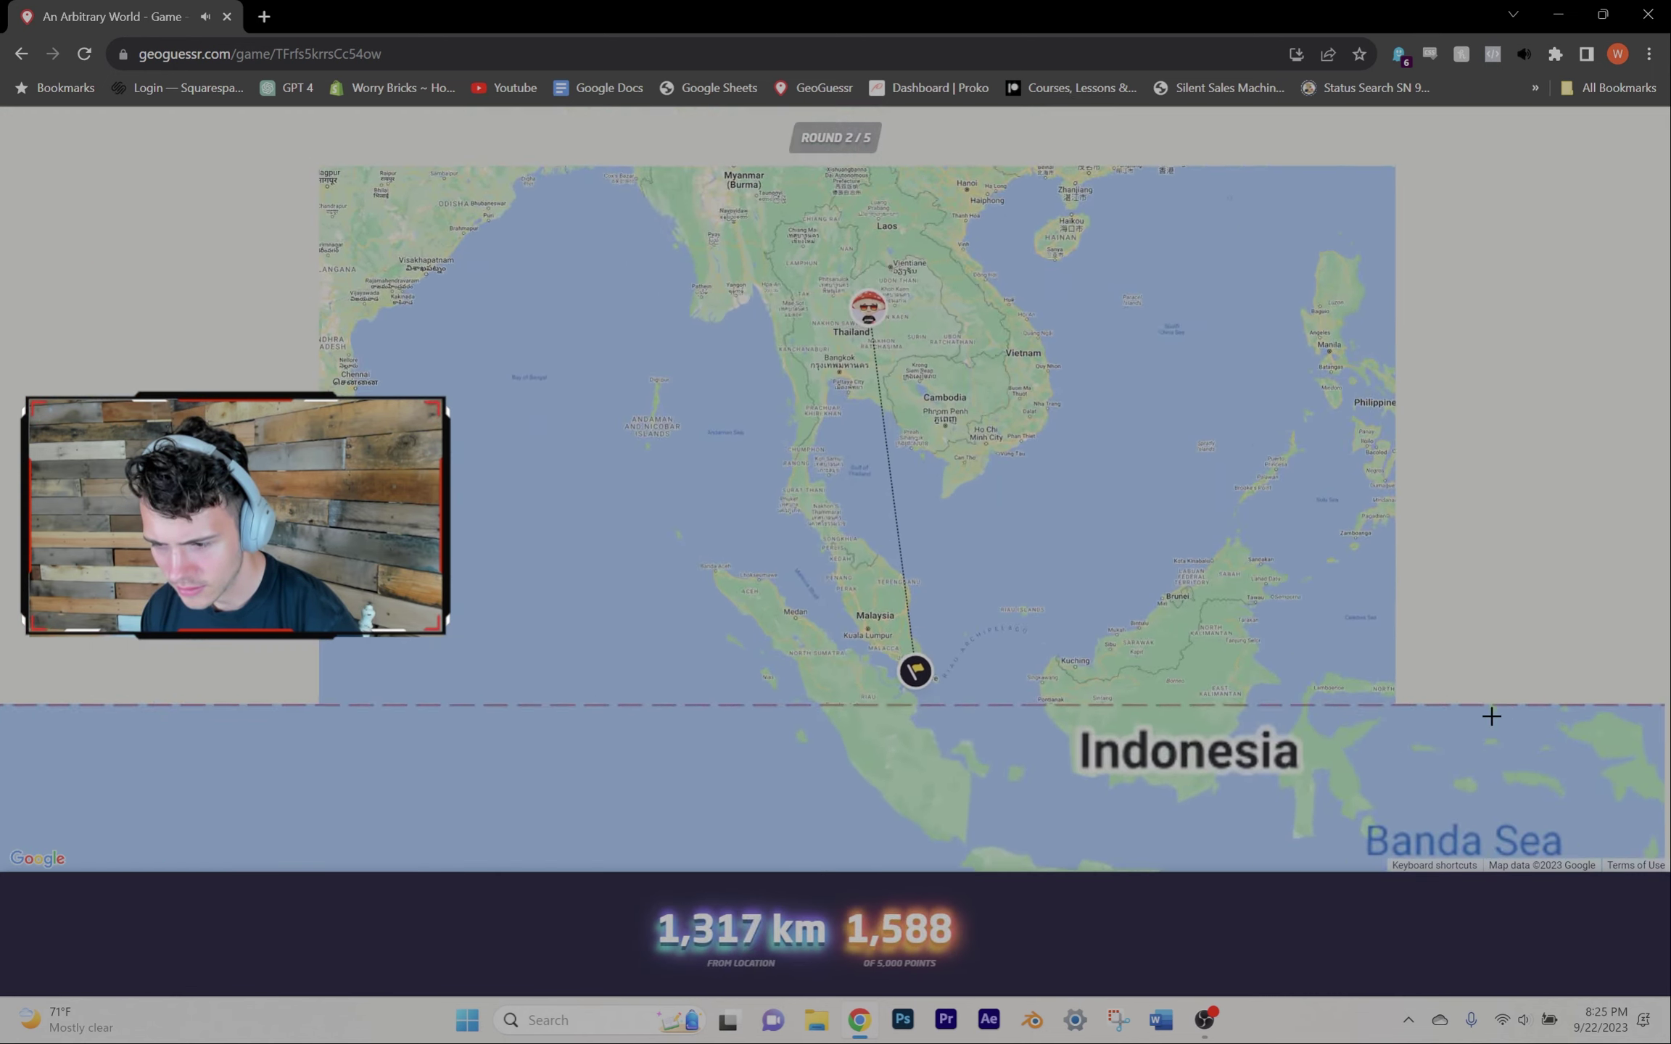
{"action": "key", "text": "space"}
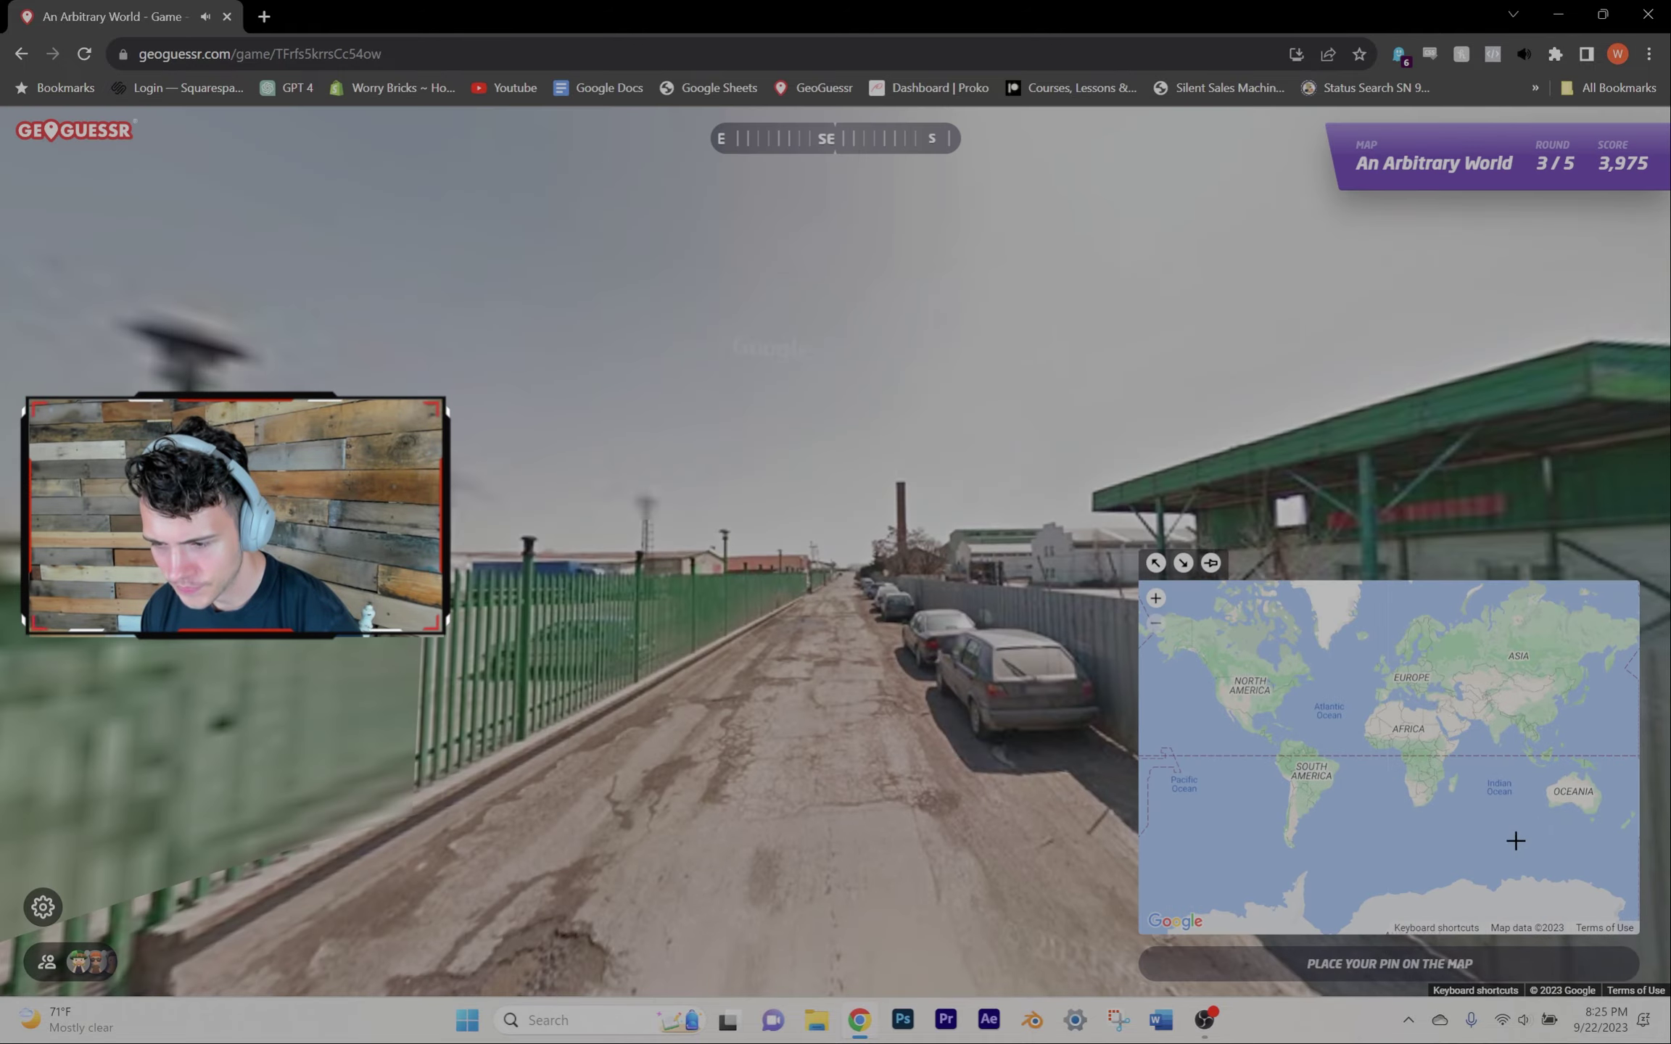
{"action": "scroll", "coordinate": [1433, 649], "scroll_direction": "up", "scroll_amount": 2}
Step: Guess Ukraine, near Adelaide and Sumatra, reaching the 12,741-point summary
{"action": "left_click", "coordinate": [1434, 650]}
{"action": "key", "text": "space"}
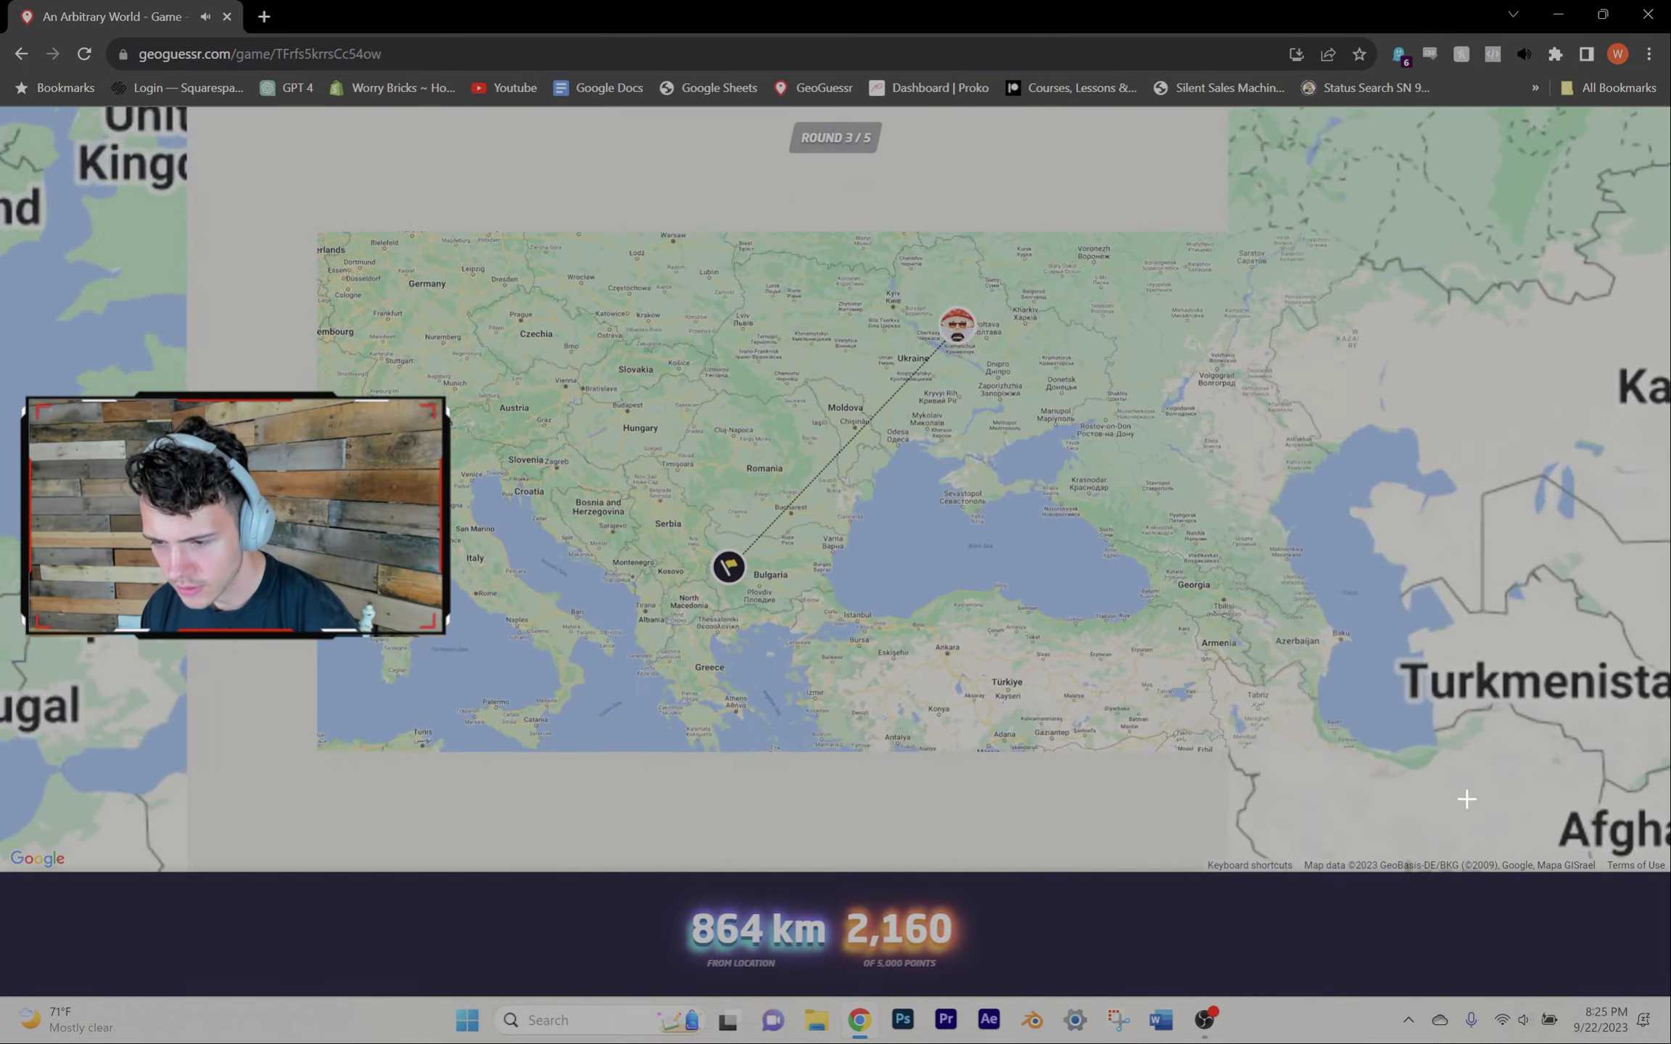
{"action": "key", "text": "space"}
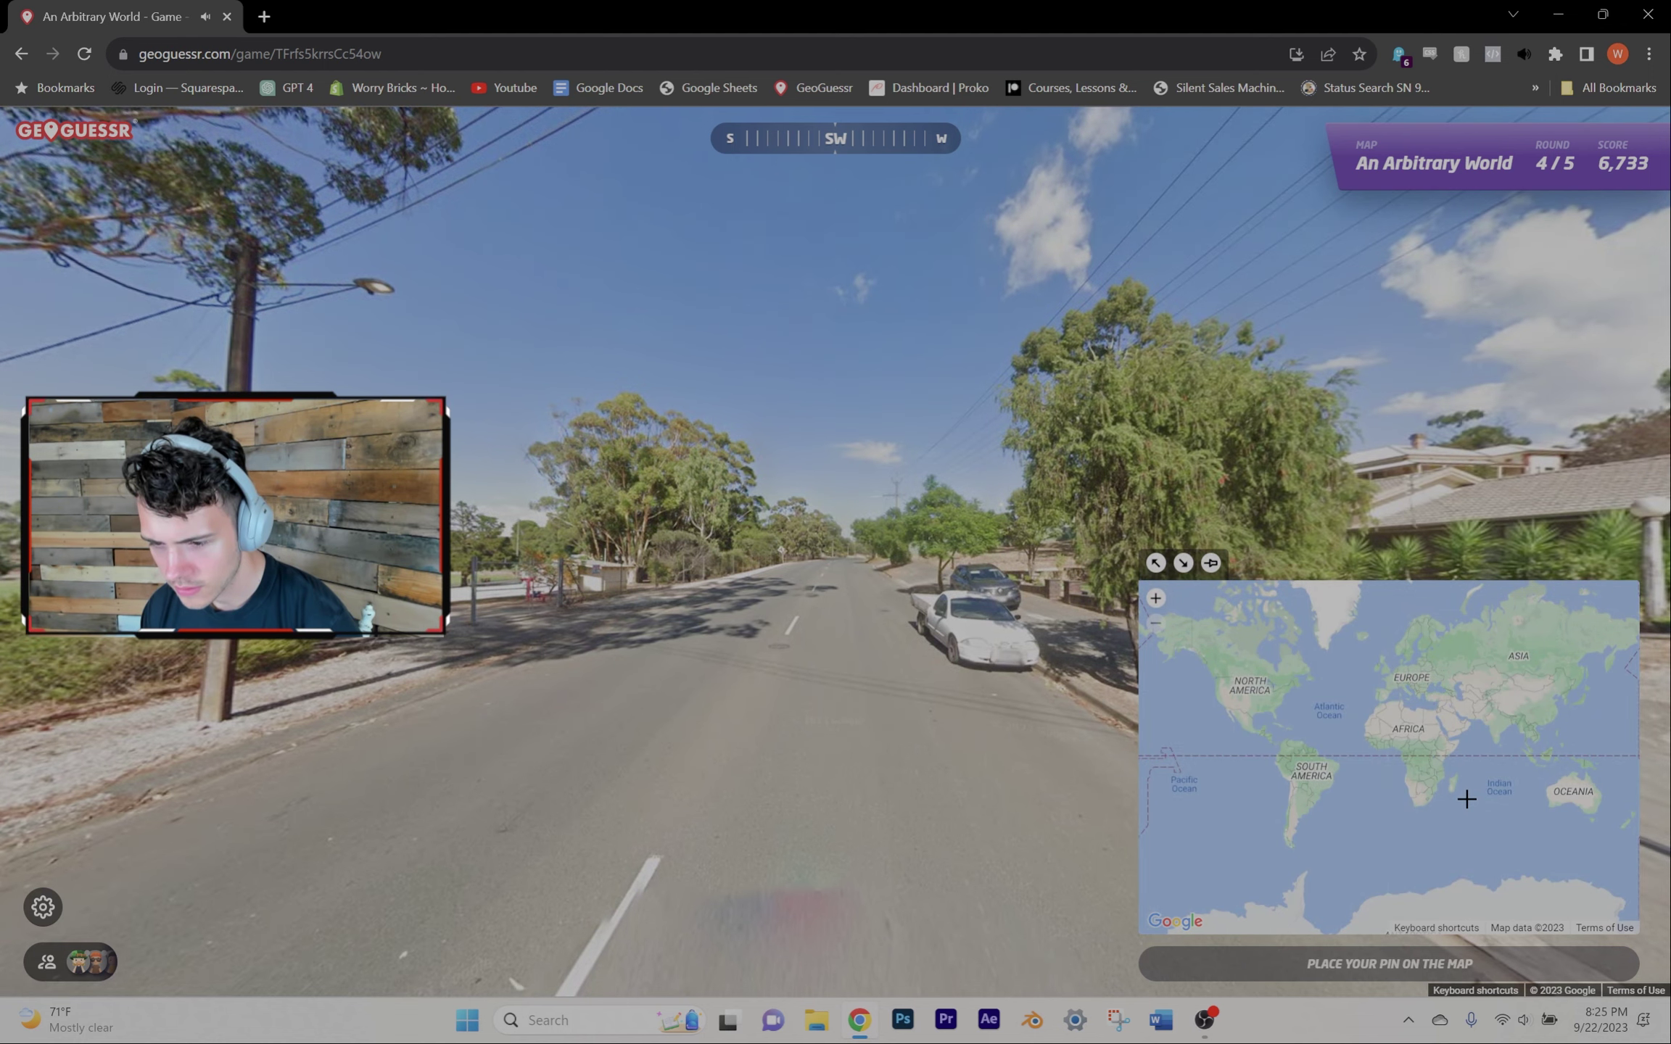
{"action": "scroll", "coordinate": [1558, 822], "scroll_direction": "up", "scroll_amount": 3}
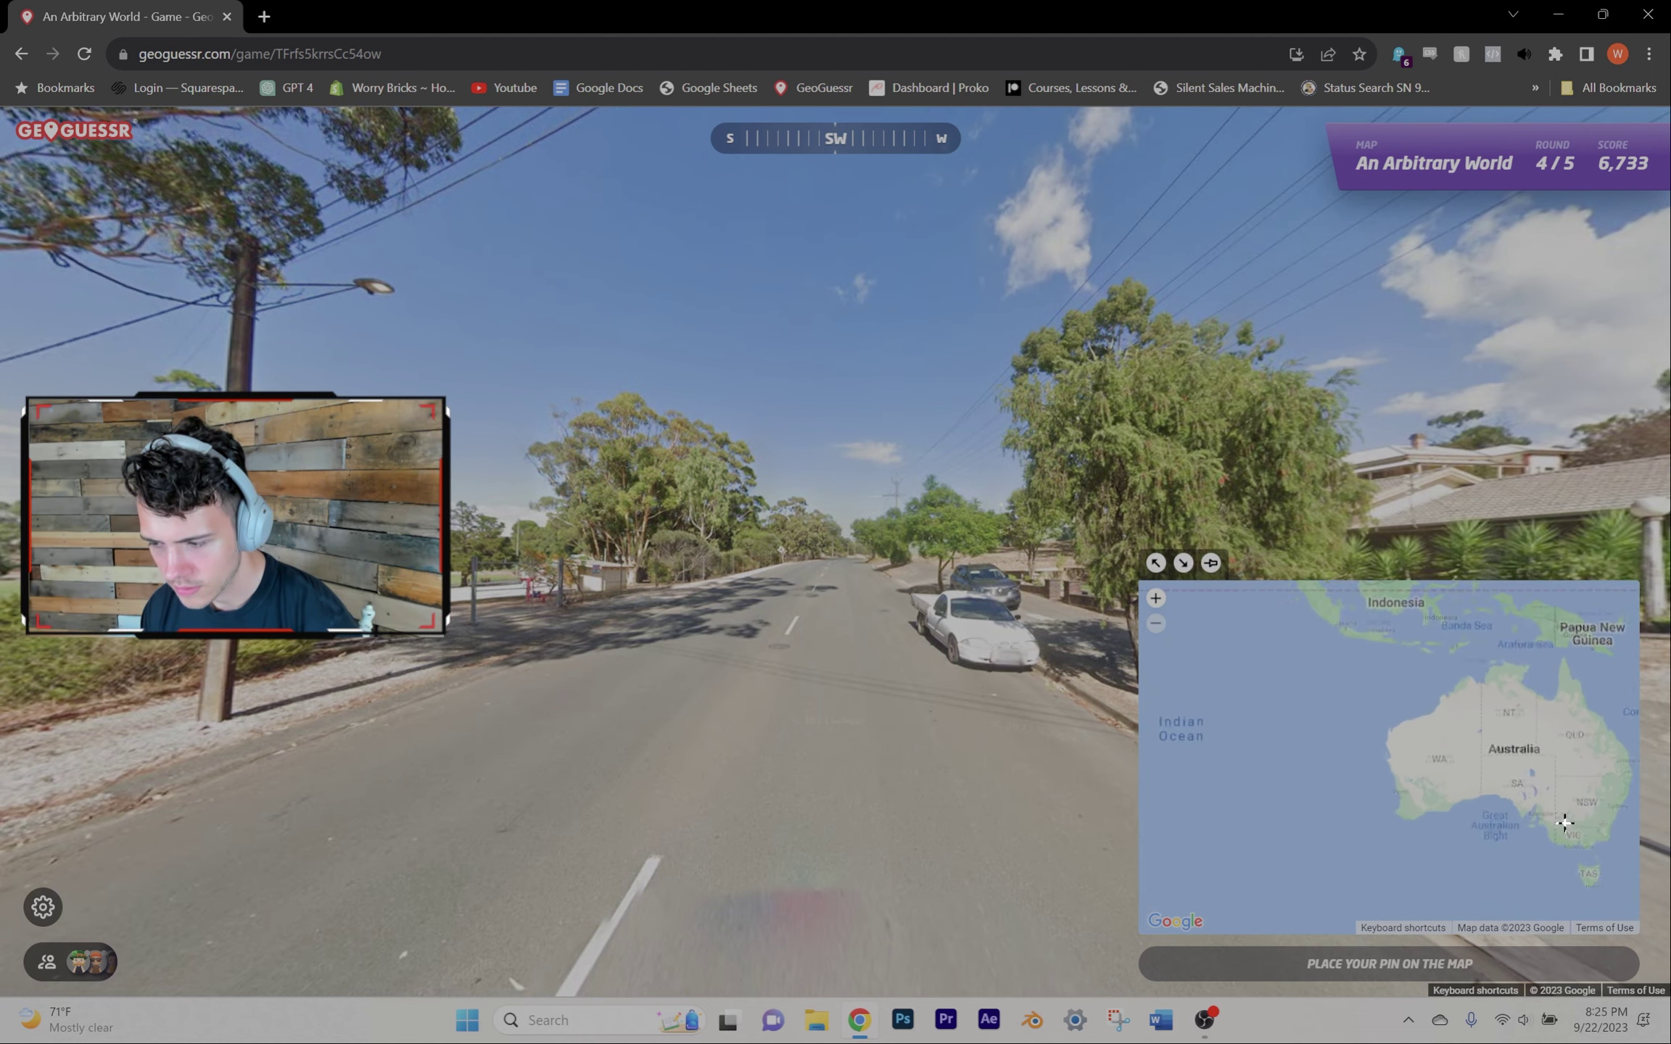
{"action": "scroll", "coordinate": [1548, 810], "scroll_direction": "up", "scroll_amount": 2}
{"action": "scroll", "coordinate": [1488, 758], "scroll_direction": "up", "scroll_amount": 1}
{"action": "left_click", "coordinate": [1487, 758]}
{"action": "key", "text": "space"}
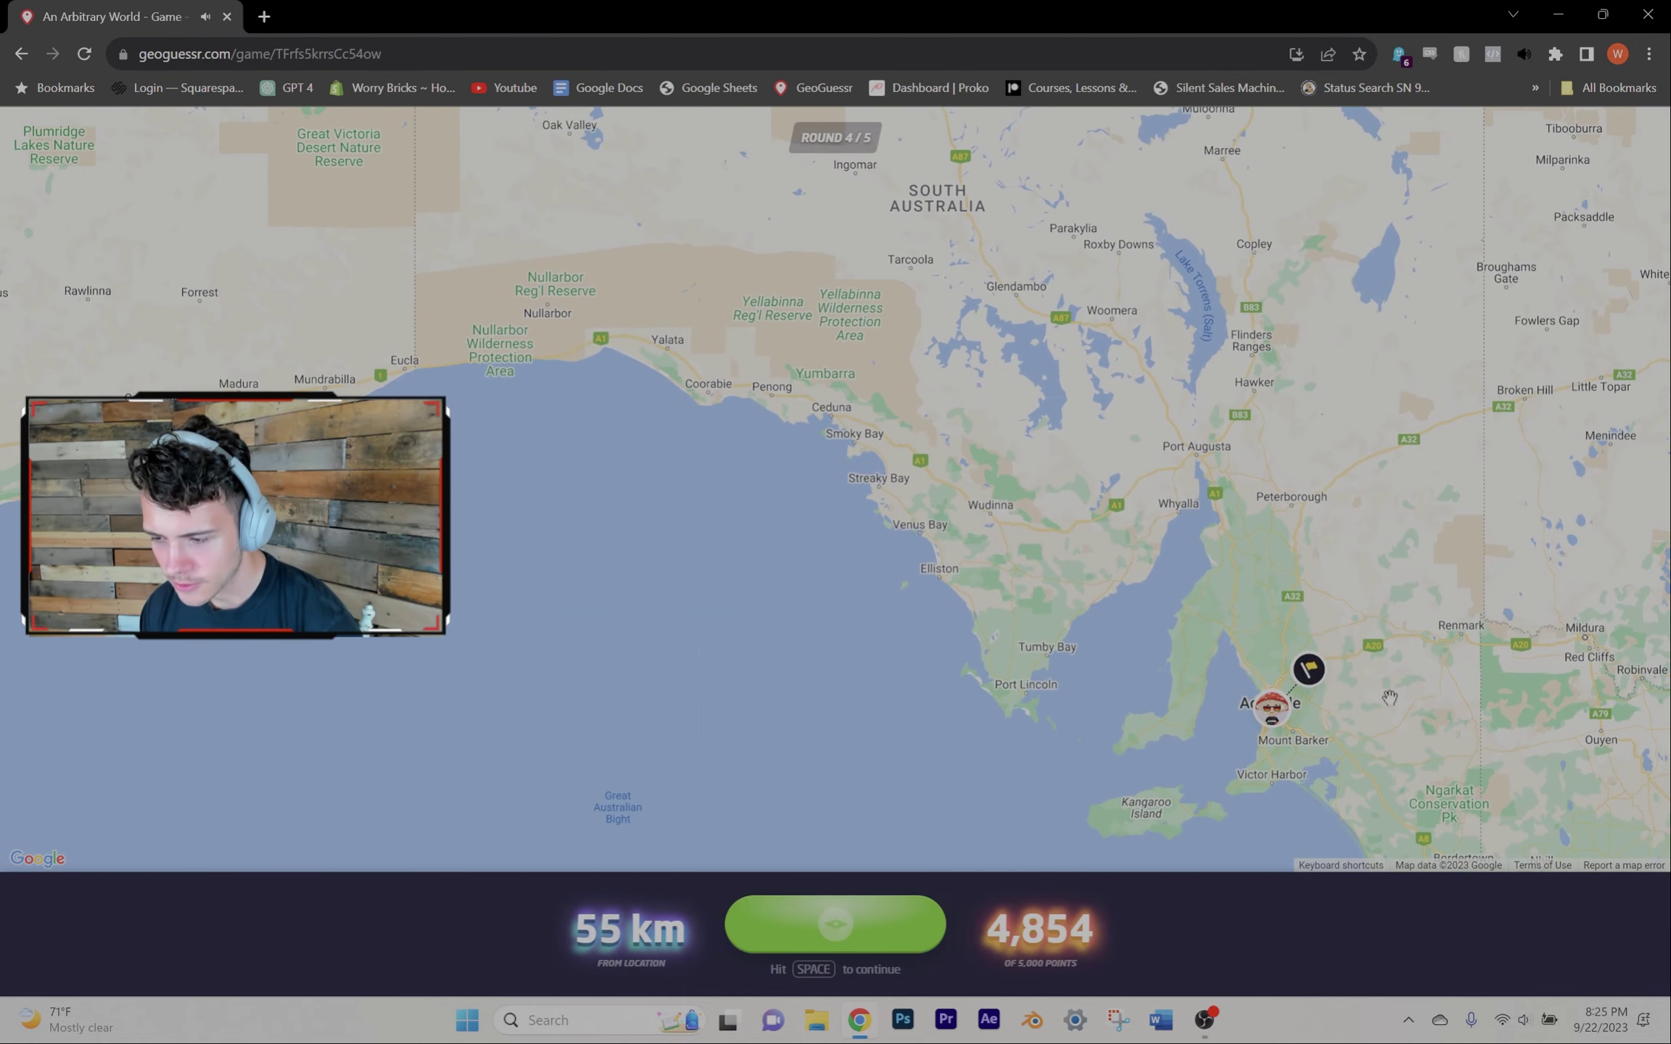
{"action": "key", "text": "space"}
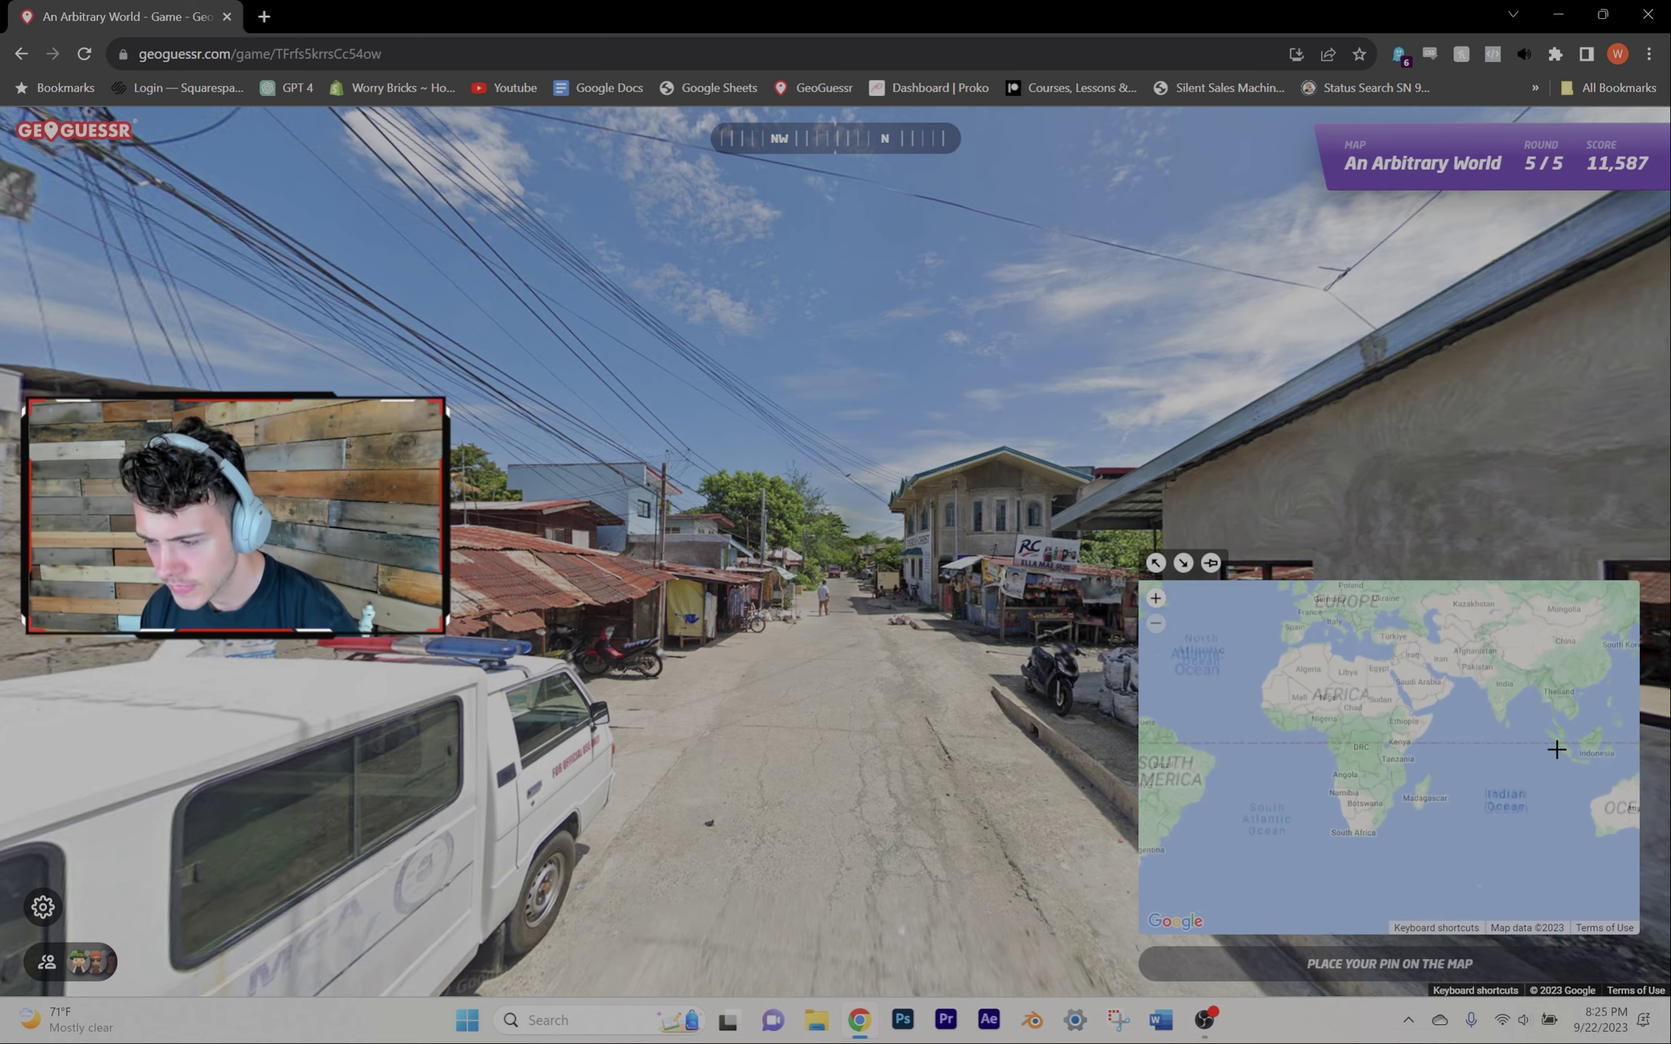
{"action": "scroll", "coordinate": [1477, 731], "scroll_direction": "up", "scroll_amount": 3}
{"action": "scroll", "coordinate": [1477, 731], "scroll_direction": "up", "scroll_amount": 2}
{"action": "scroll", "coordinate": [1241, 711], "scroll_direction": "up", "scroll_amount": 2}
{"action": "left_click", "coordinate": [1234, 674]}
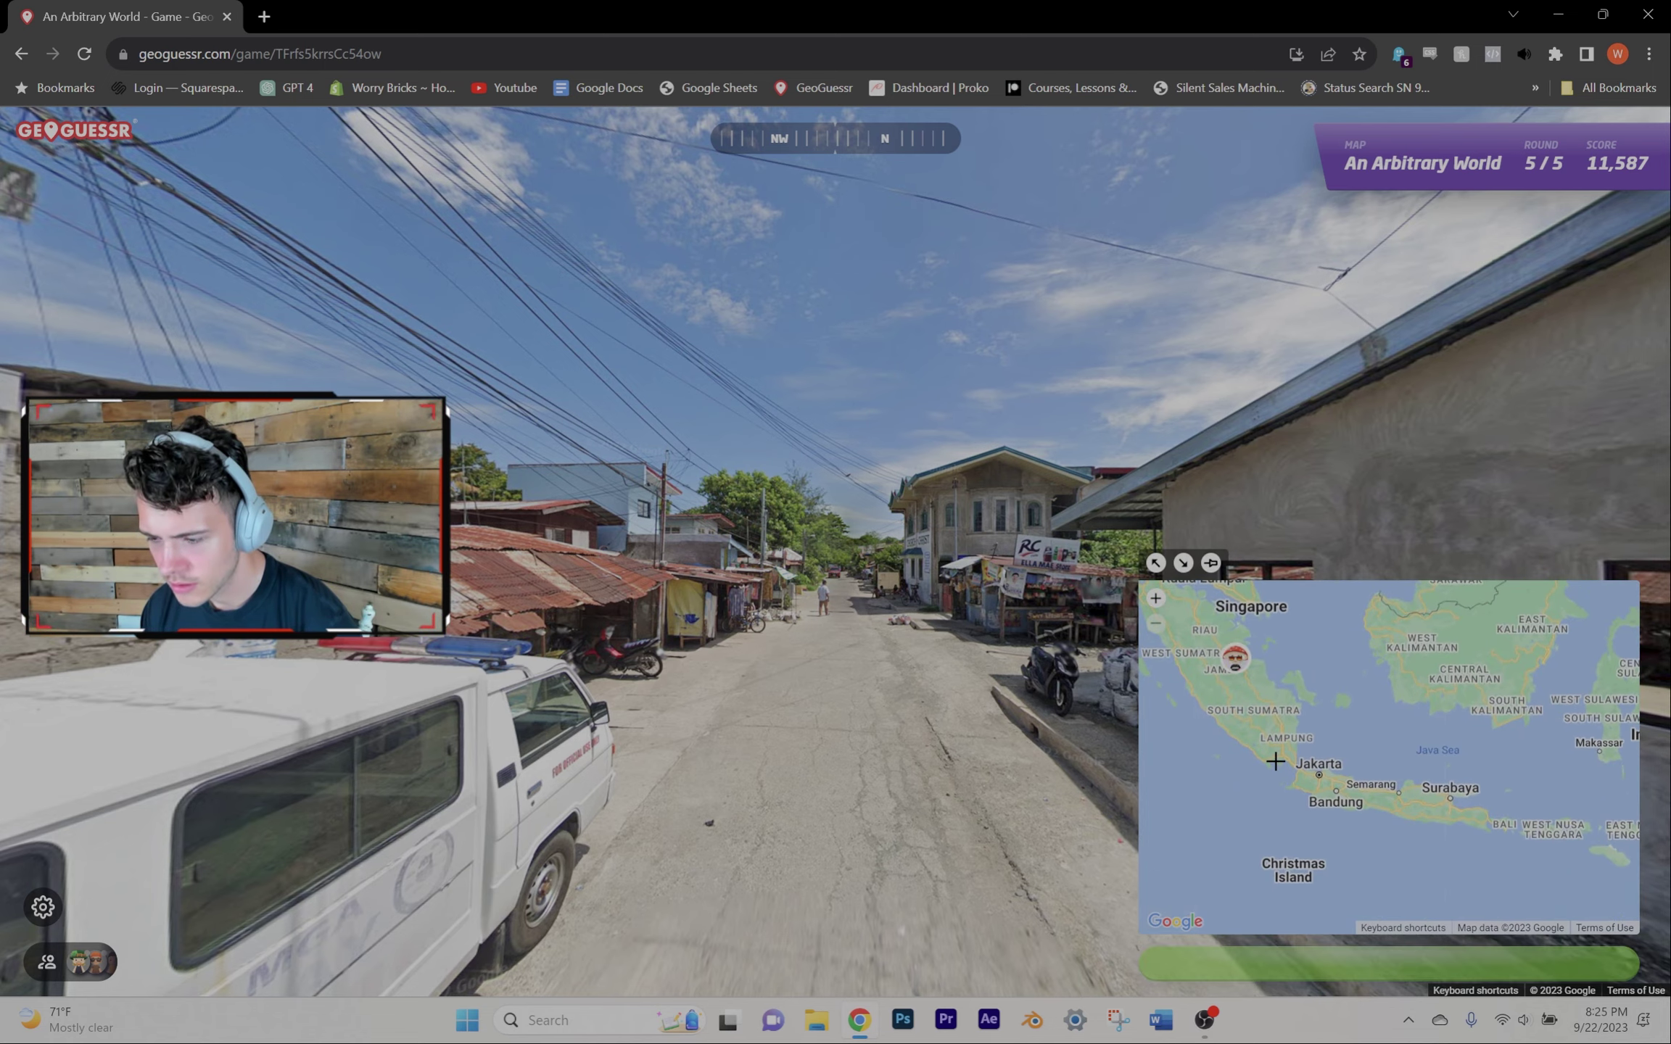
{"action": "key", "text": "space"}
{"action": "key", "text": "space"}
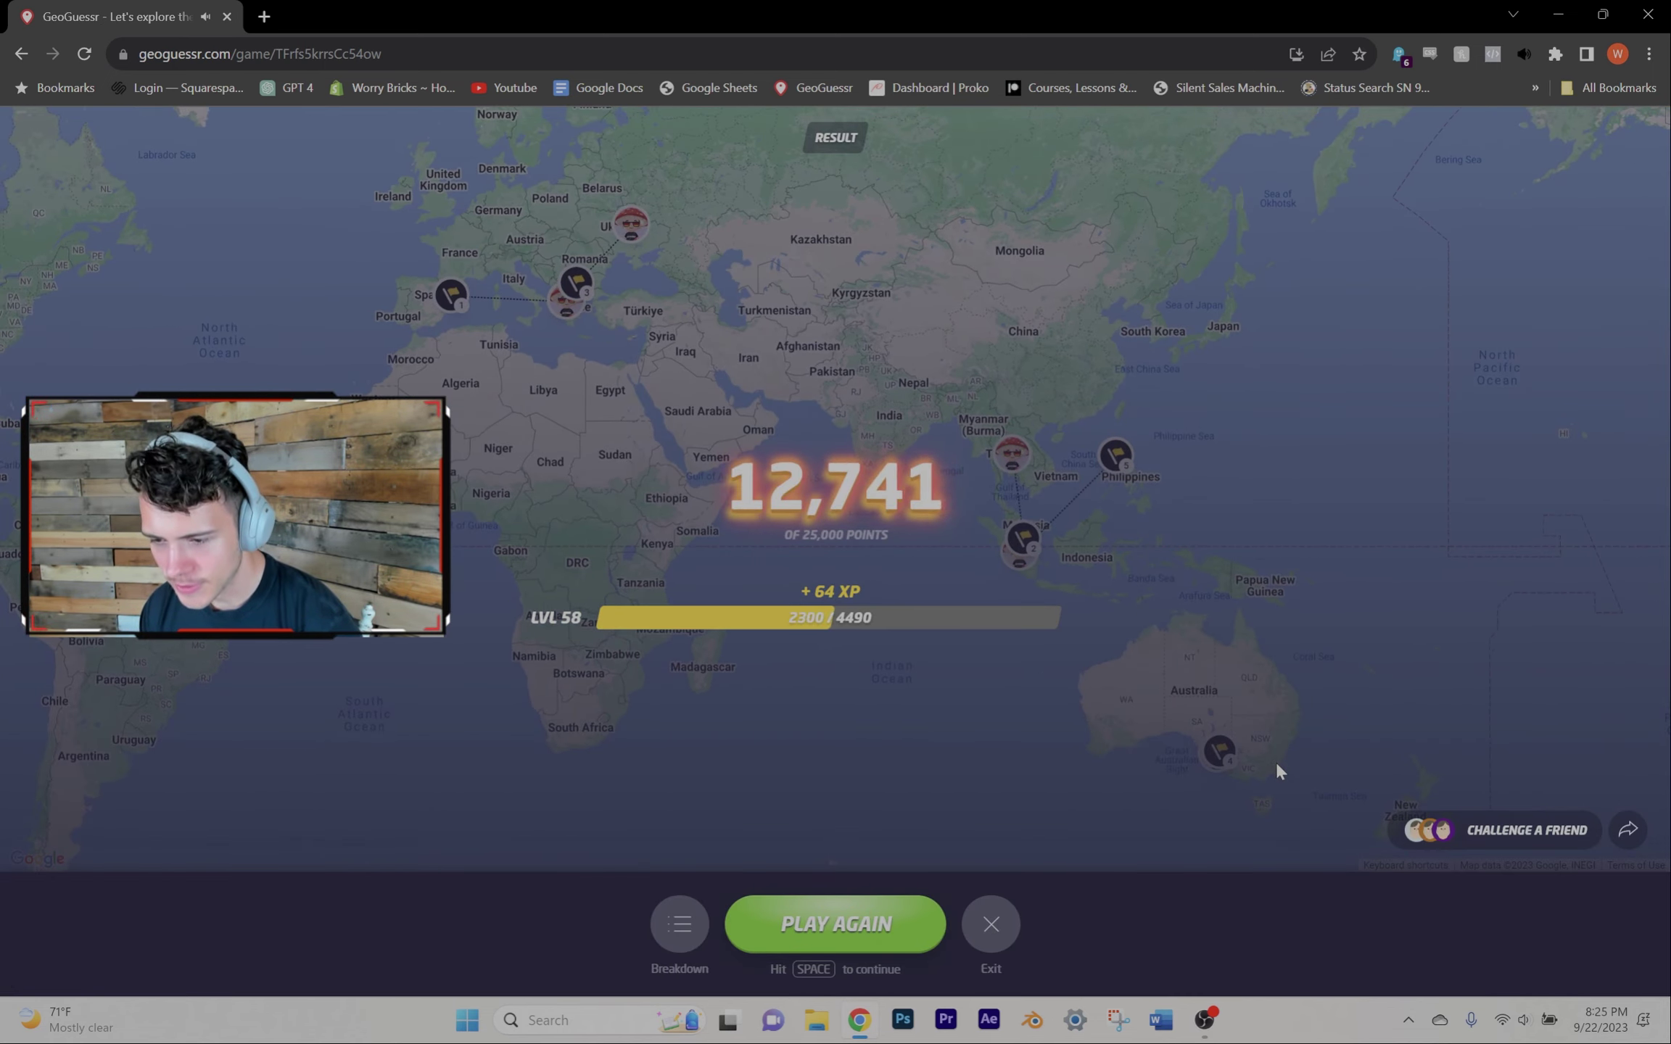
{"action": "key", "text": "space"}
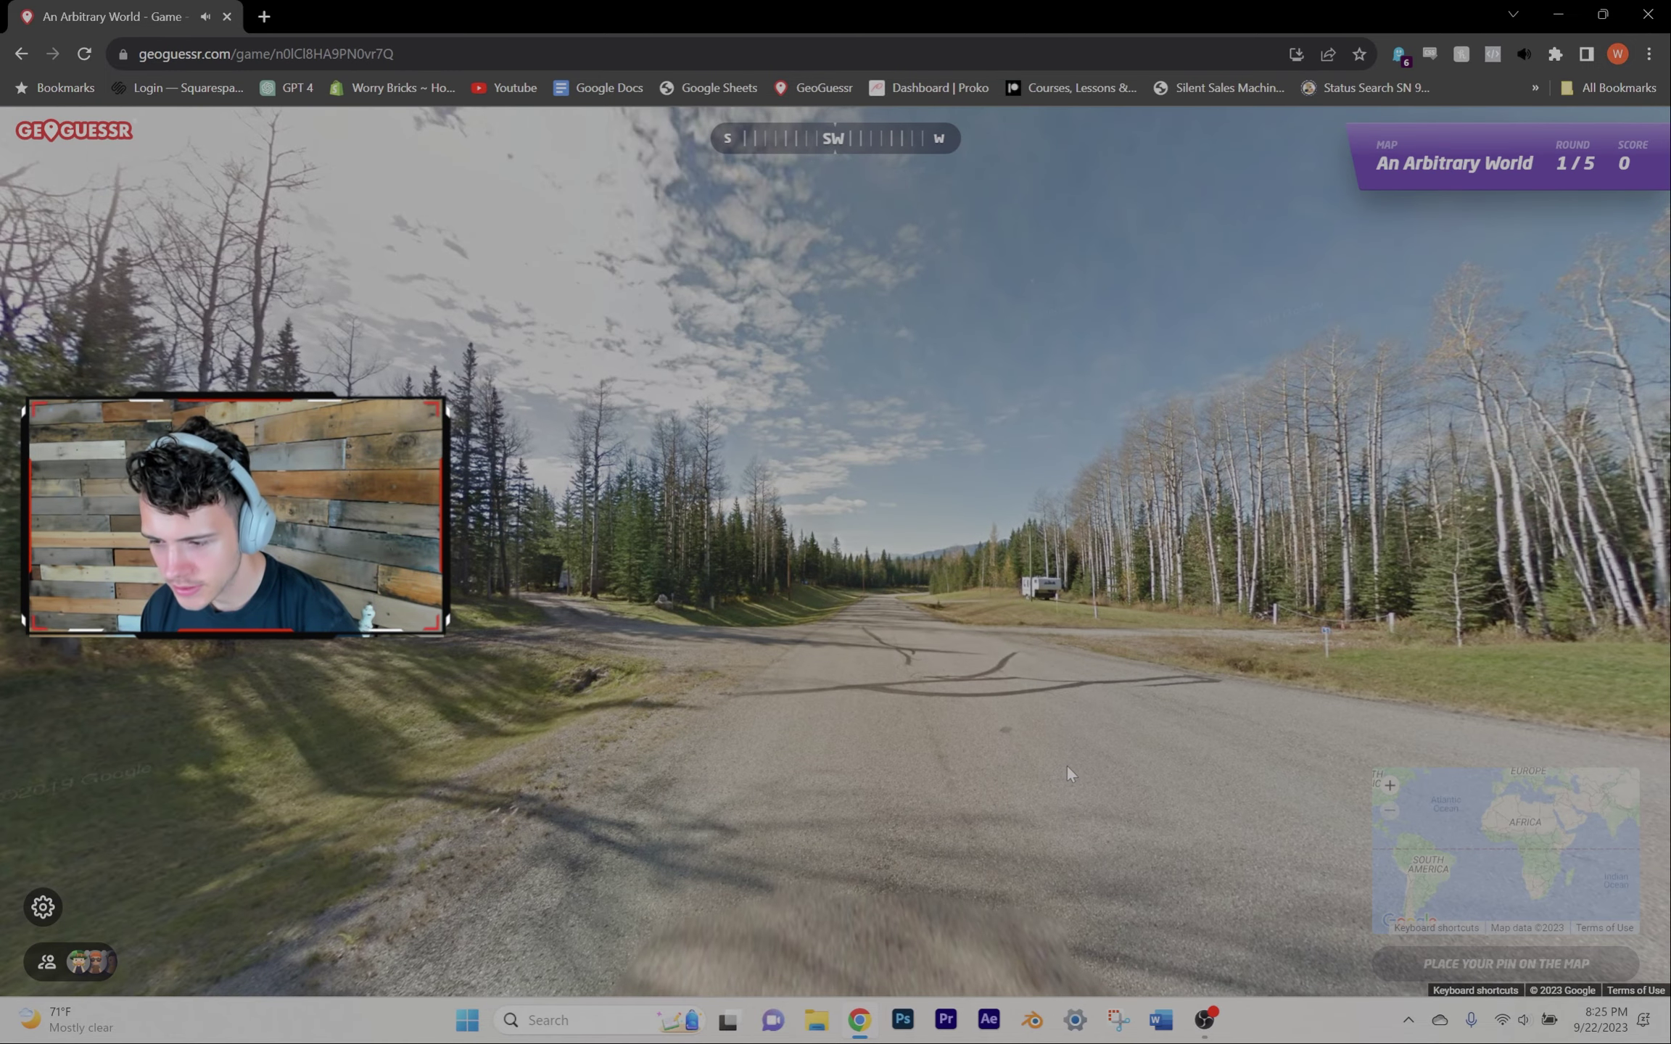
{"action": "scroll", "coordinate": [1288, 691], "scroll_direction": "up", "scroll_amount": 3}
{"action": "mouse_move", "coordinate": [1388, 757]}
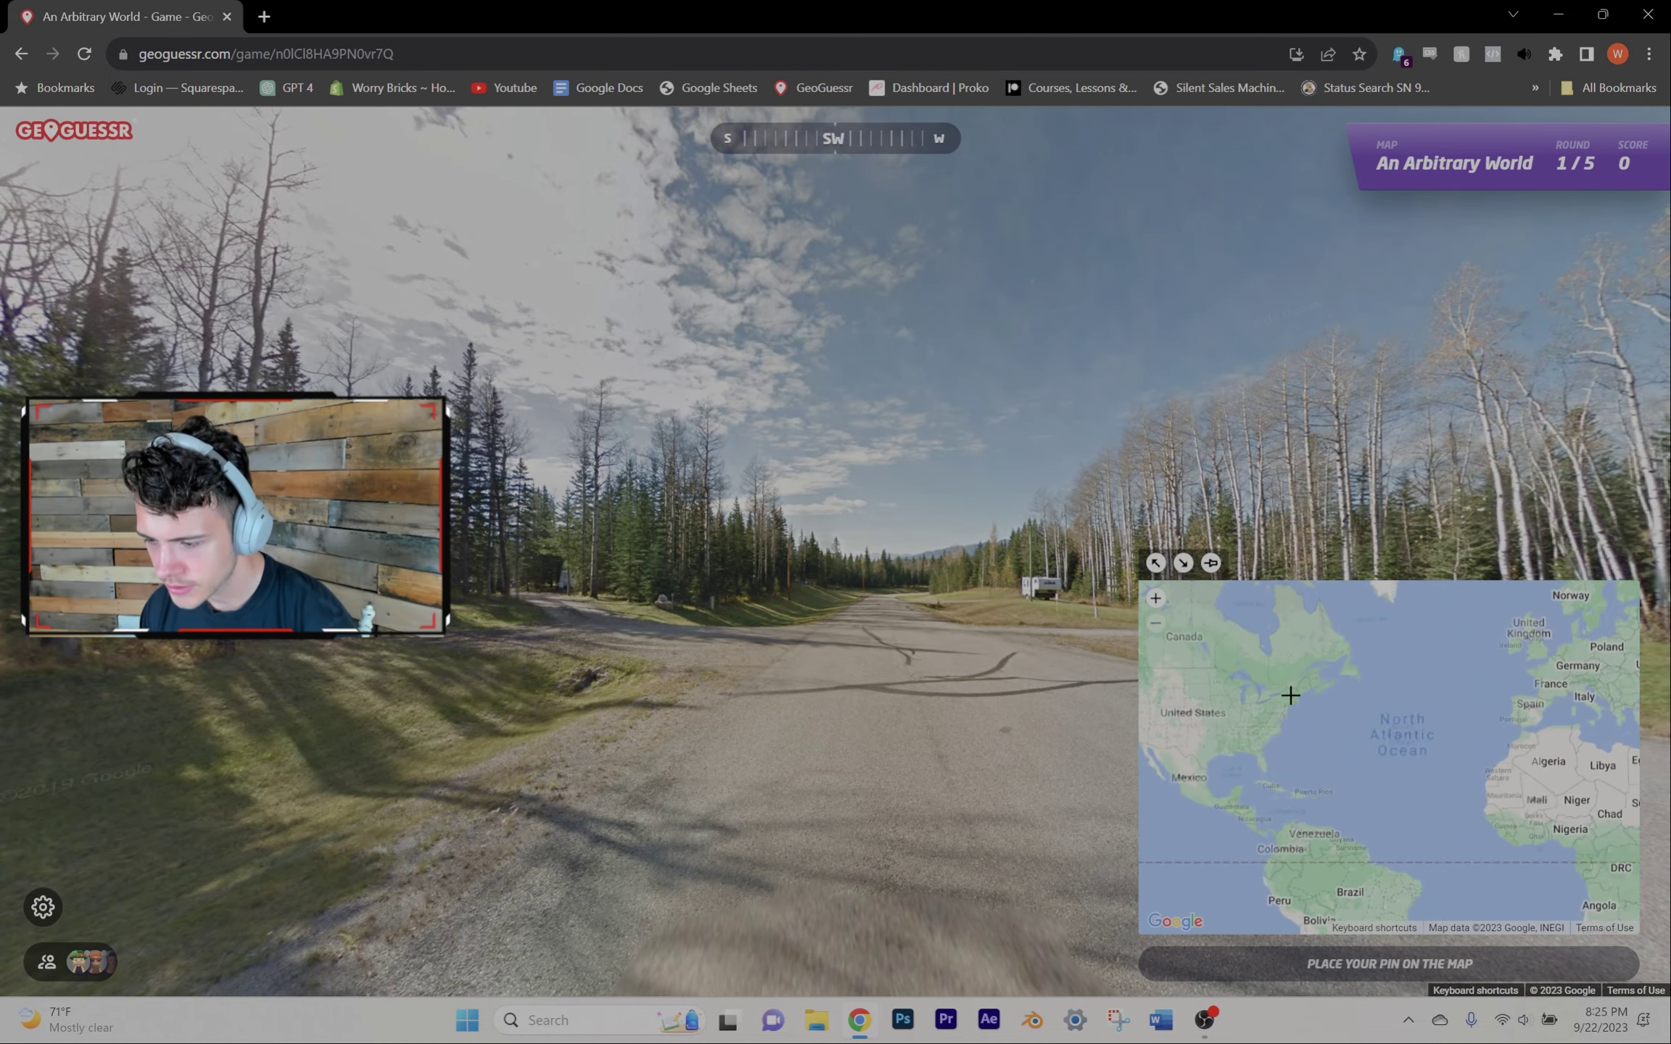
{"action": "scroll", "coordinate": [1325, 685], "scroll_direction": "up", "scroll_amount": 2}
Step: Guess northeastern North America and Lesotho in the first two rounds
{"action": "left_click", "coordinate": [1336, 667]}
{"action": "key", "text": "space"}
{"action": "key", "text": "space"}
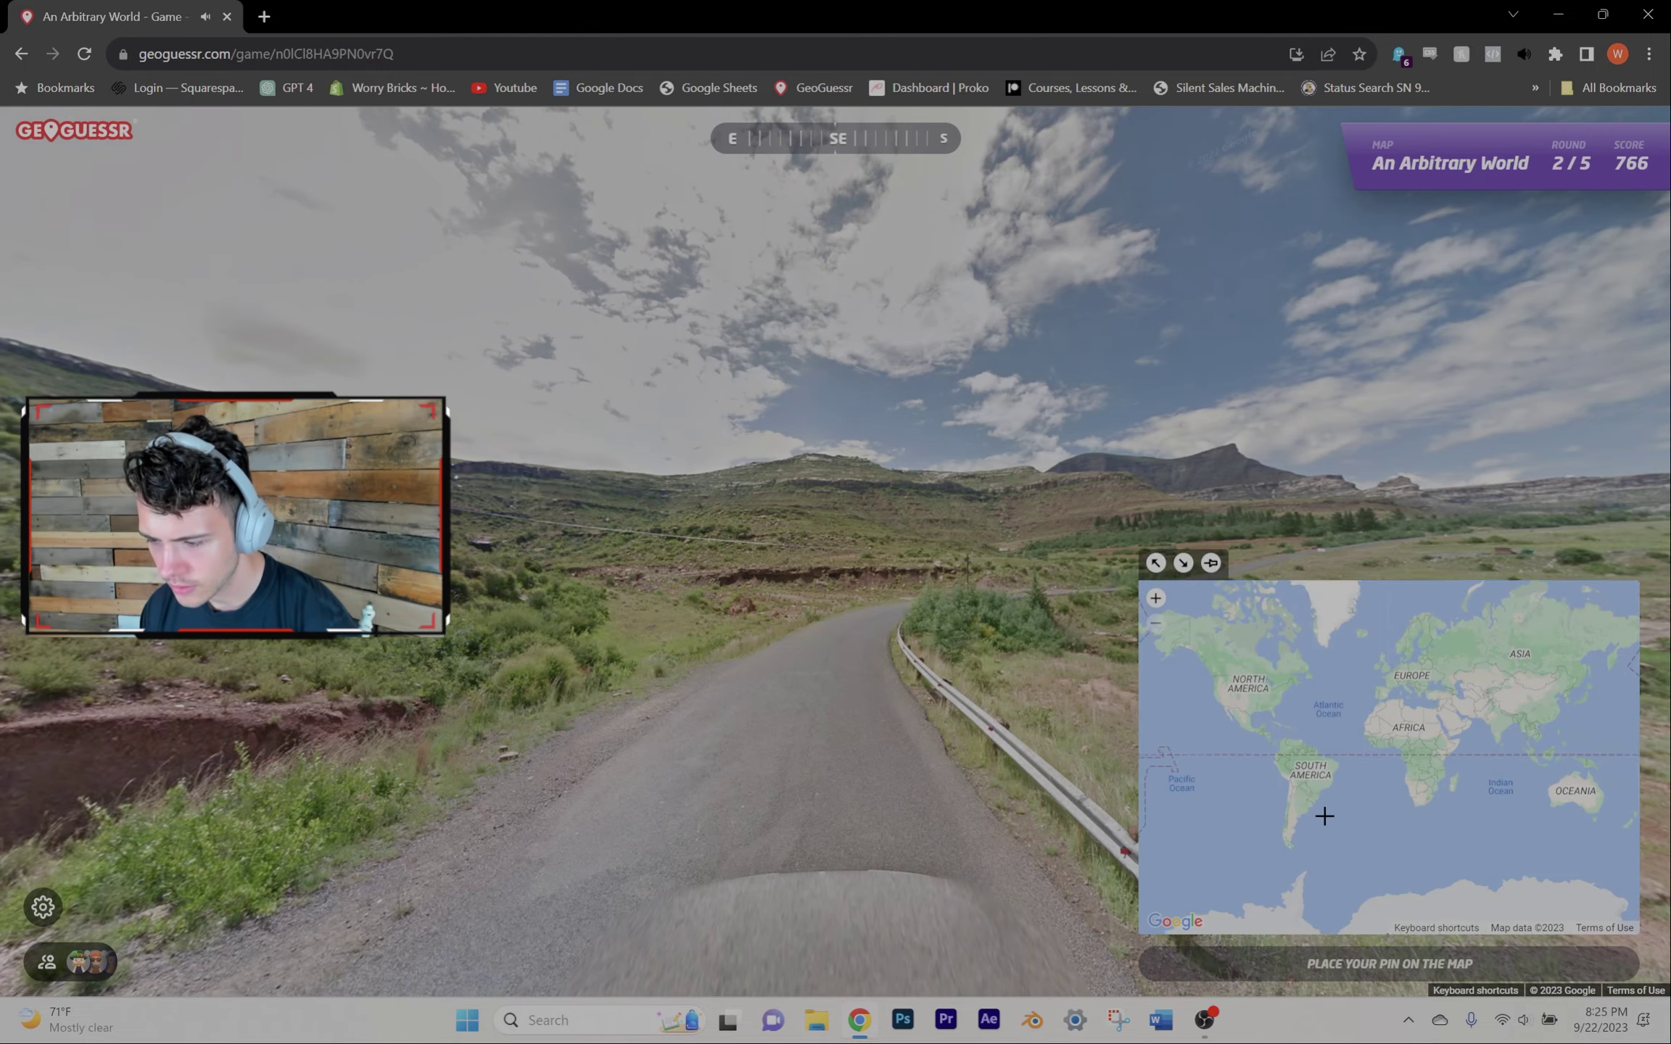
{"action": "scroll", "coordinate": [1619, 733], "scroll_direction": "up", "scroll_amount": 1}
{"action": "scroll", "coordinate": [1620, 733], "scroll_direction": "up", "scroll_amount": 2}
{"action": "scroll", "coordinate": [1344, 716], "scroll_direction": "up", "scroll_amount": 2}
{"action": "left_click", "coordinate": [1436, 771]}
{"action": "key", "text": "space"}
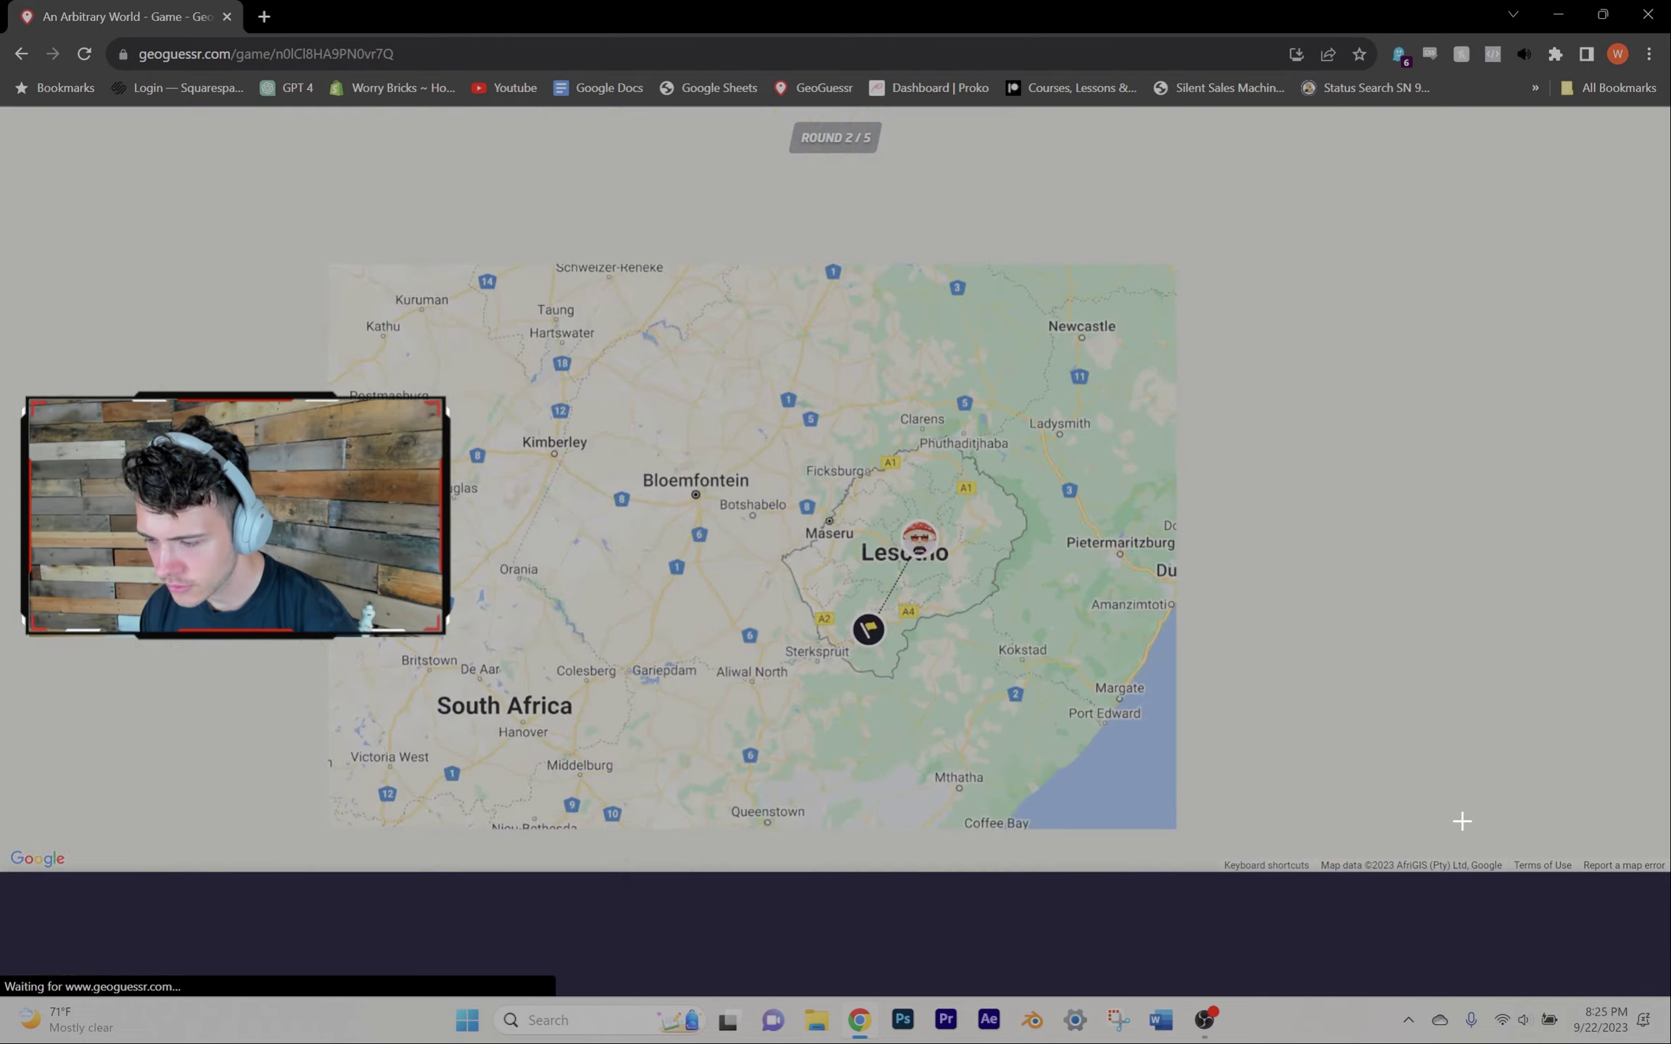
{"action": "key", "text": "space"}
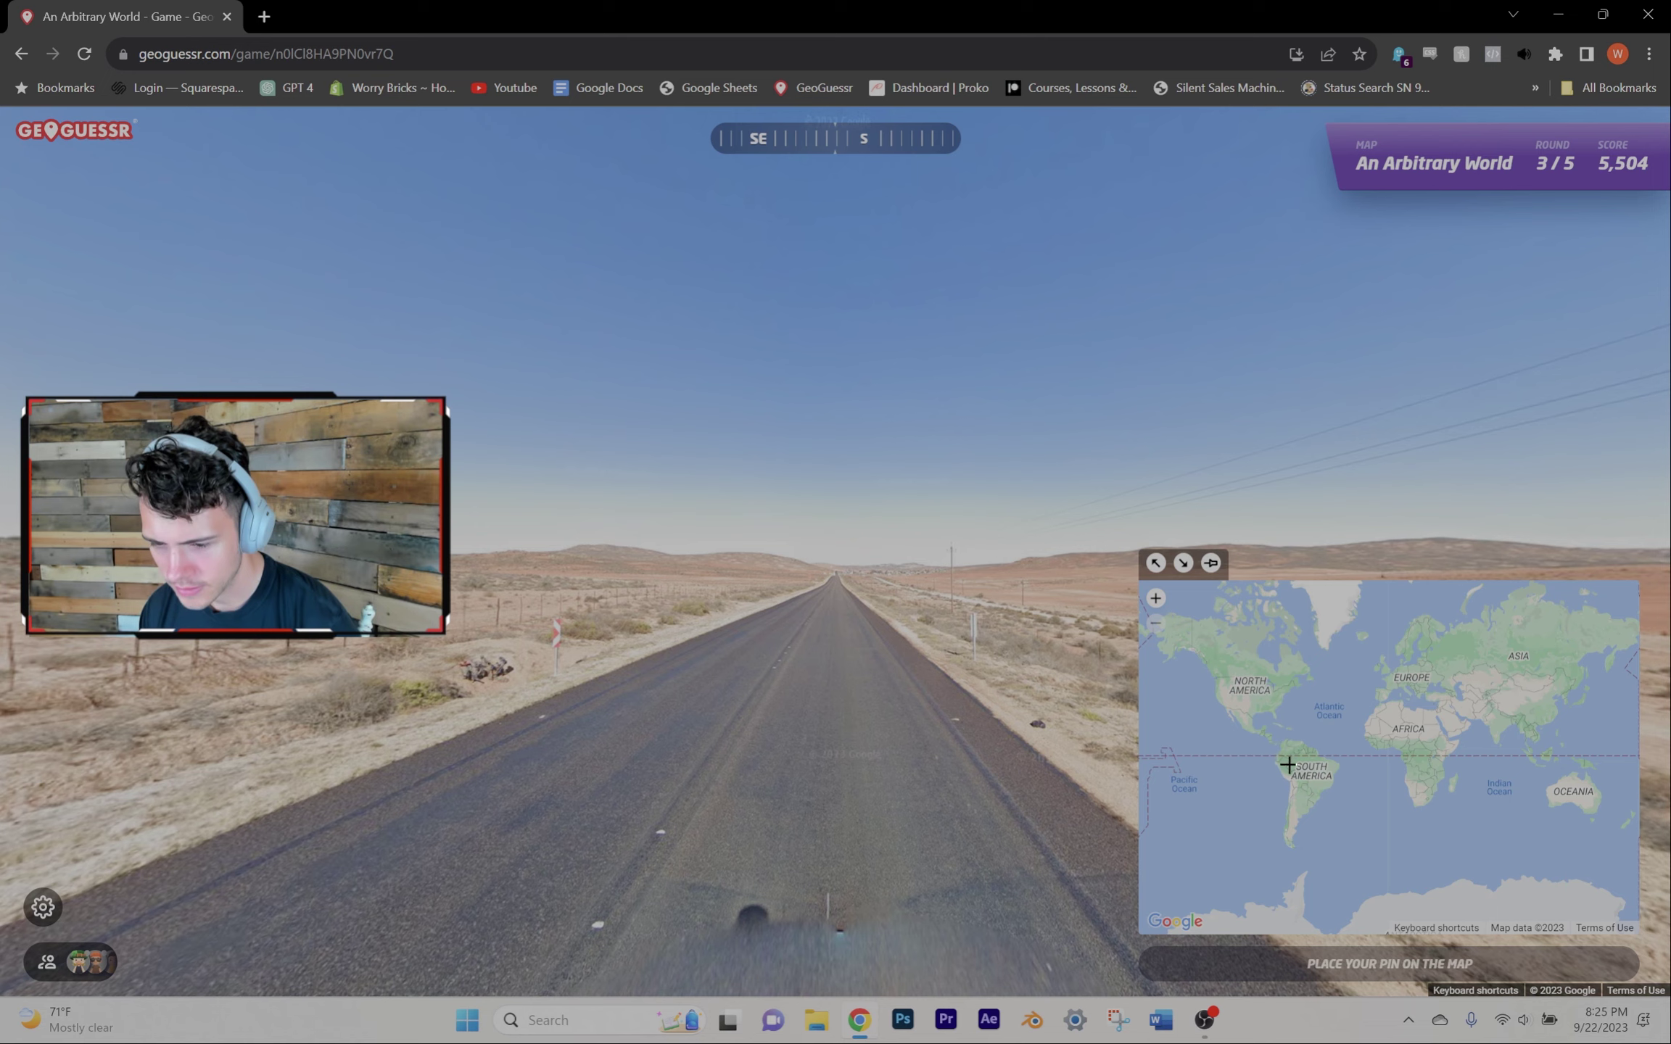
{"action": "scroll", "coordinate": [1297, 798], "scroll_direction": "up", "scroll_amount": 2}
{"action": "scroll", "coordinate": [1297, 797], "scroll_direction": "up", "scroll_amount": 2}
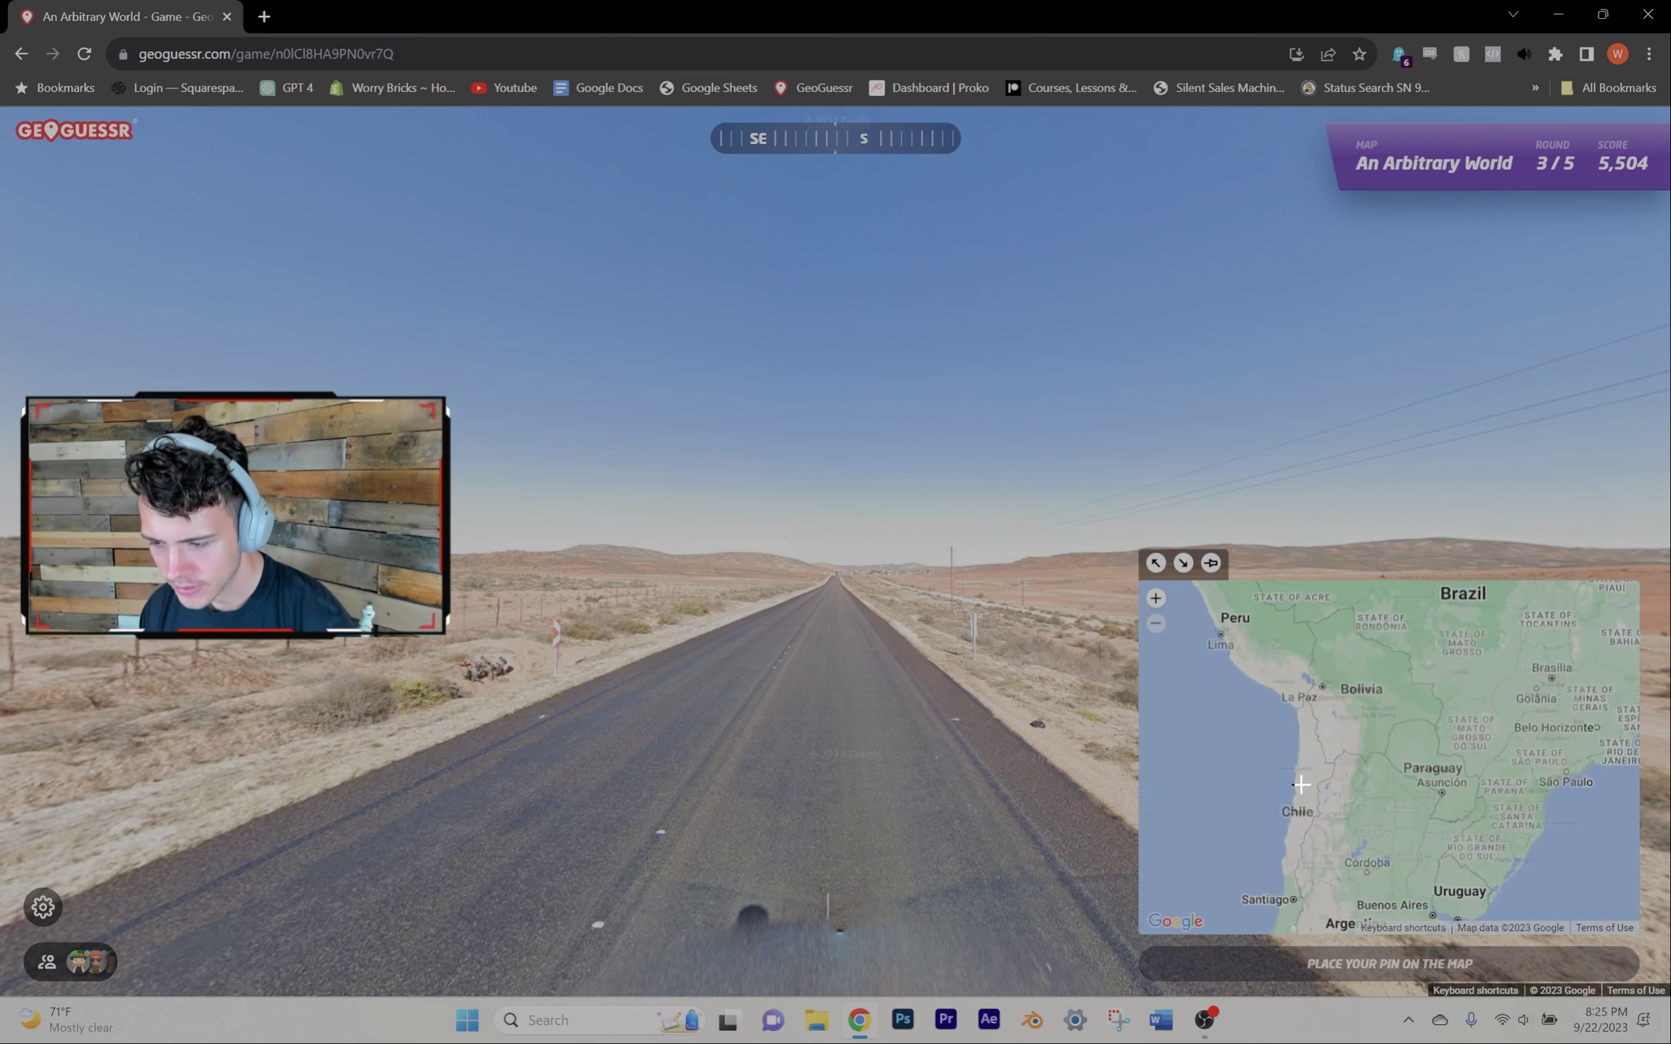
{"action": "scroll", "coordinate": [1299, 784], "scroll_direction": "up", "scroll_amount": 1}
Step: Guess near Chile, southern Africa and Uruguay, finishing at 10,455 points
{"action": "left_click", "coordinate": [1306, 751]}
{"action": "key", "text": "space"}
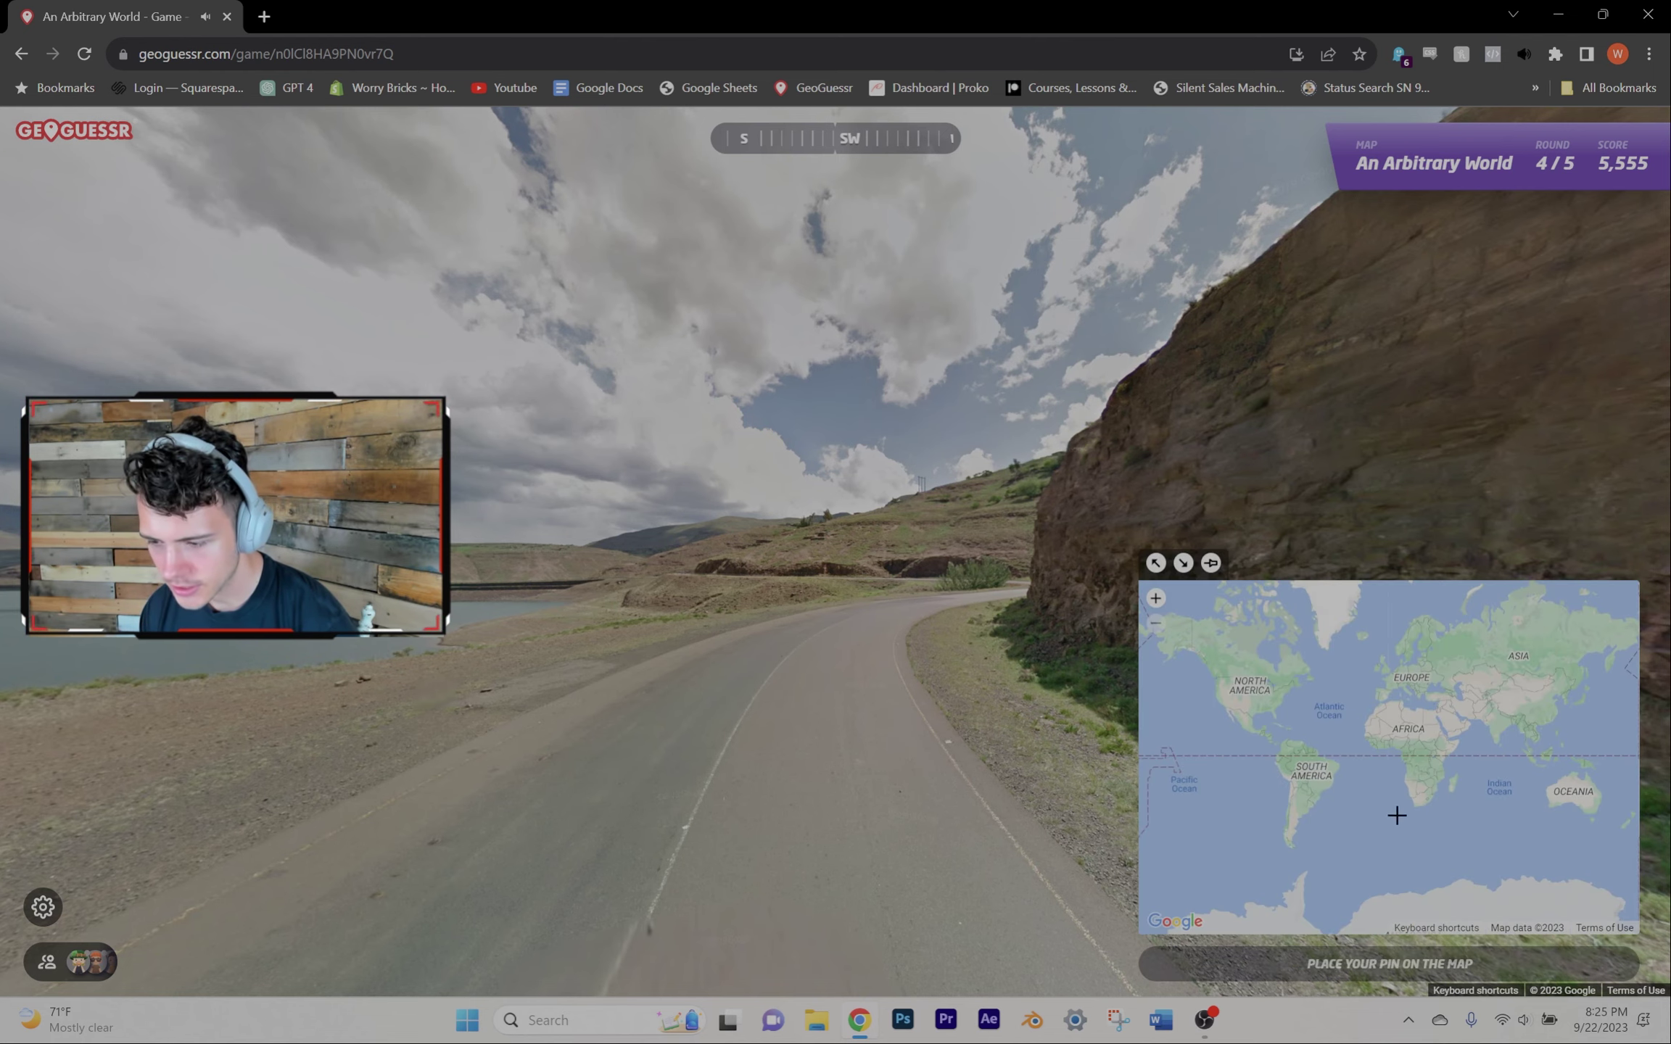
{"action": "scroll", "coordinate": [1436, 797], "scroll_direction": "up", "scroll_amount": 1}
{"action": "scroll", "coordinate": [1592, 771], "scroll_direction": "up", "scroll_amount": 3}
{"action": "scroll", "coordinate": [1592, 770], "scroll_direction": "up", "scroll_amount": 2}
{"action": "left_click", "coordinate": [1592, 771]}
{"action": "key", "text": "space"}
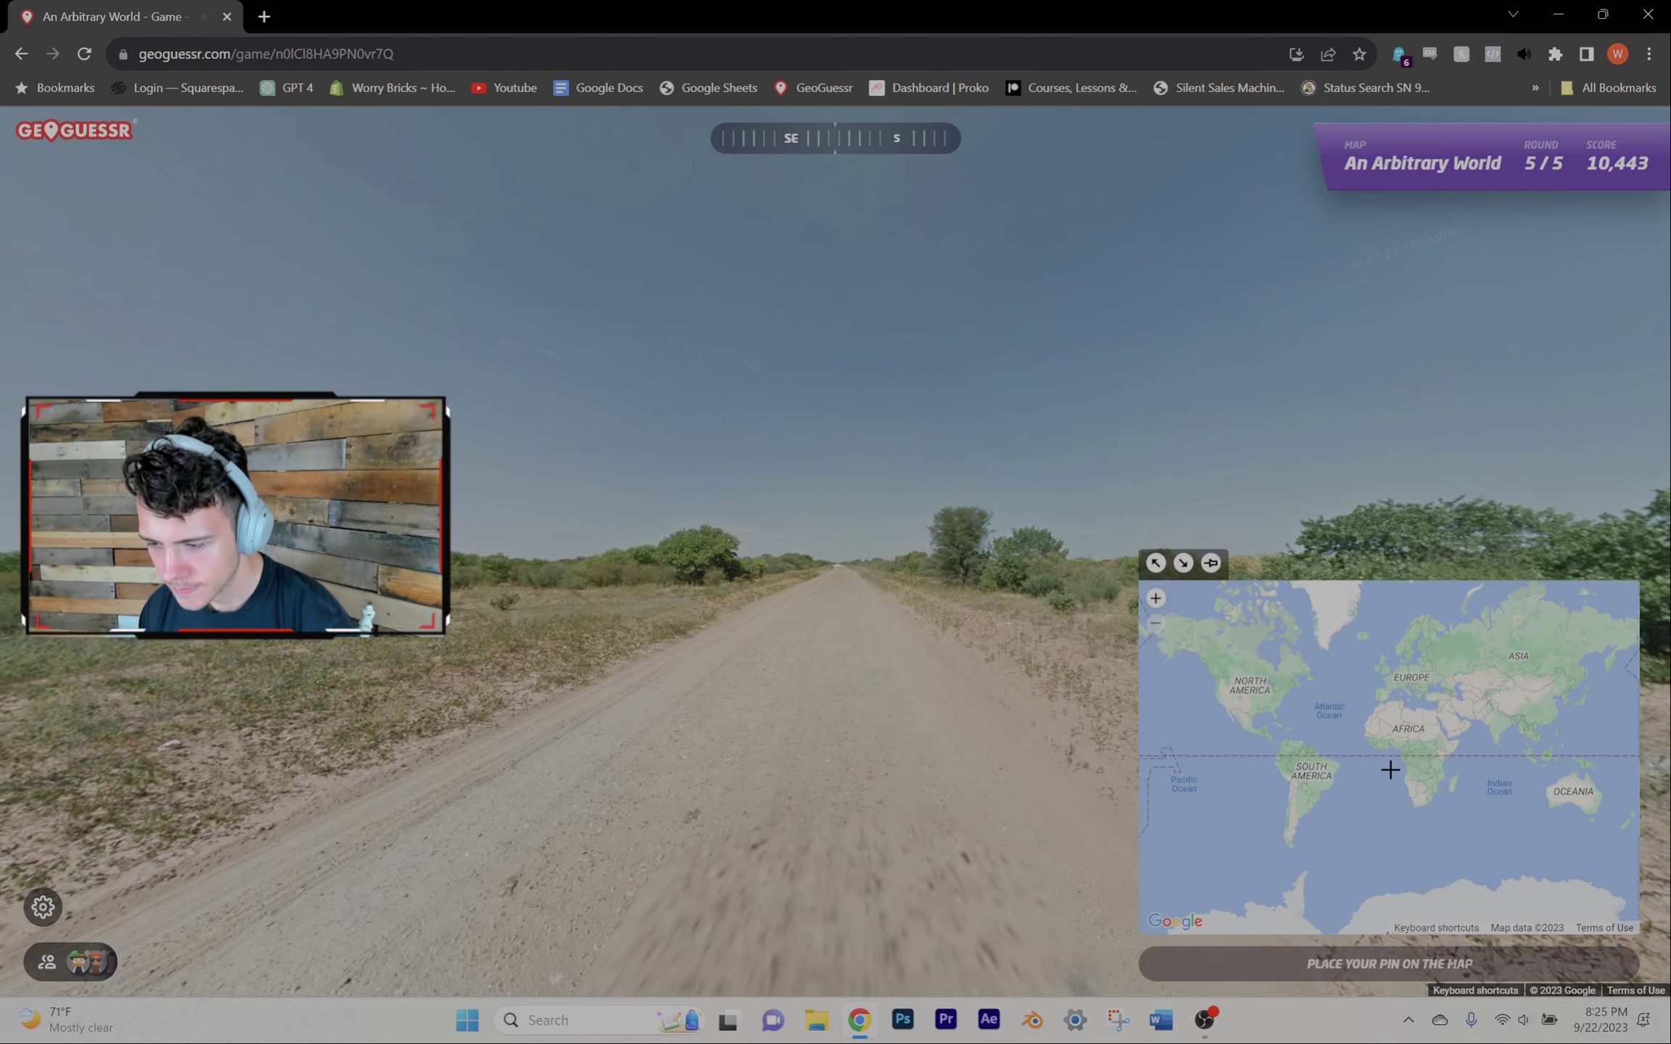
{"action": "scroll", "coordinate": [1333, 798], "scroll_direction": "up", "scroll_amount": 2}
{"action": "scroll", "coordinate": [1287, 806], "scroll_direction": "up", "scroll_amount": 1}
{"action": "left_click", "coordinate": [1286, 806]}
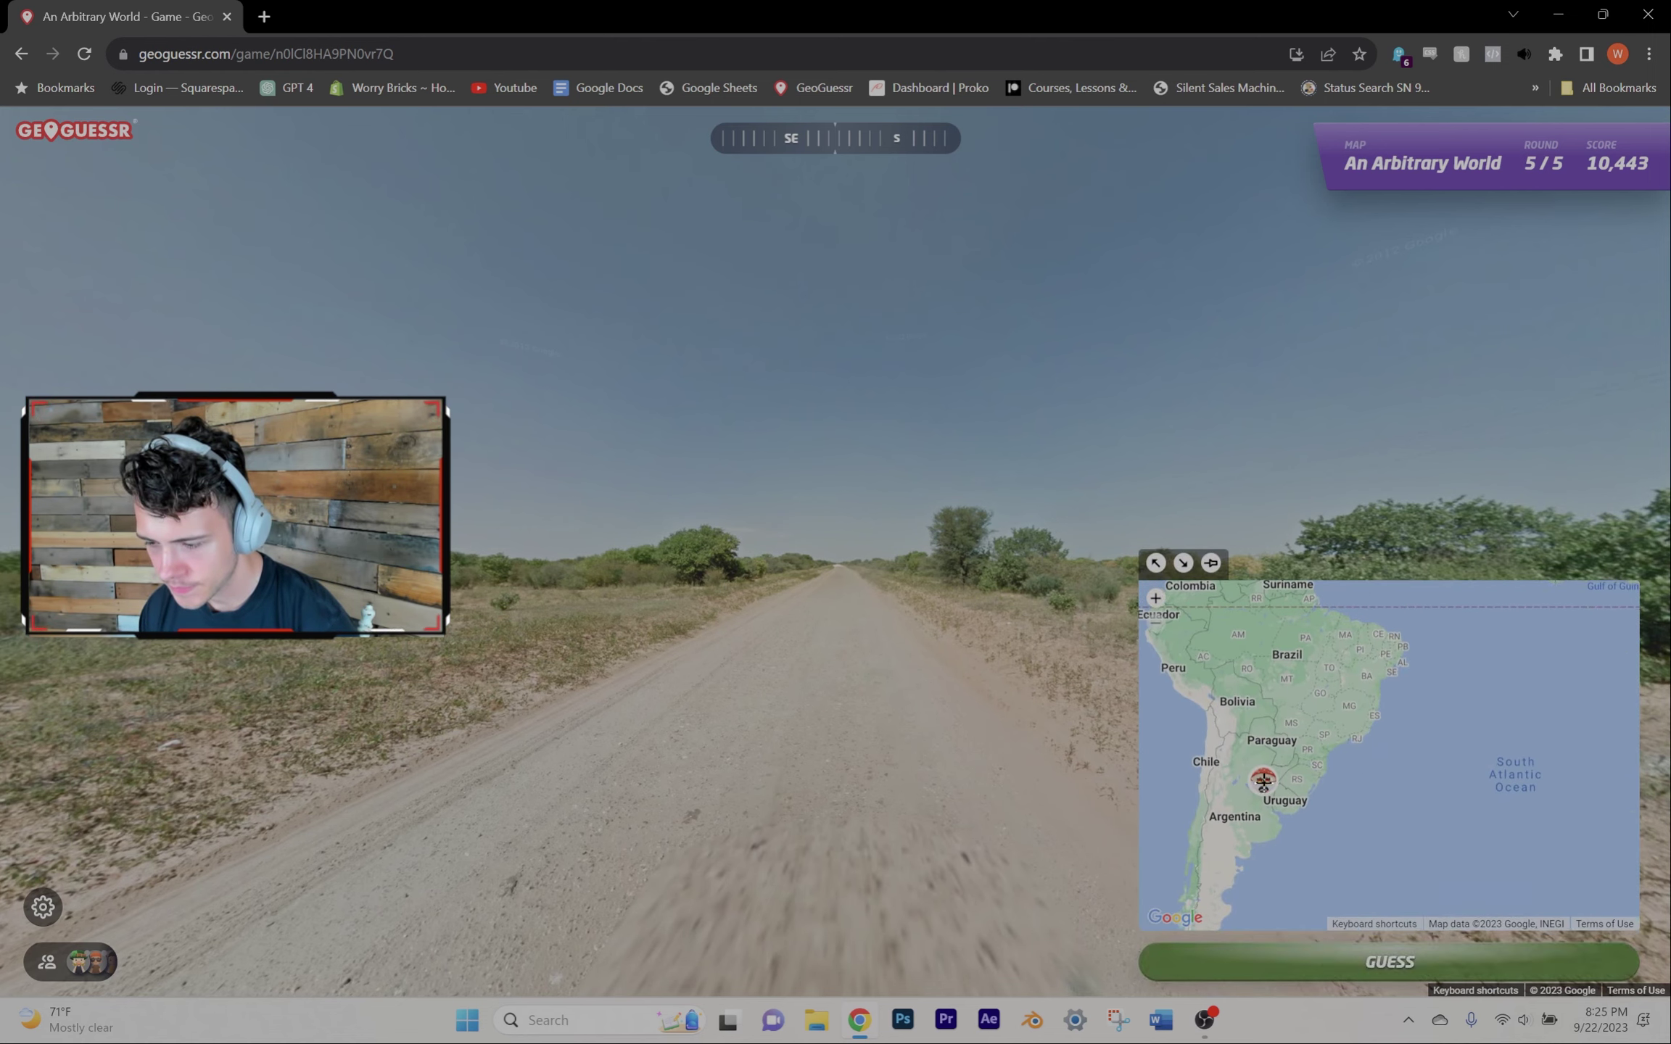
{"action": "key", "text": "space"}
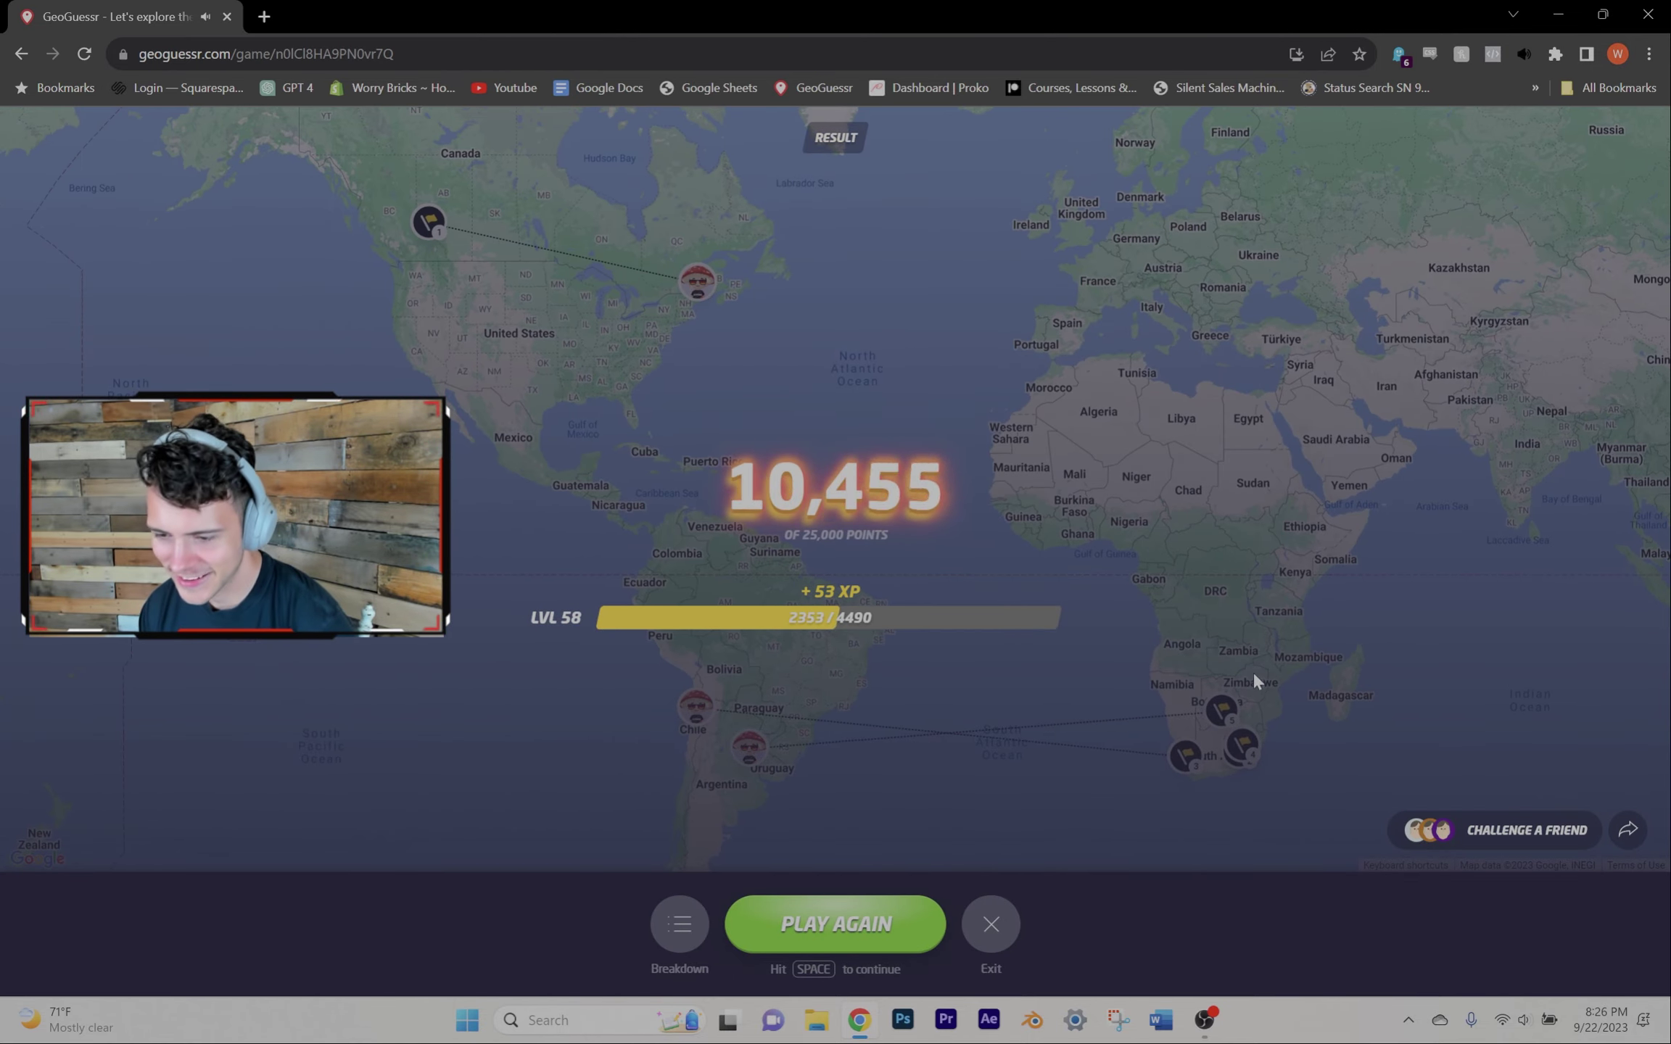
Step: Start a new game and guess Hungary, then near the Black Sea, in rounds one and two
{"action": "key", "text": "space"}
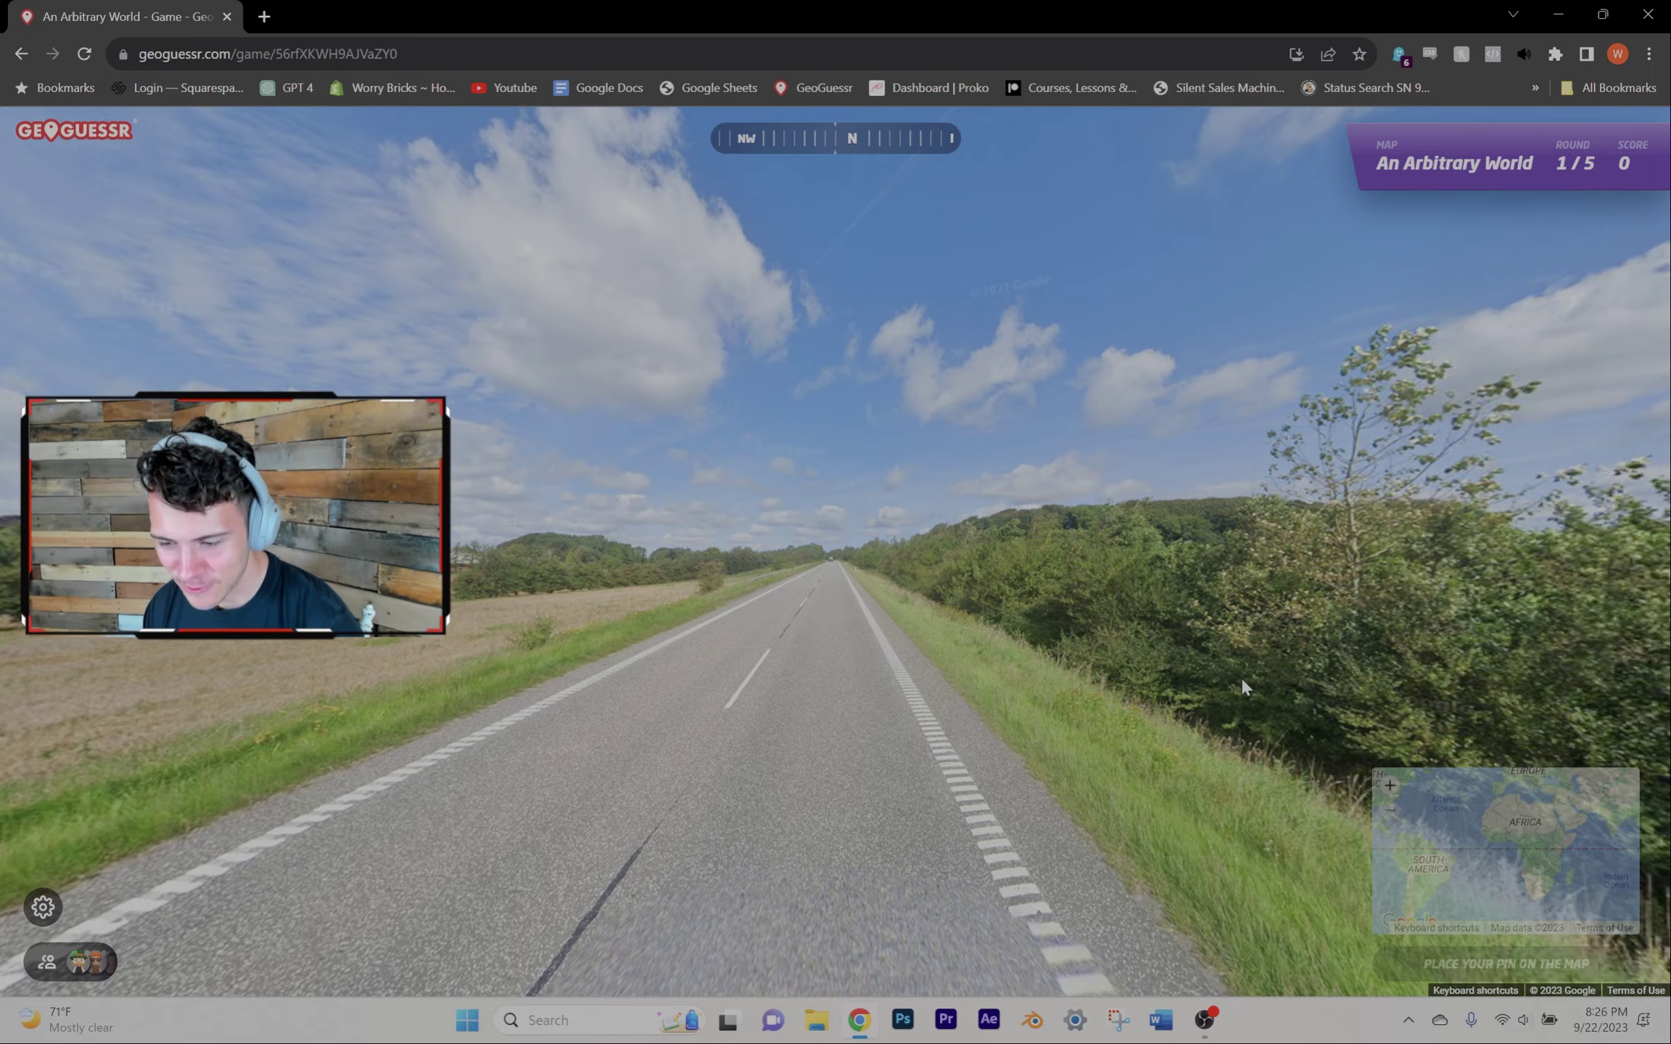
{"action": "scroll", "coordinate": [1417, 680], "scroll_direction": "up", "scroll_amount": 2}
{"action": "scroll", "coordinate": [1417, 679], "scroll_direction": "up", "scroll_amount": 2}
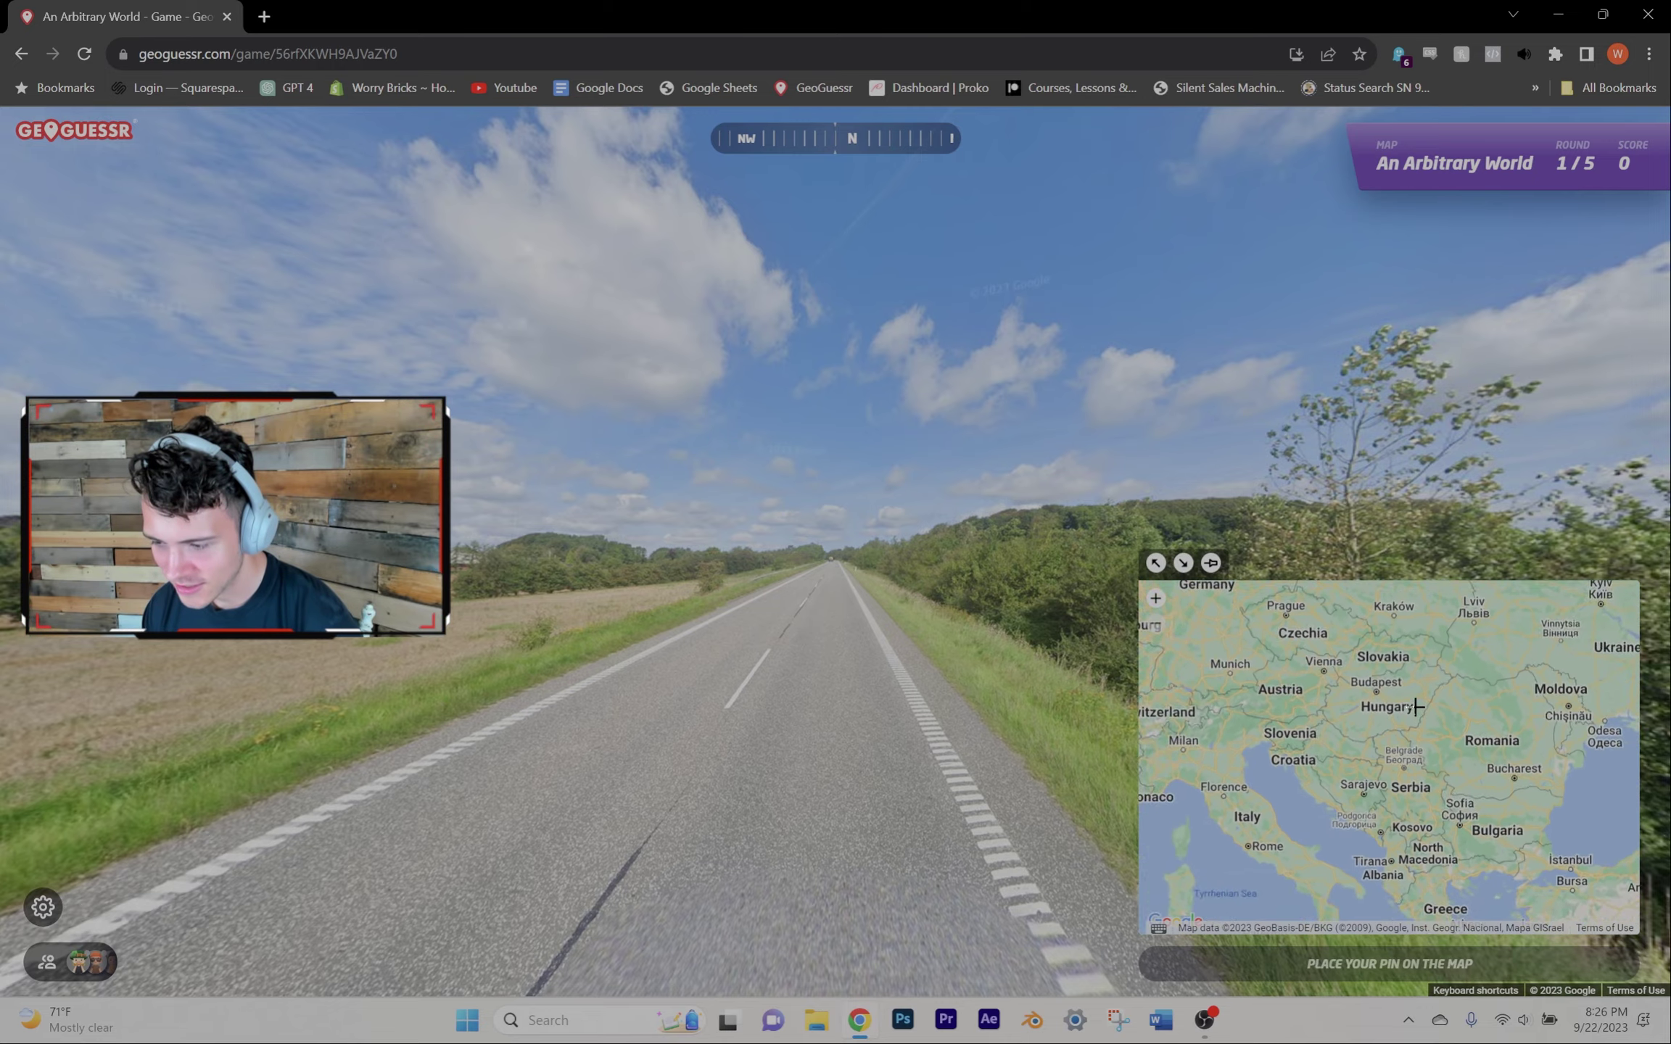
{"action": "scroll", "coordinate": [1412, 731], "scroll_direction": "up", "scroll_amount": 1}
{"action": "left_click", "coordinate": [1412, 739]}
{"action": "key", "text": "space"}
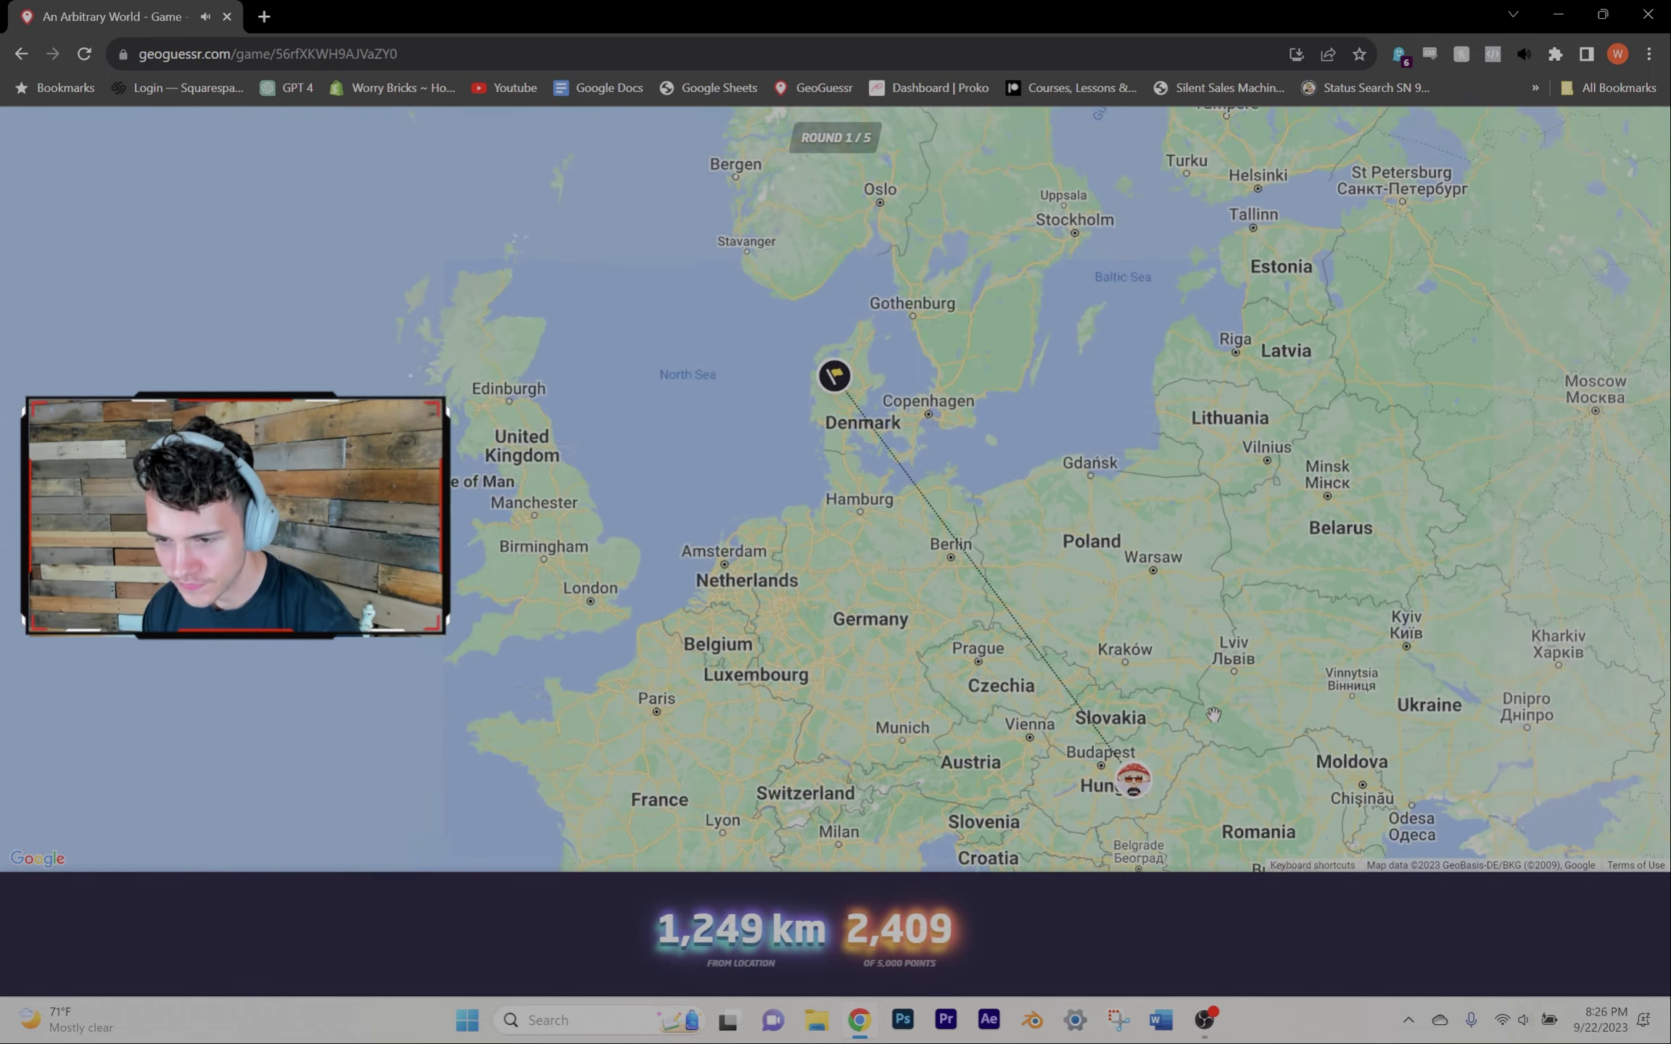
{"action": "key", "text": "space"}
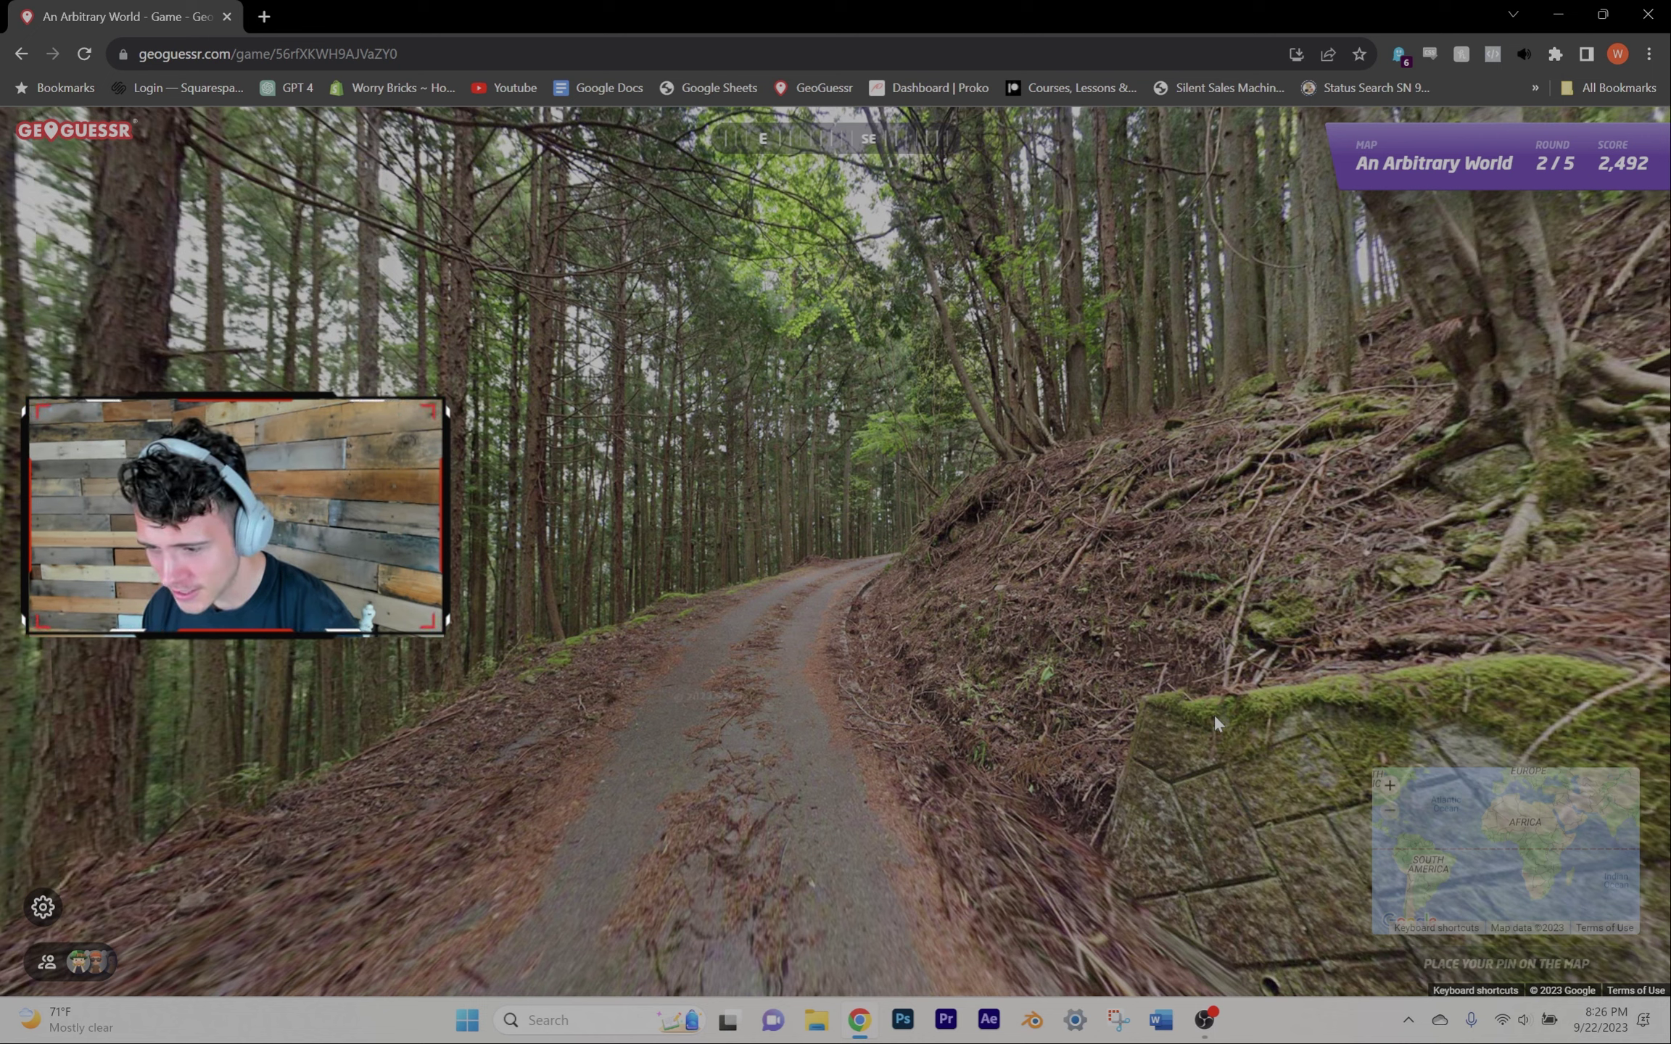
{"action": "scroll", "coordinate": [1524, 754], "scroll_direction": "up", "scroll_amount": 2}
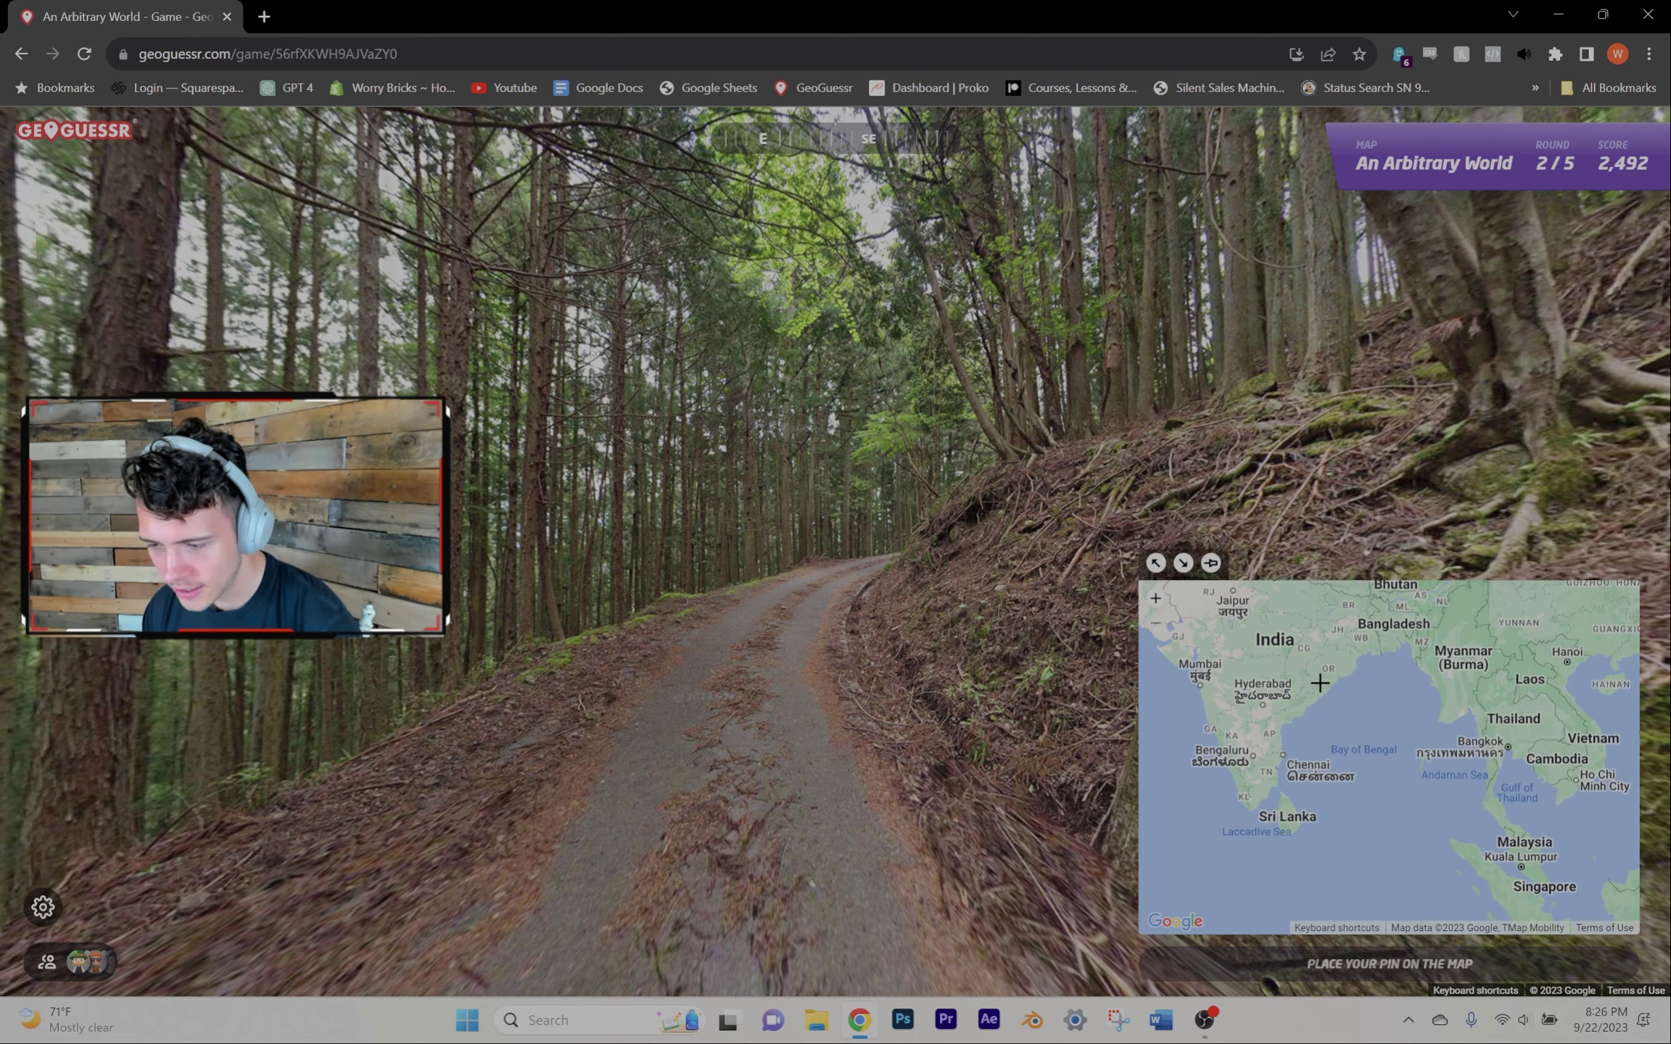
{"action": "scroll", "coordinate": [1410, 811], "scroll_direction": "down", "scroll_amount": 2}
{"action": "scroll", "coordinate": [1320, 749], "scroll_direction": "up", "scroll_amount": 2}
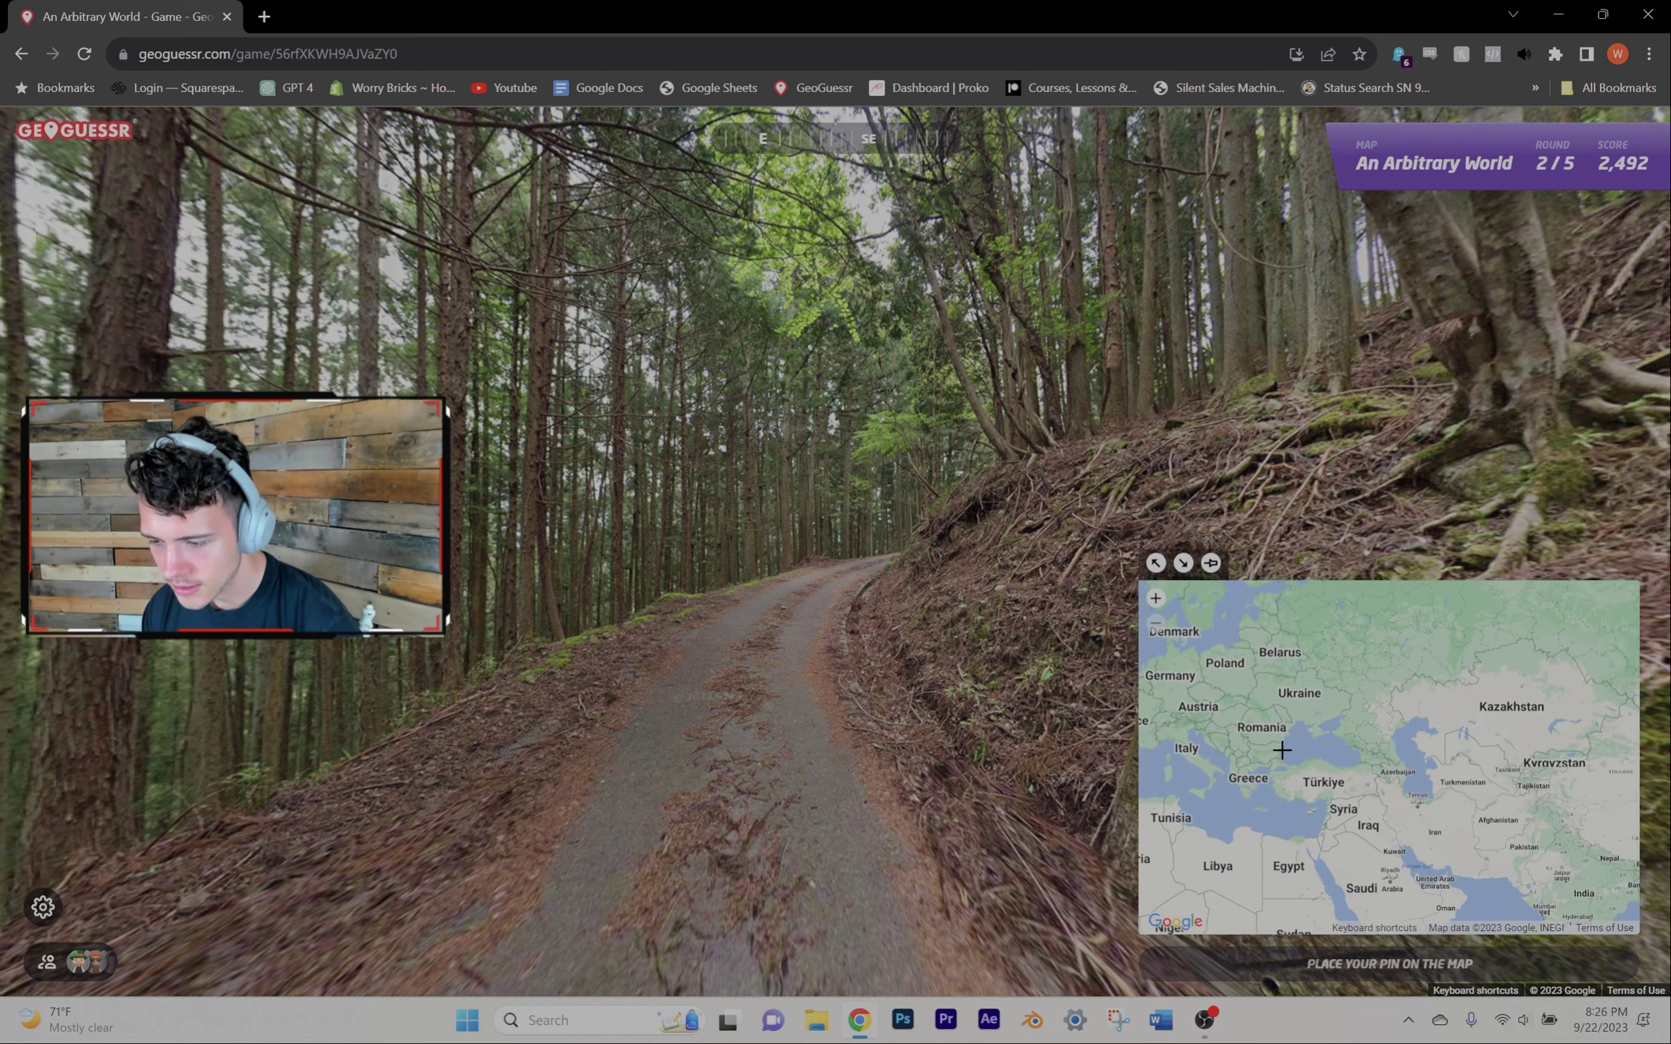
{"action": "scroll", "coordinate": [1240, 680], "scroll_direction": "up", "scroll_amount": 1}
{"action": "left_click", "coordinate": [1241, 679]}
{"action": "key", "text": "space"}
{"action": "key", "text": "space"}
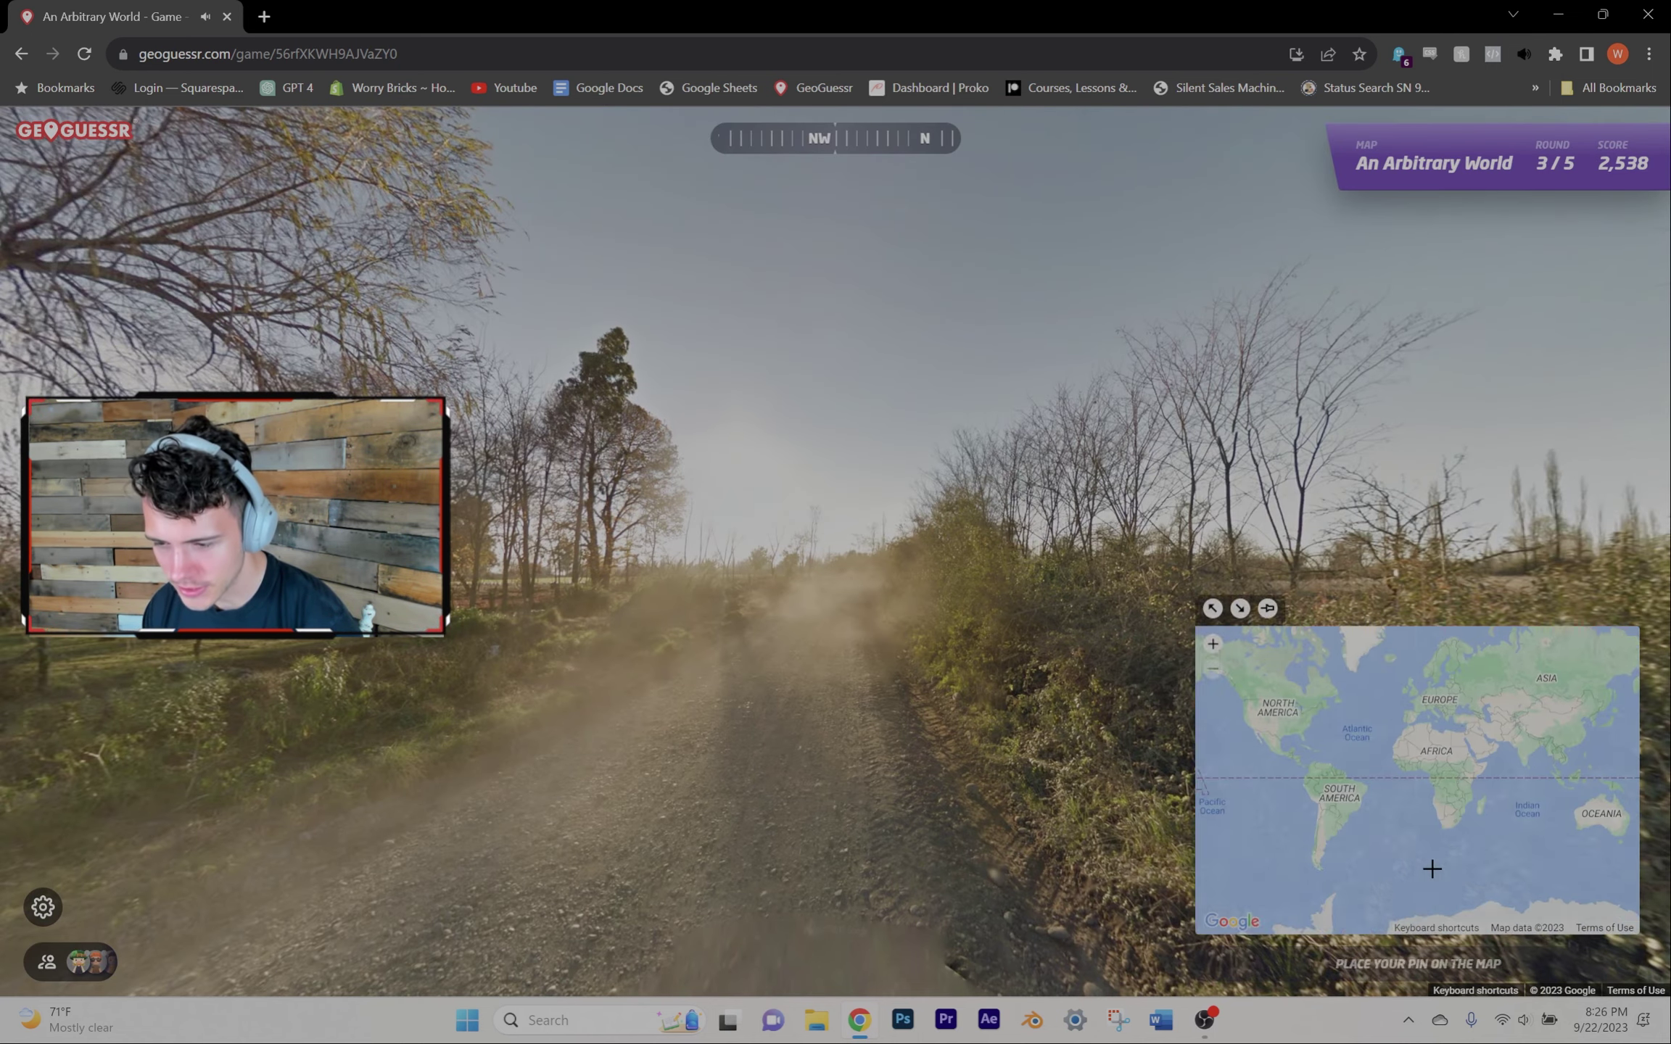
{"action": "scroll", "coordinate": [1399, 629], "scroll_direction": "up", "scroll_amount": 1}
{"action": "scroll", "coordinate": [1398, 629], "scroll_direction": "up", "scroll_amount": 2}
Step: Guess near Lithuania, in Europe and in Colombia for rounds three to five, reaching the summary
{"action": "left_click", "coordinate": [1398, 629]}
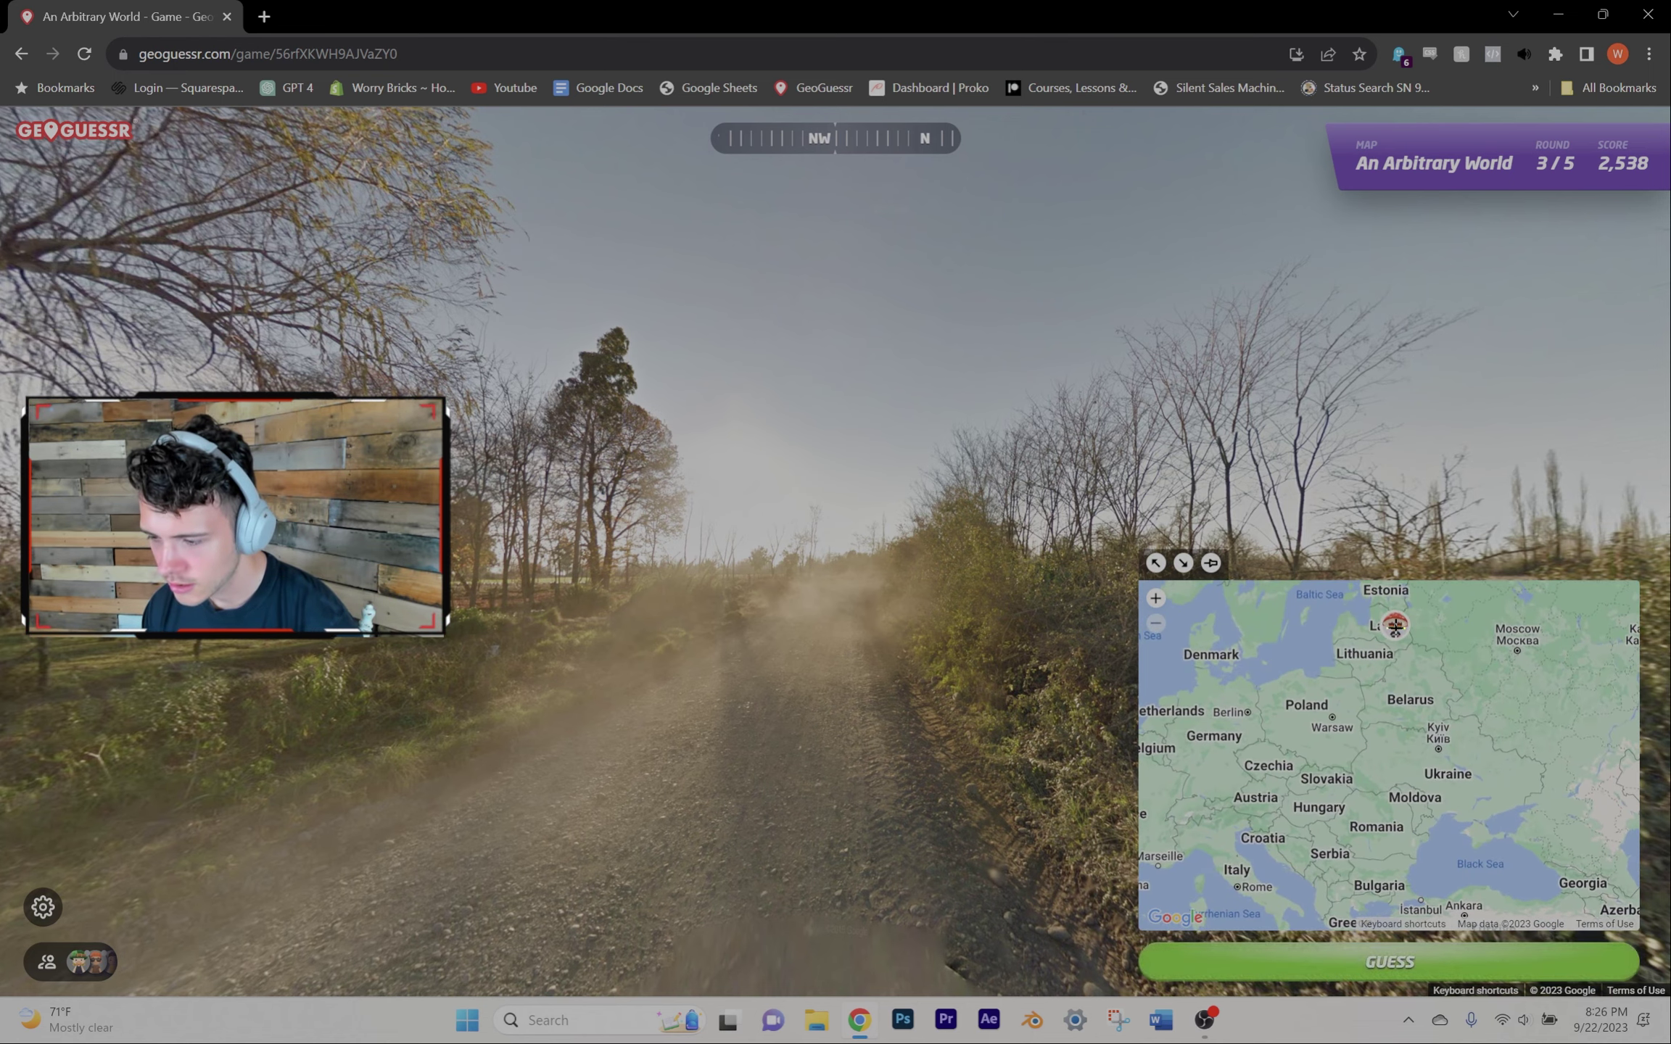
{"action": "key", "text": "space"}
{"action": "key", "text": "space"}
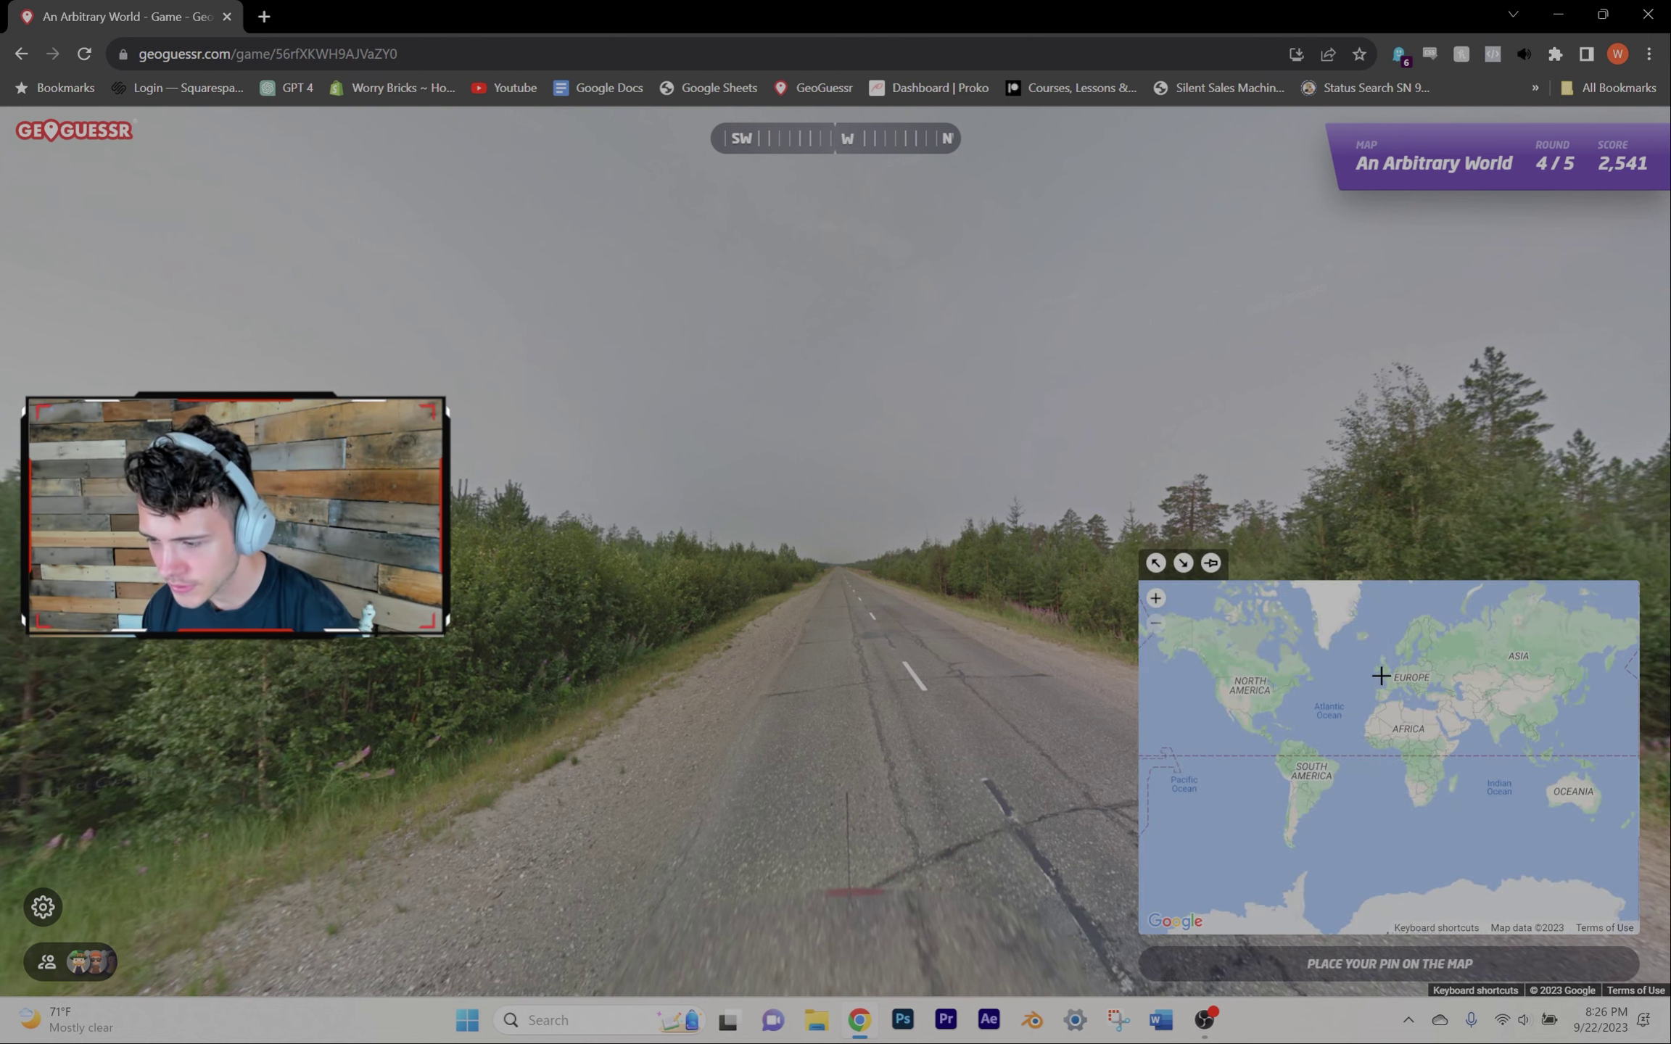
{"action": "scroll", "coordinate": [1455, 675], "scroll_direction": "up", "scroll_amount": 3}
{"action": "left_click", "coordinate": [1455, 659]}
{"action": "key", "text": "space"}
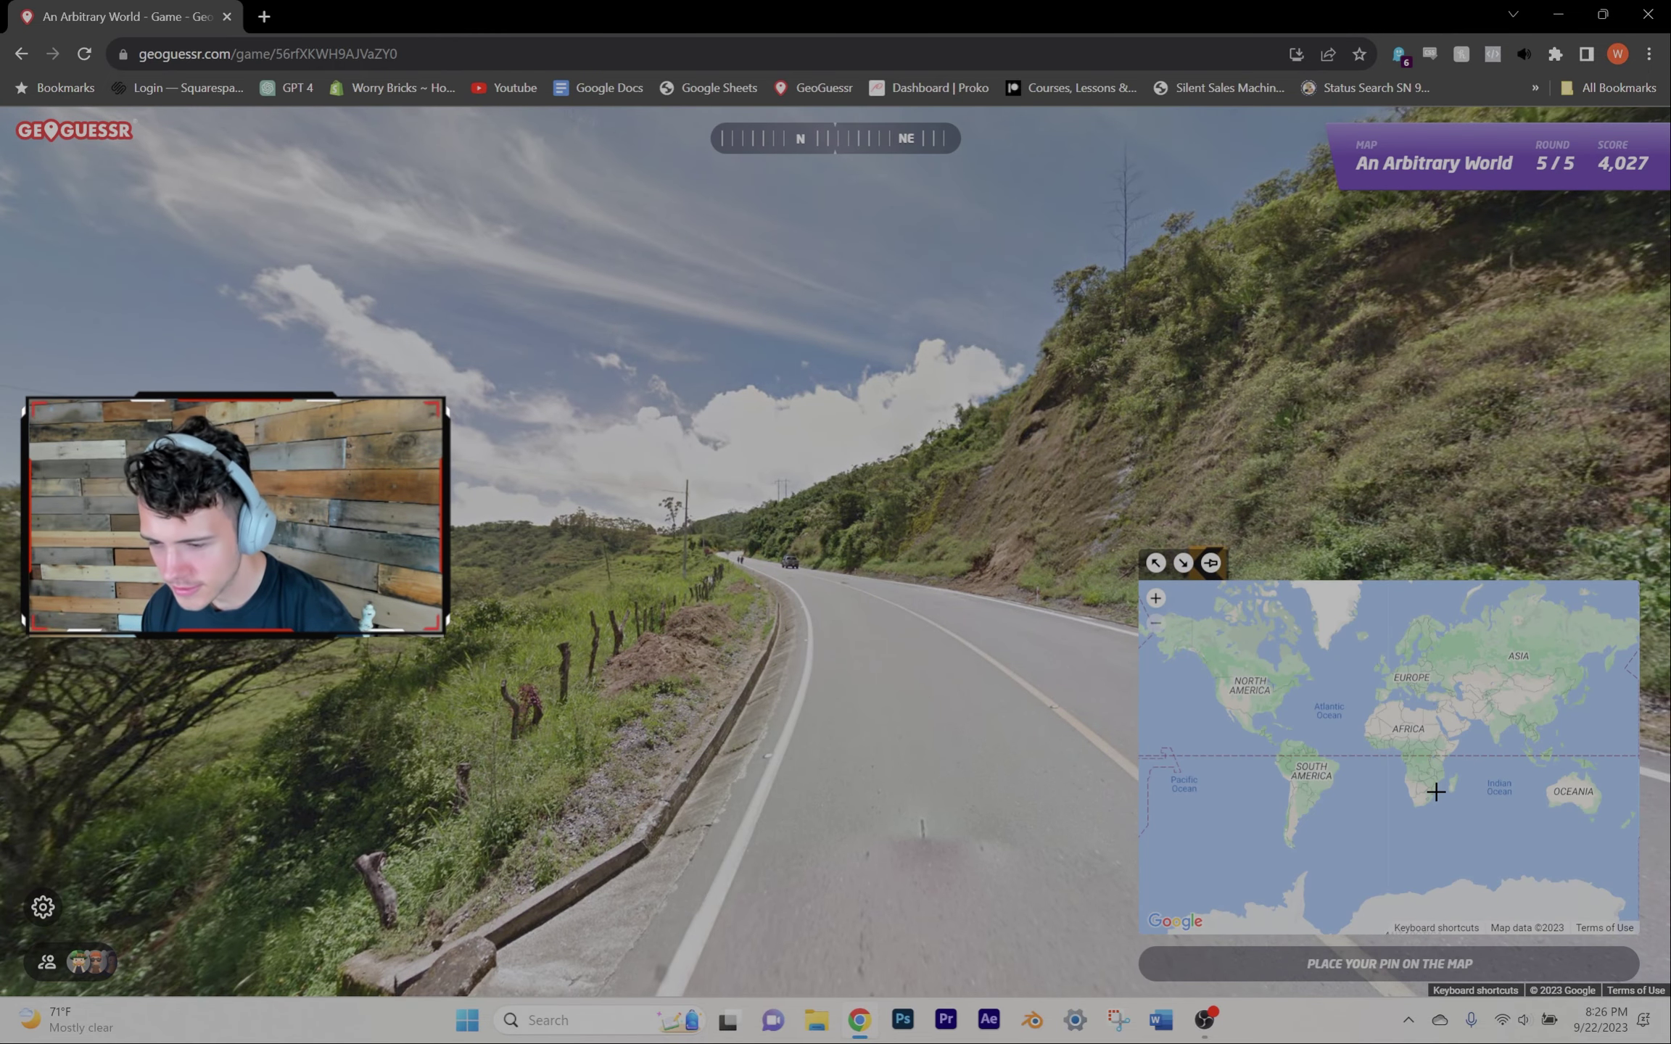
{"action": "scroll", "coordinate": [1280, 764], "scroll_direction": "up", "scroll_amount": 2}
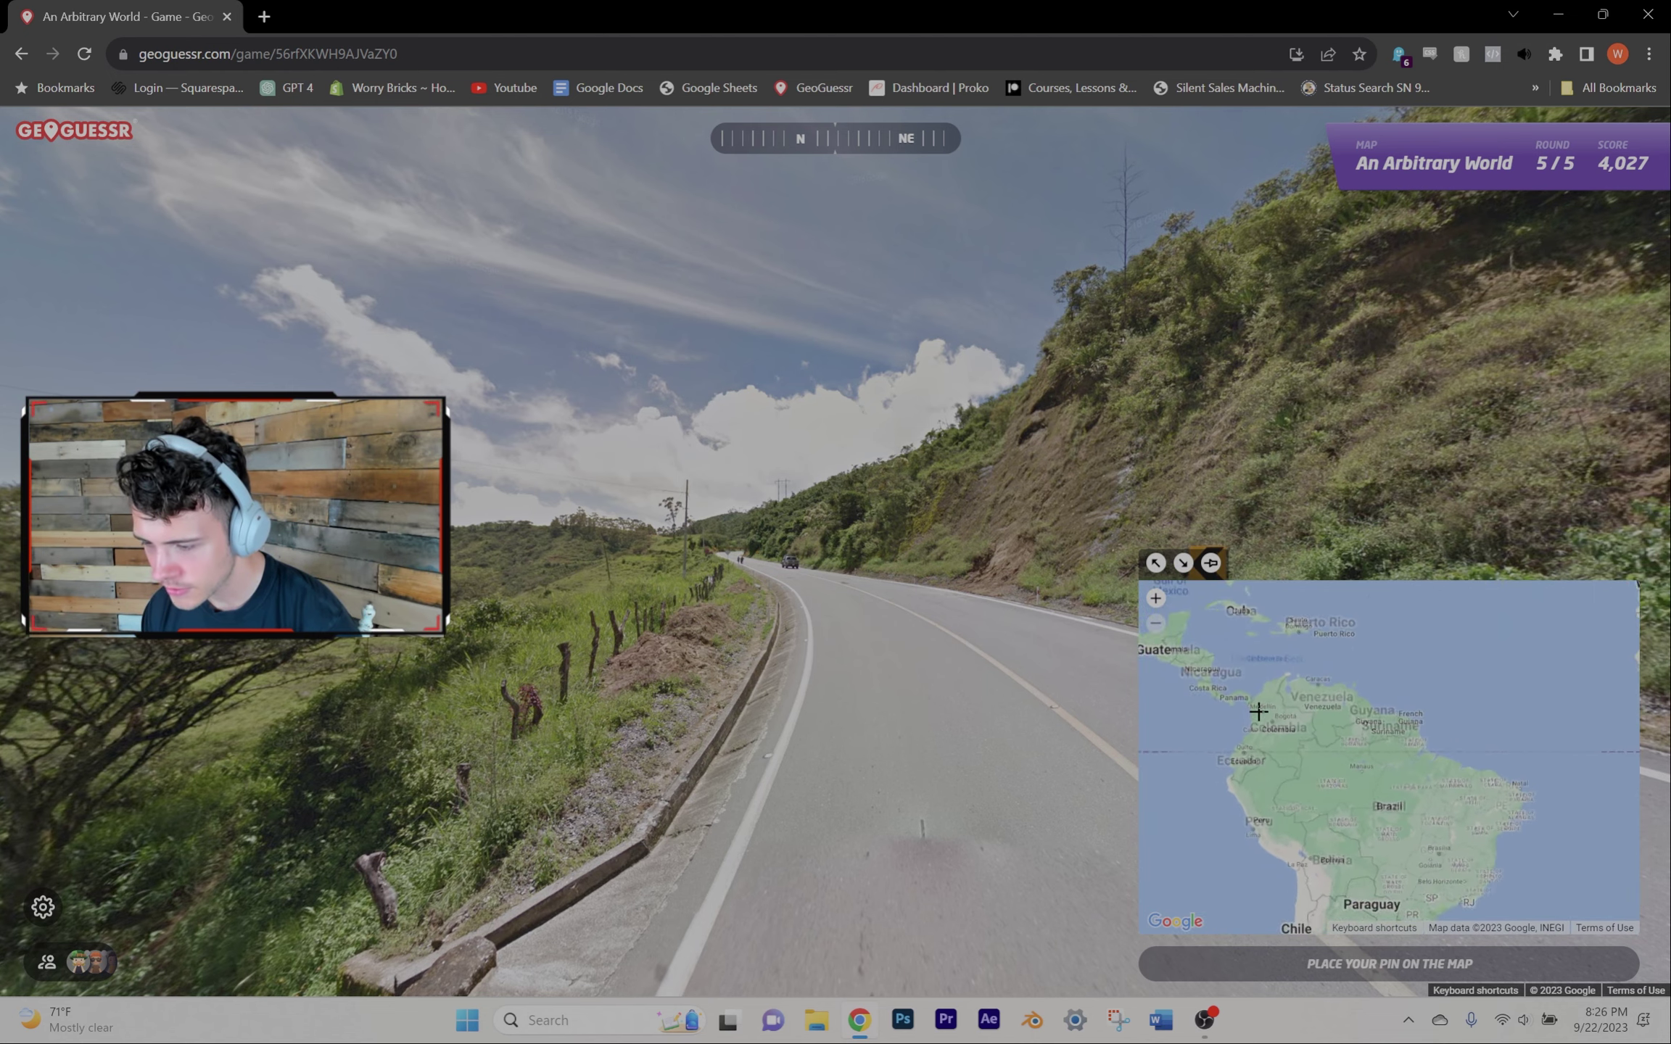
{"action": "scroll", "coordinate": [1281, 758], "scroll_direction": "up", "scroll_amount": 1}
{"action": "left_click", "coordinate": [1273, 725]}
{"action": "key", "text": "space"}
{"action": "key", "text": "space"}
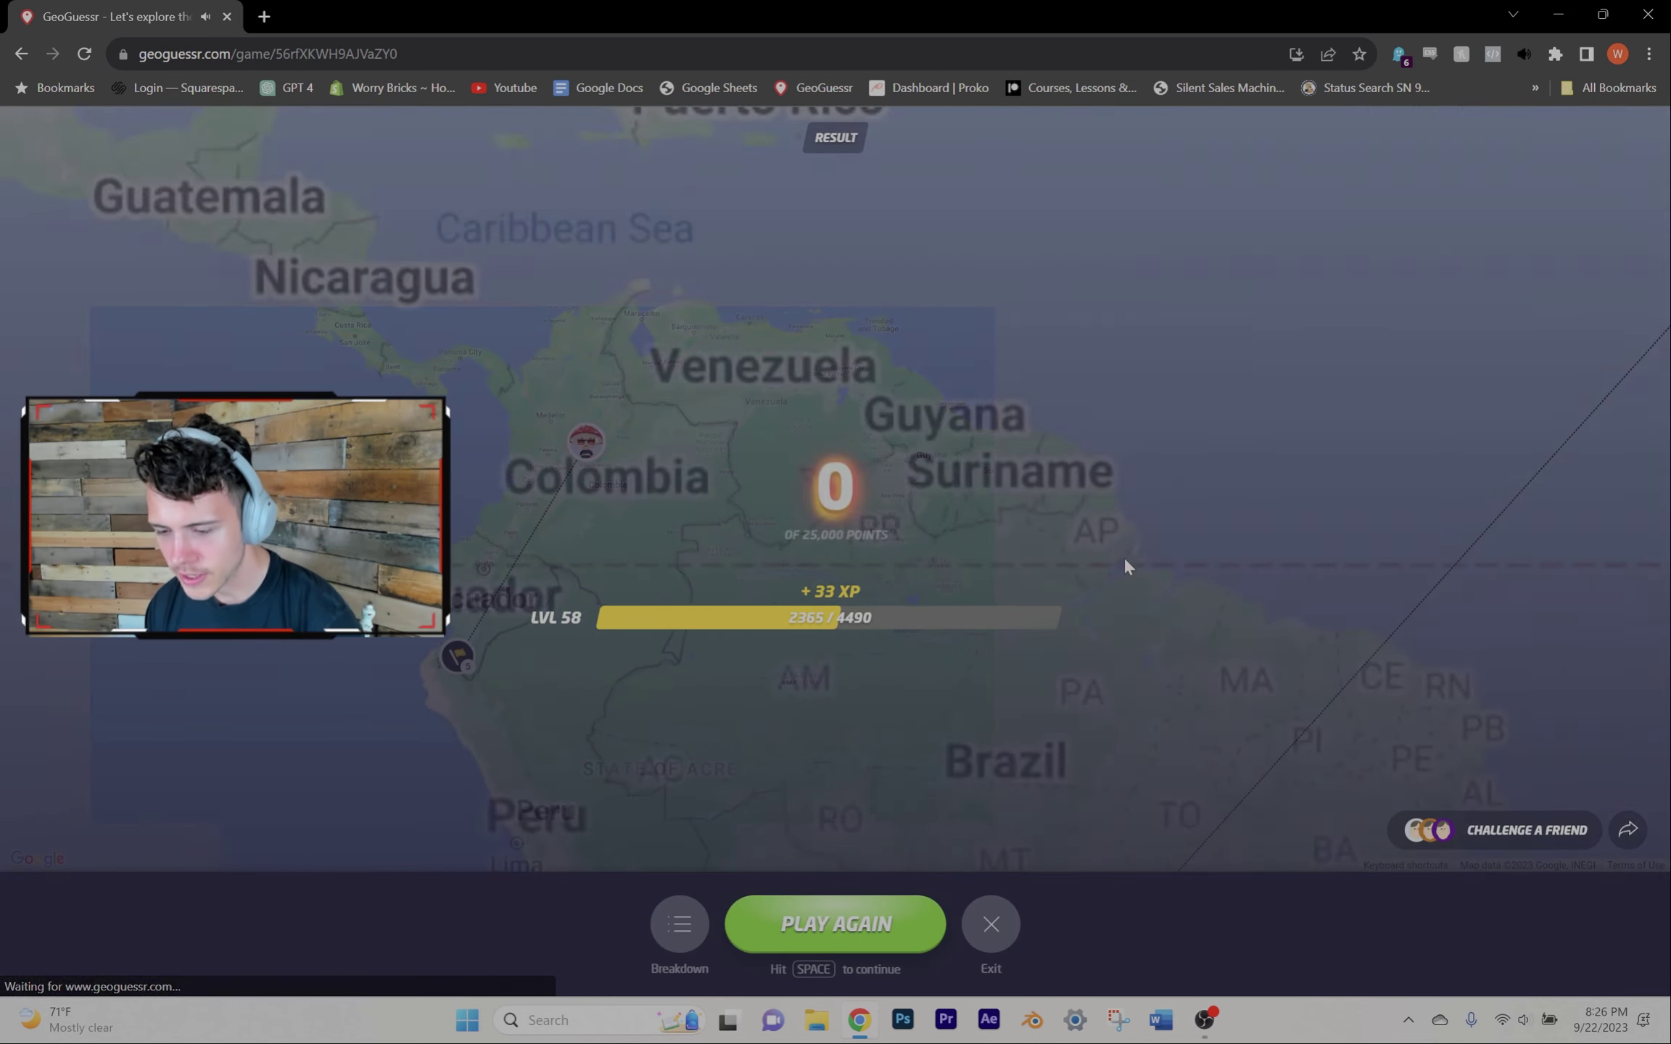
{"action": "key", "text": "space"}
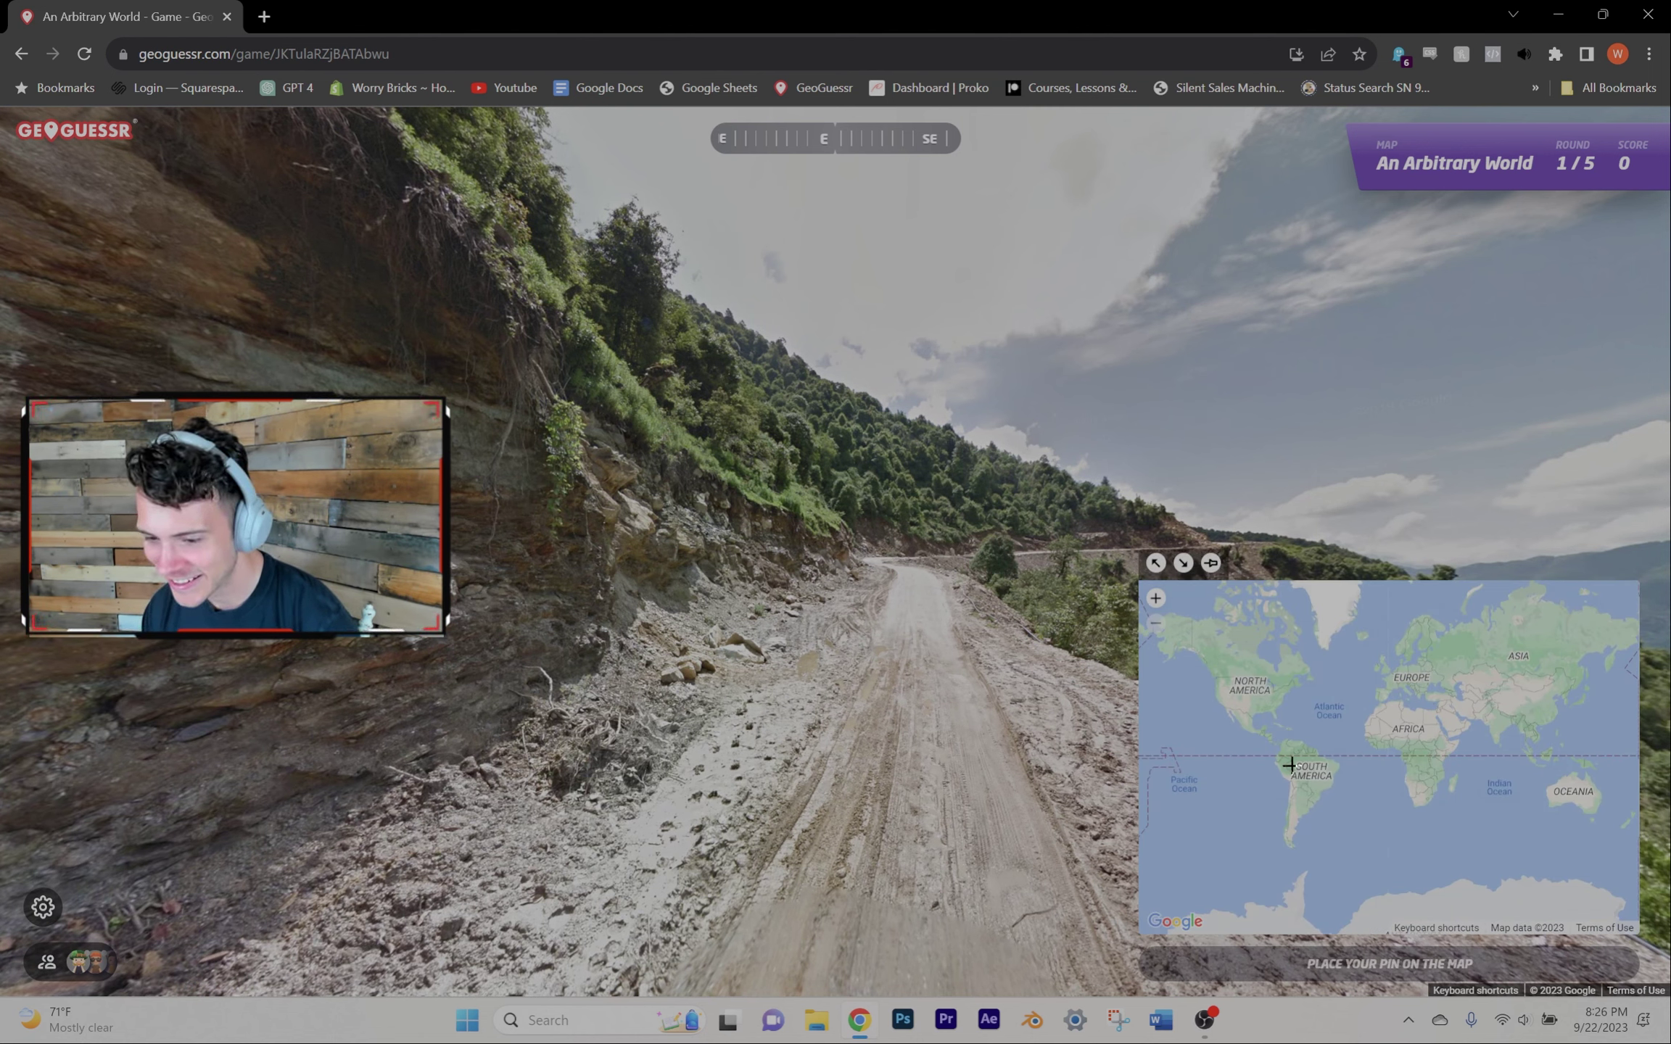
{"action": "scroll", "coordinate": [1578, 714], "scroll_direction": "up", "scroll_amount": 3}
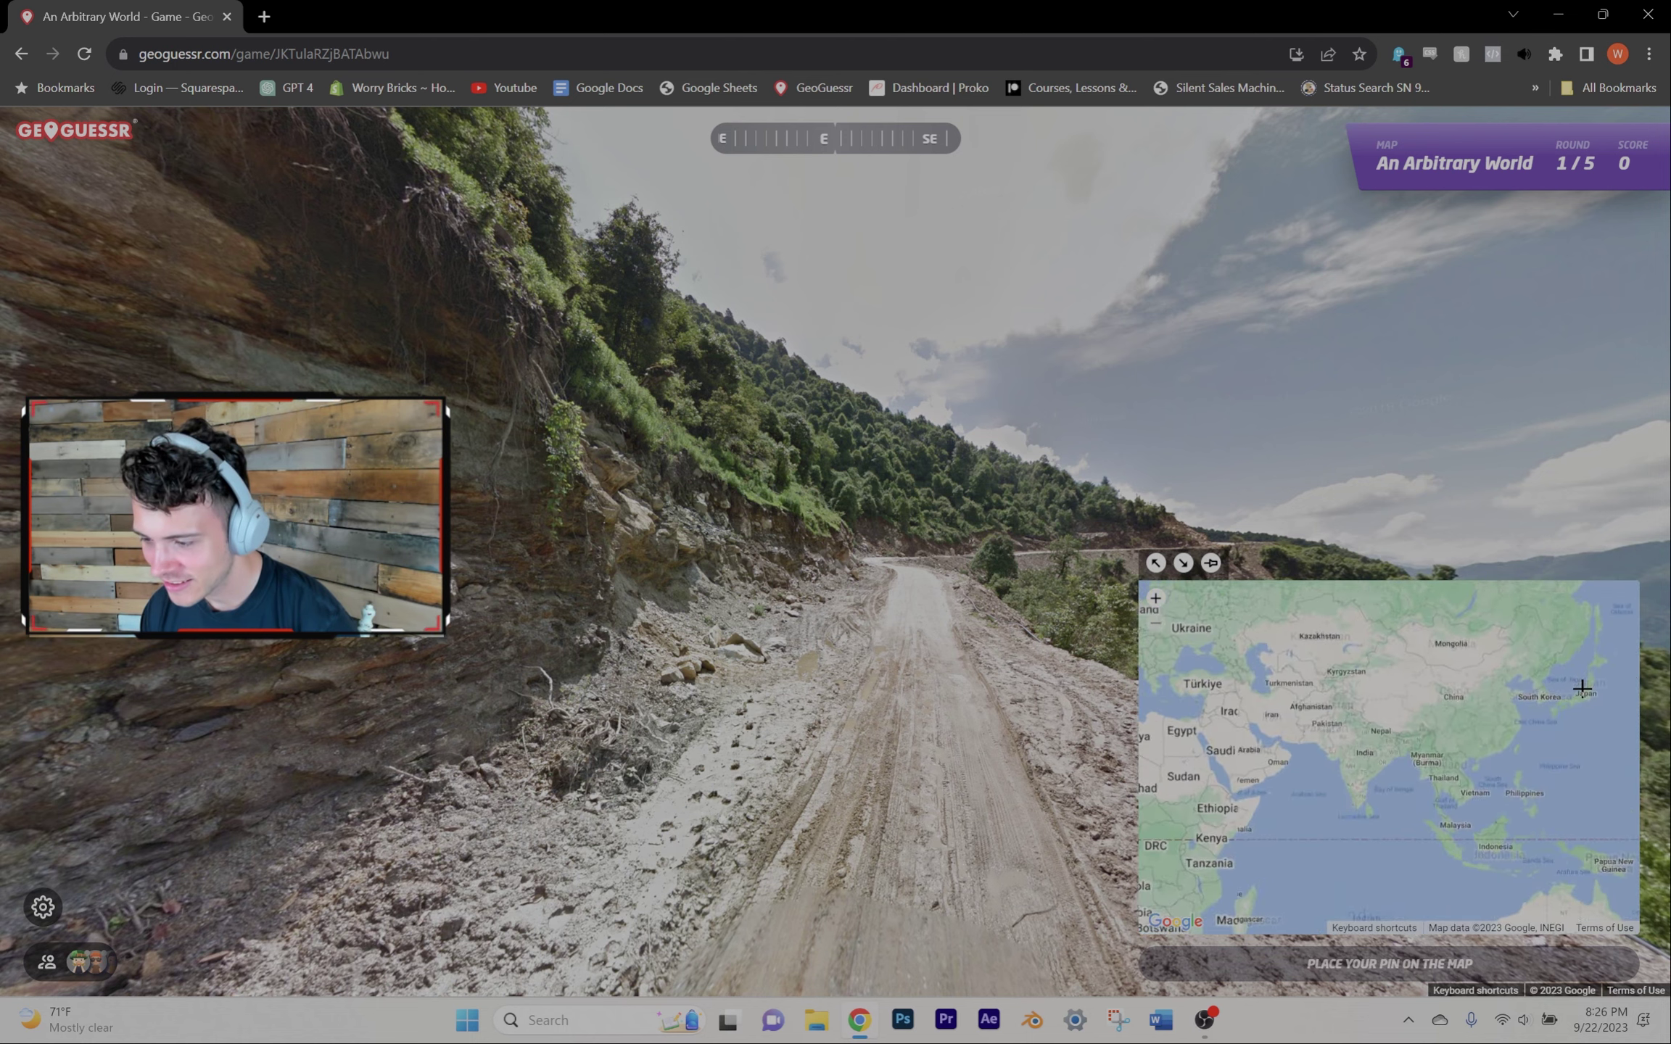
{"action": "scroll", "coordinate": [1566, 714], "scroll_direction": "up", "scroll_amount": 2}
Step: Guess Japan and southeastern Brazil in rounds one and two
{"action": "left_click", "coordinate": [1496, 703]}
{"action": "key", "text": "space"}
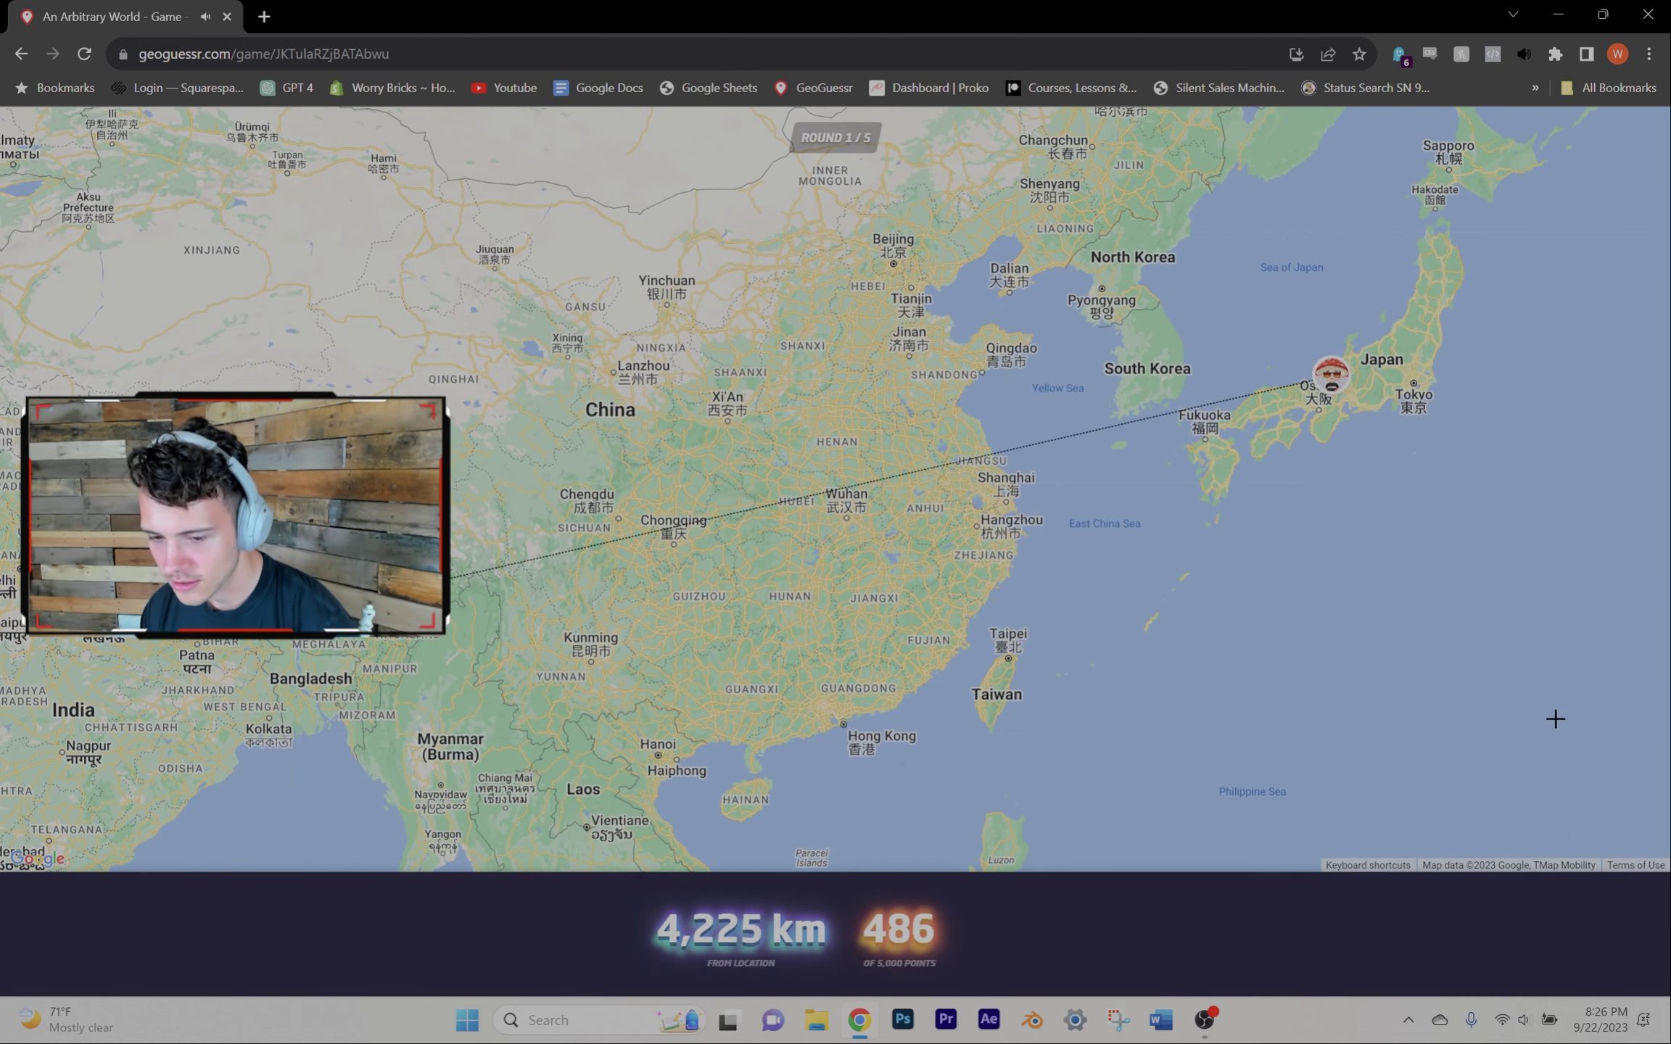
{"action": "key", "text": "space"}
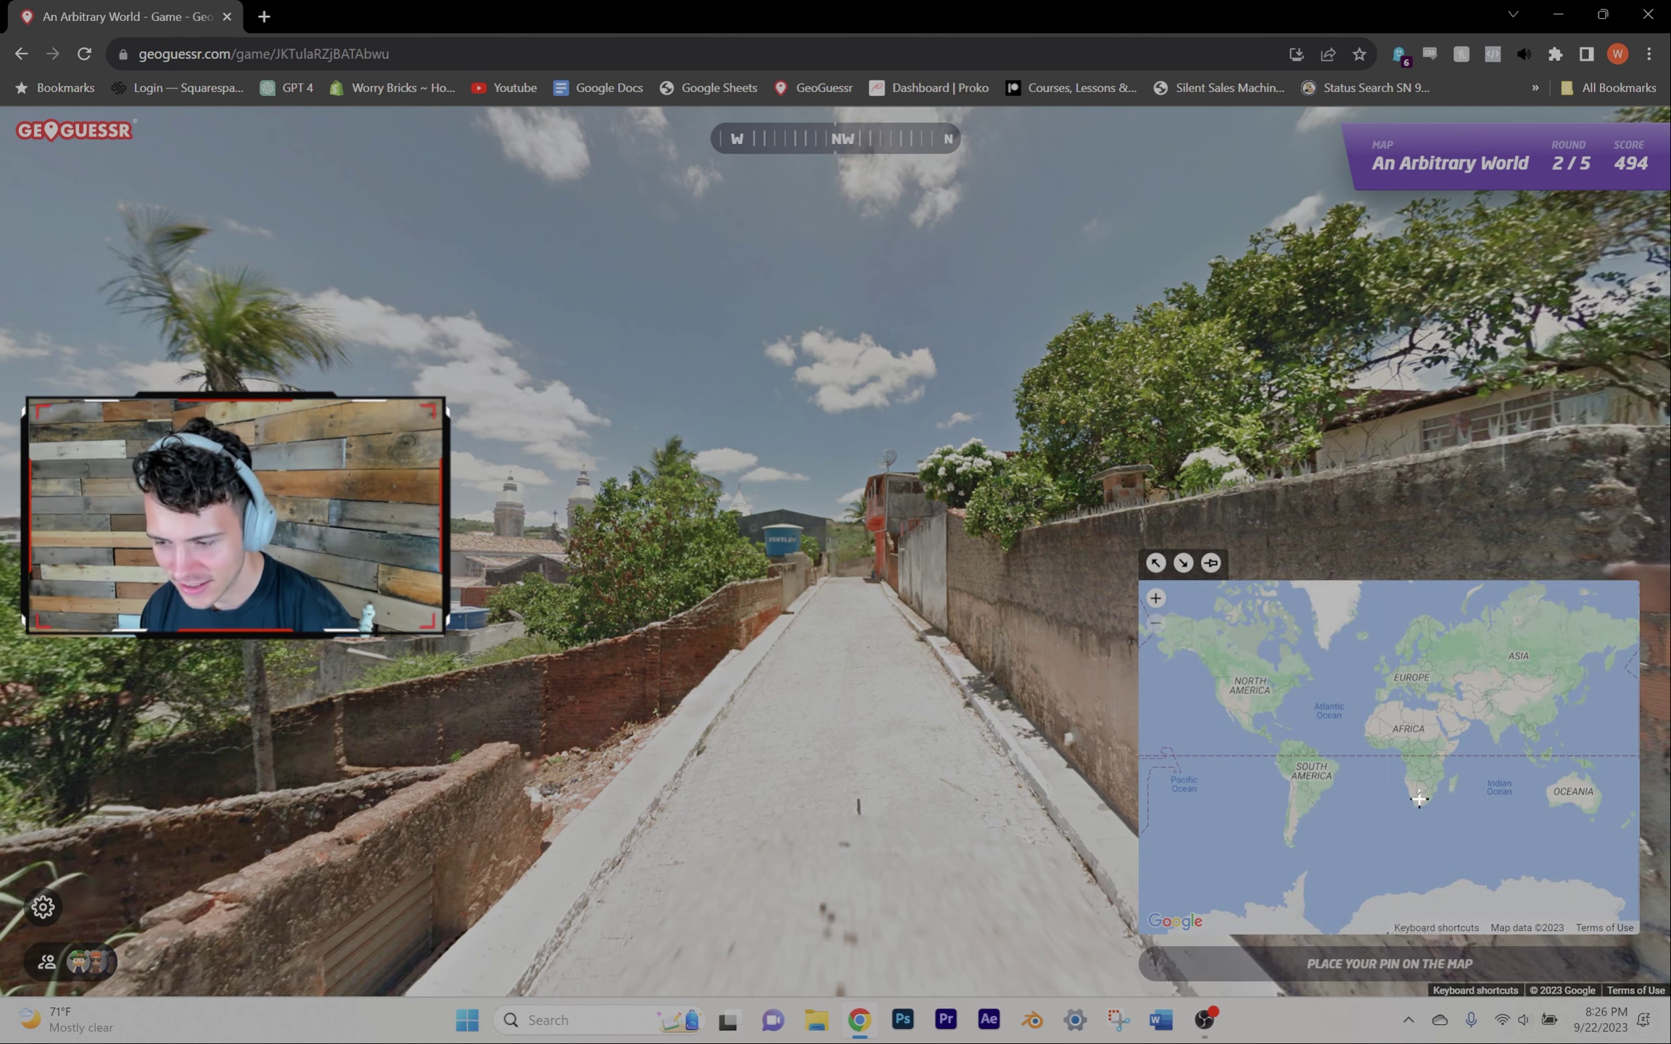
{"action": "scroll", "coordinate": [1323, 790], "scroll_direction": "up", "scroll_amount": 2}
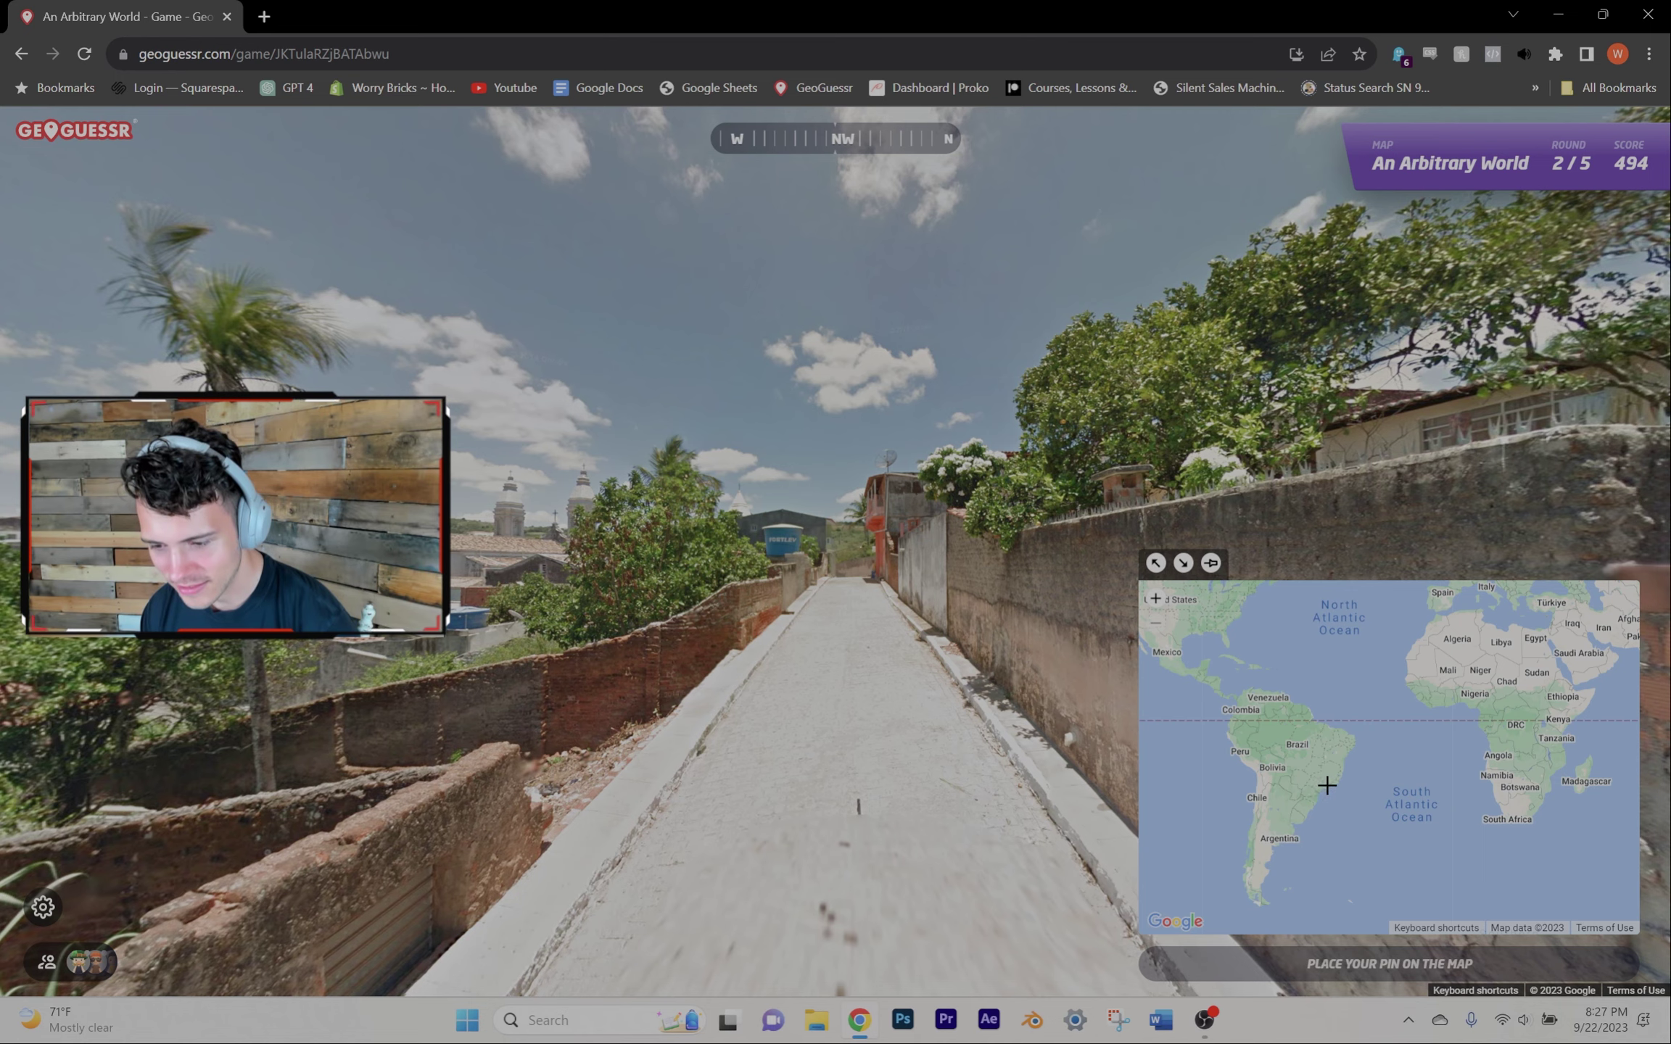
{"action": "scroll", "coordinate": [1327, 785], "scroll_direction": "up", "scroll_amount": 2}
{"action": "scroll", "coordinate": [1332, 777], "scroll_direction": "up", "scroll_amount": 1}
{"action": "left_click", "coordinate": [1351, 789]}
{"action": "key", "text": "space"}
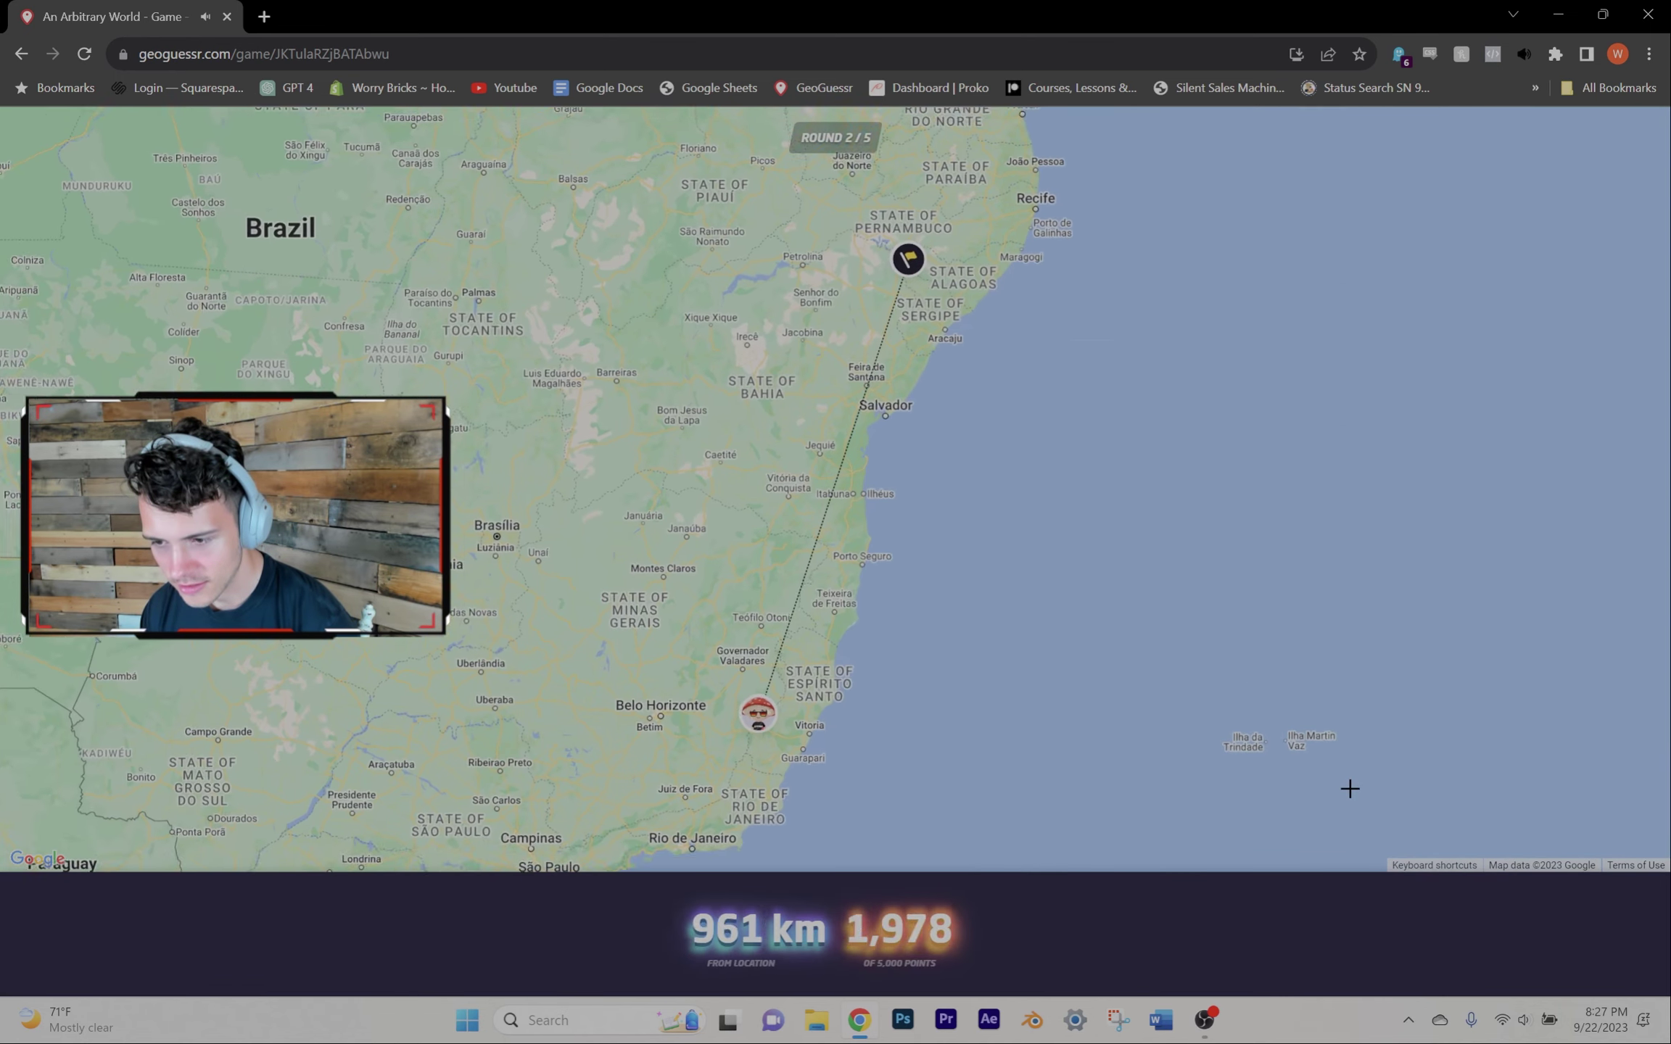
{"action": "key", "text": "space"}
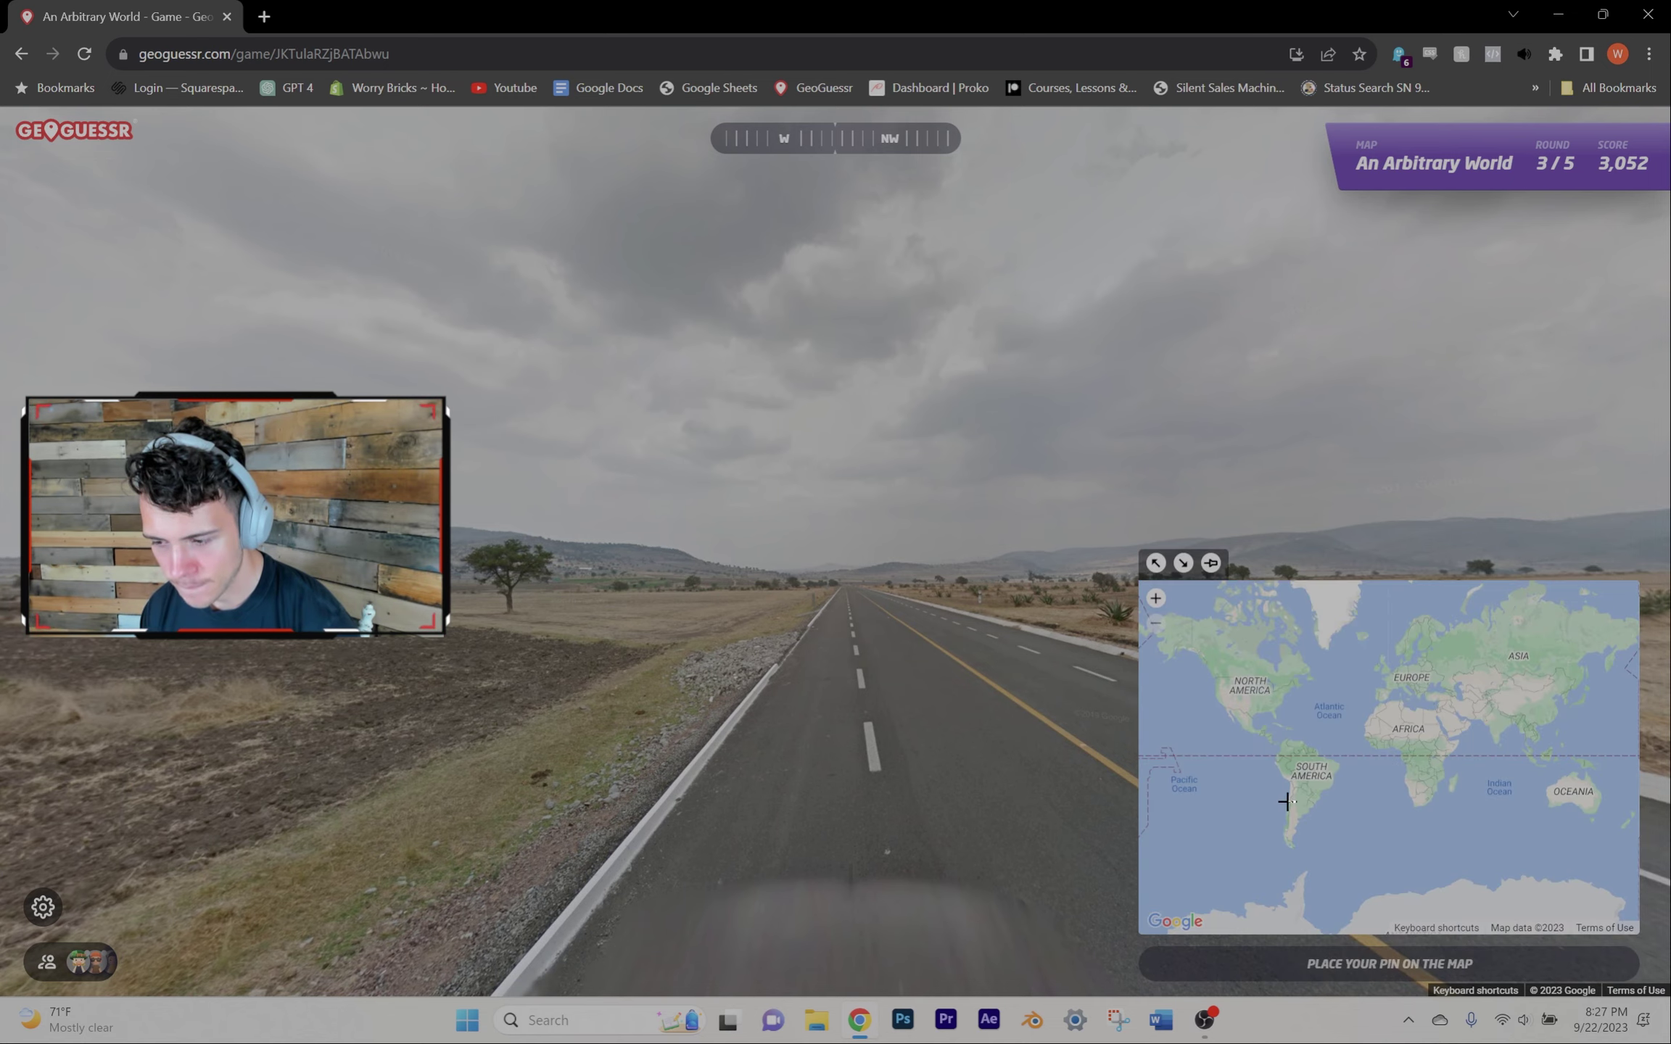
{"action": "scroll", "coordinate": [1336, 806], "scroll_direction": "up", "scroll_amount": 2}
{"action": "scroll", "coordinate": [1336, 806], "scroll_direction": "up", "scroll_amount": 1}
Step: Guess near Uruguay, central Chile and Scandinavia in rounds three to five, reaching the summary
{"action": "left_click", "coordinate": [1310, 827]}
{"action": "key", "text": "space"}
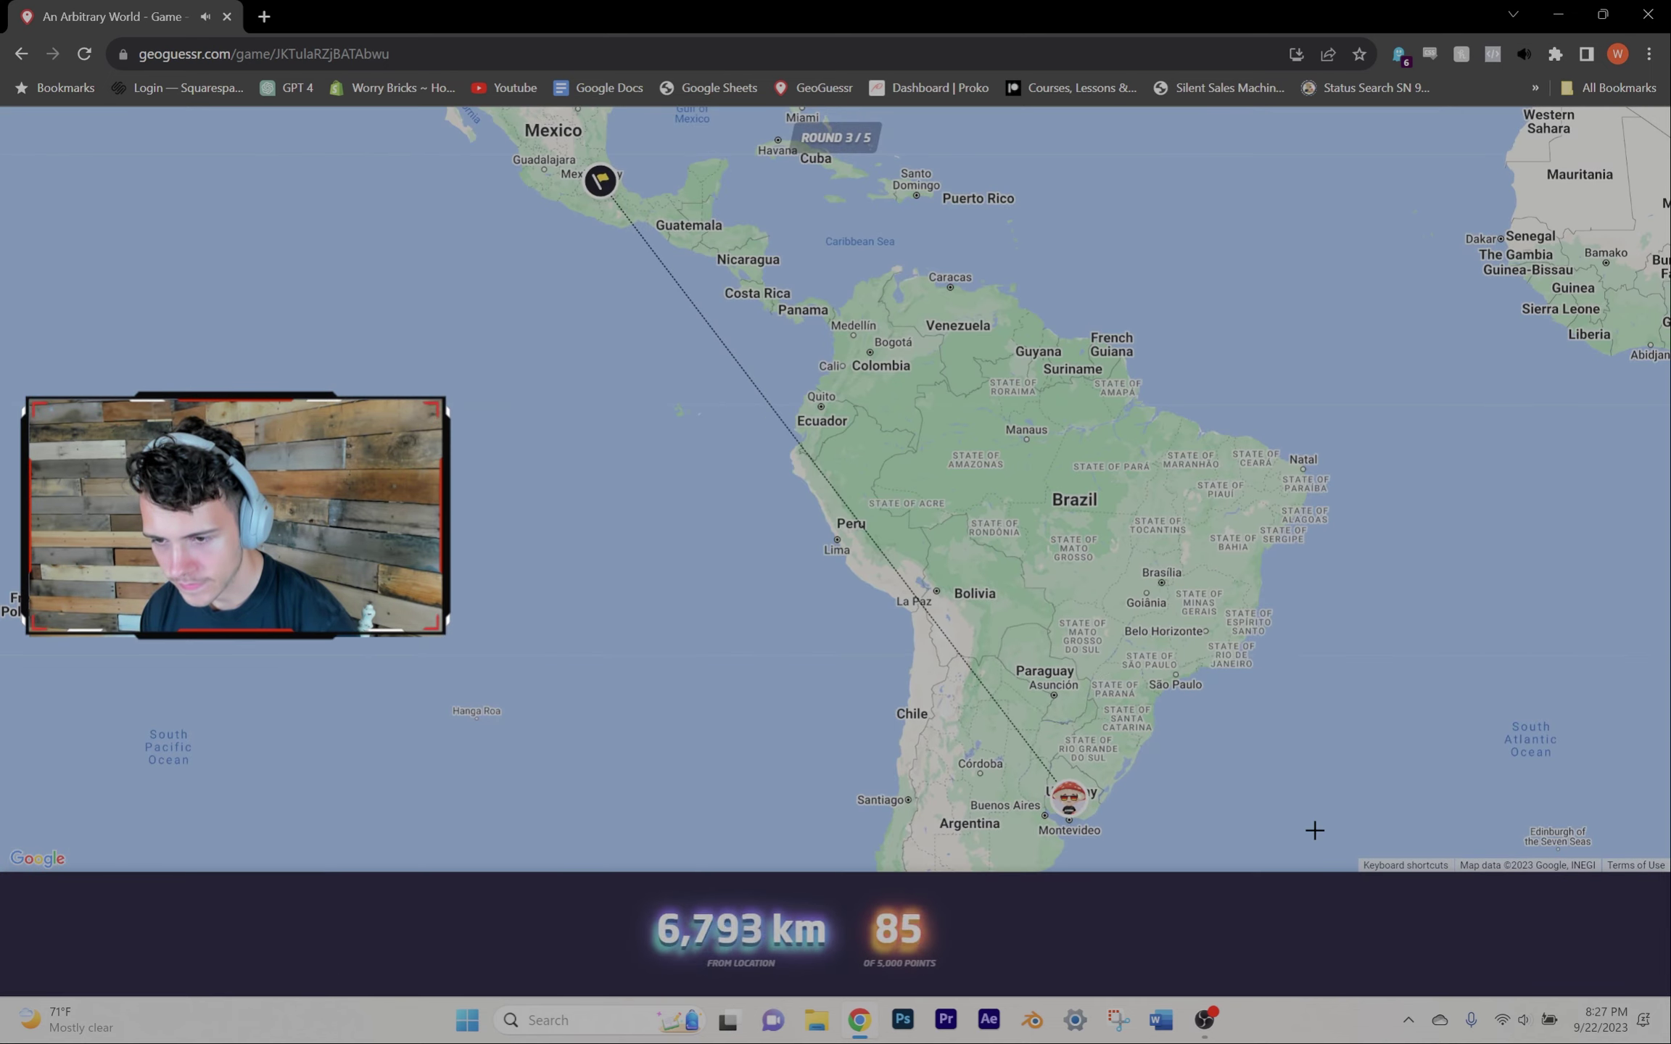
{"action": "key", "text": "space"}
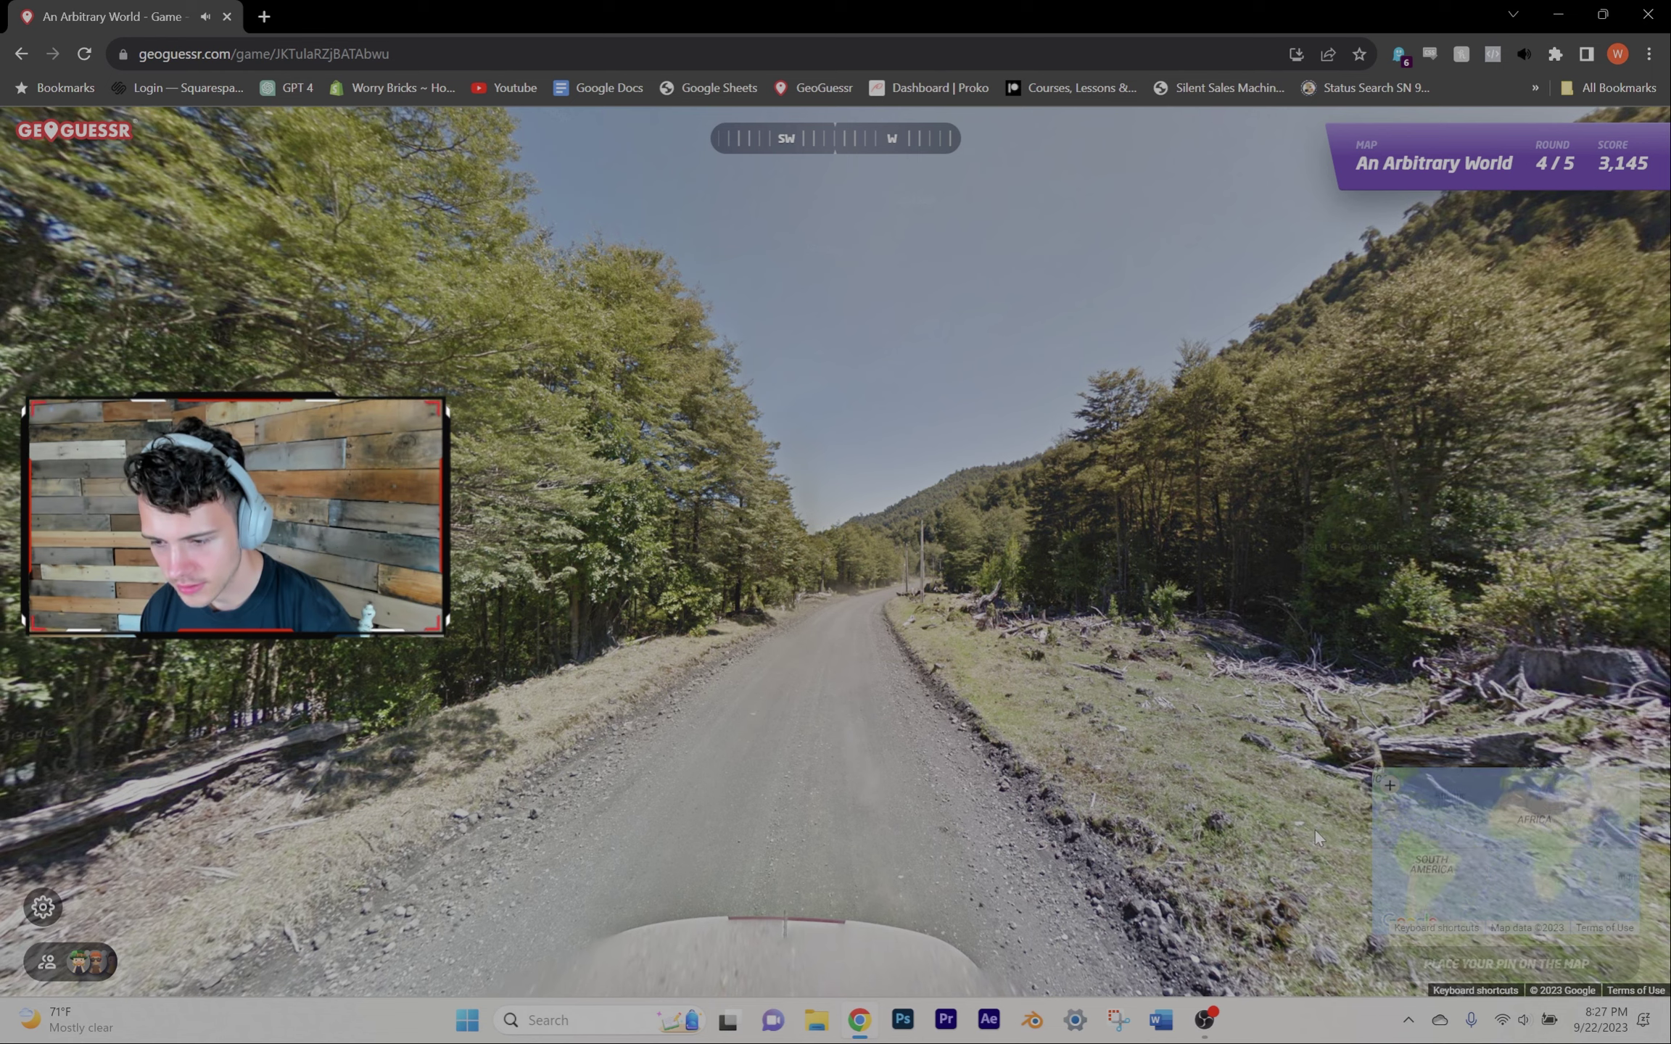
{"action": "scroll", "coordinate": [1288, 794], "scroll_direction": "up", "scroll_amount": 2}
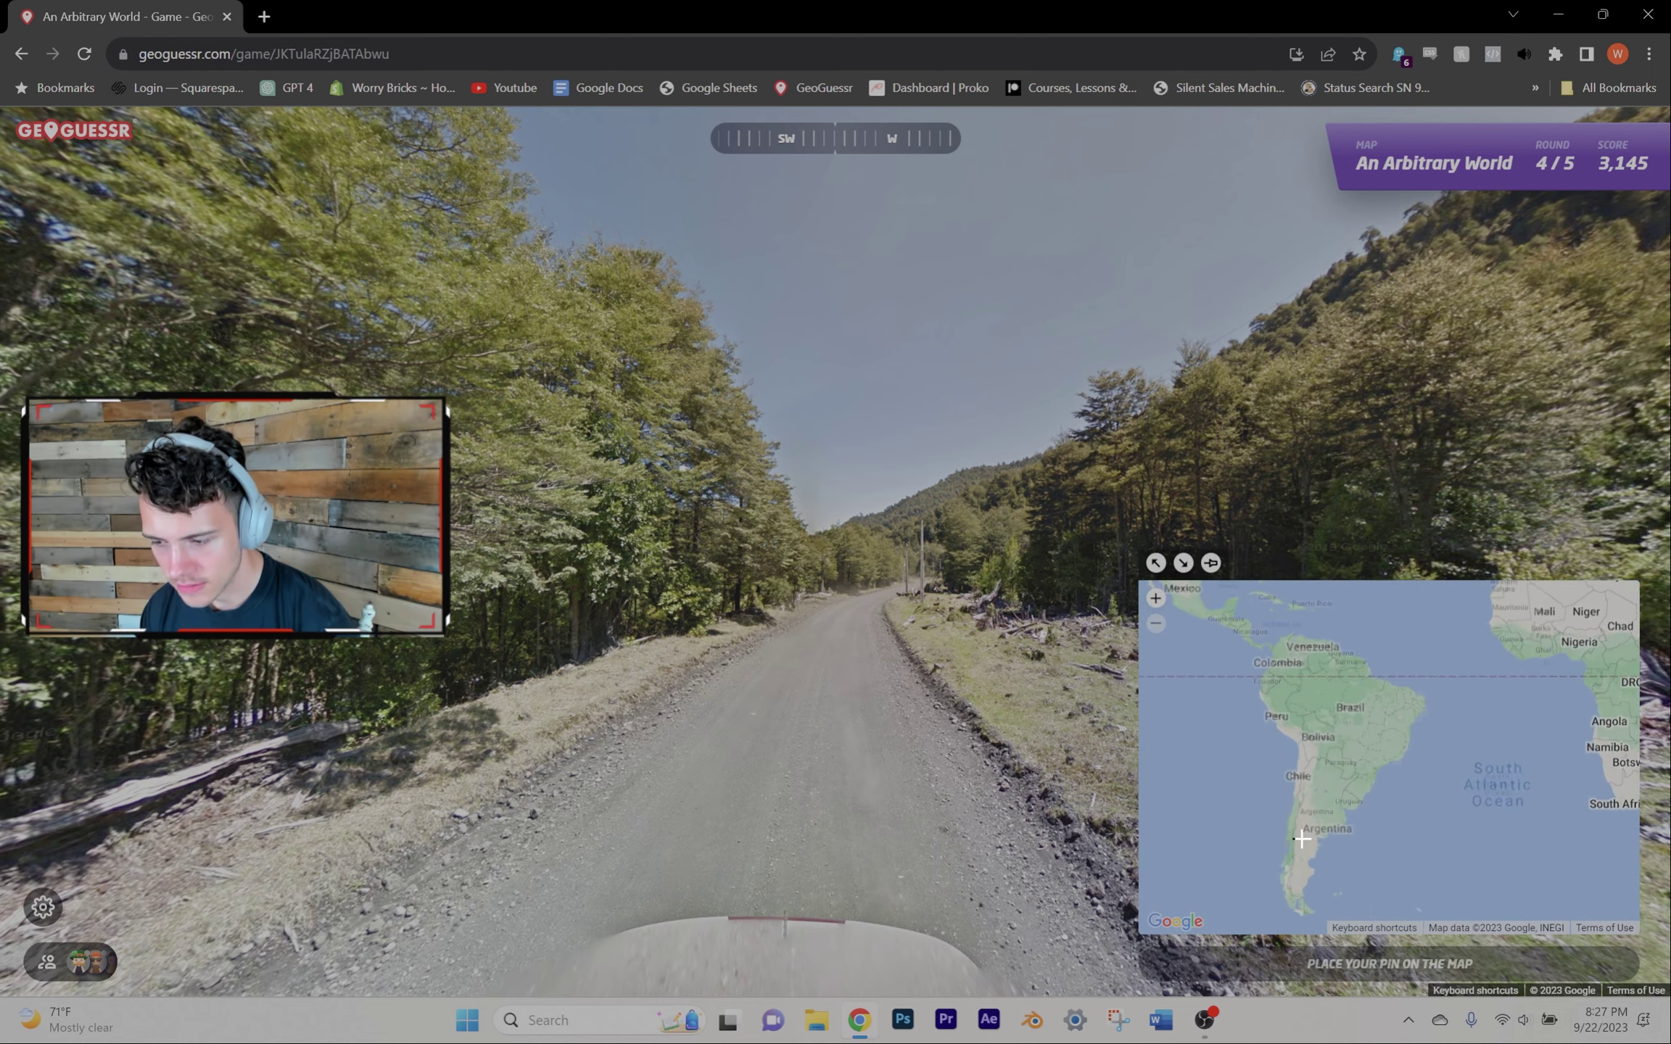
{"action": "scroll", "coordinate": [1289, 794], "scroll_direction": "up", "scroll_amount": 1}
{"action": "left_click", "coordinate": [1288, 794]}
{"action": "key", "text": "space"}
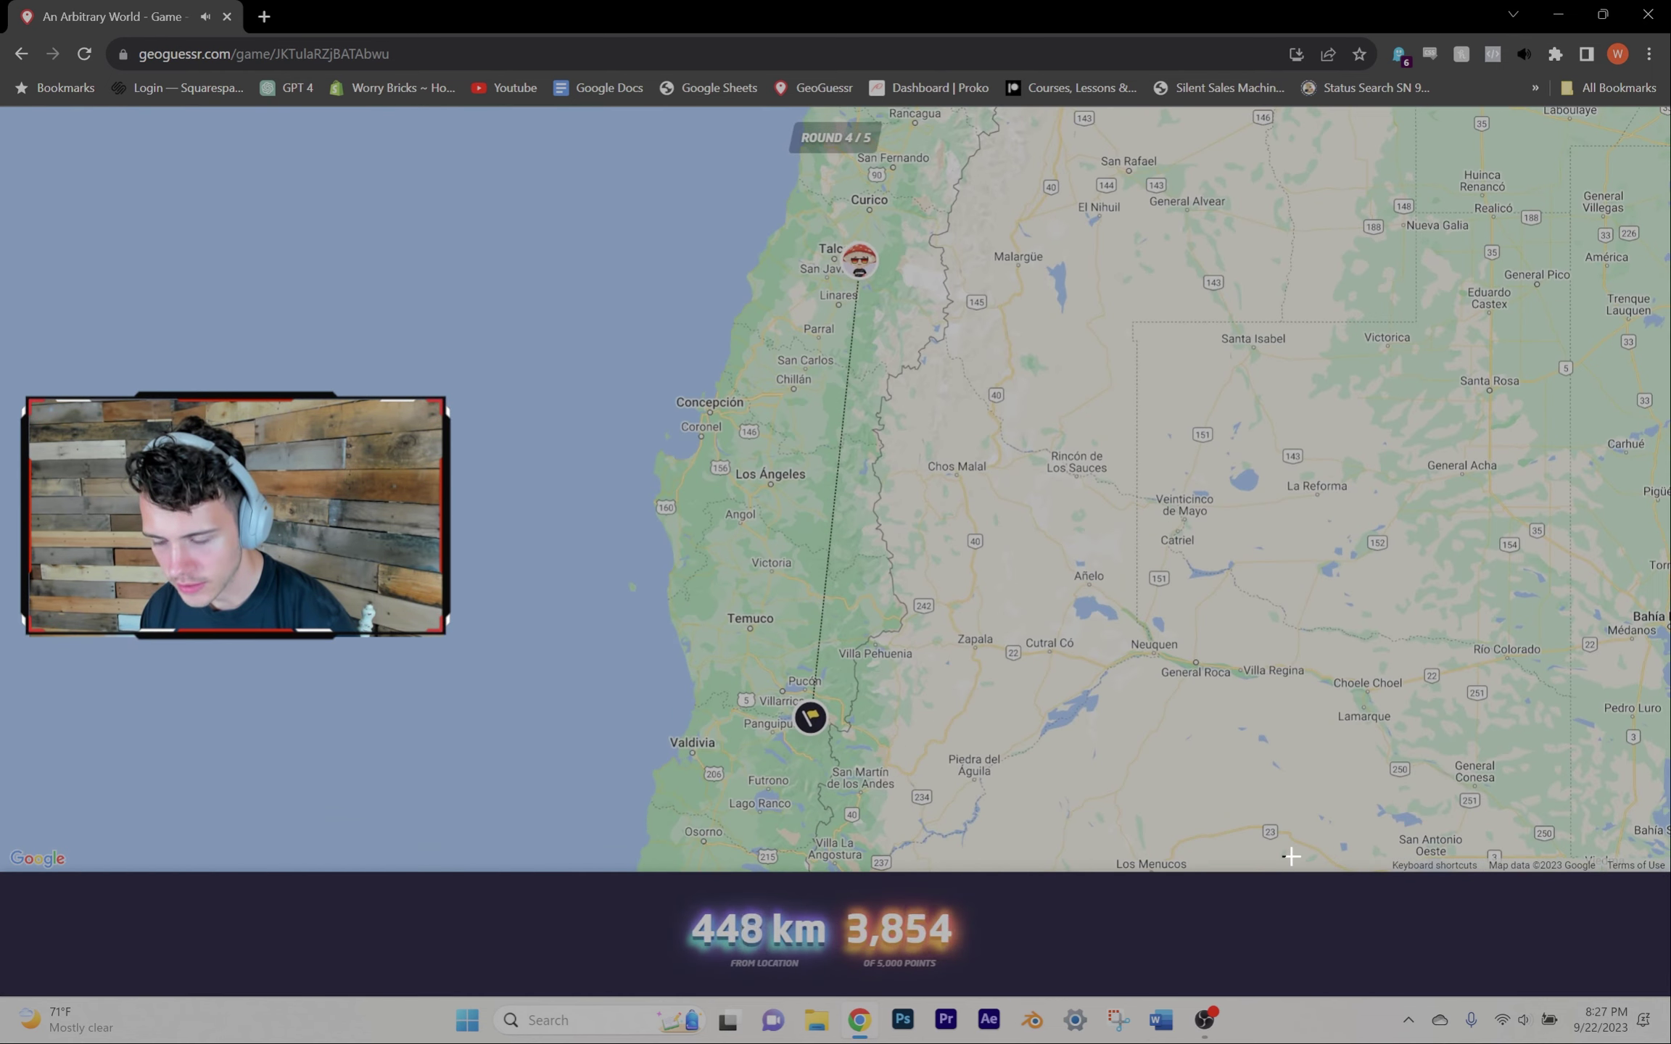
{"action": "key", "text": "space"}
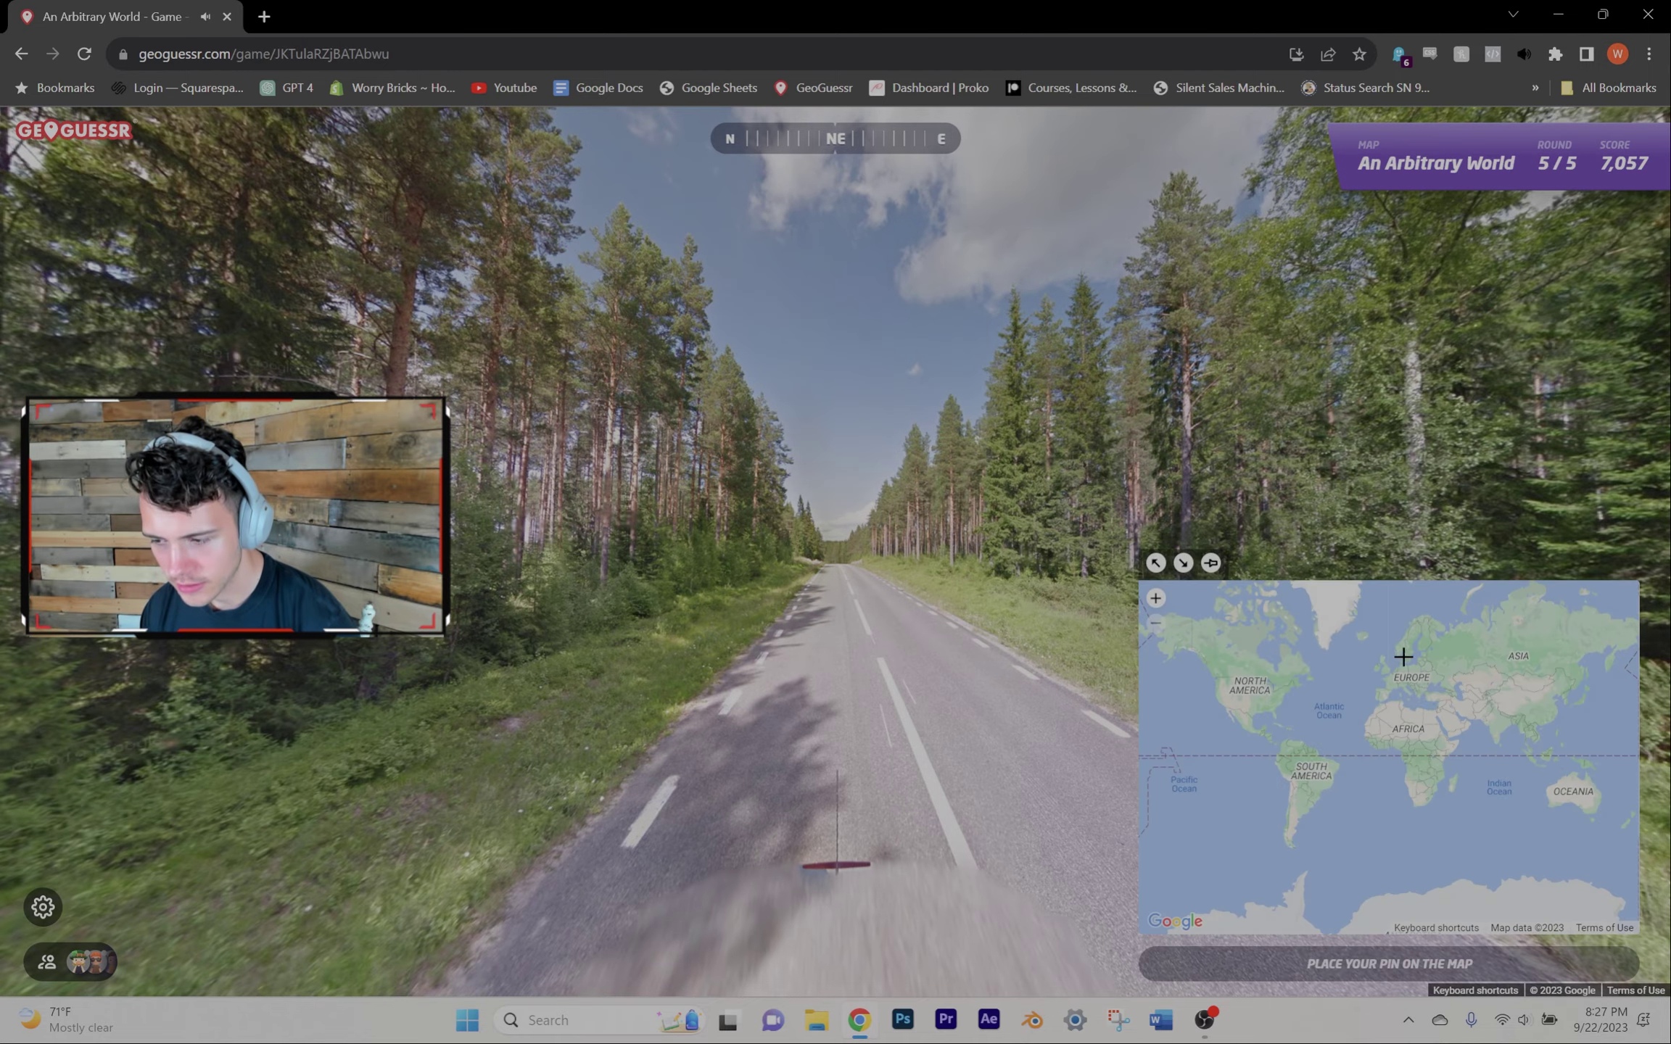
{"action": "scroll", "coordinate": [1428, 670], "scroll_direction": "up", "scroll_amount": 2}
{"action": "left_click", "coordinate": [1397, 755]}
{"action": "key", "text": "space"}
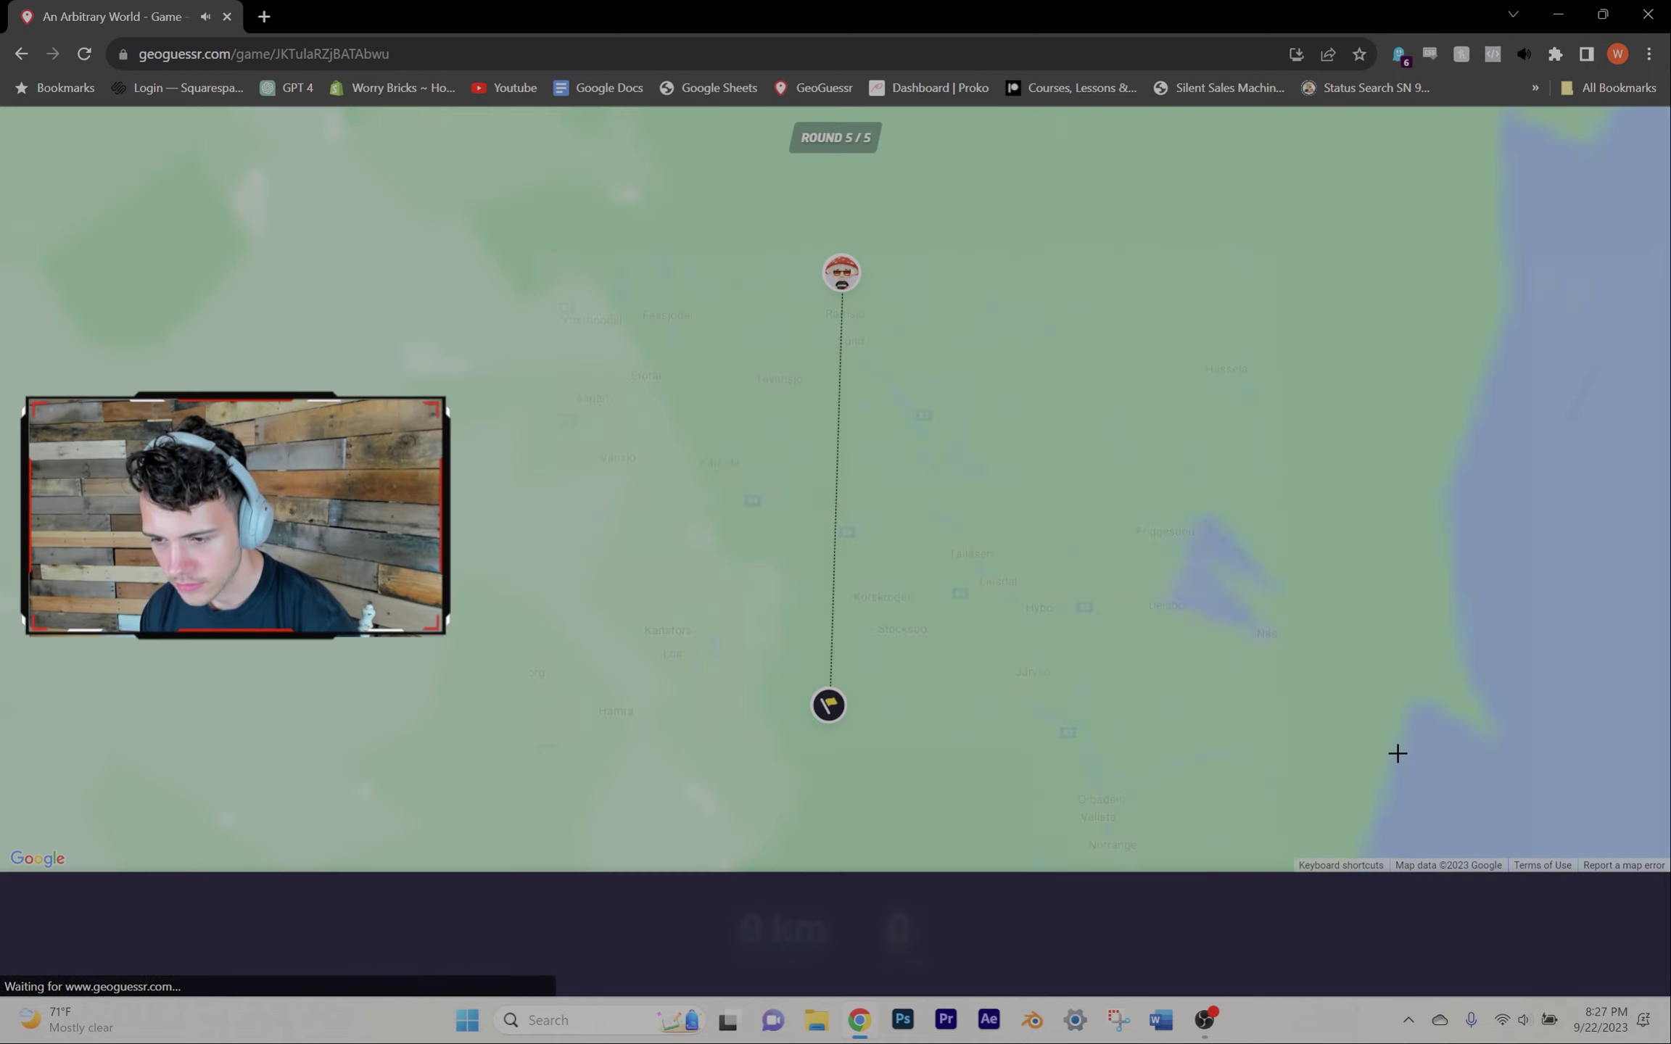
{"action": "key", "text": "space"}
{"action": "key", "text": "space"}
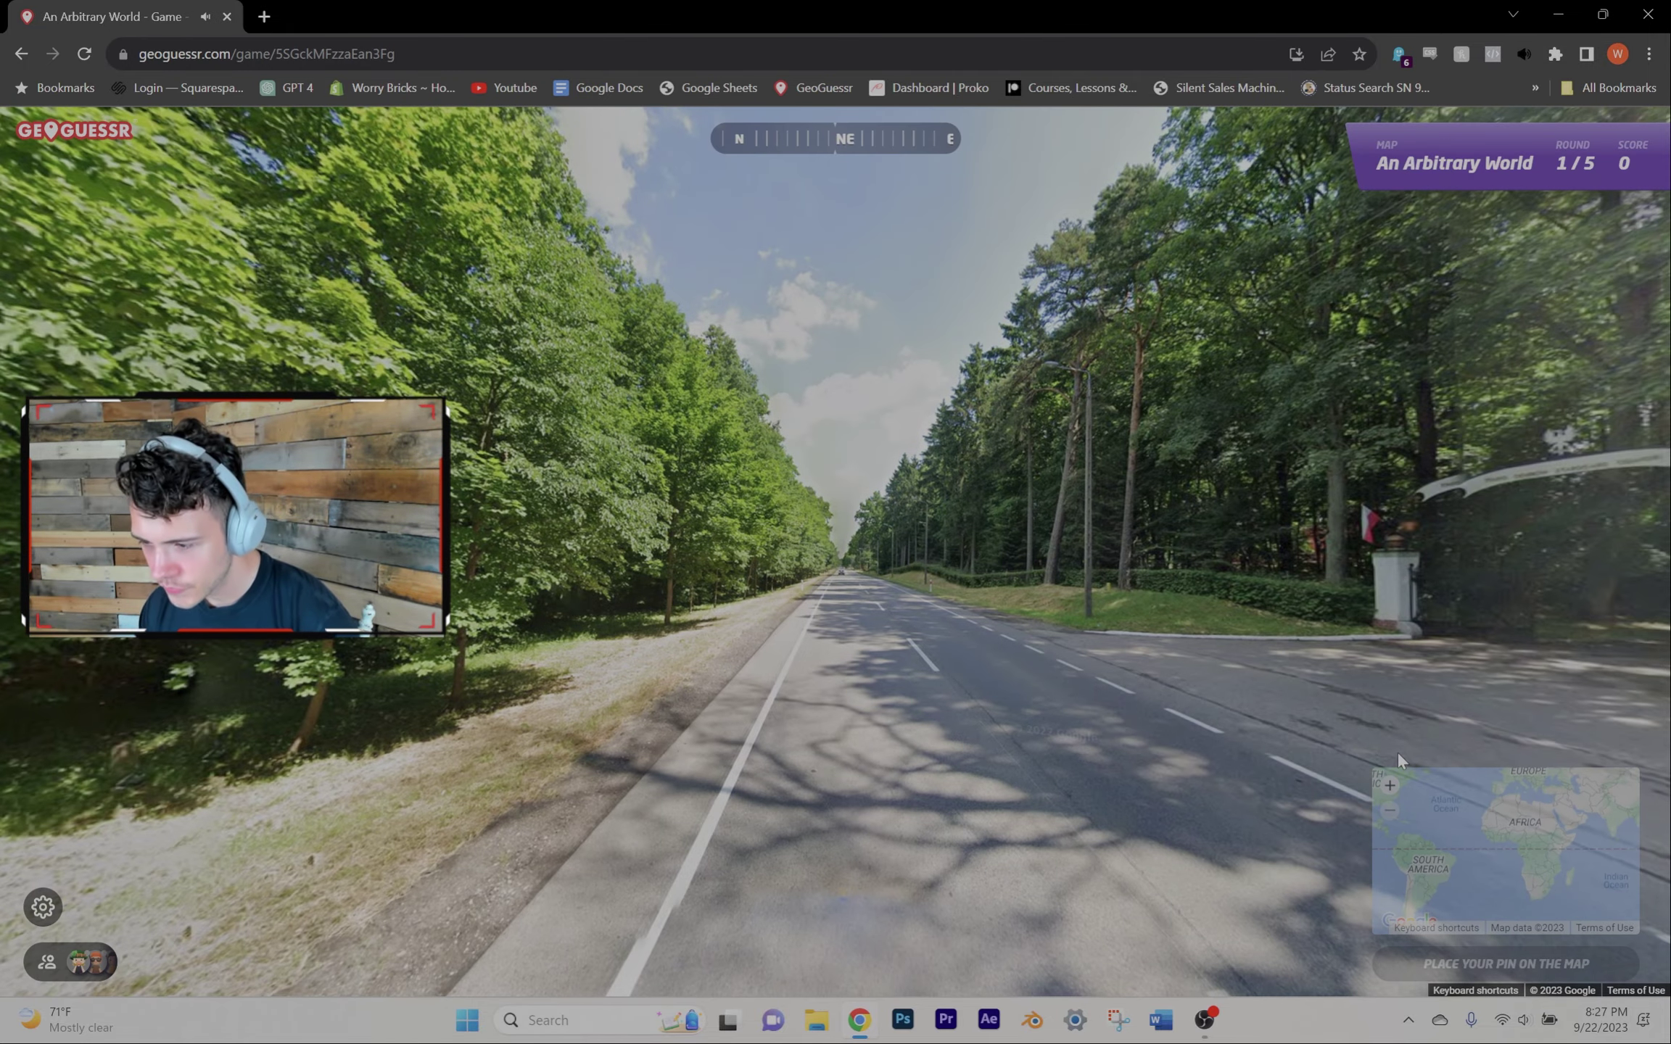
{"action": "scroll", "coordinate": [1396, 728], "scroll_direction": "up", "scroll_amount": 2}
{"action": "scroll", "coordinate": [1396, 729], "scroll_direction": "up", "scroll_amount": 1}
Step: Guess Poland and then Malaysia in the first two rounds
{"action": "left_click", "coordinate": [1395, 729]}
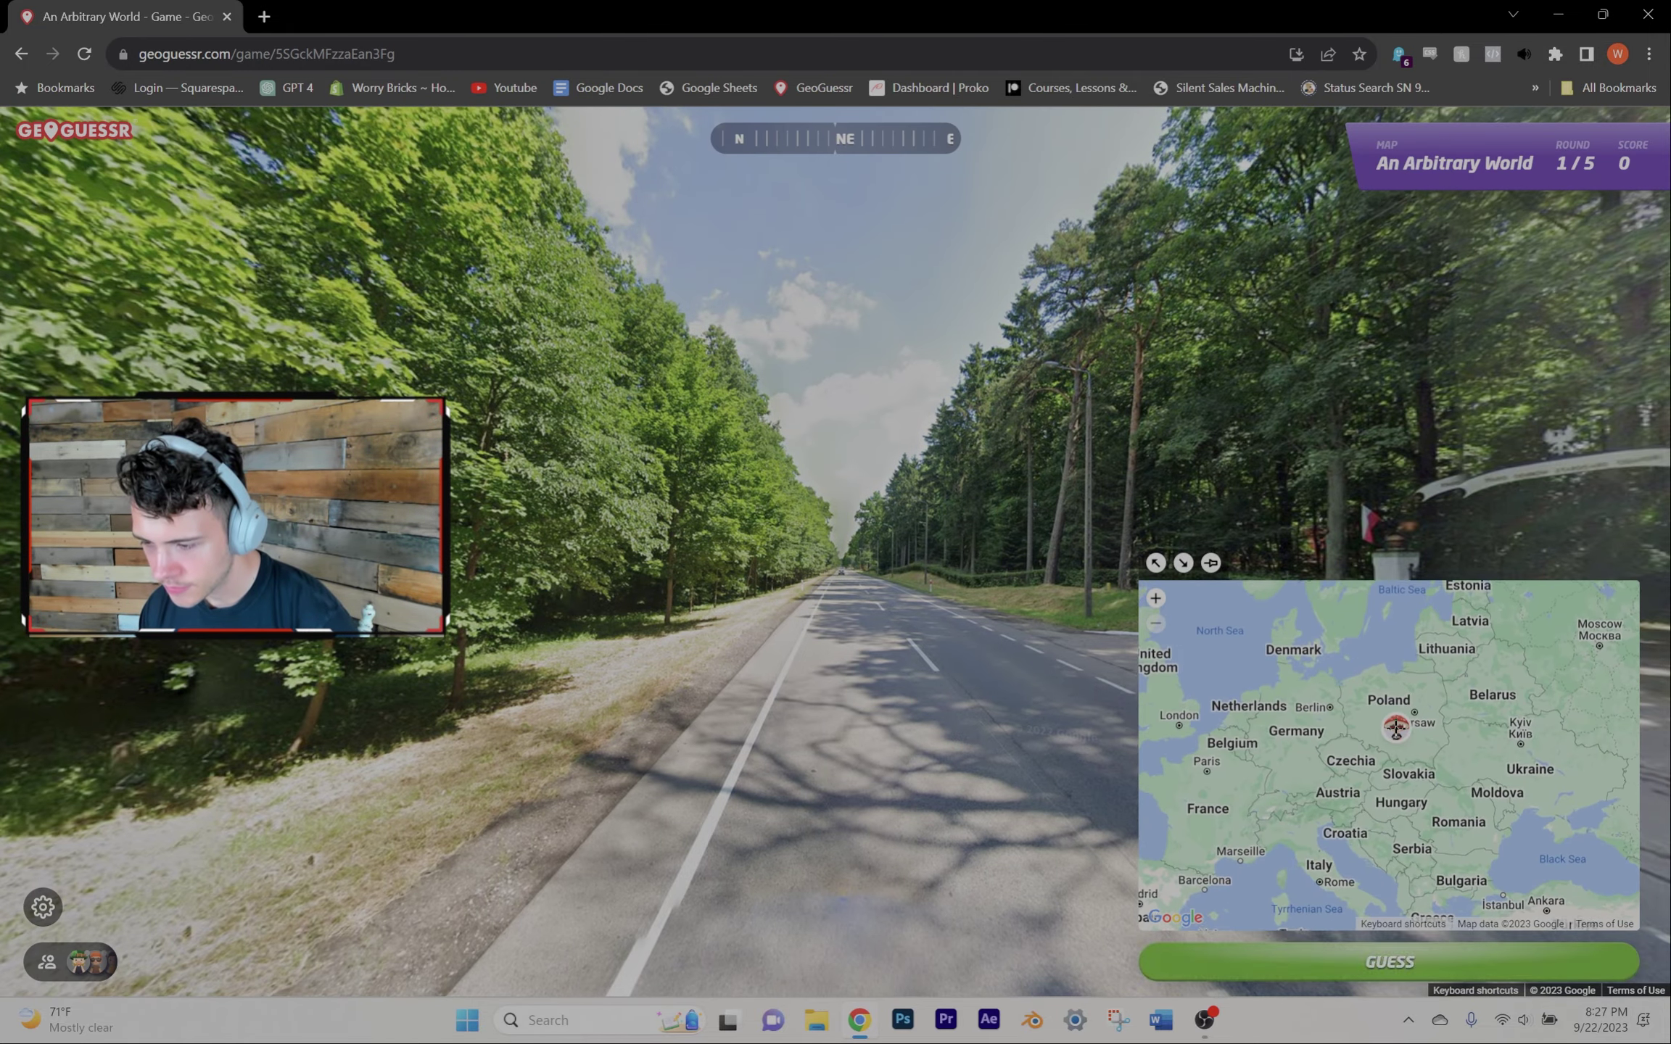
{"action": "key", "text": "space"}
{"action": "key", "text": "space"}
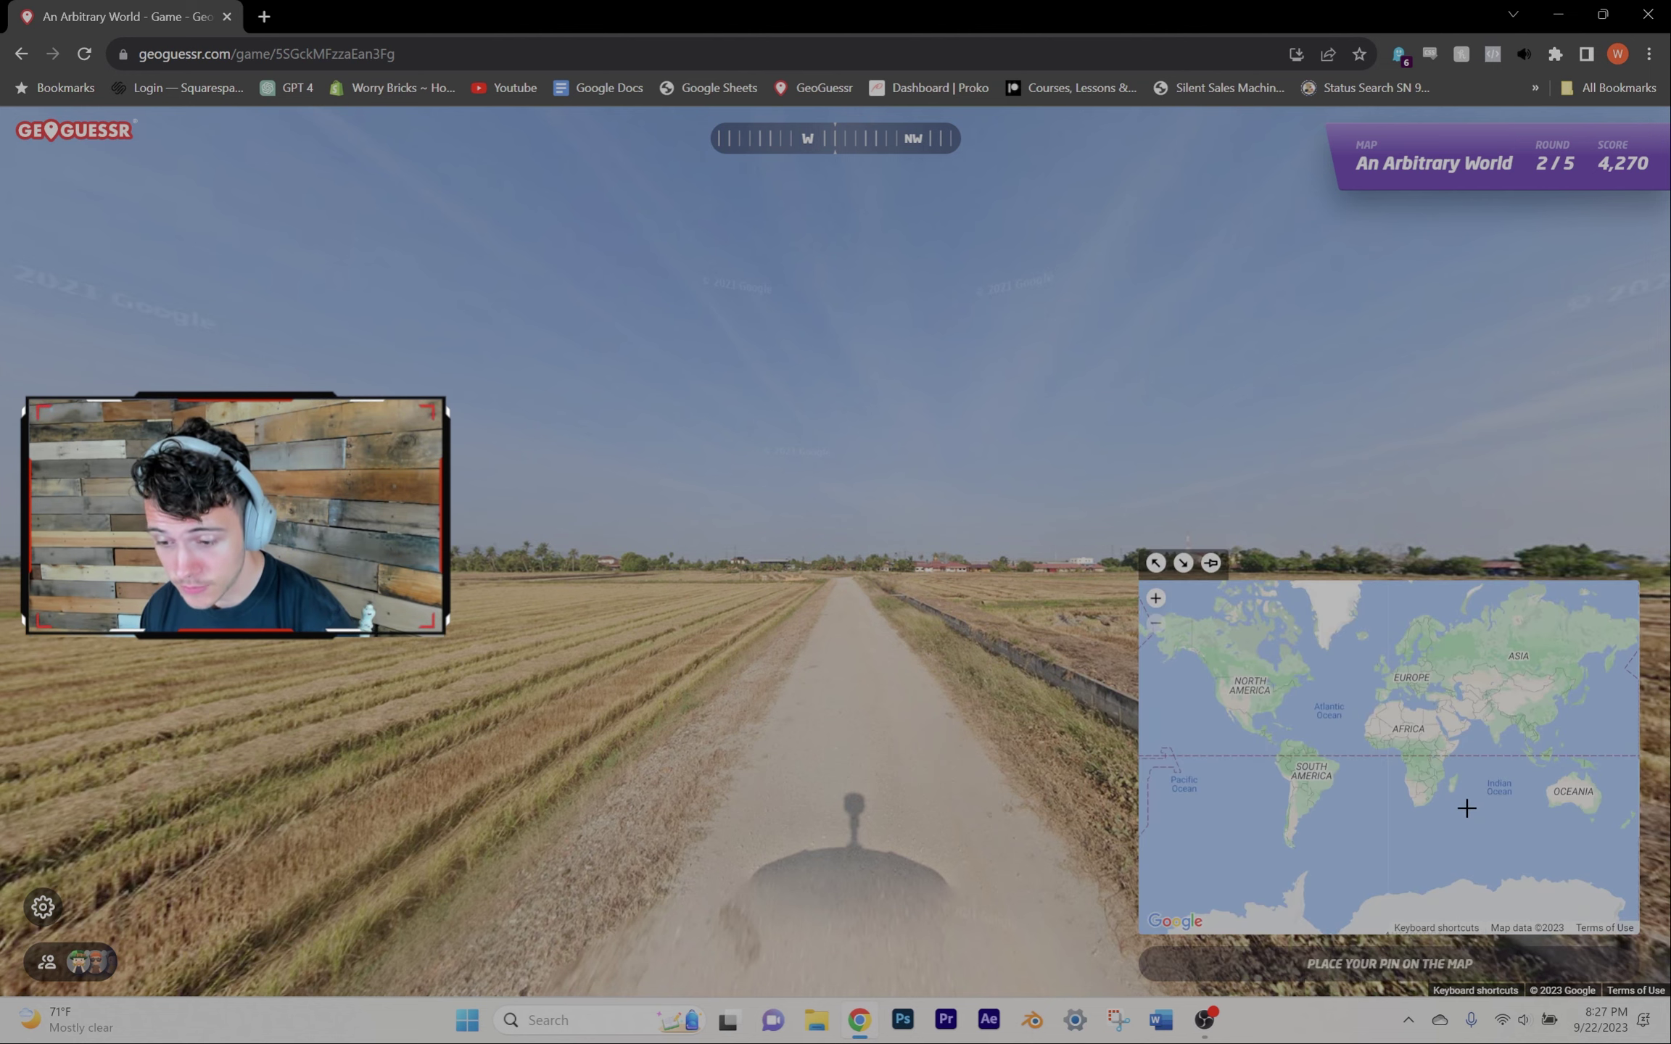
{"action": "scroll", "coordinate": [1531, 776], "scroll_direction": "up", "scroll_amount": 3}
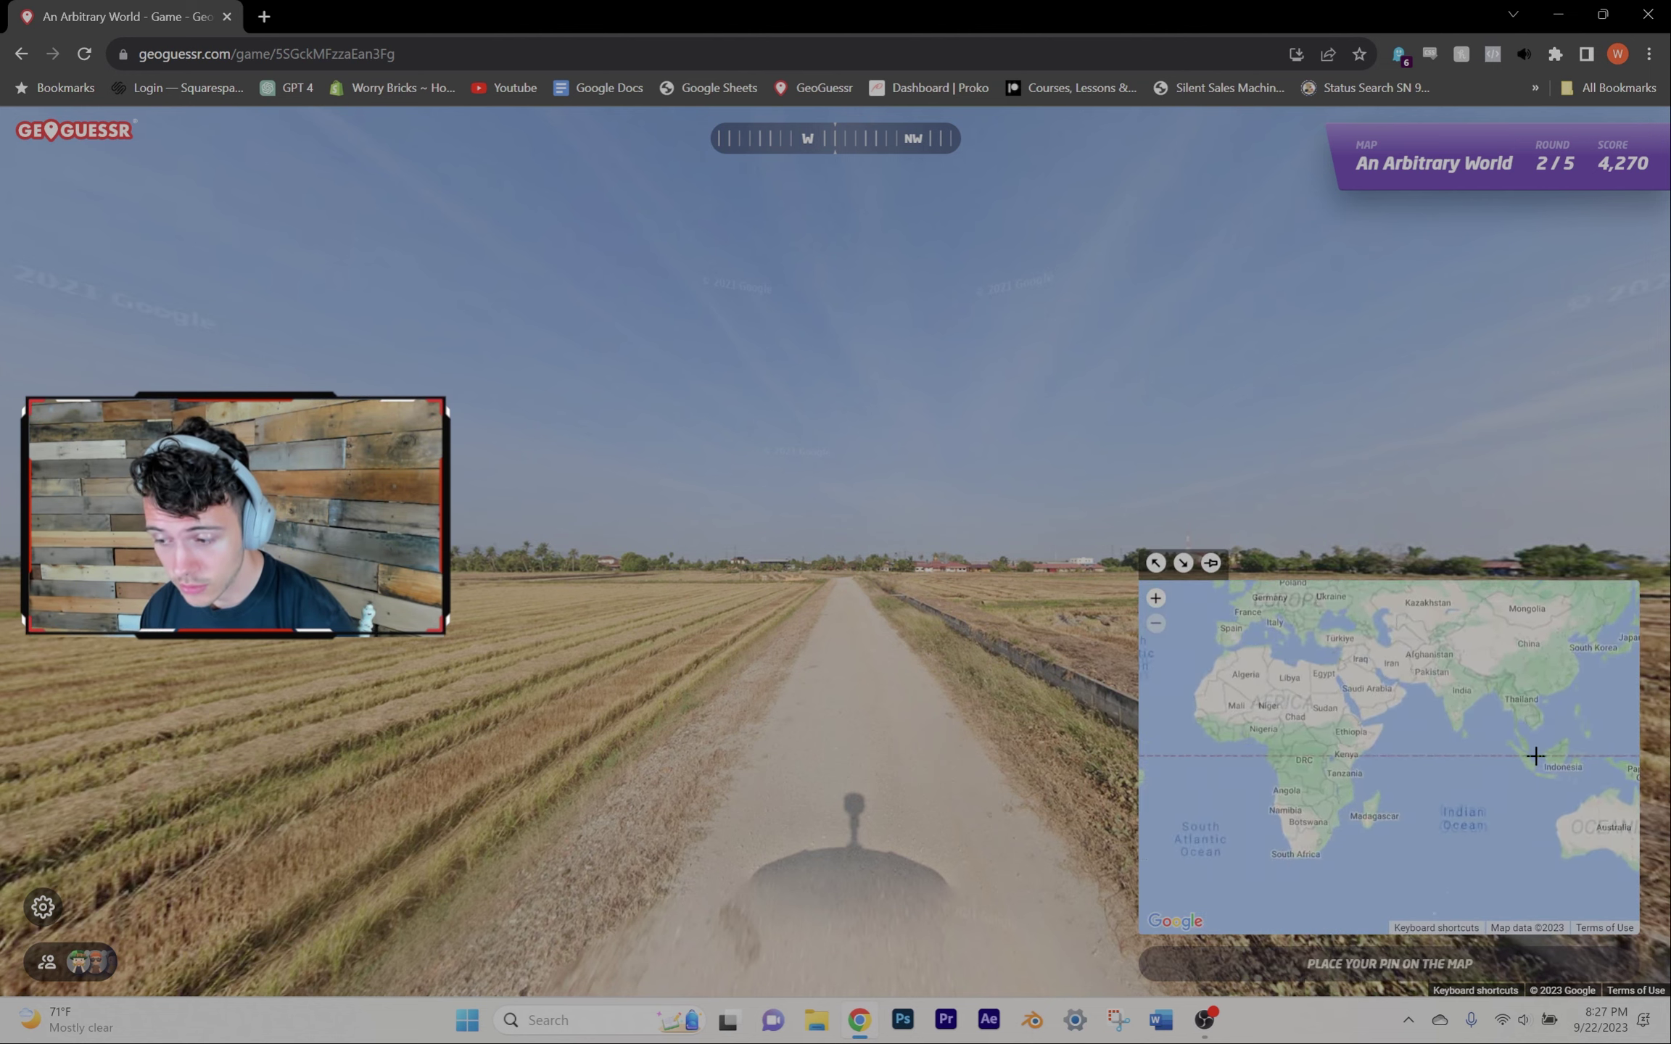
{"action": "scroll", "coordinate": [1504, 735], "scroll_direction": "up", "scroll_amount": 3}
{"action": "scroll", "coordinate": [1507, 712], "scroll_direction": "up", "scroll_amount": 2}
{"action": "left_click", "coordinate": [1507, 712]}
{"action": "key", "text": "space"}
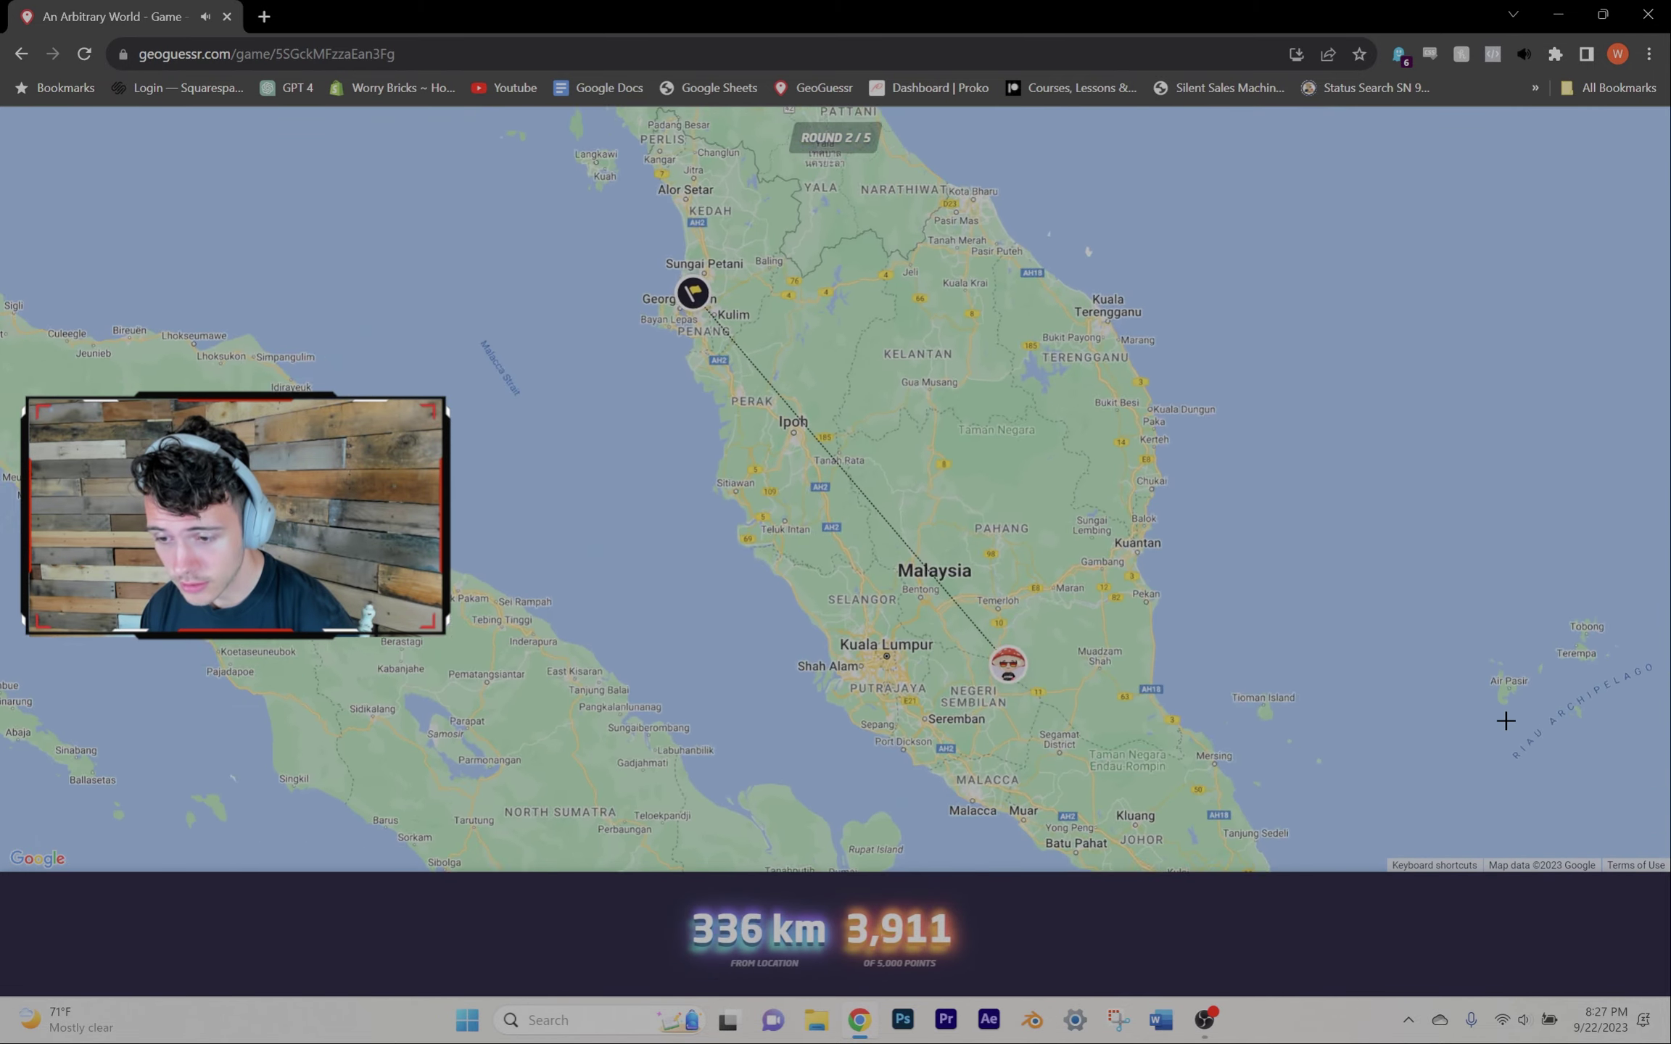
{"action": "key", "text": "space"}
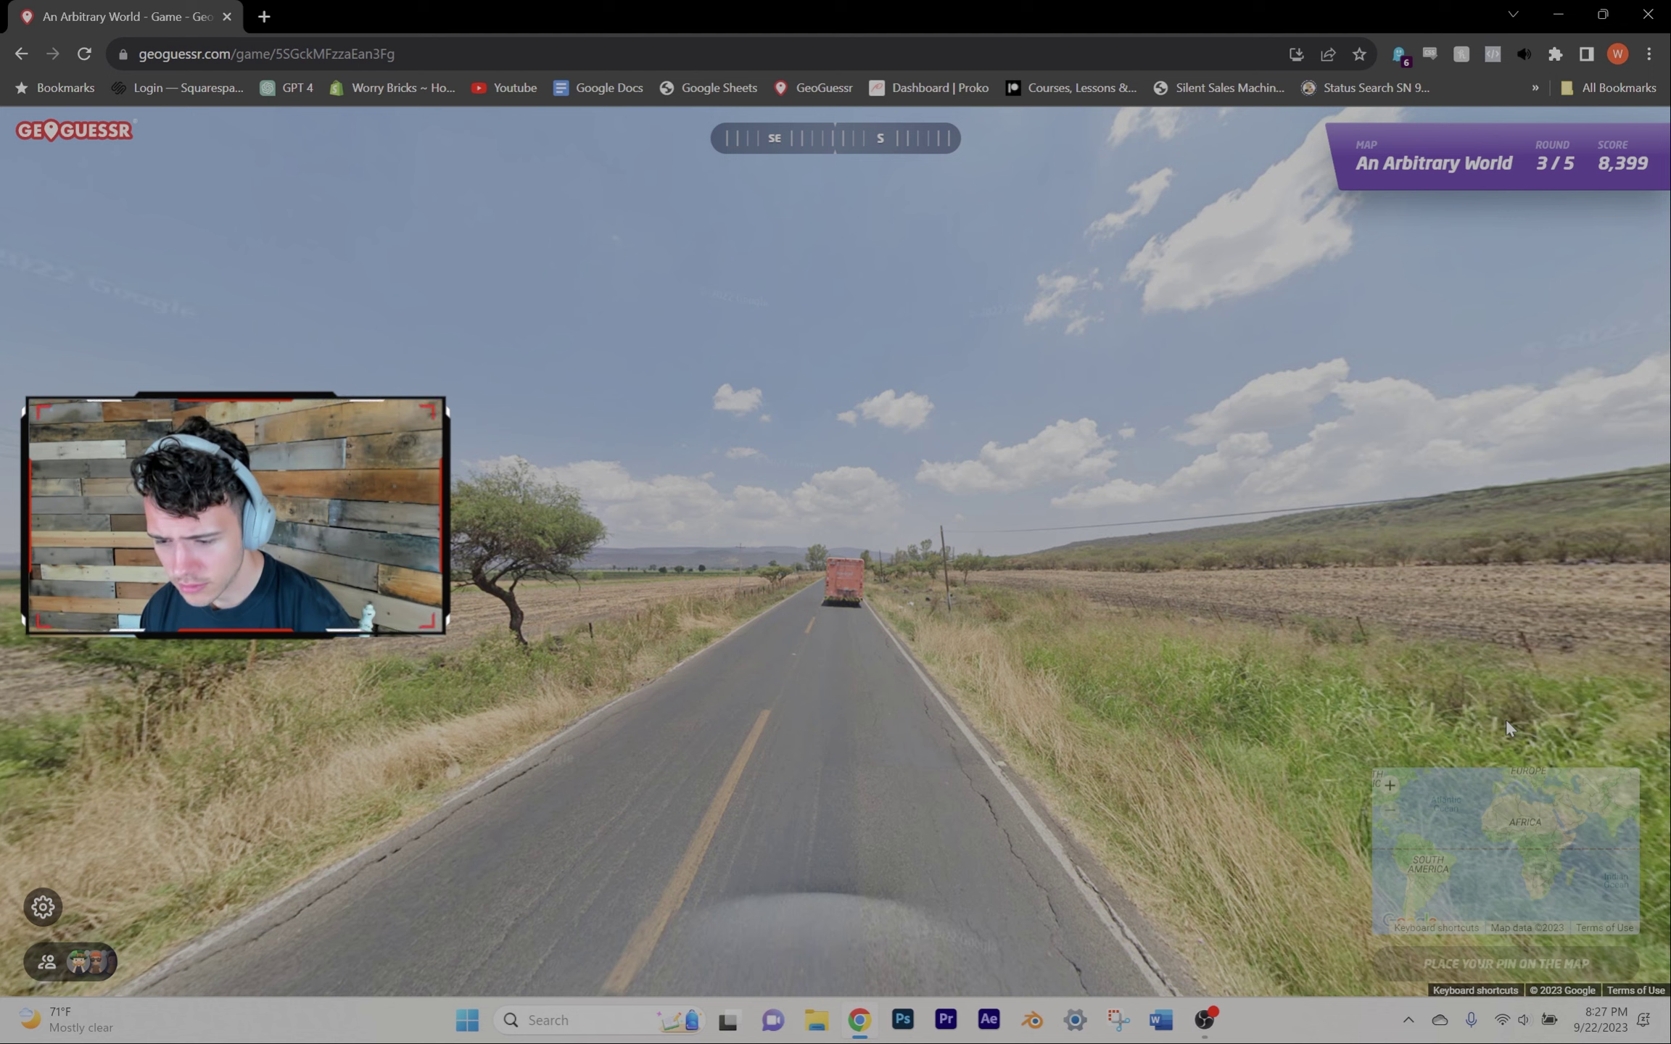
{"action": "scroll", "coordinate": [1260, 849], "scroll_direction": "up", "scroll_amount": 2}
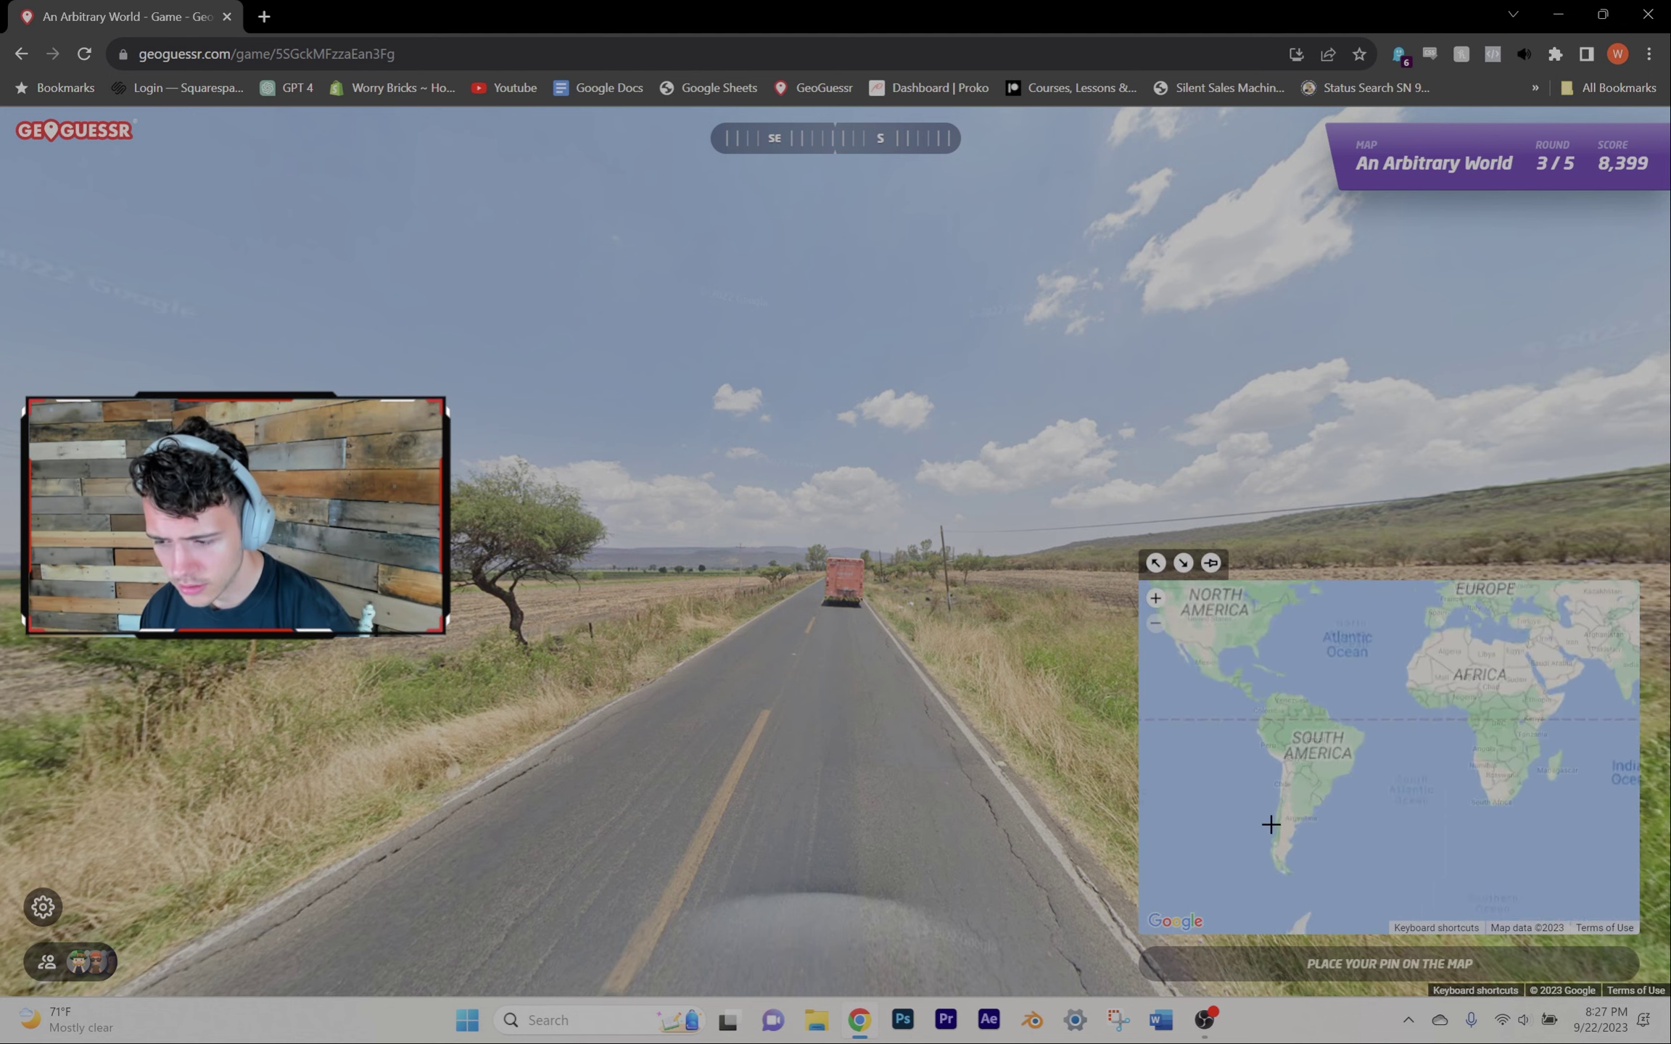
{"action": "scroll", "coordinate": [1286, 803], "scroll_direction": "up", "scroll_amount": 3}
Step: Guess central Chile, Italy and Mexico in the last three rounds, reaching the final results
{"action": "left_click", "coordinate": [1311, 755]}
{"action": "key", "text": "space"}
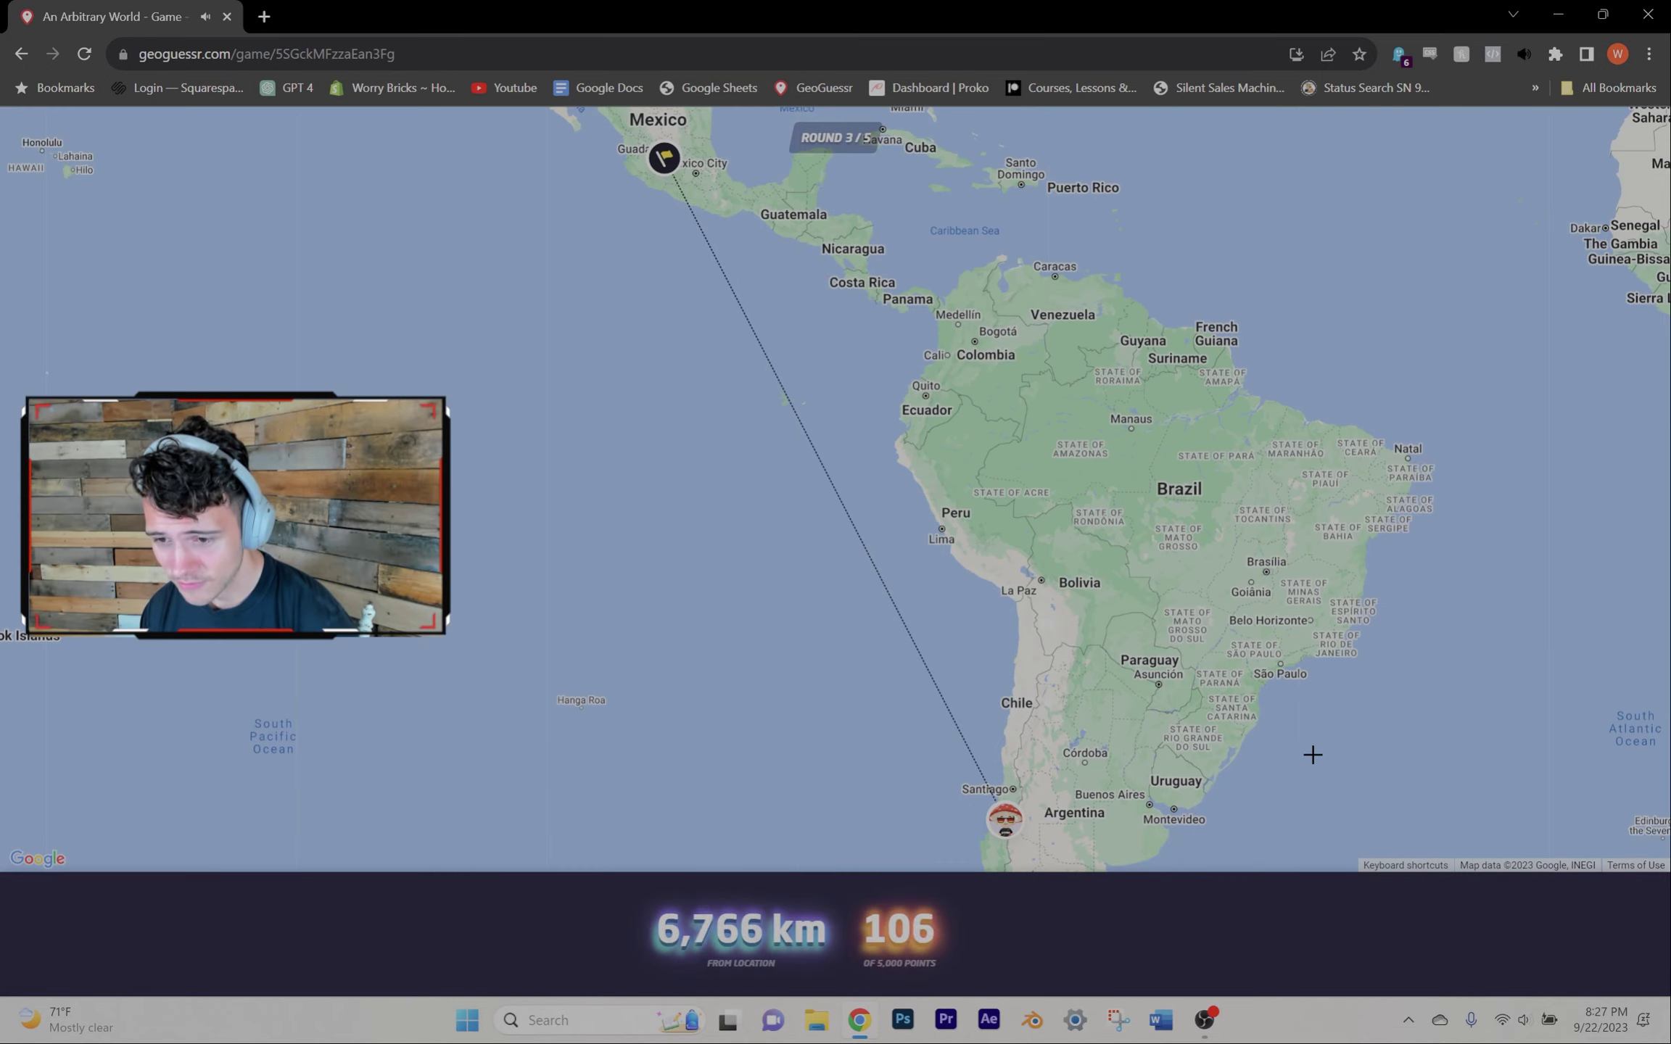
{"action": "key", "text": "space"}
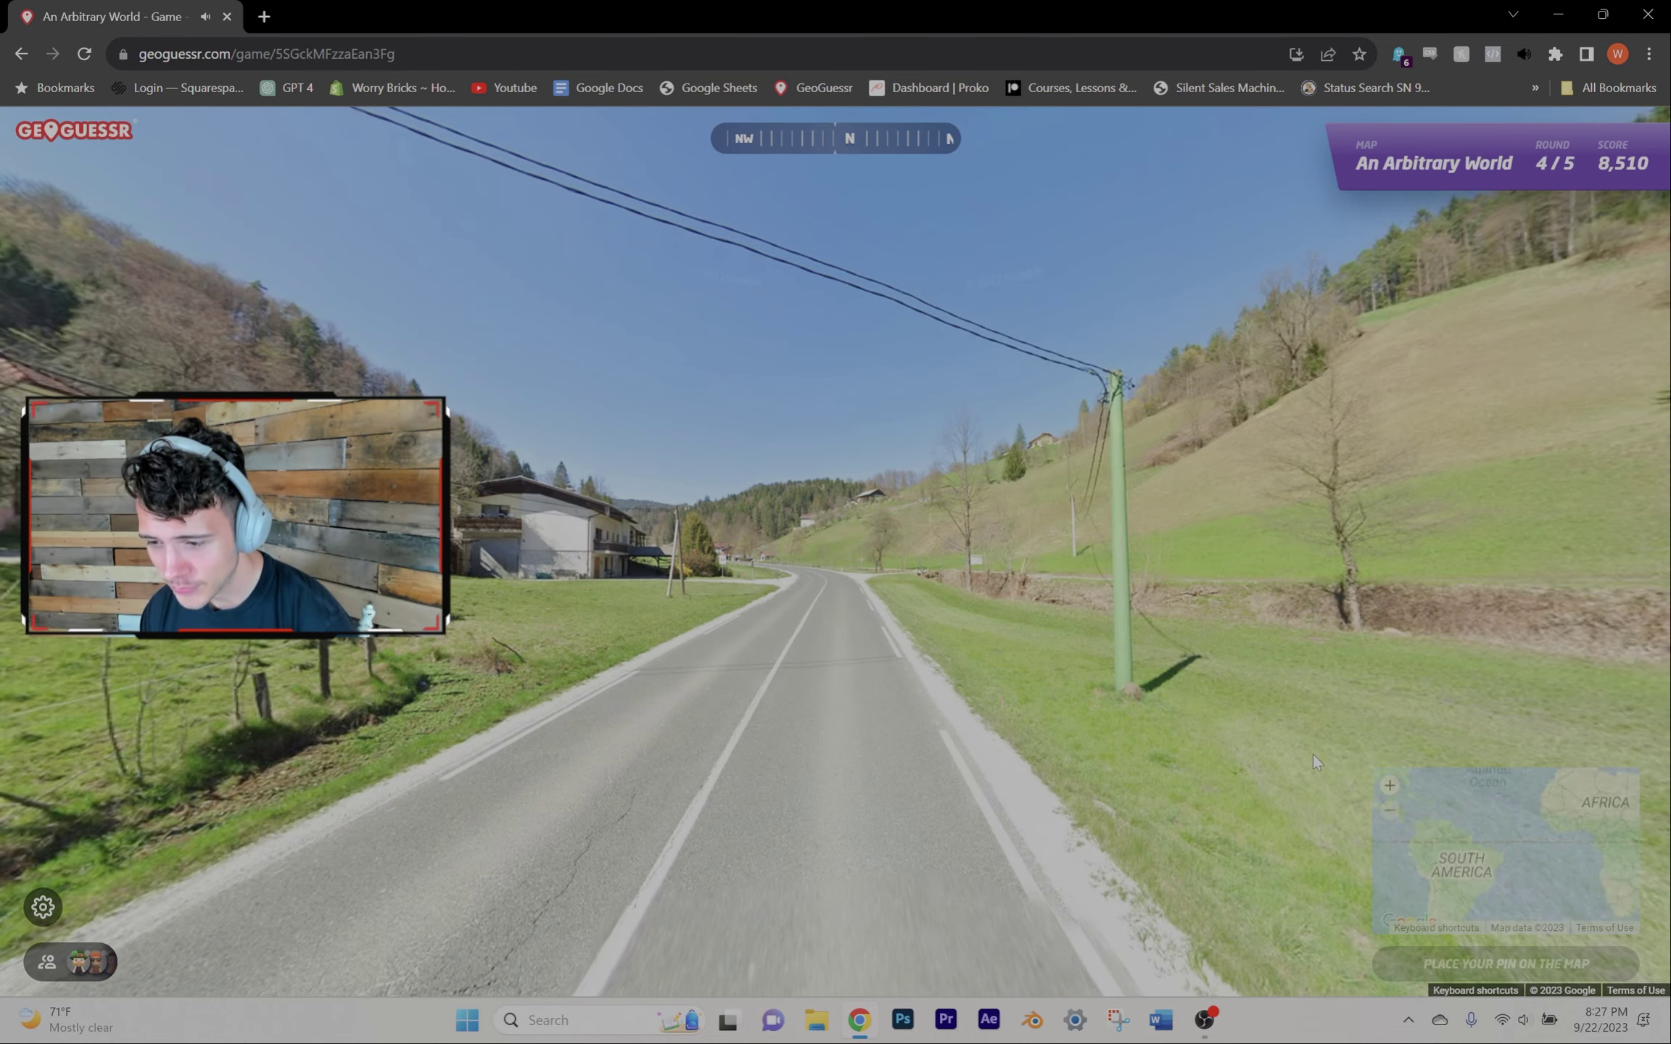
{"action": "scroll", "coordinate": [1386, 671], "scroll_direction": "up", "scroll_amount": 3}
{"action": "scroll", "coordinate": [1391, 659], "scroll_direction": "up", "scroll_amount": 3}
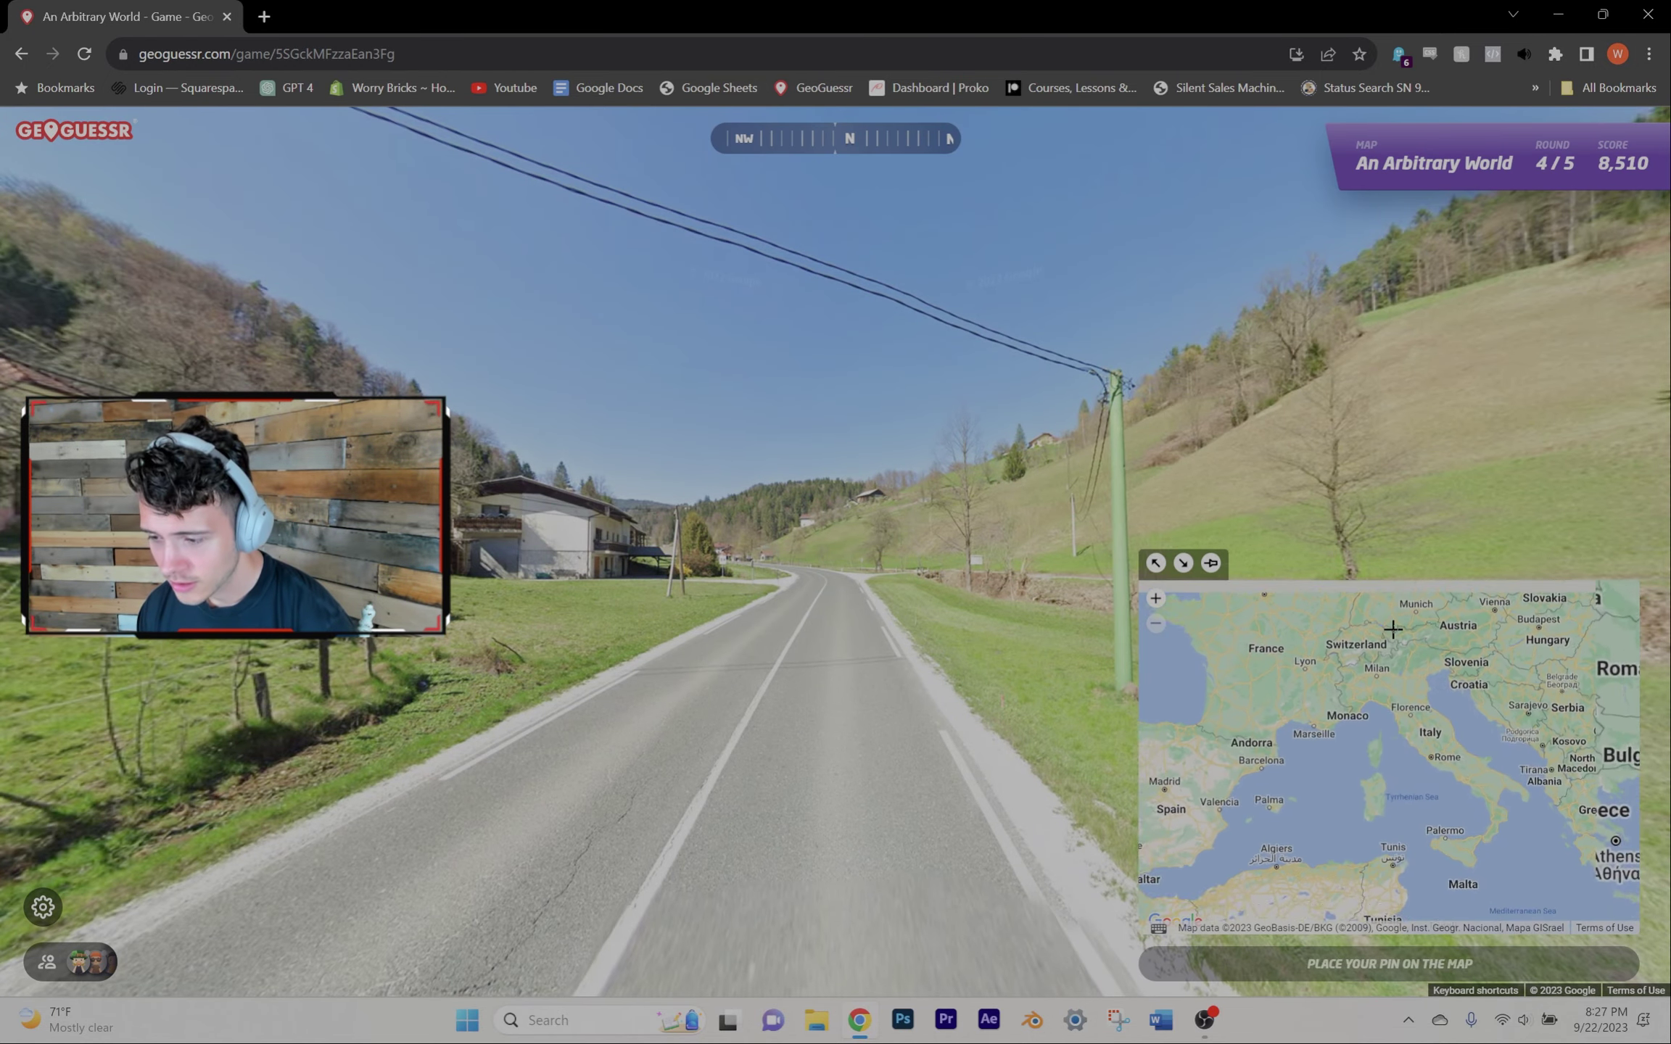
{"action": "left_click", "coordinate": [1397, 646]}
{"action": "key", "text": "space"}
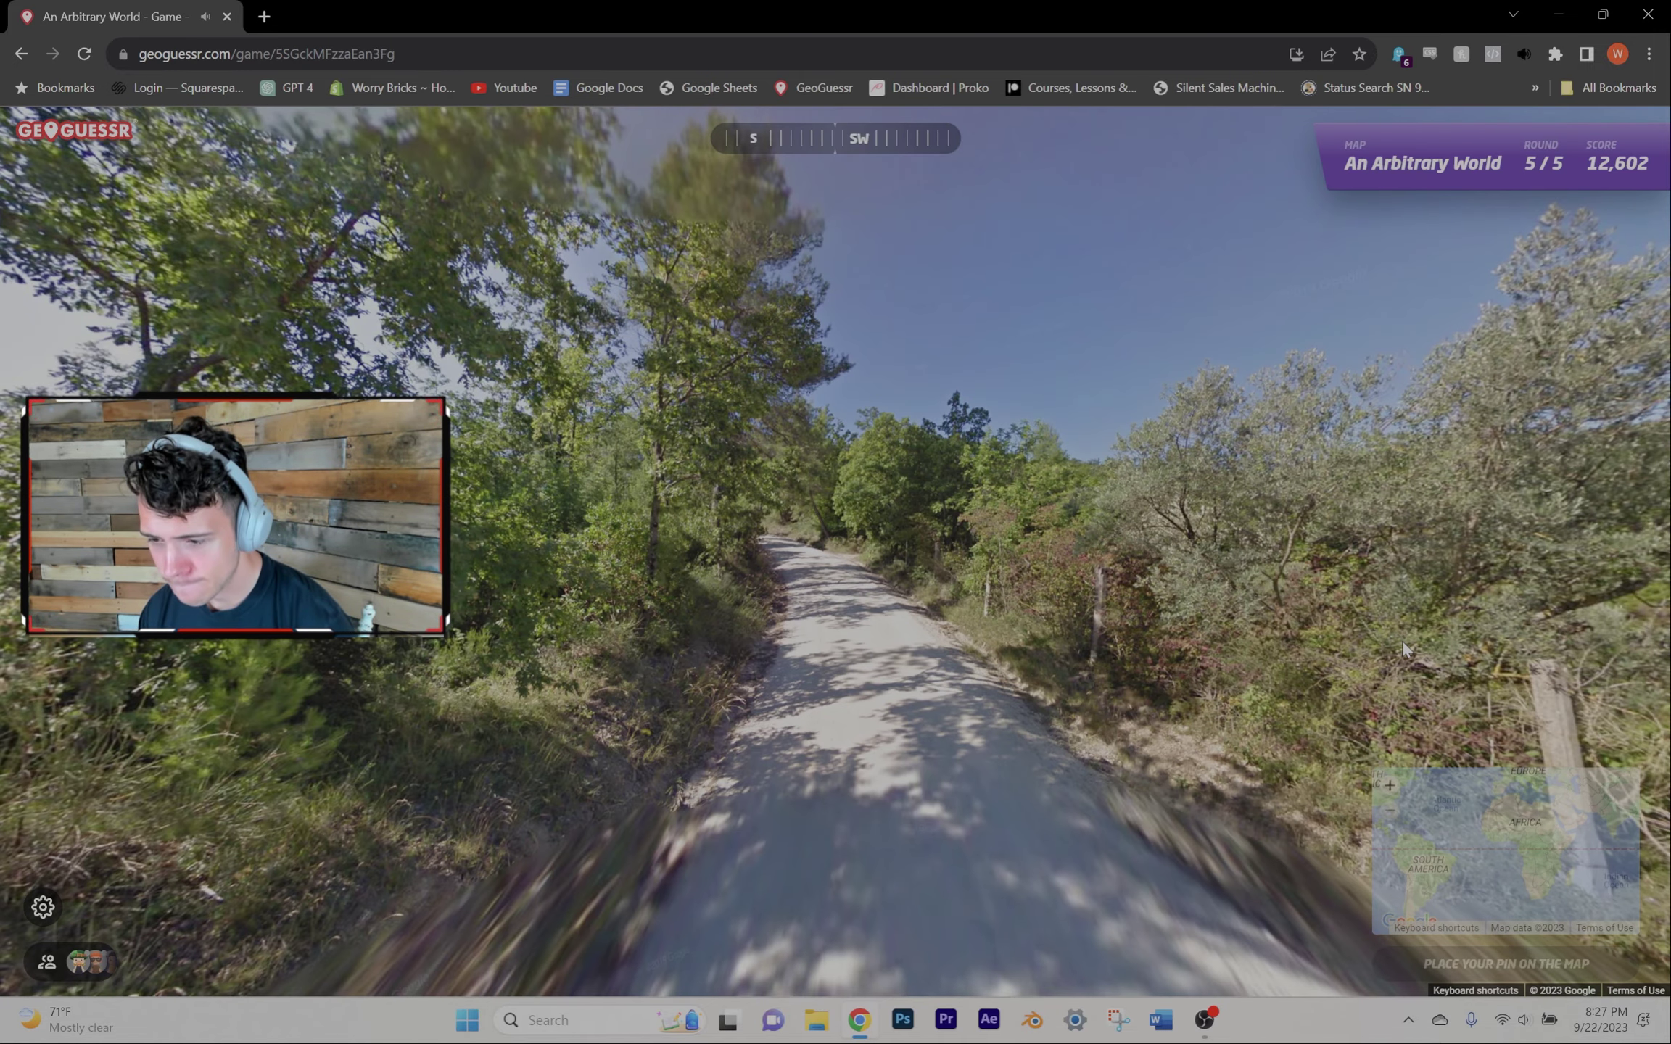
{"action": "scroll", "coordinate": [1224, 754], "scroll_direction": "up", "scroll_amount": 2}
{"action": "scroll", "coordinate": [1297, 713], "scroll_direction": "up", "scroll_amount": 2}
{"action": "left_click", "coordinate": [1299, 711]}
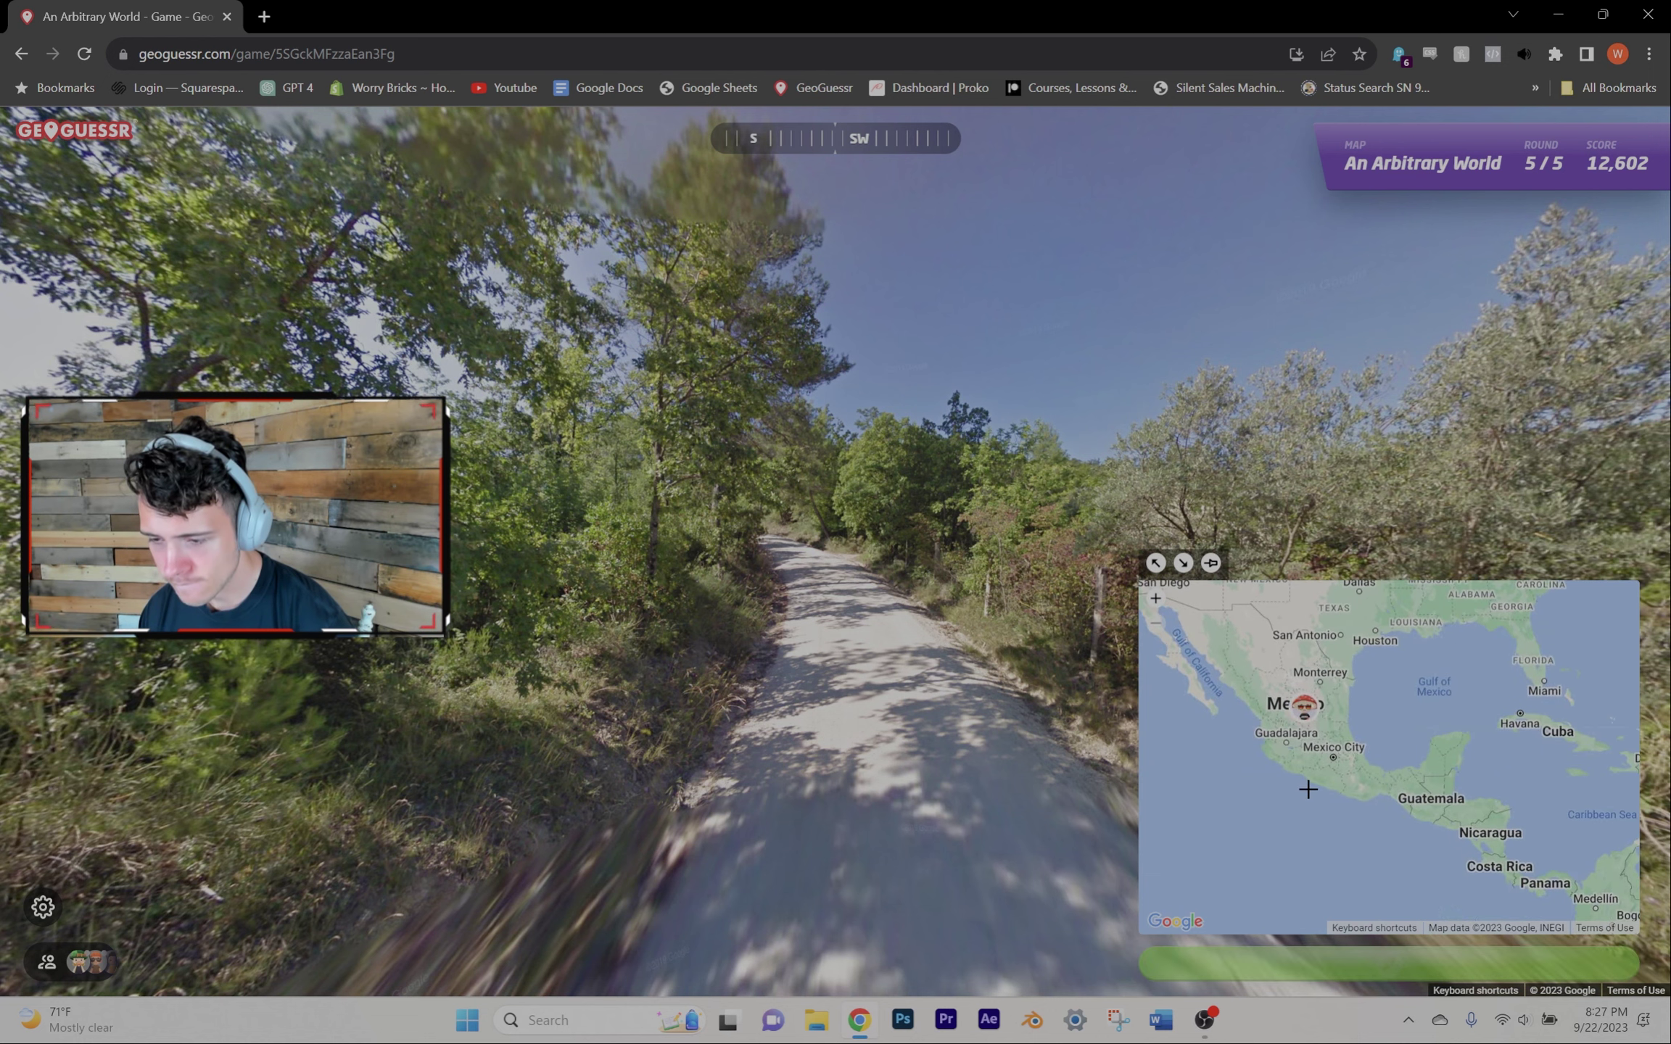
{"action": "key", "text": "space"}
{"action": "key", "text": "space"}
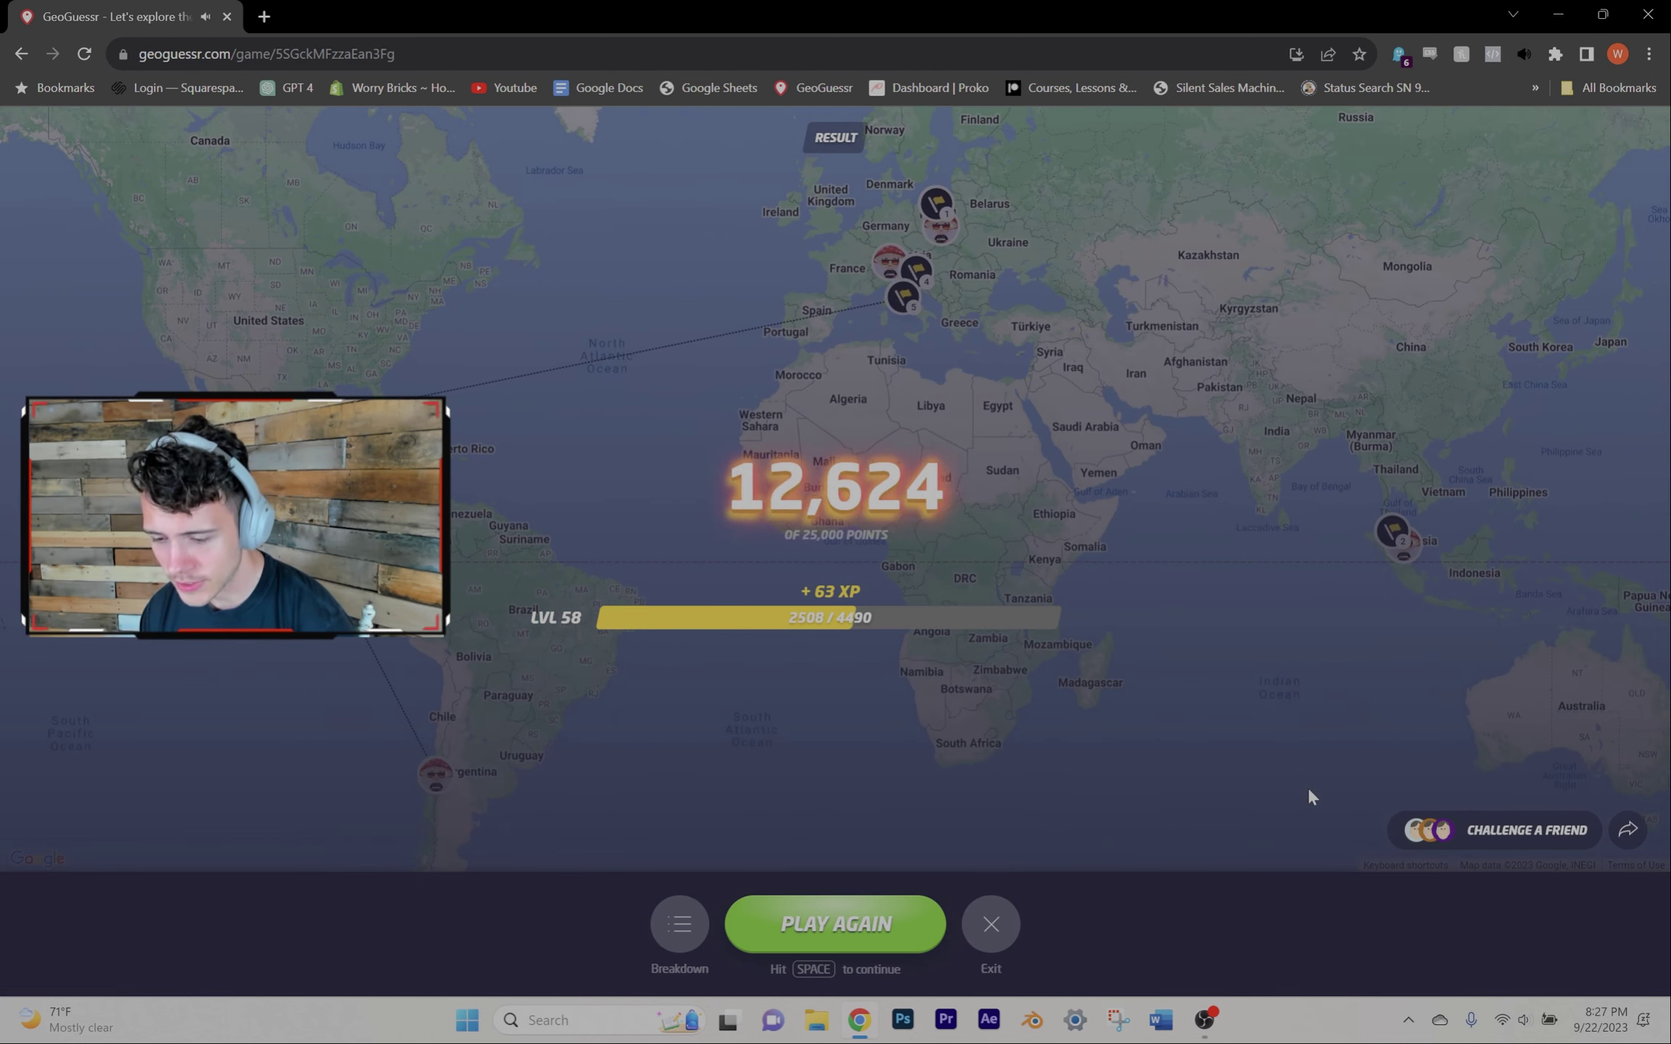
{"action": "key", "text": "space"}
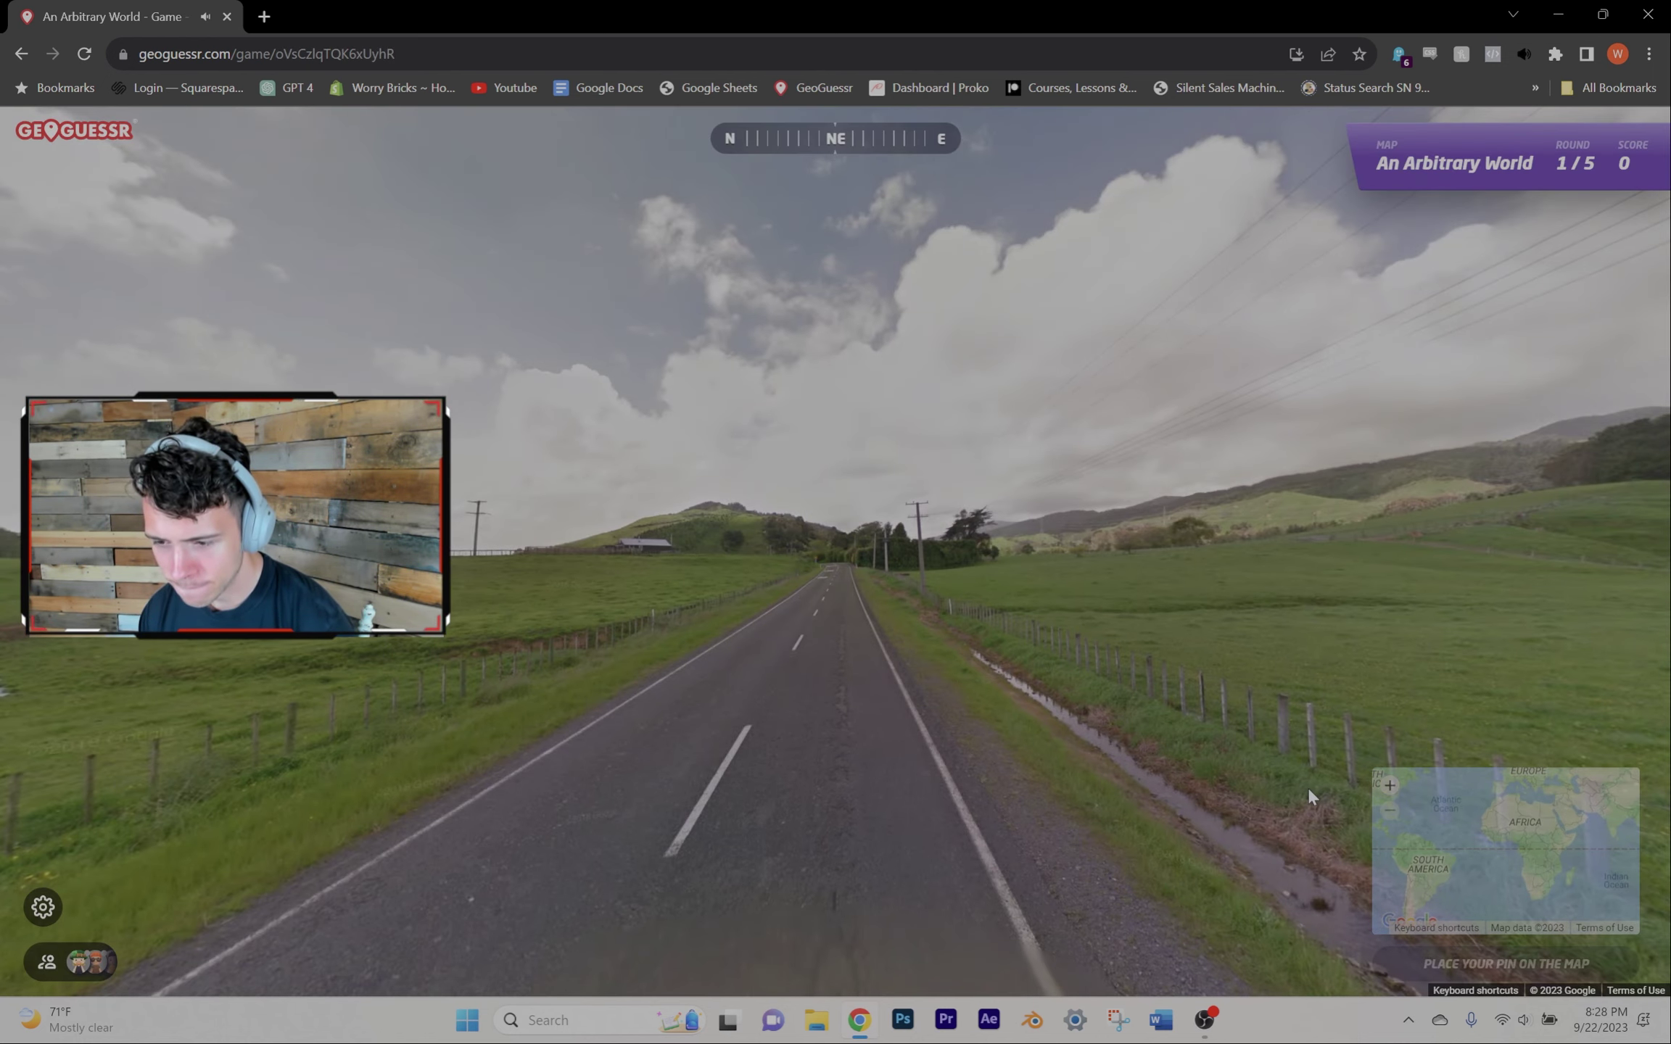
{"action": "scroll", "coordinate": [1553, 785], "scroll_direction": "up", "scroll_amount": 2}
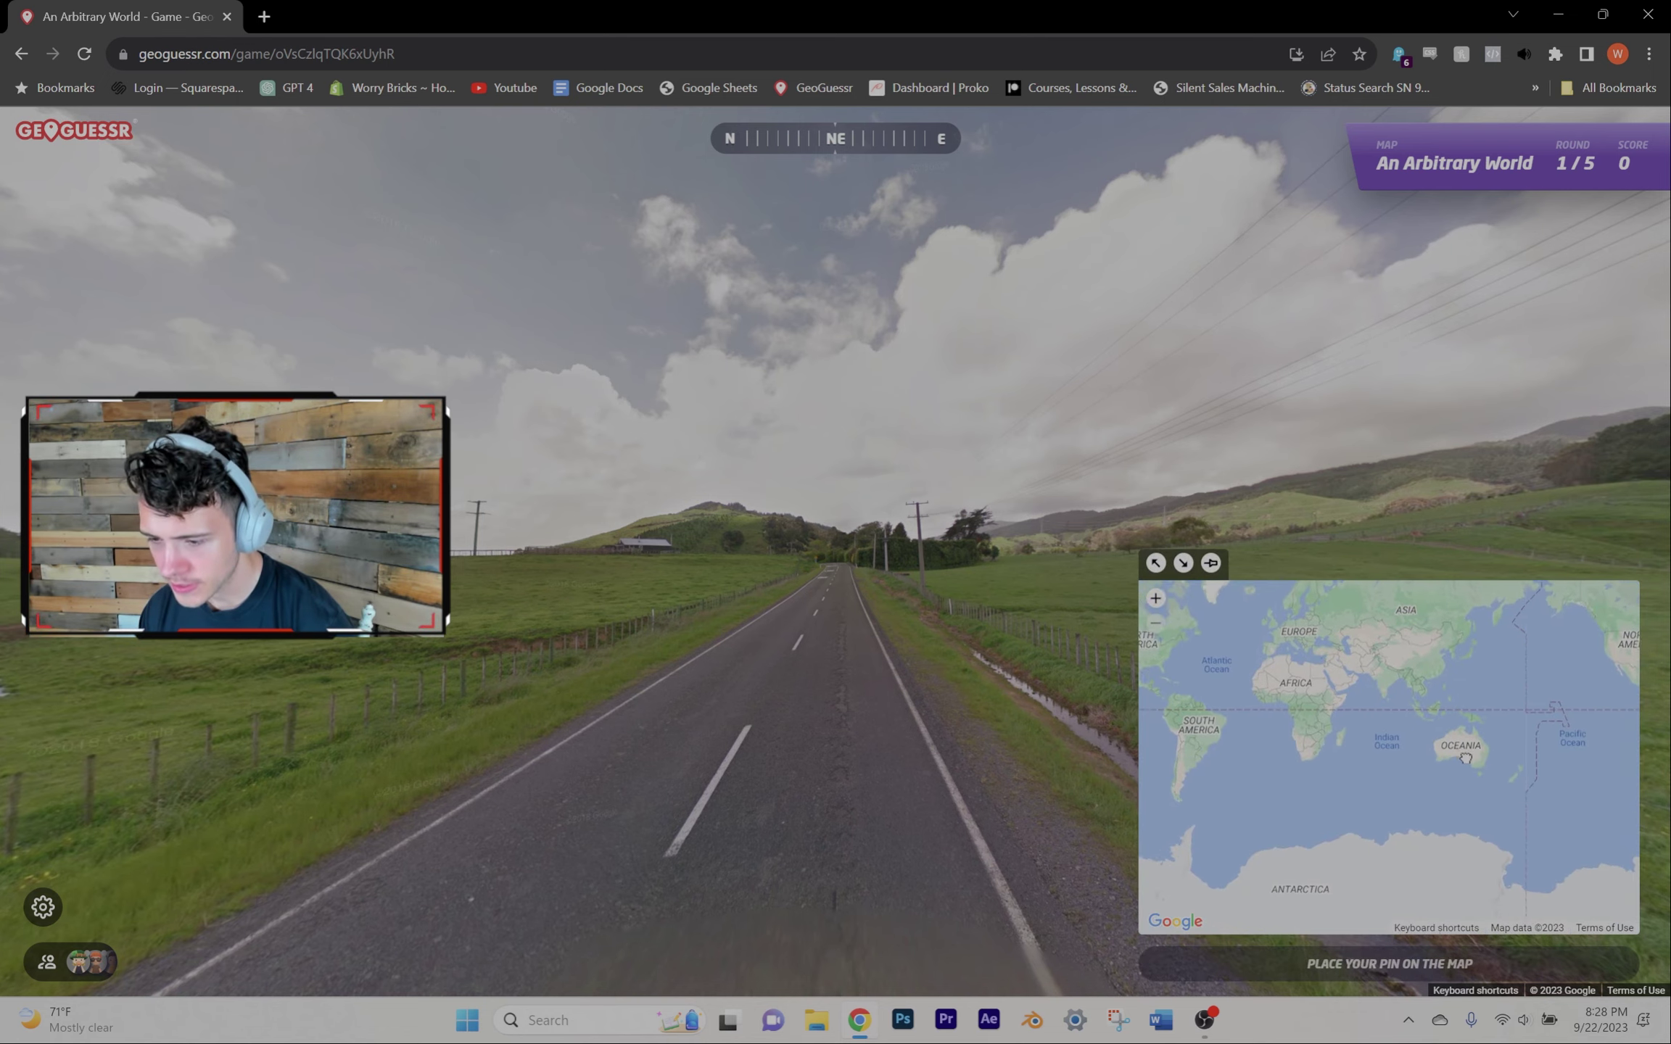
{"action": "scroll", "coordinate": [1508, 762], "scroll_direction": "up", "scroll_amount": 2}
{"action": "scroll", "coordinate": [1502, 744], "scroll_direction": "up", "scroll_amount": 2}
Step: Guess New Zealand, then near Ulaanbaatar in Mongolia, for the first two rounds
{"action": "left_click", "coordinate": [1493, 728]}
{"action": "key", "text": "space"}
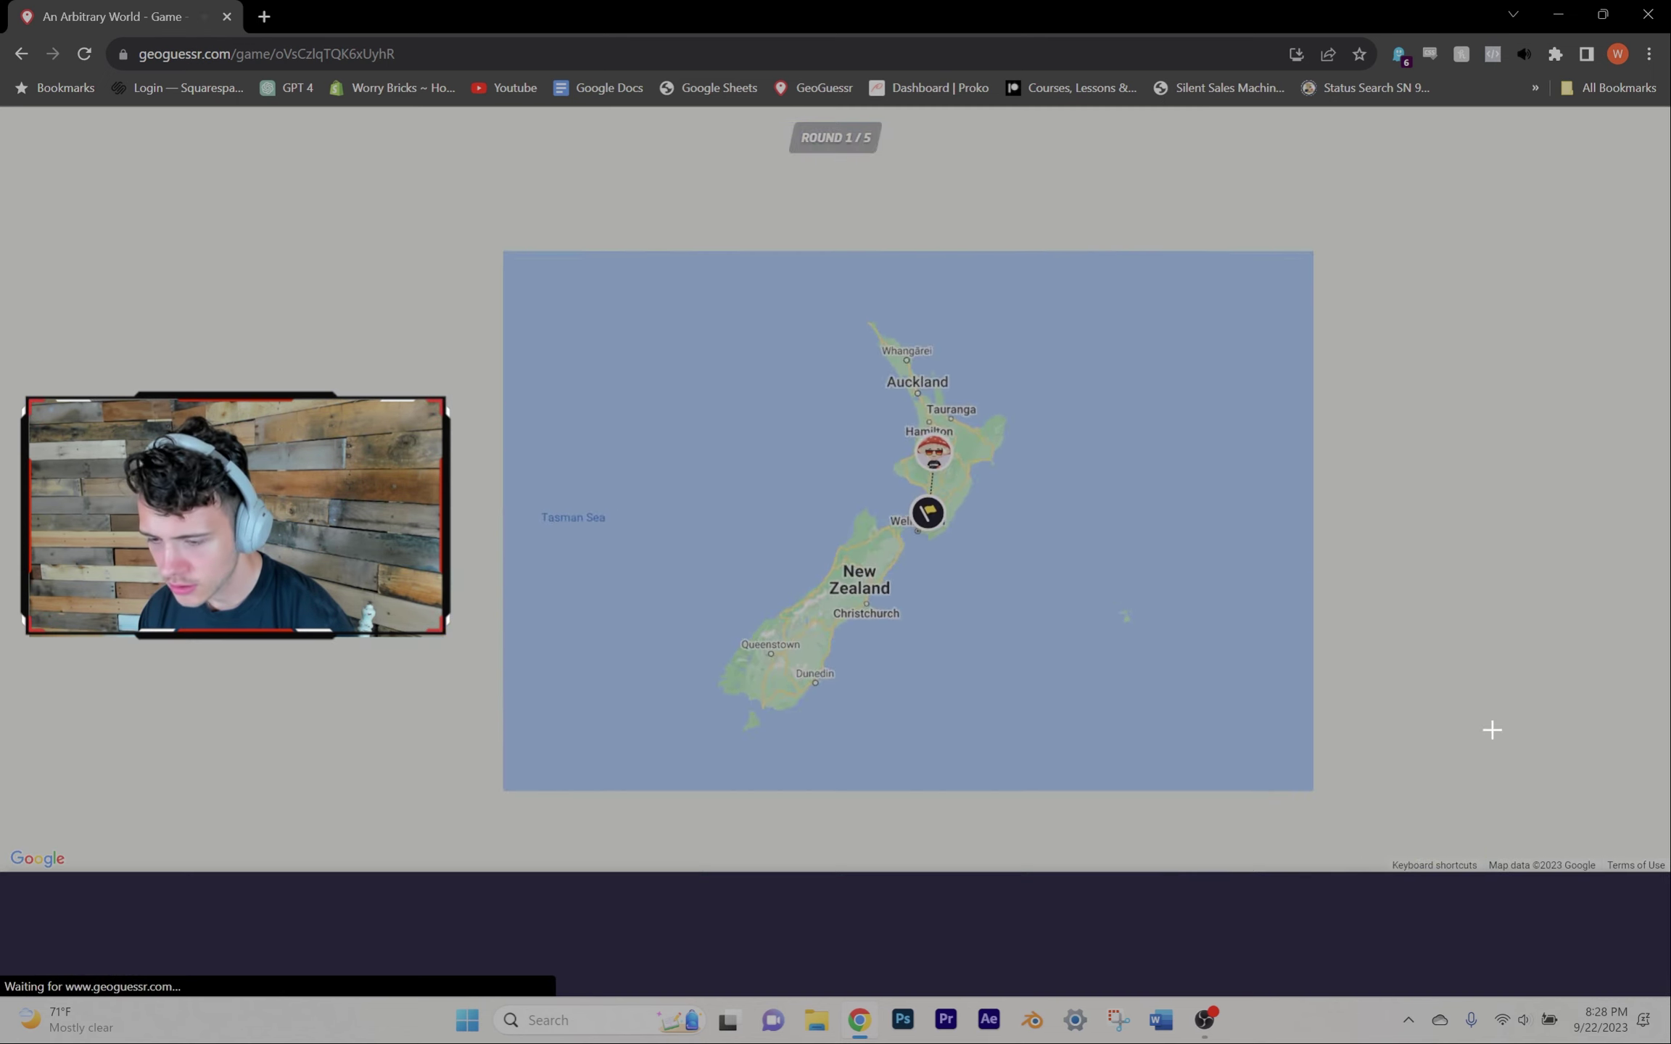
{"action": "key", "text": "space"}
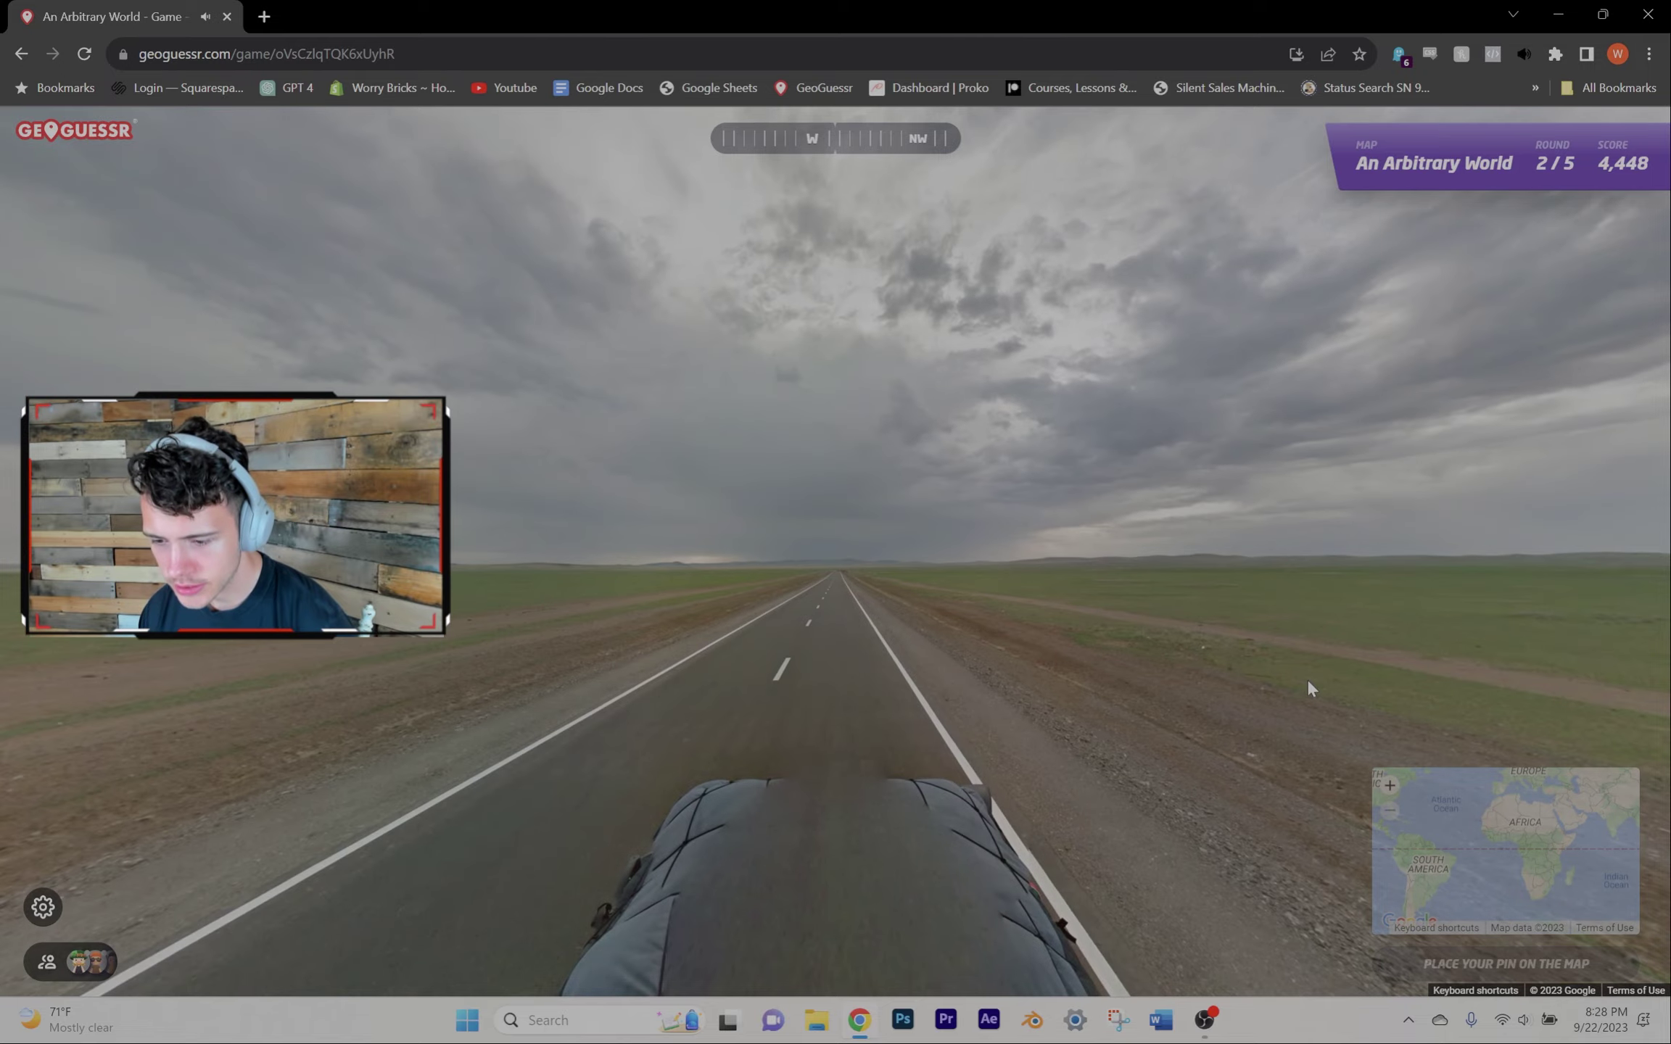
{"action": "scroll", "coordinate": [1508, 660], "scroll_direction": "up", "scroll_amount": 3}
{"action": "scroll", "coordinate": [1512, 668], "scroll_direction": "up", "scroll_amount": 2}
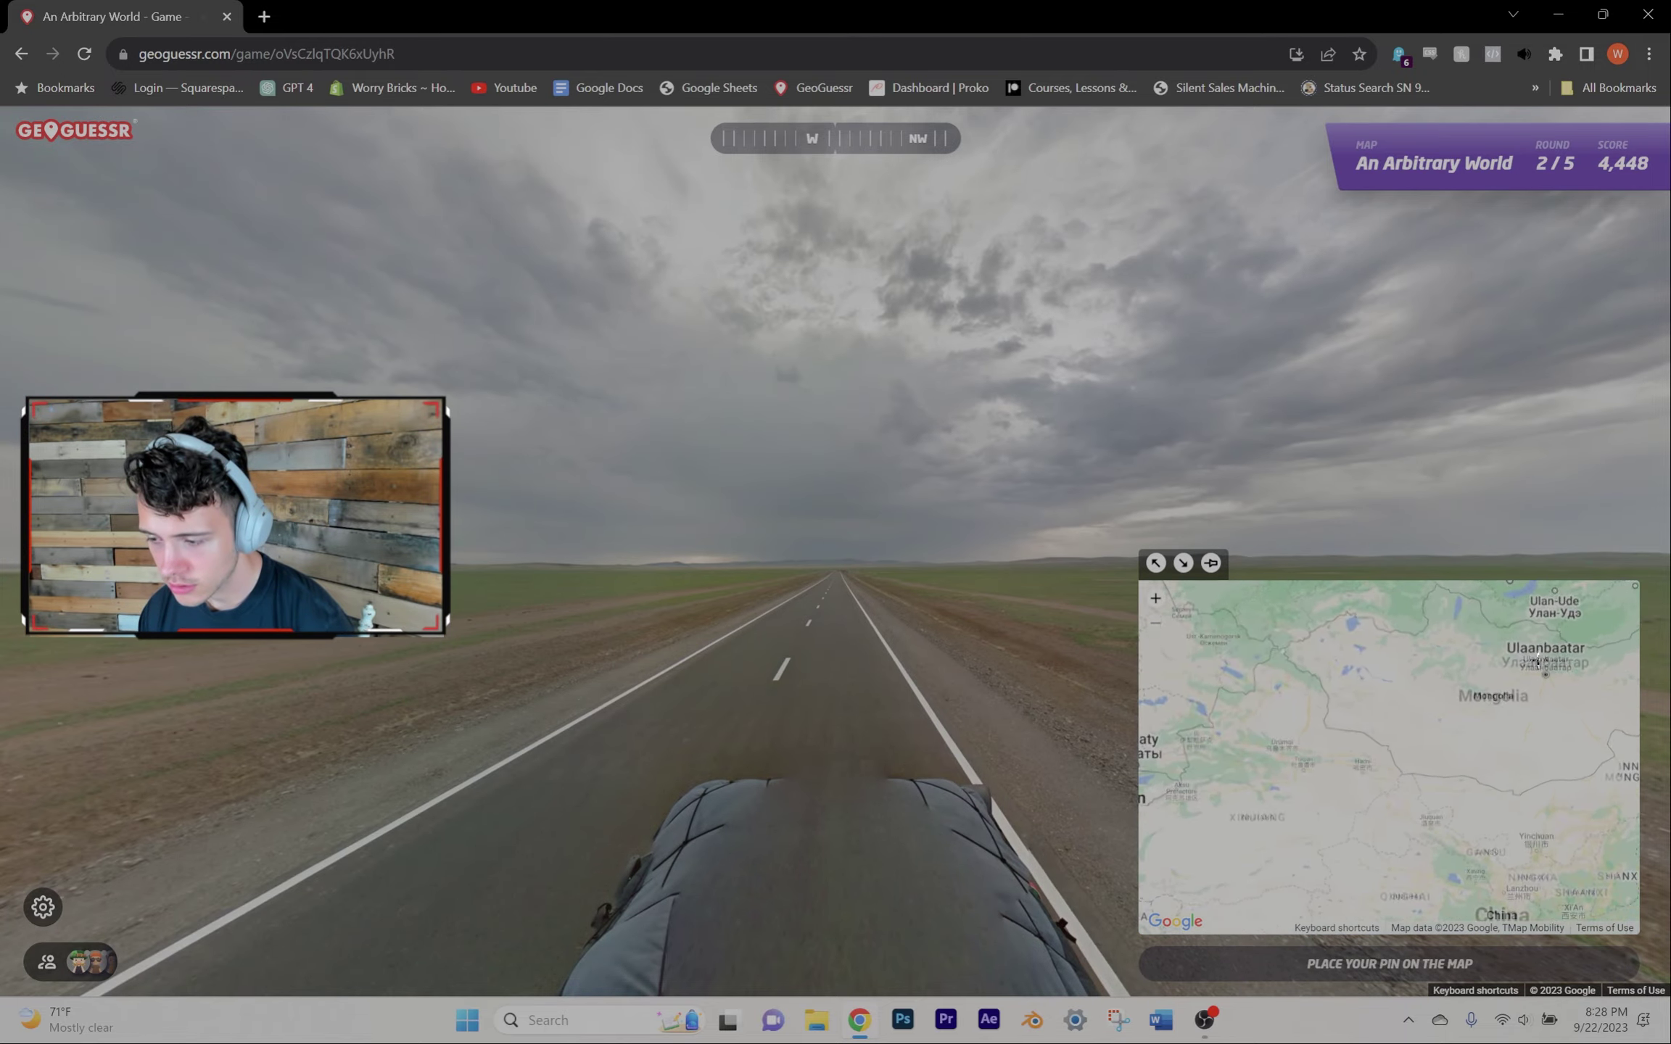
{"action": "left_click", "coordinate": [1516, 677]}
{"action": "key", "text": "space"}
{"action": "key", "text": "space"}
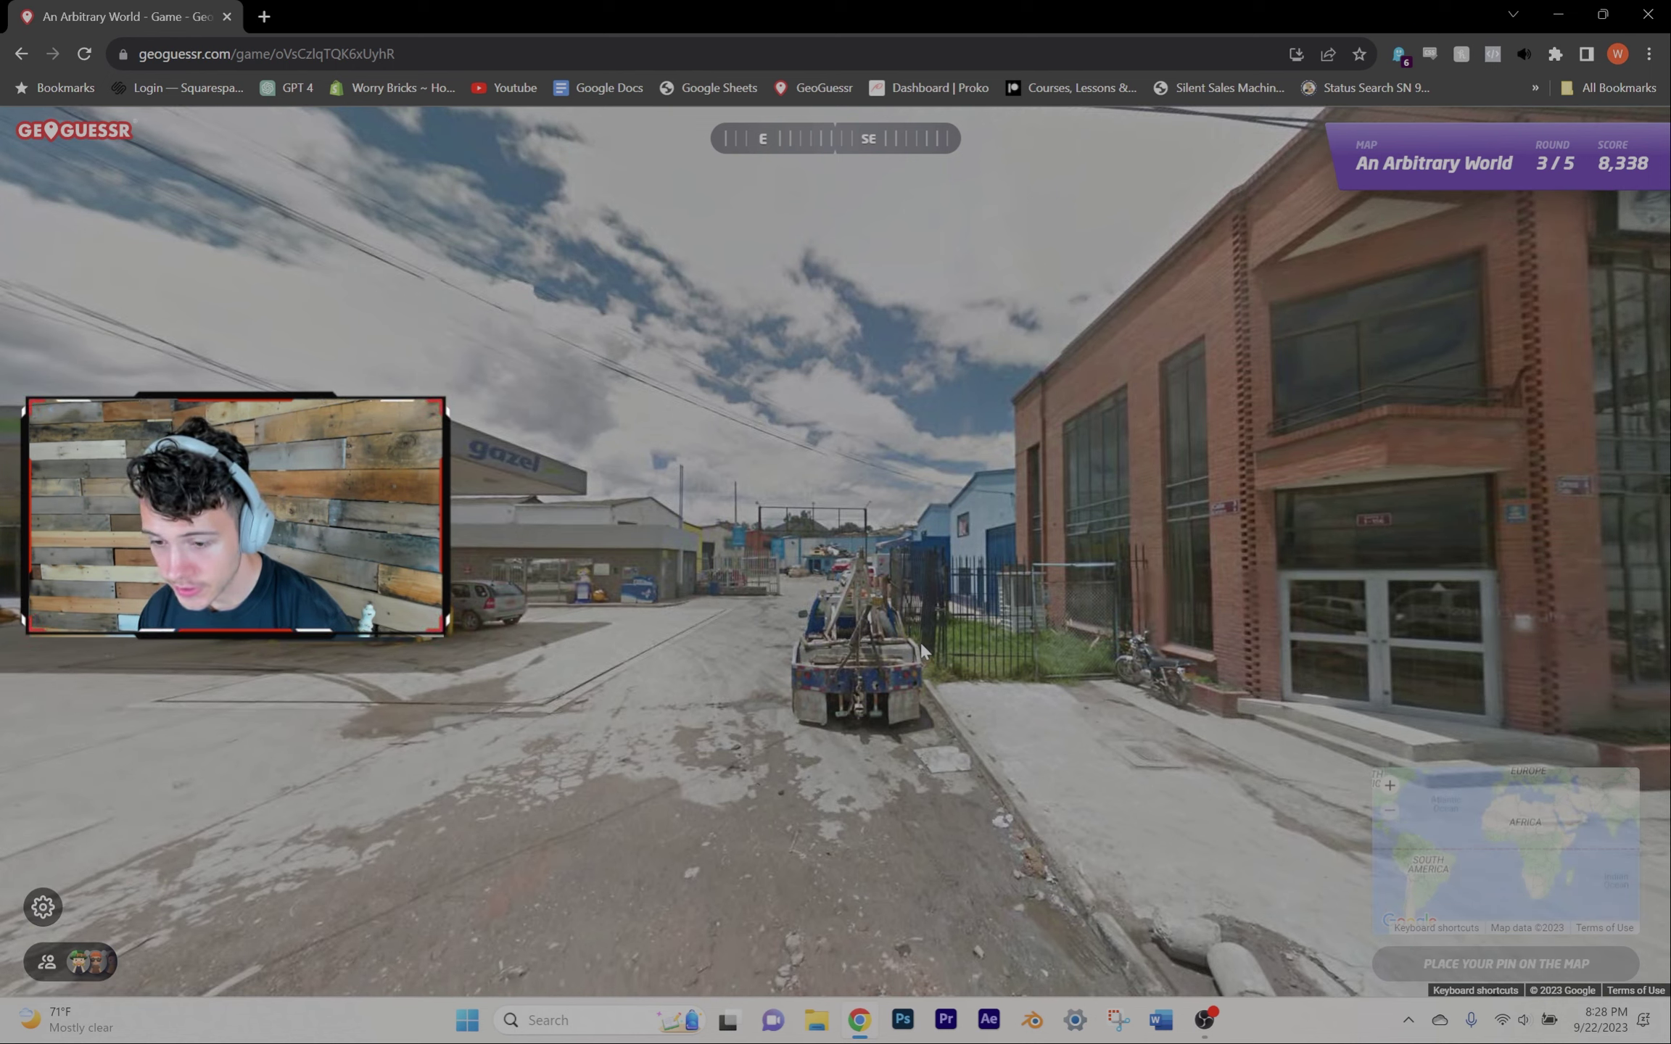
{"action": "scroll", "coordinate": [1305, 810], "scroll_direction": "up", "scroll_amount": 1}
{"action": "scroll", "coordinate": [1306, 810], "scroll_direction": "up", "scroll_amount": 2}
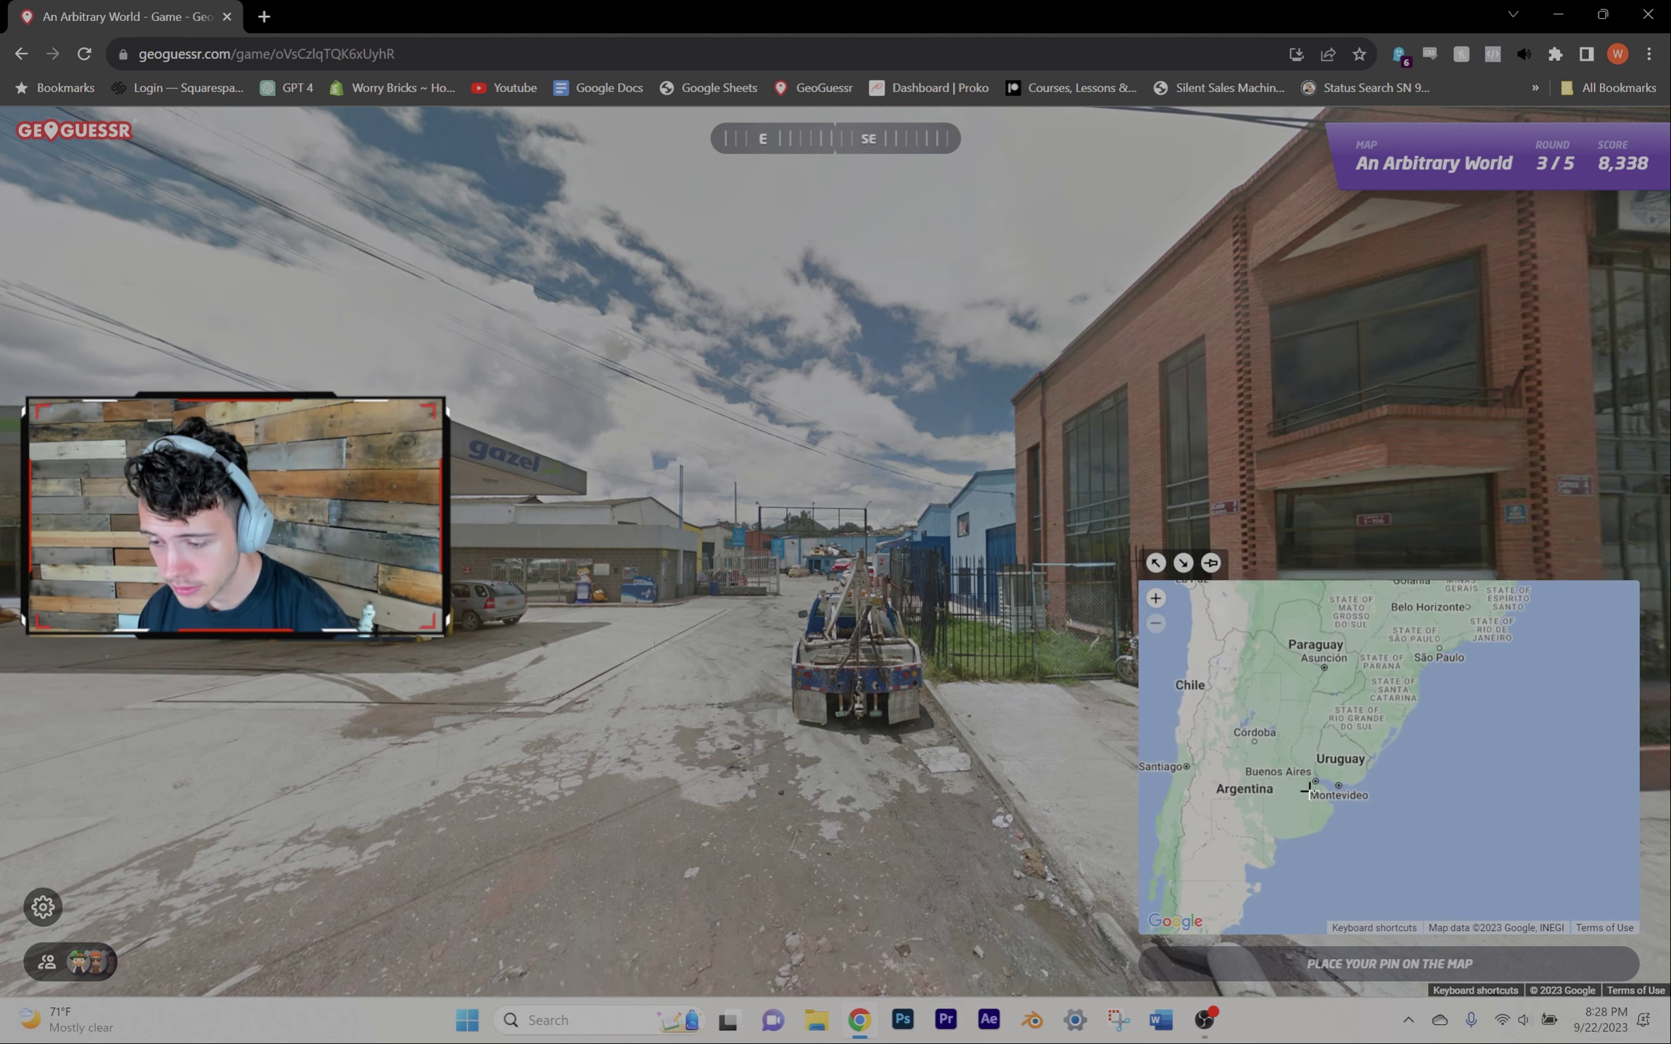
{"action": "scroll", "coordinate": [1306, 822], "scroll_direction": "up", "scroll_amount": 2}
Step: Guess near Buenos Aires, then Greece, then South America for the final three rounds
{"action": "left_click", "coordinate": [1312, 796]}
{"action": "key", "text": "space"}
{"action": "key", "text": "space"}
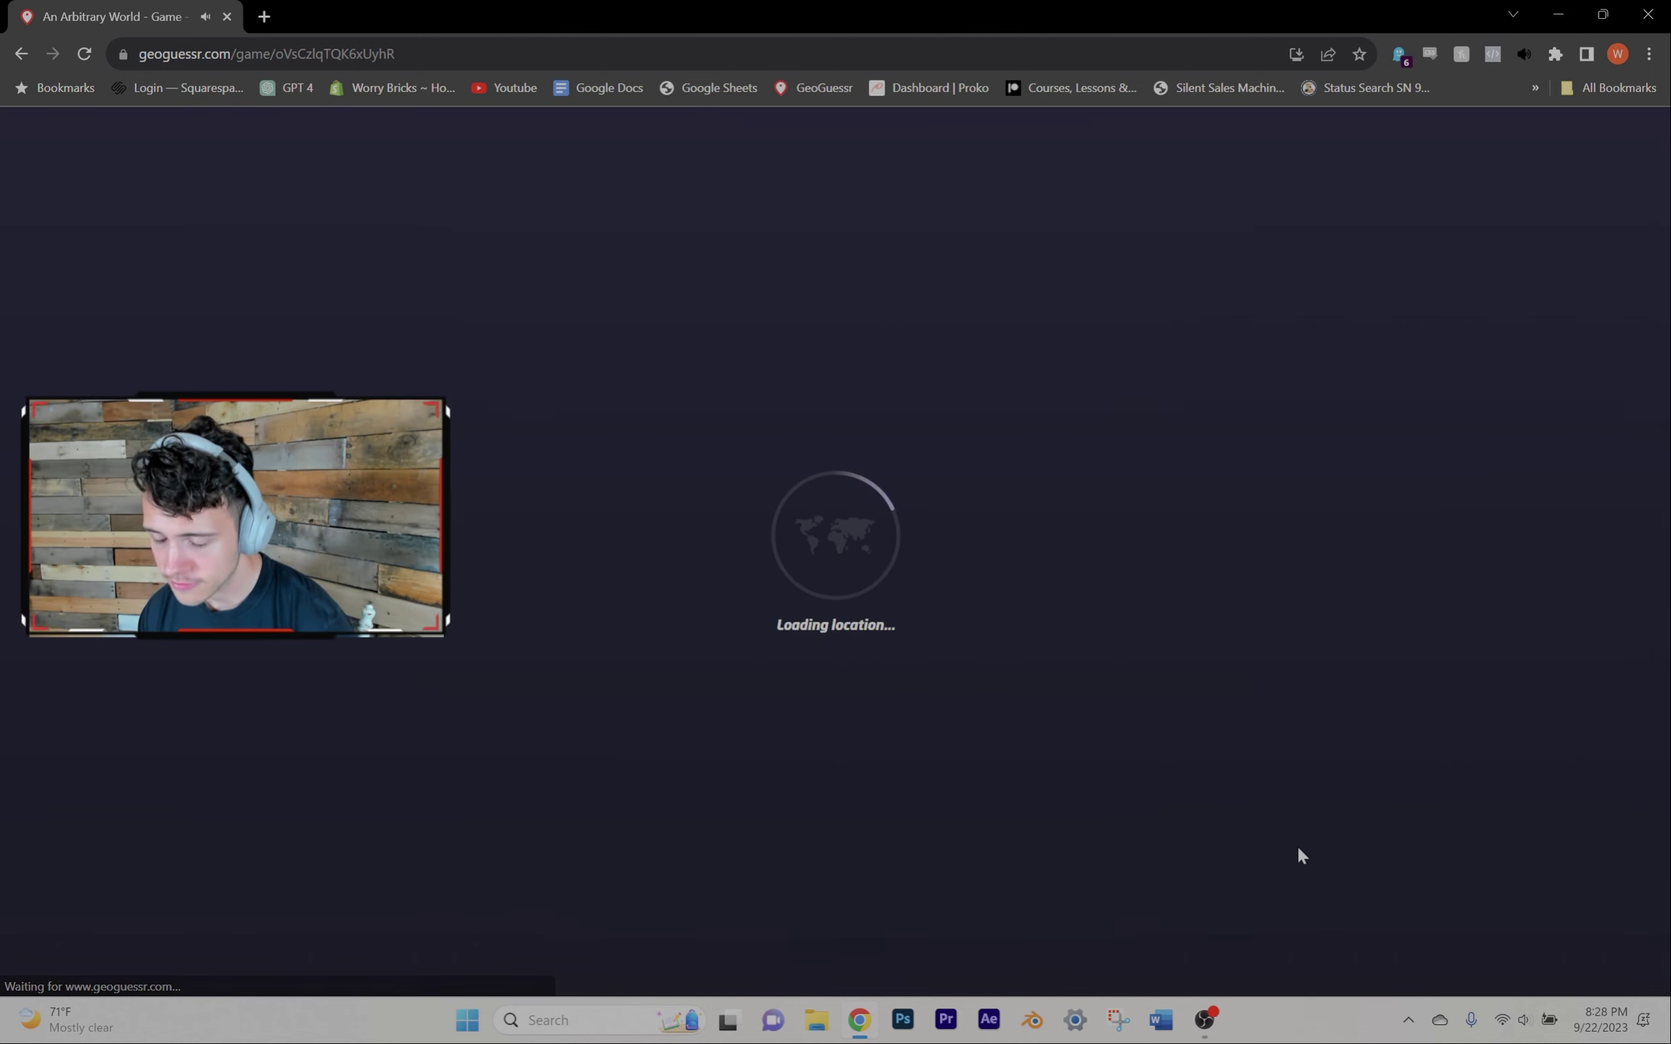
{"action": "scroll", "coordinate": [1402, 662], "scroll_direction": "up", "scroll_amount": 1}
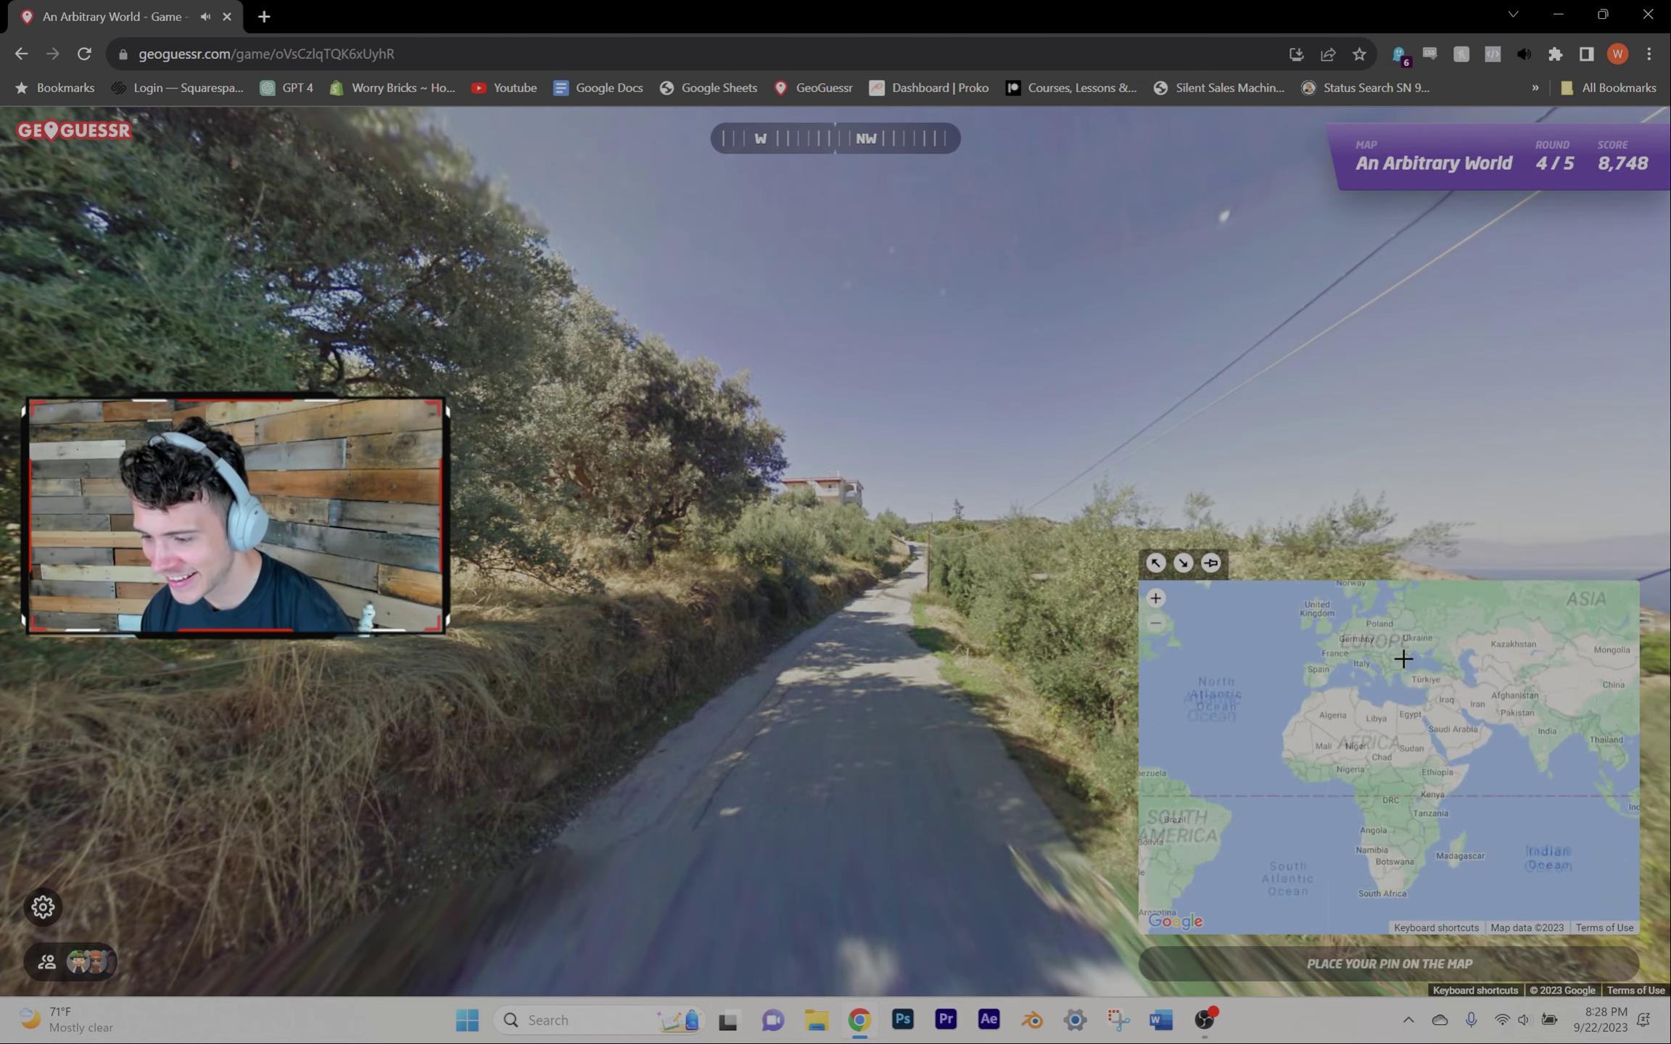
{"action": "scroll", "coordinate": [1359, 689], "scroll_direction": "up", "scroll_amount": 2}
{"action": "scroll", "coordinate": [1360, 689], "scroll_direction": "up", "scroll_amount": 2}
{"action": "left_click", "coordinate": [1352, 712]}
{"action": "key", "text": "space"}
{"action": "key", "text": "space"}
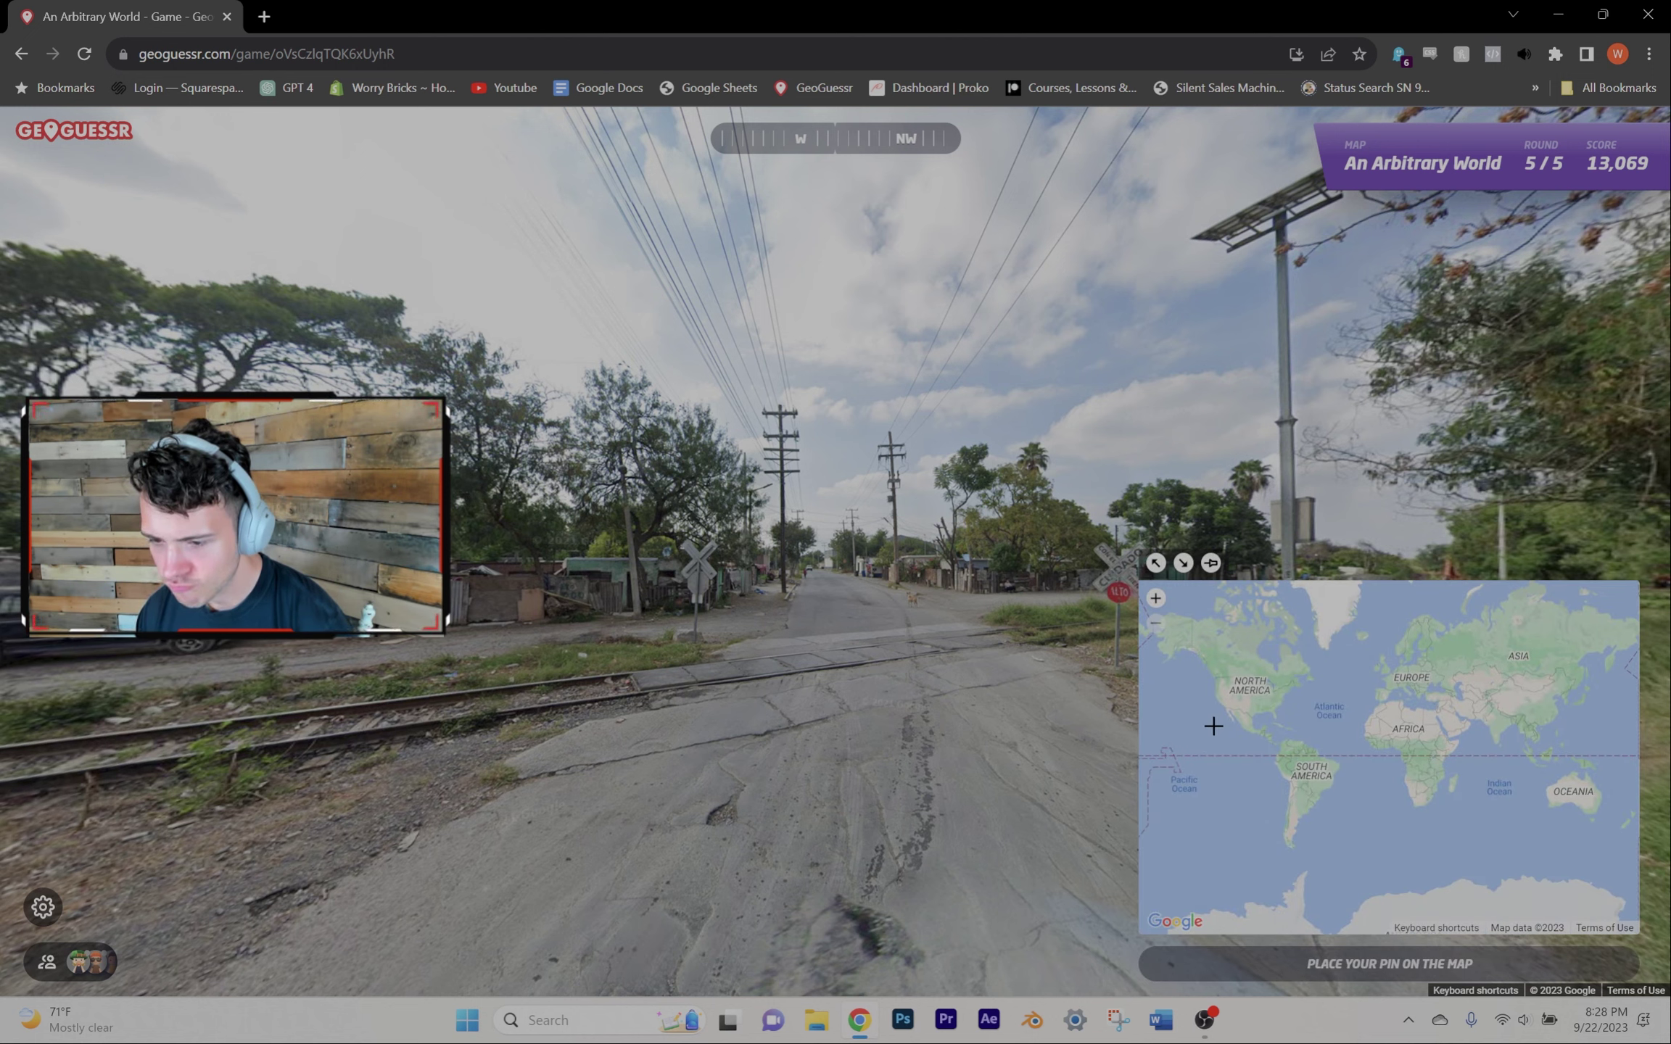
{"action": "scroll", "coordinate": [1280, 772], "scroll_direction": "up", "scroll_amount": 3}
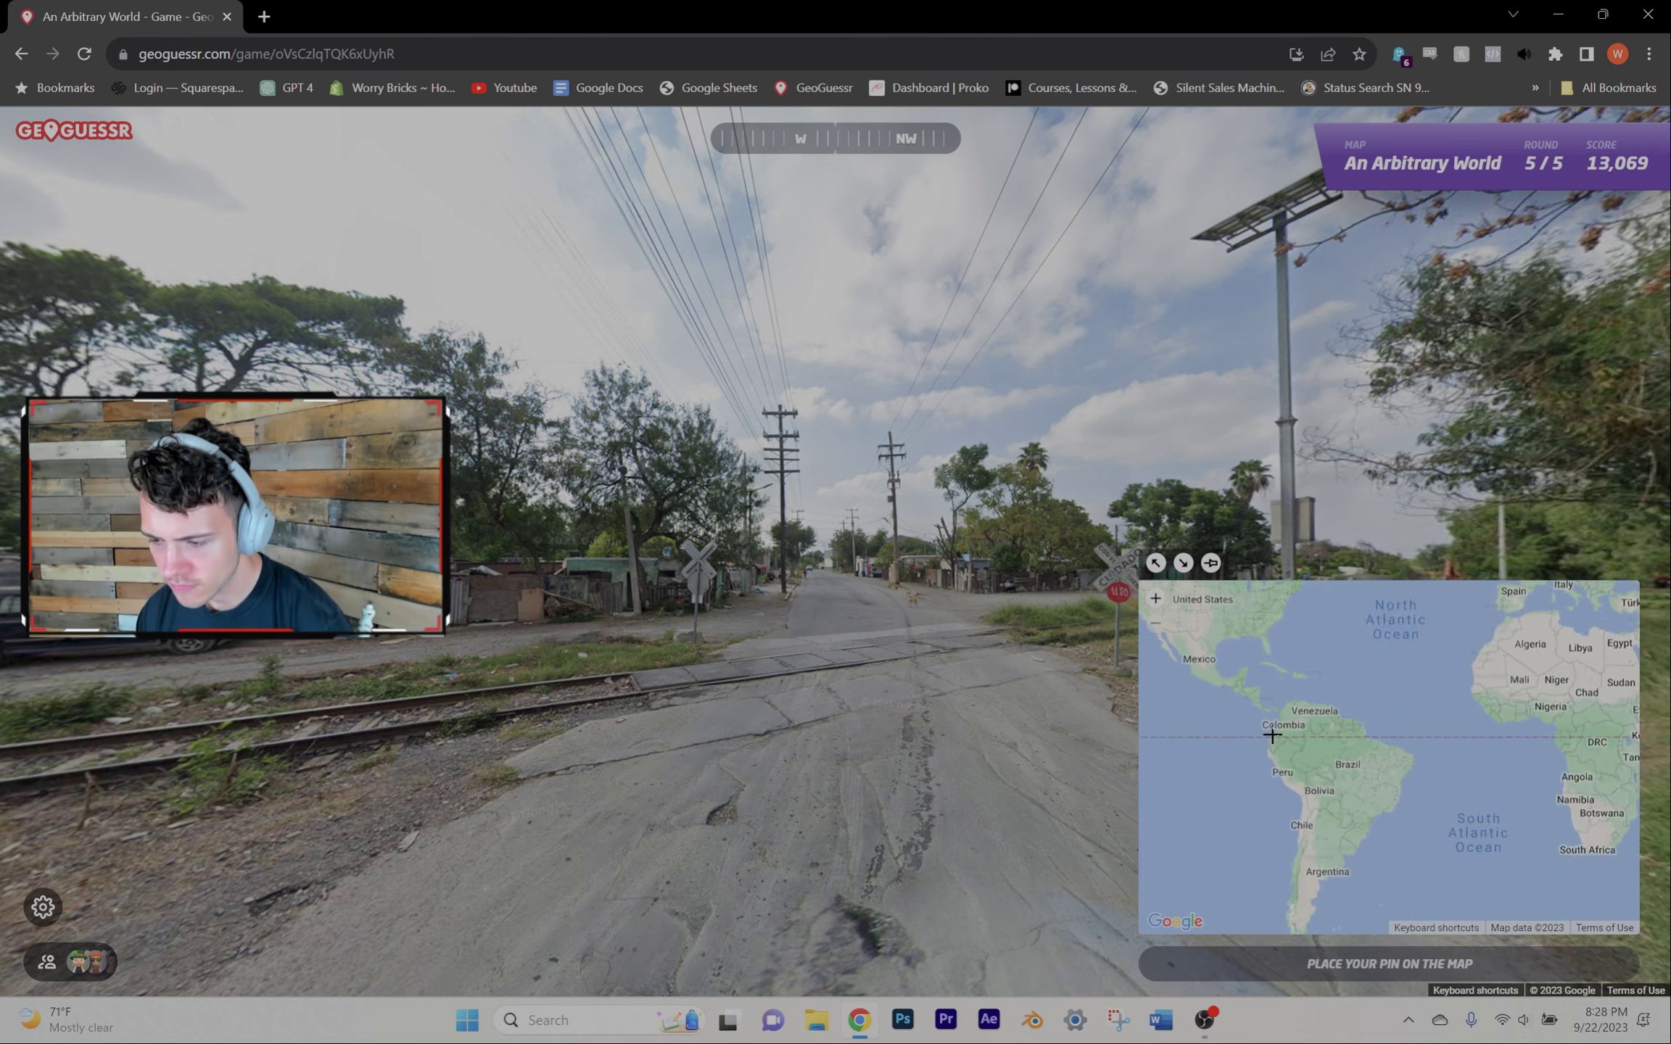
{"action": "scroll", "coordinate": [1280, 773], "scroll_direction": "up", "scroll_amount": 2}
{"action": "left_click", "coordinate": [1279, 731]}
{"action": "key", "text": "space"}
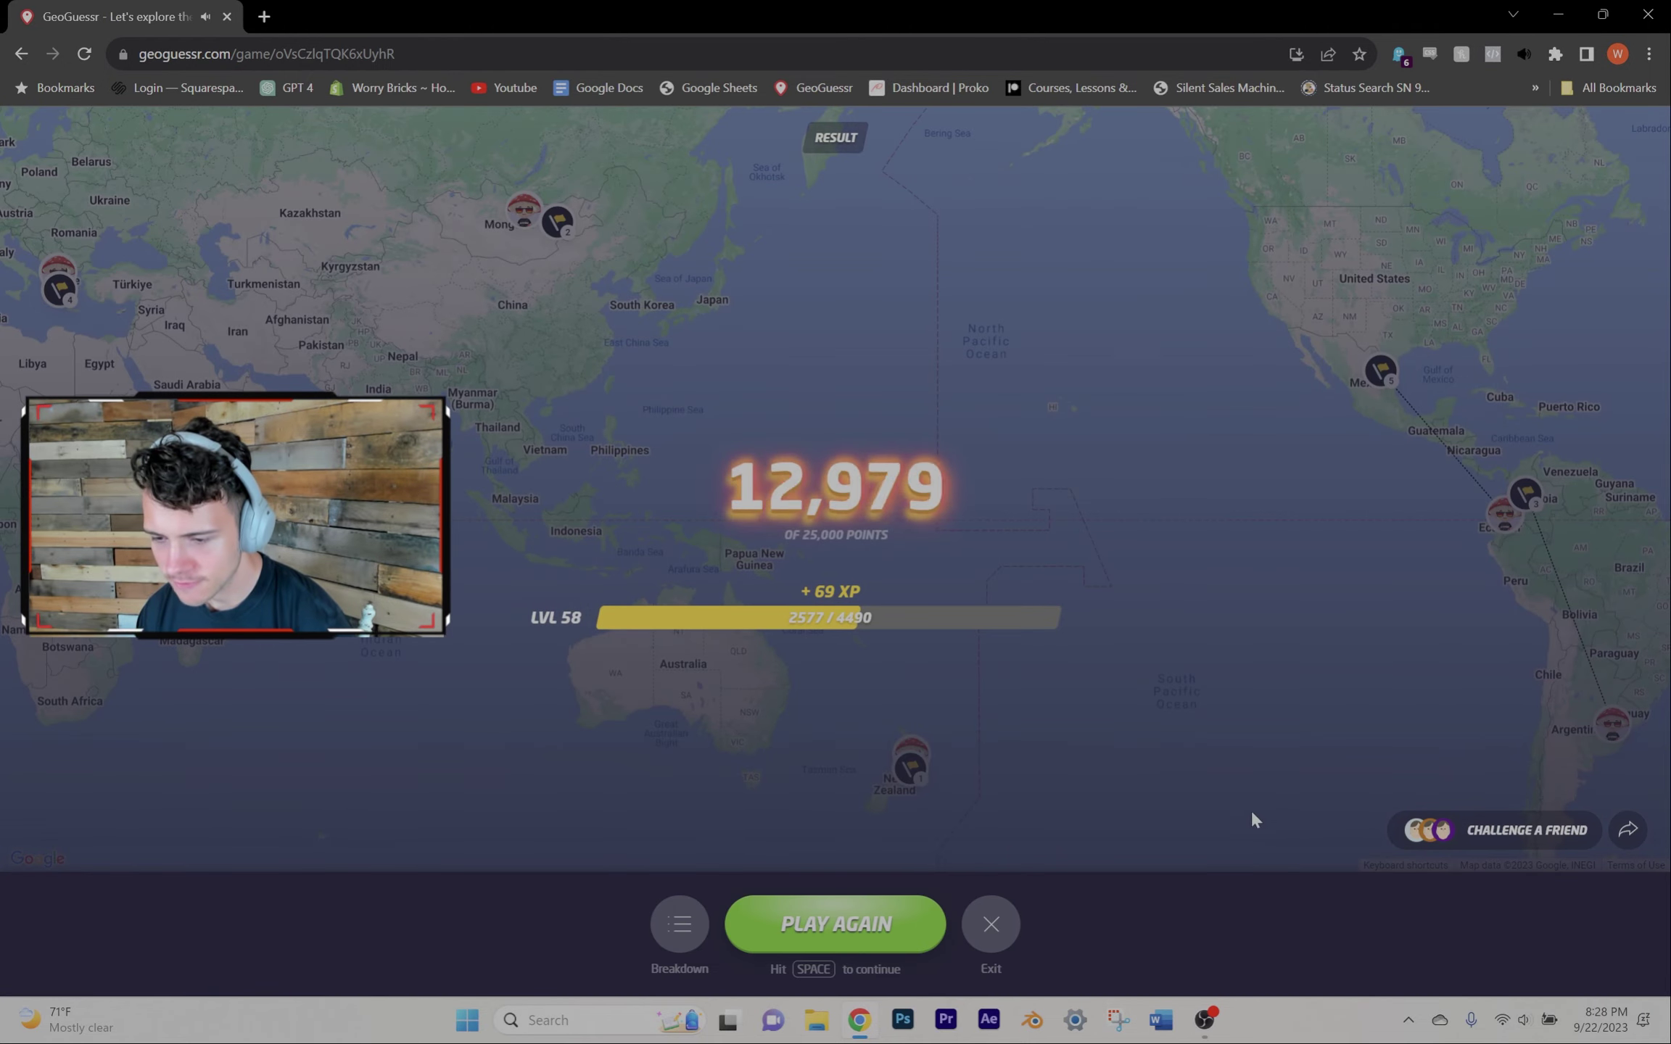
Step: Start a fresh game and guess Chile, then Southeast Asia, in rounds one and two
{"action": "key", "text": "space"}
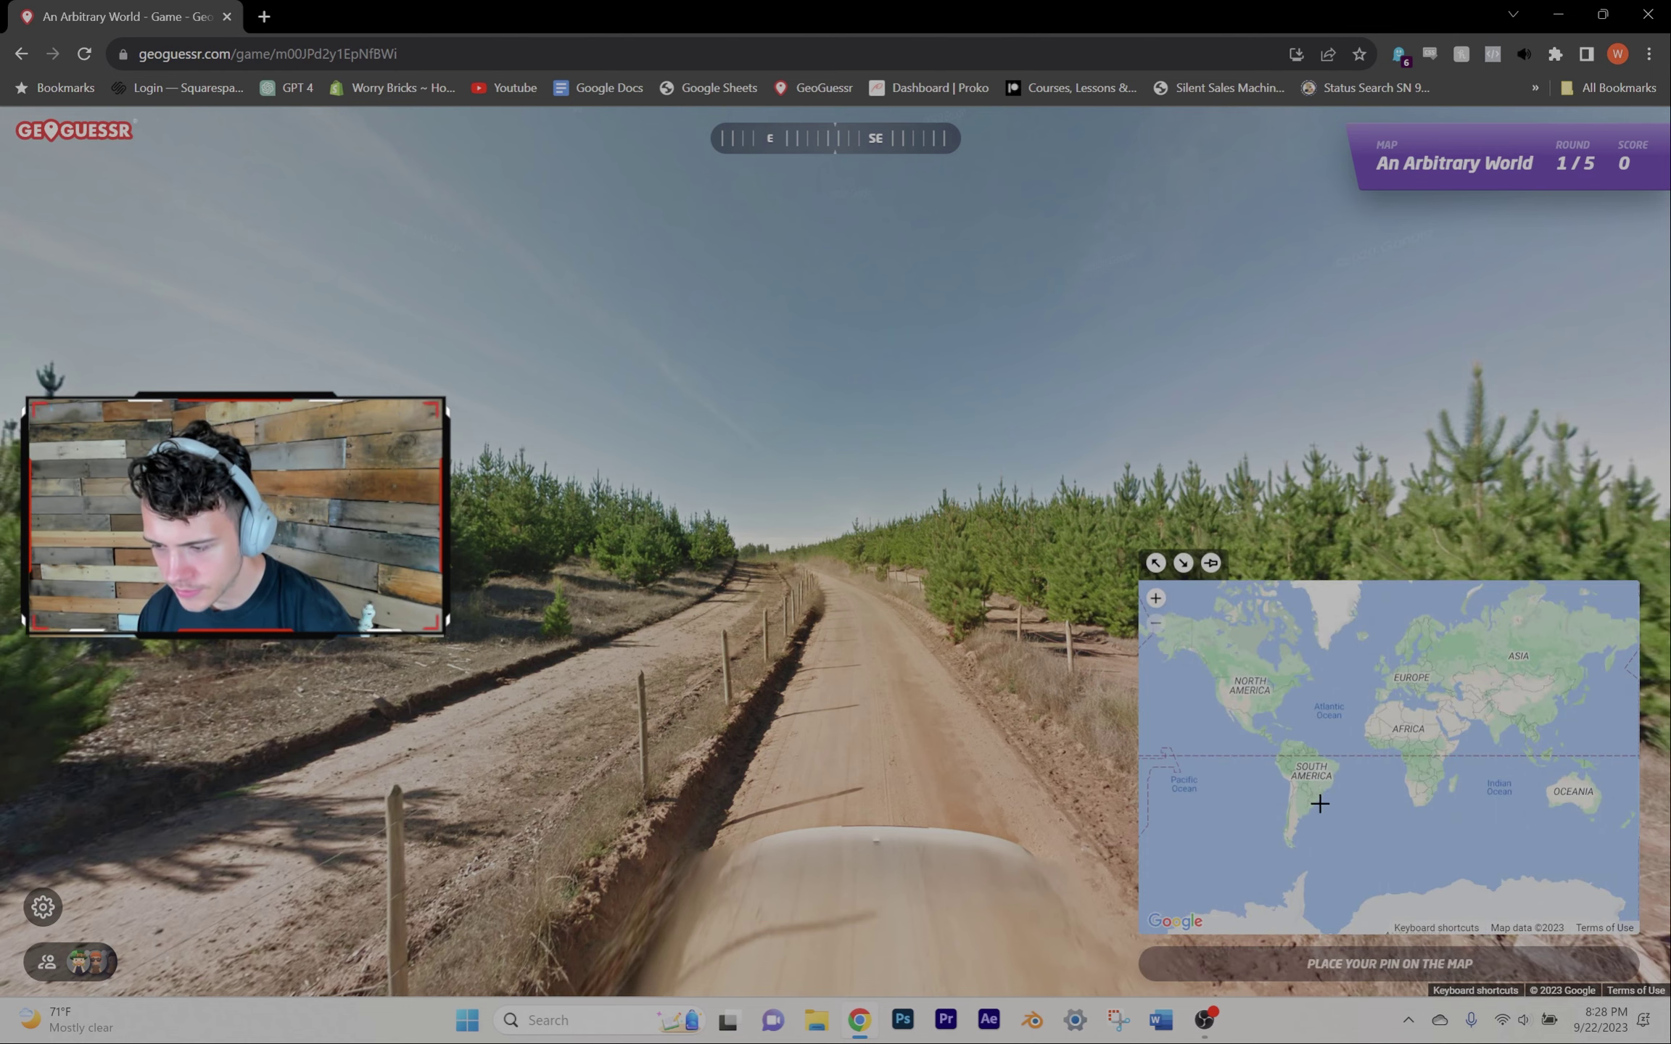
{"action": "scroll", "coordinate": [1320, 805], "scroll_direction": "up", "scroll_amount": 3}
{"action": "left_click", "coordinate": [1255, 755]}
{"action": "key", "text": "space"}
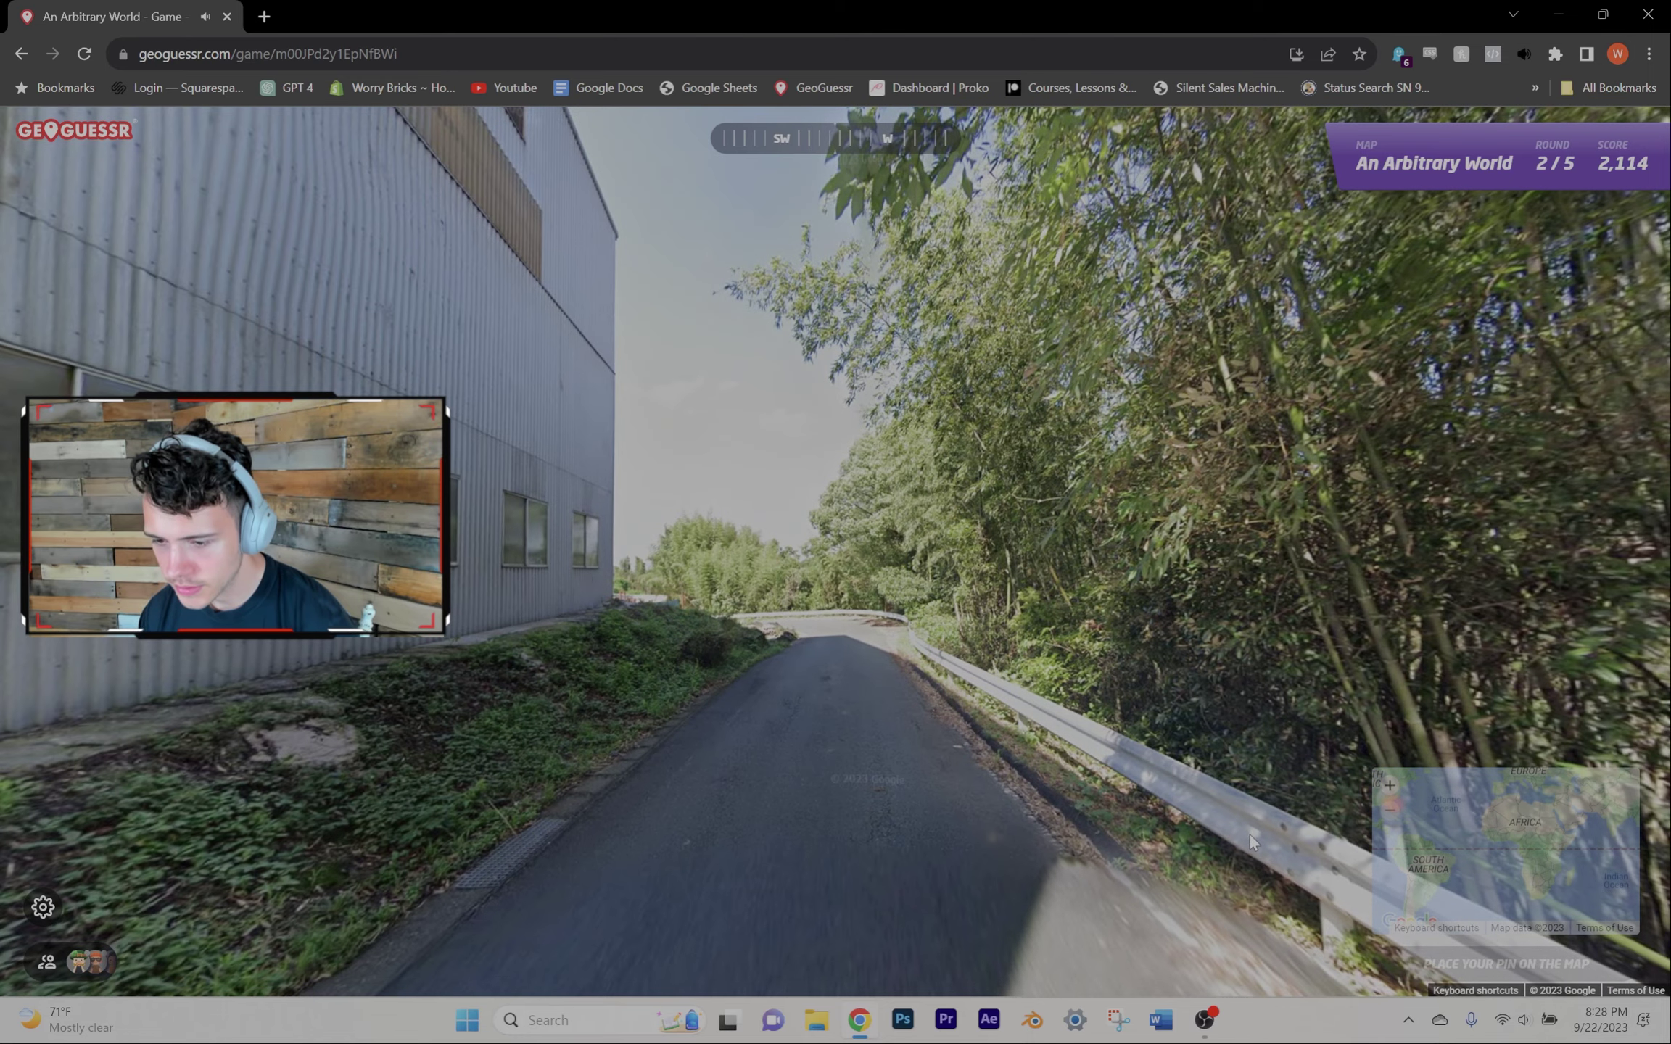
{"action": "scroll", "coordinate": [1492, 795], "scroll_direction": "up", "scroll_amount": 3}
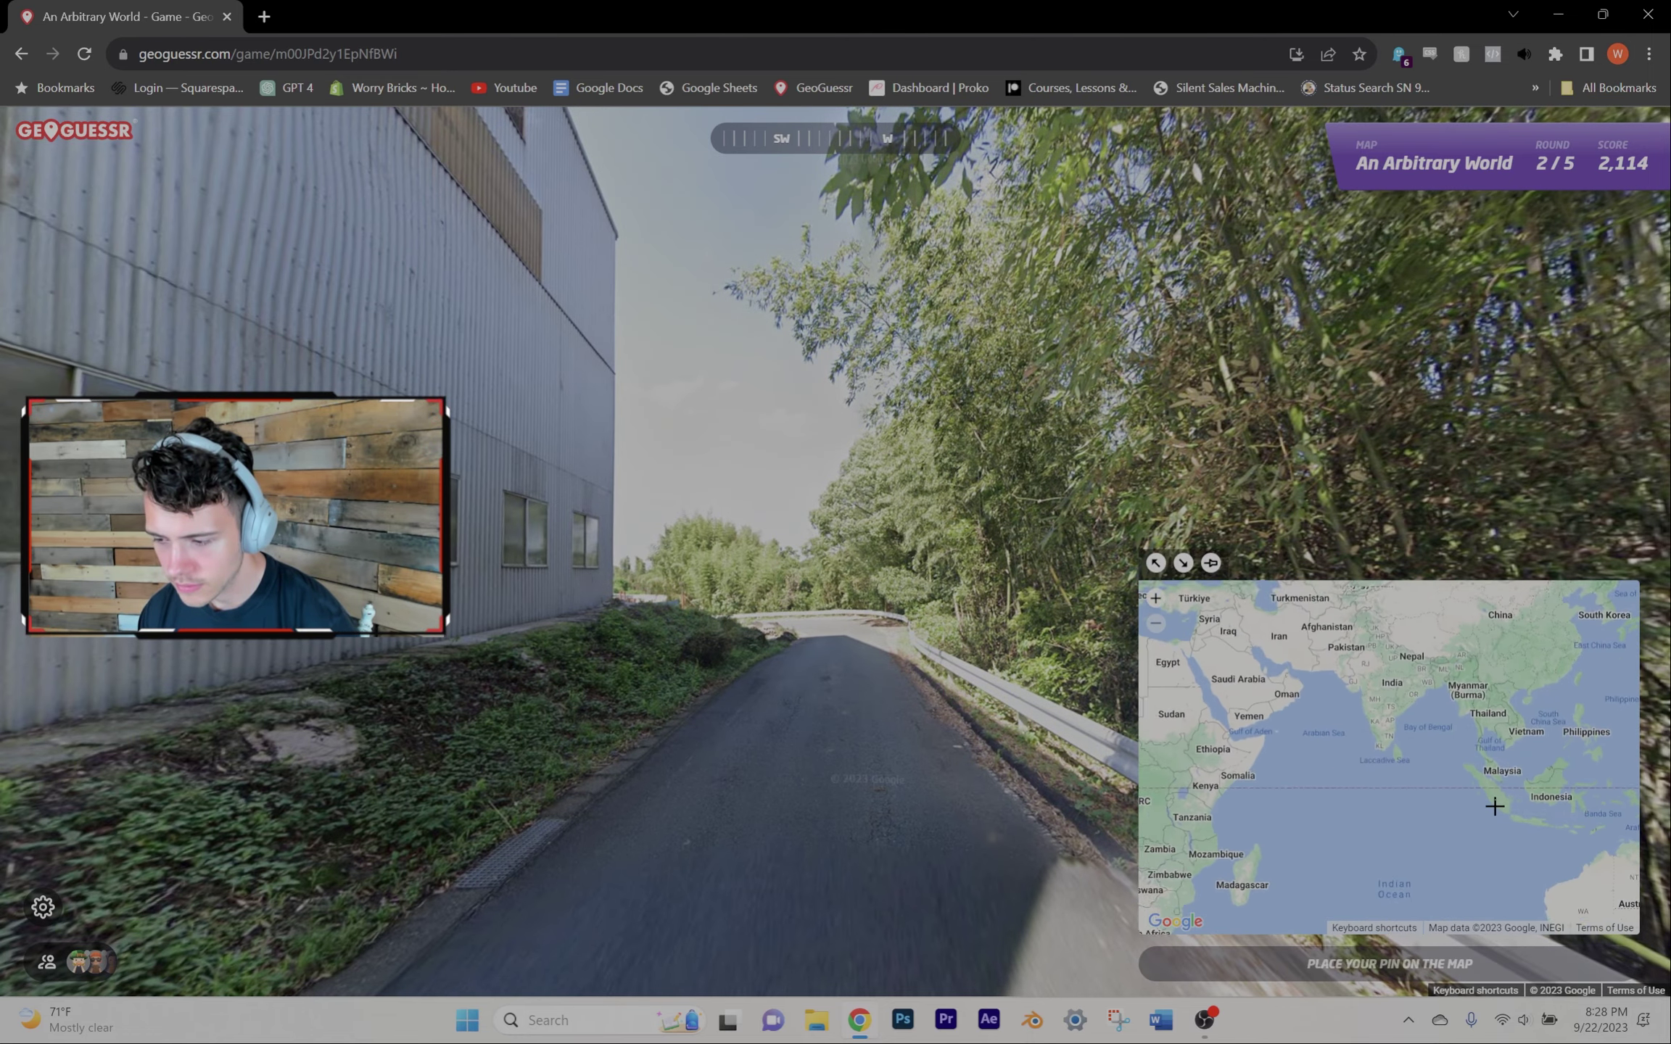
{"action": "scroll", "coordinate": [1462, 719], "scroll_direction": "up", "scroll_amount": 1}
{"action": "left_click", "coordinate": [1462, 718]}
{"action": "key", "text": "space"}
{"action": "key", "text": "space"}
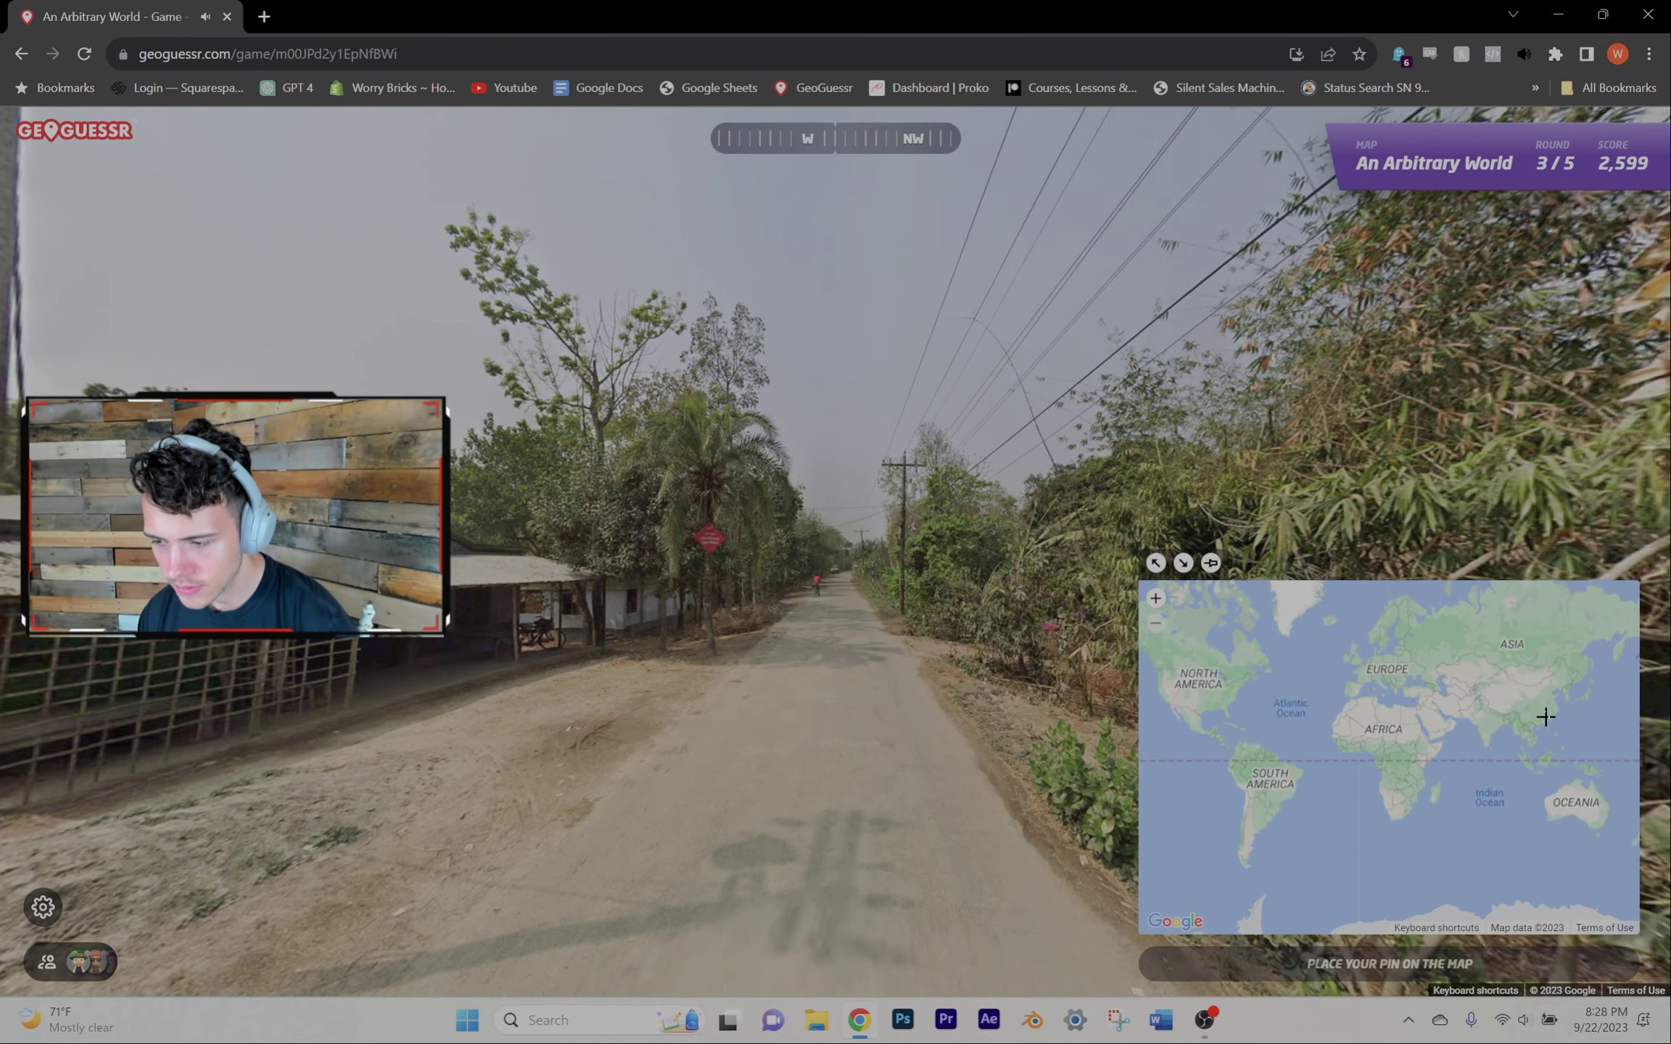
{"action": "scroll", "coordinate": [1545, 717], "scroll_direction": "up", "scroll_amount": 2}
{"action": "scroll", "coordinate": [1505, 732], "scroll_direction": "up", "scroll_amount": 1}
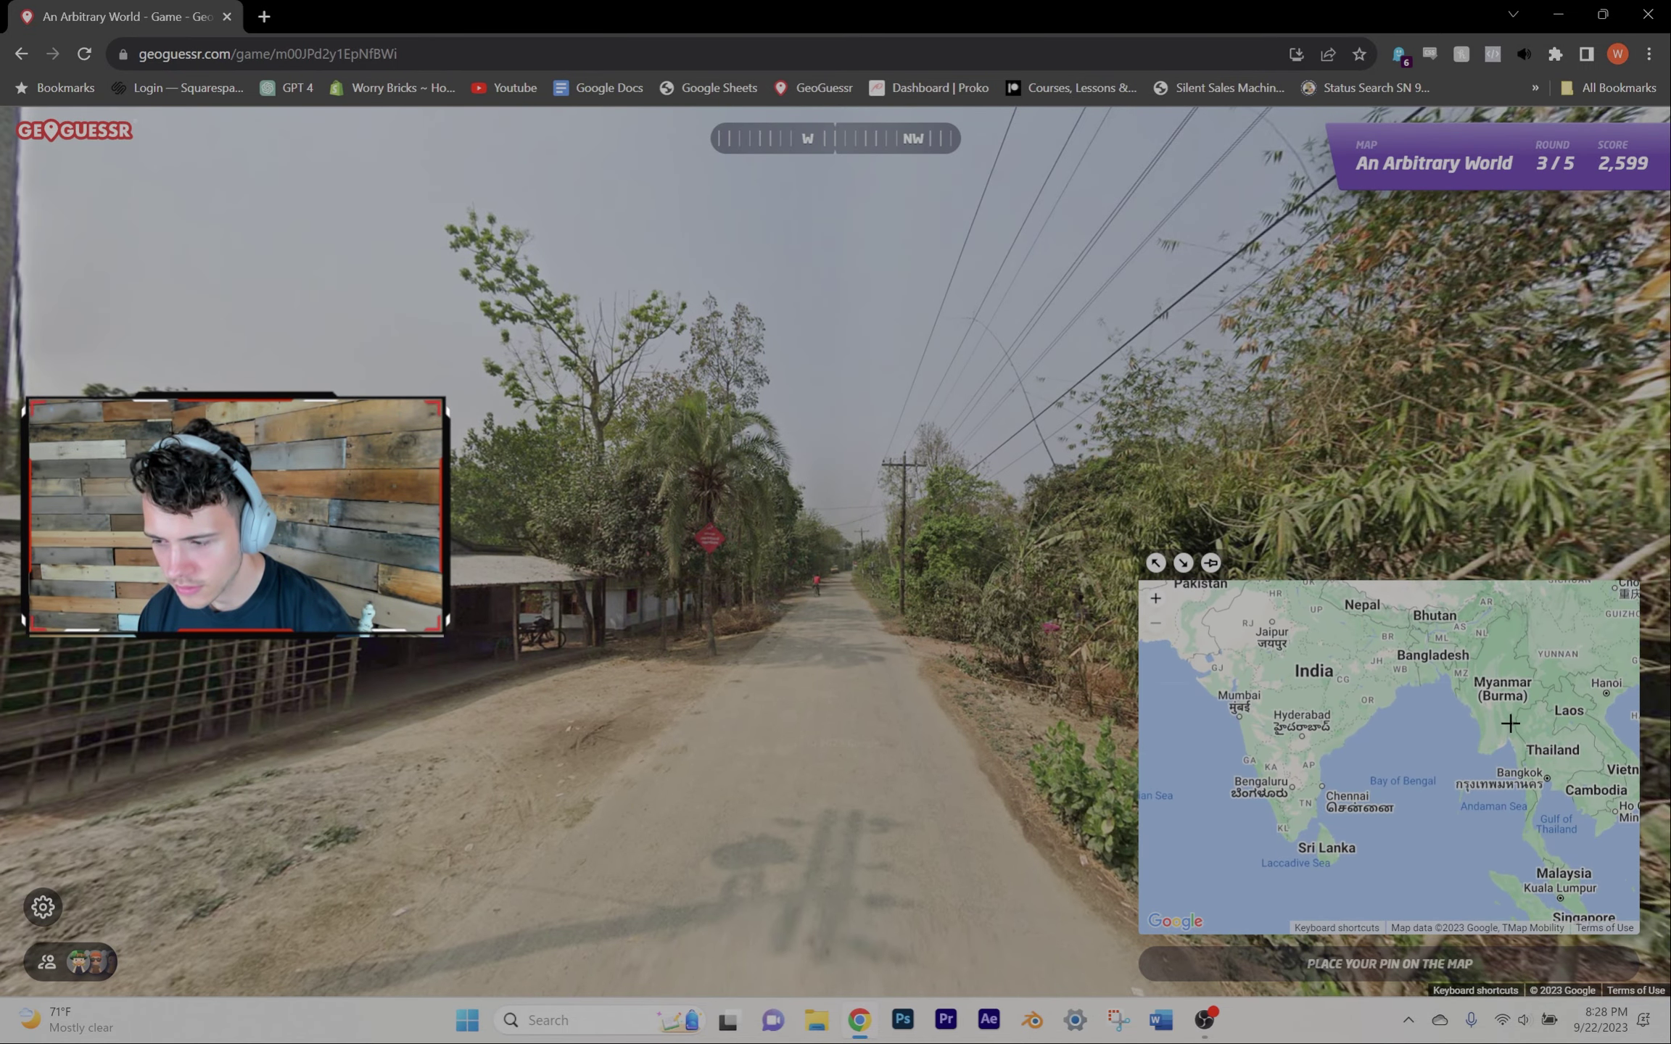
Step: Guess Thailand, near Singapore and the Balkans for rounds three to five
{"action": "left_click", "coordinate": [1543, 742]}
{"action": "key", "text": "space"}
{"action": "key", "text": "space"}
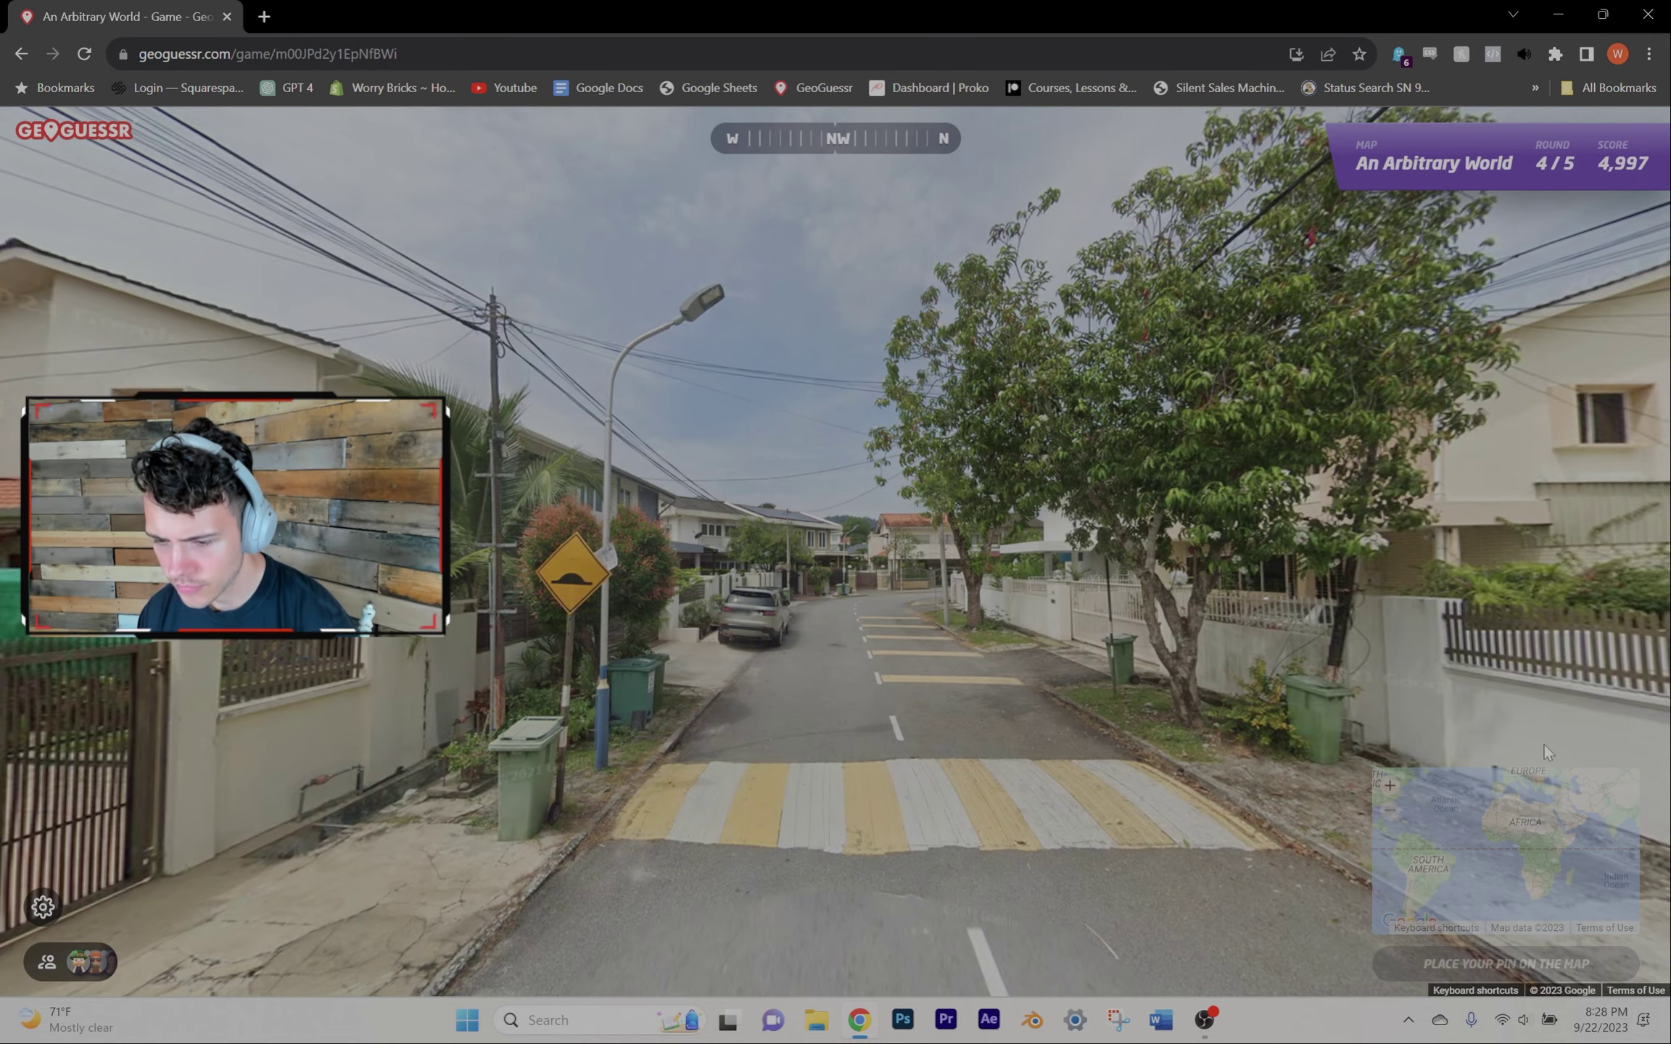
{"action": "scroll", "coordinate": [1480, 734], "scroll_direction": "up", "scroll_amount": 1}
{"action": "scroll", "coordinate": [1597, 783], "scroll_direction": "up", "scroll_amount": 1}
{"action": "scroll", "coordinate": [1581, 777], "scroll_direction": "up", "scroll_amount": 1}
{"action": "left_click", "coordinate": [1583, 778]}
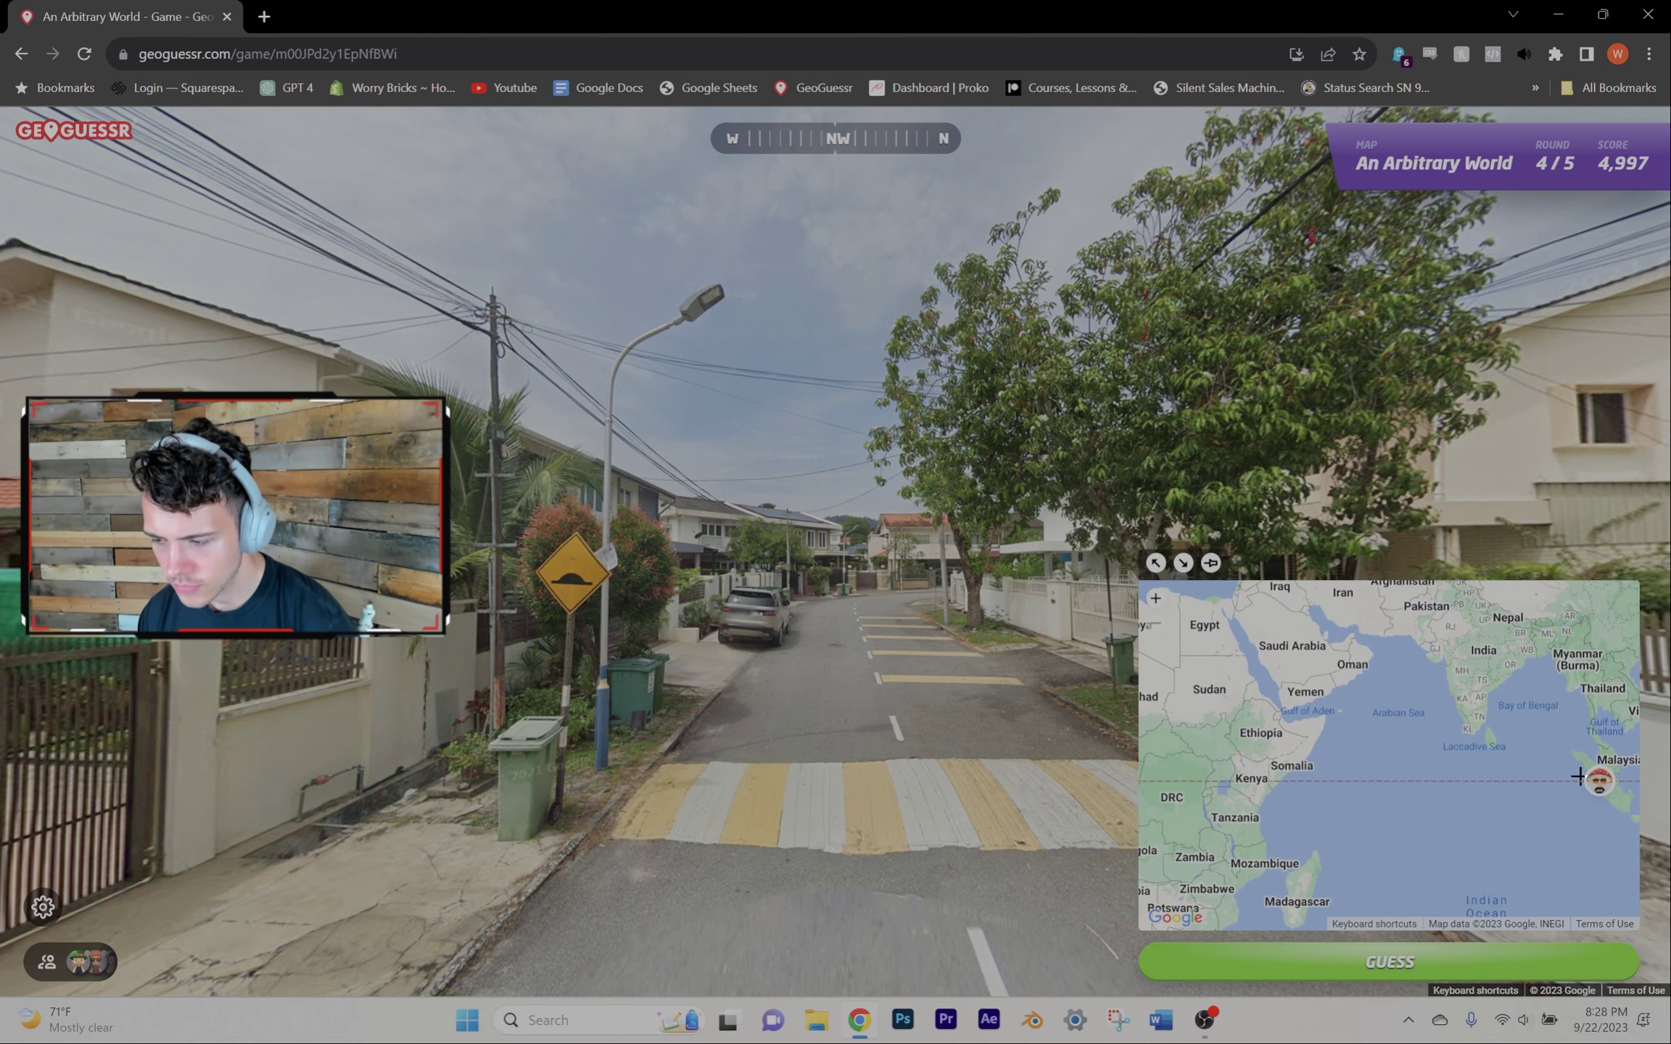
{"action": "scroll", "coordinate": [1580, 778], "scroll_direction": "up", "scroll_amount": 1}
{"action": "scroll", "coordinate": [1583, 778], "scroll_direction": "up", "scroll_amount": 2}
{"action": "scroll", "coordinate": [1586, 780], "scroll_direction": "up", "scroll_amount": 1}
{"action": "scroll", "coordinate": [1590, 781], "scroll_direction": "up", "scroll_amount": 1}
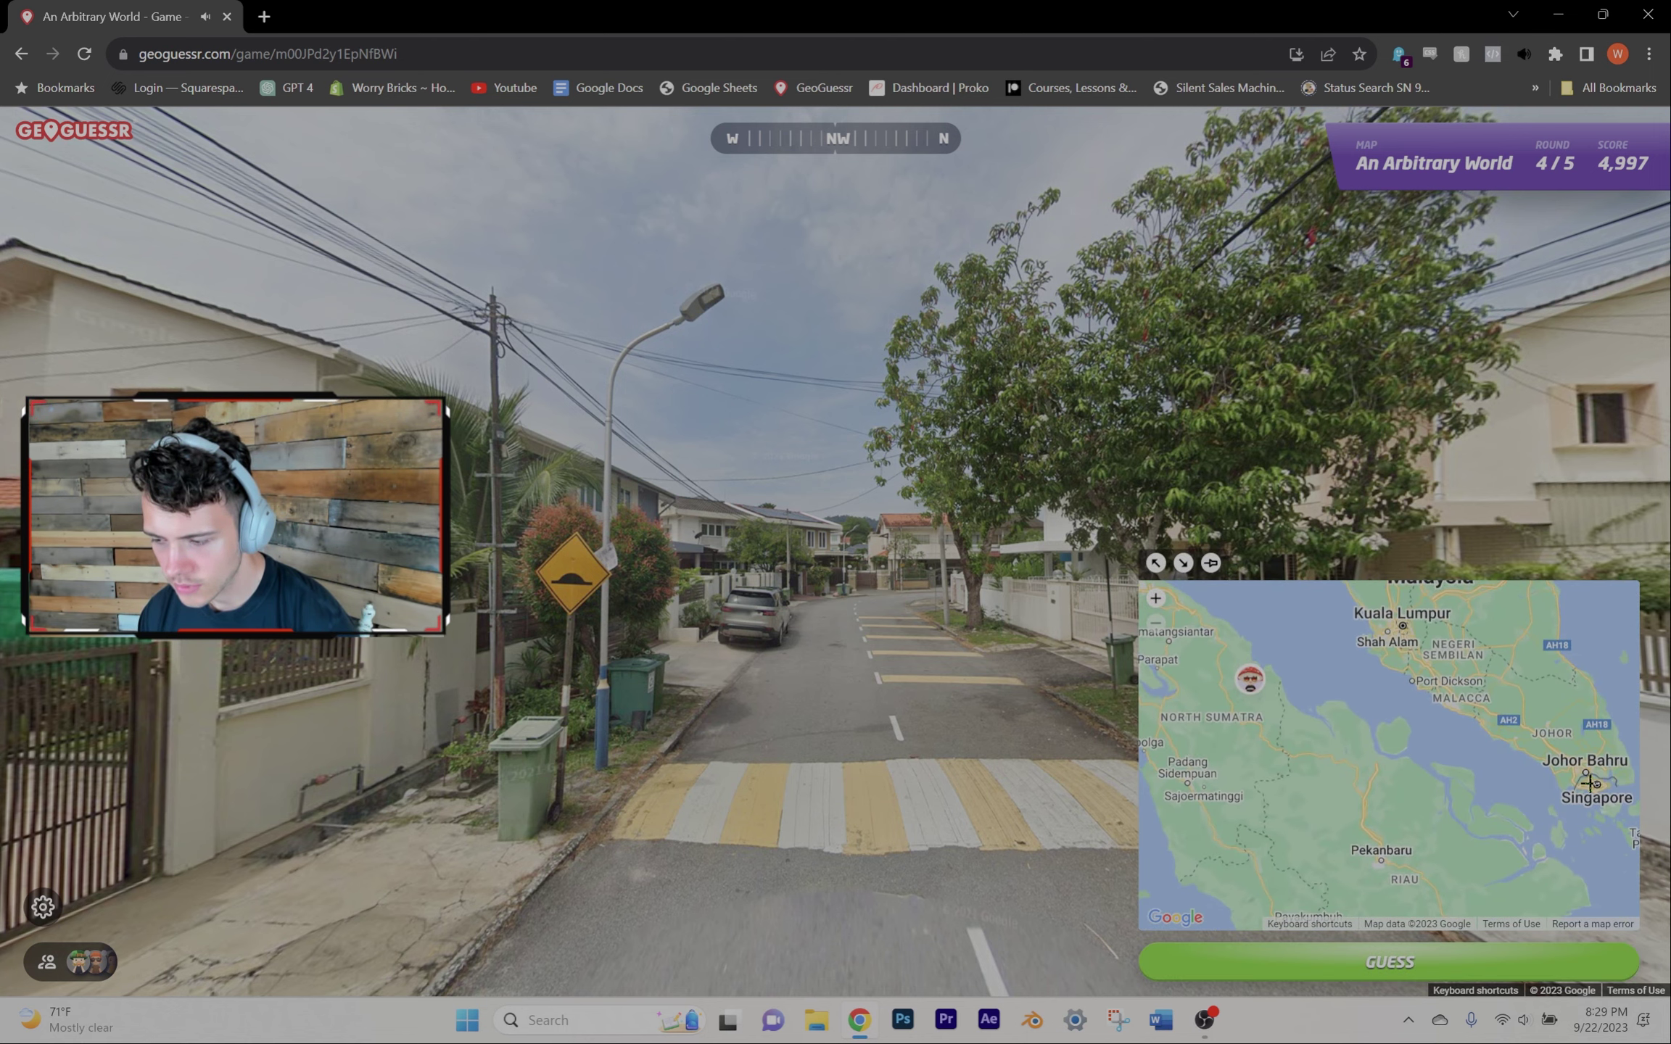
{"action": "left_click", "coordinate": [1590, 780]}
{"action": "key", "text": "space"}
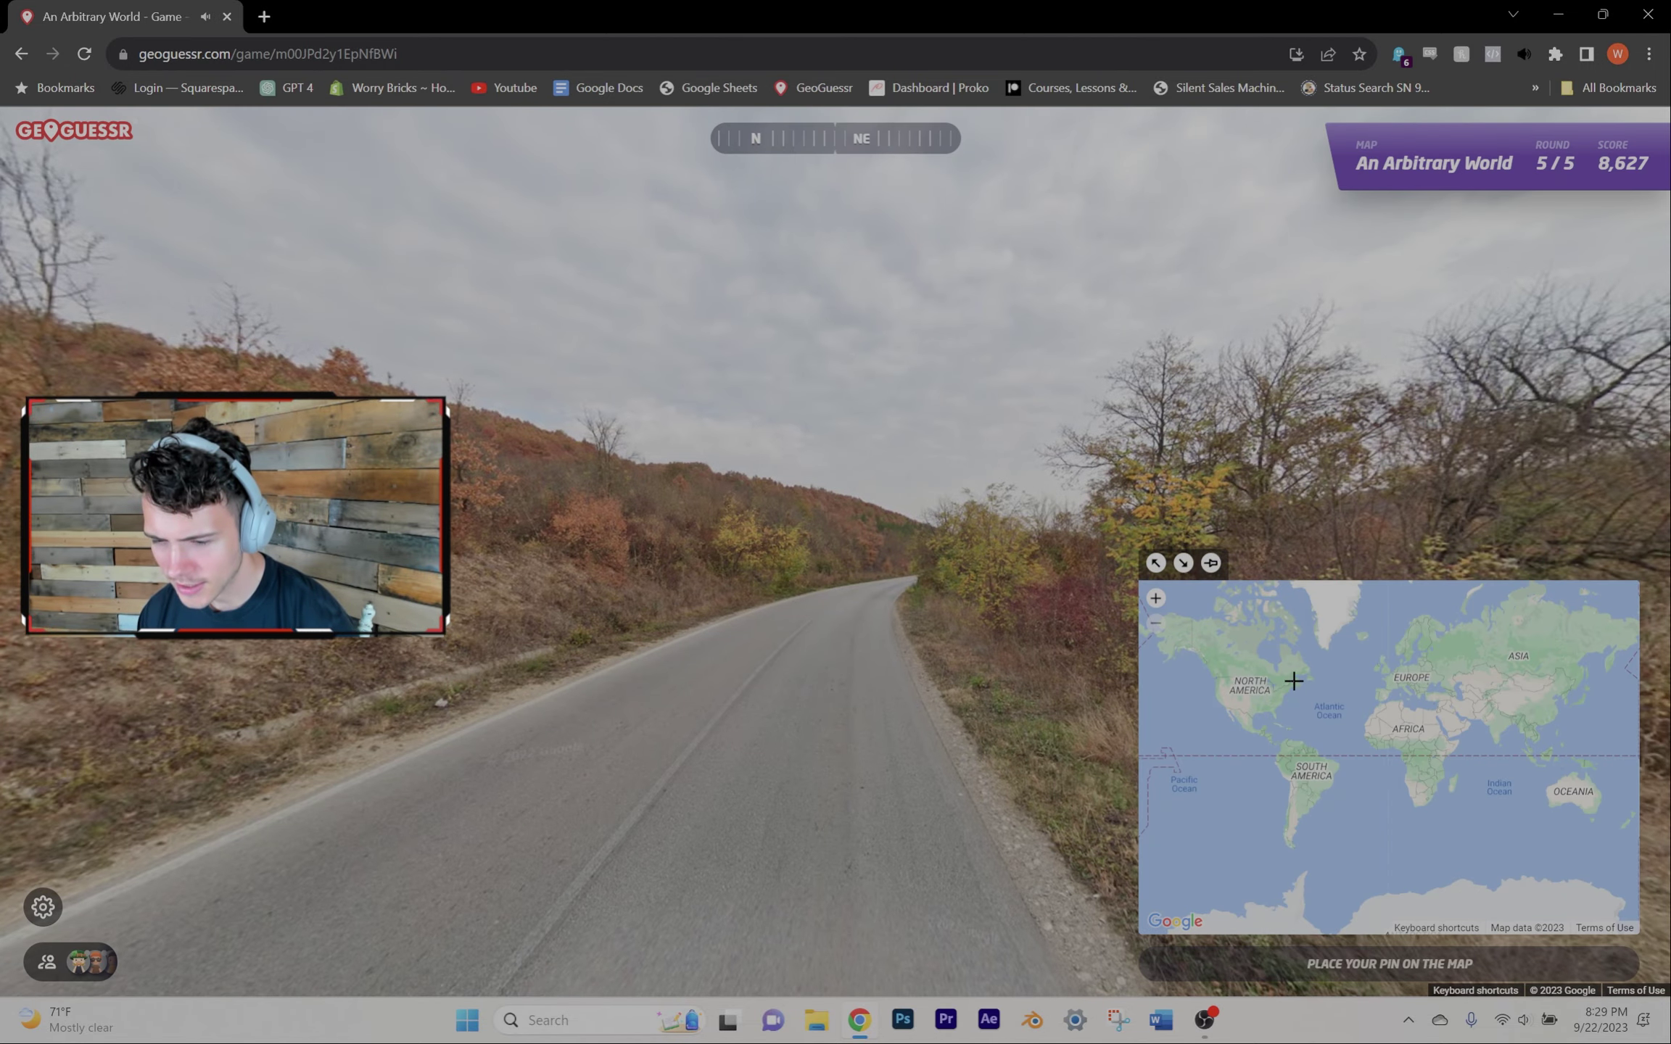
{"action": "scroll", "coordinate": [1384, 675], "scroll_direction": "up", "scroll_amount": 1}
{"action": "scroll", "coordinate": [1372, 663], "scroll_direction": "up", "scroll_amount": 1}
{"action": "scroll", "coordinate": [1358, 648], "scroll_direction": "up", "scroll_amount": 1}
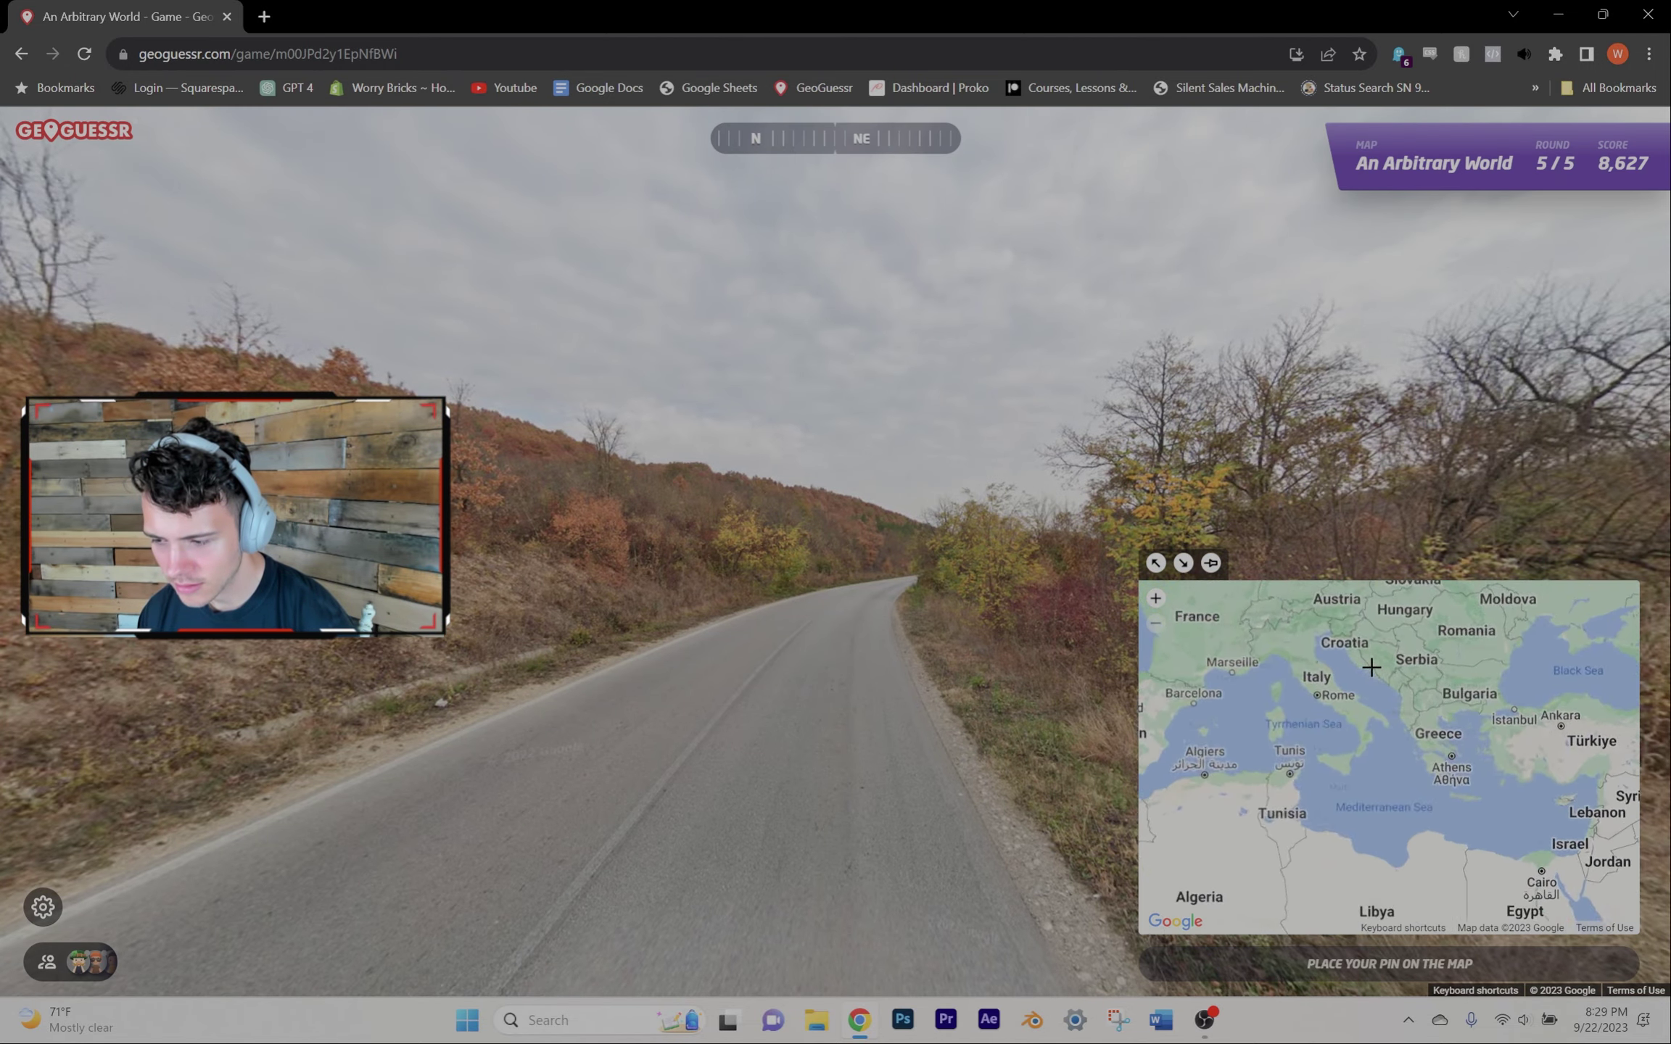
{"action": "scroll", "coordinate": [1346, 638], "scroll_direction": "up", "scroll_amount": 1}
{"action": "left_click", "coordinate": [1333, 625]}
{"action": "key", "text": "space"}
{"action": "key", "text": "space"}
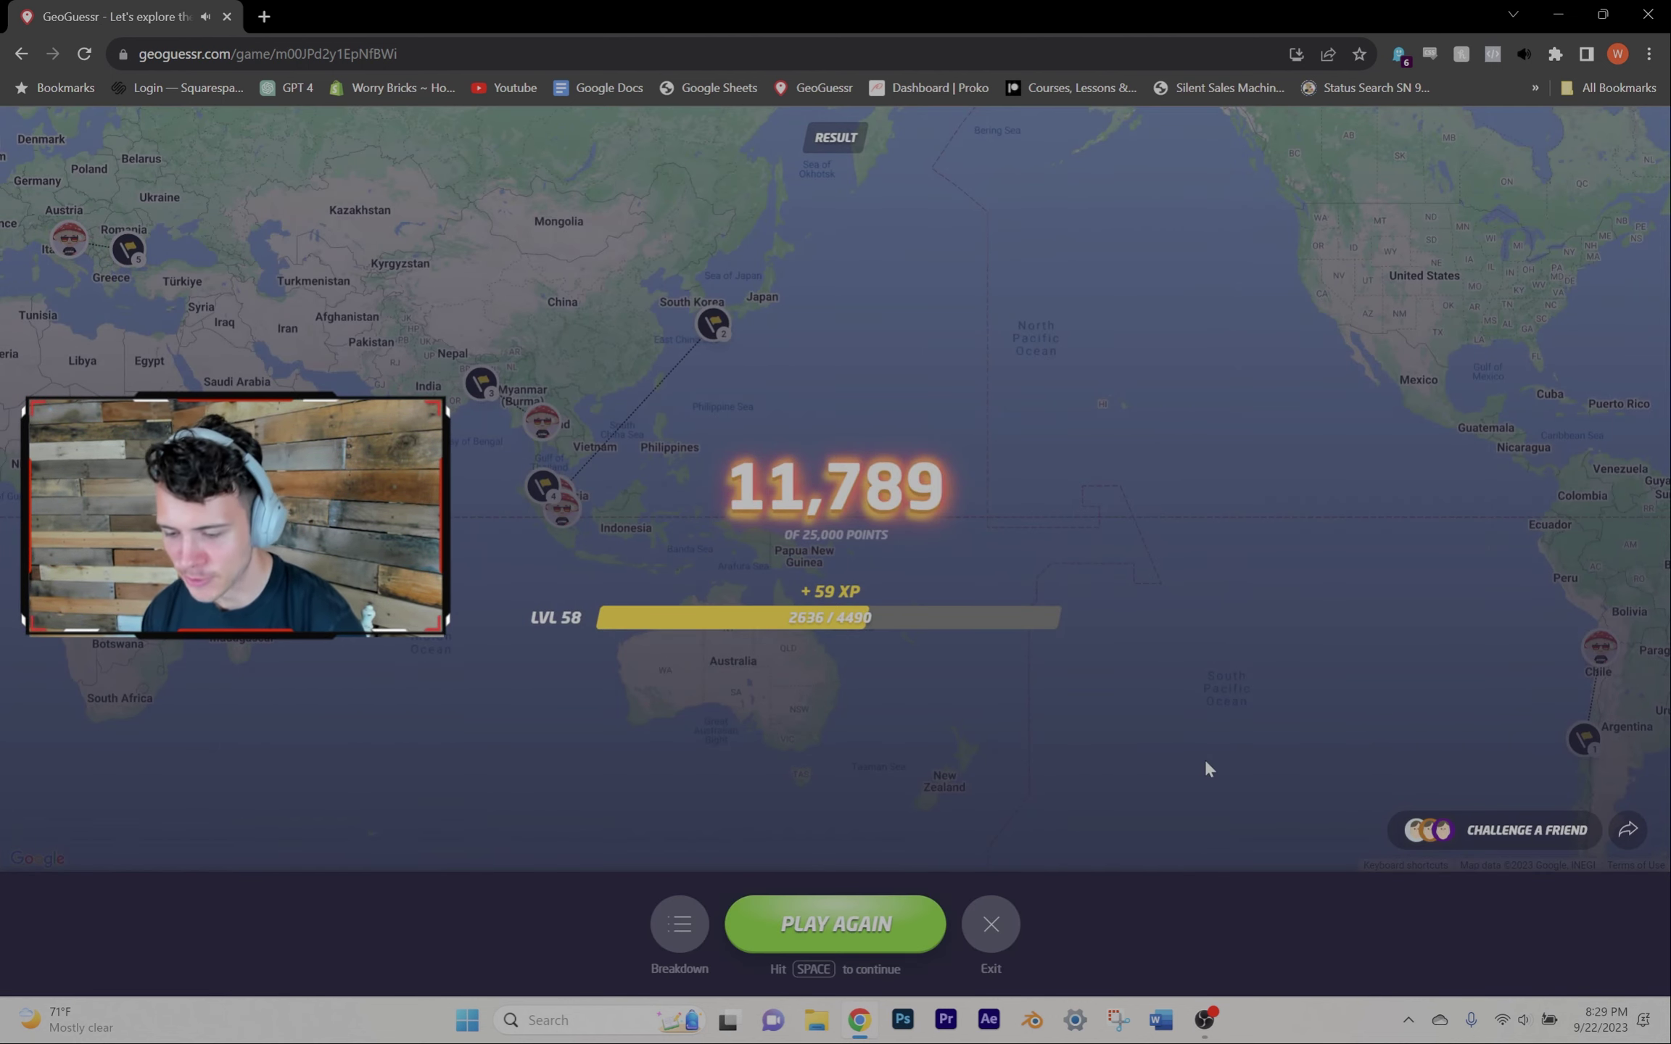
Step: Play again on the same map, guessing Spain in round one and submitting round two
{"action": "left_click", "coordinate": [851, 929]}
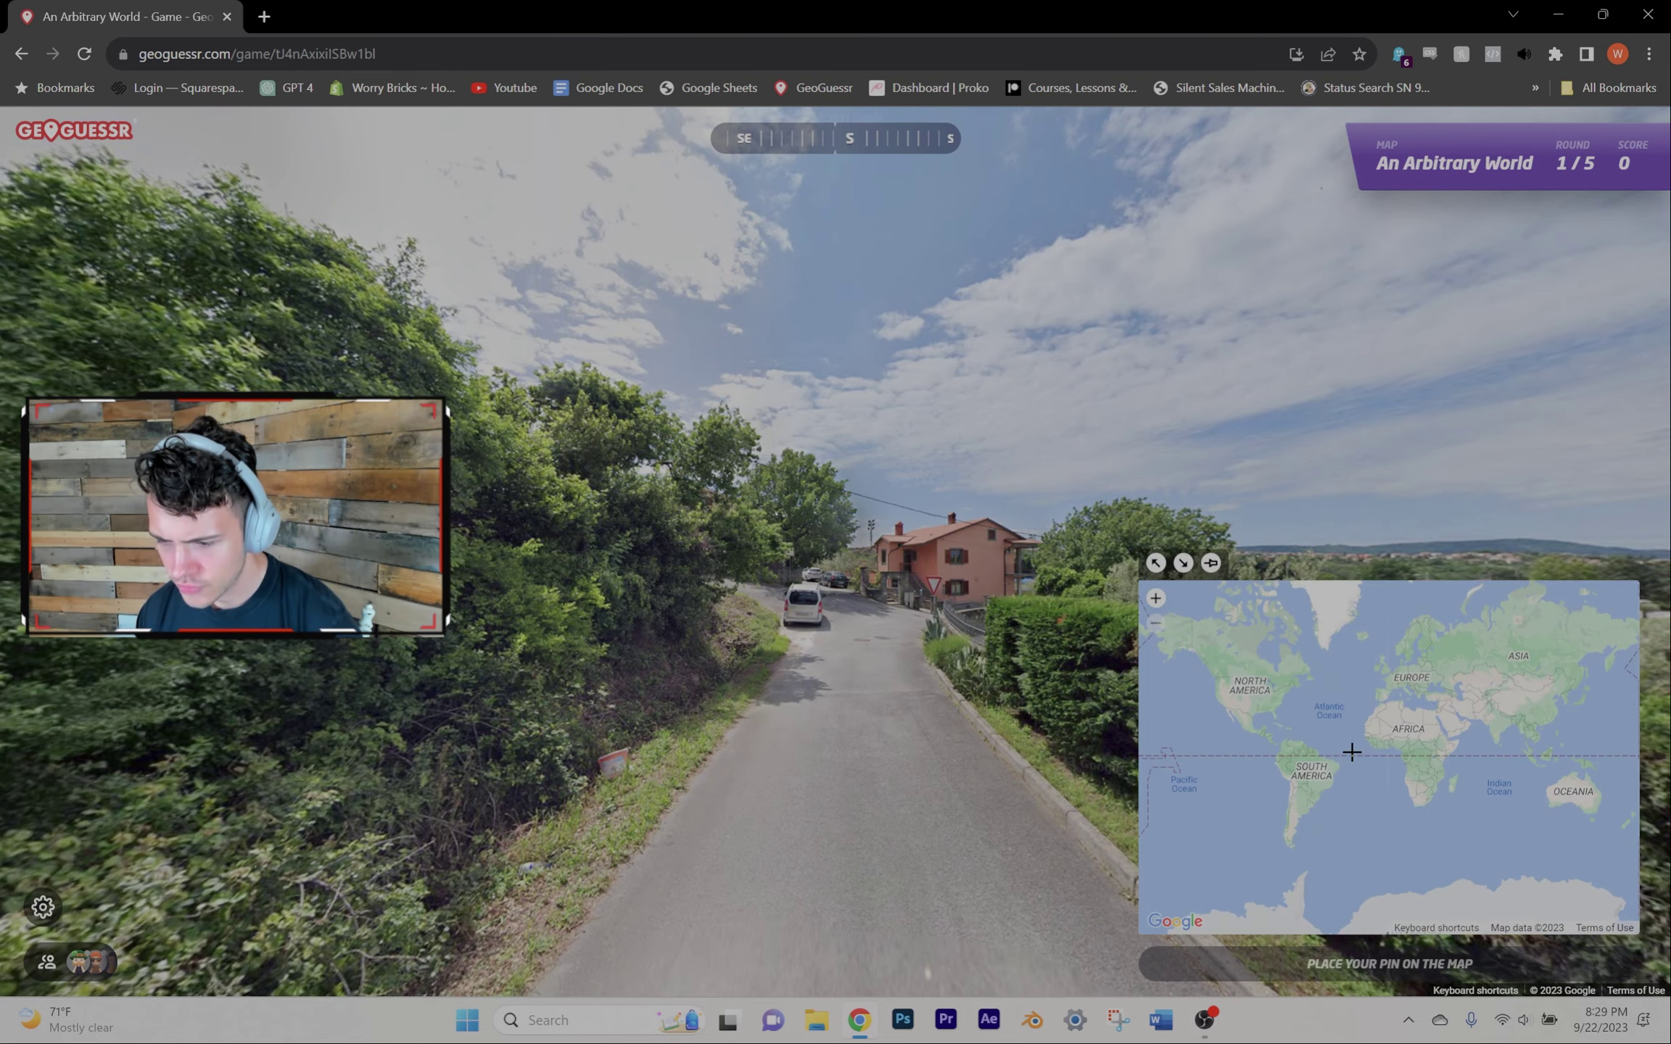
{"action": "scroll", "coordinate": [1392, 692], "scroll_direction": "up", "scroll_amount": 4}
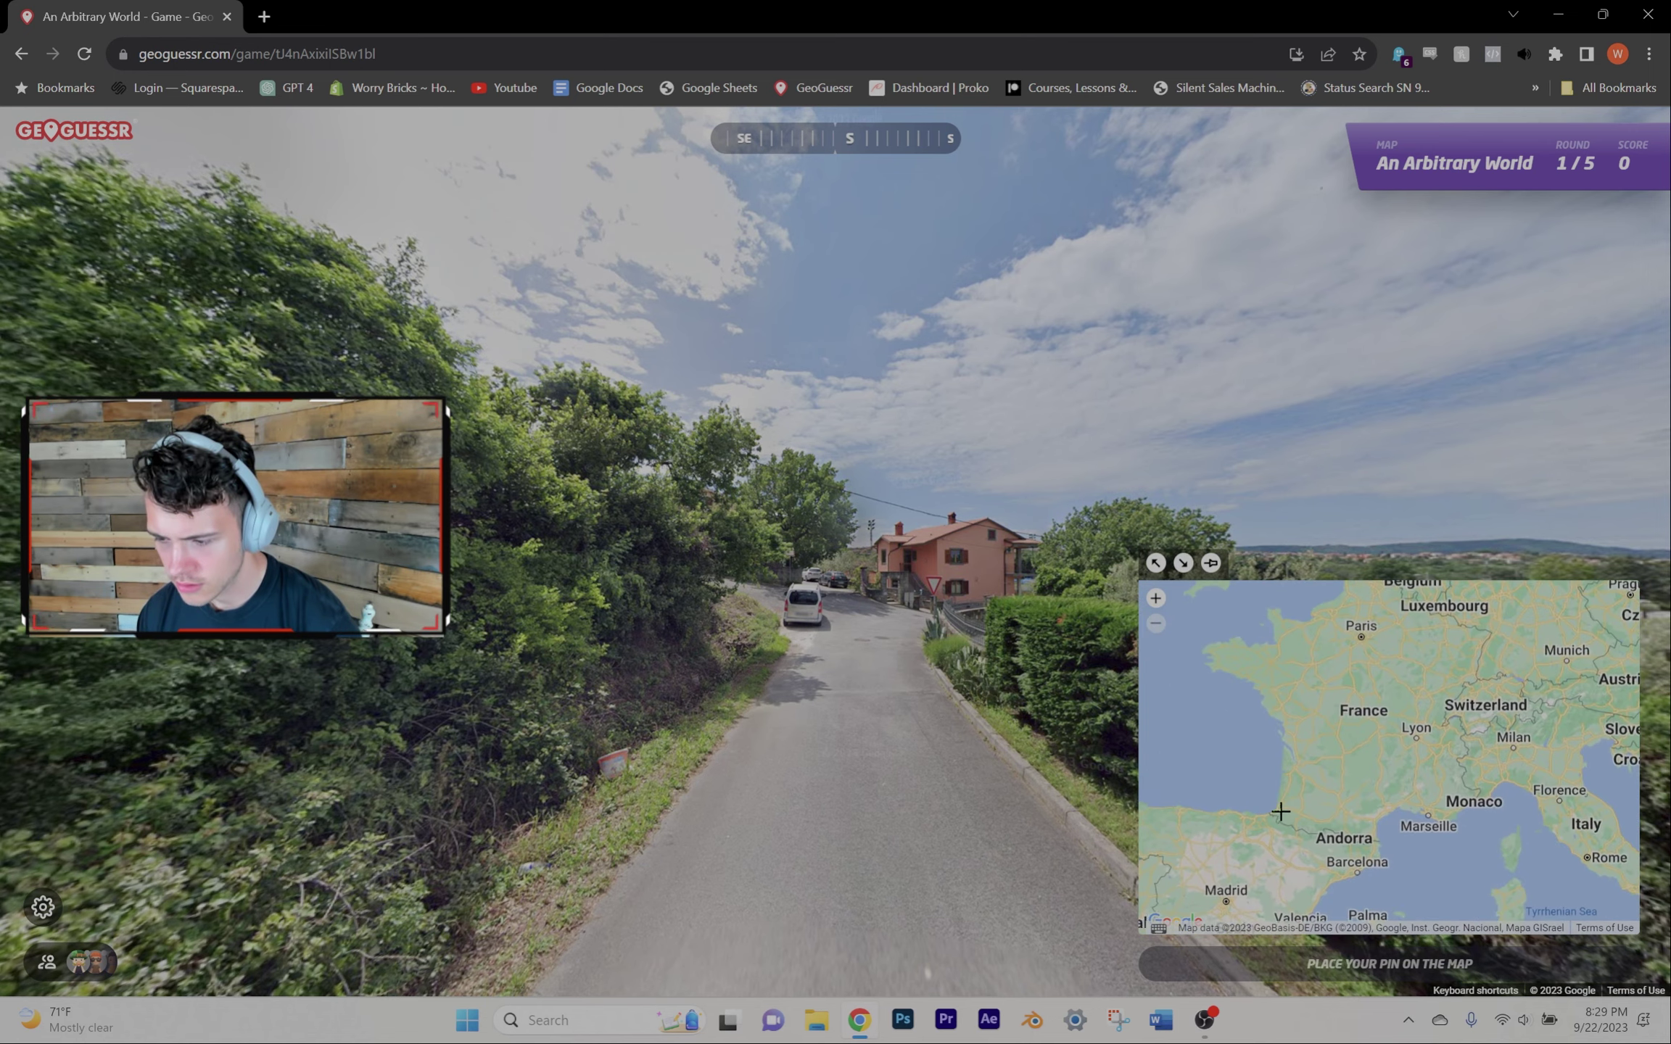
{"action": "left_click", "coordinate": [1375, 712]}
{"action": "key", "text": "space"}
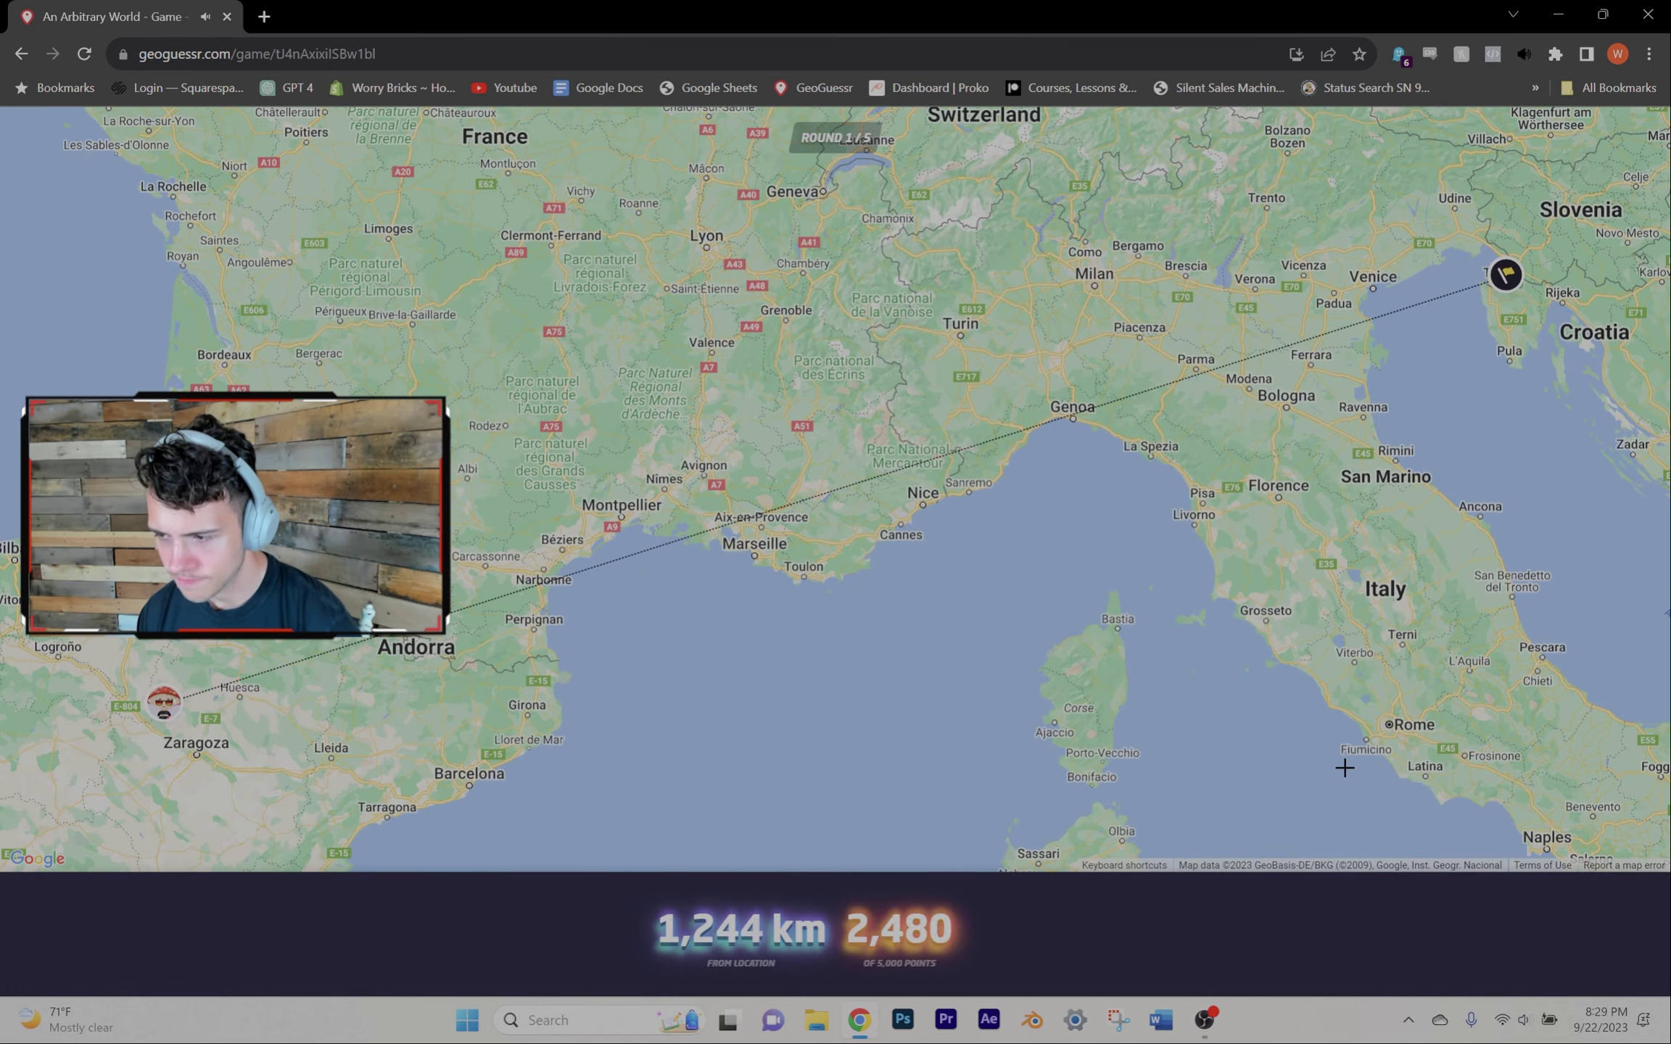
{"action": "key", "text": "space"}
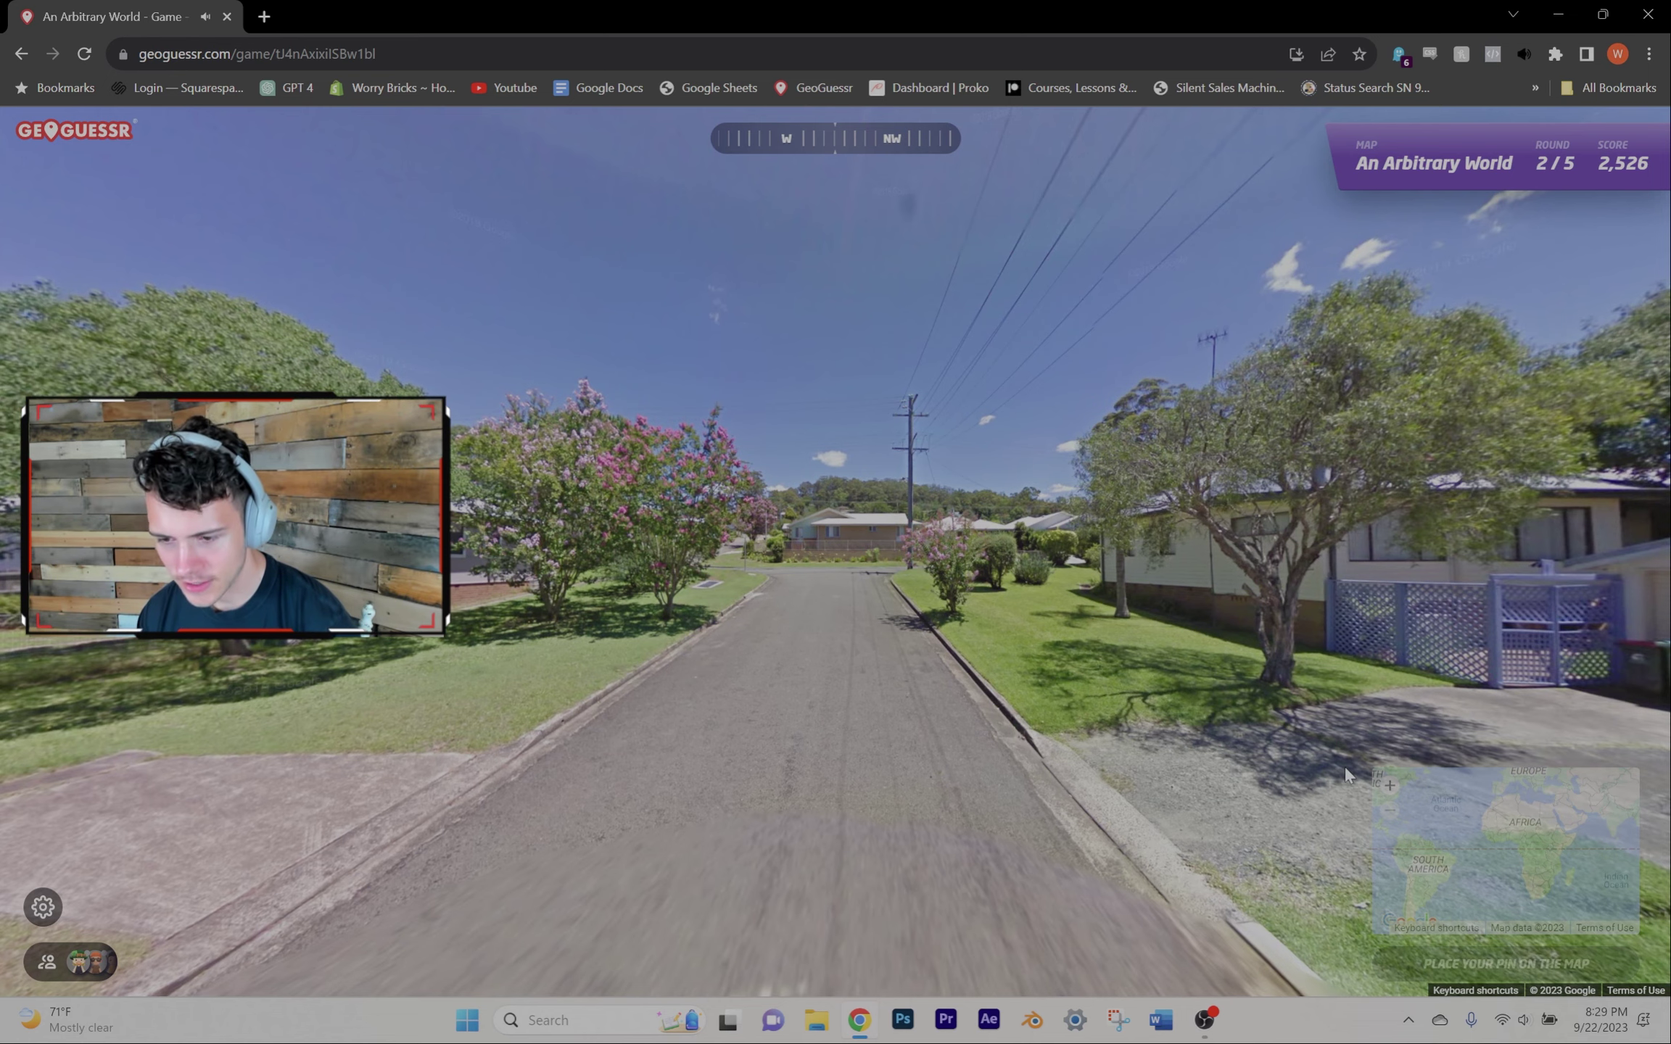
{"action": "scroll", "coordinate": [1553, 714], "scroll_direction": "up", "scroll_amount": 4}
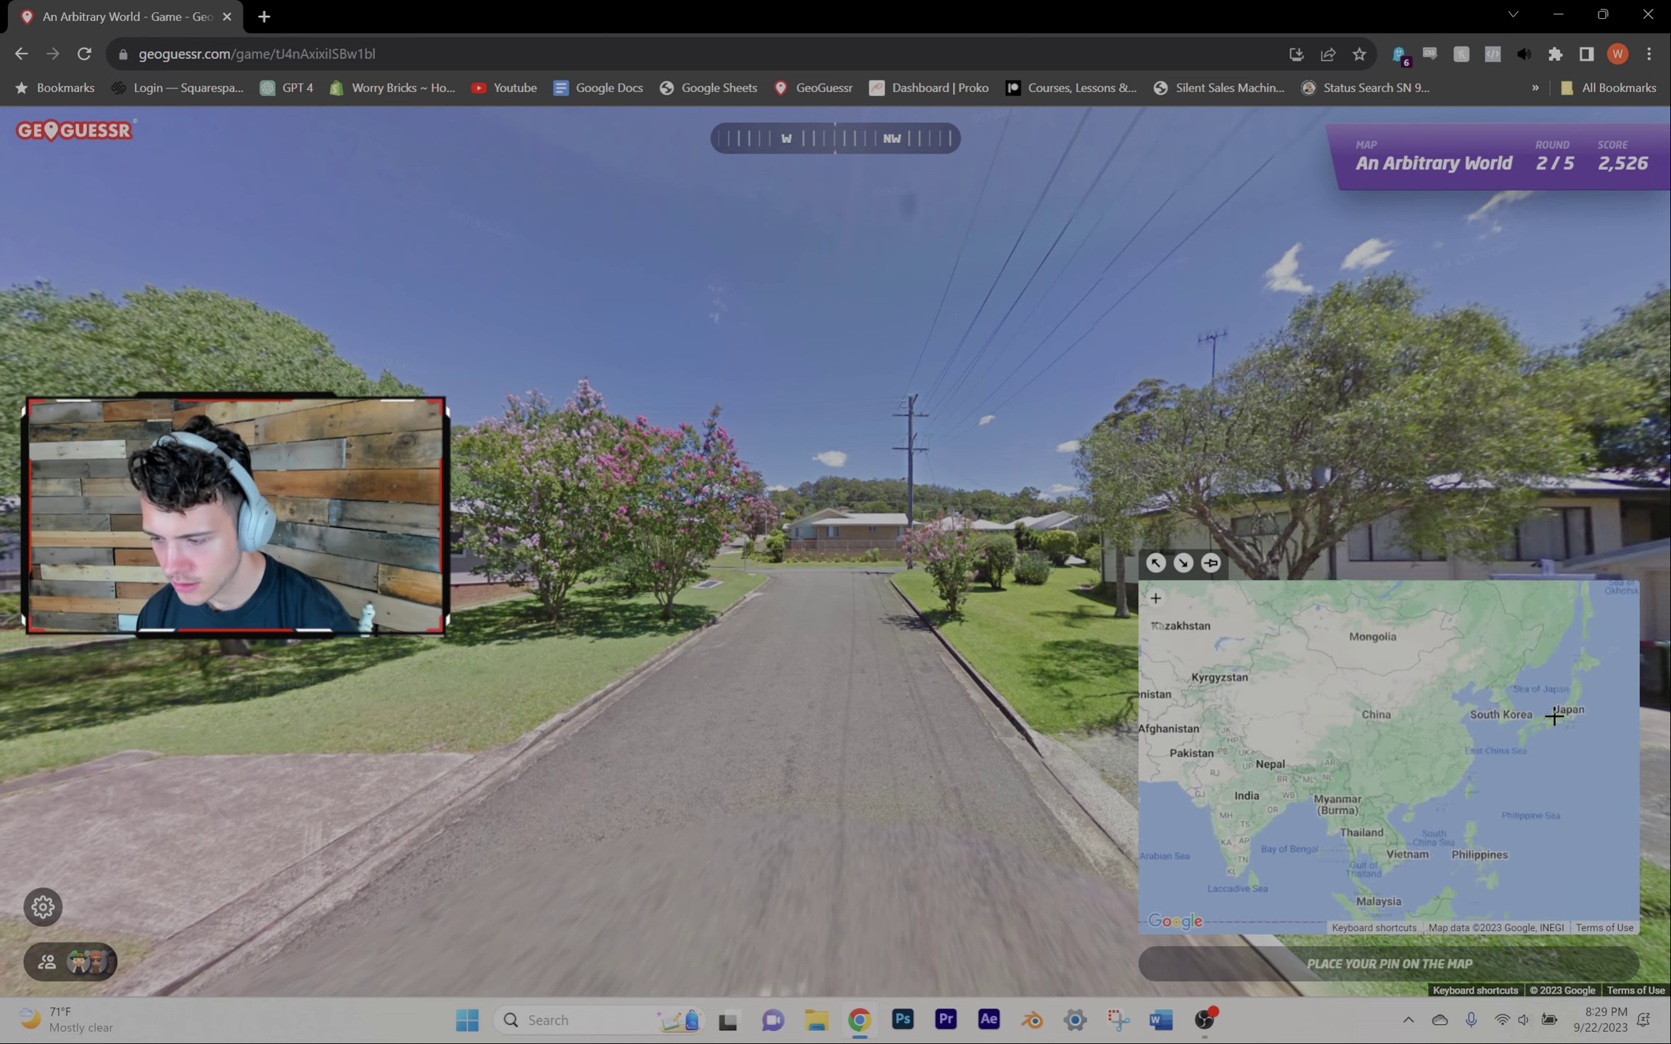
{"action": "key", "text": "space"}
{"action": "key", "text": "space"}
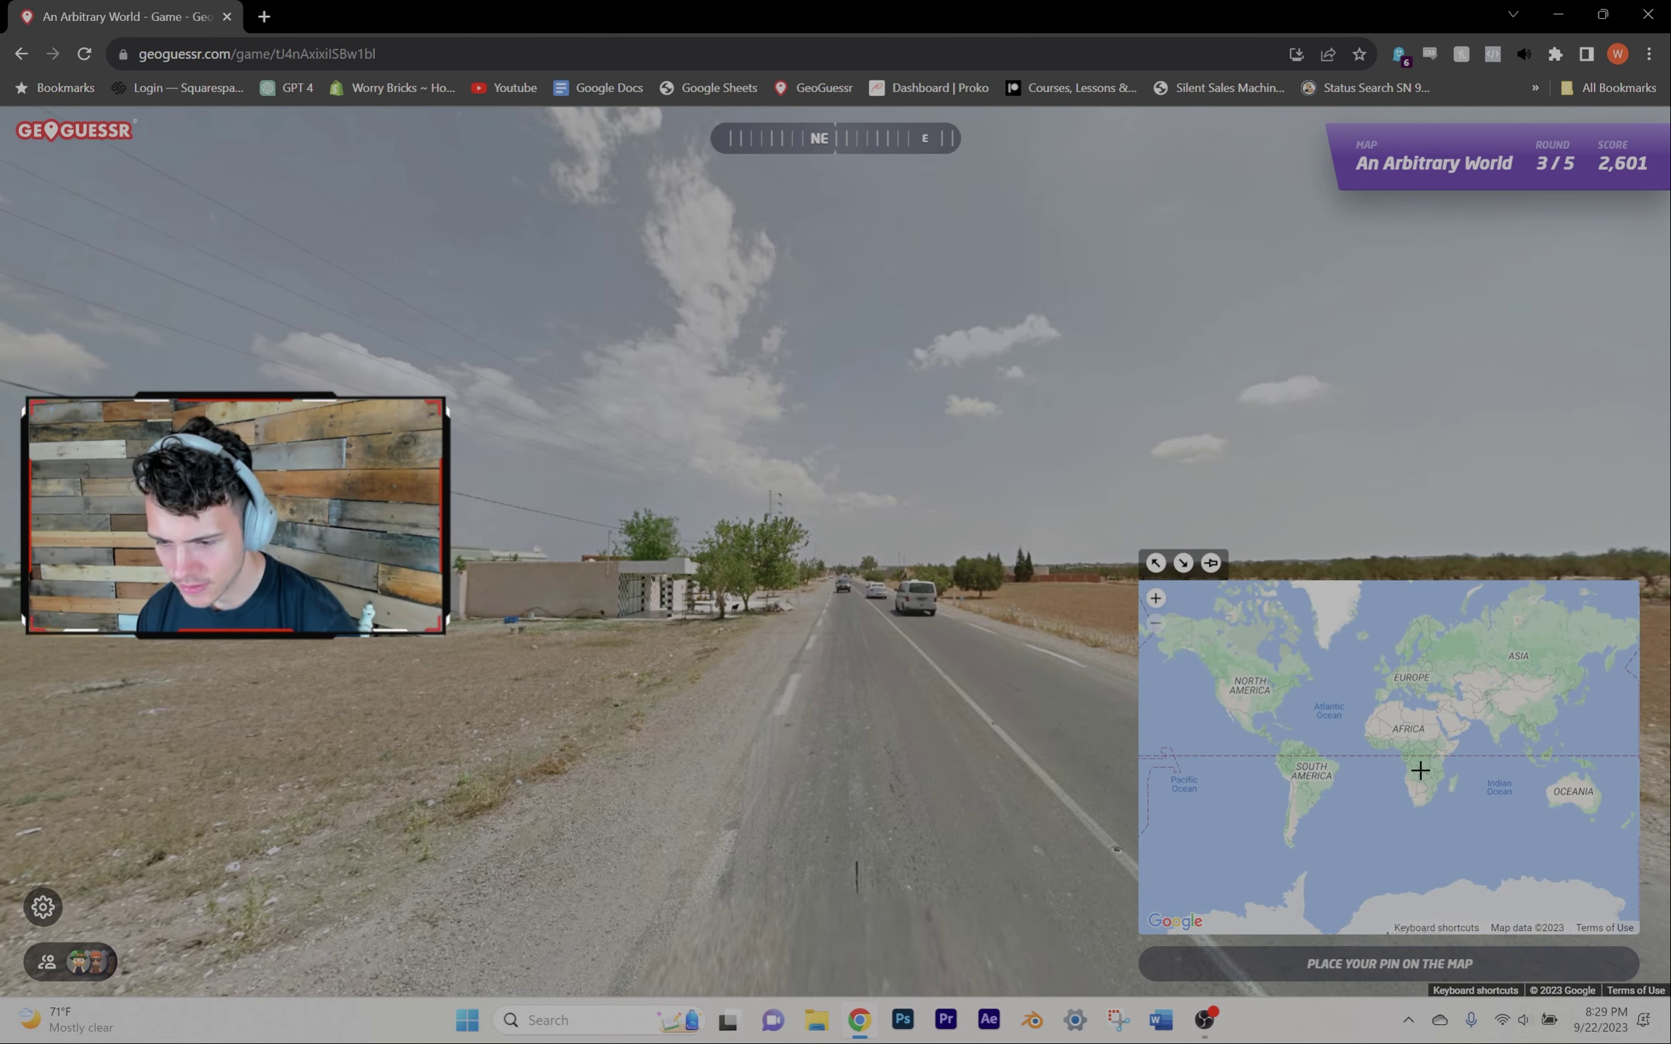
{"action": "scroll", "coordinate": [1257, 719], "scroll_direction": "up", "scroll_amount": 2}
{"action": "scroll", "coordinate": [1267, 725], "scroll_direction": "up", "scroll_amount": 2}
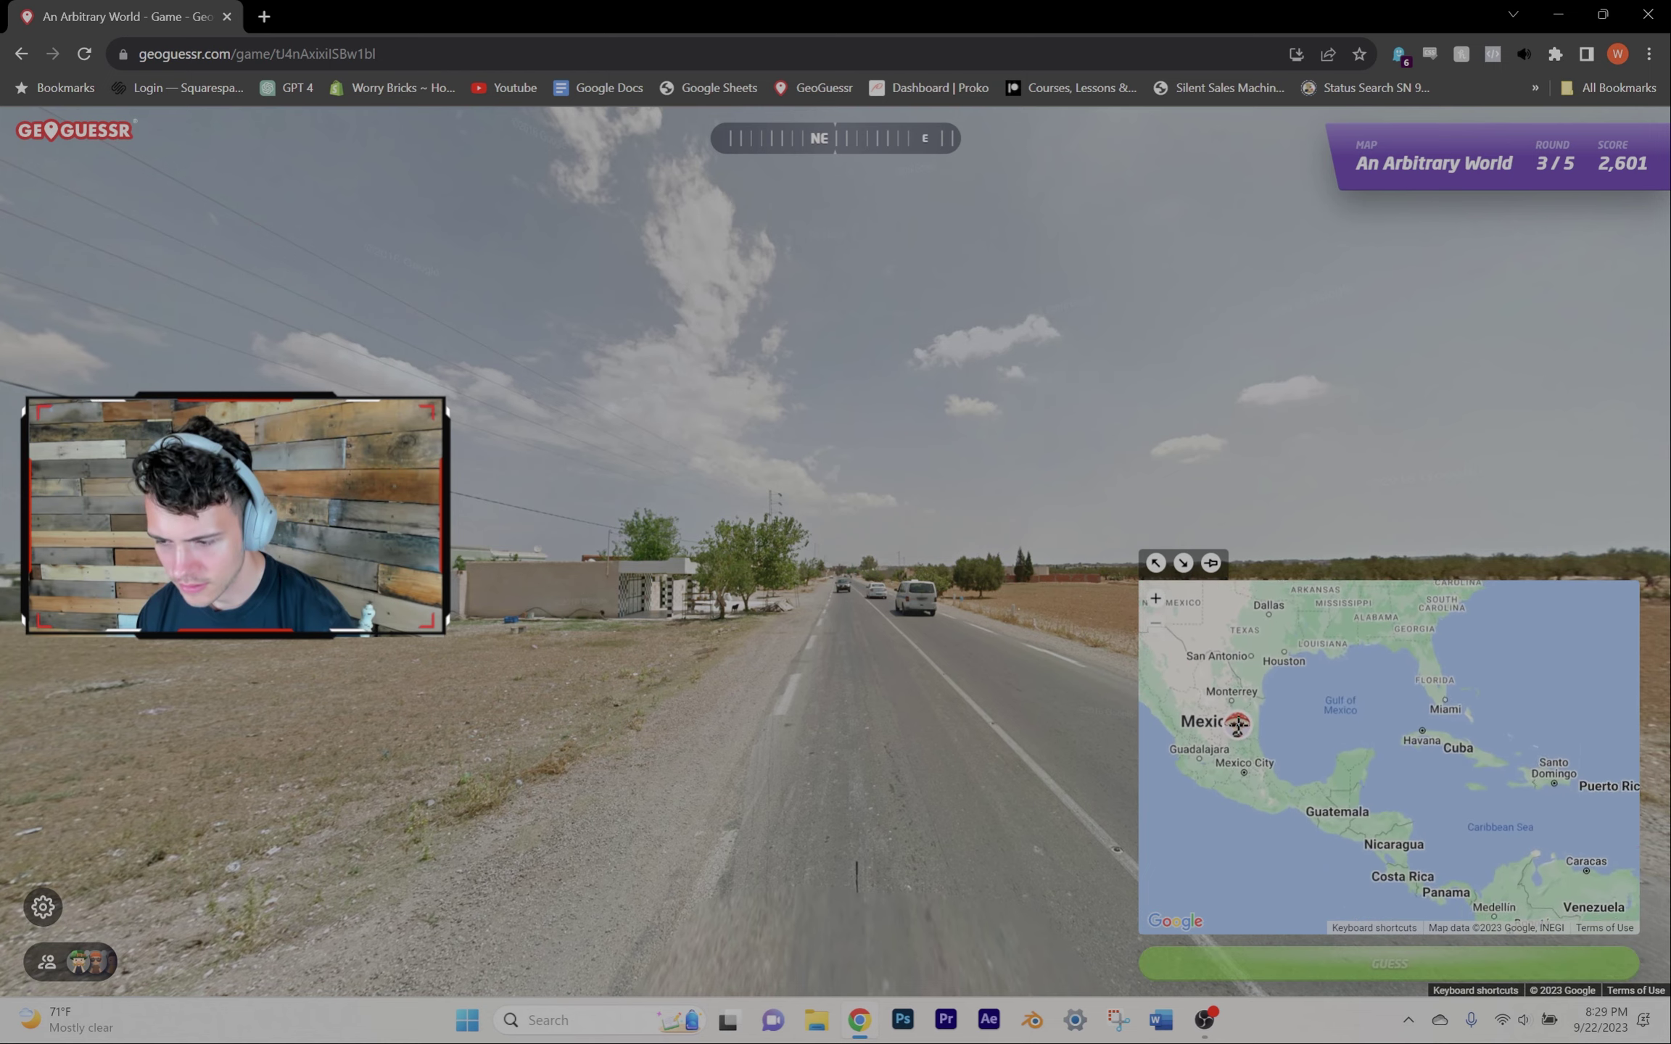
Step: Guess northern Mexico in rounds three and four, then Denmark in the final round
{"action": "left_click", "coordinate": [1293, 737]}
{"action": "key", "text": "space"}
{"action": "key", "text": "space"}
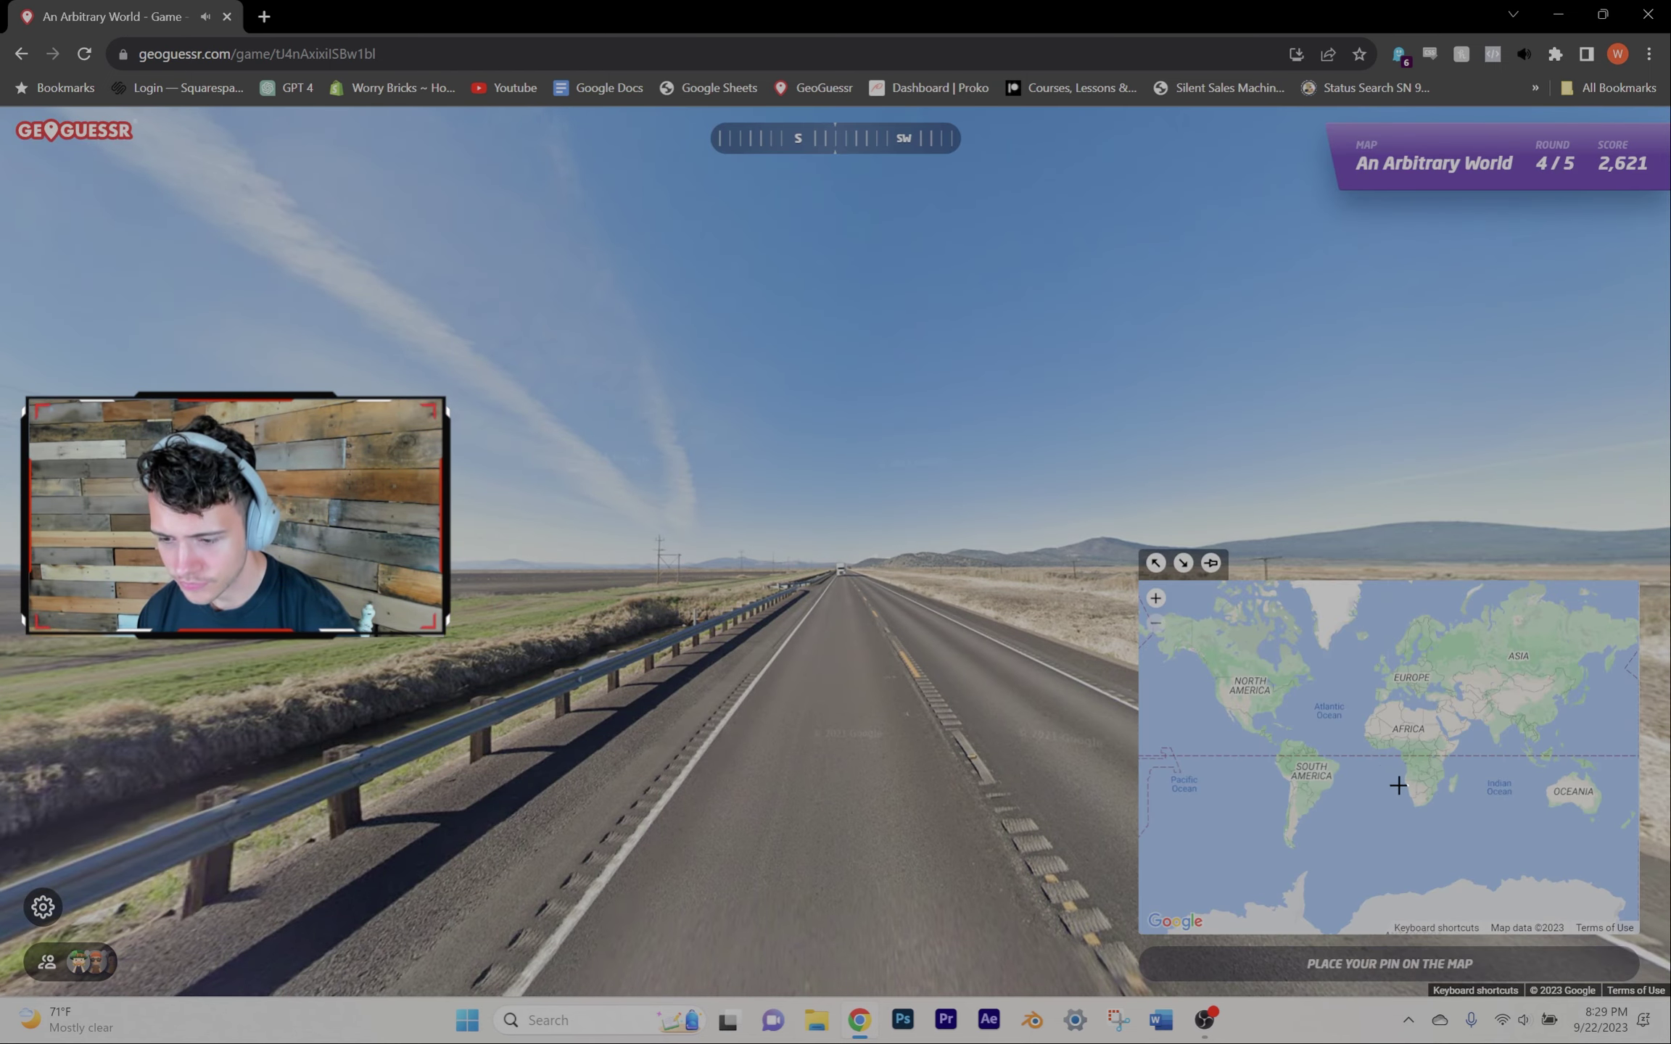
{"action": "scroll", "coordinate": [1228, 677], "scroll_direction": "up", "scroll_amount": 1}
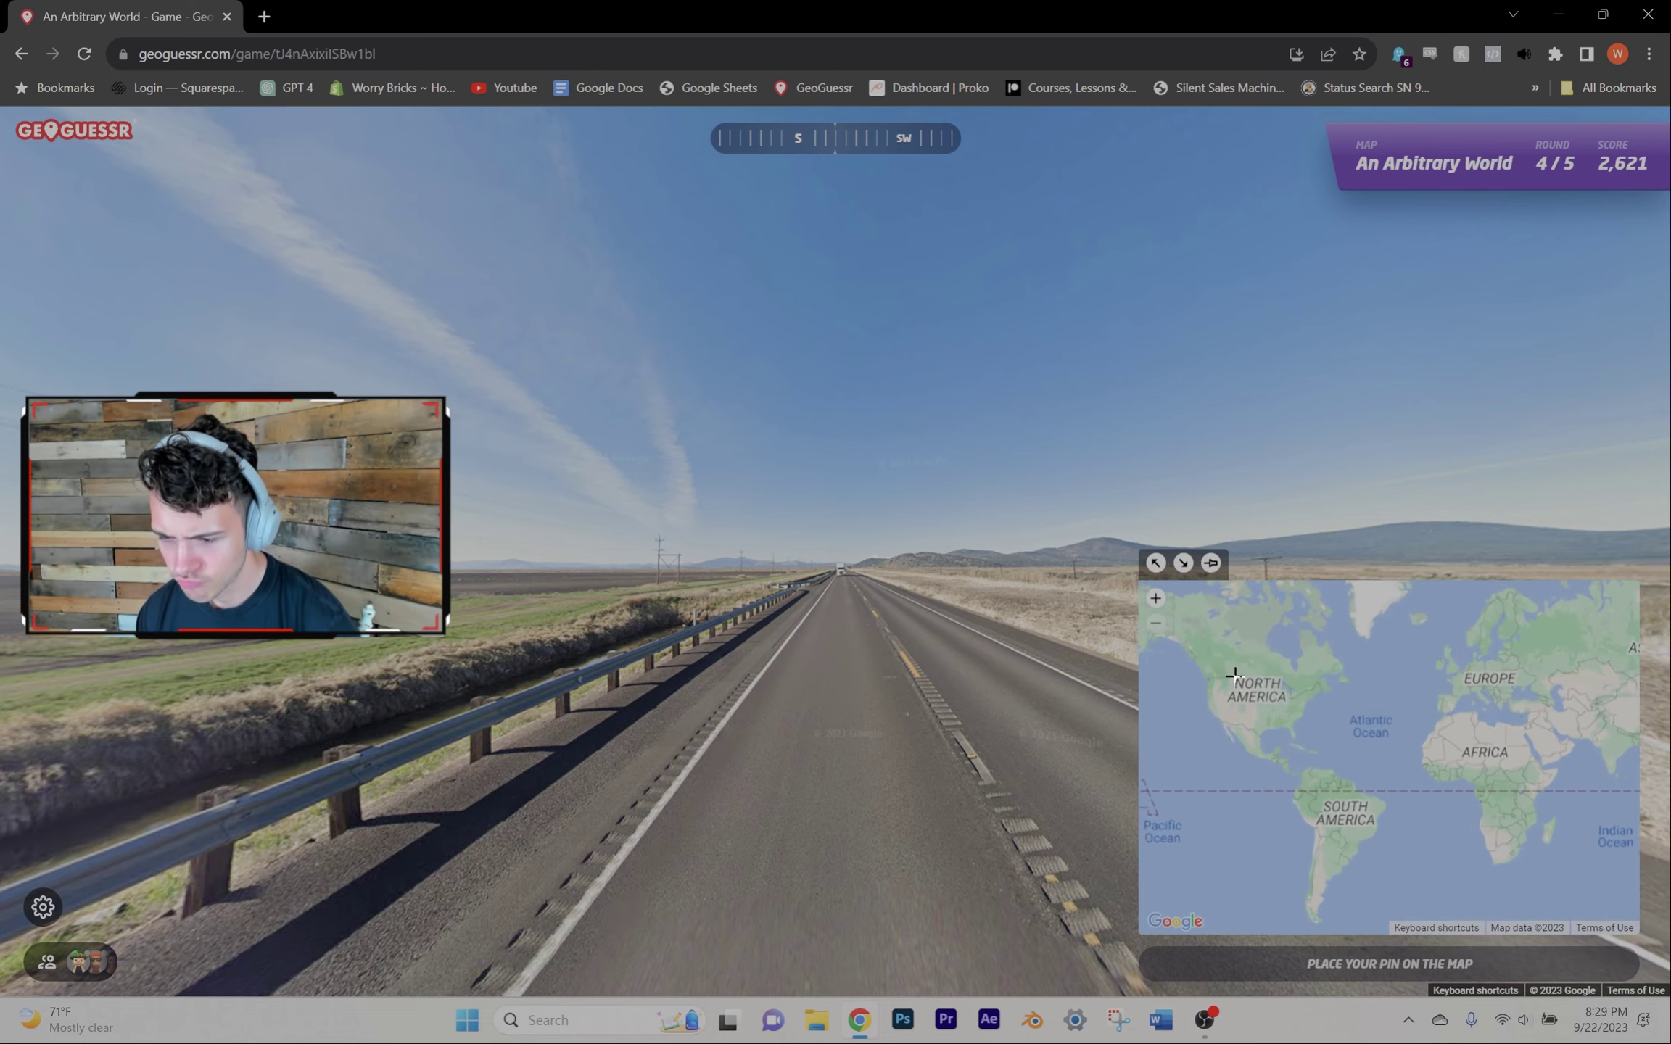
{"action": "left_click", "coordinate": [1245, 733]}
{"action": "key", "text": "space"}
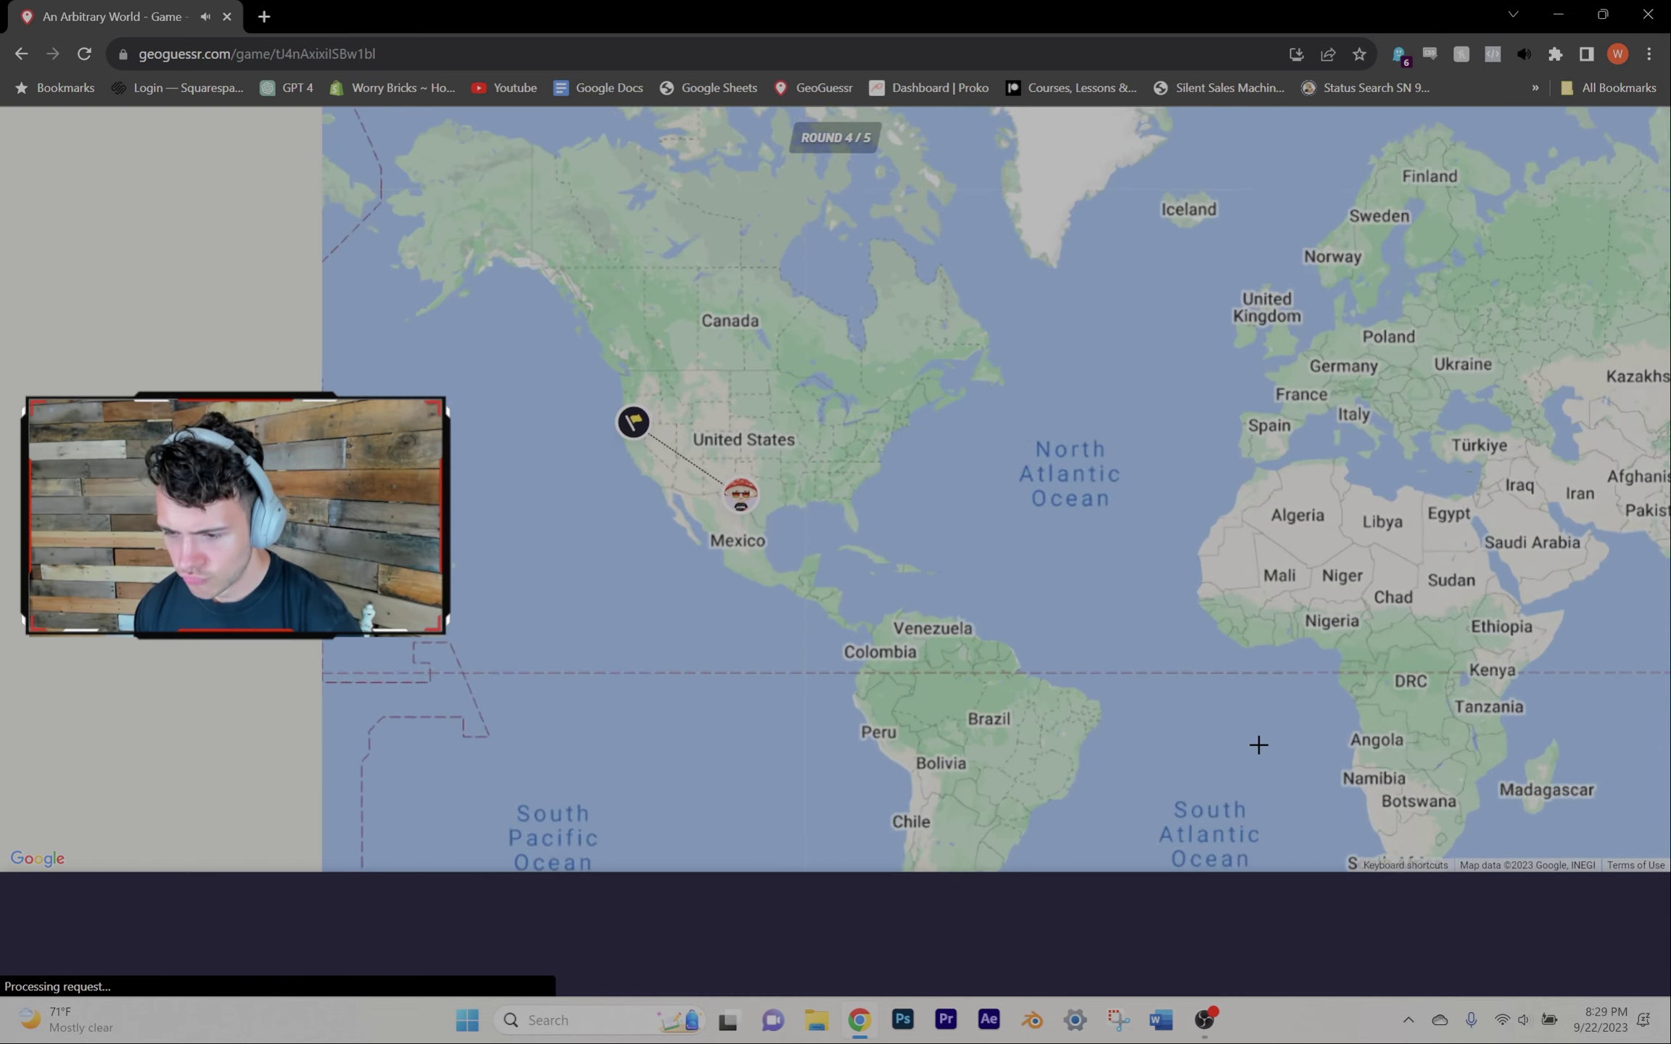
{"action": "key", "text": "space"}
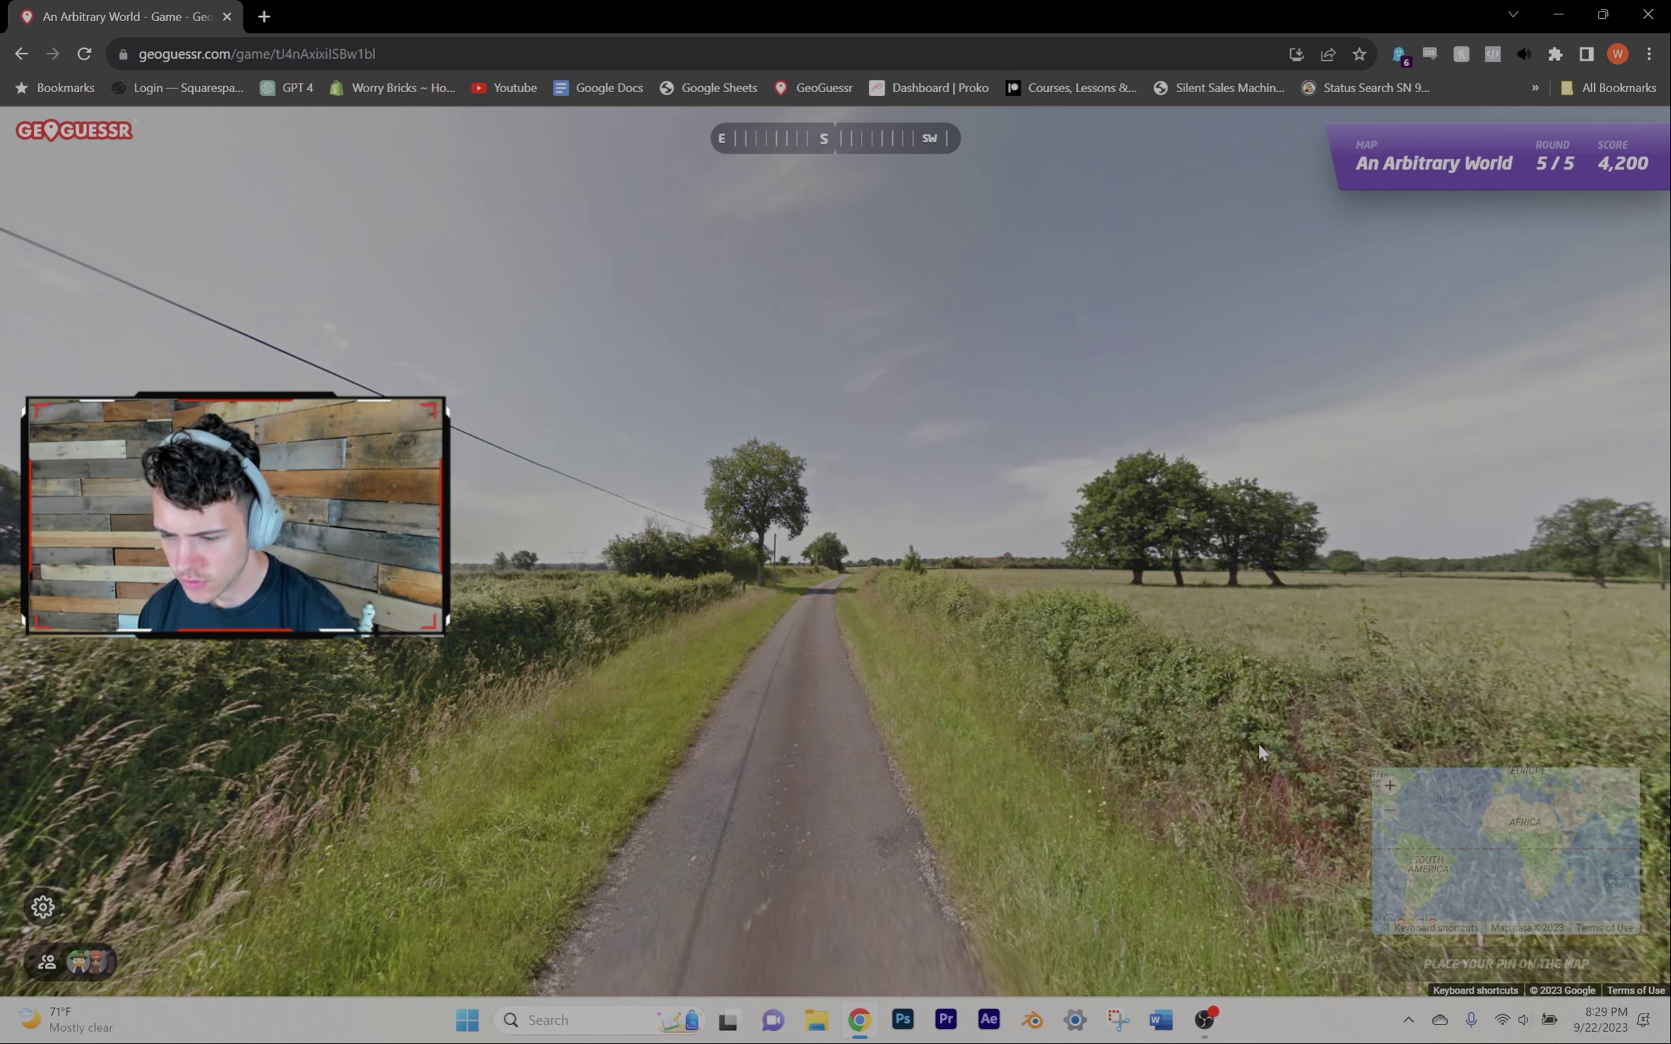
{"action": "scroll", "coordinate": [1365, 706], "scroll_direction": "up", "scroll_amount": 2}
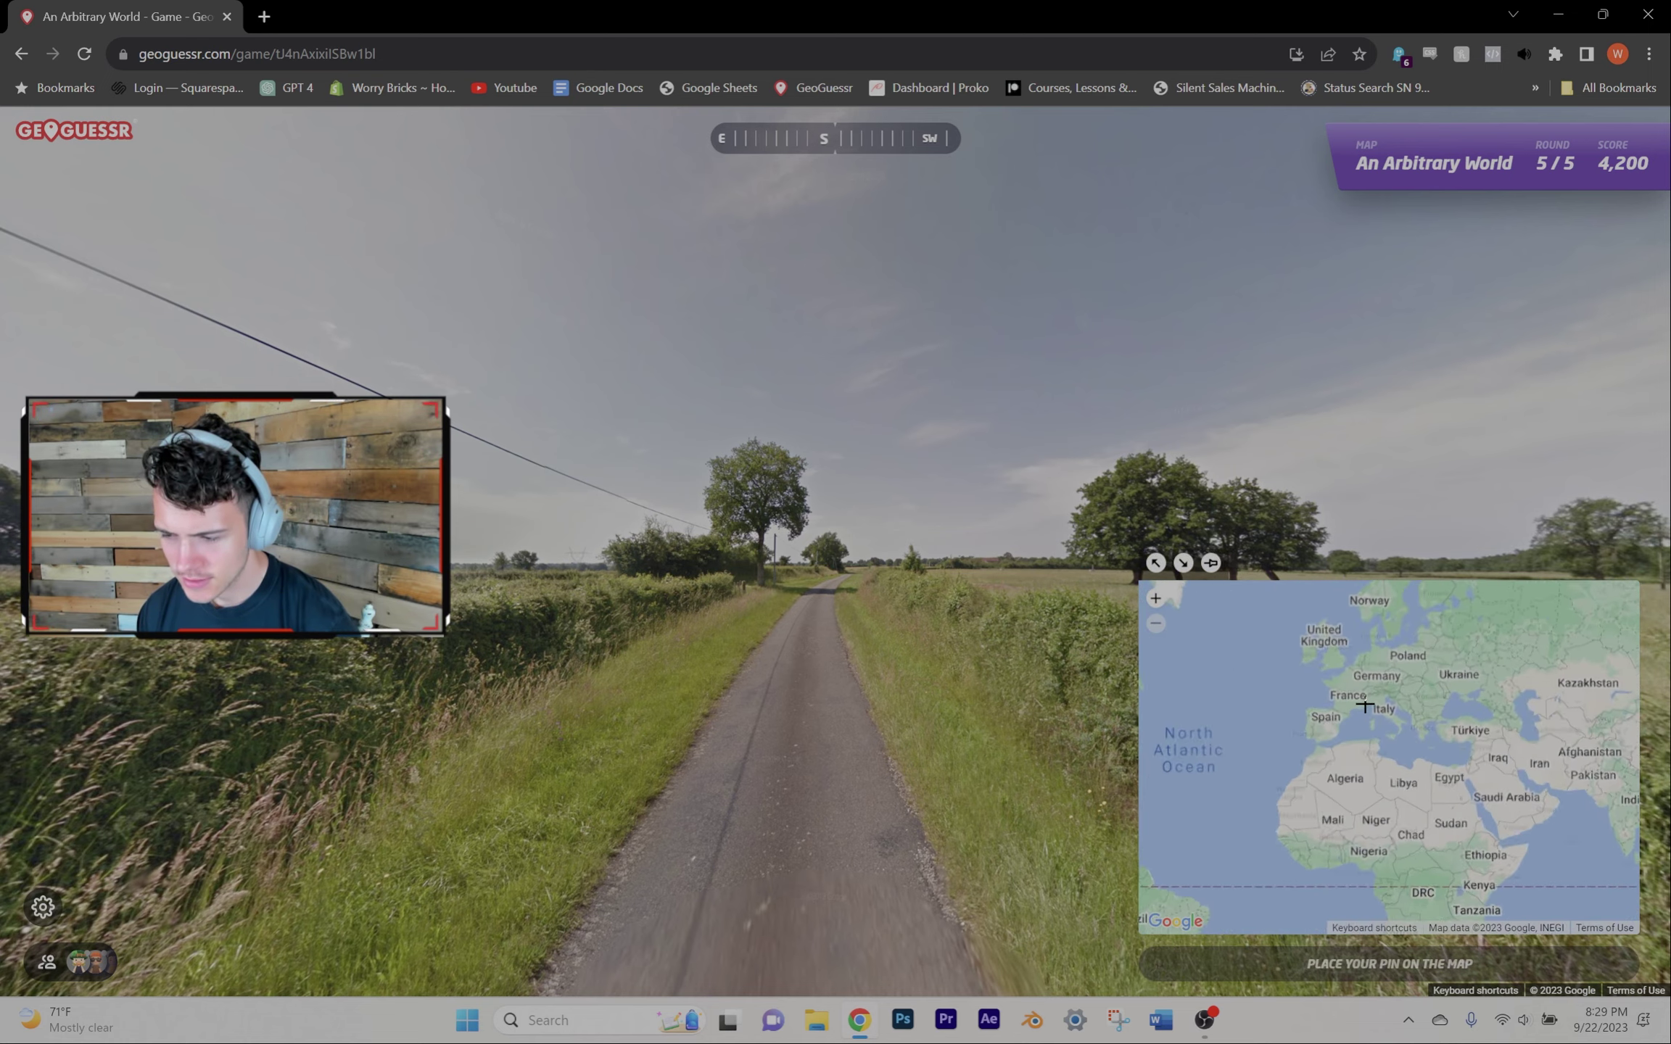
{"action": "scroll", "coordinate": [1365, 707], "scroll_direction": "up", "scroll_amount": 1}
{"action": "scroll", "coordinate": [1366, 644], "scroll_direction": "up", "scroll_amount": 1}
{"action": "left_click", "coordinate": [1370, 636]}
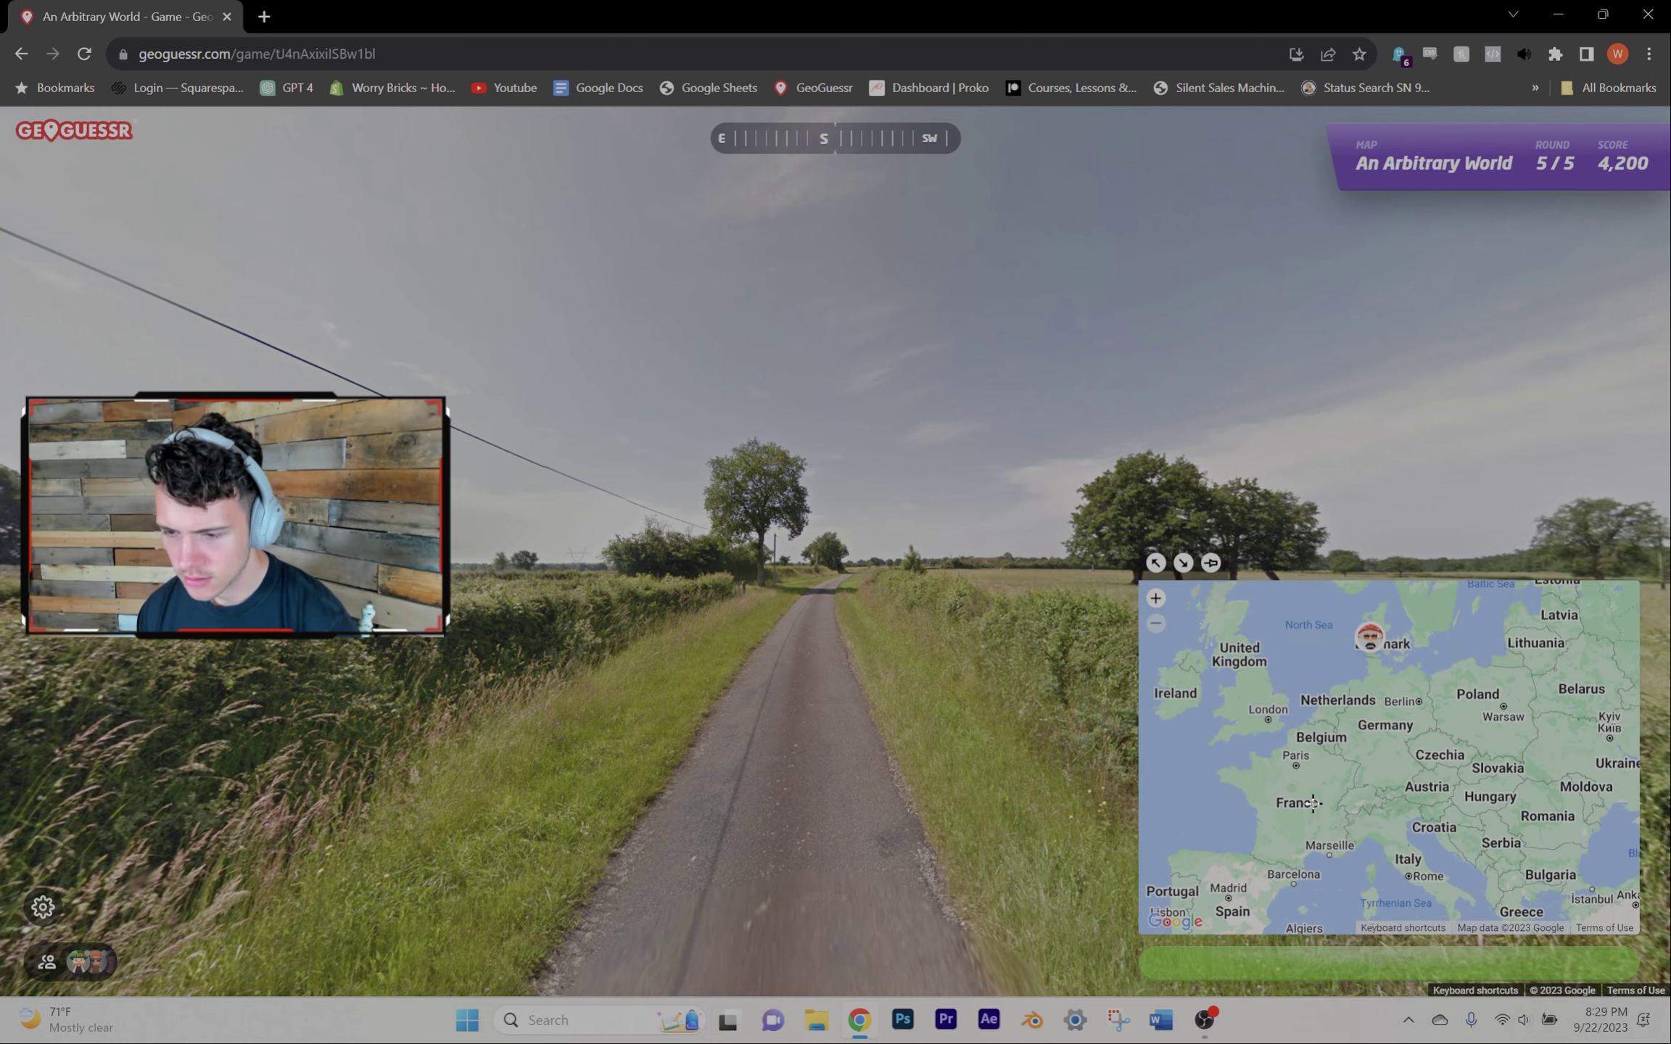
{"action": "key", "text": "space"}
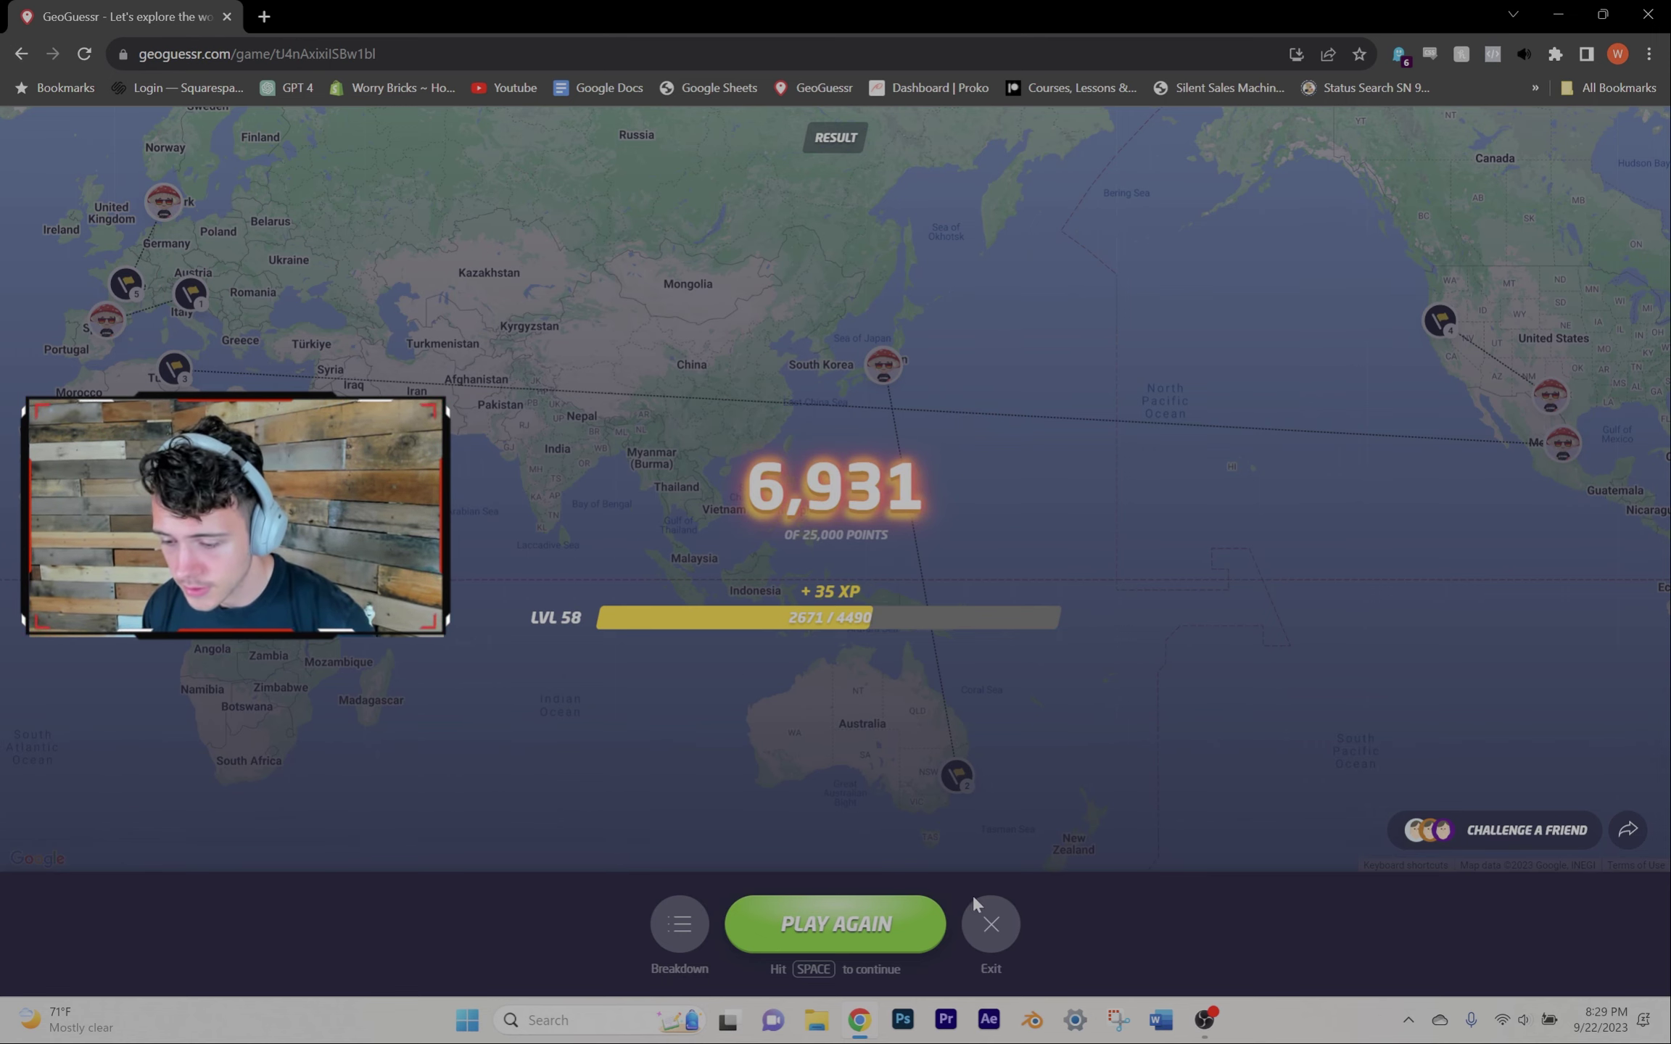
Step: Exit to the map page and view the NMPZ highscores, briefly checking No Move
{"action": "left_click", "coordinate": [992, 924]}
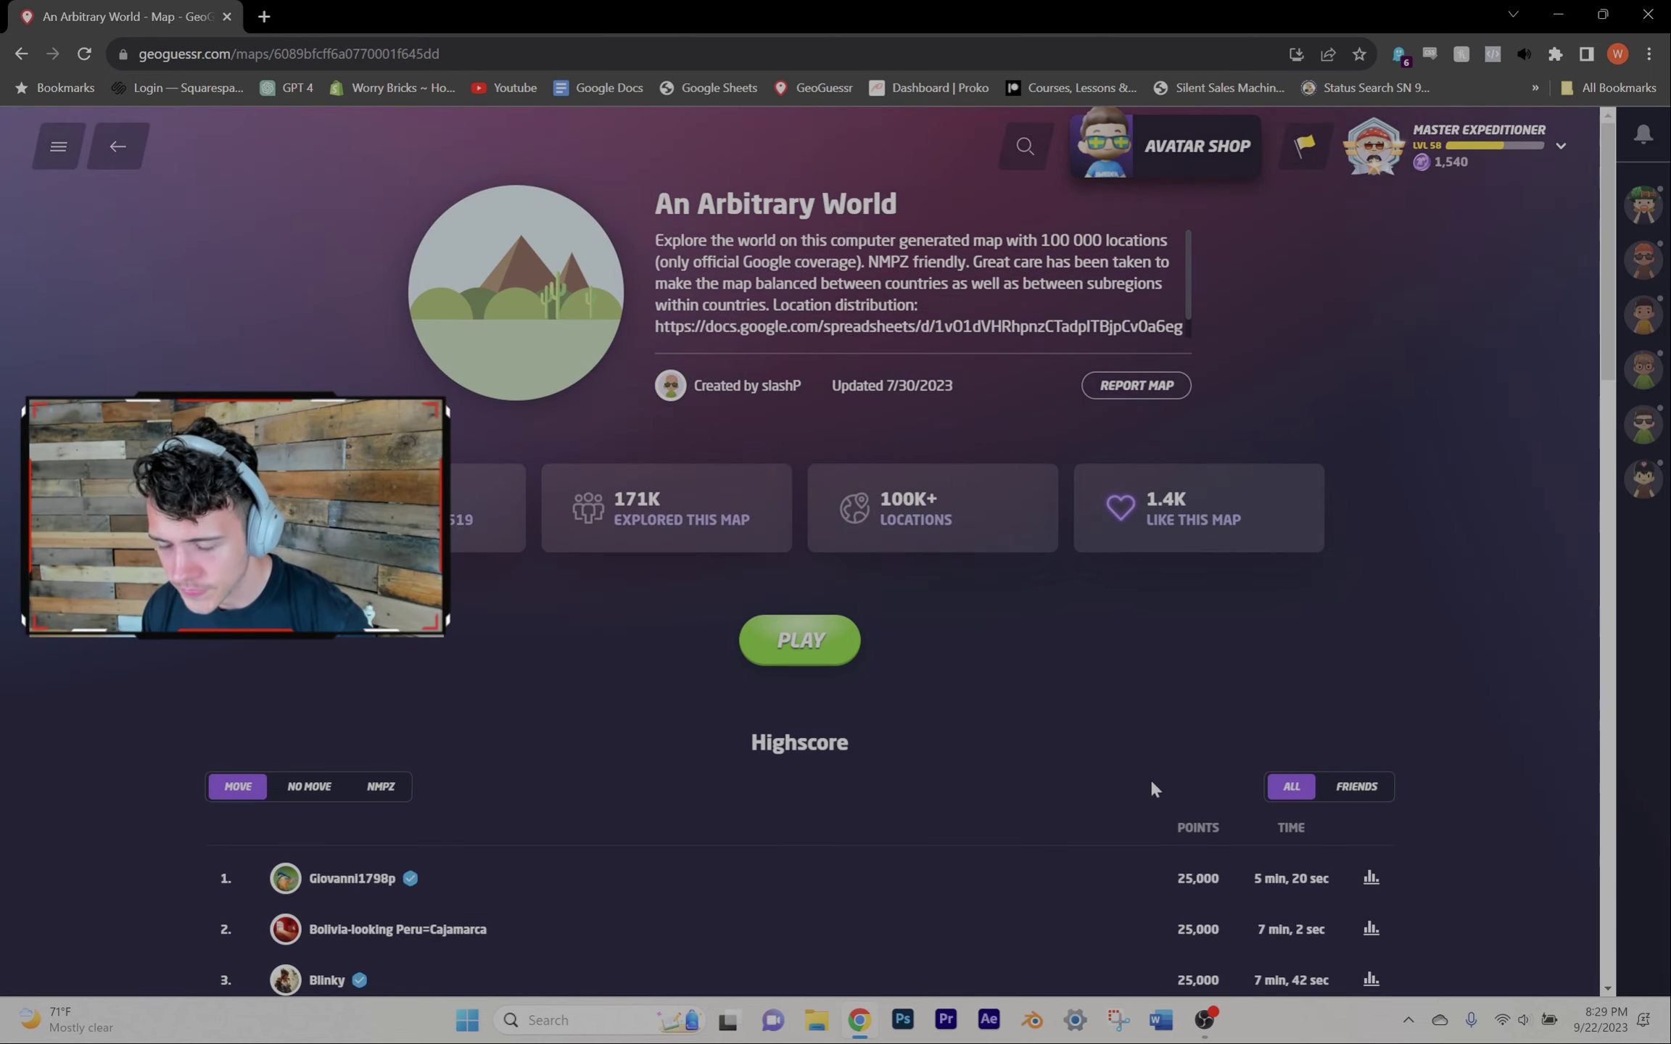
{"action": "left_click", "coordinate": [381, 787]}
{"action": "scroll", "coordinate": [368, 740], "scroll_direction": "down", "scroll_amount": 15}
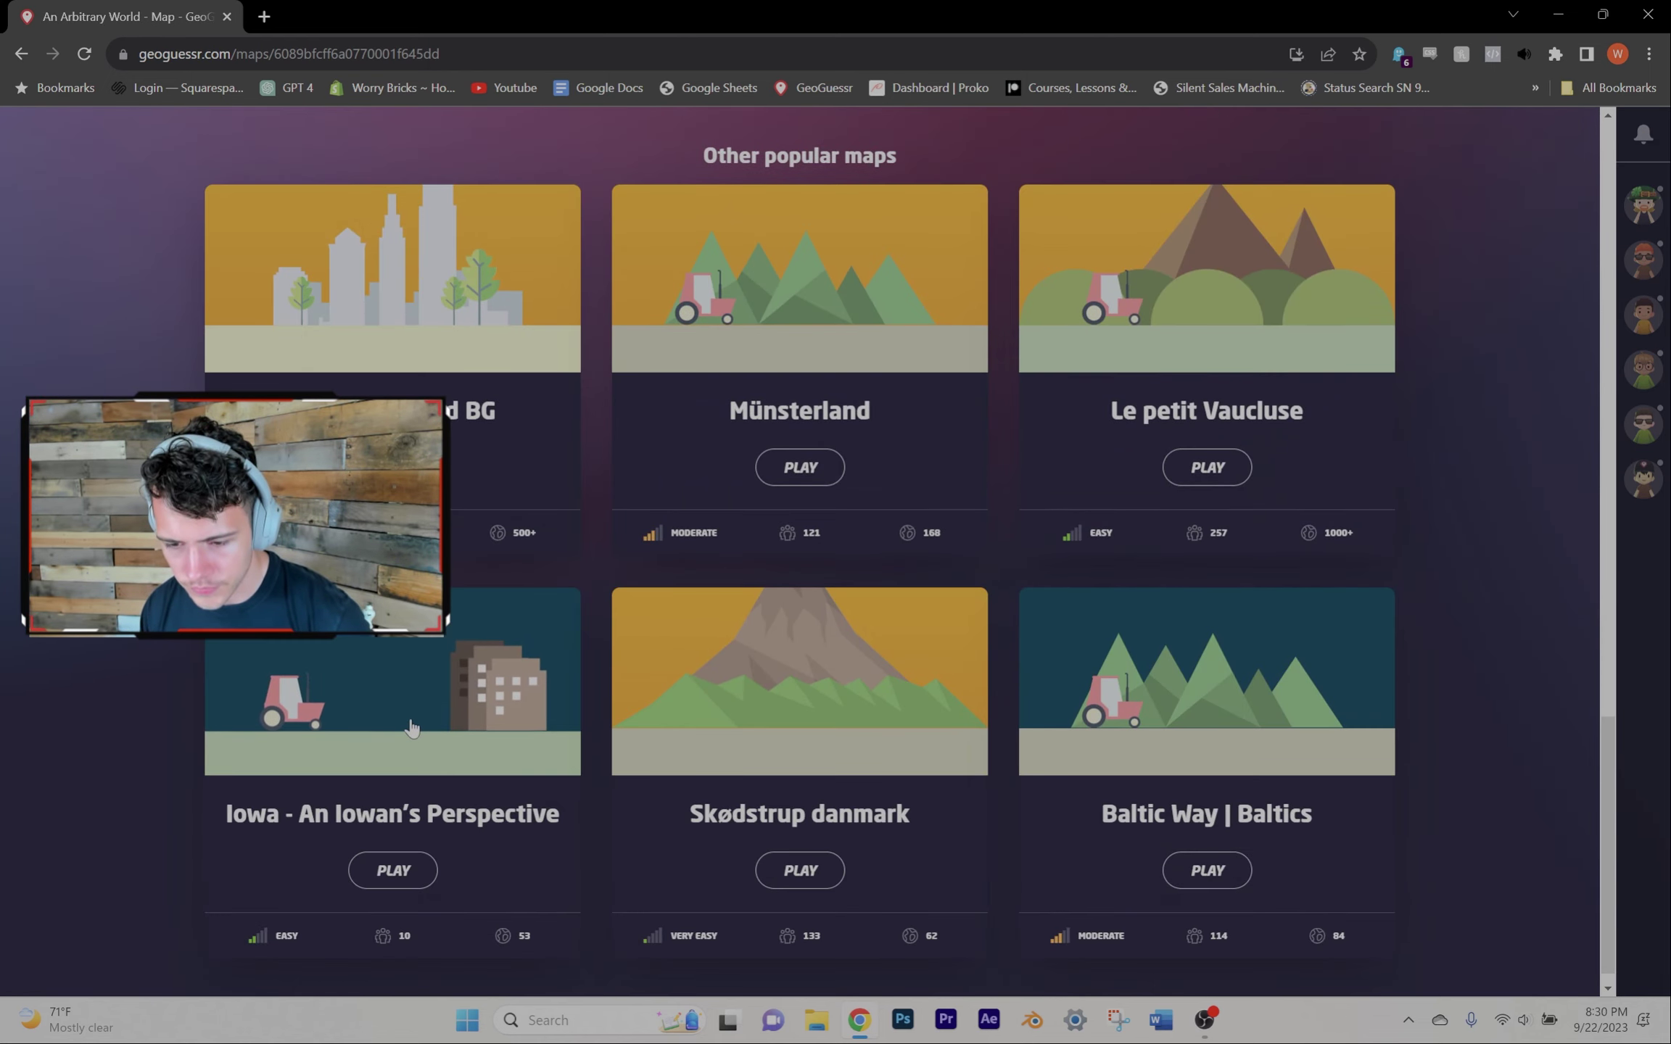
{"action": "scroll", "coordinate": [414, 732], "scroll_direction": "up", "scroll_amount": 5}
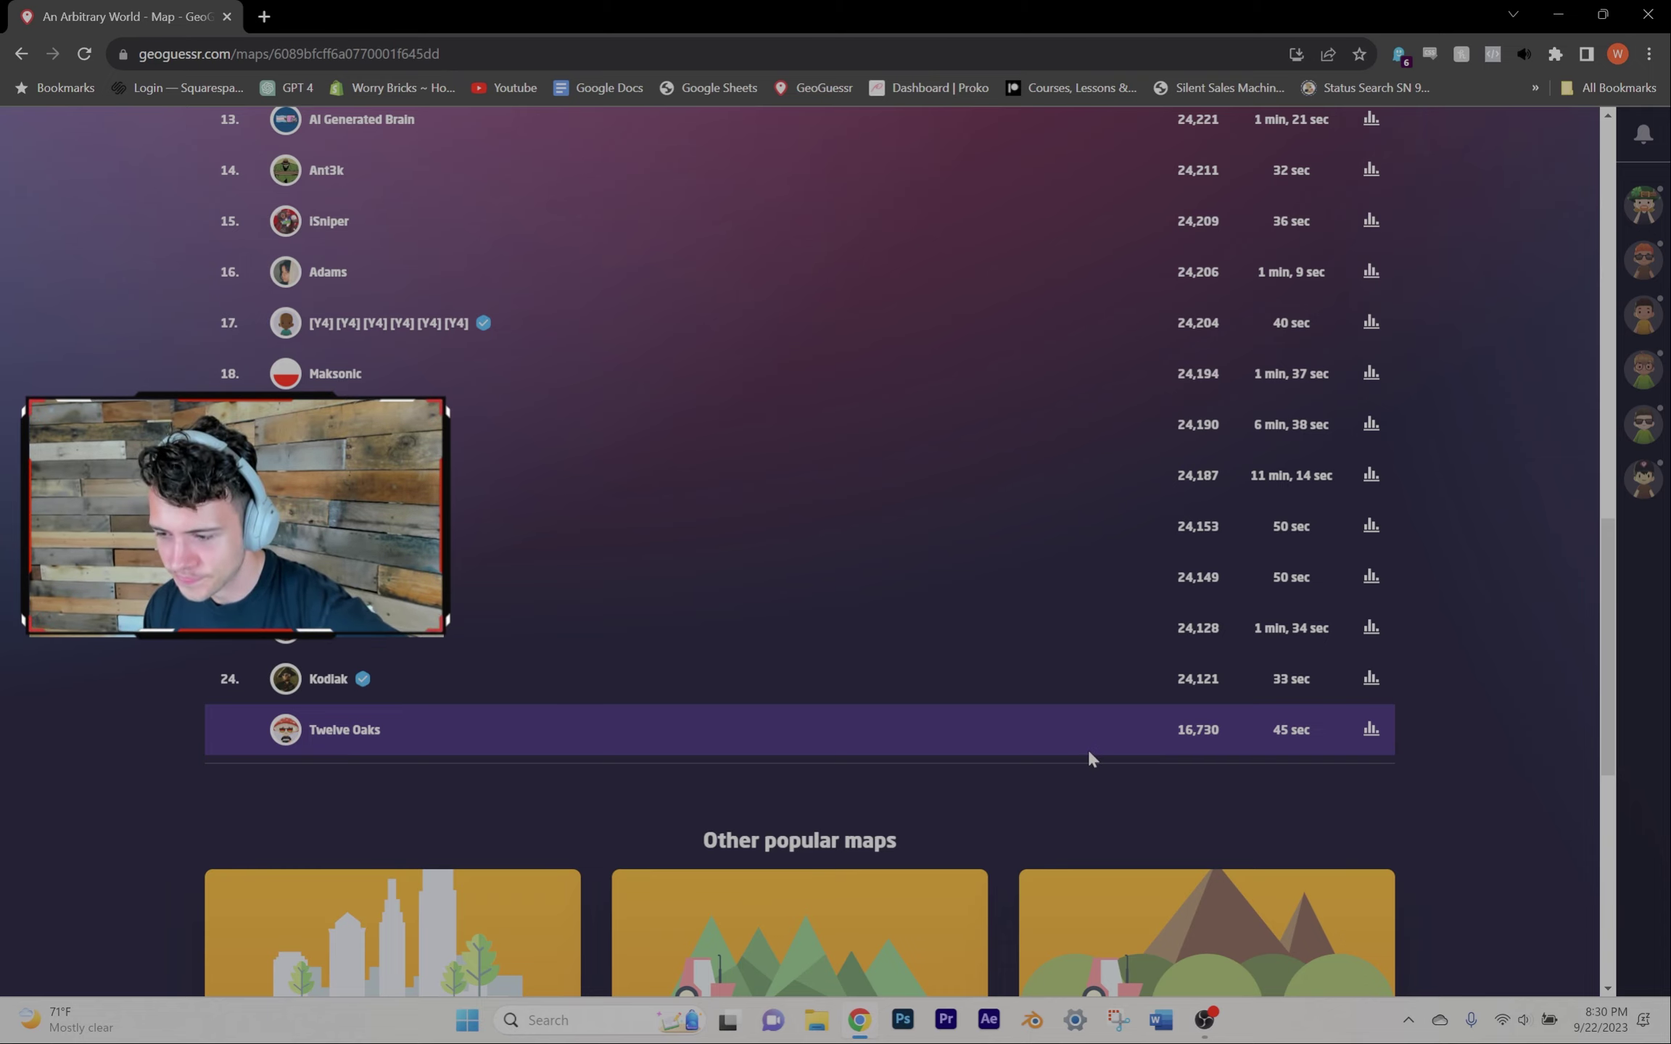
{"action": "scroll", "coordinate": [1090, 751], "scroll_direction": "up", "scroll_amount": 4}
{"action": "scroll", "coordinate": [1089, 751], "scroll_direction": "up", "scroll_amount": 4}
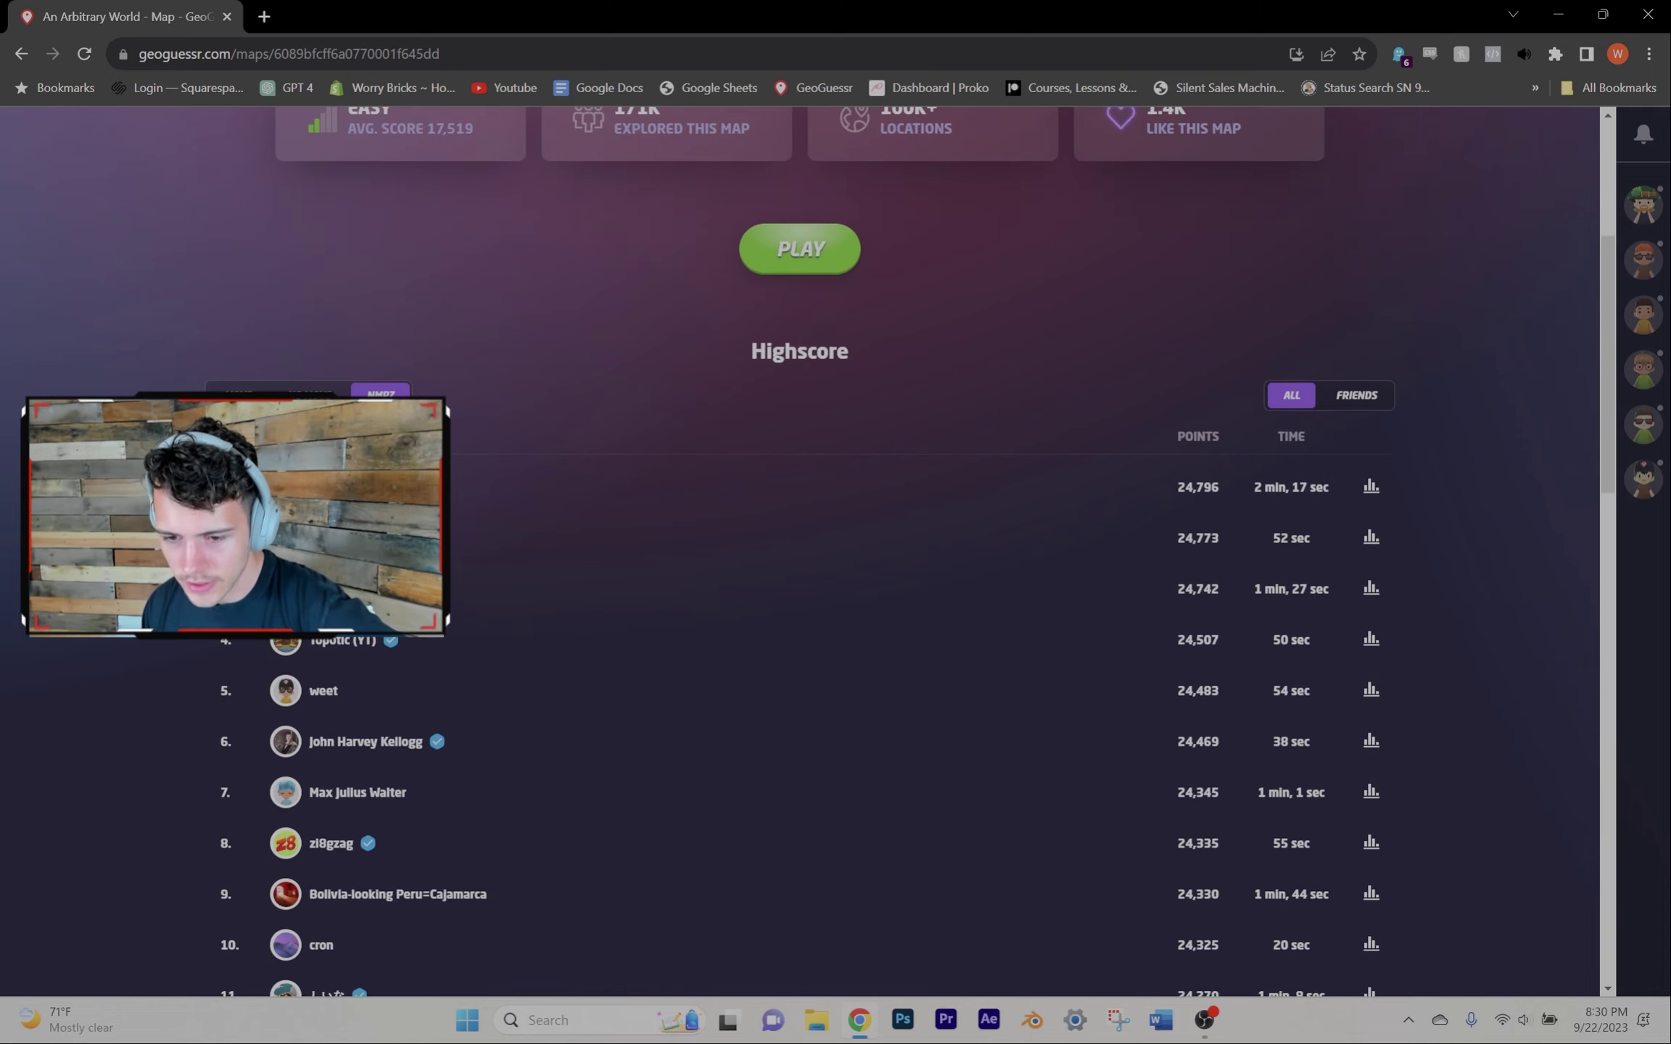
{"action": "scroll", "coordinate": [800, 562], "scroll_direction": "down", "scroll_amount": 4}
{"action": "scroll", "coordinate": [800, 562], "scroll_direction": "down", "scroll_amount": 3}
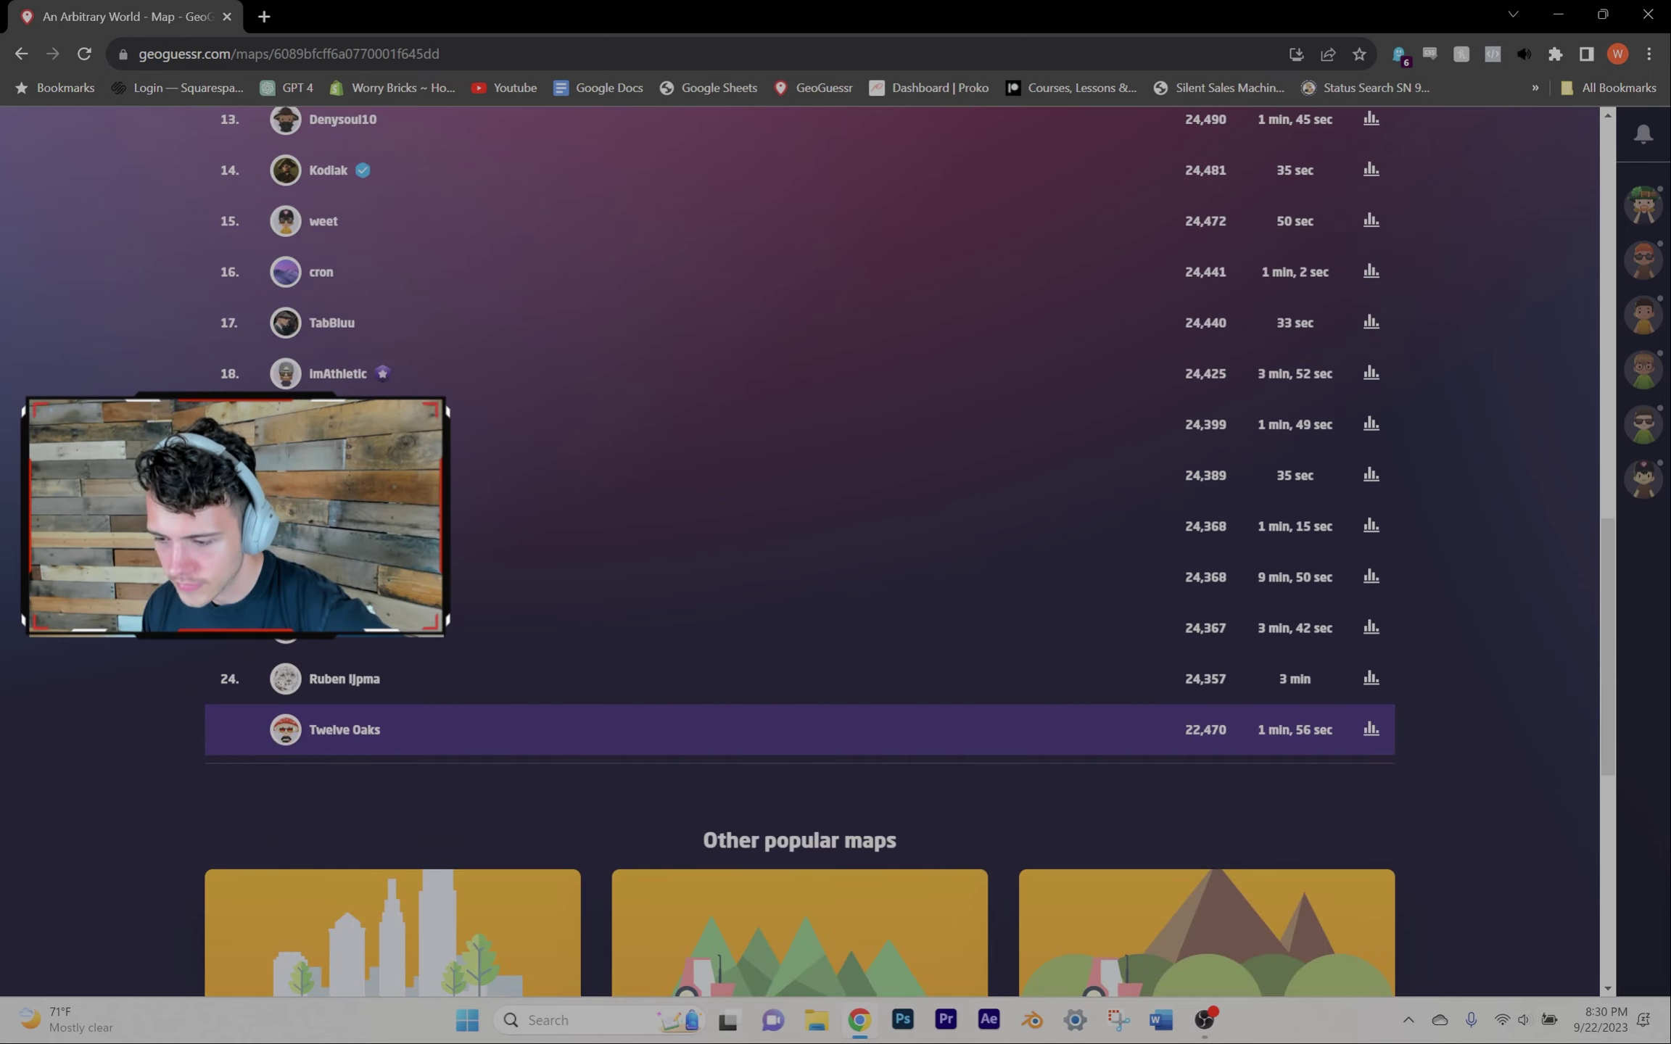
{"action": "scroll", "coordinate": [799, 561], "scroll_direction": "up", "scroll_amount": 7}
{"action": "scroll", "coordinate": [800, 562], "scroll_direction": "up", "scroll_amount": 1}
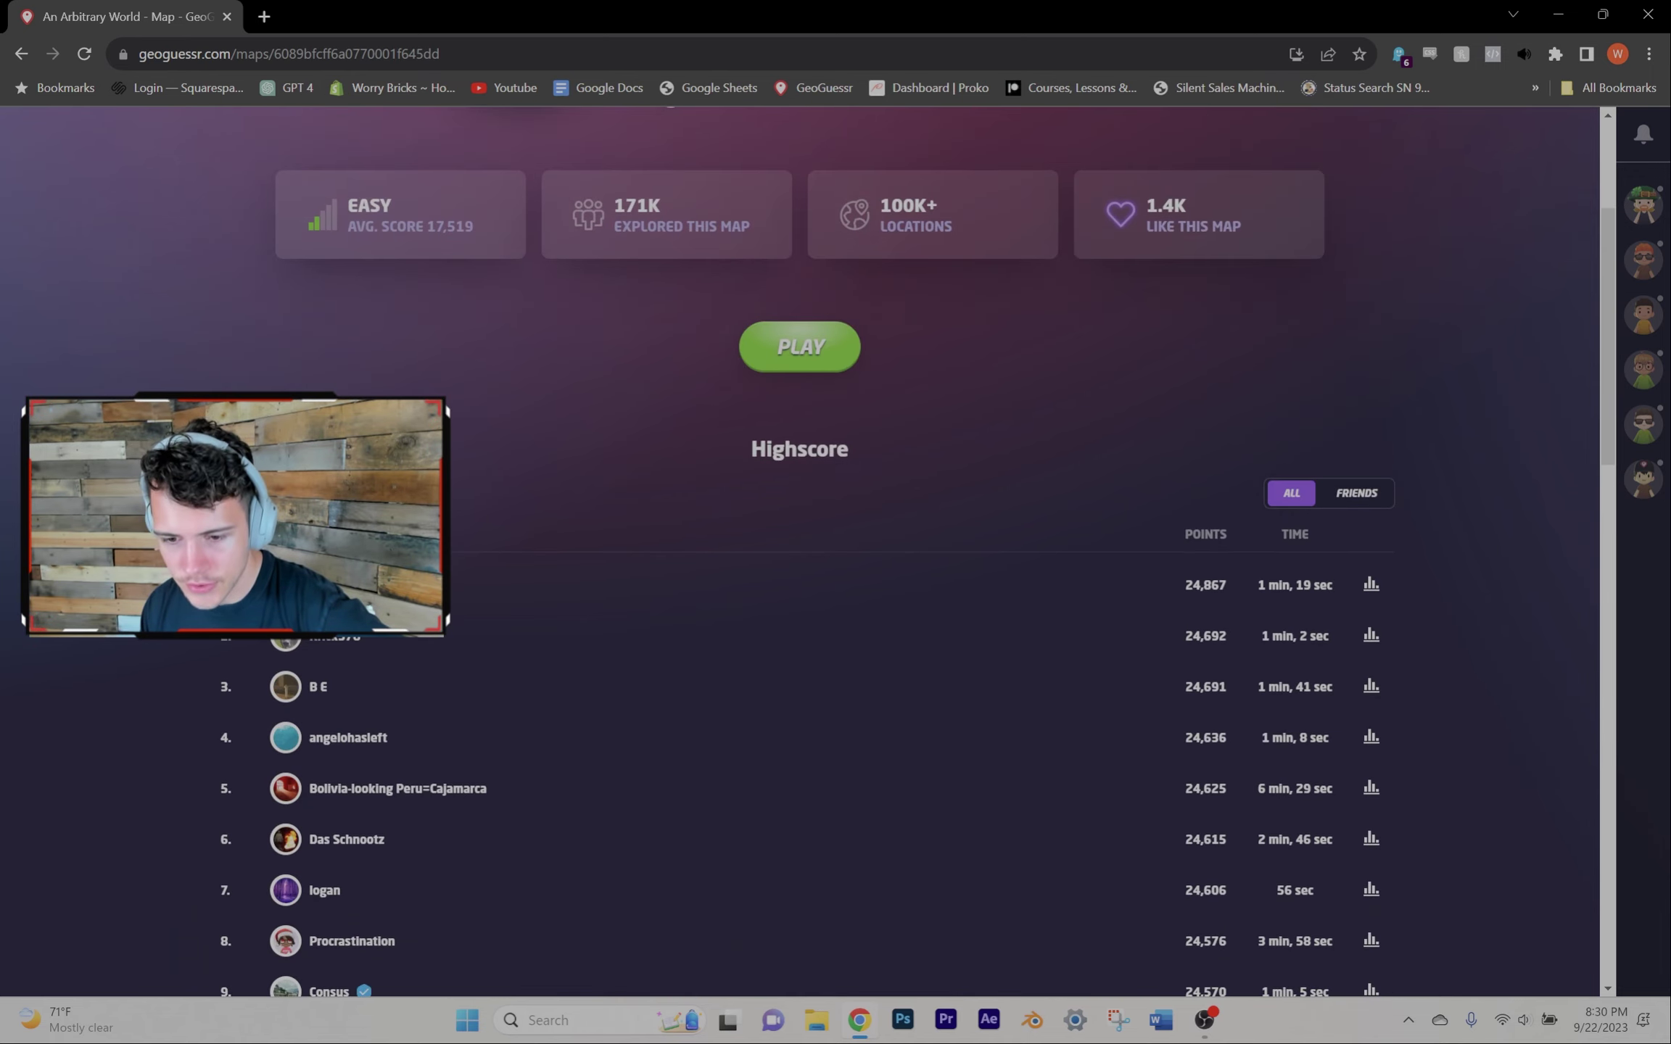
{"action": "scroll", "coordinate": [800, 562], "scroll_direction": "down", "scroll_amount": 13}
{"action": "scroll", "coordinate": [306, 689], "scroll_direction": "up", "scroll_amount": 3}
{"action": "scroll", "coordinate": [305, 689], "scroll_direction": "up", "scroll_amount": 2}
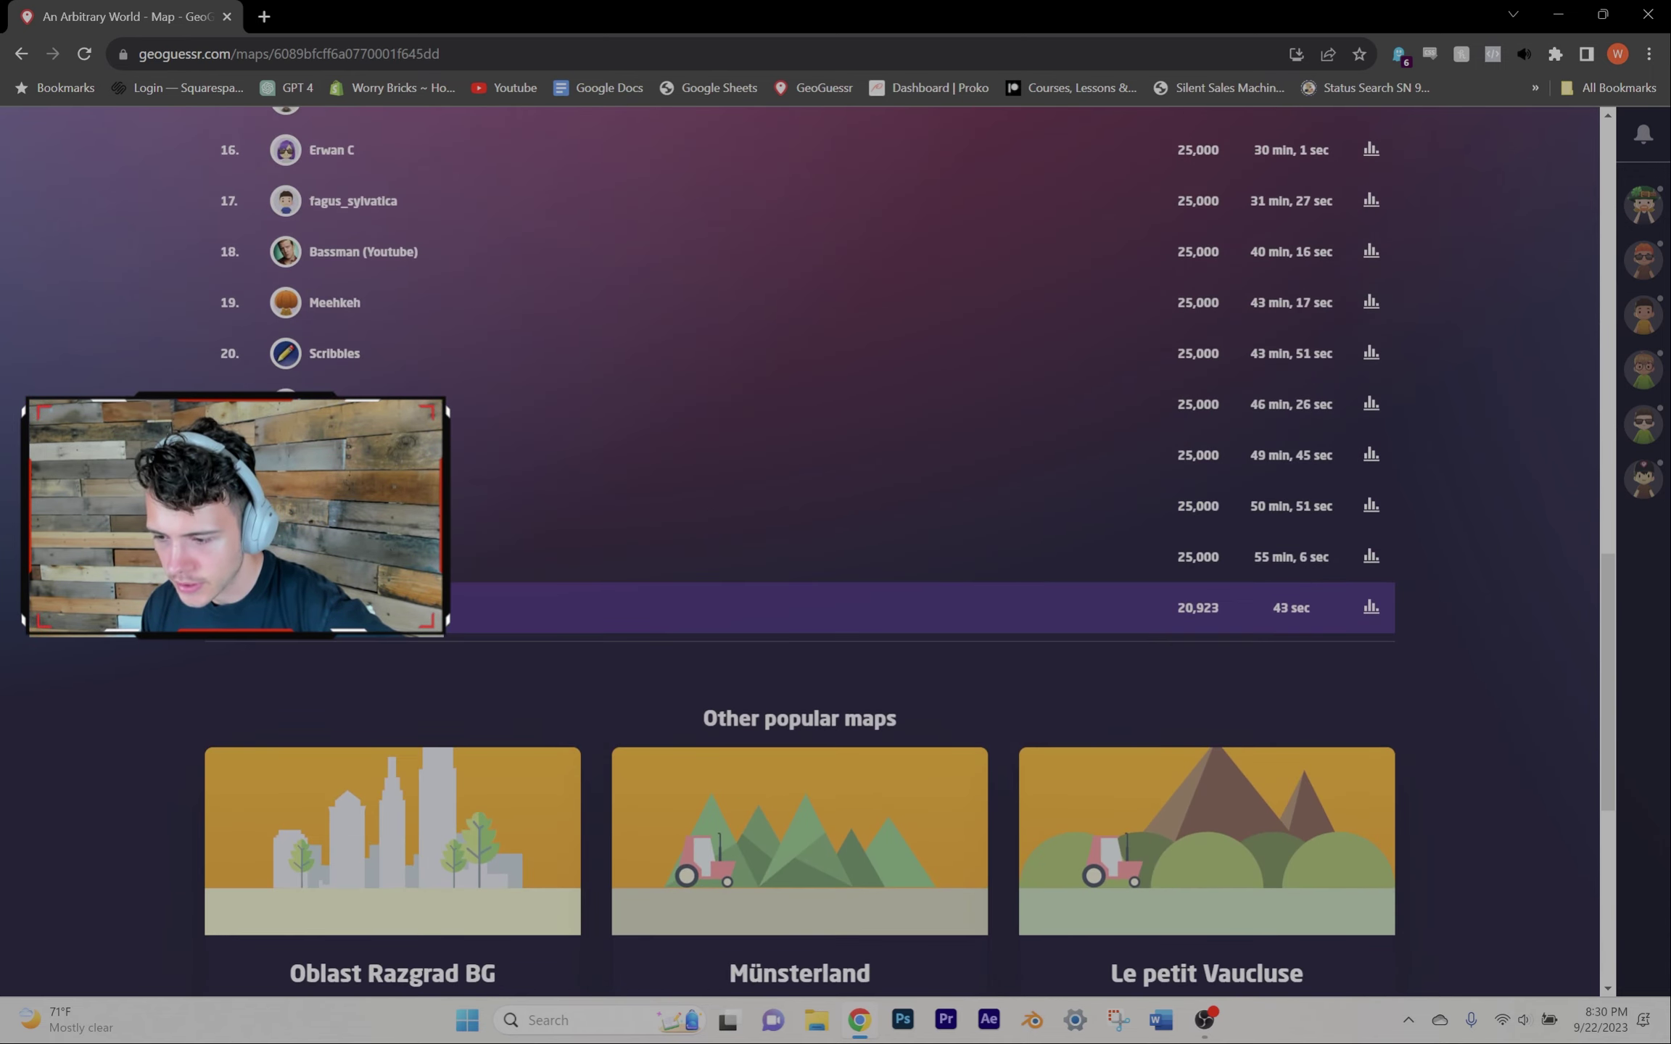
{"action": "scroll", "coordinate": [305, 689], "scroll_direction": "up", "scroll_amount": 7}
{"action": "left_click", "coordinate": [380, 787]}
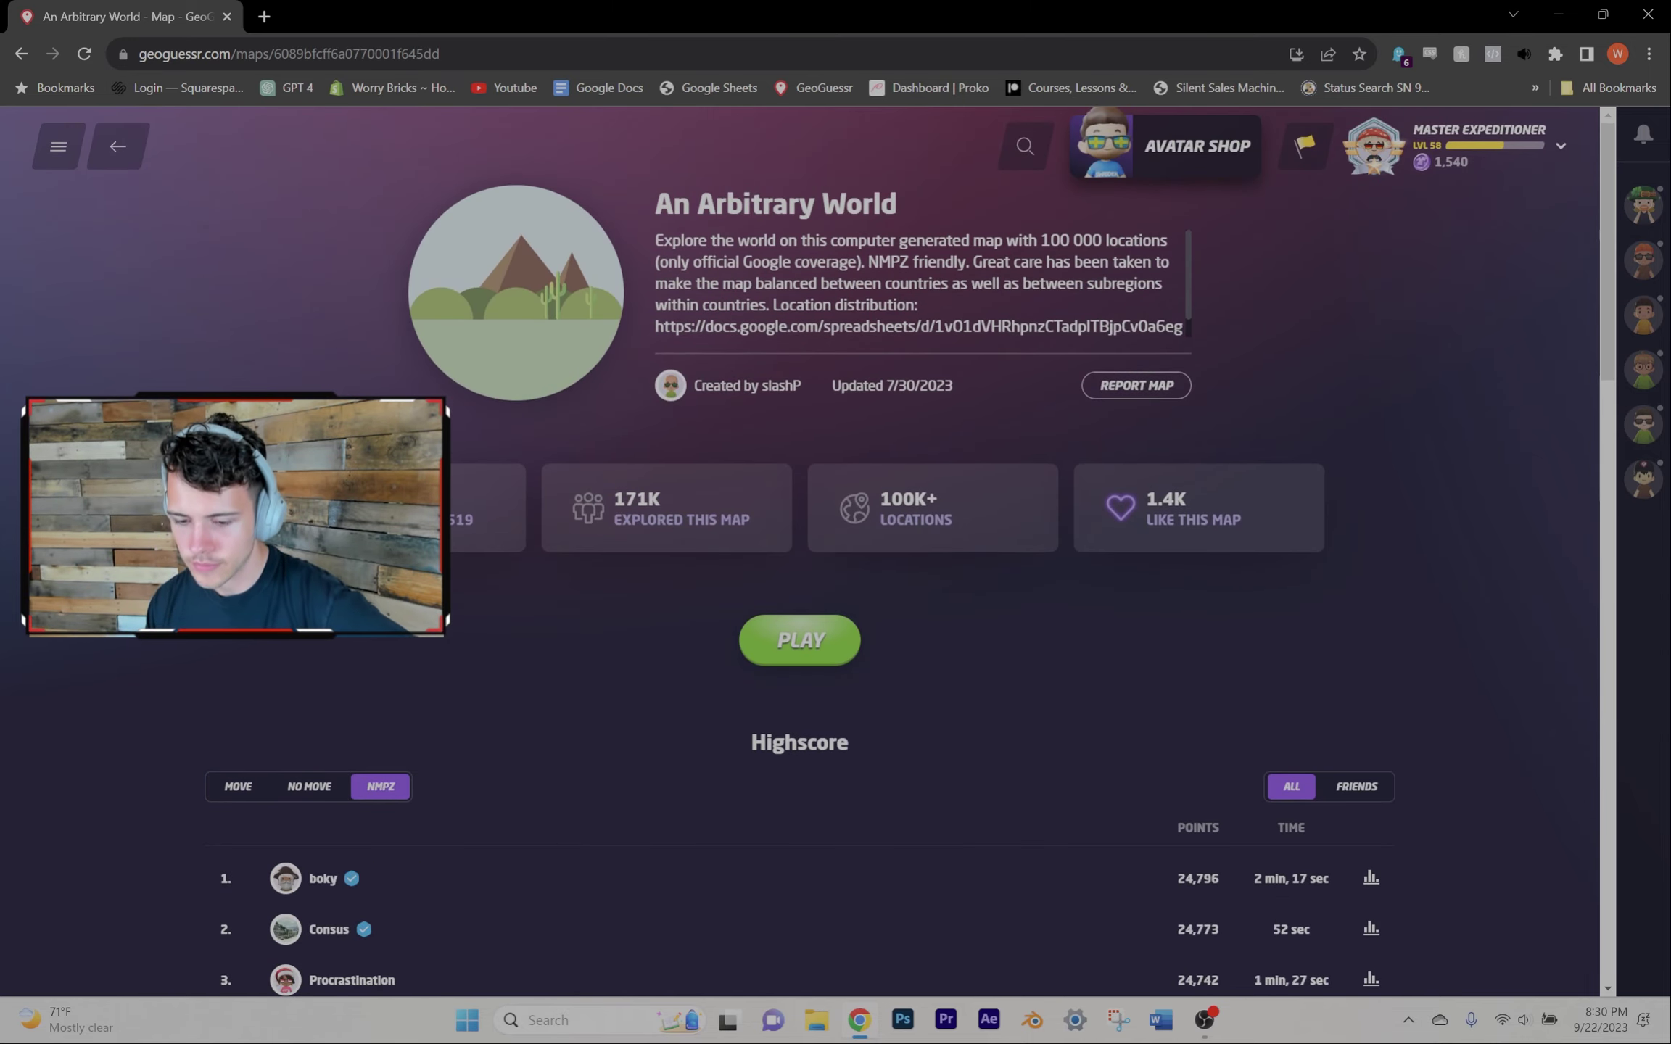
{"action": "scroll", "coordinate": [380, 787], "scroll_direction": "down", "scroll_amount": 10}
{"action": "scroll", "coordinate": [800, 561], "scroll_direction": "up", "scroll_amount": 10}
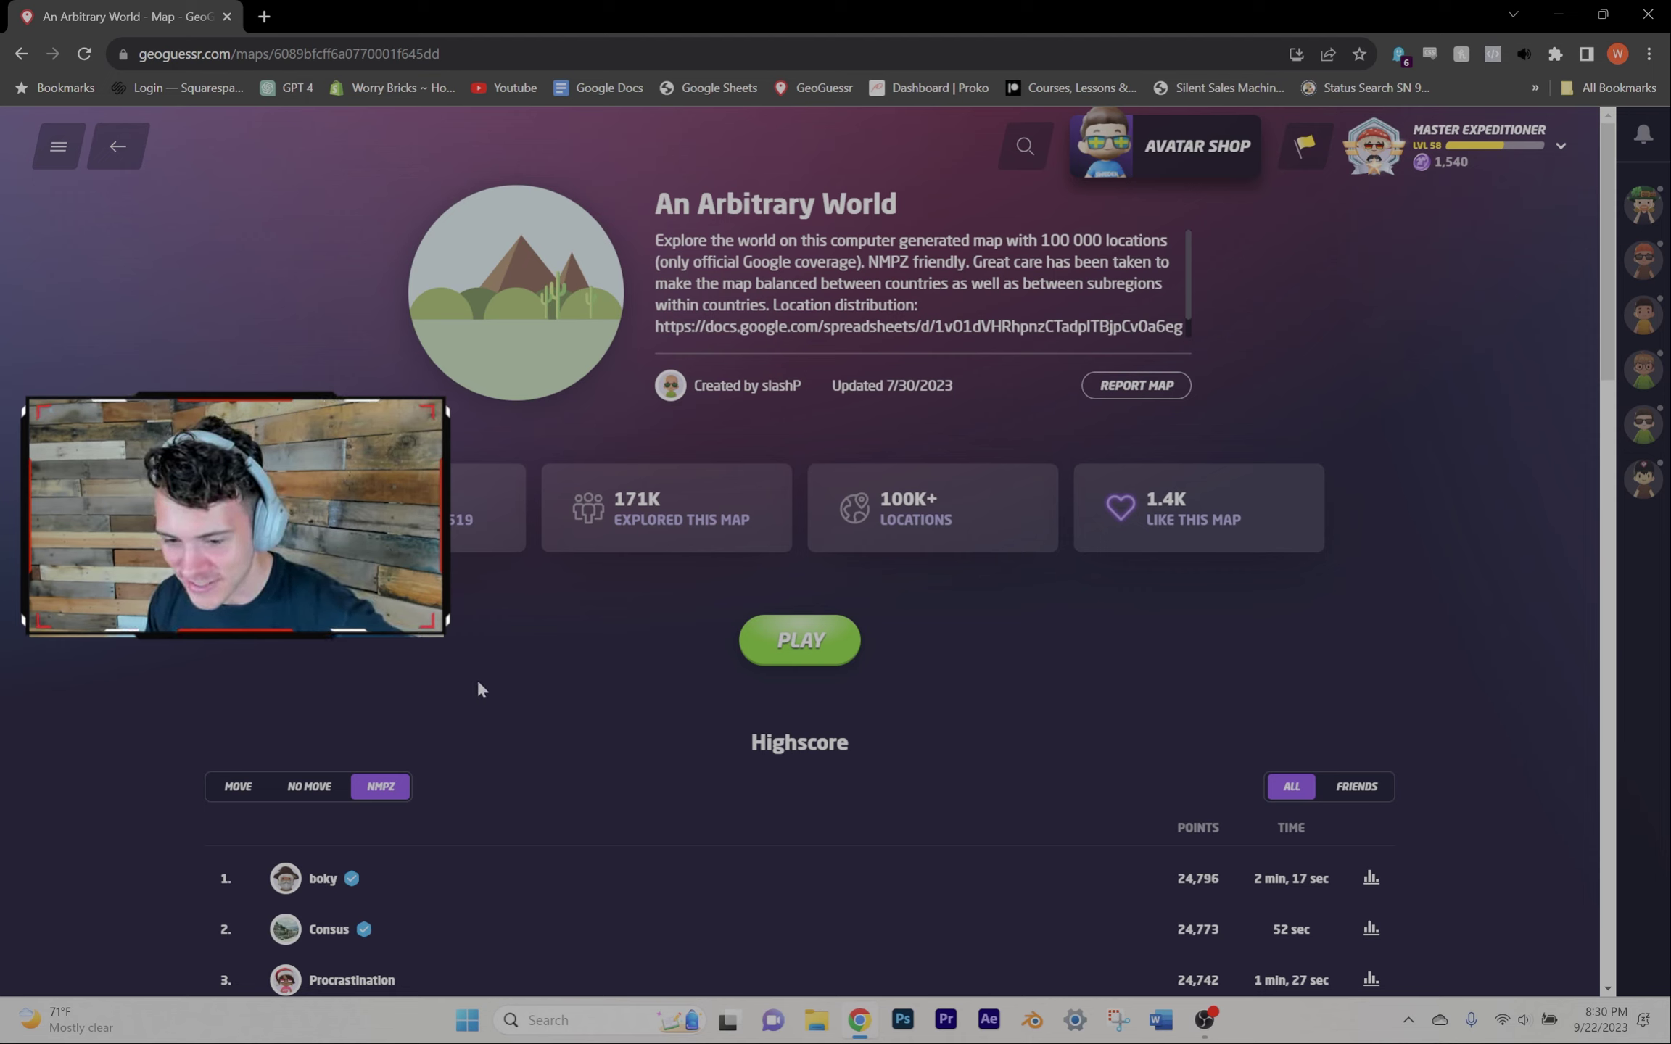
{"action": "left_click", "coordinate": [238, 791]}
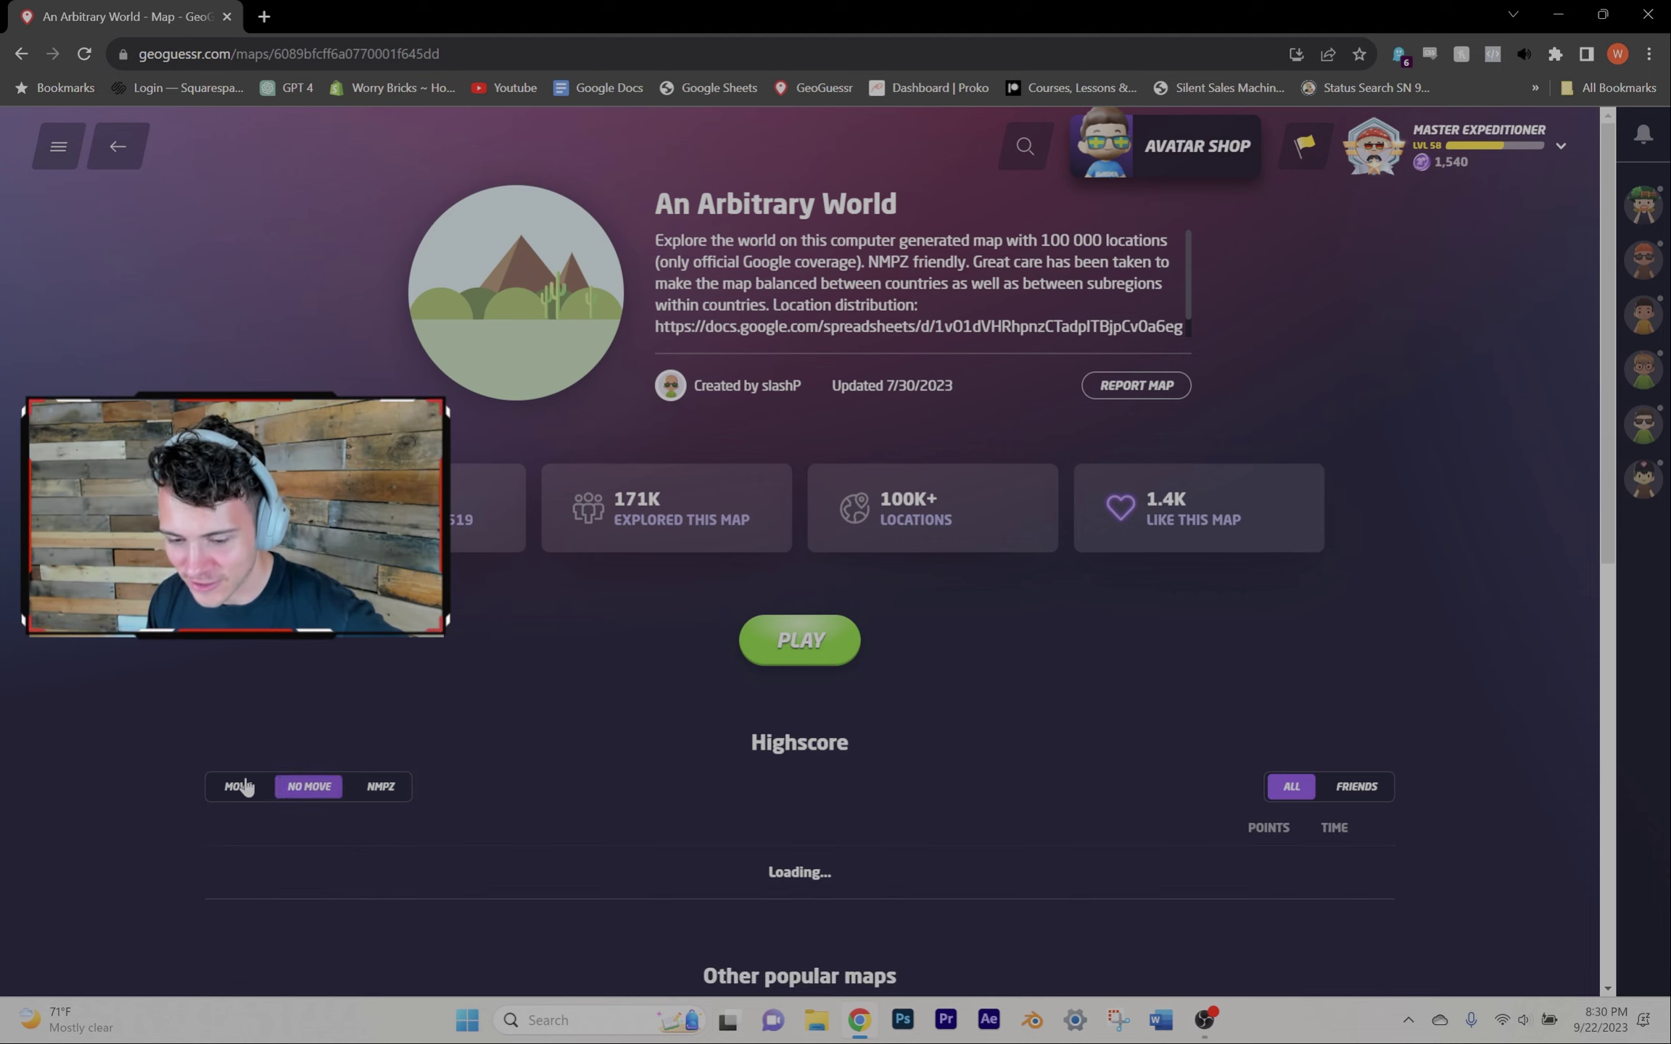
{"action": "left_click", "coordinate": [380, 789]}
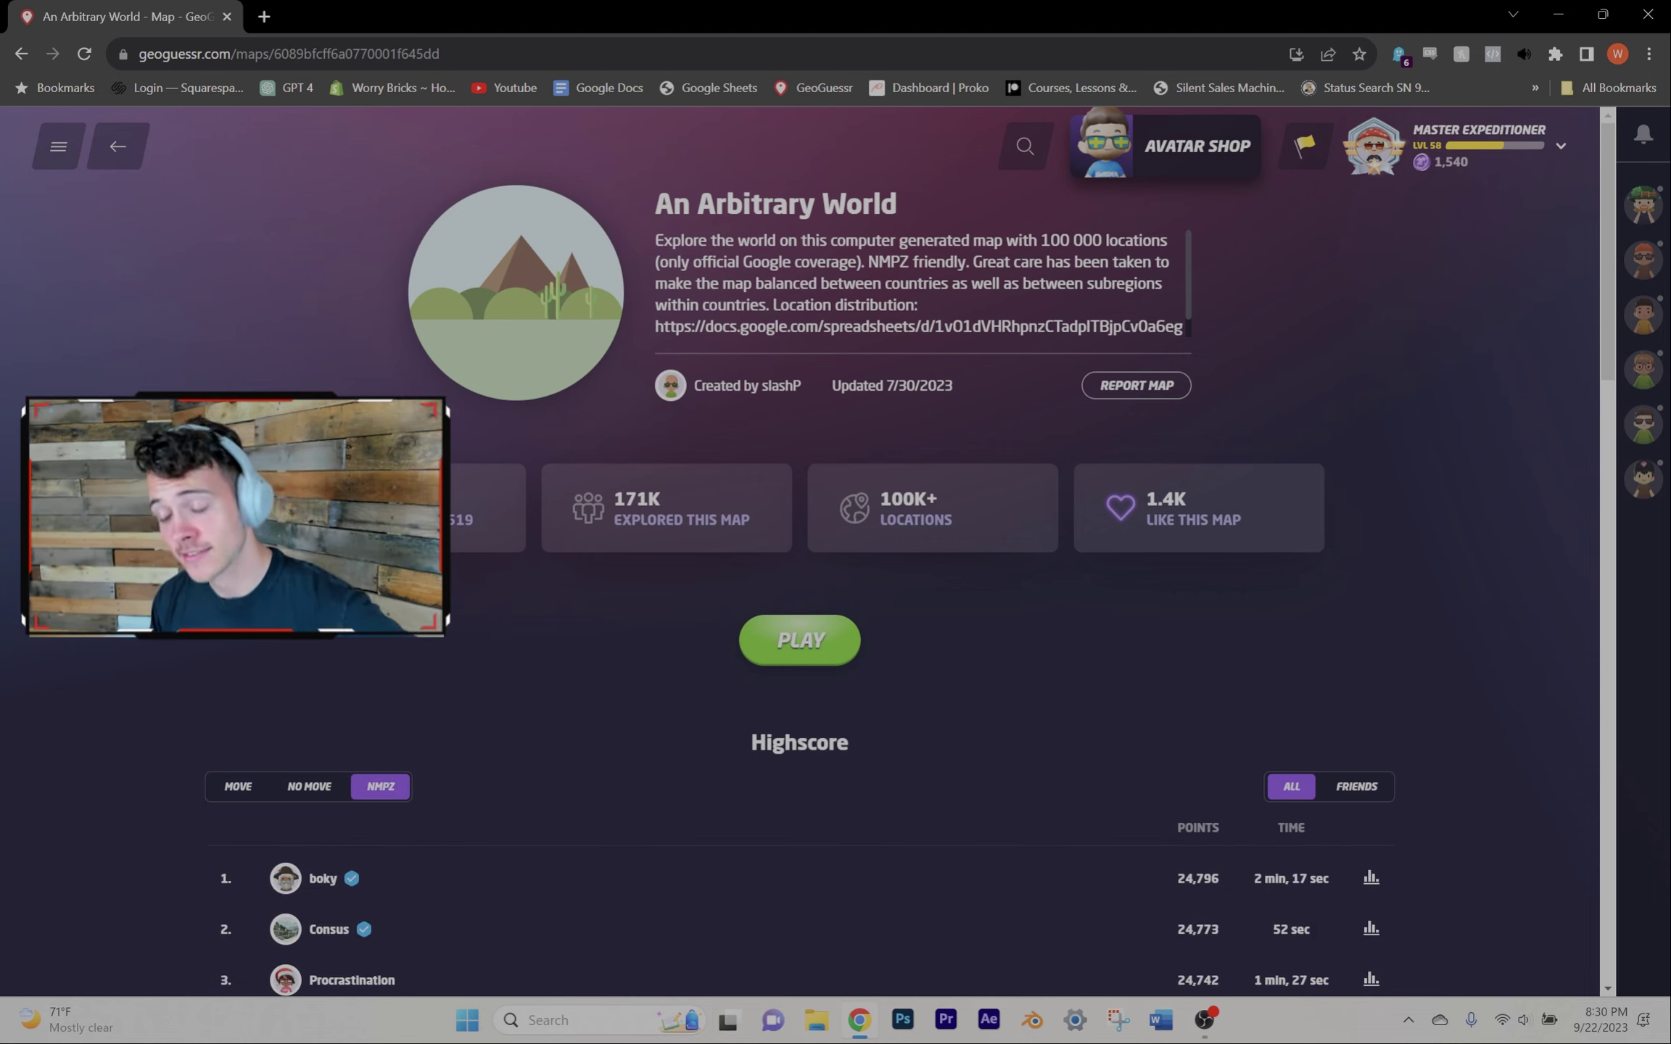